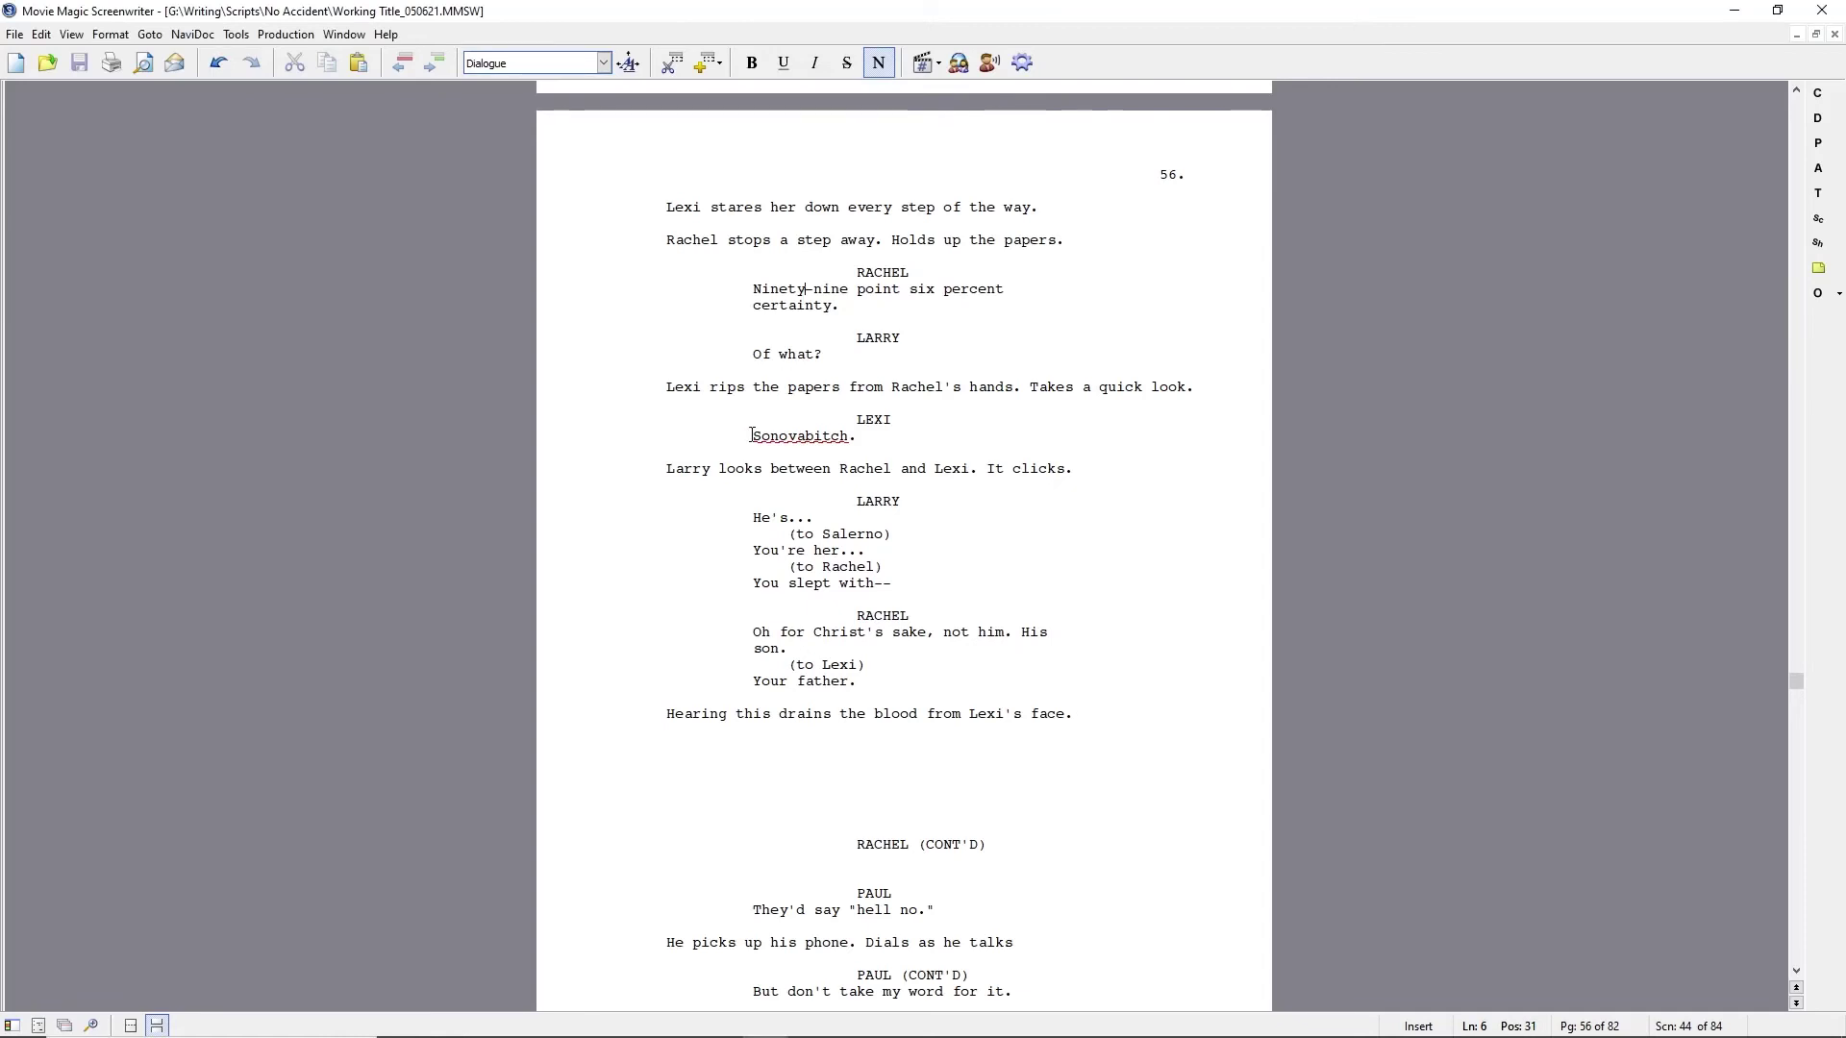
Replace Lexi's one-word dialogue after she takes the papers with "No way.".
{"action": "type", "text": "No way."}
{"action": "key", "text": "Delete"}
{"action": "key", "text": "Delete"}
{"action": "key", "text": "Delete"}
{"action": "key", "text": "Delete"}
{"action": "key", "text": "Delete"}
{"action": "key", "text": "Delete"}
{"action": "key", "text": "Delete"}
{"action": "key", "text": "Delete"}
{"action": "key", "text": "Delete"}
{"action": "key", "text": "Delete"}
{"action": "key", "text": "Delete"}
{"action": "key", "text": "Delete"}
{"action": "scroll", "coordinate": [753, 437], "scroll_direction": "down", "scroll_amount": 1}
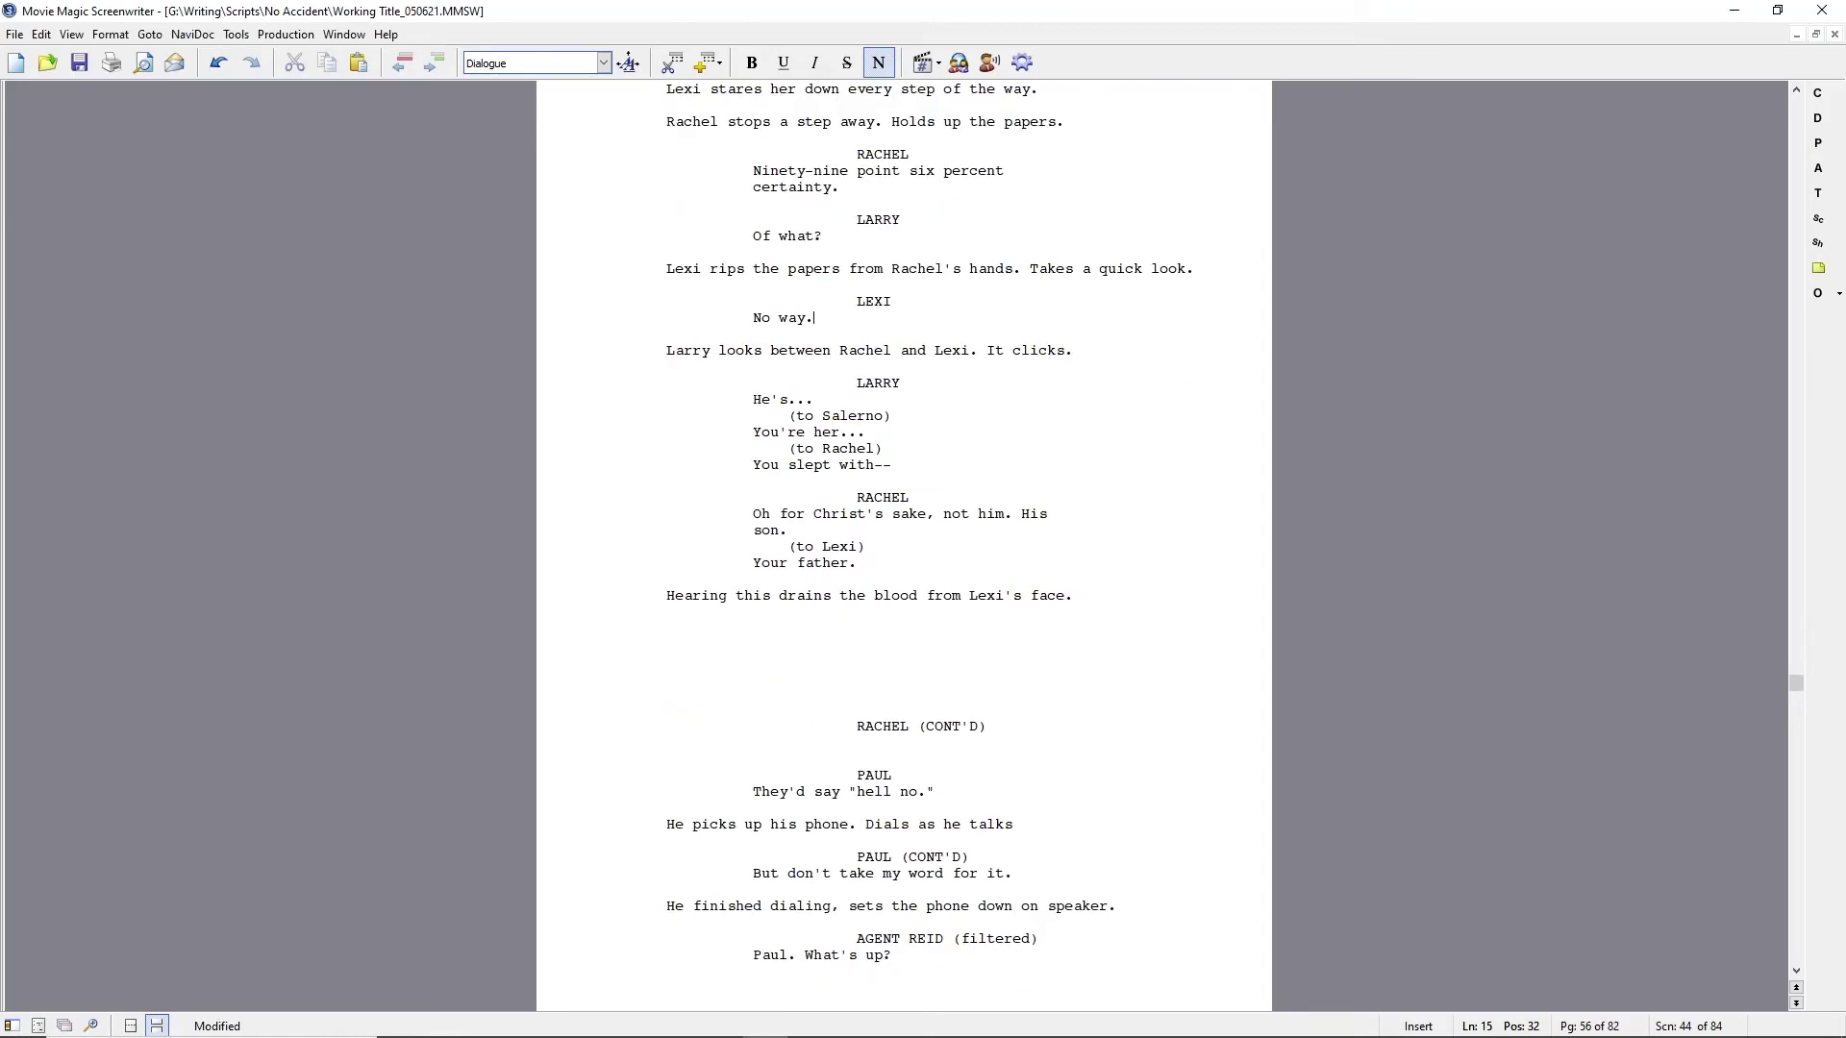
Add the scene heading "INT. MAIN CABIN BACK OFFICE - DAY" after the action line about Lexi's face.
{"action": "scroll", "coordinate": [908, 492], "scroll_direction": "up", "scroll_amount": 15}
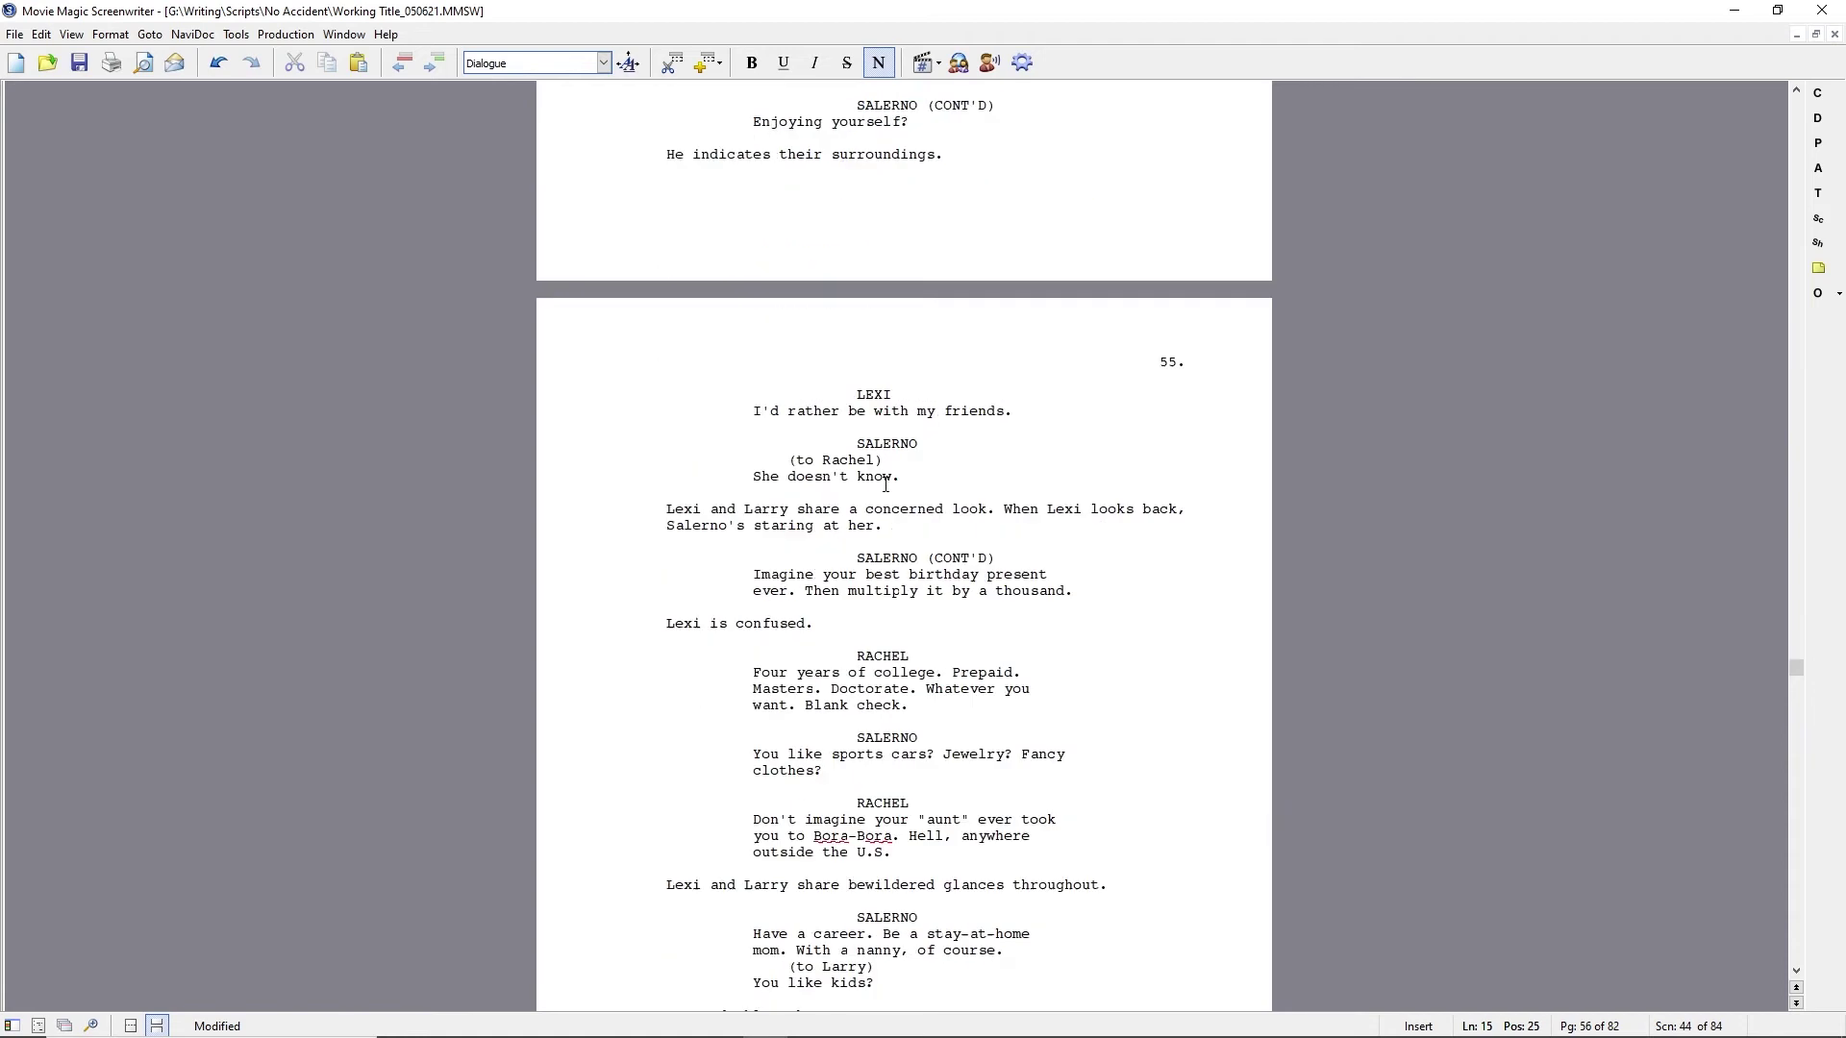
{"action": "scroll", "coordinate": [908, 492], "scroll_direction": "down", "scroll_amount": 5}
{"action": "scroll", "coordinate": [885, 484], "scroll_direction": "down", "scroll_amount": 15}
{"action": "left_click", "coordinate": [1083, 597]}
{"action": "key", "text": "Return"}
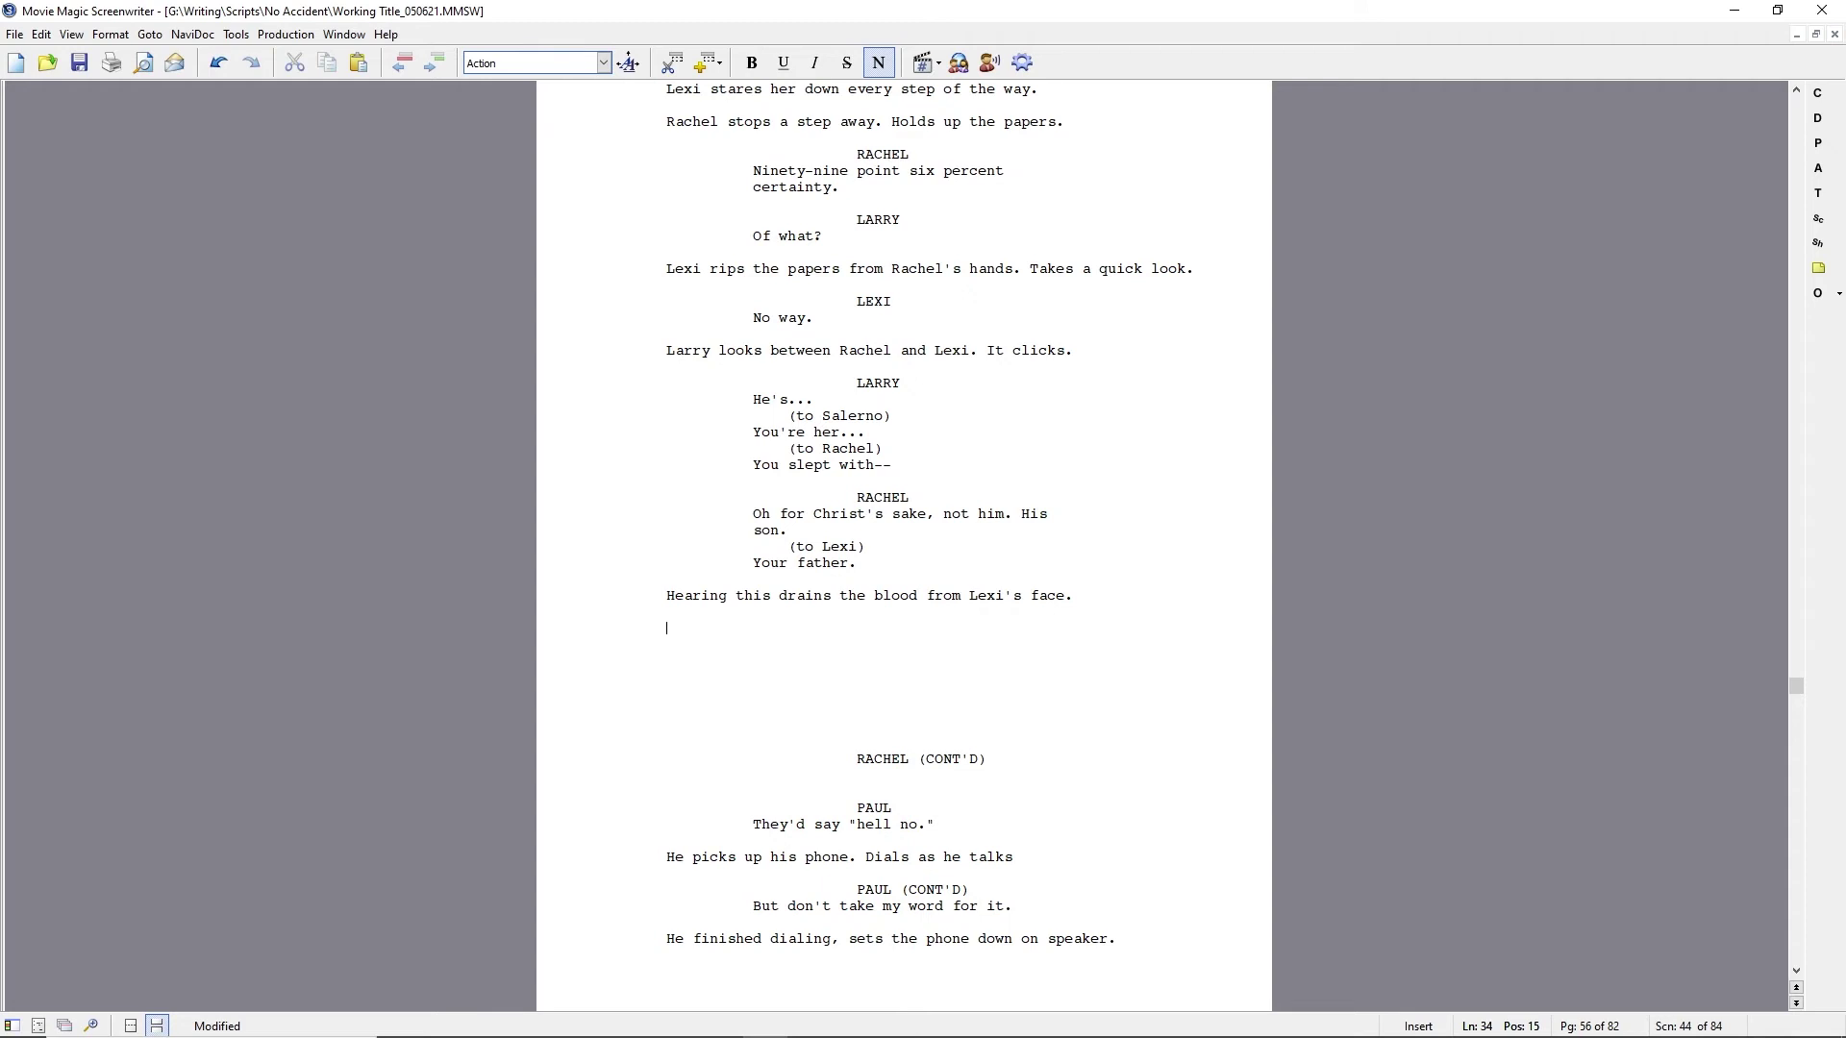
{"action": "key", "text": "Return"}
{"action": "type", "text": "iMAIN CABIN BACK OFFICE"}
{"action": "key", "text": "Tab"}
{"action": "key", "text": "Return"}
Write the action "Paul removes his headphone; stares at the screen in disbelief." and save the script as Working Title_050821.
{"action": "type", "text": "Paul stood"}
{"action": "key", "text": "BackSpace"}
{"action": "key", "text": "BackSpace"}
{"action": "key", "text": "BackSpace"}
{"action": "key", "text": "BackSpace"}
{"action": "key", "text": "BackSpace"}
{"action": "key", "text": "BackSpace"}
{"action": "type", "text": "removes his headphone; stares at the screen in disbelief."}
{"action": "key", "text": "ctrl+shift+s"}
{"action": "key", "text": "Return"}
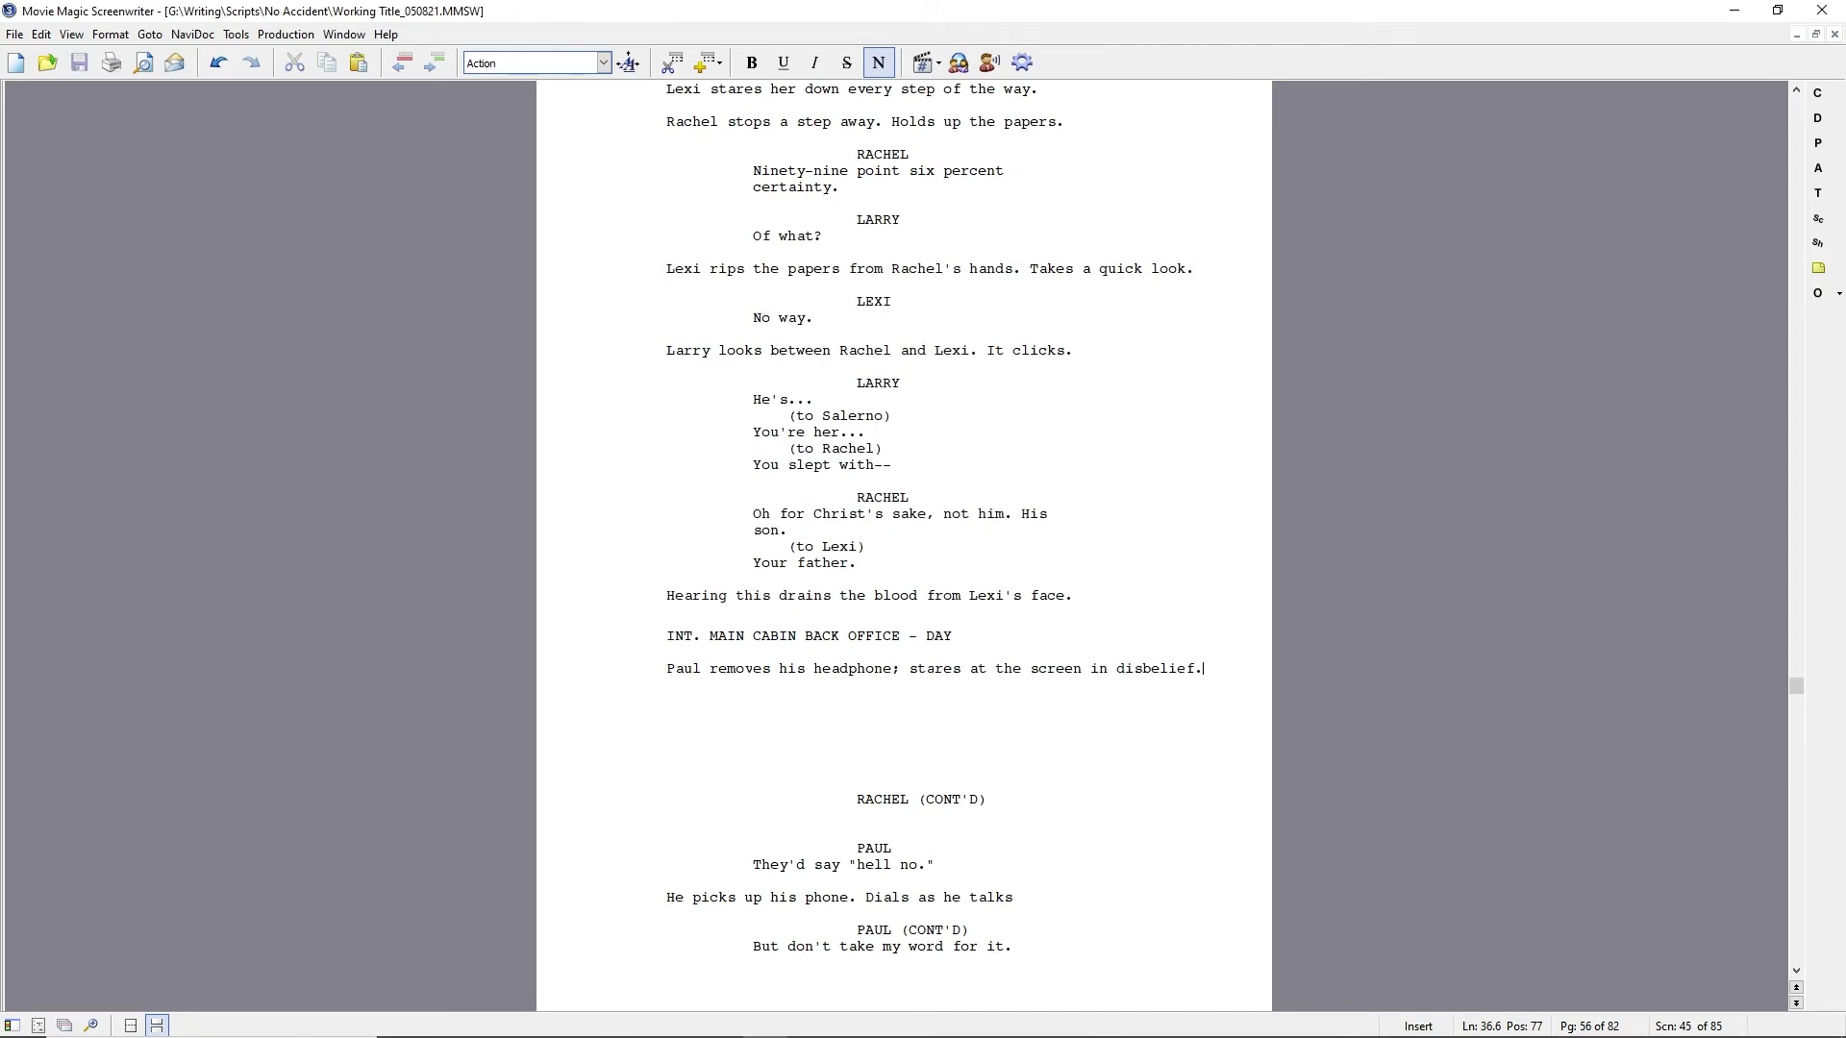
Add an FBI GUY (V.O.) cue with the dialogue "Shooting fish in a barrel.", followed by a PAUL cue.
{"action": "key", "text": "Return"}
{"action": "type", "text": "FBI GUY (V.O.)"}
{"action": "key", "text": "Return"}
{"action": "type", "text": "Shooting fish in a barrel."}
{"action": "key", "text": "Return"}
{"action": "type", "text": "PAUL"}
{"action": "key", "text": "Return"}
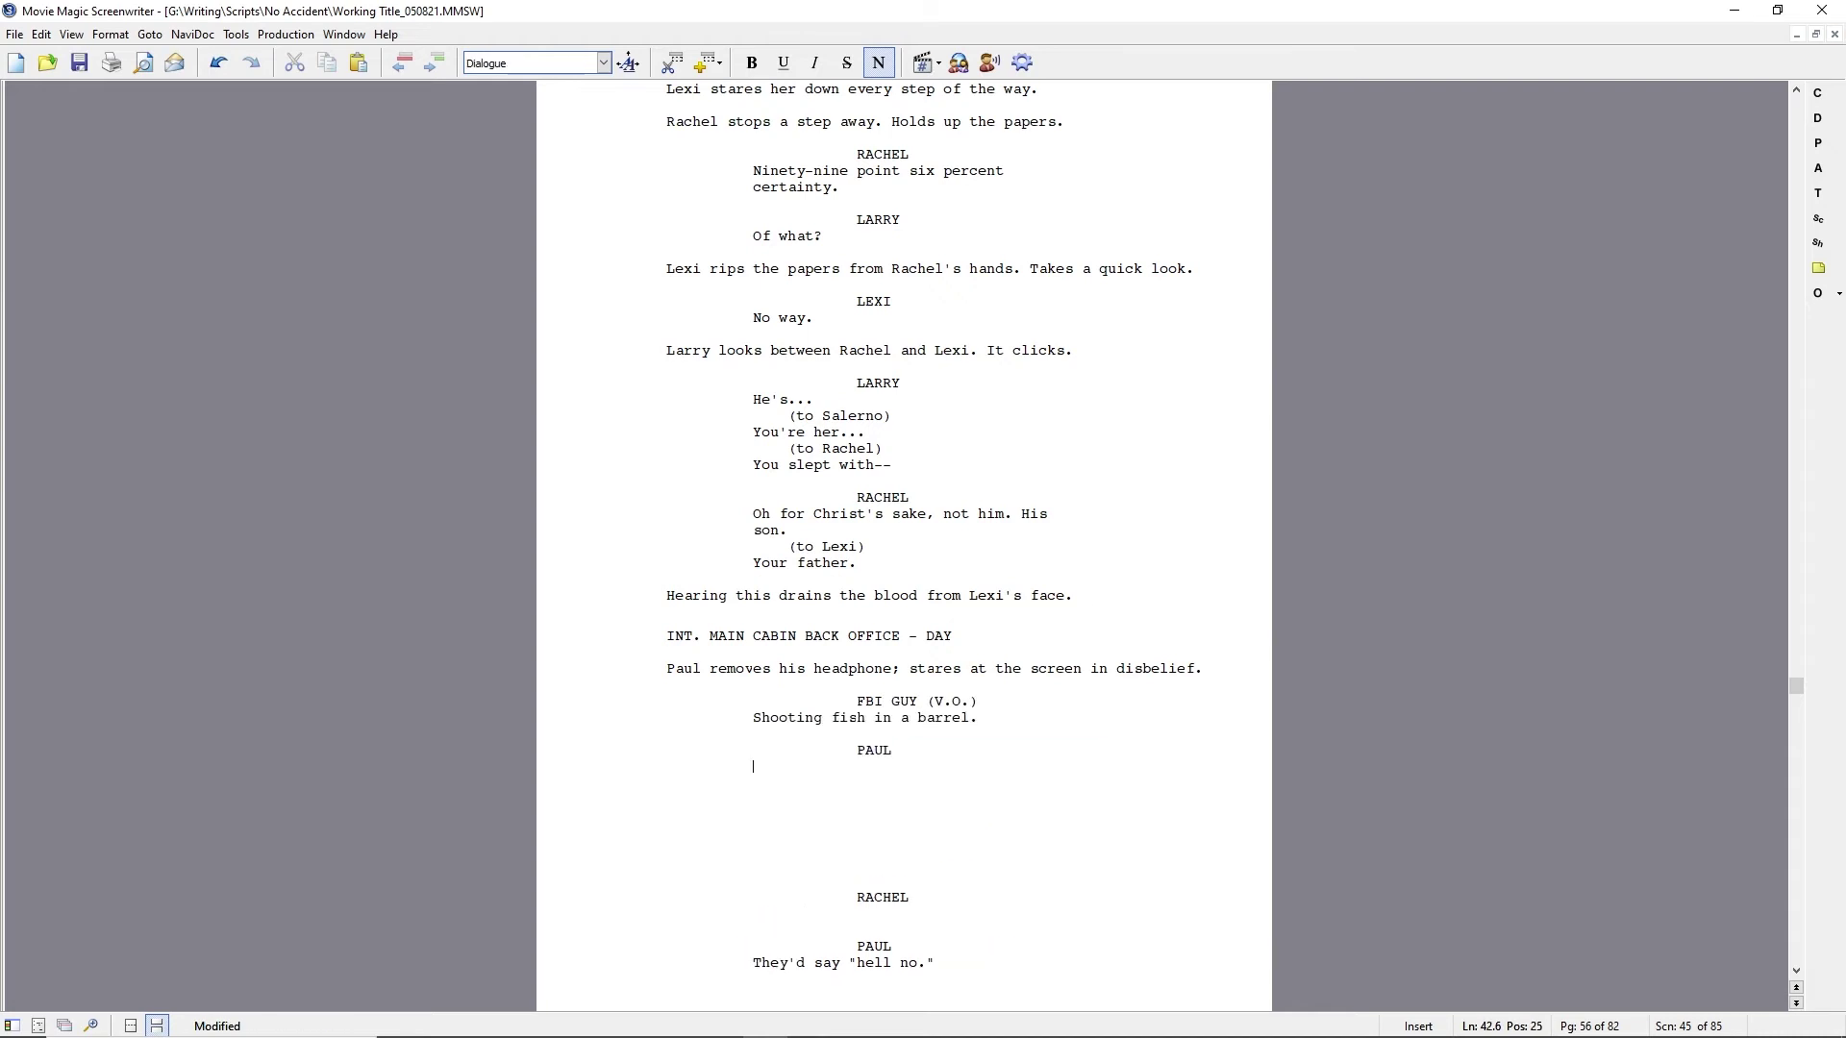
Change "the blood" to "all color" in the action line about Lexi's face.
{"action": "scroll", "coordinate": [1042, 474], "scroll_direction": "up", "scroll_amount": 7}
{"action": "scroll", "coordinate": [1042, 476], "scroll_direction": "down", "scroll_amount": 4}
{"action": "left_click_drag", "start_coordinate": [925, 803], "coordinate": [839, 803]}
{"action": "type", "text": "all color"}
Replace the FBI GUY dialogue in the back office scene with "Jackpot.".
{"action": "key", "text": "Down"}
{"action": "key", "text": "Down"}
{"action": "key", "text": "Down"}
{"action": "key", "text": "Down"}
{"action": "key", "text": "Home"}
{"action": "key", "text": "shift+End"}
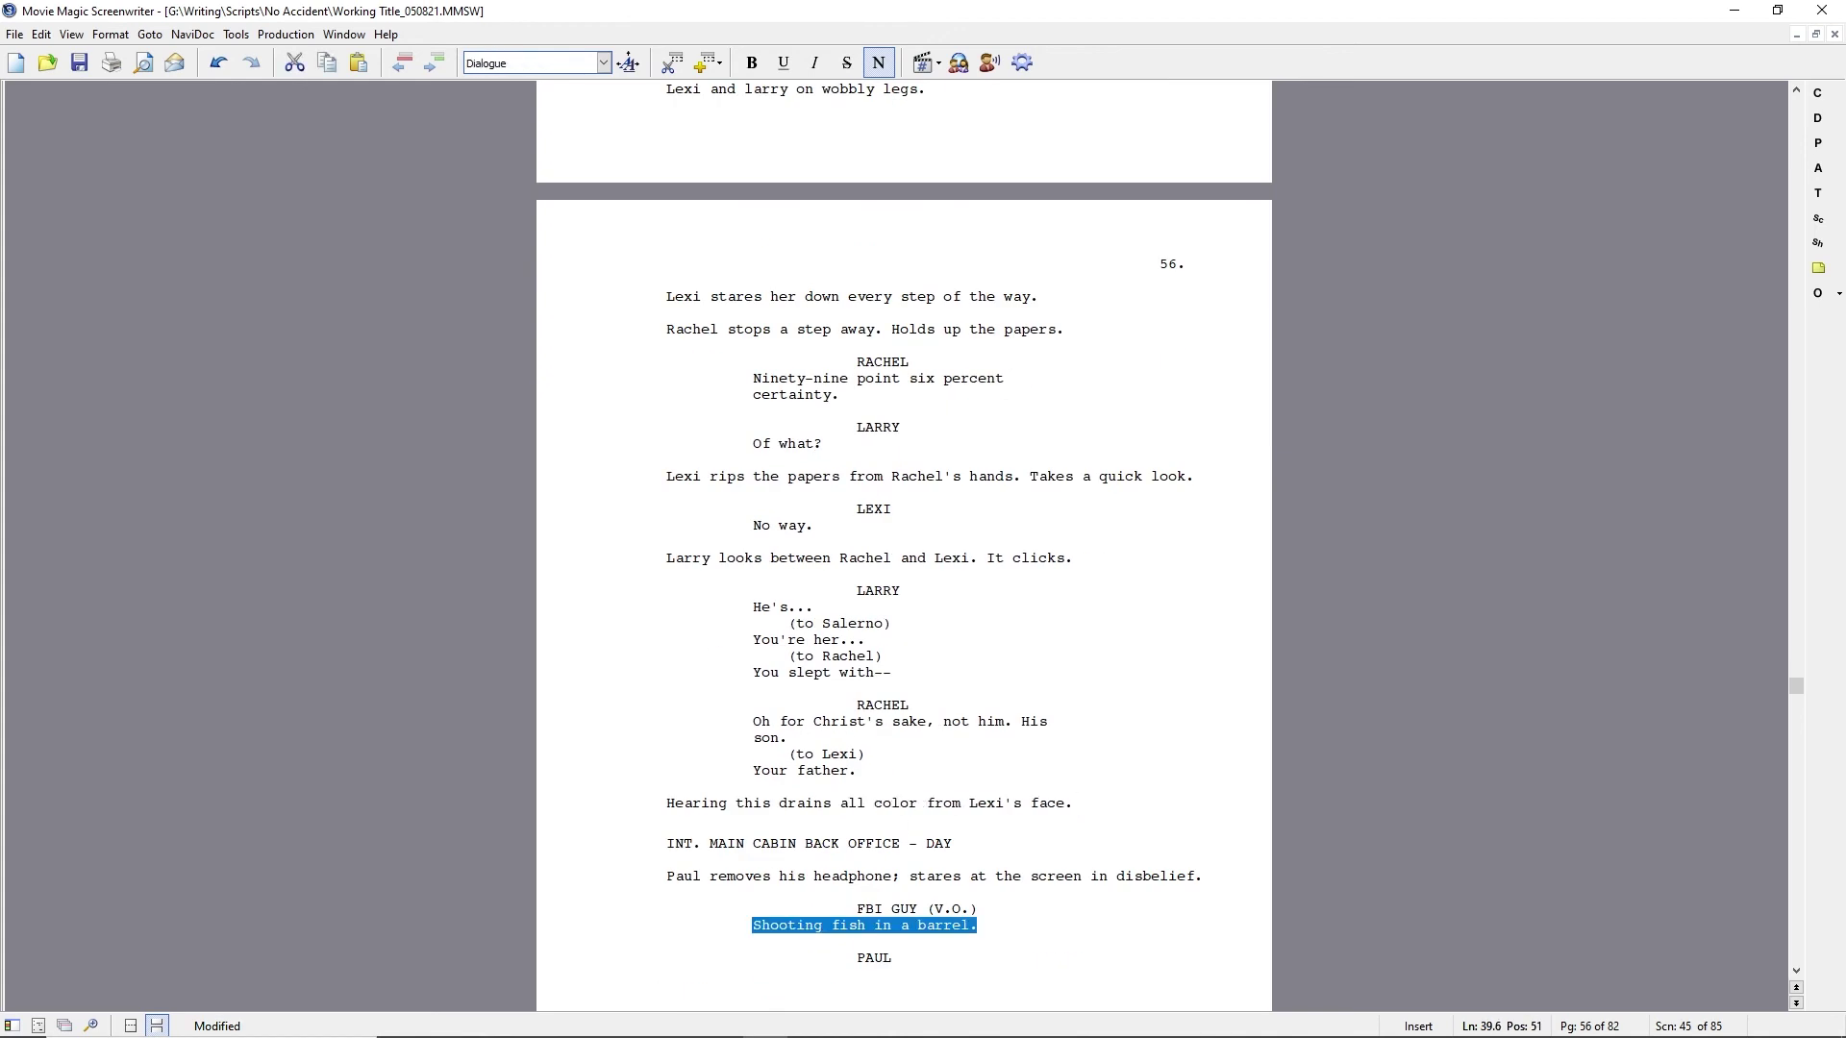
{"action": "type", "text": "Jackpot."}
{"action": "key", "text": "Down"}
{"action": "key", "text": "Down"}
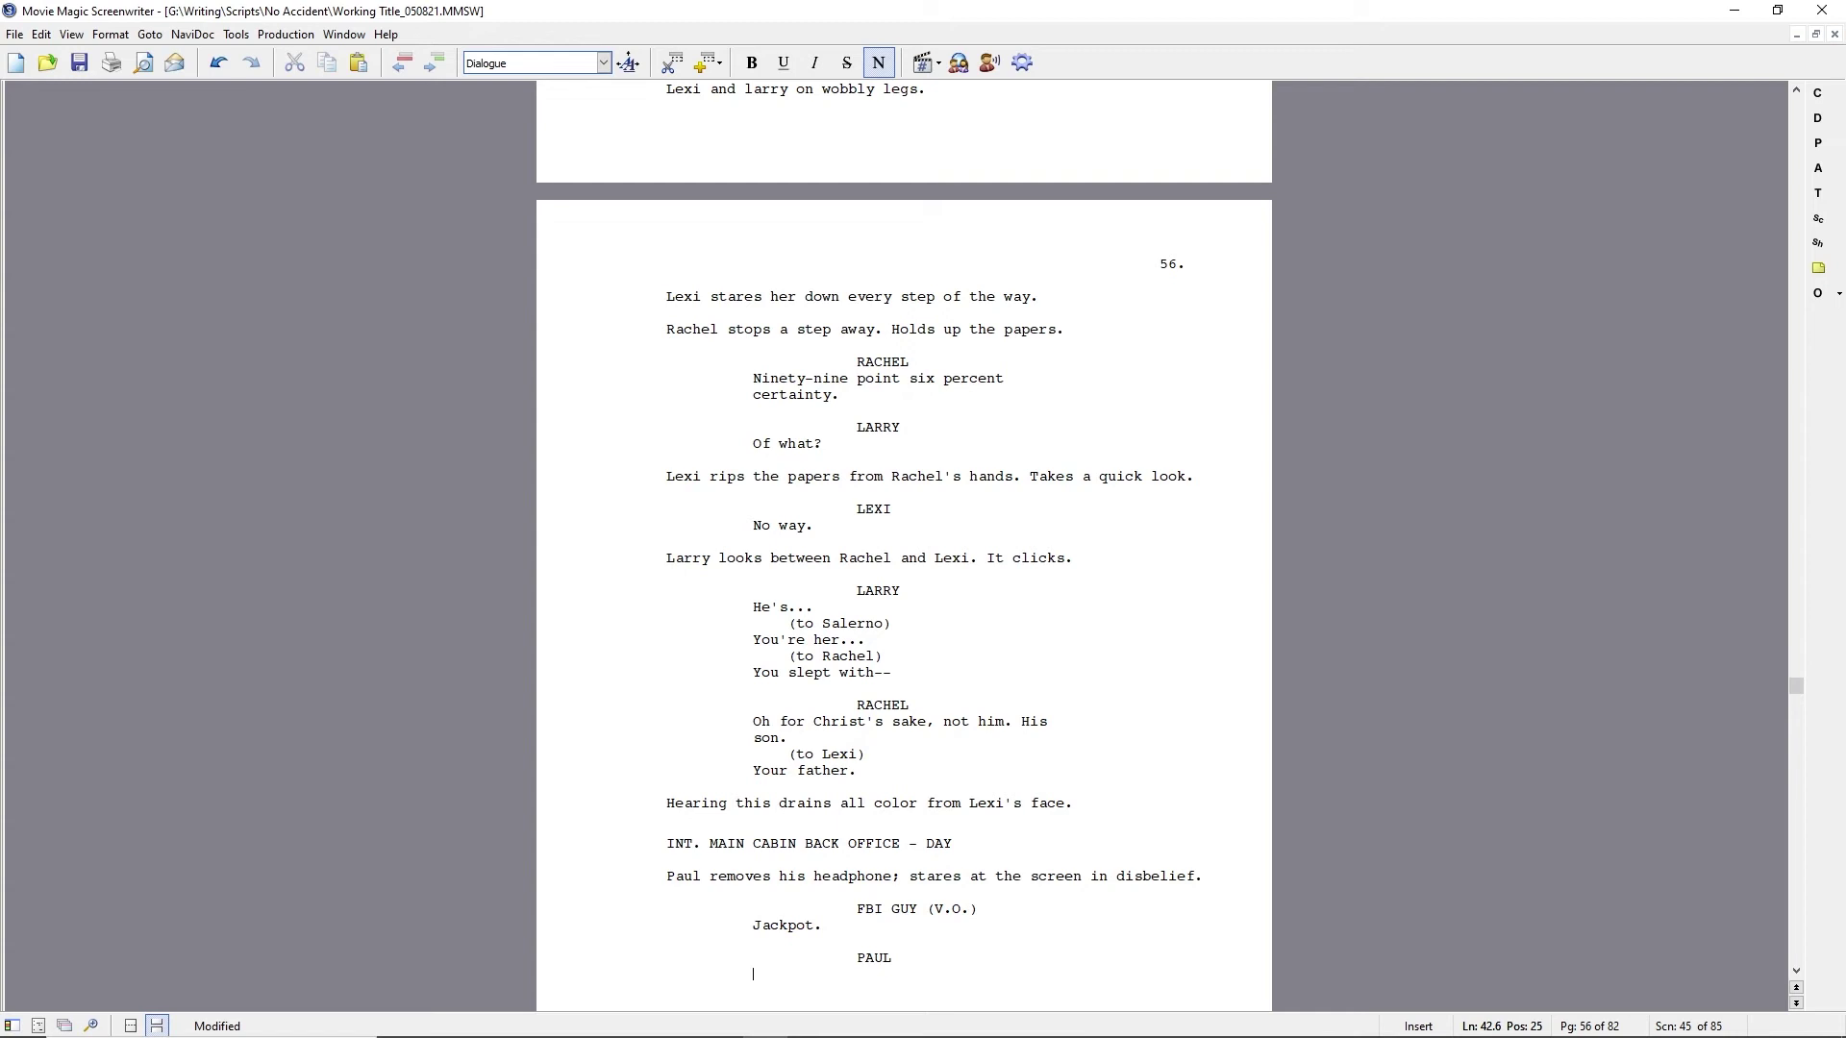
Add the parenthetical "(beat)" and the dialogue "Still there, Paul?" after "Jackpot.".
{"action": "key", "text": "Up"}
{"action": "key", "text": "Up"}
{"action": "key", "text": "End"}
{"action": "key", "text": "Tab"}
{"action": "type", "text": "beat"}
{"action": "key", "text": "Return"}
{"action": "type", "text": "Still there, Paul?"}
Add the action "Paul pulls out his phone, opens a text to Holly." and another FBI GUY (V.O.) cue.
{"action": "key", "text": "Return"}
{"action": "type", "text": "Paul pulls out his phone, opens a text to Holly."}
{"action": "key", "text": "Tab"}
{"action": "type", "text": "FBI GUY"}
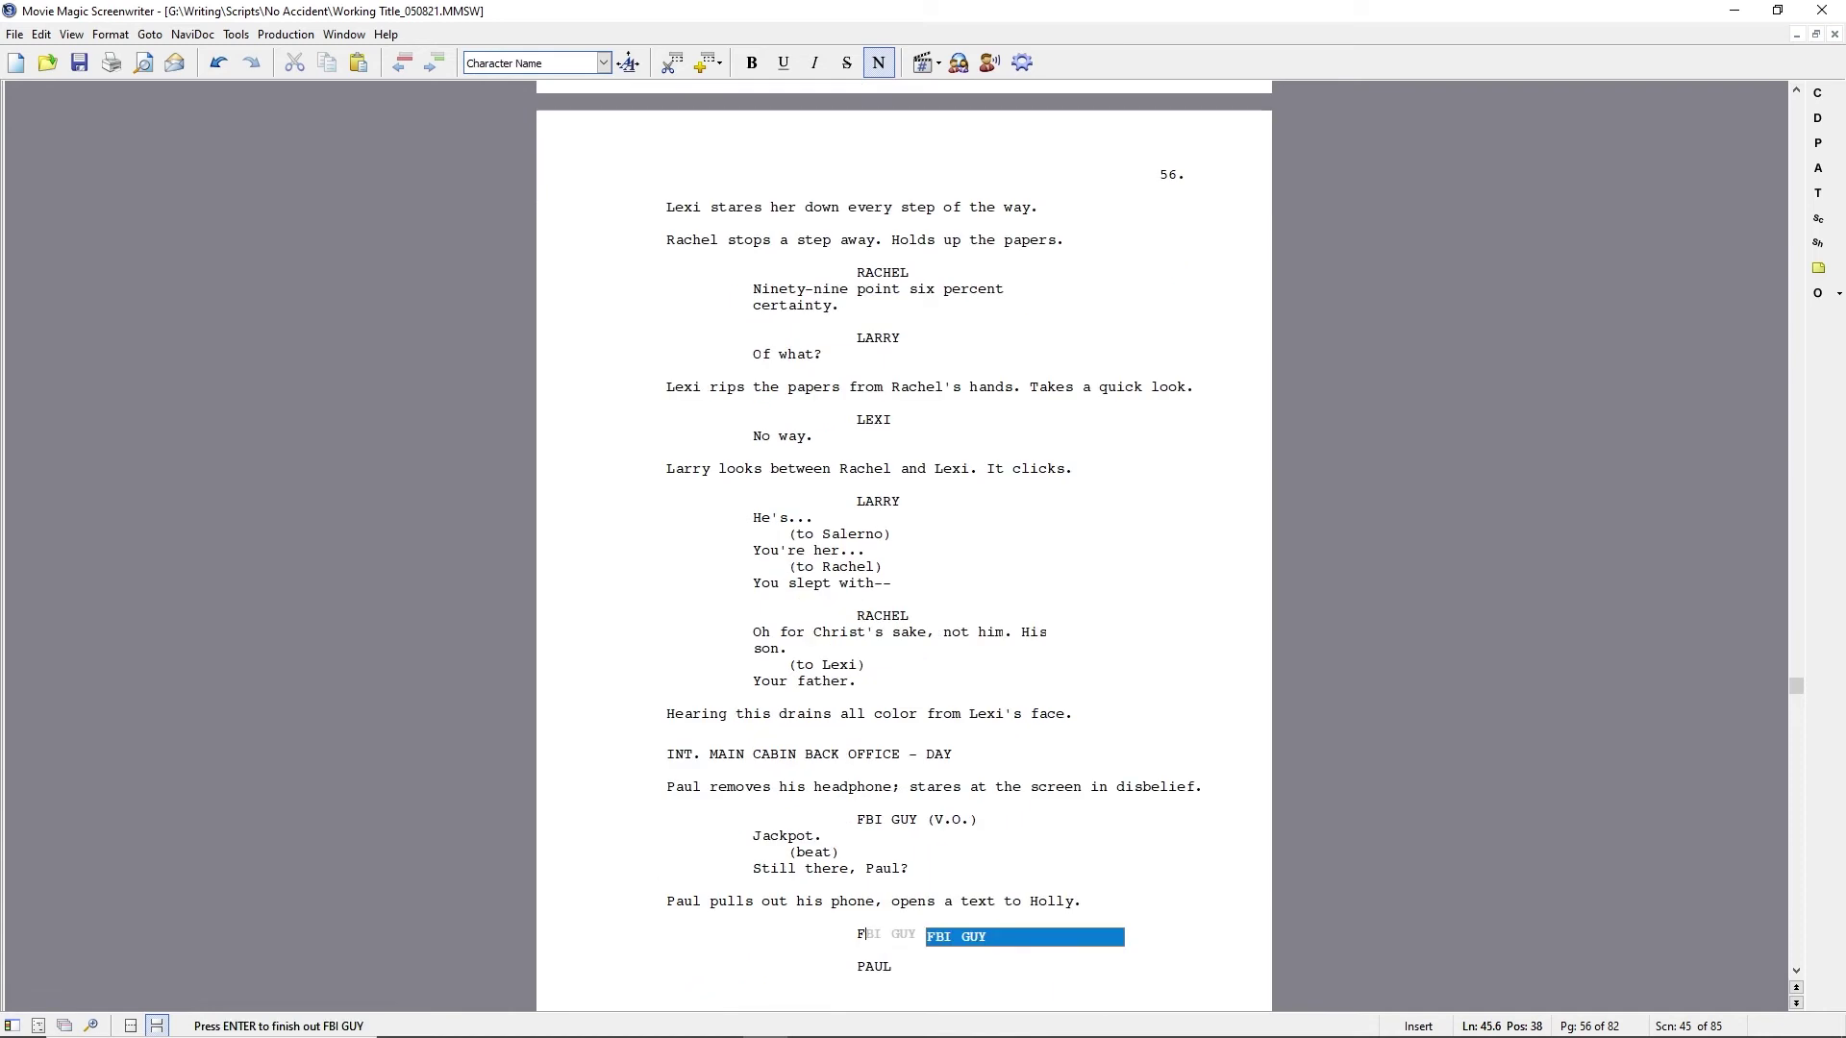
{"action": "key", "text": "Return"}
{"action": "key", "text": "BackSpace"}
{"action": "type", "text": "(V.O.)"}
{"action": "key", "text": "Return"}
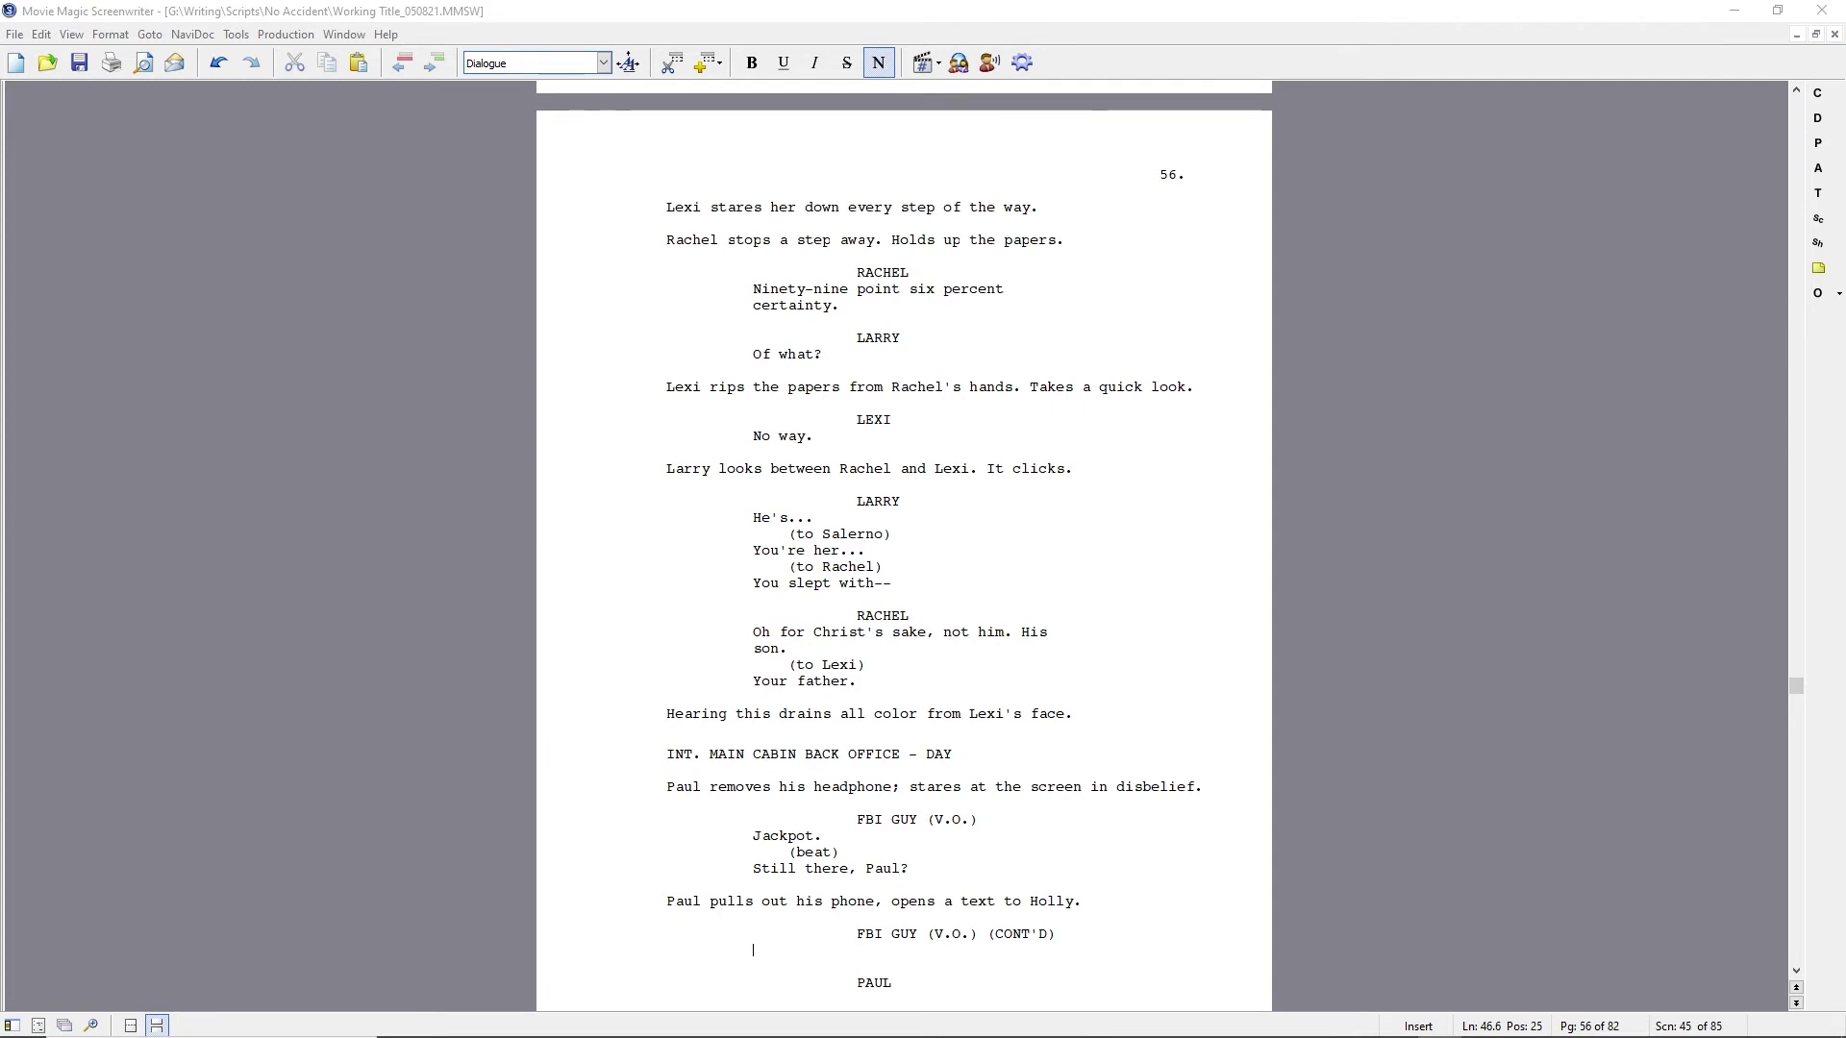
Write FBI GUY's dialogue "Good thing your gal's on her way to Florida. God knows how she's react.".
{"action": "type", "text": "If you're gal wasn't"}
{"action": "key", "text": "alt+Tab"}
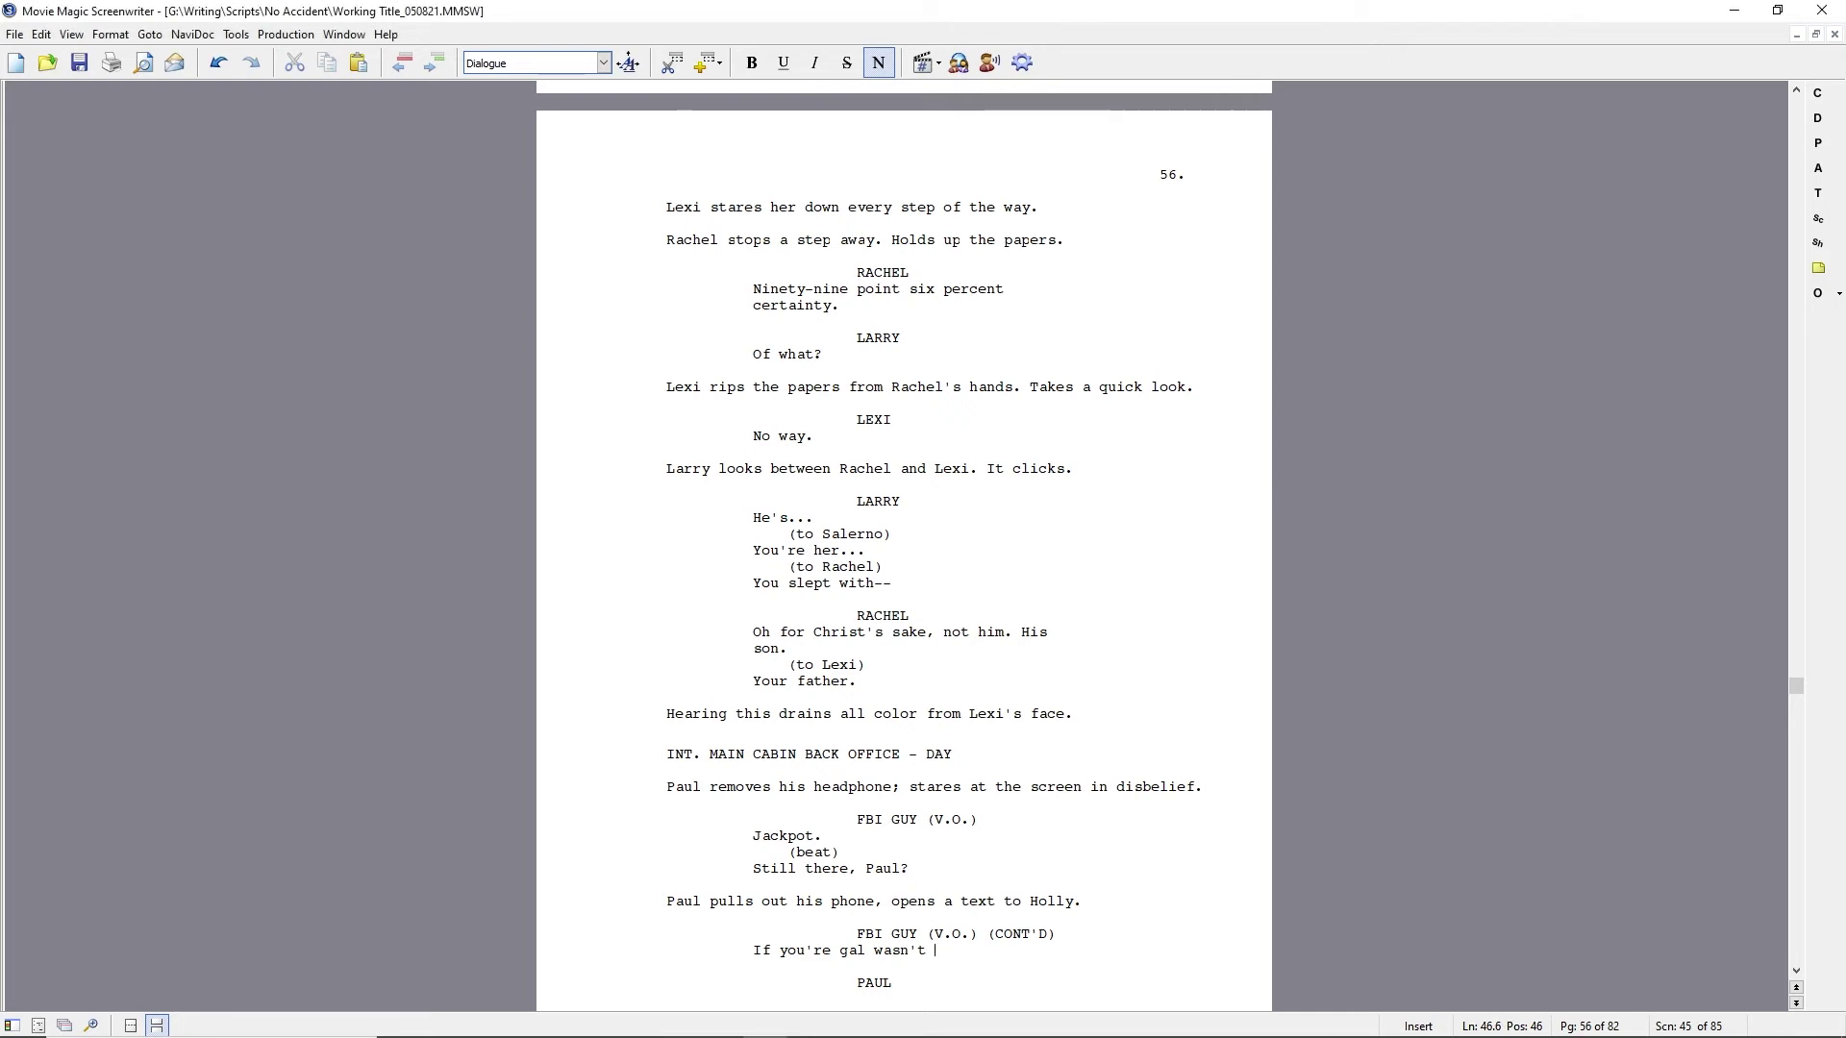
{"action": "scroll", "coordinate": [790, 924], "scroll_direction": "down", "scroll_amount": 3}
{"action": "key", "text": "shift+Home"}
{"action": "type", "text": "Good thing your gal's on her way to"}
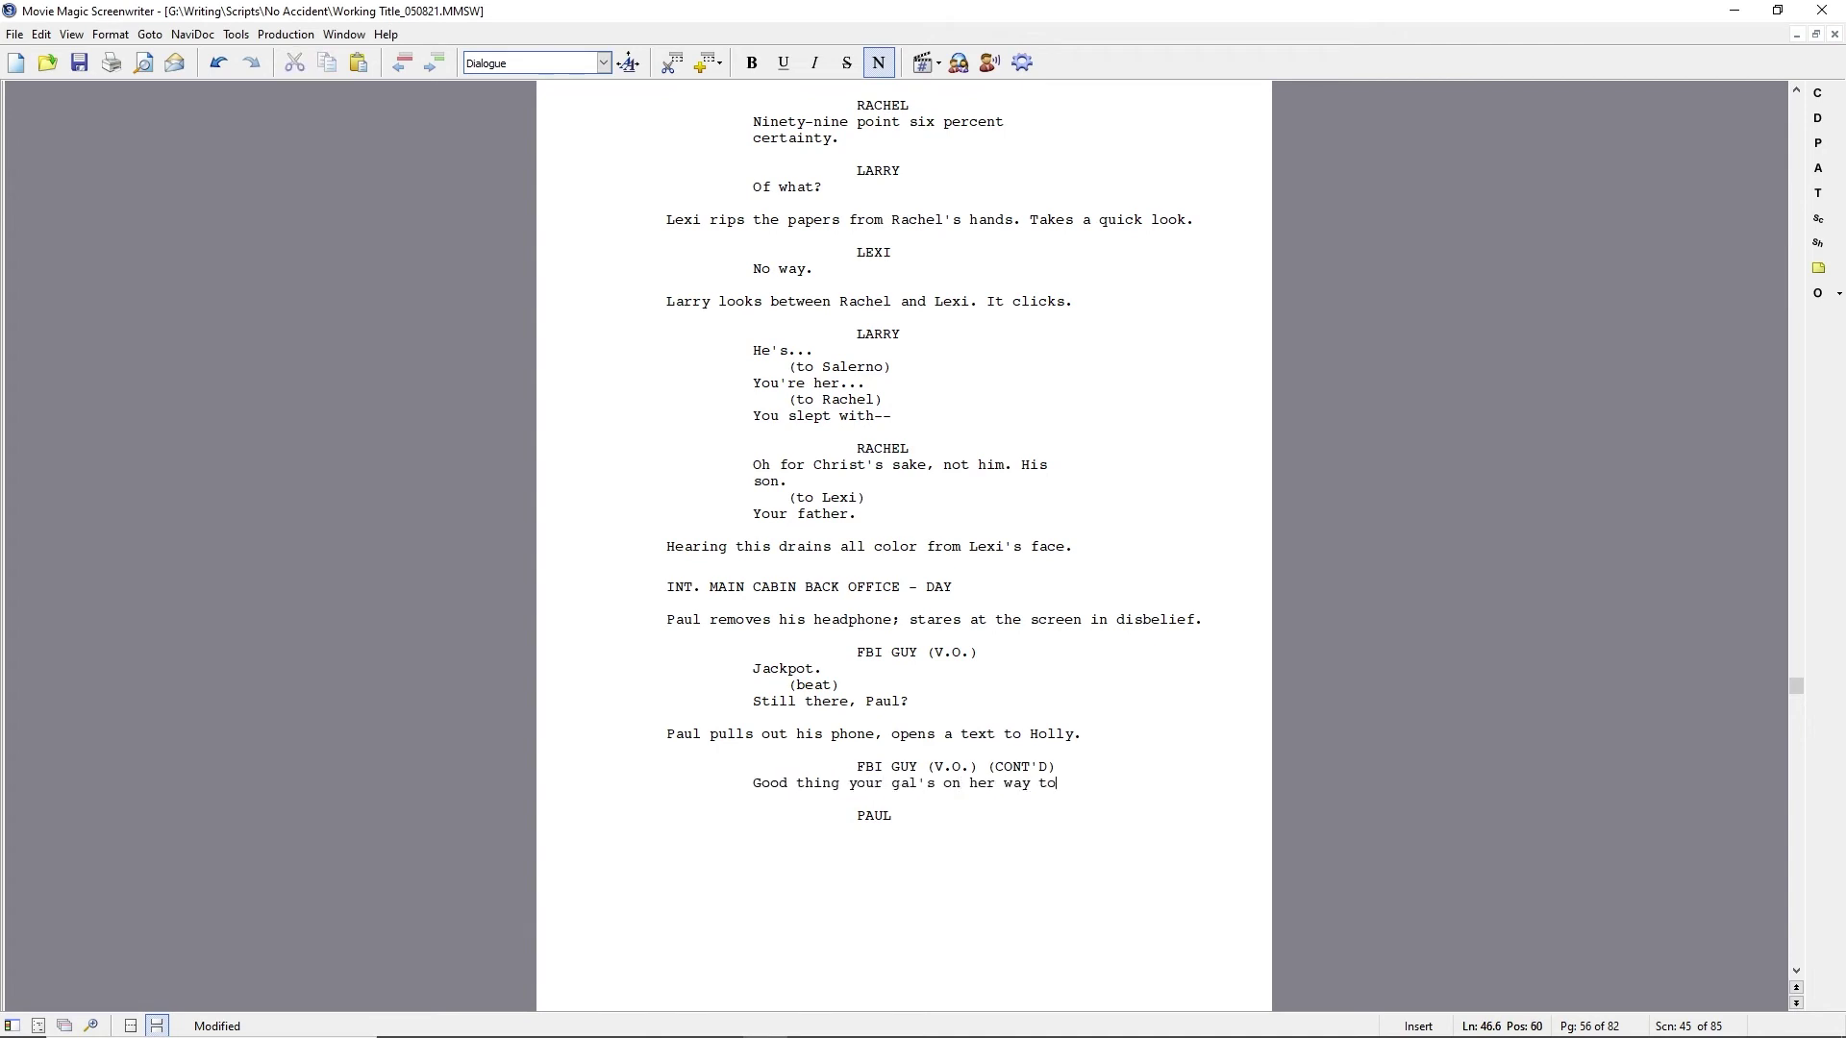
{"action": "type", "text": " Florida. She may"}
{"action": "key", "text": "BackSpace"}
{"action": "key", "text": "BackSpace"}
{"action": "key", "text": "BackSpace"}
{"action": "key", "text": "BackSpace"}
{"action": "key", "text": "BackSpace"}
{"action": "key", "text": "BackSpace"}
{"action": "key", "text": "BackSpace"}
{"action": "type", "text": "God kncws how she's react."}
Add the text message "Where R U - Paul" in quotation marks as a bold action line.
{"action": "key", "text": "Return"}
{"action": "type", "text": "Pau"}
{"action": "key", "text": "BackSpace"}
{"action": "key", "text": "BackSpace"}
{"action": "key", "text": "BackSpace"}
{"action": "type", "text": "\"Where R U - Paul\""}
{"action": "key", "text": "shift+Home"}
{"action": "key", "text": "ctrl+b"}
{"action": "key", "text": "End"}
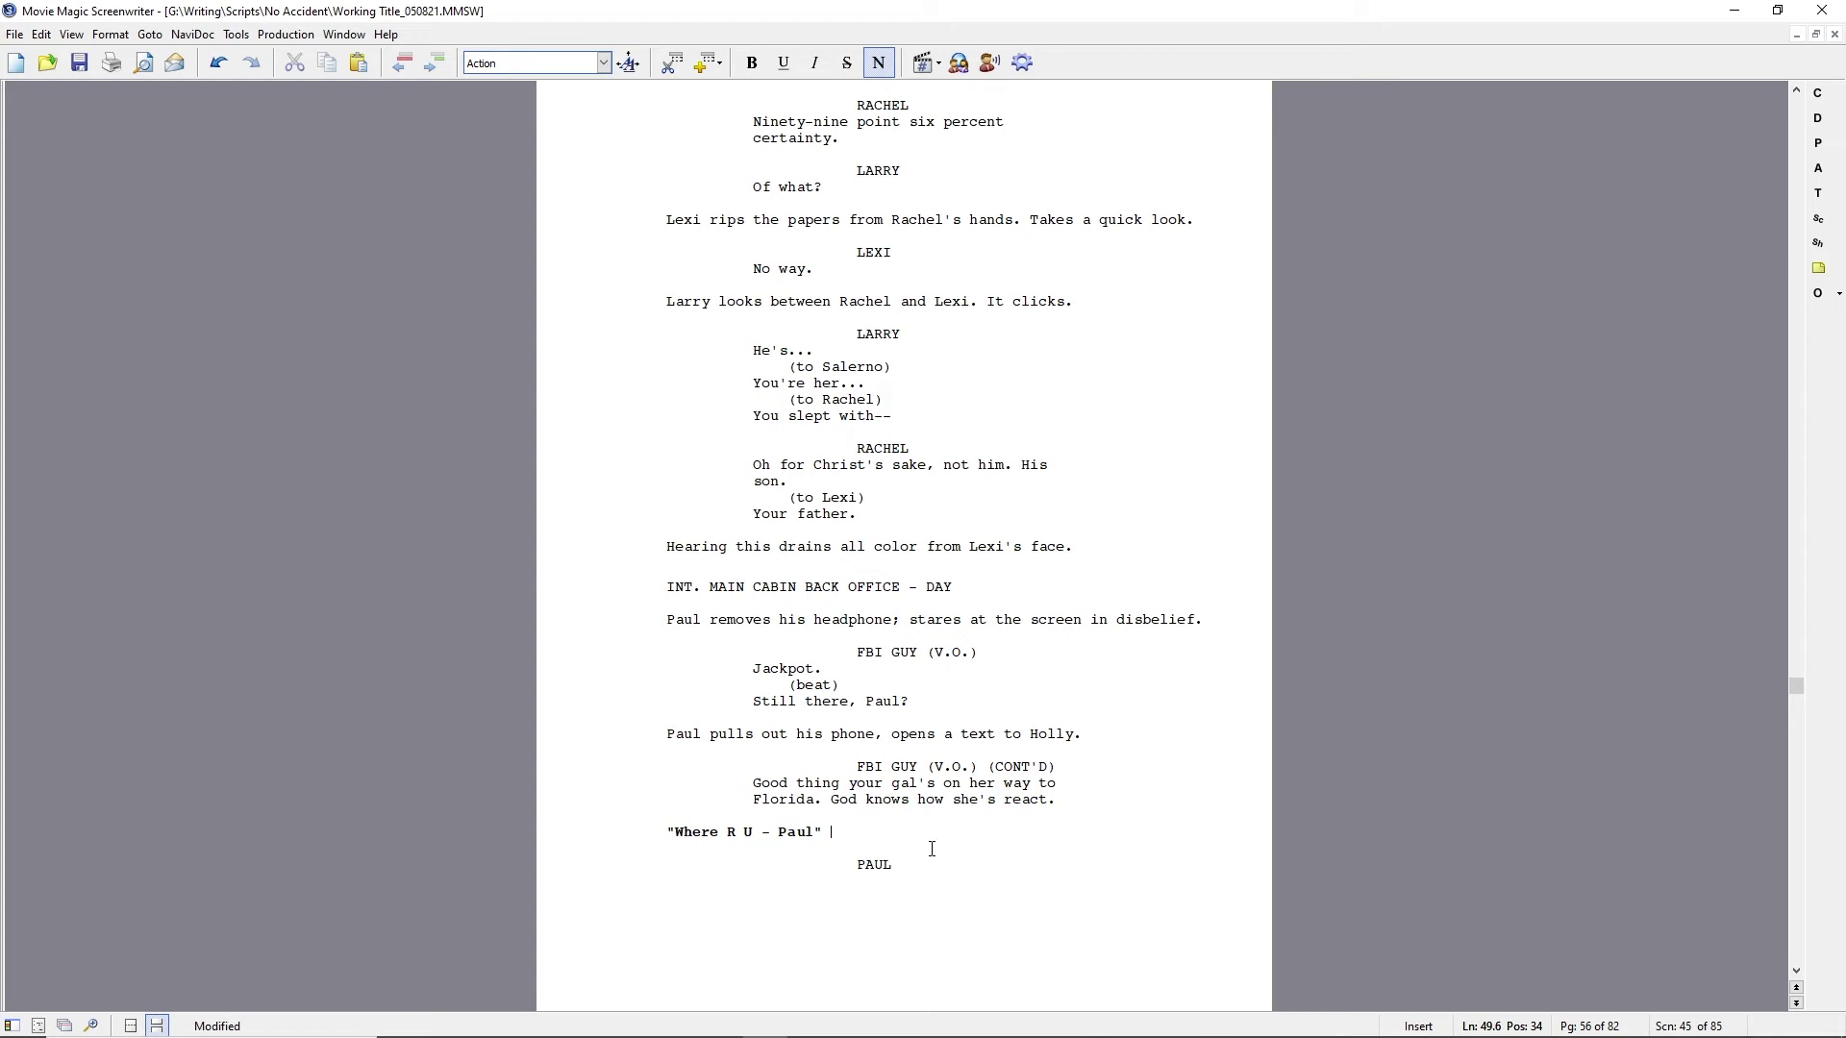
Give Paul the dialogue "When does the raid start?".
{"action": "key", "text": "Down"}
{"action": "key", "text": "Down"}
{"action": "type", "text": "How soon you sending your"}
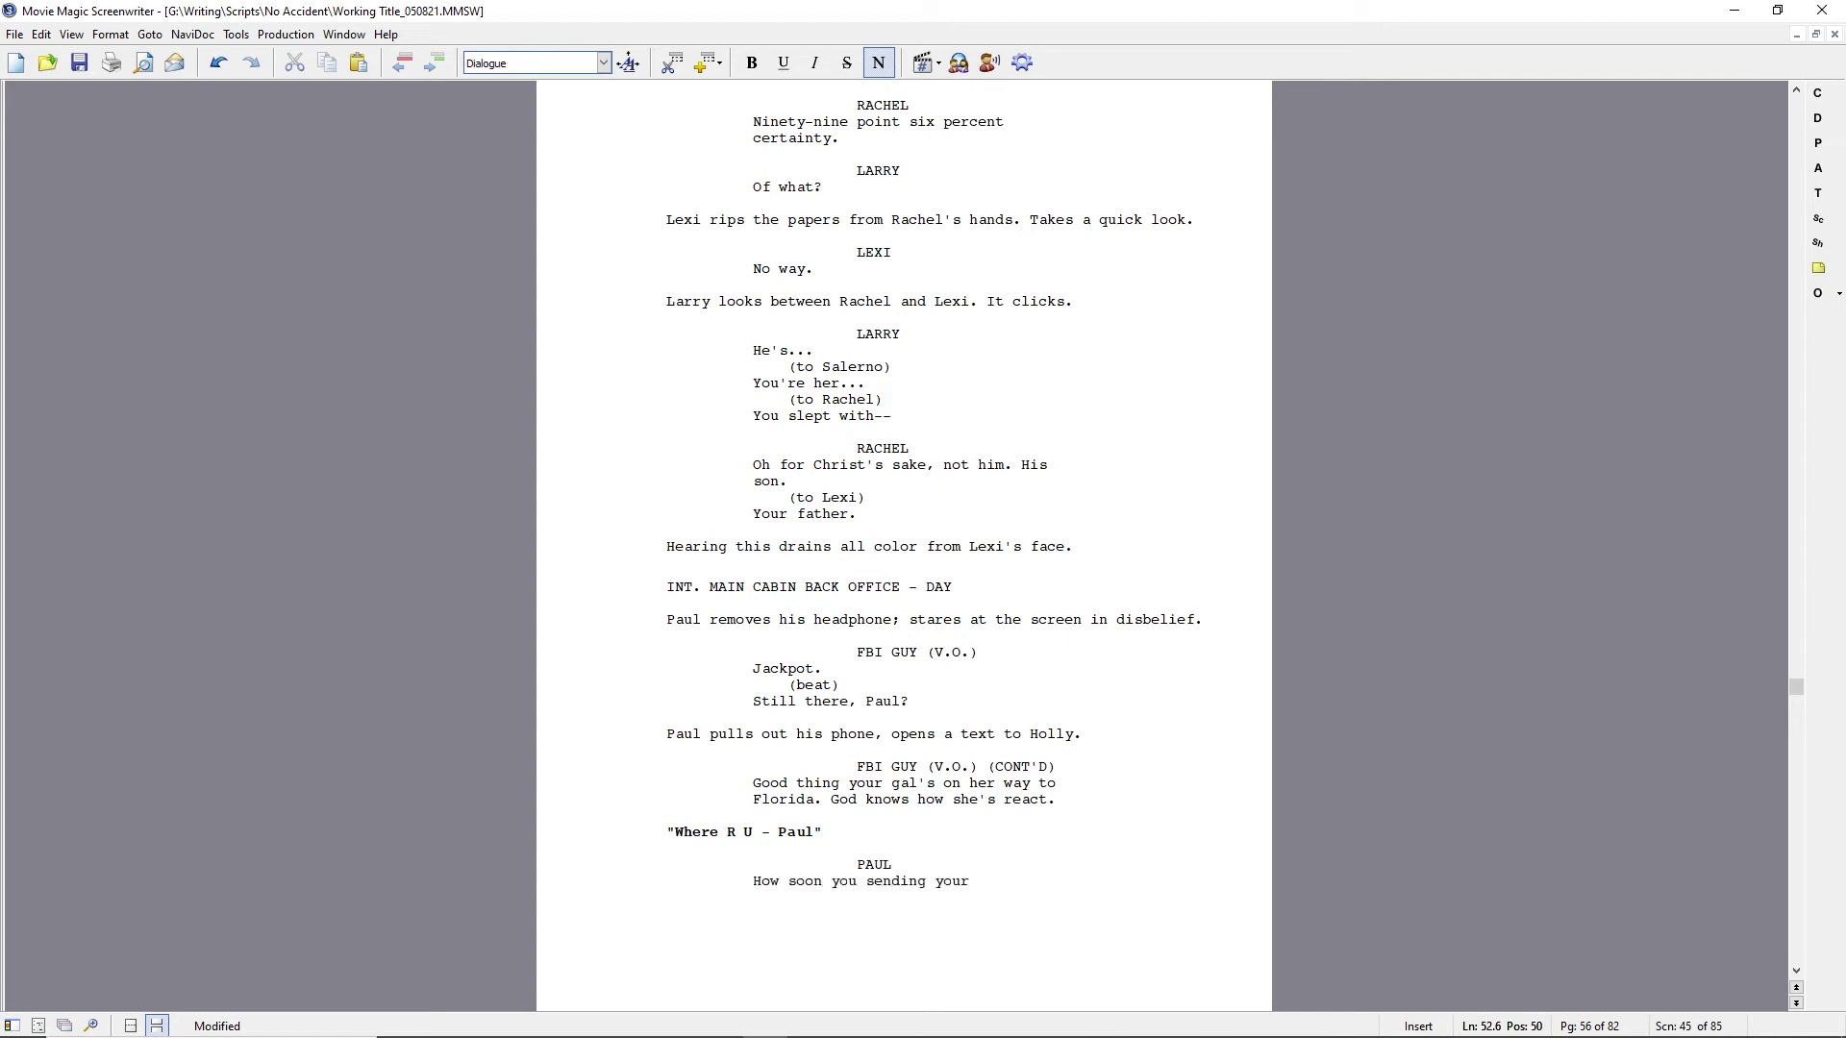
{"action": "key", "text": "shift+Home"}
{"action": "type", "text": "When does the raid start?"}
Add an FBI GUY (filtered) cue after Paul's dialogue.
{"action": "key", "text": "Return"}
{"action": "type", "text": "FB"}
{"action": "key", "text": "Return"}
{"action": "key", "text": "BackSpace"}
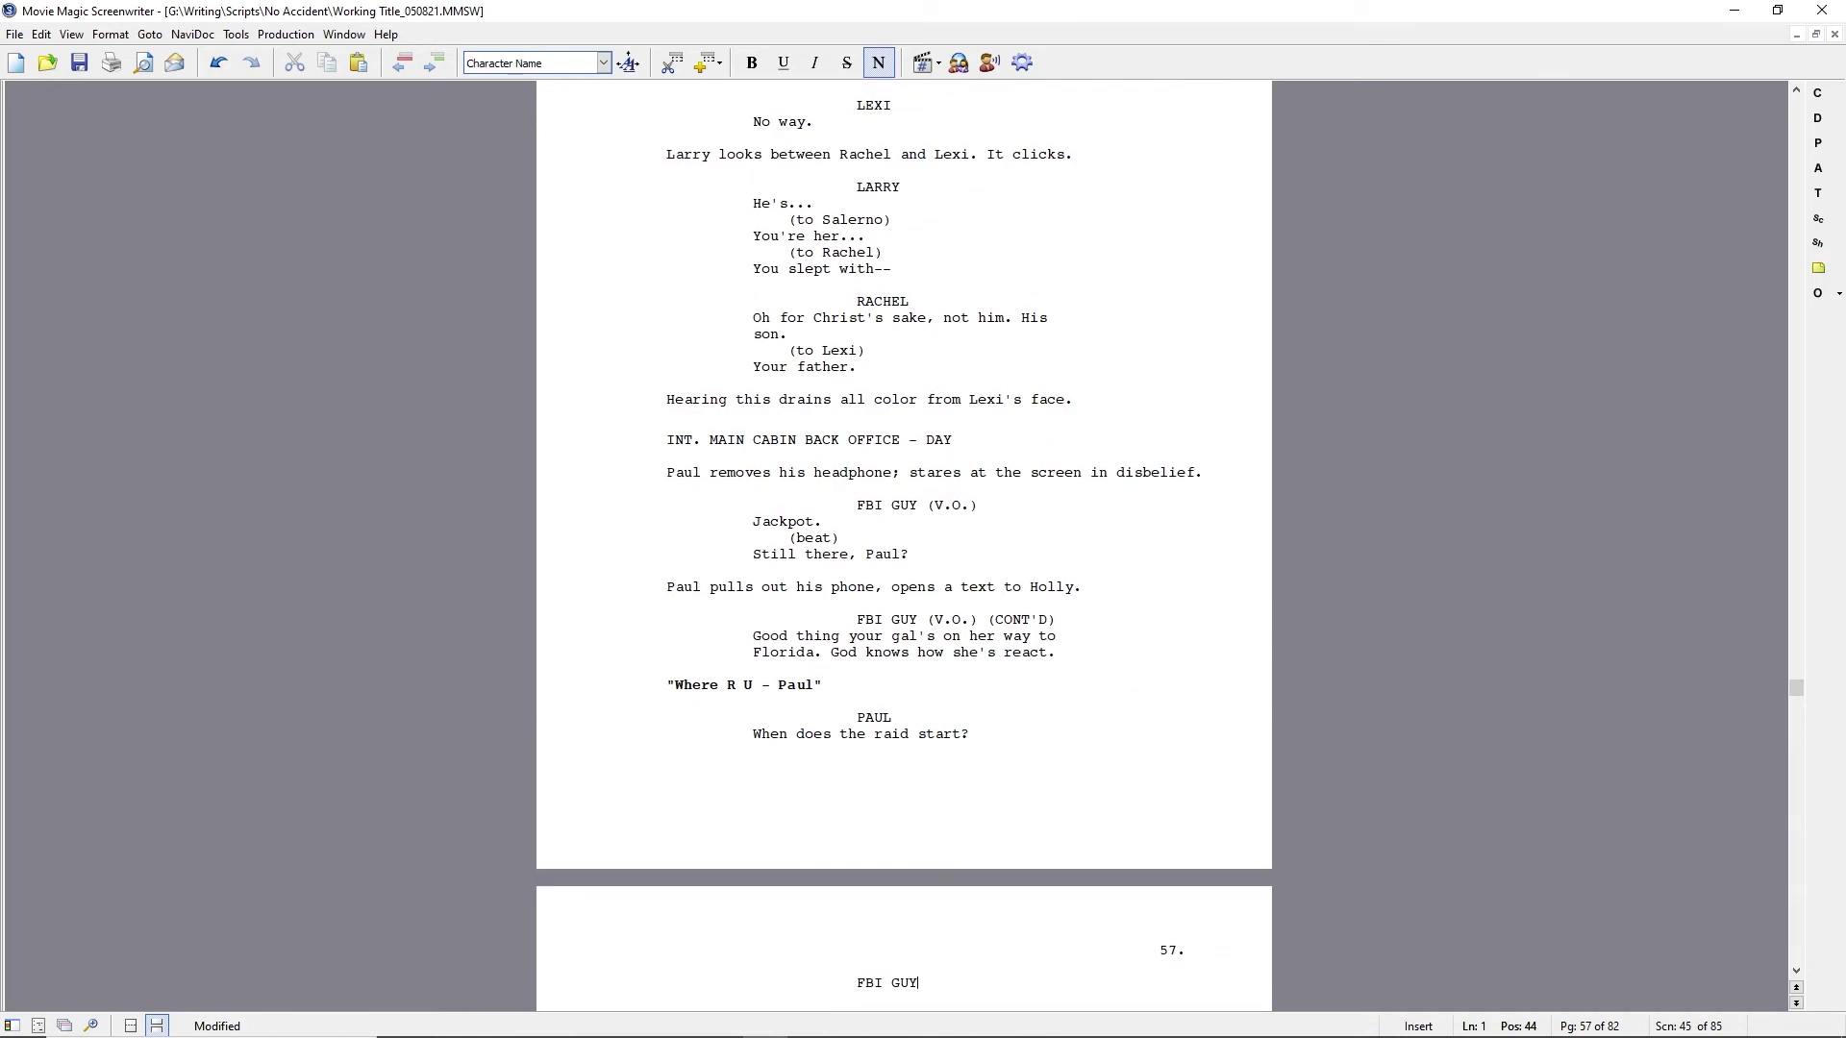
{"action": "type", "text": "(f"}
Change the (V.O.) extension to (filtered) on the two earlier FBI GUY cues.
{"action": "left_click", "coordinate": [921, 474]}
{"action": "key", "text": "shift+End"}
{"action": "type", "text": "("}
{"action": "key", "text": "Down"}
{"action": "key", "text": "Down"}
{"action": "key", "text": "Return"}
{"action": "left_click", "coordinate": [927, 584]}
{"action": "key", "text": "shift+End"}
{"action": "type", "text": "("}
{"action": "key", "text": "Down"}
{"action": "key", "text": "Down"}
{"action": "key", "text": "Return"}
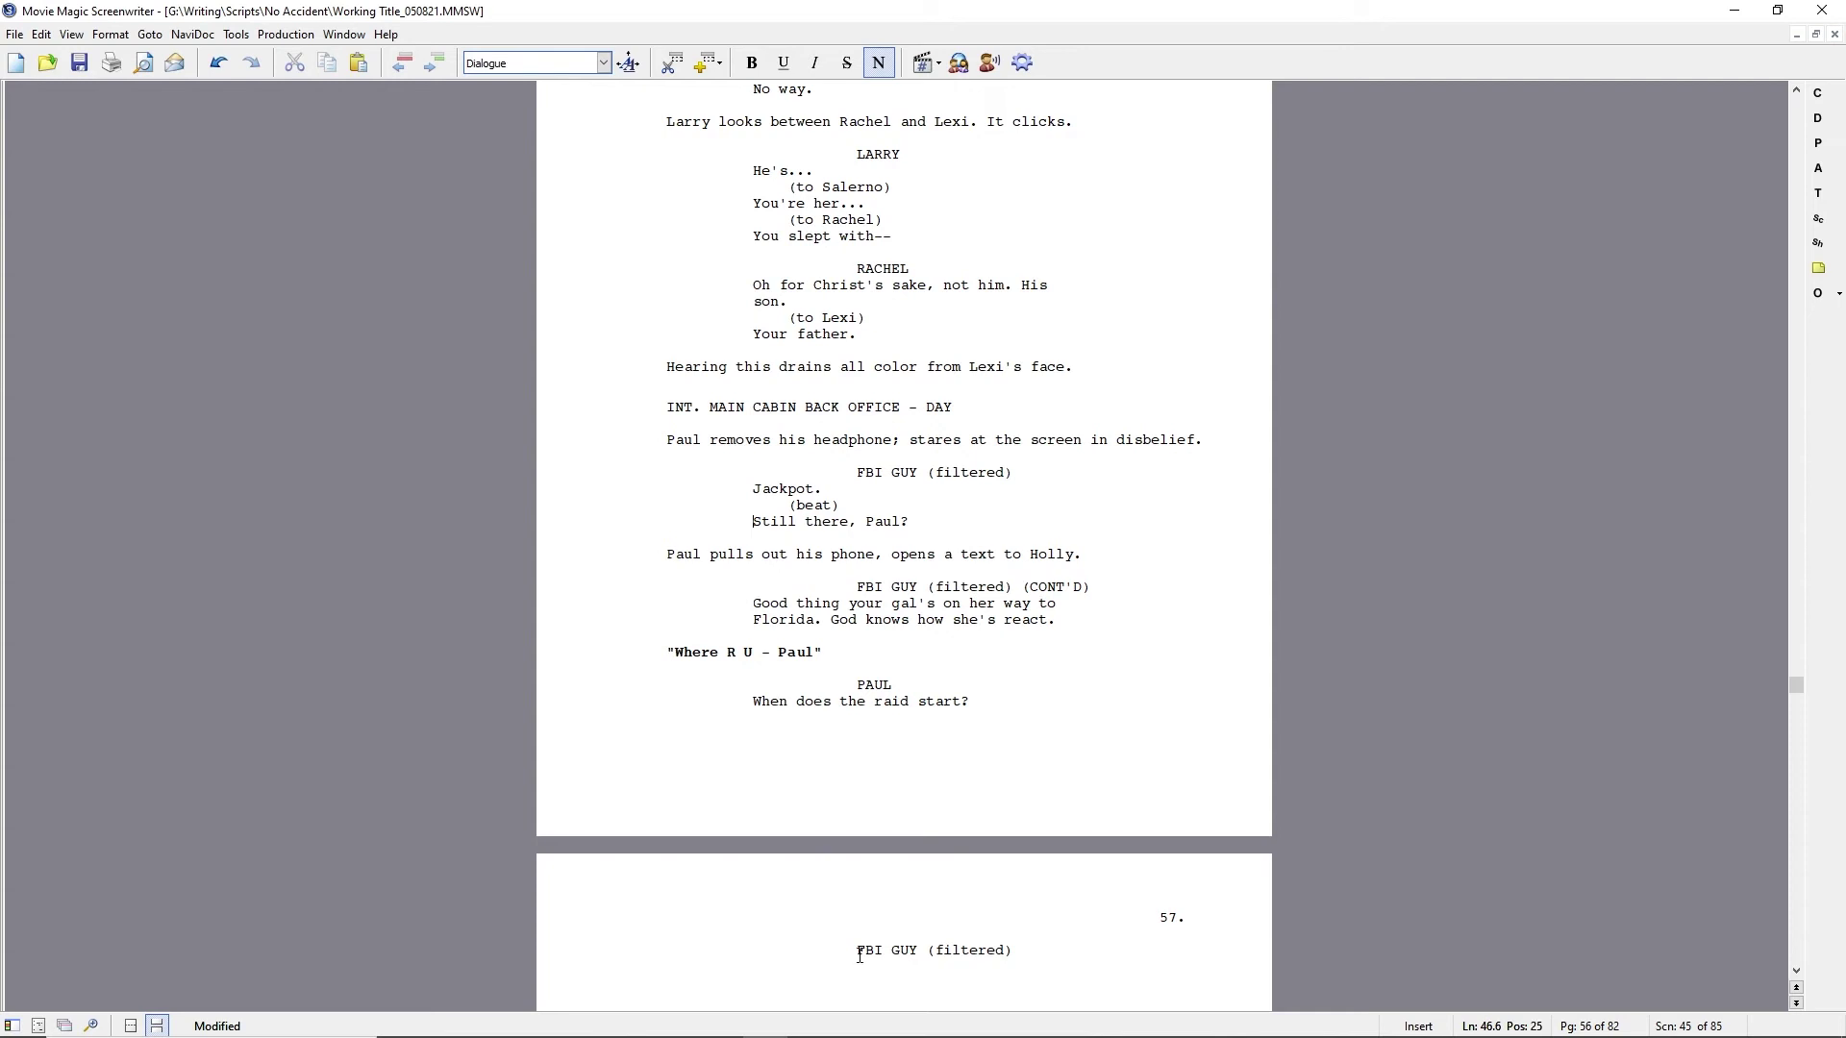
Start a dialogue line under the last FBI GUY (filtered) cue on page 57.
{"action": "scroll", "coordinate": [837, 894], "scroll_direction": "down", "scroll_amount": 1}
{"action": "left_click", "coordinate": [939, 867]}
{"action": "key", "text": "Return"}
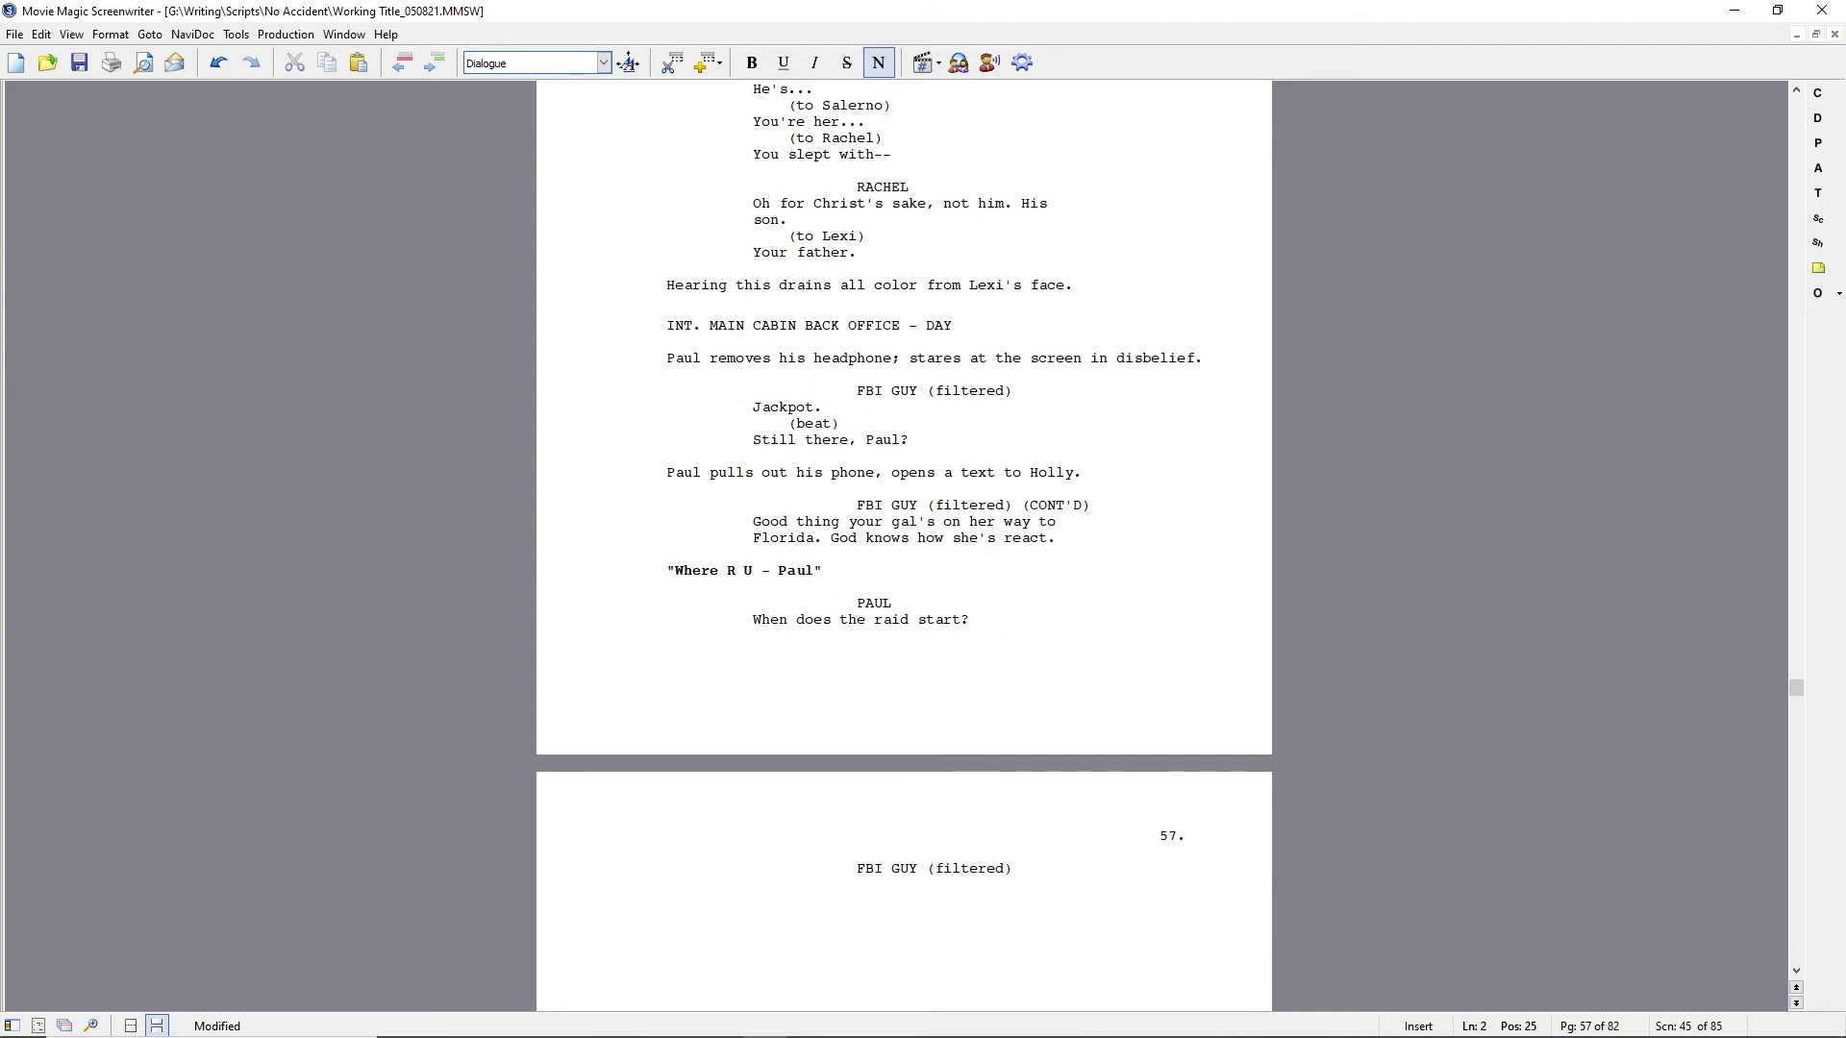
{"action": "type", "text": "We kick in"}
{"action": "key", "text": "BackSpace"}
{"action": "key", "text": "BackSpace"}
{"action": "key", "text": "BackSpace"}
{"action": "key", "text": "BackSpace"}
{"action": "key", "text": "BackSpace"}
{"action": "key", "text": "BackSpace"}
{"action": "key", "text": "BackSpace"}
{"action": "key", "text": "BackSpace"}
{"action": "key", "text": "BackSpace"}
{"action": "key", "text": "BackSpace"}
Replace Paul's question about the raid with "How soon you going in?".
{"action": "key", "text": "Up"}
{"action": "key", "text": "Up"}
{"action": "key", "text": "shift+End"}
{"action": "type", "text": "How soon you going in?"}
Give FBI GUY the reply "Fish in the barrel." on page 57.
{"action": "key", "text": "Down"}
{"action": "key", "text": "Down"}
{"action": "type", "text": "Fish in the barrel."}
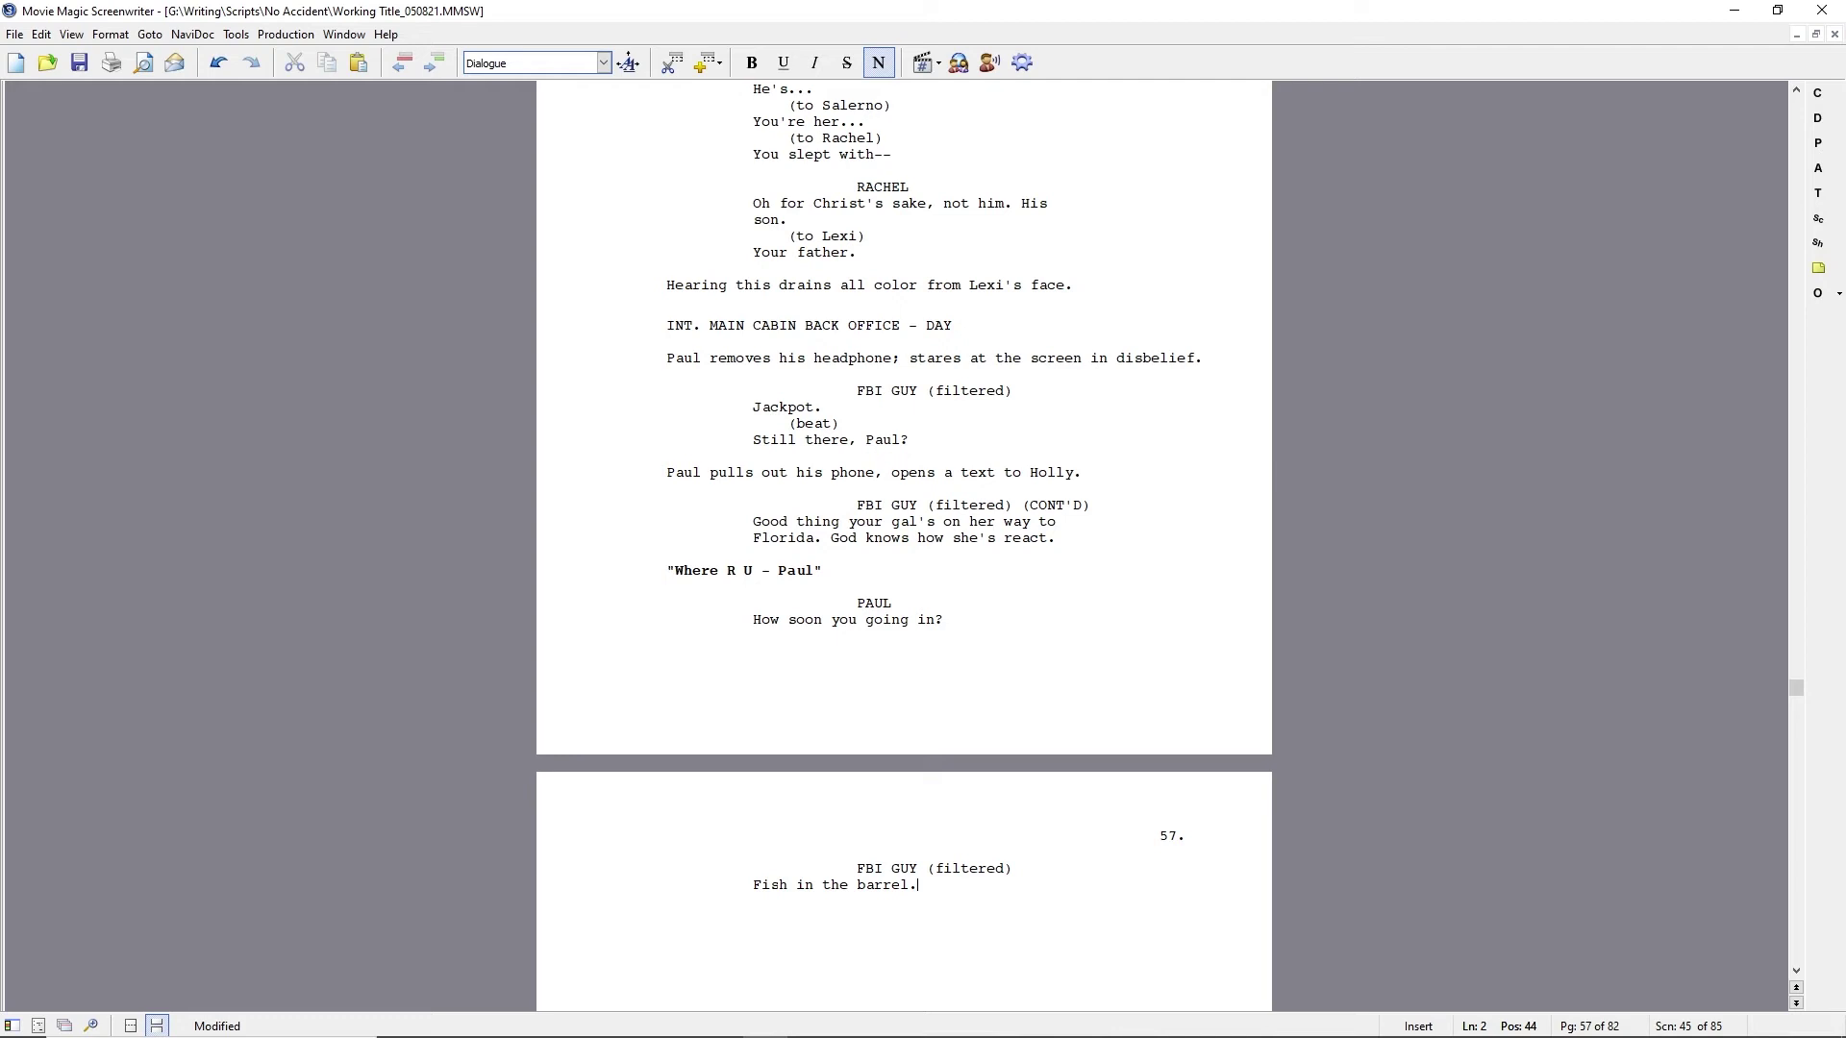
Reword FBI GUY's reply on page 57 as "I'll have my men in position".
{"action": "double_click", "coordinate": [774, 406]}
{"action": "left_click", "coordinate": [751, 884]}
{"action": "key", "text": "shift+End"}
{"action": "type", "text": "I'll have my men in"}
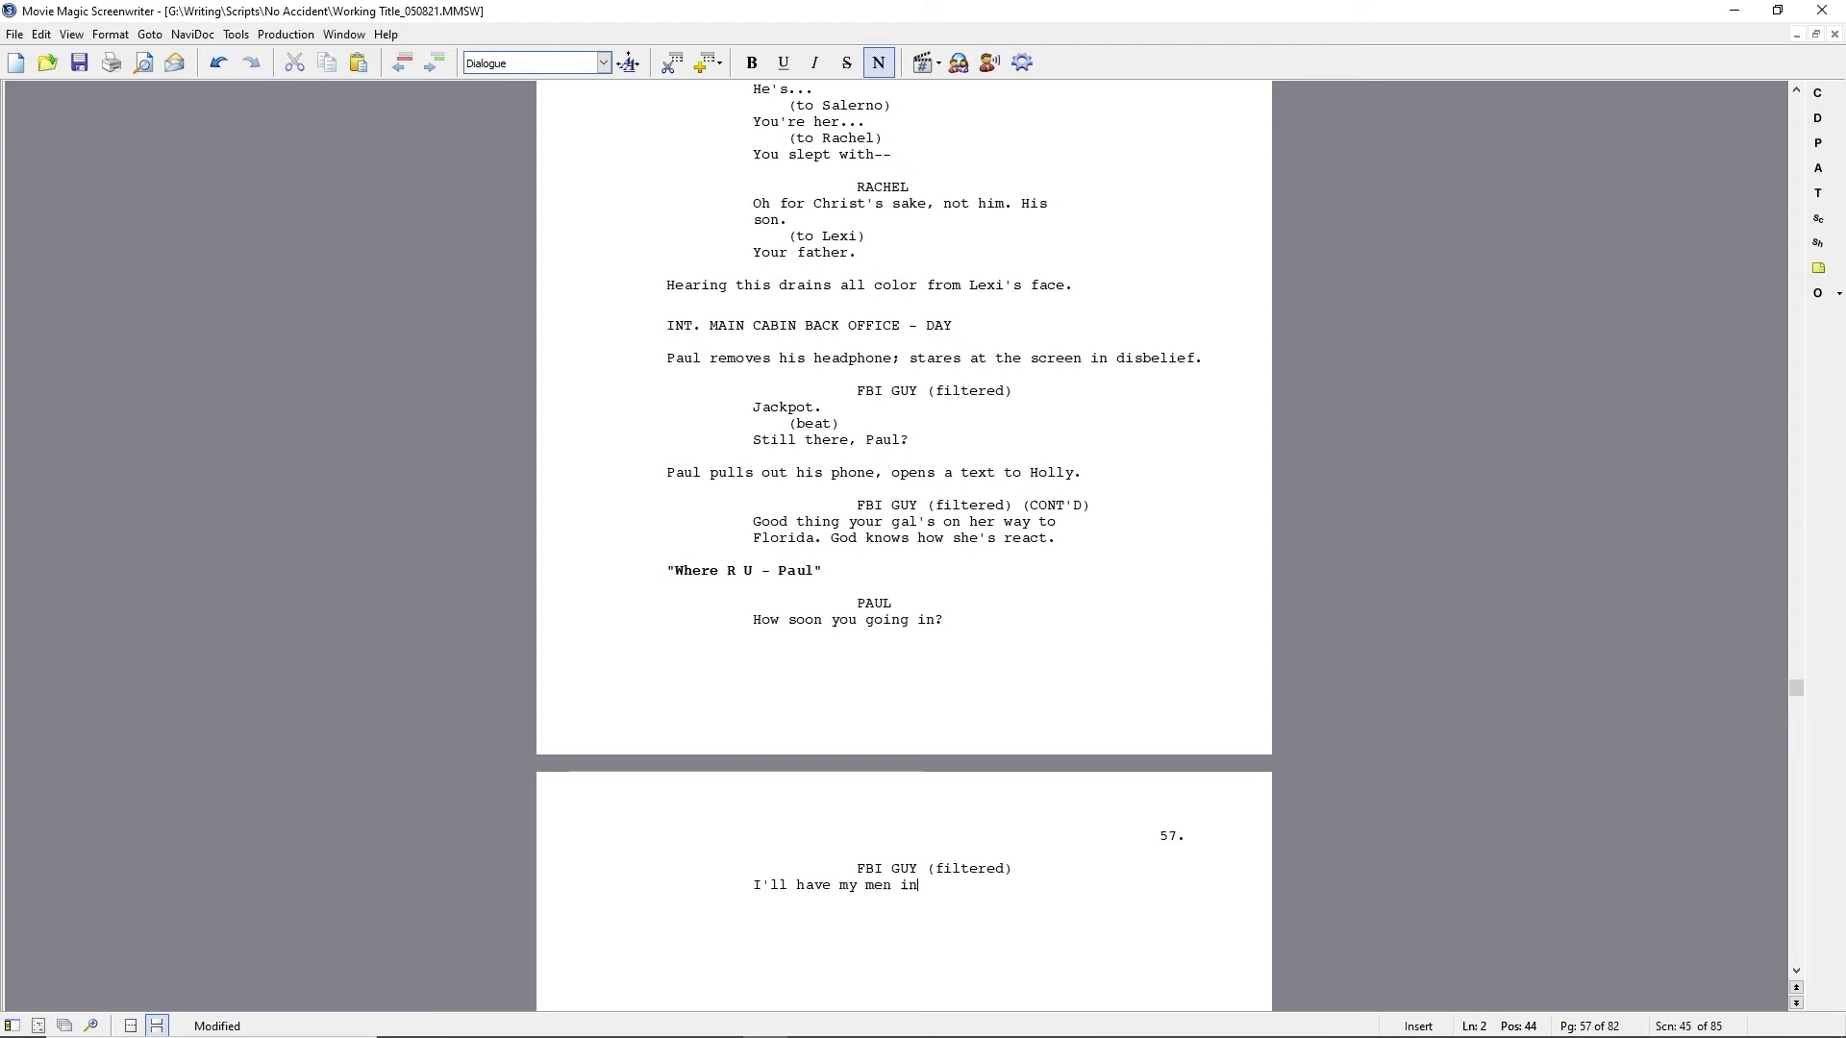
{"action": "type", "text": " position"}
Replace FBI GUY's reply with "They're just waiting for my signal." and add a PAUL cue after it.
{"action": "key", "text": "shift+Home"}
{"action": "type", "text": "They're just waiting for my signal."}
{"action": "key", "text": "Tab"}
{"action": "type", "text": "PAIL"}
{"action": "key", "text": "Return"}
{"action": "key", "text": "BackSpace"}
{"action": "key", "text": "BackSpace"}
{"action": "key", "text": "BackSpace"}
{"action": "type", "text": "UL"}
{"action": "key", "text": "Return"}
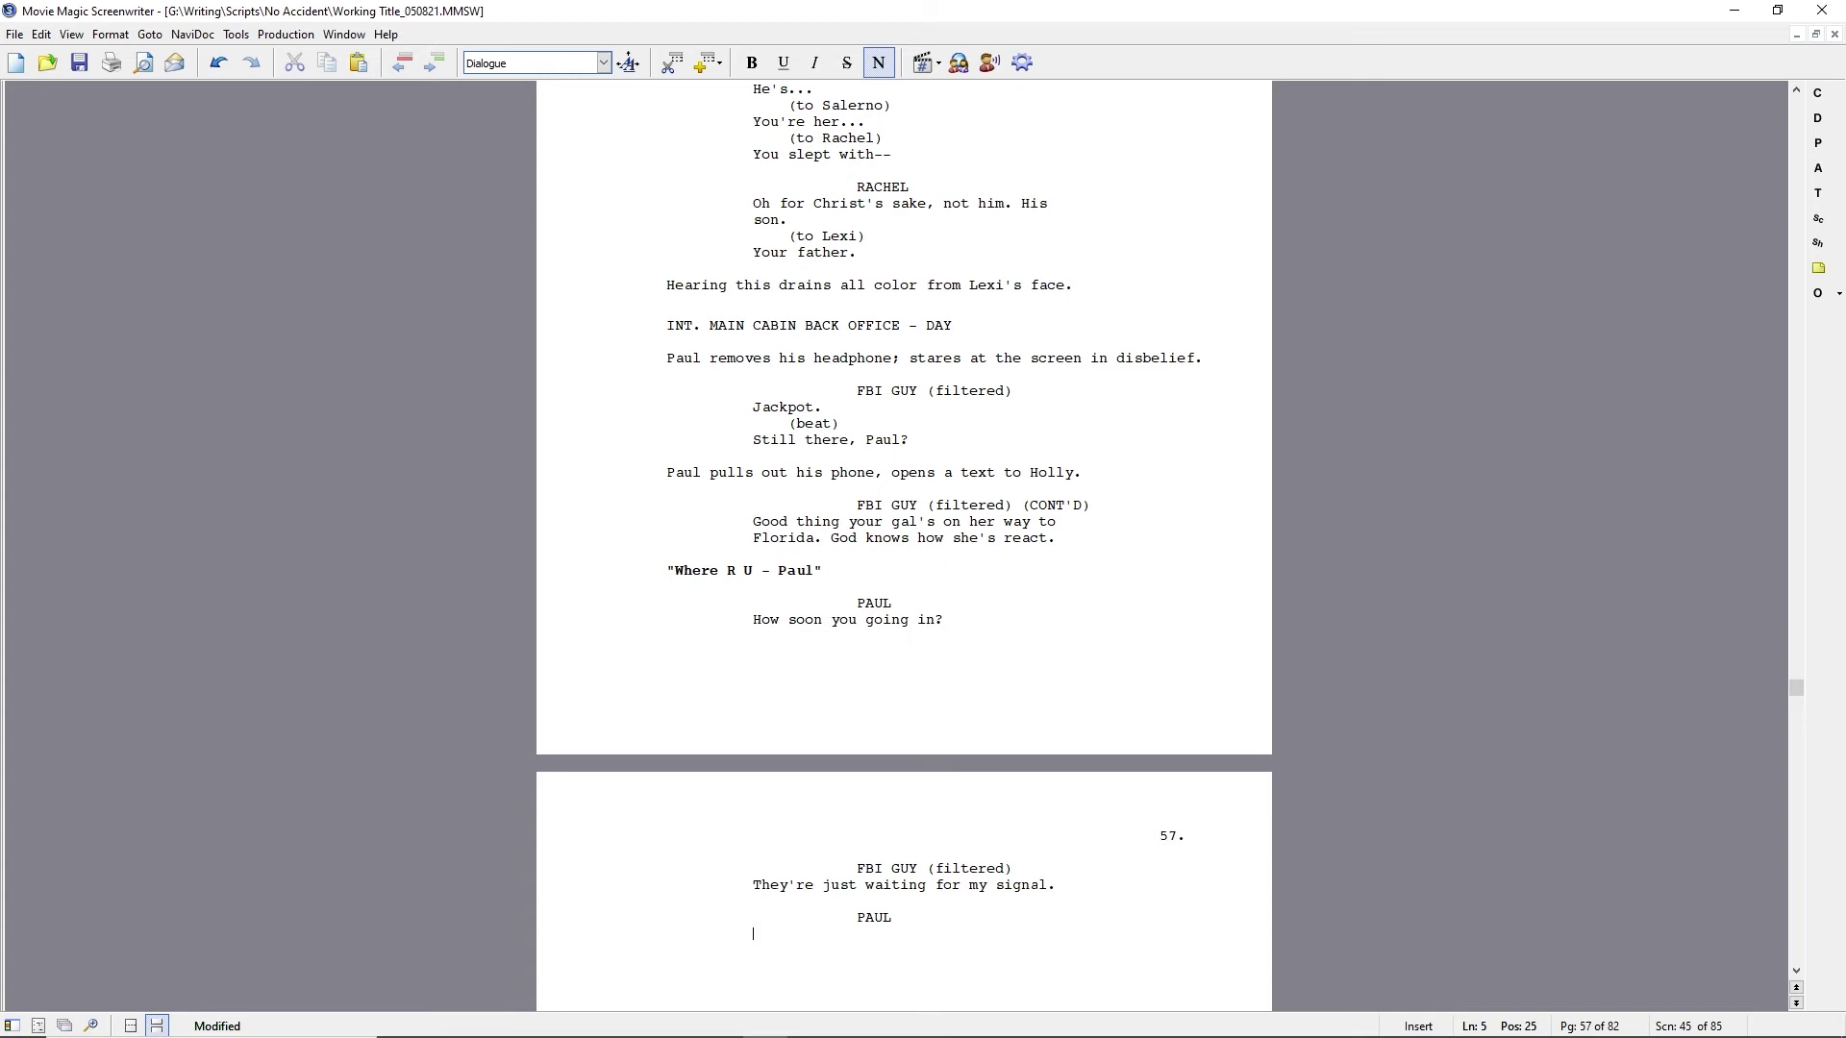
Give PAUL the line "And what are you waiting for?" and follow it with the action "Silence.".
{"action": "type", "text": "And what are you waiting for?"}
{"action": "key", "text": "Return"}
{"action": "type", "text": "Silence."}
{"action": "key", "text": "Return"}
Add another PAUL speech after the silence reading "I know. If something seems to good to be true...".
{"action": "type", "text": "p"}
{"action": "key", "text": "Return"}
{"action": "type", "text": "I kncw. It shouldn't be this easy."}
{"action": "key", "text": "ctrl+shift+Left"}
{"action": "key", "text": "ctrl+shift+Left"}
{"action": "key", "text": "ctrl+shift+Left"}
{"action": "key", "text": "ctrl+shift+Left"}
{"action": "key", "text": "ctrl+shift+Left"}
{"action": "type", "text": "If something seems to good to be true..."}
Add FBI GUY's reply "It's not that." and PAUL's answer "Growing a conscience about justifying the price.".
{"action": "key", "text": "Tab"}
{"action": "type", "text": "FBI GUY (filtered)"}
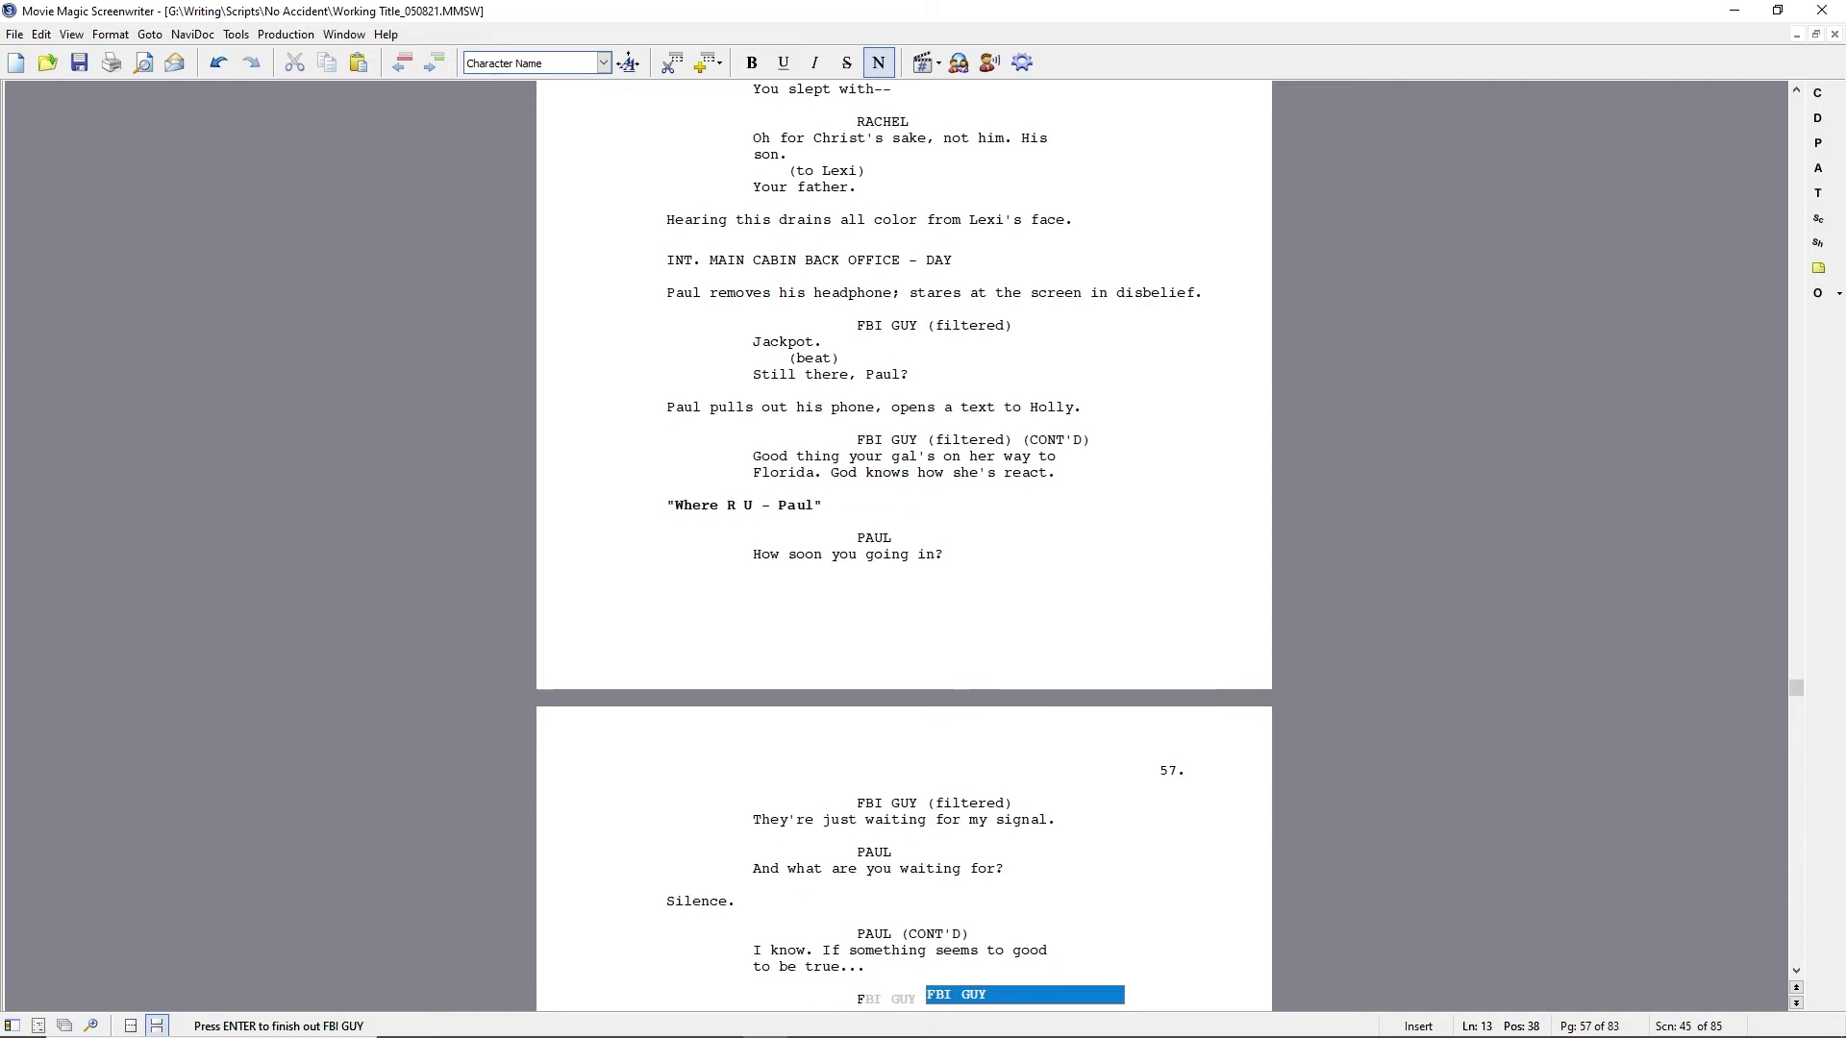
{"action": "key", "text": "Return"}
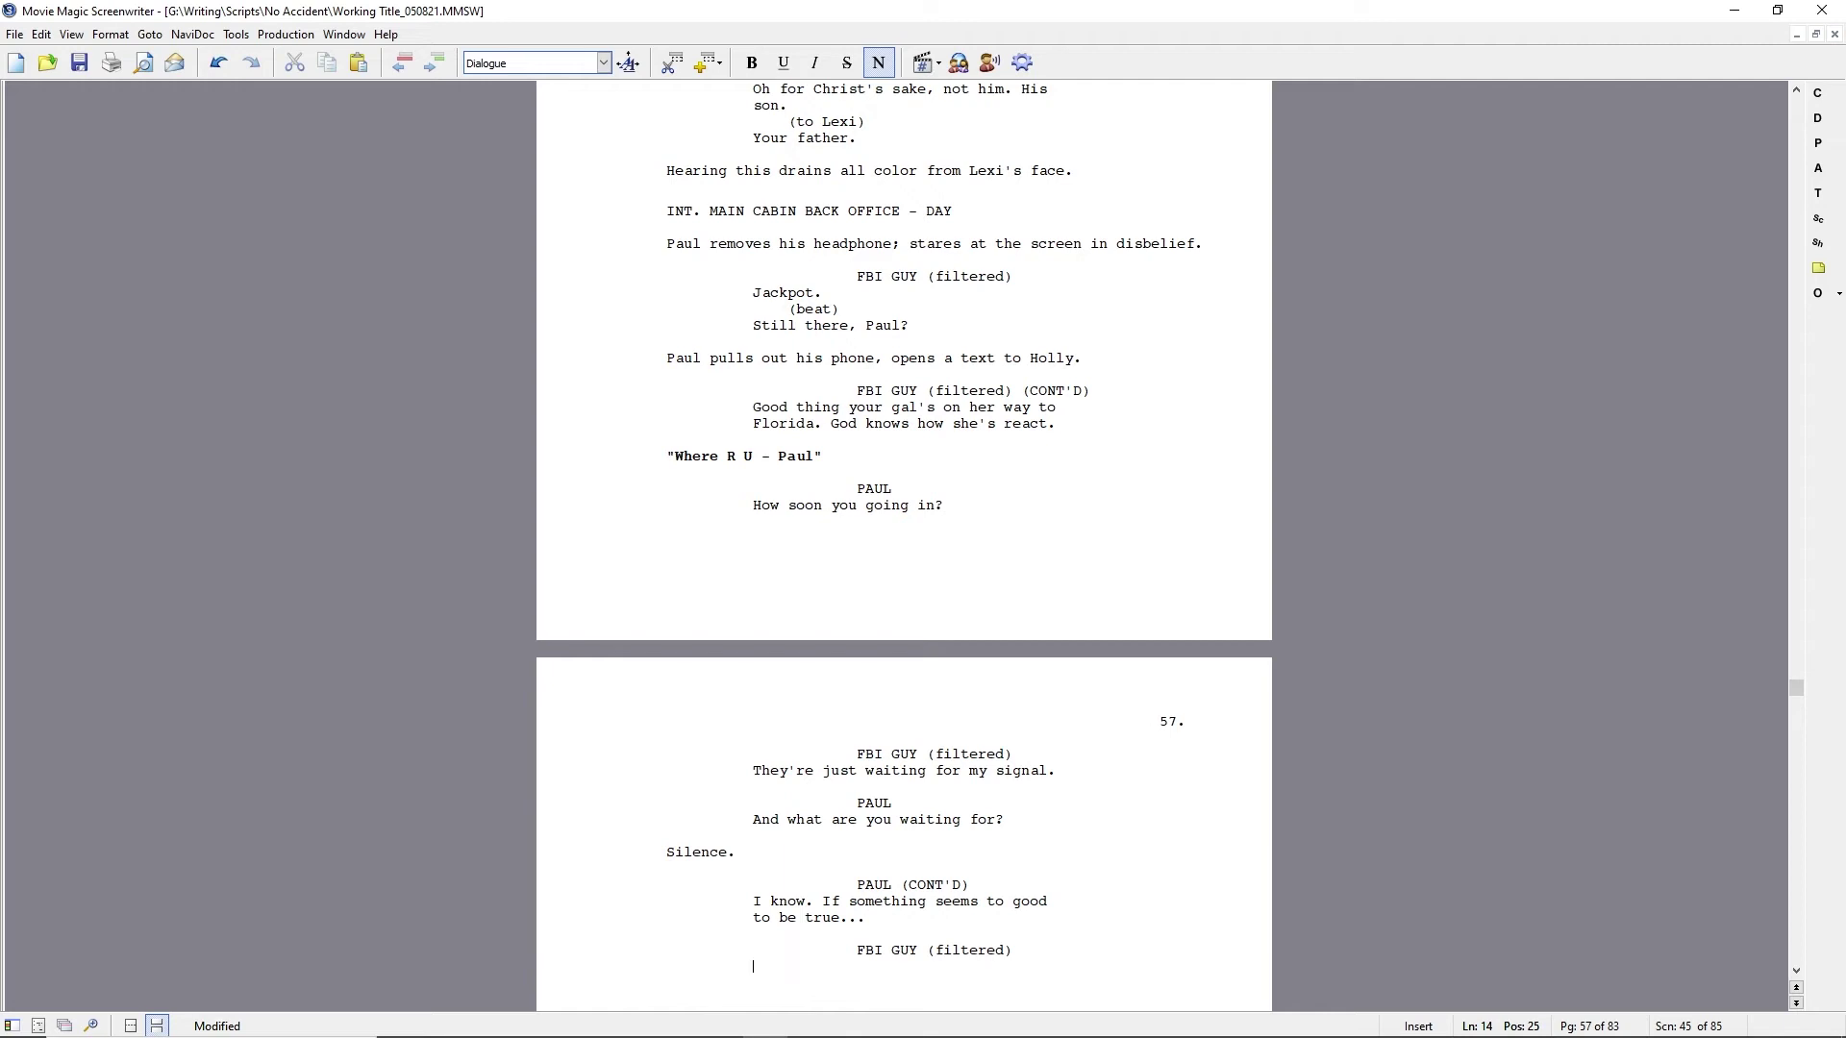
{"action": "type", "text": "It's not that.  "}
{"action": "type", "text": "PAUL"}
{"action": "key", "text": "Return"}
{"action": "type", "text": "Growing a conscienc"}
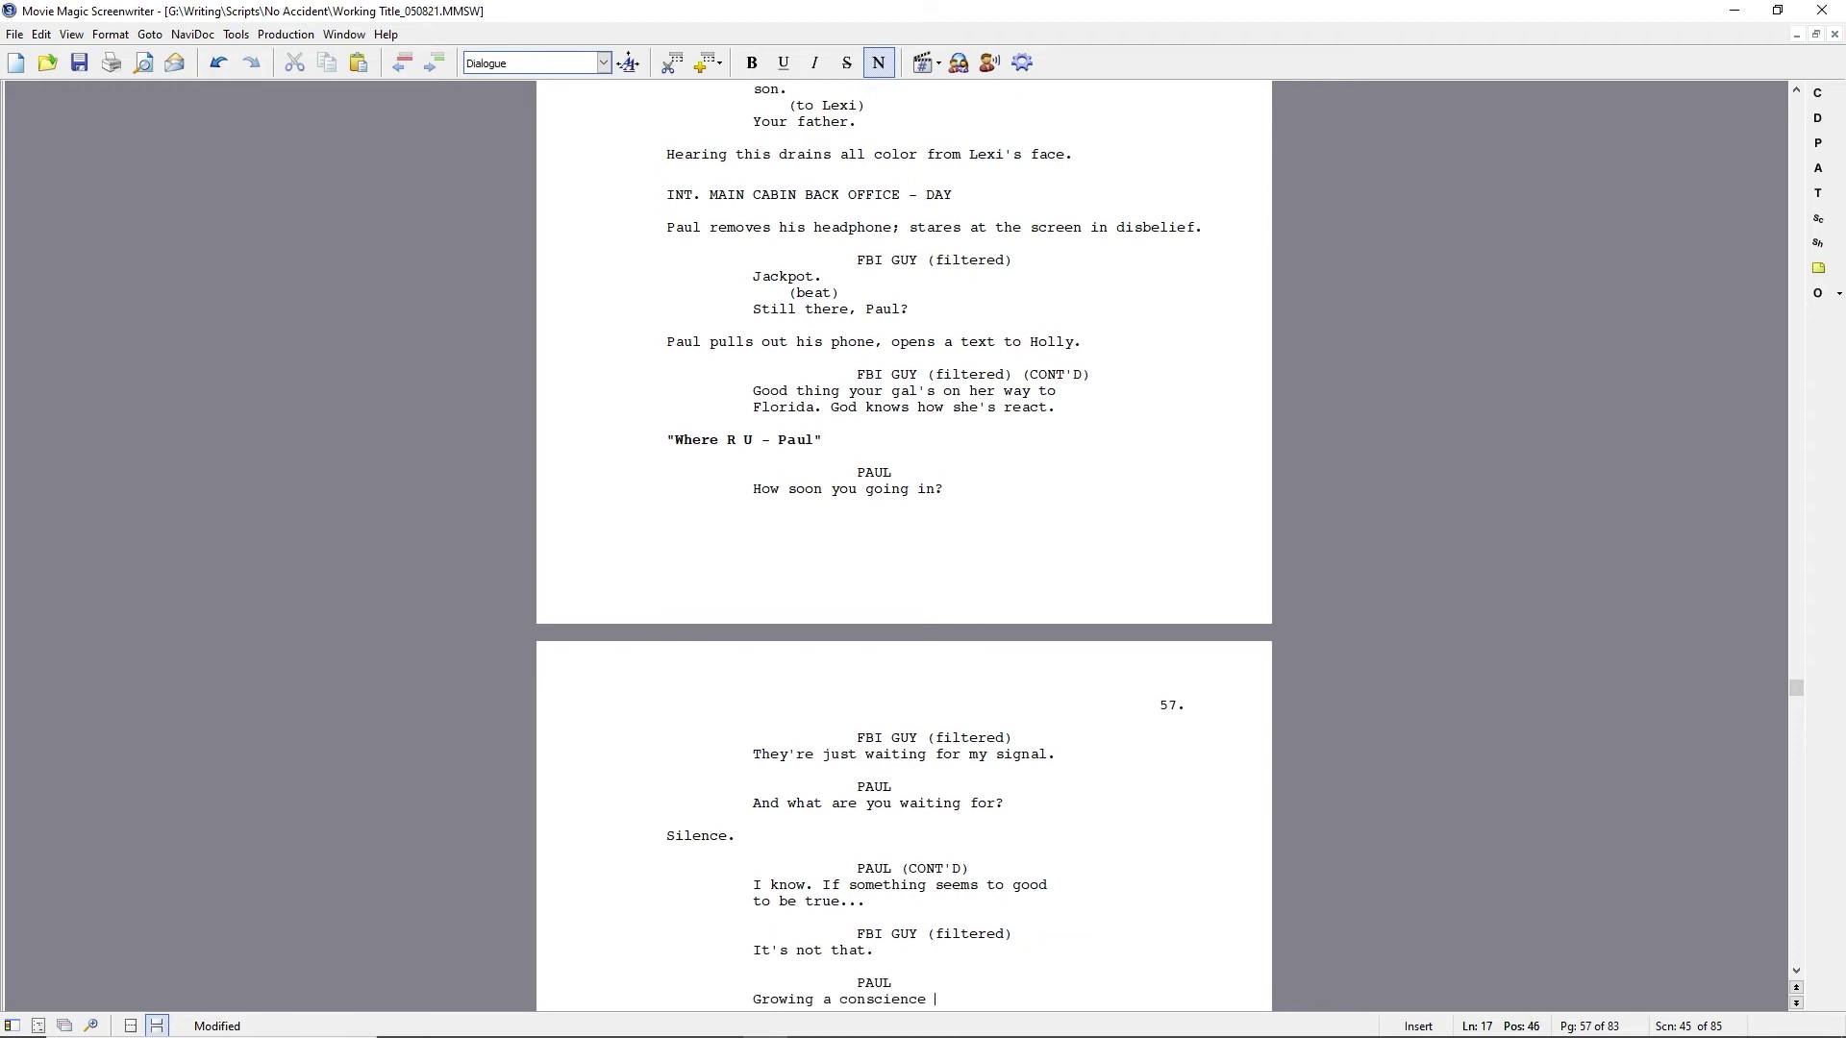
{"action": "type", "text": "e about justifying the price."}
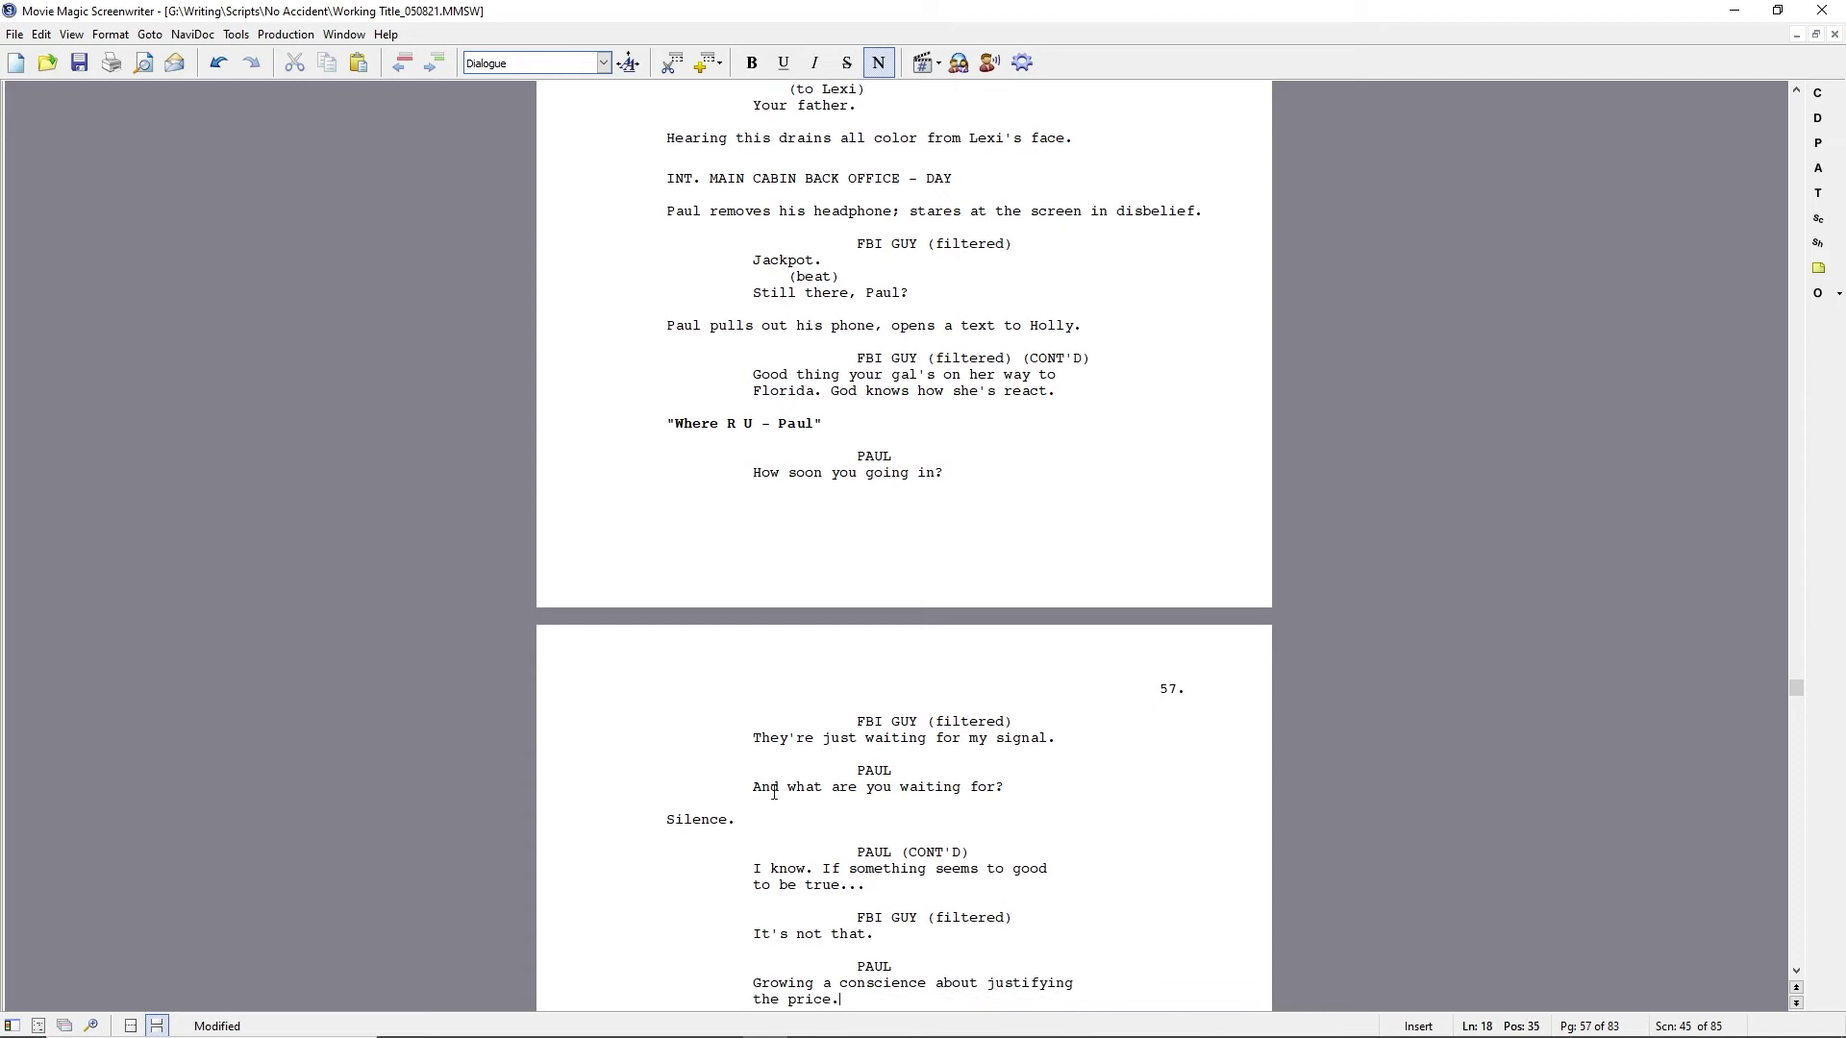
Insert an FBI GUY (filtered) reply after "And what are you waiting for?" reading "The all-clear from our insider.".
{"action": "left_click_drag", "start_coordinate": [754, 935], "coordinate": [860, 1007]}
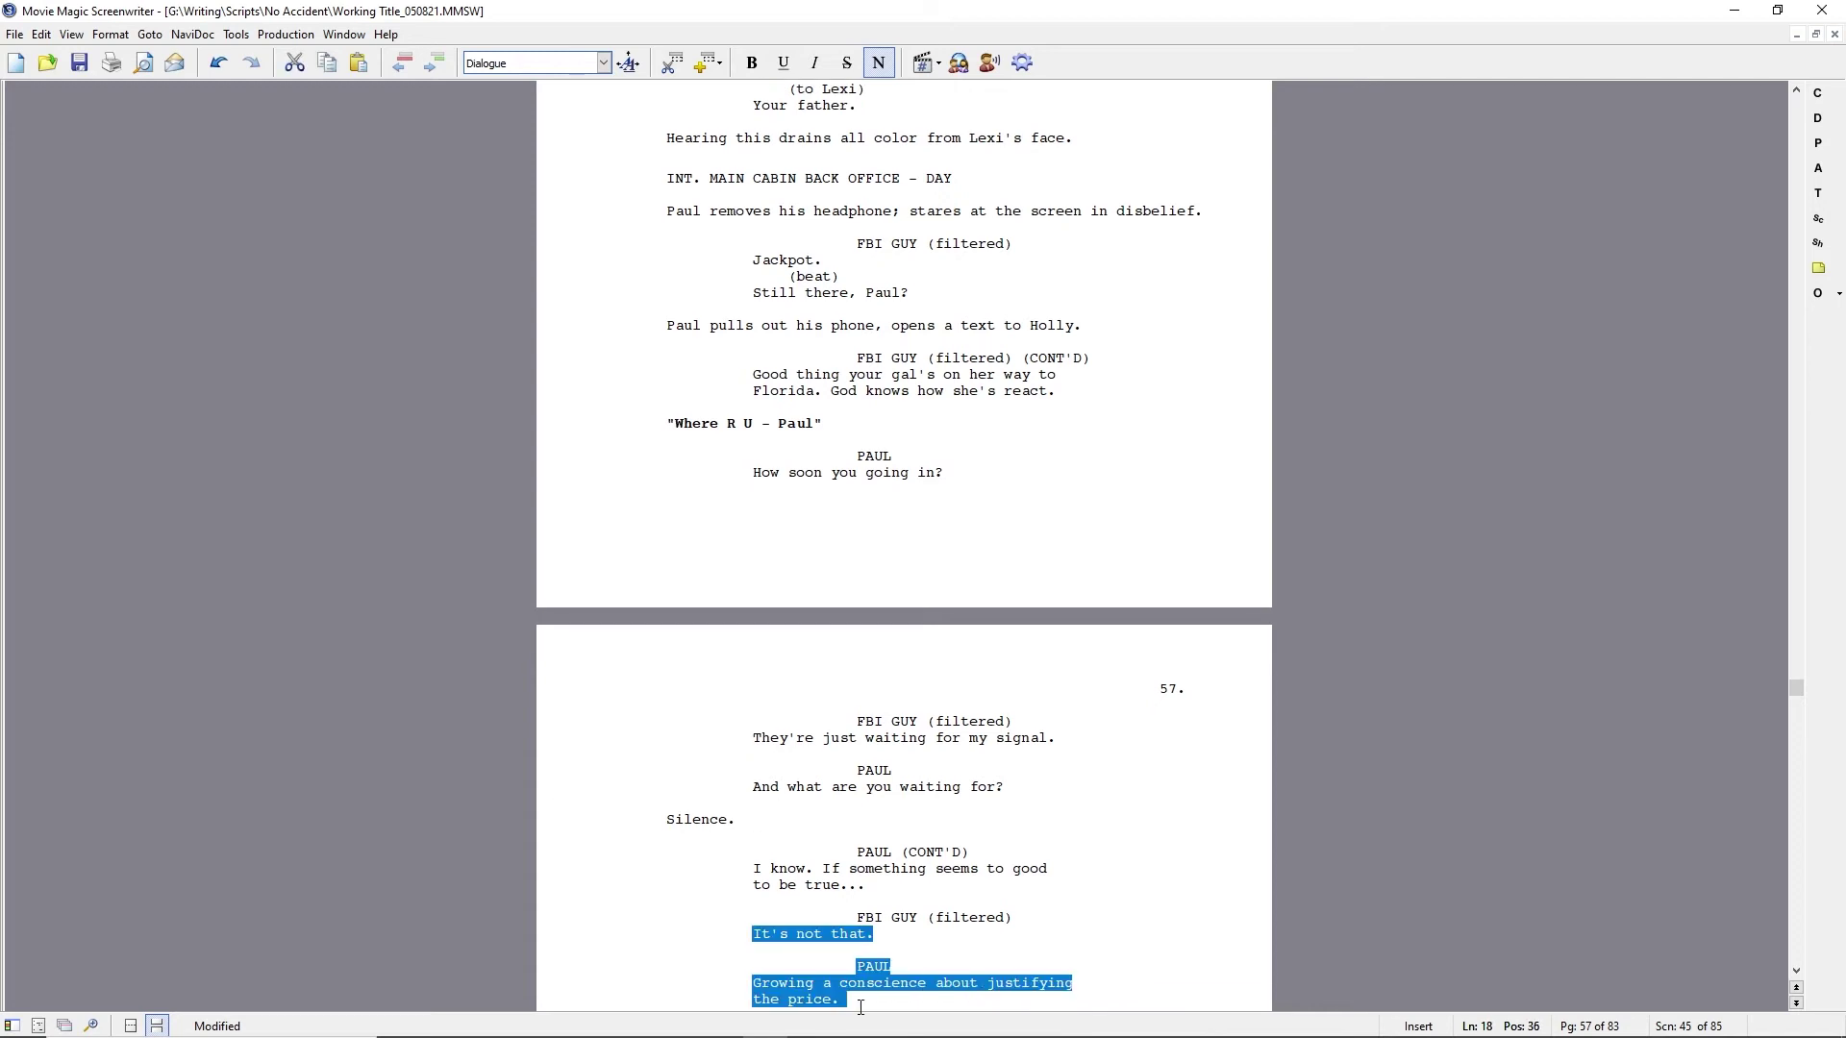
{"action": "left_click", "coordinate": [1022, 780]}
{"action": "key", "text": "Return"}
{"action": "key", "text": "Return"}
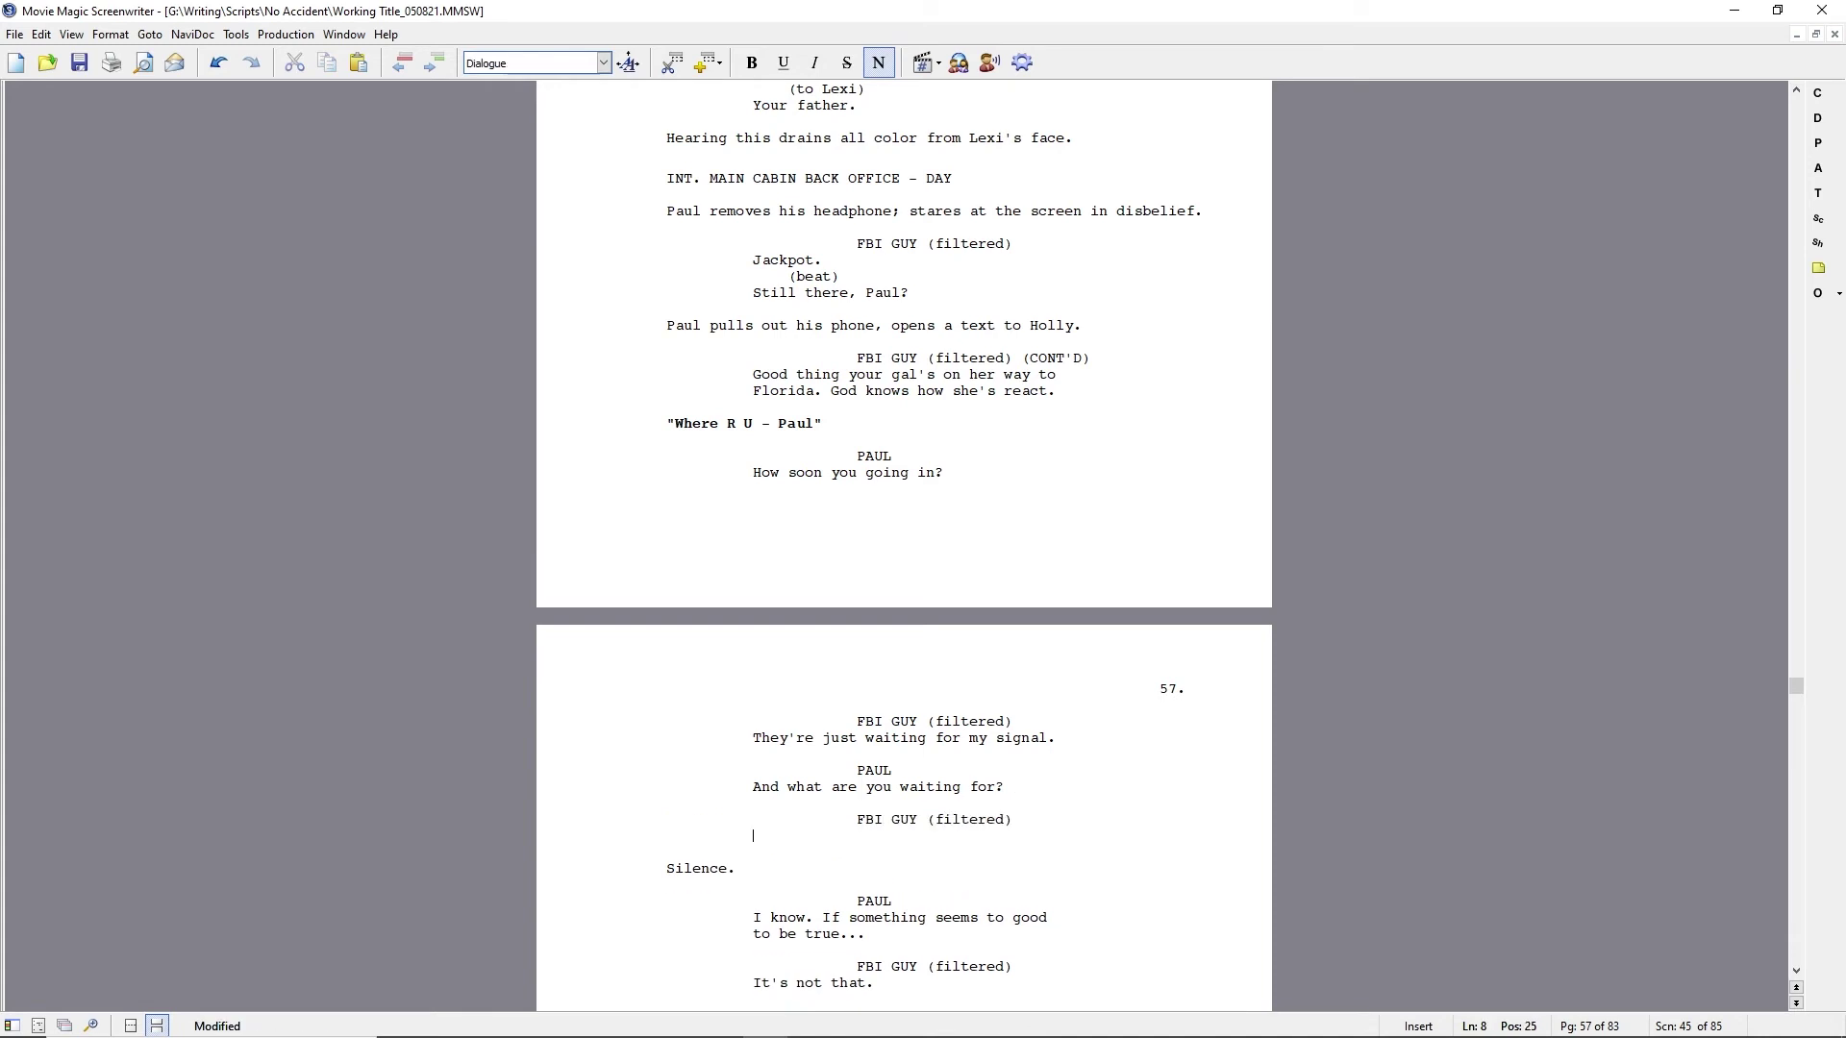
{"action": "type", "text": "Our girl"}
{"action": "key", "text": "BackSpace"}
{"action": "key", "text": "BackSpace"}
{"action": "key", "text": "BackSpace"}
{"action": "key", "text": "BackSpace"}
{"action": "key", "text": "BackSpace"}
{"action": "key", "text": "BackSpace"}
{"action": "key", "text": "BackSpace"}
{"action": "key", "text": "BackSpace"}
{"action": "key", "text": "BackSpace"}
{"action": "type", "text": "The all-clear from our insider."}
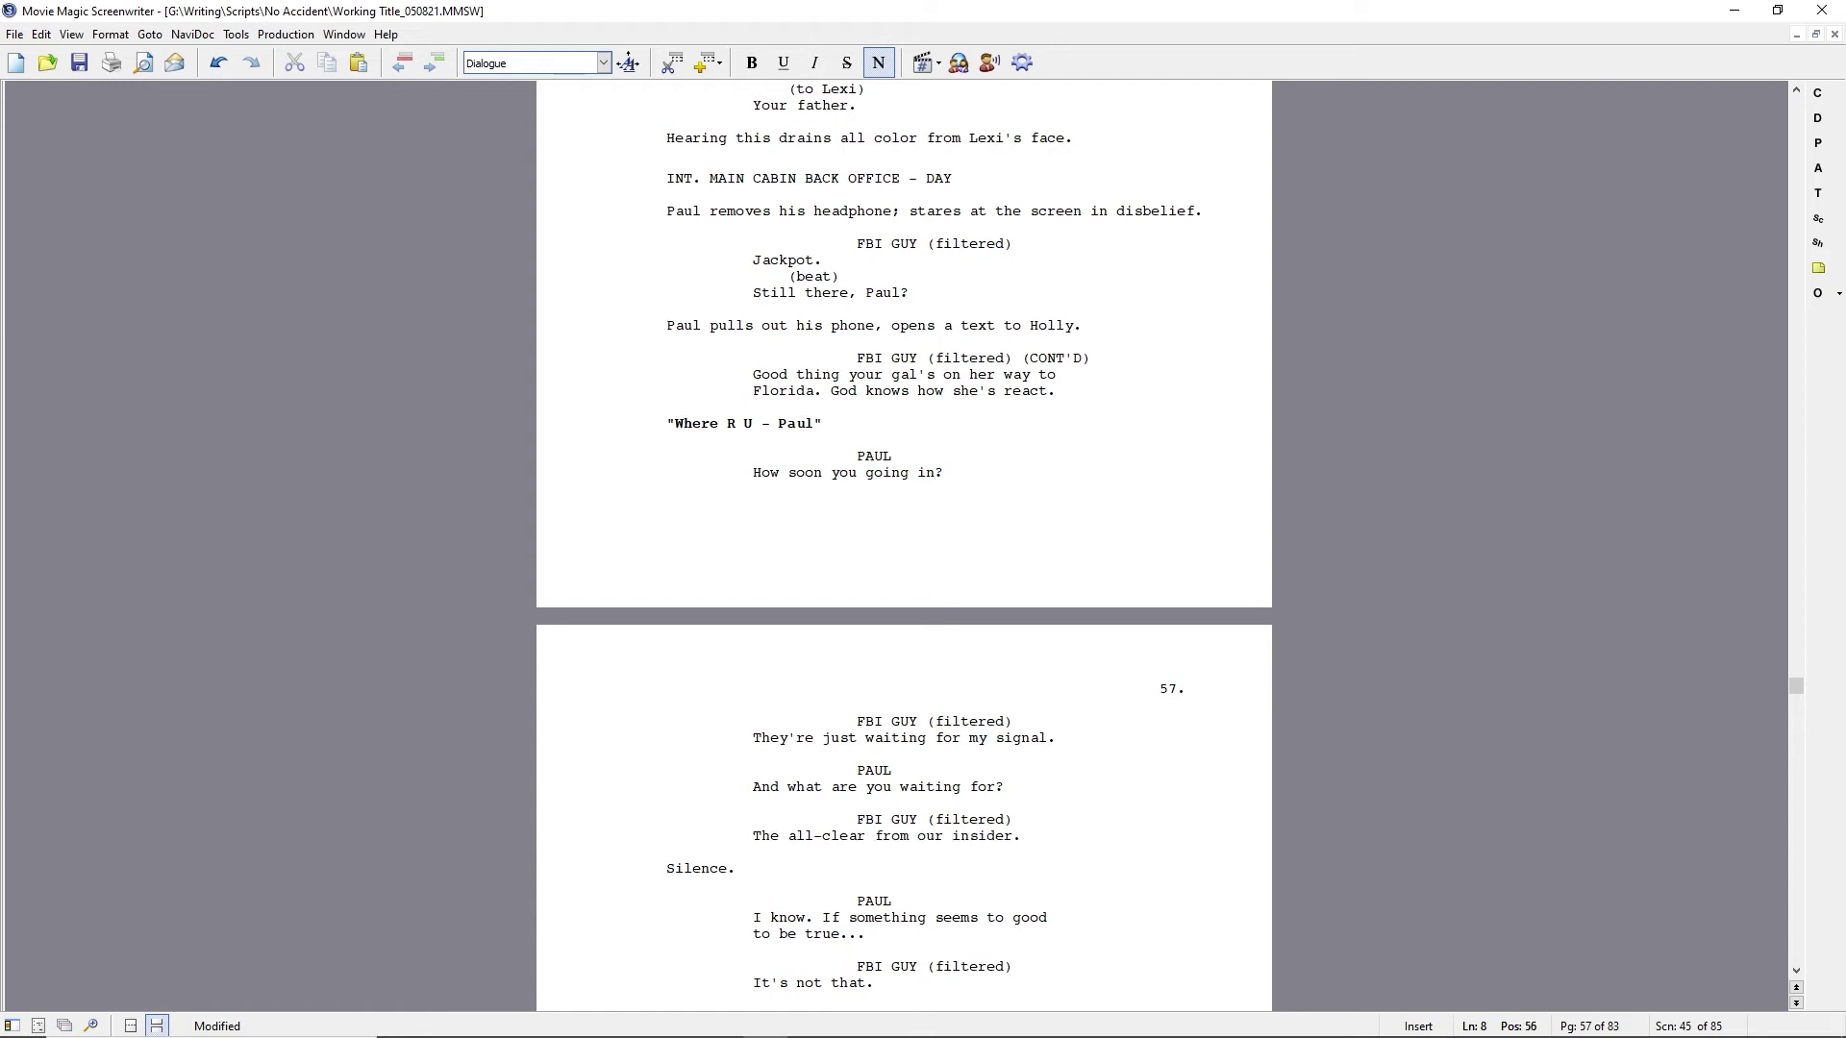
Add the action "Paul cocks his head." and a PAUL line "You've got Rachel wired?" before the silence.
{"action": "key", "text": "Return"}
{"action": "type", "text": "Paul cocks his head."}
{"action": "key", "text": "Return"}
{"action": "key", "text": "Return"}
{"action": "type", "text": "You've got Rachel wired?"}
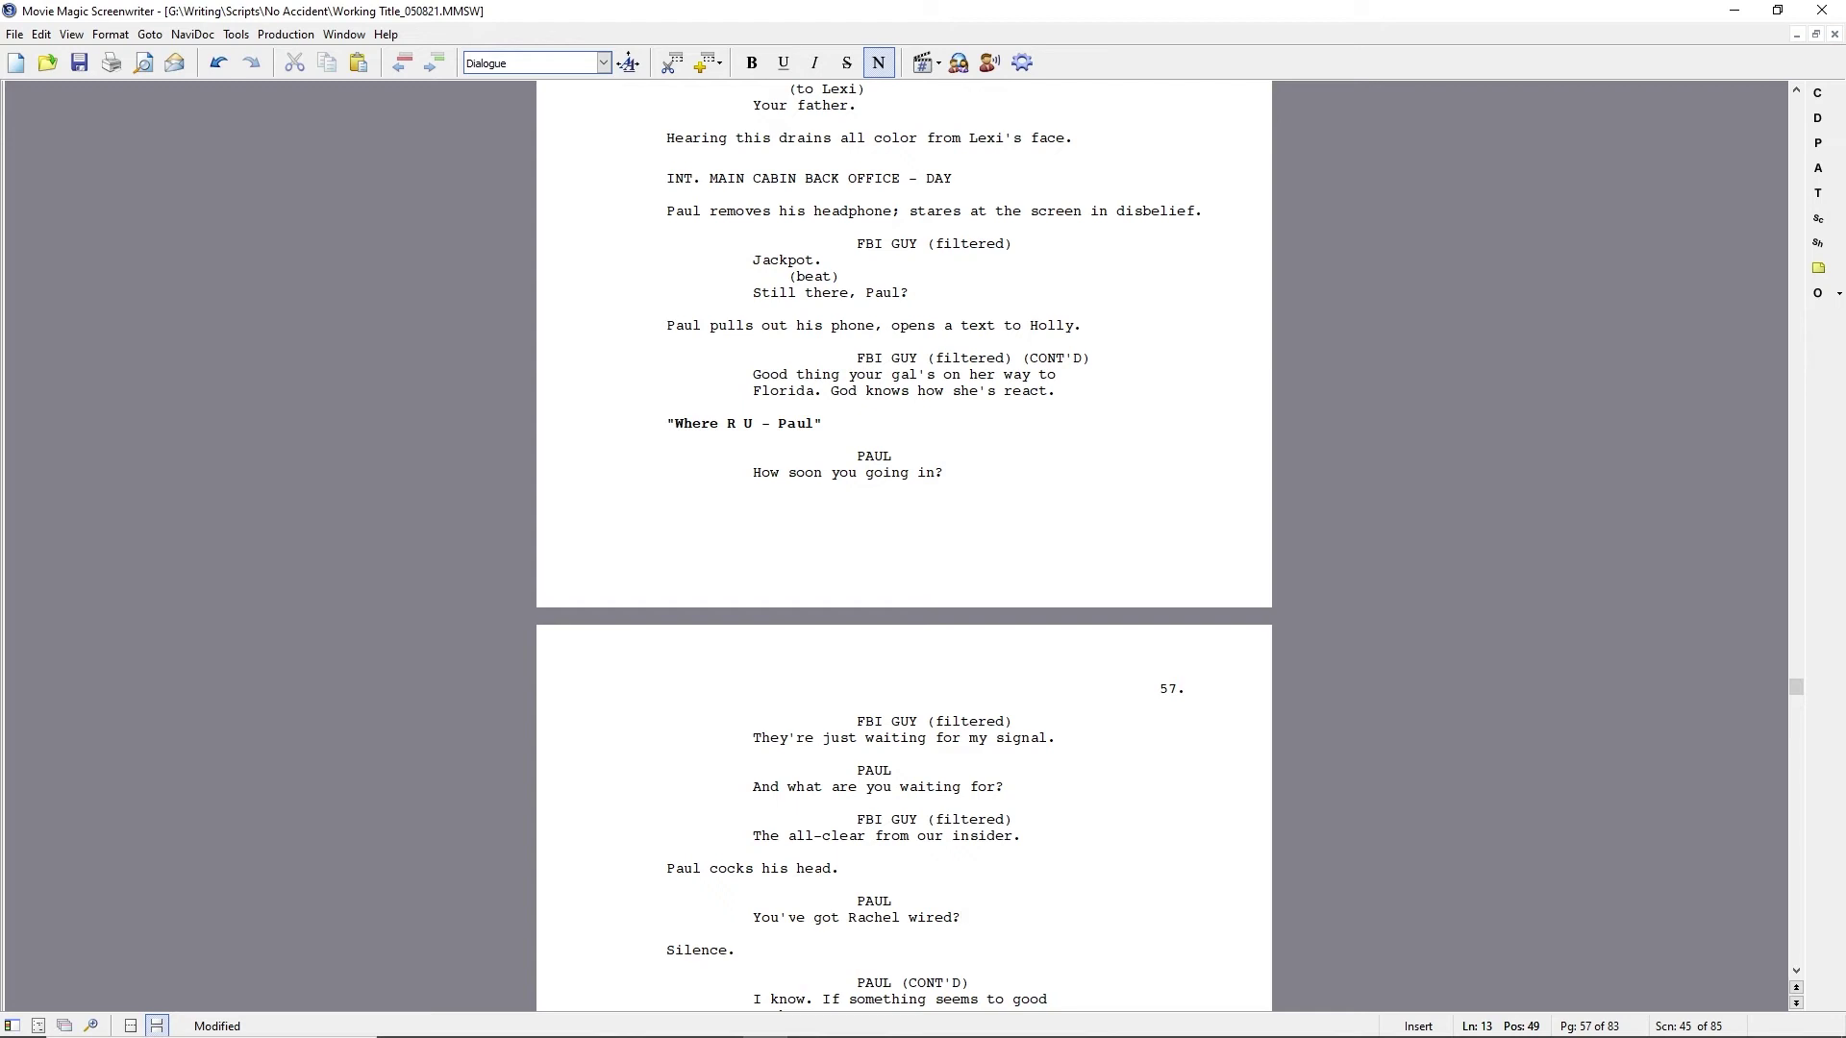
Give FBI GUY (filtered) the answer "She's gotta earn her money" after Paul's question about Rachel.
{"action": "key", "text": "Return"}
{"action": "key", "text": "Return"}
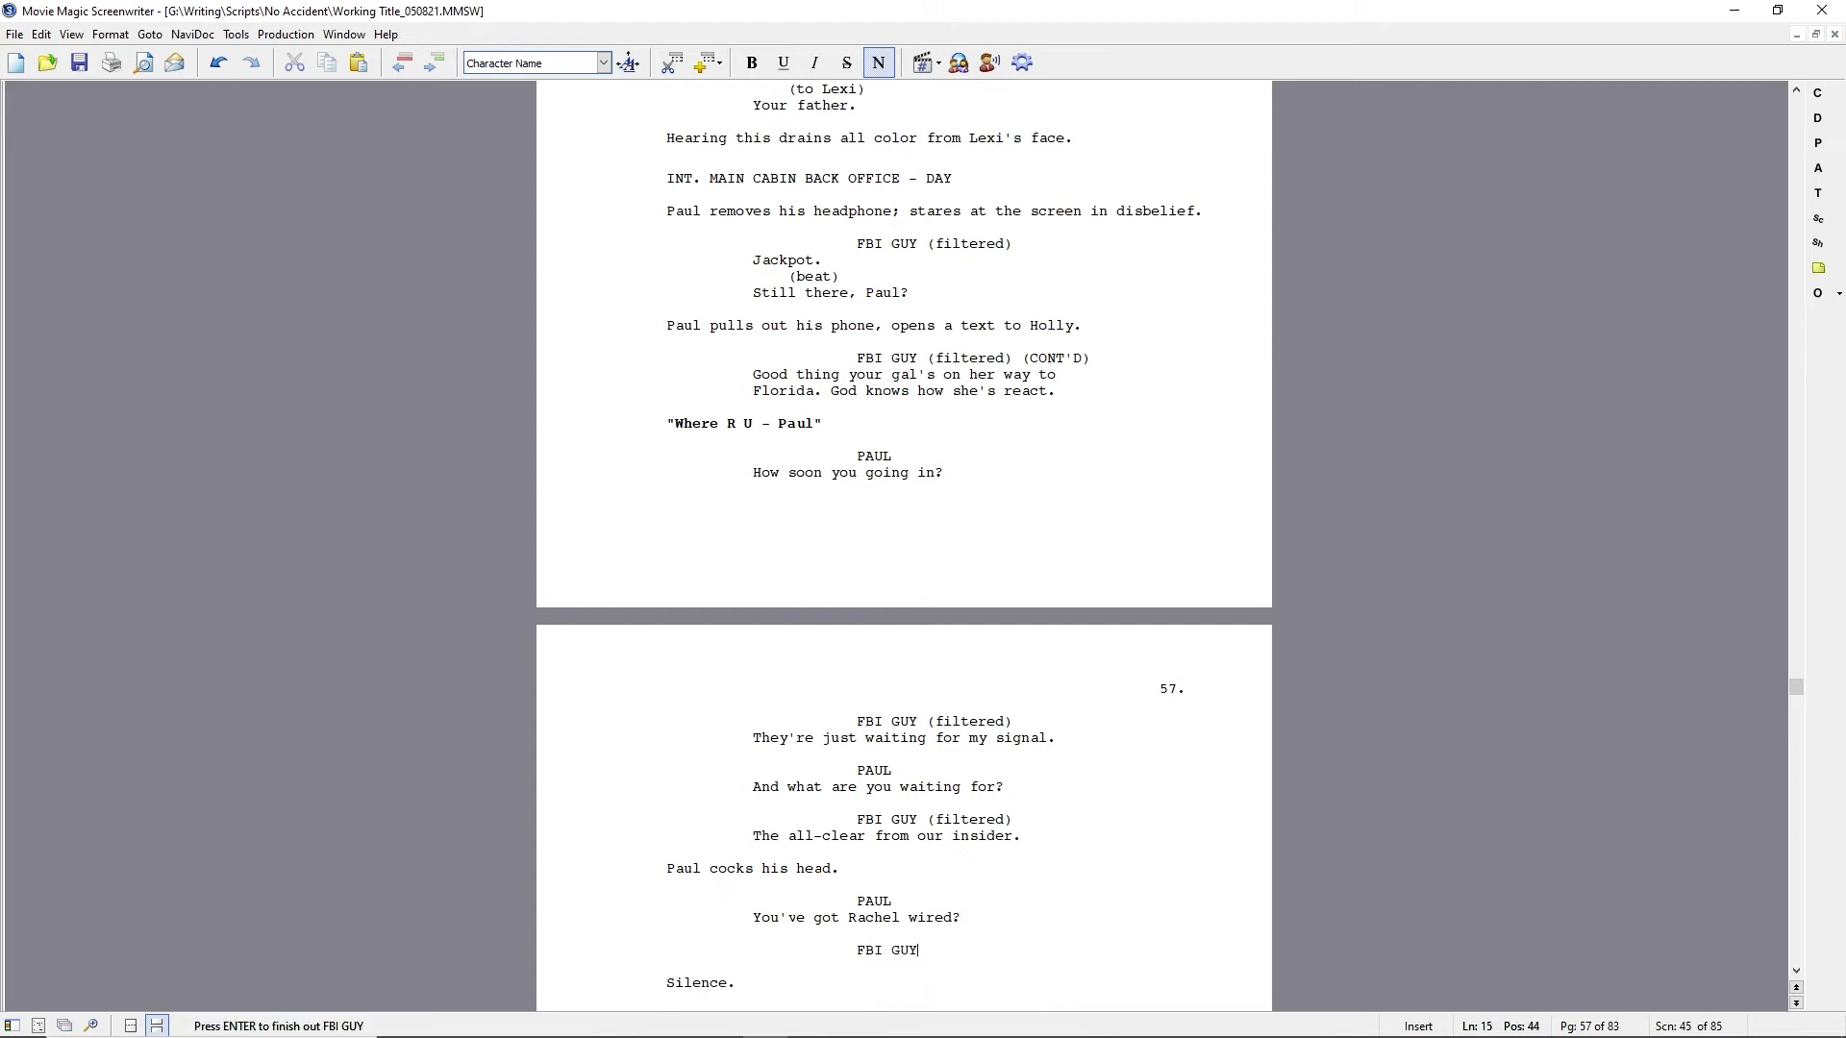
{"action": "type", "text": "She's gotta earn her money"}
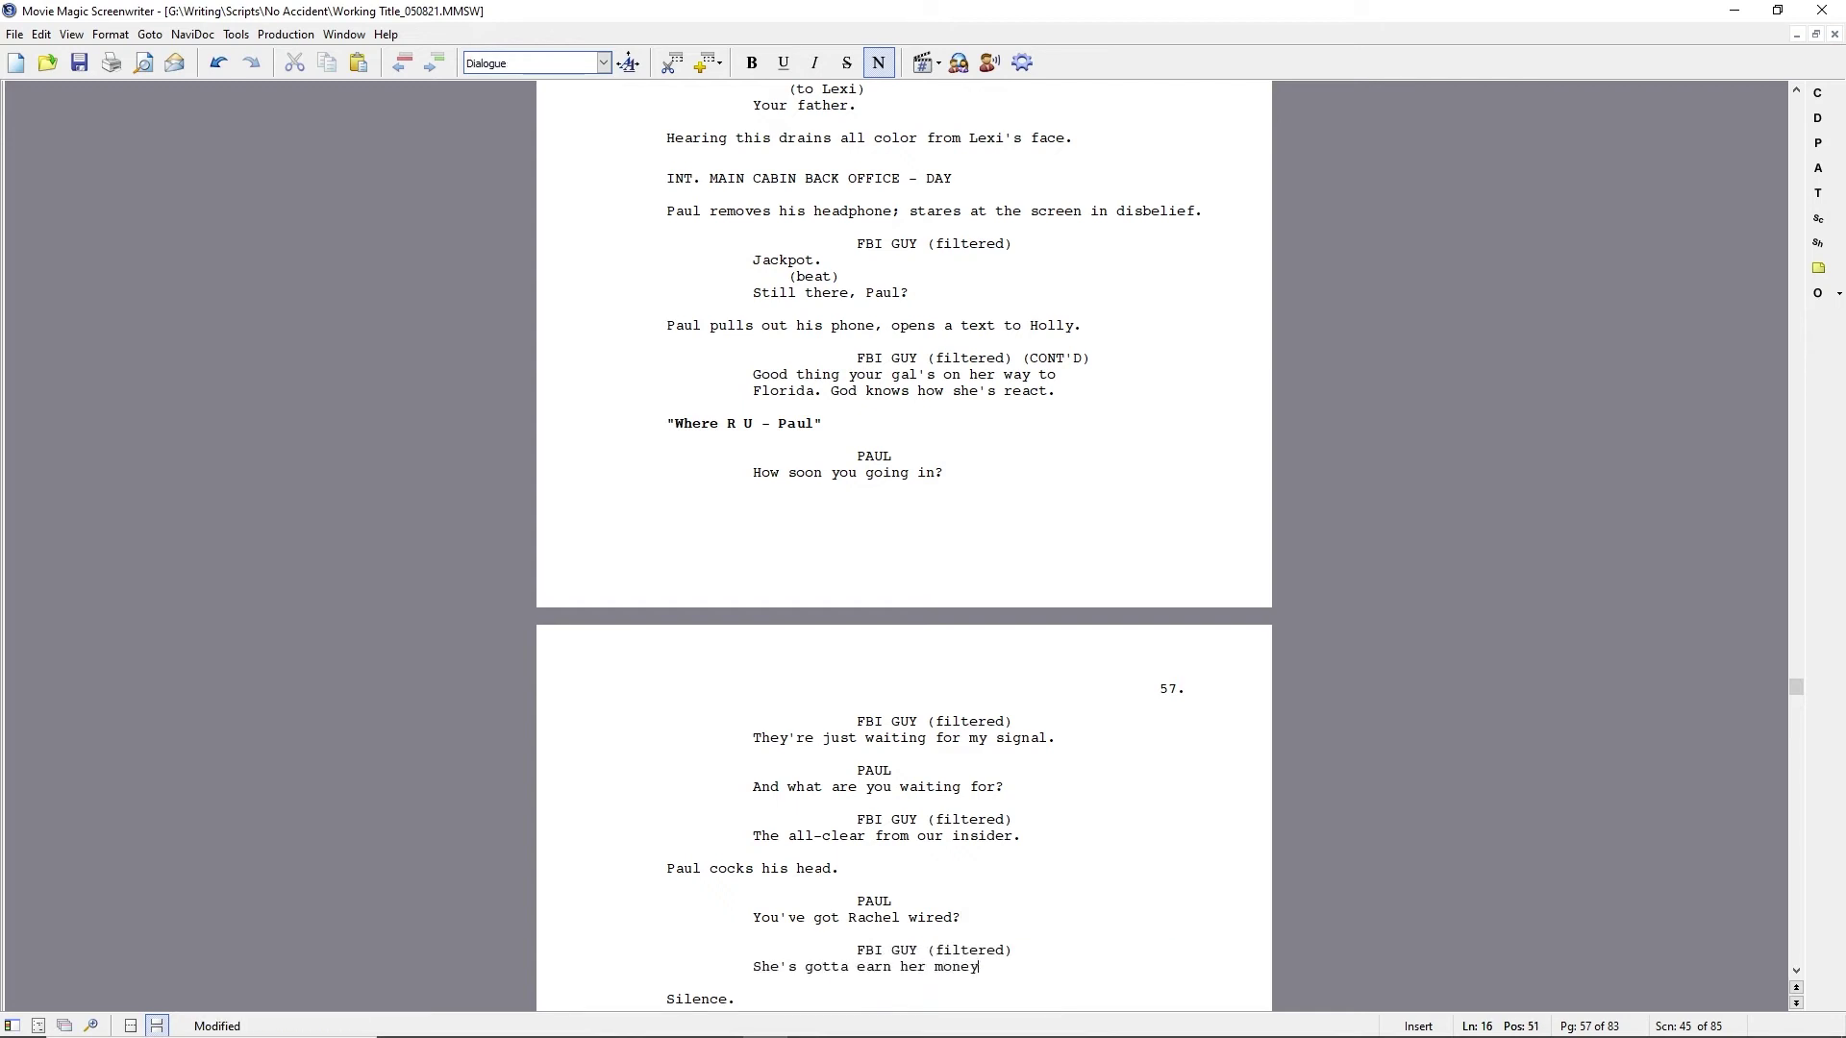
Replace the action "Paul cocks his head." with "Off Paul's look:" and open a new line below it.
{"action": "key", "text": "Up"}
{"action": "key", "text": "Up"}
{"action": "key", "text": "Up"}
{"action": "key", "text": "Up"}
{"action": "key", "text": "shift+Home"}
{"action": "type", "text": "O"}
{"action": "type", "text": "look:"}
{"action": "key", "text": "Return"}
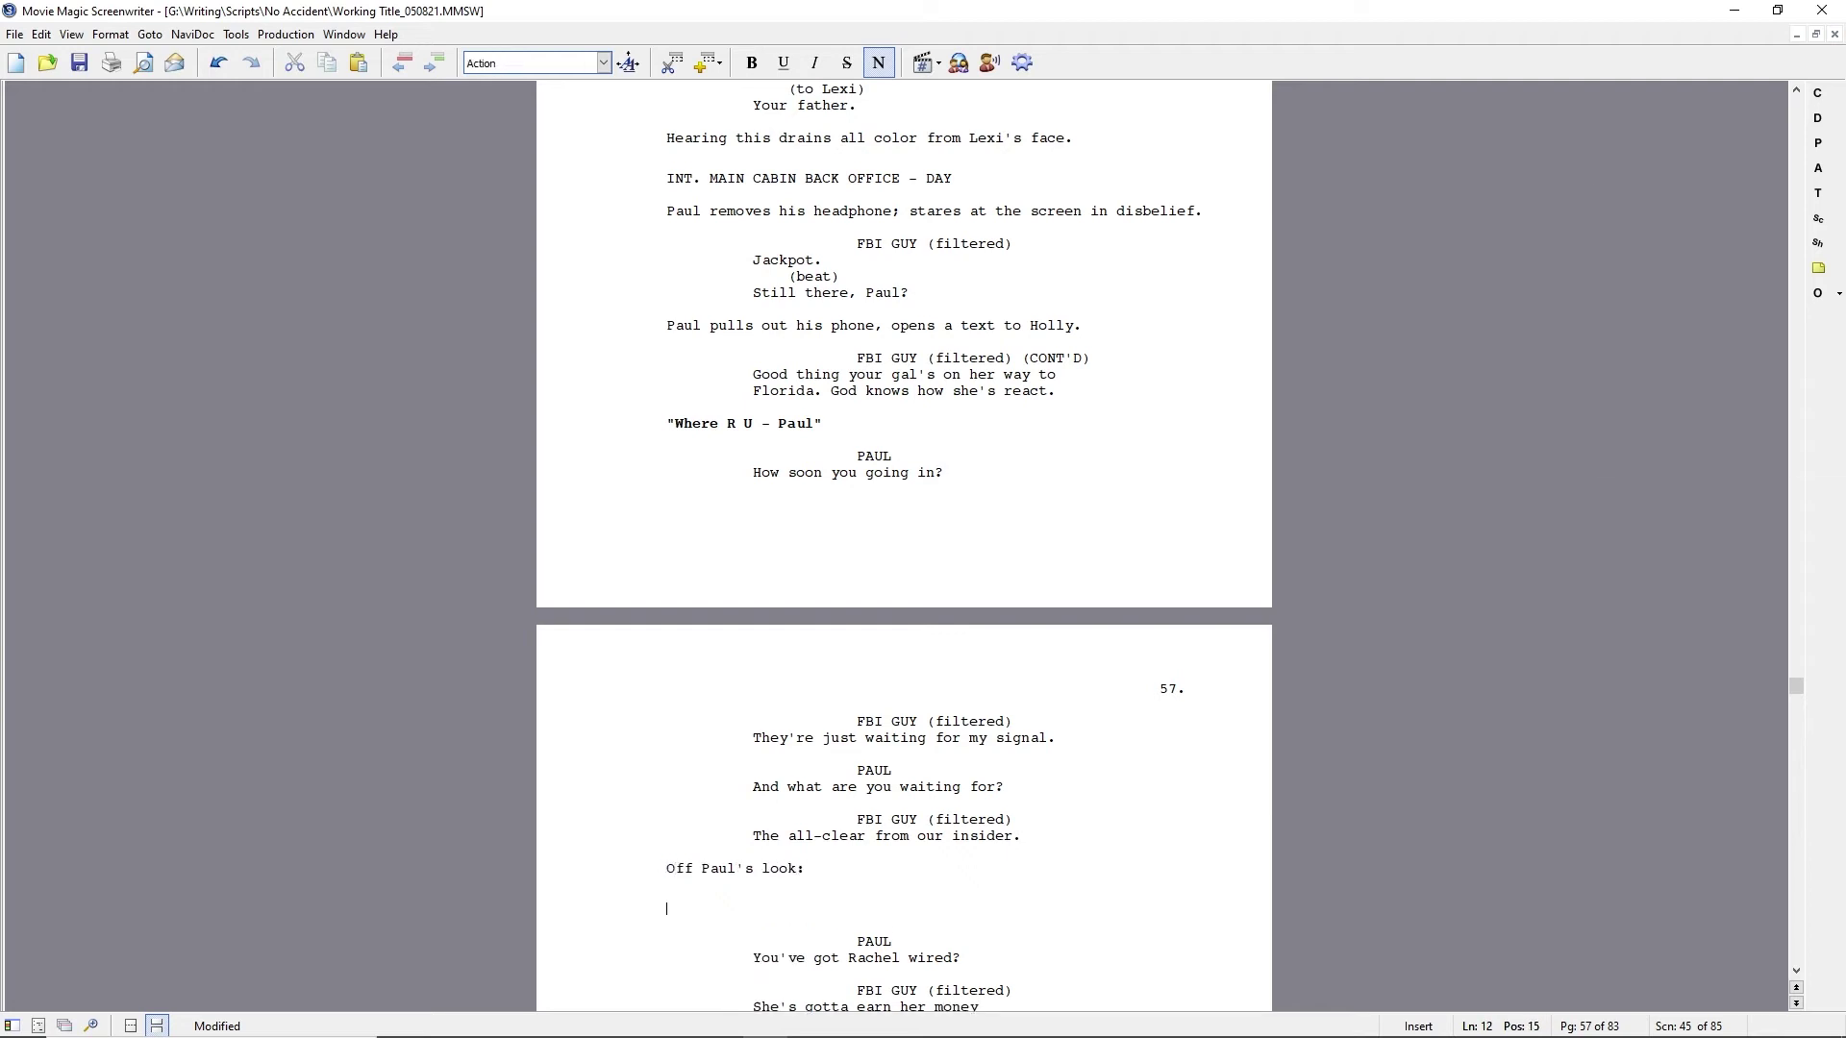
Insert the scene heading "INT. HOLLY'S CAR - DAY" with the action "Holly looks at her text message".
{"action": "key", "text": "Return"}
{"action": "type", "text": "ih"}
{"action": "key", "text": "Down"}
{"action": "key", "text": "Down"}
{"action": "key", "text": "Down"}
{"action": "key", "text": "Down"}
{"action": "key", "text": "Return"}
{"action": "key", "text": "Return"}
{"action": "type", "text": "Holly looks at her text message"}
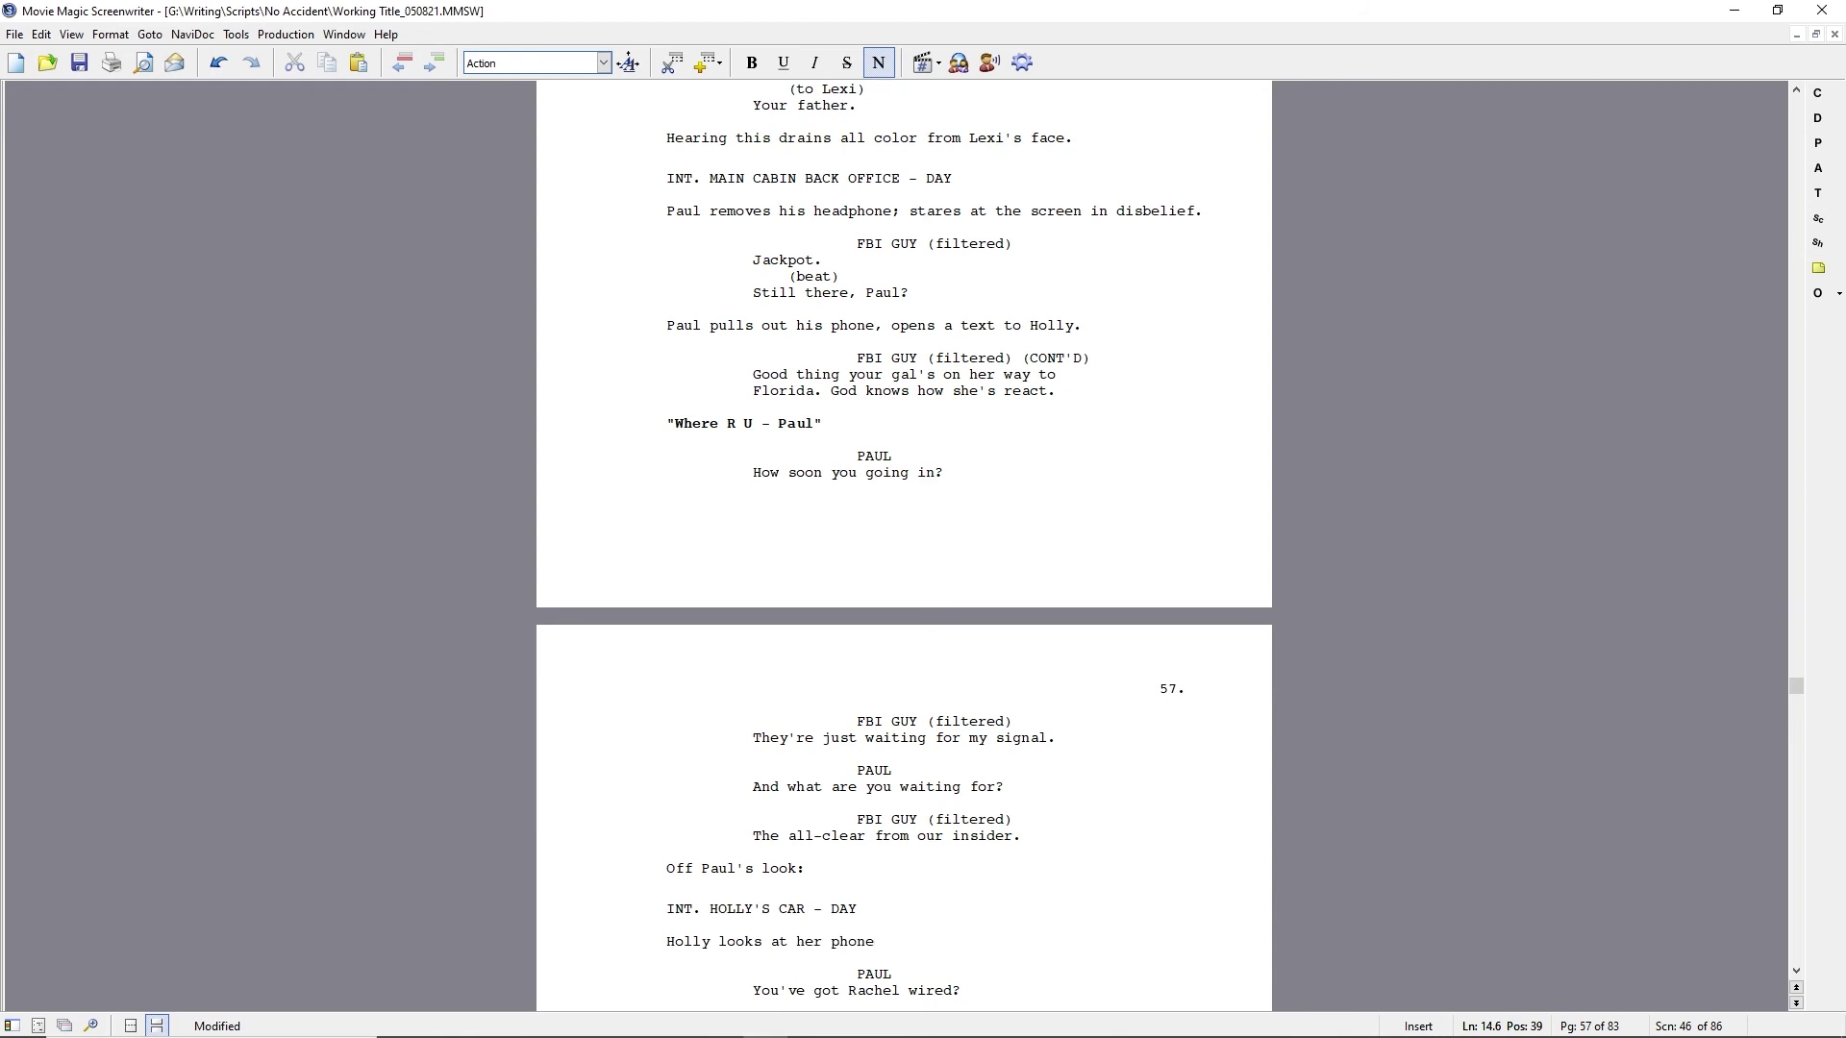
Insert "drives;" after "Holly" in the car scene's action line.
{"action": "key", "text": "ctrl+Left"}
{"action": "key", "text": "ctrl+Left"}
{"action": "key", "text": "ctrl+Left"}
{"action": "key", "text": "ctrl+Left"}
{"action": "key", "text": "ctrl+Left"}
{"action": "type", "text": "drives;"}
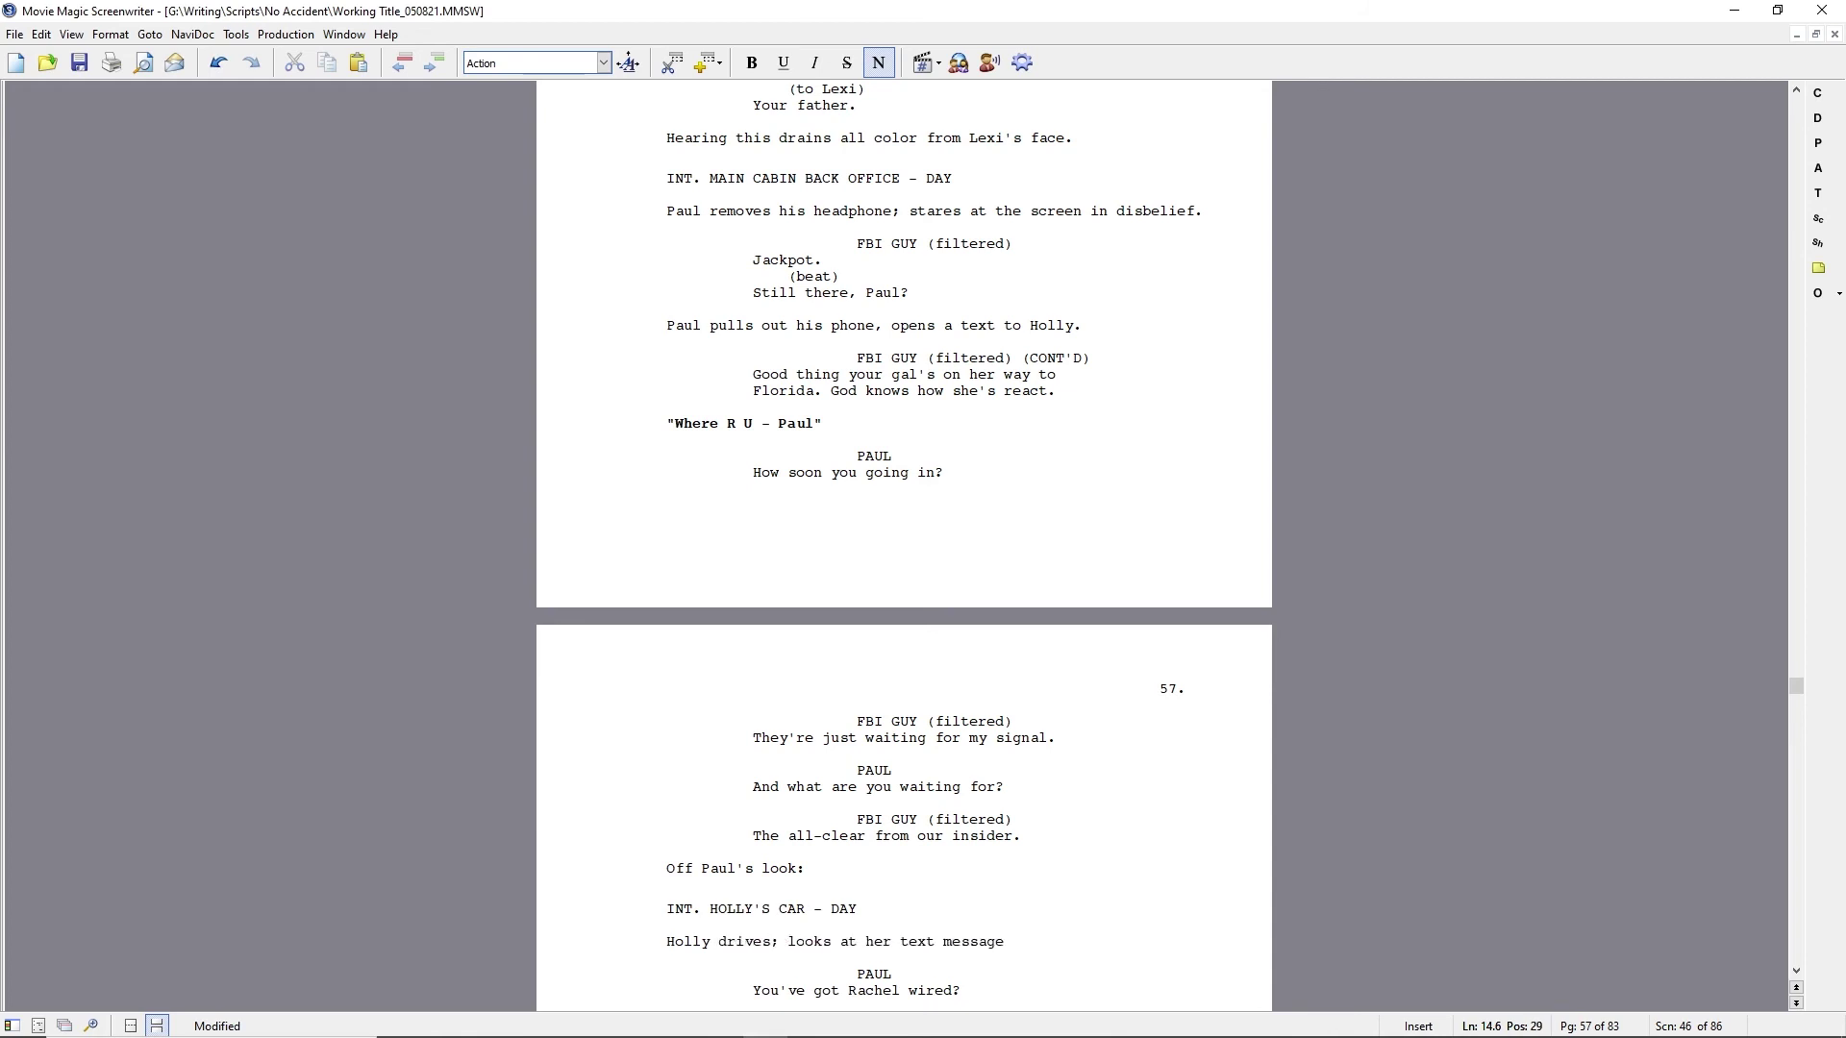
Continue Holly's action with "Reacts. Pulls off the road, slows to a stop. Debates." and save the script.
{"action": "key", "text": "End"}
{"action": "type", "text": ". React"}
{"action": "type", "text": "s. Pulls over"}
{"action": "key", "text": "BackSpace"}
{"action": "key", "text": "BackSpace"}
{"action": "key", "text": "BackSpace"}
{"action": "key", "text": "BackSpace"}
{"action": "type", "text": "off the road, slcws to a stop. "}
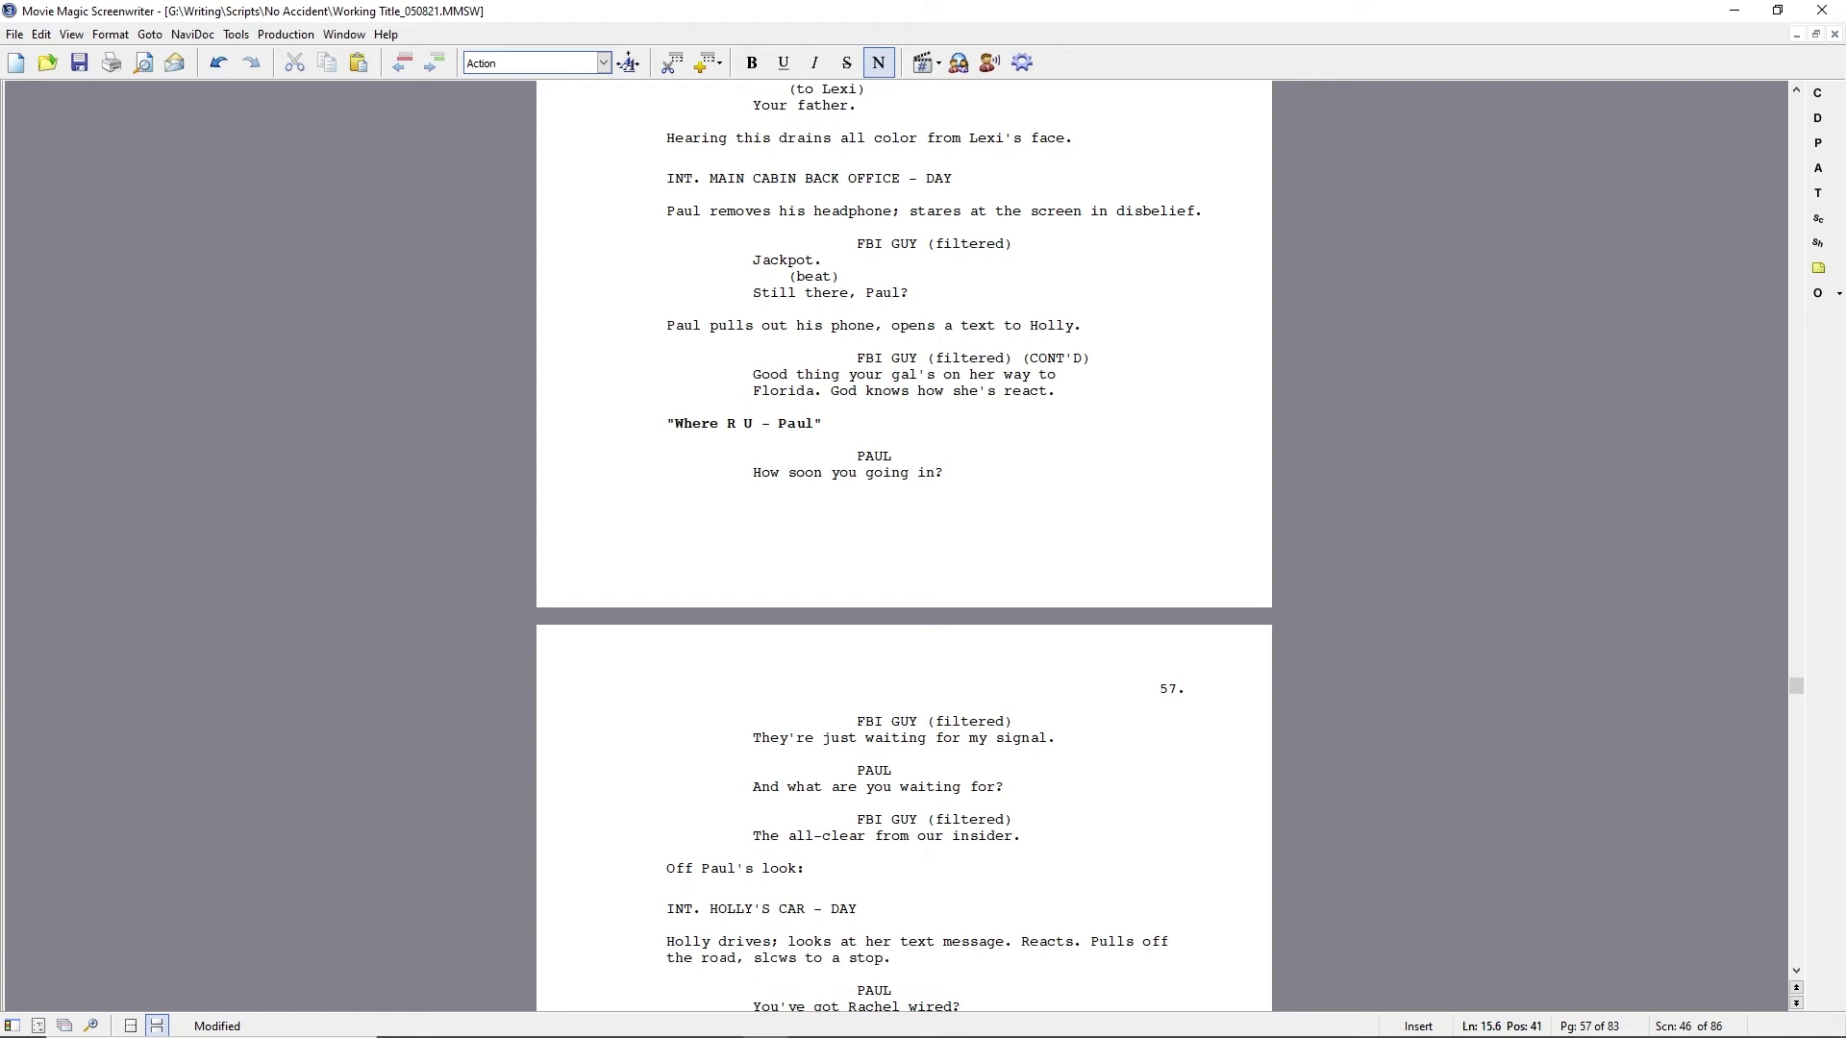
{"action": "type", "text": "Debates."}
{"action": "key", "text": "ctrl+s"}
Reword Rachel's line on page 54 as "You really think I'd let it end any other way?".
{"action": "scroll", "coordinate": [735, 487], "scroll_direction": "up", "scroll_amount": 20}
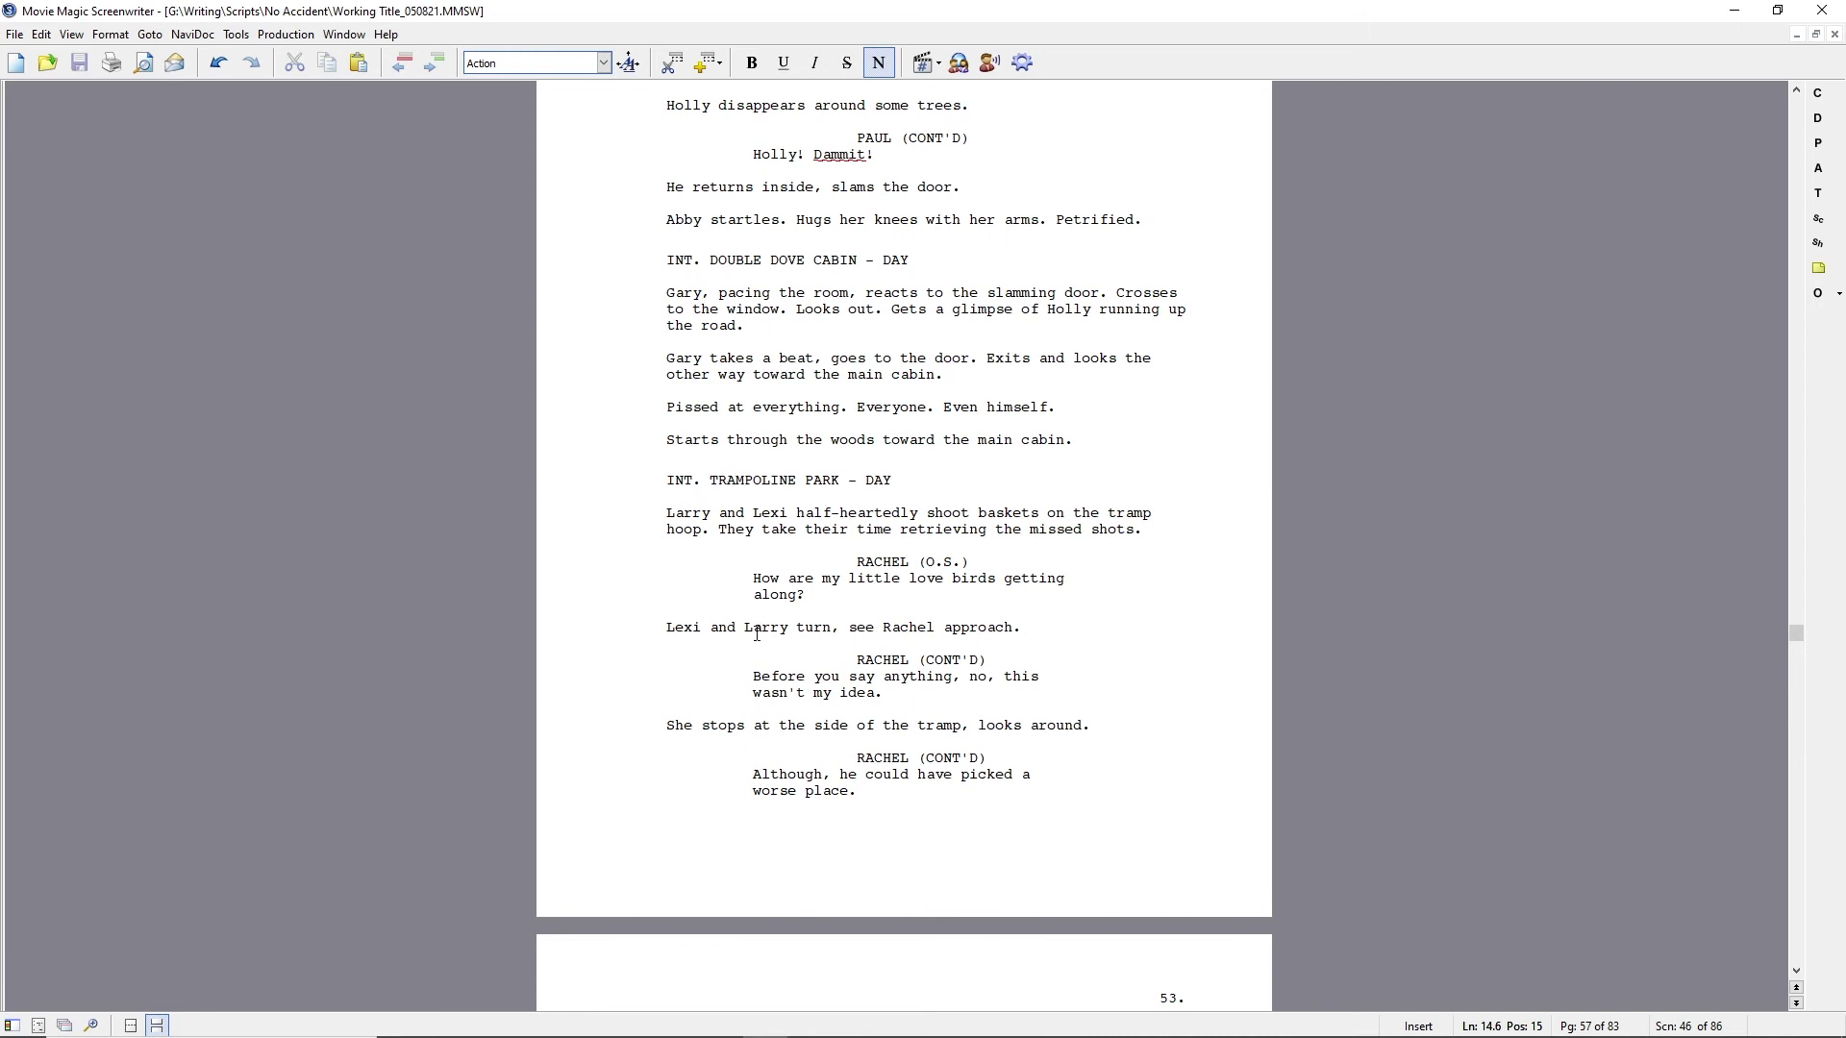
{"action": "scroll", "coordinate": [750, 712], "scroll_direction": "down", "scroll_amount": 12}
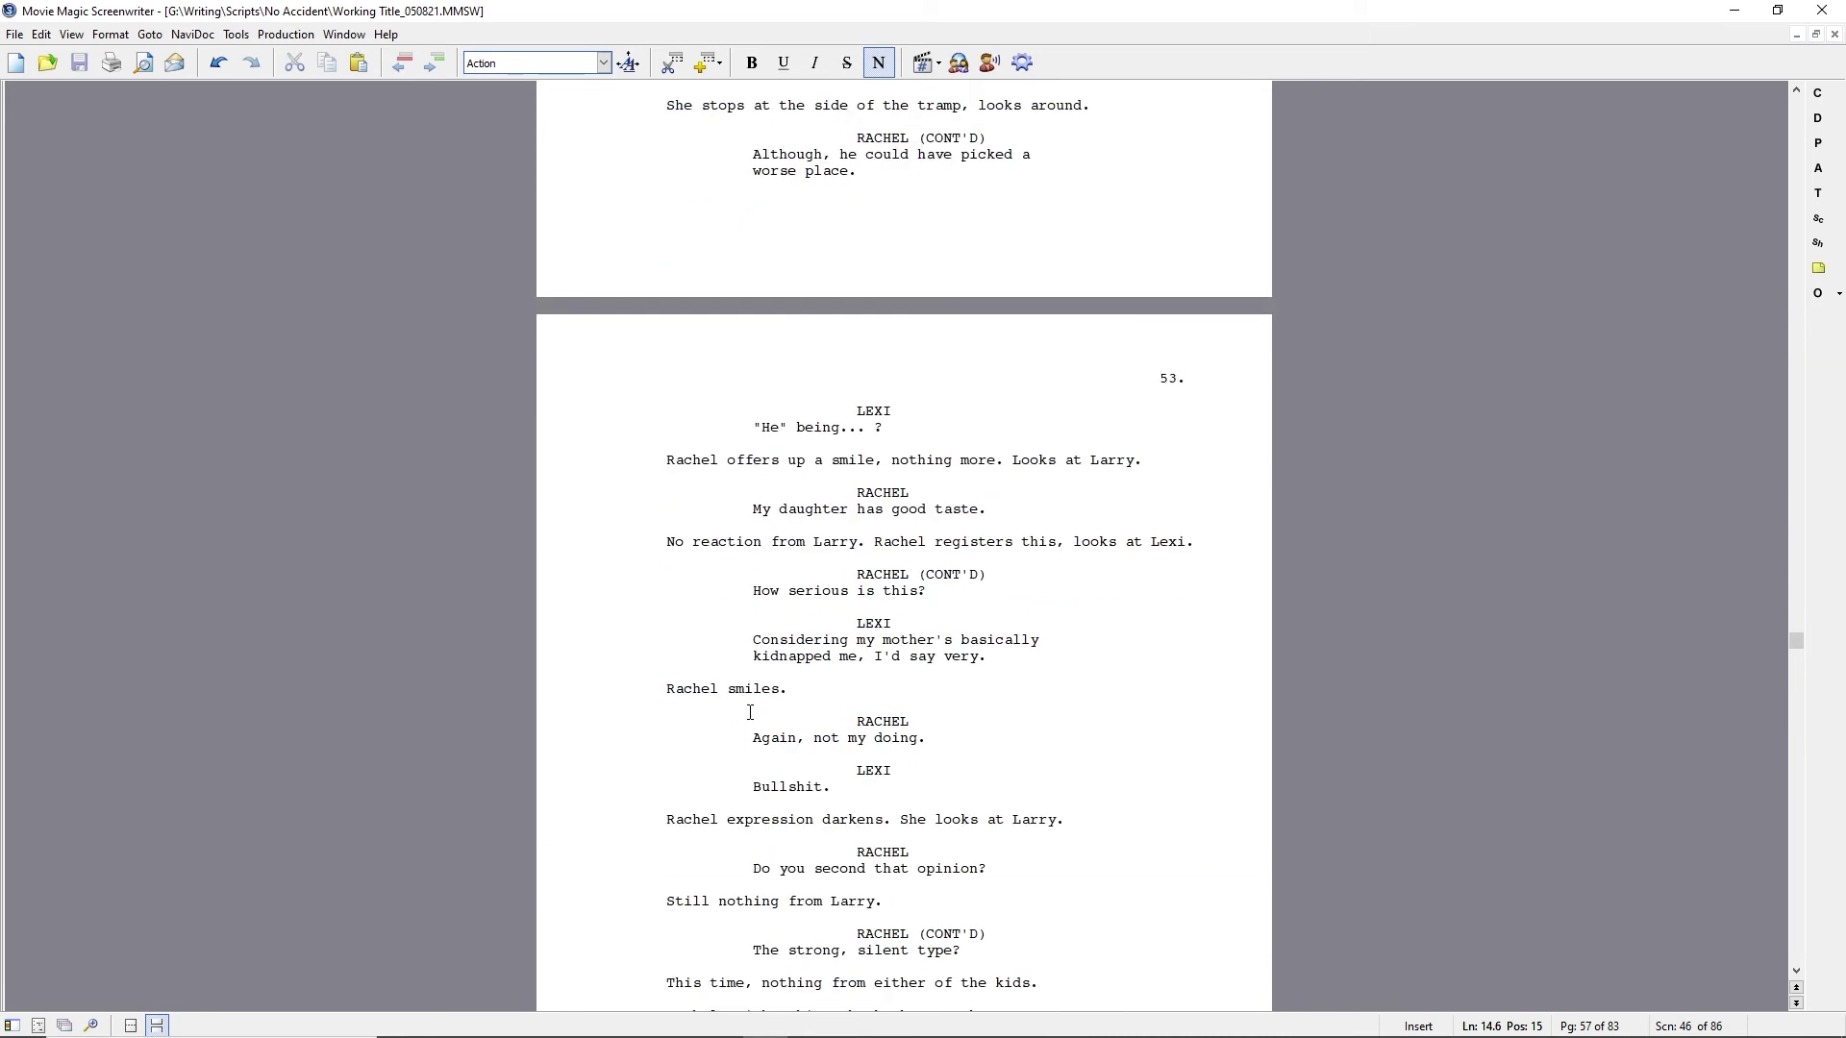
{"action": "scroll", "coordinate": [672, 759], "scroll_direction": "down", "scroll_amount": 16}
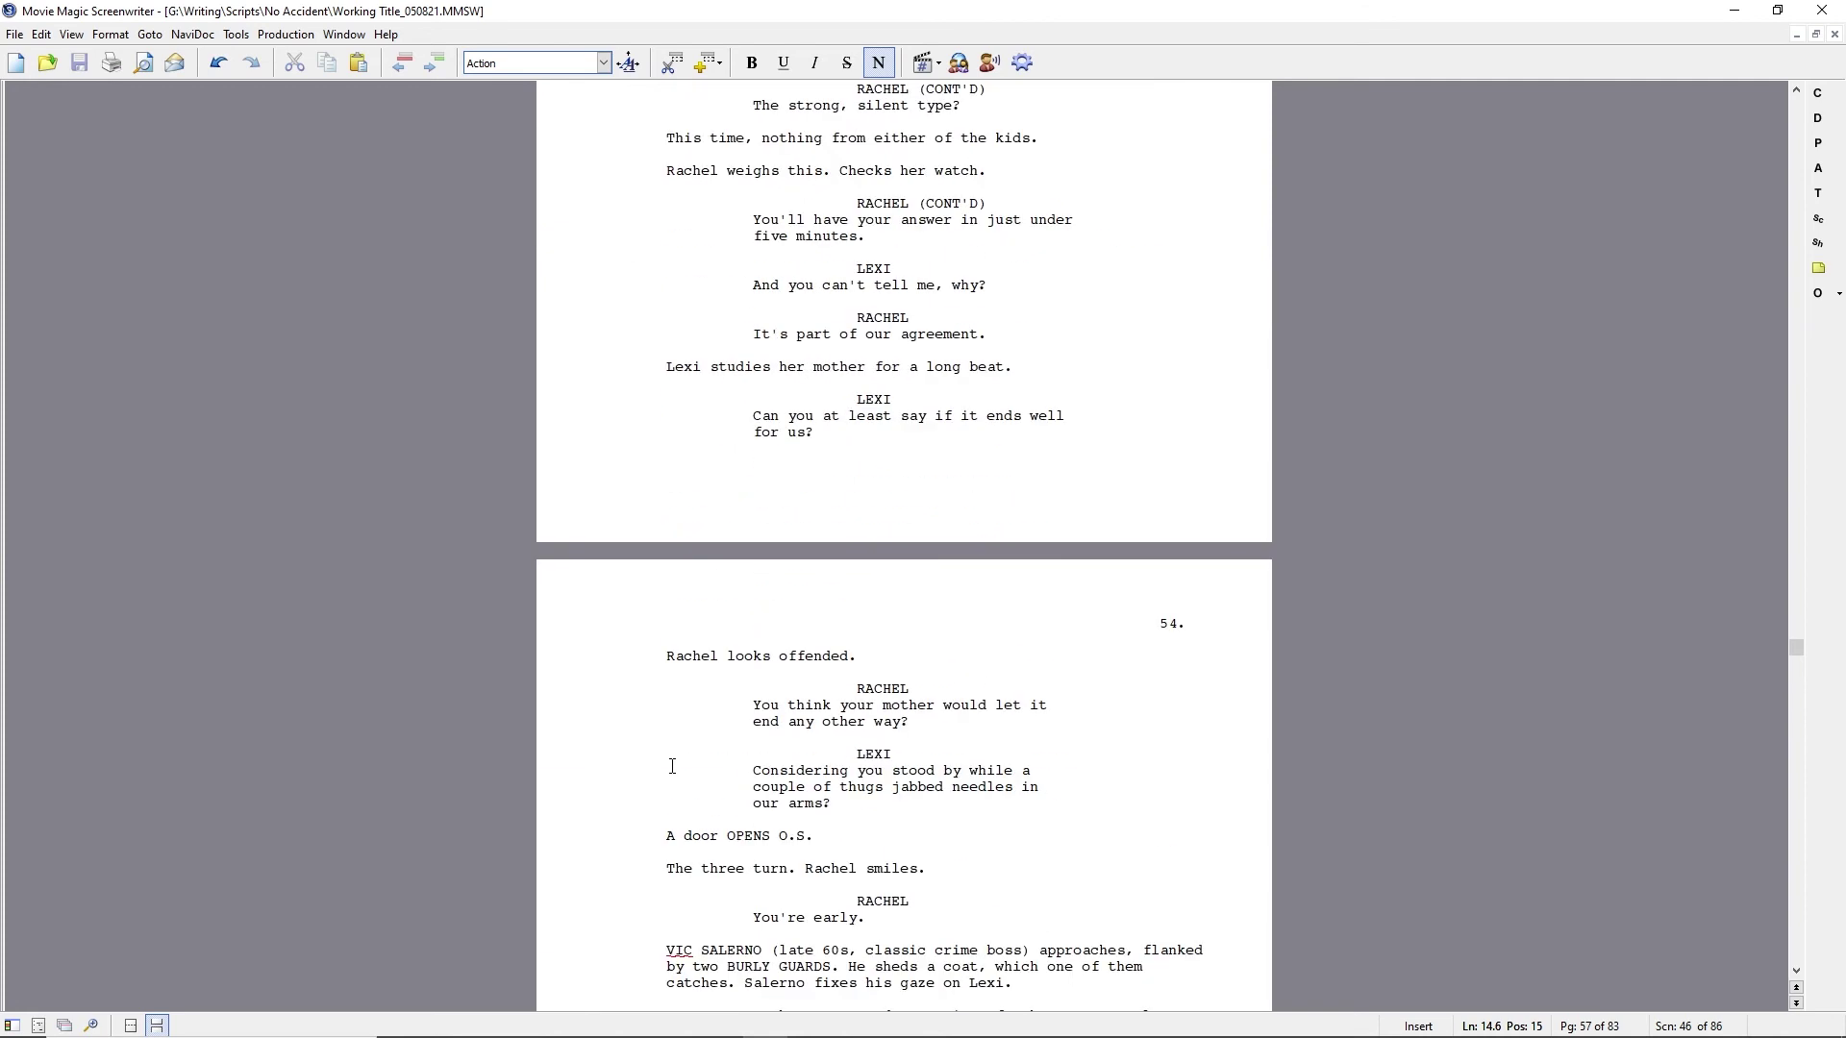
{"action": "left_click", "coordinate": [789, 708]}
{"action": "type", "text": "really think I'd"}
{"action": "key", "text": "ctrl+shift+Right"}
{"action": "key", "text": "ctrl+shift+Right"}
{"action": "key", "text": "ctrl+shift+Right"}
{"action": "key", "text": "ctrl+shift+Right"}
{"action": "key", "text": "ctrl+shift+Right"}
{"action": "key", "text": "ctrl+shift+Right"}
{"action": "key", "text": "ctrl+shift+Right"}
{"action": "key", "text": "ctrl+shift+Right"}
{"action": "key", "text": "ctrl+shift+Right"}
{"action": "key", "text": "ctrl+shift+Right"}
{"action": "key", "text": "ctrl+shift+Right"}
{"action": "key", "text": "ctrl+shift+Right"}
{"action": "key", "text": "ctrl+shift+Left"}
{"action": "key", "text": "ctrl+shift+Left"}
{"action": "key", "text": "ctrl+shift+Left"}
{"action": "key", "text": "ctrl+shift+Left"}
{"action": "key", "text": "ctrl+shift+Left"}
{"action": "key", "text": "ctrl+shift+Left"}
{"action": "key", "text": "ctrl+shift+Left"}
{"action": "key", "text": "ctrl+shift+Left"}
{"action": "key", "text": "Delete"}
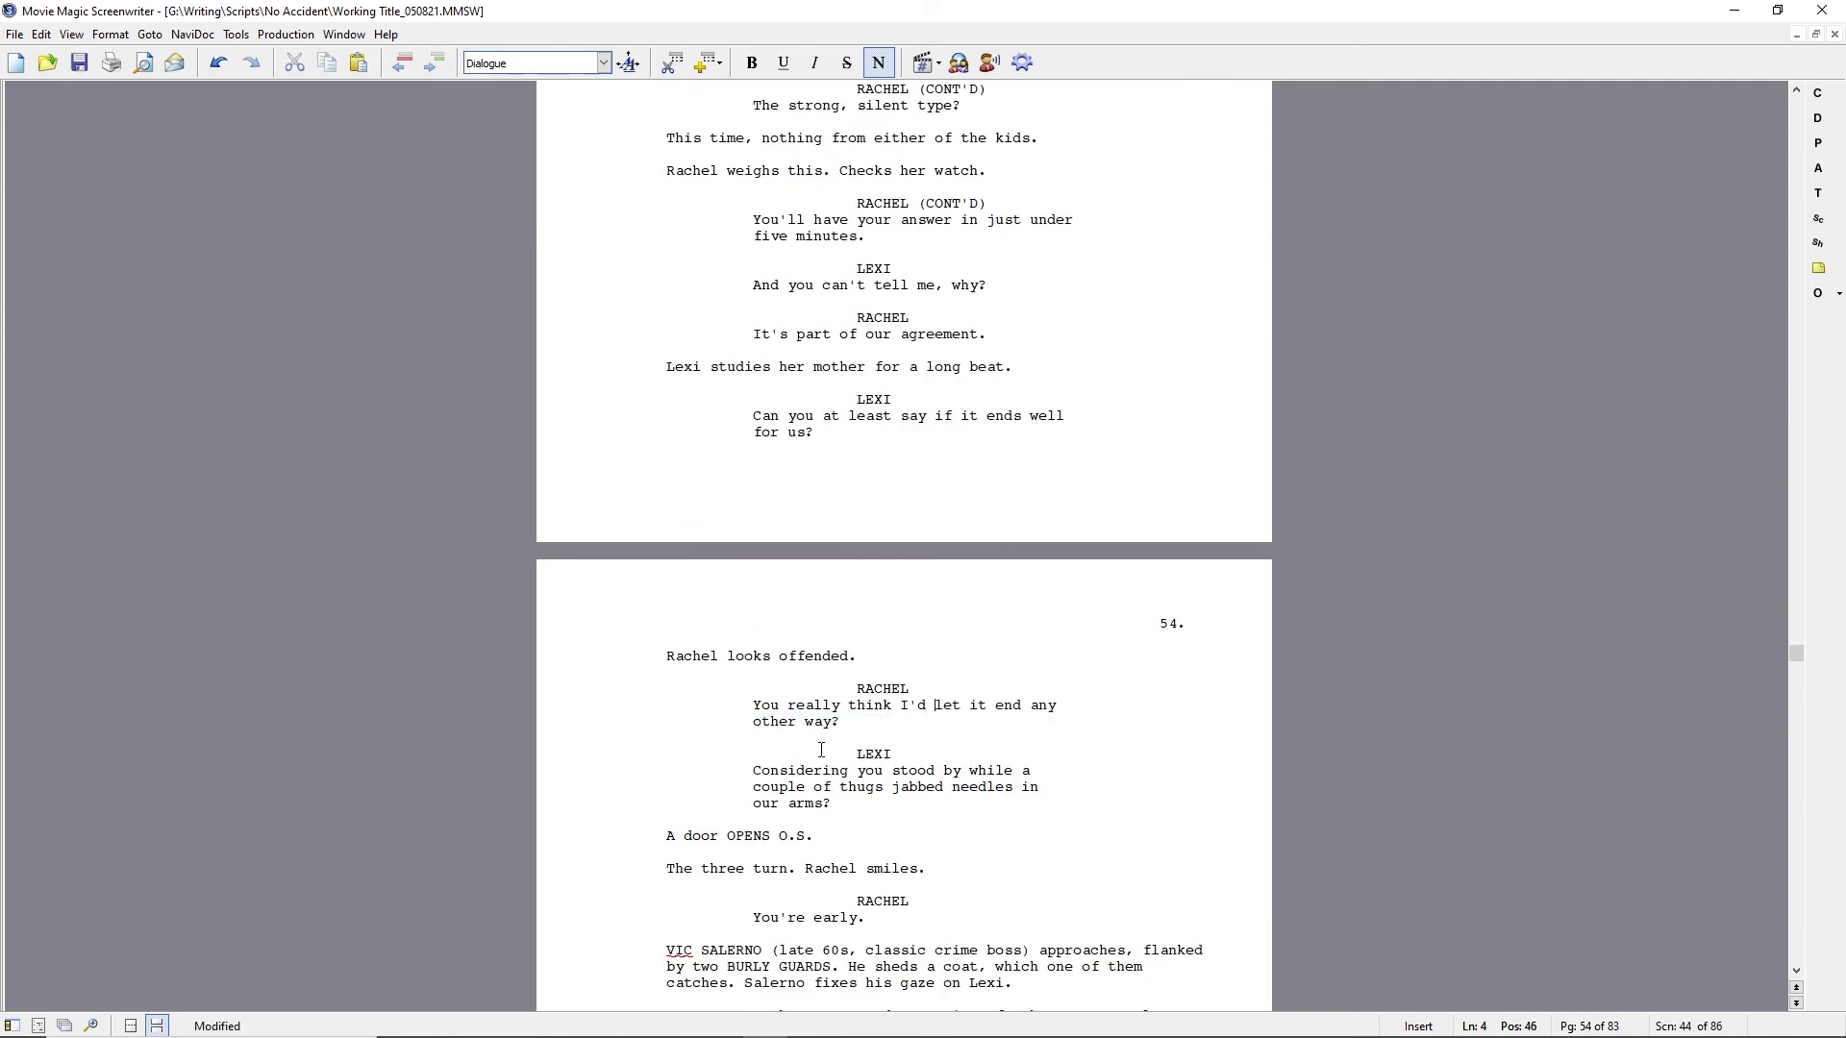
Replace Salerno's question "You've told her nothing?" on page 54 with "She know anything yet?".
{"action": "scroll", "coordinate": [798, 810], "scroll_direction": "down", "scroll_amount": 7}
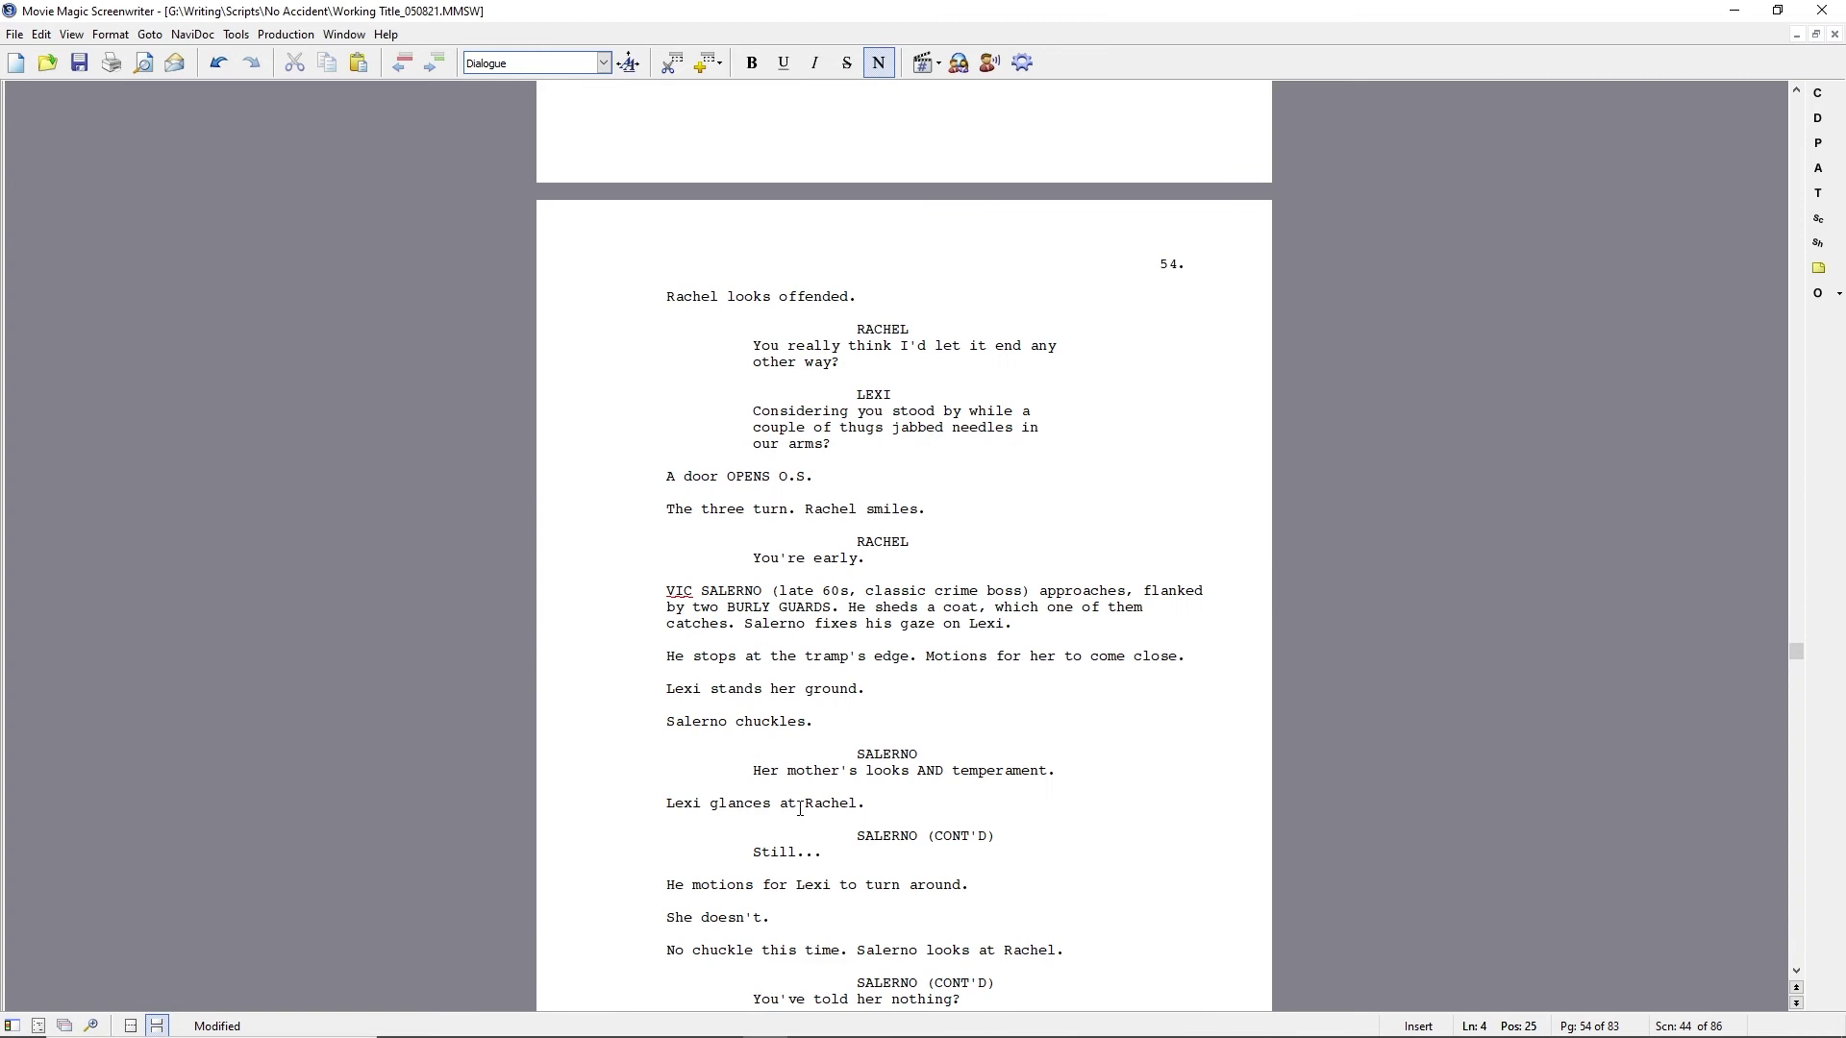
{"action": "scroll", "coordinate": [757, 749], "scroll_direction": "down", "scroll_amount": 6}
{"action": "left_click_drag", "start_coordinate": [752, 697], "coordinate": [960, 699]}
{"action": "type", "text": "She kncw anything yet?"}
Change the action about Salerno's returning smile to end with "He looks back at Lexi.".
{"action": "scroll", "coordinate": [906, 742], "scroll_direction": "down", "scroll_amount": 3}
{"action": "left_click_drag", "start_coordinate": [907, 595], "coordinate": [1082, 595]}
{"action": "type", "text": "looks back at Lexi."}
Delete the exchange from Salerno's "Enjoying yourself?" up to his speech starting "Imagine your best birthday present".
{"action": "key", "text": "Down"}
{"action": "key", "text": "Down"}
{"action": "key", "text": "Down"}
{"action": "key", "text": "Down"}
{"action": "key", "text": "Down"}
{"action": "key", "text": "Down"}
{"action": "key", "text": "Down"}
{"action": "key", "text": "Down"}
{"action": "key", "text": "Down"}
{"action": "key", "text": "Down"}
{"action": "key", "text": "Down"}
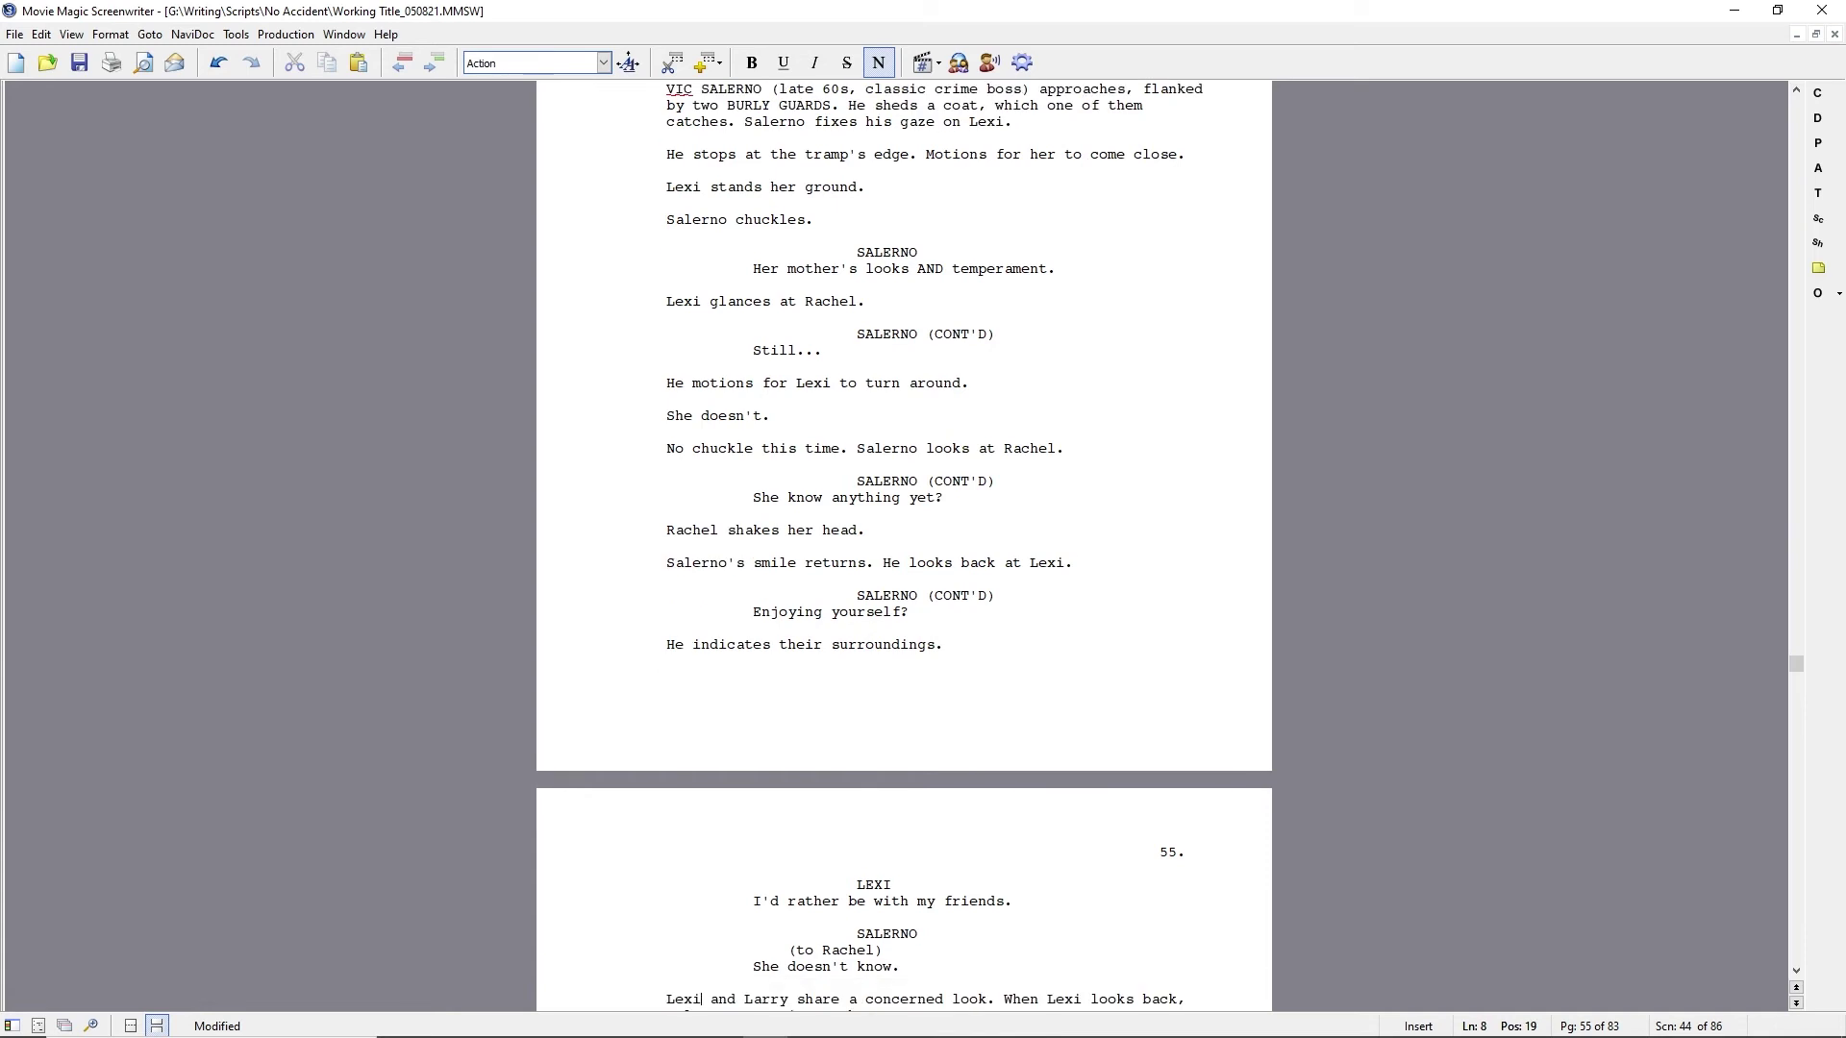
{"action": "scroll", "coordinate": [887, 558], "scroll_direction": "down", "scroll_amount": 2}
{"action": "left_click_drag", "start_coordinate": [853, 453], "coordinate": [923, 869]}
{"action": "key", "text": "Delete"}
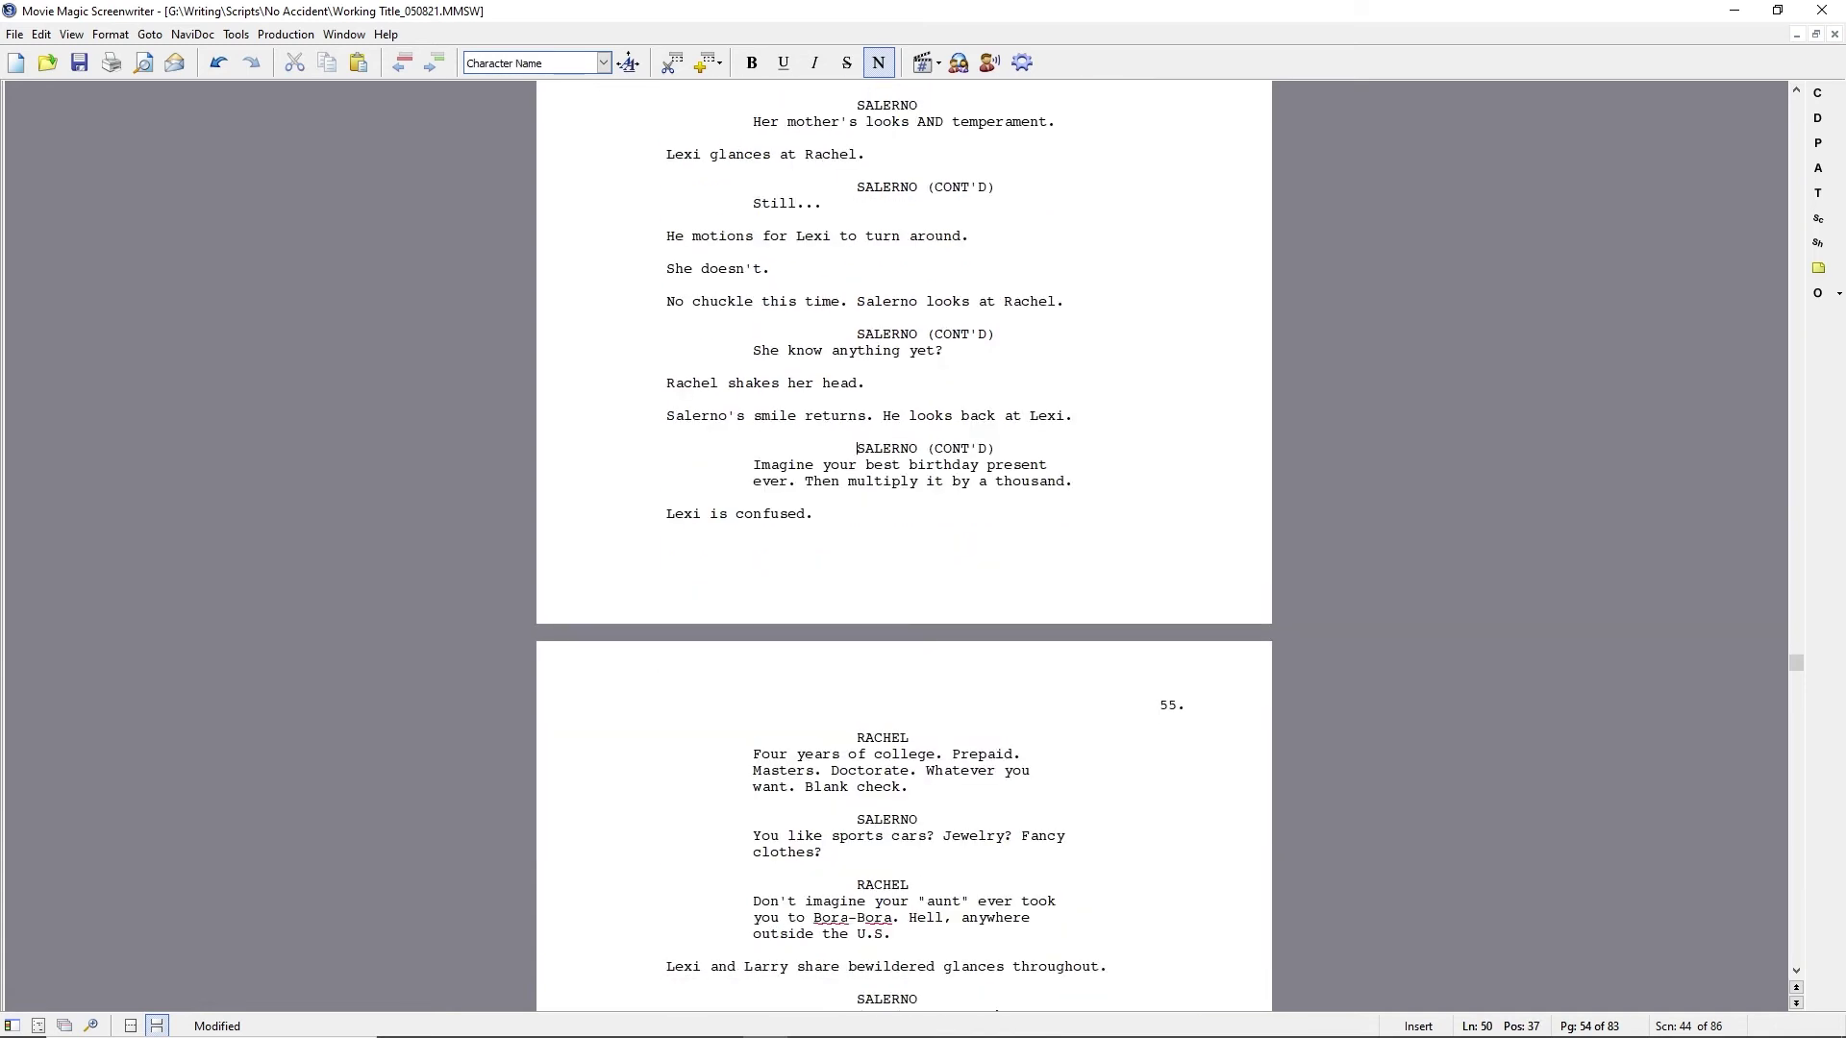
Change "Prepaid" to "Paid for" in Rachel's college line and add a ski chalet in Vail to Salerno's offers, correcting the spelling of "chalet".
{"action": "double_click", "coordinate": [955, 755]}
{"action": "type", "text": "Paid forA house in the"}
{"action": "key", "text": "ctrl+BackSpace"}
{"action": "key", "text": "ctrl+BackSpace"}
{"action": "key", "text": "ctrl+BackSpace"}
{"action": "type", "text": "ski challet in "}
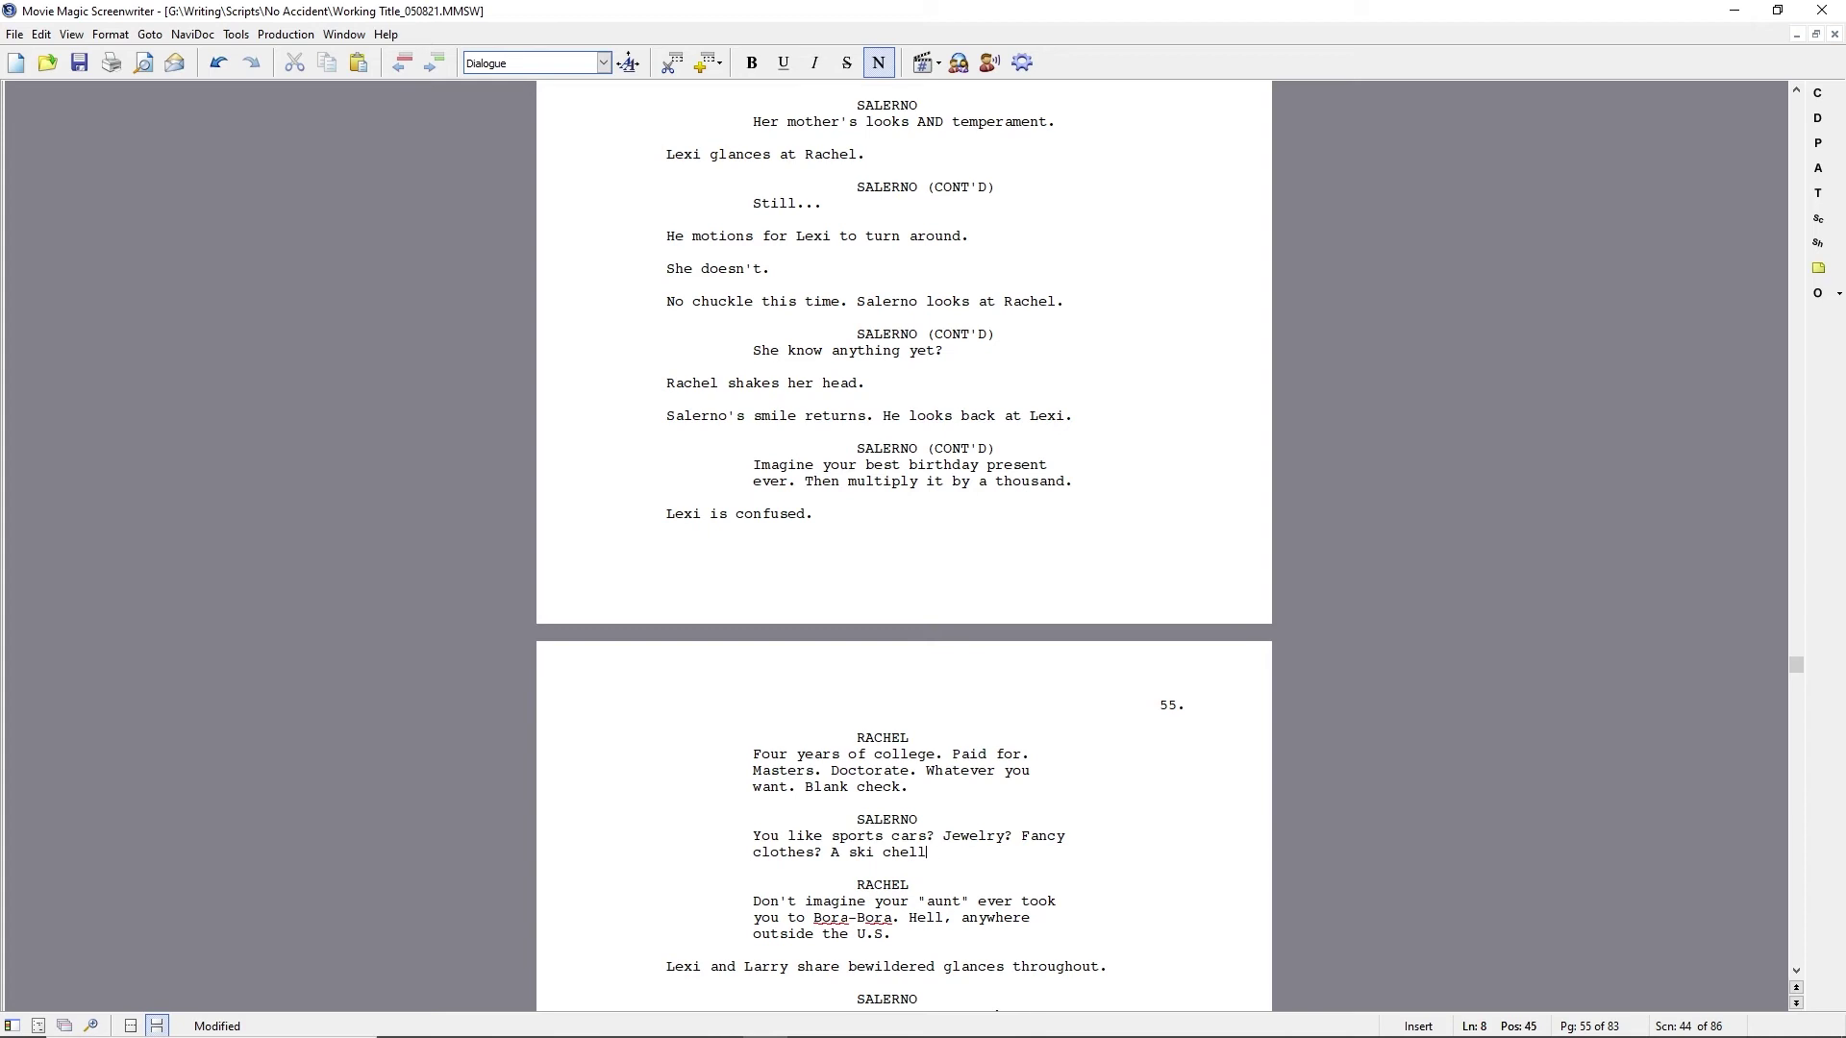
{"action": "type", "text": "Vail?"}
{"action": "right_click", "coordinate": [947, 852]}
{"action": "left_click", "coordinate": [991, 569]}
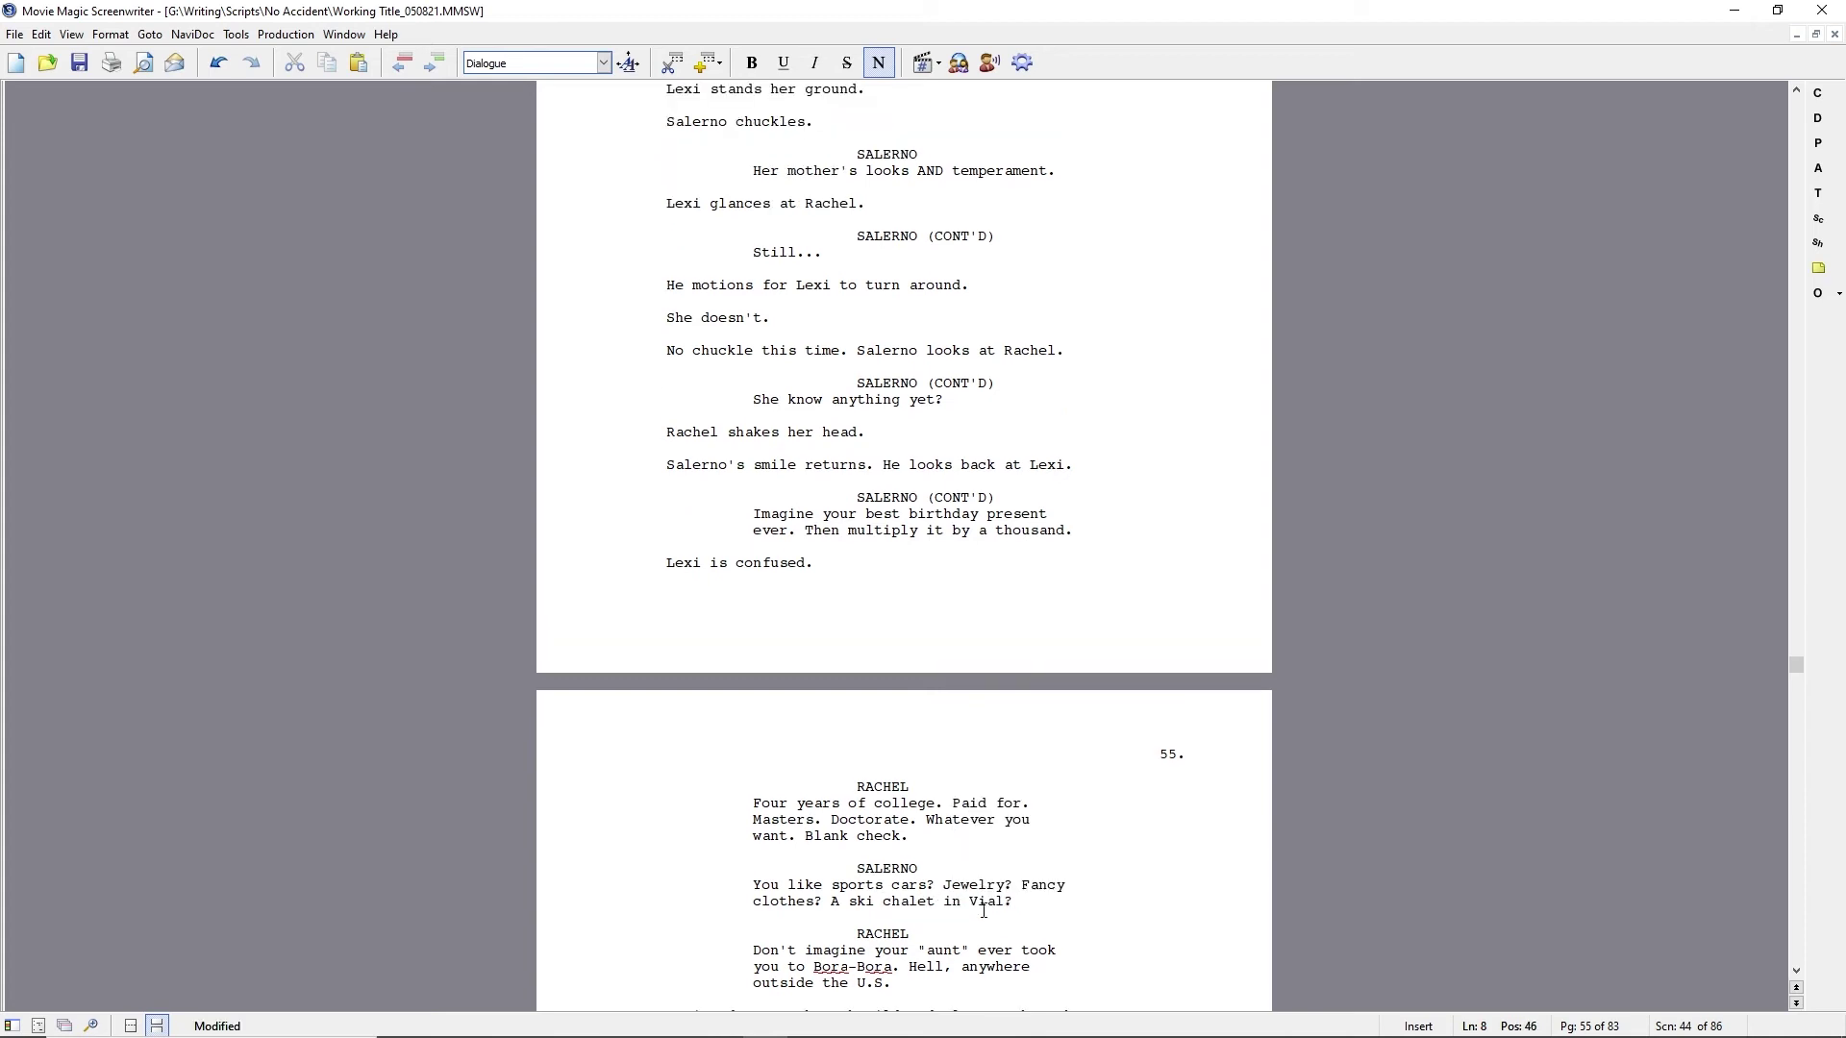
Replace the chalet's location in Salerno's line so it reads "A ski chalet somewhere?".
{"action": "type", "text": "ale"}
{"action": "key", "text": "ctrl+Right"}
{"action": "key", "text": "ctrl+shift+Left"}
{"action": "key", "text": "ctrl+shift+Left"}
{"action": "type", "text": "somewhere"}
Delete "Of your own." from the start of Salerno's speech about Grandpa Vic on page 55.
{"action": "scroll", "coordinate": [878, 957], "scroll_direction": "down", "scroll_amount": 3}
{"action": "scroll", "coordinate": [880, 956], "scroll_direction": "down", "scroll_amount": 5}
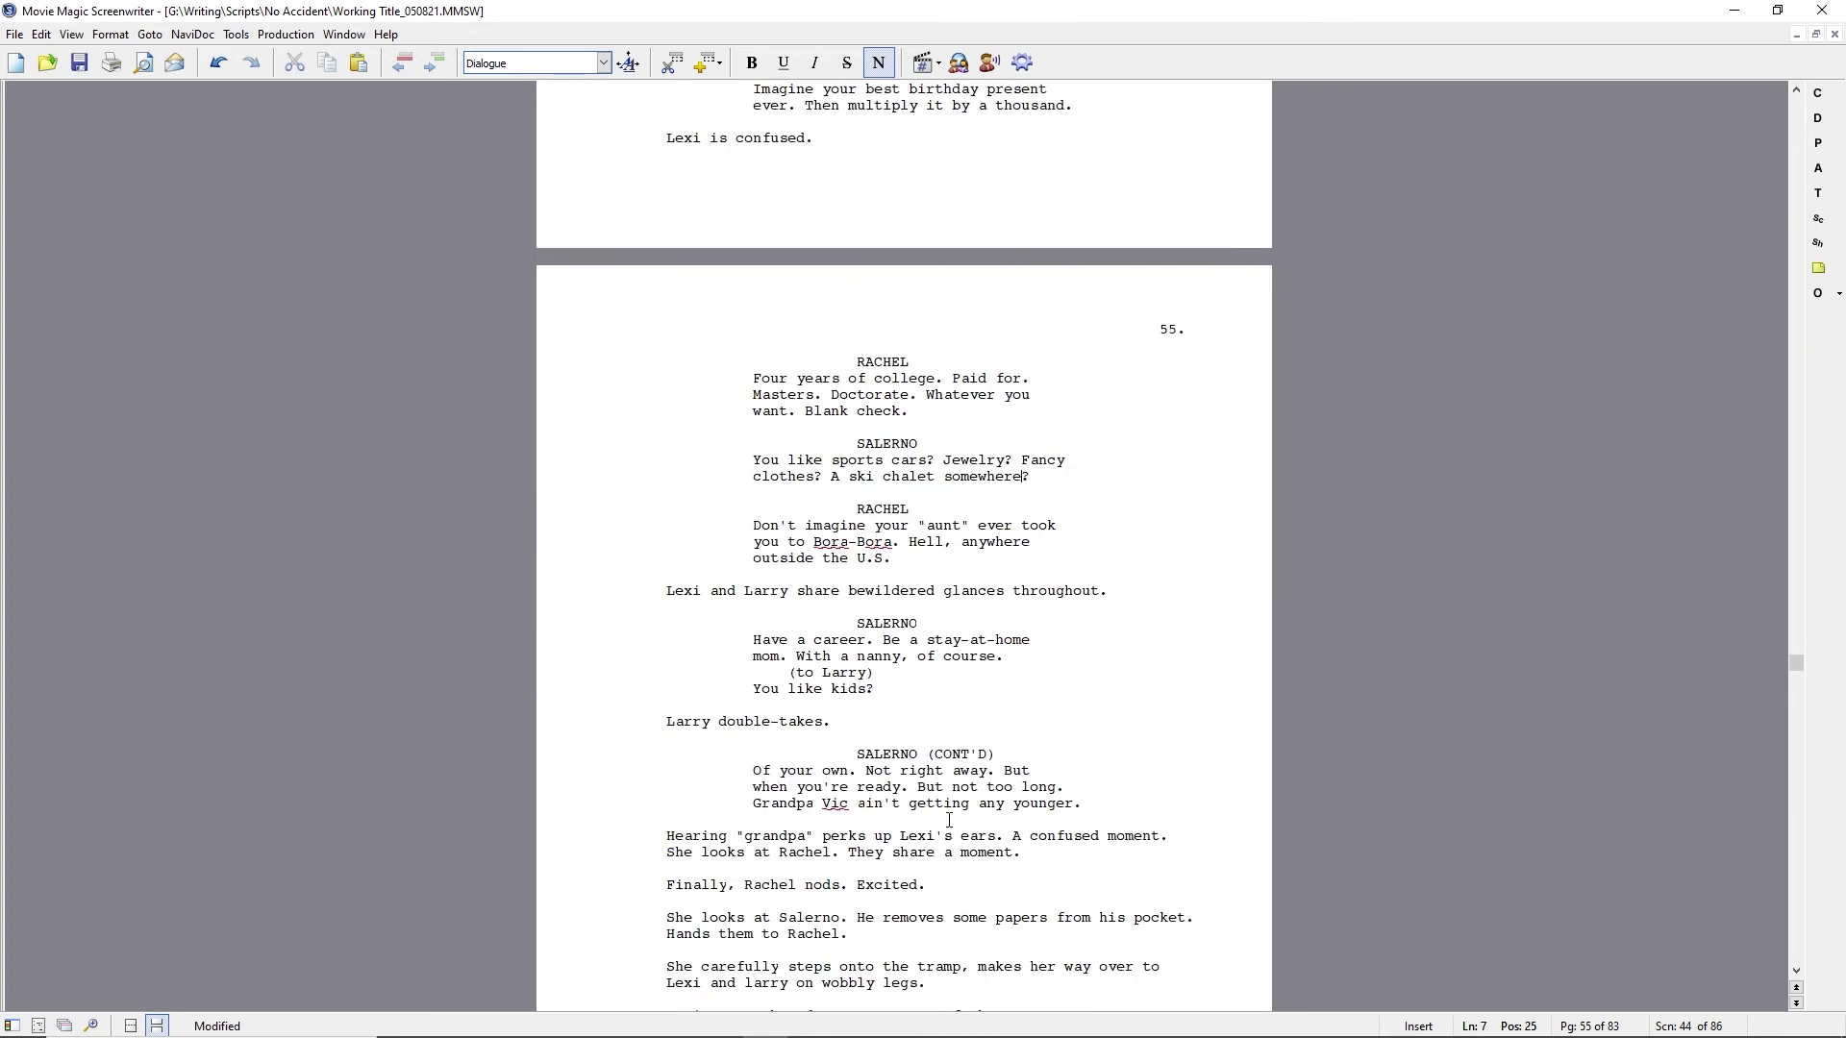
{"action": "left_click", "coordinate": [860, 771]}
{"action": "key", "text": "shift+Home"}
{"action": "key", "text": "Delete"}
{"action": "key", "text": "Delete"}
Replace Salerno's "You like kids?" with "Thought much about having kids?" and change its parenthetical to "(beat)".
{"action": "left_click", "coordinate": [755, 690]}
{"action": "key", "text": "shift+End"}
{"action": "type", "text": "Thought much about having kids?"}
{"action": "key", "text": "Down"}
{"action": "key", "text": "shift+Home"}
{"action": "type", "text": "beat"}
Add "Lexi and" to the start of the action "Larry double-takes.".
{"action": "key", "text": "Down"}
{"action": "key", "text": "Down"}
{"action": "key", "text": "Home"}
{"action": "type", "text": "Lexi and"}
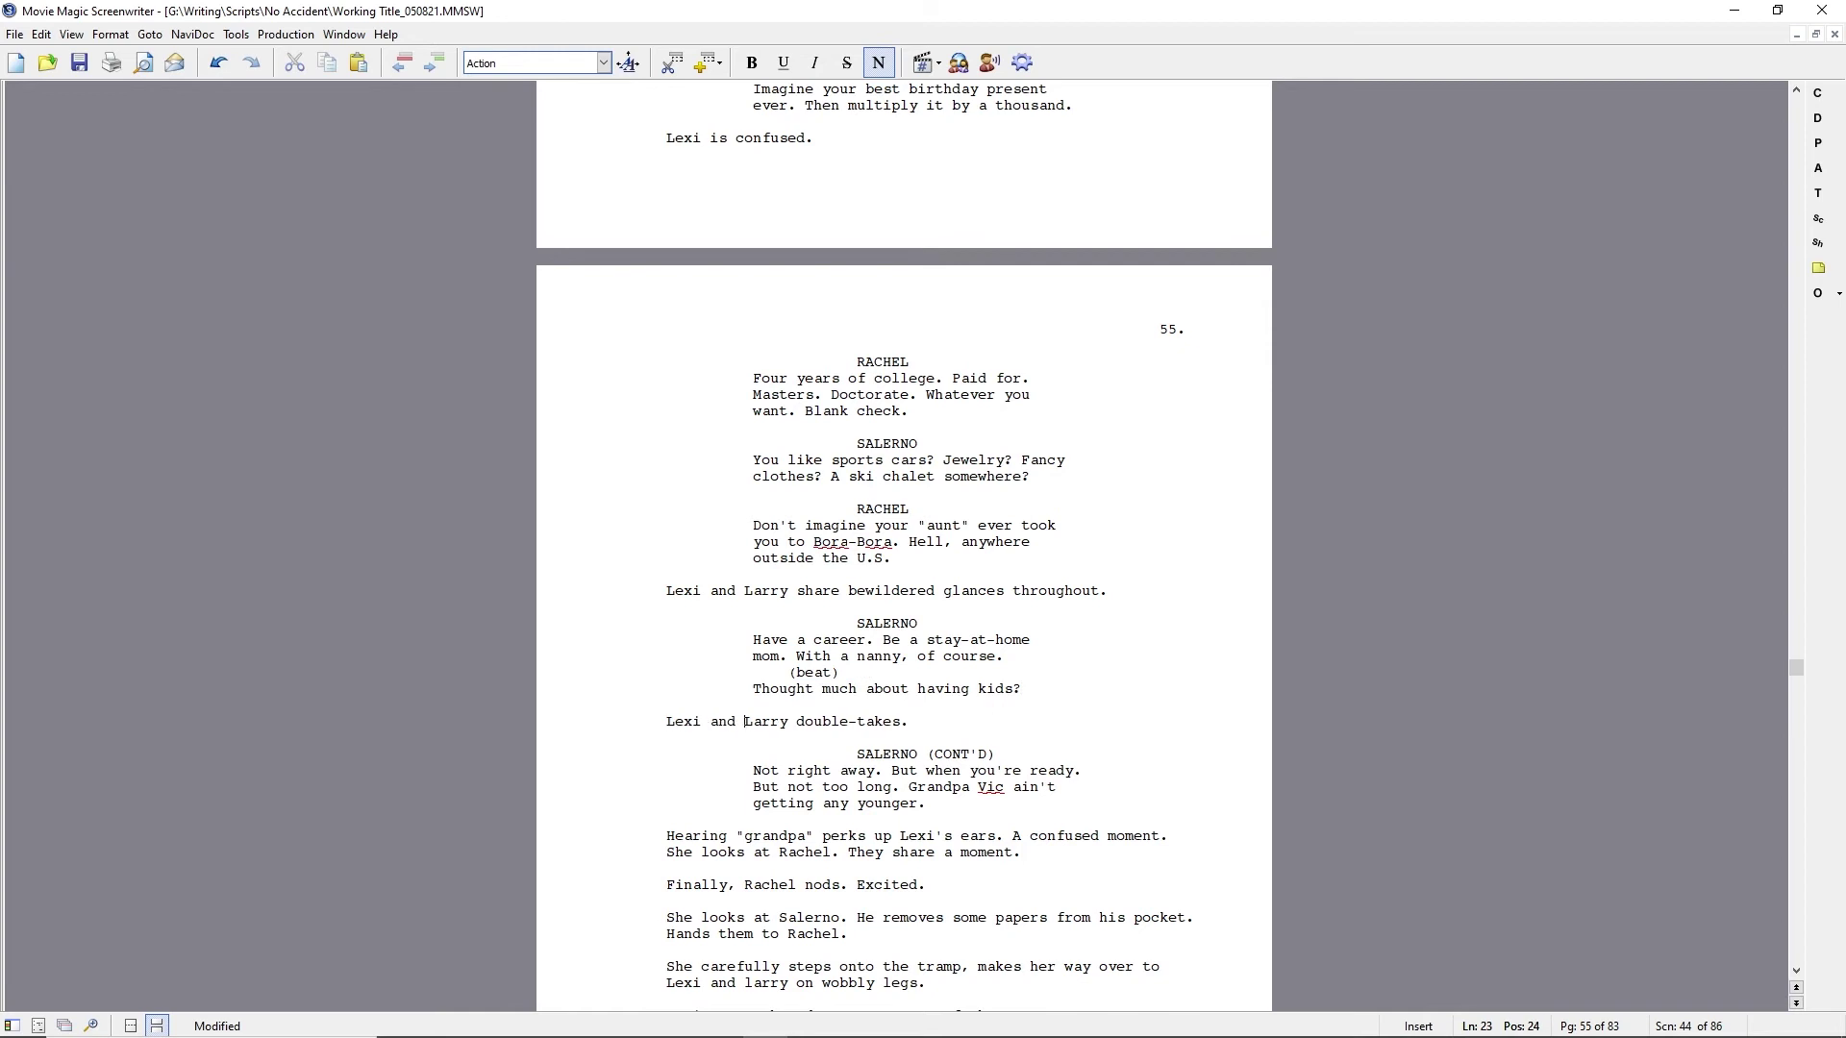
Trim the opening of Salerno's Grandpa Vic speech so that it begins "When you're ready.".
{"action": "left_click", "coordinate": [753, 770]}
{"action": "left_click_drag", "start_coordinate": [753, 770], "coordinate": [935, 770]}
{"action": "type", "text": "W"}
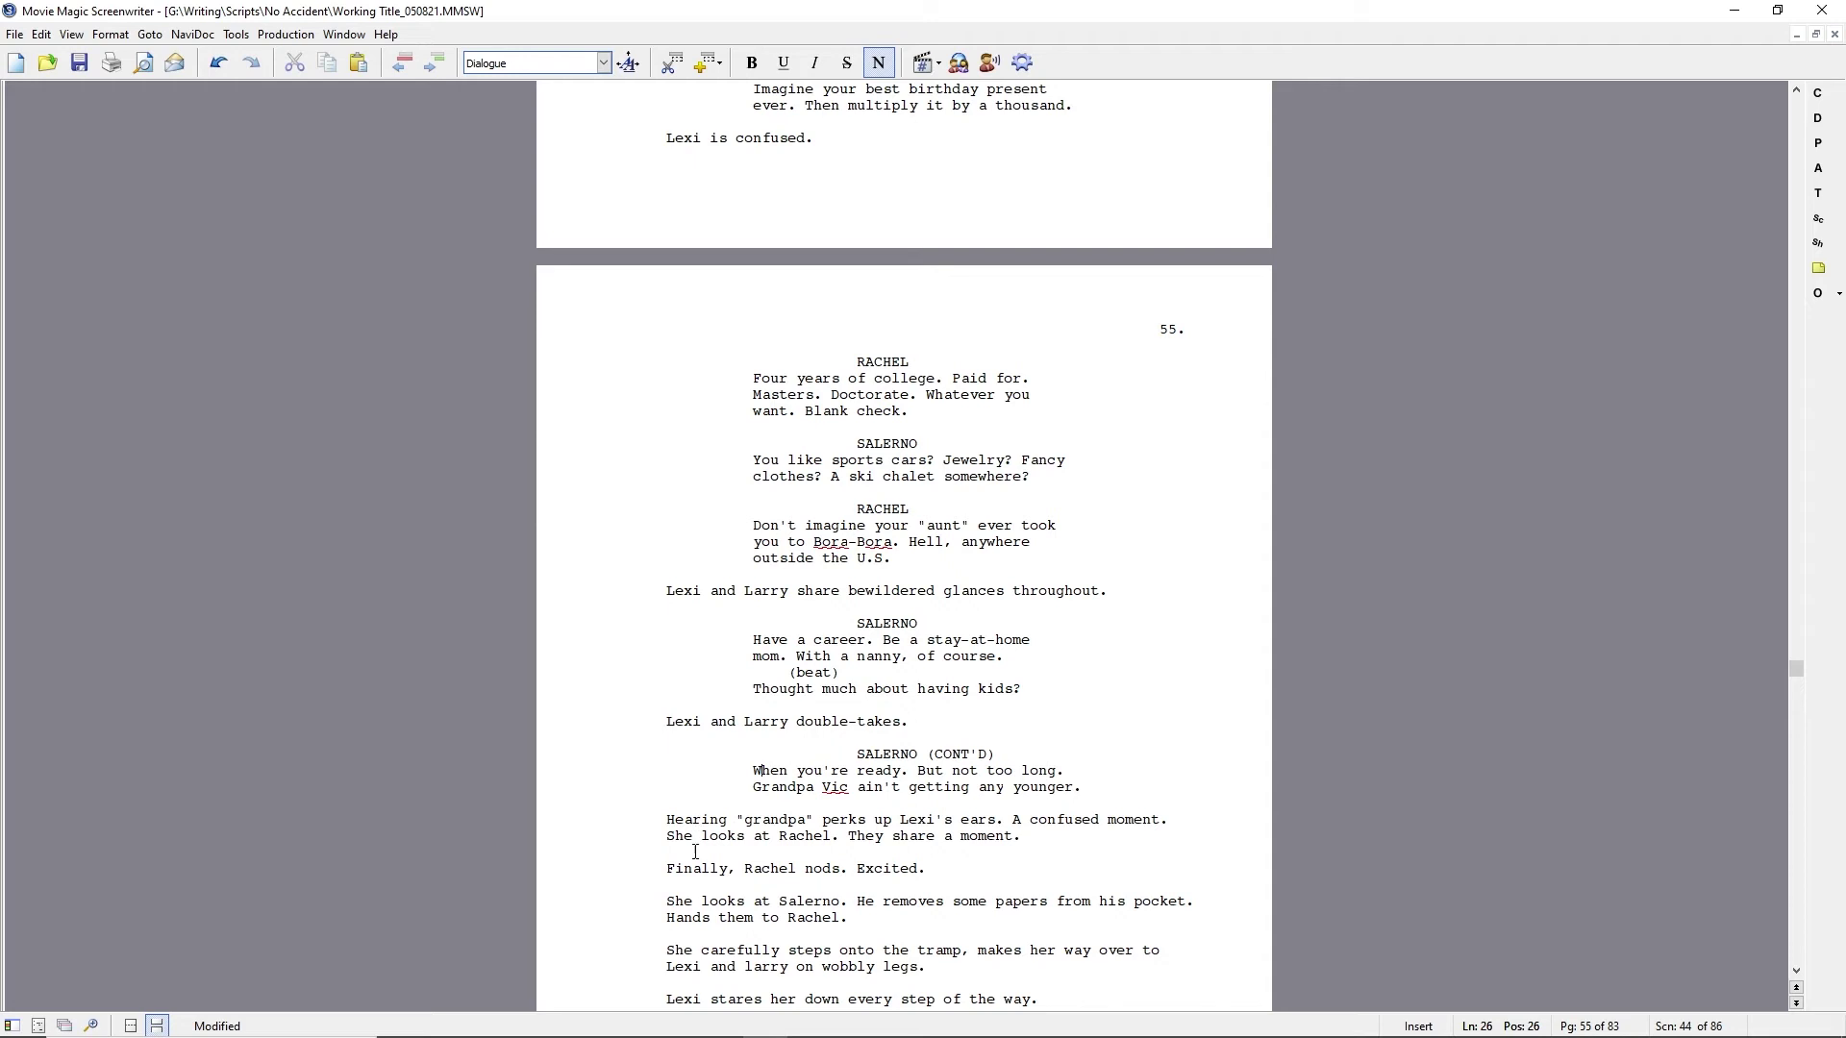
Shorten the action line after "They share a moment." on page 55 to just "Rachel nods.".
{"action": "left_click", "coordinate": [666, 868]}
{"action": "key", "text": "ctrl+shift+Right"}
{"action": "key", "text": "Delete"}
{"action": "left_click_drag", "start_coordinate": [770, 868], "coordinate": [848, 868]}
{"action": "key", "text": "Delete"}
Replace "She" with "Lexi" at the start of the action line about looking at Salerno.
{"action": "key", "text": "Home"}
{"action": "type", "text": "Lexi"}
{"action": "key", "text": "Delete"}
{"action": "key", "text": "Delete"}
{"action": "key", "text": "Delete"}
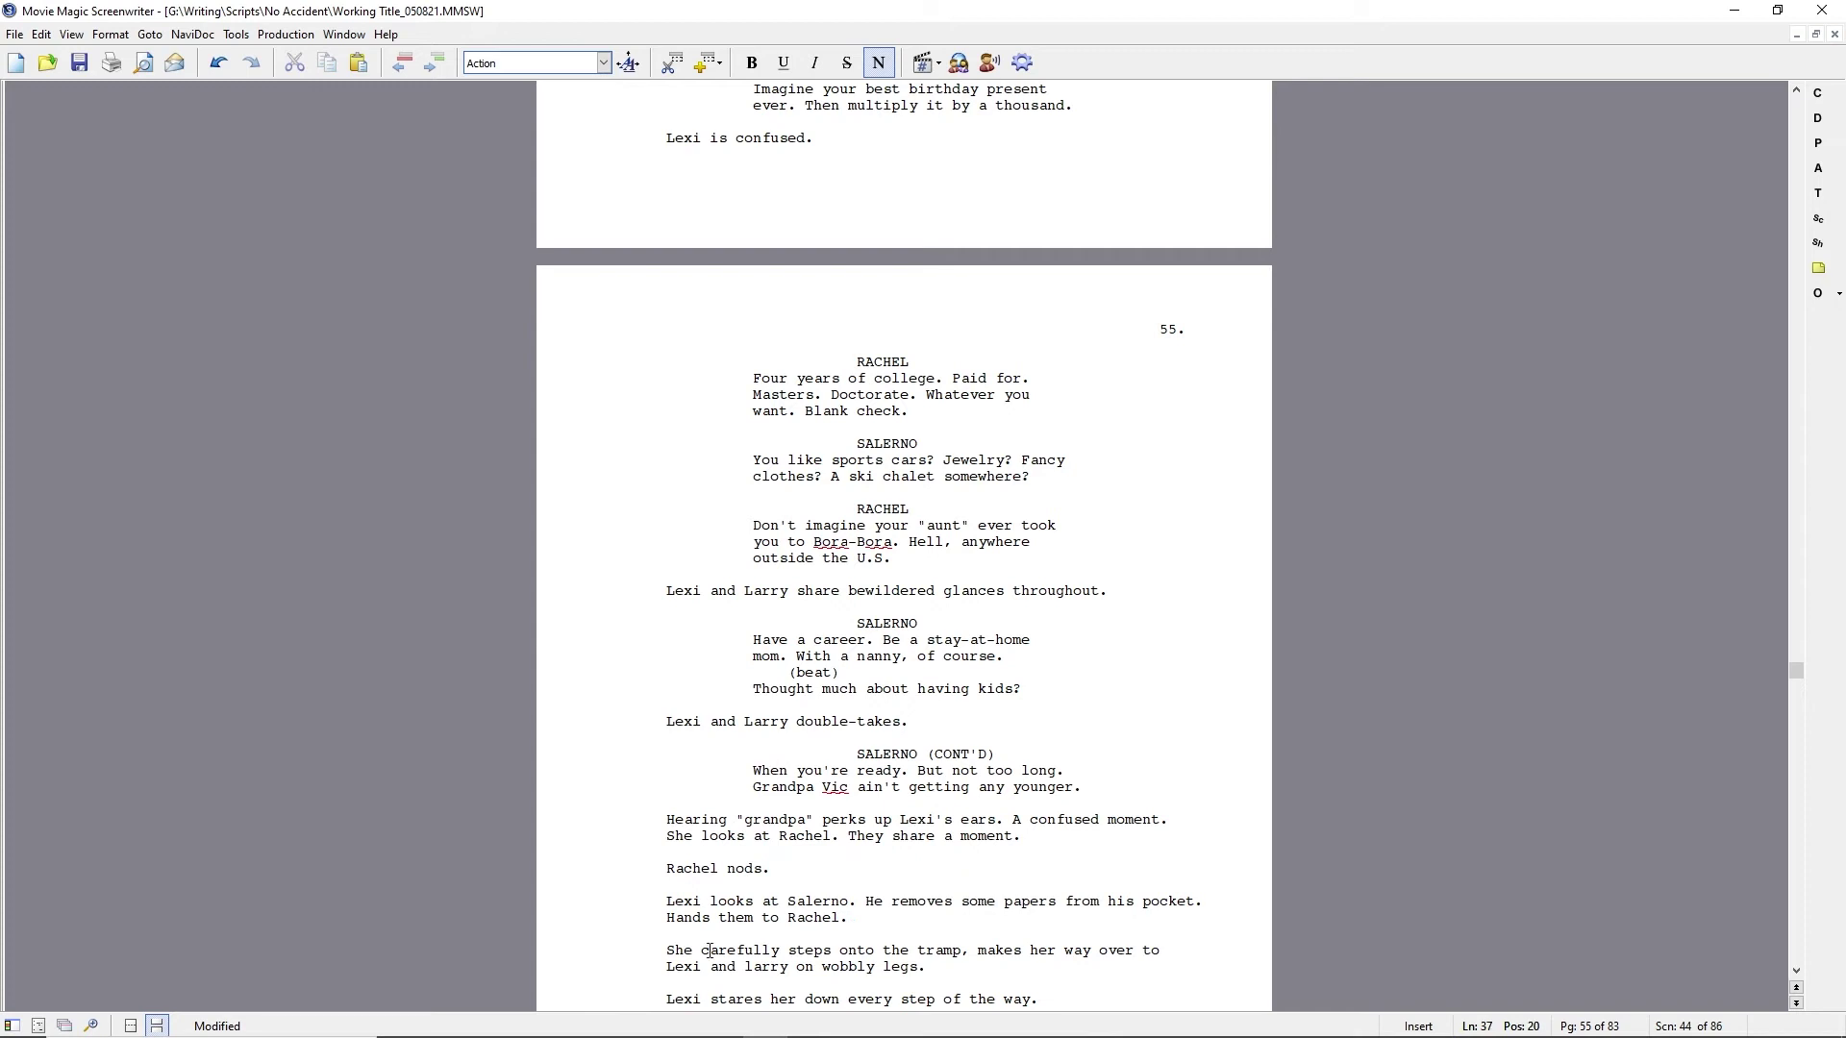
Delete "carefully" from the action about Rachel stepping onto the tramp and capitalize "Larry" in it.
{"action": "double_click", "coordinate": [735, 950]}
{"action": "key", "text": "Delete"}
{"action": "scroll", "coordinate": [849, 774], "scroll_direction": "down", "scroll_amount": 5}
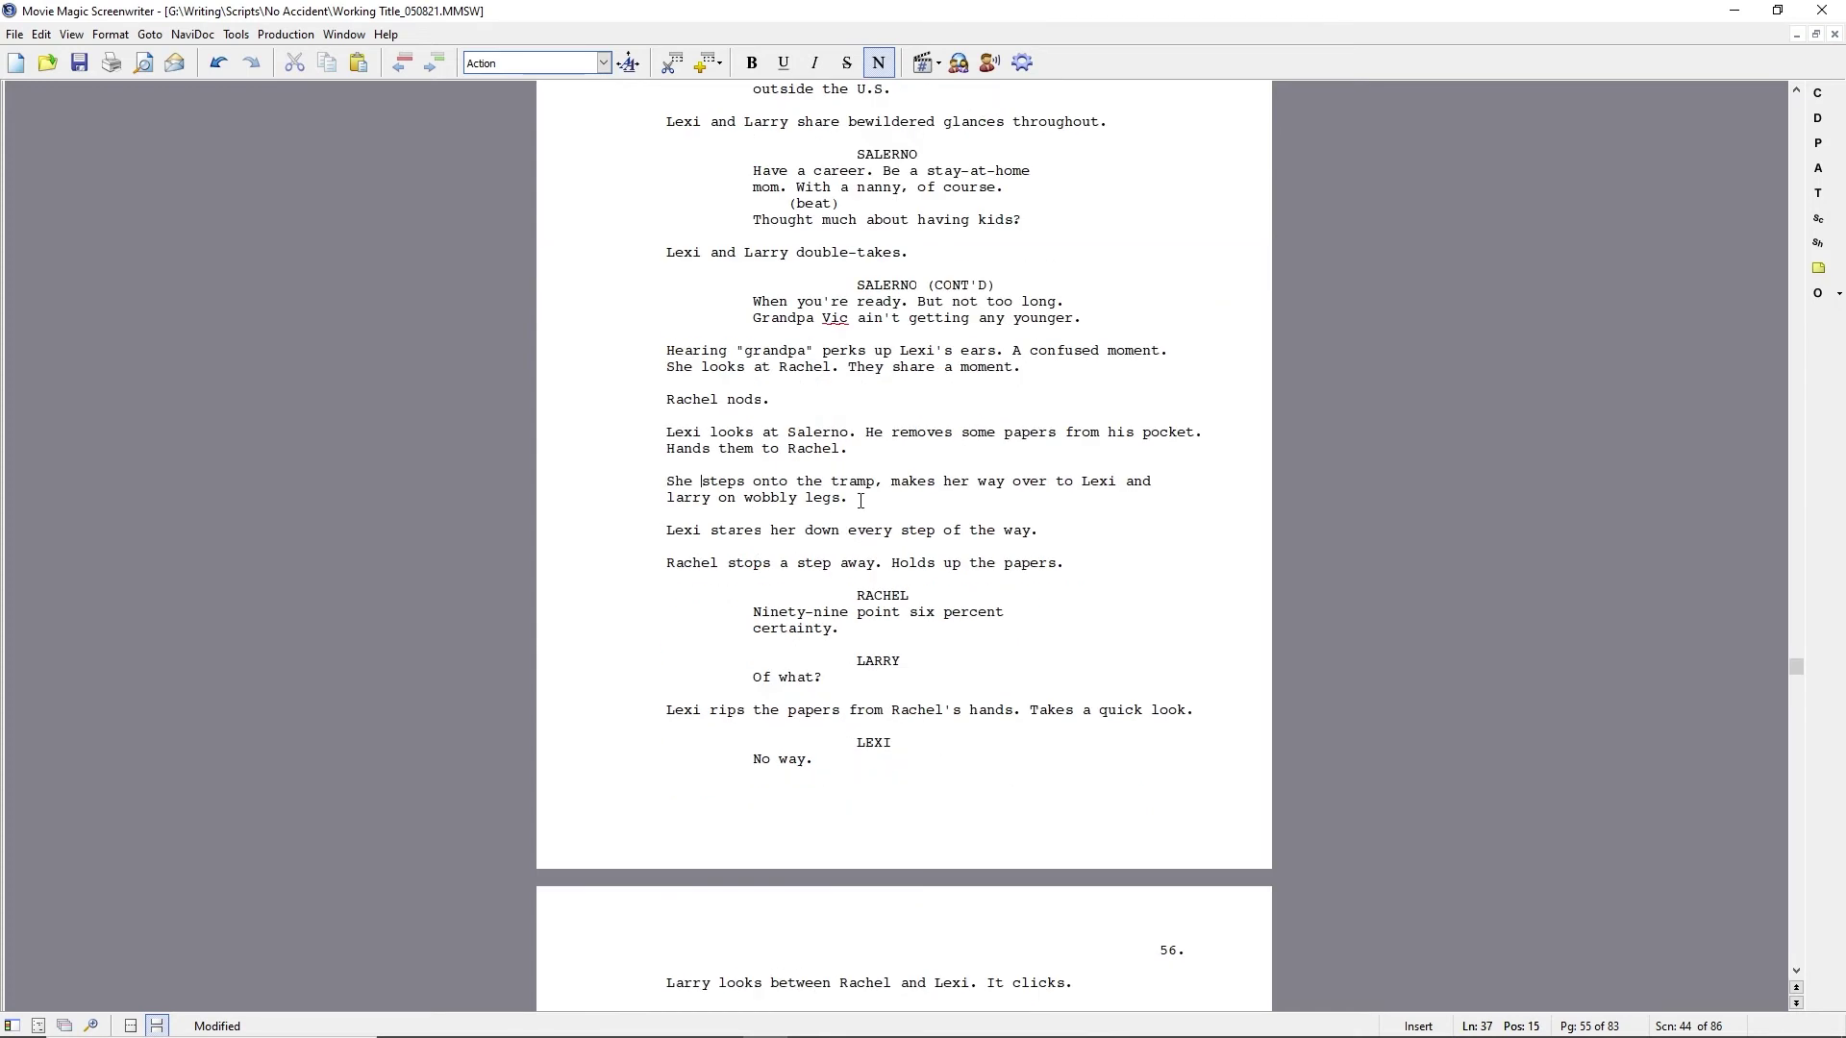
{"action": "left_click_drag", "start_coordinate": [668, 498], "coordinate": [675, 498]}
{"action": "type", "text": "L"}
Insert the scene heading "EXT. WOODS - DAY" after the action ending "Larry on wobbly legs.".
{"action": "key", "text": "Return"}
{"action": "type", "text": "EXT. WOODS - DAY"}
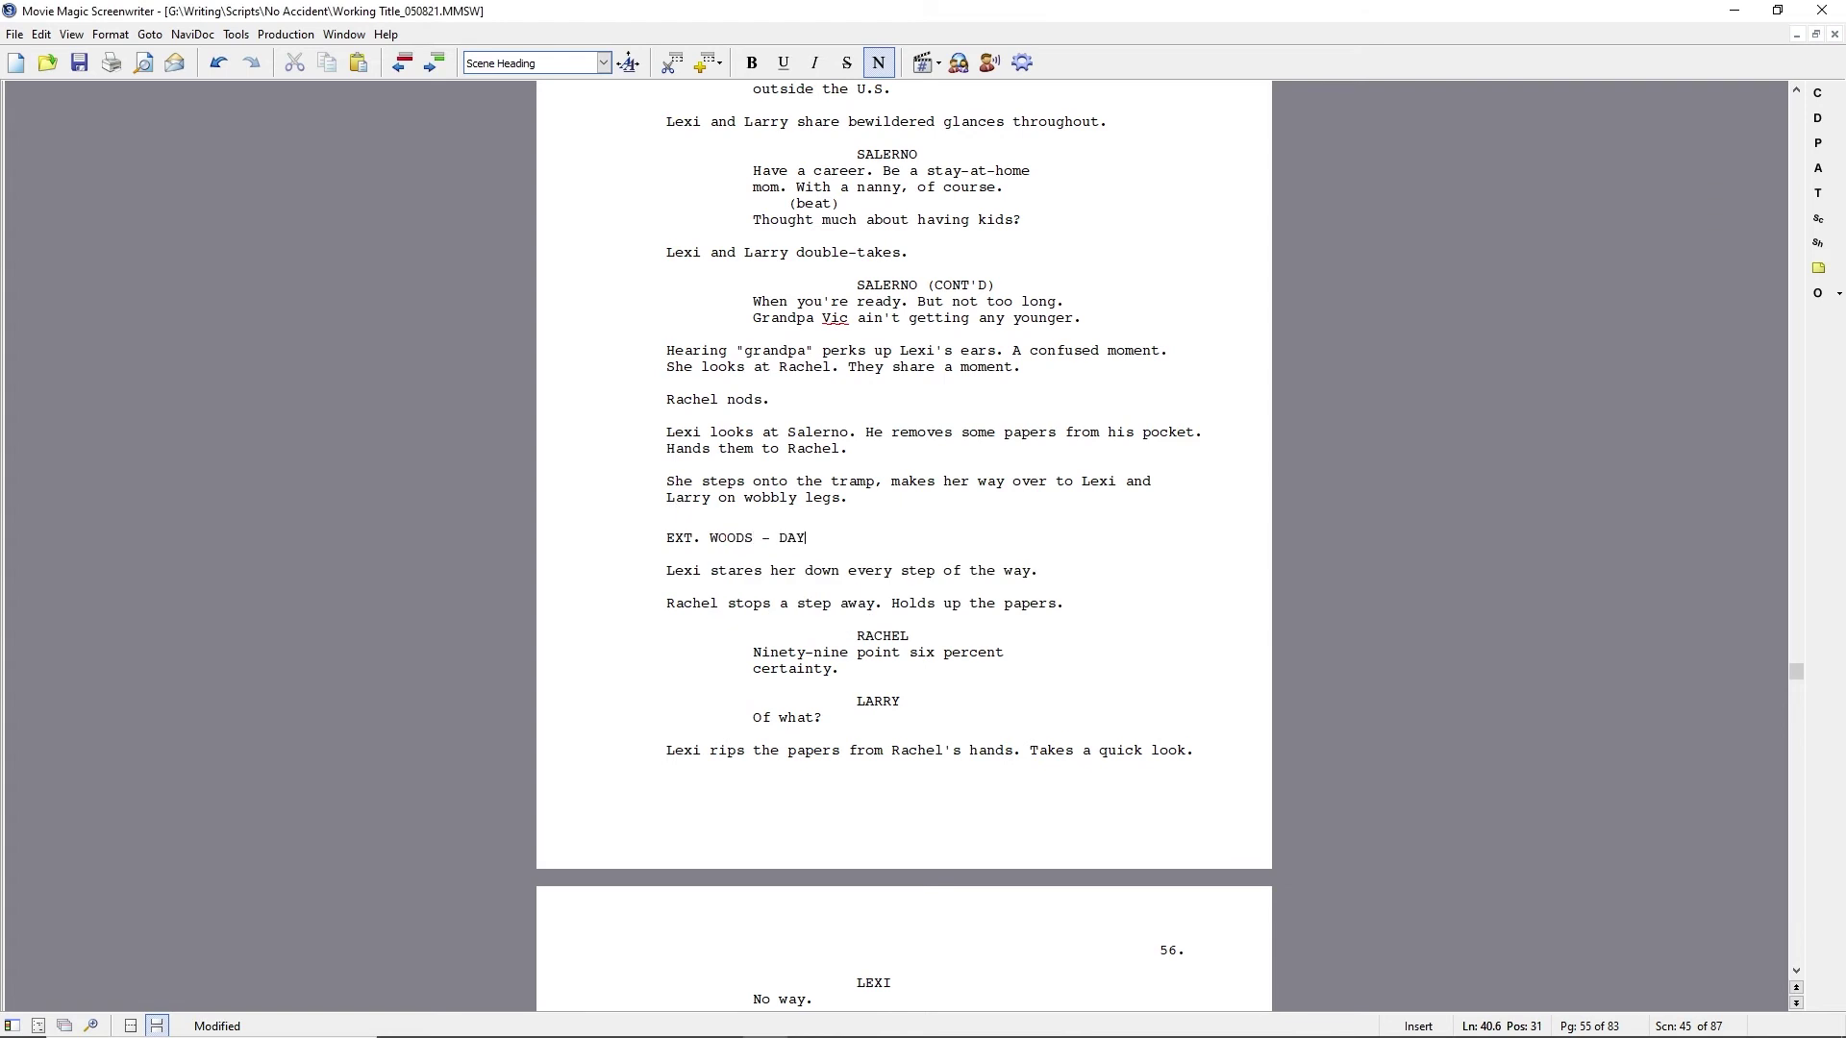
{"action": "key", "text": "Return"}
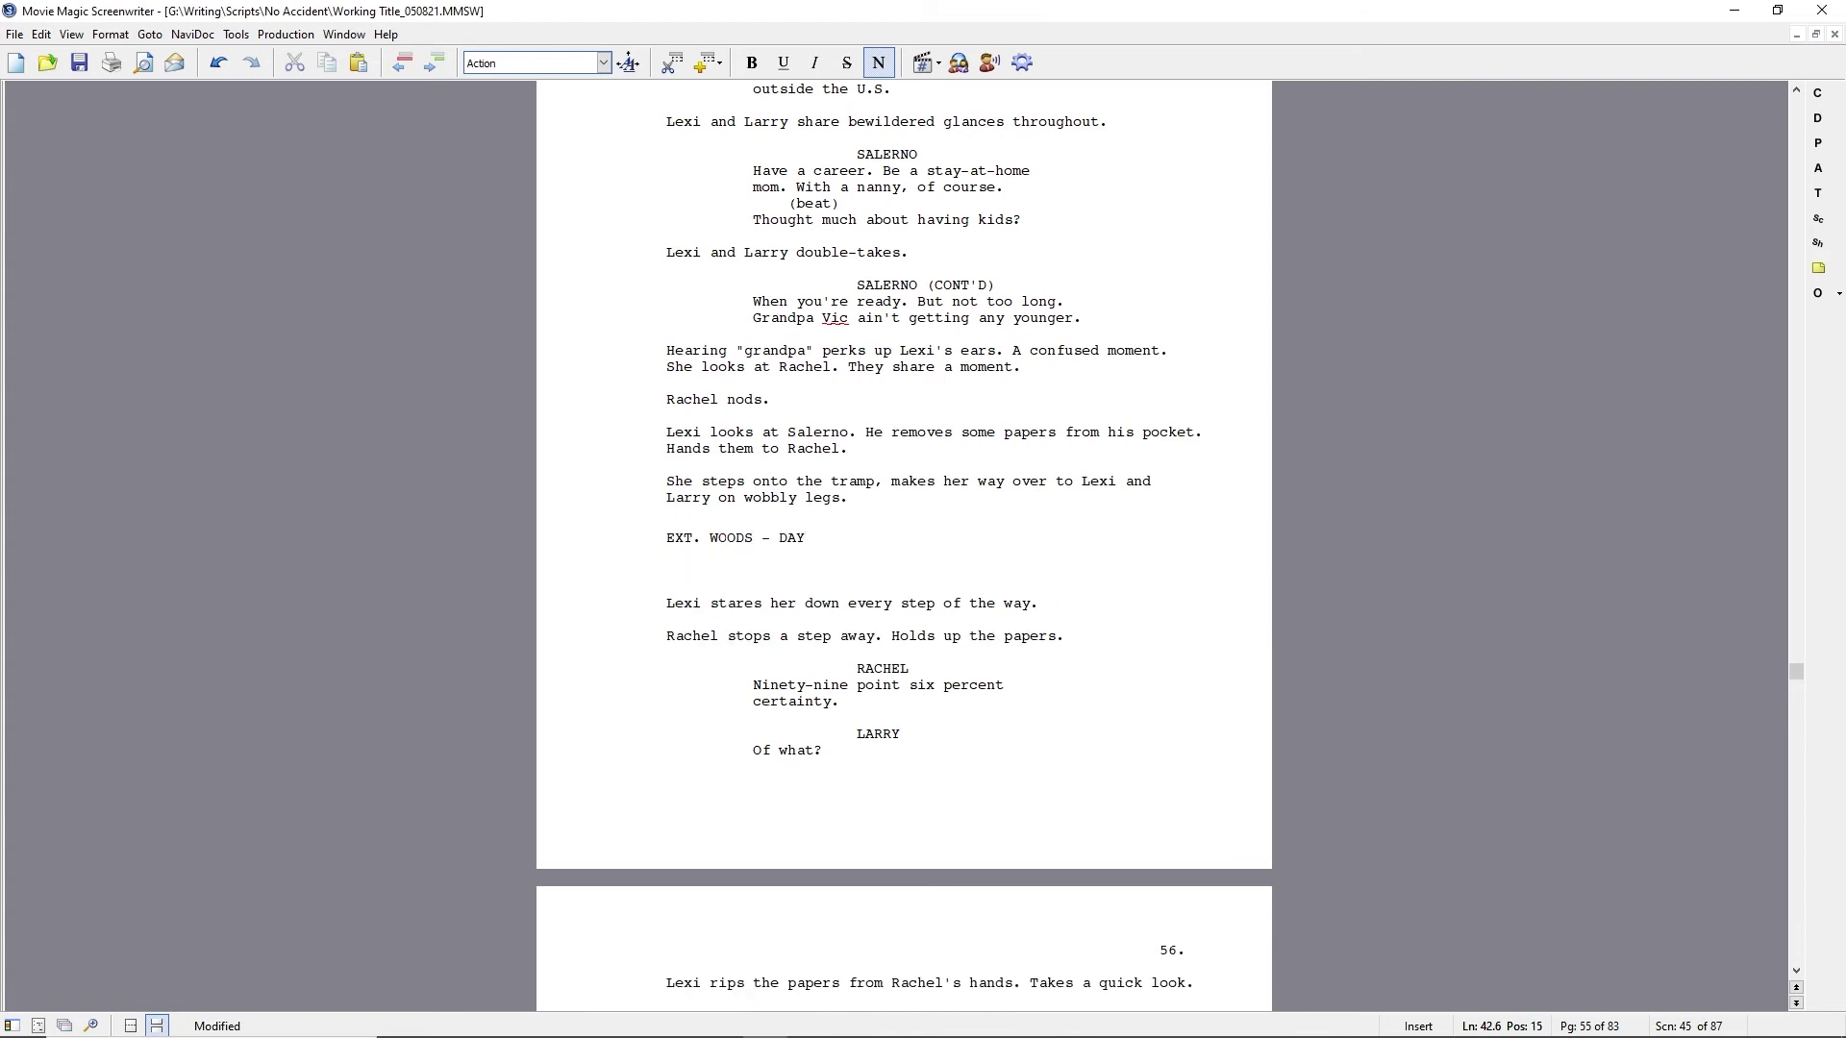
Write the action "Gary and Abby meet in a thicket halfway between cabins." under the woods scene heading.
{"action": "type", "text": "Gary and Abby meet halfway"}
{"action": "key", "text": "BackSpace"}
{"action": "key", "text": "BackSpace"}
{"action": "key", "text": "BackSpace"}
{"action": "key", "text": "BackSpace"}
{"action": "key", "text": "BackSpace"}
{"action": "key", "text": "BackSpace"}
{"action": "key", "text": "BackSpace"}
{"action": "type", "text": "in some thick"}
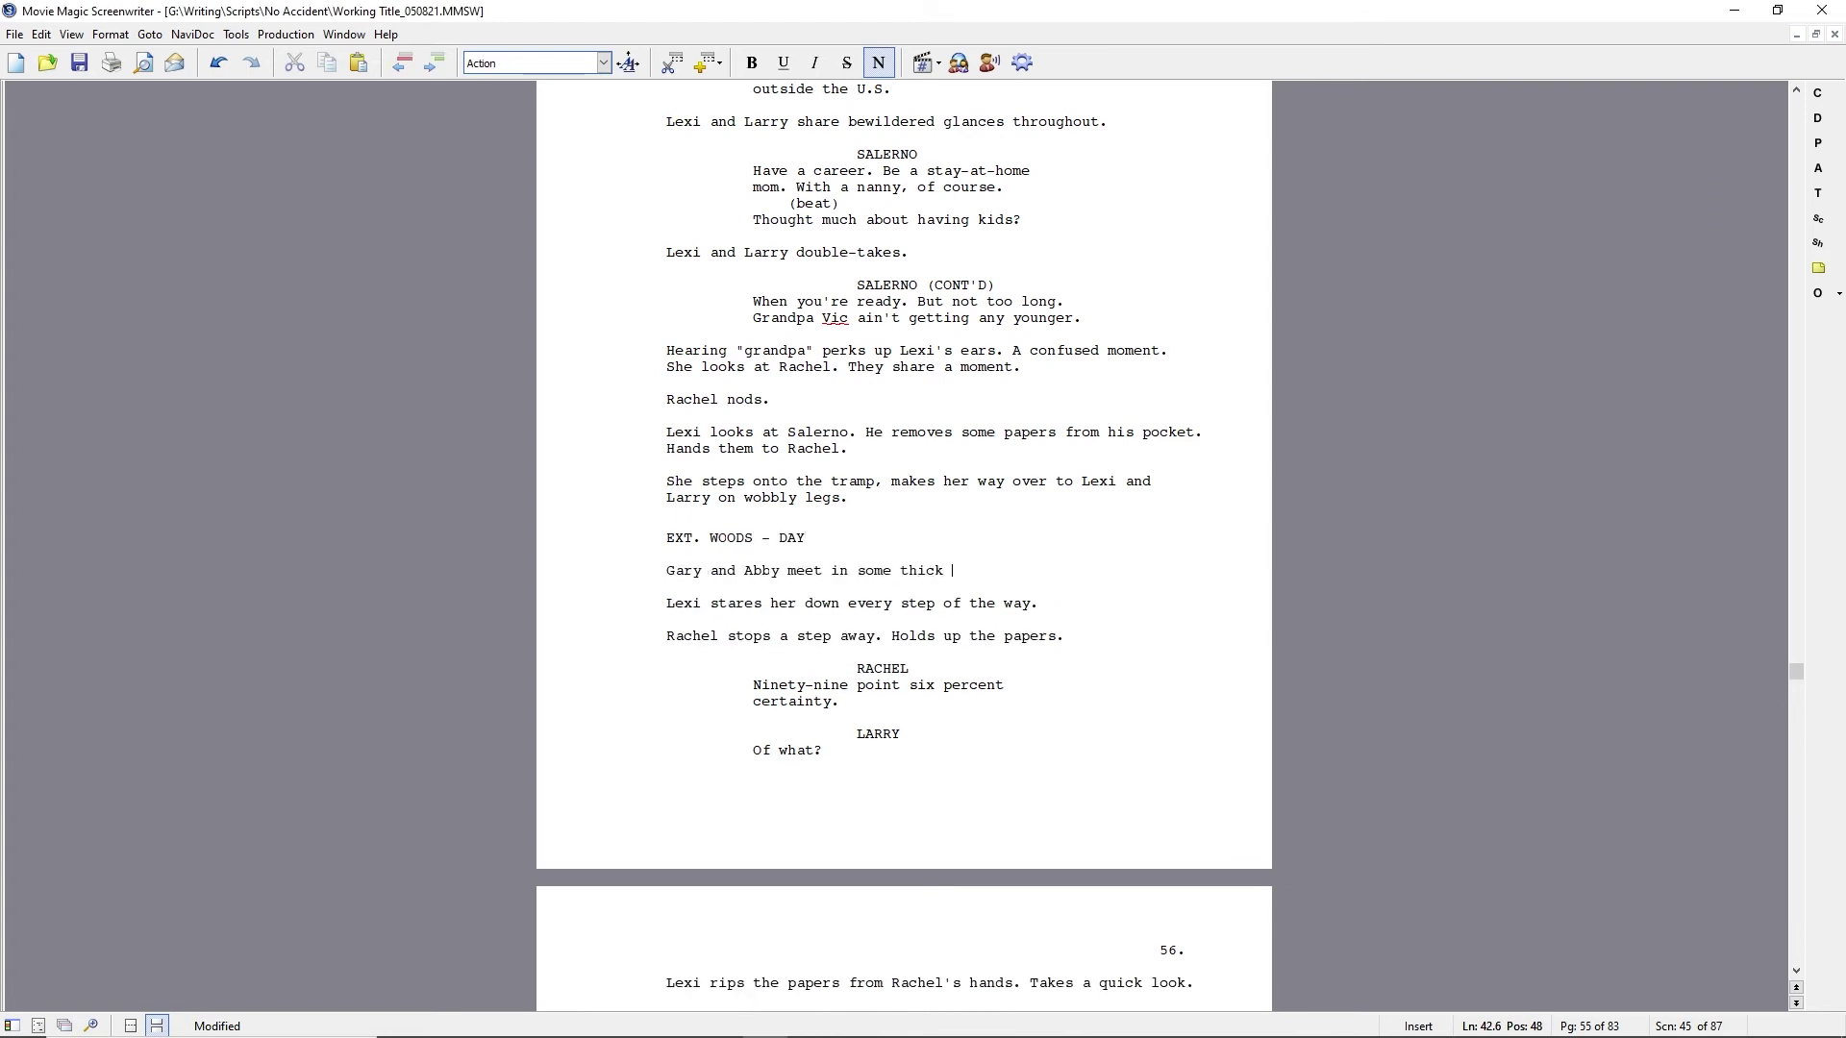
{"action": "key", "text": "BackSpace"}
{"action": "key", "text": "BackSpace"}
{"action": "key", "text": "BackSpace"}
{"action": "key", "text": "BackSpace"}
{"action": "key", "text": "BackSpace"}
{"action": "key", "text": "BackSpace"}
{"action": "key", "text": "BackSpace"}
{"action": "key", "text": "BackSpace"}
{"action": "key", "text": "BackSpace"}
{"action": "key", "text": "BackSpace"}
{"action": "key", "text": "BackSpace"}
{"action": "type", "text": "a thicket halfway between cabins."}
Add Gary's dialogue "Finally came to your senses?" below the thicket action.
{"action": "key", "text": "Return"}
{"action": "key", "text": "Tab"}
{"action": "type", "text": "GARY"}
{"action": "key", "text": "Return"}
{"action": "type", "text": "Finally am"}
{"action": "key", "text": "BackSpace"}
{"action": "key", "text": "BackSpace"}
{"action": "type", "text": "came to your senses?"}
Add Abby's reply "It's crazy-worse than we thought.".
{"action": "key", "text": "Return"}
{"action": "key", "text": "Tab"}
{"action": "type", "text": "A"}
{"action": "key", "text": "Return"}
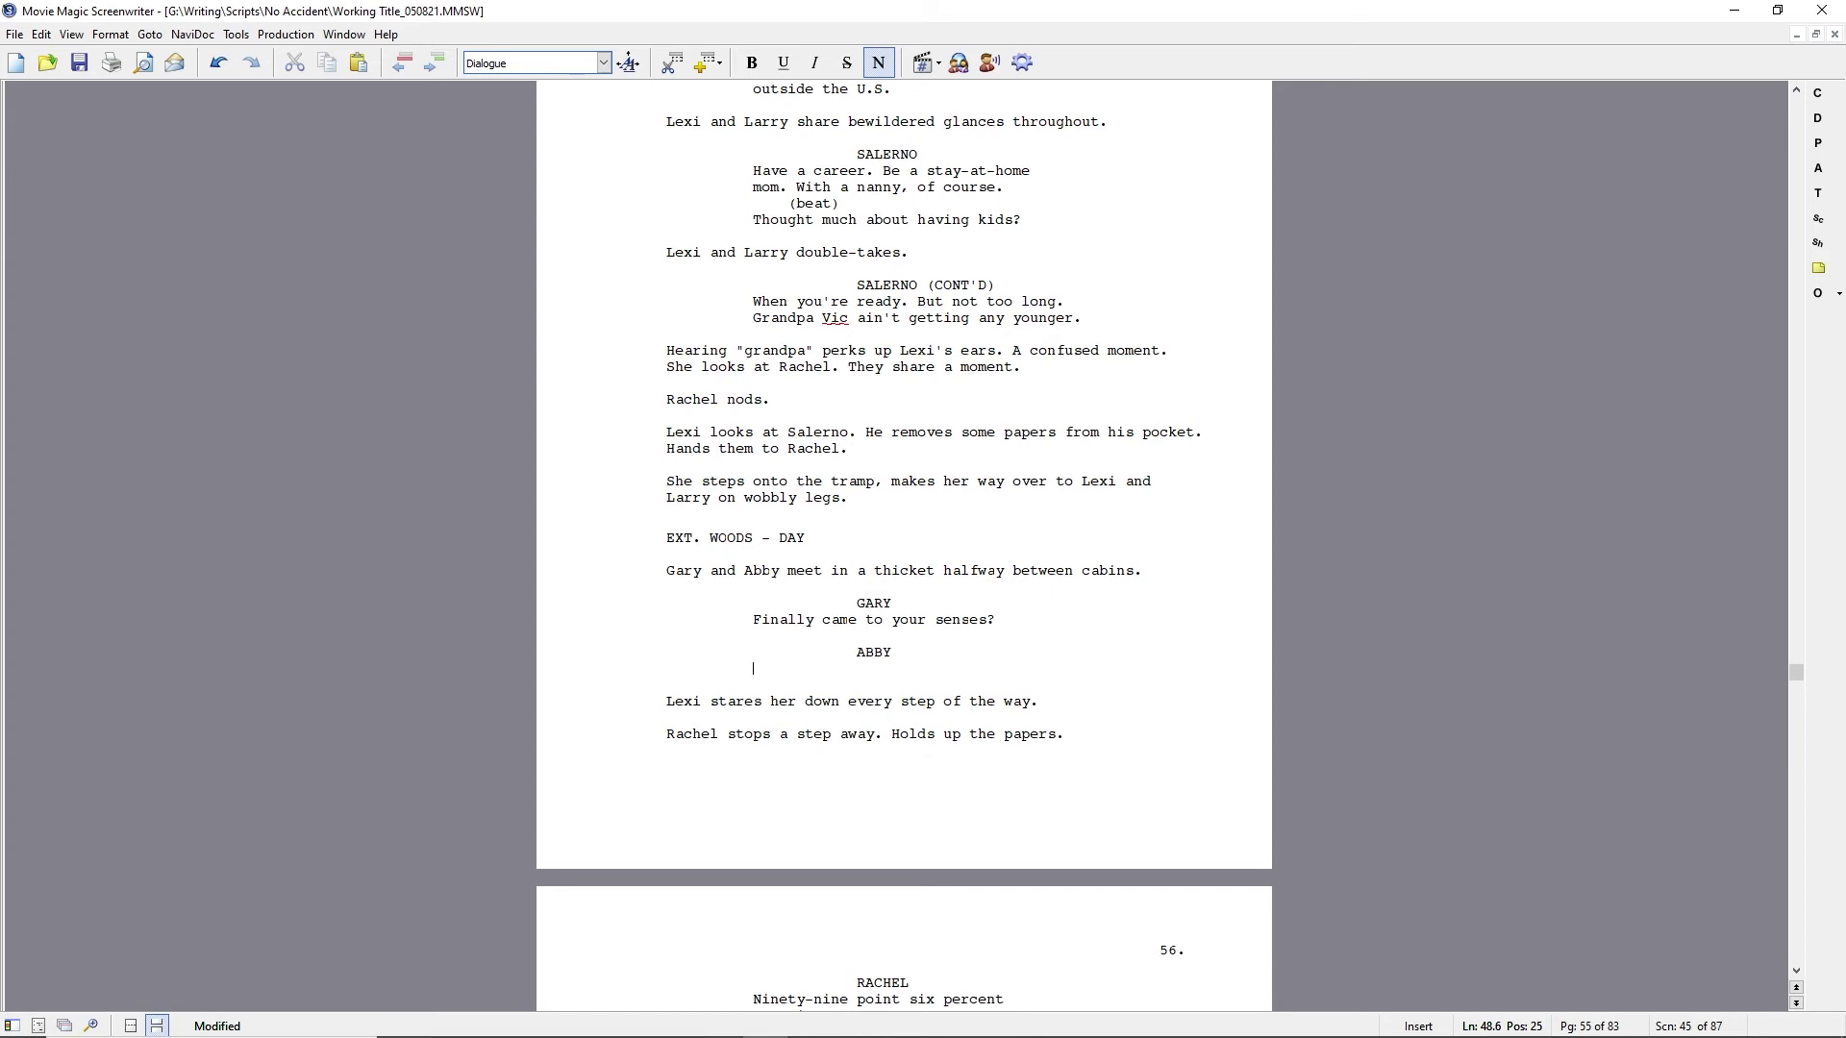
{"action": "type", "text": "It's crazy-worse than we thought."}
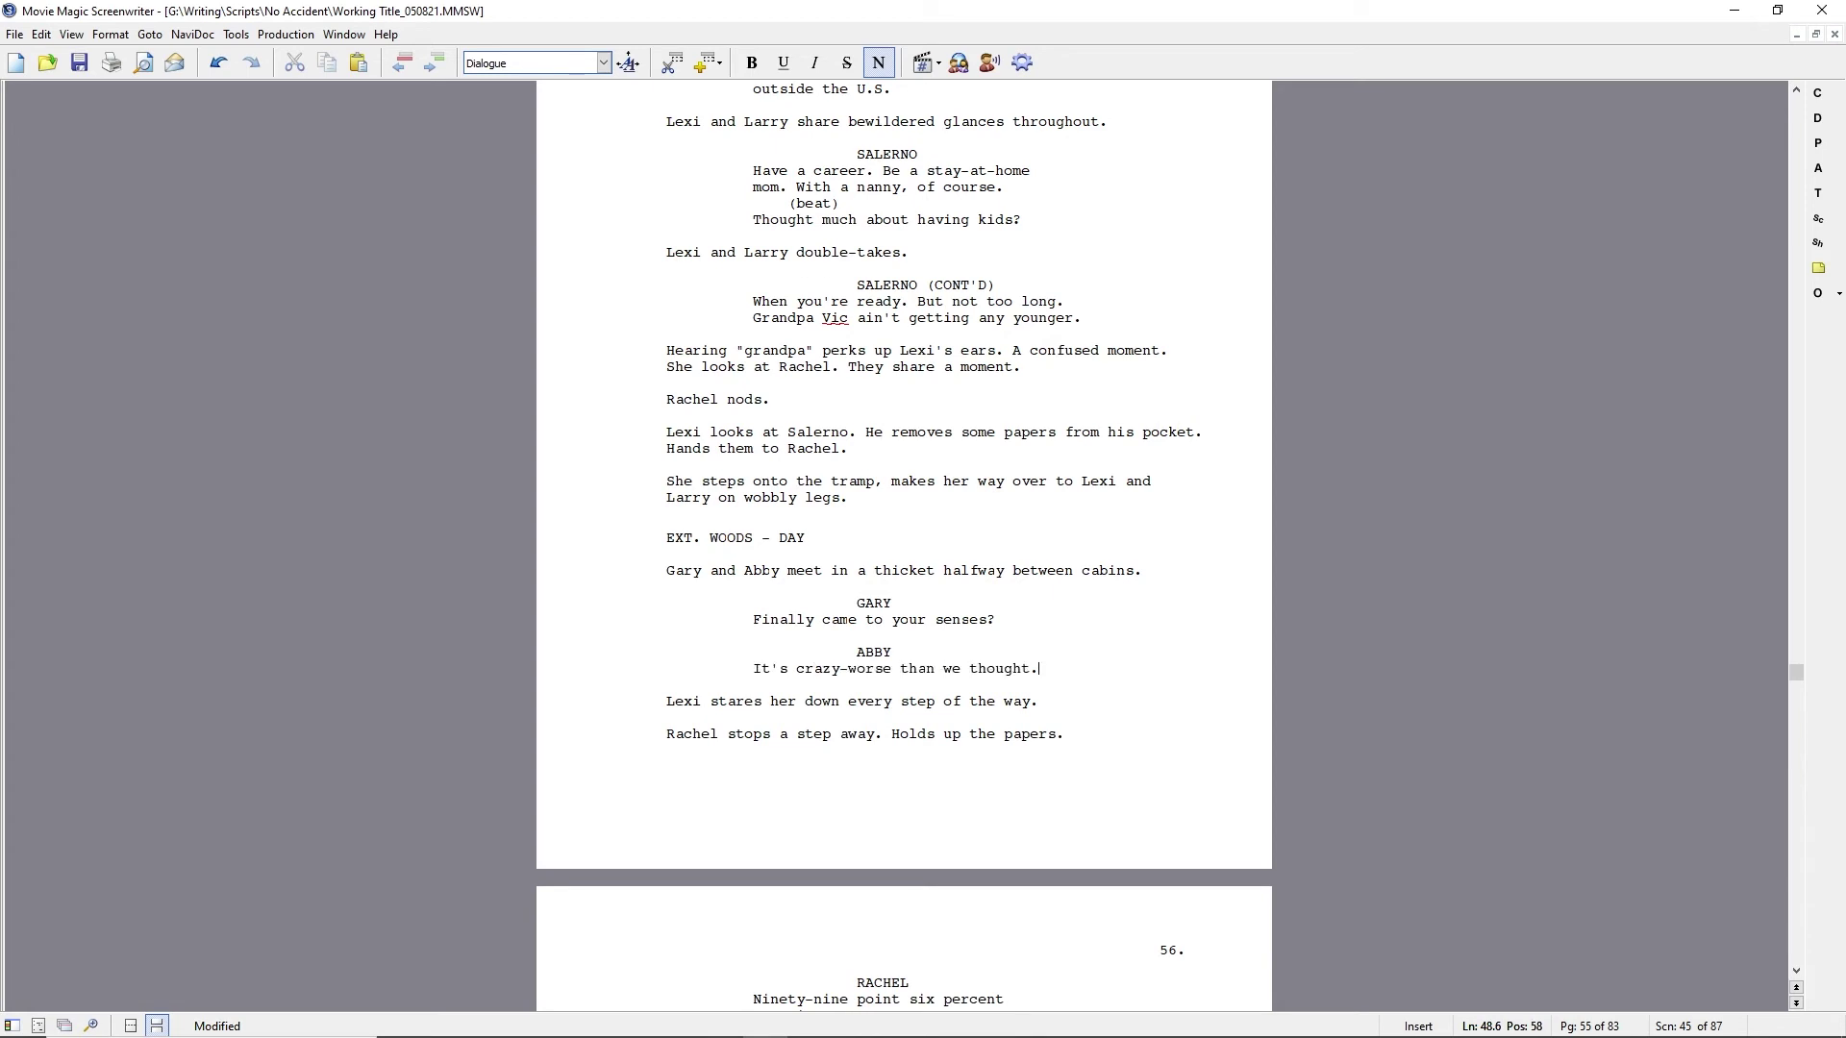
Add the action "Gary tenses." followed by a new GARY character cue.
{"action": "key", "text": "Return"}
{"action": "type", "text": "Gary tenses."}
{"action": "key", "text": "Return"}
{"action": "key", "text": "Tab"}
{"action": "type", "text": "G"}
{"action": "key", "text": "Return"}
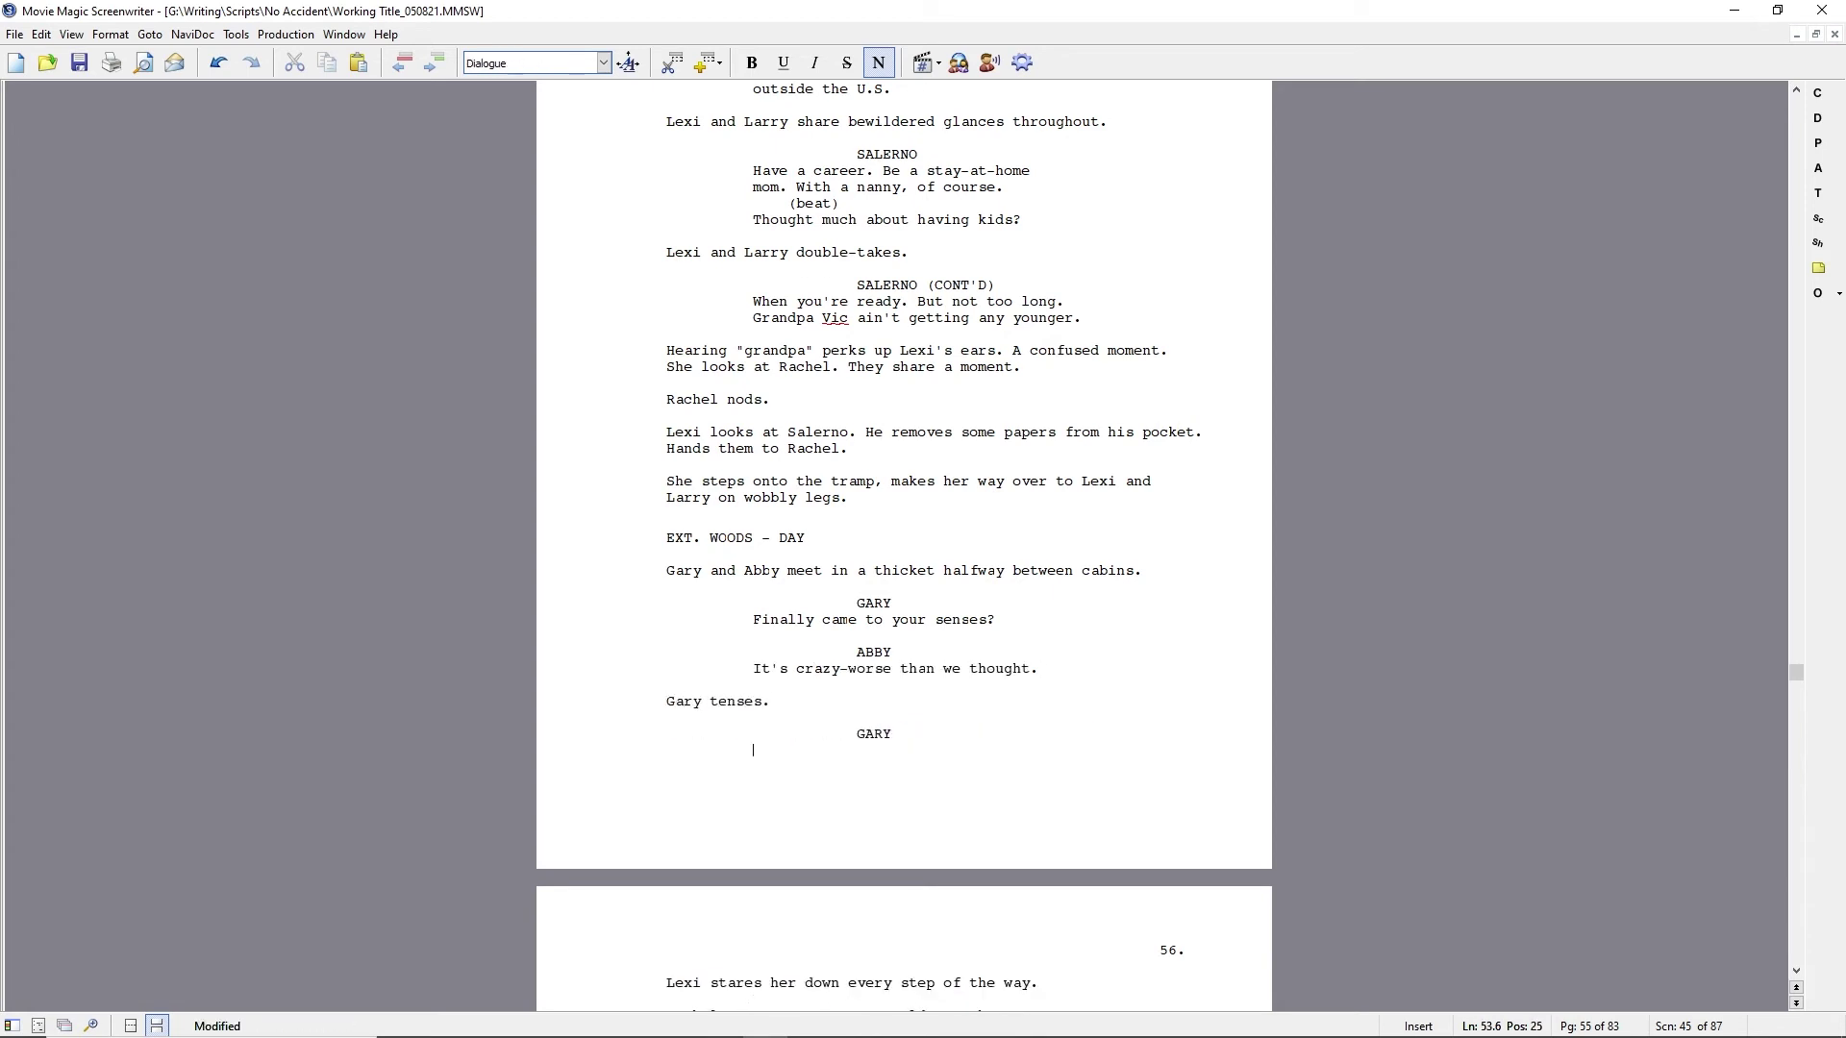
{"action": "type", "text": "Are they..."}
{"action": "key", "text": "BackSpace"}
{"action": "key", "text": "BackSpace"}
{"action": "key", "text": "BackSpace"}
{"action": "key", "text": "BackSpace"}
{"action": "key", "text": "BackSpace"}
{"action": "key", "text": "BackSpace"}
{"action": "key", "text": "BackSpace"}
{"action": "key", "text": "BackSpace"}
{"action": "key", "text": "BackSpace"}
{"action": "key", "text": "BackSpace"}
{"action": "key", "text": "BackSpace"}
{"action": "type", "text": "They're in"}
{"action": "key", "text": "BackSpace"}
{"action": "key", "text": "BackSpace"}
{"action": "key", "text": "BackSpace"}
{"action": "key", "text": "BackSpace"}
{"action": "key", "text": "BackSpace"}
{"action": "key", "text": "BackSpace"}
{"action": "key", "text": "BackSpace"}
{"action": "key", "text": "BackSpace"}
{"action": "key", "text": "BackSpace"}
{"action": "key", "text": "BackSpace"}
Insert "U.S. Marshaling 101:" before "Bad things happen" in Paul's speech at the start of page 51.
{"action": "scroll", "coordinate": [745, 392], "scroll_direction": "up", "scroll_amount": 20}
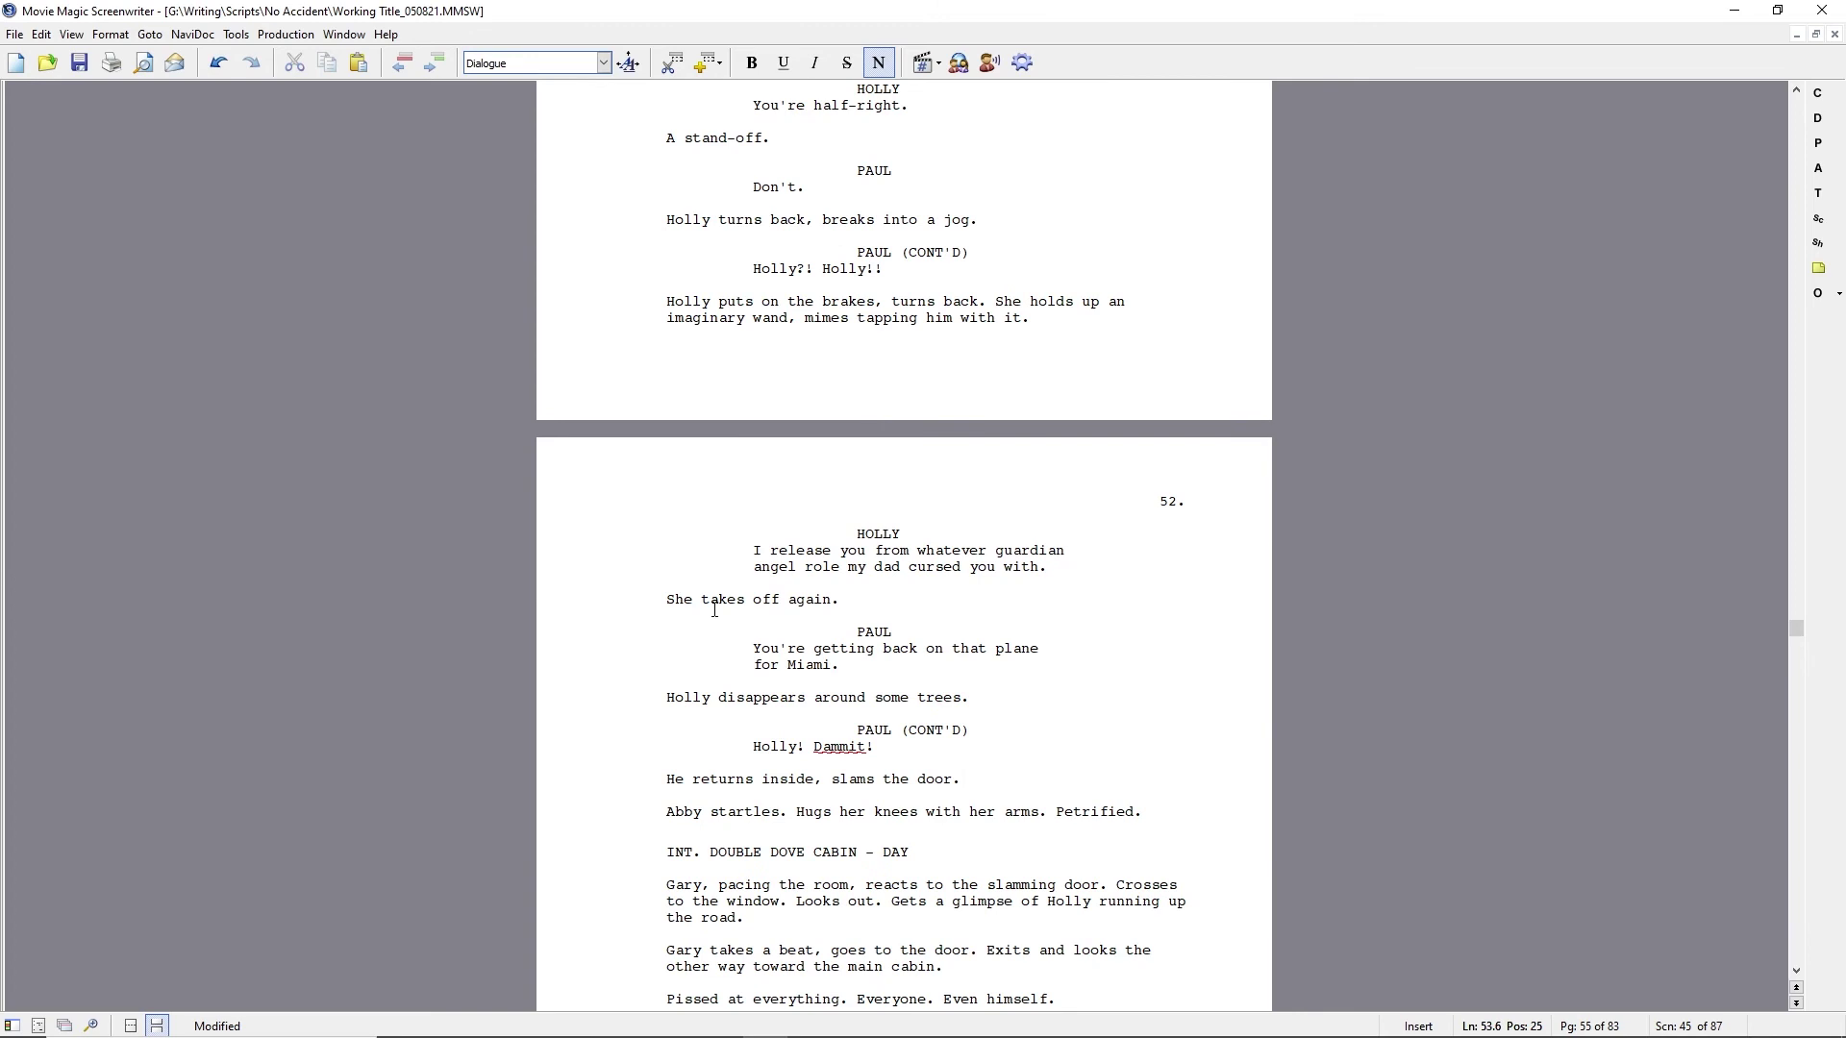
{"action": "scroll", "coordinate": [715, 610], "scroll_direction": "up", "scroll_amount": 10}
{"action": "scroll", "coordinate": [714, 610], "scroll_direction": "up", "scroll_amount": 2}
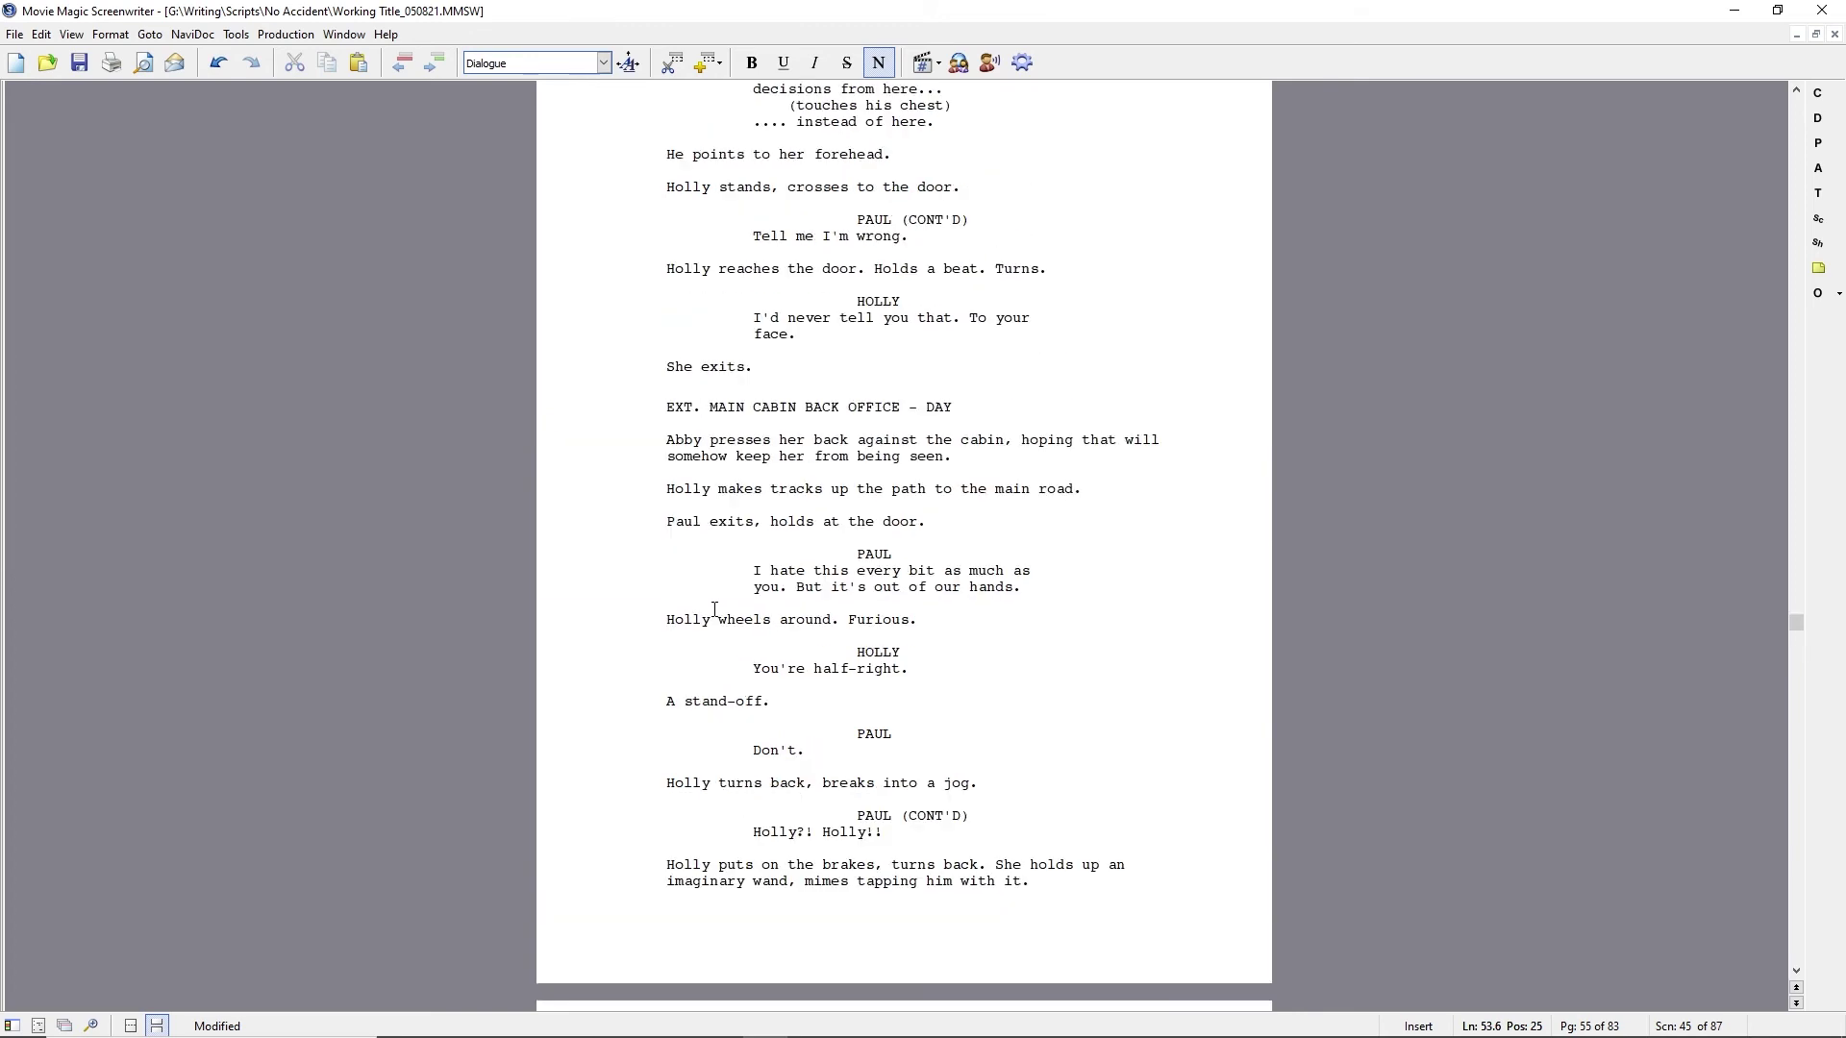
{"action": "scroll", "coordinate": [736, 607], "scroll_direction": "up", "scroll_amount": 13}
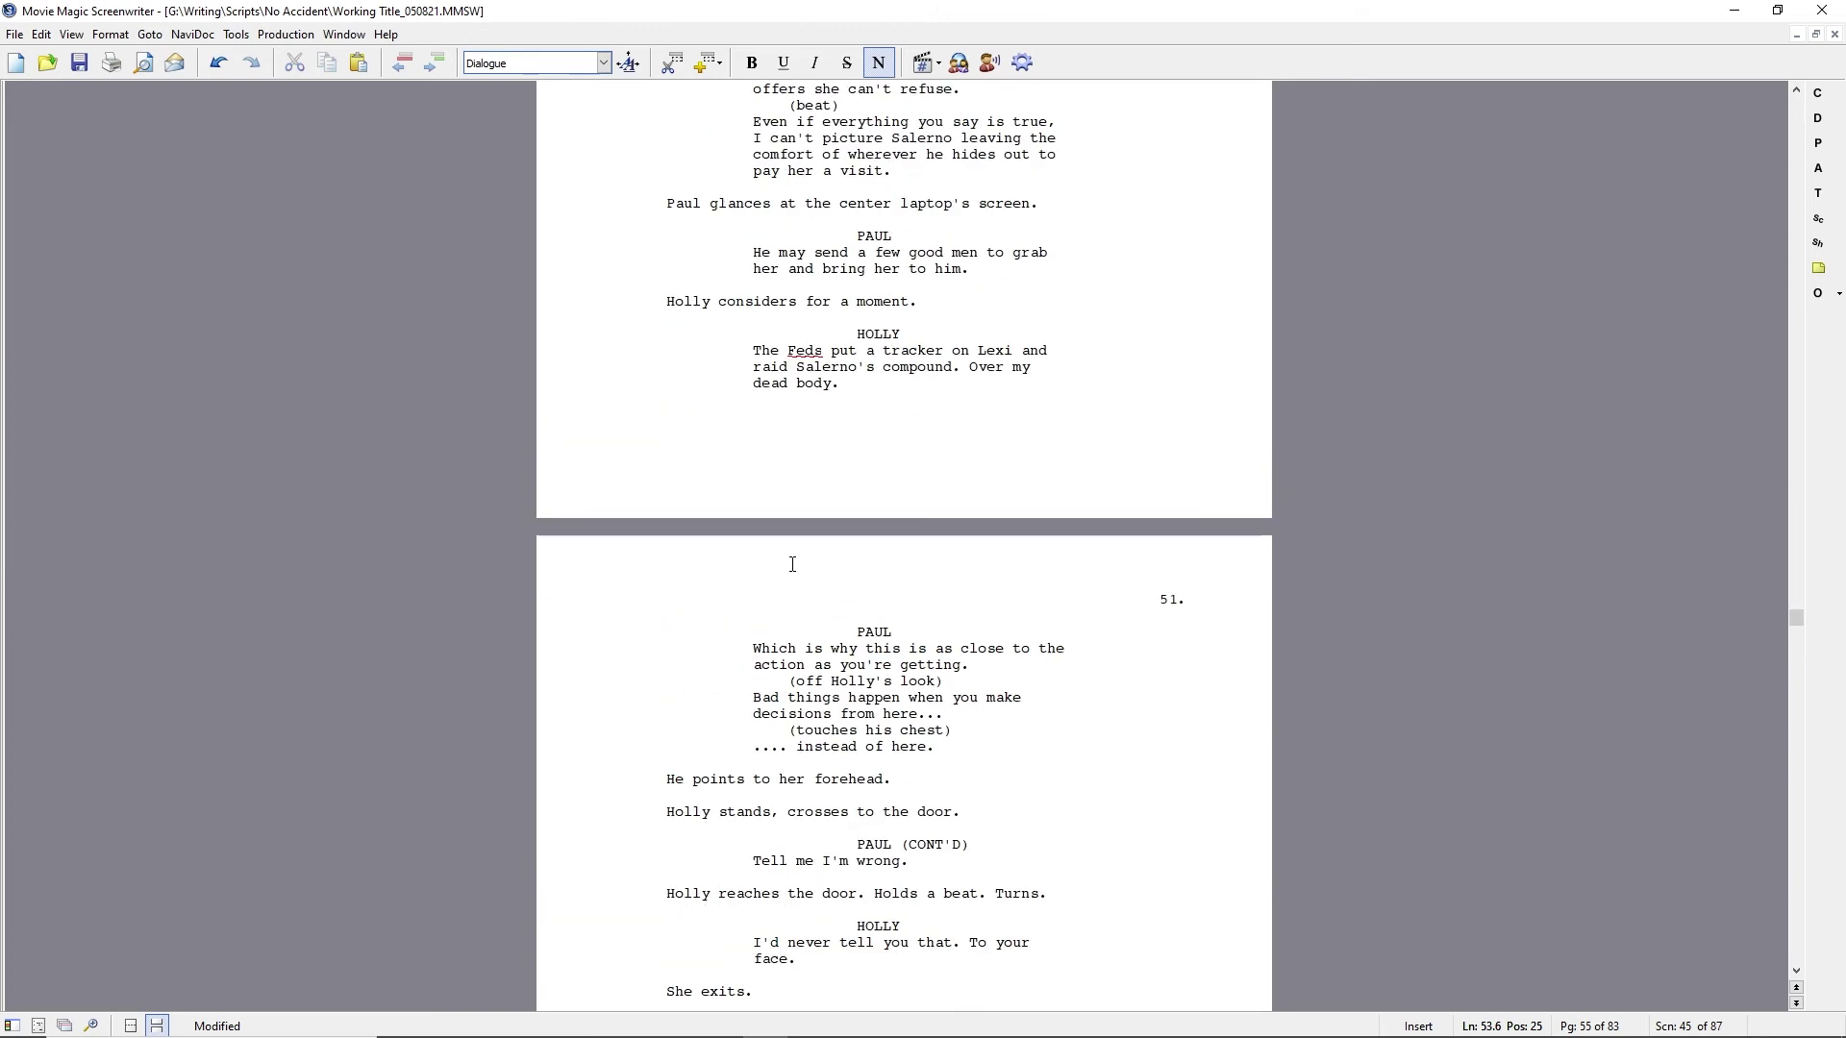
{"action": "scroll", "coordinate": [792, 564], "scroll_direction": "down", "scroll_amount": 2}
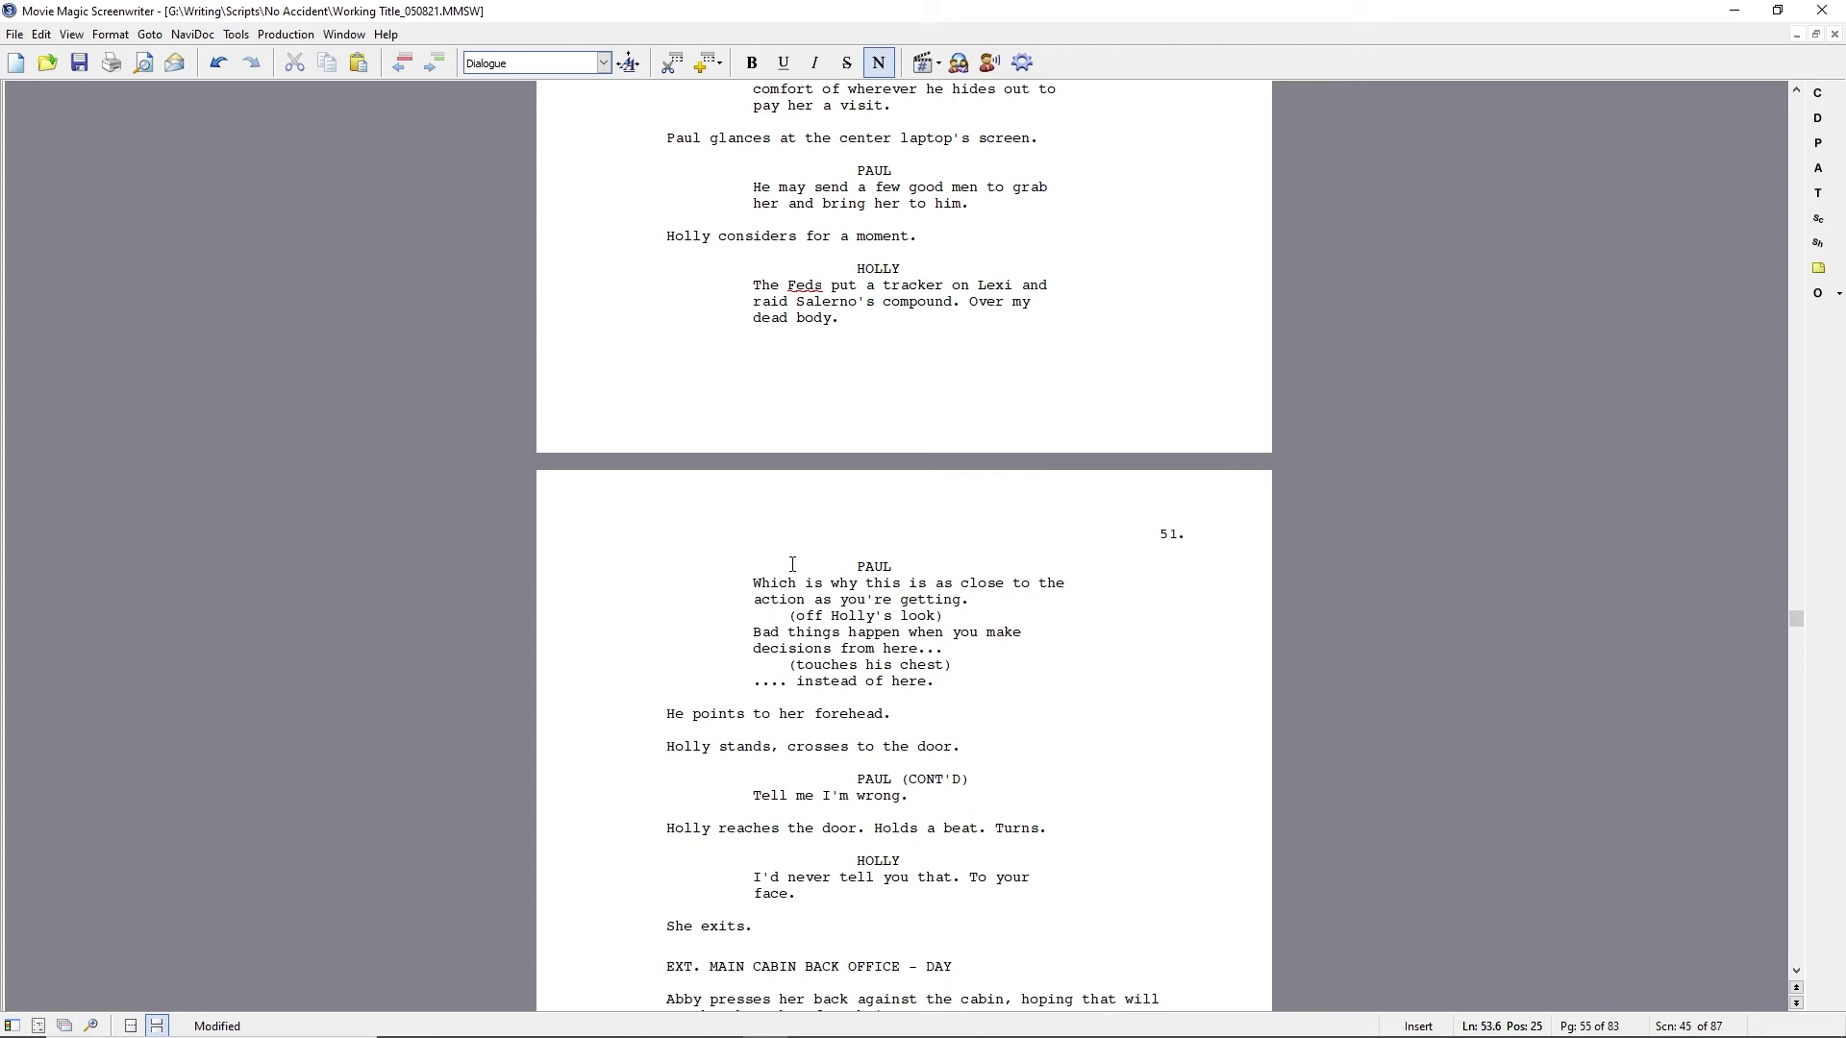
{"action": "left_click", "coordinate": [754, 631]}
{"action": "type", "text": "U.S. Marshaling 101:"}
After "He points to her forehead." add "Holly swats his finger away." and Holly's dialogue "How do you think I've stayed sane this whole time?".
{"action": "left_click", "coordinate": [942, 719]}
{"action": "key", "text": "Return"}
{"action": "type", "text": "HOLLY"}
{"action": "key", "text": "Return"}
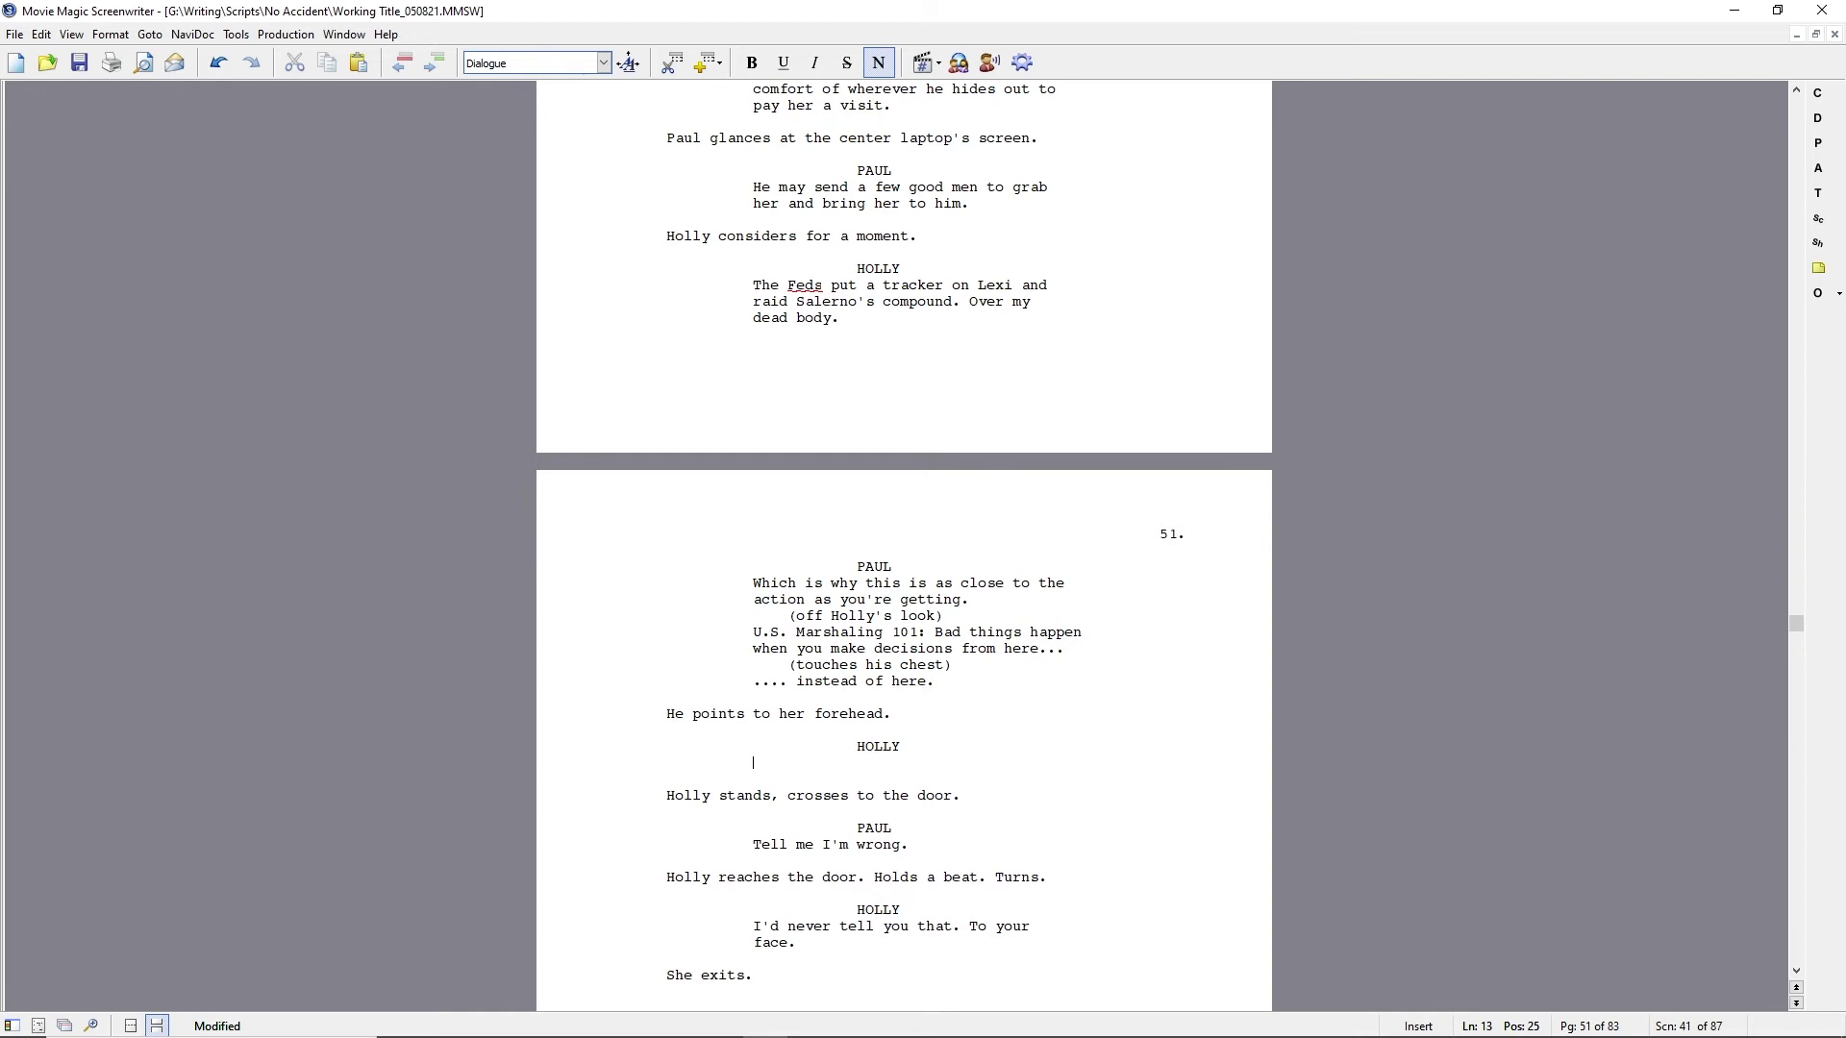
{"action": "left_click", "coordinate": [1127, 713]}
{"action": "type", "text": "Holly swats his finger away."}
{"action": "key", "text": "Down"}
{"action": "key", "text": "Down"}
{"action": "type", "text": "How do you think I've stayed sane this whole time?"}
{"action": "key", "text": "Down"}
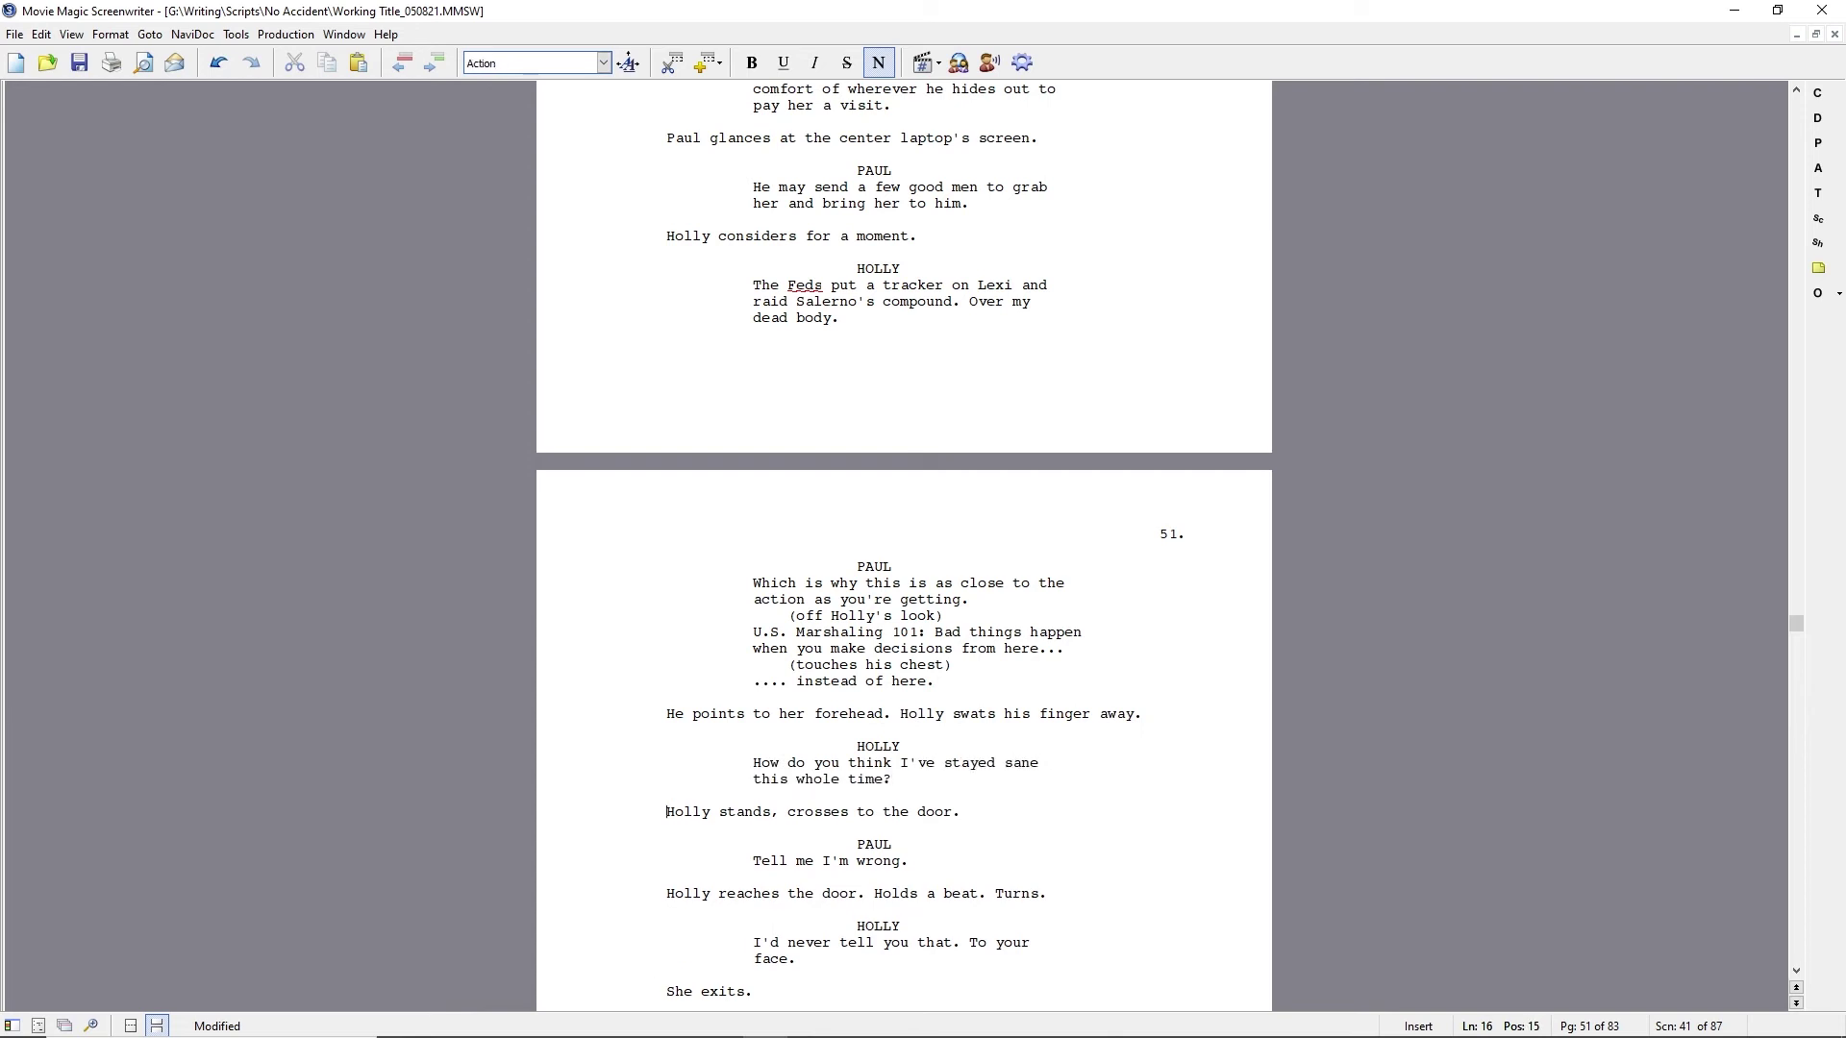
Change "I've stayed" to "I stayed" in Holly's new line and save the script.
{"action": "key", "text": "Up"}
{"action": "key", "text": "Up"}
{"action": "key", "text": "ctrl+Right"}
{"action": "key", "text": "ctrl+Right"}
{"action": "key", "text": "ctrl+Right"}
{"action": "key", "text": "ctrl+Right"}
{"action": "key", "text": "ctrl+Right"}
{"action": "key", "text": "ctrl+shift+Right"}
{"action": "key", "text": "Delete"}
{"action": "key", "text": "ctrl+s"}
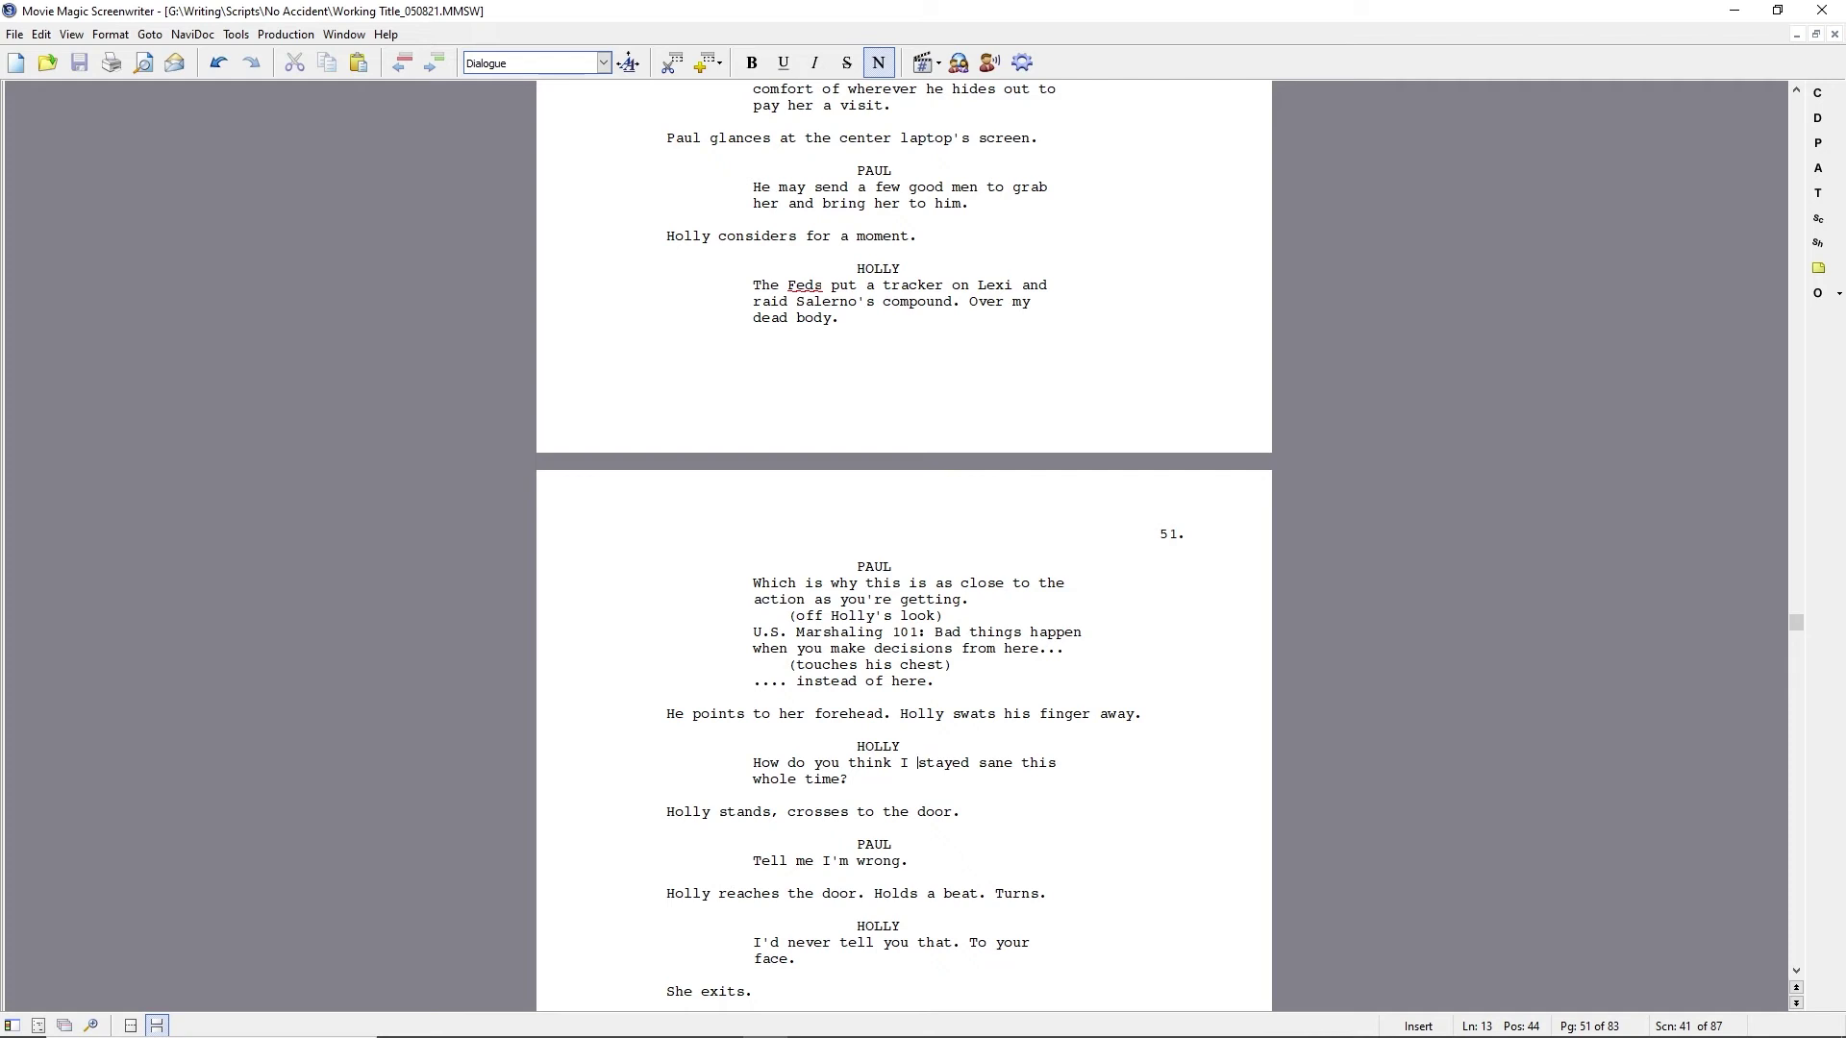
Begin Paul's first speech on page 49 with "Don't know the "where," but according", using a lowercase "according".
{"action": "key", "text": "Down"}
{"action": "key", "text": "Down"}
{"action": "scroll", "coordinate": [958, 589], "scroll_direction": "up", "scroll_amount": 10}
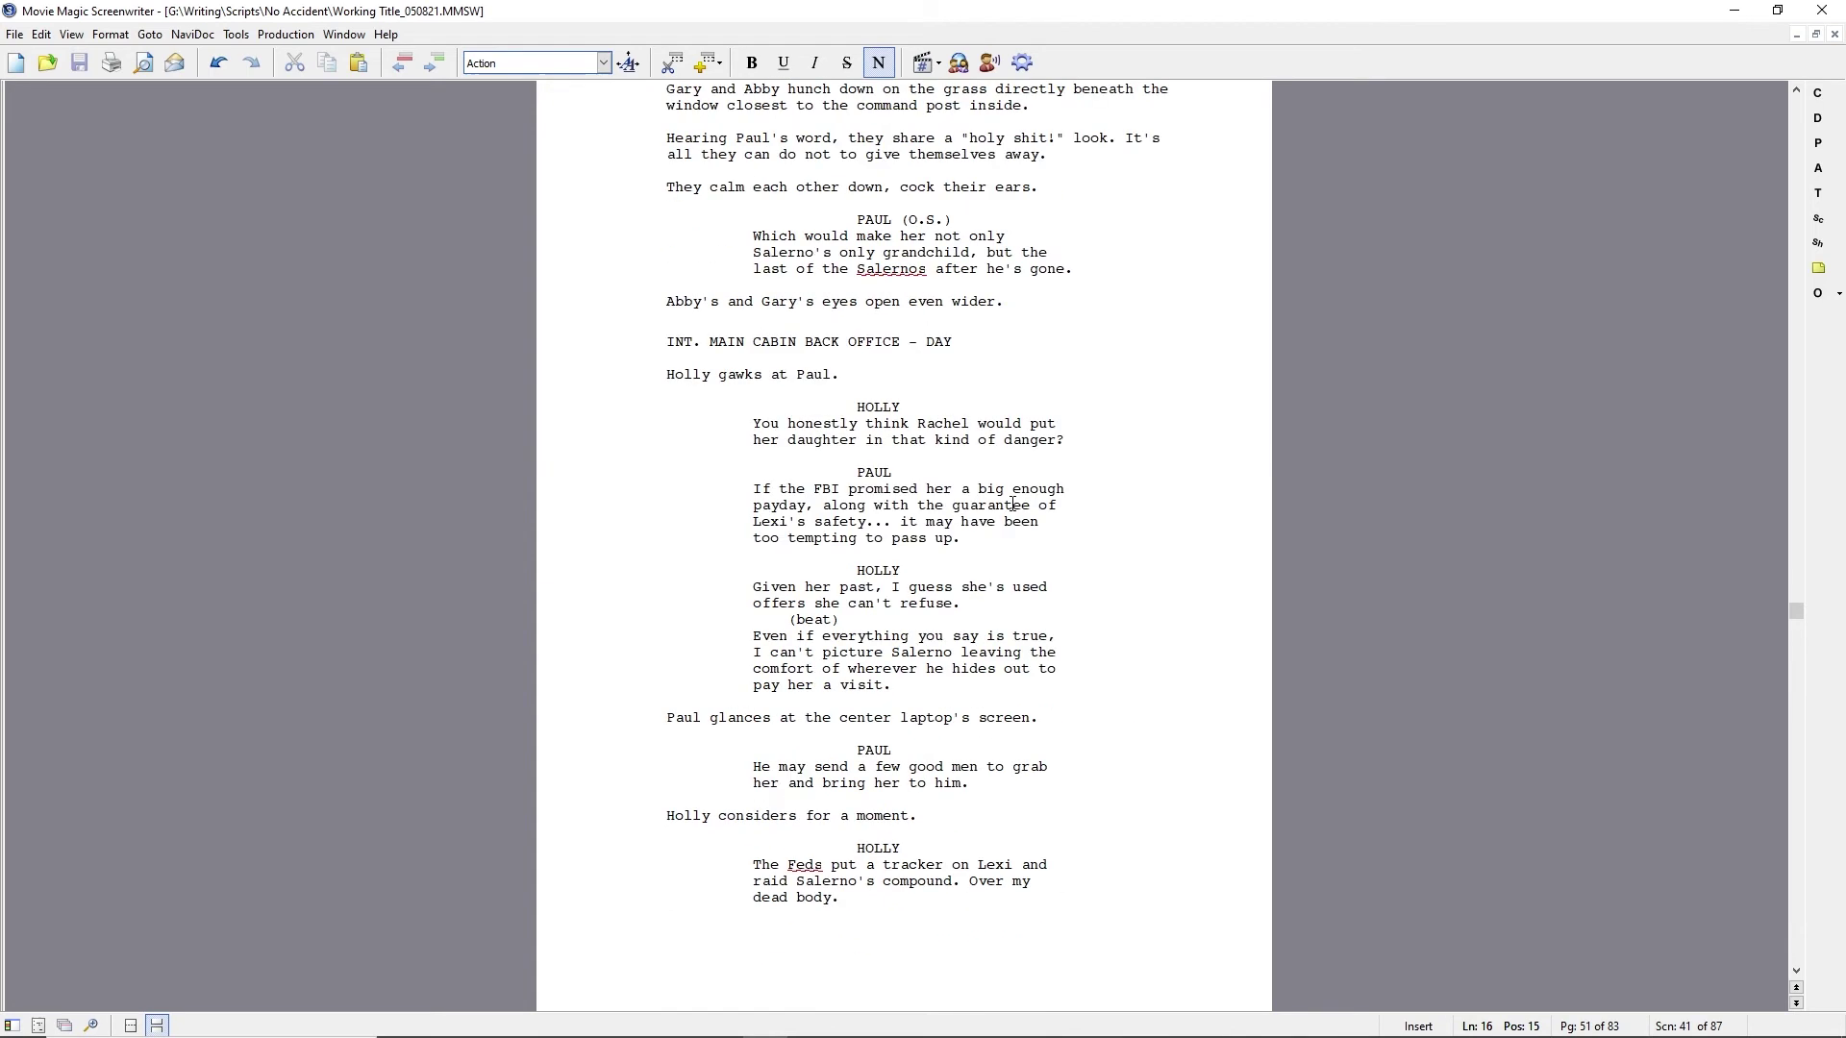
{"action": "left_click", "coordinate": [1067, 255]}
{"action": "scroll", "coordinate": [982, 310], "scroll_direction": "up", "scroll_amount": 20}
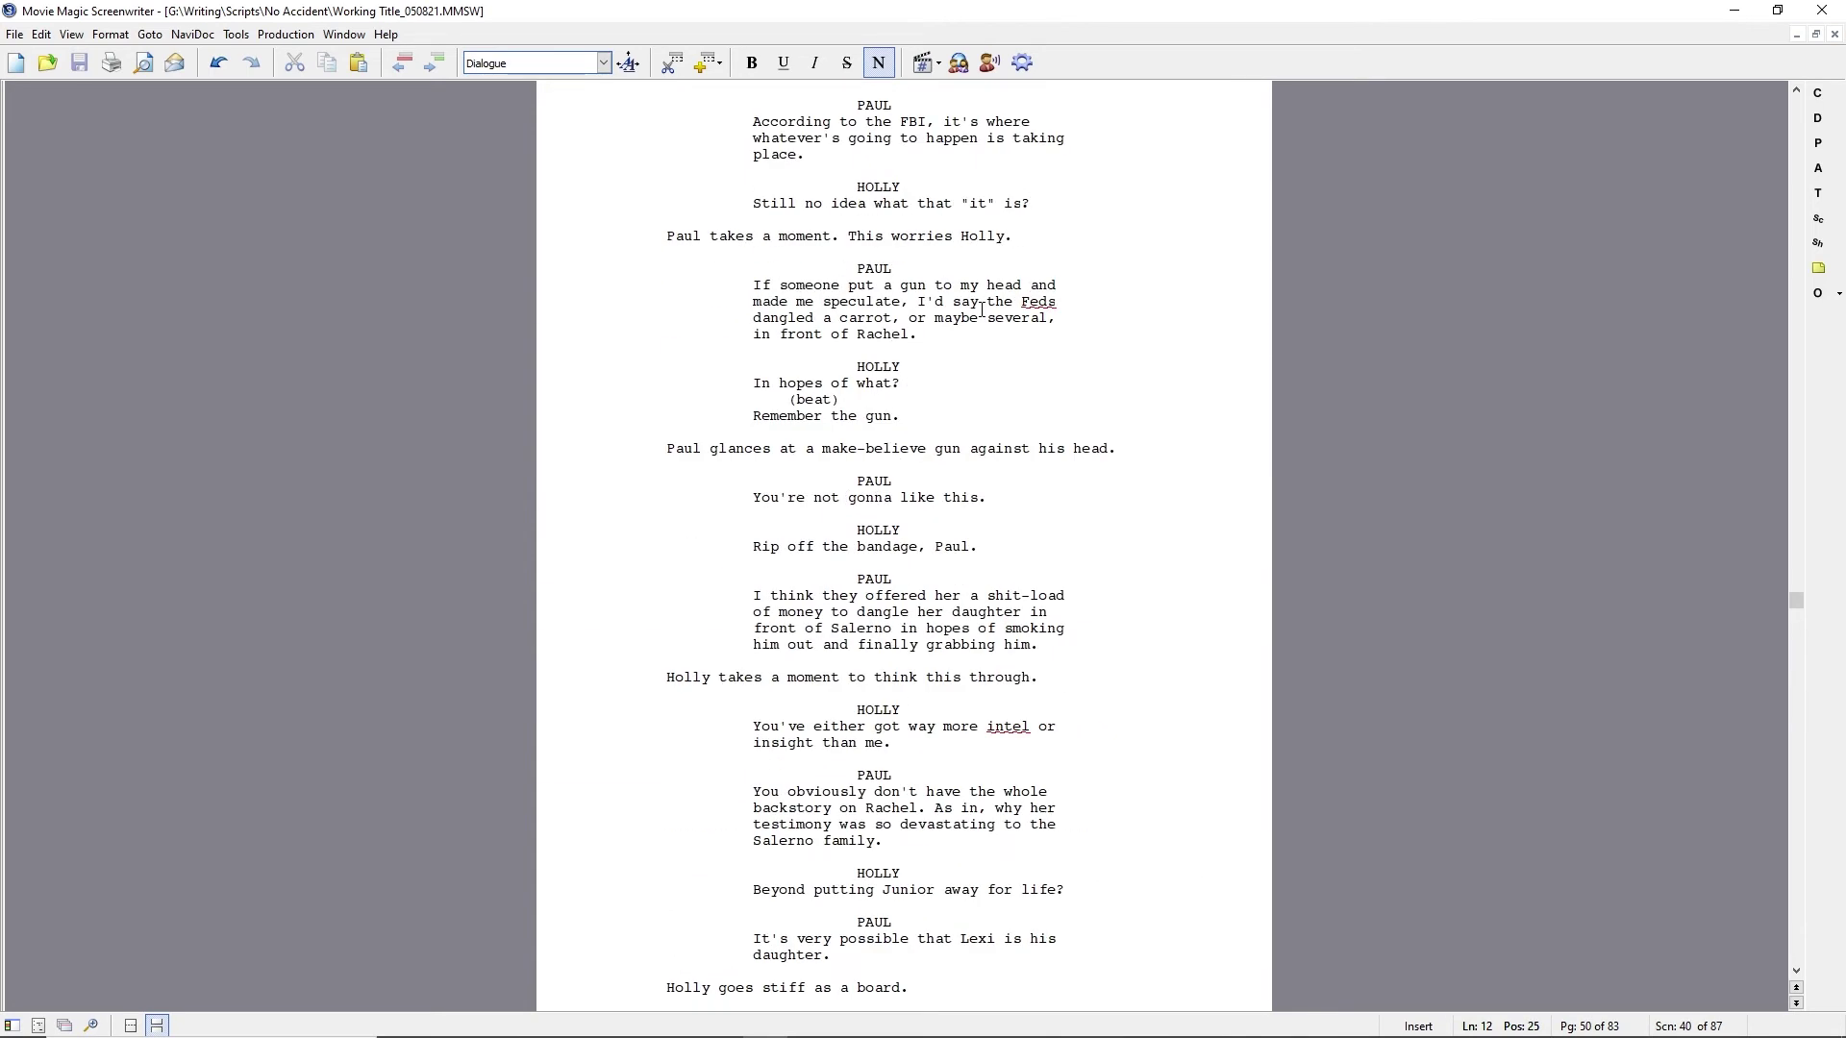
{"action": "scroll", "coordinate": [981, 310], "scroll_direction": "up", "scroll_amount": 5}
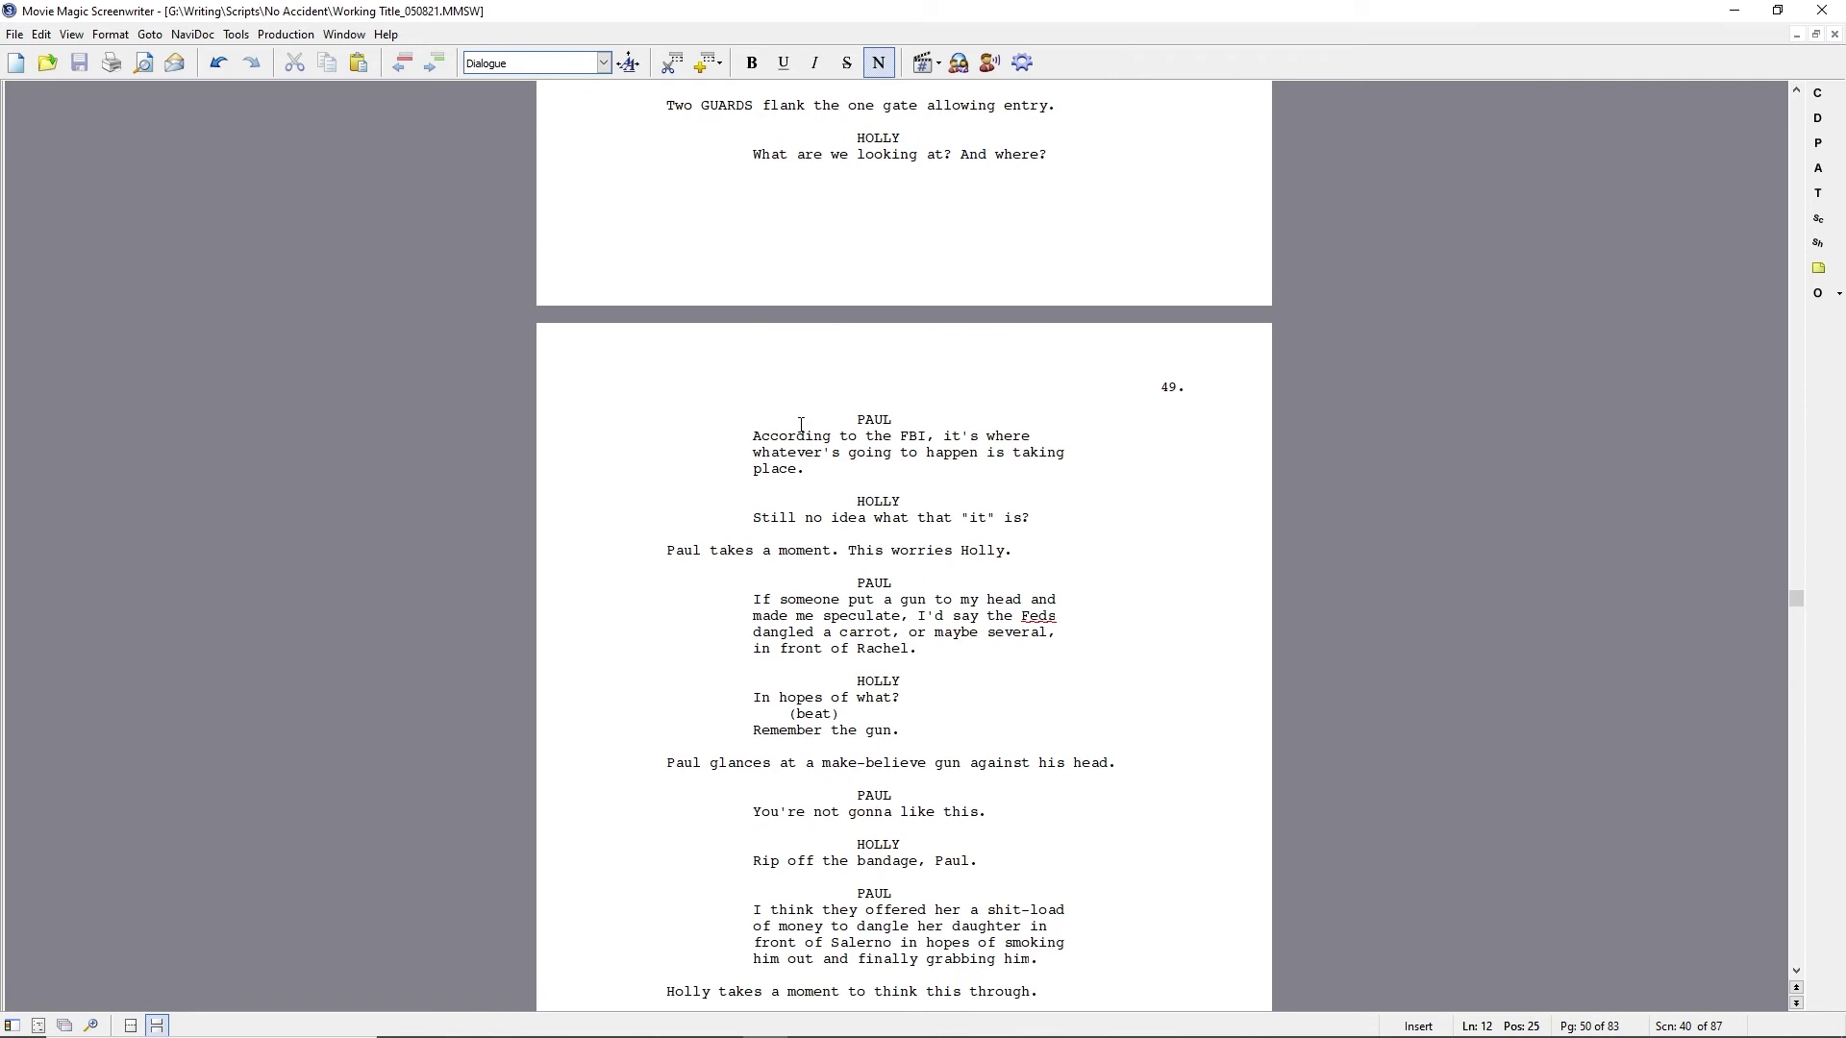
{"action": "left_click", "coordinate": [753, 437]}
{"action": "type", "text": "Don't know the \"where,\" but According"}
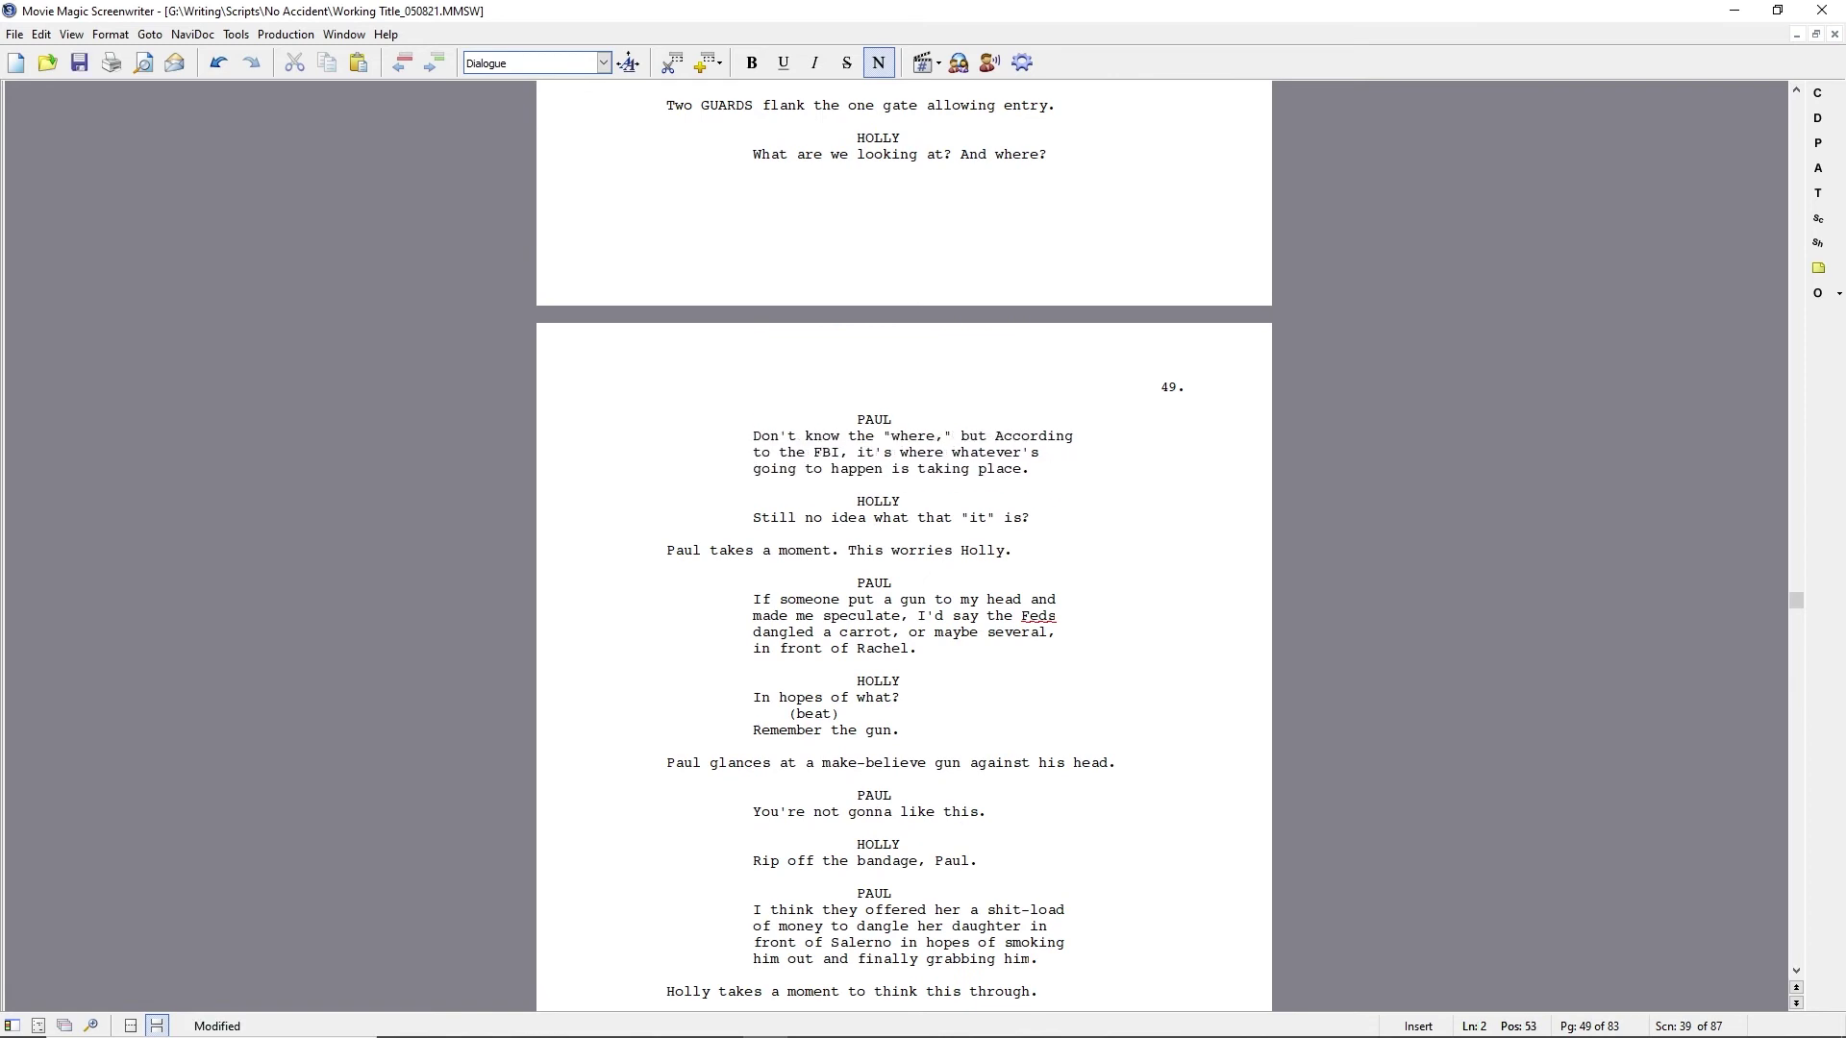
{"action": "key", "text": "Delete"}
{"action": "type", "text": "a"}
Save the script and delete "it's where" after "to the FBI," in Paul's first speech on page 49.
{"action": "key", "text": "ctrl+Right"}
{"action": "key", "text": "ctrl+Right"}
{"action": "key", "text": "ctrl+Right"}
{"action": "key", "text": "ctrl+Right"}
{"action": "key", "text": "ctrl+Right"}
{"action": "key", "text": "ctrl+Right"}
{"action": "key", "text": "ctrl+s"}
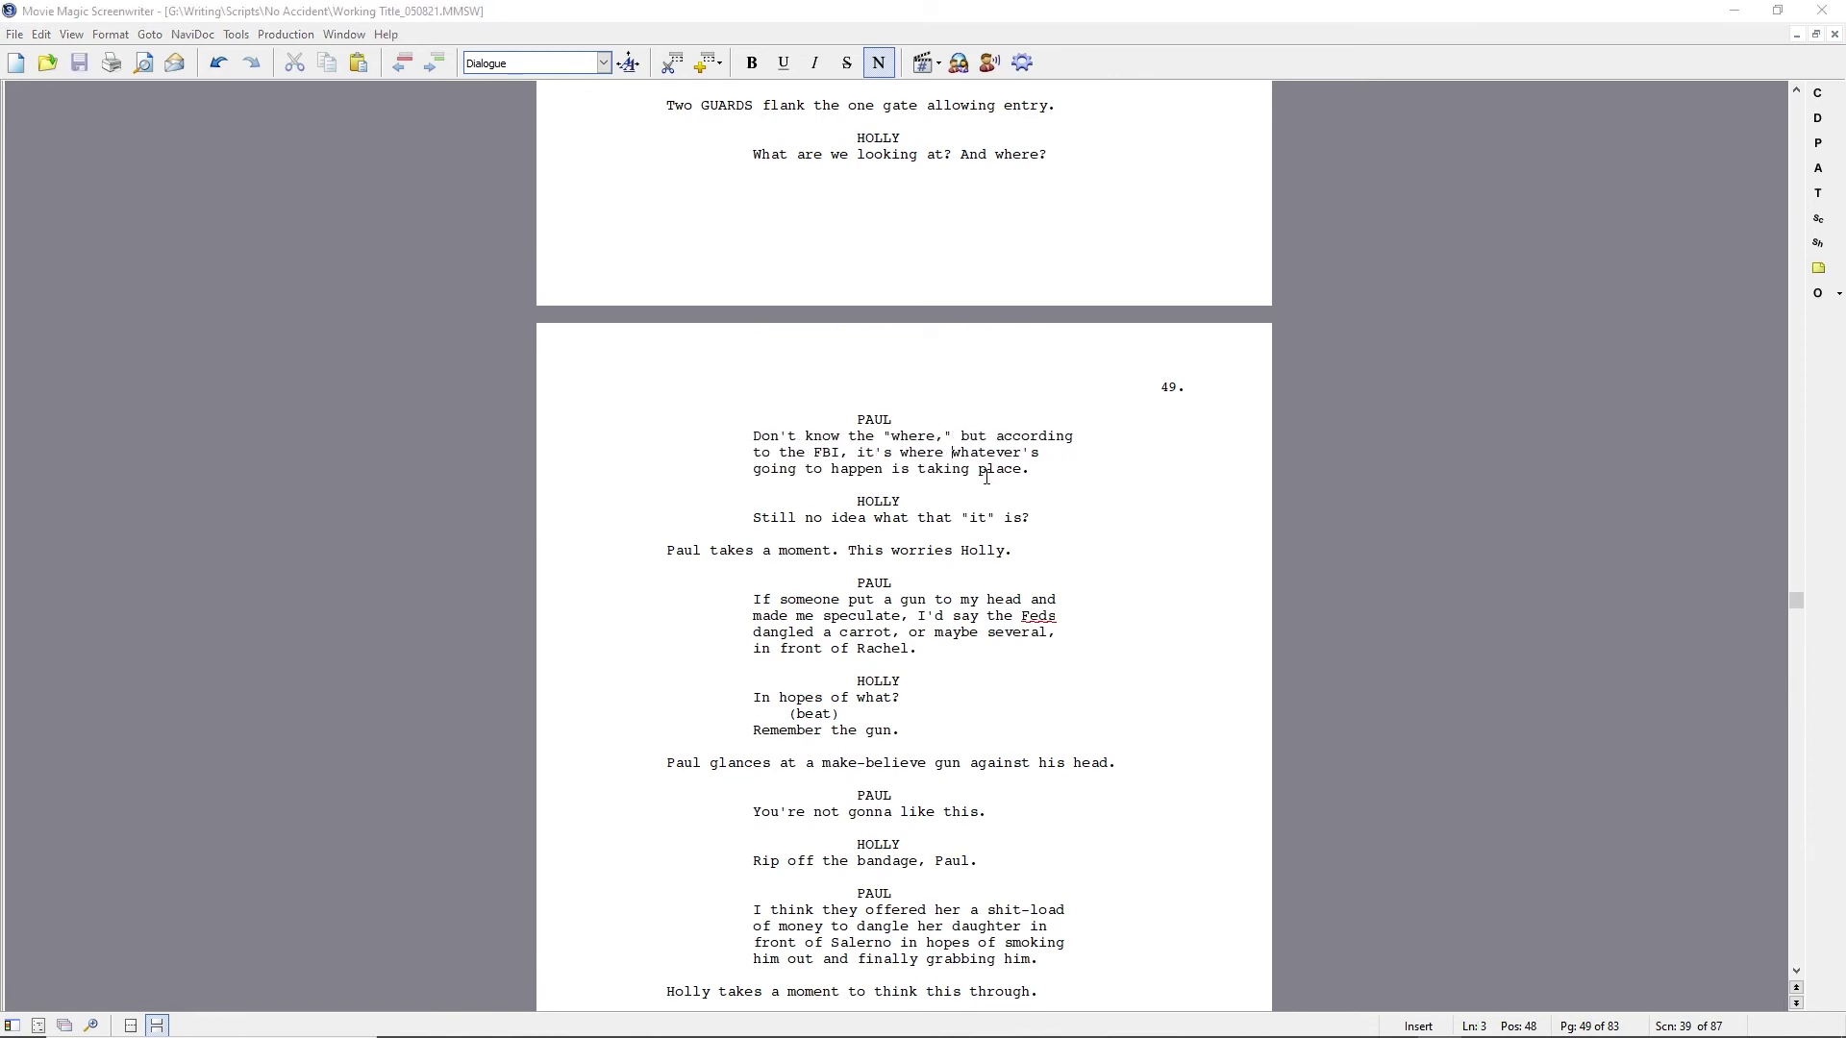
{"action": "key", "text": "ctrl+Left"}
{"action": "key", "text": "ctrl+Left"}
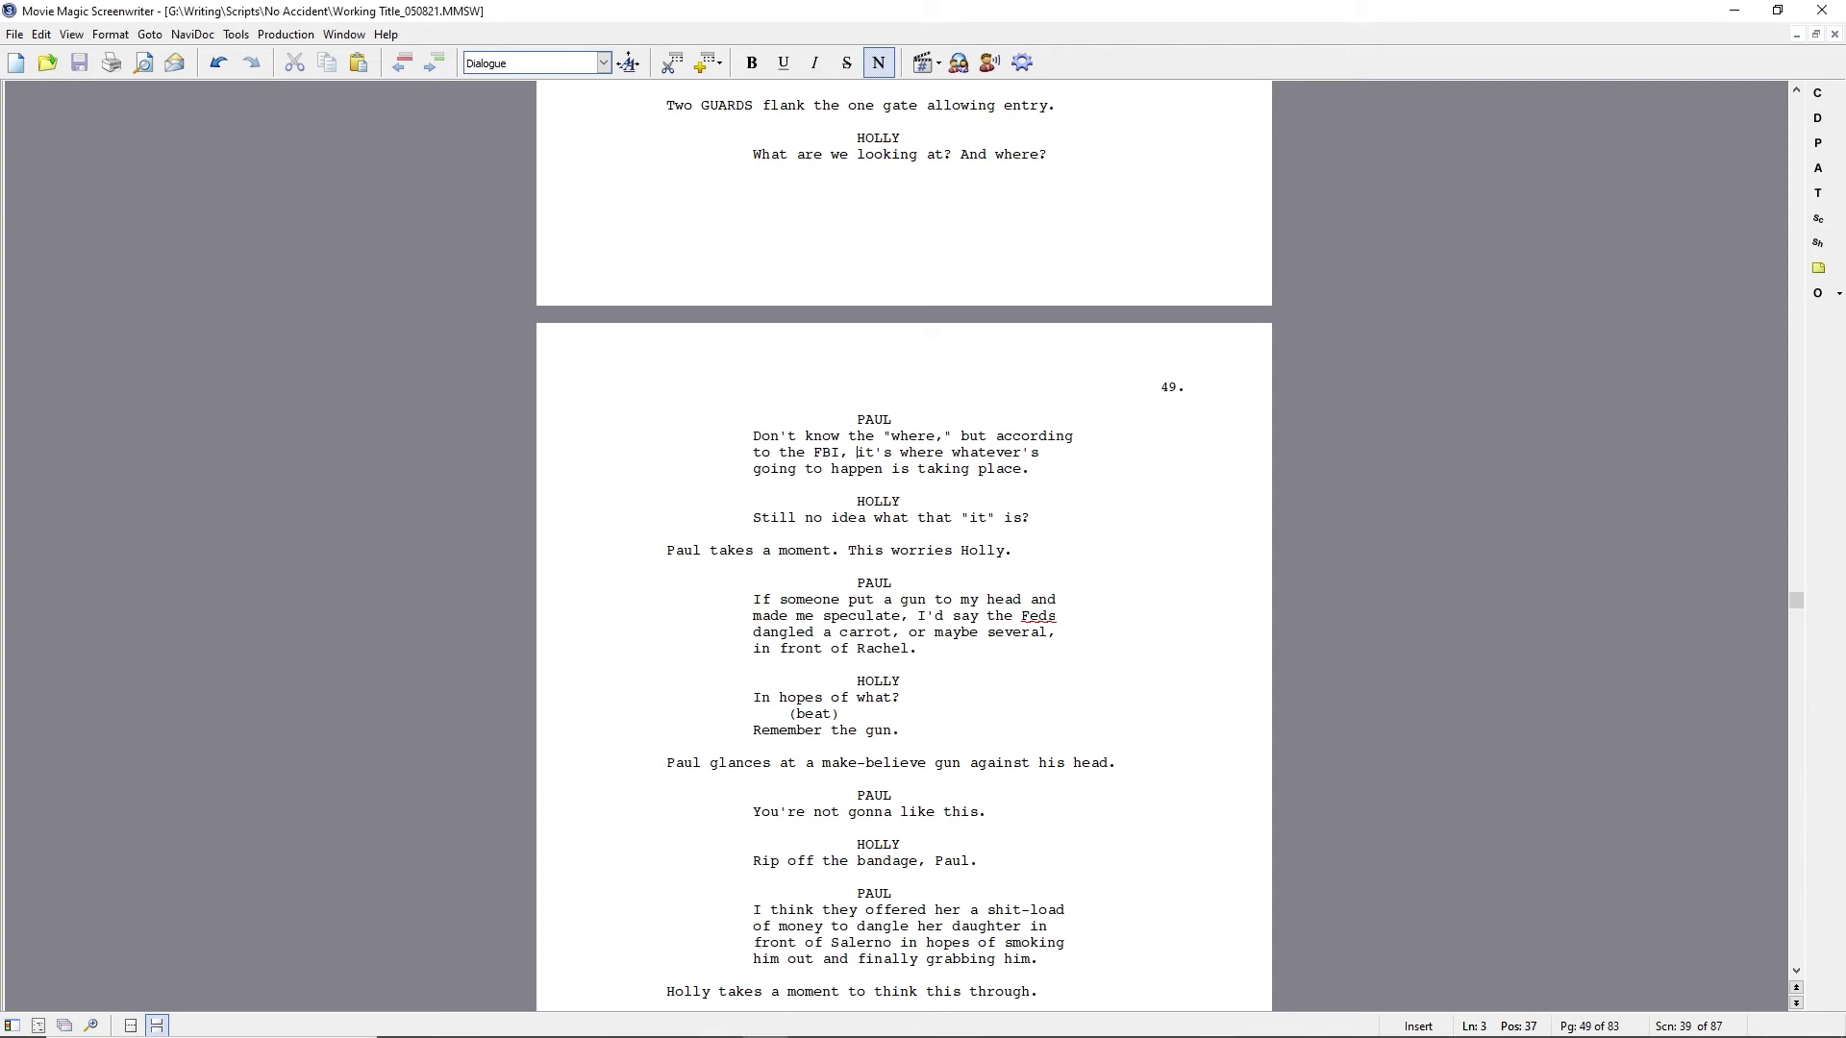
{"action": "key", "text": "ctrl+shift+Right"}
{"action": "key", "text": "ctrl+shift+Right"}
{"action": "key", "text": "Delete"}
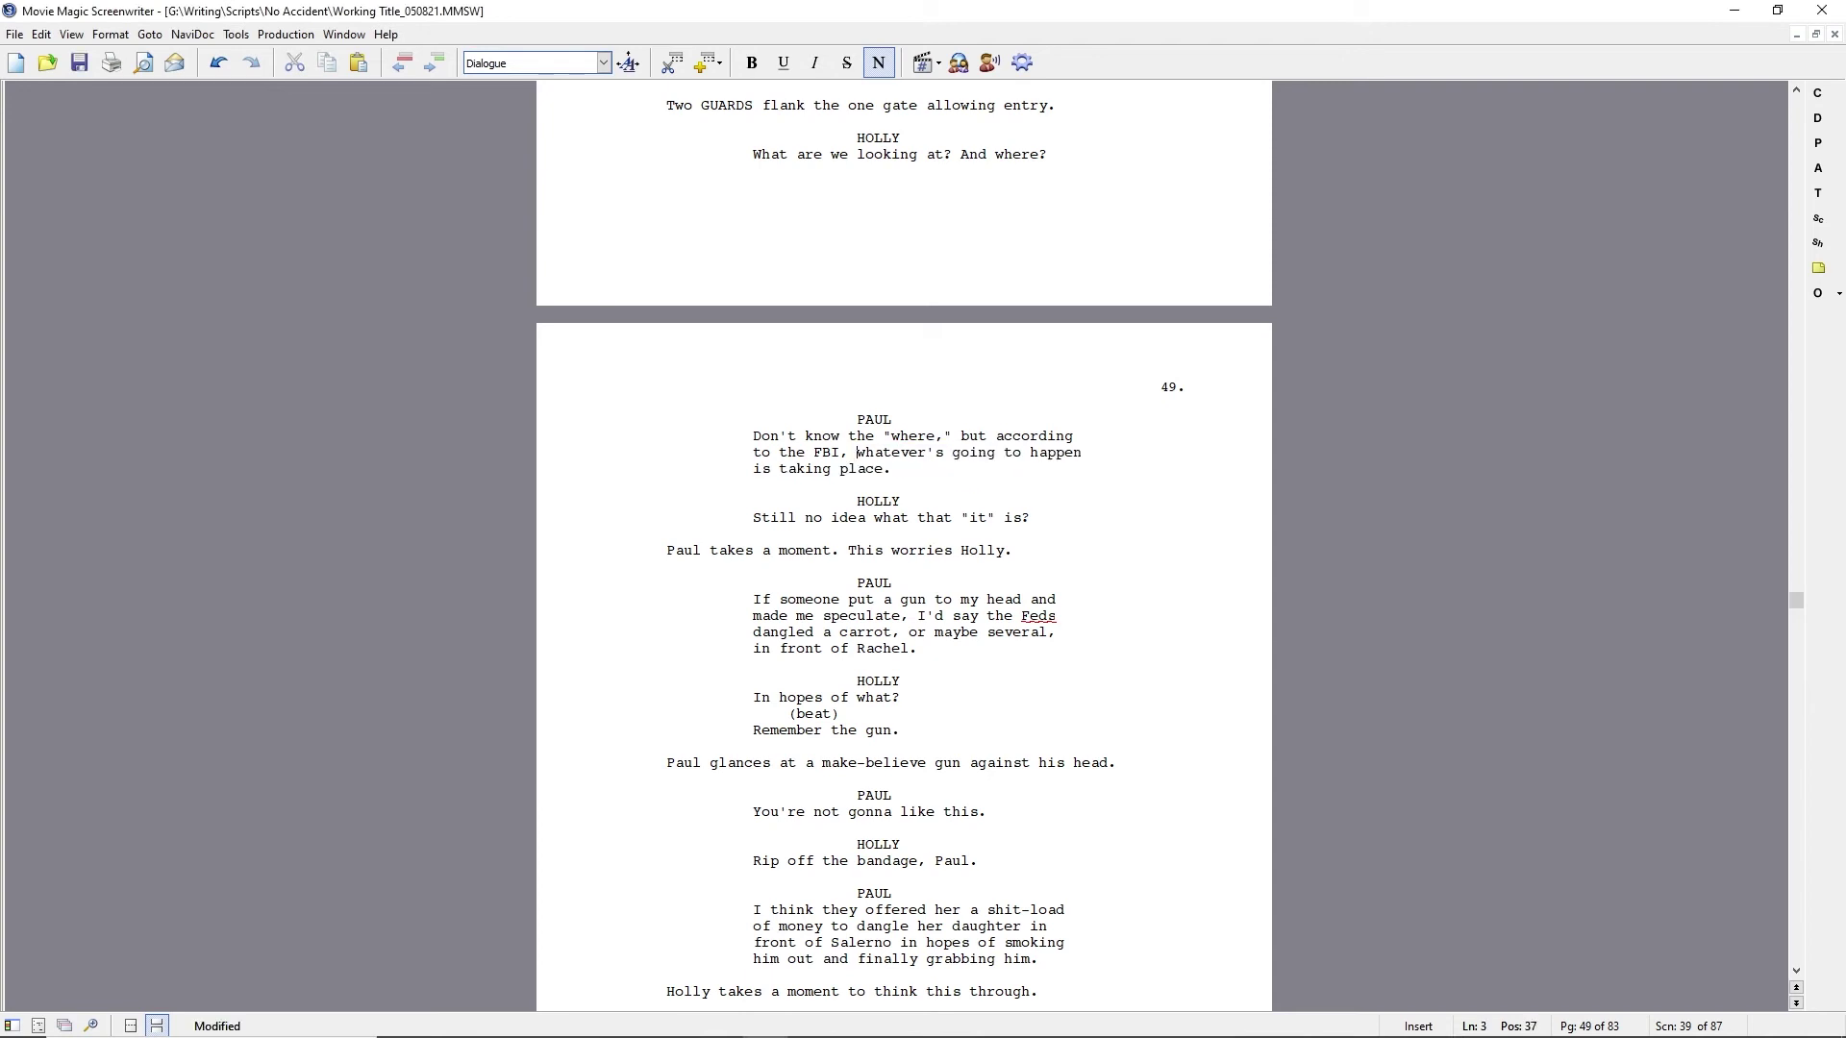
Change the ending of Lexi's skylights line on page 48 to "to bust through the roof.".
{"action": "scroll", "coordinate": [1017, 486], "scroll_direction": "up", "scroll_amount": 4}
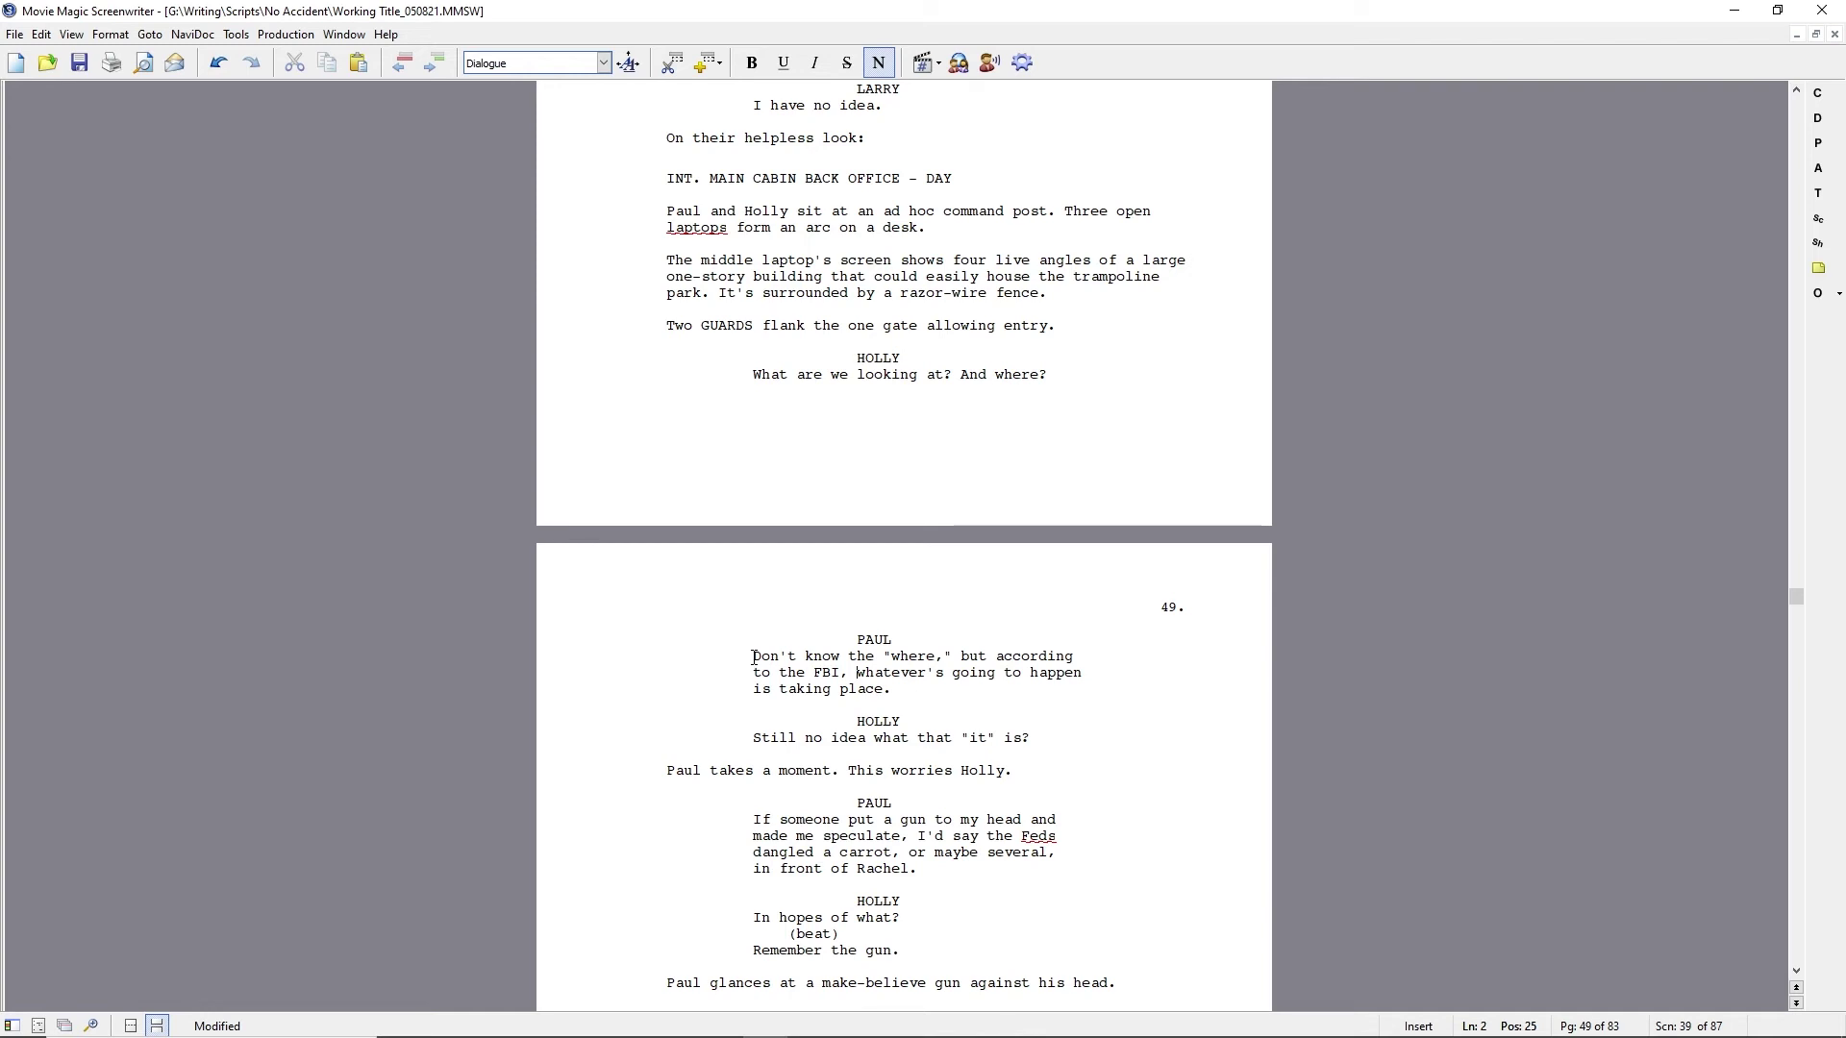
{"action": "key", "text": "Page_Up"}
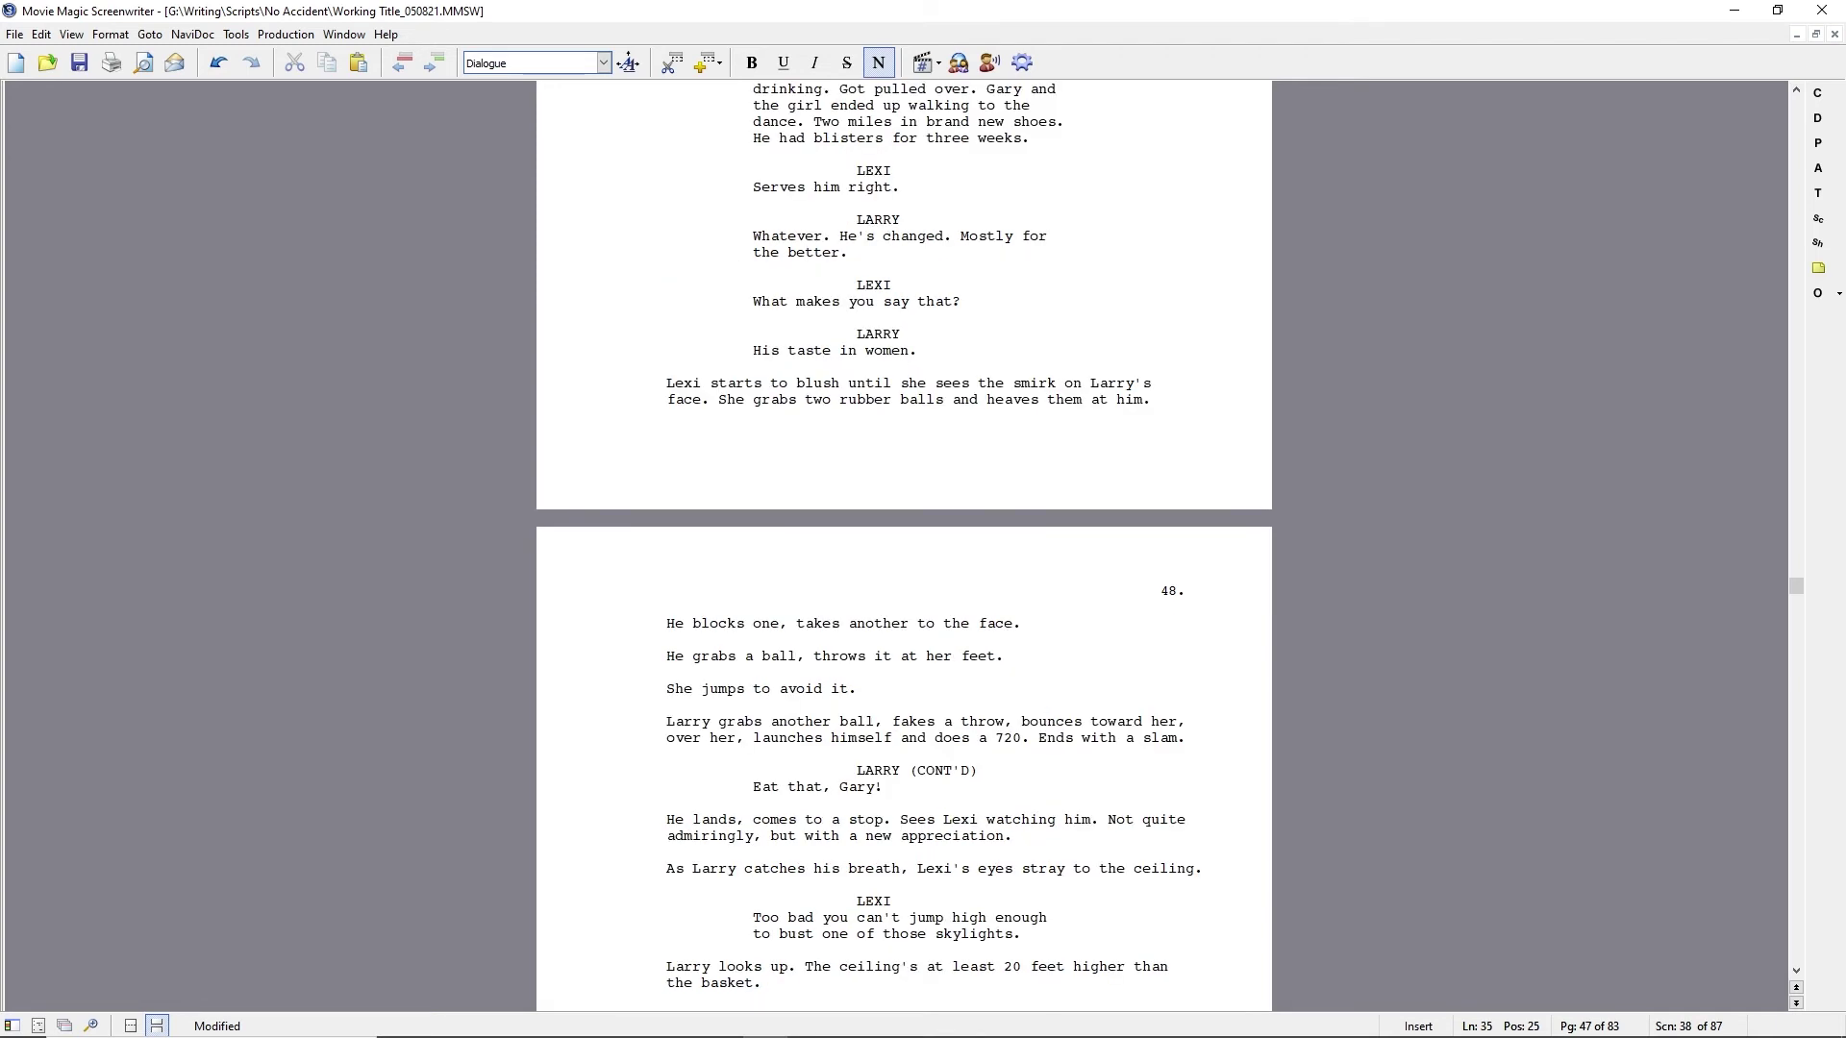
{"action": "key", "text": "Page_Down"}
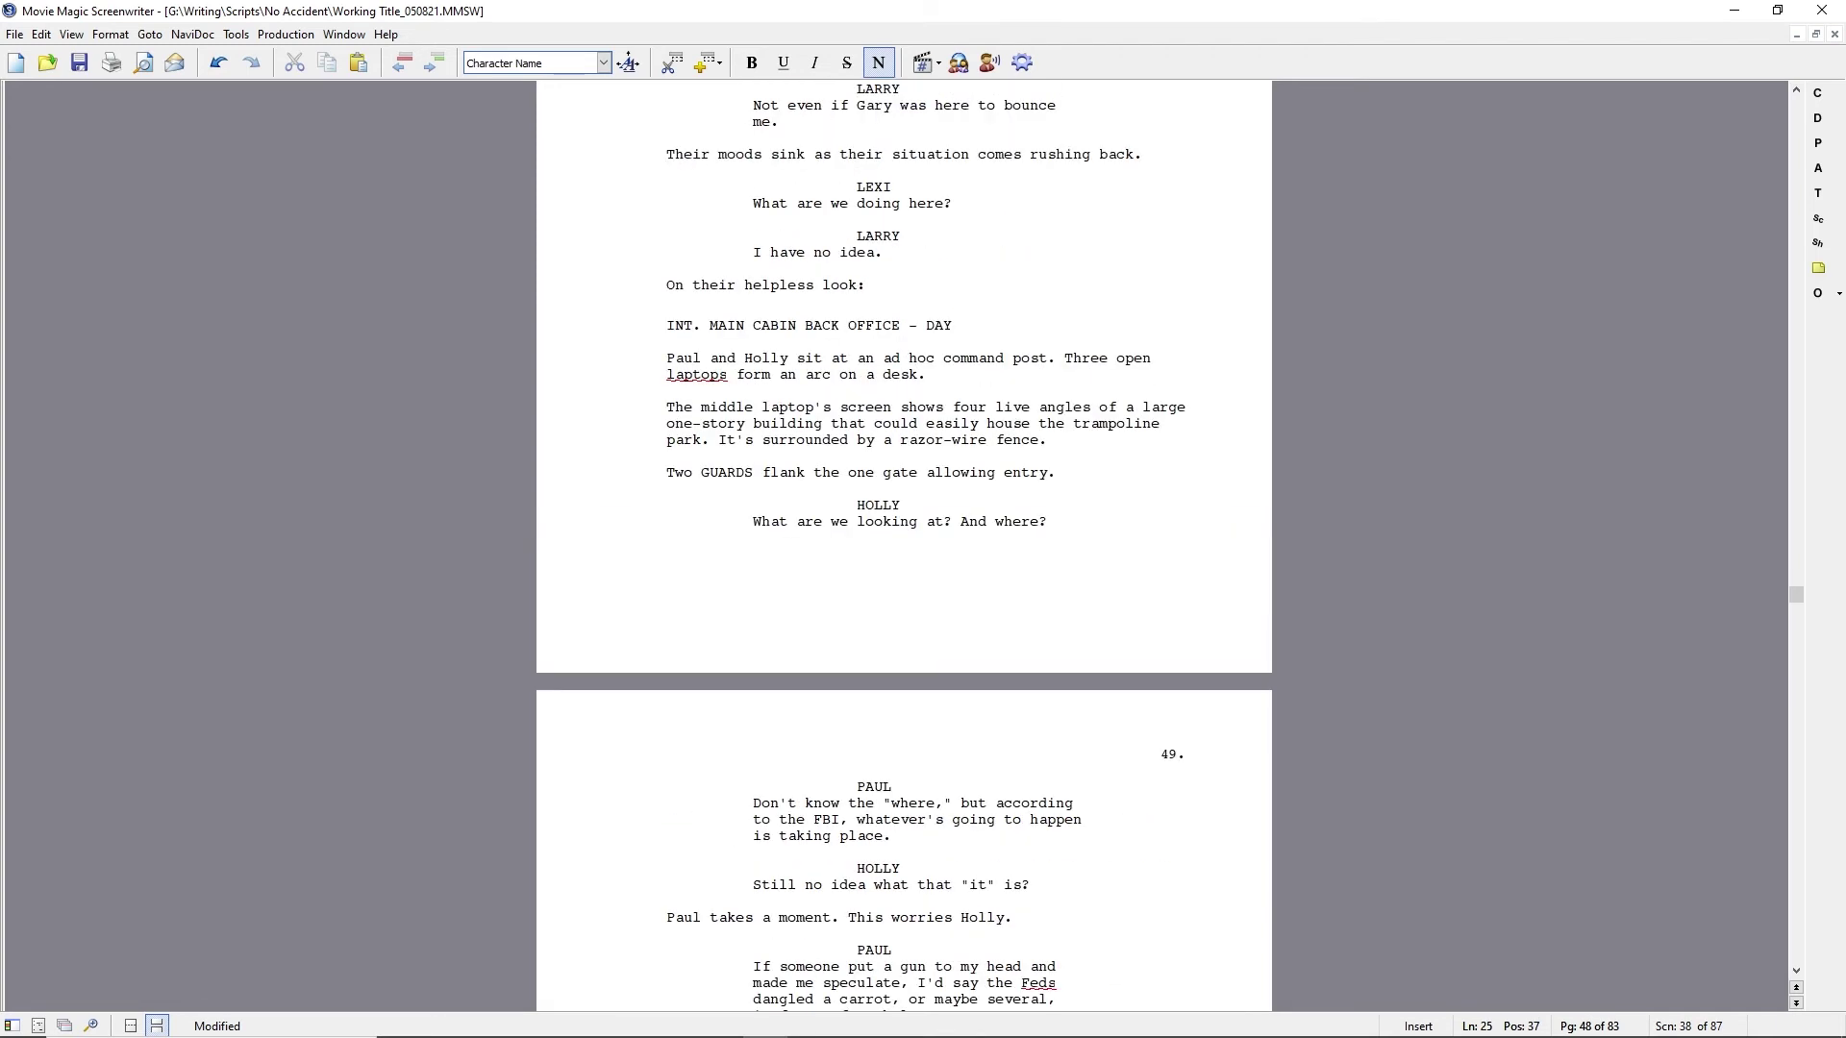
{"action": "scroll", "coordinate": [823, 471], "scroll_direction": "up", "scroll_amount": 3}
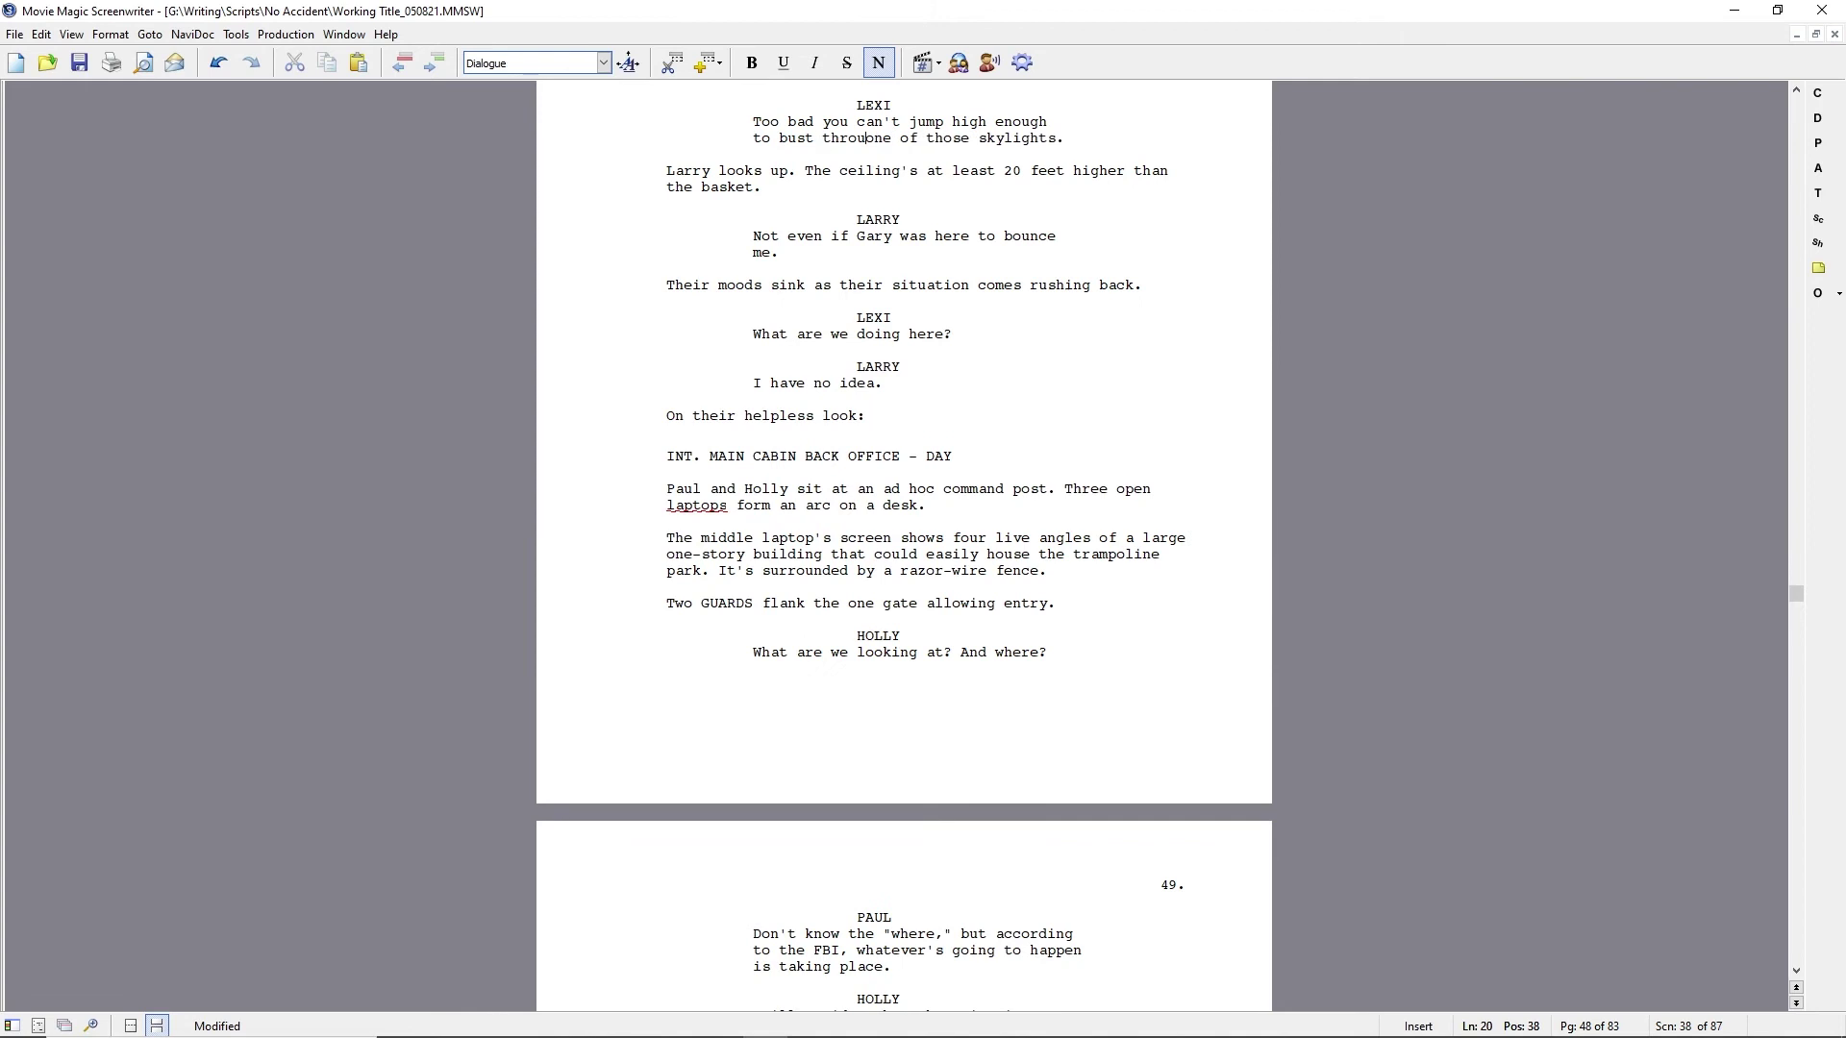
{"action": "left_click", "coordinate": [824, 140]}
{"action": "type", "text": "through the roof."}
{"action": "key", "text": "shift+Down"}
{"action": "key", "text": "Insert"}
{"action": "key", "text": "Delete"}
Reword Larry's reply about Gary to "Not even if Gary could bounce me.".
{"action": "left_click", "coordinate": [898, 236]}
{"action": "key", "text": "ctrl+shift+Right"}
{"action": "key", "text": "ctrl+shift+Right"}
{"action": "key", "text": "ctrl+shift+Right"}
{"action": "type", "text": "could bounce me."}
{"action": "key", "text": "Insert"}
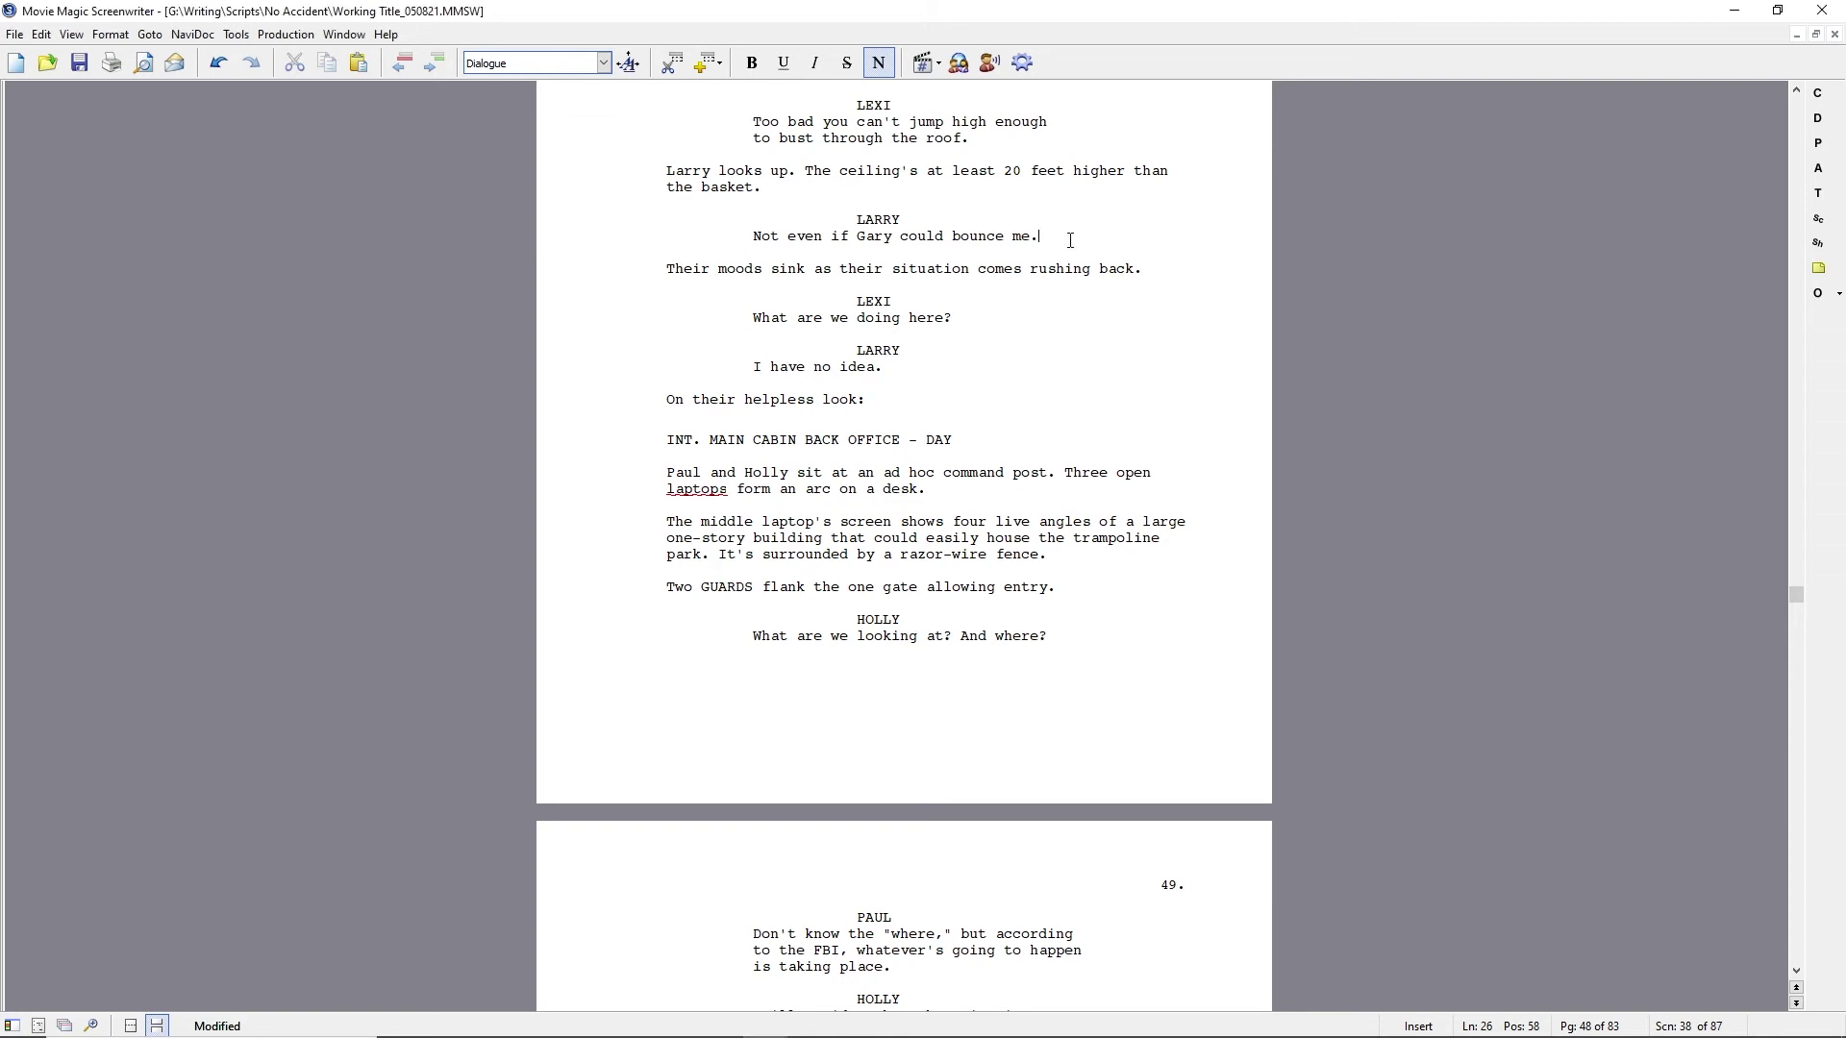
Replace Lexi's "What are we doing here?" with "Scared yet?" and Larry's answer with "You mean, still?".
{"action": "left_click_drag", "start_coordinate": [756, 320], "coordinate": [950, 320]}
{"action": "type", "text": "Scared yet?"}
{"action": "key", "text": "Down"}
{"action": "key", "text": "Down"}
{"action": "key", "text": "Home"}
{"action": "key", "text": "shift+End"}
{"action": "type", "text": "You mean, still?"}
Reword the "On their helpless look:" action line on page 48 so it begins "On Lexi's nodding, woeful".
{"action": "key", "text": "Down"}
{"action": "key", "text": "Down"}
{"action": "key", "text": "Up"}
{"action": "key", "text": "Home"}
{"action": "key", "text": "ctrl+Right"}
{"action": "type", "text": "Lexi's nodding, woeful in"}
{"action": "key", "text": "ctrl+a"}
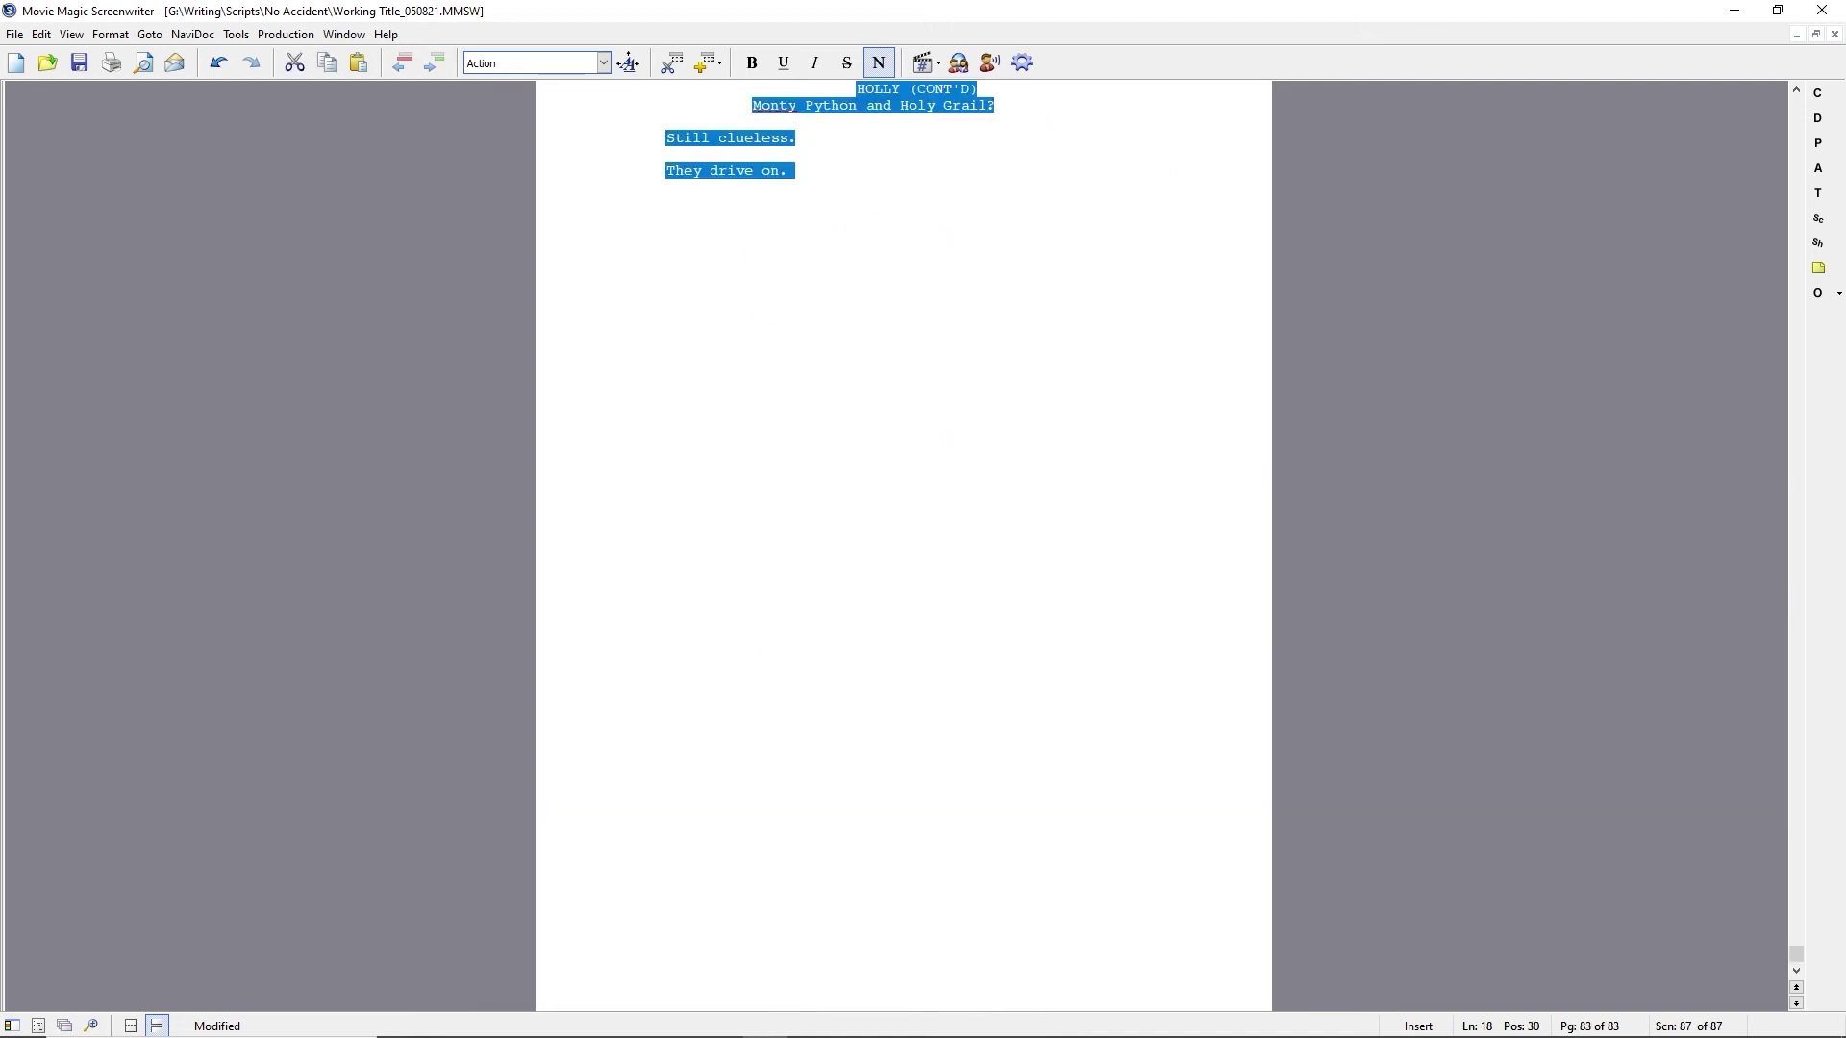
{"action": "key", "text": "Right"}
{"action": "key", "text": "Page_Up"}
{"action": "key", "text": "Page_Up"}
{"action": "key", "text": "Page_Up"}
{"action": "key", "text": "Page_Up"}
{"action": "key", "text": "Page_Up"}
{"action": "key", "text": "Page_Up"}
{"action": "key", "text": "Page_Down"}
{"action": "key", "text": "Page_Down"}
{"action": "key", "text": "Page_Down"}
{"action": "key", "text": "Page_Down"}
{"action": "key", "text": "Page_Down"}
{"action": "key", "text": "Page_Down"}
{"action": "key", "text": "Page_Down"}
{"action": "key", "text": "Page_Down"}
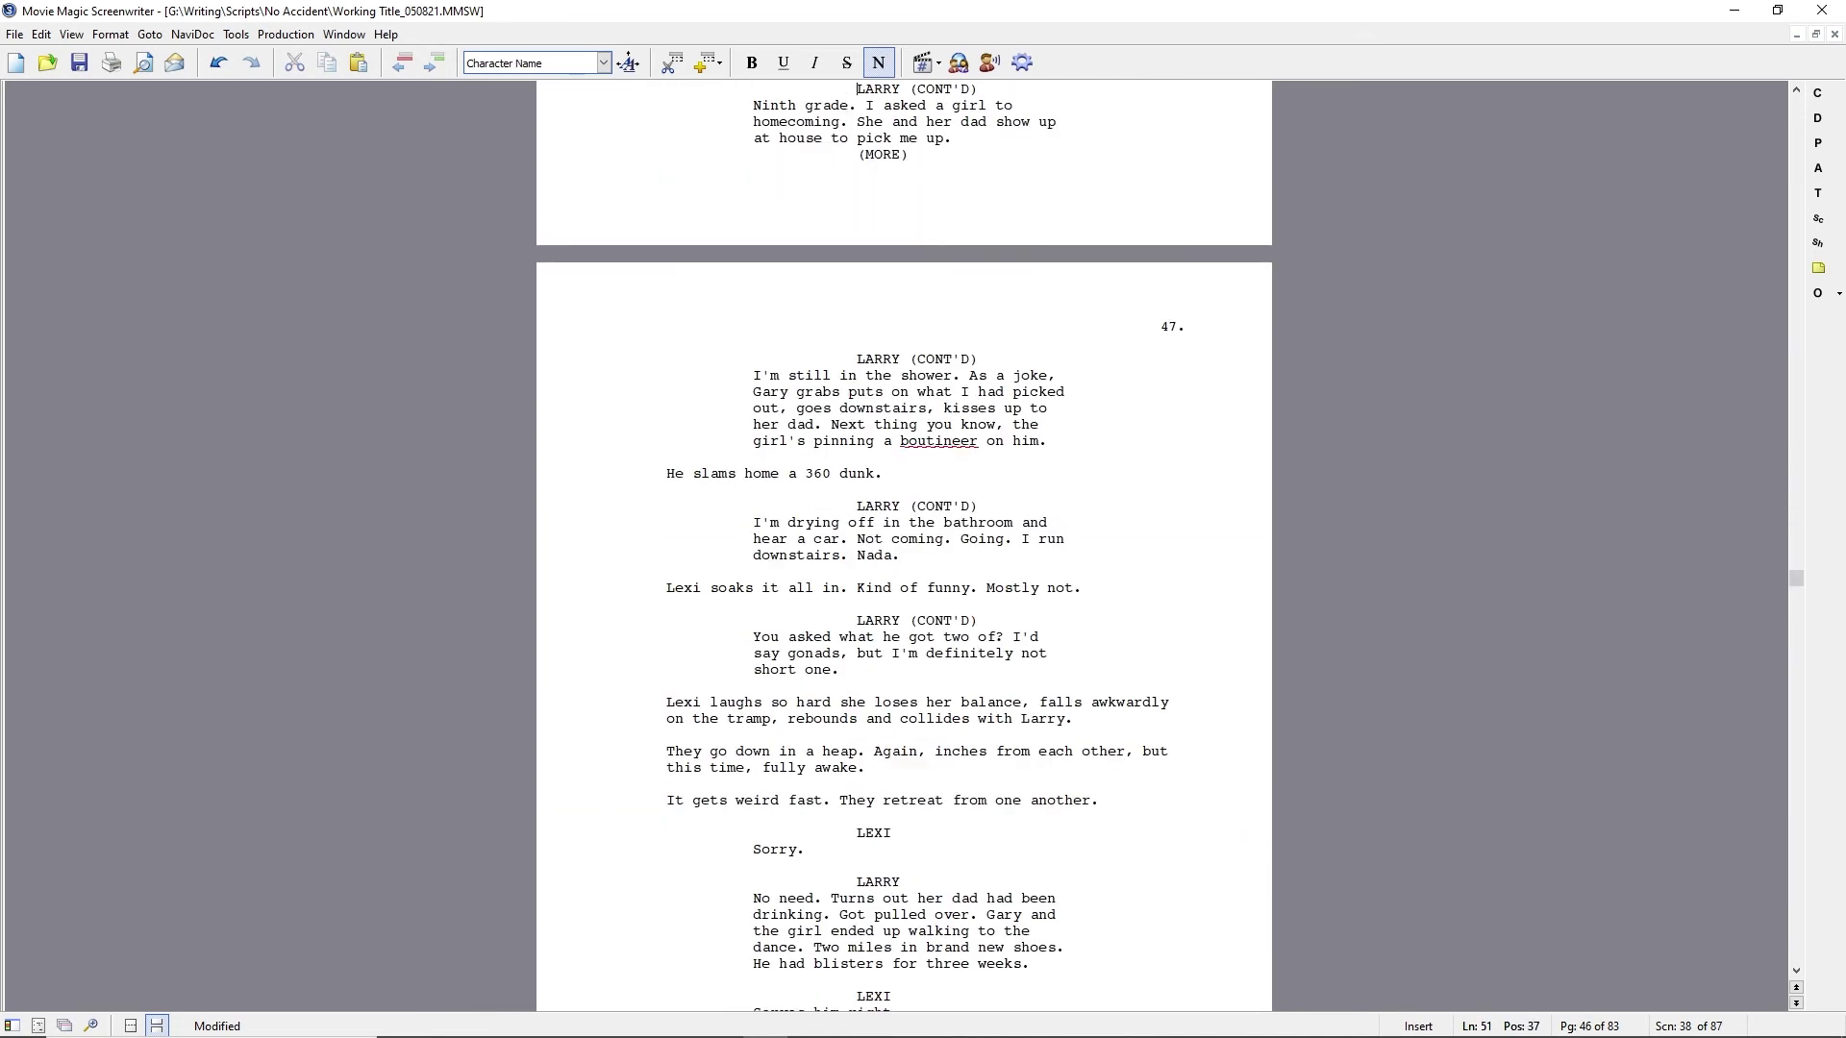
Trim the action line to "On Lexi's nodding, woeful look:" and replace Holly's first question in the back office with "They haven't told you where?".
{"action": "scroll", "coordinate": [878, 626], "scroll_direction": "down", "scroll_amount": 10}
{"action": "left_click_drag", "start_coordinate": [926, 563], "coordinate": [1090, 564]}
{"action": "key", "text": "Delete"}
{"action": "scroll", "coordinate": [782, 495], "scroll_direction": "down", "scroll_amount": 6}
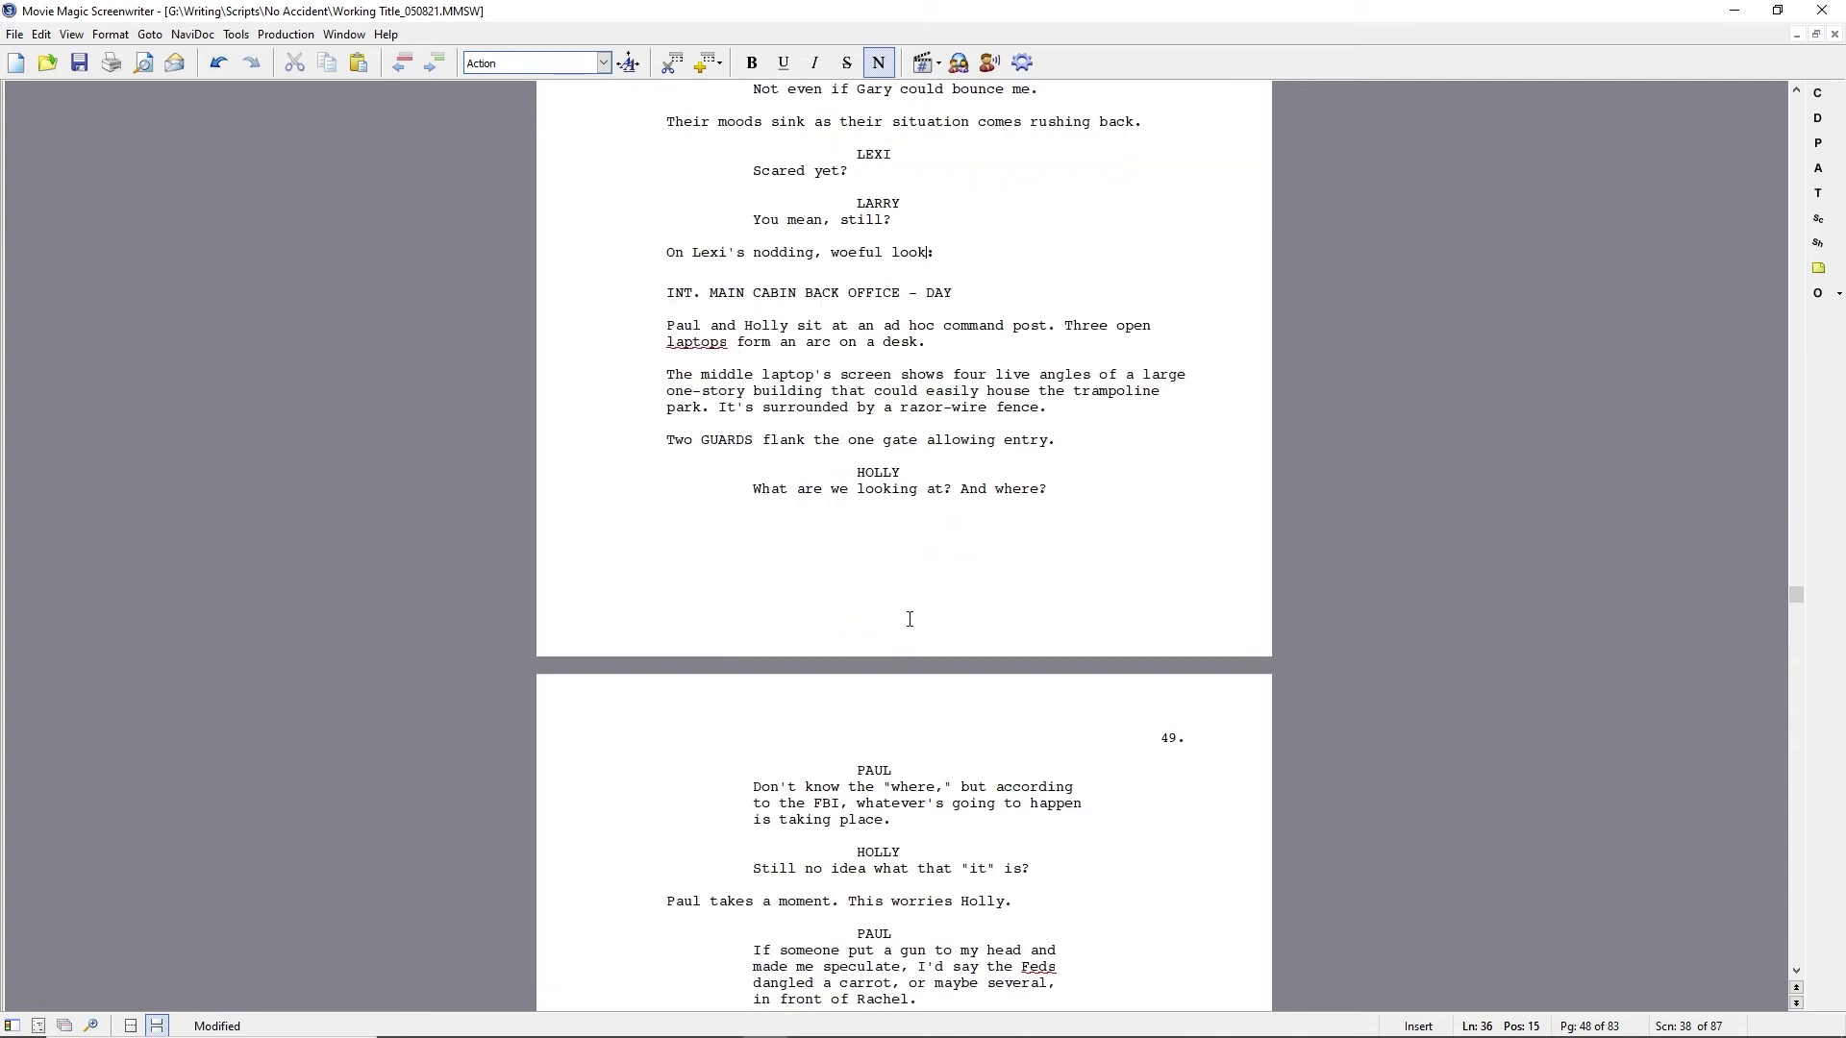
{"action": "left_click_drag", "start_coordinate": [752, 489], "coordinate": [1092, 489]}
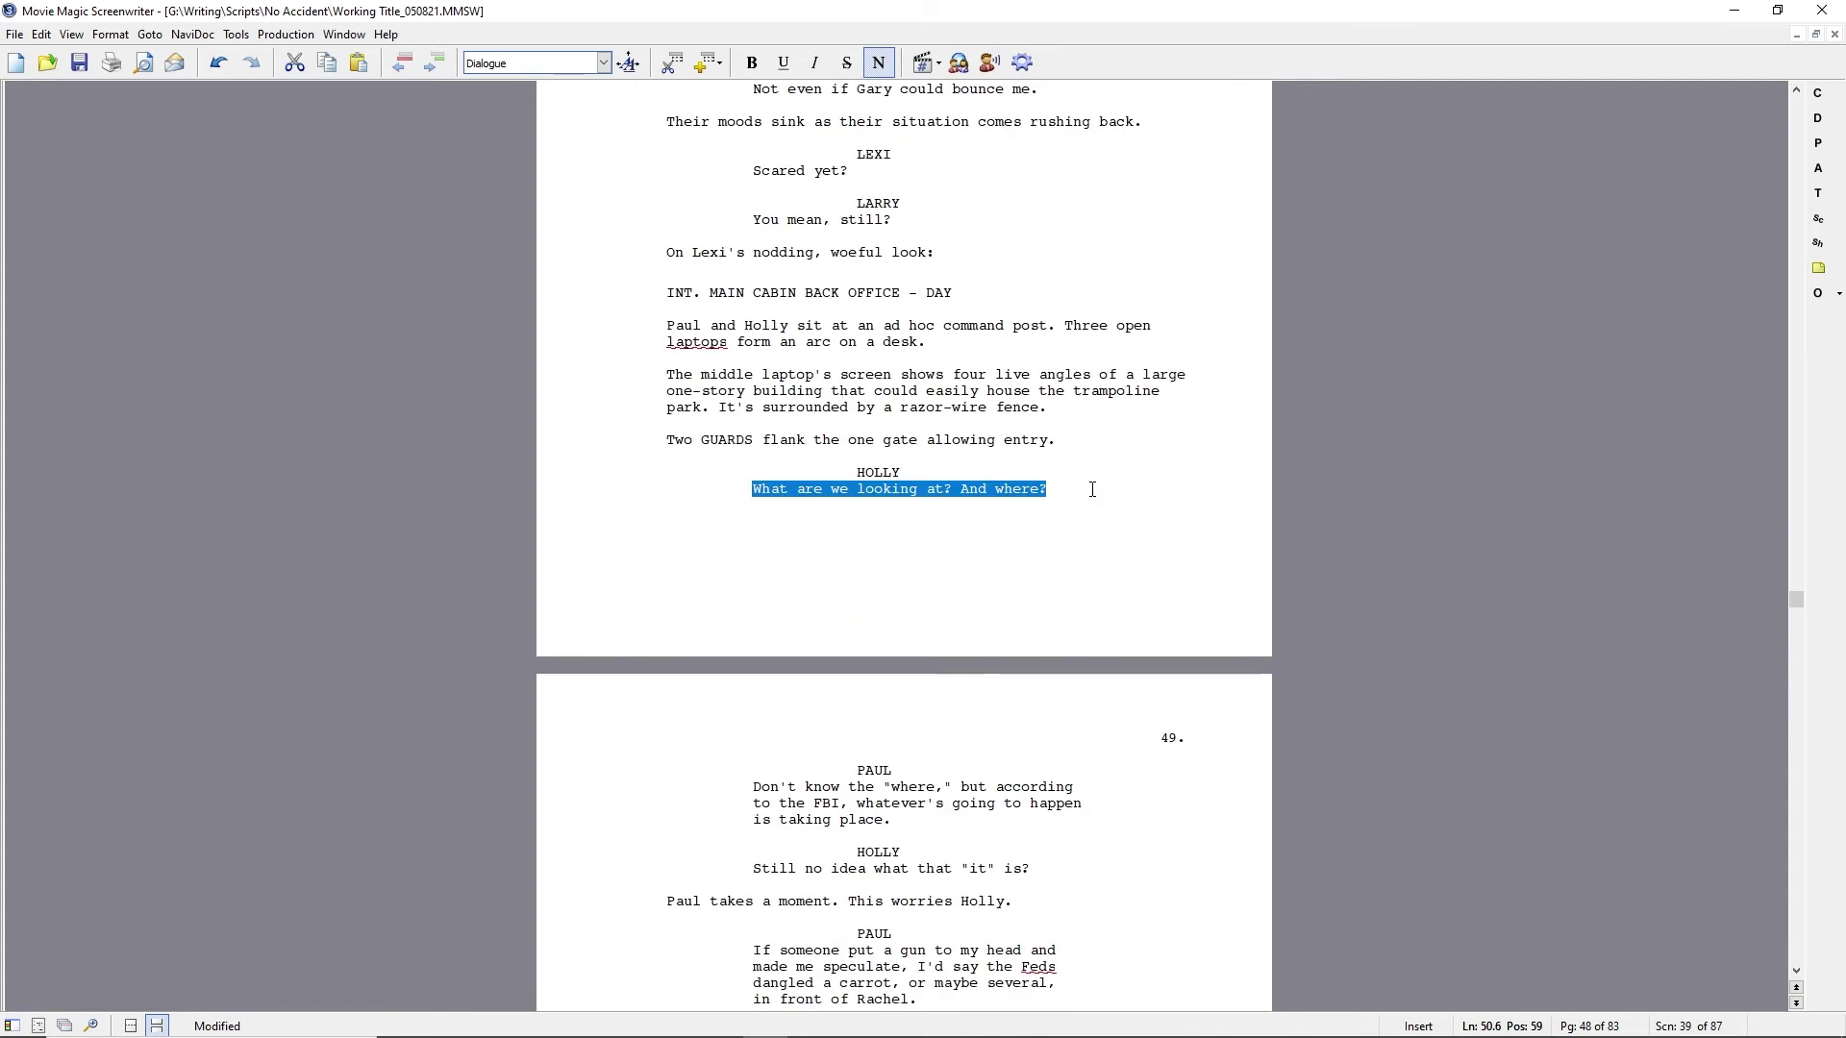
{"action": "type", "text": "They haven't told you where?"}
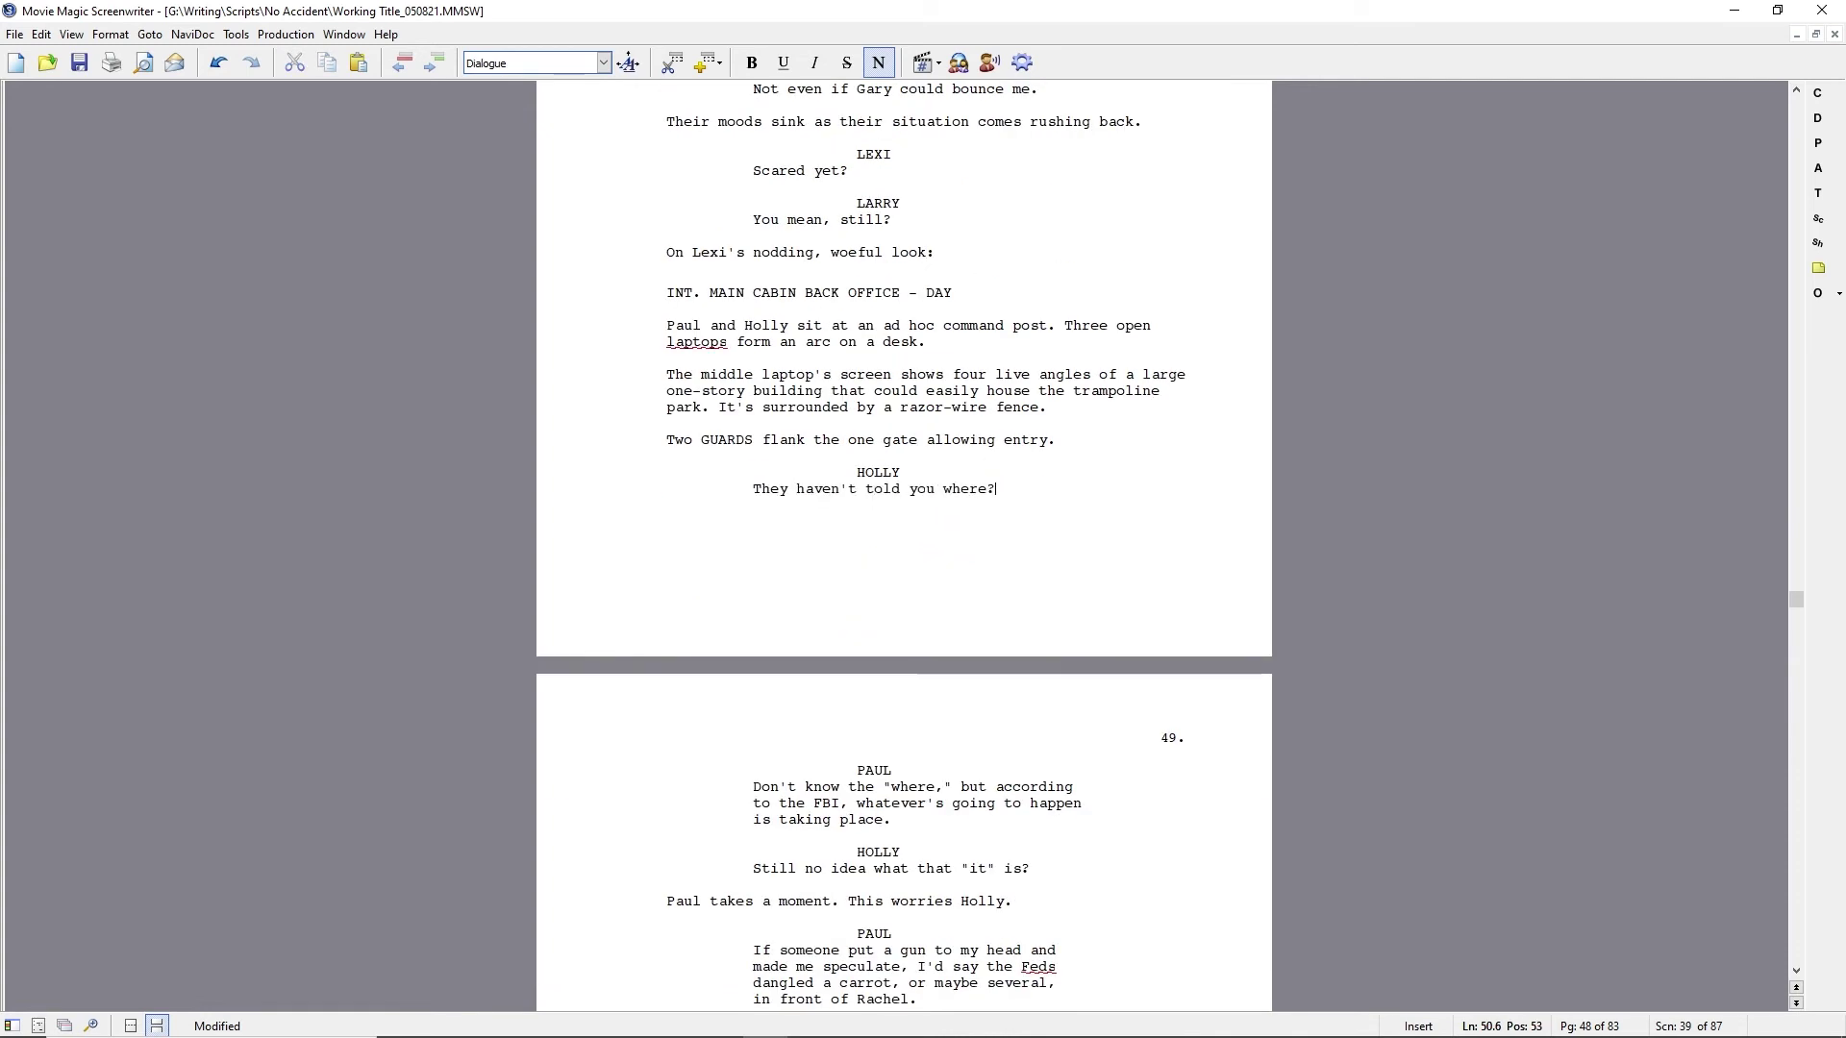
Replace Paul's whole reply to Holly's question with "Not even the "what"?".
{"action": "key", "text": "Down"}
{"action": "key", "text": "Down"}
{"action": "key", "text": "Home"}
{"action": "key", "text": "ctrl+shift+Right"}
{"action": "key", "text": "ctrl+shift+Right"}
{"action": "key", "text": "ctrl+shift+Right"}
{"action": "key", "text": "ctrl+shift+Right"}
{"action": "key", "text": "ctrl+shift+Right"}
{"action": "key", "text": "ctrl+shift+Right"}
{"action": "key", "text": "ctrl+shift+Right"}
{"action": "key", "text": "ctrl+shift+Left"}
{"action": "type", "text": "Not ev"}
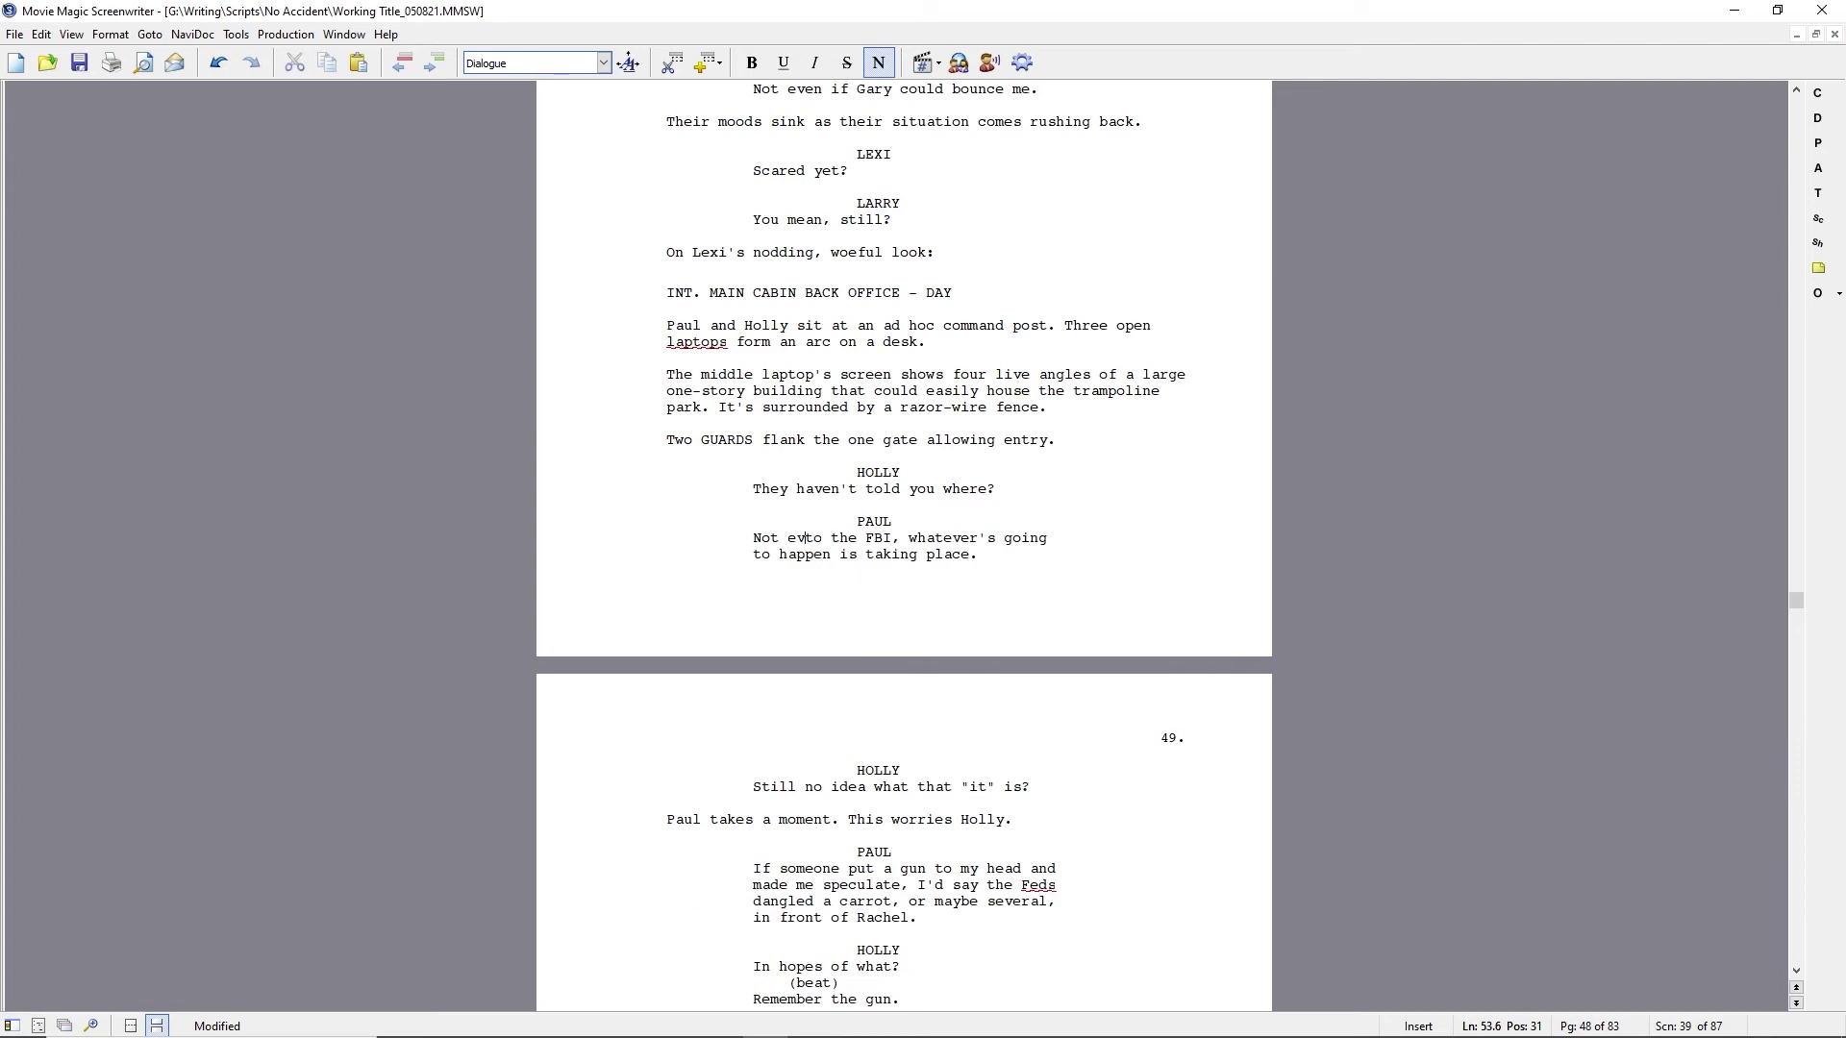
{"action": "type", "text": "en the \"what\"?"}
{"action": "key", "text": "ctrl+shift+Down"}
{"action": "key", "text": "Delete"}
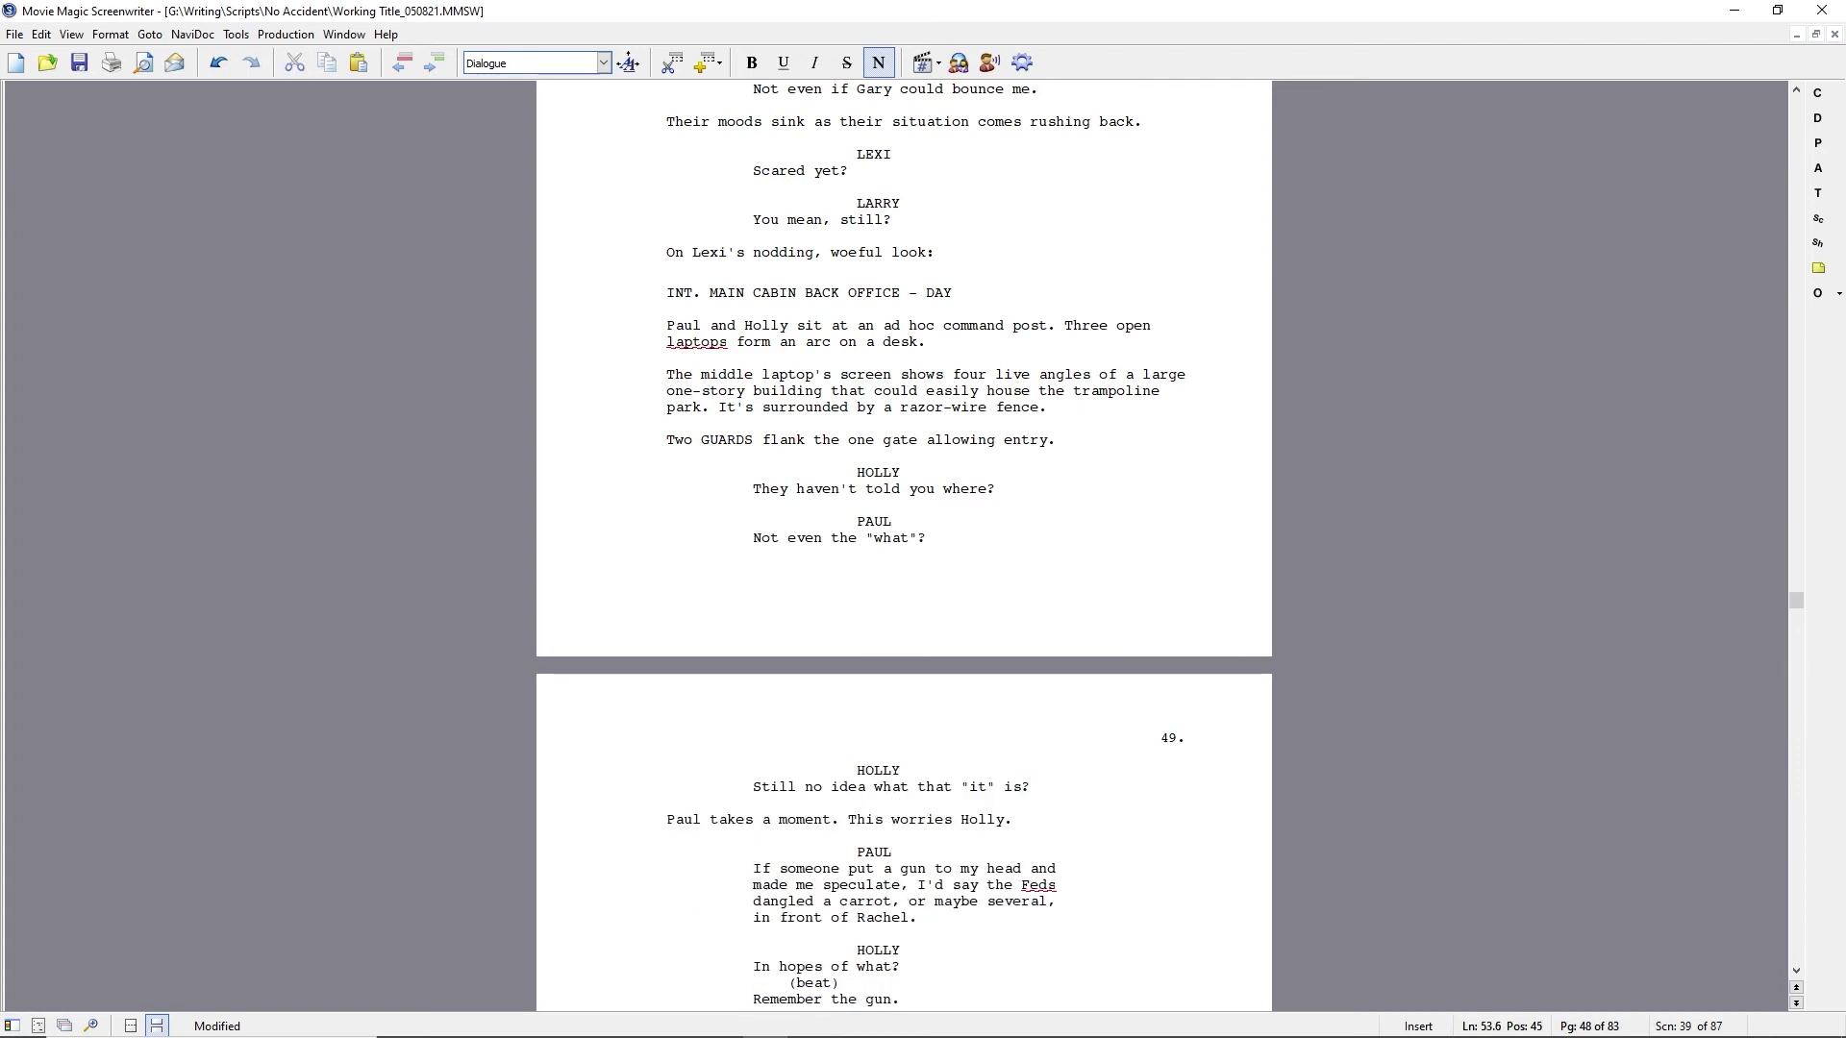
Try replacing Holly's "Still no idea what that "it" is?" with "Assuming the kids are in there, it's gotta be".
{"action": "key", "text": "Down"}
{"action": "key", "text": "Down"}
{"action": "key", "text": "shift+End"}
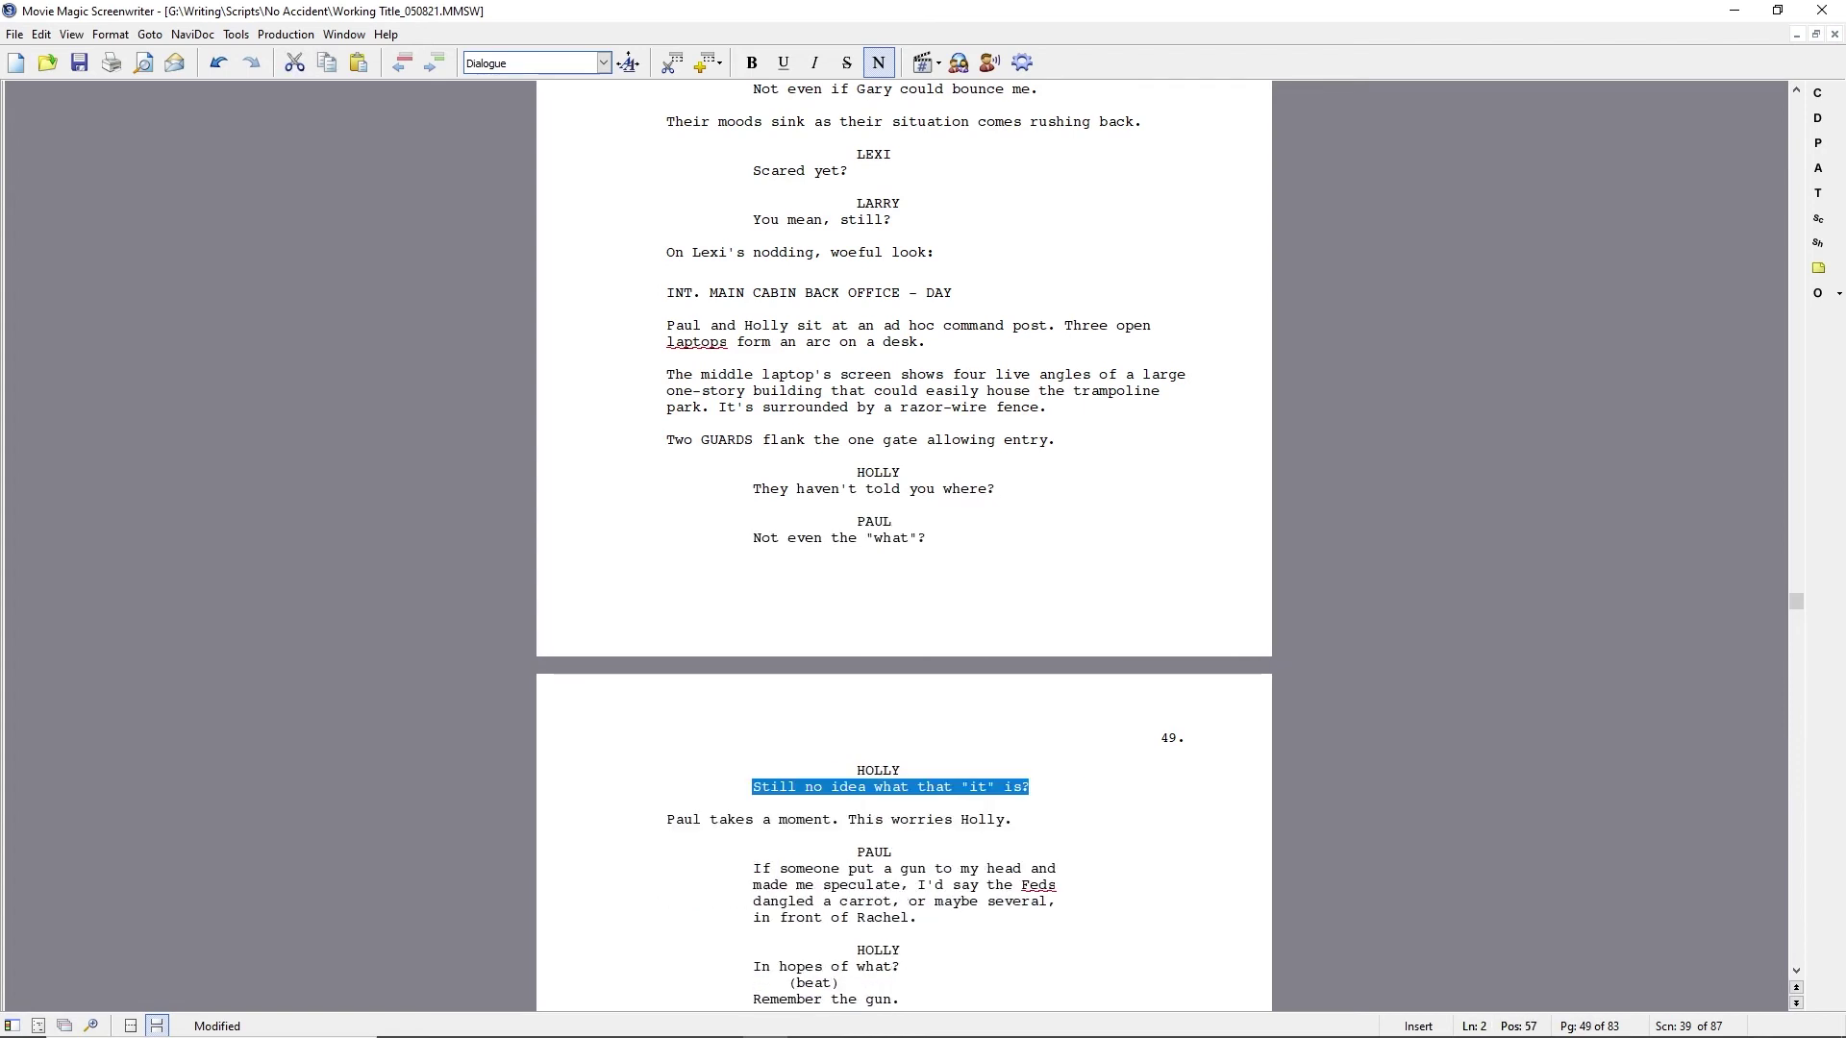
{"action": "type", "text": "Assuming that's where"}
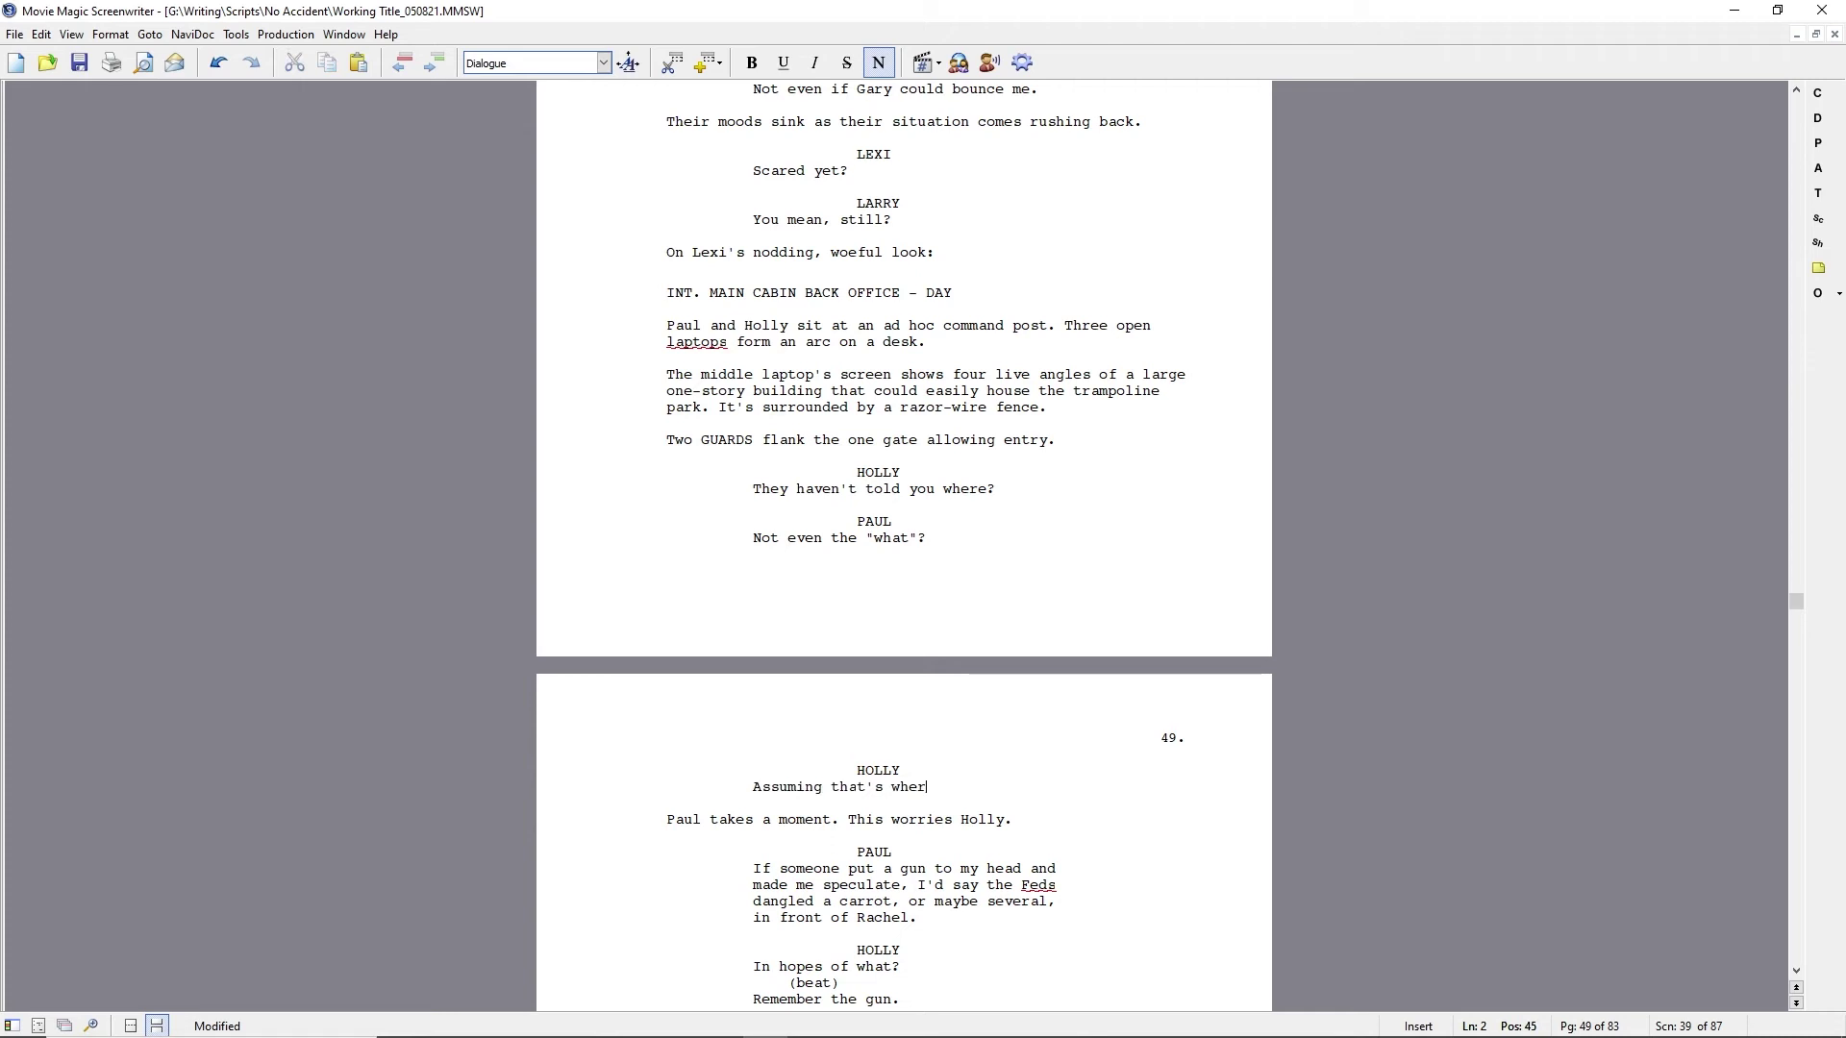
{"action": "key", "text": "BackSpace"}
{"action": "key", "text": "BackSpace"}
{"action": "key", "text": "BackSpace"}
{"action": "key", "text": "BackSpace"}
{"action": "key", "text": "BackSpace"}
{"action": "key", "text": "BackSpace"}
{"action": "key", "text": "BackSpace"}
{"action": "key", "text": "BackSpace"}
{"action": "key", "text": "BackSpace"}
{"action": "key", "text": "BackSpace"}
{"action": "key", "text": "BackSpace"}
{"action": "key", "text": "BackSpace"}
{"action": "type", "text": "kids are in th"}
{"action": "key", "text": "BackSpace"}
{"action": "key", "text": "BackSpace"}
{"action": "key", "text": "BackSpace"}
{"action": "key", "text": "BackSpace"}
{"action": "key", "text": "BackSpace"}
{"action": "key", "text": "BackSpace"}
{"action": "key", "text": "BackSpace"}
{"action": "key", "text": "BackSpace"}
{"action": "key", "text": "BackSpace"}
{"action": "key", "text": "BackSpace"}
{"action": "key", "text": "BackSpace"}
{"action": "key", "text": "BackSpace"}
{"action": "key", "text": "BackSpace"}
{"action": "key", "text": "BackSpace"}
{"action": "type", "text": "the kids are in there, it's gotta b"}
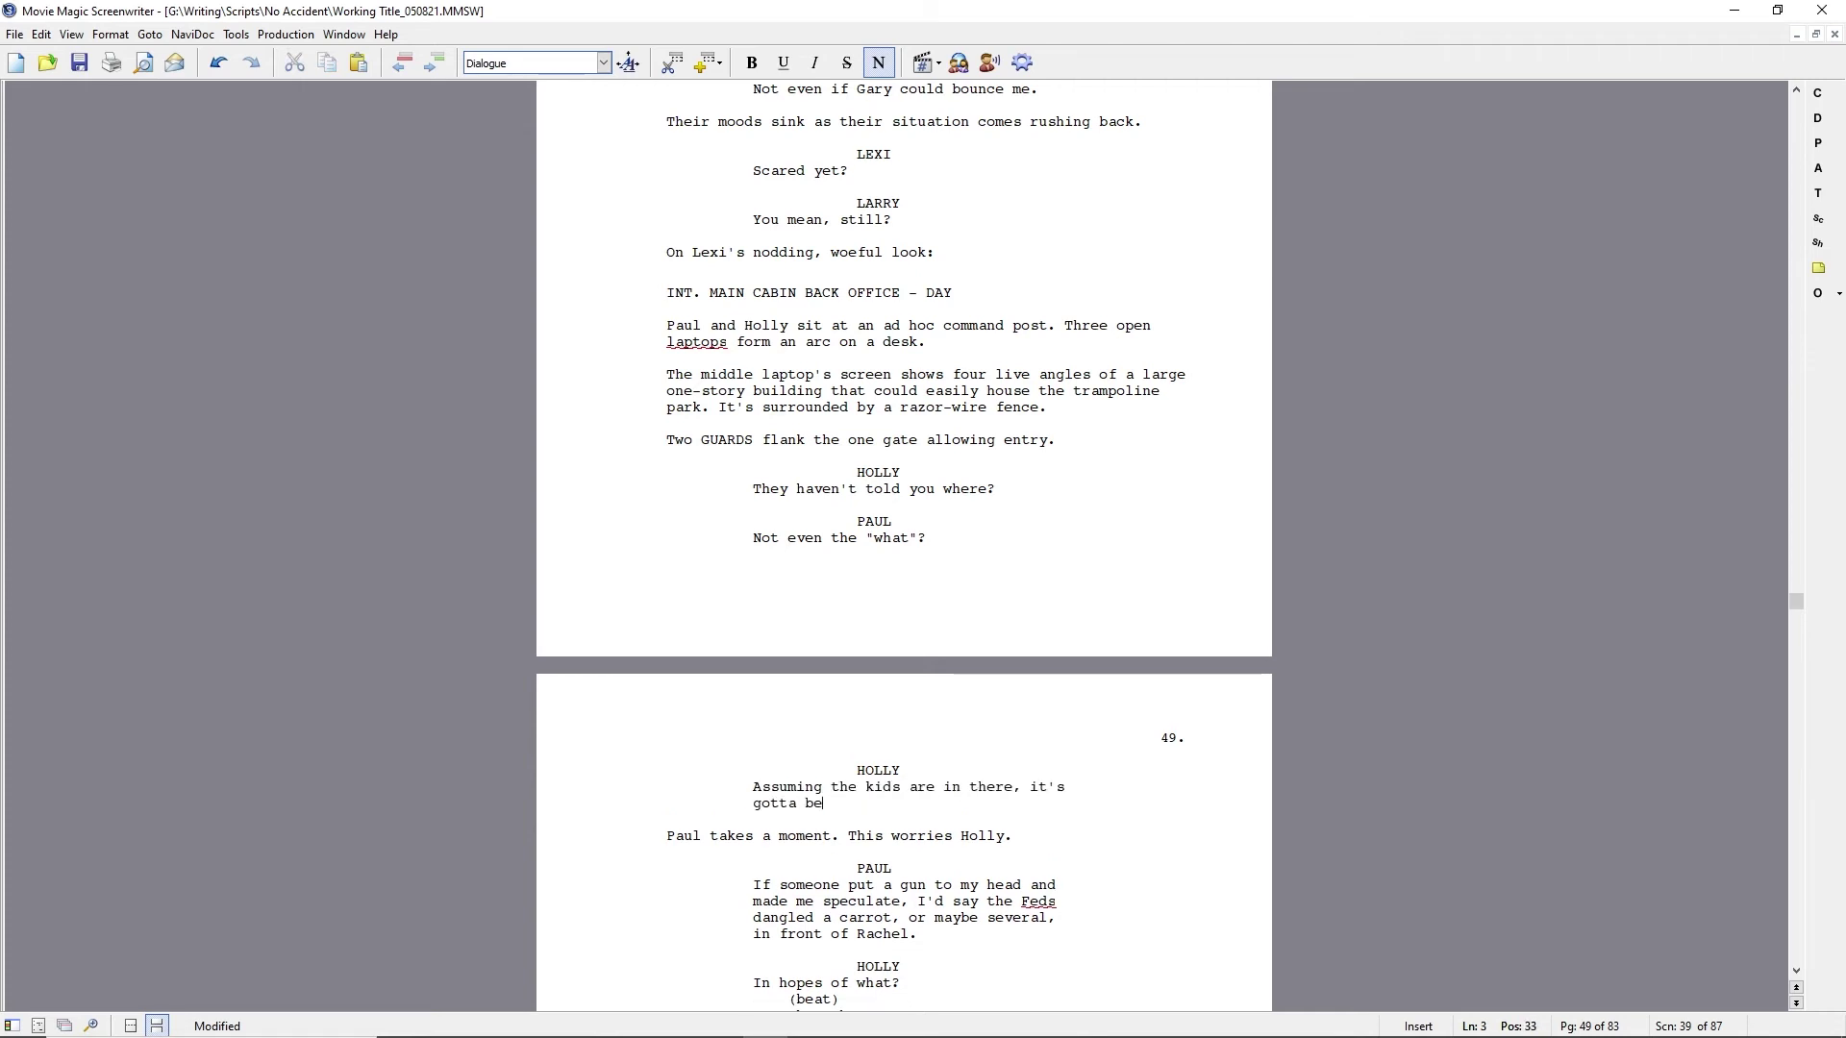
Rewrite Holly's speech at the start of page 49 as "C'mon. It's gotta be the trap. And we both know the bait.".
{"action": "key", "text": "Down"}
{"action": "key", "text": "shift+Home"}
{"action": "key", "text": "Up"}
{"action": "key", "text": "shift+Down"}
{"action": "key", "text": "shift+End"}
{"action": "type", "text": "C'mon. It's gotta "}
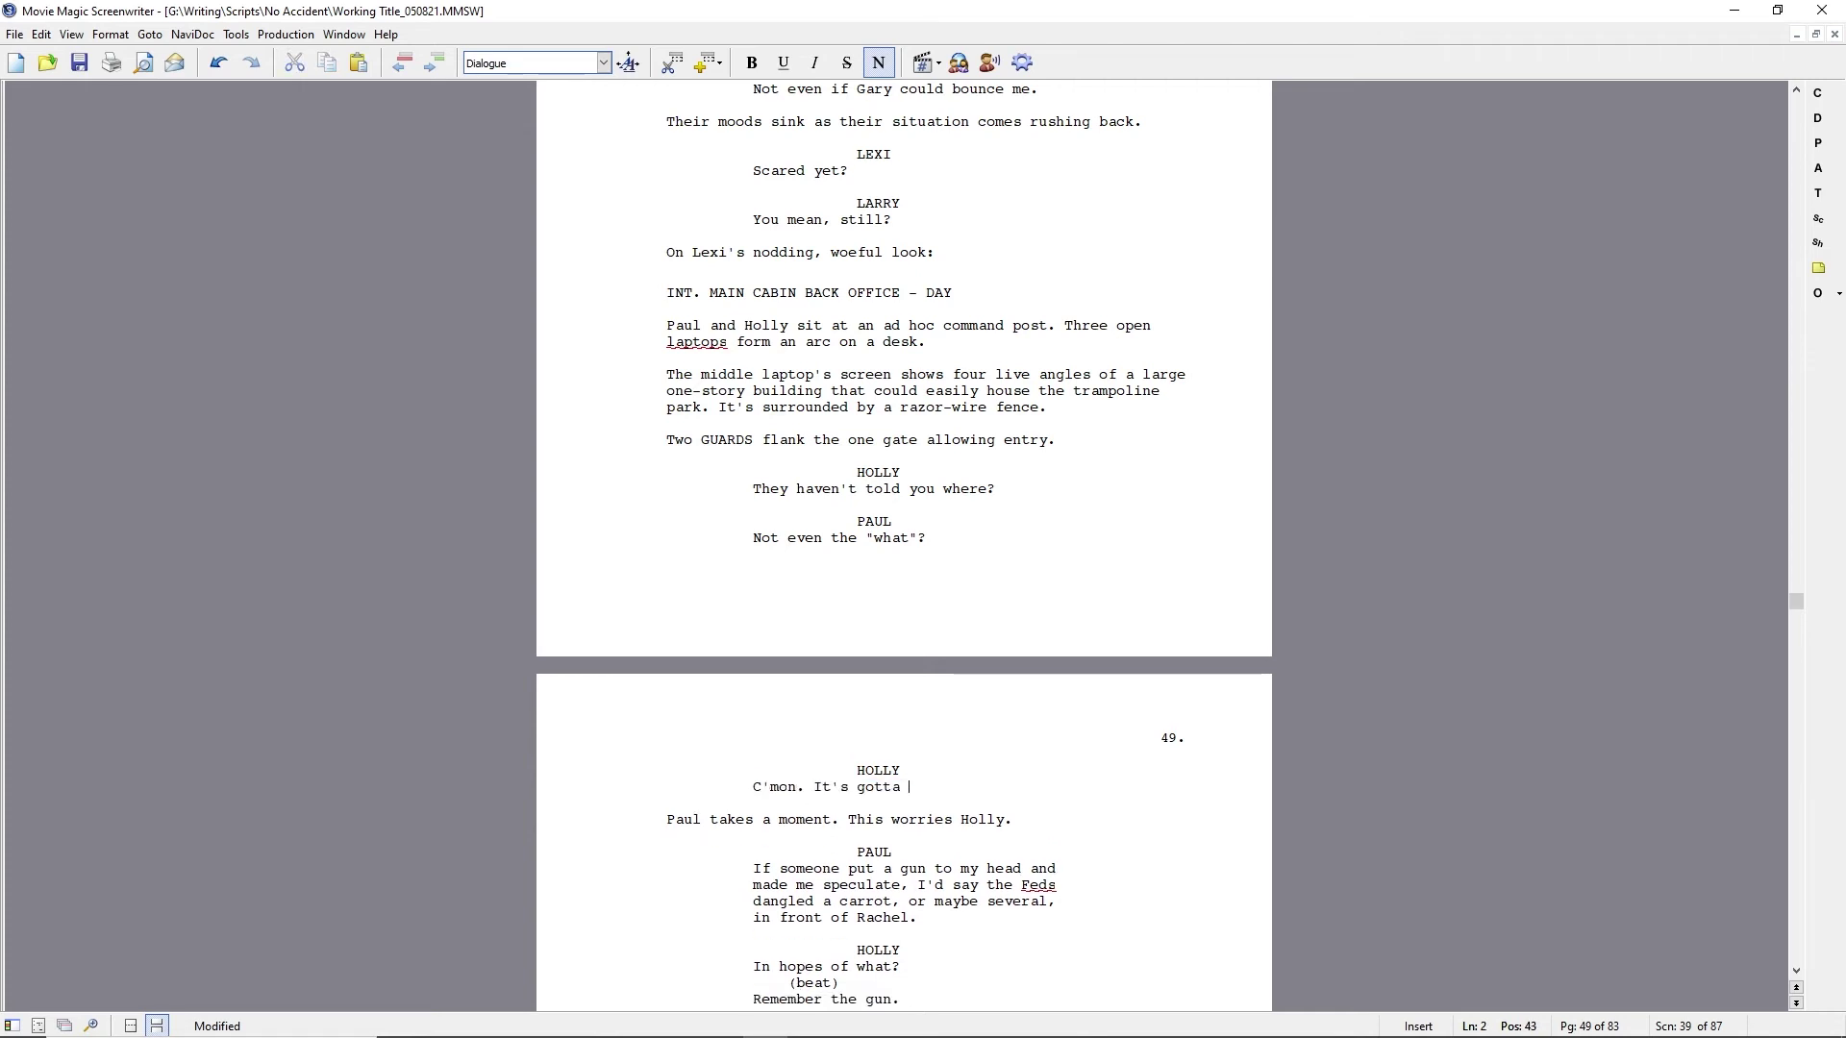
{"action": "type", "text": "be the trap. And we both kncw the bait."}
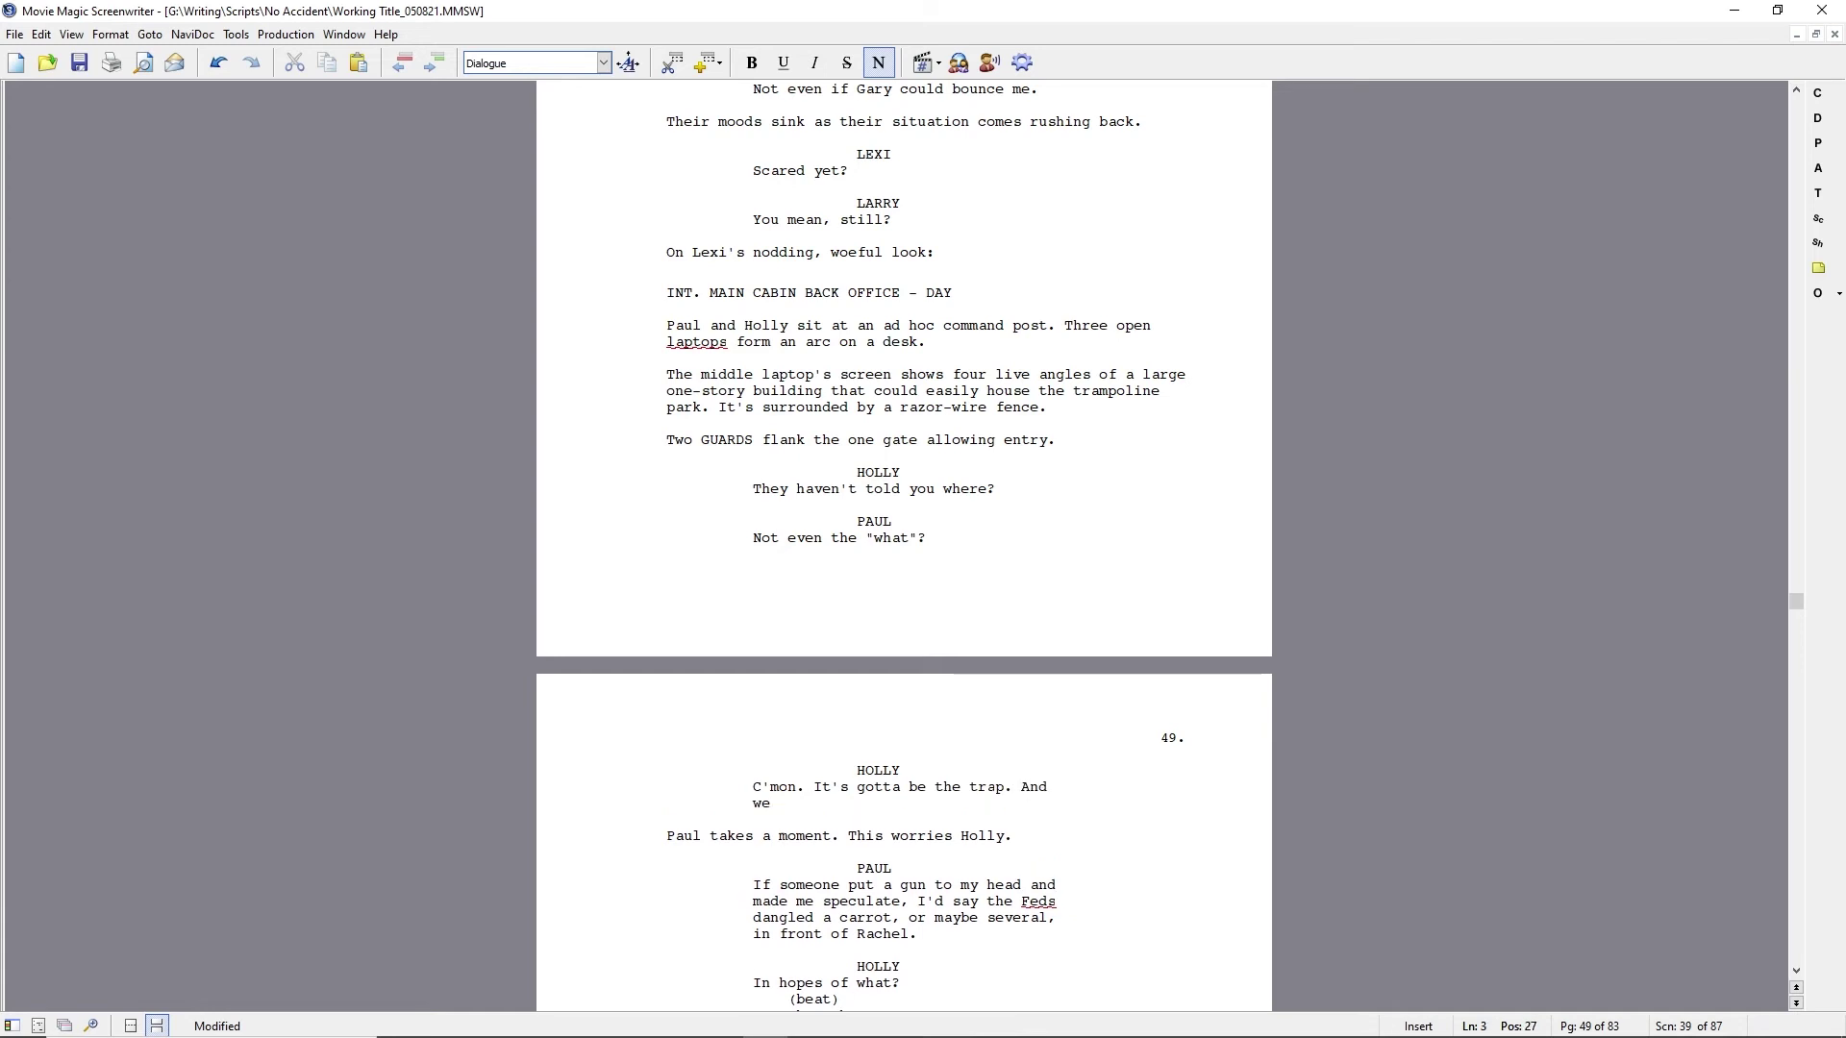
Add the action line "They share a glance." after Holly's trap speech, followed by a character cue for Paul.
{"action": "key", "text": "Return"}
{"action": "type", "text": "They share a glance."}
{"action": "key", "text": "Tab"}
{"action": "type", "text": "PAUL"}
{"action": "key", "text": "Return"}
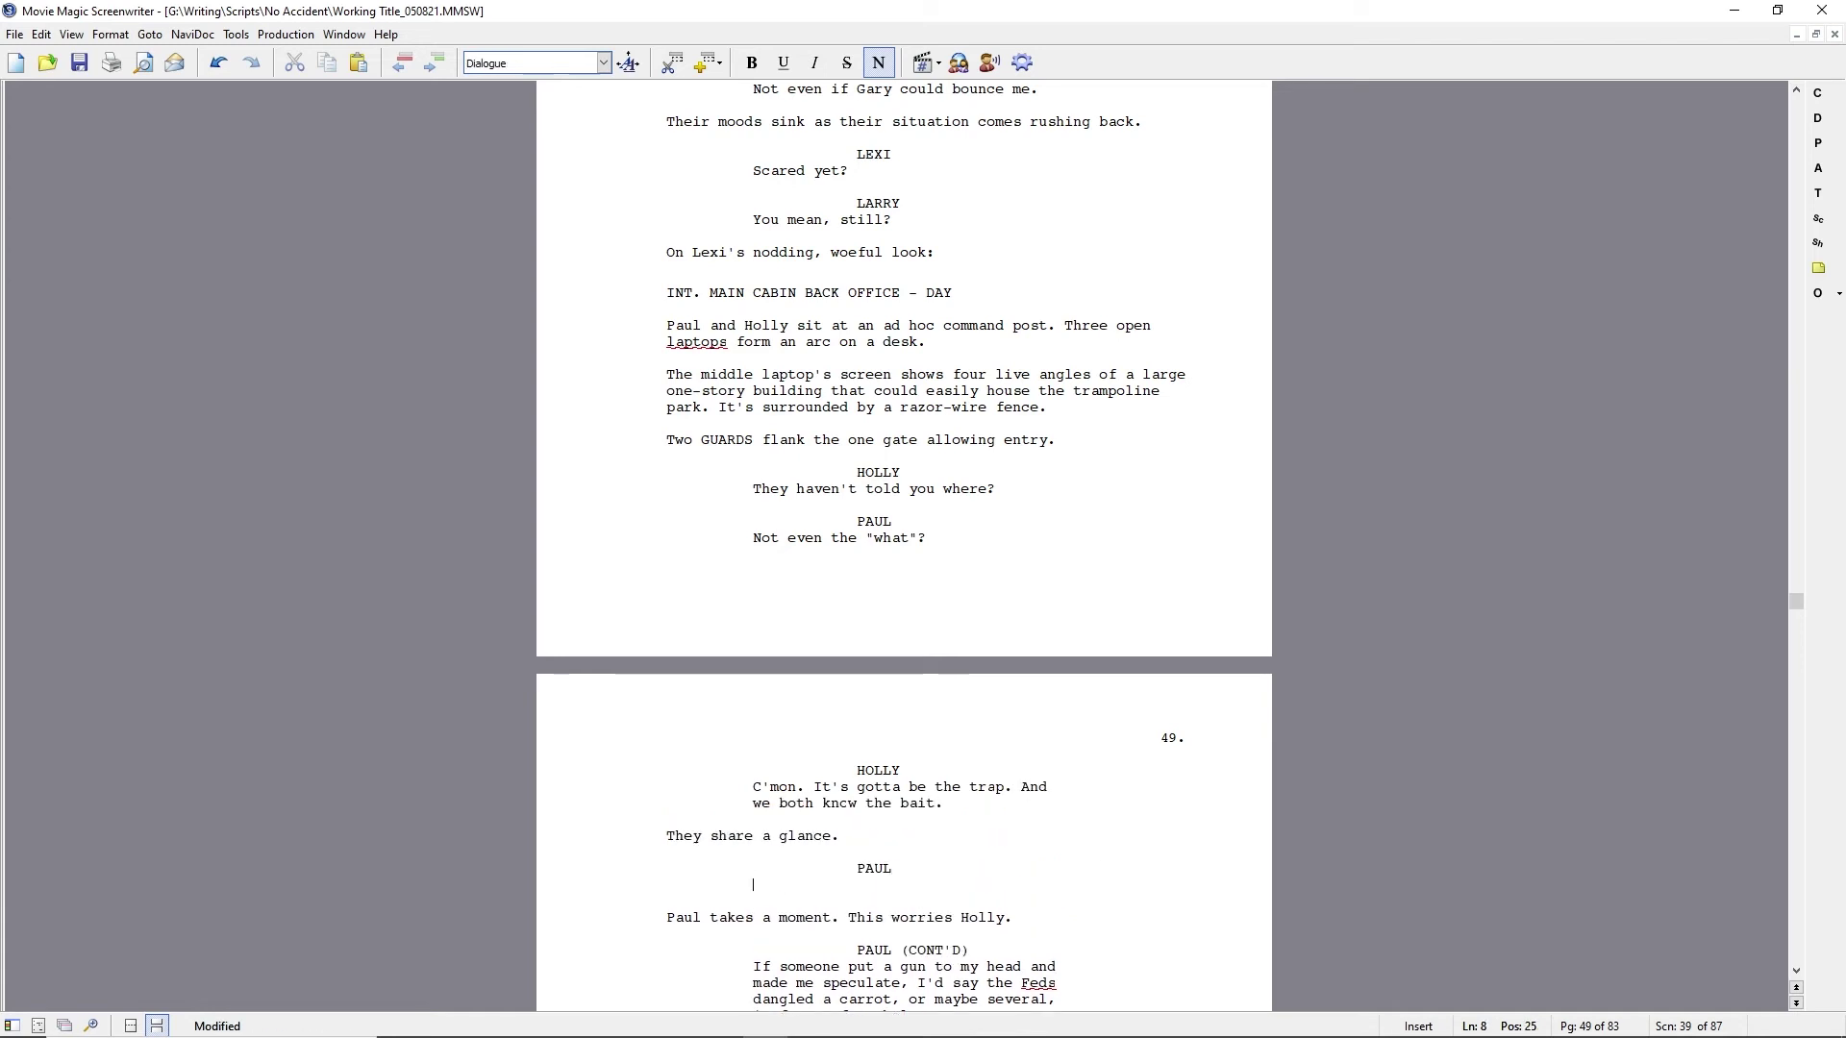
Write Paul's speech as "Not that it'll help, but the Feds did promise nothing would happen to Lexi.".
{"action": "type", "text": "If we can believe the Feds,"}
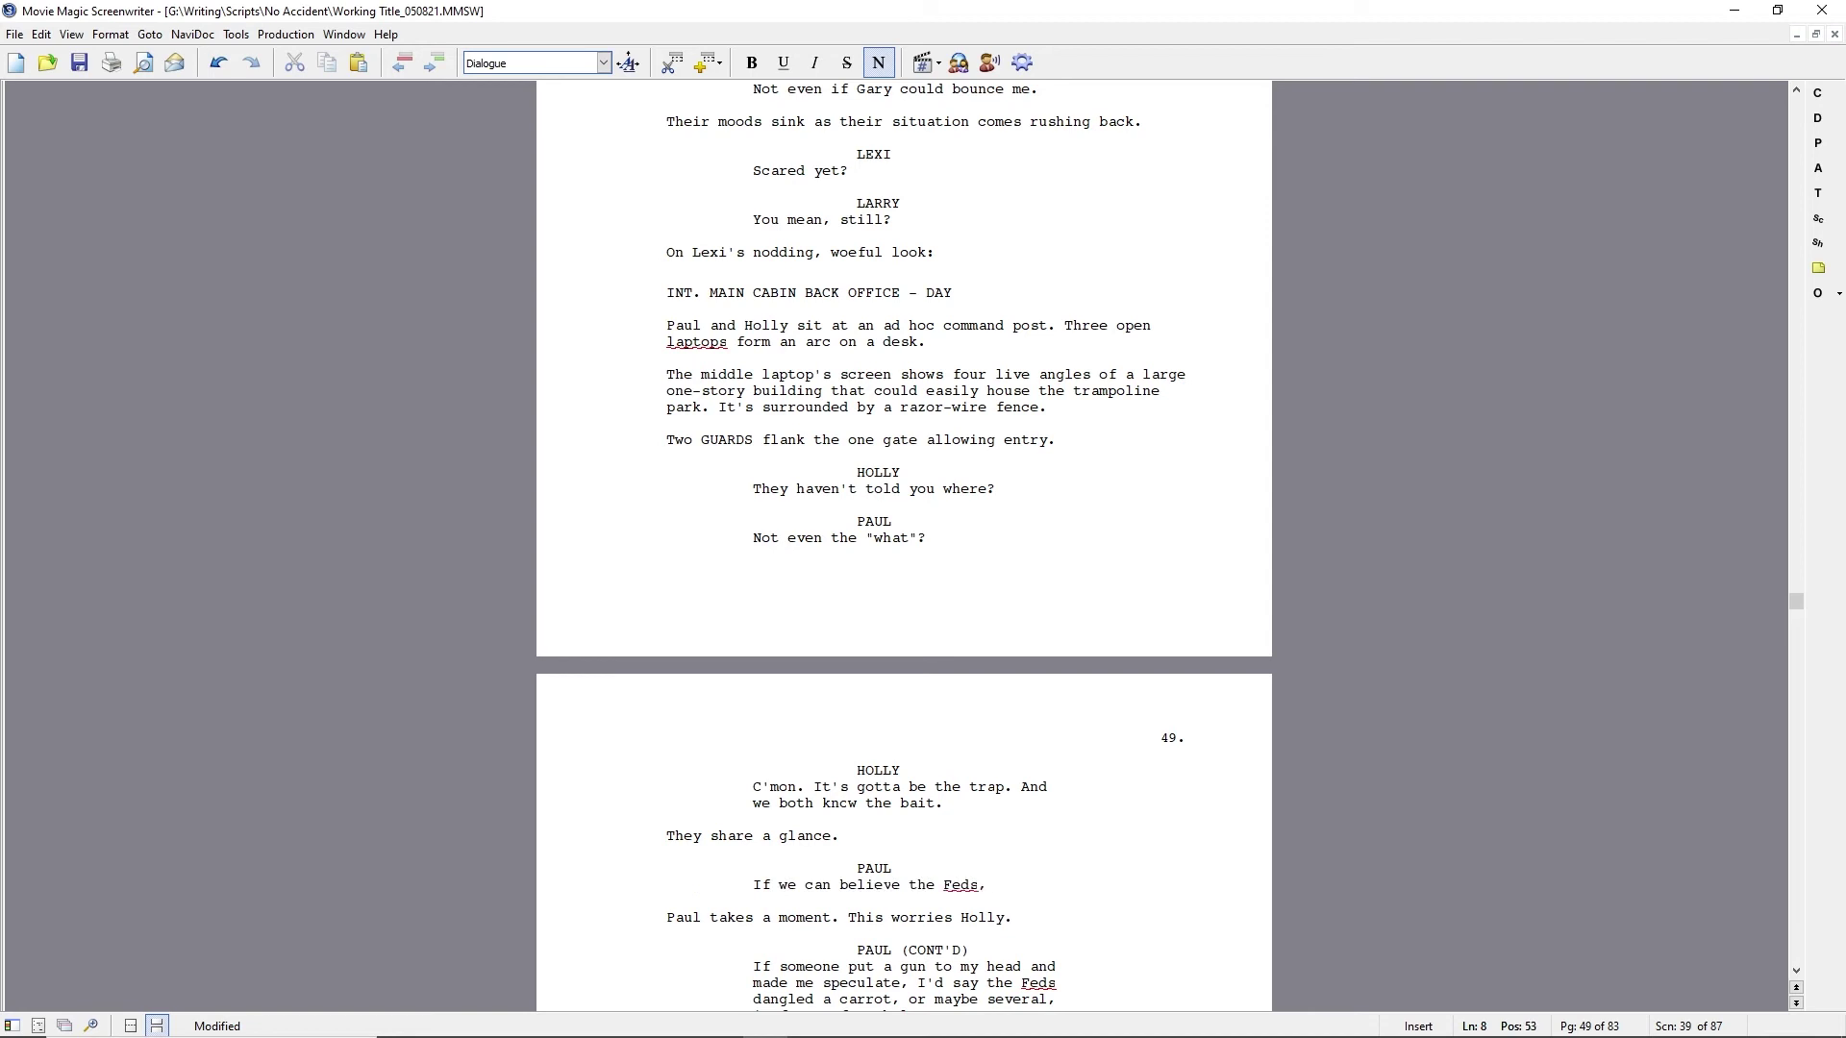
{"action": "key", "text": "shift+Home"}
{"action": "type", "text": "Not that it'll help, but the Feds did promise "}
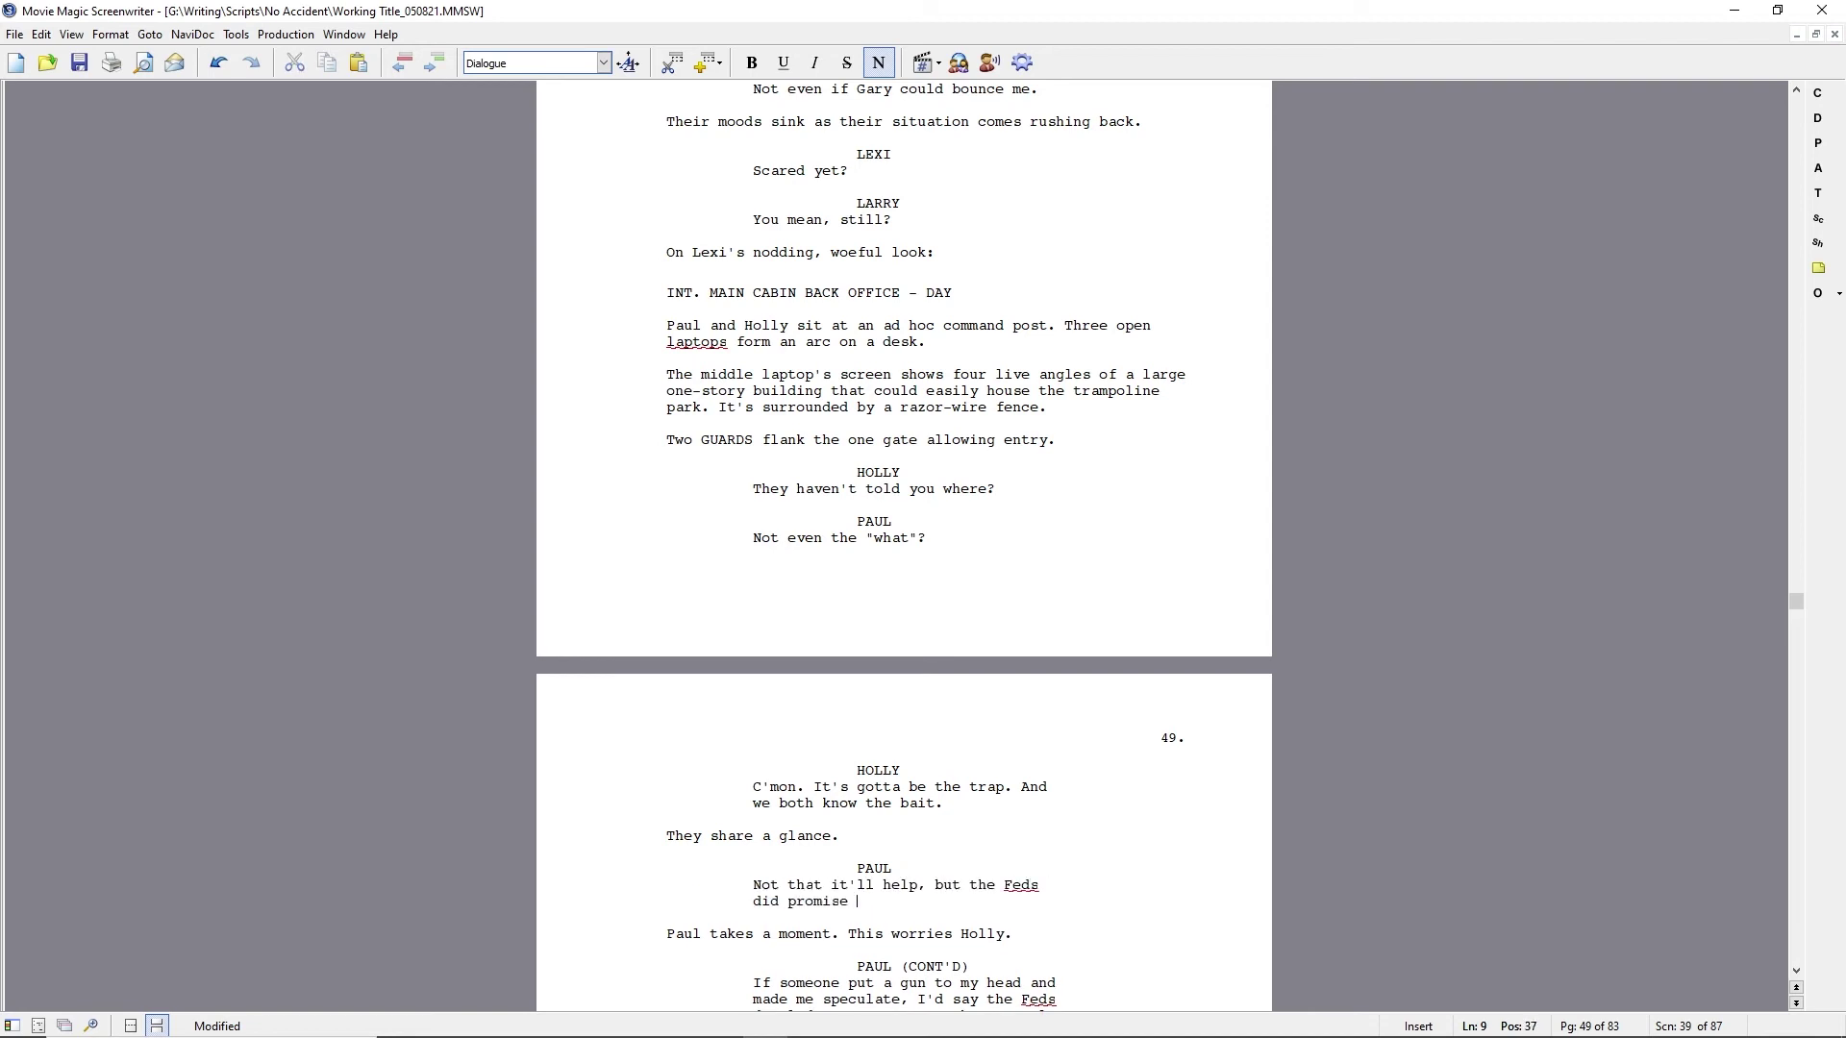
{"action": "type", "text": "they"}
{"action": "key", "text": "BackSpace"}
{"action": "type", "text": "kind"}
{"action": "key", "text": "BackSpace"}
{"action": "key", "text": "BackSpace"}
{"action": "key", "text": "BackSpace"}
{"action": "key", "text": "BackSpace"}
{"action": "key", "text": "BackSpace"}
{"action": "key", "text": "BackSpace"}
{"action": "key", "text": "BackSpace"}
{"action": "key", "text": "BackSpace"}
{"action": "type", "text": "nothing would happen to Lexi."}
Add the action line "Holly scoffs. Returns her gaze to the monitors." below Paul's speech about the Feds' promise.
{"action": "key", "text": "Return"}
{"action": "type", "text": "Holly scoffs."}
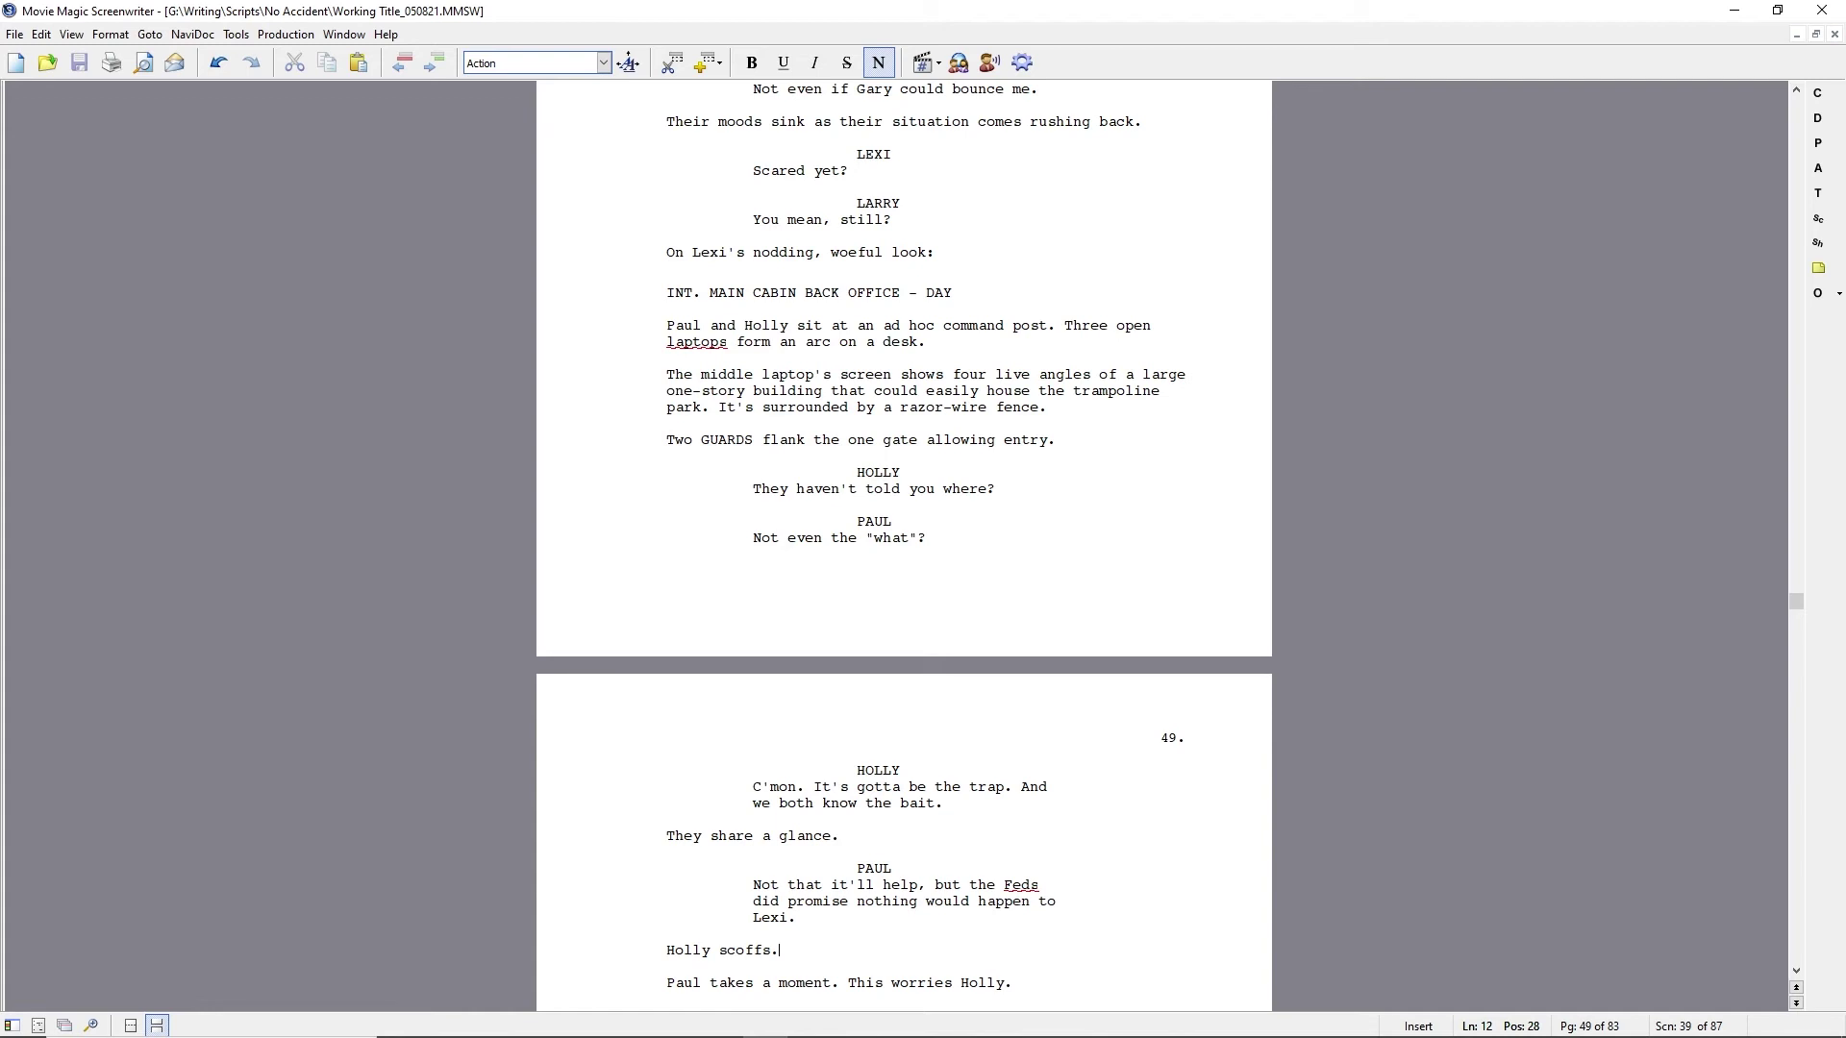
{"action": "scroll", "coordinate": [852, 868], "scroll_direction": "down", "scroll_amount": 3}
{"action": "left_click", "coordinate": [853, 868]}
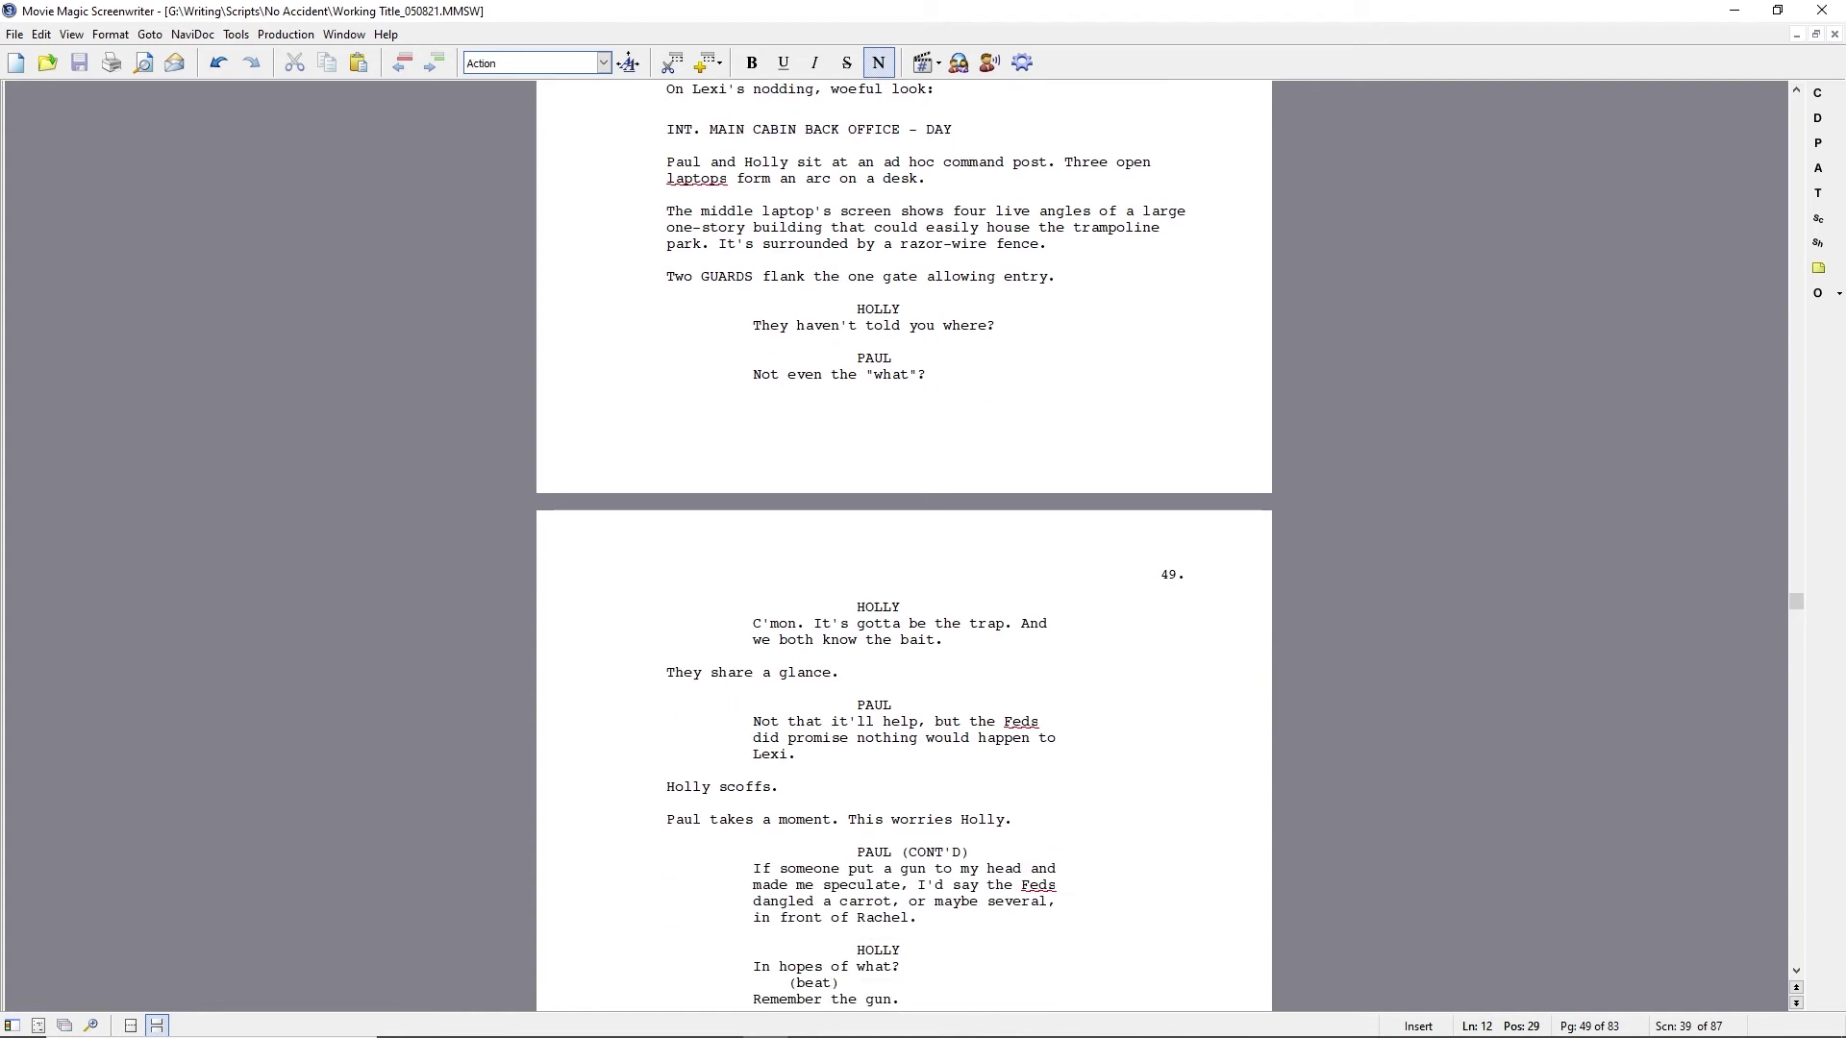
{"action": "scroll", "coordinate": [853, 868], "scroll_direction": "down", "scroll_amount": 3}
{"action": "left_click", "coordinate": [788, 992]}
{"action": "scroll", "coordinate": [787, 991], "scroll_direction": "down", "scroll_amount": 1}
{"action": "left_click", "coordinate": [857, 779]}
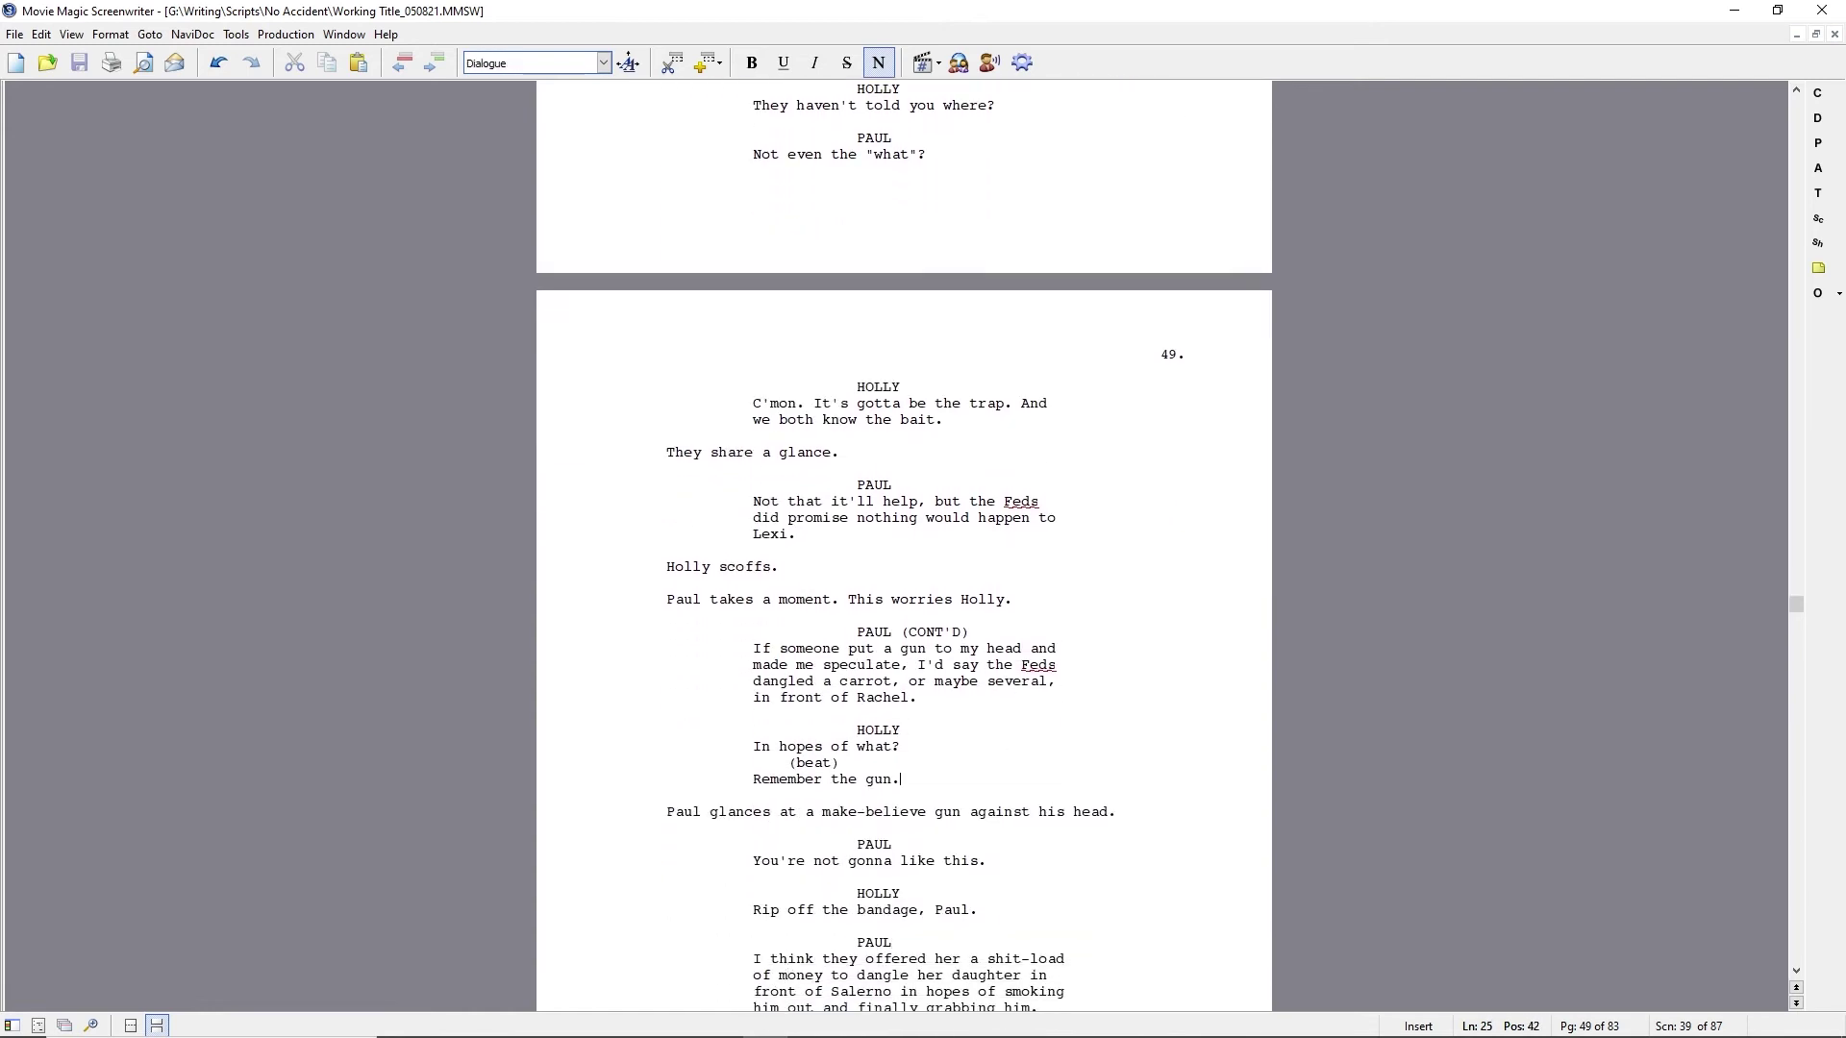
{"action": "left_click", "coordinate": [781, 567]}
{"action": "type", "text": "Returns her gaze to the monitors."}
Add a Holly dialogue block below that action line, beginning "Rachel made a deal with the FBI to".
{"action": "key", "text": "Return"}
{"action": "type", "text": "h"}
{"action": "key", "text": "Return"}
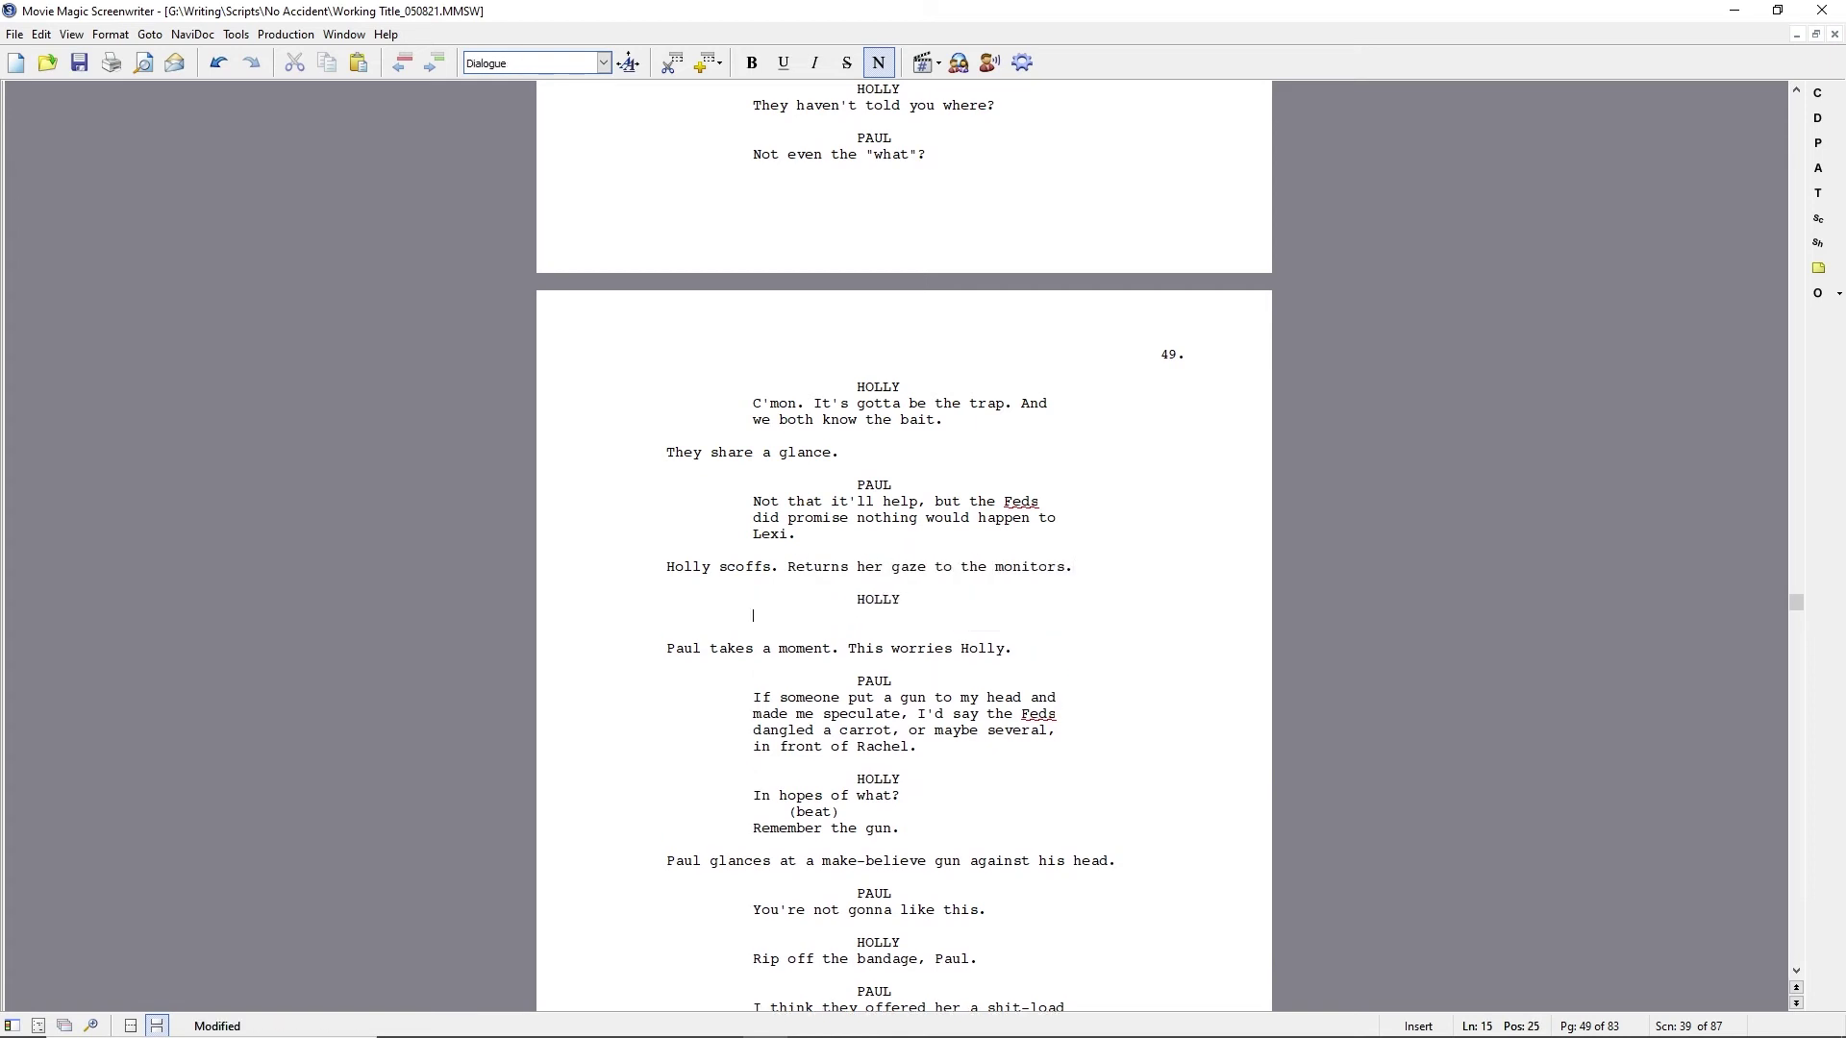
{"action": "type", "text": "Rachel made a deal with the FBI to"}
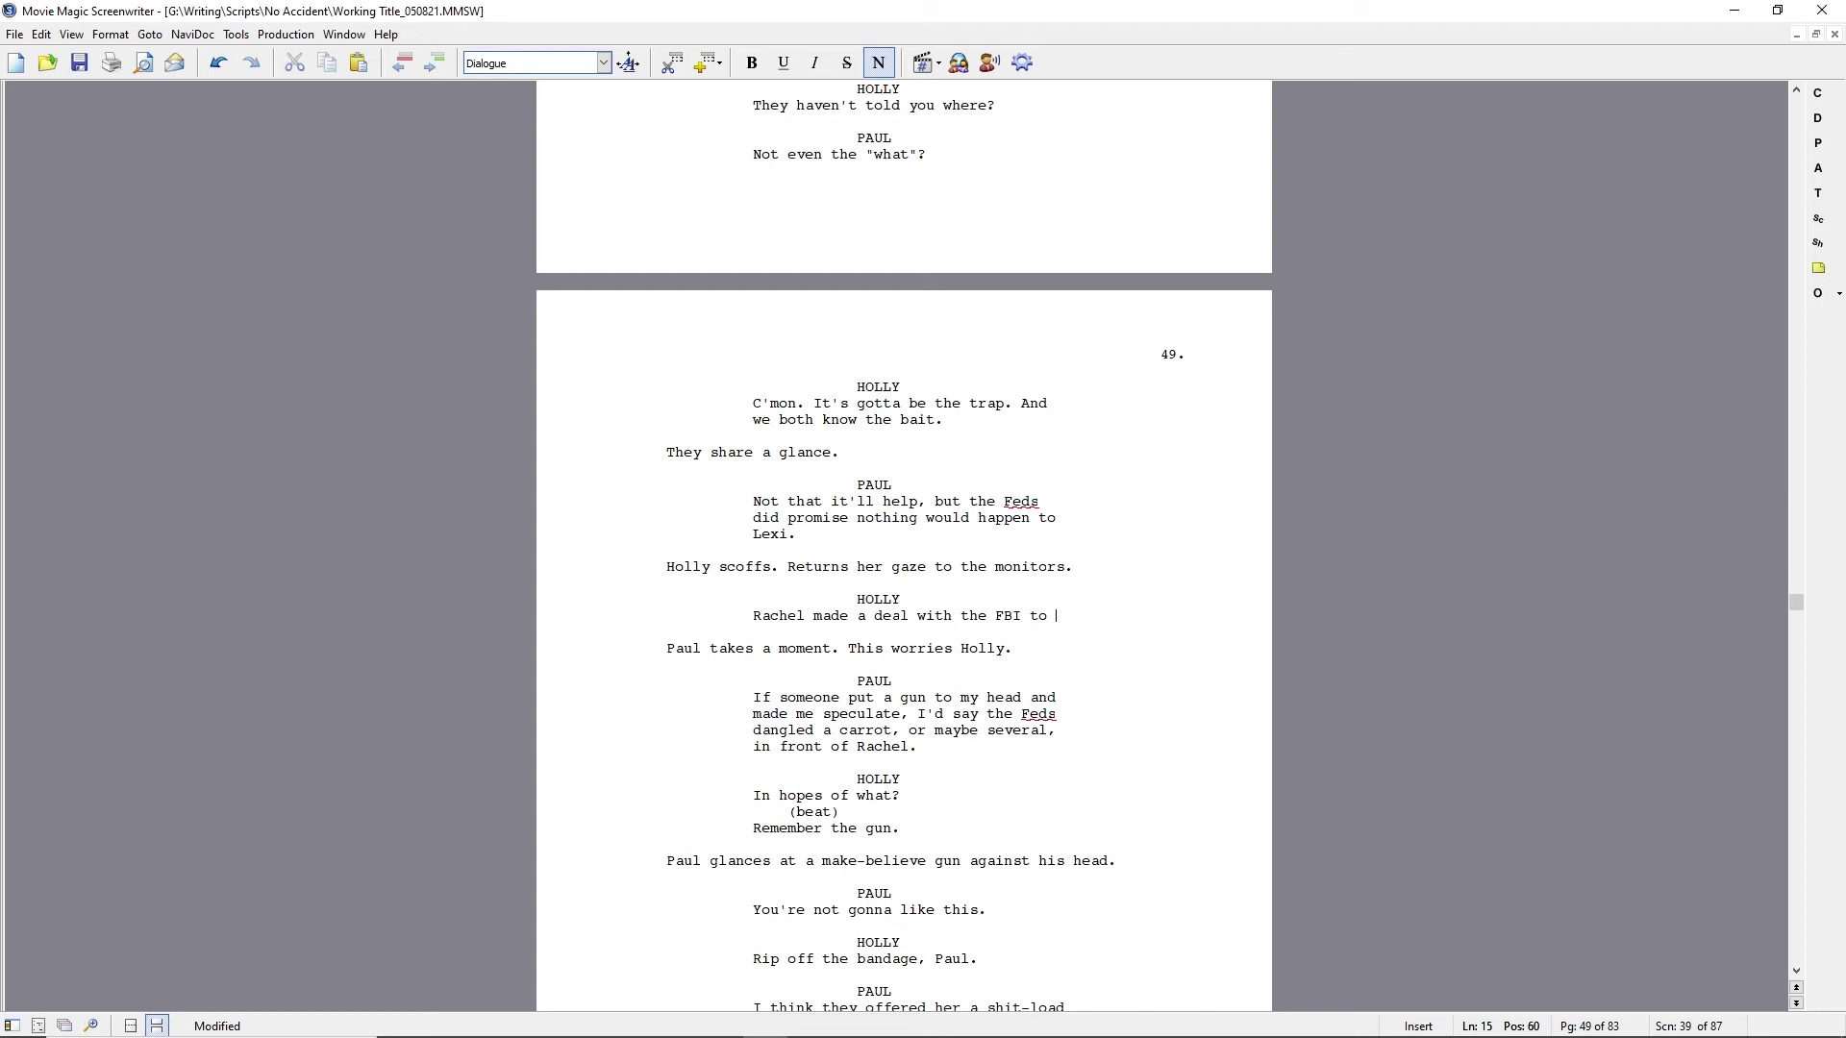
Reword Holly Hart's introduction in the opening van scene on page 1 to "early 20s, athletic, attractive, sits".
{"action": "scroll", "coordinate": [820, 499], "scroll_direction": "up", "scroll_amount": 5}
{"action": "scroll", "coordinate": [820, 498], "scroll_direction": "up", "scroll_amount": 20}
{"action": "scroll", "coordinate": [820, 498], "scroll_direction": "up", "scroll_amount": 8}
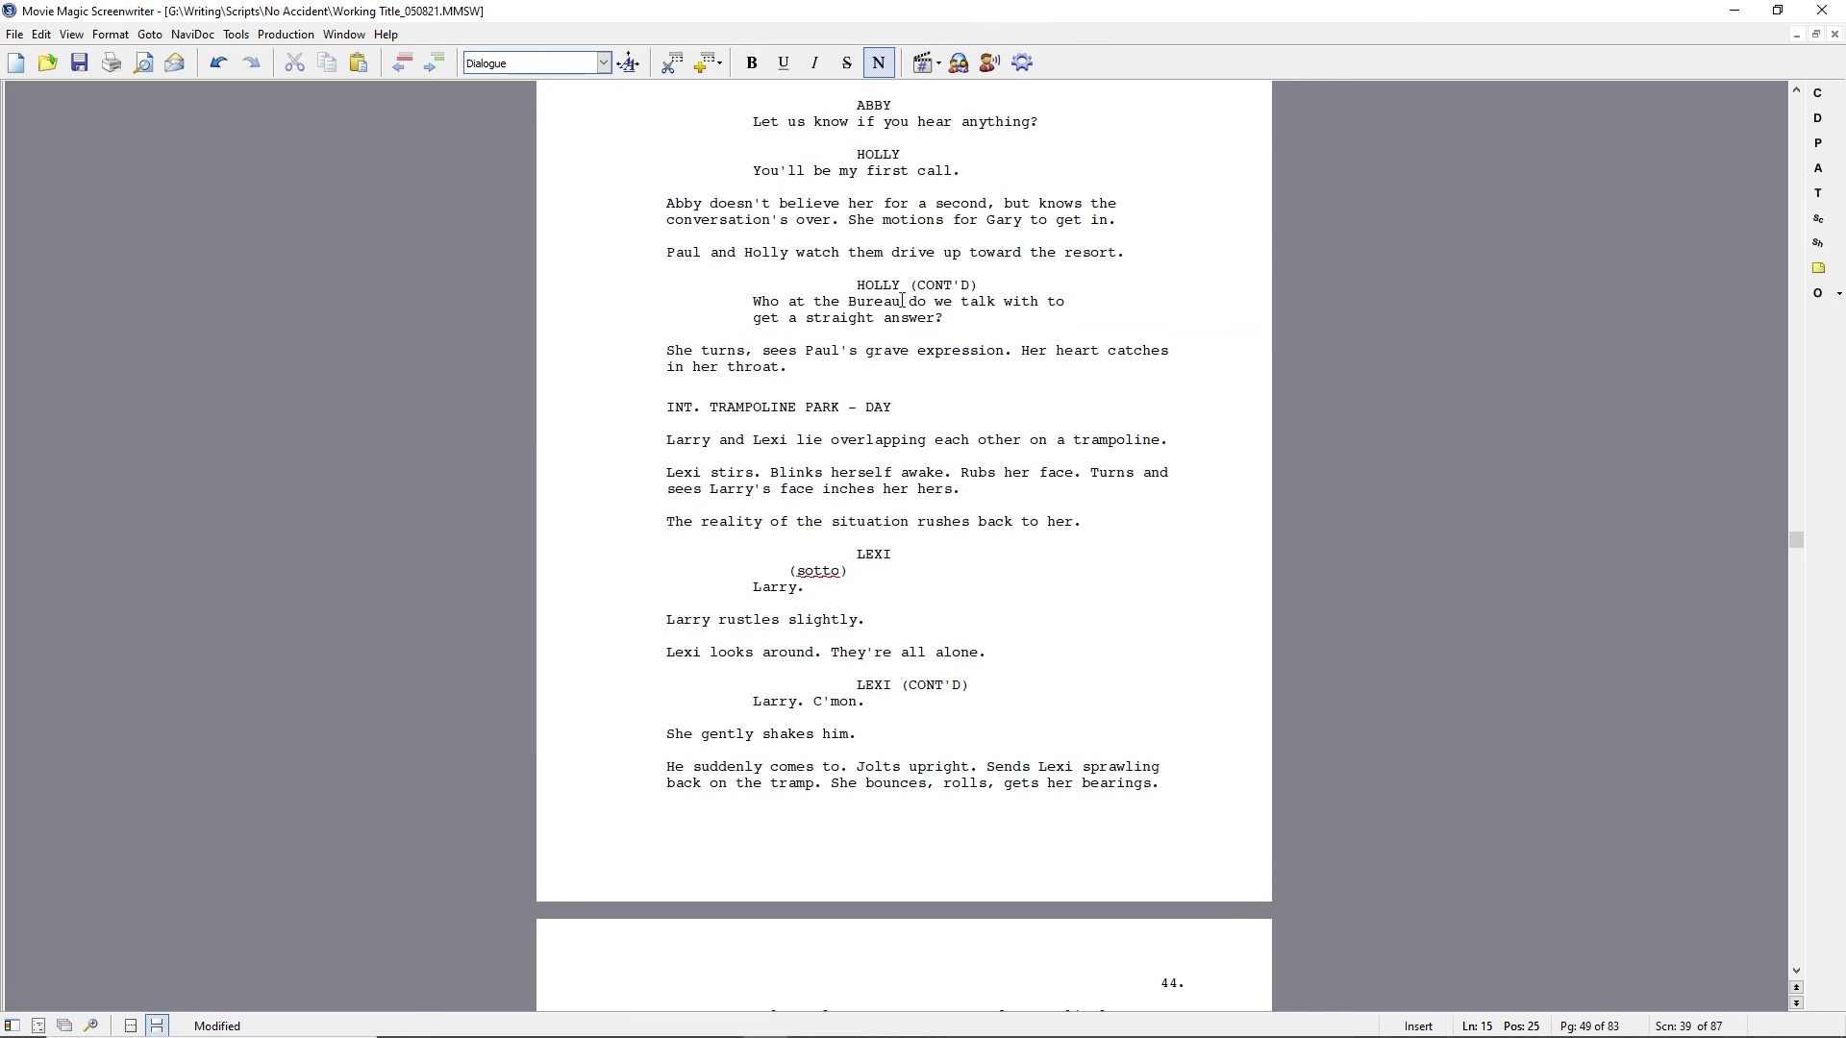
{"action": "scroll", "coordinate": [964, 283], "scroll_direction": "down", "scroll_amount": 20}
{"action": "scroll", "coordinate": [934, 423], "scroll_direction": "up", "scroll_amount": 2}
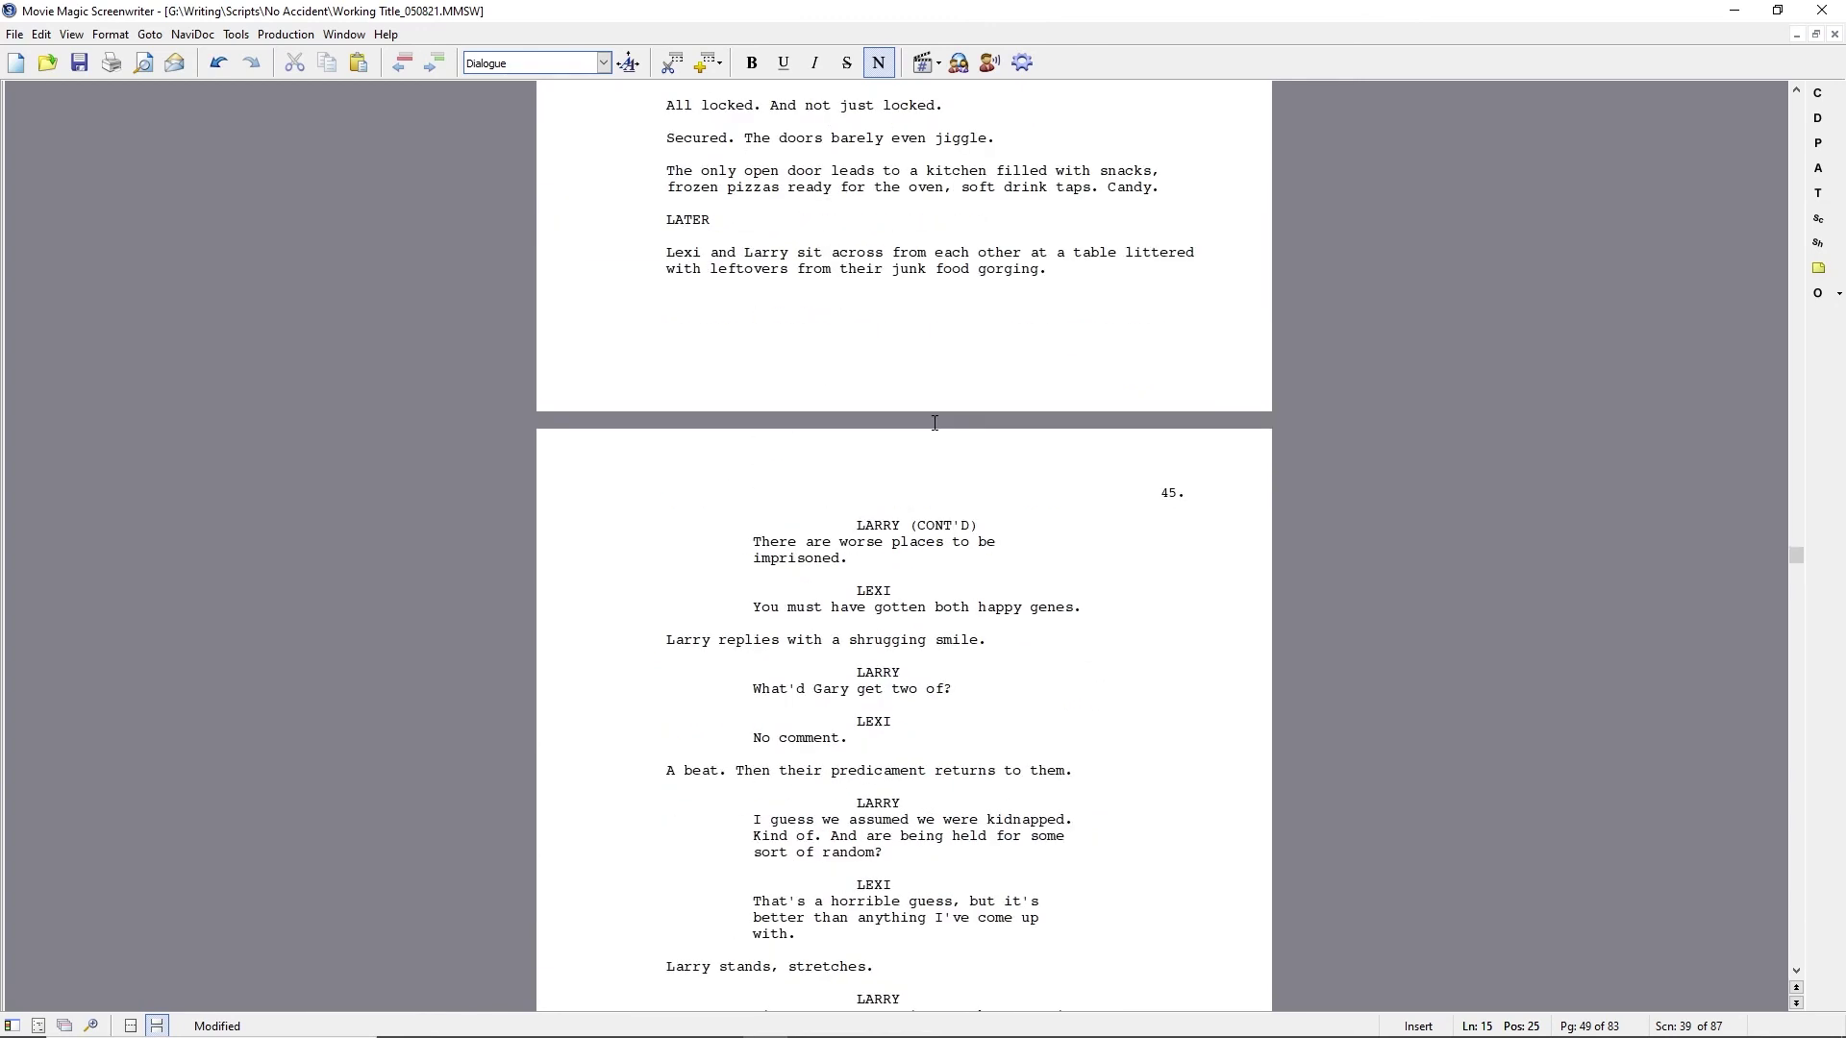
{"action": "key", "text": "ctrl+Home"}
{"action": "left_click", "coordinate": [980, 211]}
{"action": "type", "text": ","}
{"action": "key", "text": "Delete"}
{"action": "key", "text": "Delete"}
{"action": "key", "text": "Delete"}
{"action": "key", "text": "Delete"}
{"action": "key", "text": "Delete"}
{"action": "key", "text": "Left"}
{"action": "key", "text": "Left"}
{"action": "key", "text": "ctrl+shift+Left"}
{"action": "key", "text": "ctrl+shift+Left"}
{"action": "type", "text": "athletic"}
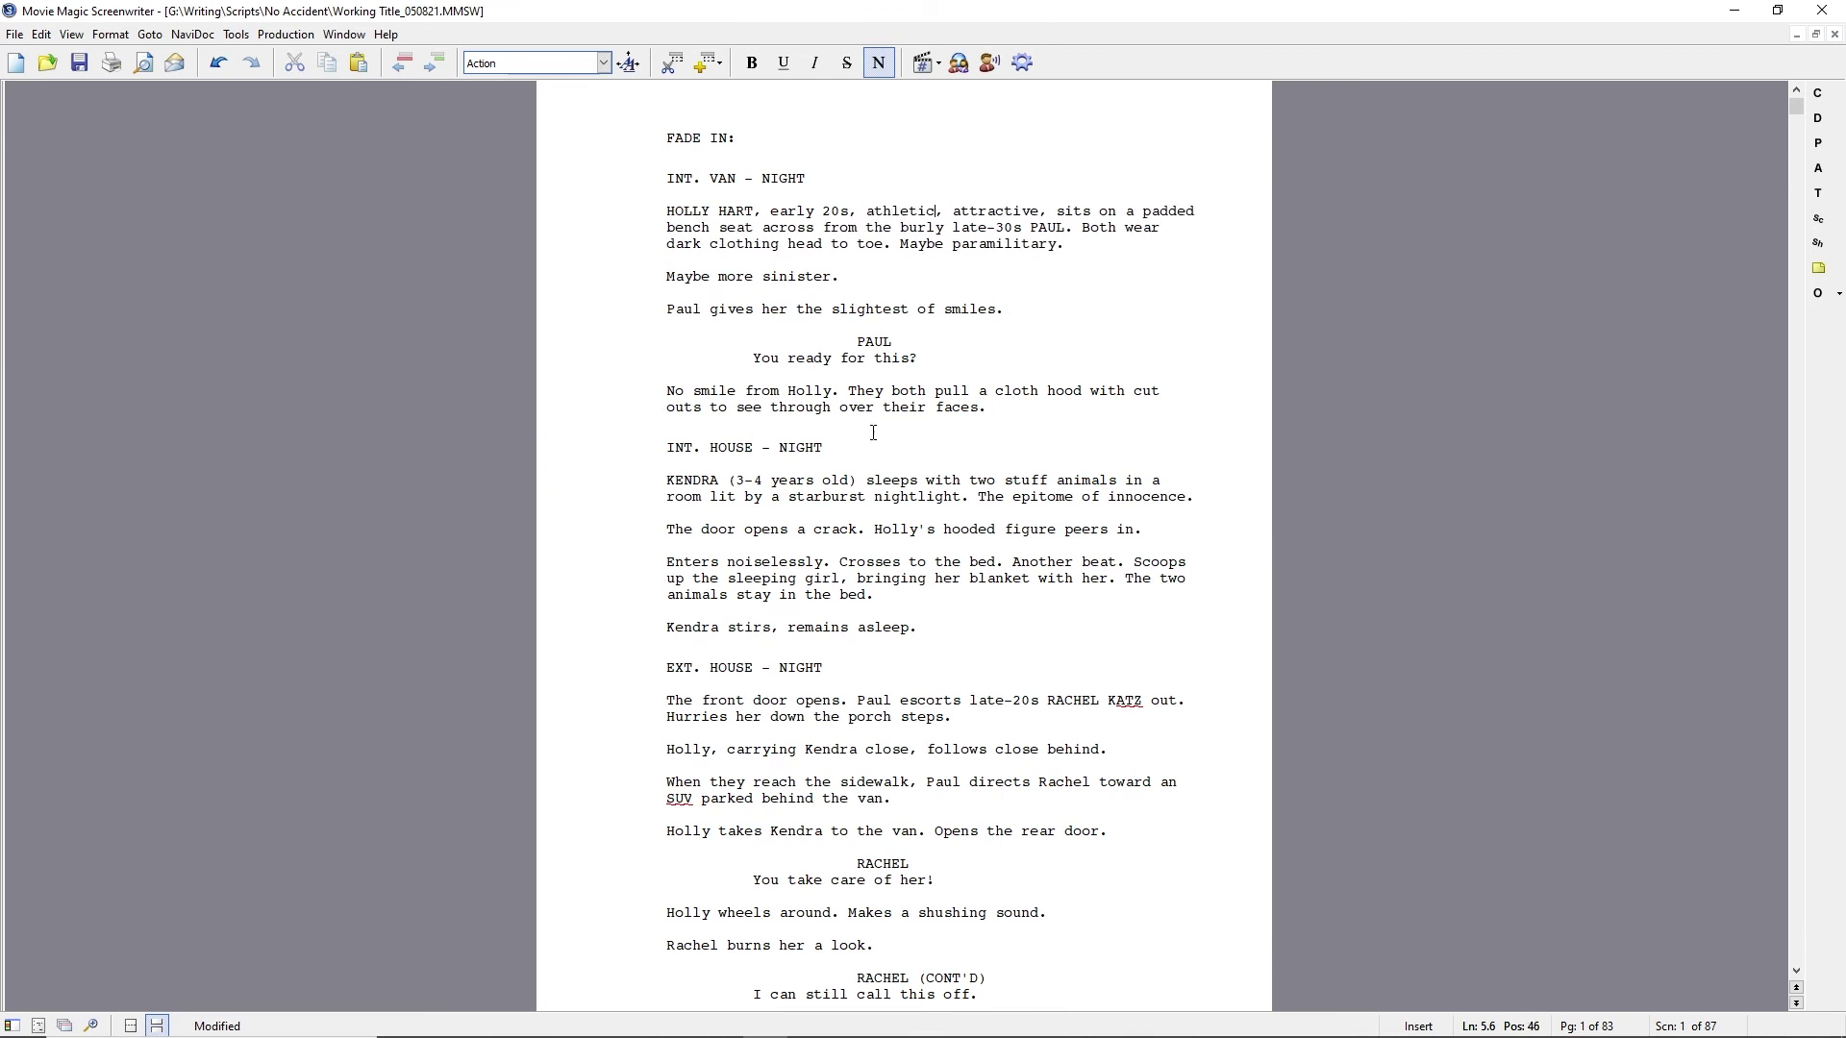
In the Conditioning Center scene on page 3, reword Holly's unwrapping action to "Holly removes the wraps from her hands.".
{"action": "scroll", "coordinate": [873, 433], "scroll_direction": "down", "scroll_amount": 20}
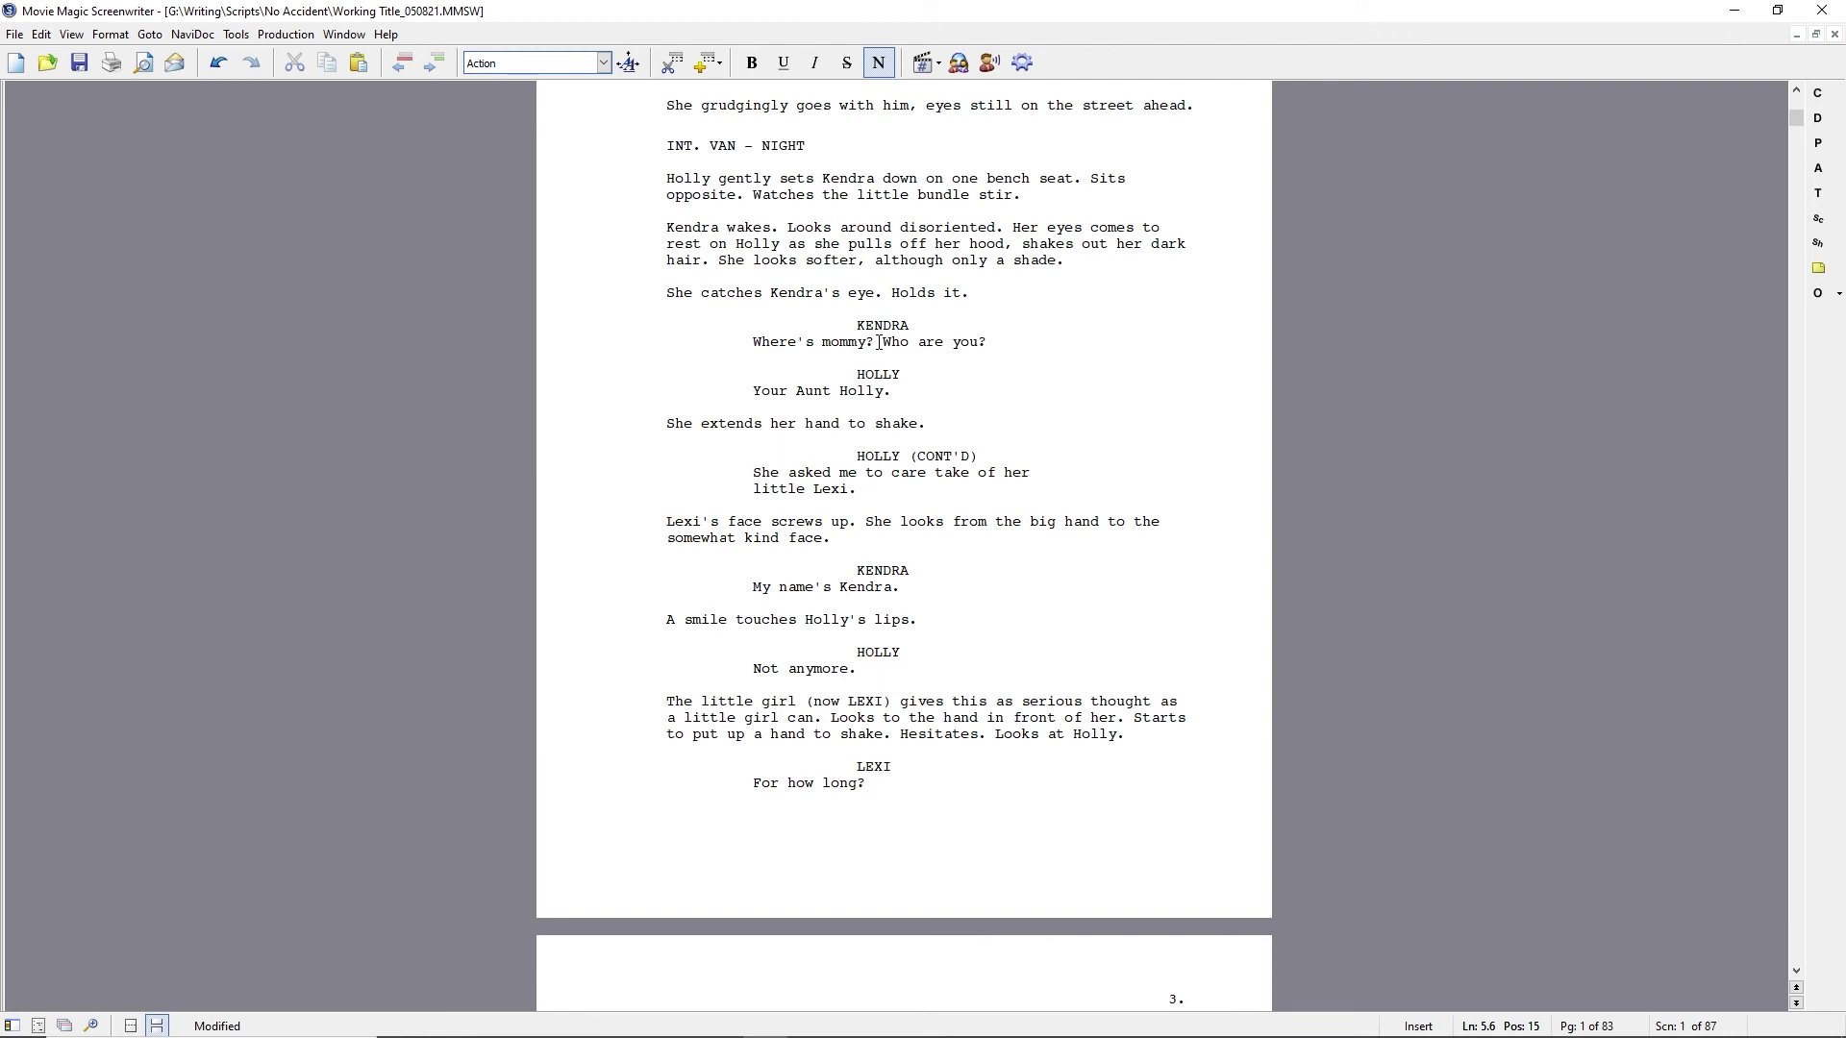
{"action": "scroll", "coordinate": [843, 548], "scroll_direction": "down", "scroll_amount": 12}
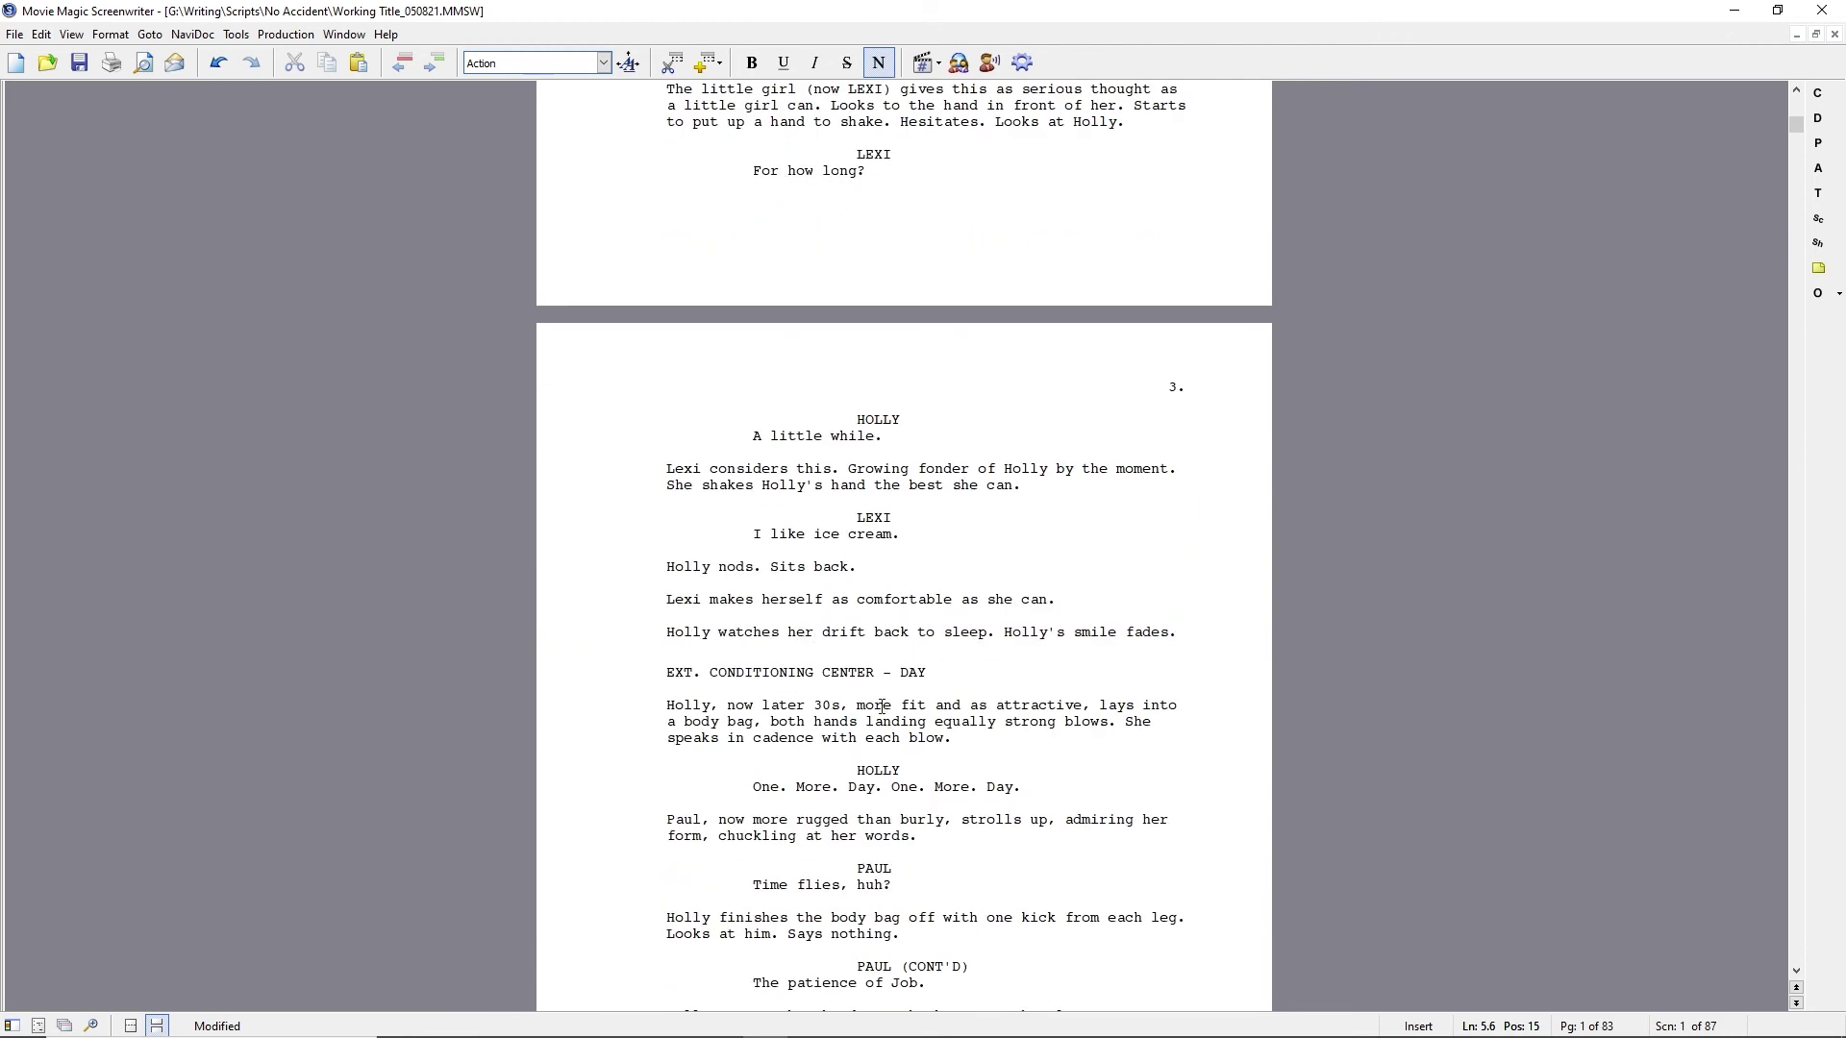
{"action": "scroll", "coordinate": [902, 705], "scroll_direction": "down", "scroll_amount": 6}
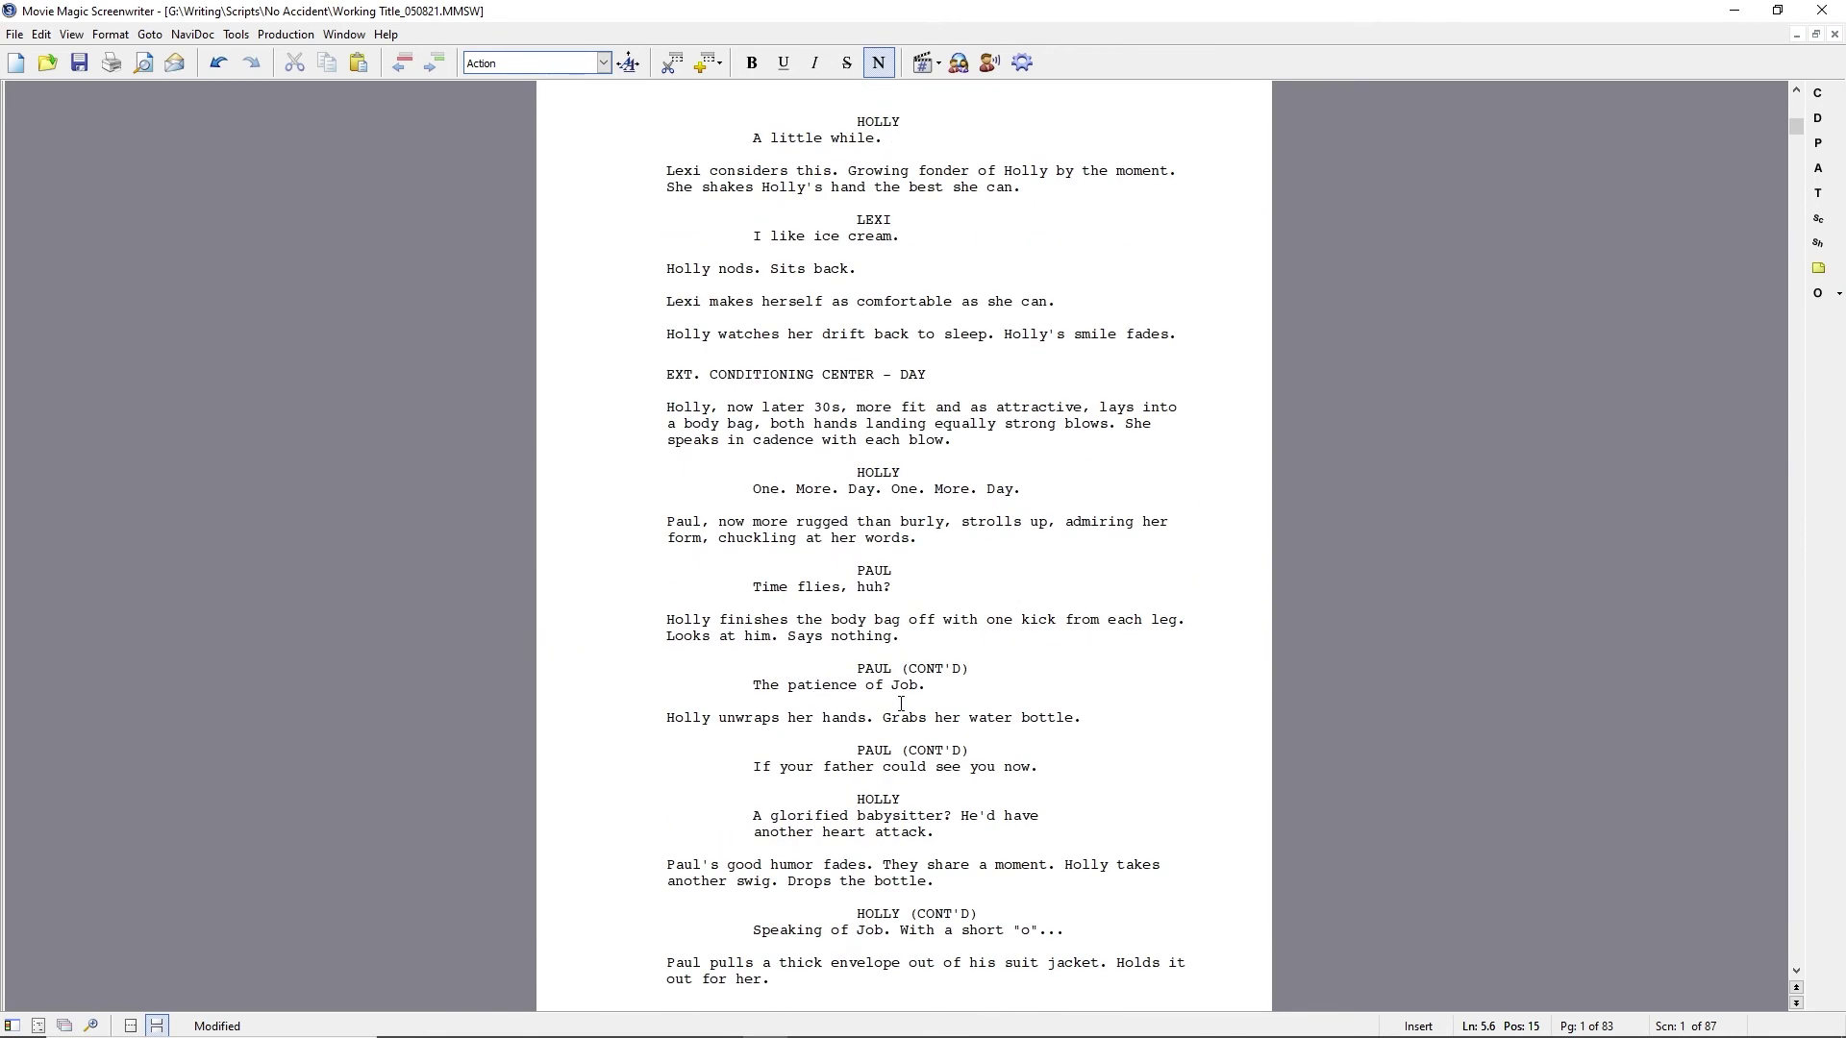
{"action": "left_click", "coordinate": [850, 664]}
{"action": "left_click", "coordinate": [719, 717]}
{"action": "type", "text": "removes the wraps from"}
{"action": "left_click_drag", "start_coordinate": [917, 717], "coordinate": [983, 717]}
{"action": "key", "text": "Delete"}
Change the following sentence of that action line to "Grabs a water bottle.".
{"action": "scroll", "coordinate": [984, 717], "scroll_direction": "down", "scroll_amount": 1}
{"action": "left_click", "coordinate": [1005, 669]}
{"action": "key", "text": "Right"}
{"action": "key", "text": "Right"}
{"action": "key", "text": "Right"}
{"action": "key", "text": "Right"}
{"action": "key", "text": "Right"}
{"action": "key", "text": "Right"}
{"action": "key", "text": "Right"}
{"action": "type", "text": "a"}
{"action": "key", "text": "Delete"}
{"action": "key", "text": "Delete"}
{"action": "key", "text": "Delete"}
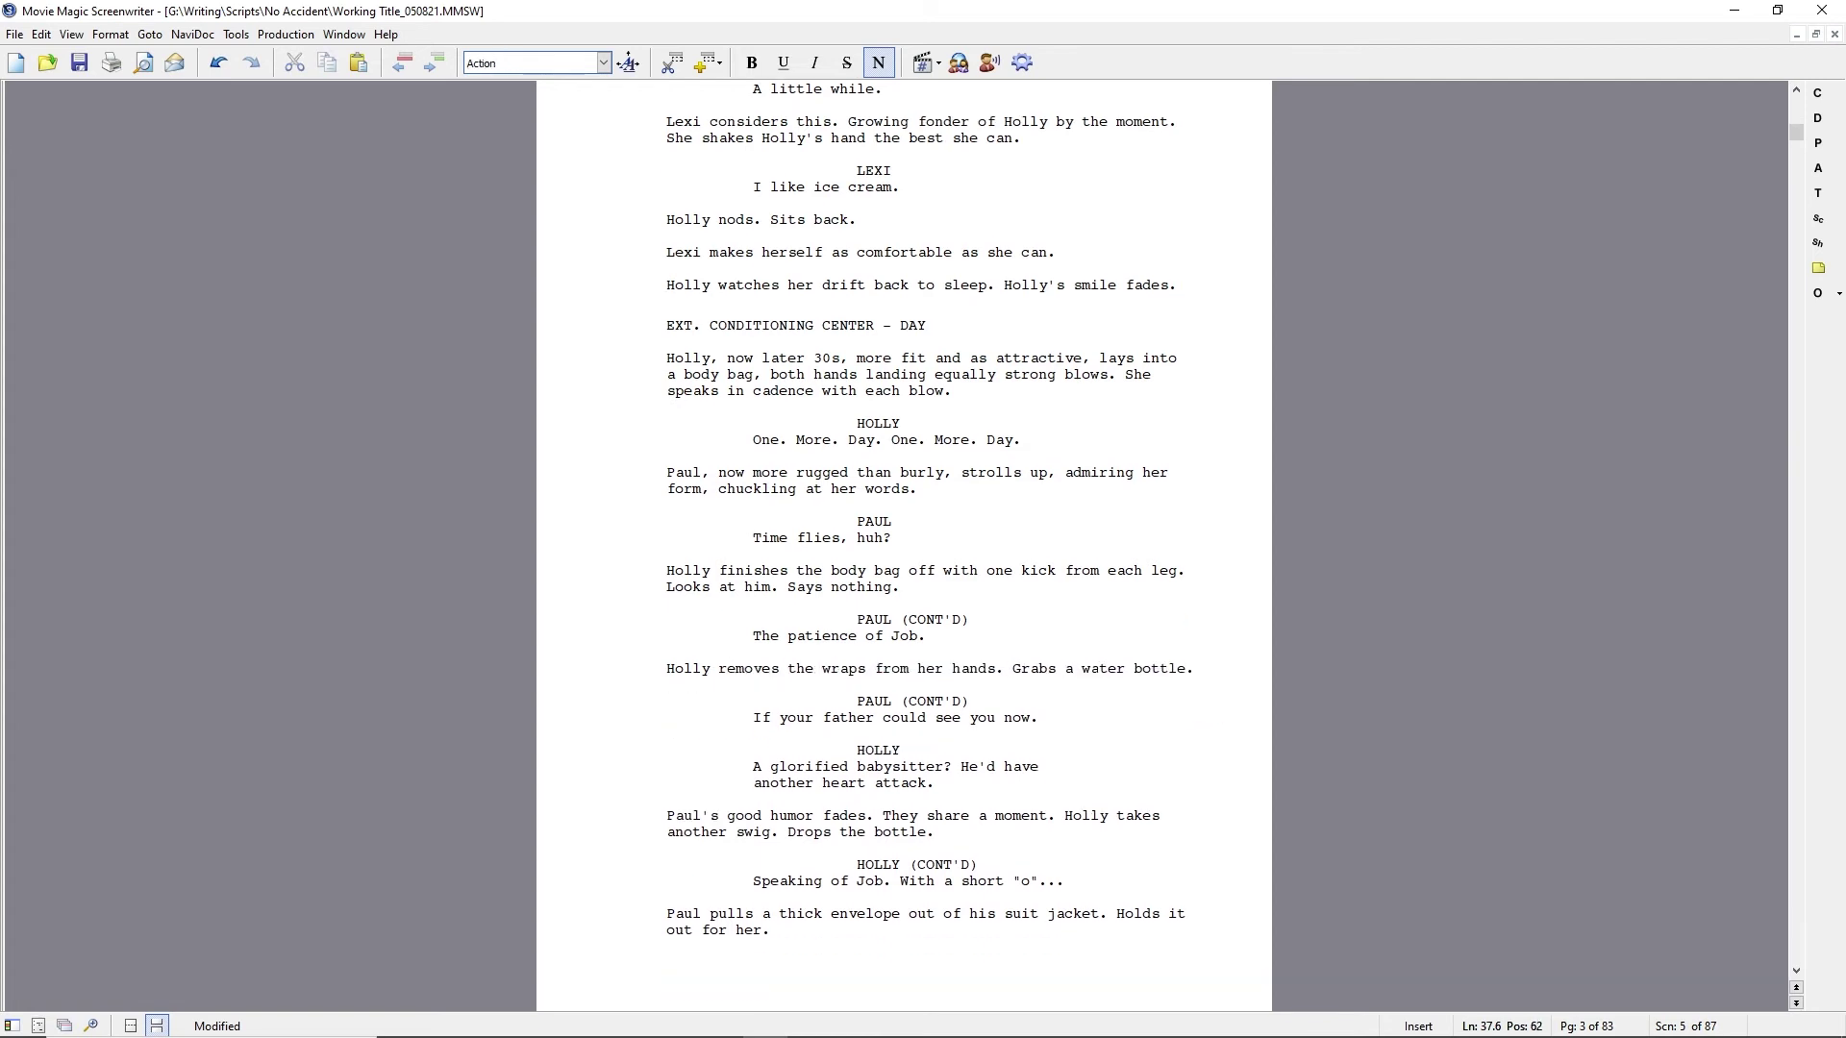
Delete Paul's speech about the U.S. Marshal's fifteen-year stint at the start of page 4.
{"action": "left_click", "coordinate": [858, 882]}
{"action": "key", "text": "Down"}
{"action": "key", "text": "Down"}
{"action": "key", "text": "Down"}
{"action": "key", "text": "Down"}
{"action": "key", "text": "Down"}
{"action": "key", "text": "Down"}
{"action": "key", "text": "Down"}
{"action": "key", "text": "Down"}
{"action": "key", "text": "Down"}
{"action": "key", "text": "Down"}
{"action": "key", "text": "Down"}
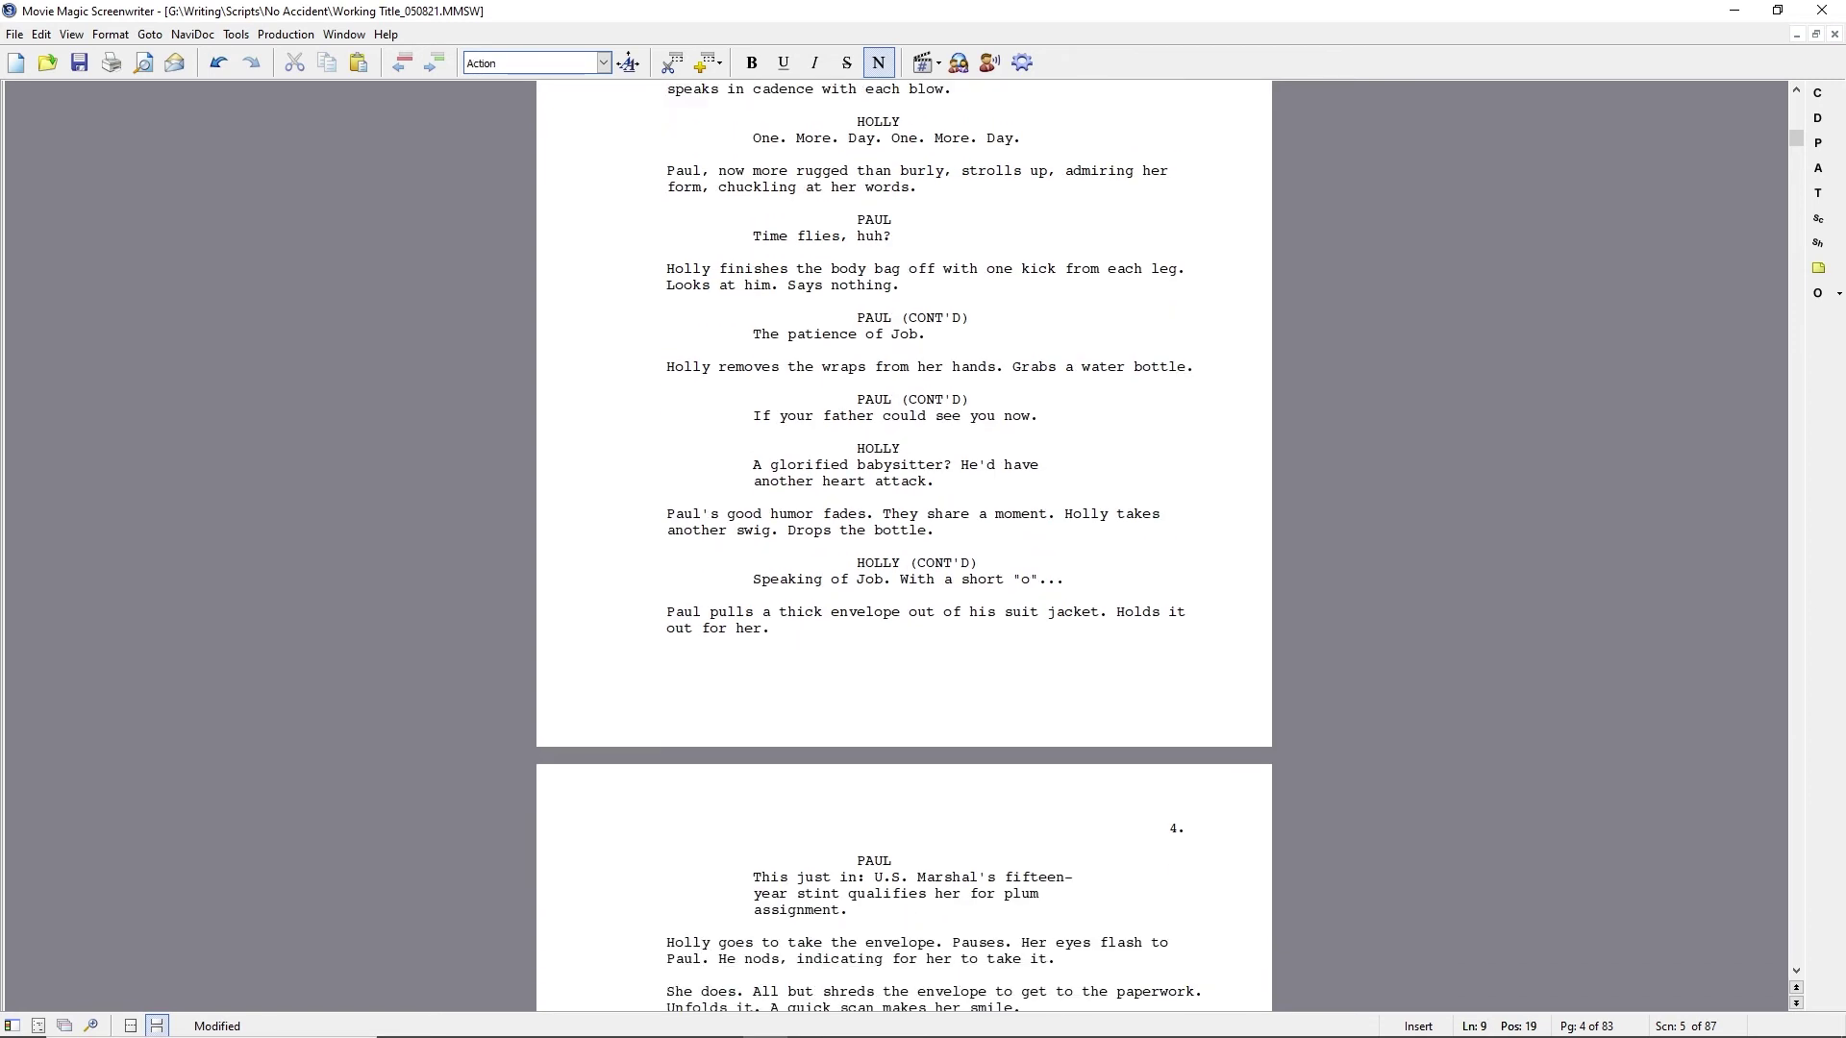
{"action": "scroll", "coordinate": [849, 778], "scroll_direction": "down", "scroll_amount": 2}
{"action": "left_click", "coordinate": [849, 779]}
{"action": "left_click_drag", "start_coordinate": [852, 757], "coordinate": [962, 813]}
{"action": "key", "text": "Delete"}
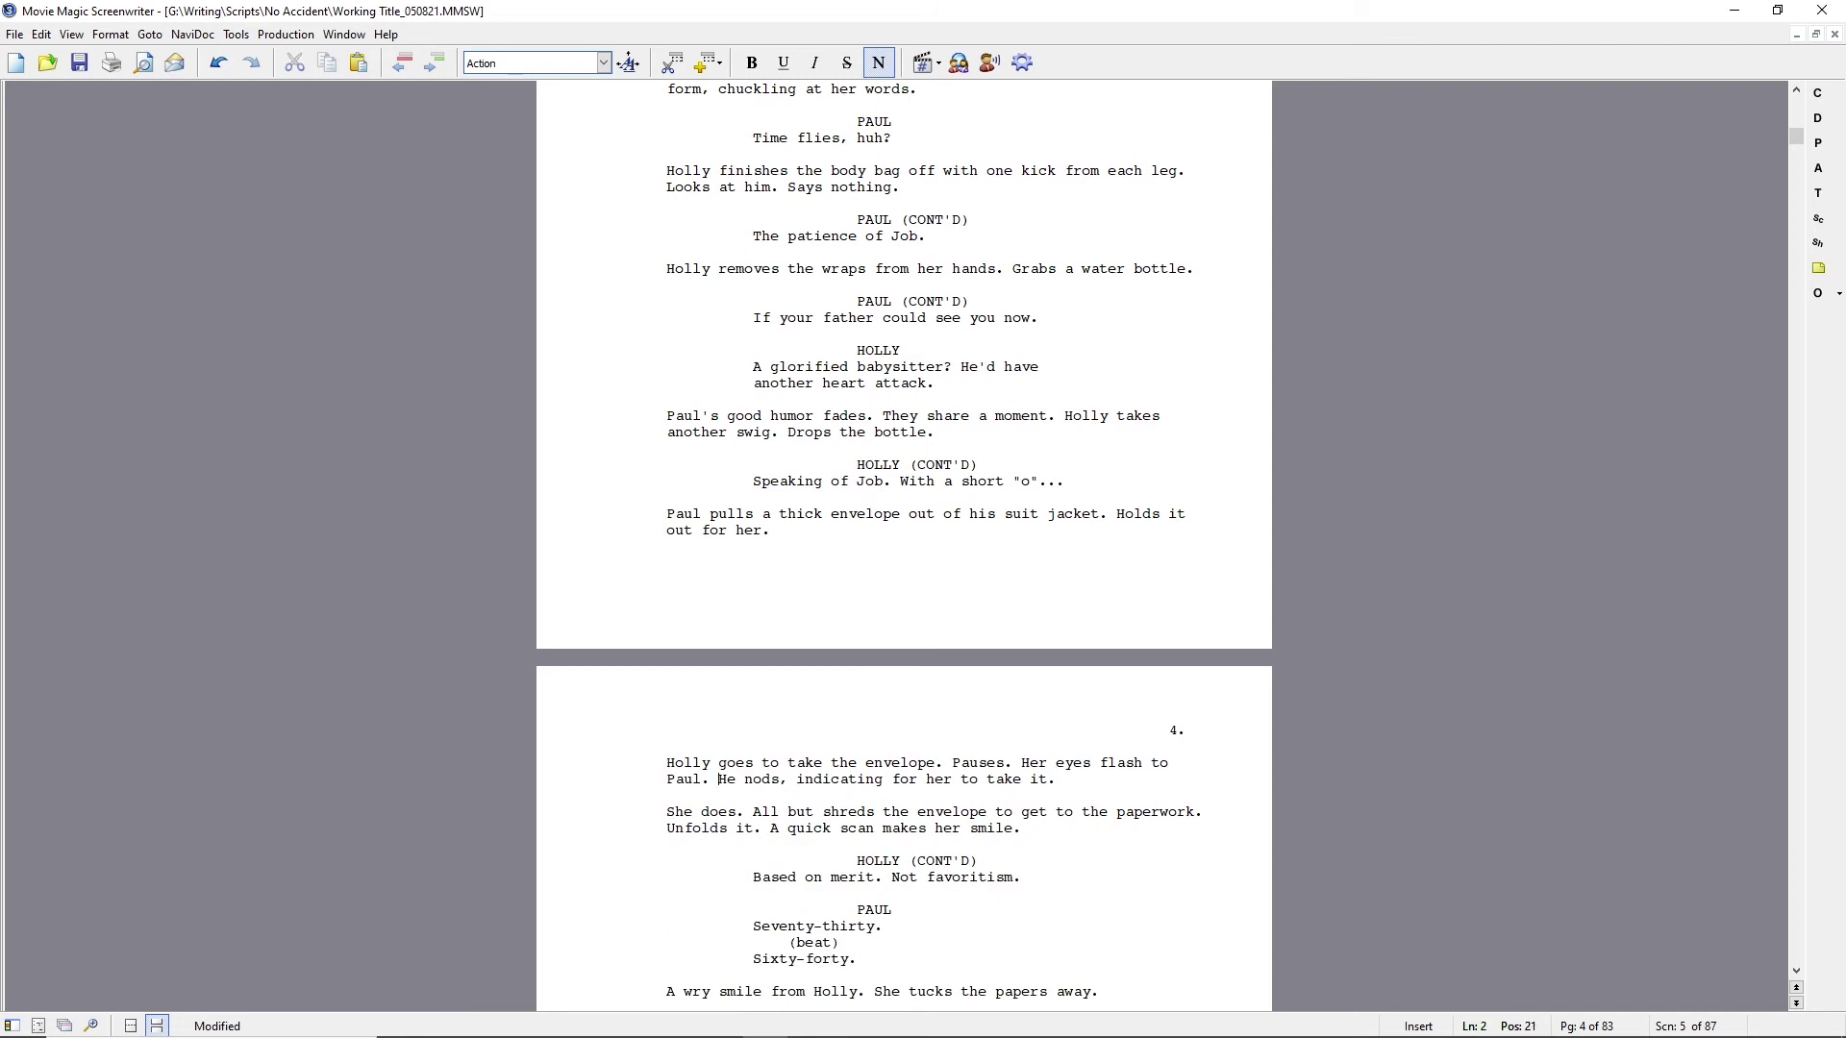
Reword the opening of Holly's action on page 4 to "Holly goes to take it. Pauses. Her eyes flash to Paul.".
{"action": "type", "text": "it."}
{"action": "key", "text": "ctrl+shift+Down"}
{"action": "key", "text": "ctrl+shift+Down"}
{"action": "key", "text": "ctrl+Up"}
{"action": "key", "text": "ctrl+Up"}
{"action": "key", "text": "ctrl+shift+Right"}
{"action": "key", "text": "ctrl+shift+Right"}
{"action": "key", "text": "ctrl+shift+Right"}
{"action": "key", "text": "ctrl+Right"}
{"action": "key", "text": "ctrl+Right"}
{"action": "key", "text": "ctrl+shift+Right"}
{"action": "key", "text": "ctrl+shift+Right"}
{"action": "key", "text": "Delete"}
{"action": "key", "text": "Delete"}
Add a Paul dialogue block after "Her eyes flash to Paul." reading "You've earned it.".
{"action": "key", "text": "Return"}
{"action": "key", "text": "Tab"}
{"action": "type", "text": "PAUL"}
{"action": "key", "text": "Return"}
{"action": "type", "text": "You've earned it."}
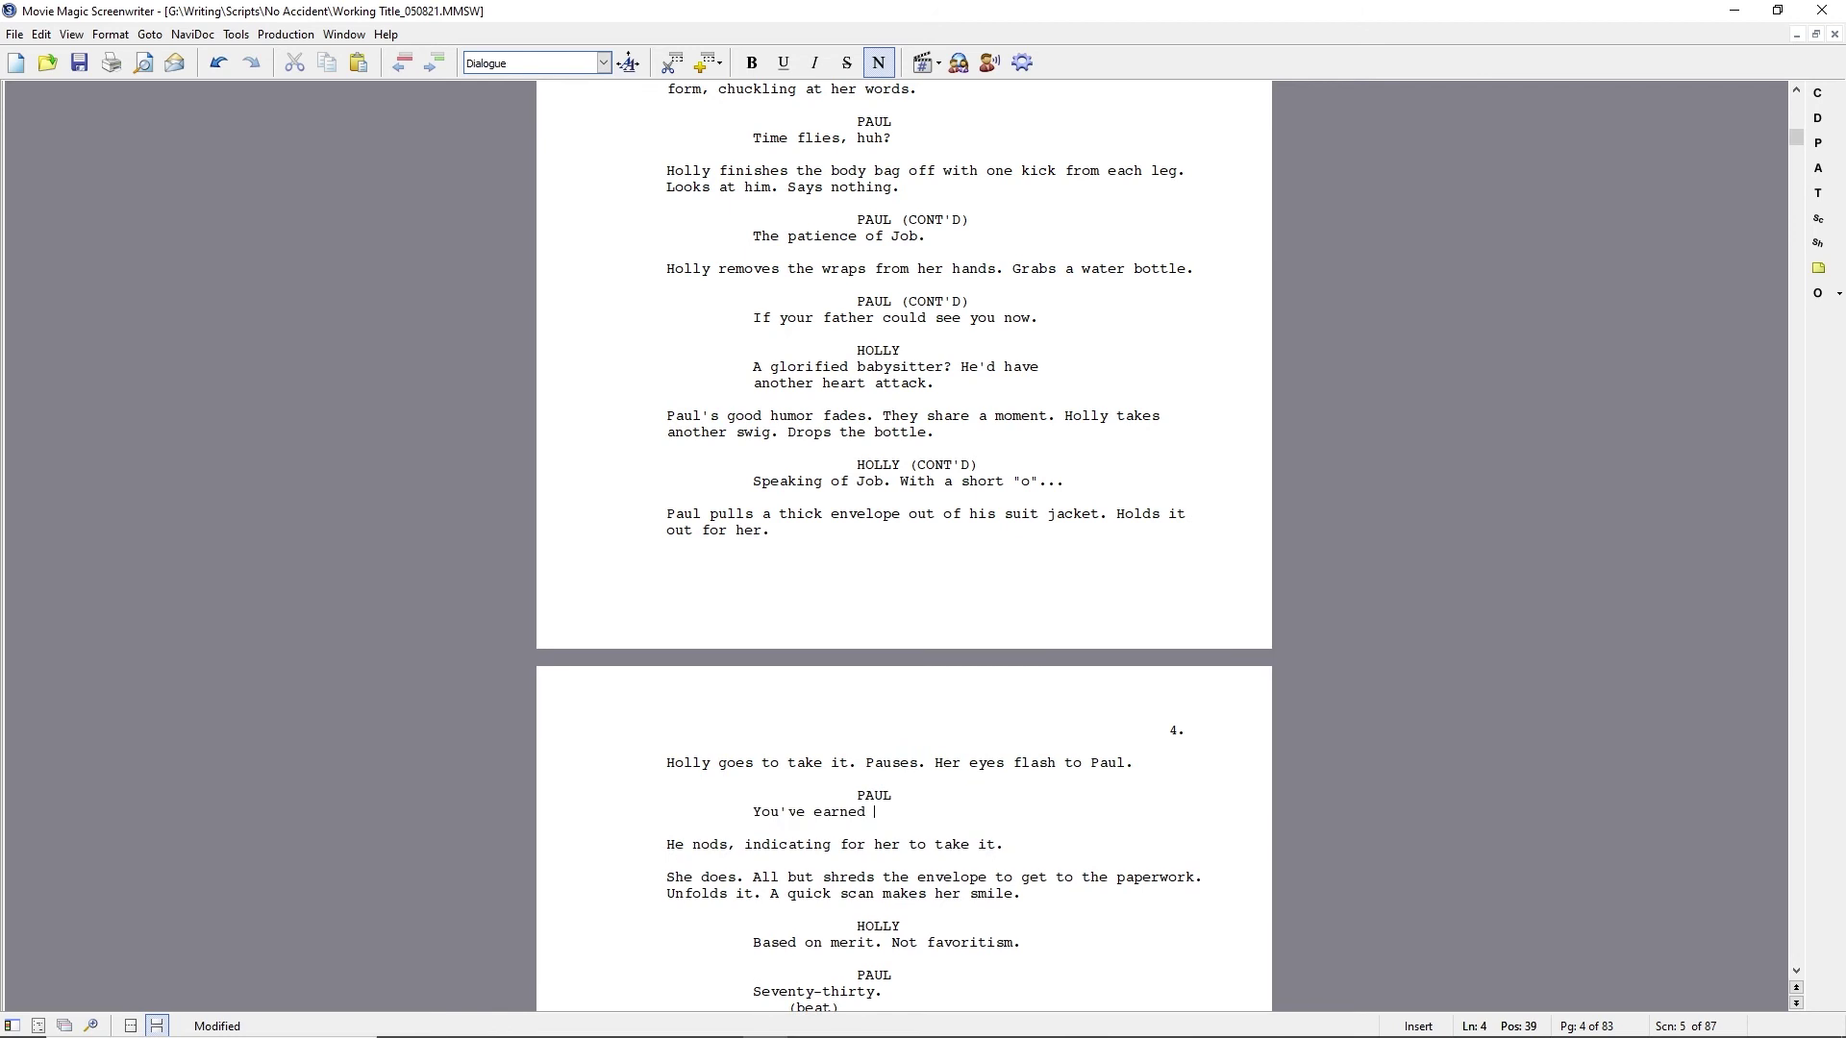
Replace the action about Paul nodding for her to take it with "Holly takes the envelope.".
{"action": "key", "text": "Right"}
{"action": "key", "text": "ctrl+shift+Down"}
{"action": "key", "text": "Delete"}
{"action": "type", "text": "Holly takes it,"}
{"action": "key", "text": "BackSpace"}
{"action": "key", "text": "BackSpace"}
{"action": "key", "text": "ctrl+z"}
{"action": "type", "text": "the envelope."}
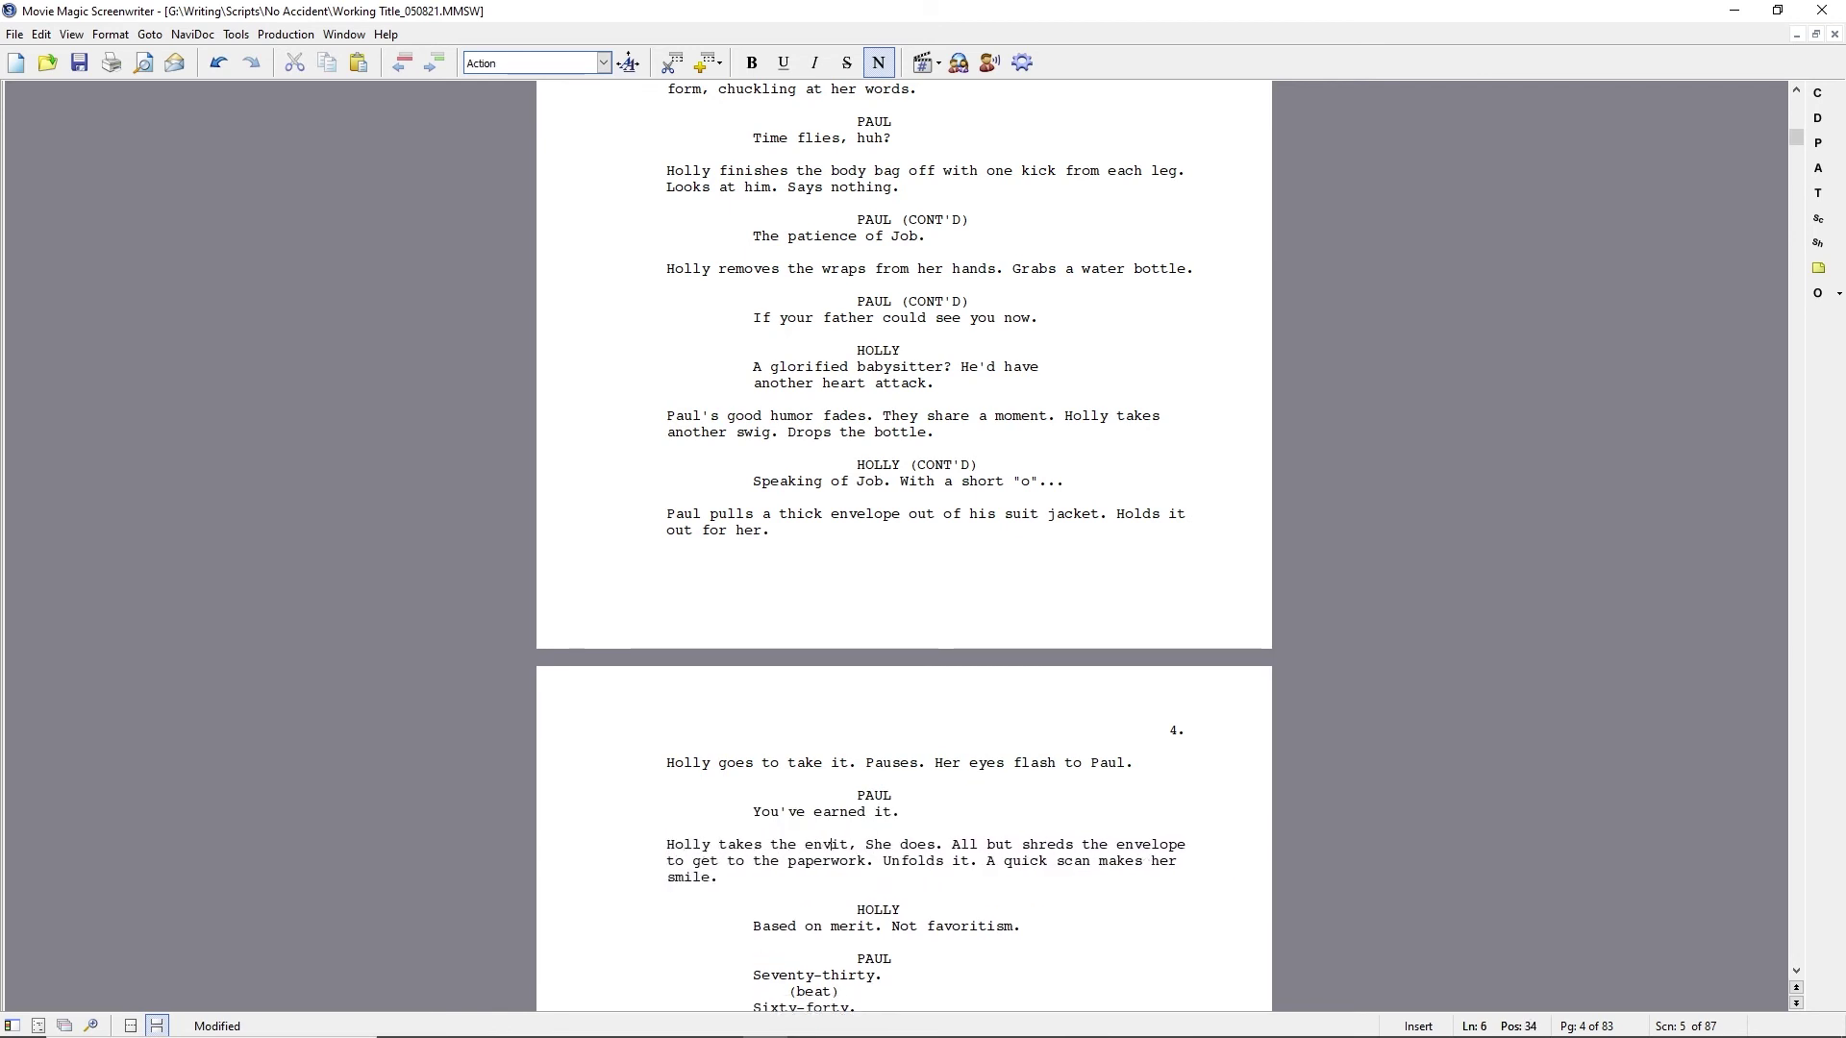
Continue that action line with "Tears it open. Removes and unfolds the papers inside.".
{"action": "key", "text": "ctrl+shift+Down"}
{"action": "key", "text": "ctrl+shift+Down"}
{"action": "key", "text": "ctrl+Up"}
{"action": "key", "text": "ctrl+Up"}
{"action": "key", "text": "ctrl+Right"}
{"action": "key", "text": "ctrl+Right"}
{"action": "key", "text": "ctrl+Right"}
{"action": "key", "text": "ctrl+Right"}
{"action": "type", "text": "Tears it open."}
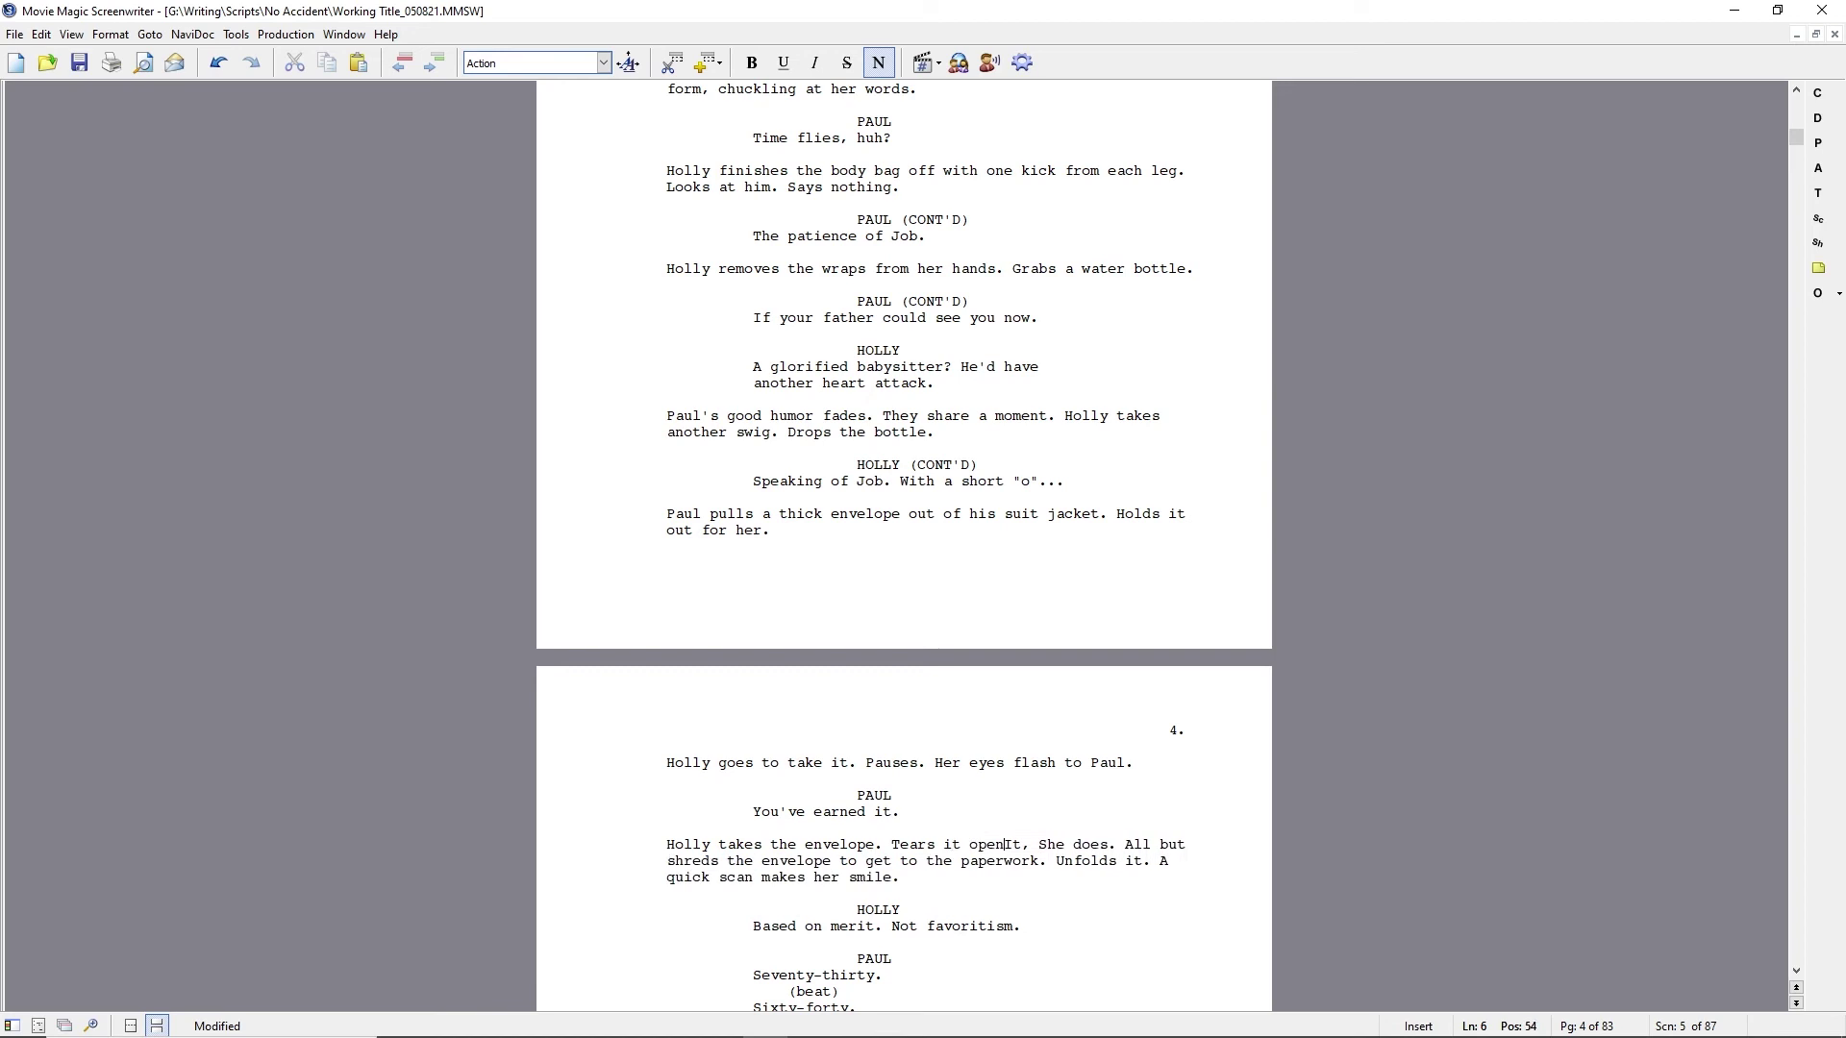
{"action": "key", "text": "ctrl+shift+Down"}
{"action": "key", "text": "Up"}
{"action": "type", "text": "Removes and unfolds the papers in"}
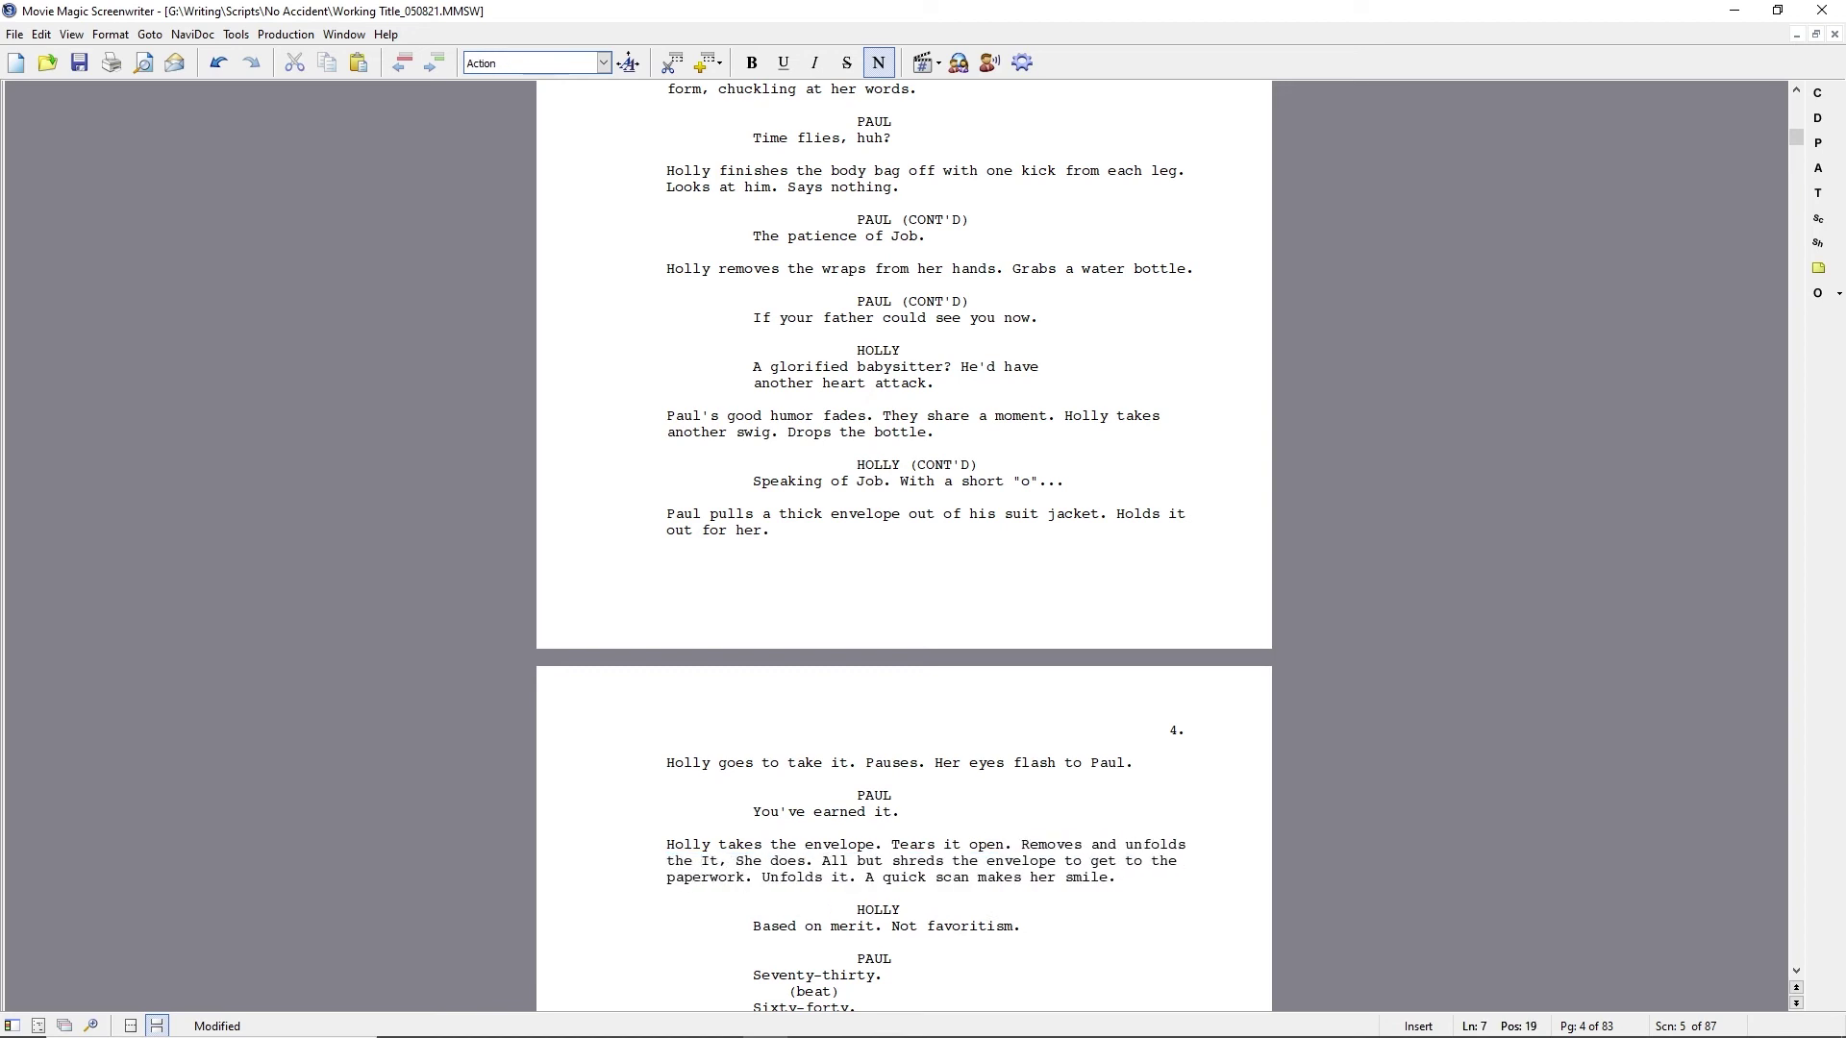
{"action": "type", "text": "side."}
Delete the leftover wording about shredding the envelope and unfolding it, just before "A quick scan makes her smile.".
{"action": "key", "text": "ctrl+shift+Right"}
{"action": "key", "text": "ctrl+shift+Right"}
{"action": "key", "text": "ctrl+shift+Right"}
{"action": "key", "text": "ctrl+shift+Right"}
{"action": "key", "text": "ctrl+shift+Right"}
{"action": "key", "text": "ctrl+shift+Right"}
{"action": "key", "text": "ctrl+shift+Right"}
{"action": "key", "text": "ctrl+shift+Right"}
{"action": "key", "text": "ctrl+shift+Right"}
{"action": "key", "text": "ctrl+shift+Right"}
{"action": "key", "text": "ctrl+shift+Right"}
{"action": "key", "text": "ctrl+shift+Right"}
{"action": "key", "text": "ctrl+shift+Right"}
{"action": "key", "text": "ctrl+shift+Right"}
{"action": "key", "text": "ctrl+shift+Right"}
{"action": "key", "text": "Delete"}
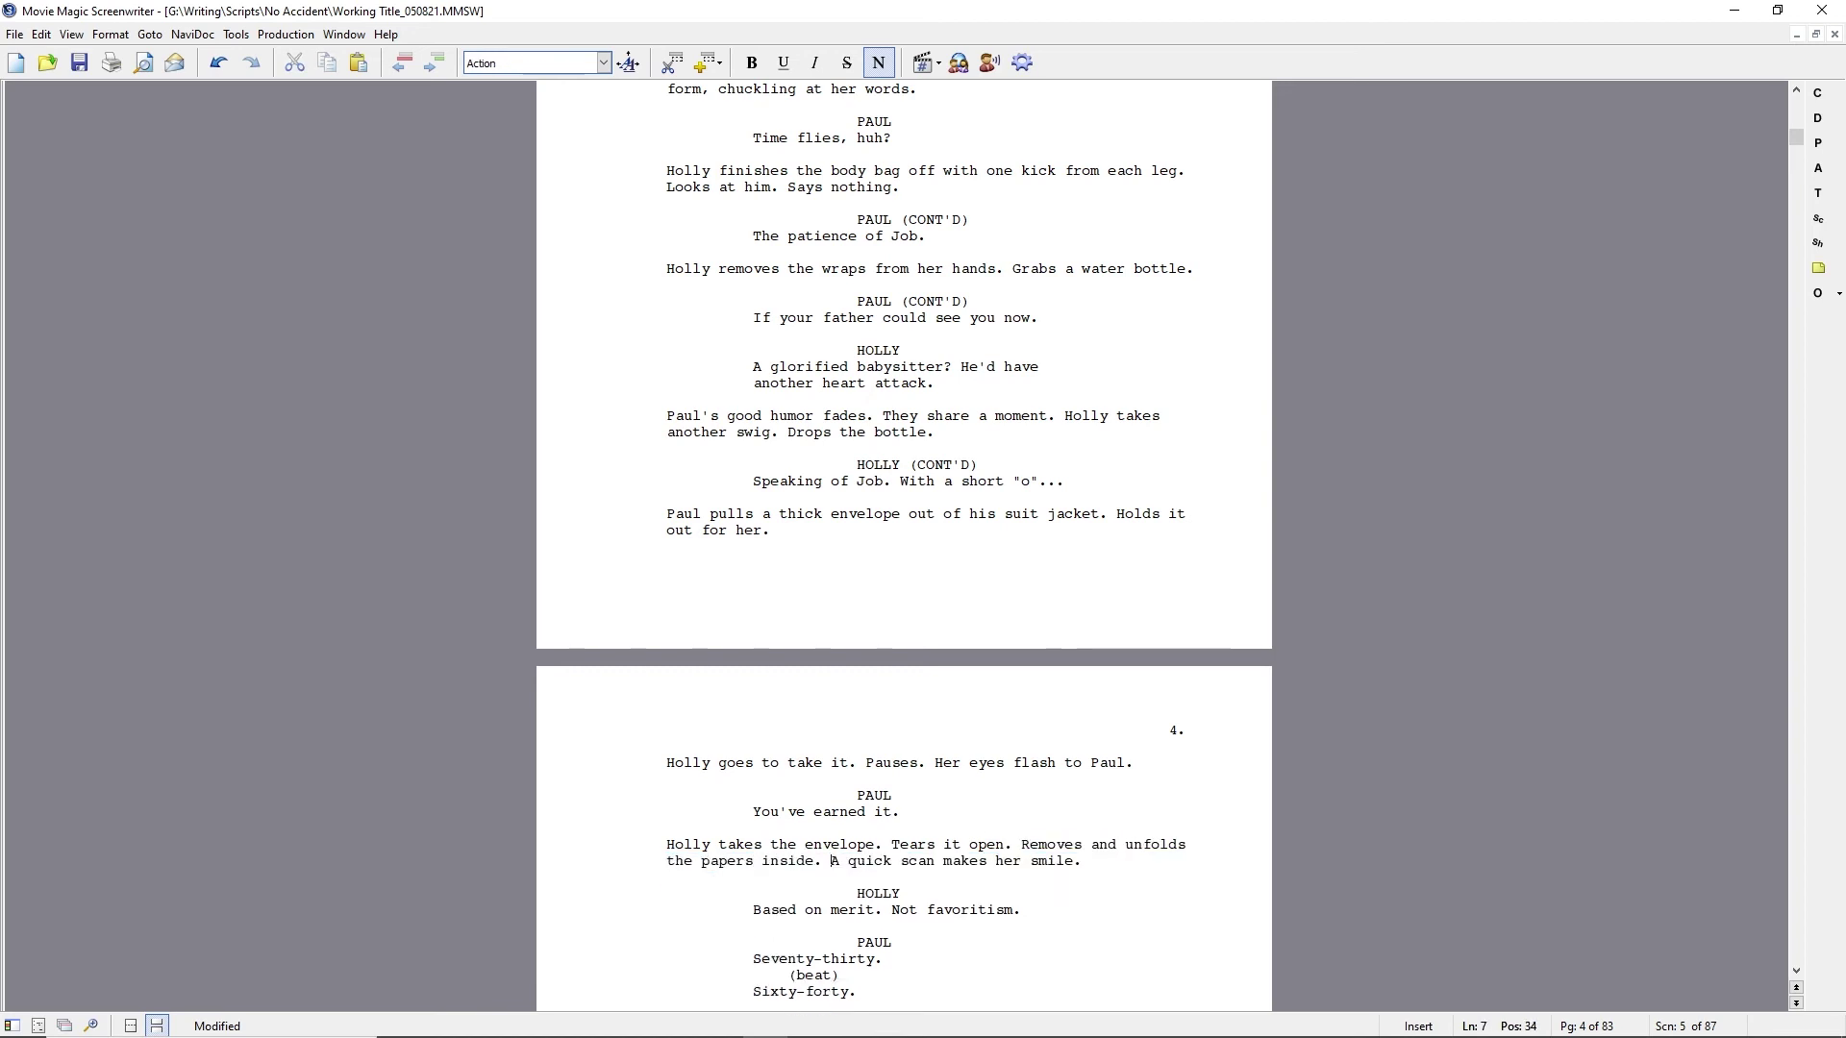
Reword Paul's reply about favoritism to "Of course." before the beat and "Well, Sixty-forty." after it.
{"action": "left_click", "coordinate": [787, 959]}
{"action": "type", "text": "Of course."}
{"action": "key", "text": "shift+Down"}
{"action": "key", "text": "shift+Down"}
{"action": "key", "text": "shift+End"}
{"action": "key", "text": "Delete"}
{"action": "key", "text": "Return"}
{"action": "key", "text": "ctrl+z"}
{"action": "key", "text": "ctrl+z"}
{"action": "key", "text": "Delete"}
{"action": "key", "text": "Delete"}
{"action": "key", "text": "Delete"}
{"action": "key", "text": "Delete"}
{"action": "key", "text": "Delete"}
{"action": "key", "text": "Delete"}
{"action": "key", "text": "Delete"}
{"action": "key", "text": "Delete"}
{"action": "key", "text": "Delete"}
{"action": "key", "text": "Delete"}
{"action": "key", "text": "Delete"}
{"action": "left_click", "coordinate": [753, 976]}
{"action": "type", "text": "Well,"}
Begin the action line below Paul's reply with "Holly gives him a playful swat on the arm.".
{"action": "scroll", "coordinate": [695, 713], "scroll_direction": "down", "scroll_amount": 3}
{"action": "left_click", "coordinate": [667, 877]}
{"action": "type", "text": "Holly playful"}
{"action": "key", "text": "BackSpace"}
{"action": "key", "text": "BackSpace"}
{"action": "key", "text": "BackSpace"}
{"action": "key", "text": "BackSpace"}
{"action": "key", "text": "BackSpace"}
{"action": "key", "text": "BackSpace"}
{"action": "key", "text": "BackSpace"}
{"action": "type", "text": "gives him a playful swat on the arm. turk"}
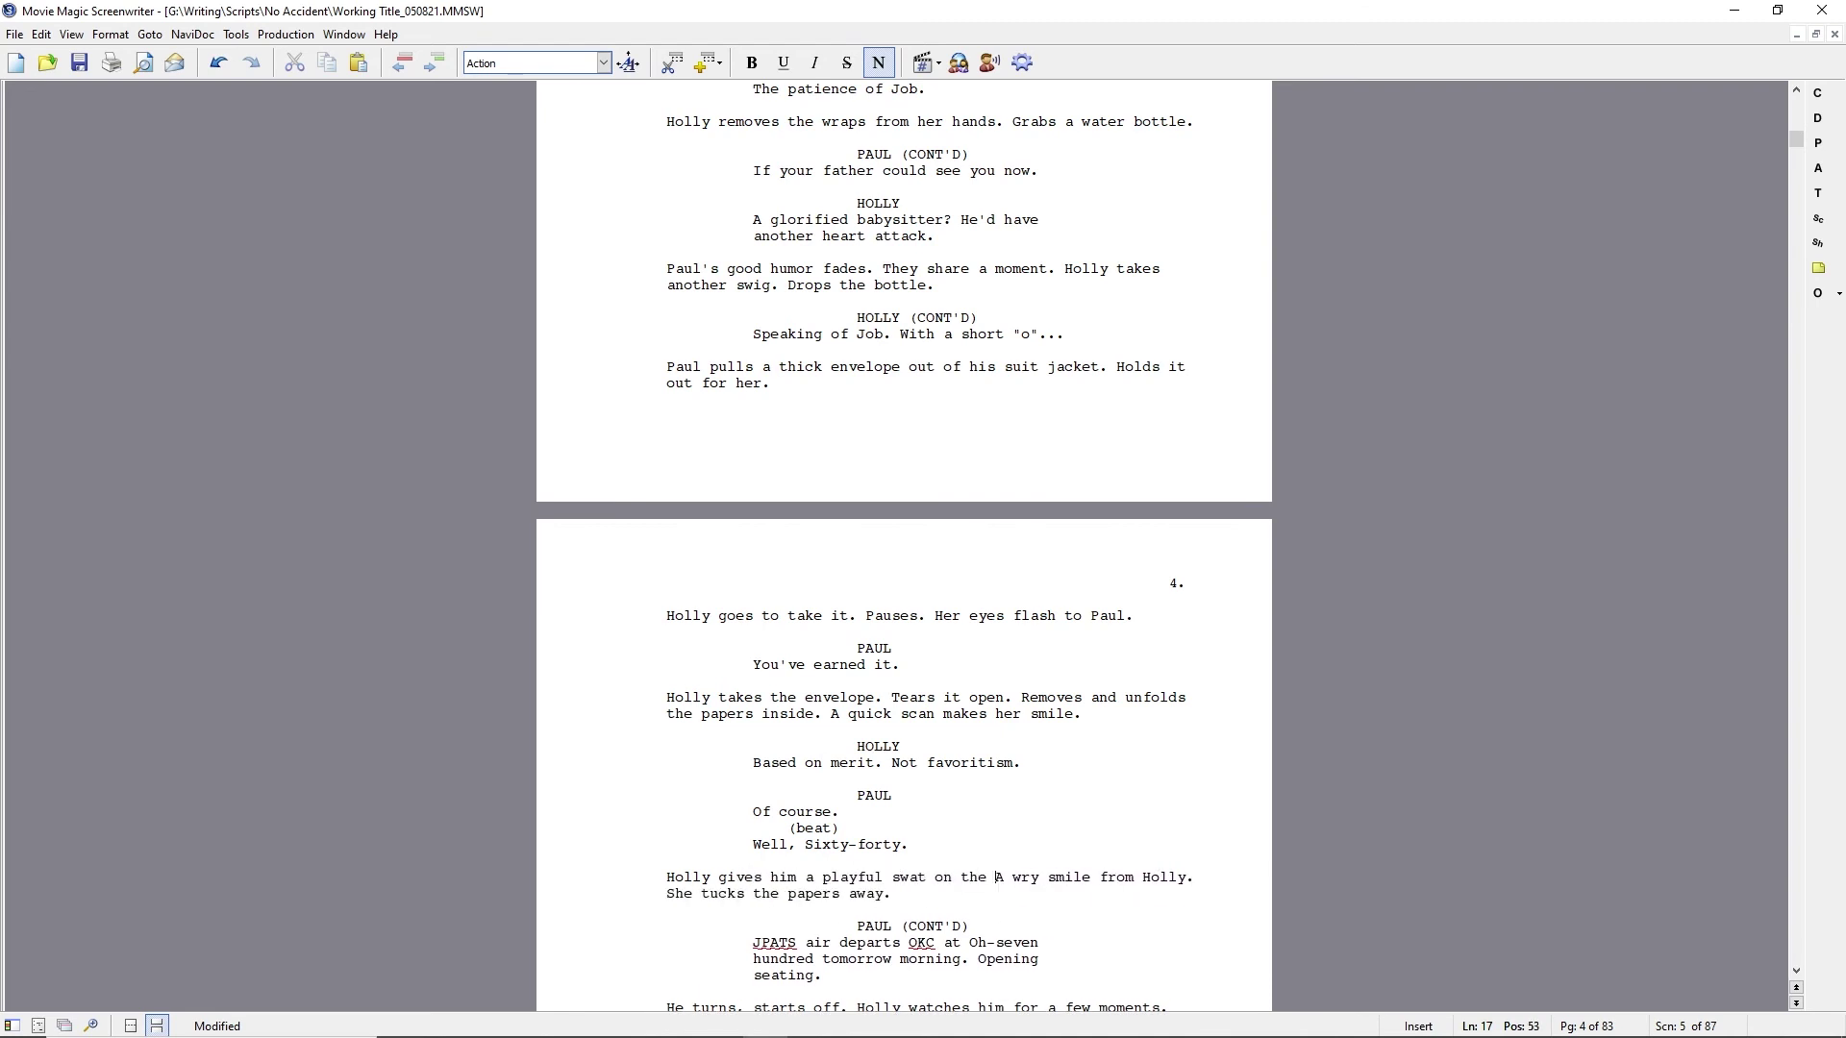
Add "Tucks the papers in her gym bag." and delete the old wry-smile and paper-tucking sentences behind it.
{"action": "key", "text": "BackSpace"}
{"action": "key", "text": "BackSpace"}
{"action": "key", "text": "BackSpace"}
{"action": "key", "text": "BackSpace"}
{"action": "type", "text": "Tucks the papers in her gym"}
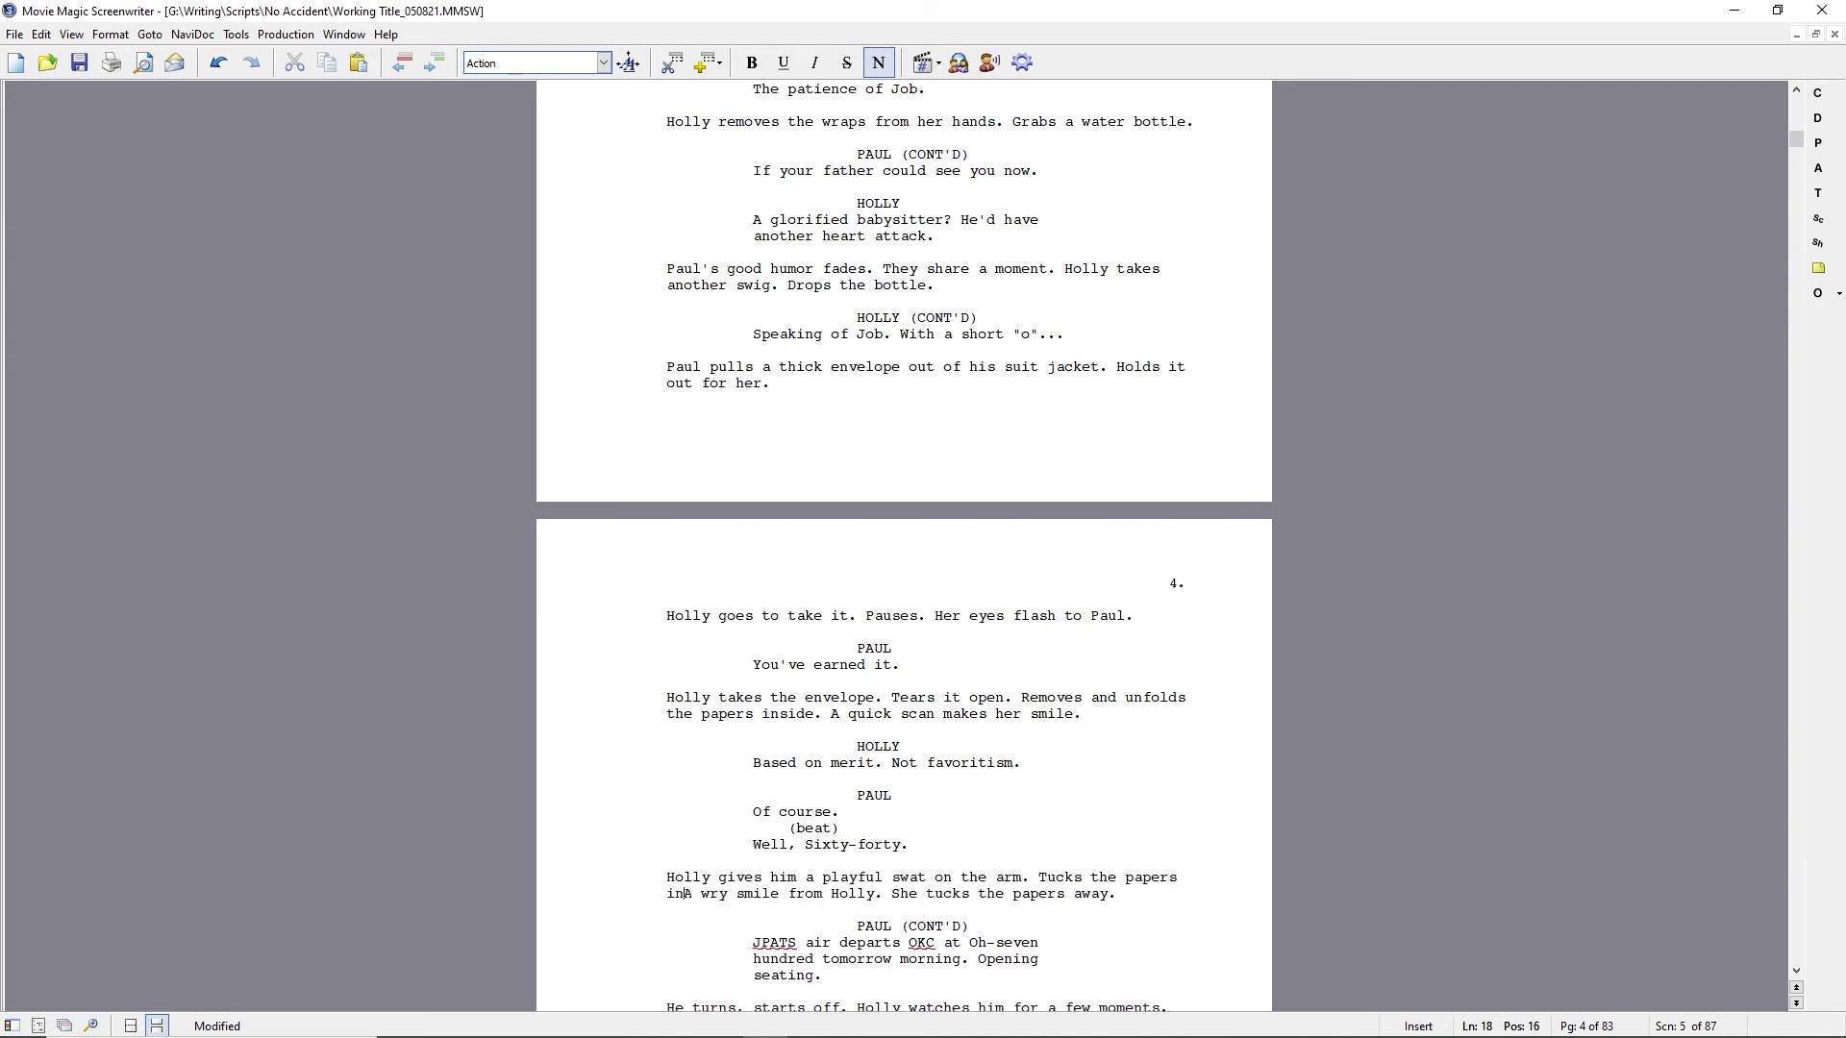
{"action": "type", "text": " bag."}
{"action": "key", "text": "shift+Down"}
{"action": "key", "text": "Delete"}
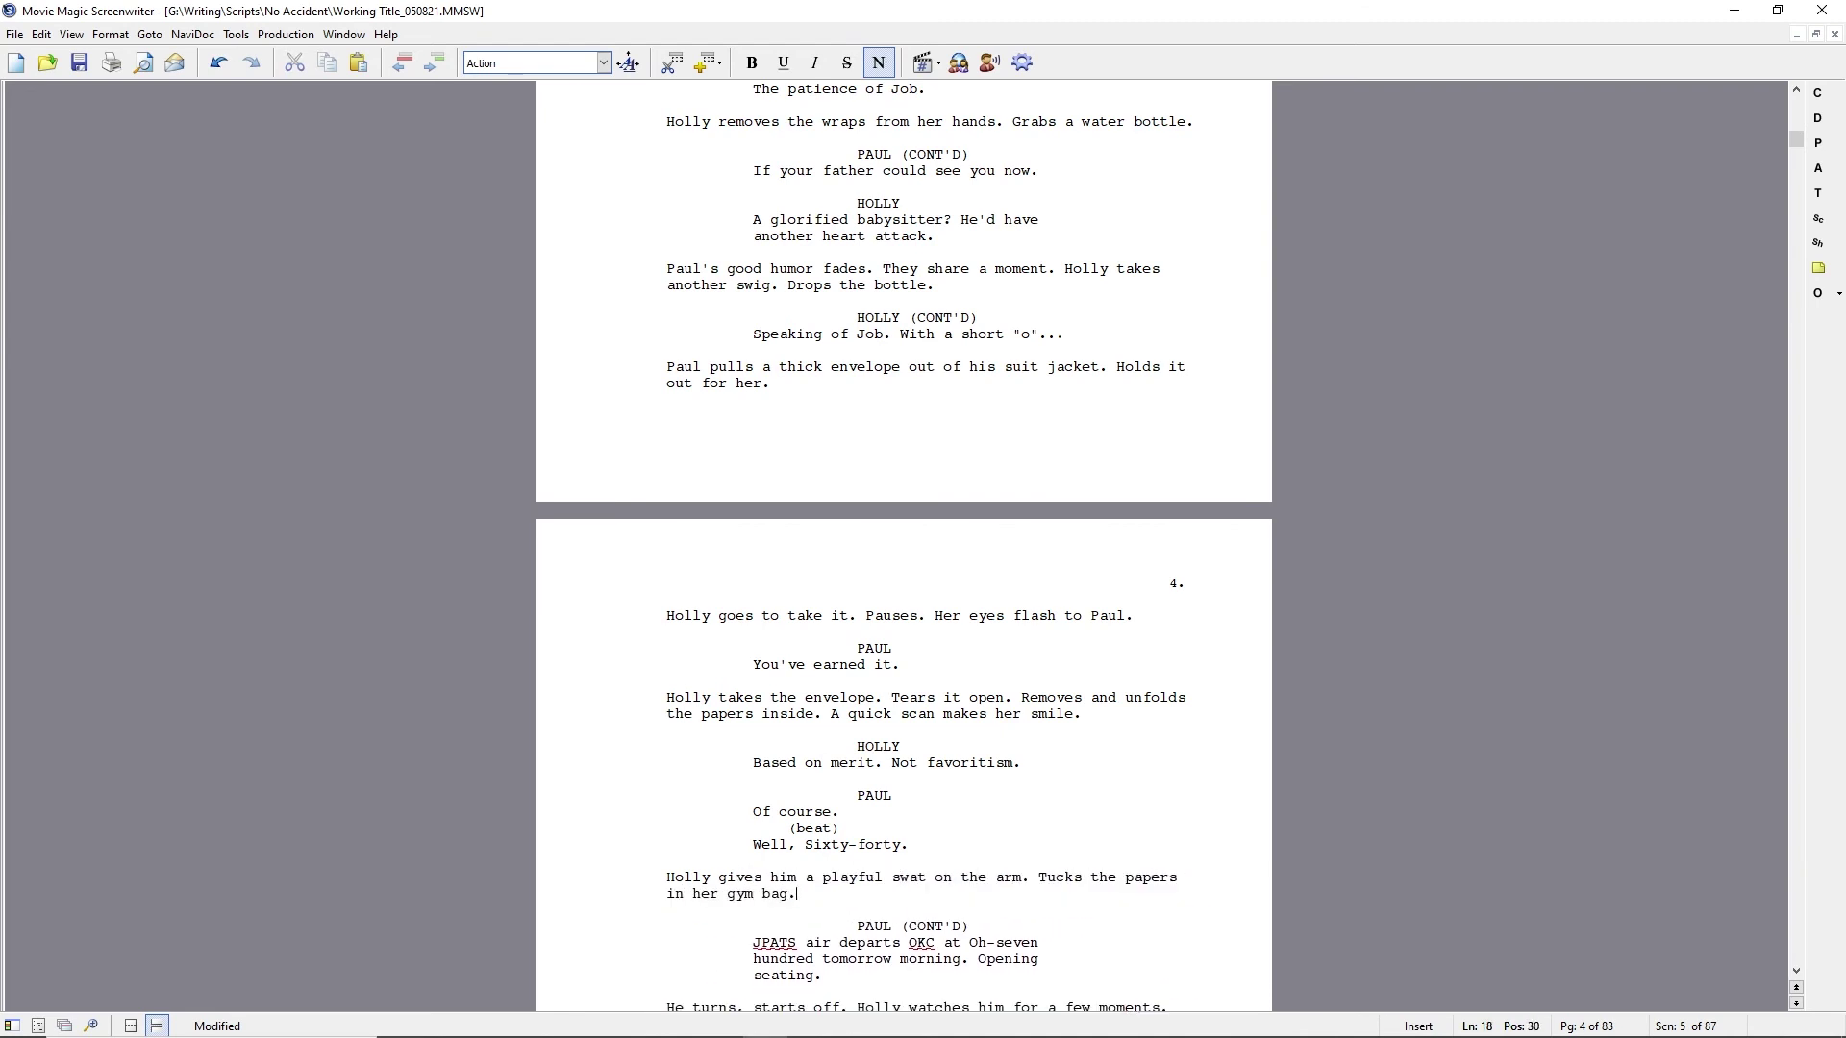
In Paul's JPATS speech, change the departure place to "Alexandria, LA" and remove the closing sentence about seating.
{"action": "scroll", "coordinate": [1007, 873], "scroll_direction": "down", "scroll_amount": 1}
{"action": "left_click_drag", "start_coordinate": [1012, 876], "coordinate": [1038, 875]}
{"action": "key", "text": "Delete"}
{"action": "double_click", "coordinate": [922, 861]}
{"action": "type", "text": "Alexandria, LA"}
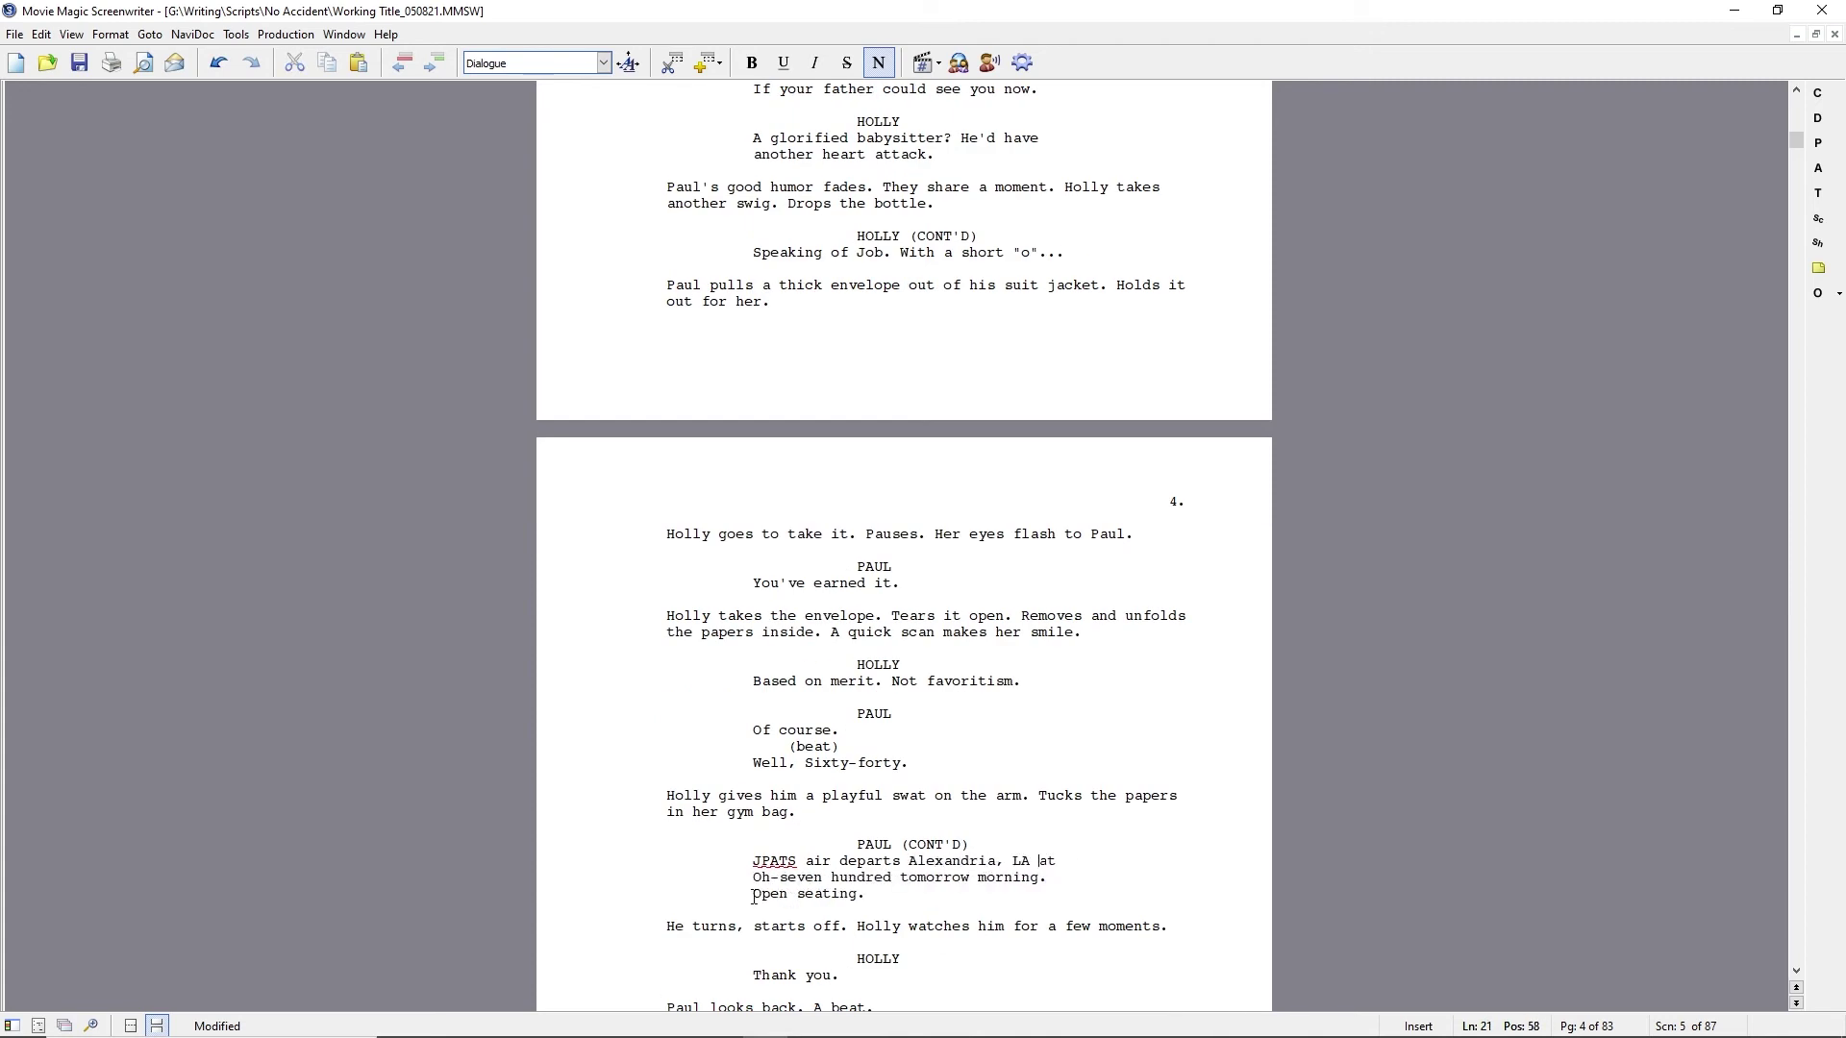
{"action": "scroll", "coordinate": [785, 918], "scroll_direction": "down", "scroll_amount": 3}
{"action": "left_click_drag", "start_coordinate": [756, 733], "coordinate": [865, 732]}
{"action": "key", "text": "Delete"}
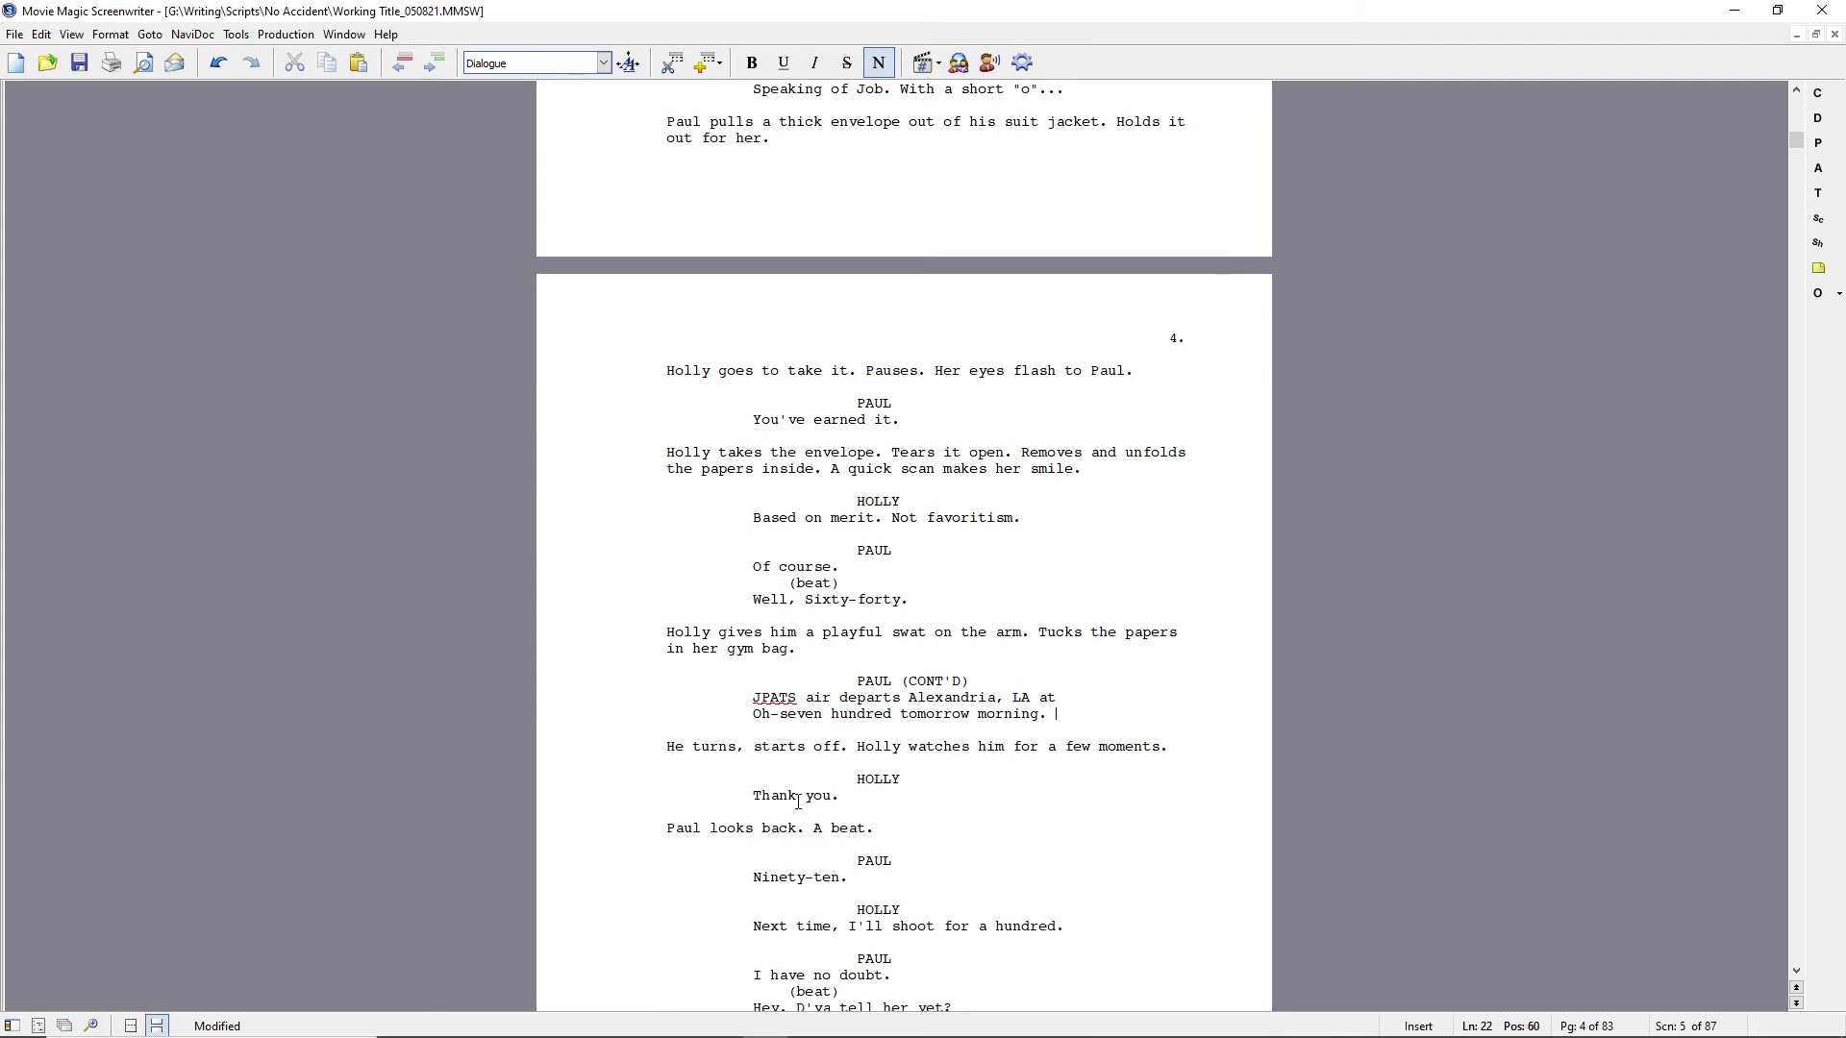
Replace Holly's "Thank you." with "Sixty-forty?".
{"action": "left_click_drag", "start_coordinate": [753, 796], "coordinate": [839, 796]}
{"action": "type", "text": "Sixty-forty."}
{"action": "key", "text": "BackSpace"}
{"action": "key", "text": "BackSpace"}
{"action": "type", "text": "?"}
{"action": "key", "text": "Home"}
Replace Paul's "I have no doubt." with "And I'm sure you'll hit it.".
{"action": "scroll", "coordinate": [756, 664], "scroll_direction": "down", "scroll_amount": 6}
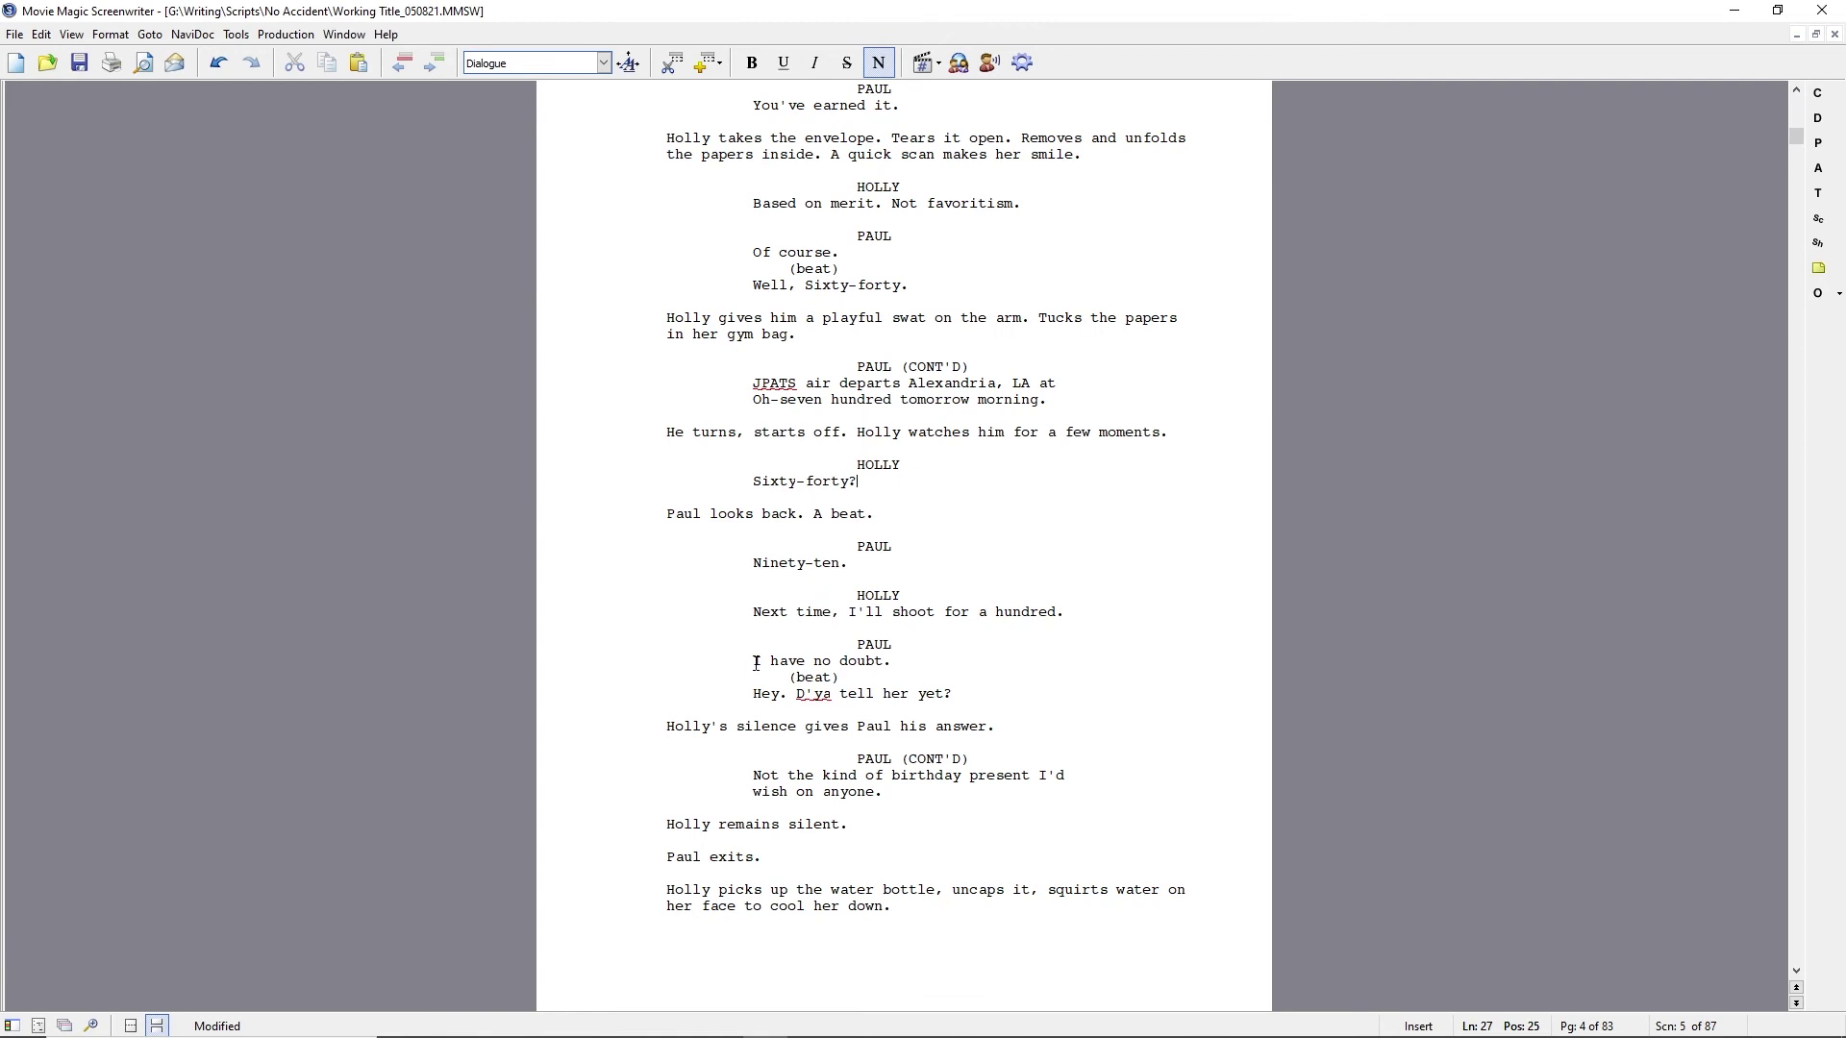
{"action": "left_click_drag", "start_coordinate": [757, 664], "coordinate": [891, 664]}
{"action": "type", "text": "And I'm sure you'll hi"}
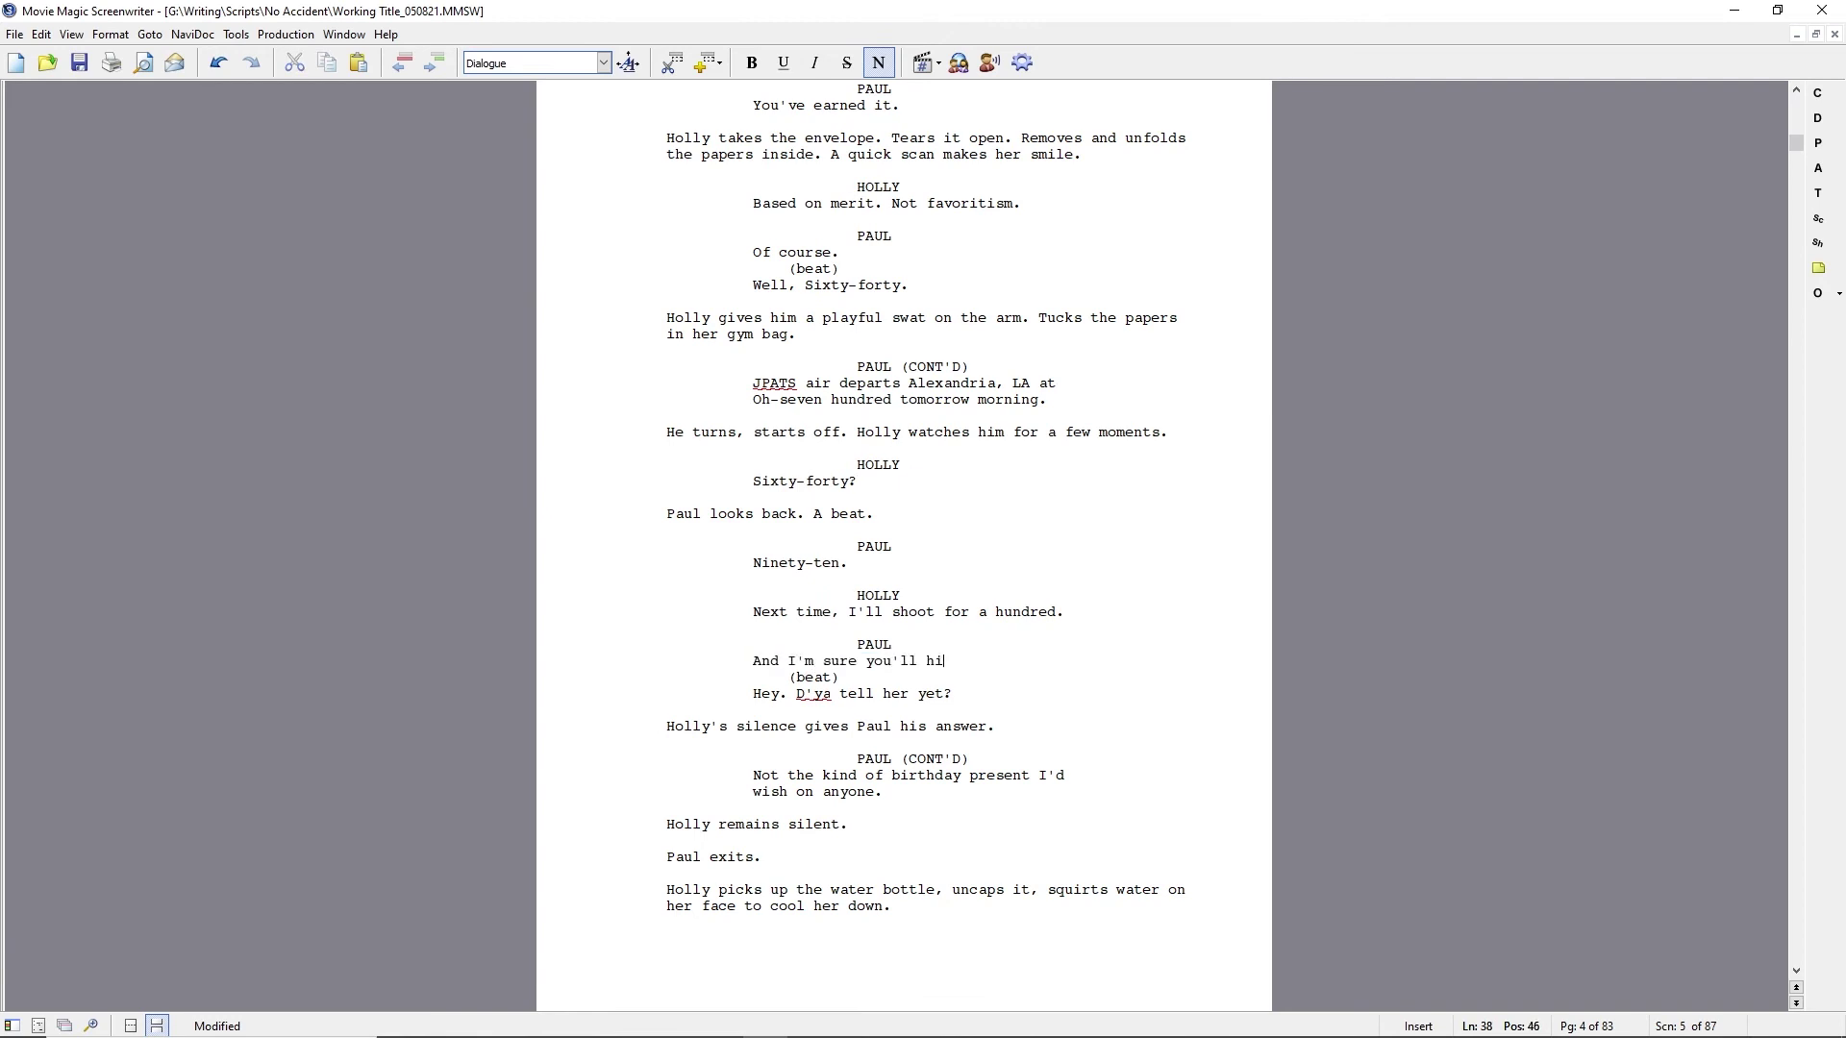
{"action": "type", "text": "t it."}
Replace Paul's line about a birthday present he wouldn't wish on anyone with "Interesting birthday present.".
{"action": "scroll", "coordinate": [799, 784], "scroll_direction": "down", "scroll_amount": 3}
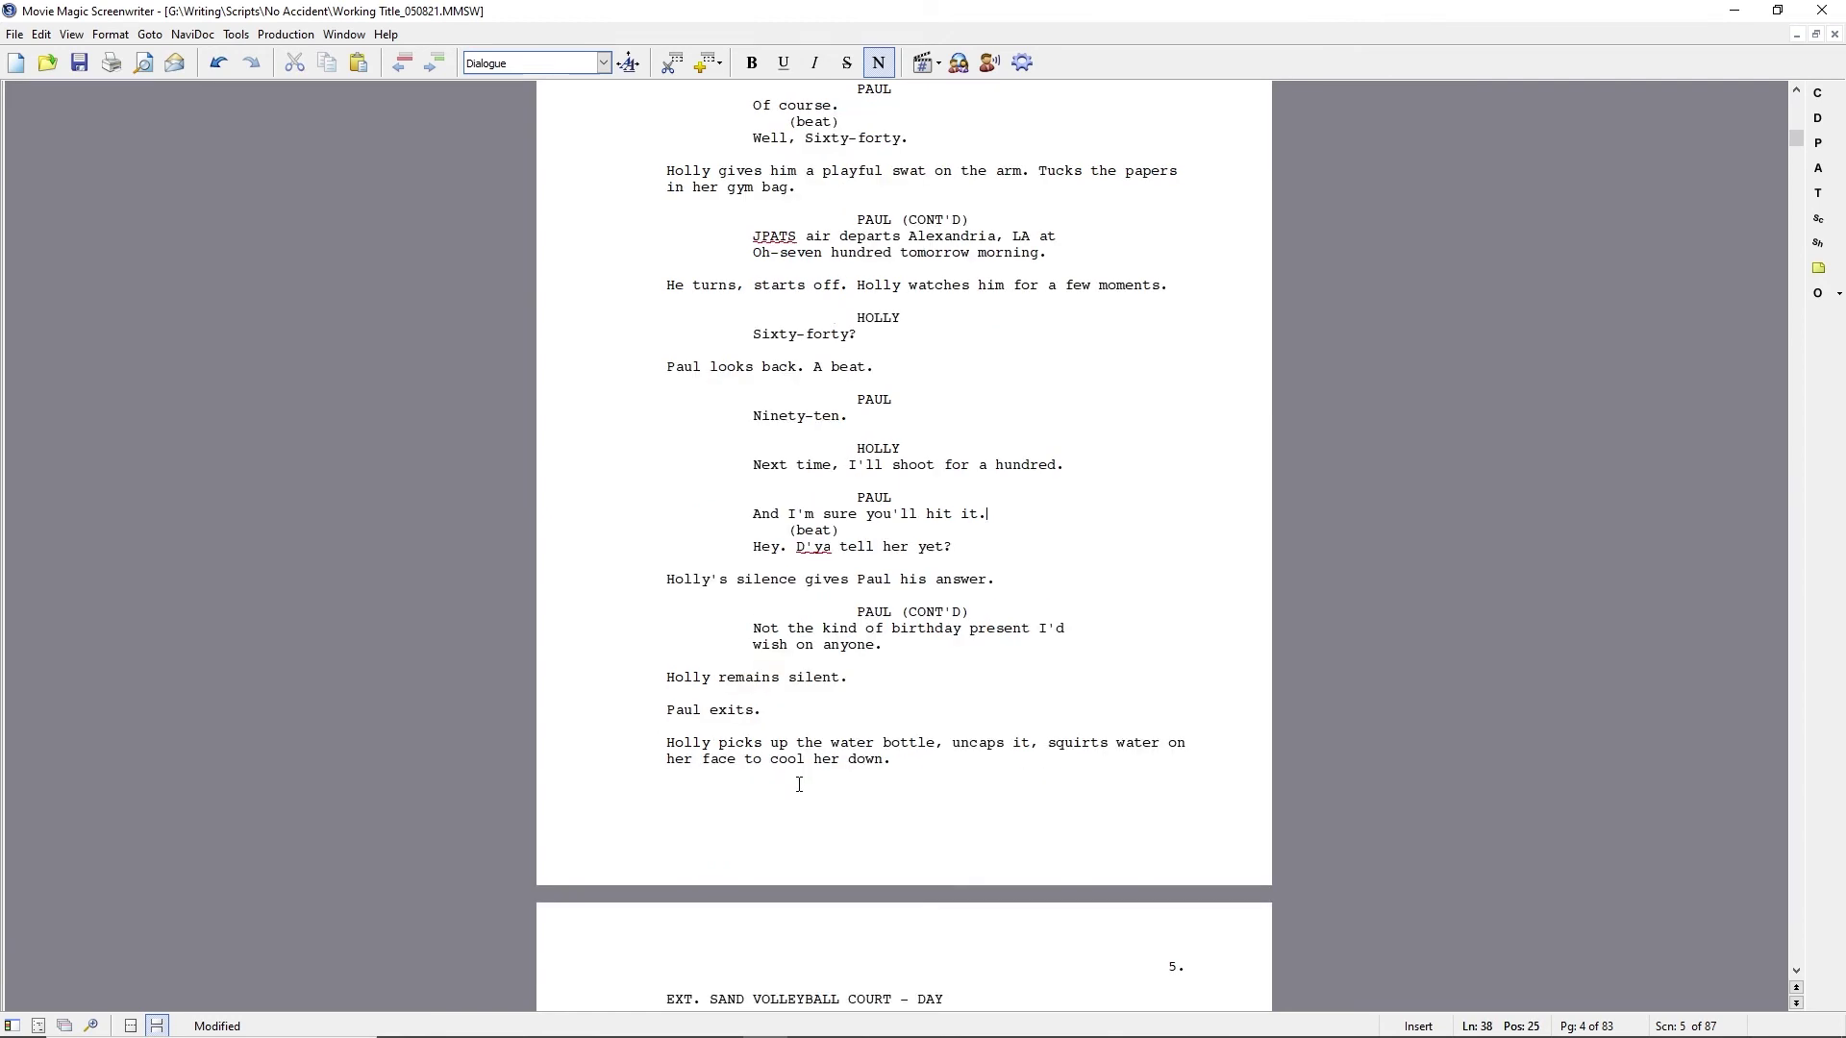
{"action": "left_click_drag", "start_coordinate": [756, 628], "coordinate": [909, 649]}
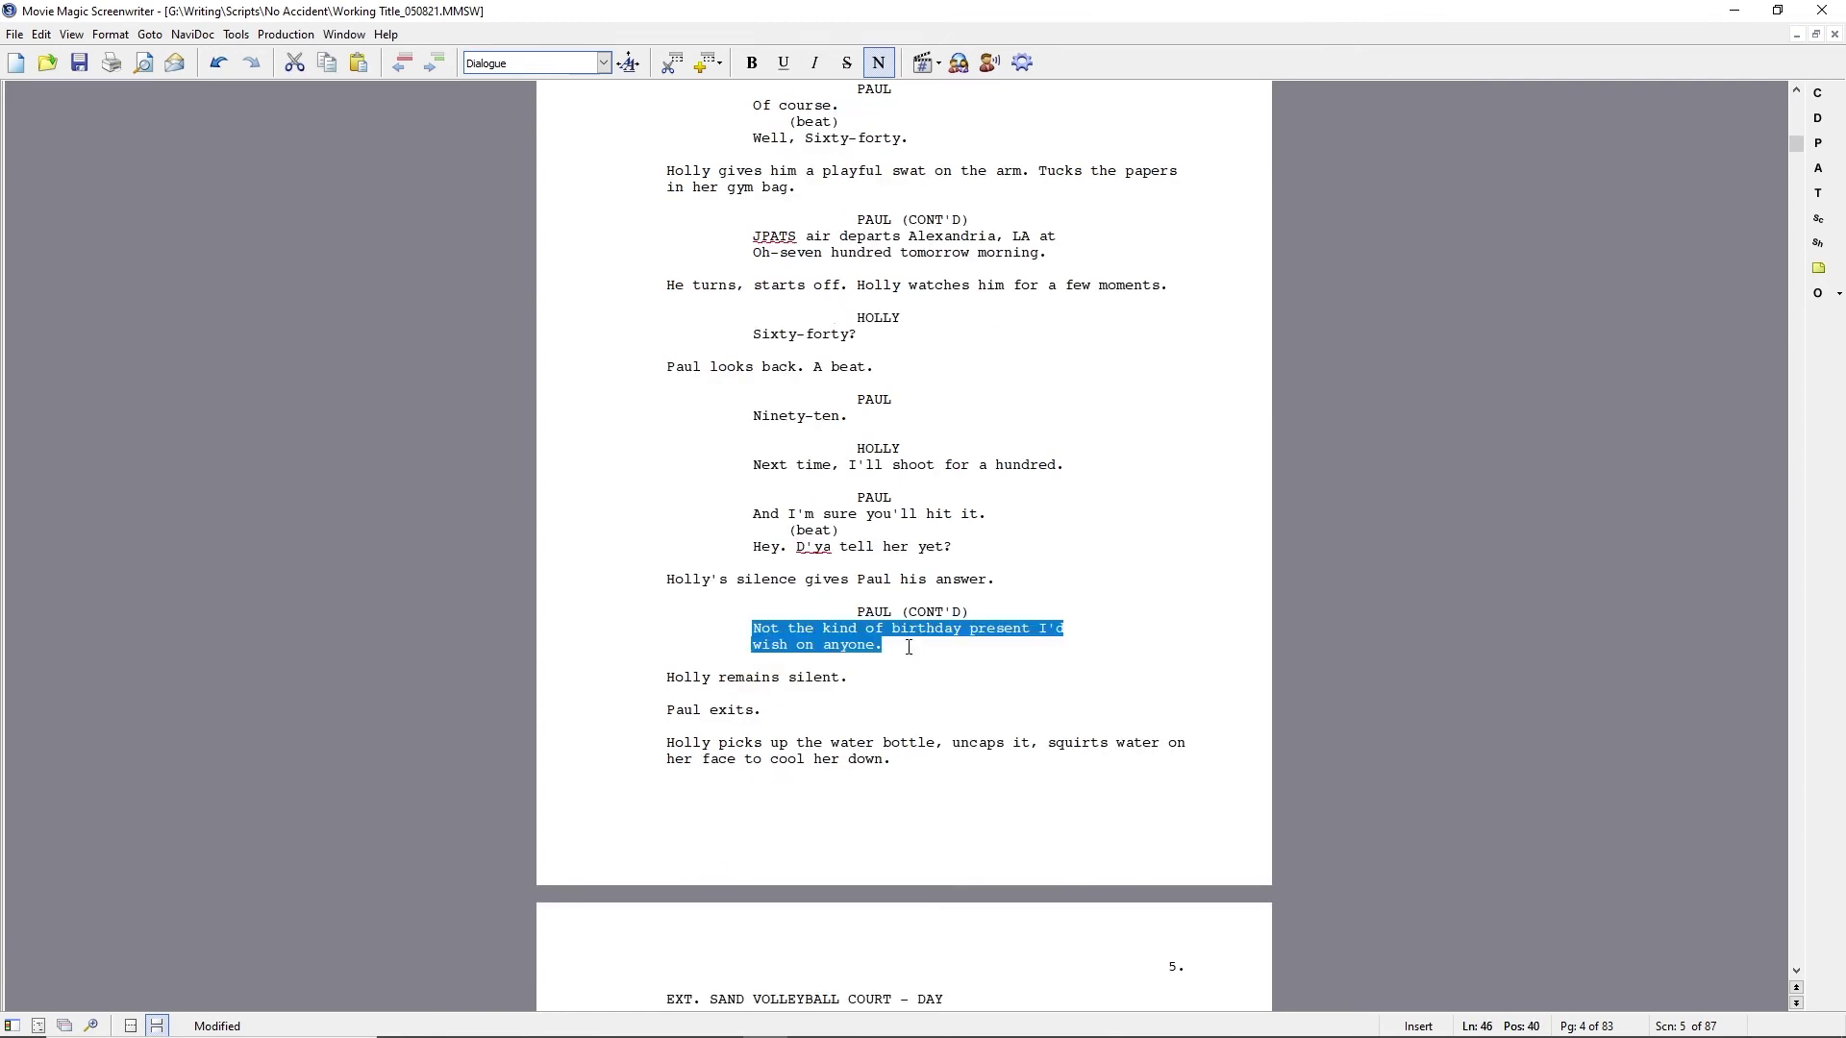
{"action": "type", "text": "Interesting birthday present."}
Replace Holly's silence and Paul's exit with "He exits, leaving a sullen Holly considering his words." and start the following water-bottle sentence with "She".
{"action": "key", "text": "Down"}
{"action": "key", "text": "shift+Home"}
{"action": "key", "text": "Delete"}
{"action": "key", "text": "Delete"}
{"action": "type", "text": "He exits."}
{"action": "key", "text": "shift+End"}
{"action": "type", "text": "\\"}
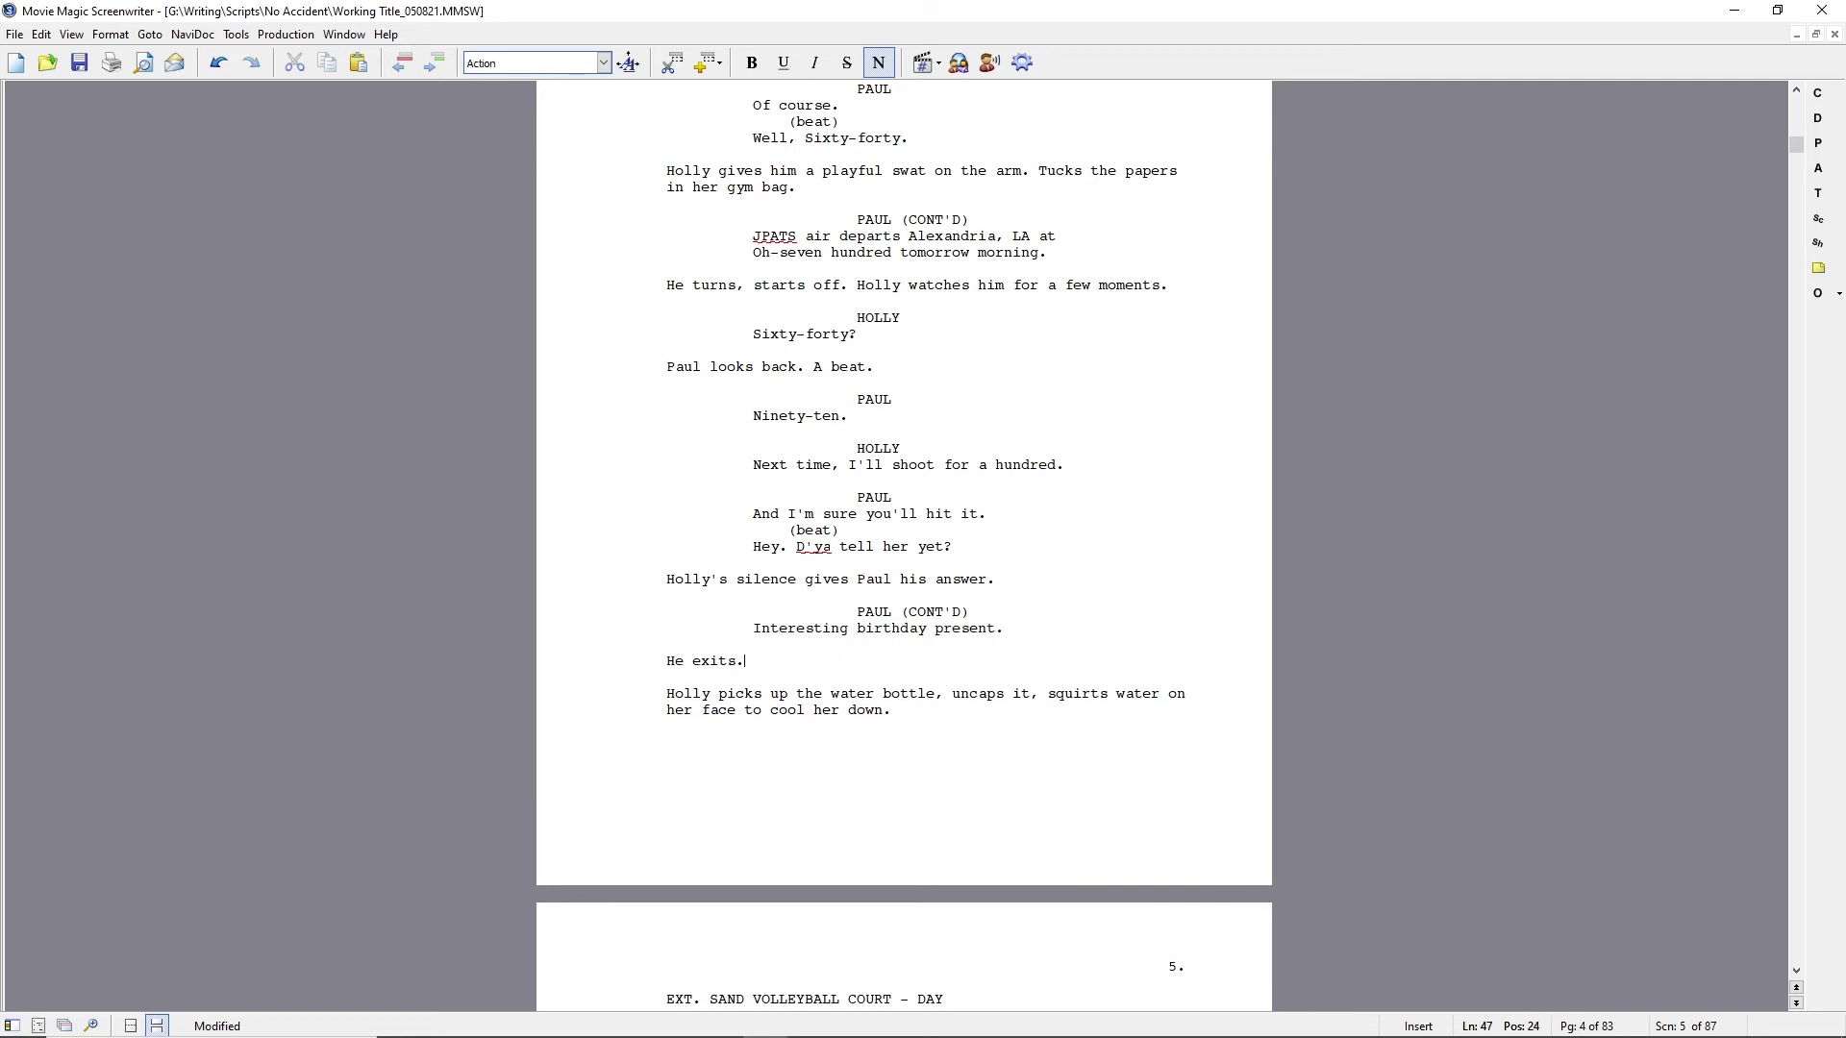
{"action": "type", "text": ", leaving a sullen Holly considering his words"}
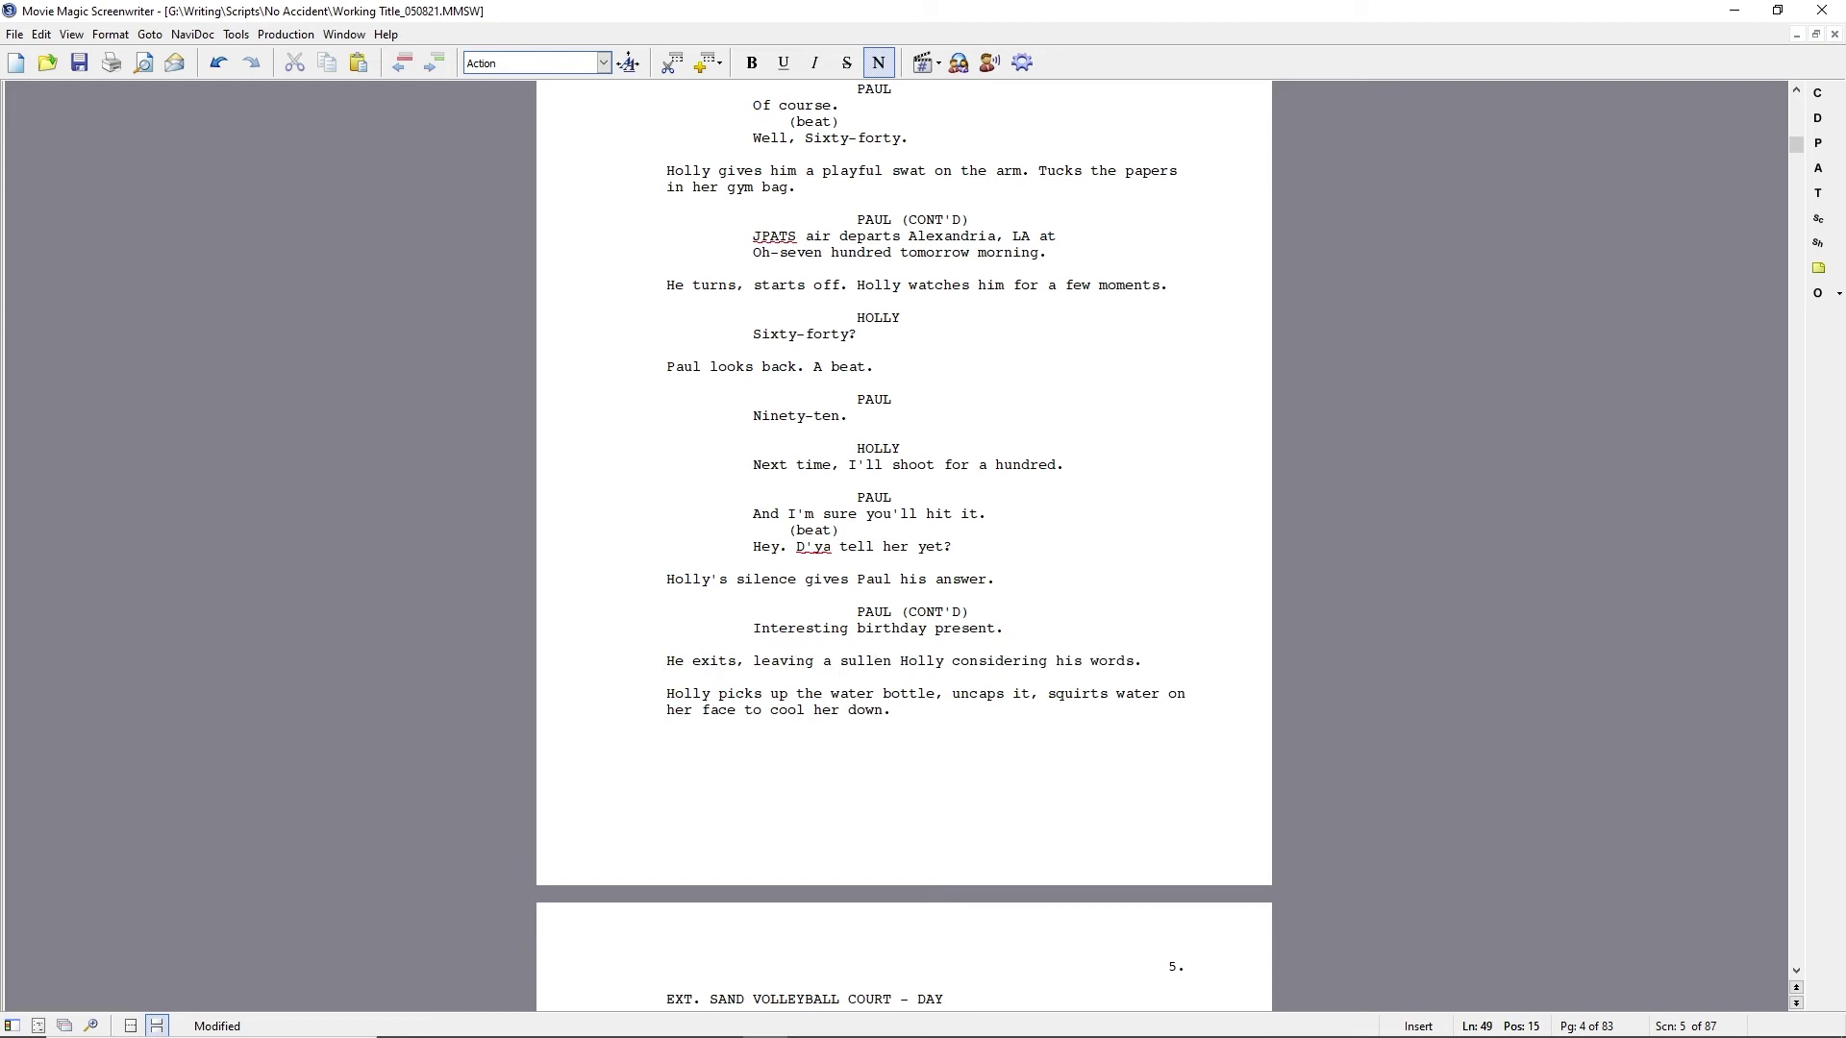
{"action": "key", "text": "ctrl+shift+Right"}
{"action": "type", "text": "She"}
In the volleyball court scene's opening description, change Lexi's age note to "1 day shy of 18".
{"action": "scroll", "coordinate": [861, 691], "scroll_direction": "down", "scroll_amount": 5}
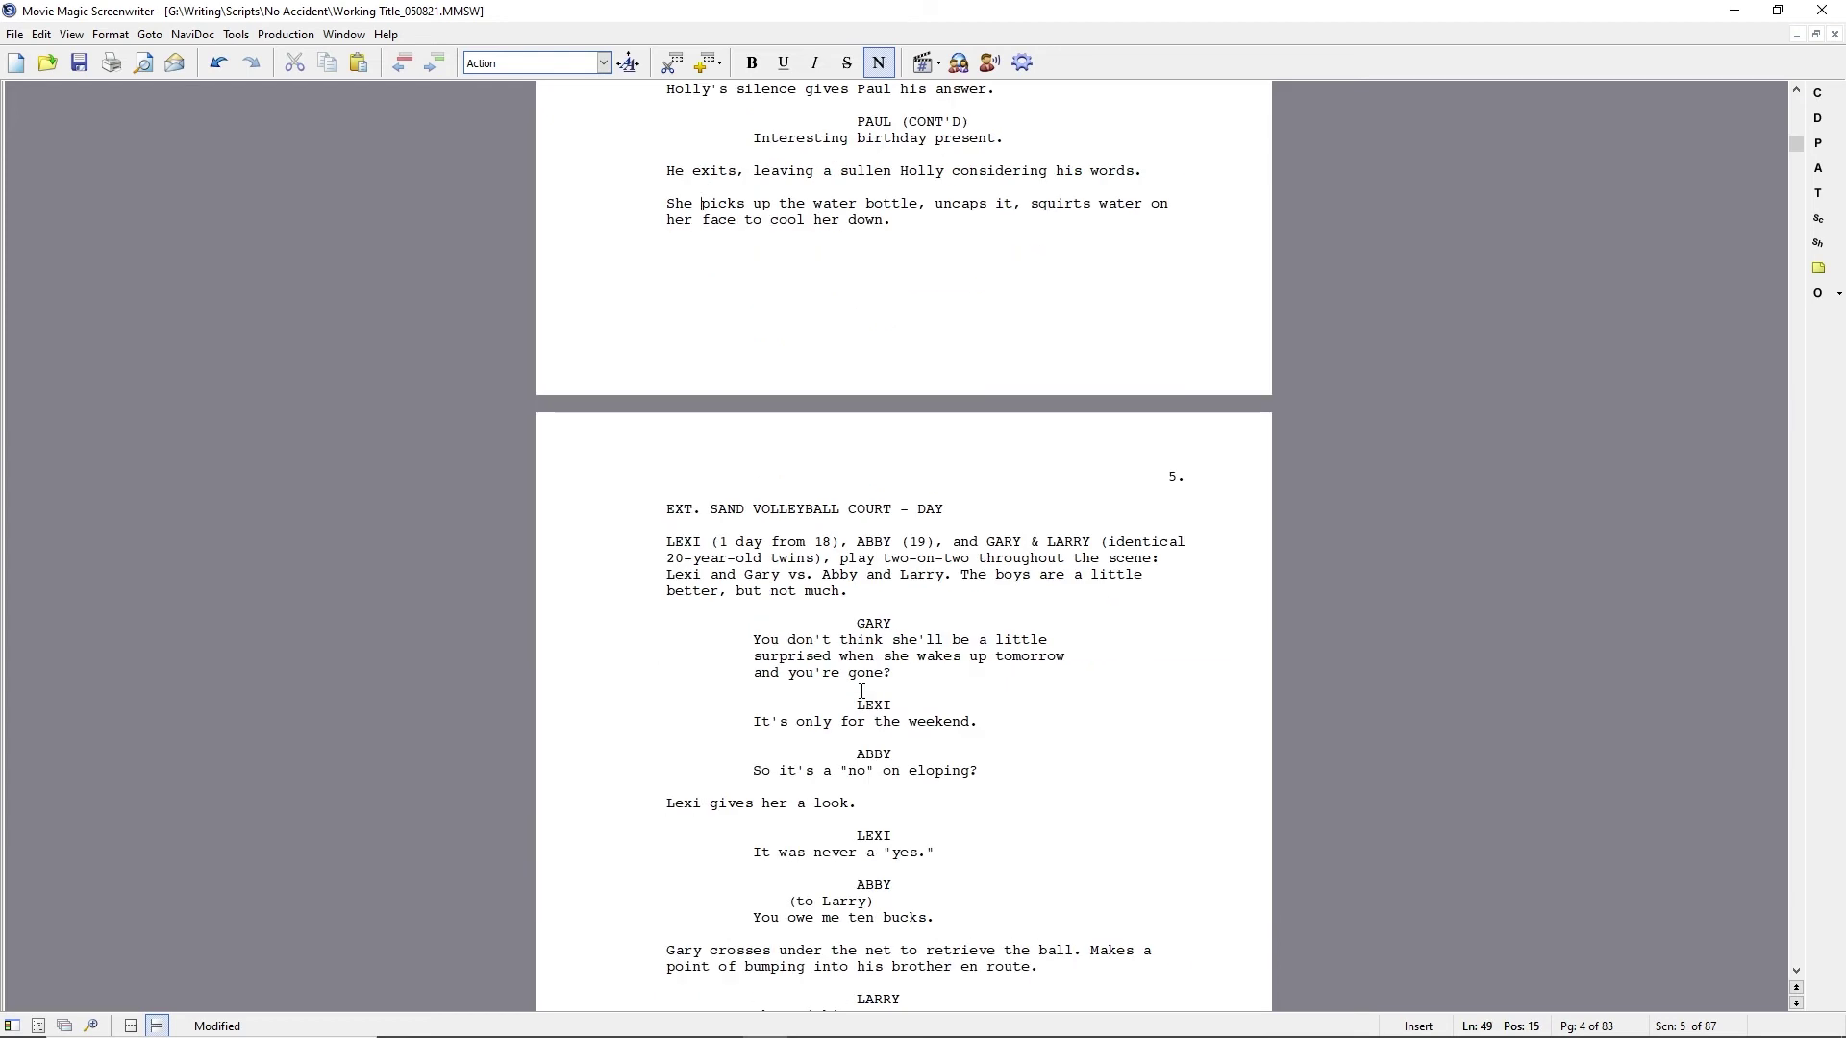
{"action": "double_click", "coordinate": [790, 542]}
{"action": "type", "text": "shy of"}
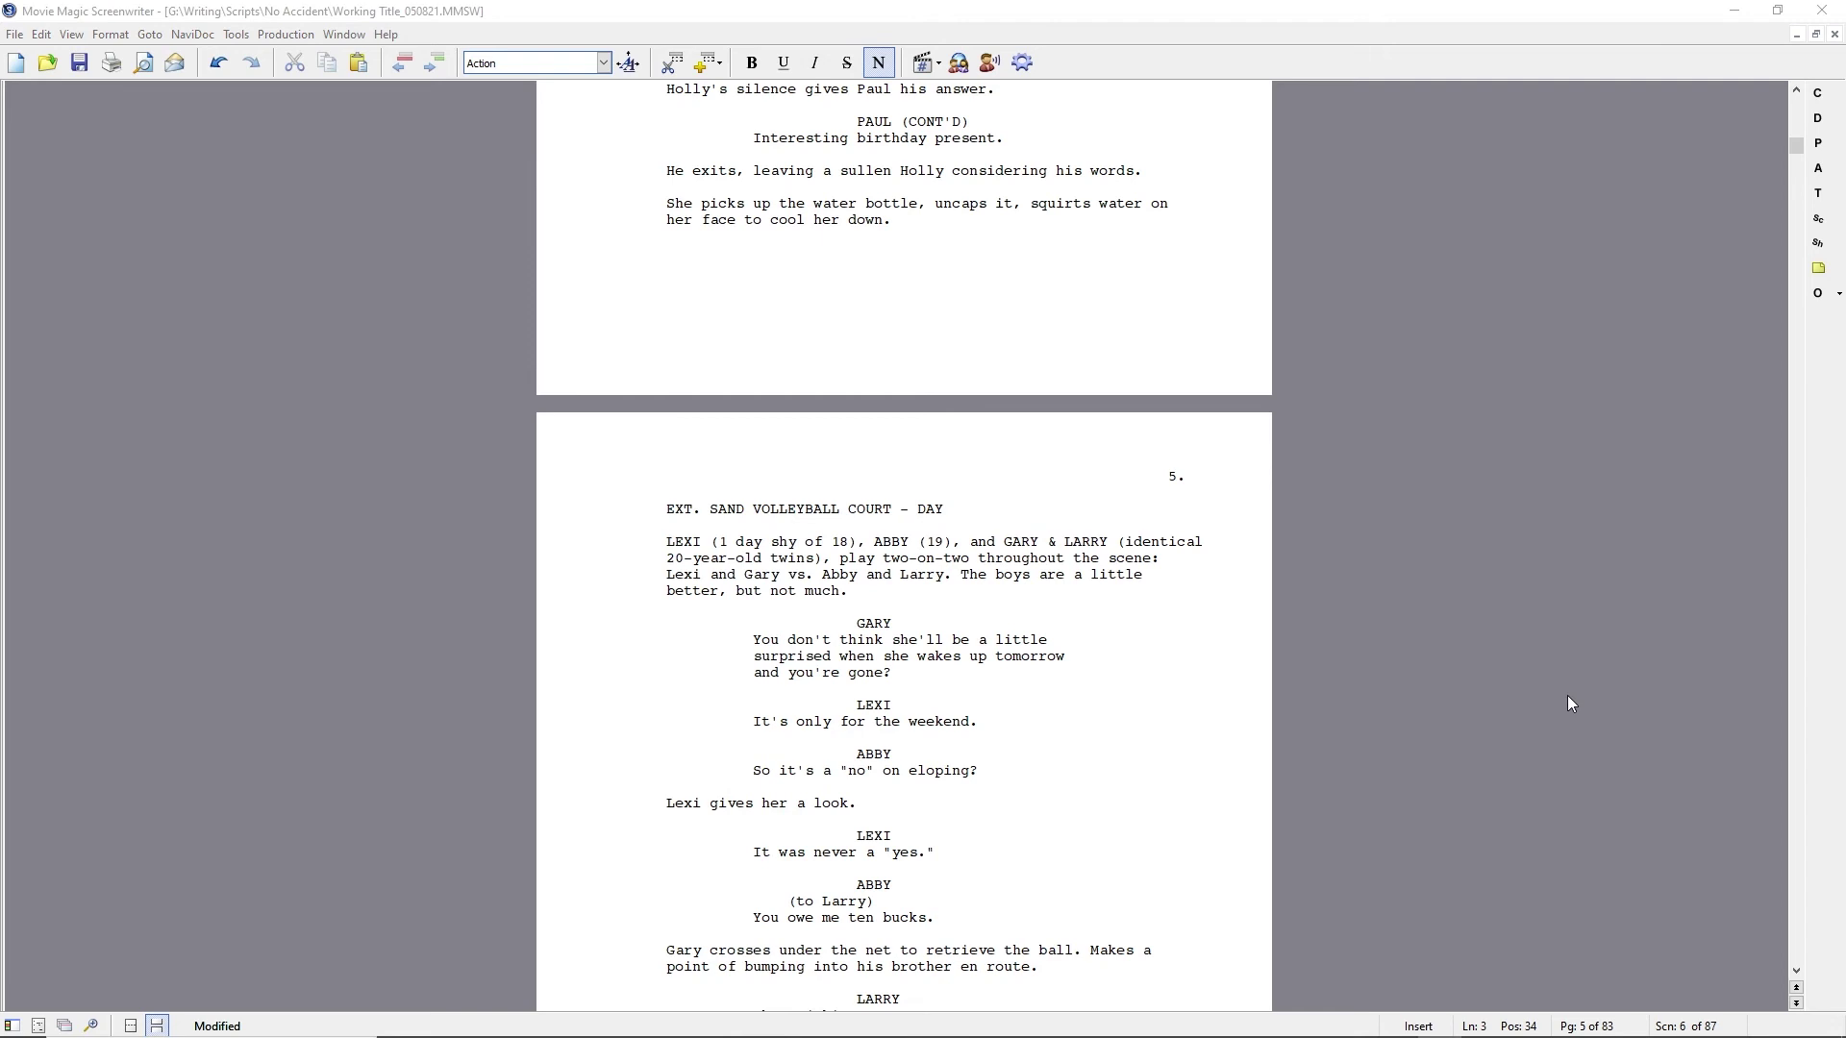
Open Abby's eloping line with "Oh..." and insert the action "She looks between Gary and Lexi." before the rest of her question.
{"action": "left_click", "coordinate": [754, 770]}
{"action": "type", "text": "Oh..."}
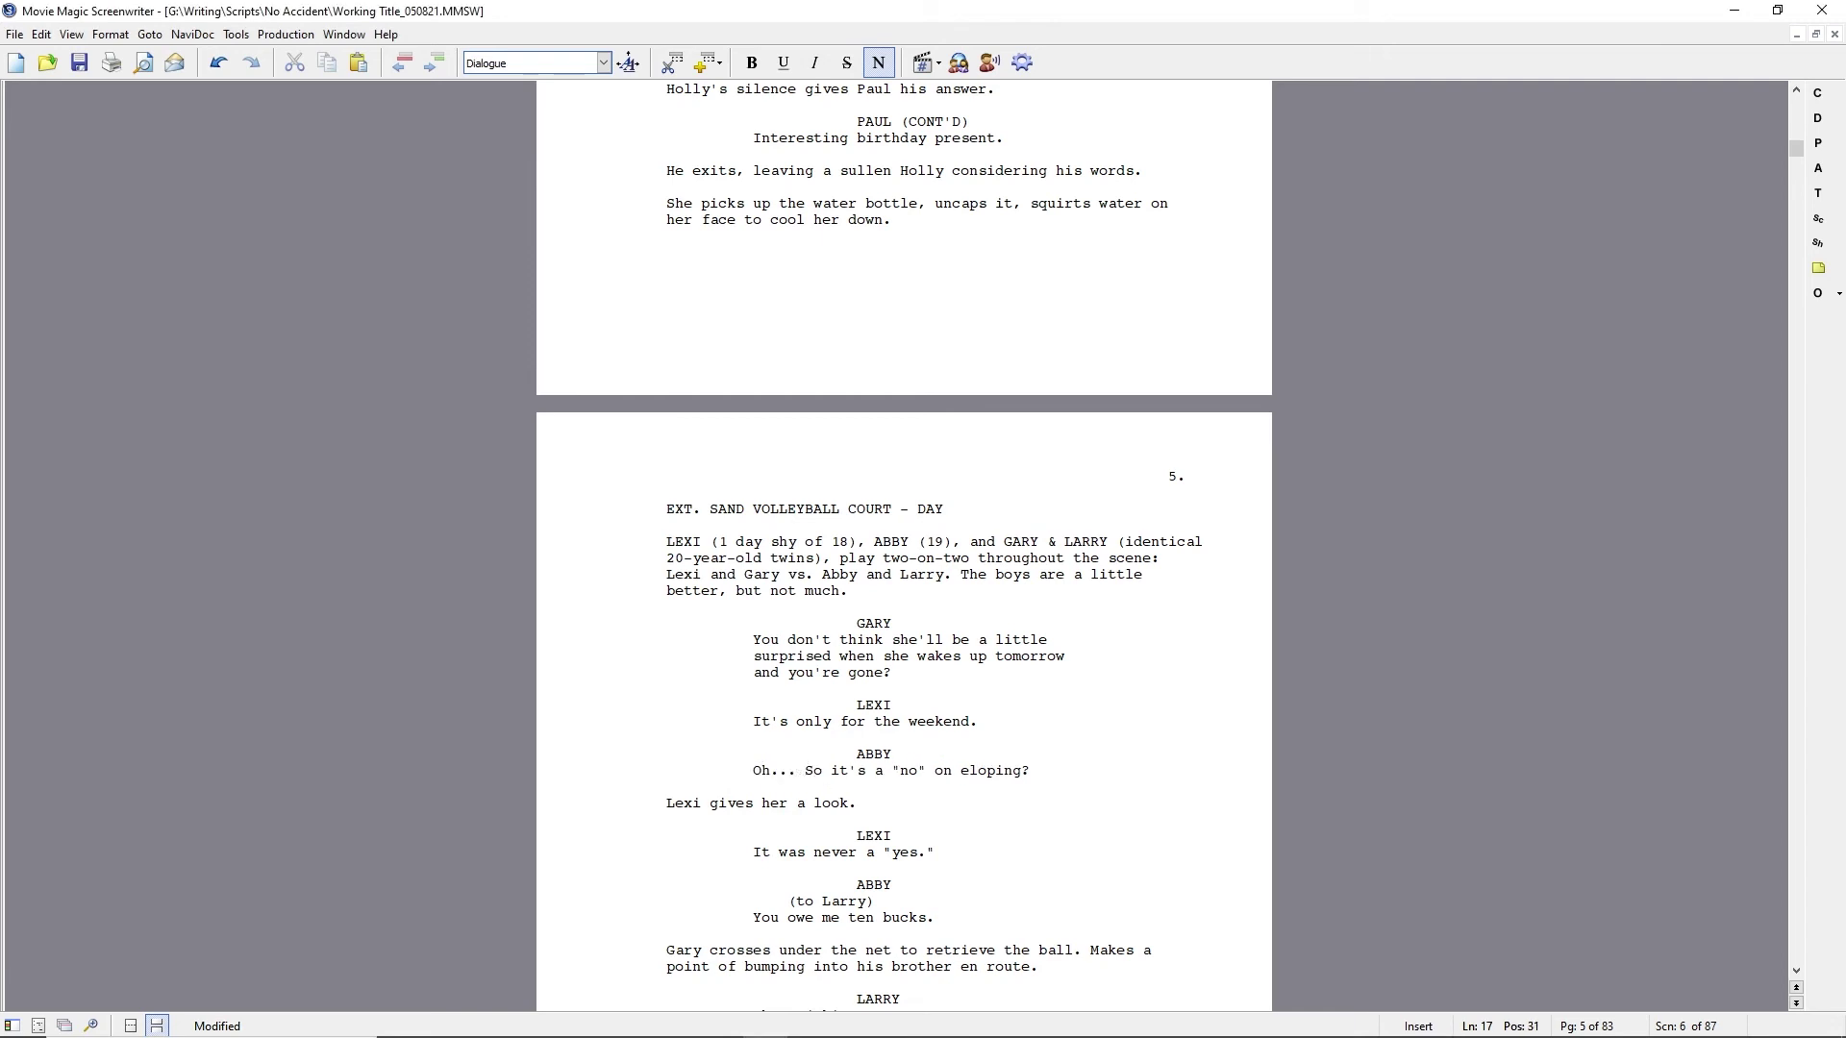
{"action": "key", "text": "Return"}
{"action": "type", "text": "She looks between Gary and Lexi."}
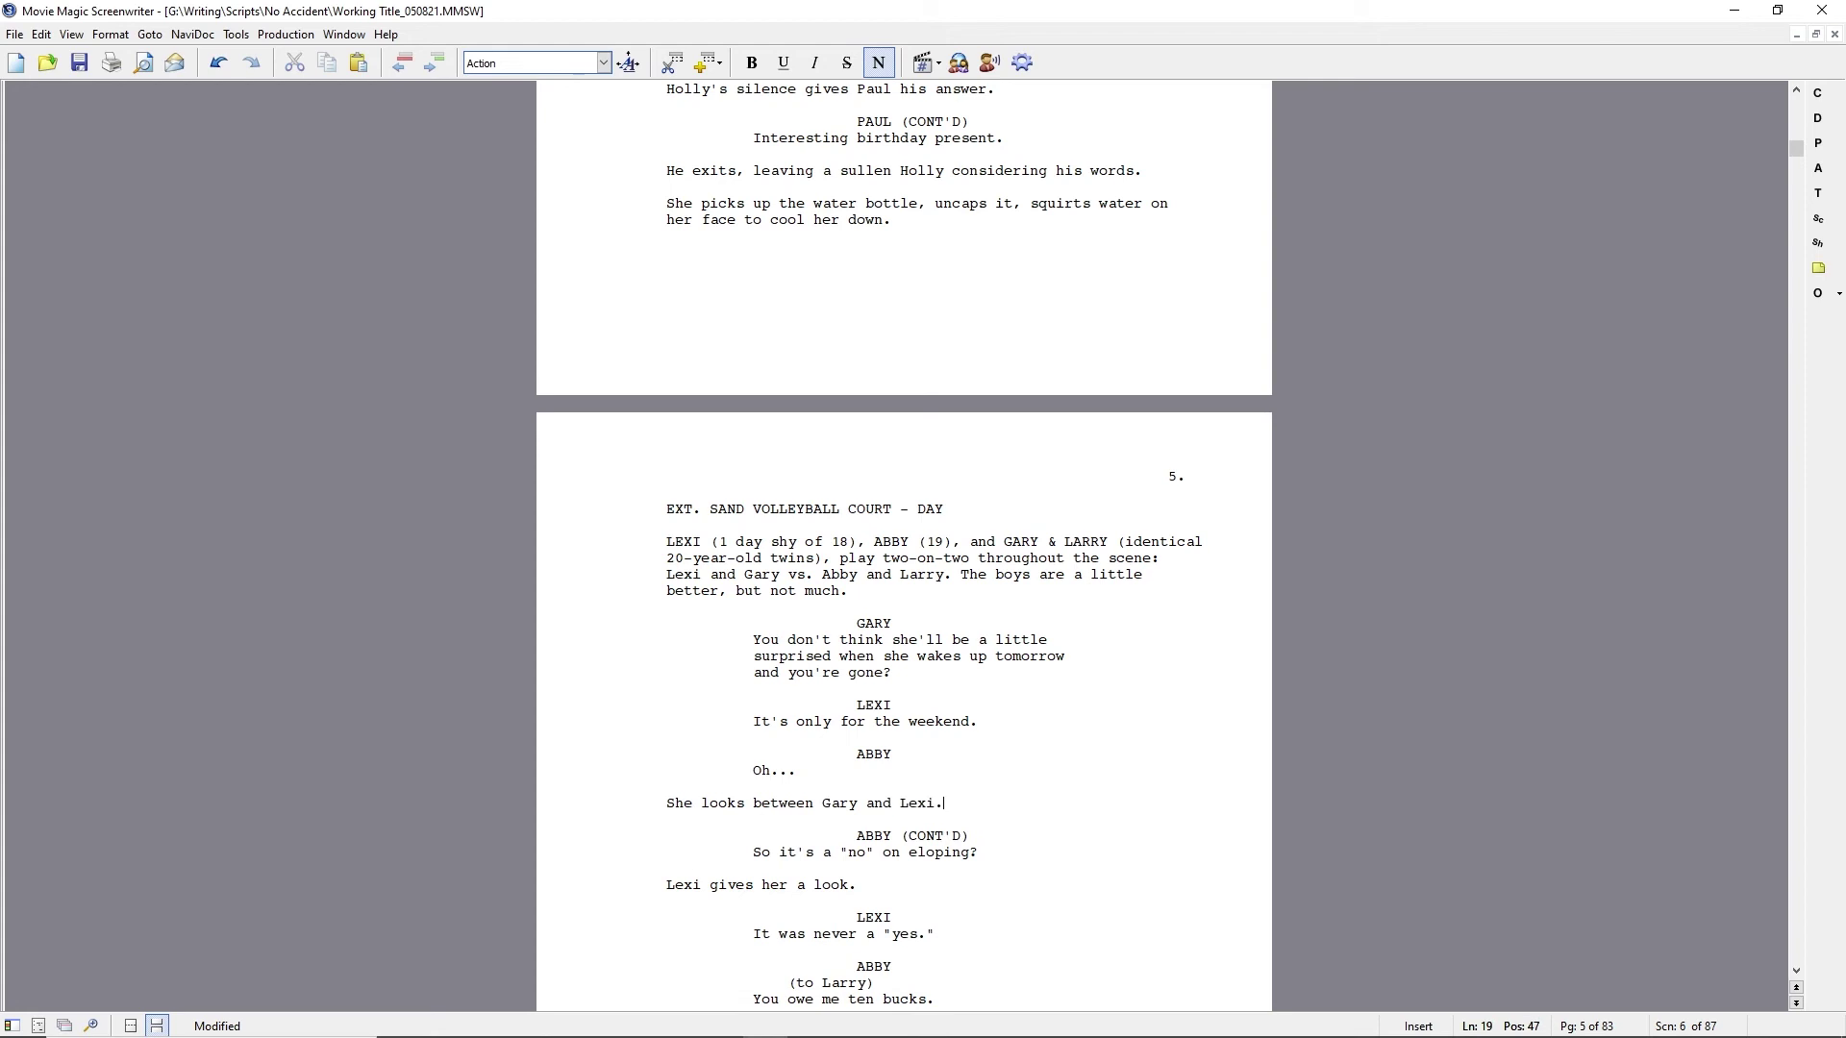
Delete the action line "Lexi gives her a look." after Abby's eloping question.
{"action": "left_click", "coordinate": [780, 852]}
{"action": "triple_click", "coordinate": [761, 885]}
{"action": "key", "text": "Delete"}
Change Abby's bet to "fifty" bucks and add "It's ten." after Larry's "She's joking.".
{"action": "key", "text": "Down"}
{"action": "key", "text": "Down"}
{"action": "key", "text": "Down"}
{"action": "key", "text": "Down"}
{"action": "key", "text": "Down"}
{"action": "key", "text": "Down"}
{"action": "key", "text": "Down"}
{"action": "key", "text": "Down"}
{"action": "key", "text": "Down"}
{"action": "key", "text": "Down"}
{"action": "scroll", "coordinate": [868, 650], "scroll_direction": "down", "scroll_amount": 7}
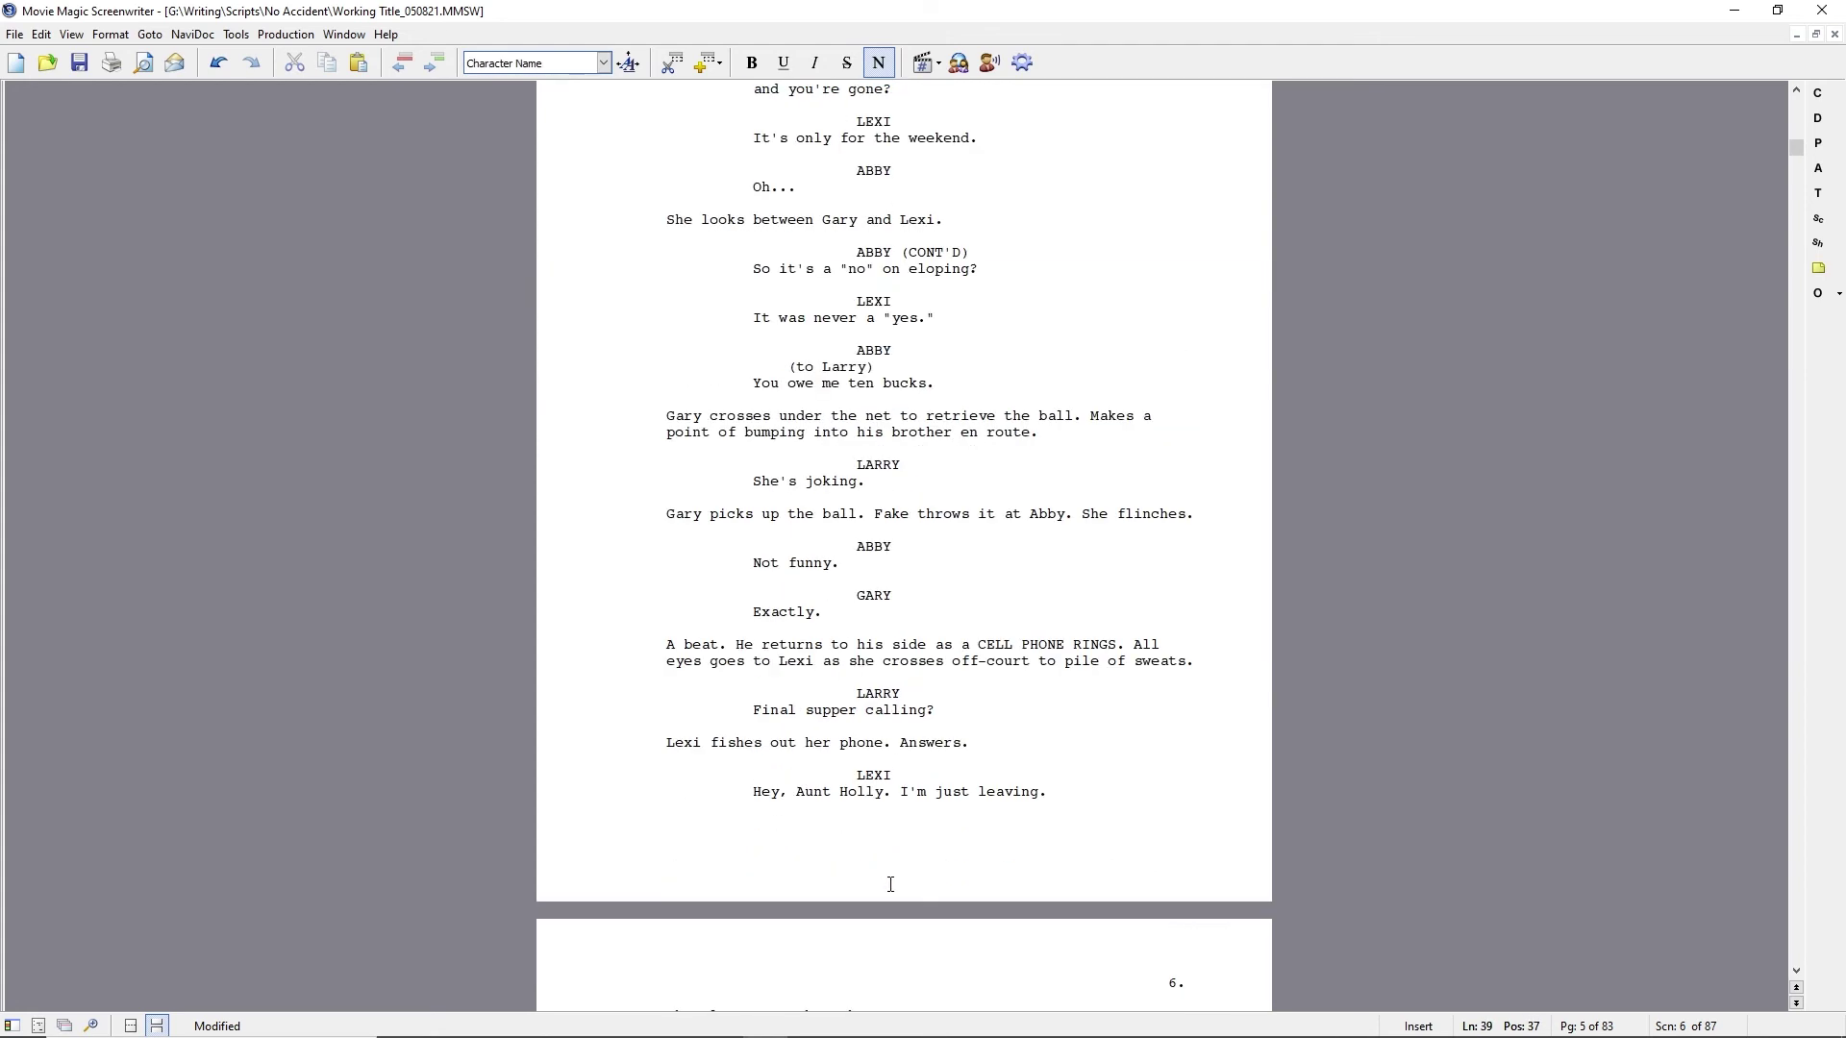
{"action": "double_click", "coordinate": [850, 383]}
{"action": "key", "text": "Delete"}
{"action": "type", "text": "fifty"}
{"action": "key", "text": "Down"}
{"action": "key", "text": "Down"}
{"action": "key", "text": "Down"}
{"action": "key", "text": "Down"}
{"action": "key", "text": "End"}
{"action": "type", "text": "It's ten."}
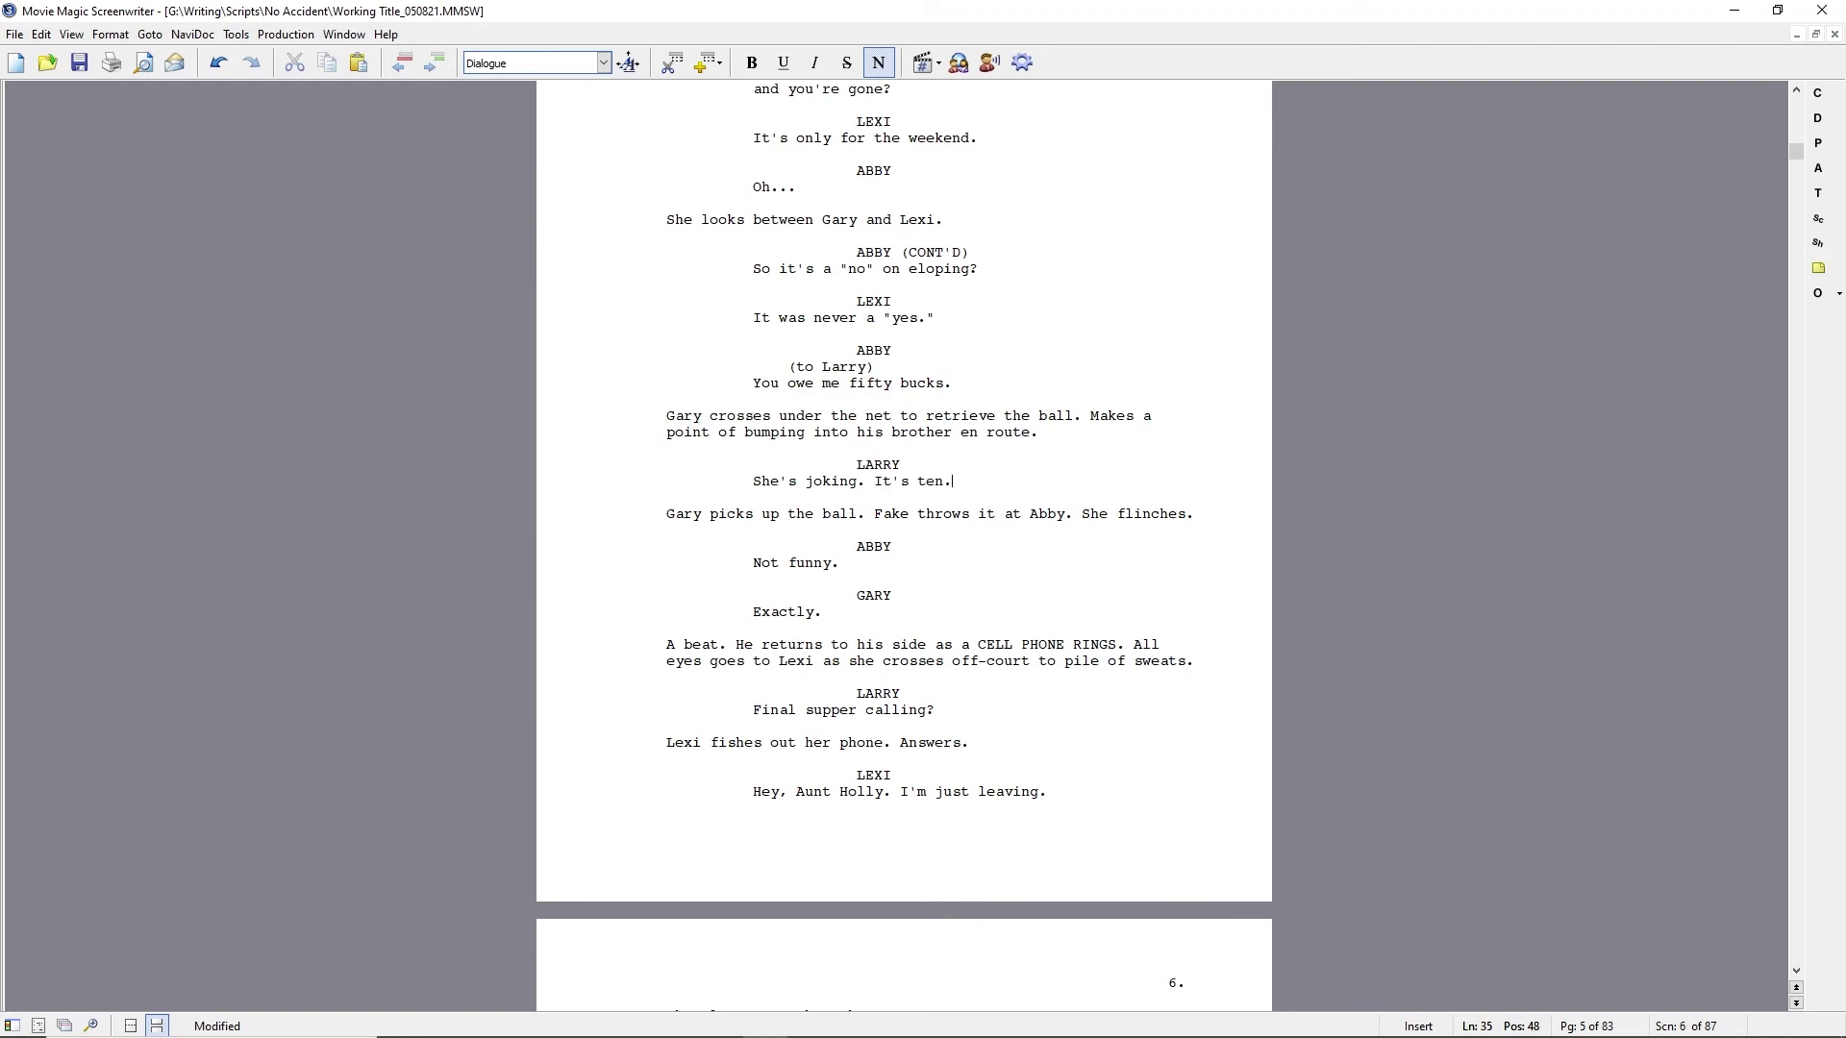
Remove "A beat." from the start of the action where Gary returns to his side.
{"action": "left_click", "coordinate": [866, 513]}
{"action": "left_click", "coordinate": [879, 514]}
{"action": "left_click_drag", "start_coordinate": [666, 644], "coordinate": [736, 644]}
{"action": "key", "text": "Delete"}
Replace Larry's "Final supper calling?" with "Five bucks it's the dinner bell.".
{"action": "key", "text": "Down"}
{"action": "key", "text": "Down"}
{"action": "key", "text": "Down"}
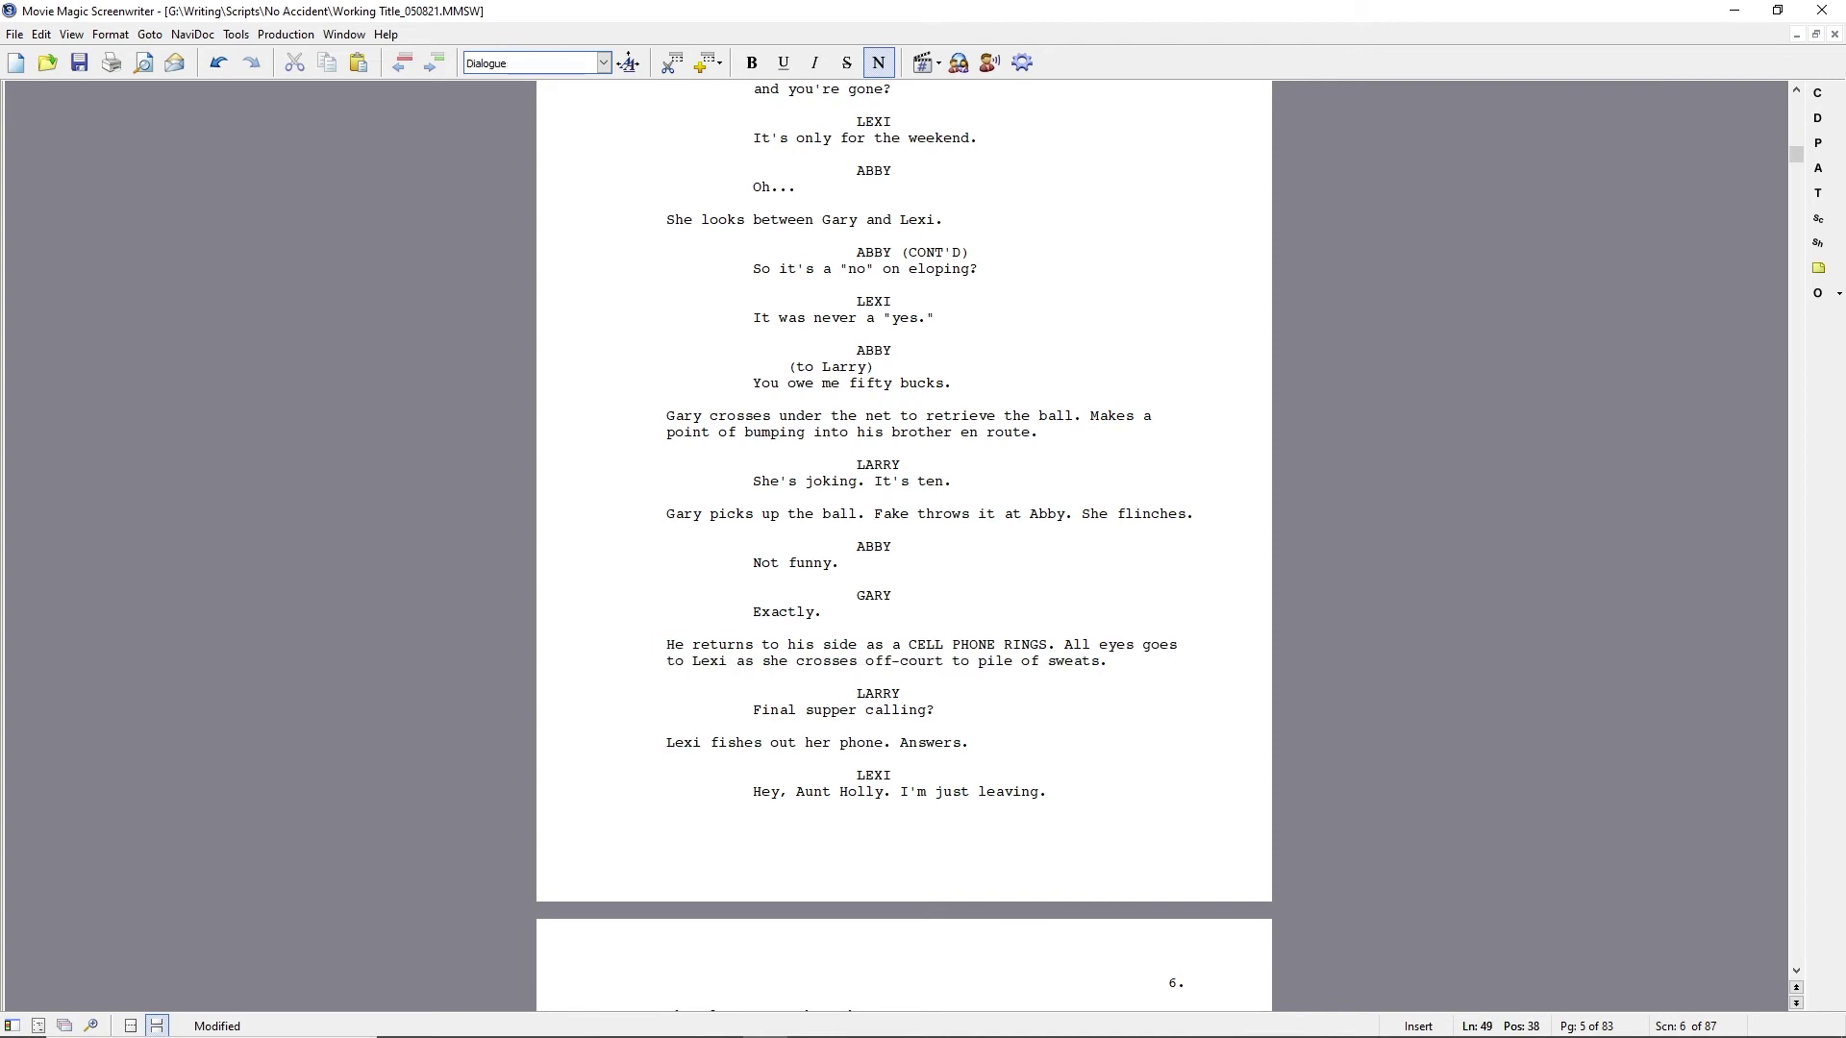
{"action": "scroll", "coordinate": [866, 710], "scroll_direction": "down", "scroll_amount": 2}
{"action": "key", "text": "shift+End"}
{"action": "type", "text": "Dinner bell?"}
{"action": "key", "text": "Home"}
{"action": "type", "text": "Five bucks it's the d"}
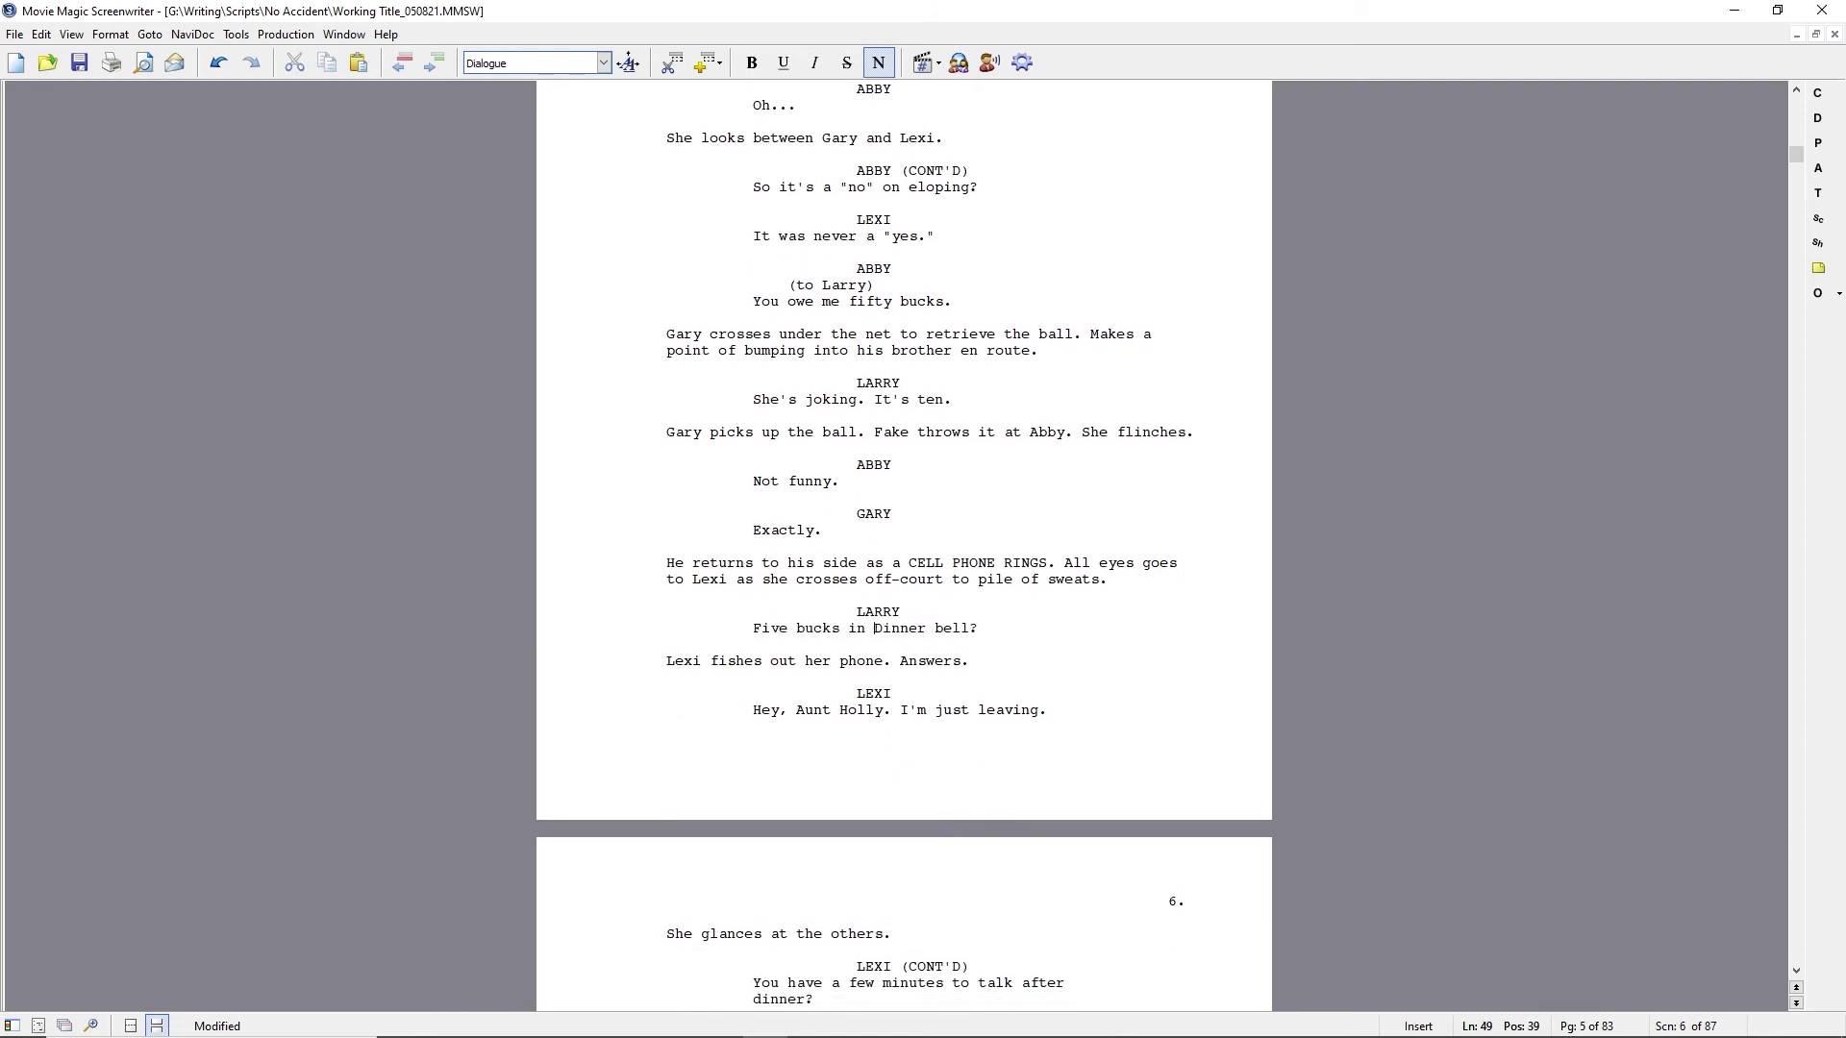
{"action": "key", "text": "Delete"}
{"action": "key", "text": "End"}
{"action": "key", "text": "BackSpace"}
{"action": "type", "text": "."}
Replace "She glances at the others." with "She starts gathering up her stuff. Something's on her mind.".
{"action": "key", "text": "Down"}
{"action": "key", "text": "Down"}
{"action": "key", "text": "Down"}
{"action": "key", "text": "Down"}
{"action": "key", "text": "Down"}
{"action": "key", "text": "Down"}
{"action": "key", "text": "Down"}
{"action": "key", "text": "Down"}
{"action": "key", "text": "Down"}
{"action": "key", "text": "Down"}
{"action": "key", "text": "Up"}
{"action": "key", "text": "Up"}
{"action": "key", "text": "Up"}
{"action": "key", "text": "Up"}
{"action": "key", "text": "Up"}
{"action": "key", "text": "Up"}
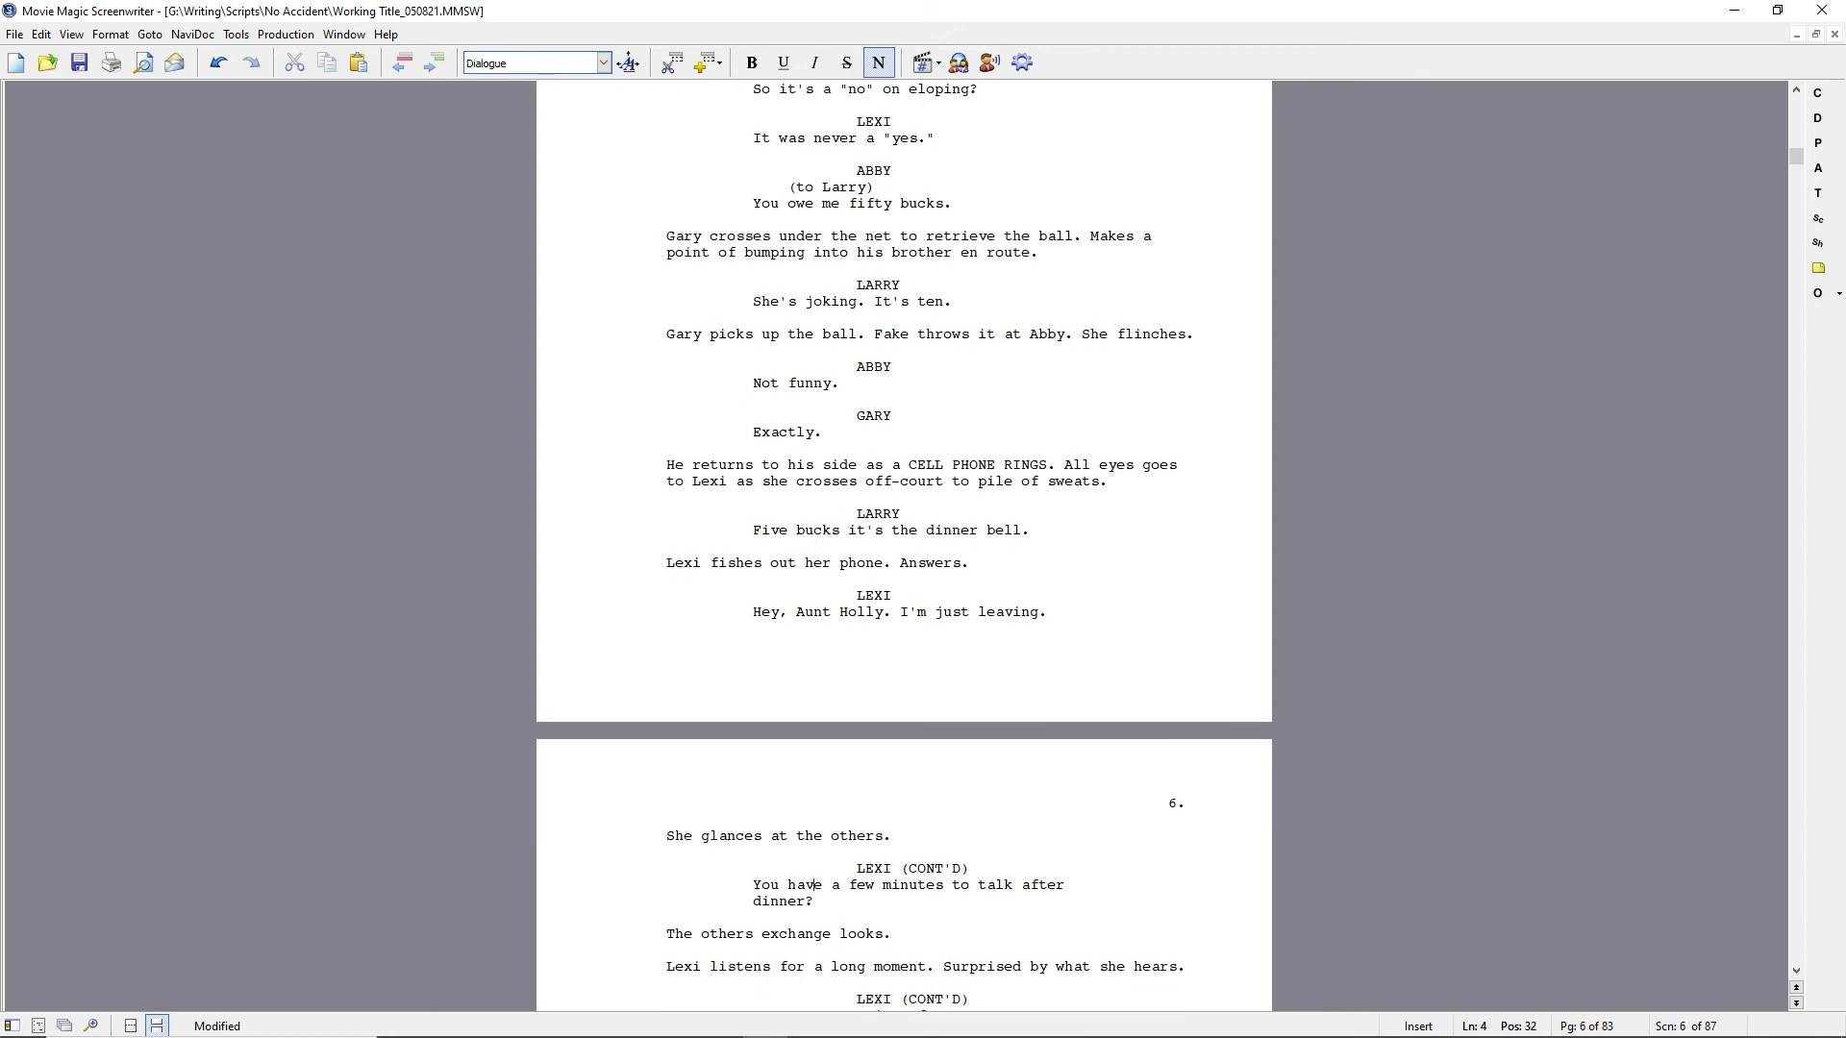
{"action": "key", "text": "shift+End"}
{"action": "type", "text": "She starts gathering up her stuff. Something's on her mind."}
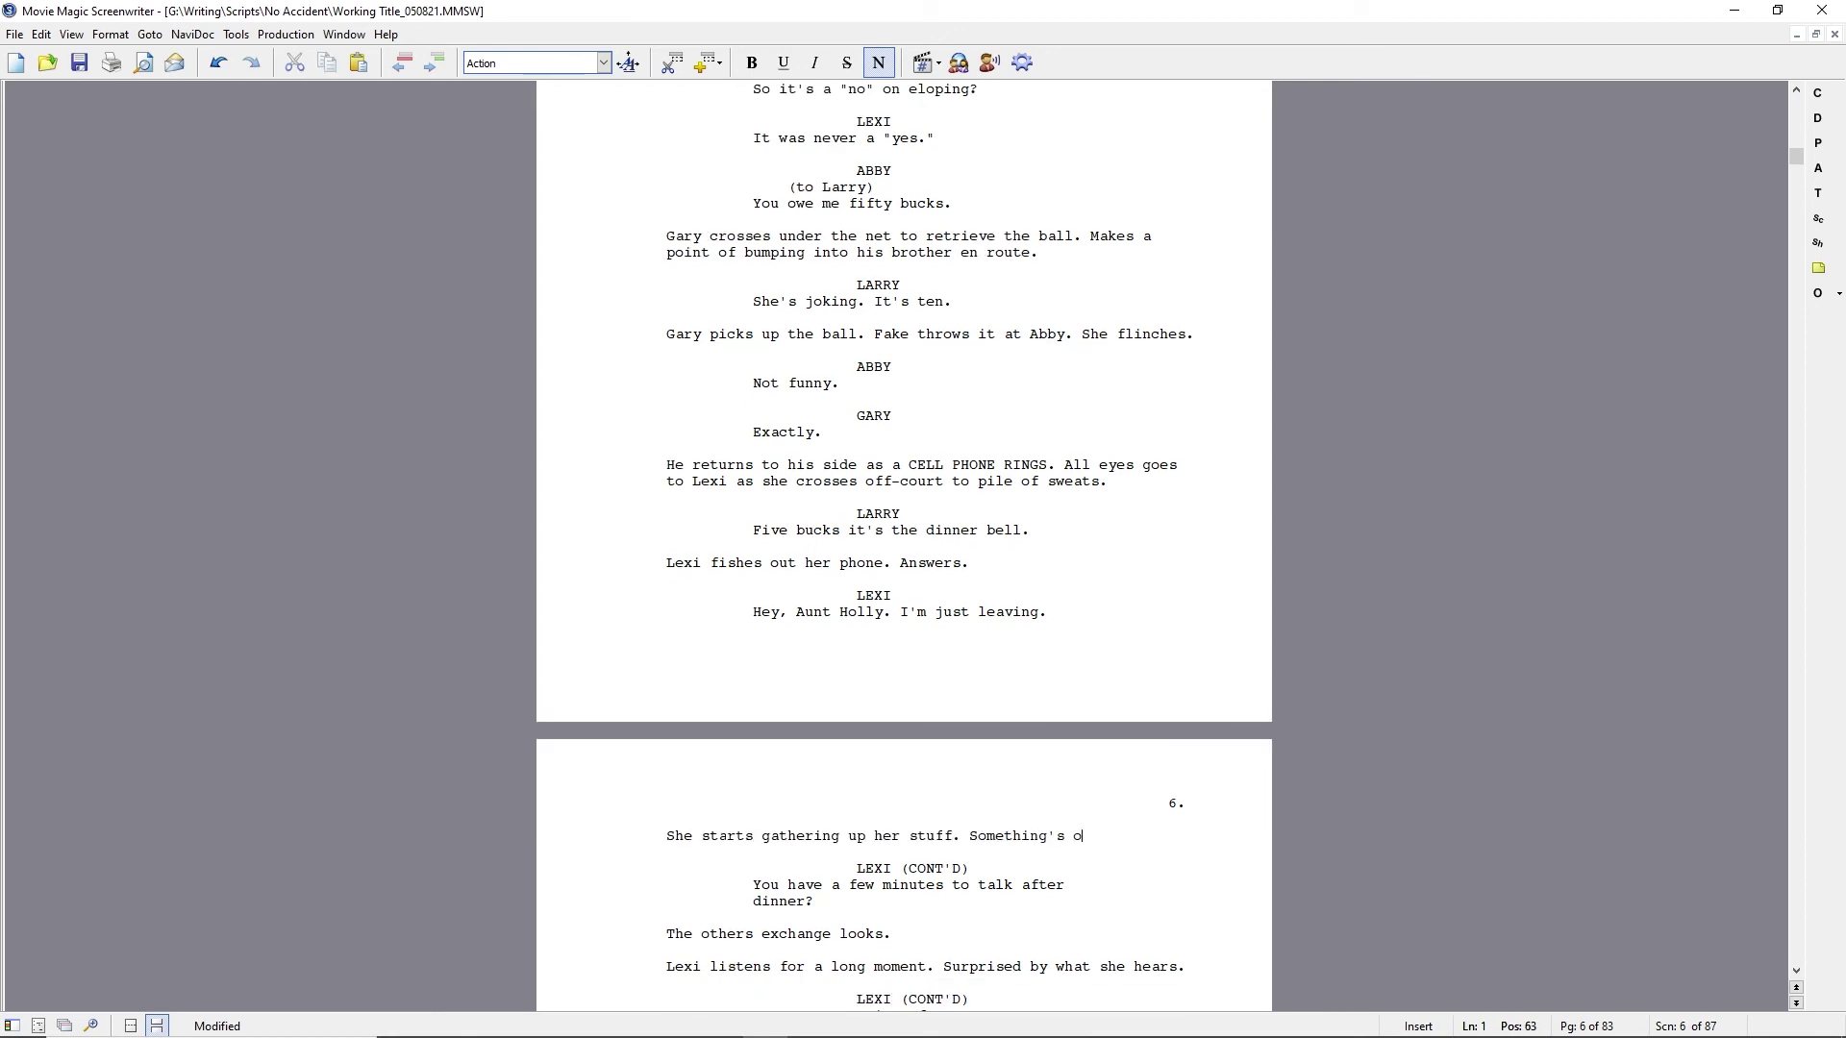
Add the parenthetical "(into phone)" above Lexi's question about talking after dinner.
{"action": "key", "text": "Down"}
{"action": "key", "text": "Right"}
{"action": "type", "text": "(into phone"}
Reword the start of Lexi's after-dinner question to "Will you have".
{"action": "key", "text": "Down"}
{"action": "key", "text": "Down"}
{"action": "key", "text": "Down"}
{"action": "key", "text": "Down"}
{"action": "key", "text": "Down"}
{"action": "key", "text": "Down"}
{"action": "key", "text": "Down"}
{"action": "key", "text": "Down"}
{"action": "key", "text": "Down"}
{"action": "key", "text": "Down"}
{"action": "key", "text": "Down"}
{"action": "key", "text": "Down"}
{"action": "key", "text": "Down"}
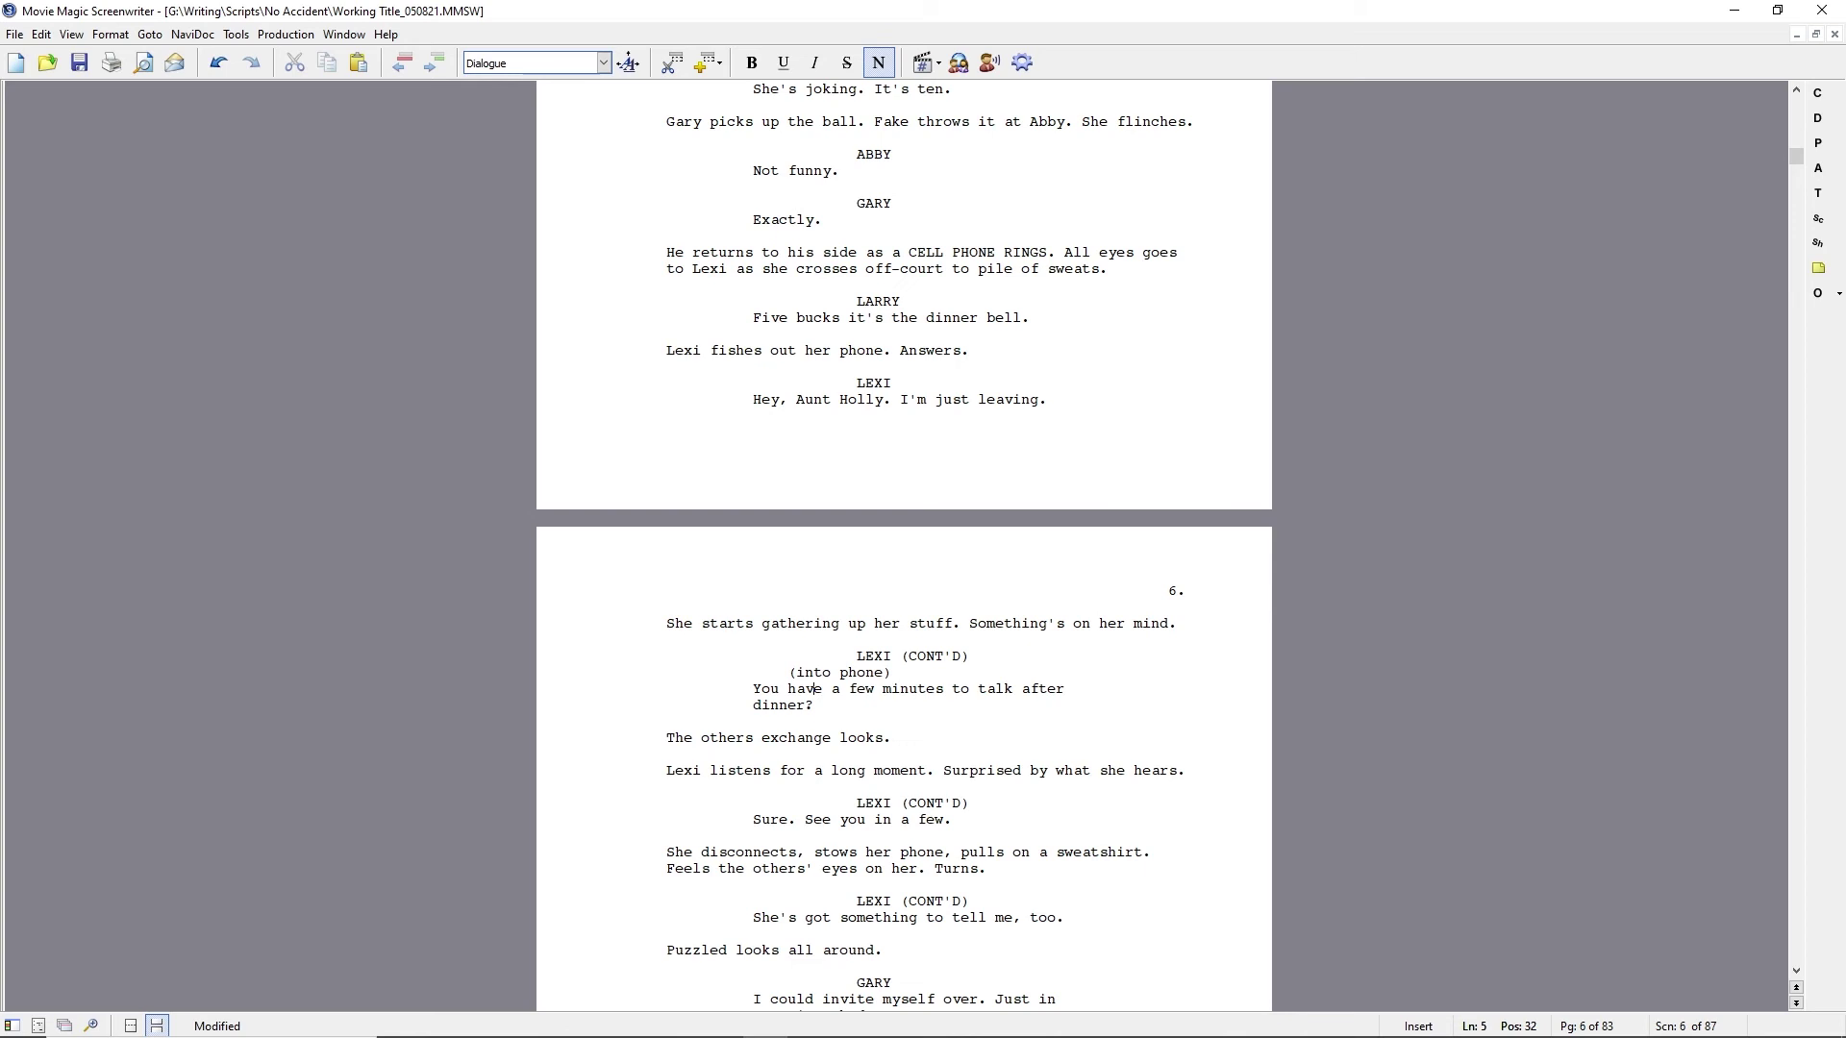
{"action": "key", "text": "Home"}
{"action": "type", "text": "Will you"}
{"action": "key", "text": "ctrl+shift+Right"}
{"action": "key", "text": "Delete"}
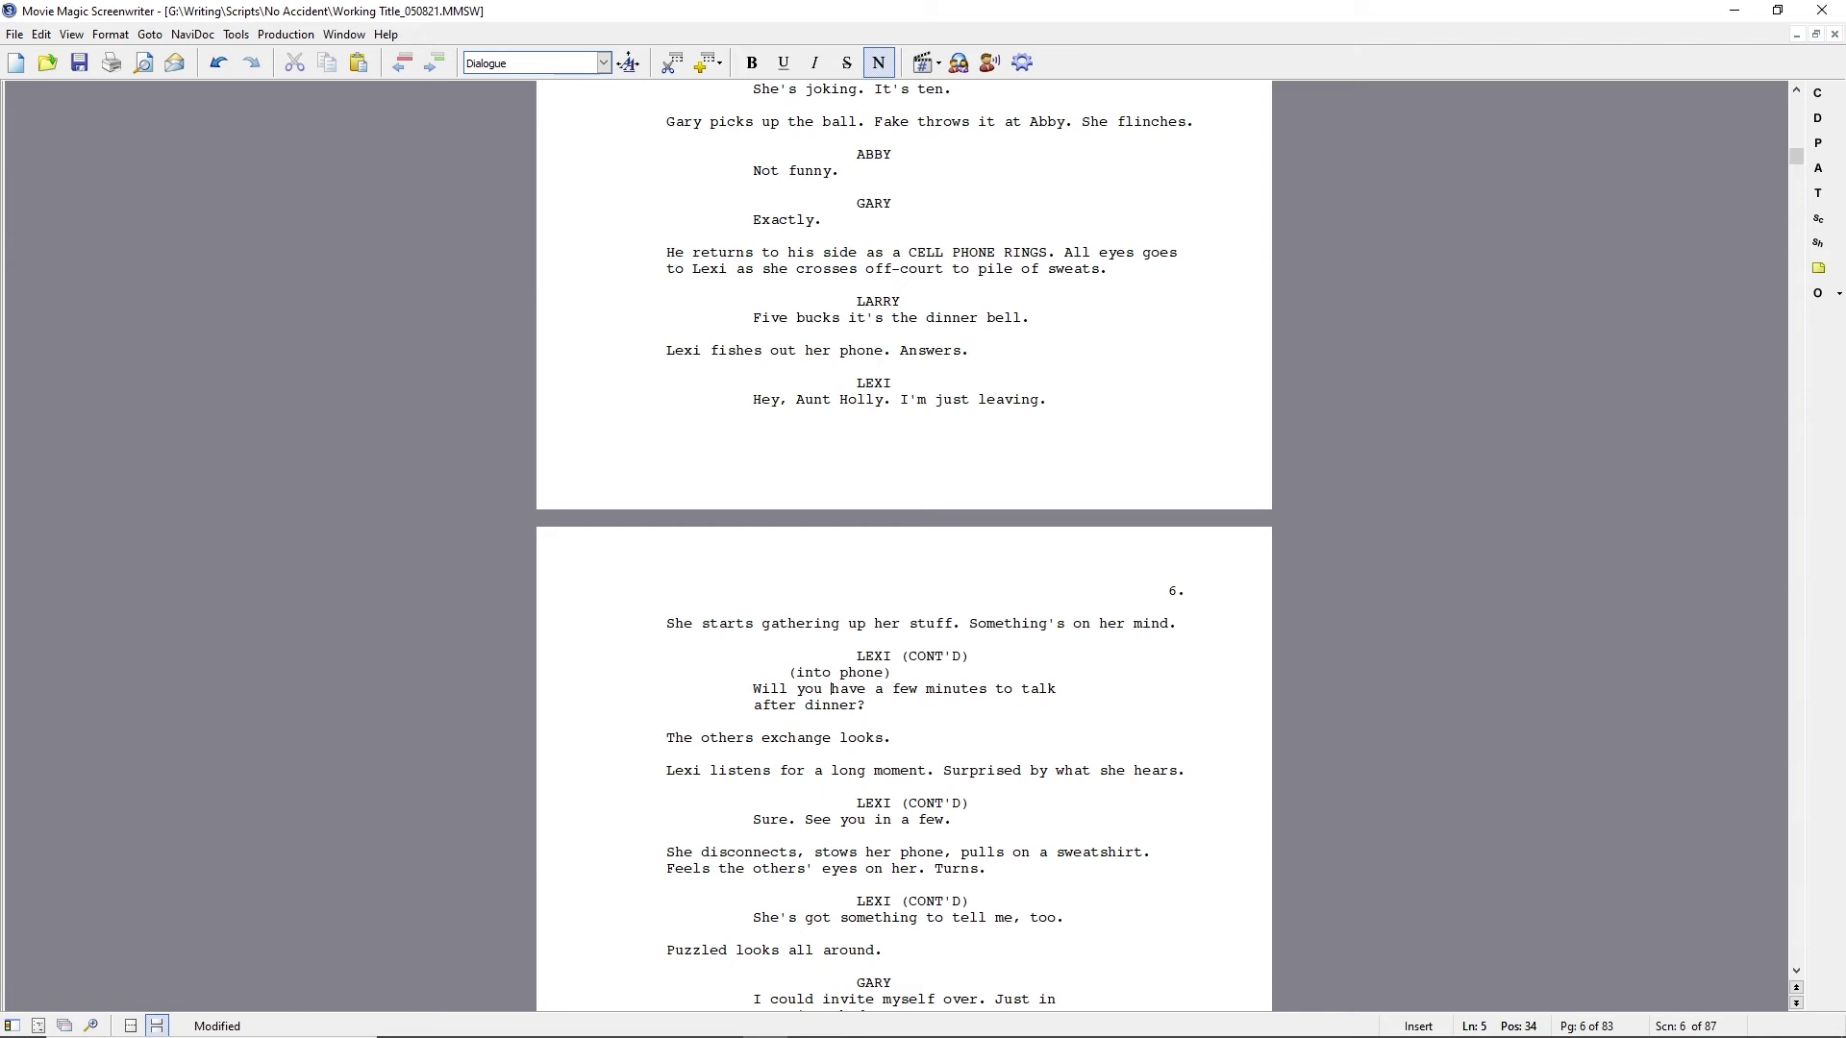
Replace "Something's on her mind." with "Phone still to her ear." and add a new action line "Suddenly stops gather.".
{"action": "left_click", "coordinate": [859, 623]}
{"action": "type", "text": "Phone still to her ear."}
{"action": "key", "text": "shift+End"}
{"action": "key", "text": "Delete"}
{"action": "key", "text": "Return"}
{"action": "type", "text": "Suddenly stops gather."}
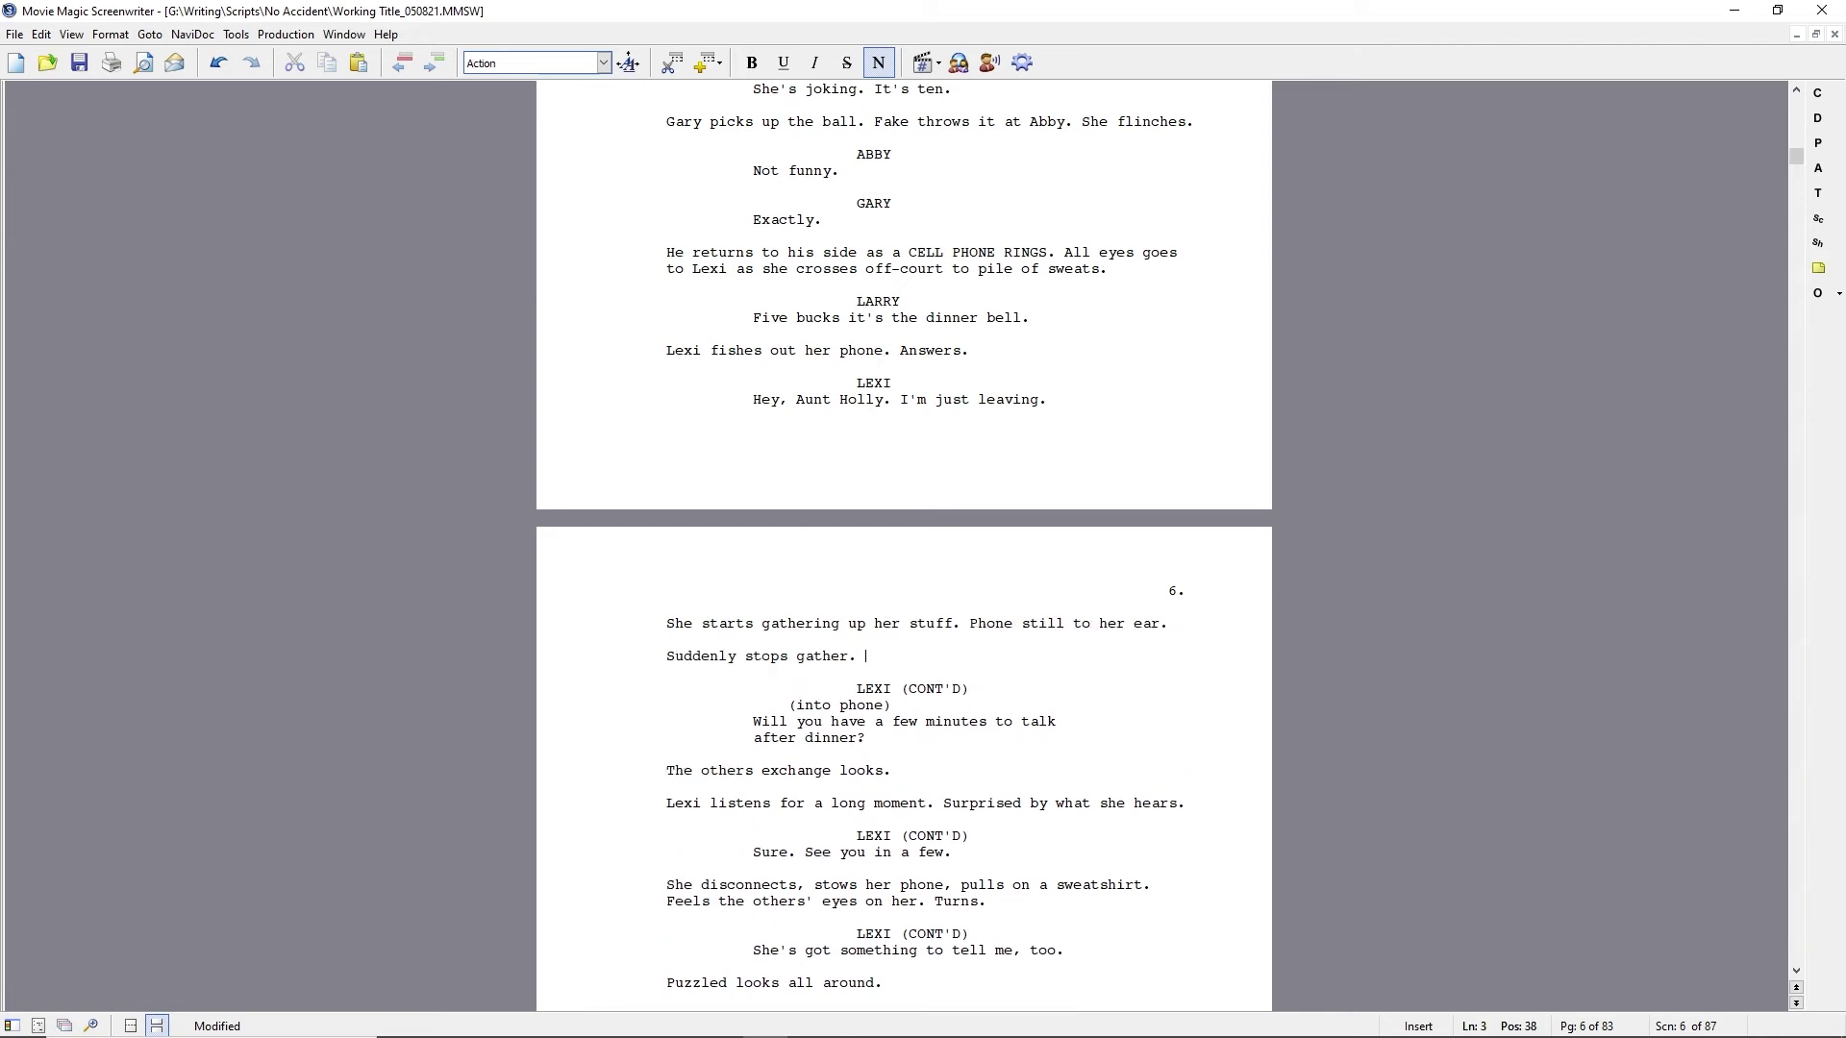
{"action": "key", "text": "Down"}
{"action": "key", "text": "Down"}
{"action": "key", "text": "Down"}
{"action": "key", "text": "shift+Down"}
{"action": "key", "text": "shift+Down"}
{"action": "key", "text": "Delete"}
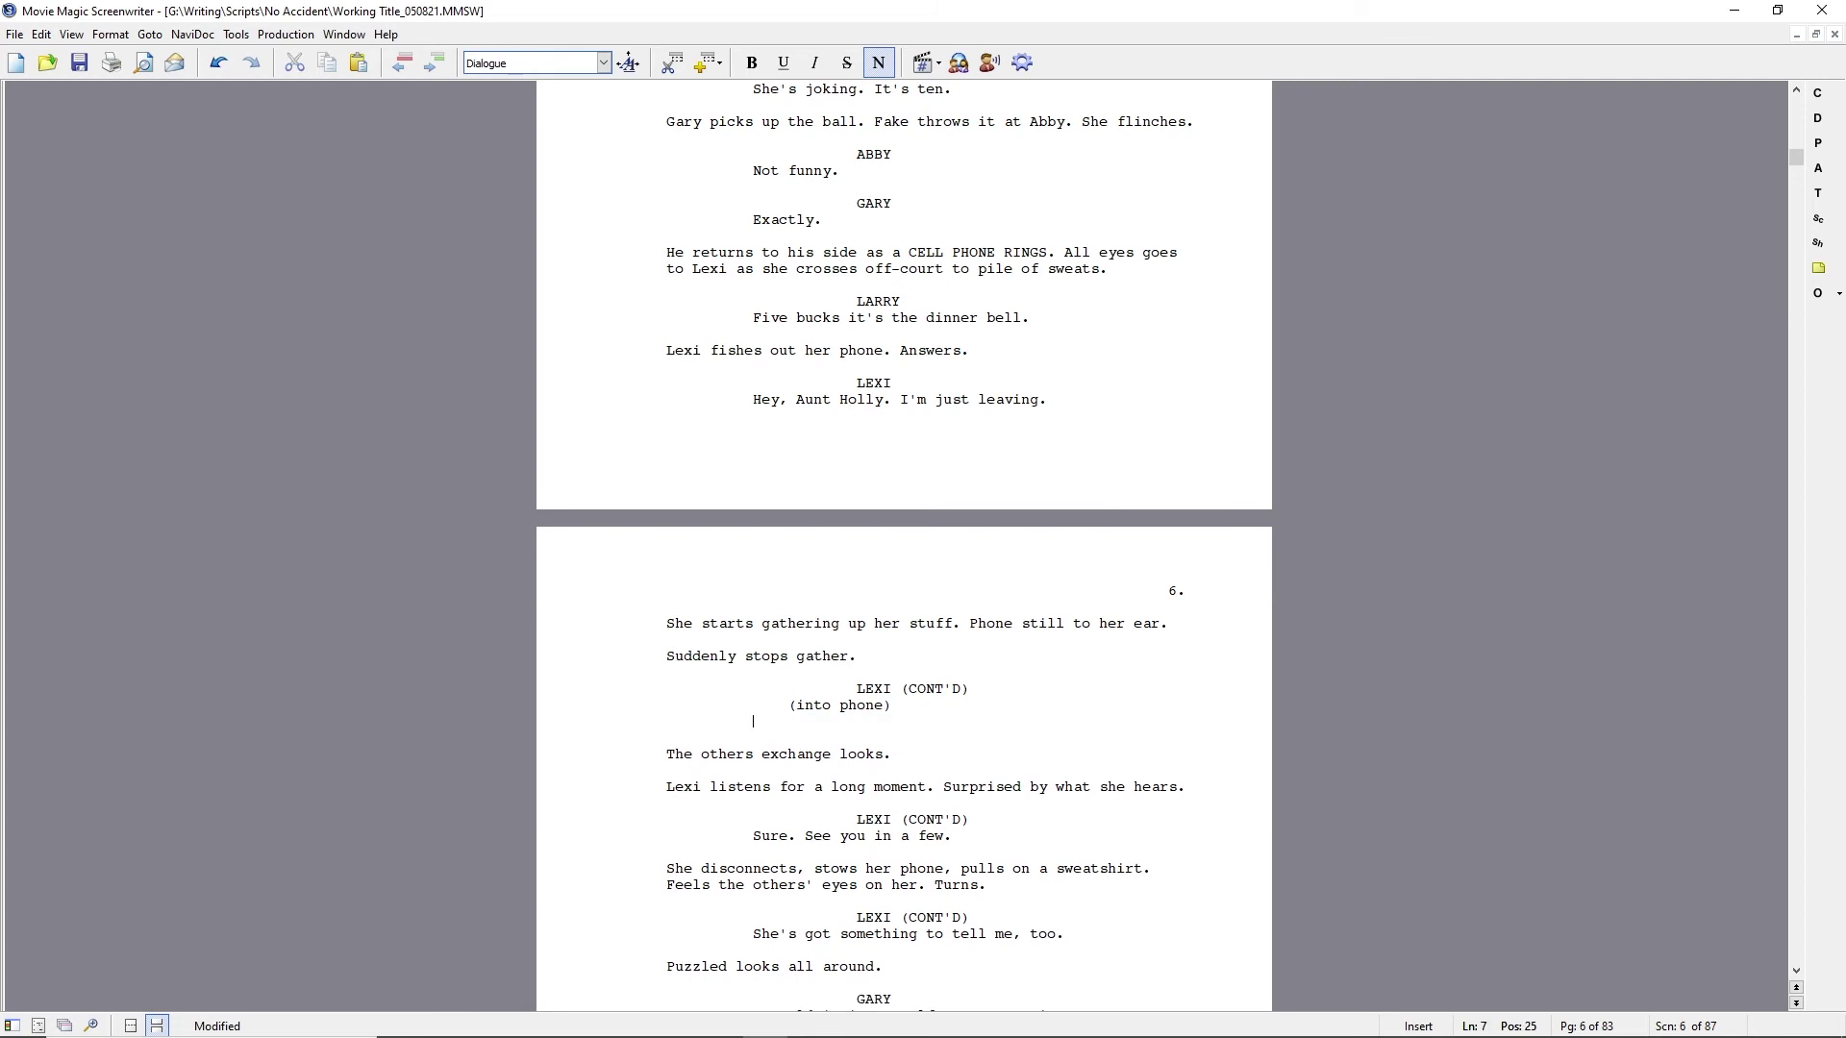
{"action": "type", "text": "Something you can't tell me now?"}
{"action": "left_click_drag", "start_coordinate": [942, 787], "coordinate": [1186, 787]}
{"action": "key", "text": "Delete"}
{"action": "left_click", "coordinate": [788, 837]}
{"action": "left_click", "coordinate": [700, 868]}
{"action": "left_click_drag", "start_coordinate": [1152, 868], "coordinate": [987, 885]}
{"action": "key", "text": "Delete"}
Give Gary a new line, "What?", after Lexi pulls on her sweatshirt.
{"action": "key", "text": "Tab"}
{"action": "type", "text": "GARY"}
{"action": "key", "text": "Return"}
{"action": "type", "text": "What?"}
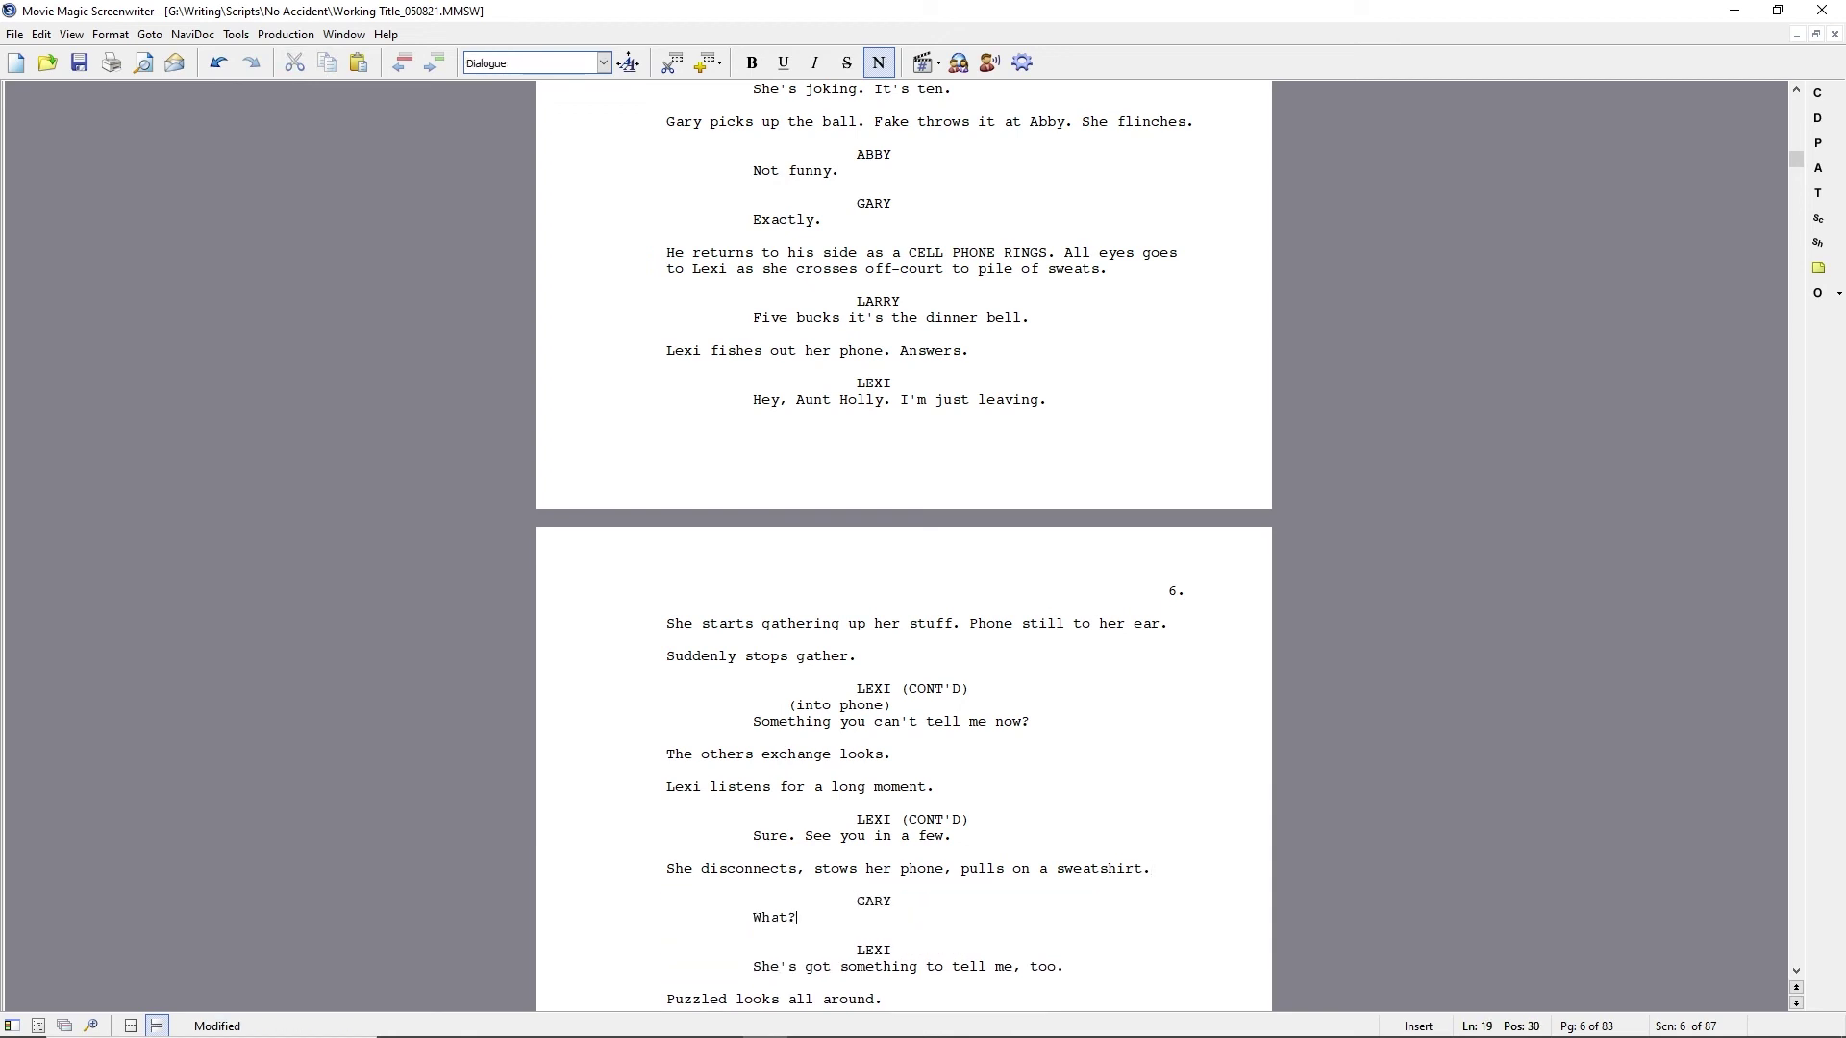
Add the action line "Lexi shrugs." after Gary's "What?".
{"action": "left_click_drag", "start_coordinate": [892, 950], "coordinate": [1063, 966]}
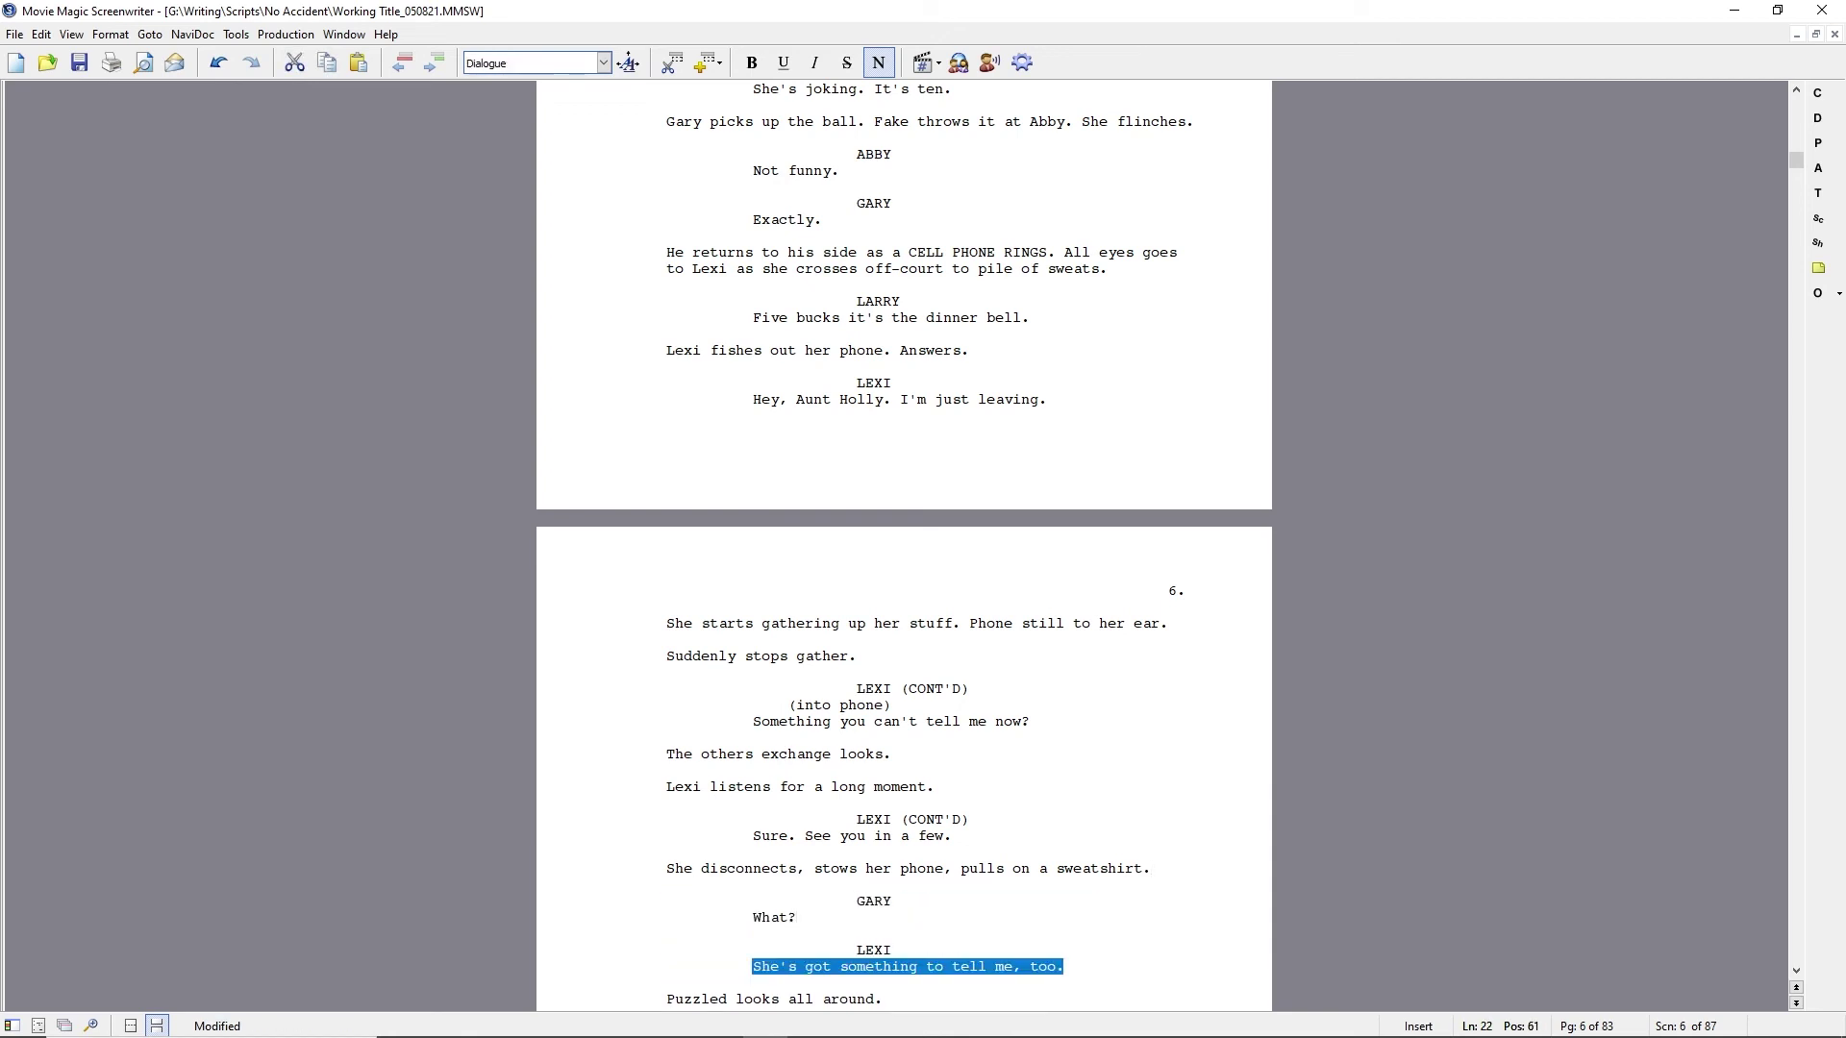
{"action": "left_click", "coordinate": [806, 918]}
{"action": "key", "text": "Return"}
{"action": "type", "text": "Lexi shrugs"}
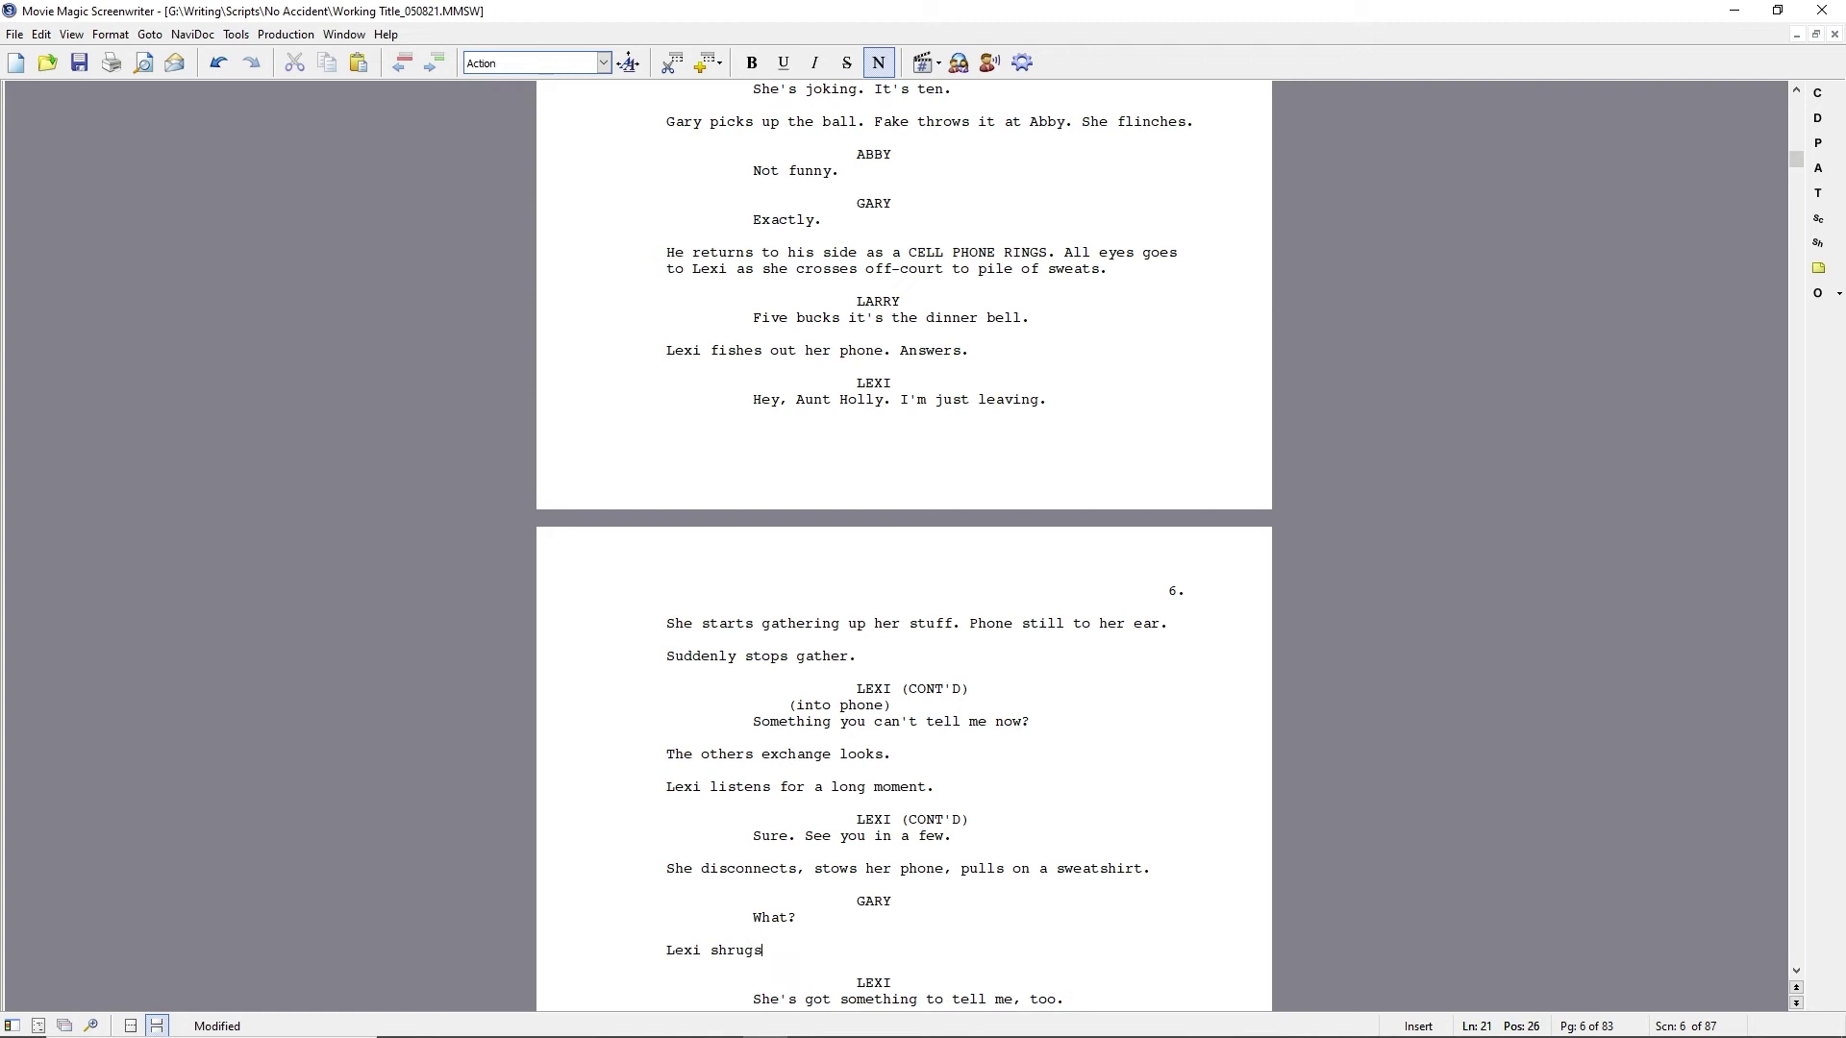
{"action": "type", "text": ", but her expression"}
{"action": "key", "text": "ctrl+Left"}
{"action": "key", "text": "ctrl+Left"}
{"action": "key", "text": "ctrl+Left"}
{"action": "key", "text": "ctrl+Left"}
{"action": "key", "text": "ctrl+Left"}
{"action": "key", "text": "shift+End"}
{"action": "type", "text": "tries shrugg"}
{"action": "key", "text": "BackSpace"}
{"action": "key", "text": "BackSpace"}
{"action": "key", "text": "BackSpace"}
{"action": "key", "text": "BackSpace"}
{"action": "key", "text": "BackSpace"}
{"action": "key", "text": "BackSpace"}
{"action": "key", "text": "BackSpace"}
{"action": "key", "text": "BackSpace"}
{"action": "key", "text": "BackSpace"}
{"action": "key", "text": "BackSpace"}
{"action": "key", "text": "BackSpace"}
{"action": "key", "text": "BackSpace"}
{"action": "type", "text": "shrugs."}
Delete Lexi's speech "She's got something to tell me, too." together with its character name.
{"action": "key", "text": "shift+Down"}
{"action": "key", "text": "shift+Down"}
{"action": "key", "text": "shift+Down"}
{"action": "key", "text": "shift+End"}
{"action": "key", "text": "Delete"}
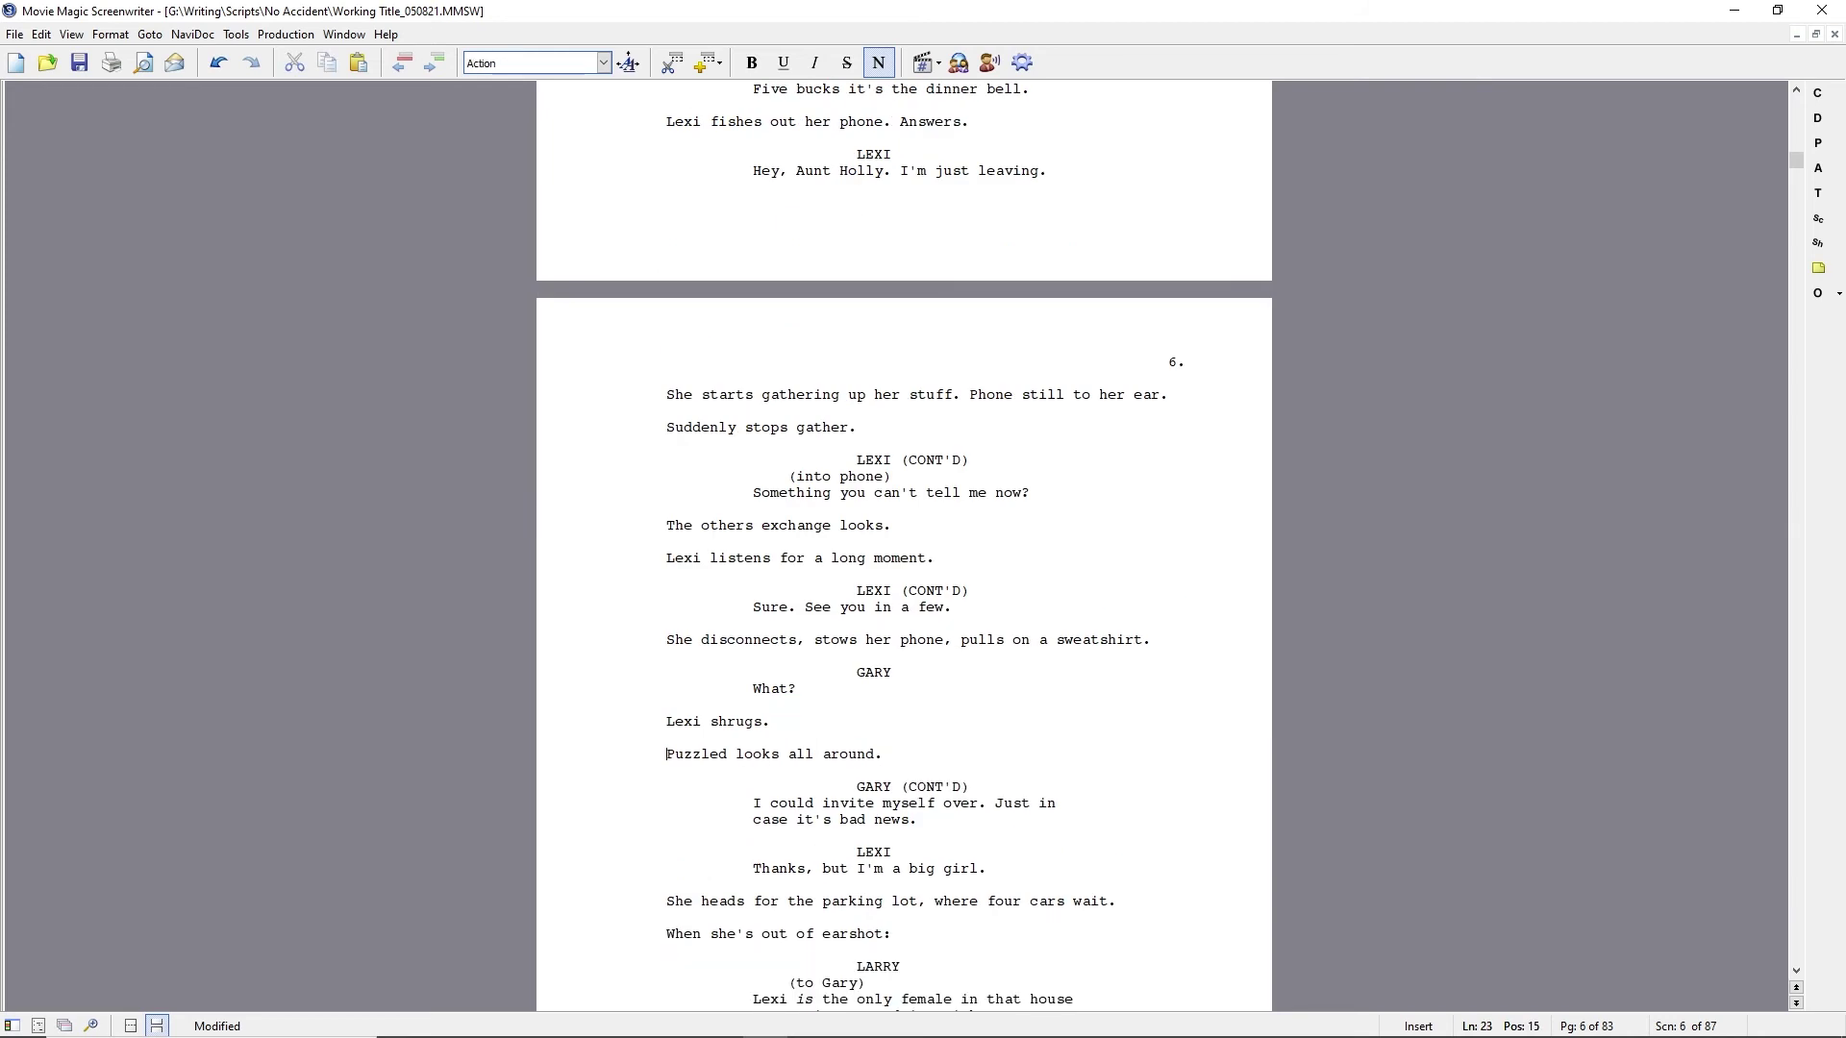
Change the "Puzzled looks all around." action to "Puzzled-bordering-on-concerned looks from the others.".
{"action": "type", "text": "-bordering-on-concerned looks from the others. L"}
{"action": "key", "text": "shift+End"}
{"action": "key", "text": "Delete"}
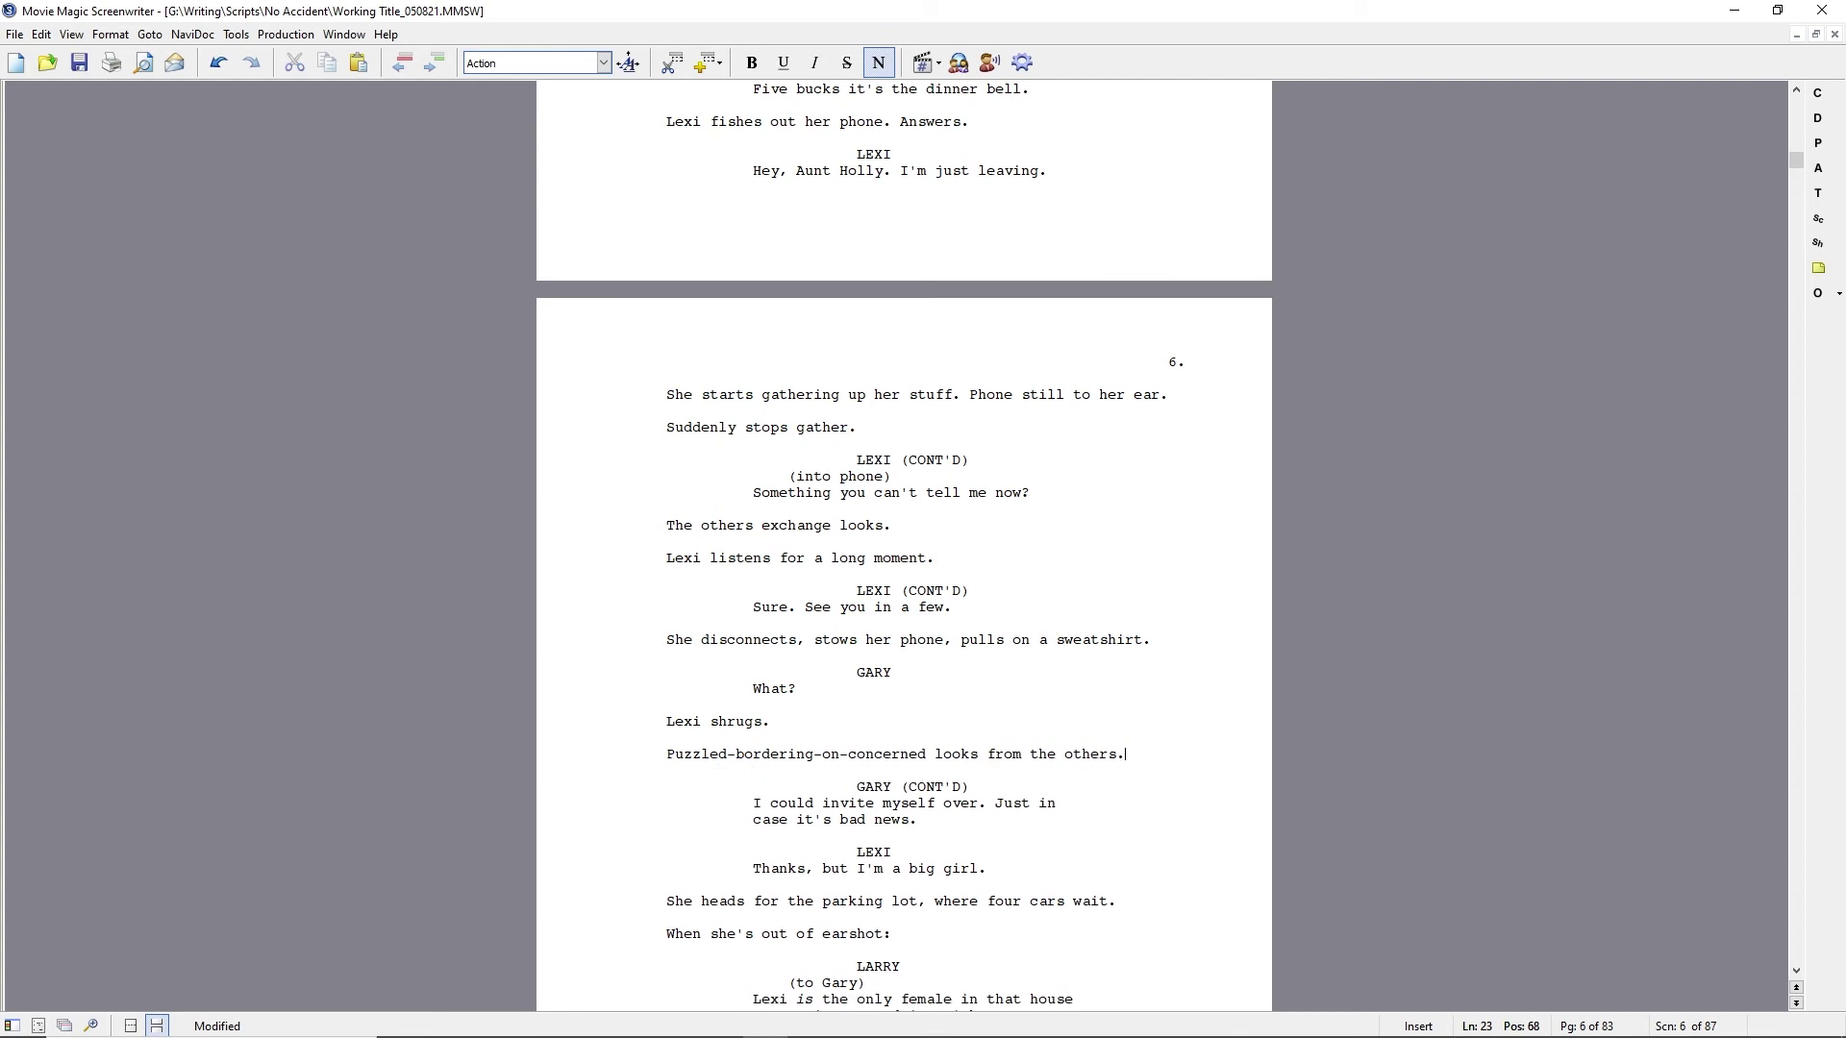
Replace Lexi's "Thanks, but I'm a big girl." with "I'm sure it's not.".
{"action": "scroll", "coordinate": [632, 646], "scroll_direction": "down", "scroll_amount": 8}
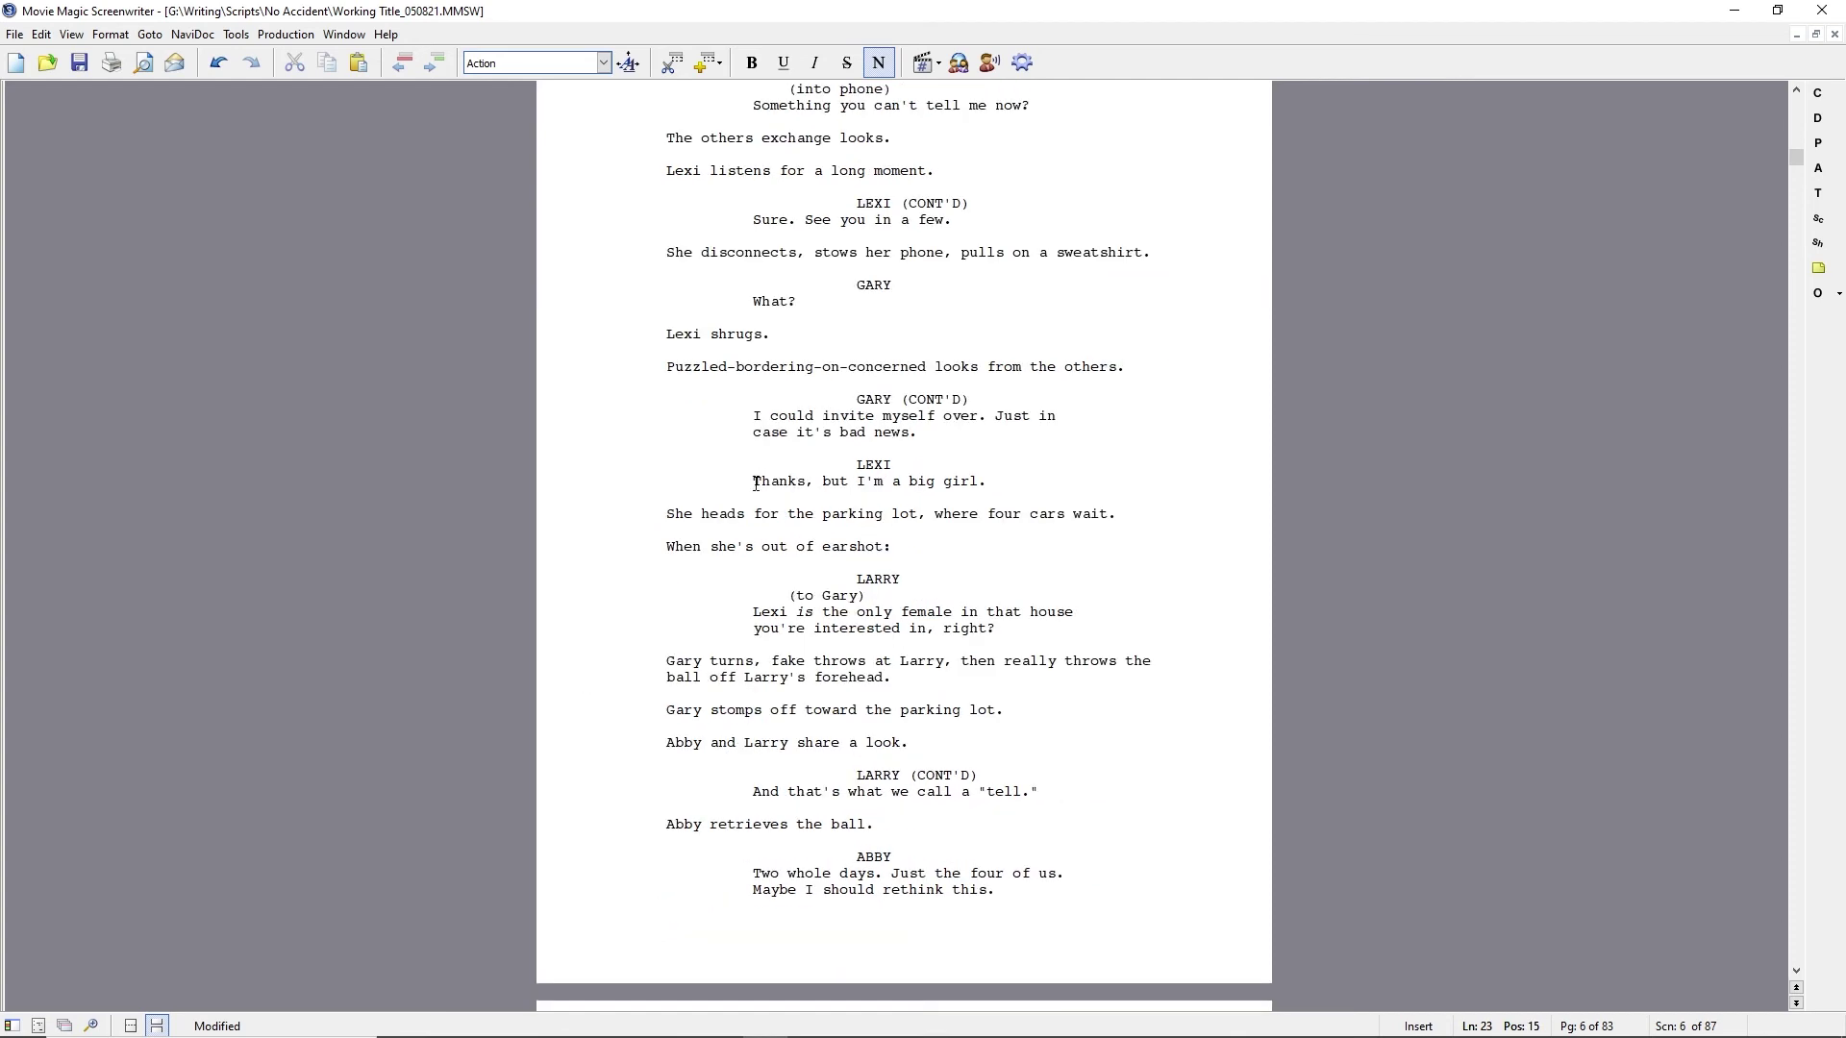
{"action": "left_click_drag", "start_coordinate": [756, 479], "coordinate": [997, 484]}
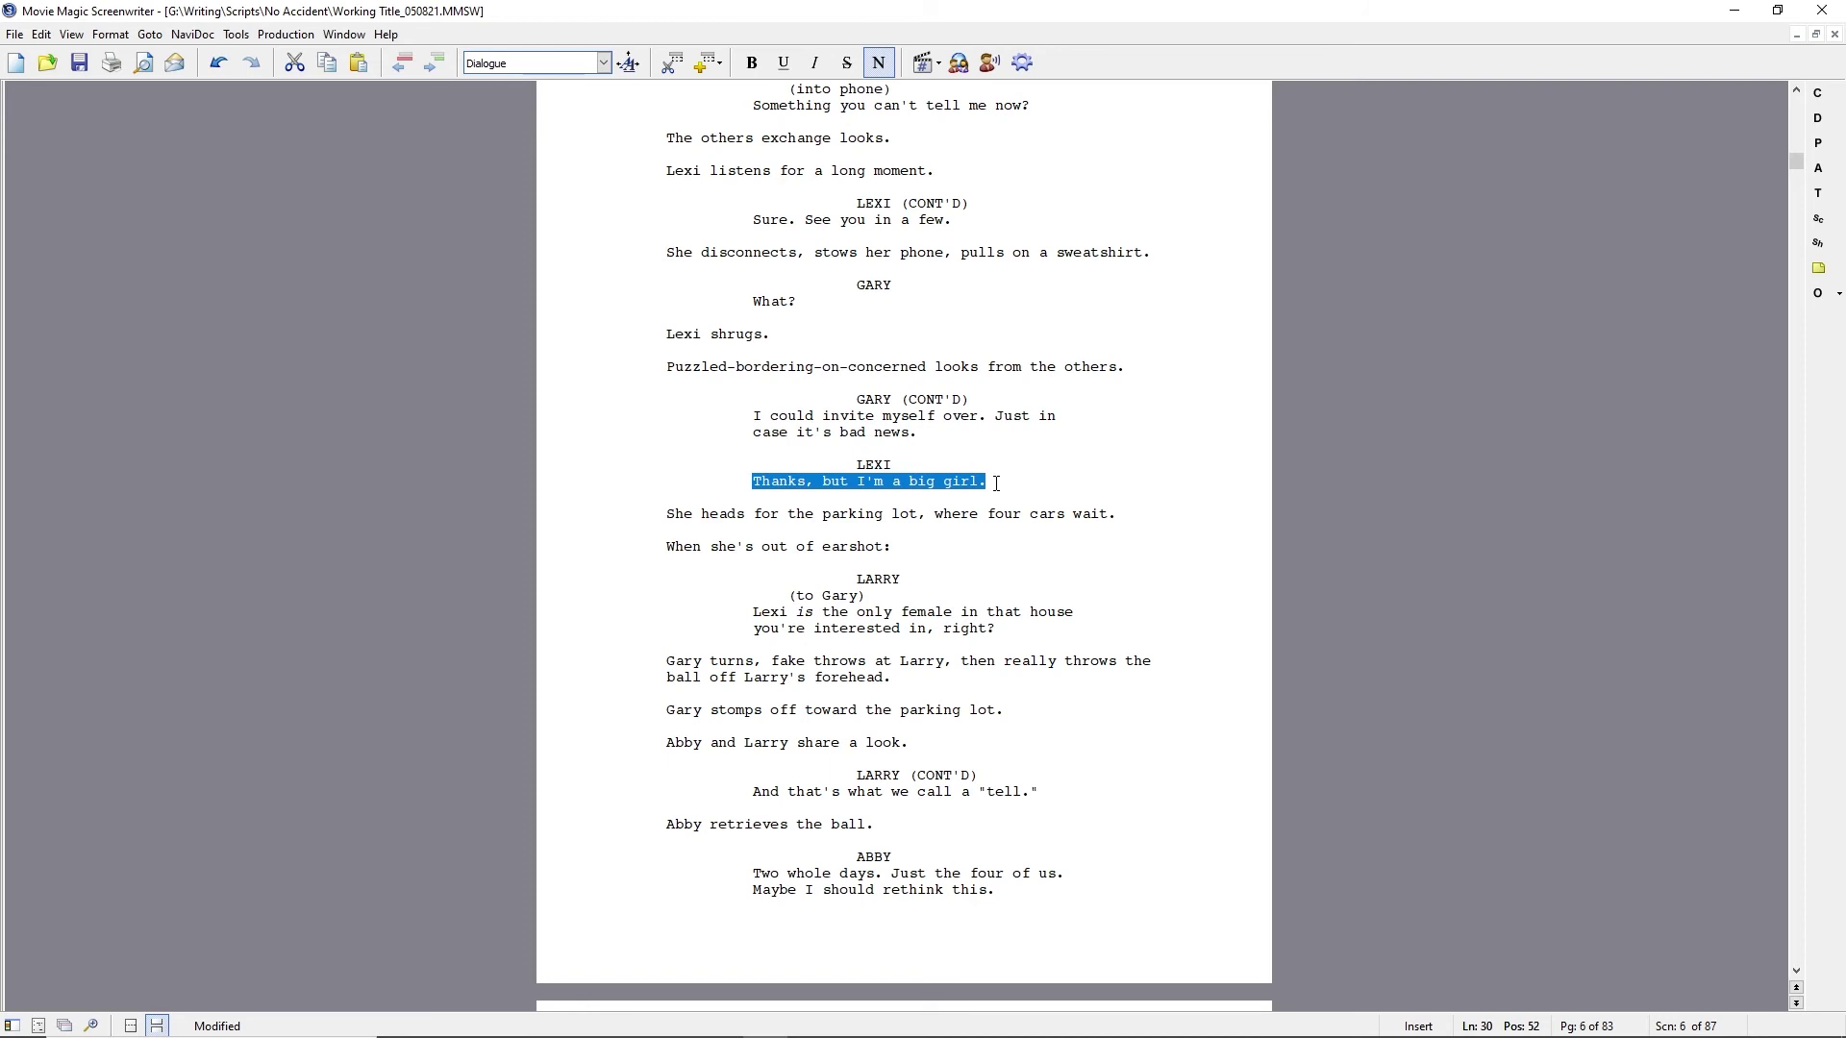
{"action": "type", "text": "I'm sure it's not."}
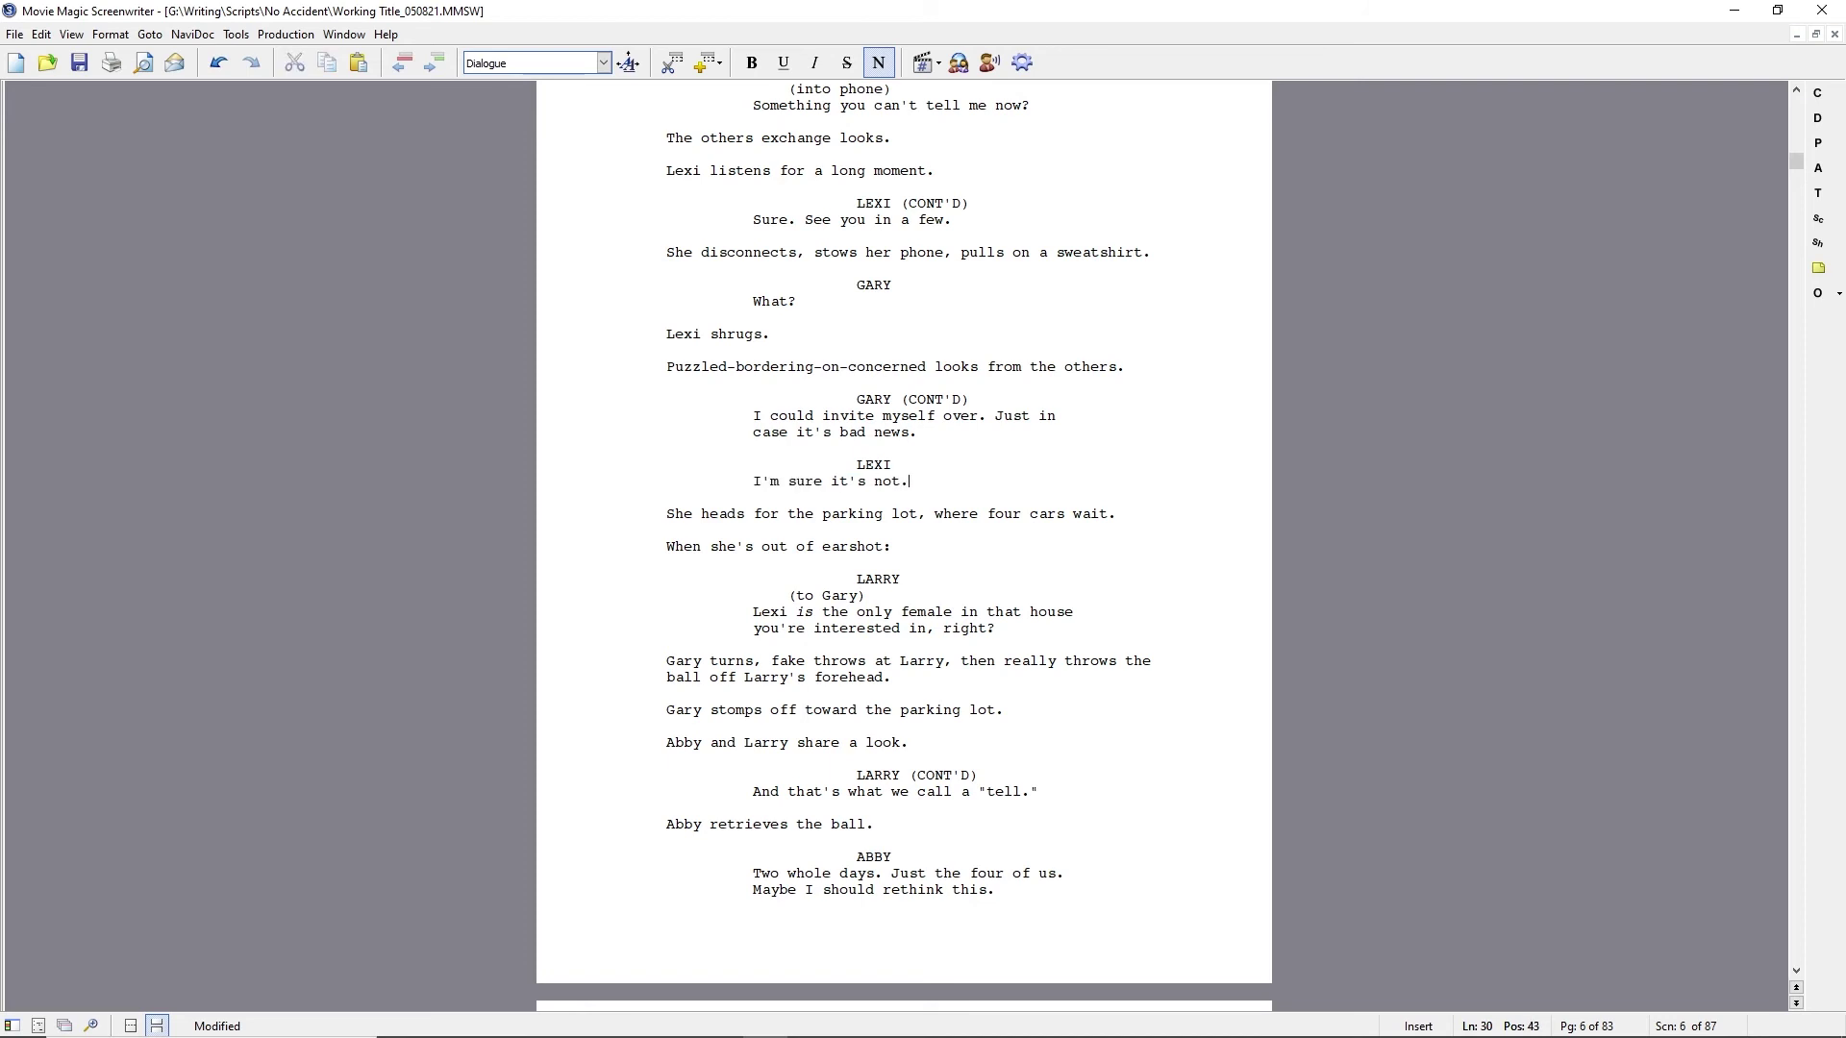
Begin Gary's reaction to Larry's question with the separate action line "Gary wheels, heaves the volleyball at Larry.".
{"action": "key", "text": "Down"}
{"action": "key", "text": "Down"}
{"action": "key", "text": "Down"}
{"action": "key", "text": "Down"}
{"action": "key", "text": "Down"}
{"action": "key", "text": "Down"}
{"action": "key", "text": "Down"}
{"action": "type", "text": "wheels, heaves the volleyball at "}
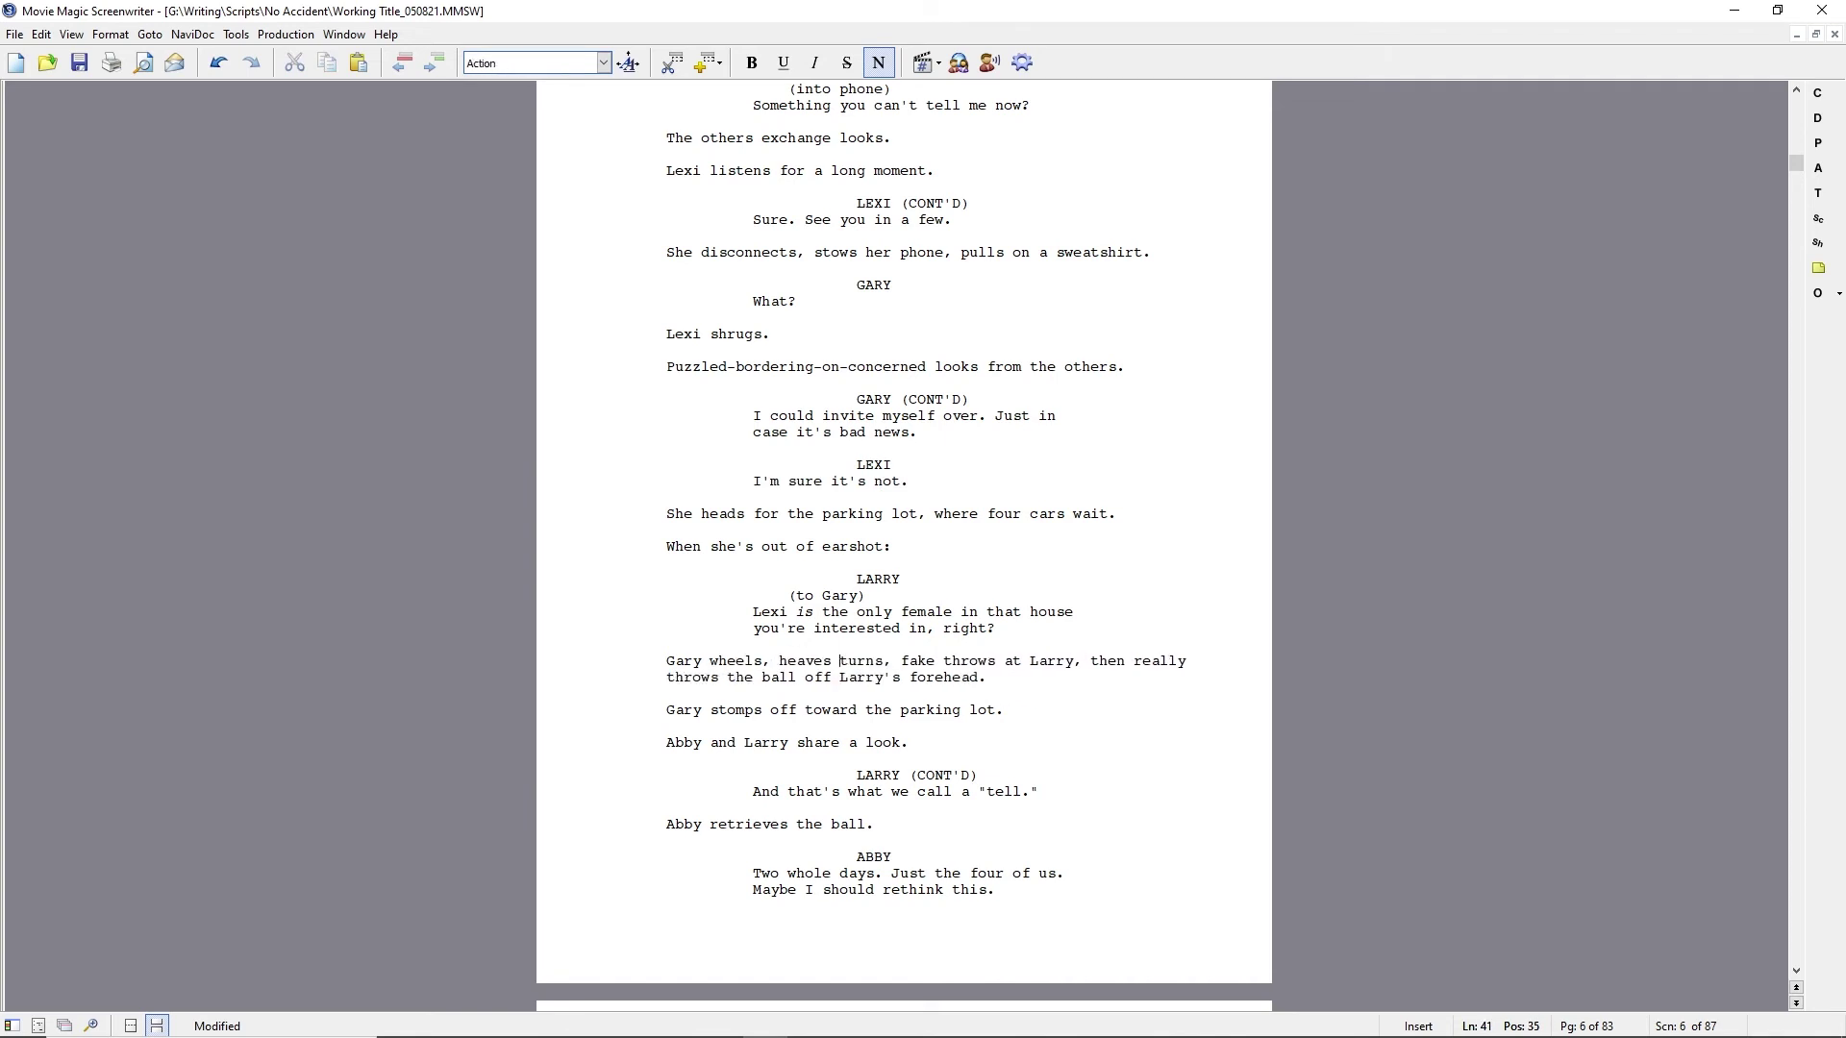
{"action": "type", "text": "Larry.T"}
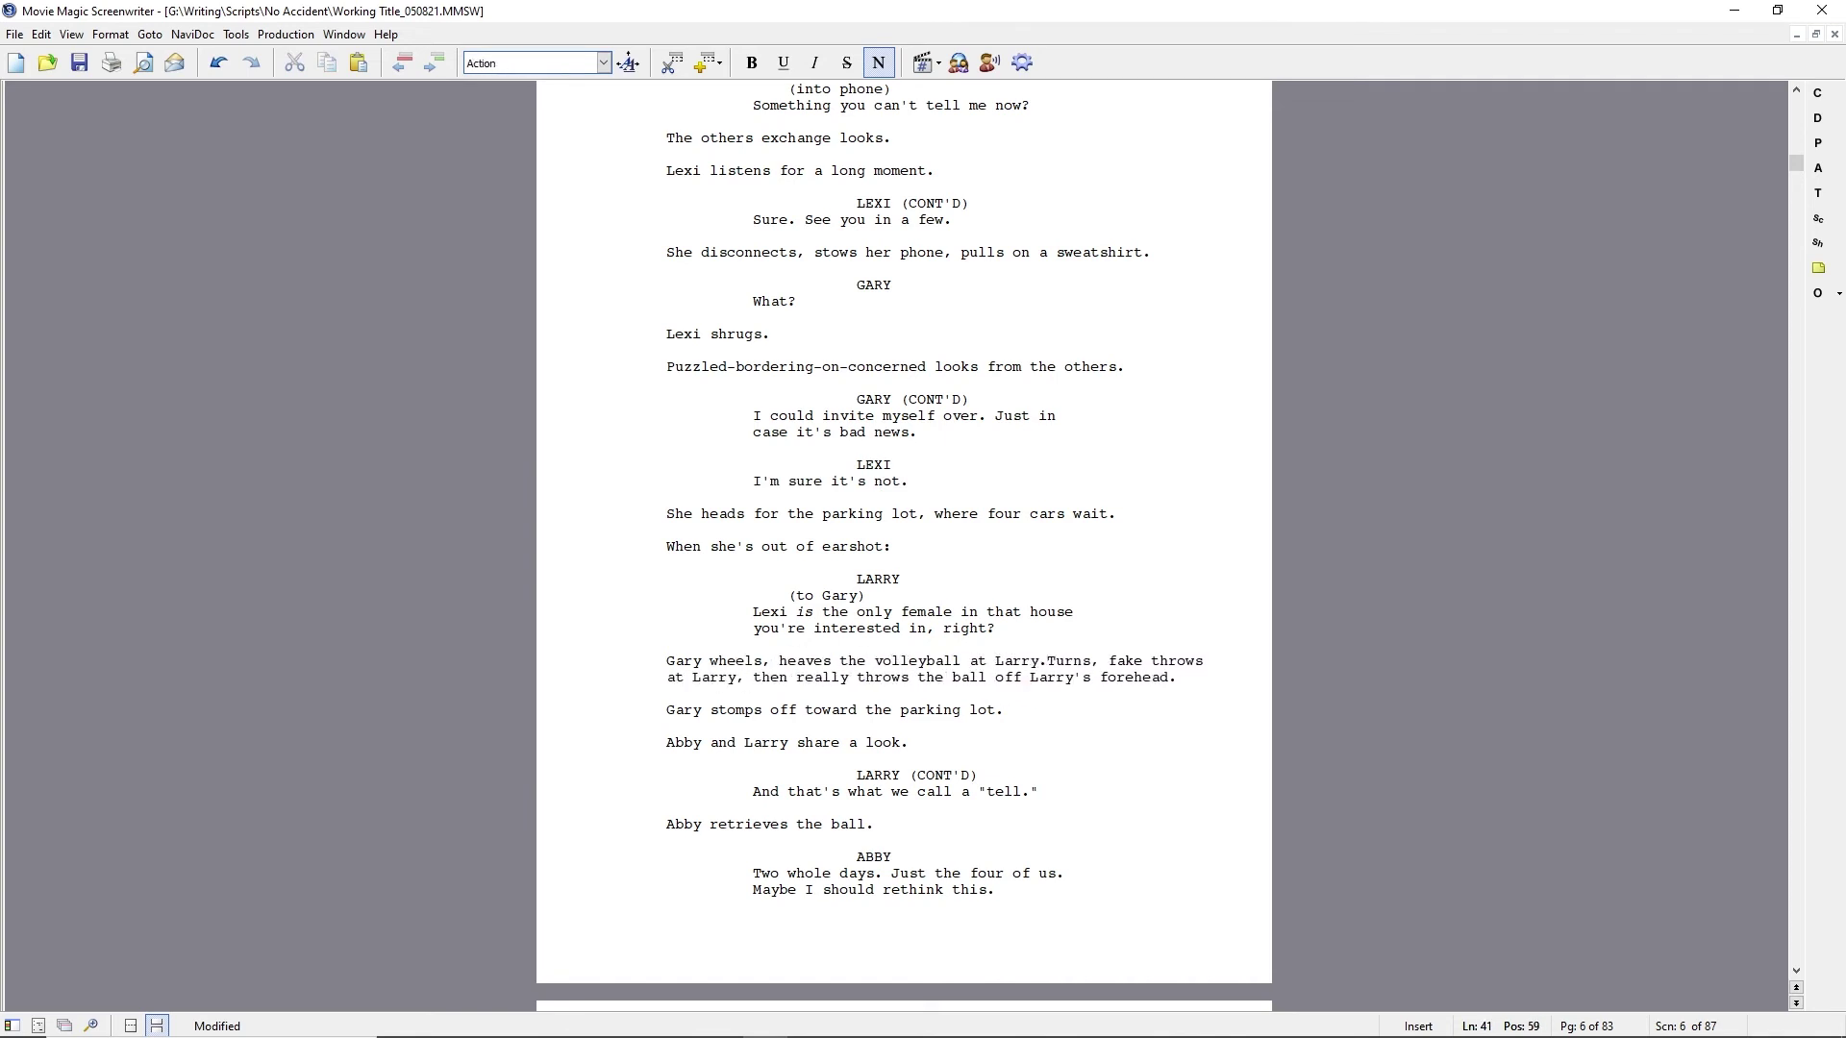
{"action": "key", "text": "Return"}
Replace the fake-throw action with "It smacks him in the head. He teeters, shakes it off as", running into Gary's stomping off.
{"action": "type", "text": "It smacks him in the head"}
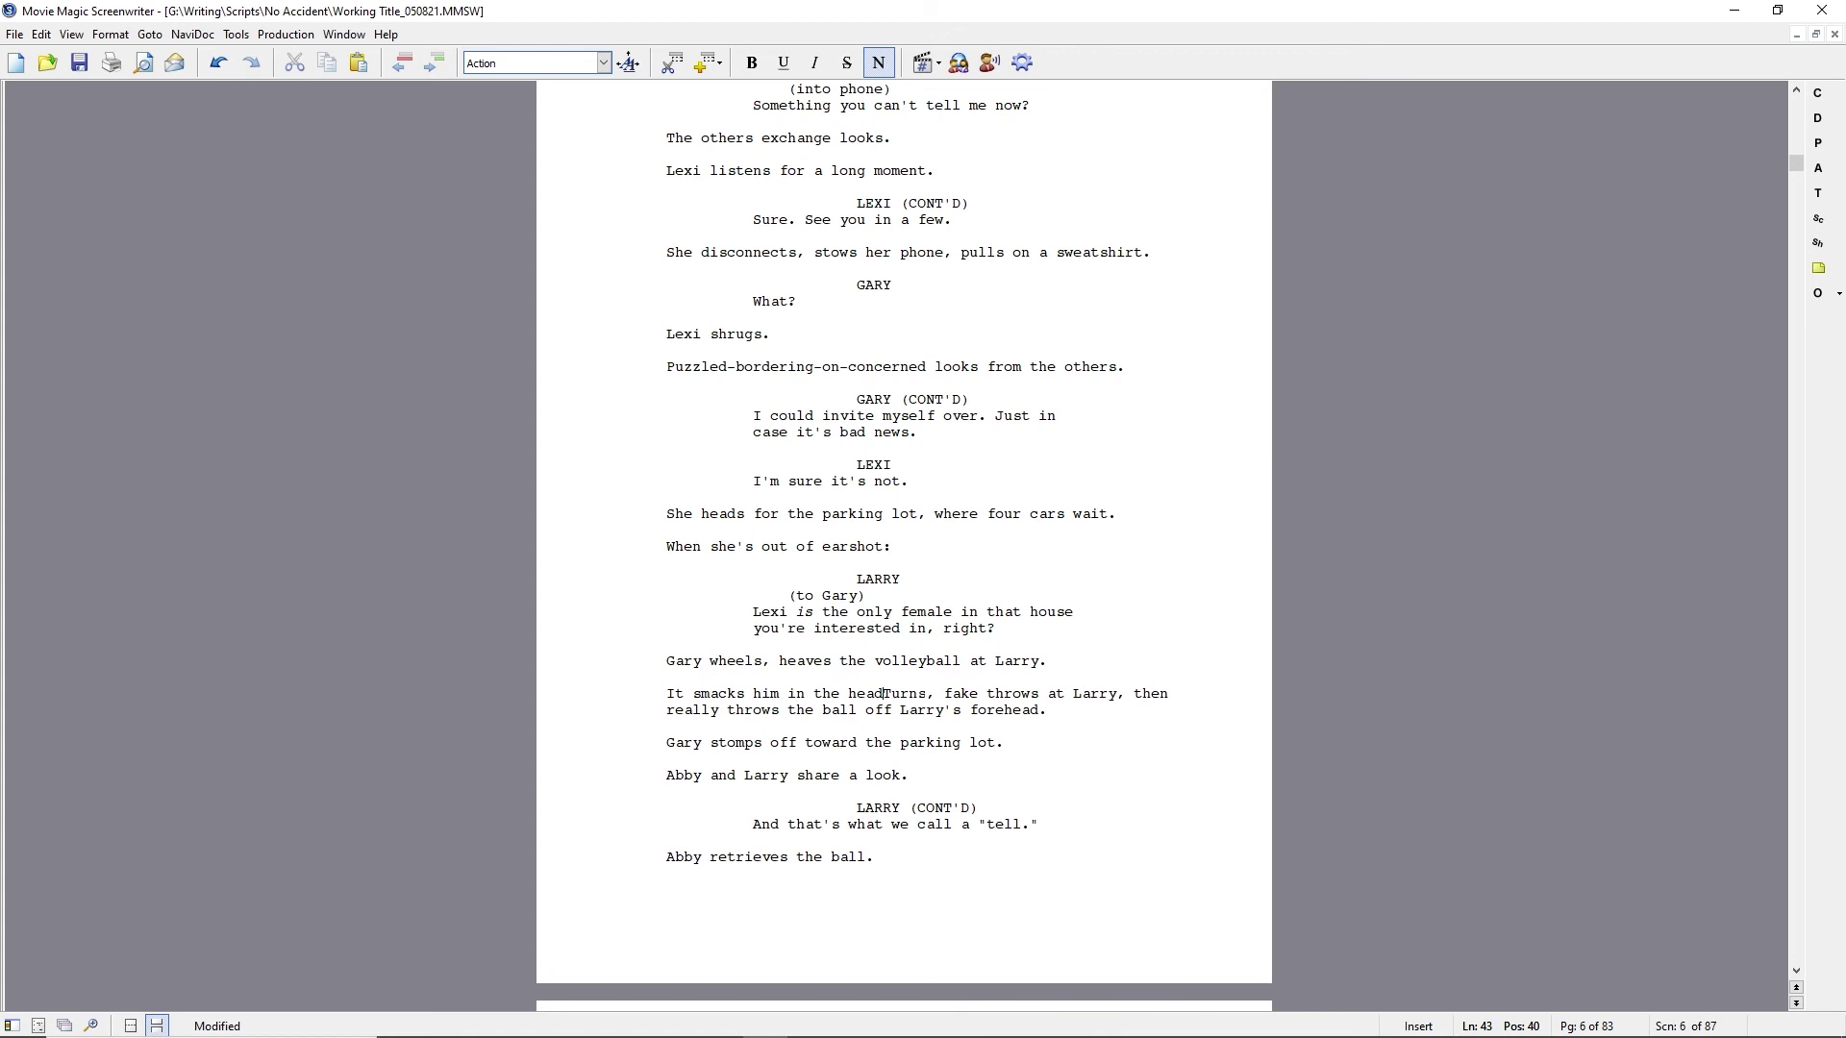
{"action": "type", "text": ". He teeters, shakes"}
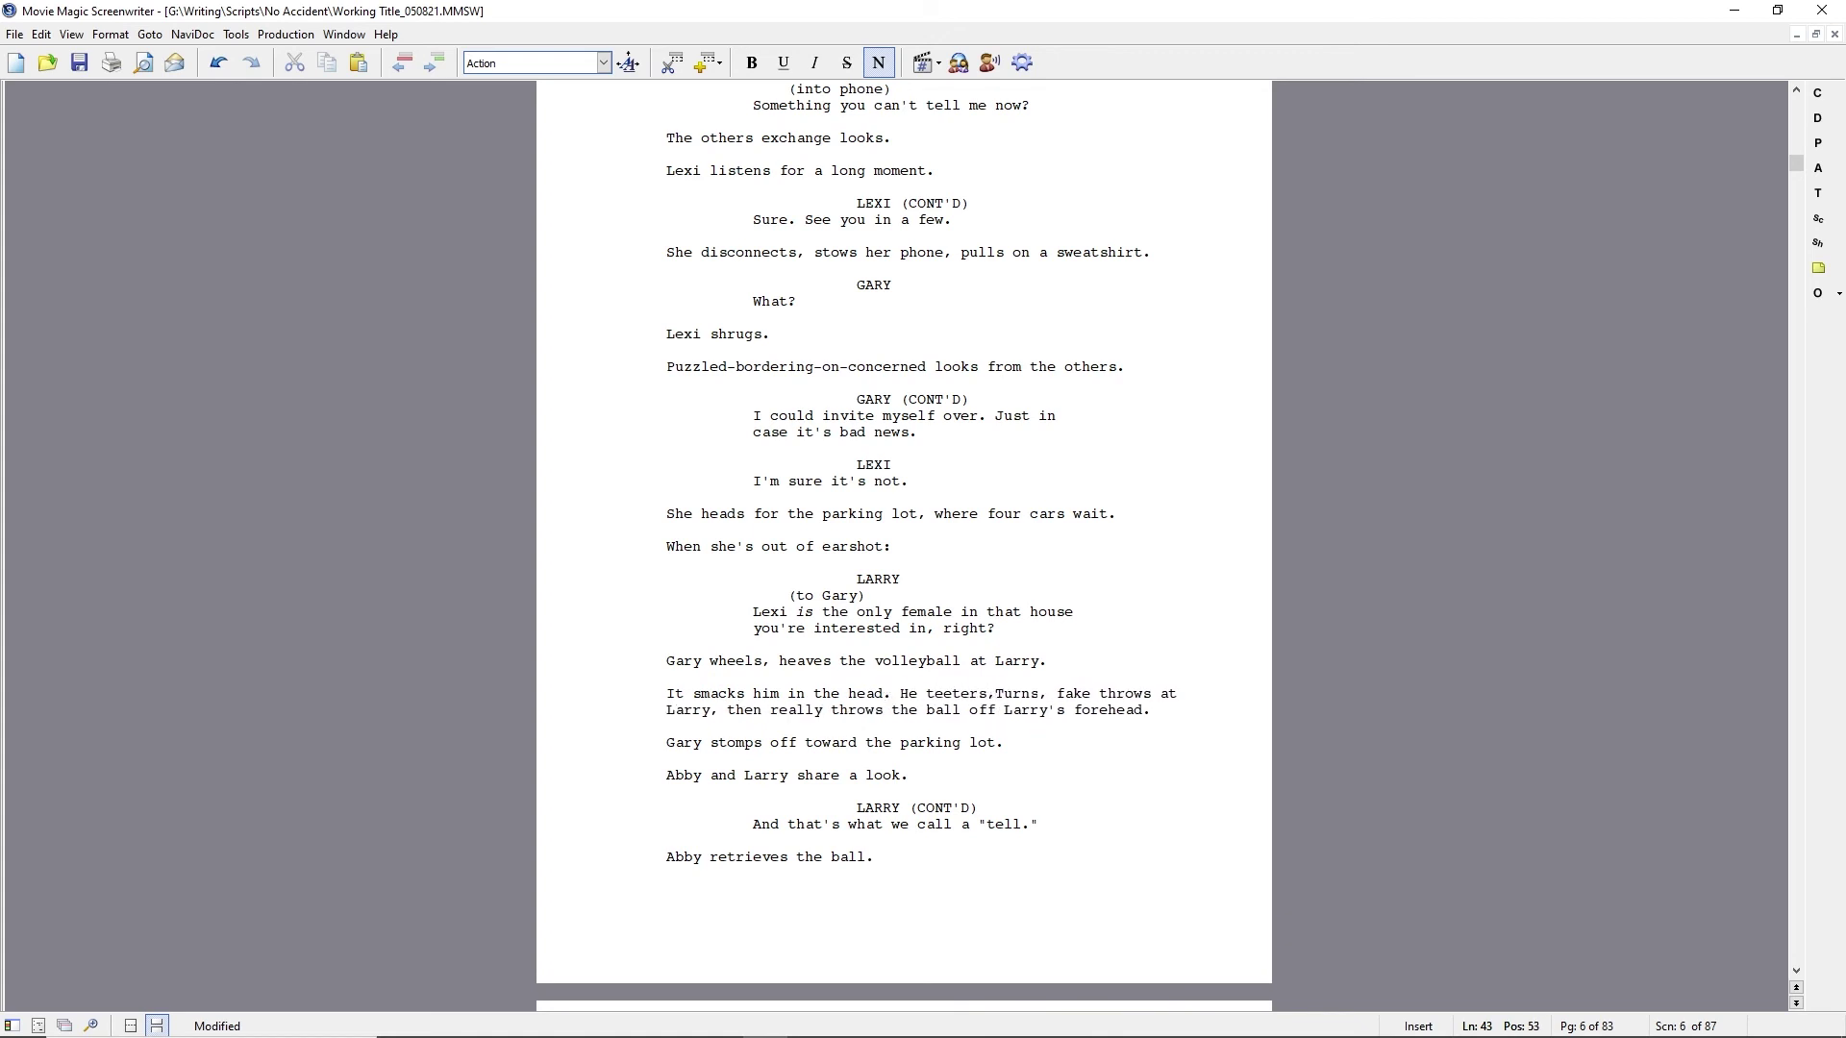
{"action": "type", "text": " it off as"}
{"action": "key", "text": "shift+Down"}
{"action": "key", "text": "shift+Down"}
{"action": "key", "text": "Delete"}
{"action": "key", "text": "Delete"}
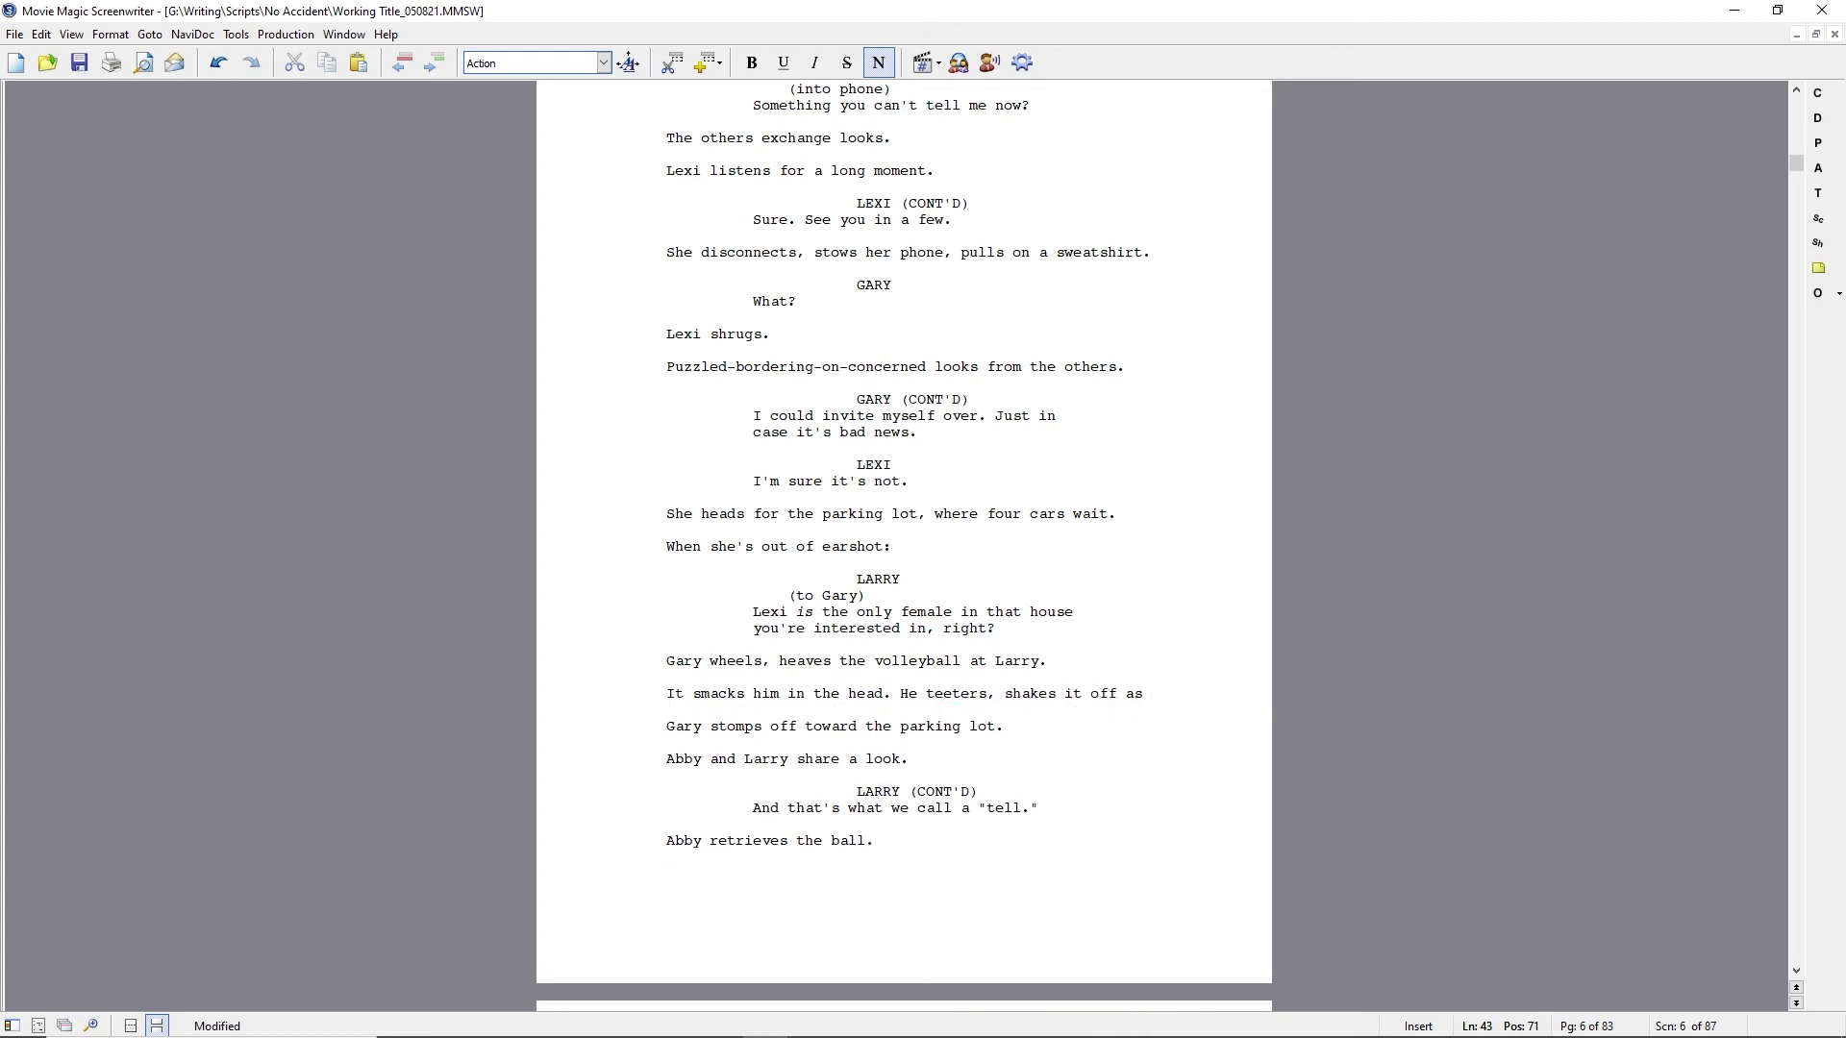
Replace Abby's "Two whole days" speech with "It never stops with you two.".
{"action": "key", "text": "Down"}
{"action": "key", "text": "Down"}
{"action": "key", "text": "Down"}
{"action": "key", "text": "Down"}
{"action": "key", "text": "Down"}
{"action": "key", "text": "Down"}
{"action": "key", "text": "Down"}
{"action": "key", "text": "Down"}
{"action": "key", "text": "Down"}
{"action": "key", "text": "Up"}
{"action": "key", "text": "Up"}
{"action": "key", "text": "Home"}
{"action": "type", "text": "You guys"}
{"action": "key", "text": "BackSpace"}
{"action": "key", "text": "BackSpace"}
{"action": "key", "text": "BackSpace"}
{"action": "key", "text": "BackSpace"}
{"action": "key", "text": "BackSpace"}
{"action": "key", "text": "BackSpace"}
{"action": "key", "text": "BackSpace"}
{"action": "key", "text": "BackSpace"}
{"action": "type", "text": "It never stops with you two."}
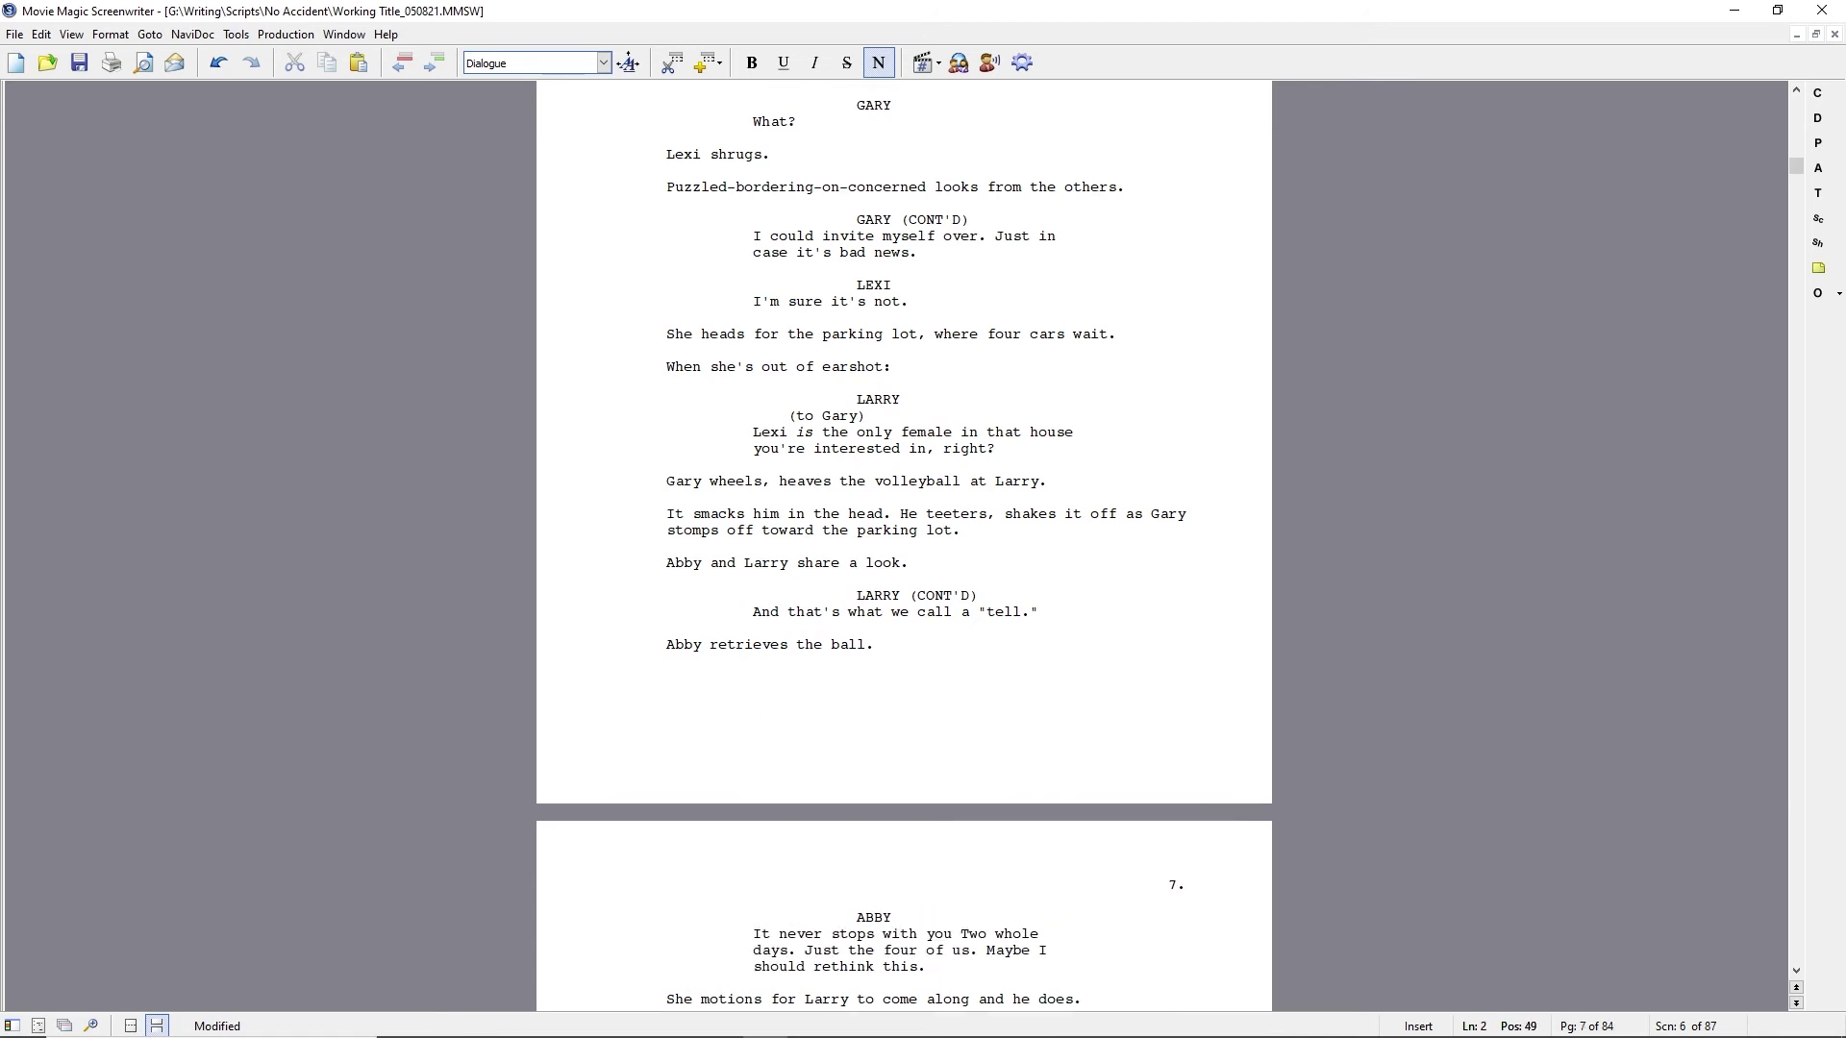
{"action": "key", "text": "ctrl+shift+Down"}
{"action": "key", "text": "Delete"}
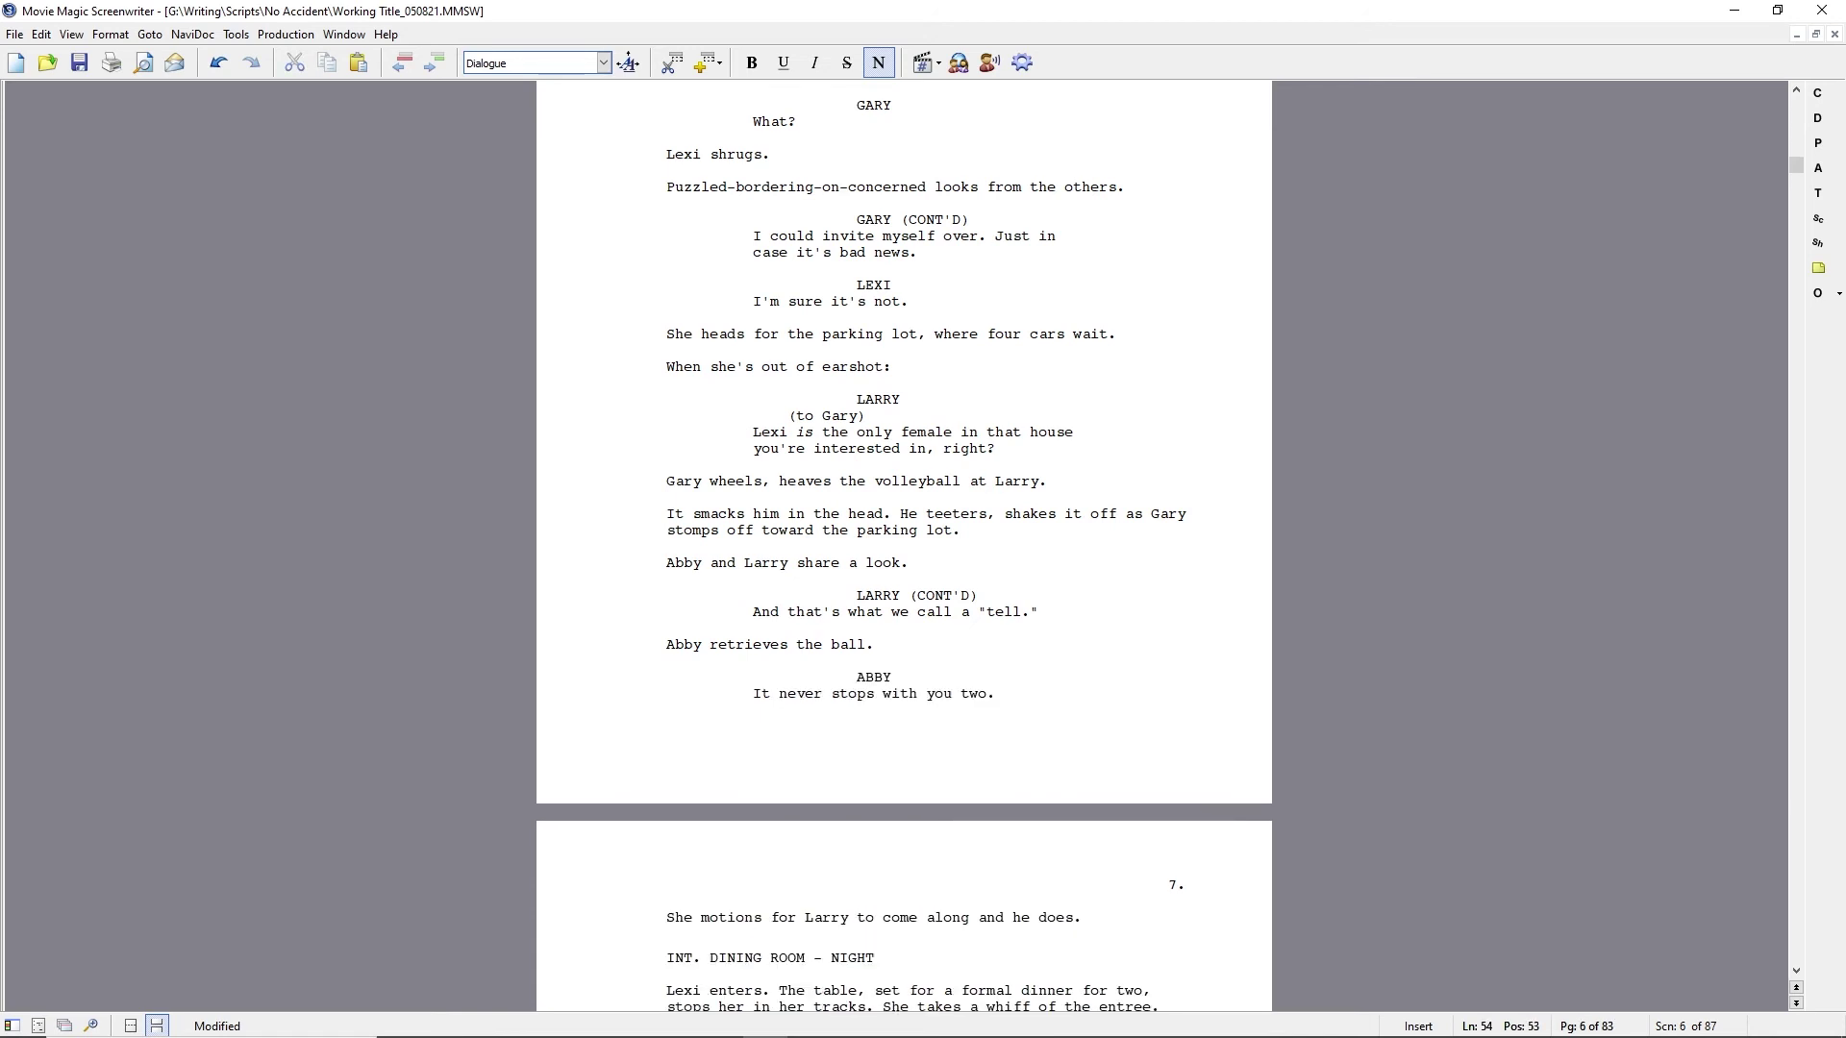
Change Lexi's "Like this." in the dining room scene to "I mean, like this.".
{"action": "scroll", "coordinate": [890, 589], "scroll_direction": "down", "scroll_amount": 10}
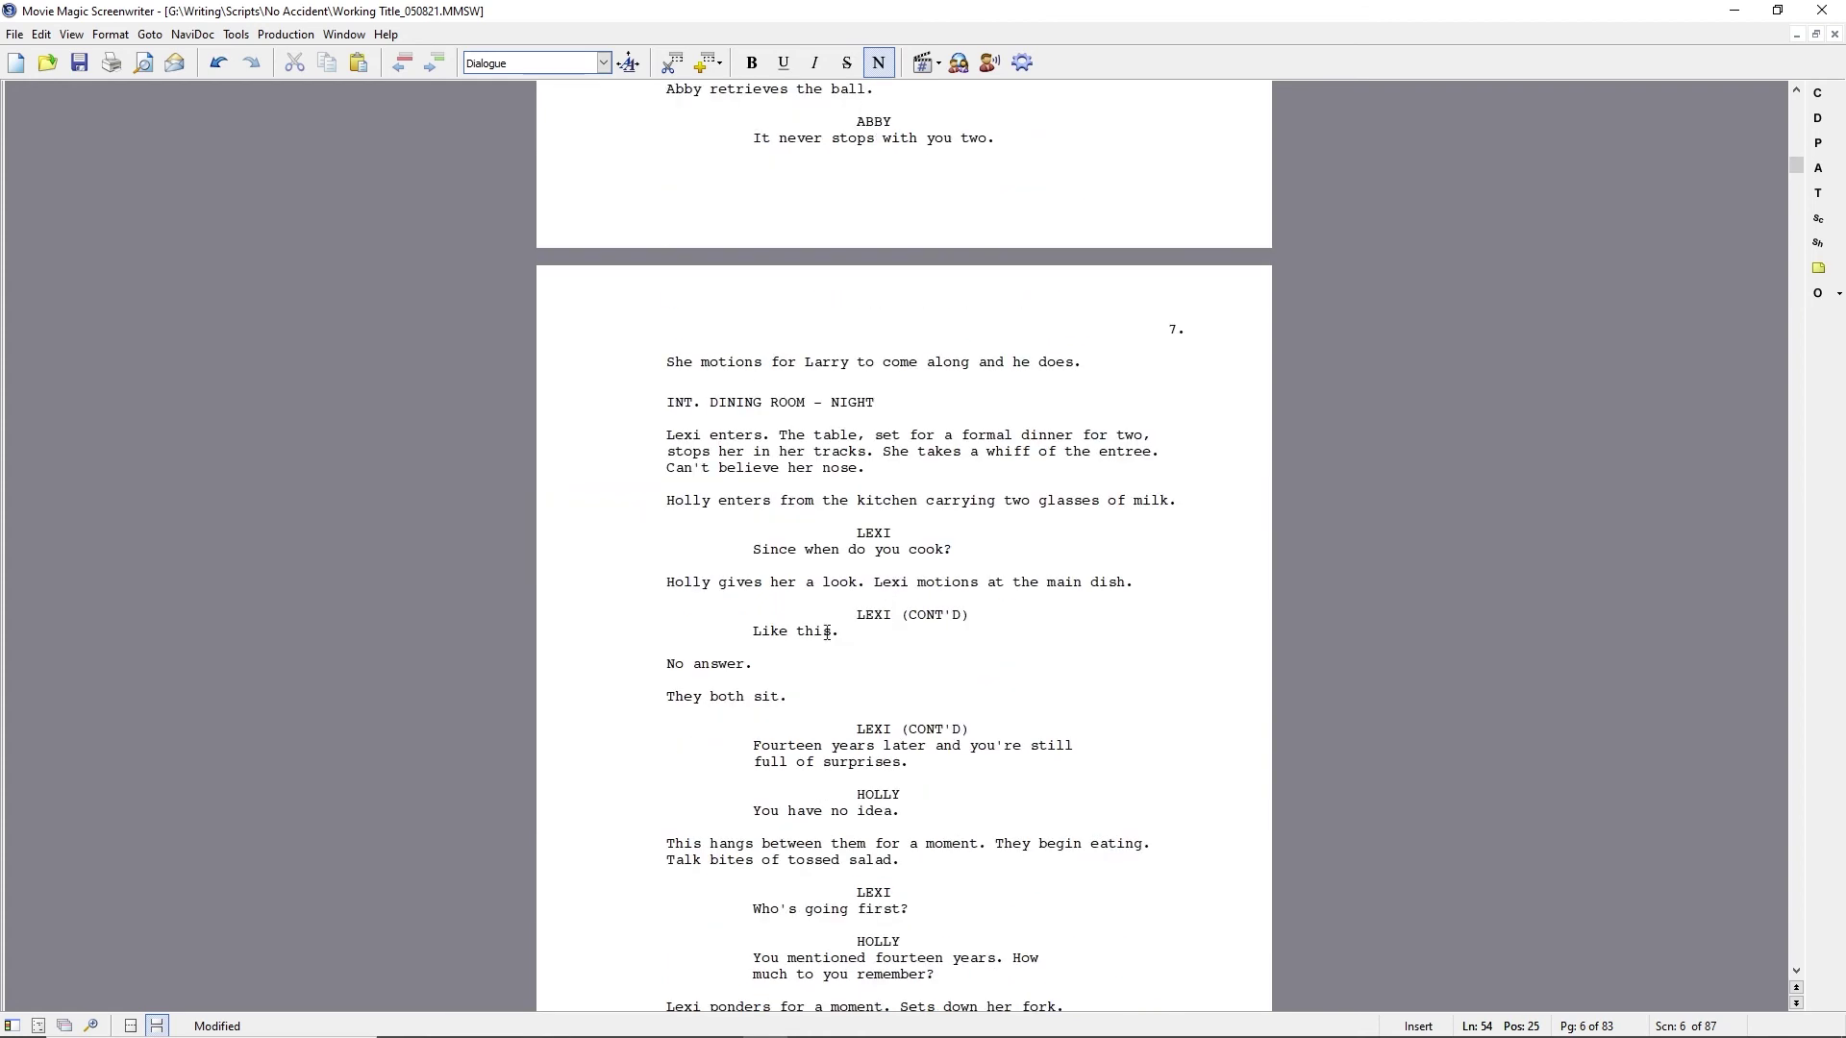
{"action": "left_click", "coordinate": [768, 631]}
{"action": "type", "text": "I mean, l"}
{"action": "key", "text": "Delete"}
Cut the dining room exchange from "Since when do you cook?" through "They both sit." so Lexi opens with "Fourteen years later".
{"action": "left_click_drag", "start_coordinate": [750, 552], "coordinate": [754, 745]}
{"action": "key", "text": "Delete"}
{"action": "left_click", "coordinate": [939, 567]}
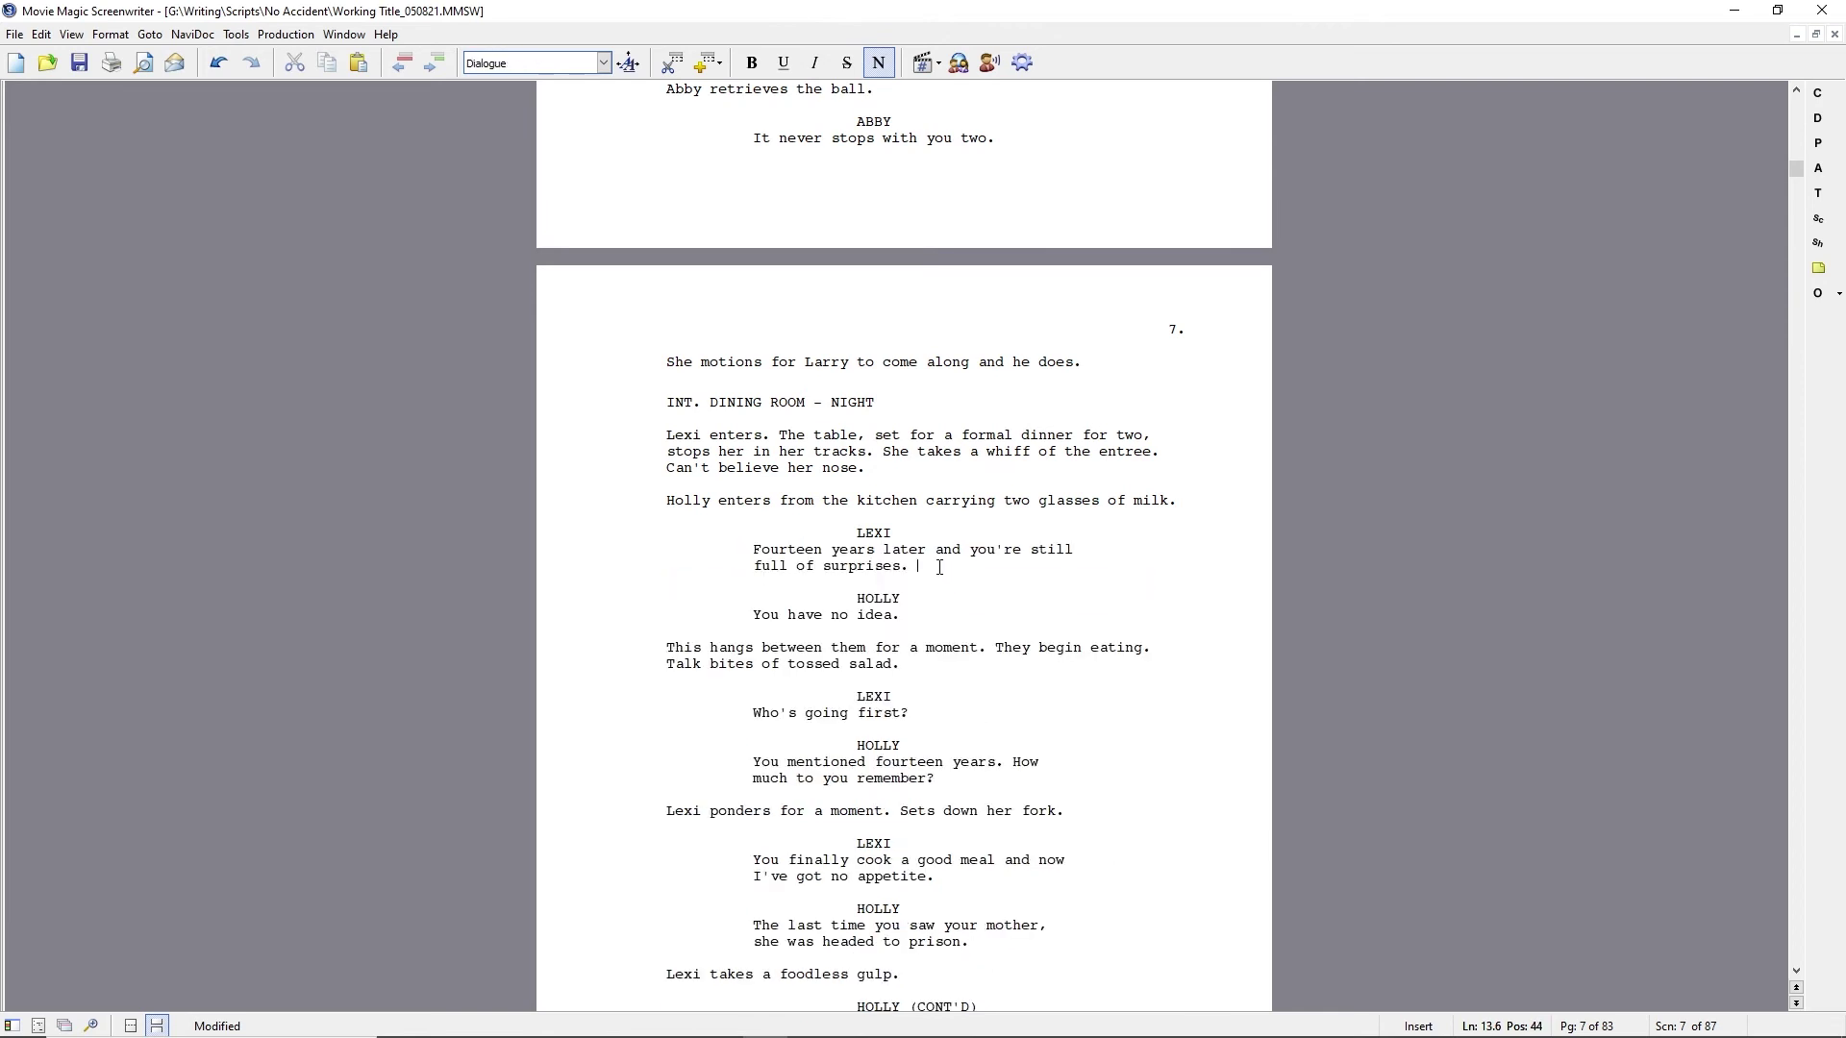
After Holly's "You have no idea.", add the action lines "Lexi waits for more." and "Holly sits, motions for Lexi to.".
{"action": "left_click", "coordinate": [667, 649]}
{"action": "type", "text": "Lexi waits for more."}
{"action": "key", "text": "Return"}
{"action": "type", "text": "Holly sits, inv"}
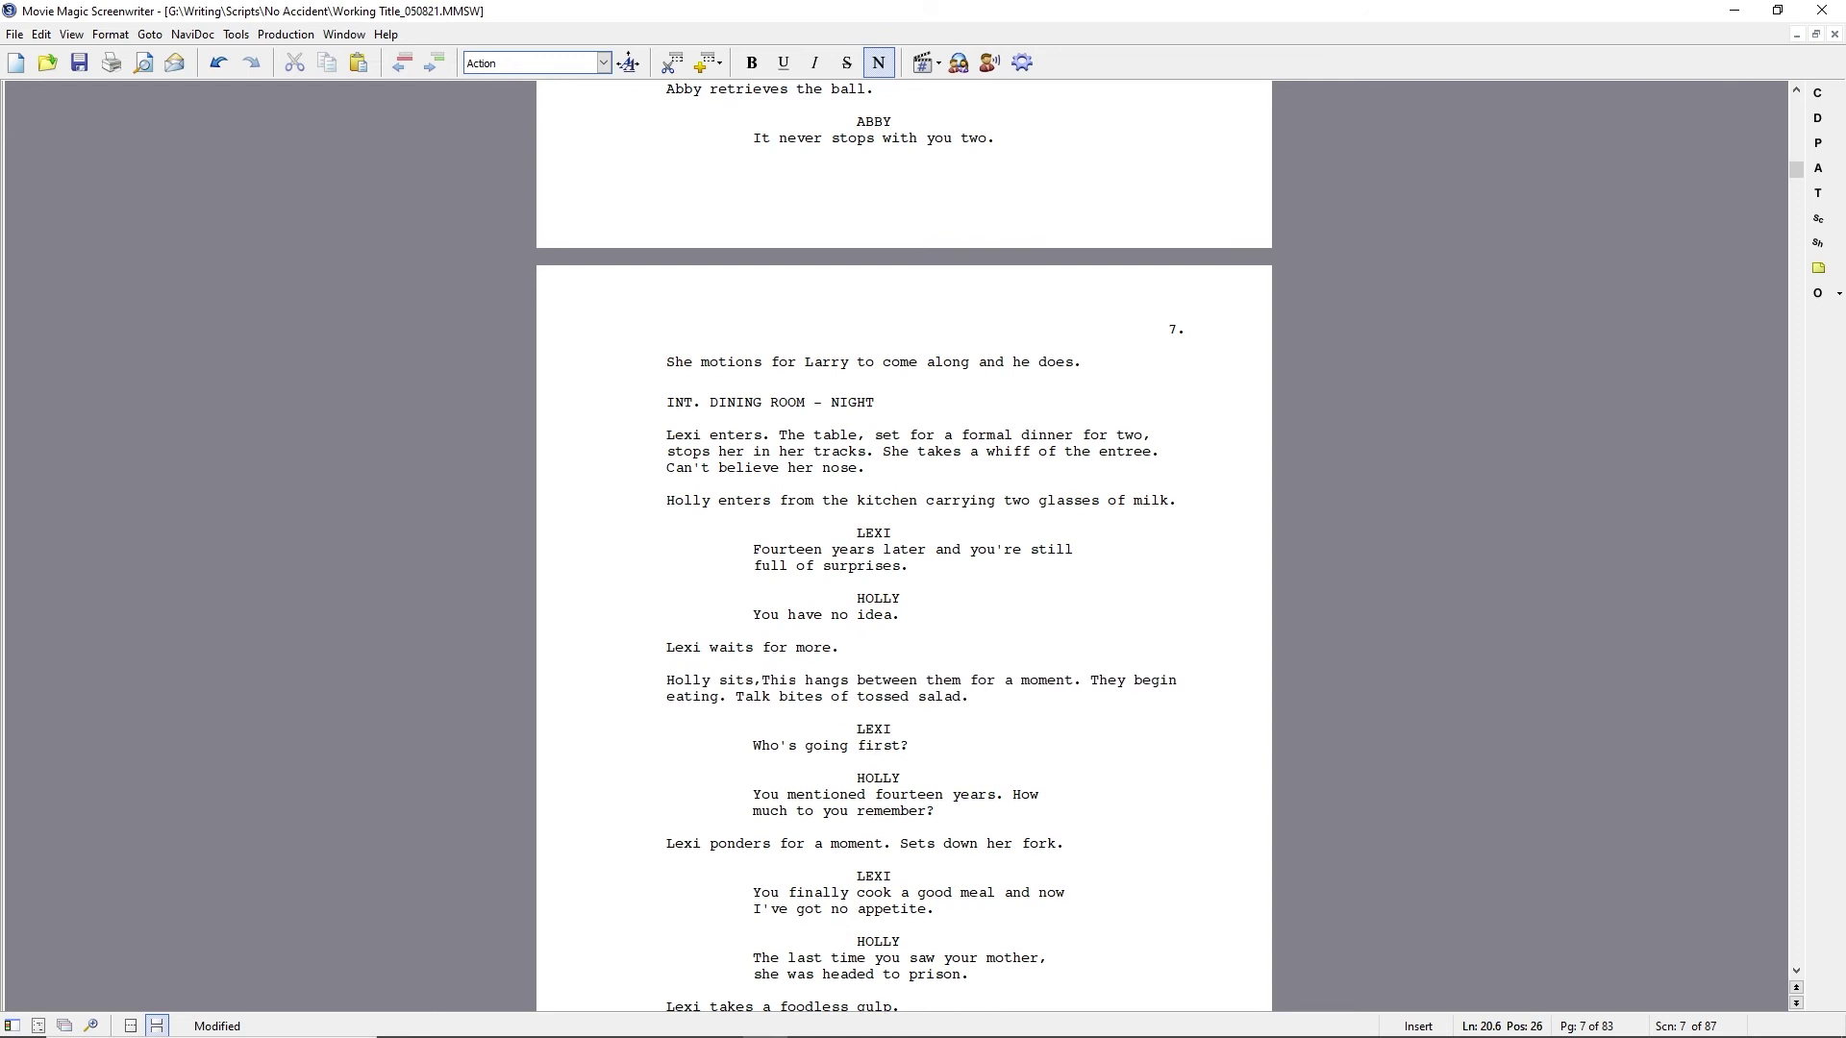
{"action": "key", "text": "BackSpace"}
{"action": "key", "text": "BackSpace"}
{"action": "key", "text": "BackSpace"}
{"action": "type", "text": "motions for Lexi to."}
Rework the eating action as its own line reading "She does. They begin eating. Talk between bites.".
{"action": "key", "text": "Return"}
{"action": "type", "text": "She does."}
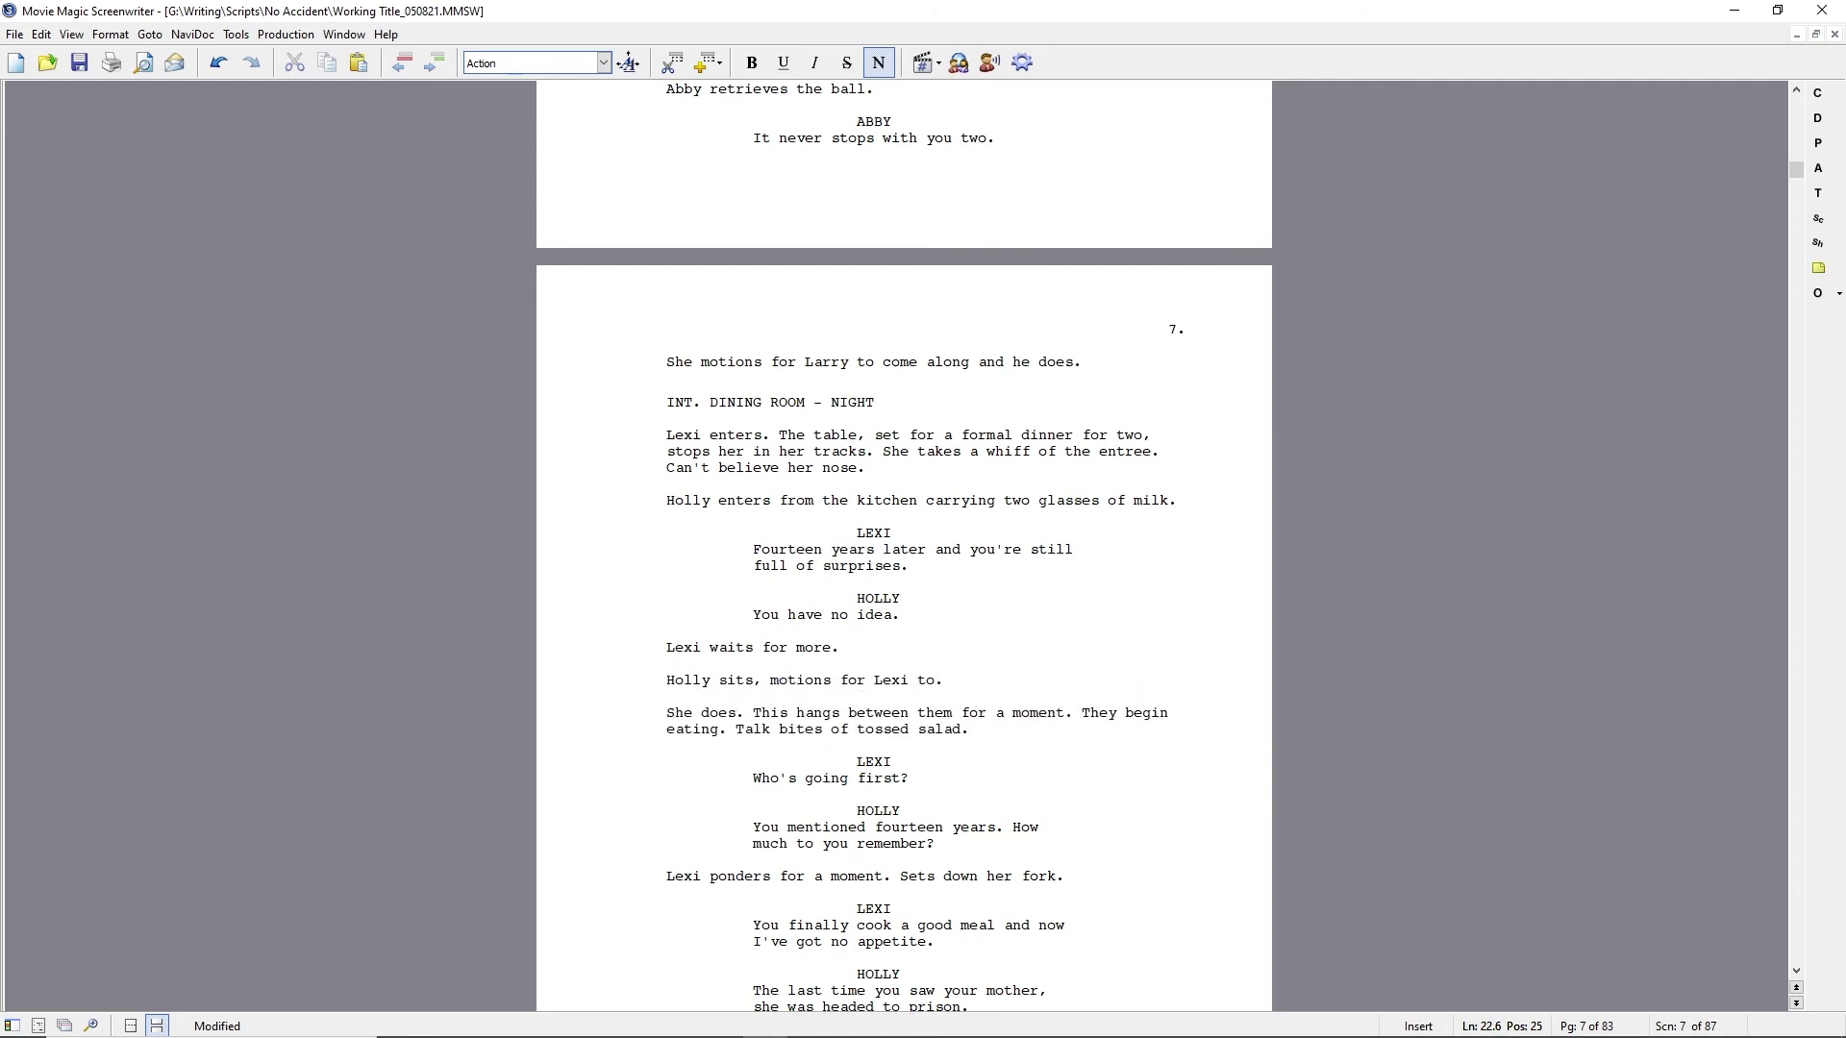
{"action": "key", "text": "ctrl+shift+Right"}
{"action": "key", "text": "ctrl+shift+Right"}
{"action": "key", "text": "ctrl+shift+Right"}
{"action": "key", "text": "ctrl+shift+Right"}
{"action": "key", "text": "ctrl+shift+Right"}
{"action": "key", "text": "ctrl+shift+Right"}
{"action": "key", "text": "ctrl+shift+Right"}
{"action": "key", "text": "Delete"}
{"action": "key", "text": "Delete"}
{"action": "key", "text": "ctrl+Right"}
{"action": "key", "text": "ctrl+Right"}
{"action": "key", "text": "ctrl+Right"}
{"action": "type", "text": "Talk between bites."}
{"action": "key", "text": "shift+End"}
{"action": "key", "text": "Delete"}
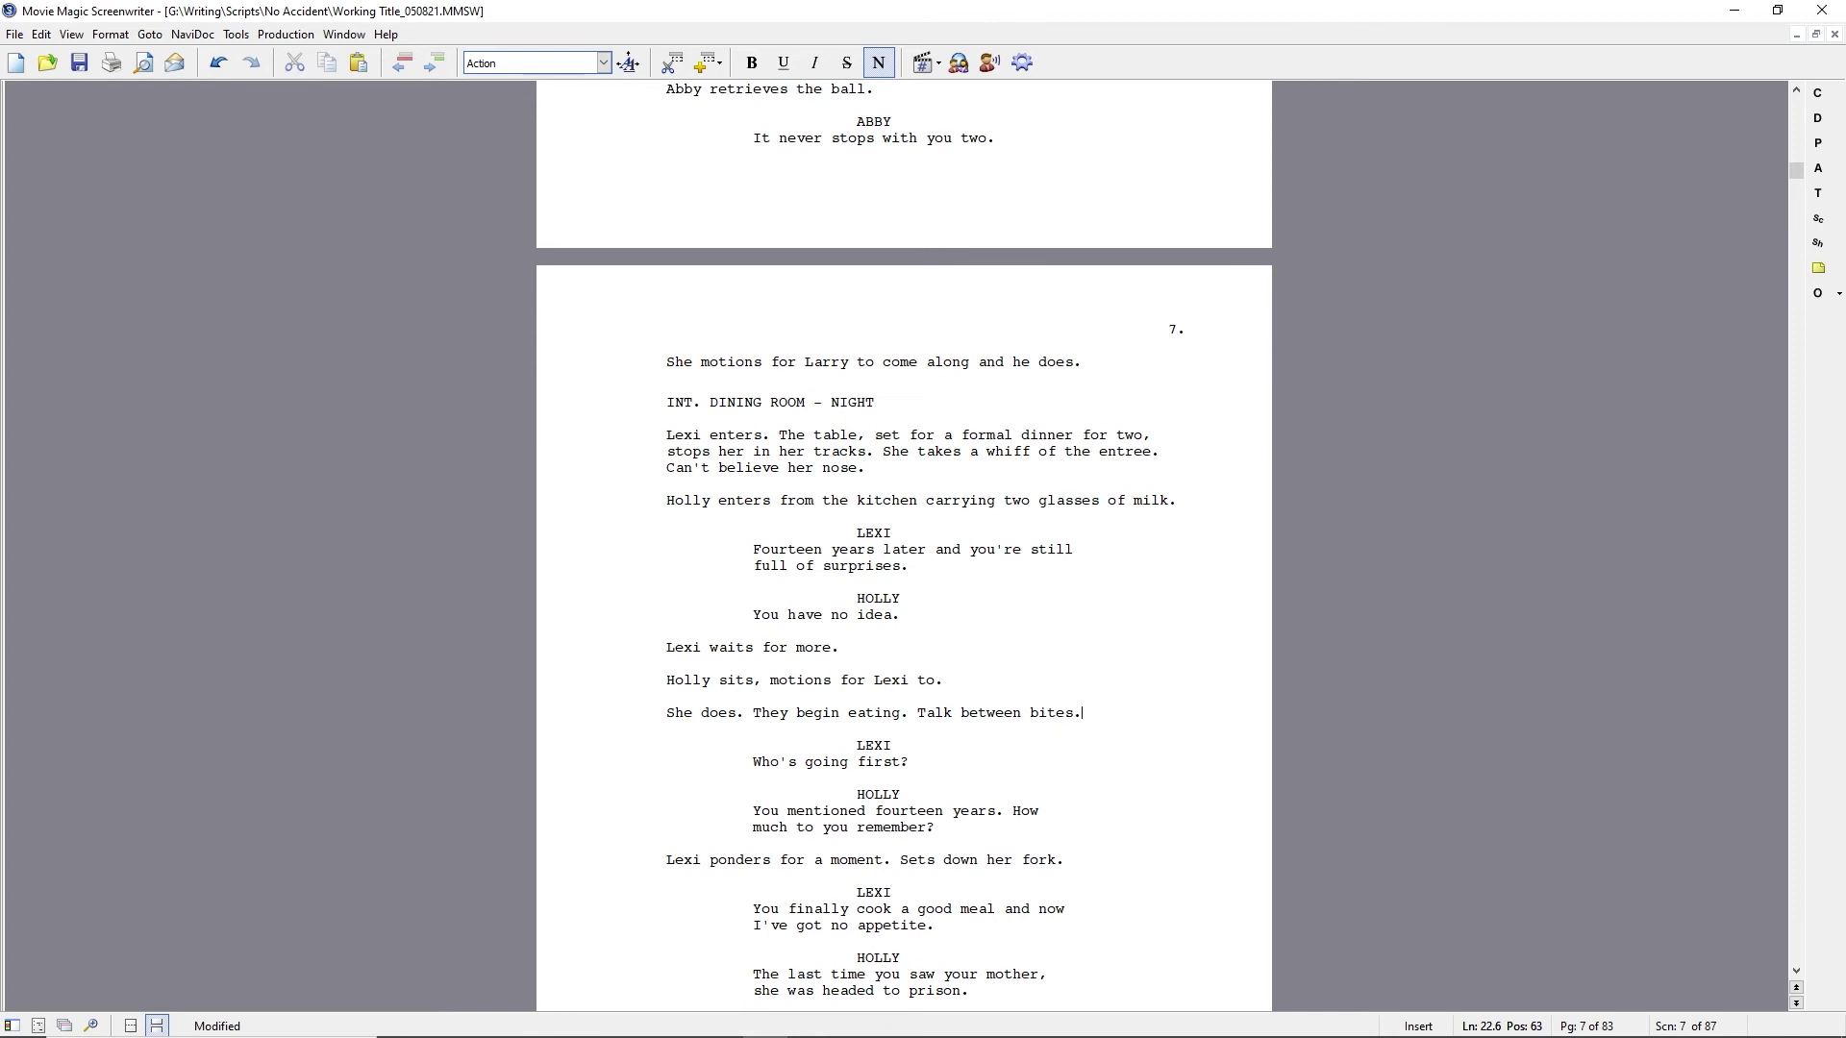
Replace Lexi's "Who's going first?" with "Do I have to wait until we're done, or--" and cut "You mentioned fourteen years." from Holly's reply.
{"action": "left_click_drag", "start_coordinate": [751, 762], "coordinate": [979, 761]}
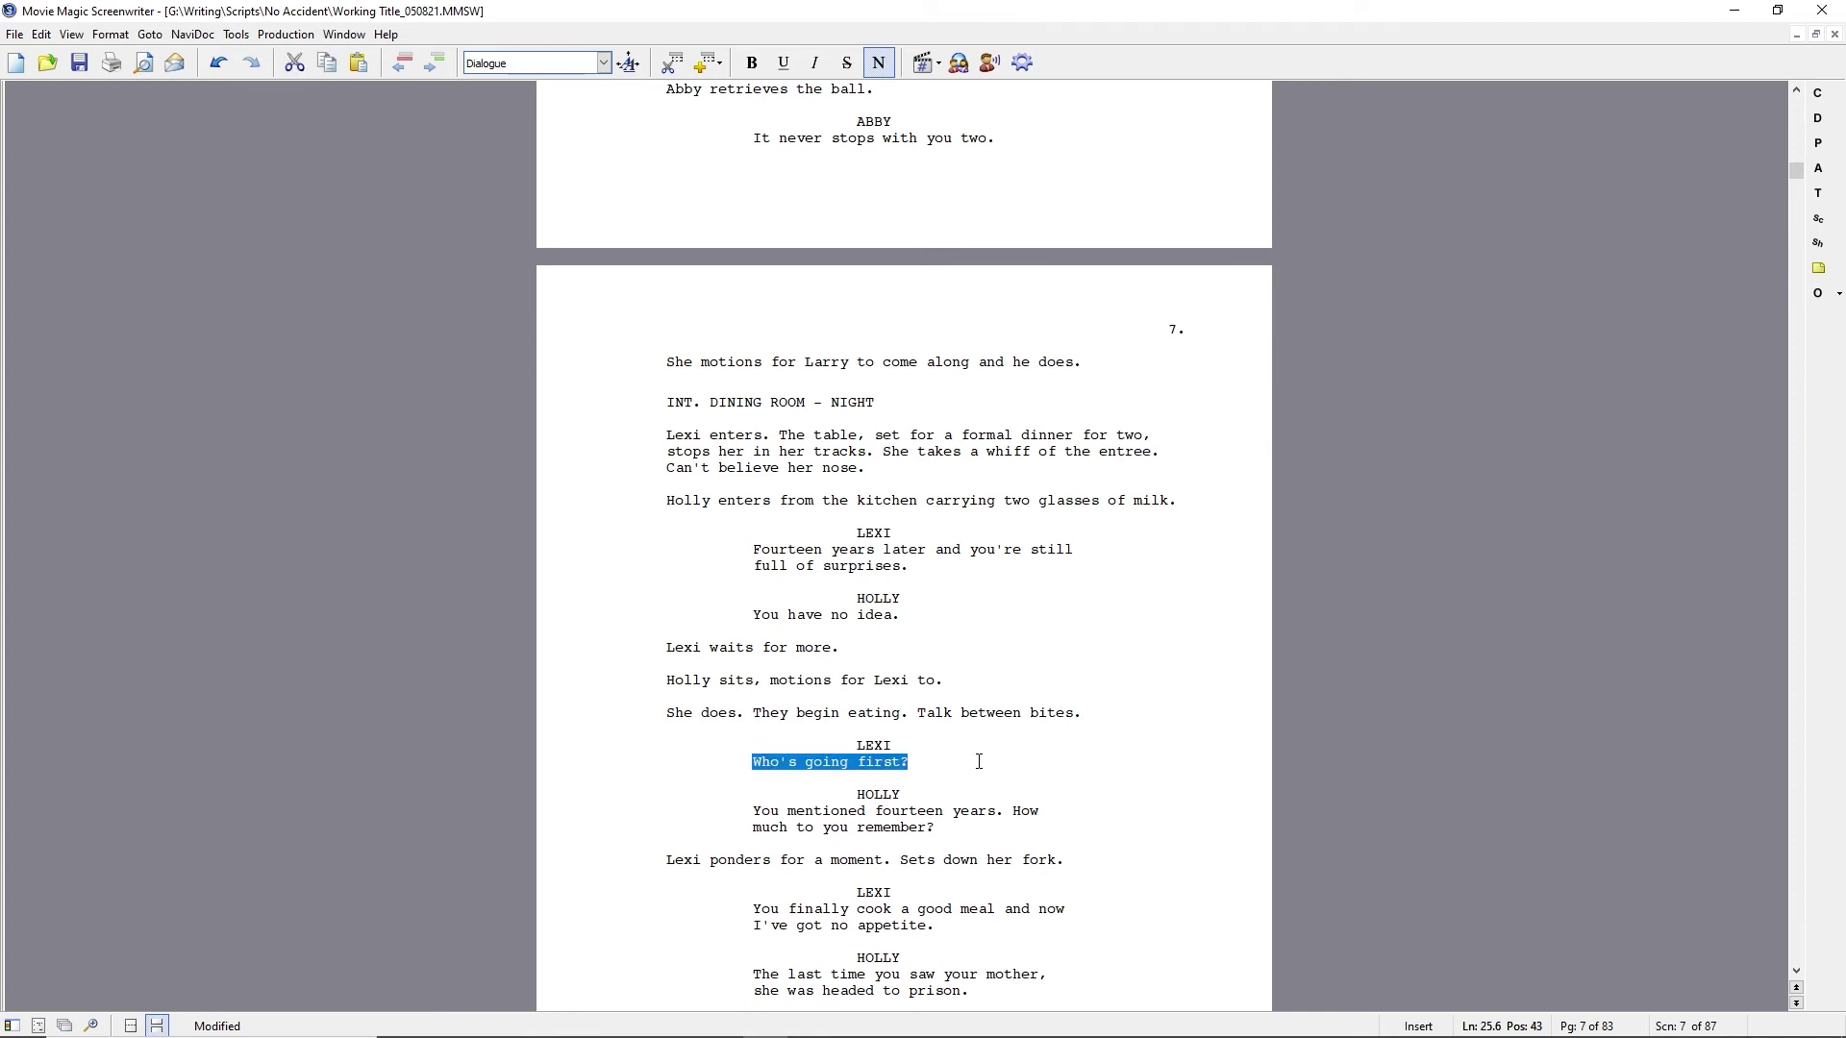
{"action": "type", "text": "Do I have to wait until we're done, or--"}
{"action": "key", "text": "Down"}
{"action": "key", "text": "Down"}
{"action": "key", "text": "Home"}
{"action": "key", "text": "ctrl+shift+Right"}
{"action": "key", "text": "ctrl+shift+Right"}
{"action": "key", "text": "ctrl+shift+Right"}
{"action": "key", "text": "ctrl+shift+Right"}
{"action": "key", "text": "shift+Right"}
{"action": "key", "text": "Delete"}
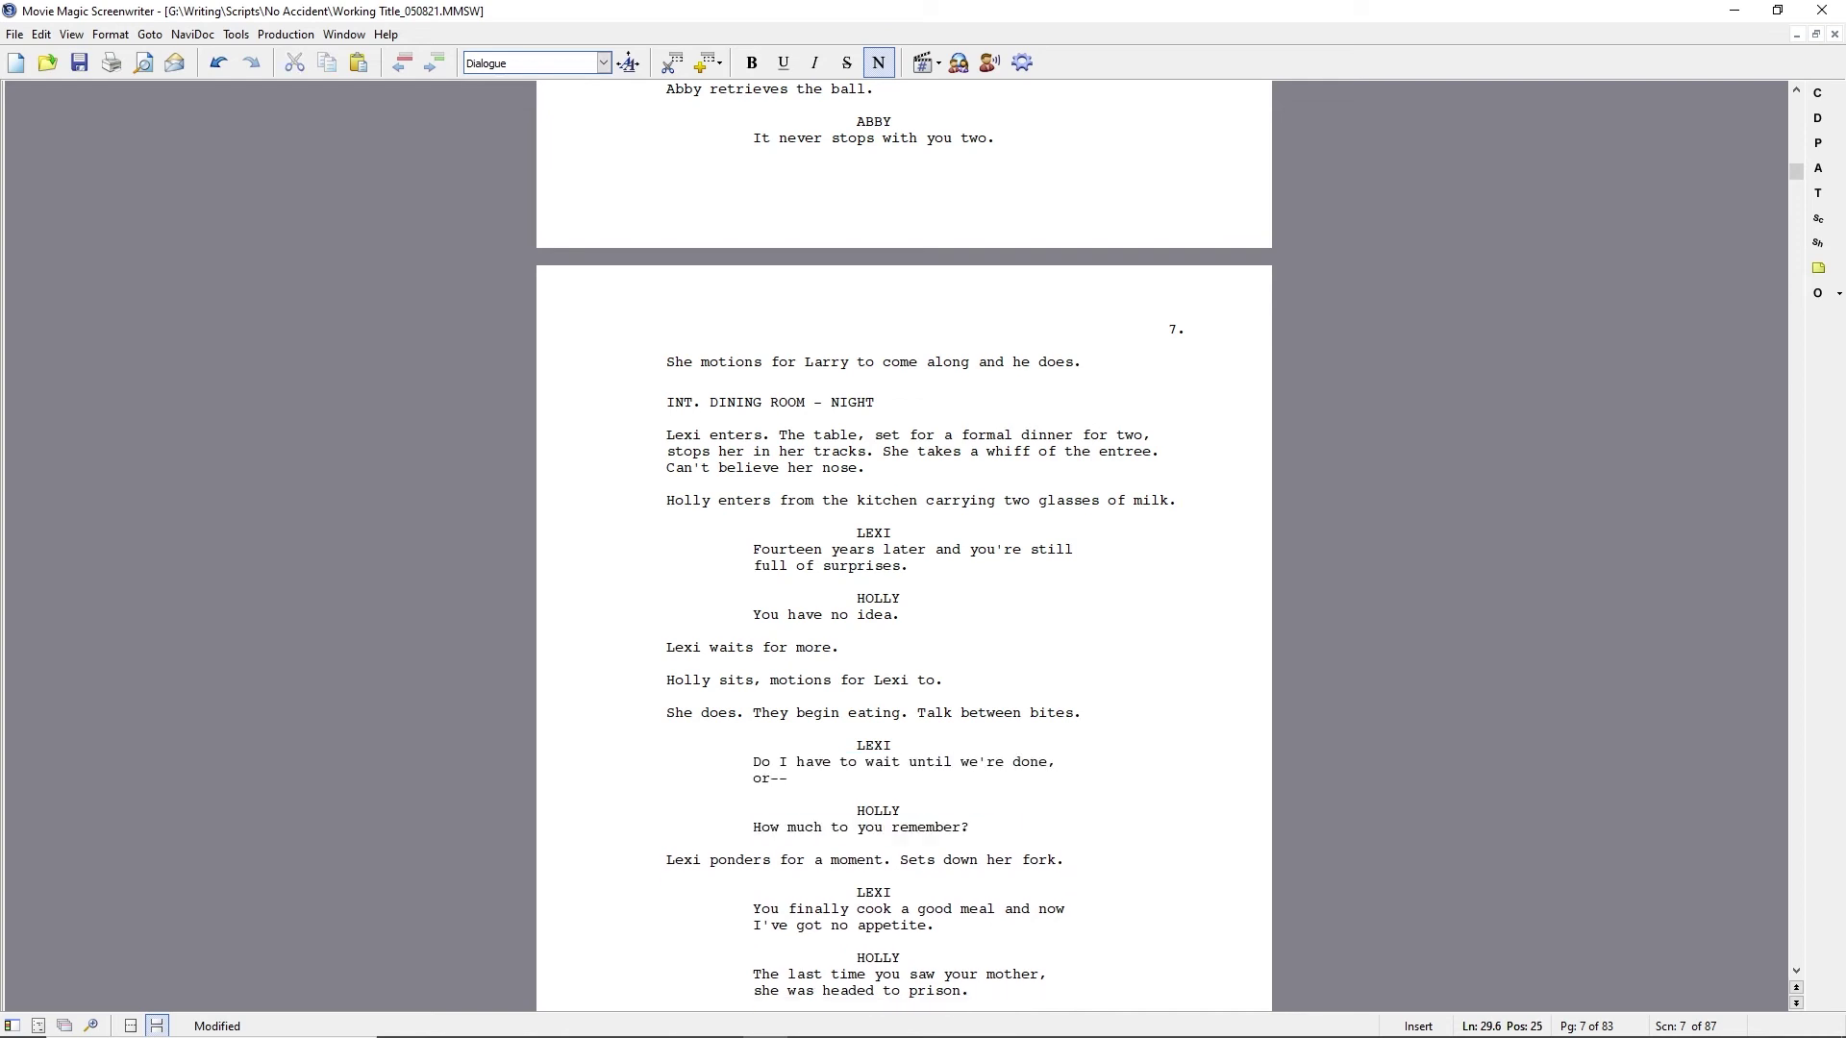
Replace "Lexi ponders for a moment." with "Their eyes meet. Long beat as Lexi's mind drifts back. Quickly grows uncomfortable.".
{"action": "key", "text": "Down"}
{"action": "key", "text": "Home"}
{"action": "type", "text": "Their eyes meet. Long beat a"}
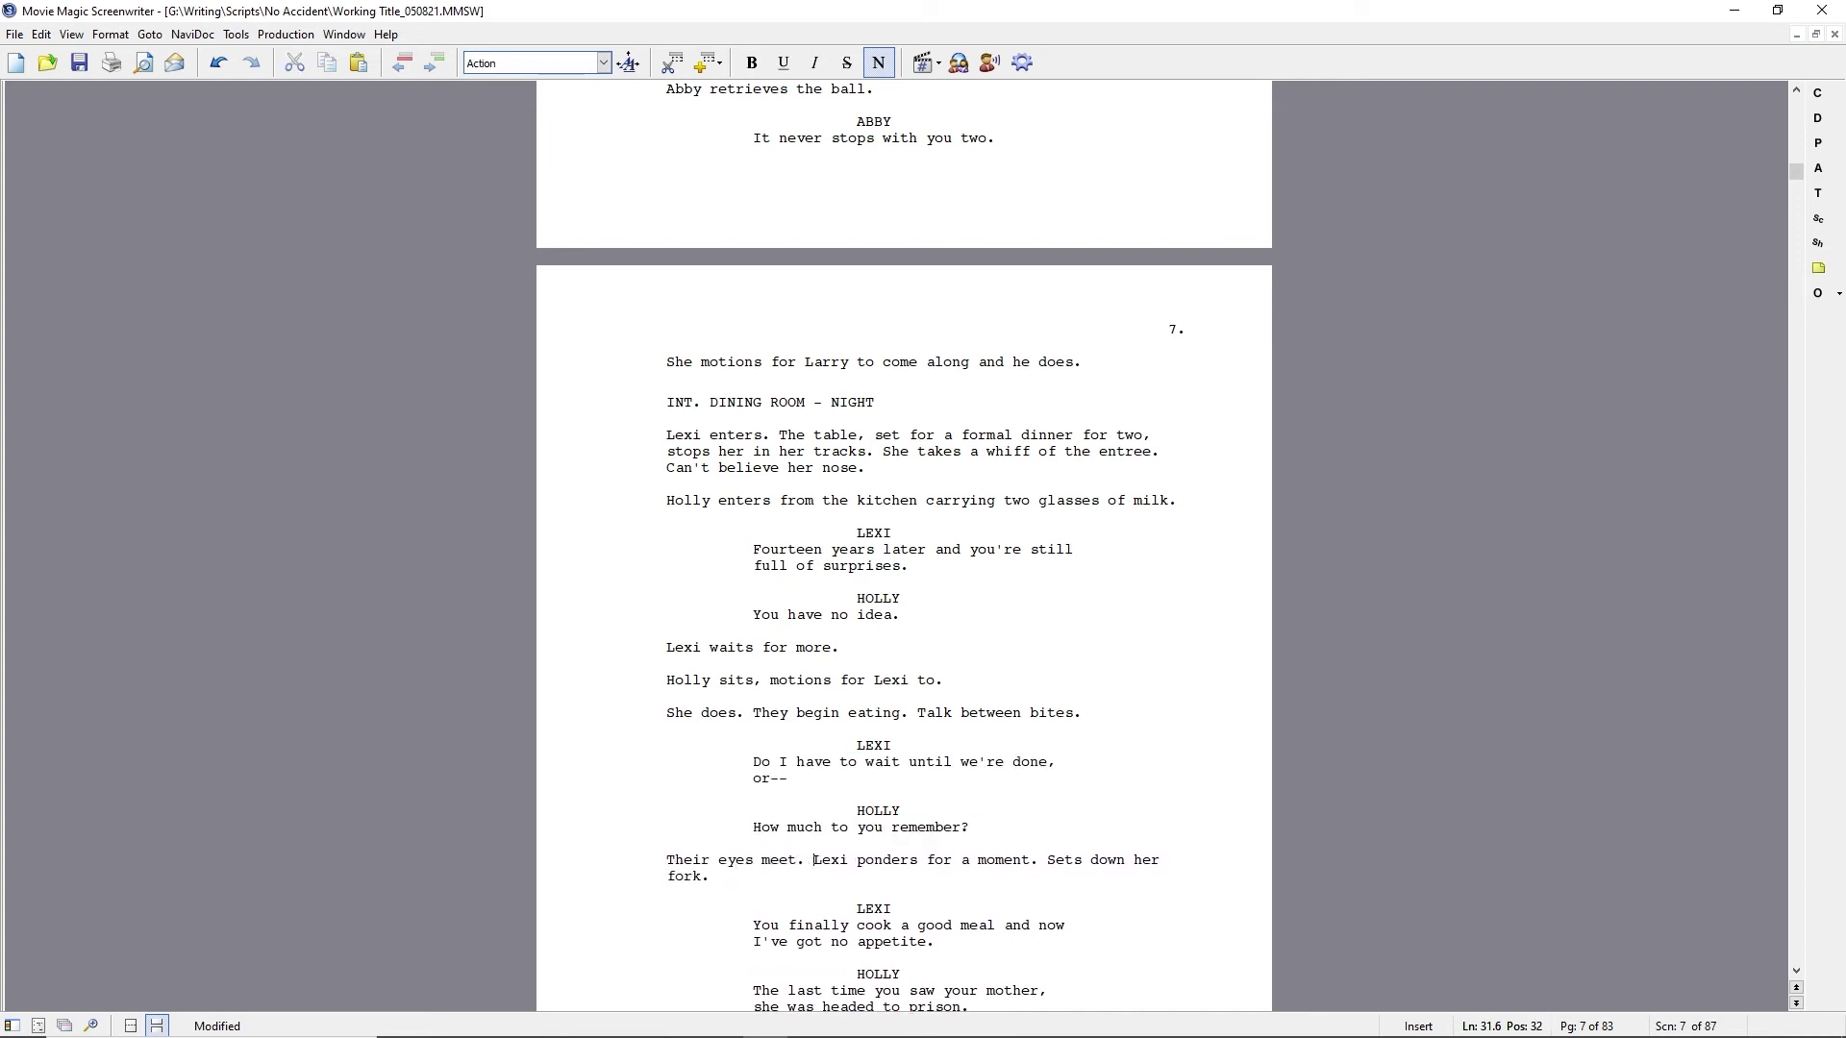
{"action": "type", "text": "s Lexi's mind drifts back.Lexi"}
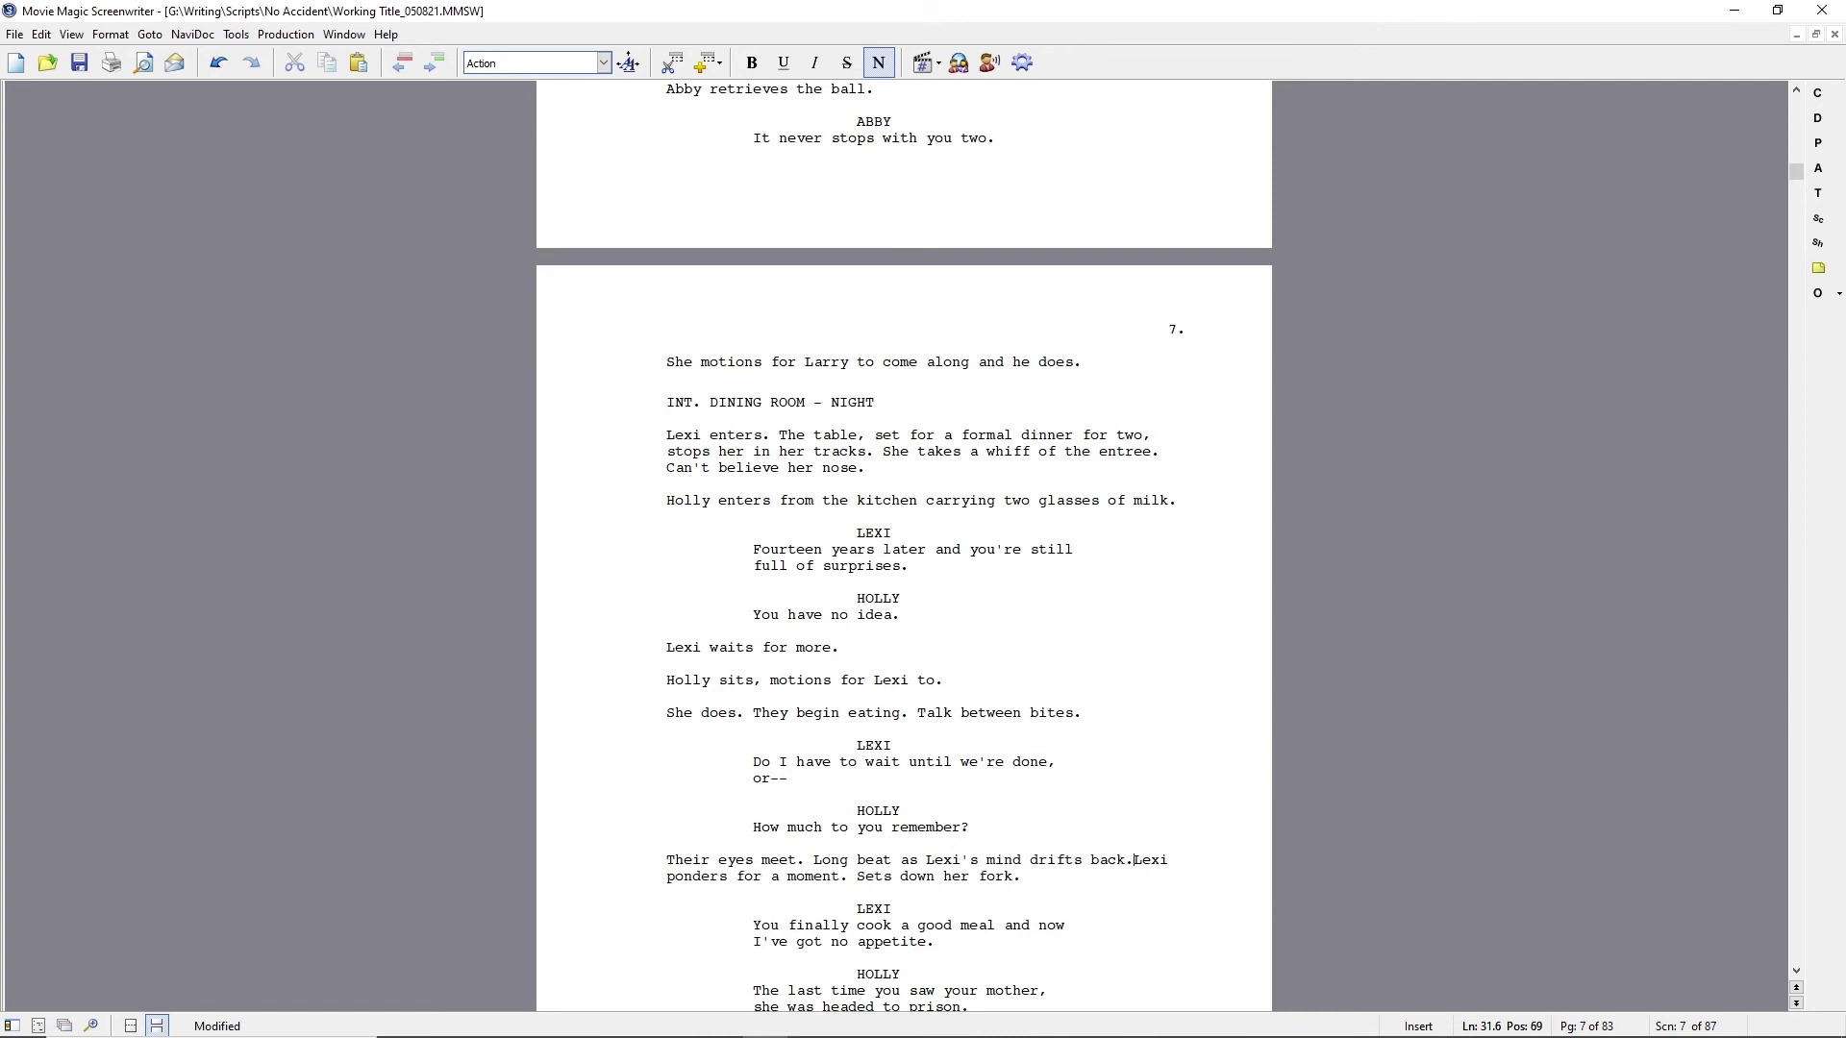
{"action": "type", "text": " Quickly grows unco"}
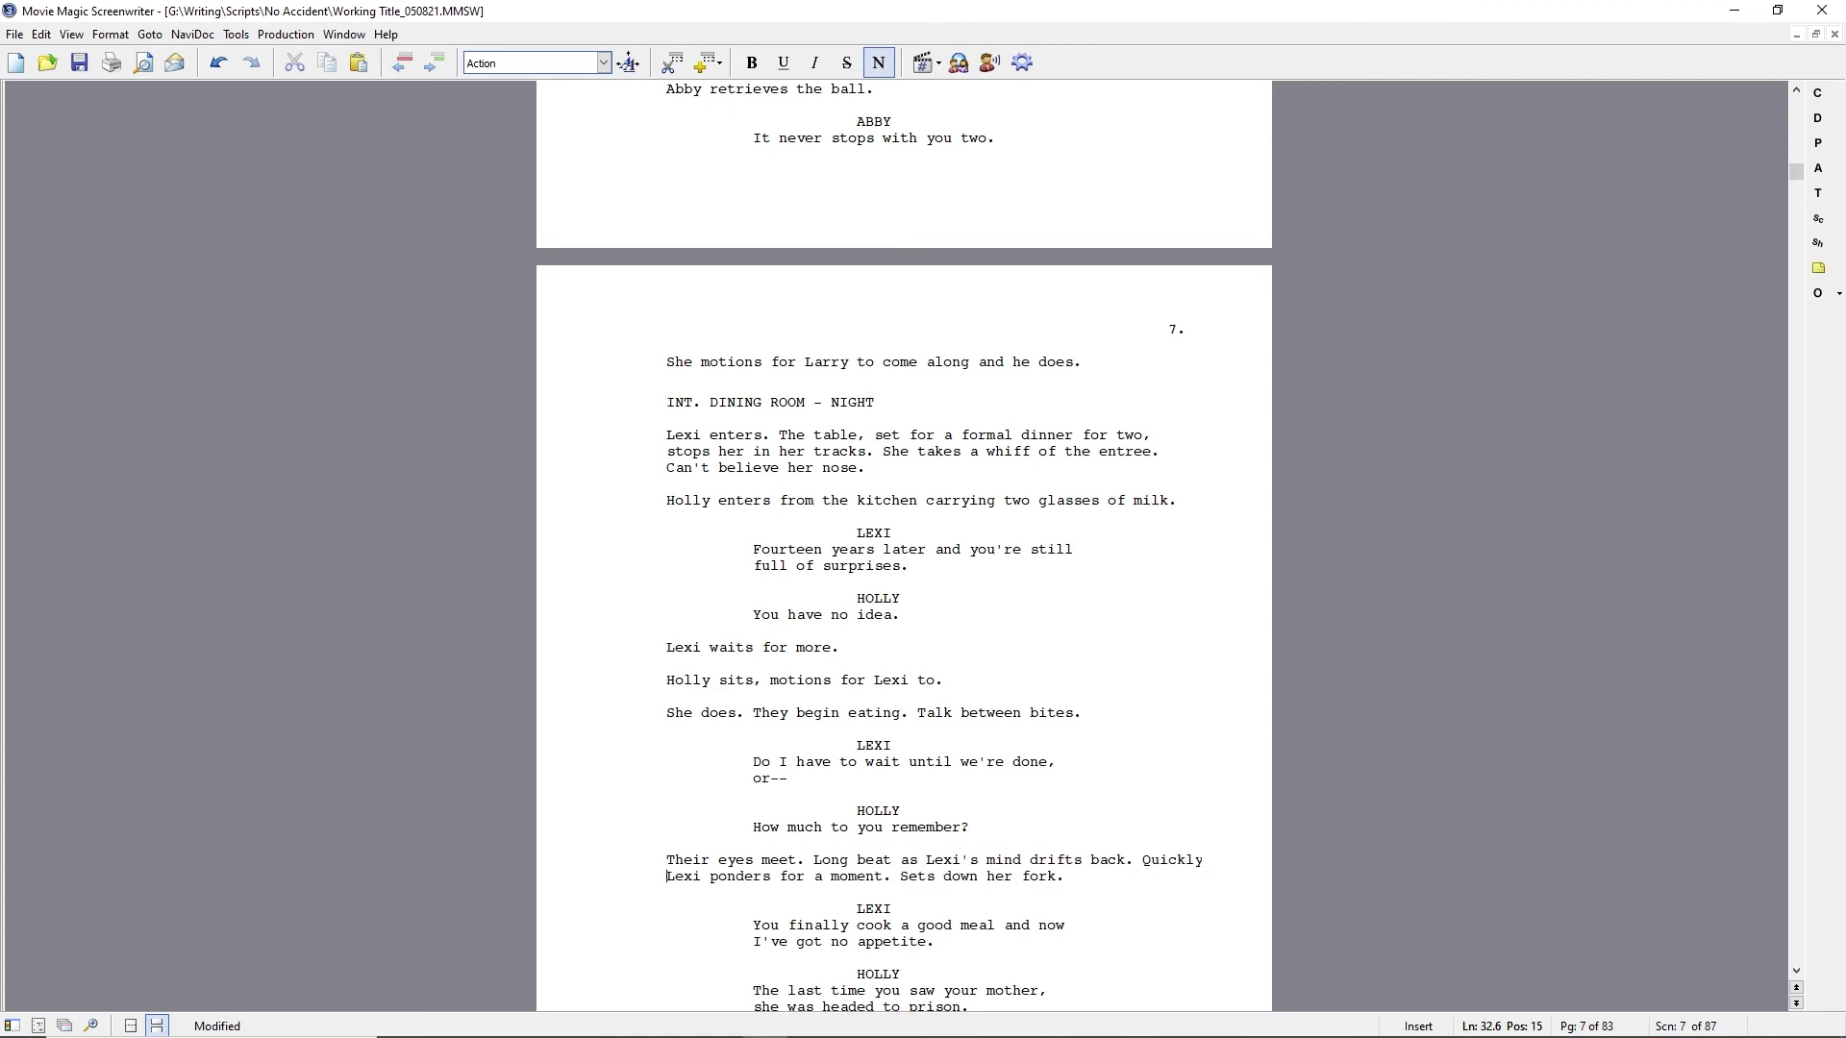
{"action": "type", "text": "mfortable."}
{"action": "key", "text": "ctrl+shift+Right"}
{"action": "key", "text": "ctrl+shift+Right"}
{"action": "key", "text": "ctrl+shift+Right"}
{"action": "key", "text": "ctrl+shift+Right"}
{"action": "key", "text": "ctrl+shift+Right"}
{"action": "key", "text": "Delete"}
Add "About her?" to the end of Holly's question about how much Lexi remembers.
{"action": "key", "text": "Down"}
{"action": "key", "text": "Down"}
{"action": "key", "text": "Down"}
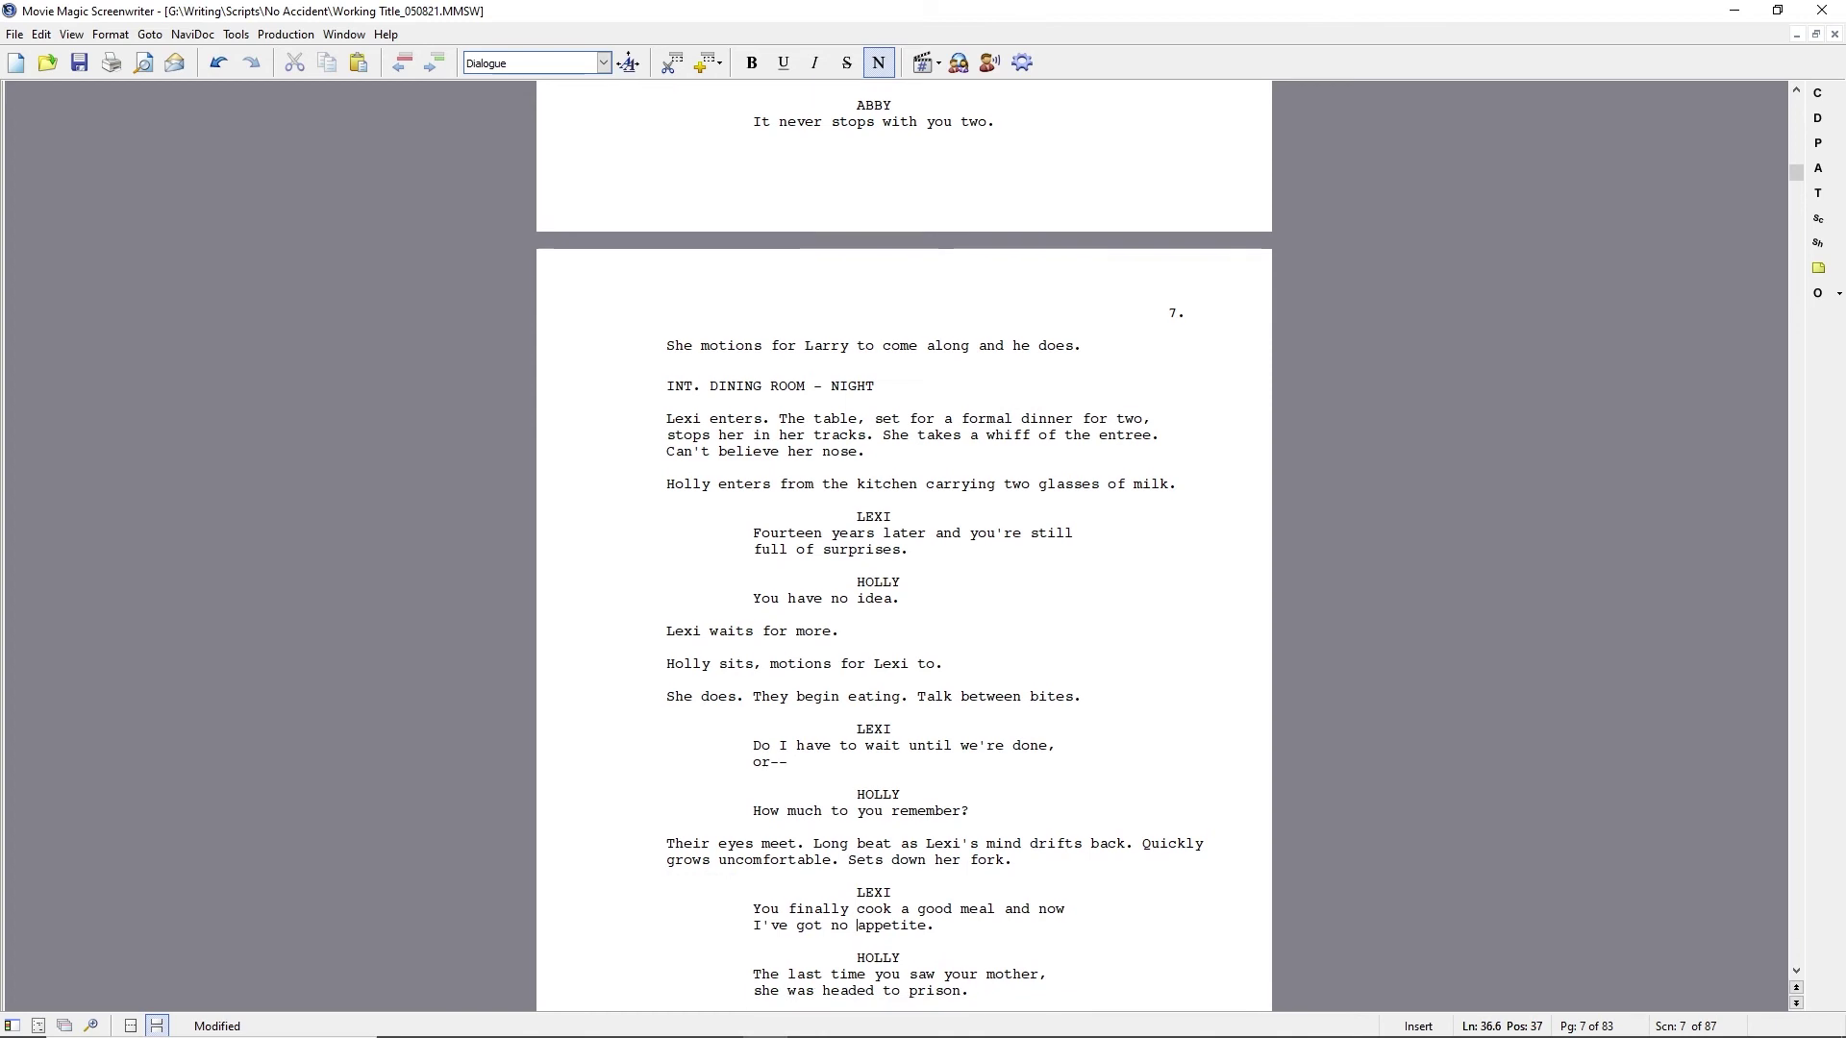
{"action": "key", "text": "End"}
{"action": "left_click", "coordinate": [1010, 810]}
{"action": "type", "text": "About her?"}
After Lexi's "no appetite" speech, add the action "Holly watches her for a long moment. Feels a little bad.".
{"action": "scroll", "coordinate": [1010, 811], "scroll_direction": "down", "scroll_amount": 3}
{"action": "left_click", "coordinate": [860, 836]}
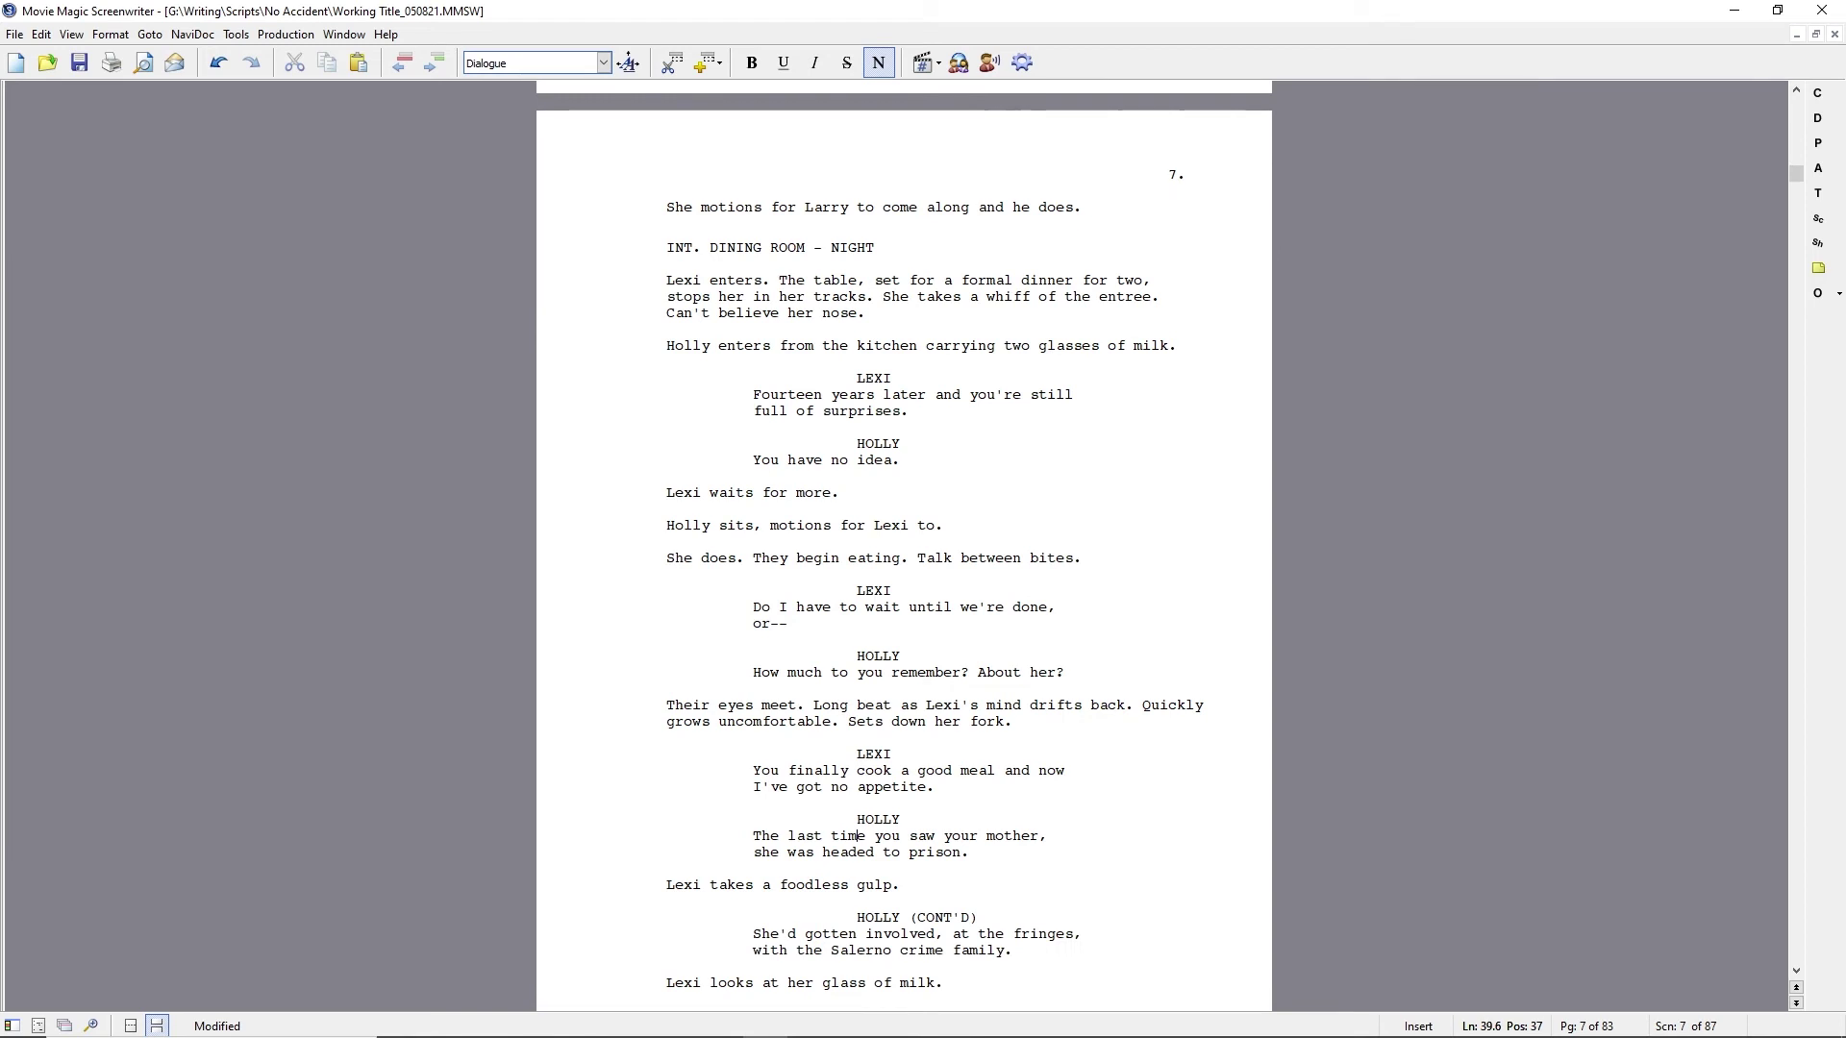
{"action": "key", "text": "Up"}
{"action": "key", "text": "Up"}
{"action": "key", "text": "End"}
{"action": "key", "text": "Return"}
{"action": "type", "text": "Holly watches her "}
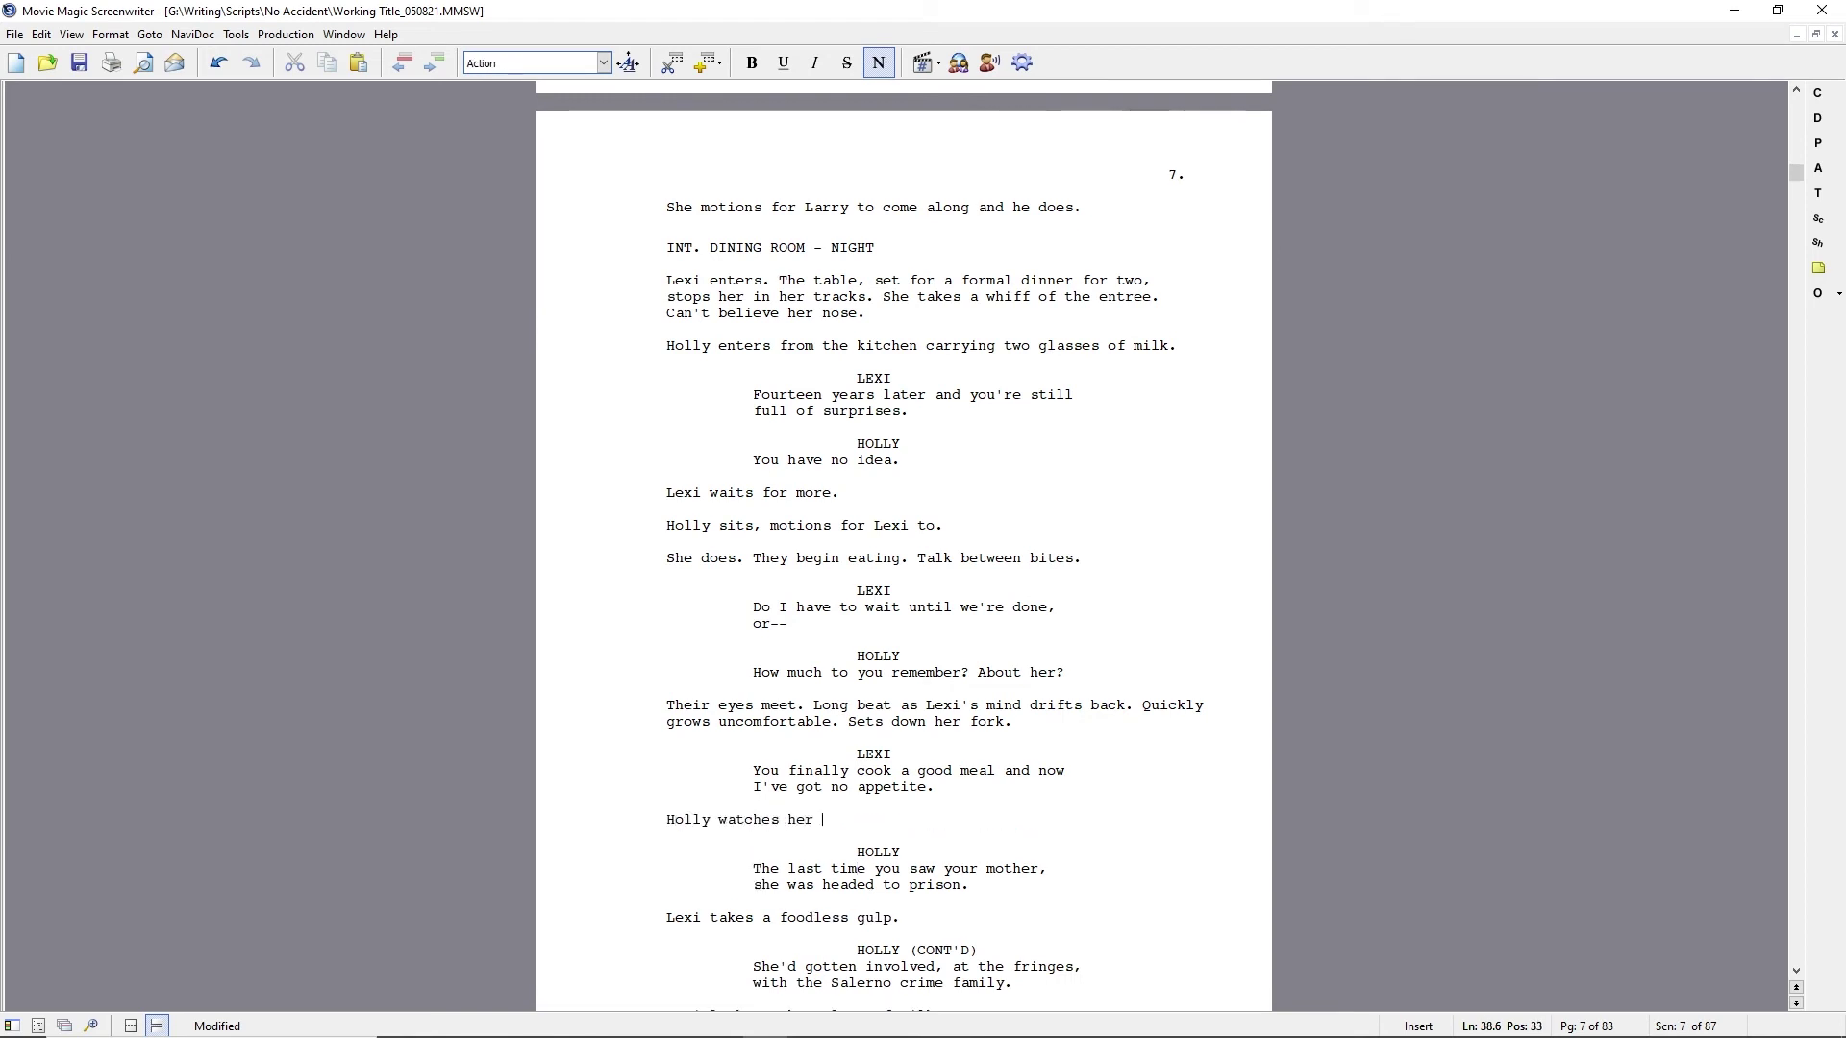
{"action": "type", "text": "for a long moment. Feels a little bad."}
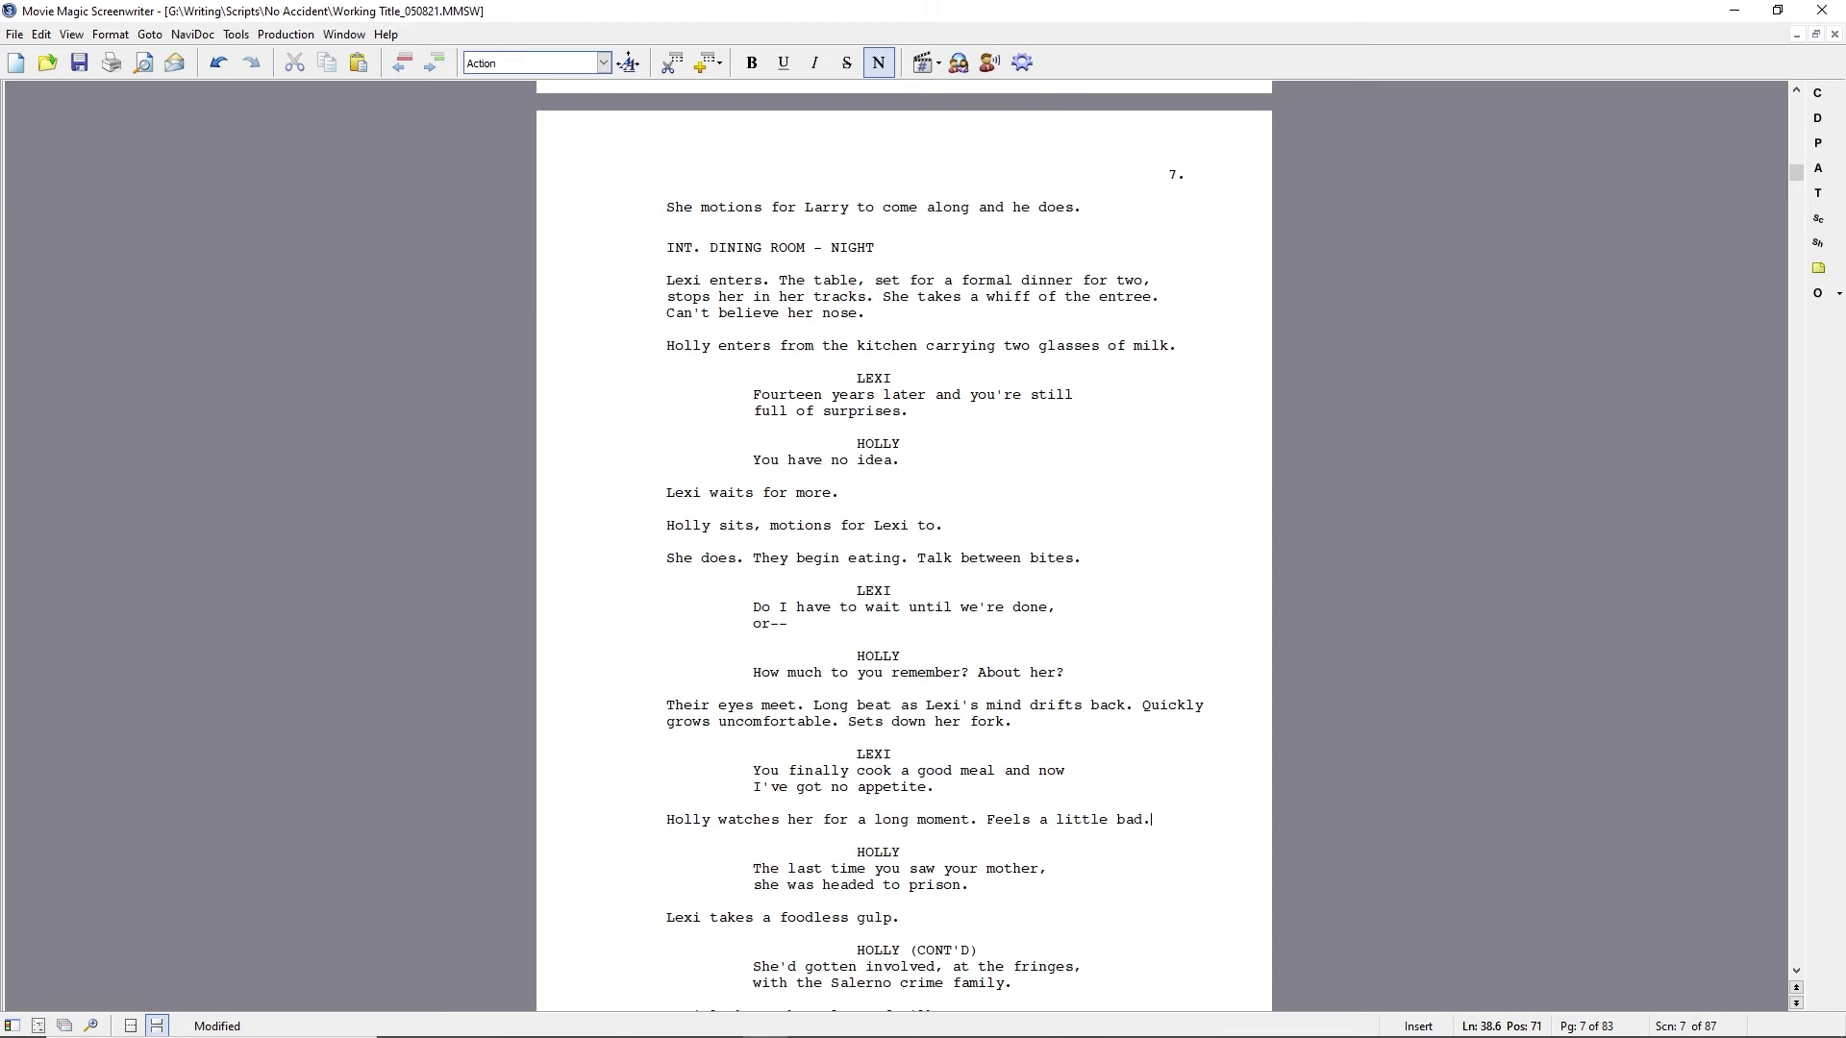
Add a Holly speech reading "Early birthday present?" followed by an empty Lexi speech.
{"action": "key", "text": "Return"}
{"action": "type", "text": "HOLLY"}
{"action": "key", "text": "Return"}
{"action": "type", "text": "Early birthday present?"}
{"action": "key", "text": "Tab"}
{"action": "type", "text": "LEXI"}
{"action": "key", "text": "Return"}
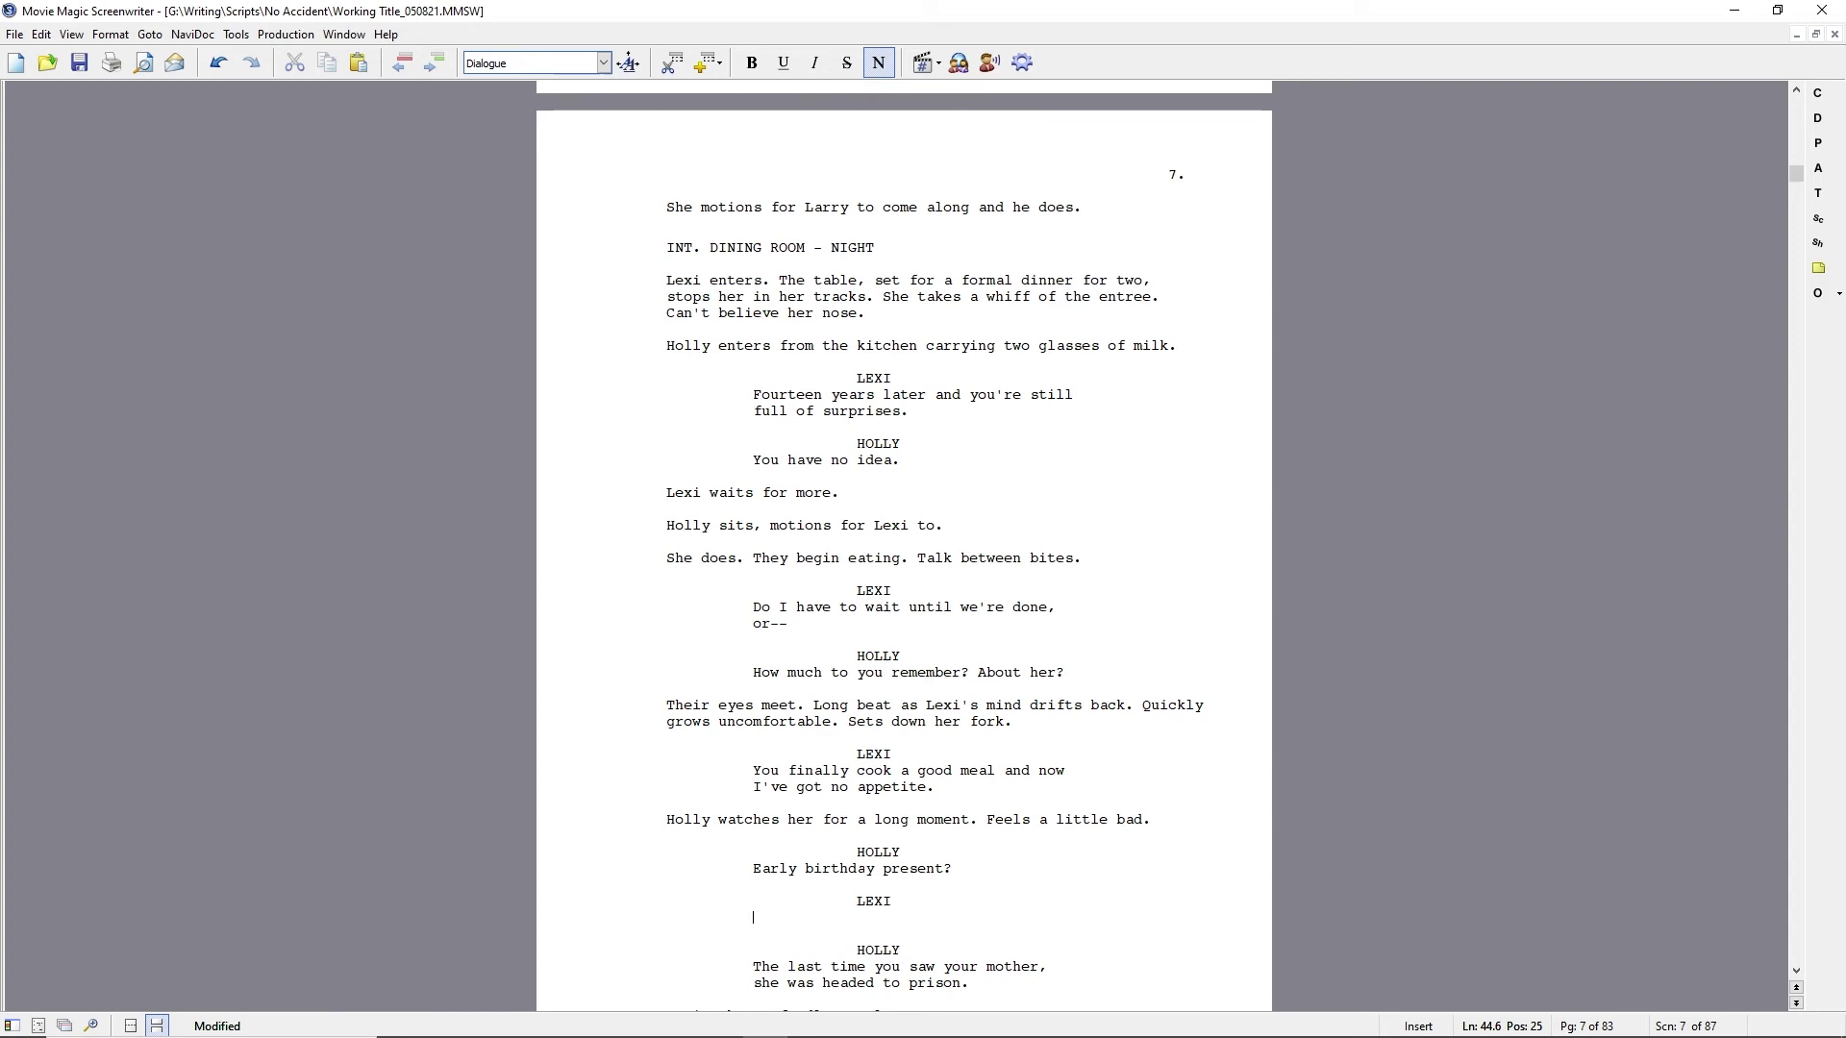
Below the action of Holly watching, add "Lexi grows more uncomfortable. A trace of anger.".
{"action": "left_click", "coordinate": [1162, 820]}
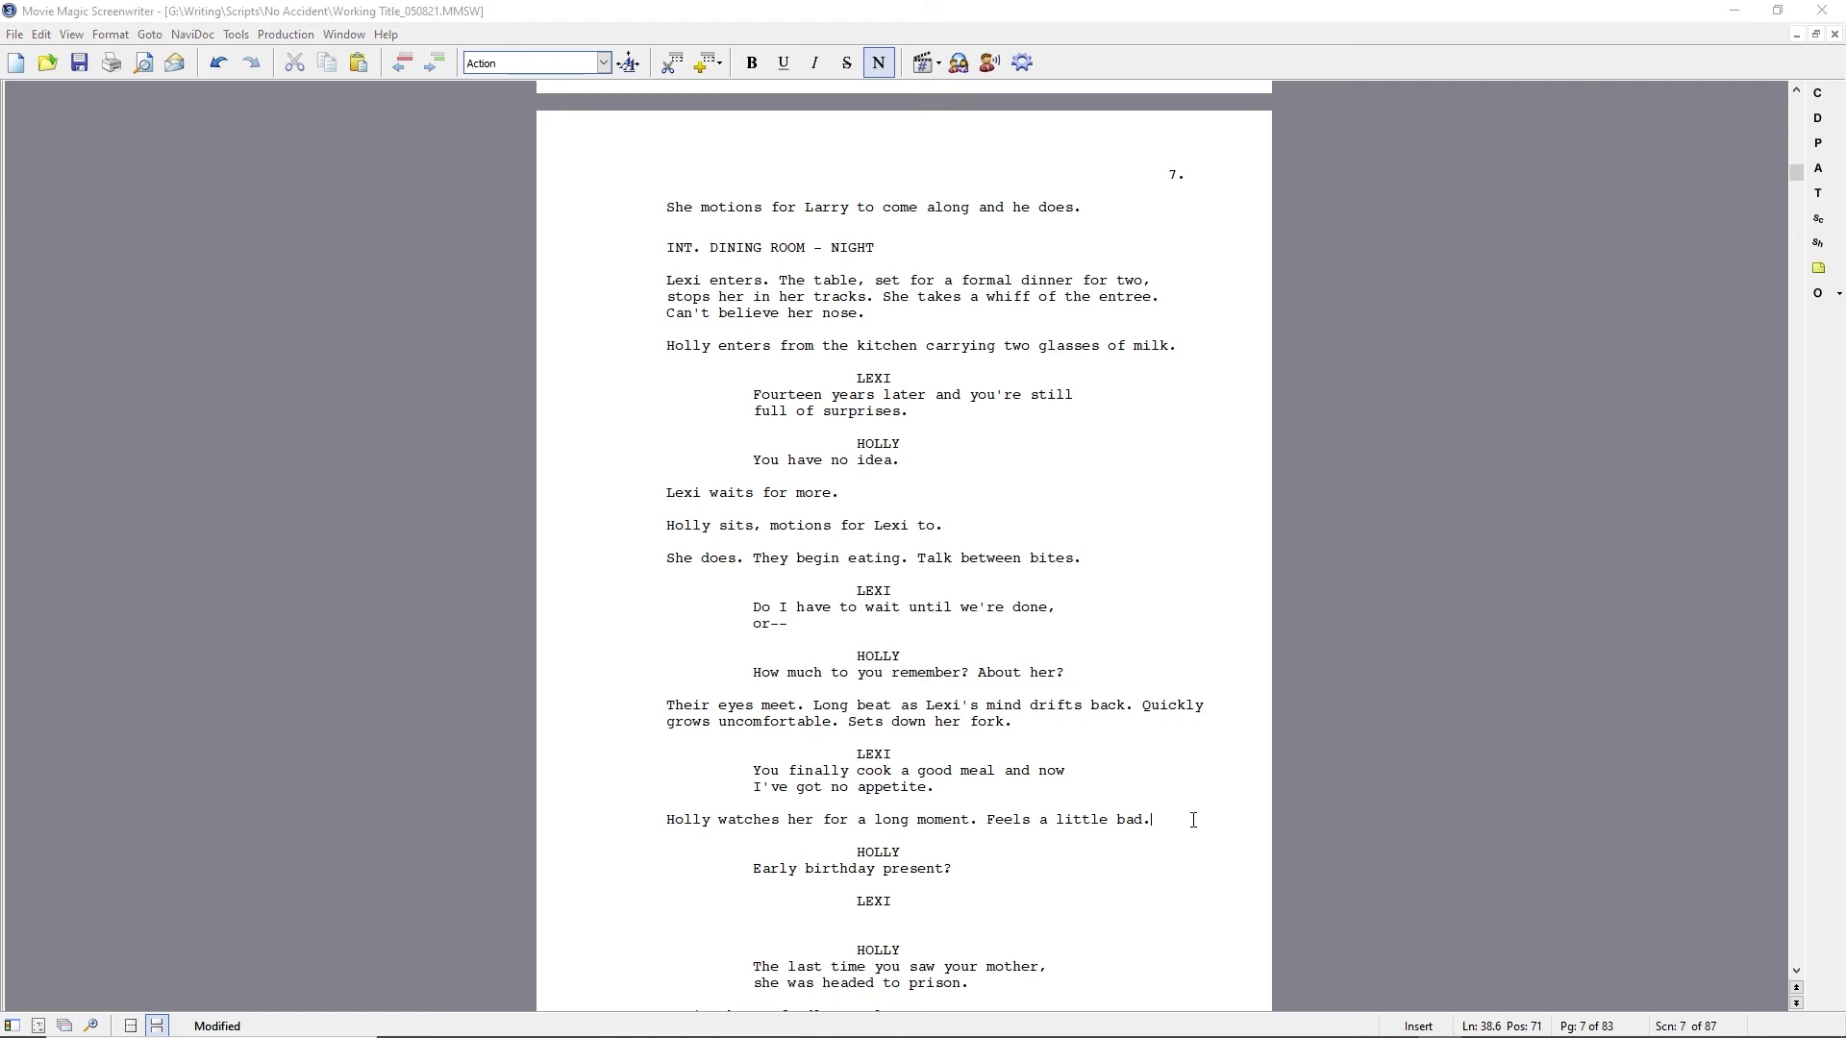
{"action": "key", "text": "Return"}
{"action": "type", "text": "Lexi grcws more up"}
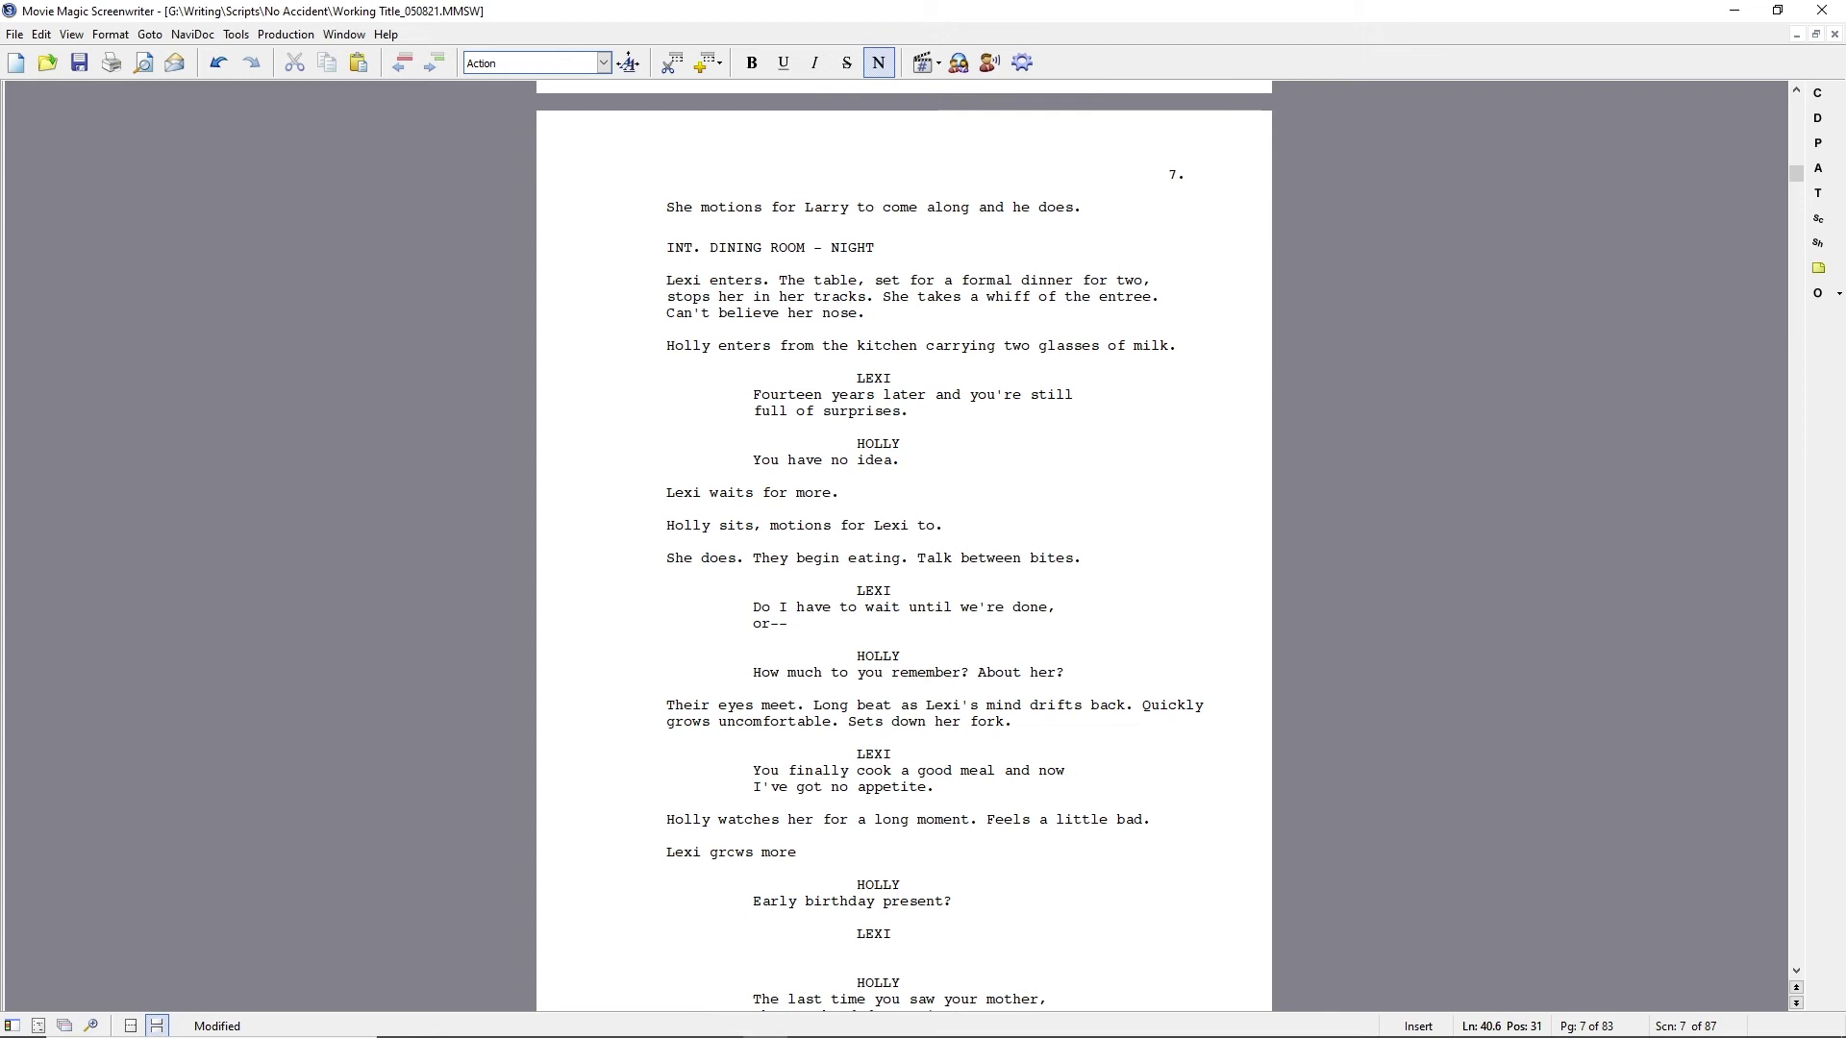
{"action": "key", "text": "BackSpace"}
{"action": "type", "text": "ncomfortable. A trace of anger."}
Start a Lexi speech with "How screwed up am I that I couldn't honestly say which would be a better birthday present".
{"action": "key", "text": "Return"}
{"action": "key", "text": "Return"}
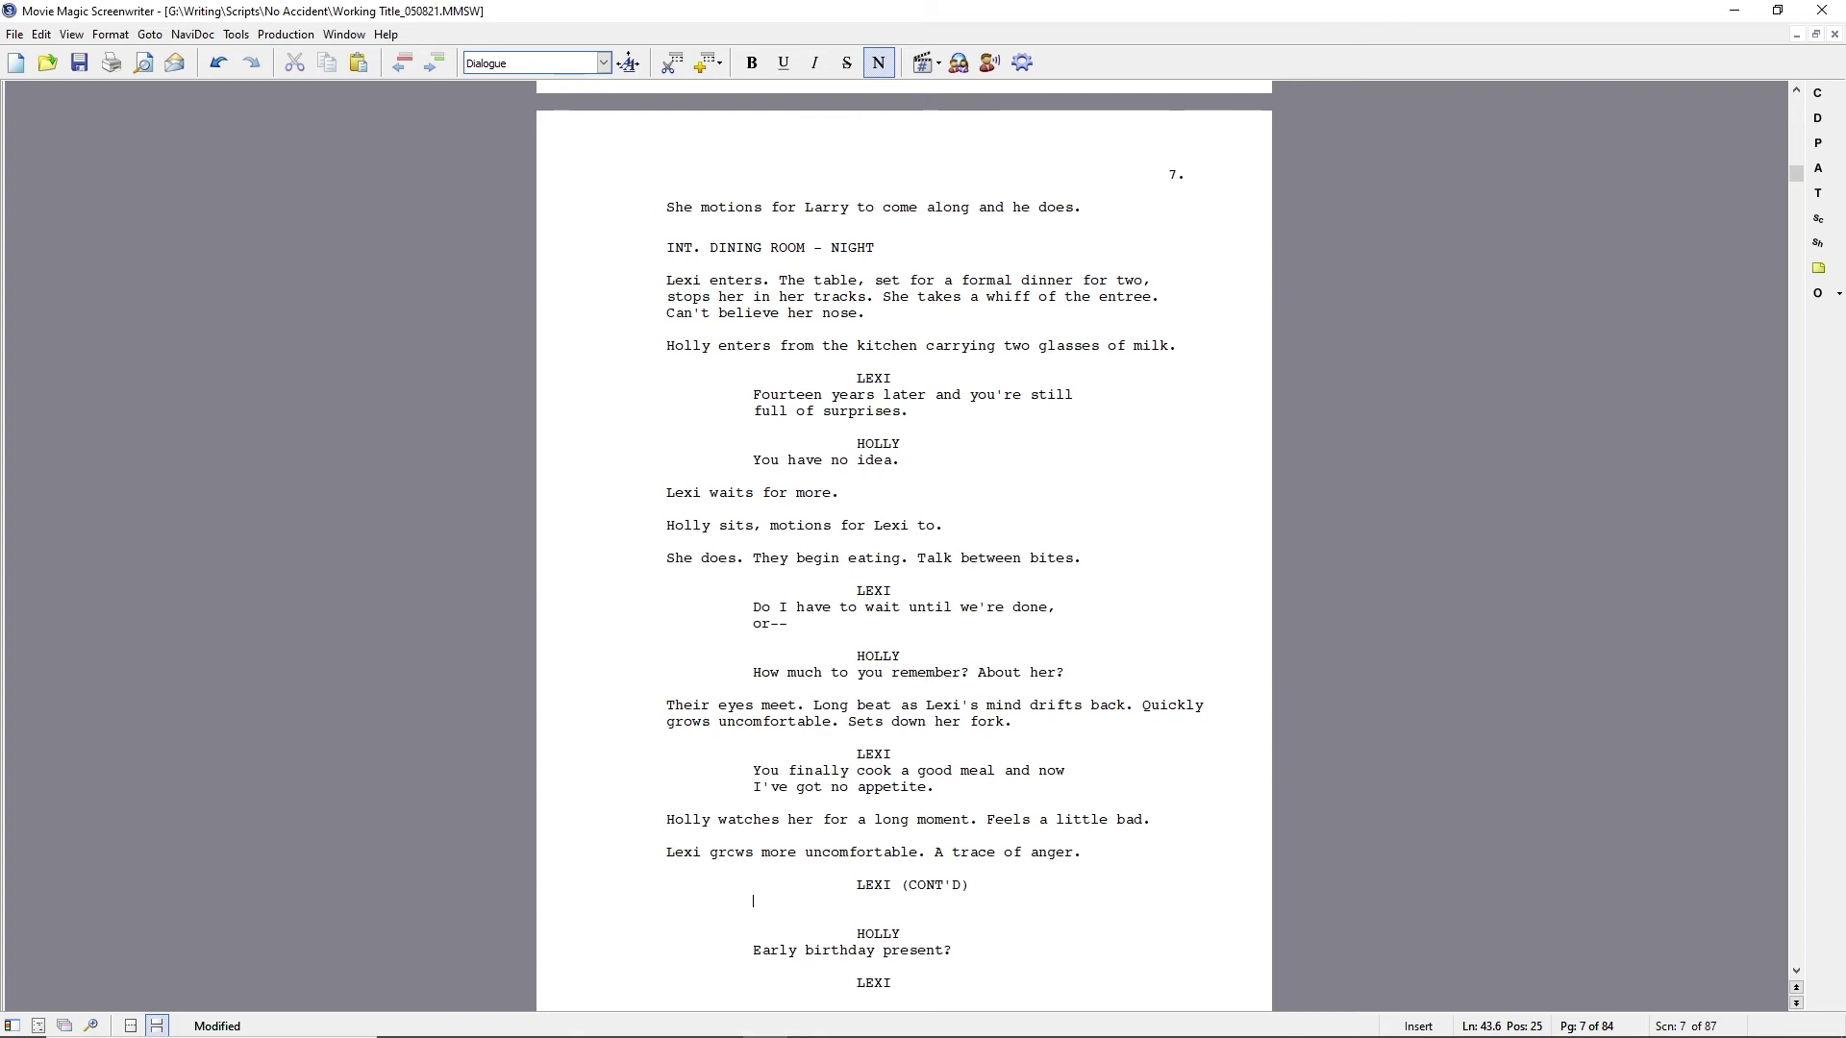
{"action": "type", "text": "Am I"}
{"action": "key", "text": "BackSpace"}
{"action": "key", "text": "BackSpace"}
{"action": "type", "text": "How screwed up am I that I couldn't honestly s"}
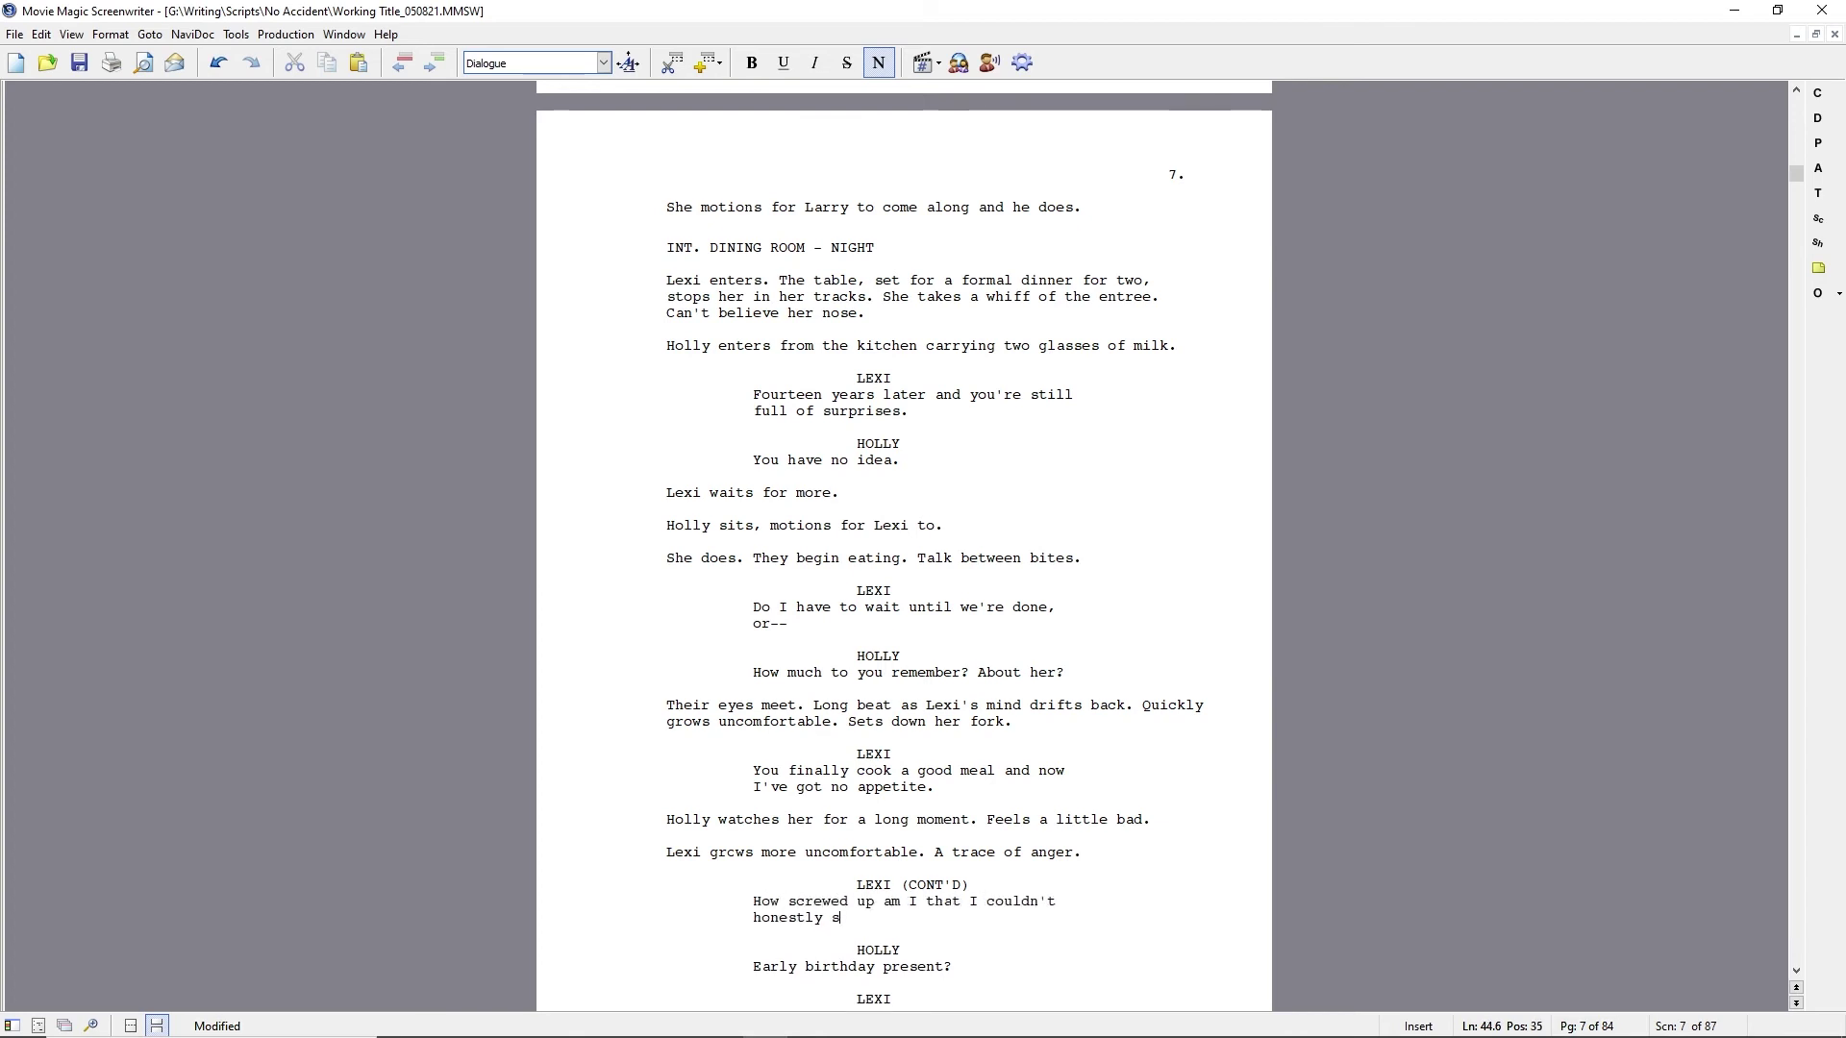
{"action": "type", "text": "ay which would be a better birthday presen"}
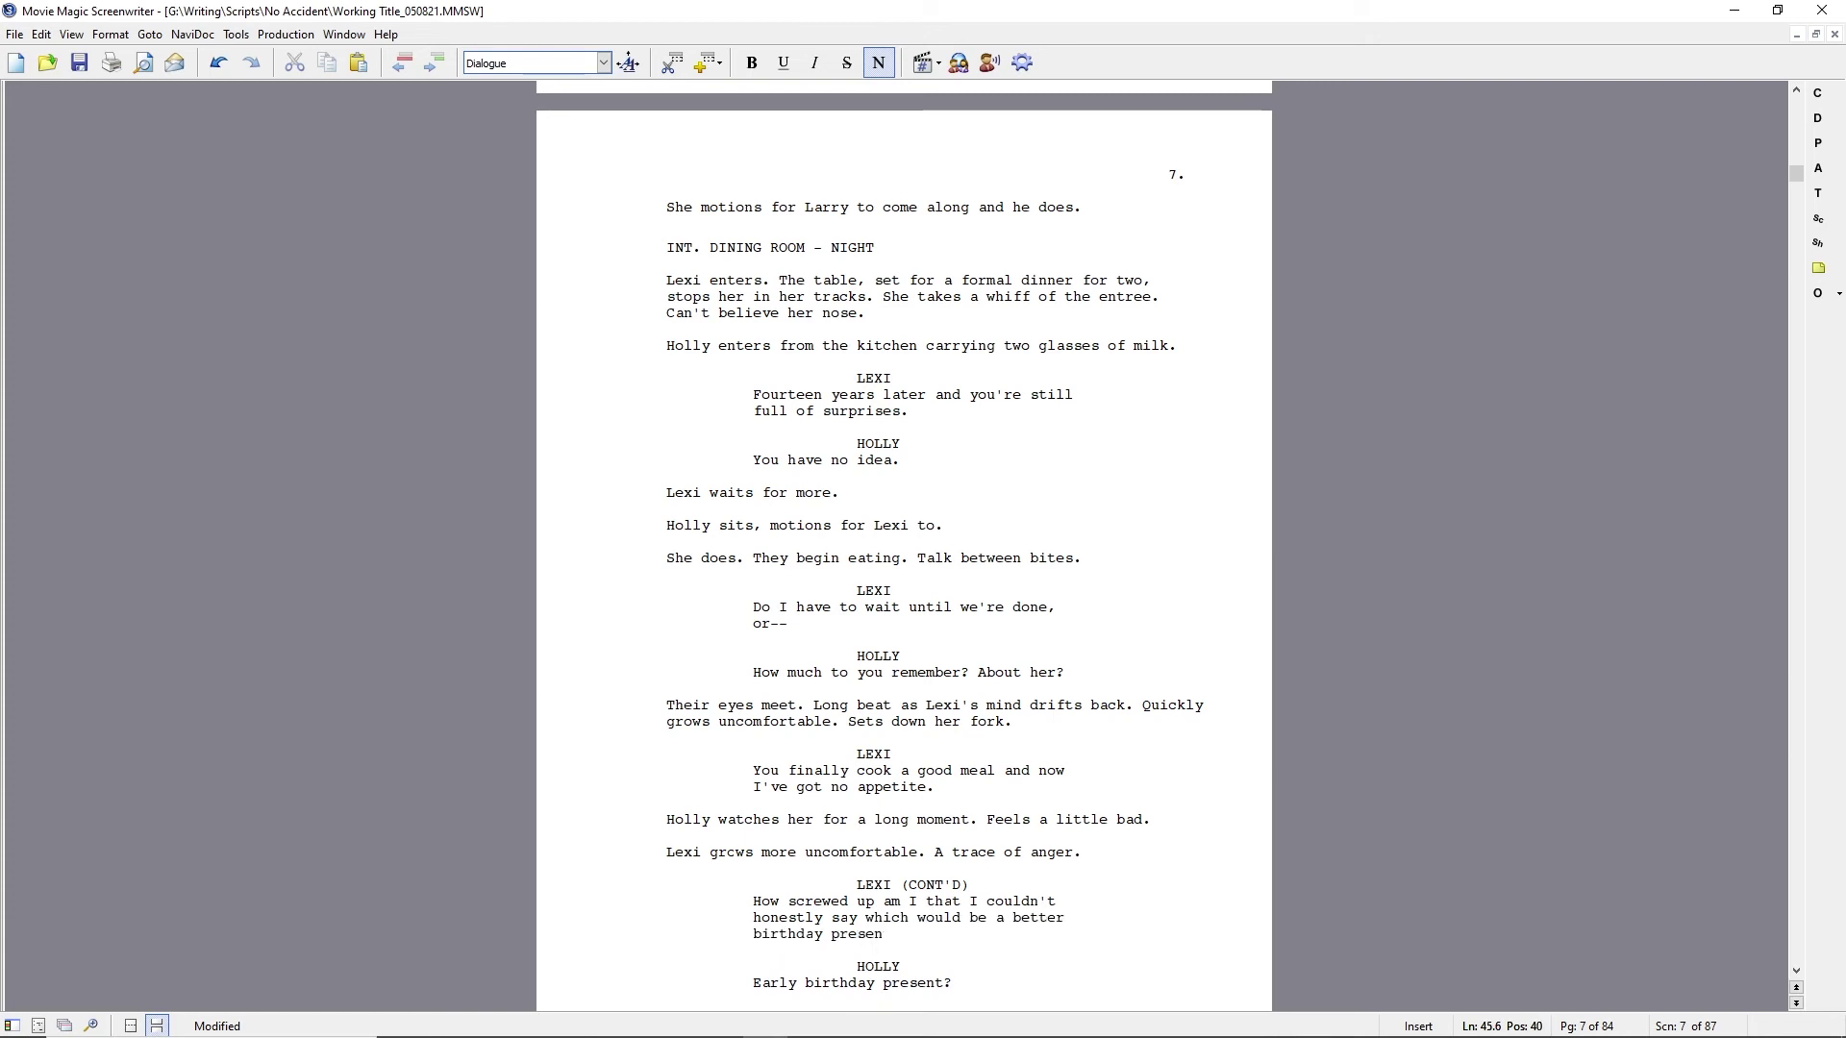
Finish Lexi's speech with ": finding out that she's alive... or knowing for sure she's dead?" and add the action "She searches Holly's eyes. Gets no clue.".
{"action": "type", "text": "t: finding out that she's alive..."}
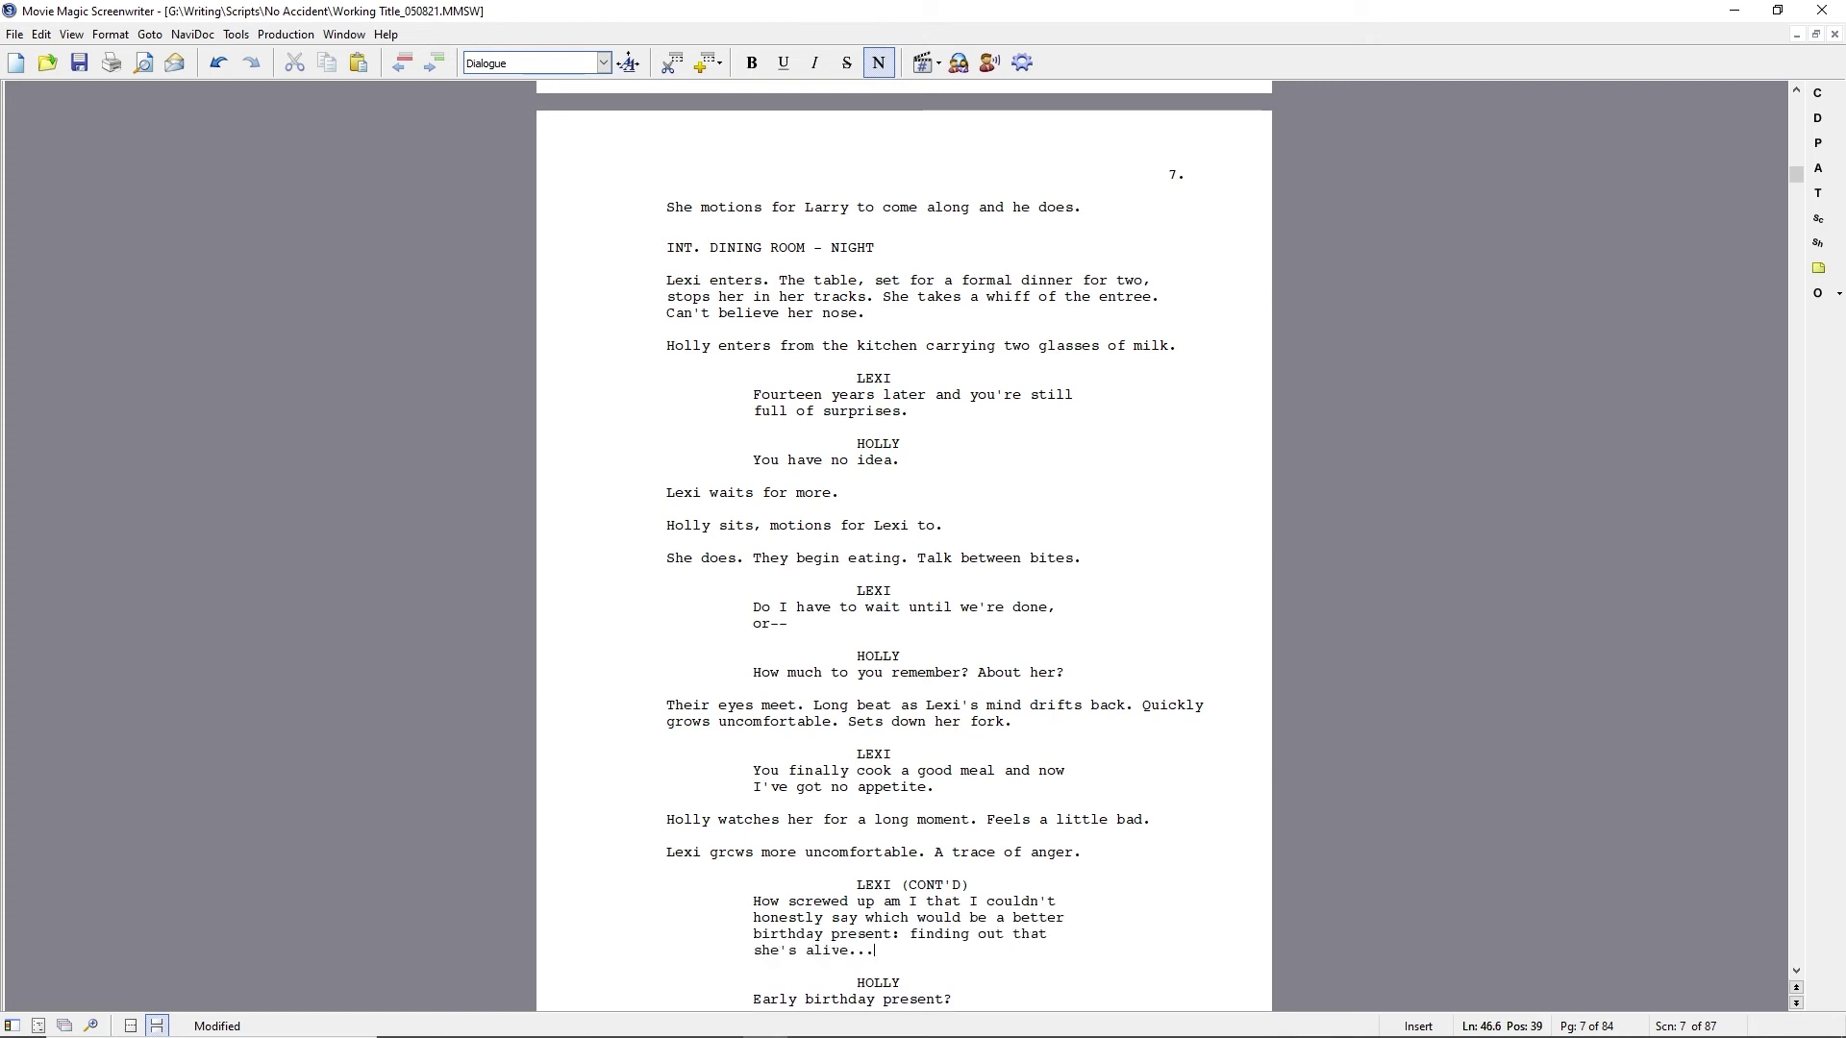
{"action": "type", "text": " or knowing for sure she's dead?"}
{"action": "key", "text": "Return"}
{"action": "type", "text": "She searches Holly's eyes. Gets no clue."}
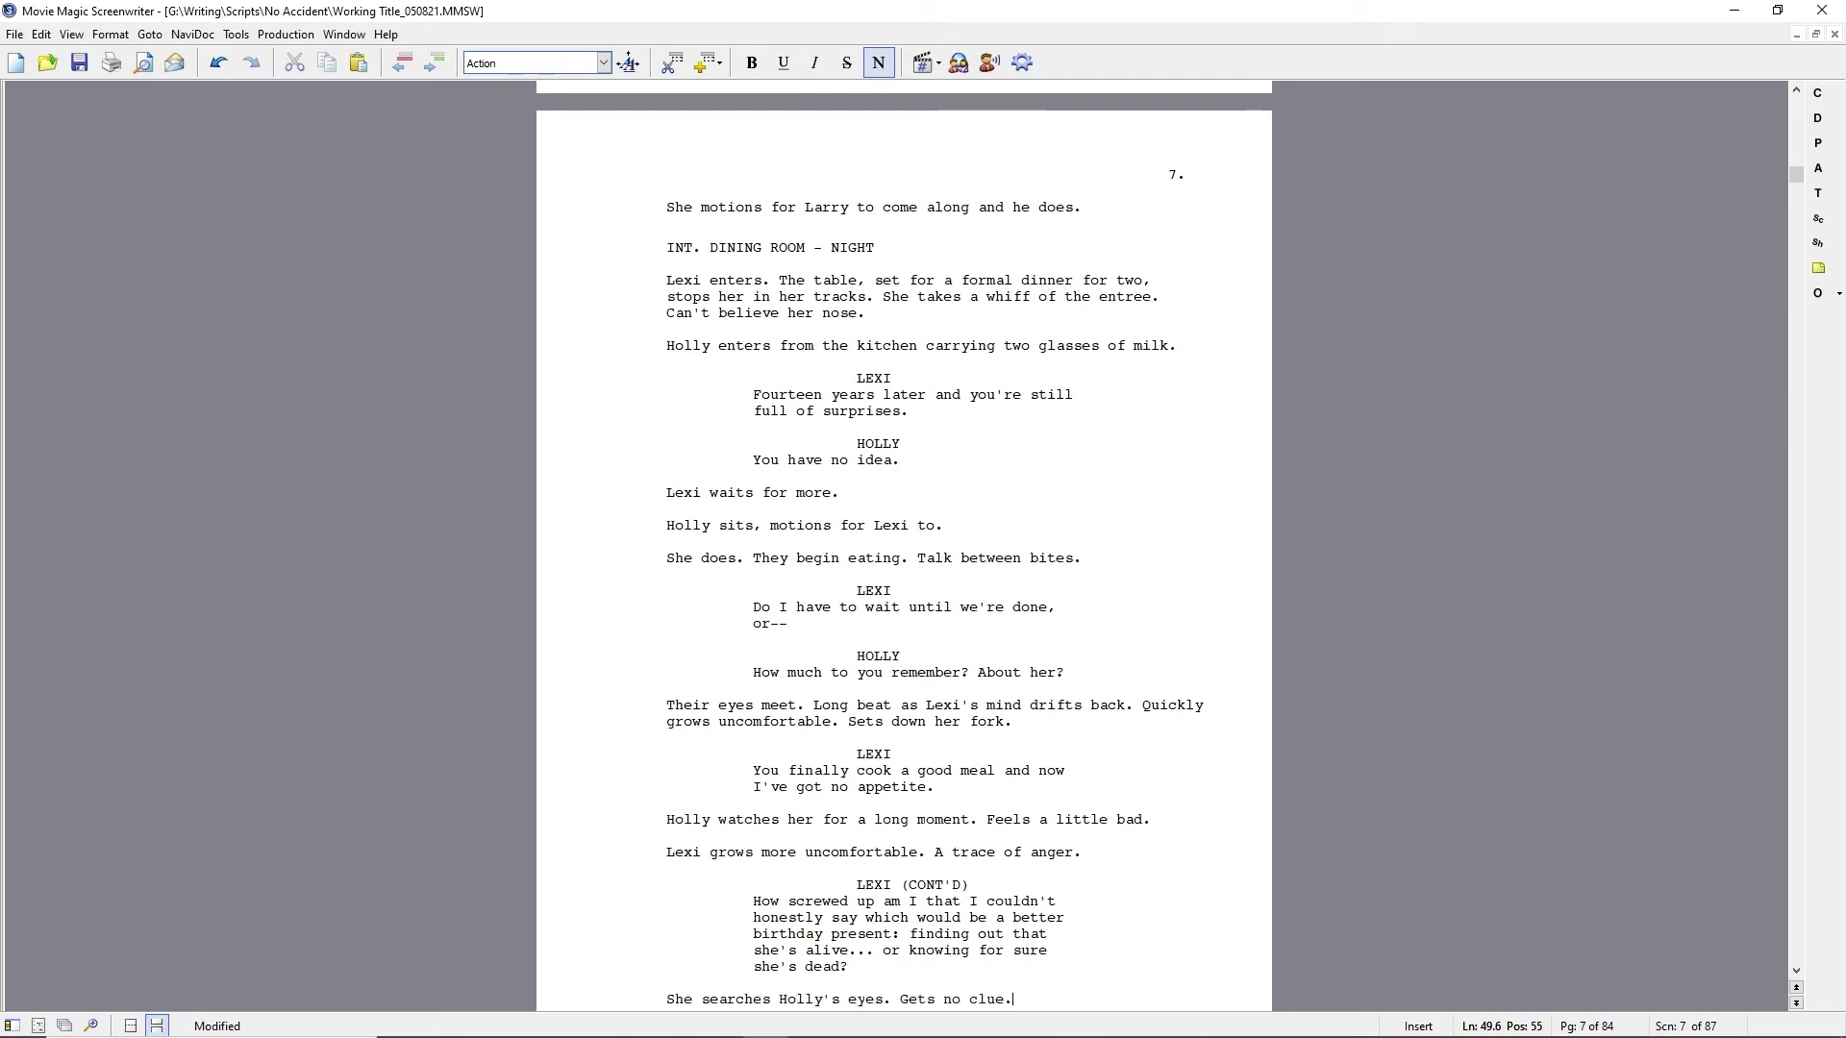
In Lexi's birthday present speech, replace "am I that" with "do I have to be that".
{"action": "left_click", "coordinate": [882, 903]}
{"action": "type", "text": "do I have to be that"}
{"action": "key", "text": "ctrl+shift+Right"}
{"action": "key", "text": "ctrl+shift+Right"}
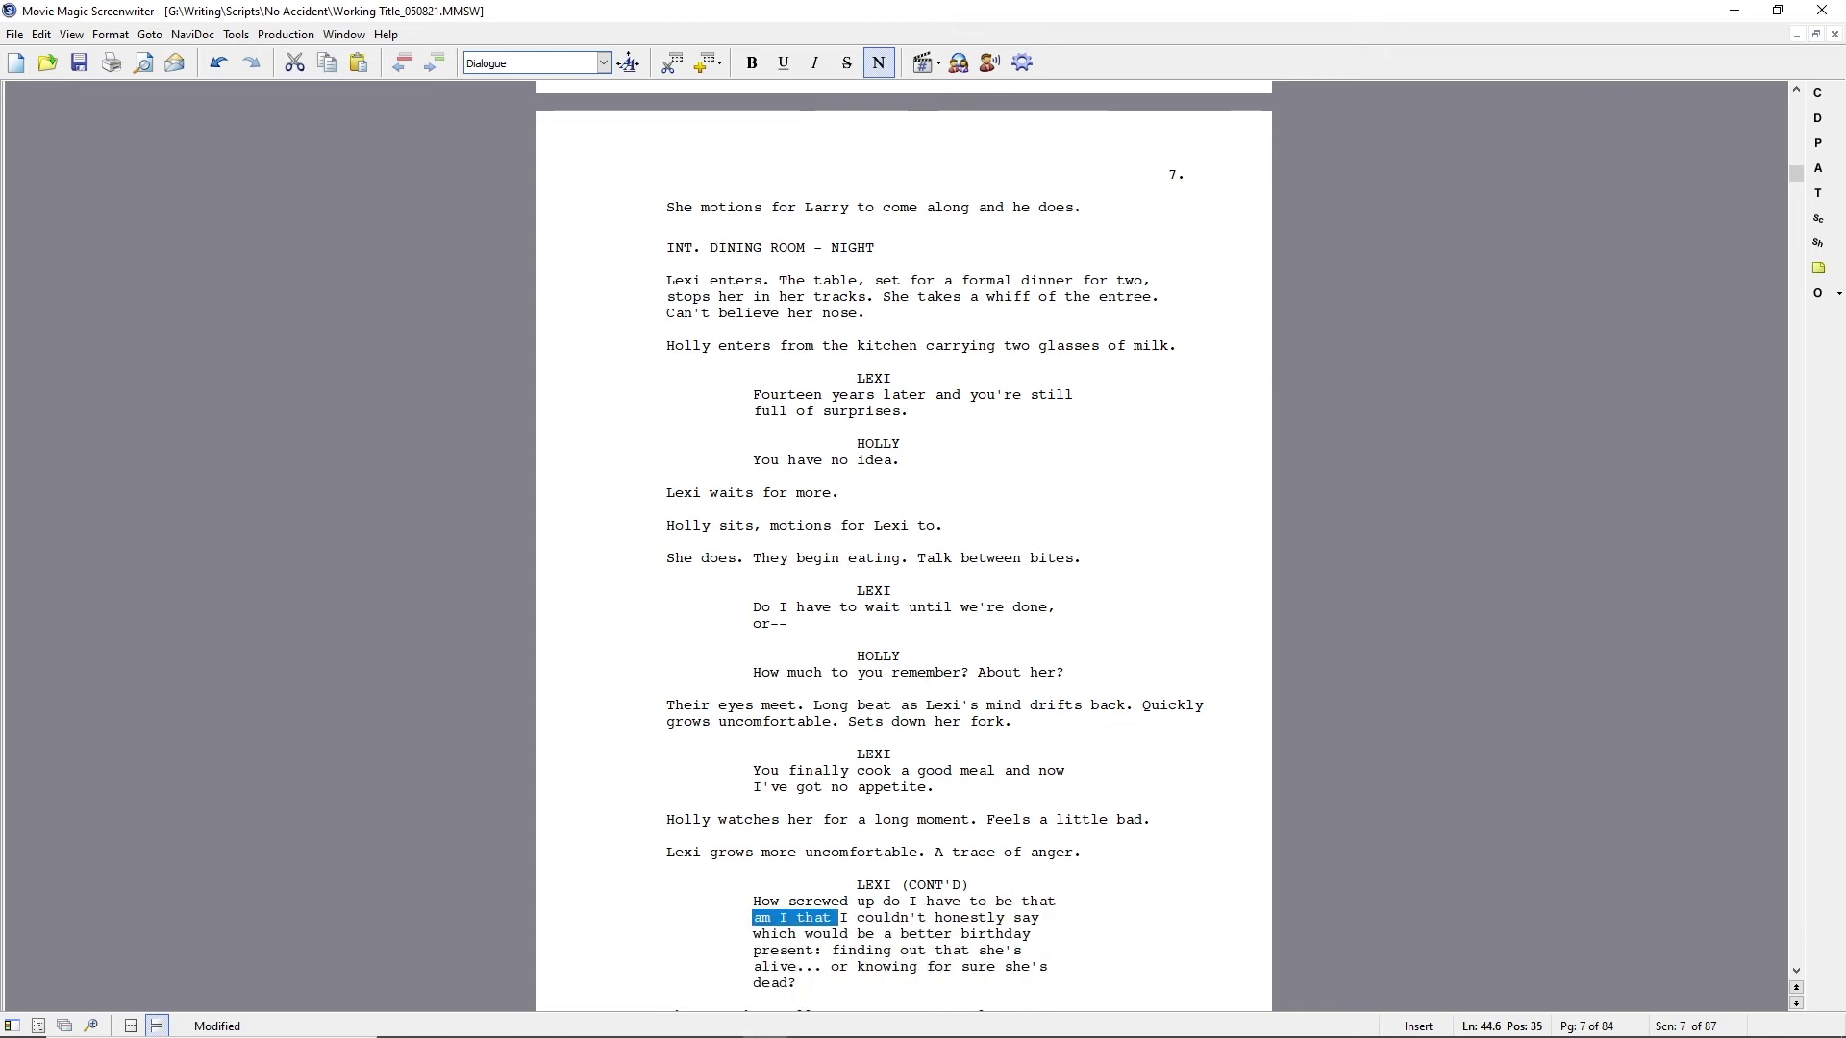
{"action": "key", "text": "BackSpace"}
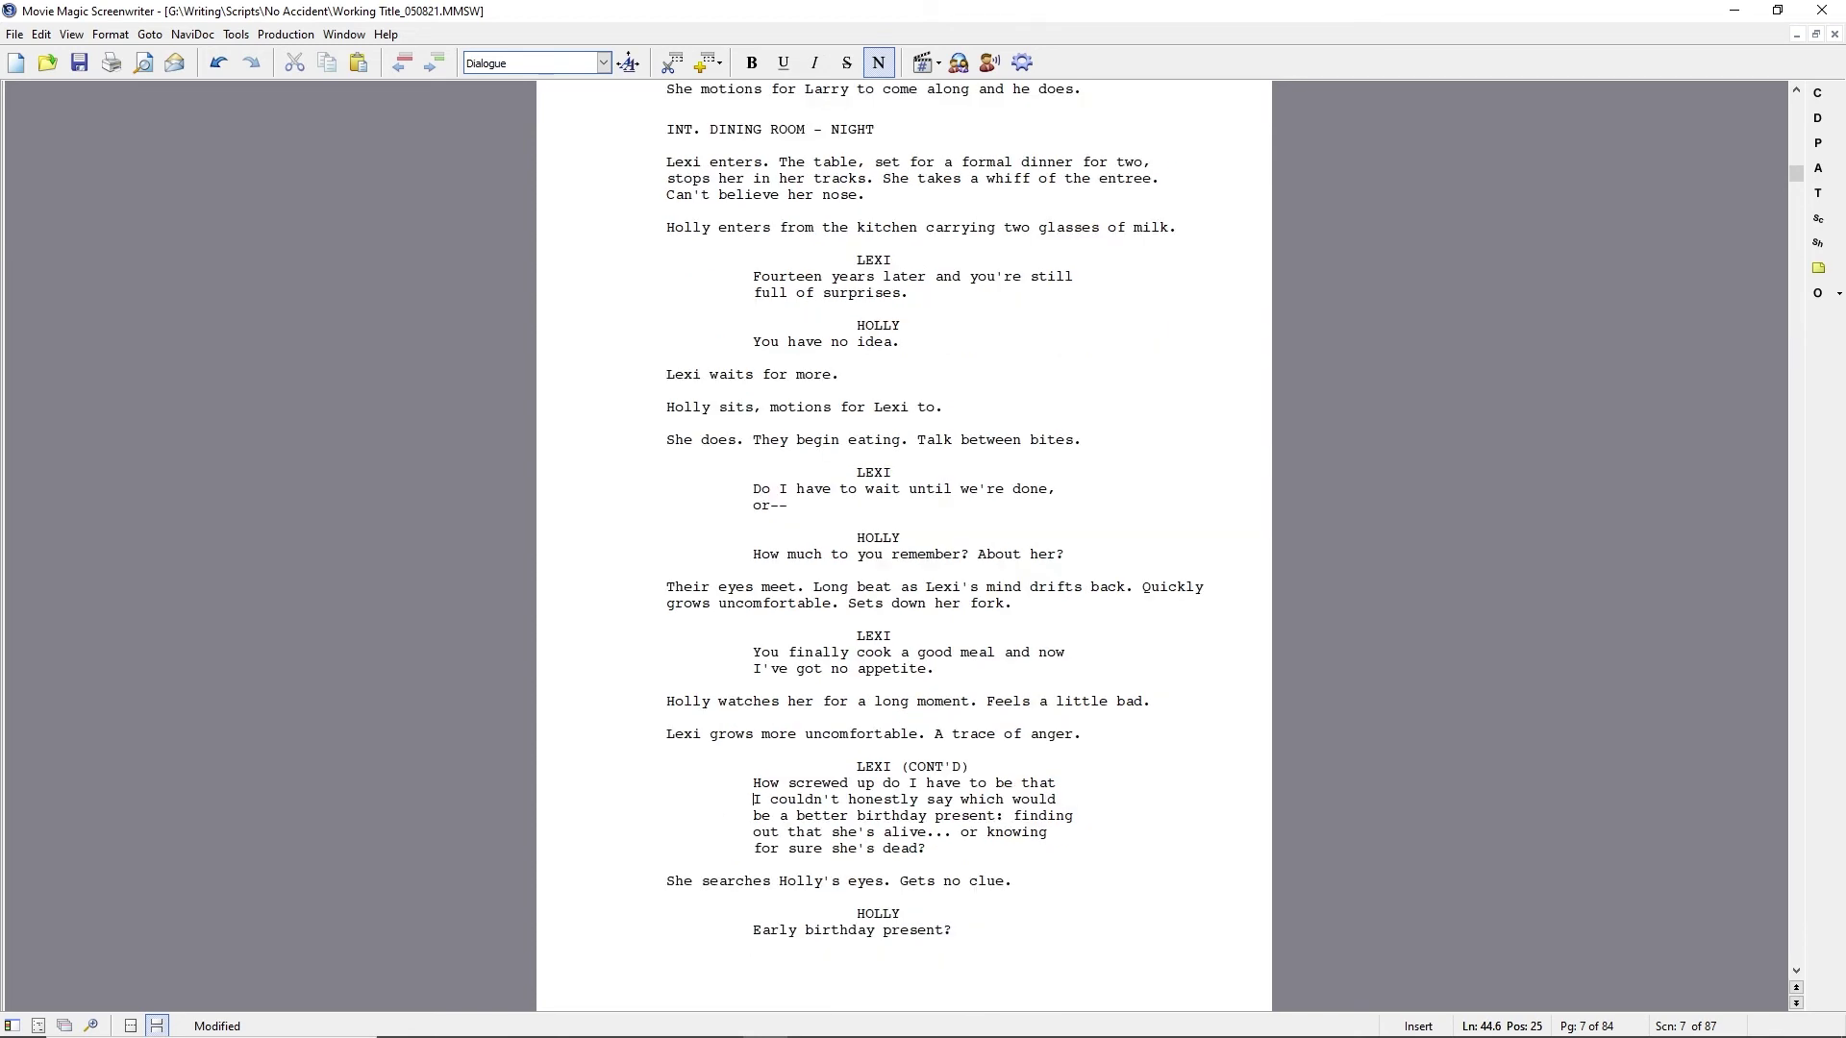
Replace Holly's "Early birthday present?" with "First, thanks to me, you're not screwed up.".
{"action": "scroll", "coordinate": [755, 799], "scroll_direction": "down", "scroll_amount": 3}
{"action": "left_click_drag", "start_coordinate": [752, 743], "coordinate": [960, 741]}
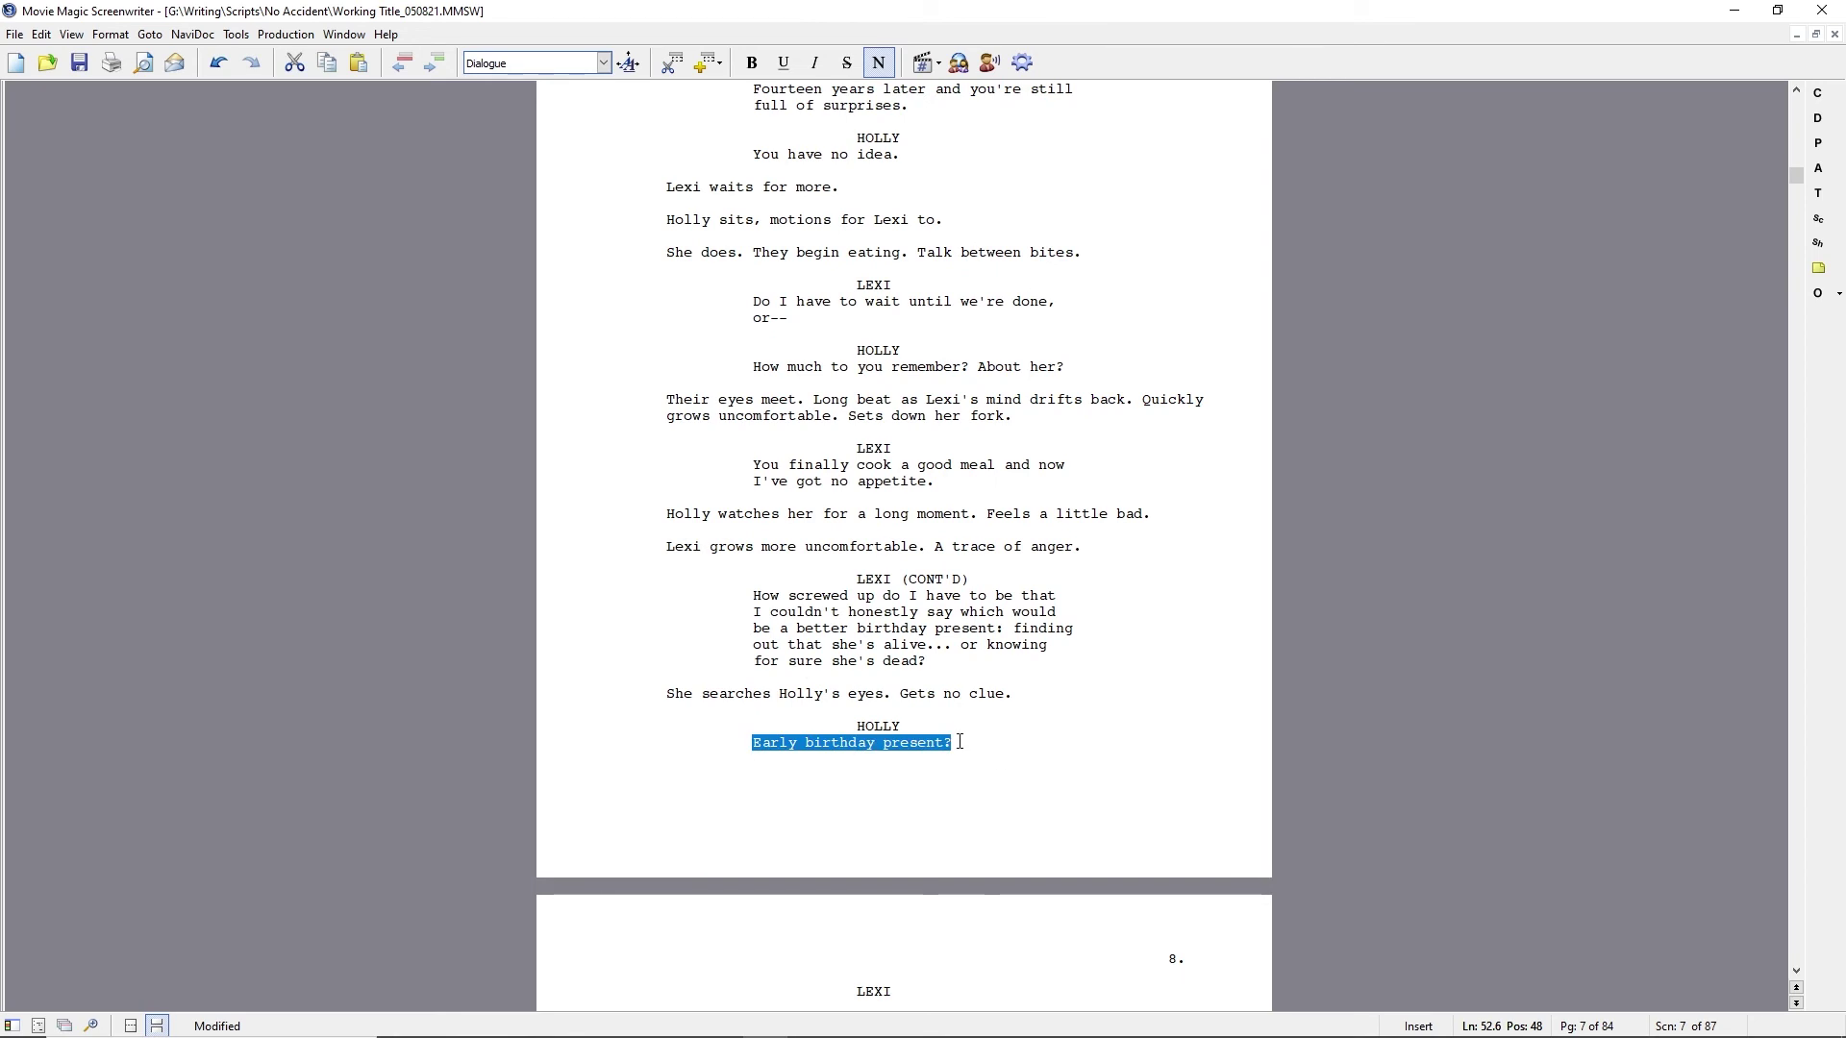
{"action": "type", "text": "First, you're not screwed up."}
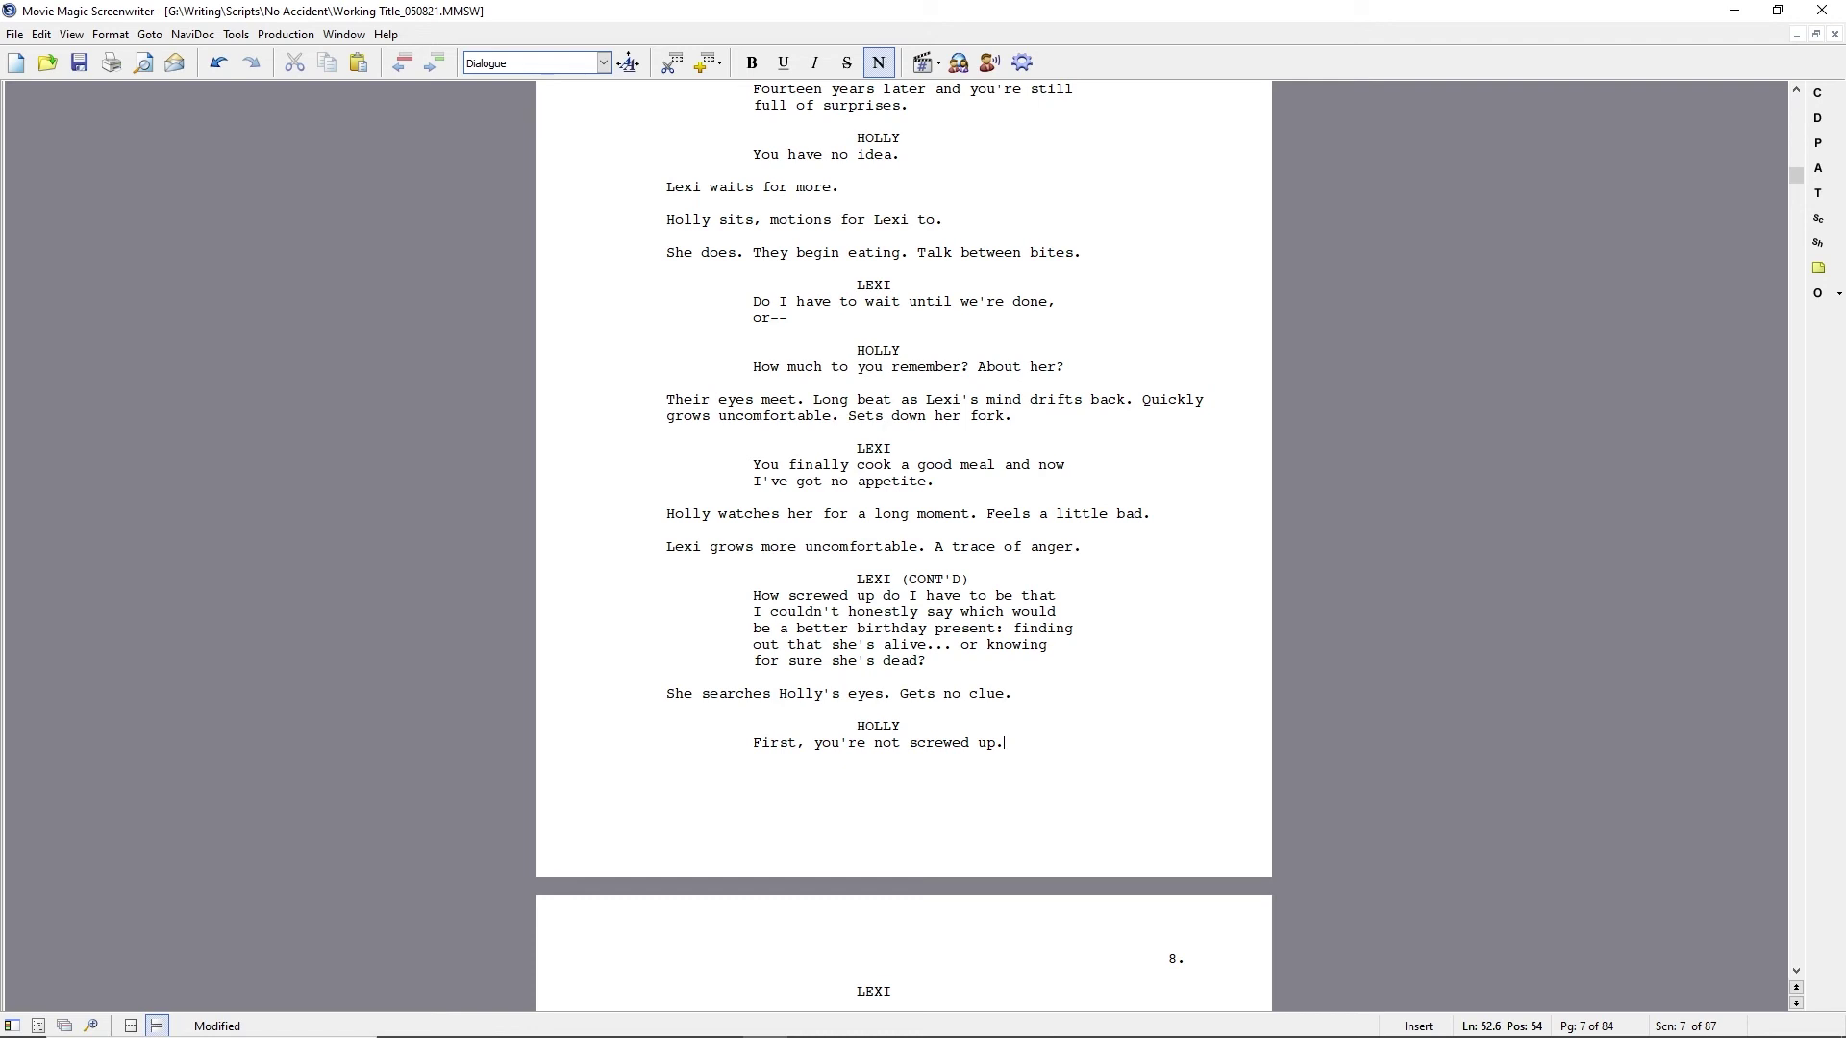
{"action": "type", "text": "thanks to me,"}
Below Holly's "you're not screwed up" speech, add the action "Lexi makes a "maybe, maybe not" hand gesture." and save the script.
{"action": "key", "text": "Down"}
{"action": "scroll", "coordinate": [946, 743], "scroll_direction": "down", "scroll_amount": 5}
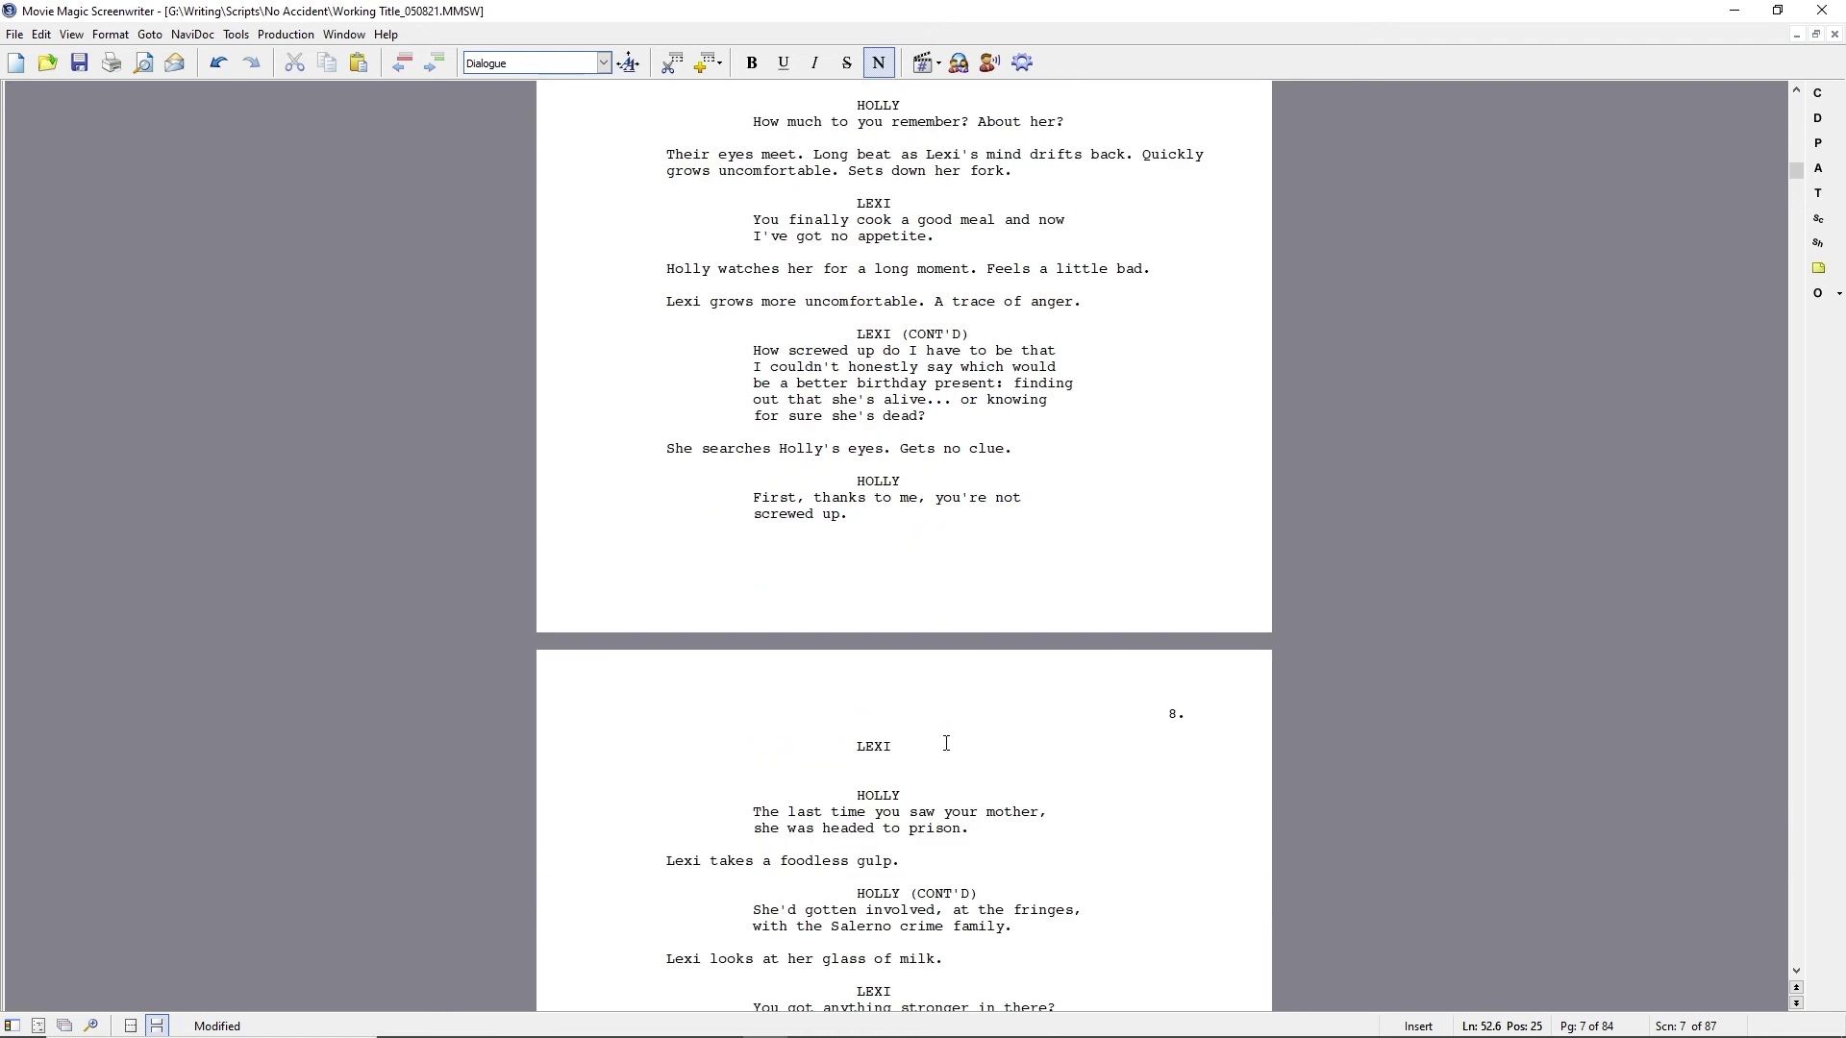
{"action": "key", "text": "Return"}
{"action": "type", "text": "Lexi makes a \"maybe, maybe not\" "}
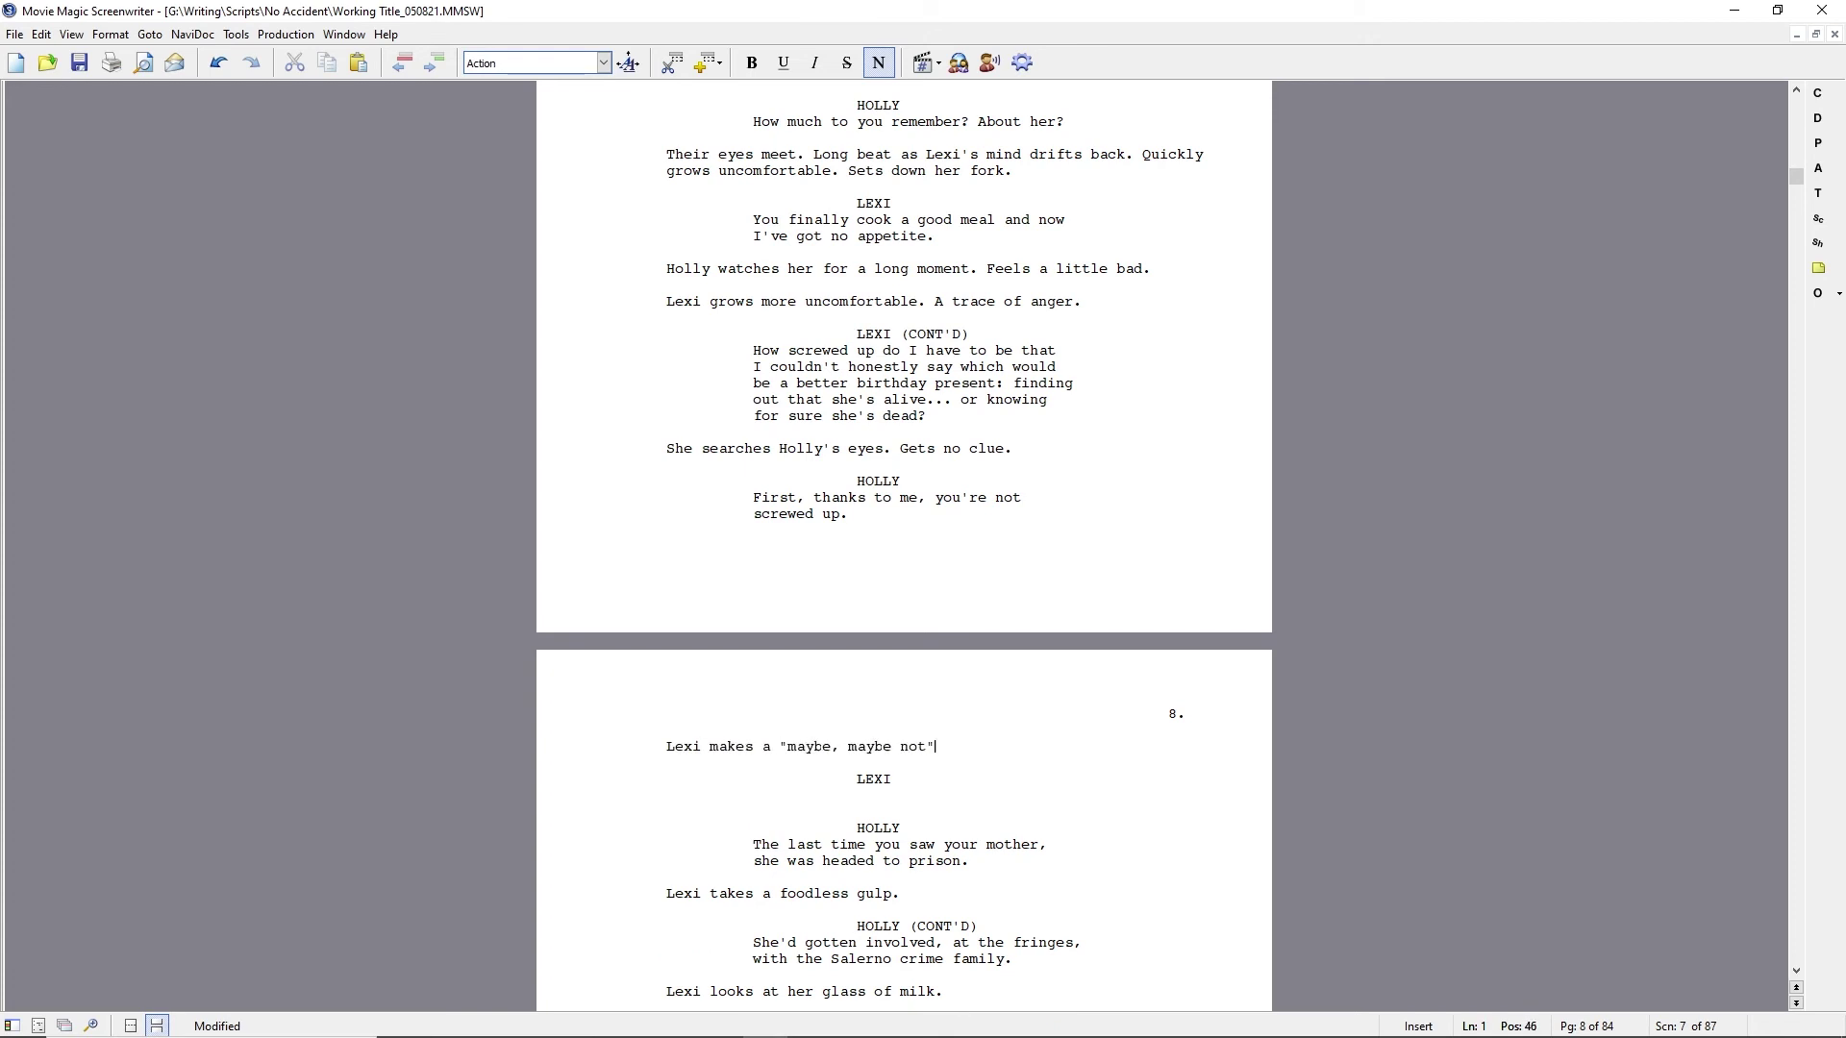
{"action": "type", "text": "hand gesture."}
{"action": "key", "text": "ctrl+s"}
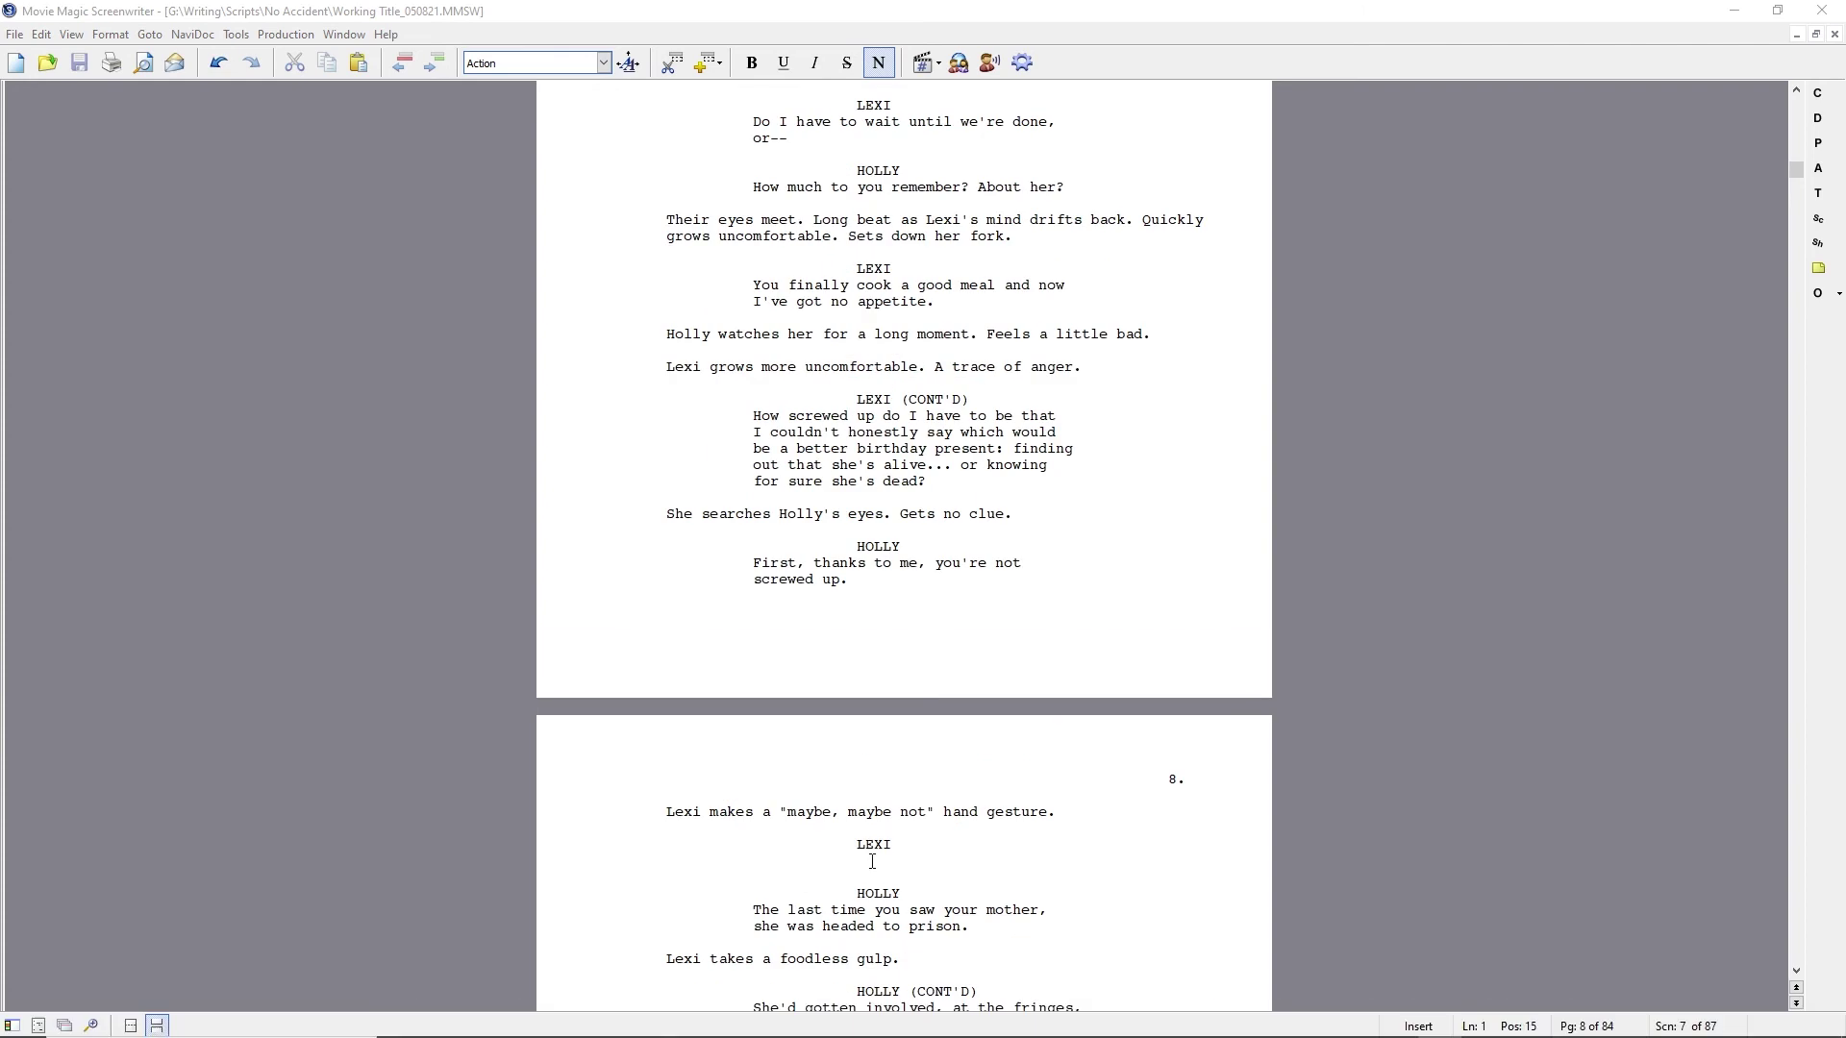
Change the empty Lexi cue below the hand gesture to HOLLY and give her the line "Fair enough.".
{"action": "left_click", "coordinate": [859, 846]}
{"action": "type", "text": "HOLLY"}
{"action": "key", "text": "Return"}
{"action": "key", "text": "Up"}
{"action": "key", "text": "Up"}
{"action": "key", "text": "Down"}
{"action": "key", "text": "BackSpace"}
{"action": "key", "text": "BackSpace"}
{"action": "key", "text": "BackSpace"}
{"action": "key", "text": "BackSpace"}
{"action": "key", "text": "Return"}
{"action": "type", "text": "Fair enough."}
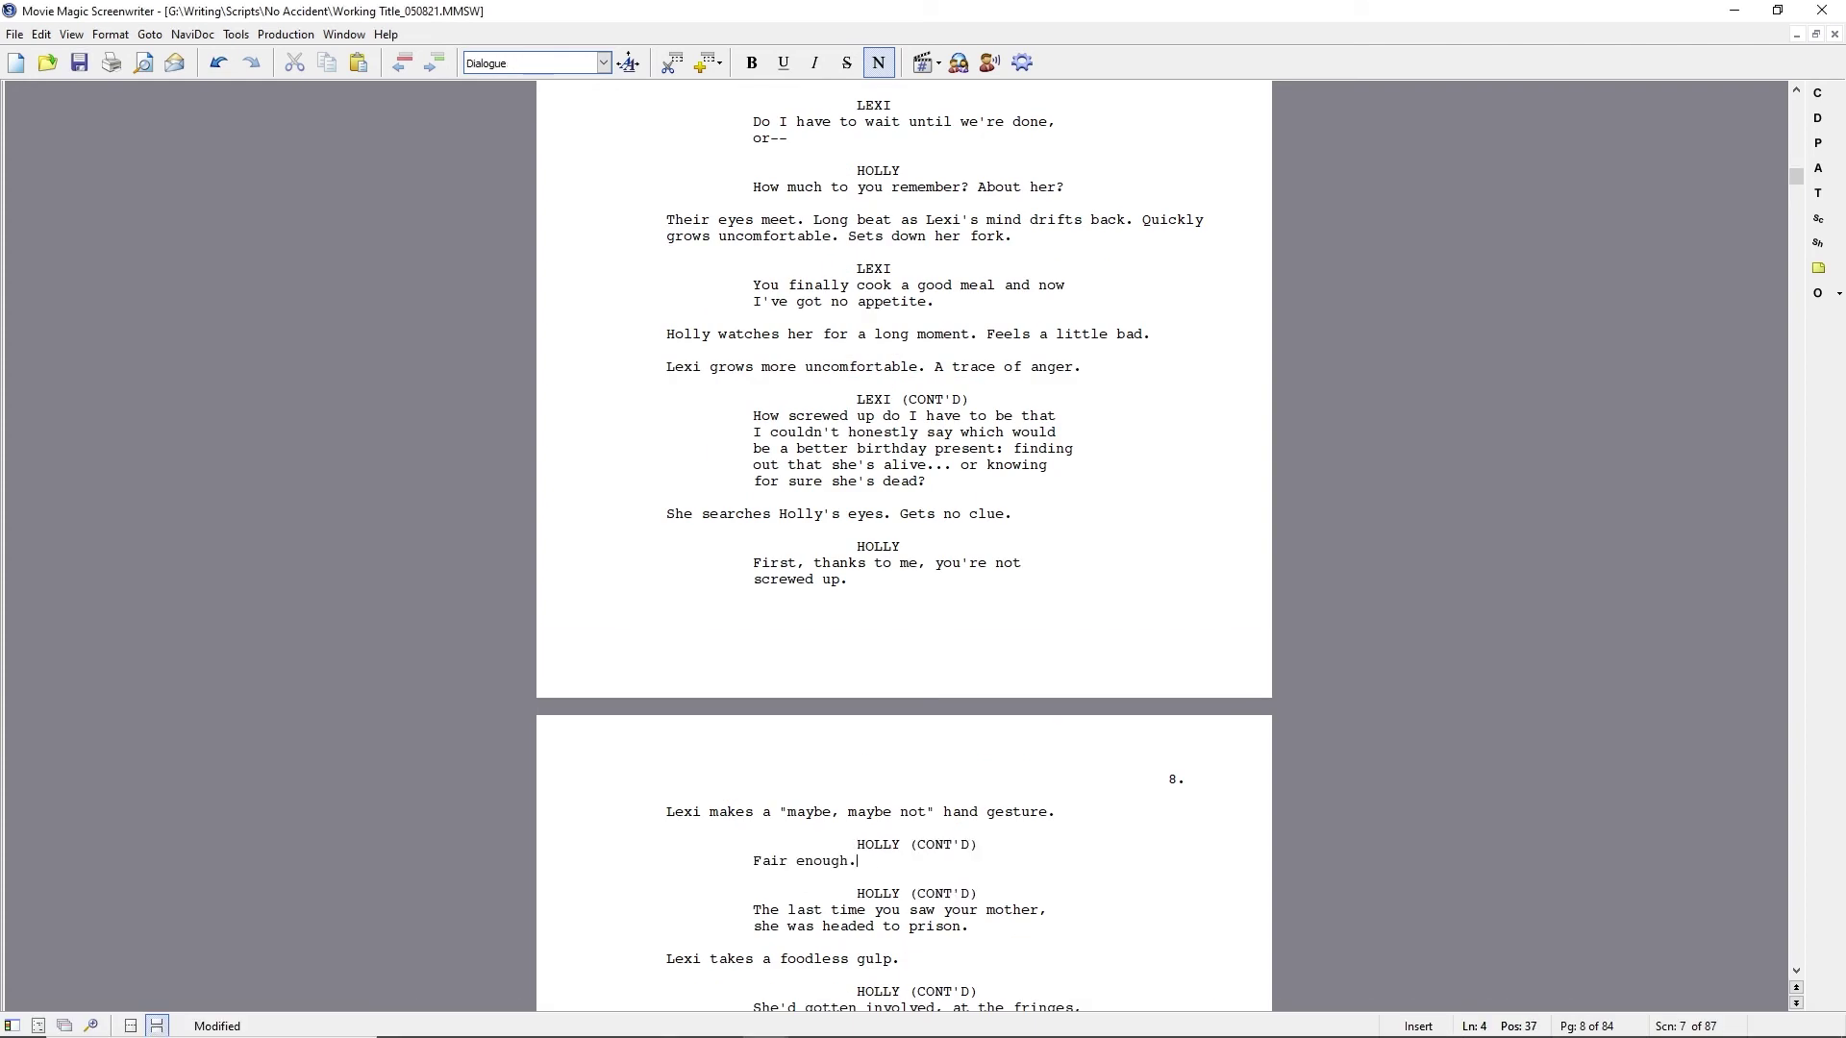
After Holly's "Fair enough.", add the action "Silence returns. Anticipation thickens.".
{"action": "key", "text": "Return"}
{"action": "key", "text": "Return"}
{"action": "type", "text": "Silence returns. "}
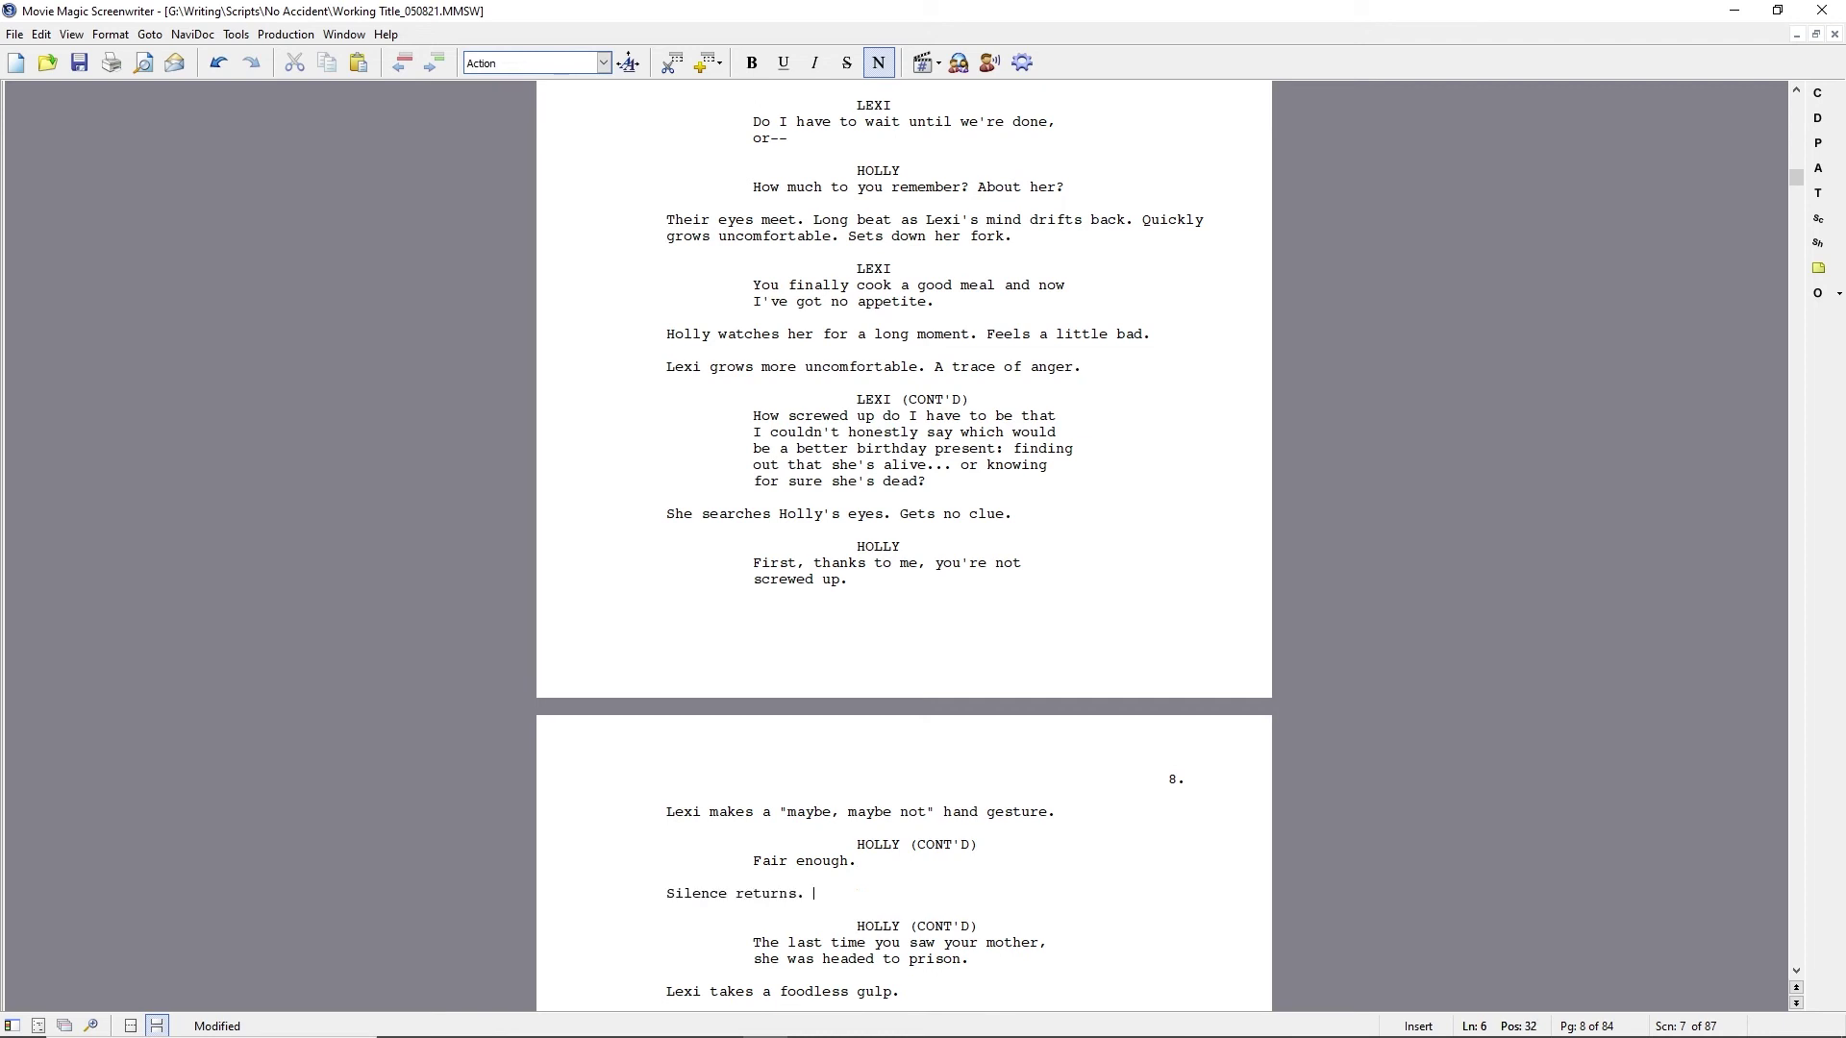
{"action": "type", "text": " Anticipation thickens."}
Under a single Holly cue, replace her speech about the mother heading to prison with "Your mother spent the".
{"action": "key", "text": "Return"}
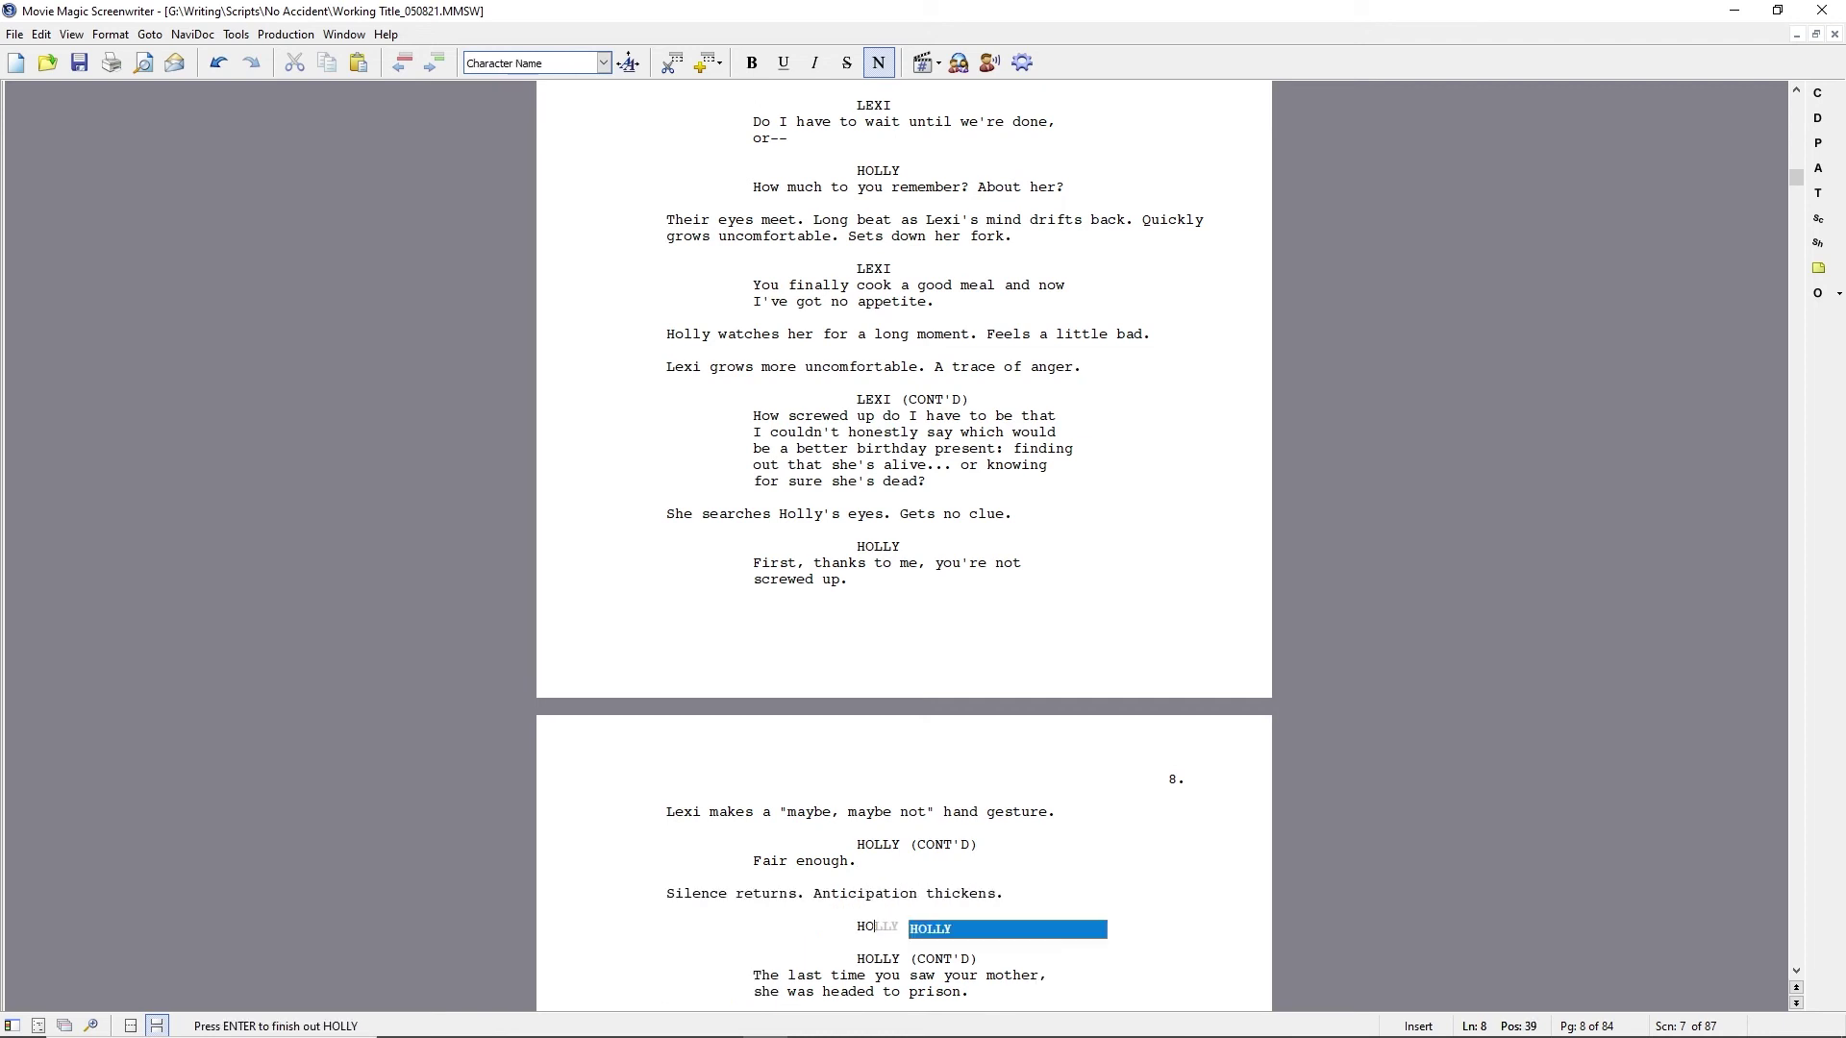
{"action": "key", "text": "Return"}
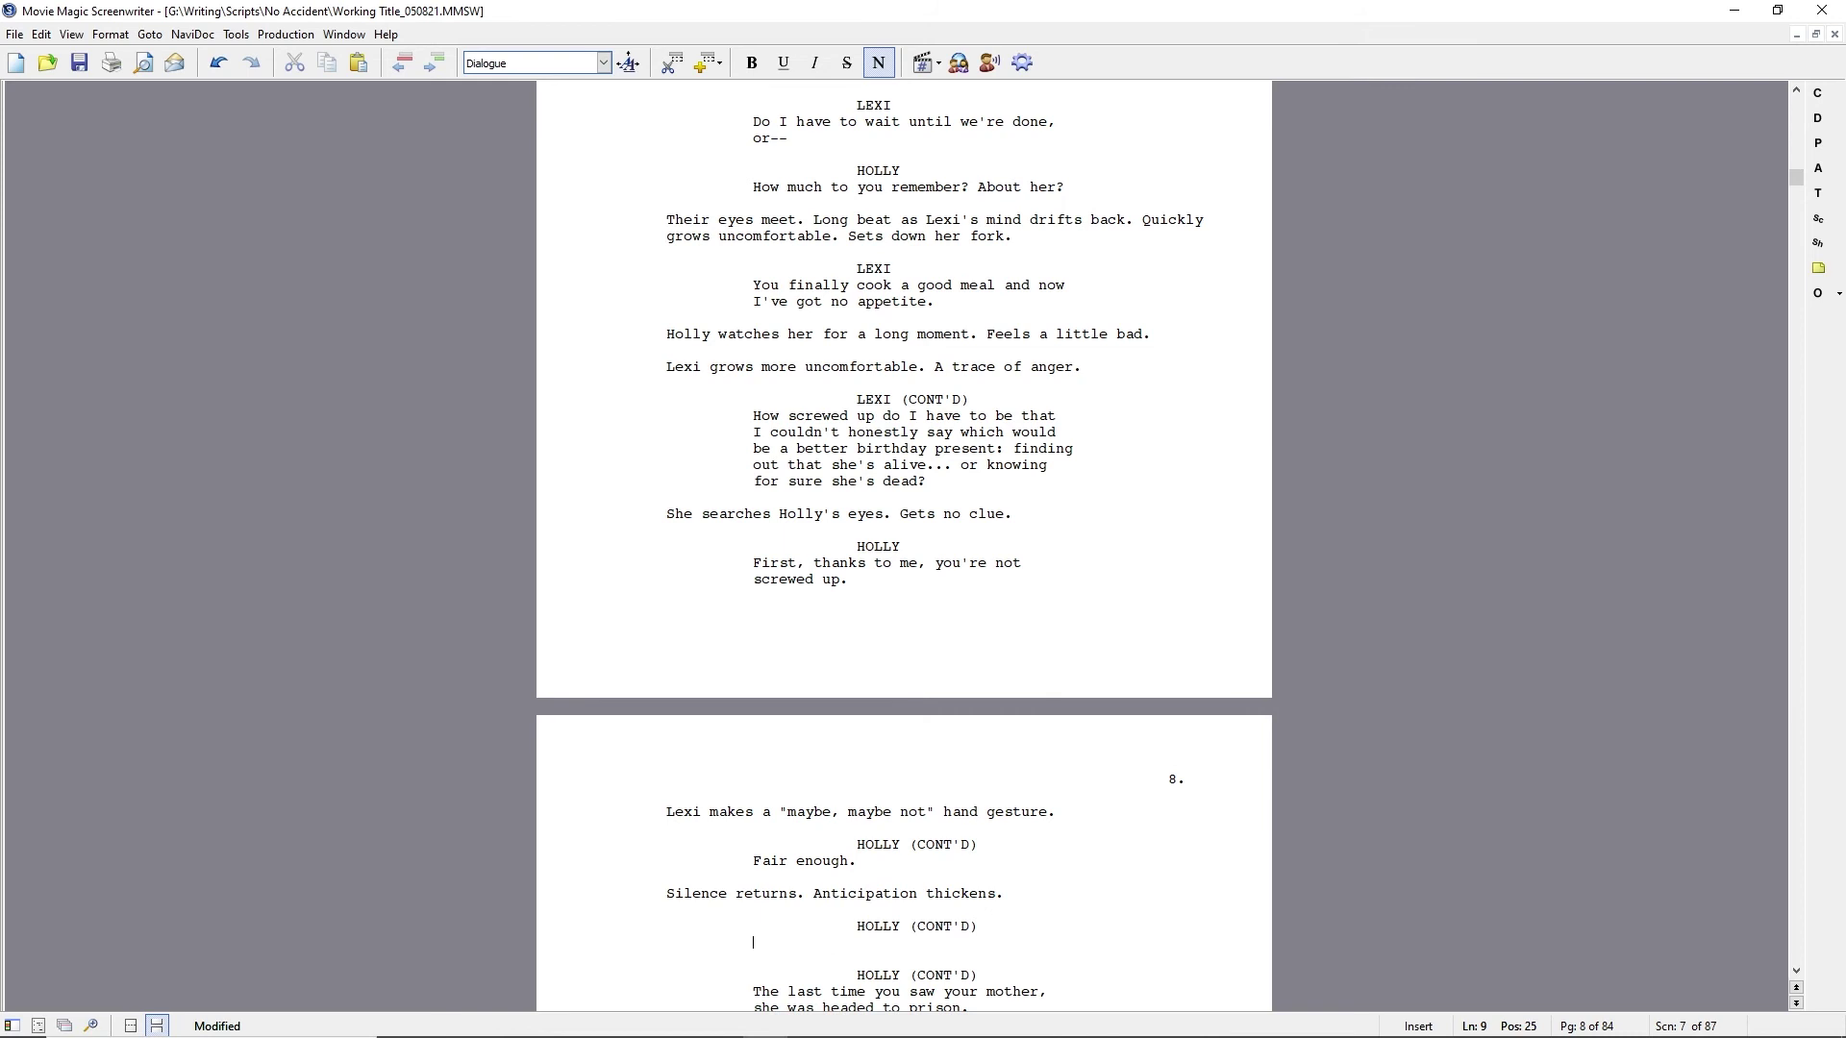
{"action": "key", "text": "shift+Down"}
{"action": "key", "text": "shift+Down"}
{"action": "key", "text": "Delete"}
{"action": "key", "text": "Down"}
{"action": "key", "text": "Down"}
{"action": "key", "text": "Down"}
{"action": "key", "text": "Down"}
{"action": "key", "text": "Down"}
{"action": "key", "text": "Down"}
{"action": "key", "text": "Down"}
{"action": "key", "text": "Down"}
{"action": "key", "text": "Down"}
{"action": "key", "text": "Down"}
{"action": "key", "text": "Up"}
{"action": "key", "text": "Up"}
{"action": "key", "text": "Up"}
{"action": "key", "text": "Up"}
{"action": "key", "text": "Up"}
{"action": "key", "text": "Up"}
{"action": "key", "text": "Up"}
{"action": "key", "text": "Up"}
{"action": "key", "text": "Up"}
{"action": "key", "text": "Up"}
{"action": "key", "text": "Up"}
{"action": "key", "text": "Down"}
{"action": "key", "text": "shift+Down"}
{"action": "key", "text": "shift+End"}
{"action": "type", "text": "Your mother spent the"}
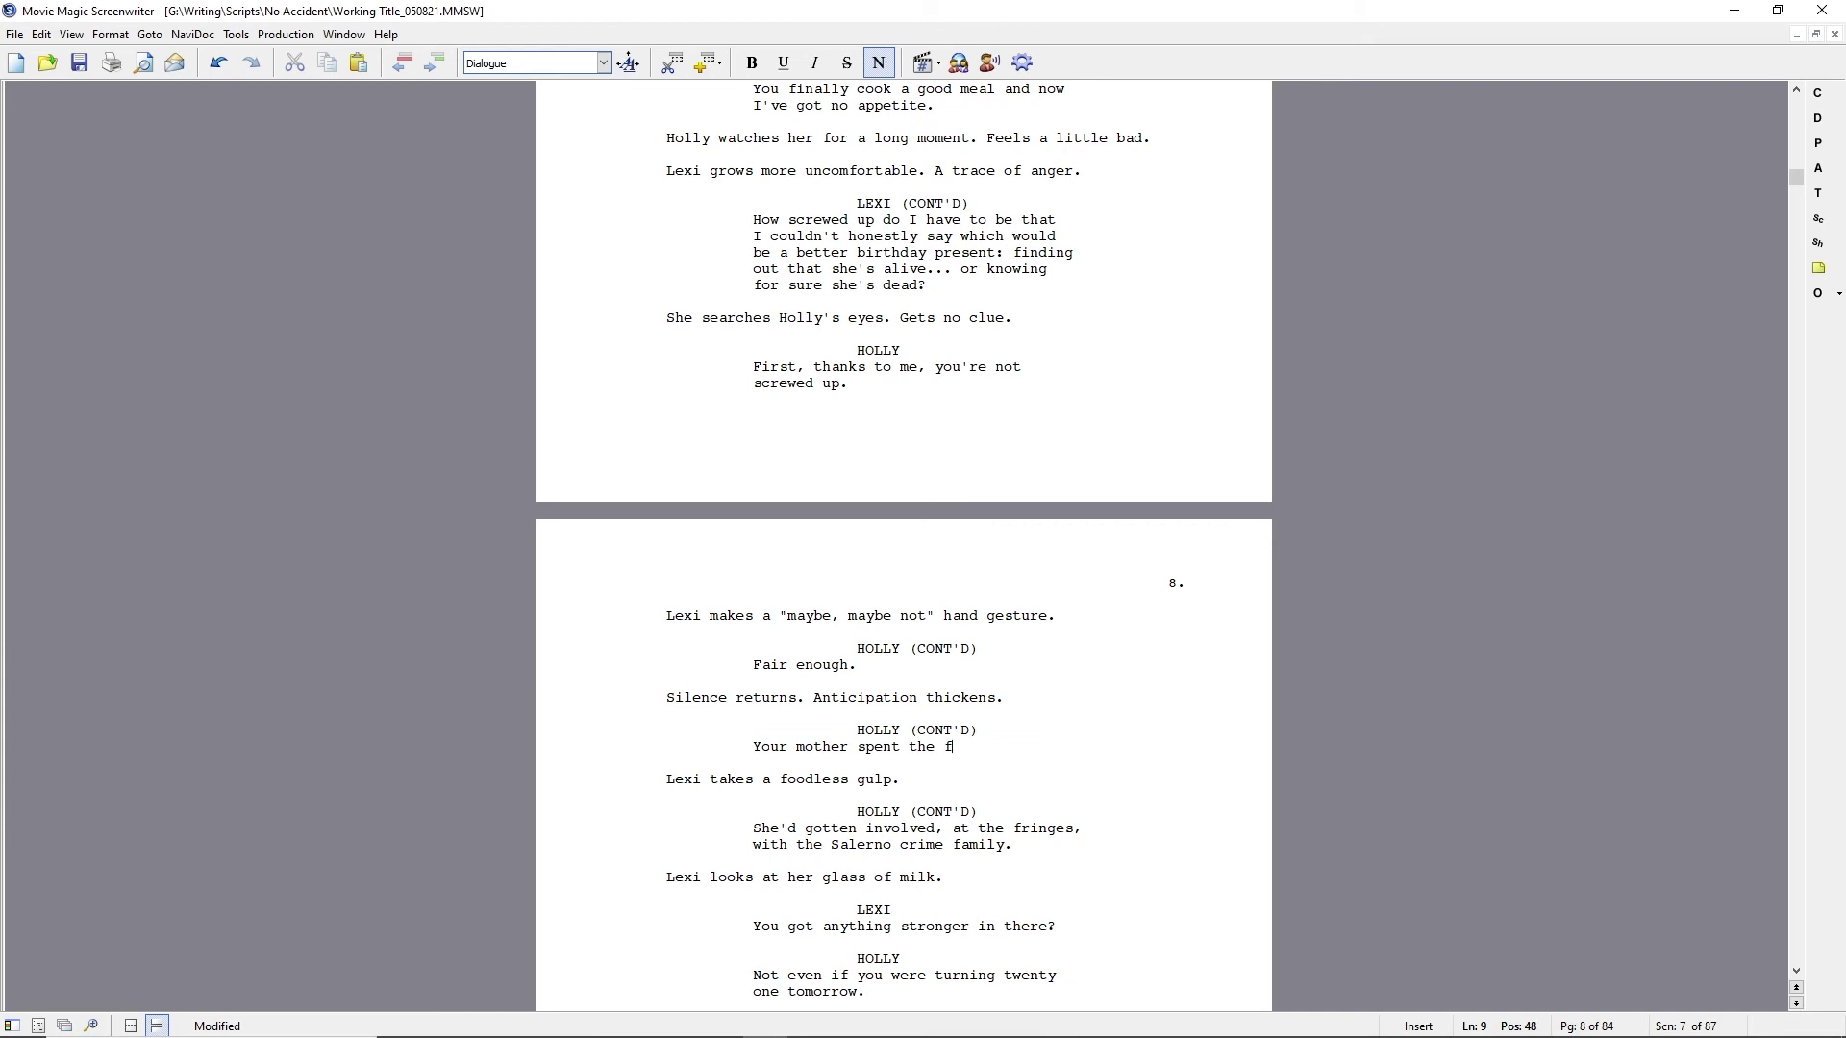
Rewrite the start of Holly's new speech as "Your mother was involved,".
{"action": "key", "text": "shift+Home"}
{"action": "type", "text": "Your mother had"}
{"action": "key", "text": "BackSpace"}
{"action": "key", "text": "BackSpace"}
{"action": "key", "text": "BackSpace"}
{"action": "type", "text": "was involved,"}
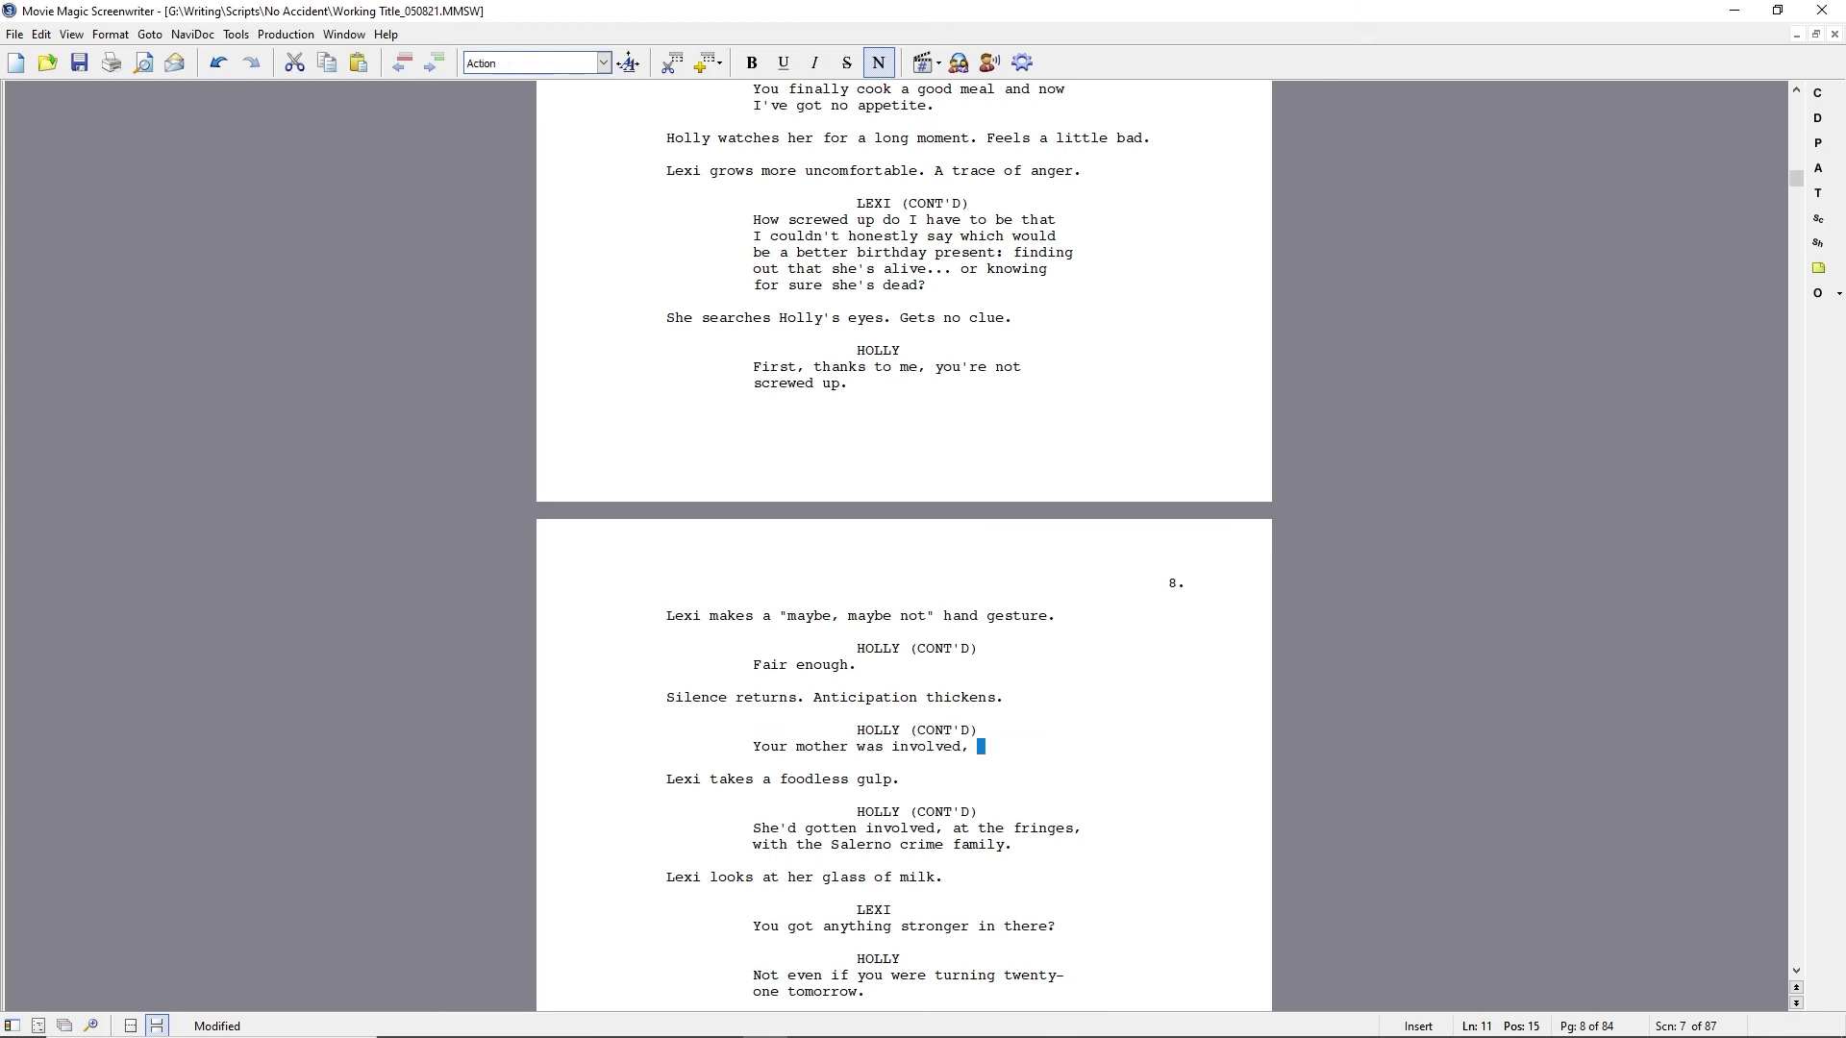
Remove the foodless gulp action and repeated Holly cue, merging the speeches into "mostly on the fringes, with the Salerno crime family.".
{"action": "key", "text": "shift+Down"}
{"action": "key", "text": "shift+Down"}
{"action": "key", "text": "shift+Down"}
{"action": "key", "text": "Delete"}
{"action": "type", "text": "mostly on"}
{"action": "key", "text": "Delete"}
{"action": "key", "text": "Delete"}
Change the action about Lexi's glass of milk to "Lexi does her best to remain stoic.".
{"action": "key", "text": "Down"}
{"action": "key", "text": "Down"}
{"action": "key", "text": "Down"}
{"action": "key", "text": "Home"}
{"action": "key", "text": "ctrl+Right"}
{"action": "key", "text": "shift+End"}
{"action": "type", "text": "does her best to remain stoic"}
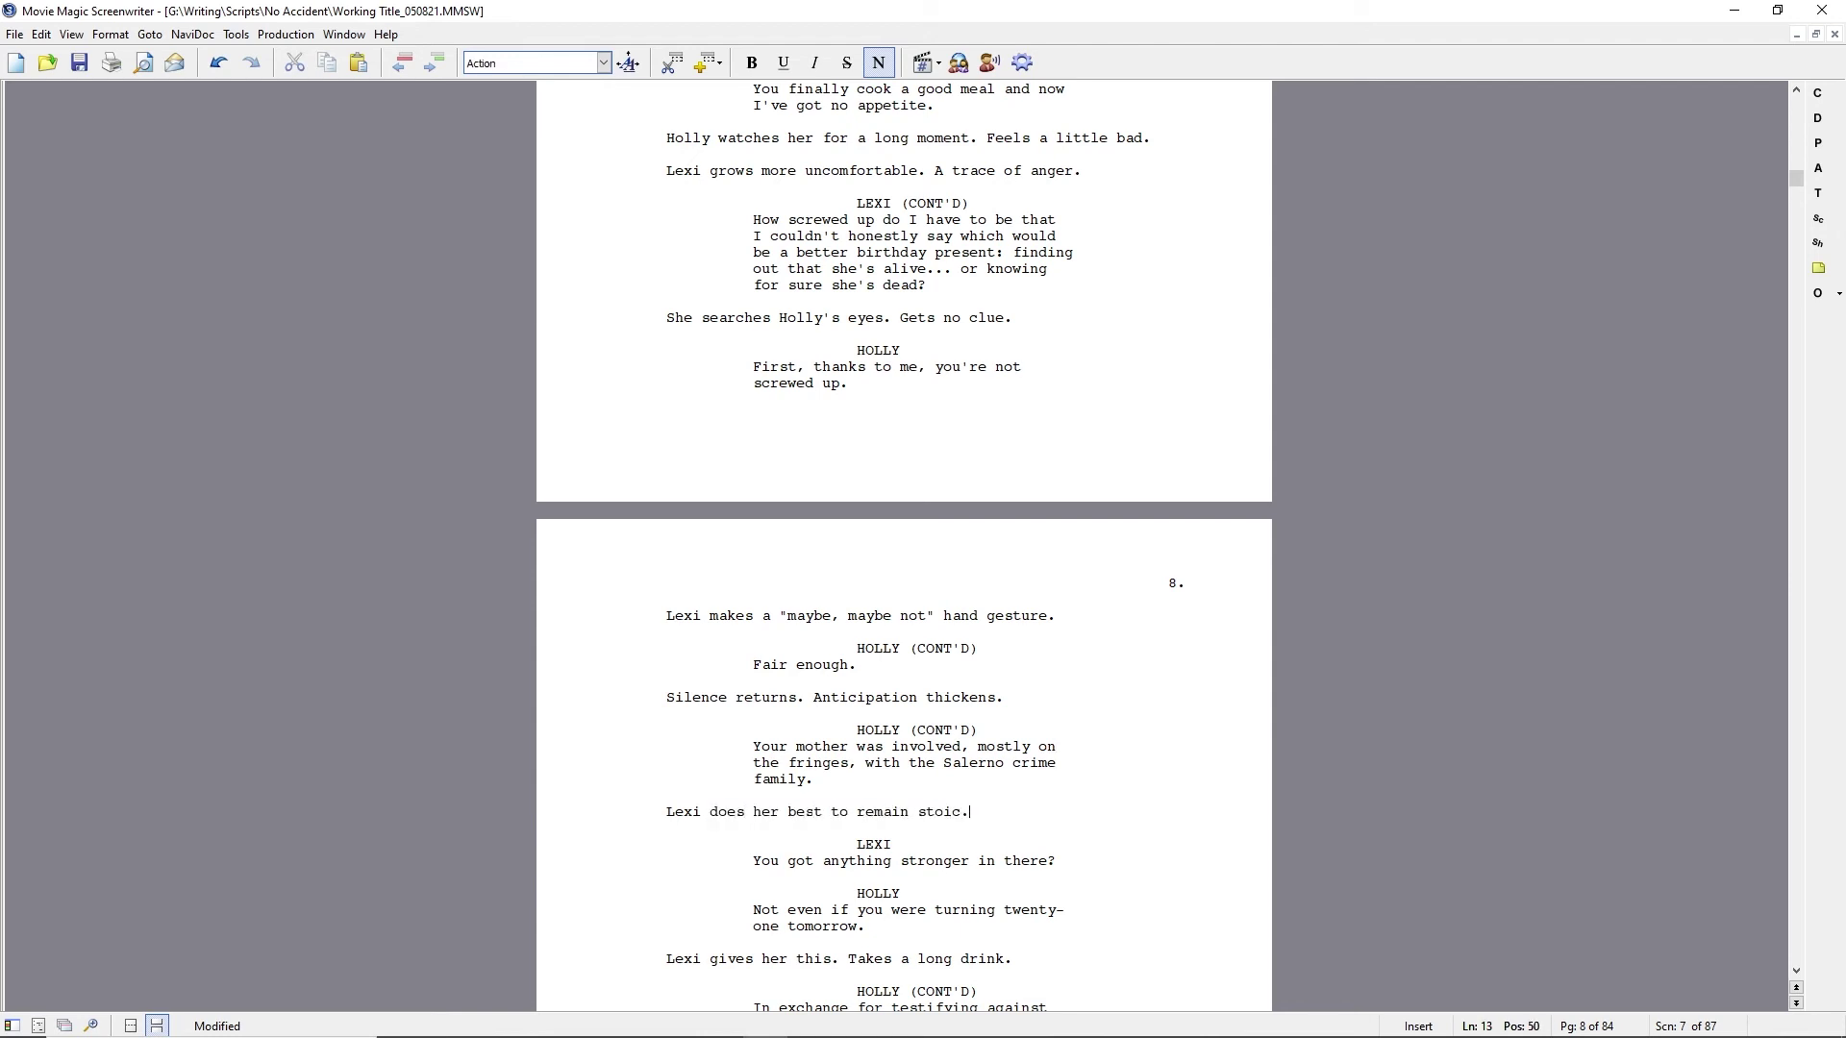
{"action": "type", "text": "."}
Add the action "Holly lets the words settle in, continues." below Lexi's stoic reaction.
{"action": "key", "text": "Return"}
{"action": "type", "text": "Holly lets the words"}
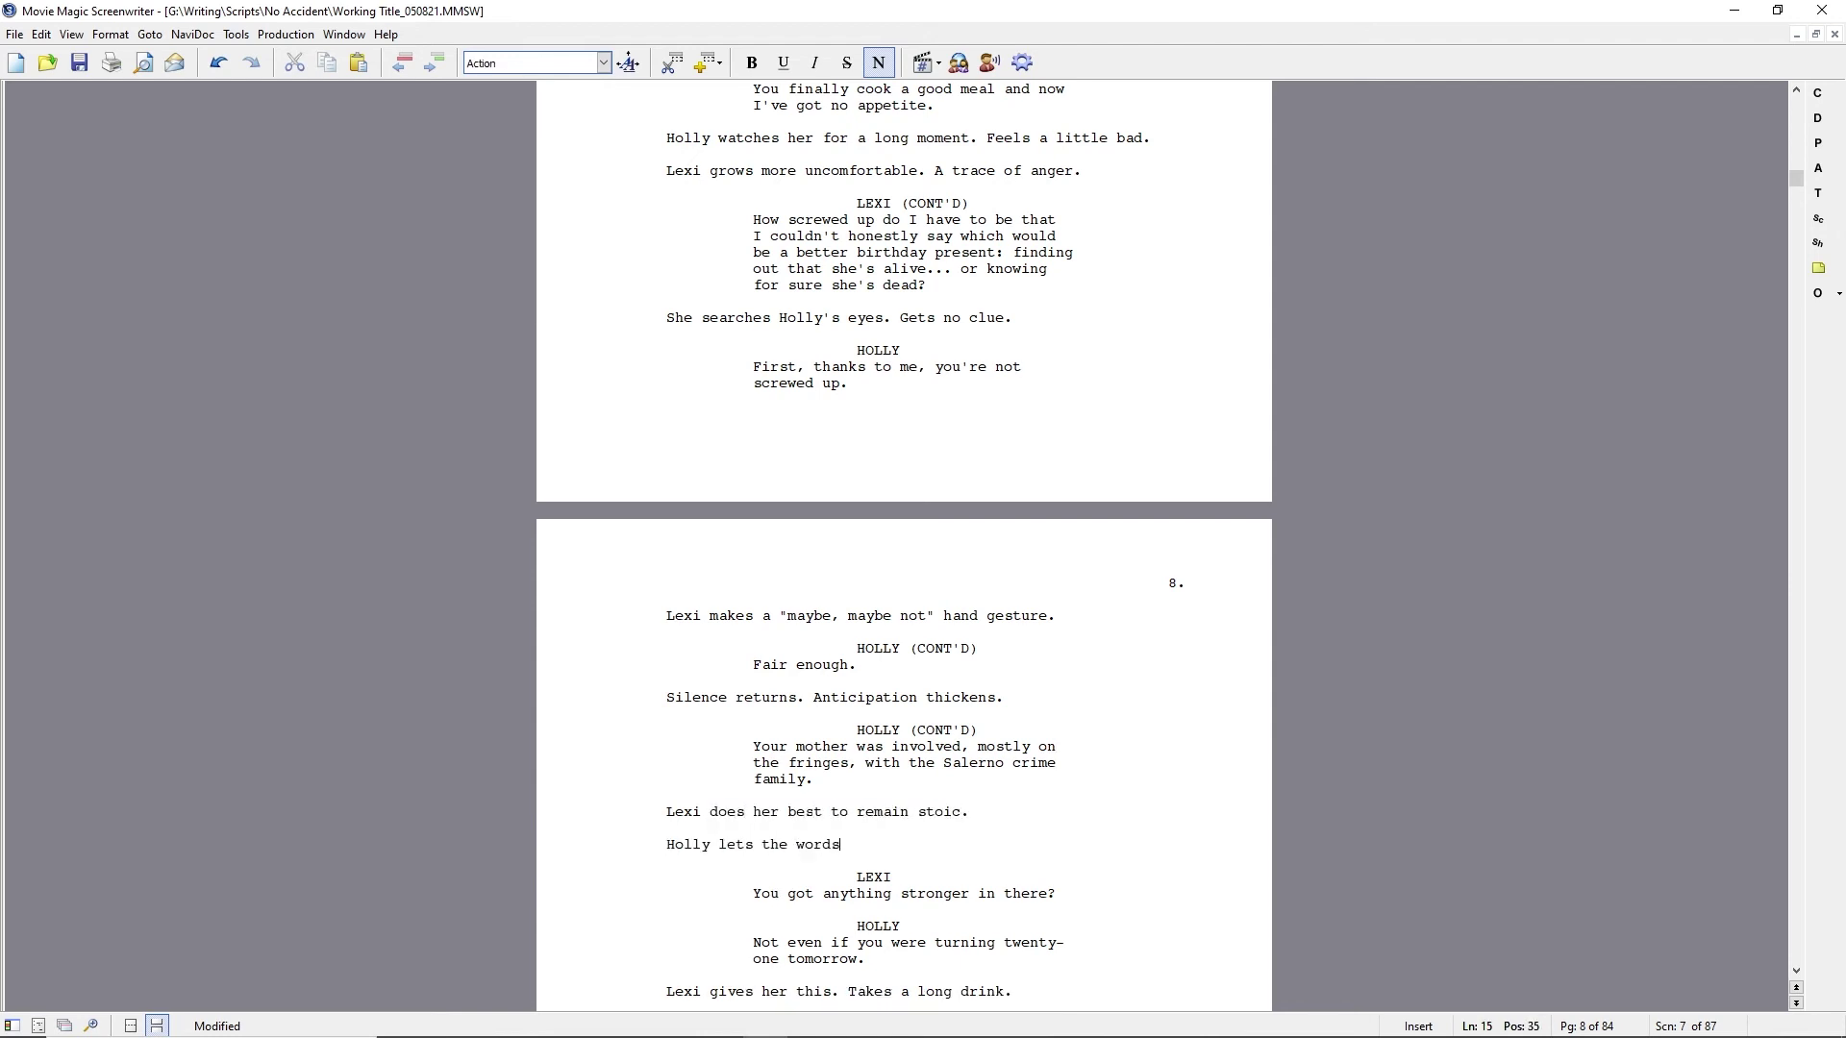
{"action": "type", "text": " settle in, continues."}
Delete the Lexi and Holly exchange about a stronger drink, including the action where Lexi takes a long drink.
{"action": "key", "text": "Down"}
{"action": "key", "text": "Home"}
{"action": "key", "text": "shift+Down"}
{"action": "key", "text": "shift+Down"}
{"action": "key", "text": "shift+Down"}
{"action": "key", "text": "shift+Down"}
{"action": "key", "text": "shift+Down"}
{"action": "key", "text": "shift+Down"}
{"action": "key", "text": "Delete"}
Revise Holly's next speech to read "In exchange for testifying against them, she had her sentence reduced.".
{"action": "key", "text": "Down"}
{"action": "key", "text": "Down"}
{"action": "key", "text": "Home"}
{"action": "type", "text": "them,"}
{"action": "key", "text": "Delete"}
{"action": "key", "text": "Delete"}
{"action": "key", "text": "Delete"}
{"action": "key", "text": "Delete"}
{"action": "key", "text": "Delete"}
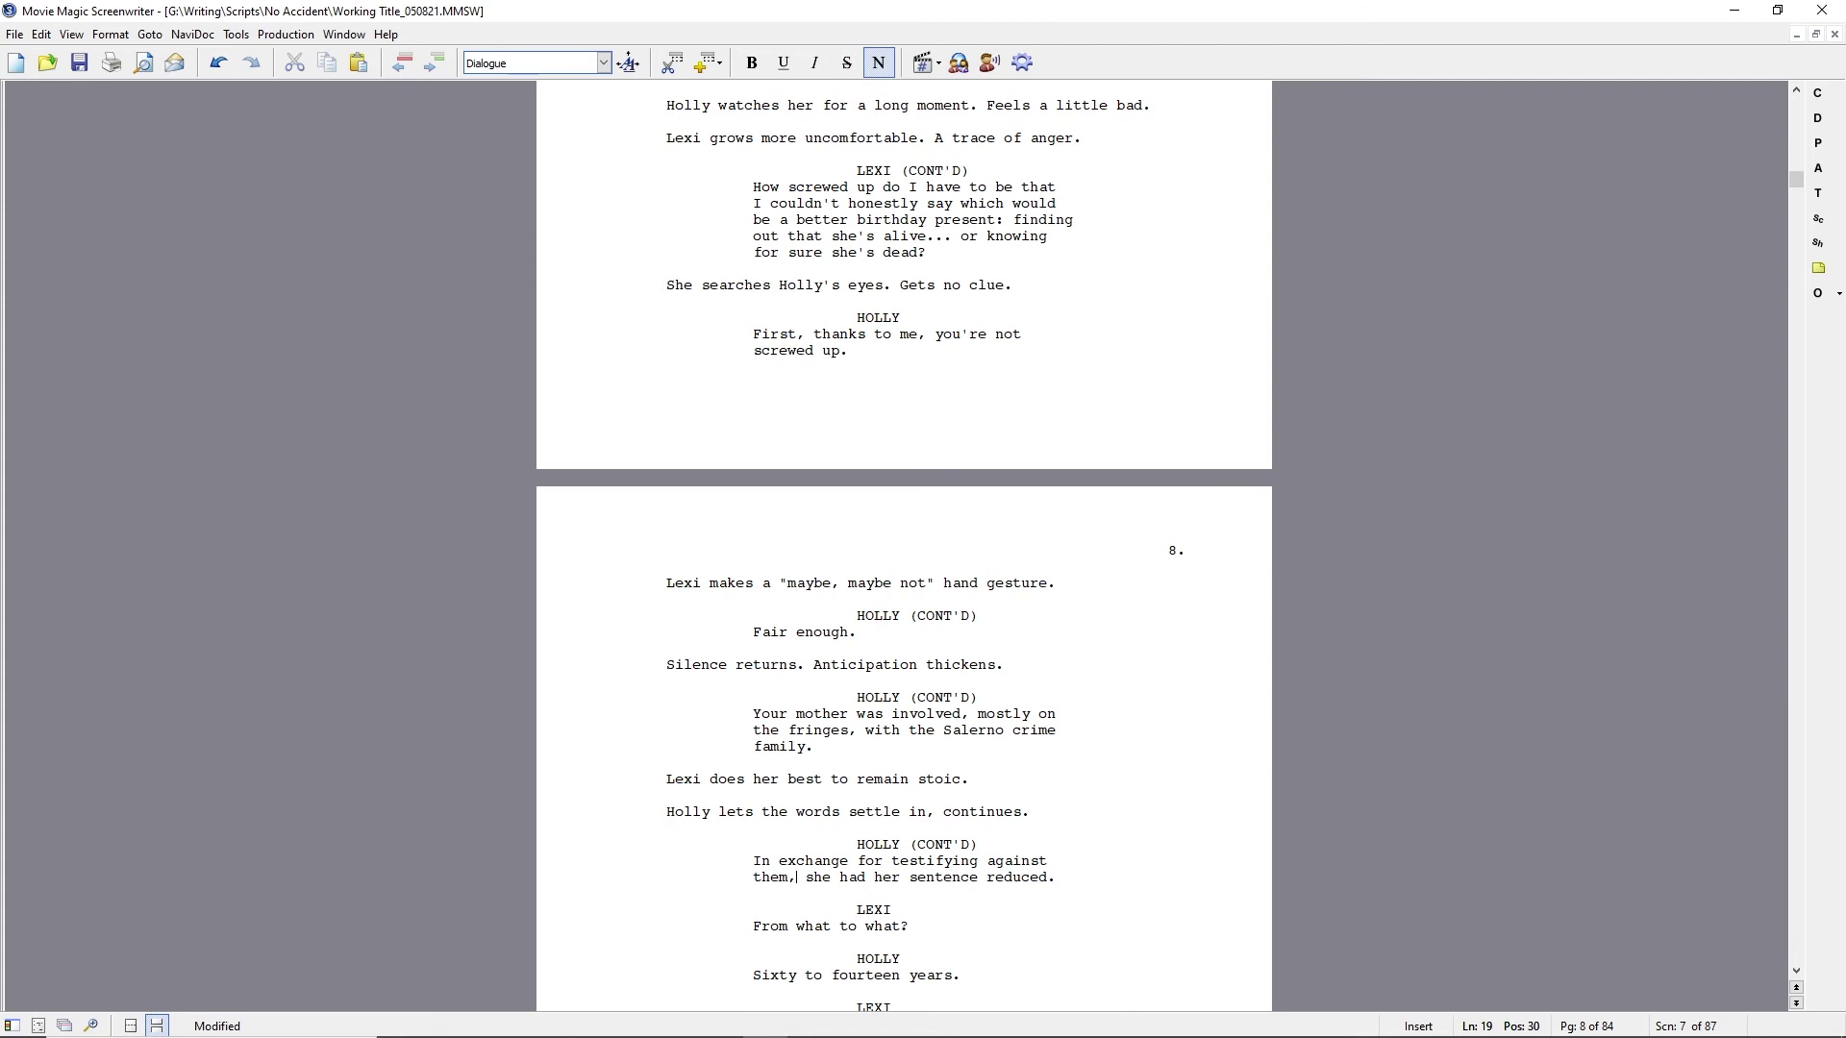
Append "From fifty years to..." to Holly's testimony speech and start a new action line with "Lexi".
{"action": "scroll", "coordinate": [844, 673], "scroll_direction": "down", "scroll_amount": 3}
{"action": "key", "text": "ctrl+Up"}
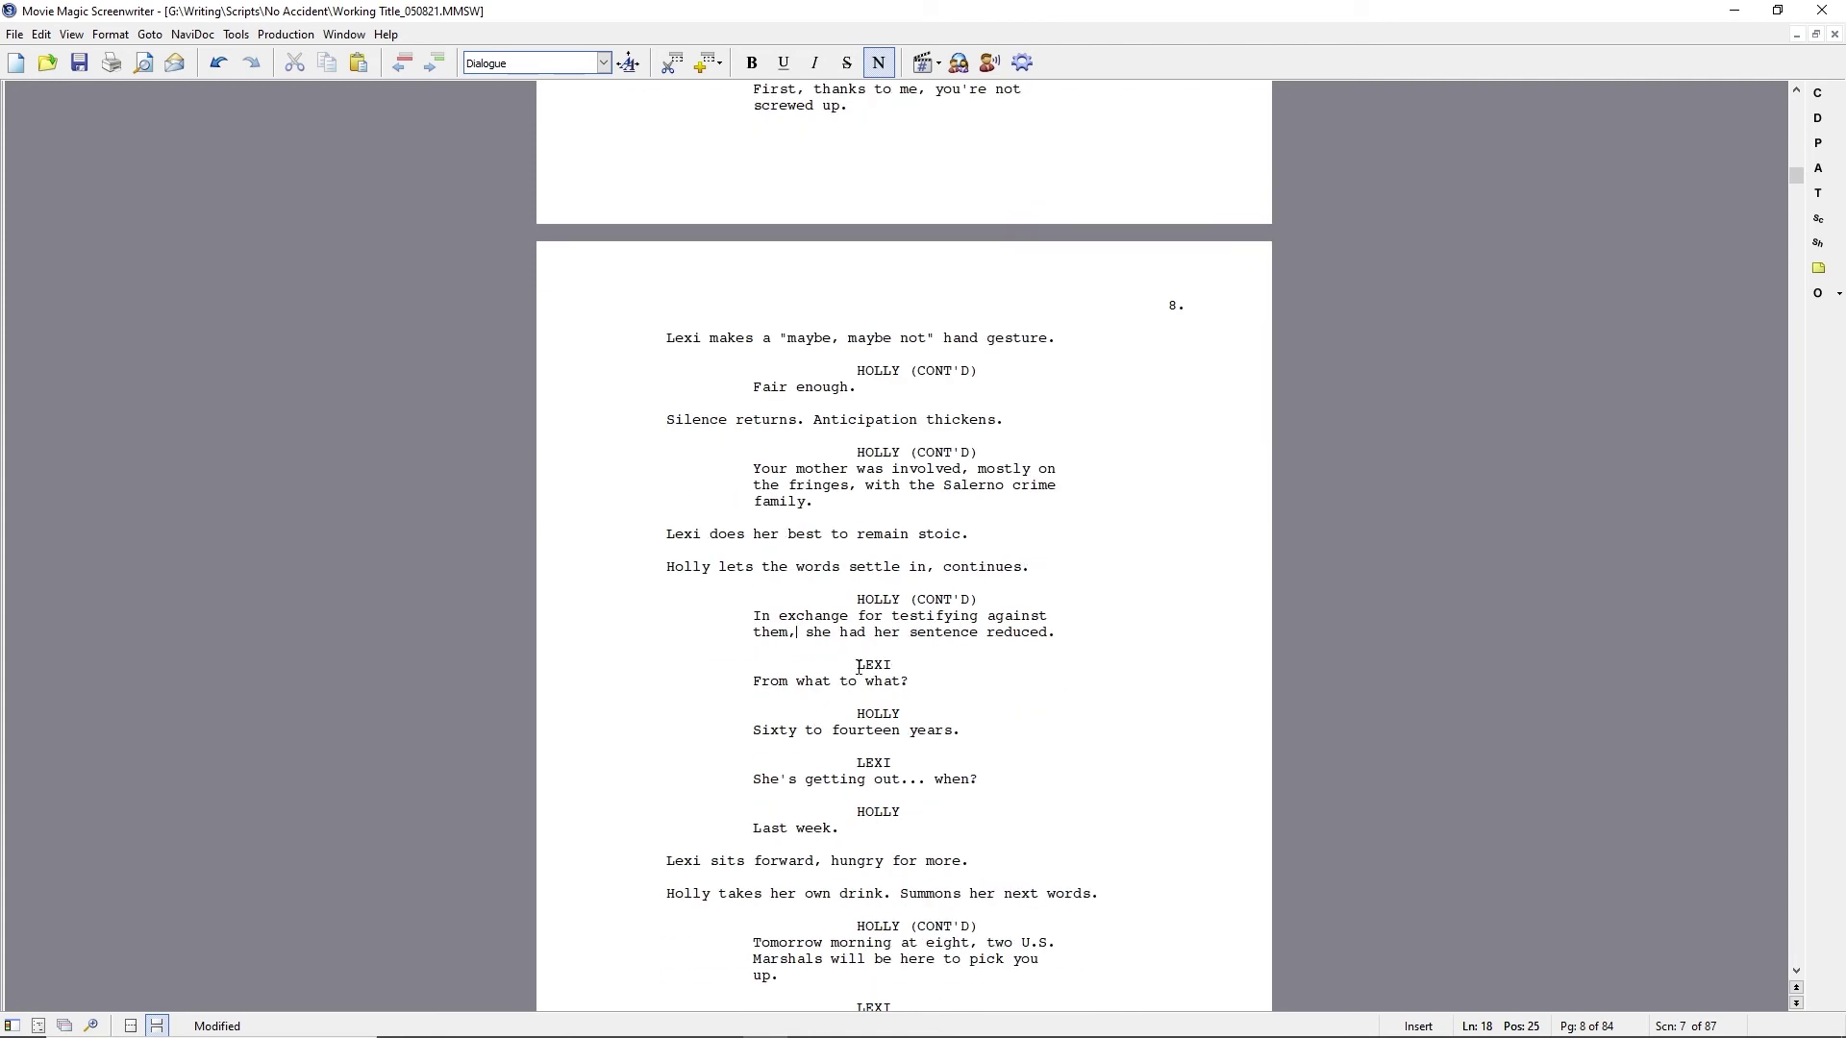
{"action": "triple_click", "coordinate": [933, 683]}
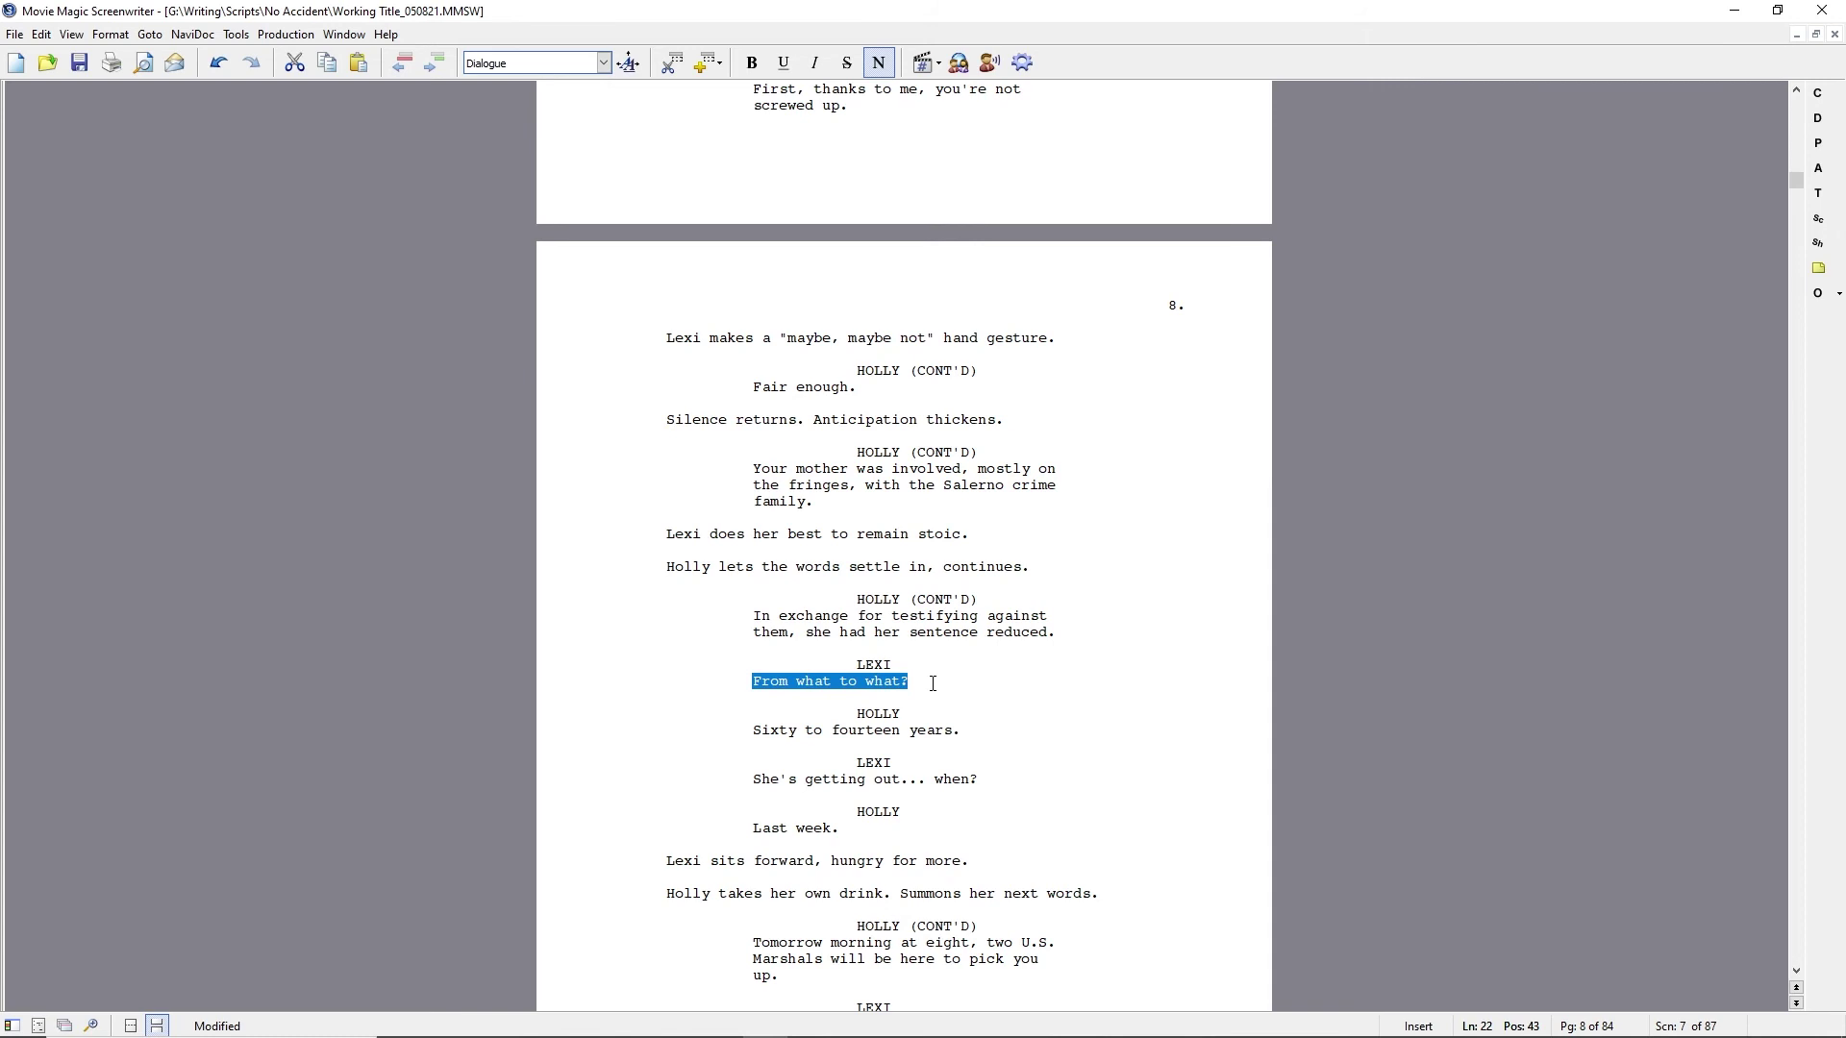
{"action": "left_click", "coordinate": [1062, 634]}
{"action": "type", "text": "From fifty years to..."}
{"action": "key", "text": "Return"}
{"action": "type", "text": "Lexi"}
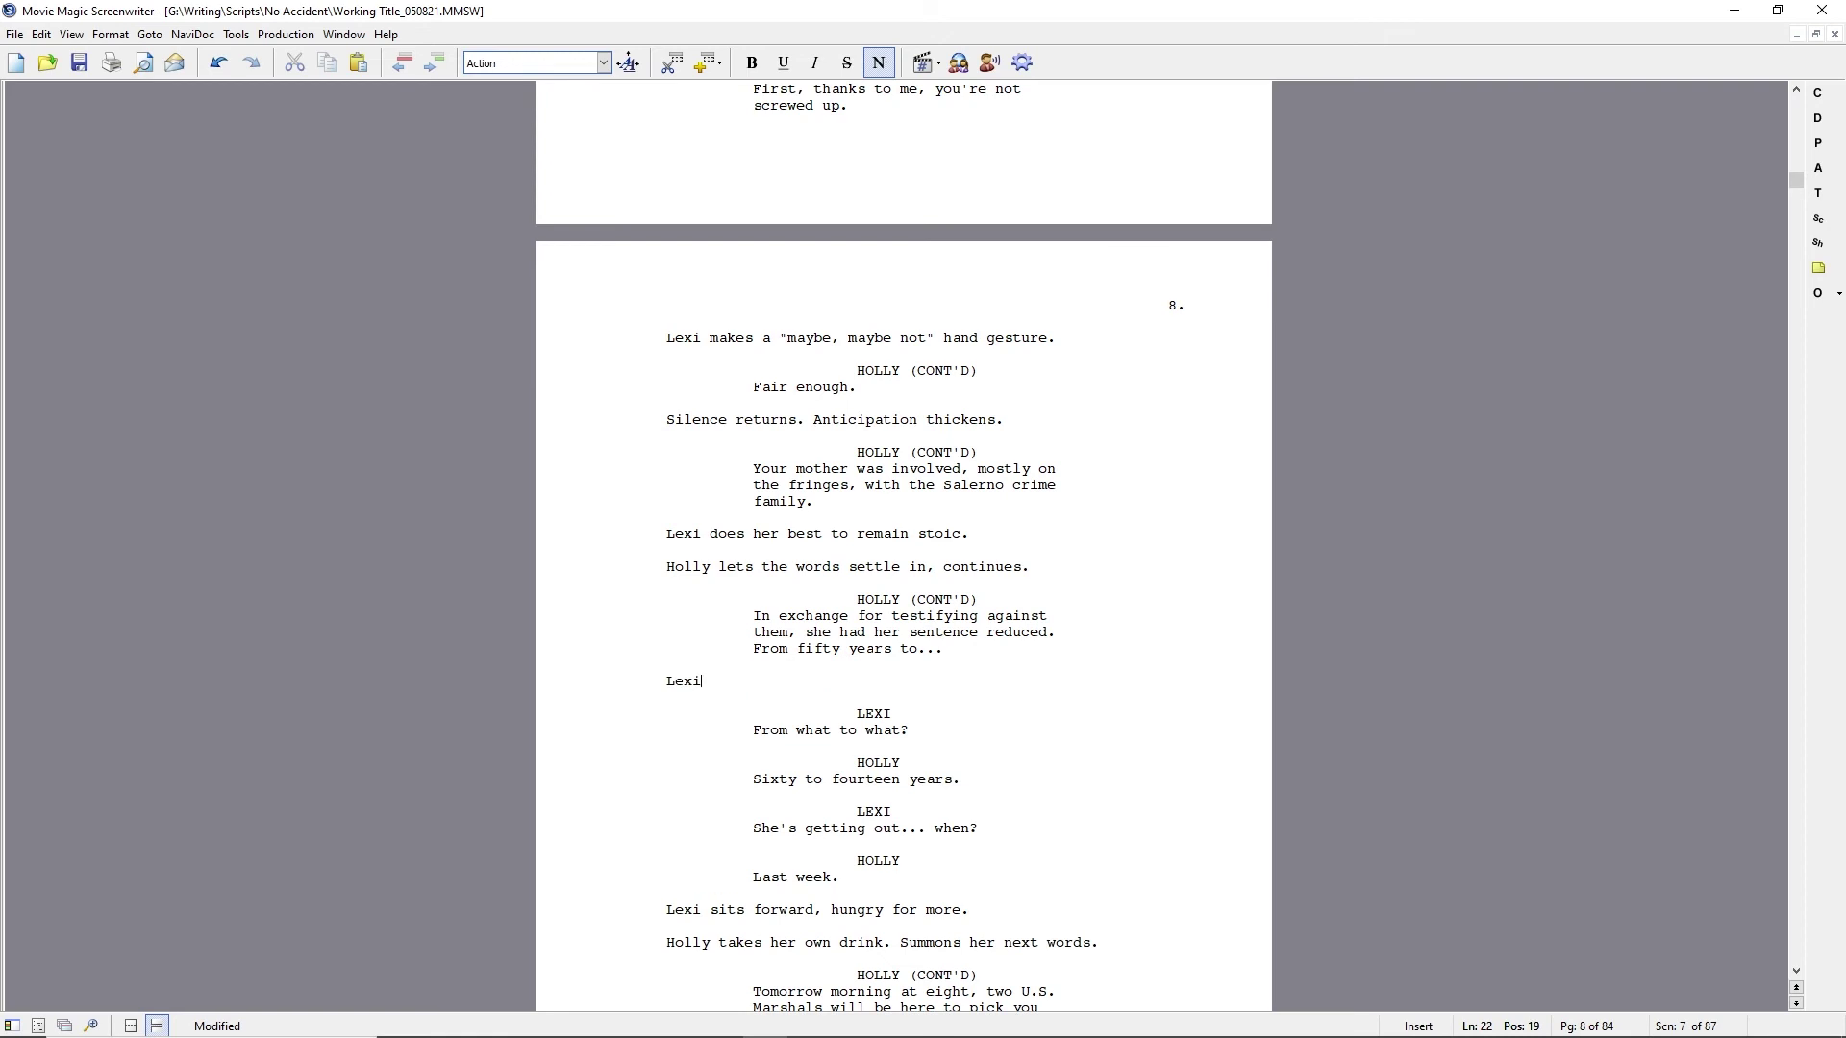
Replace the rest of Holly's testimony speech after "them," with "they reduced her sentence from fifty years to...".
{"action": "left_click", "coordinate": [805, 632]}
{"action": "type", "text": "the judge reduced"}
{"action": "key", "text": "BackSpace"}
{"action": "key", "text": "BackSpace"}
{"action": "key", "text": "BackSpace"}
{"action": "key", "text": "BackSpace"}
{"action": "key", "text": "BackSpace"}
{"action": "key", "text": "BackSpace"}
{"action": "key", "text": "BackSpace"}
{"action": "key", "text": "BackSpace"}
{"action": "key", "text": "BackSpace"}
{"action": "key", "text": "BackSpace"}
{"action": "key", "text": "BackSpace"}
{"action": "key", "text": "BackSpace"}
{"action": "key", "text": "BackSpace"}
{"action": "key", "text": "BackSpace"}
{"action": "key", "text": "BackSpace"}
{"action": "key", "text": "BackSpace"}
{"action": "key", "text": "BackSpace"}
{"action": "type", "text": "they reduced her sentence from fiftey year"}
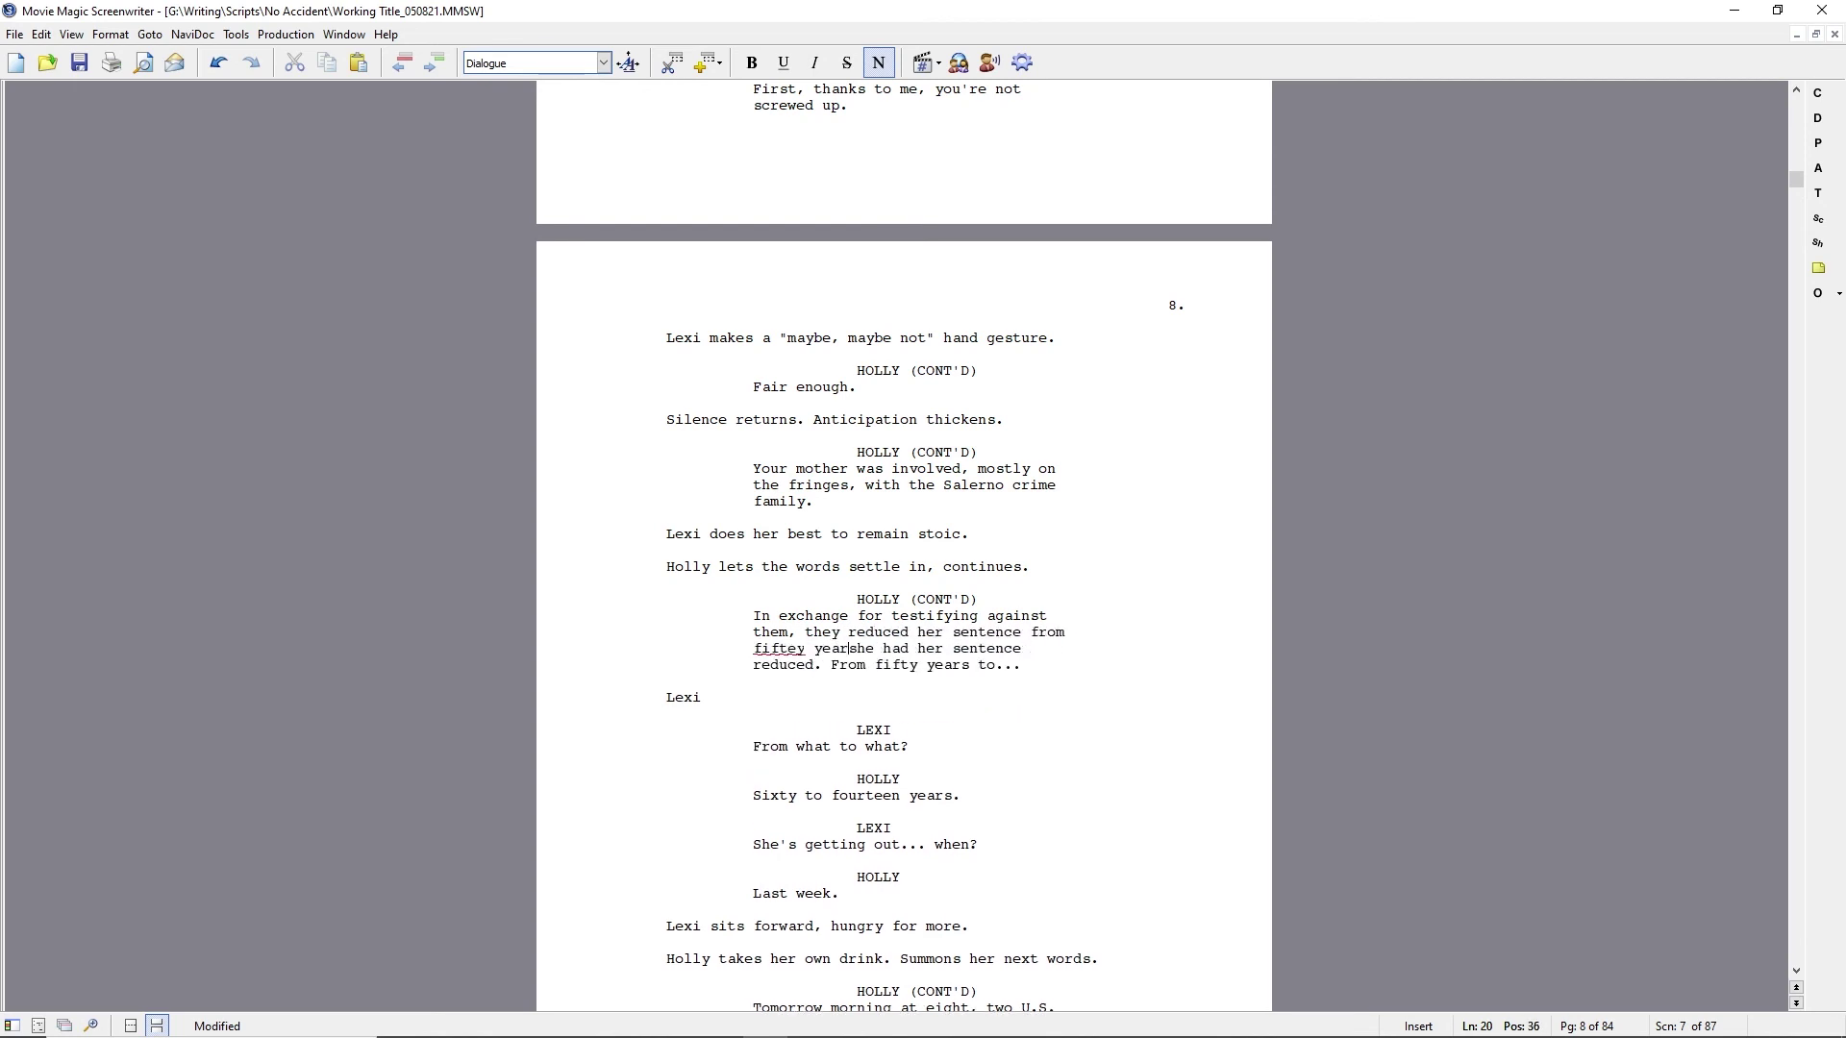
{"action": "key", "text": "BackSpace"}
{"action": "key", "text": "BackSpace"}
{"action": "key", "text": "BackSpace"}
{"action": "key", "text": "BackSpace"}
{"action": "key", "text": "BackSpace"}
{"action": "type", "text": "y years to."}
{"action": "key", "text": "shift+Down"}
{"action": "key", "text": "shift+End"}
{"action": "key", "text": "Delete"}
Add the parenthetical "looks right at her" to Holly's speech and finish it with "... she was paroled five days ago.".
{"action": "key", "text": "Tab"}
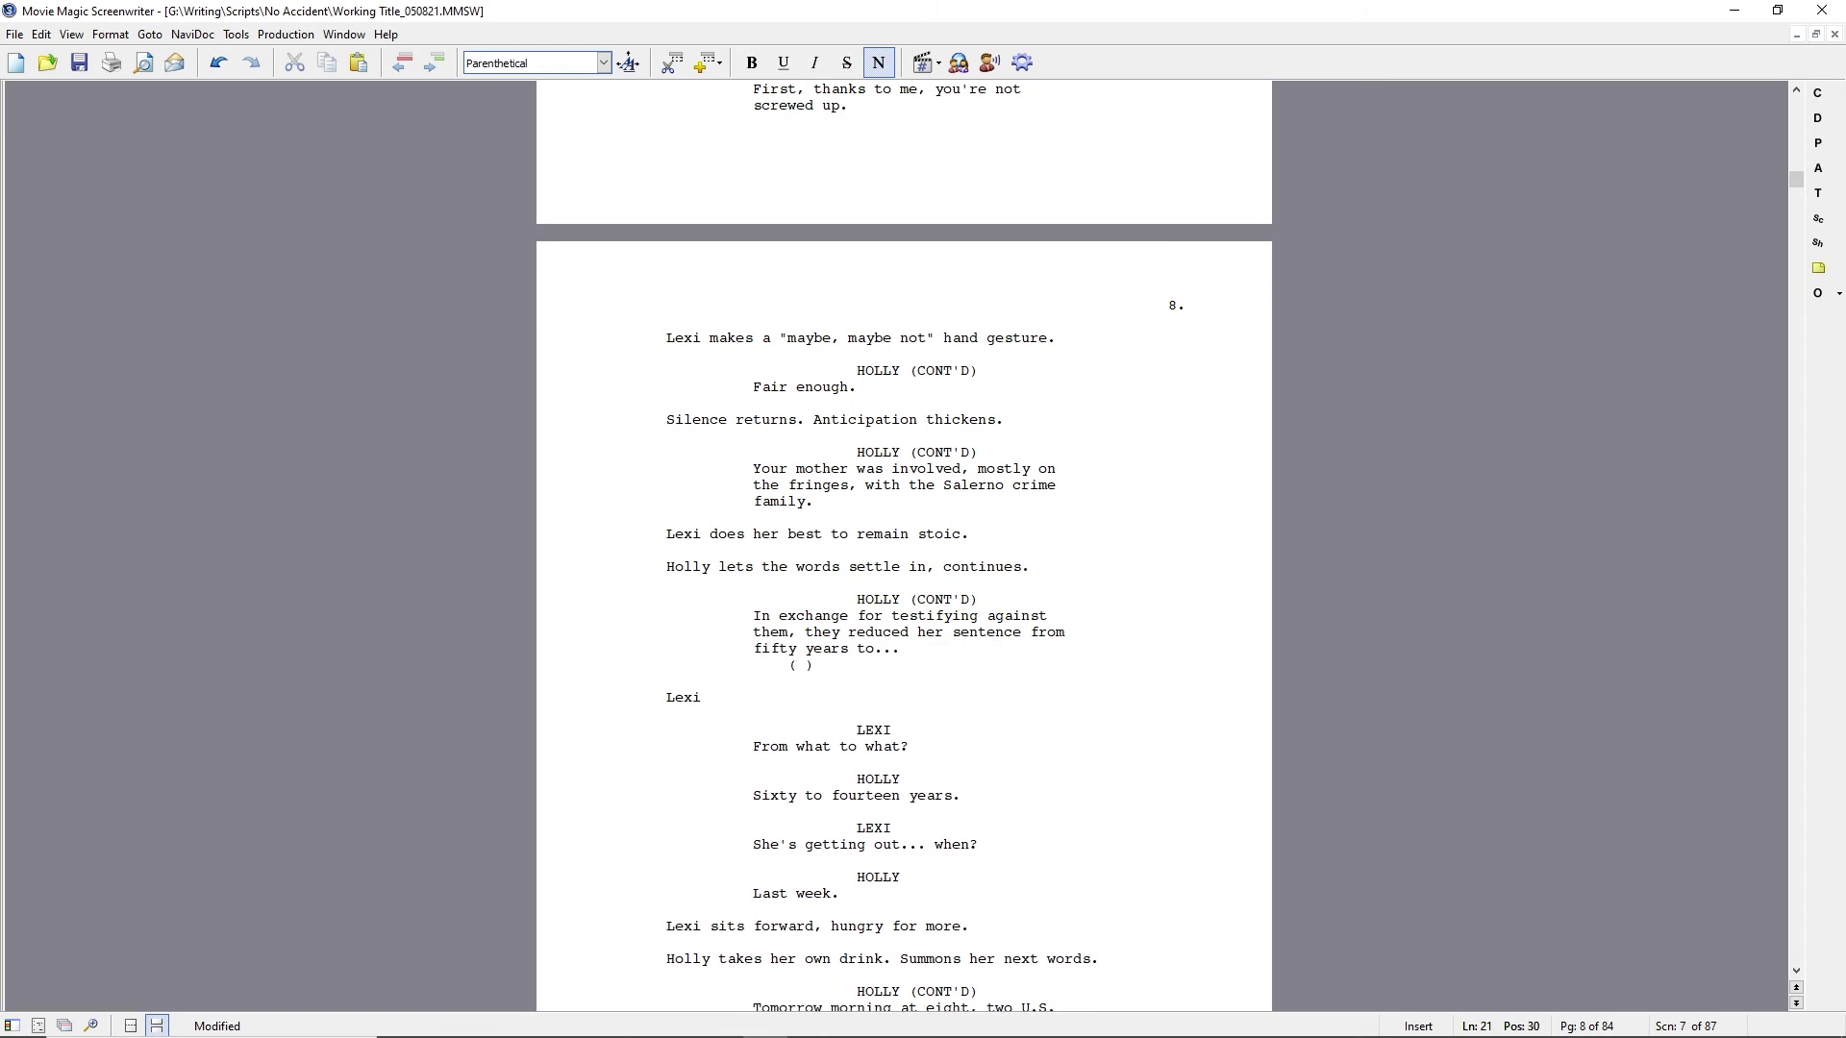
{"action": "type", "text": "looks right at her"}
{"action": "key", "text": "Return"}
{"action": "type", "text": "..."}
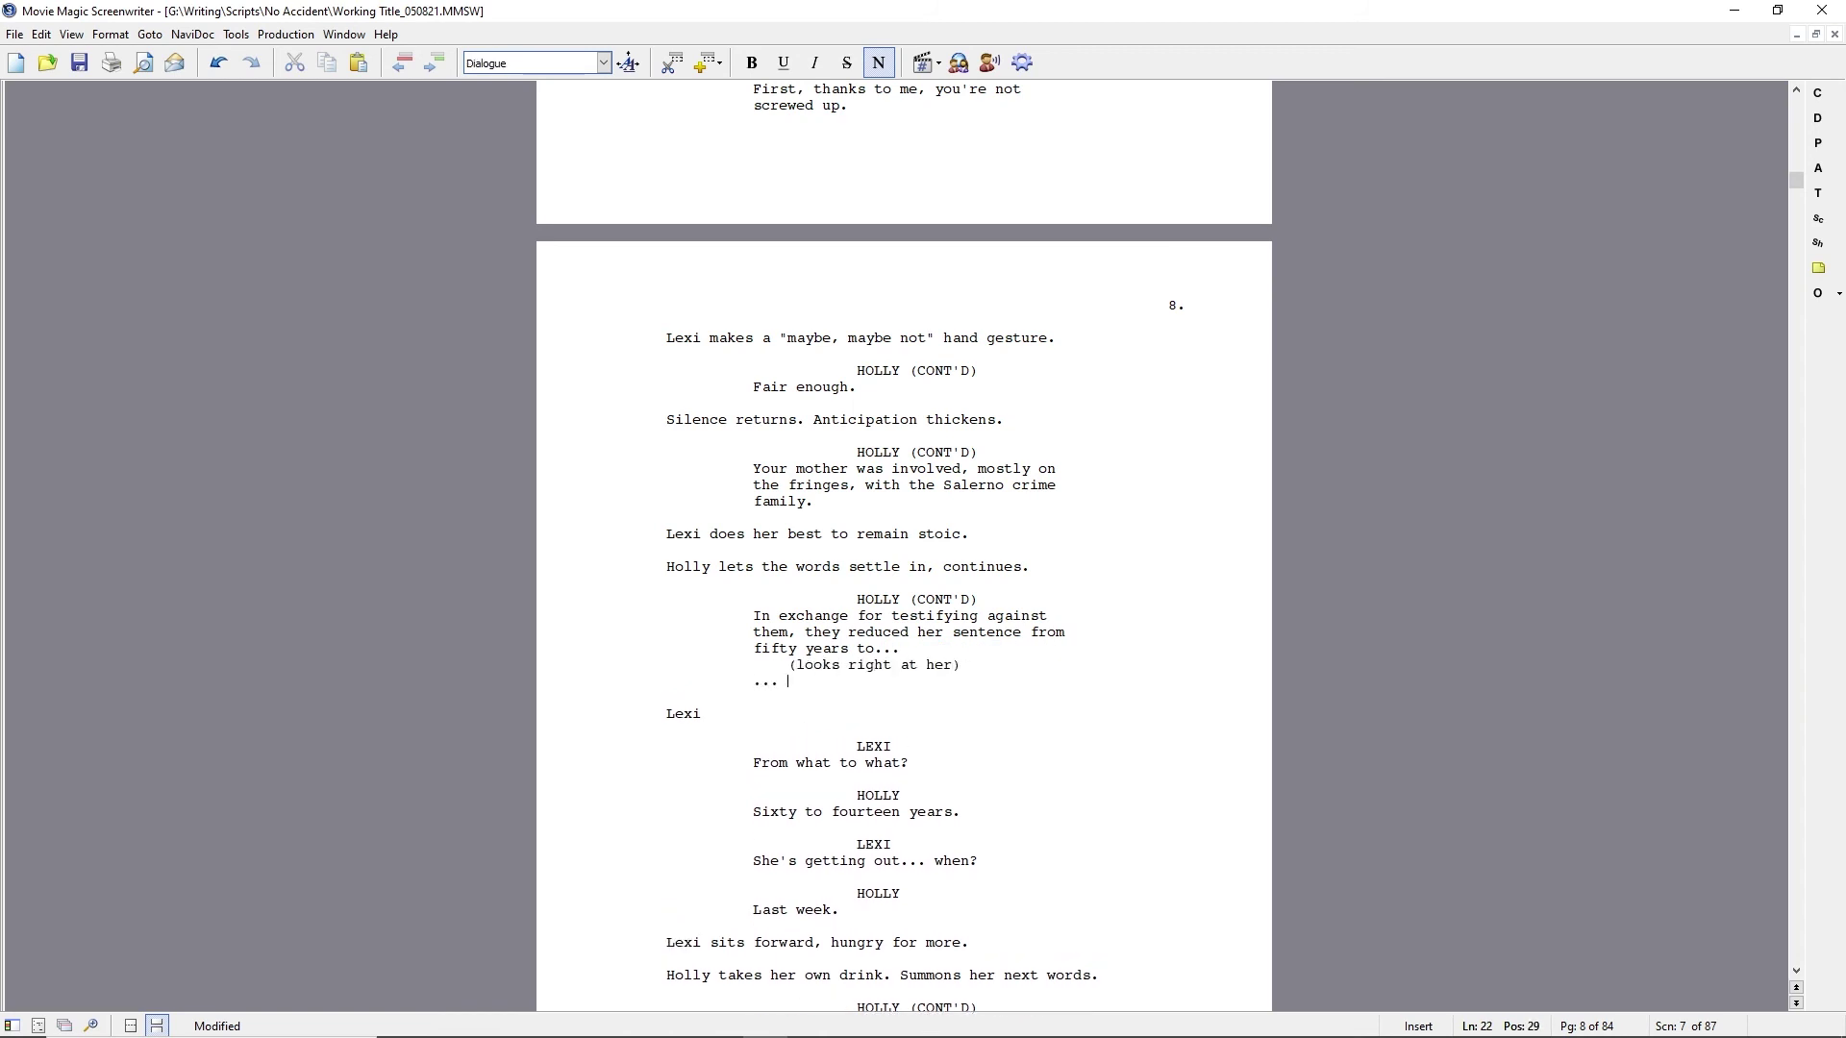
{"action": "type", "text": " she was paroled five days ago."}
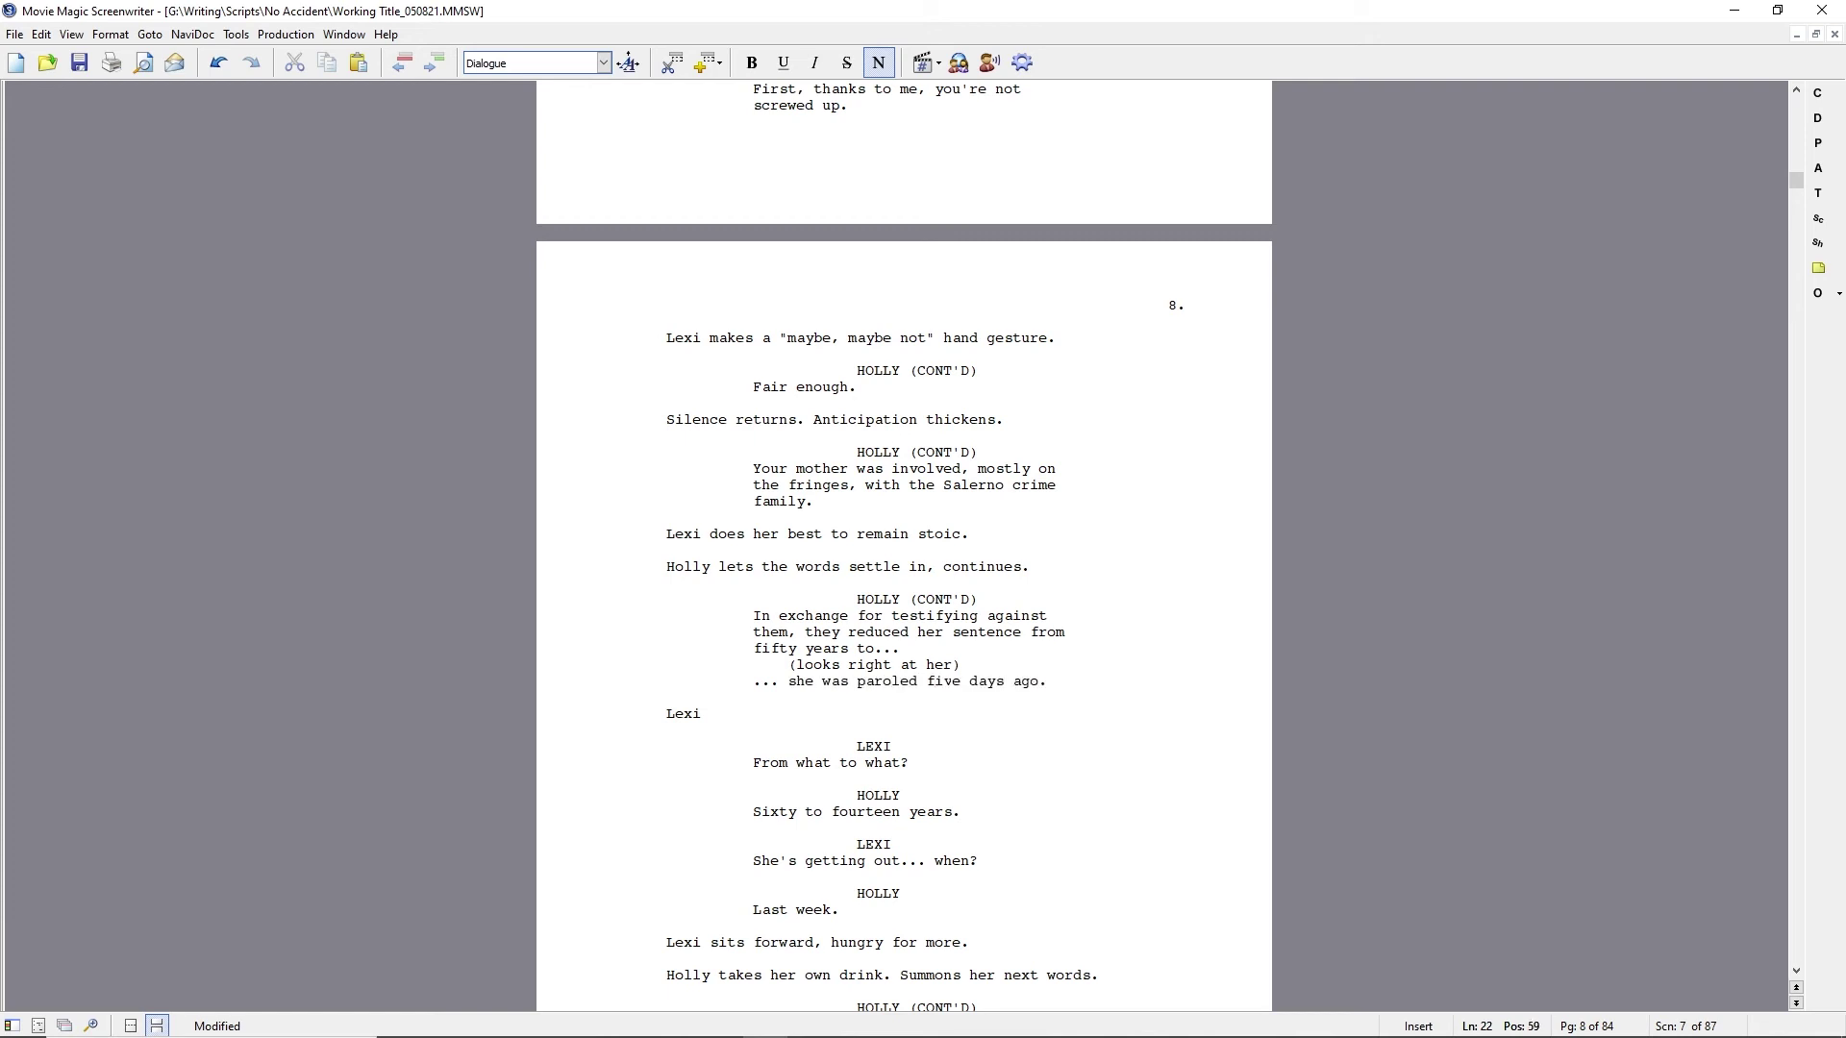
Add an action line after Holly's parole speech reading "Lexi tries to catch her breath as a wave of emotions wash over her".
{"action": "key", "text": "Return"}
{"action": "type", "text": "Lexi catches her breath. Tries to"}
{"action": "key", "text": "BackSpace"}
{"action": "key", "text": "BackSpace"}
{"action": "key", "text": "BackSpace"}
{"action": "key", "text": "BackSpace"}
{"action": "key", "text": "BackSpace"}
{"action": "key", "text": "BackSpace"}
{"action": "key", "text": "BackSpace"}
{"action": "key", "text": "BackSpace"}
{"action": "key", "text": "BackSpace"}
{"action": "key", "text": "BackSpace"}
{"action": "key", "text": "BackSpace"}
{"action": "key", "text": "BackSpace"}
{"action": "key", "text": "BackSpace"}
{"action": "key", "text": "BackSpace"}
{"action": "key", "text": "BackSpace"}
{"action": "key", "text": "BackSpace"}
{"action": "key", "text": "BackSpace"}
{"action": "key", "text": "BackSpace"}
{"action": "key", "text": "BackSpace"}
{"action": "key", "text": "BackSpace"}
{"action": "type", "text": "i tries to catch her breath as a wave of emotions wash over her"}
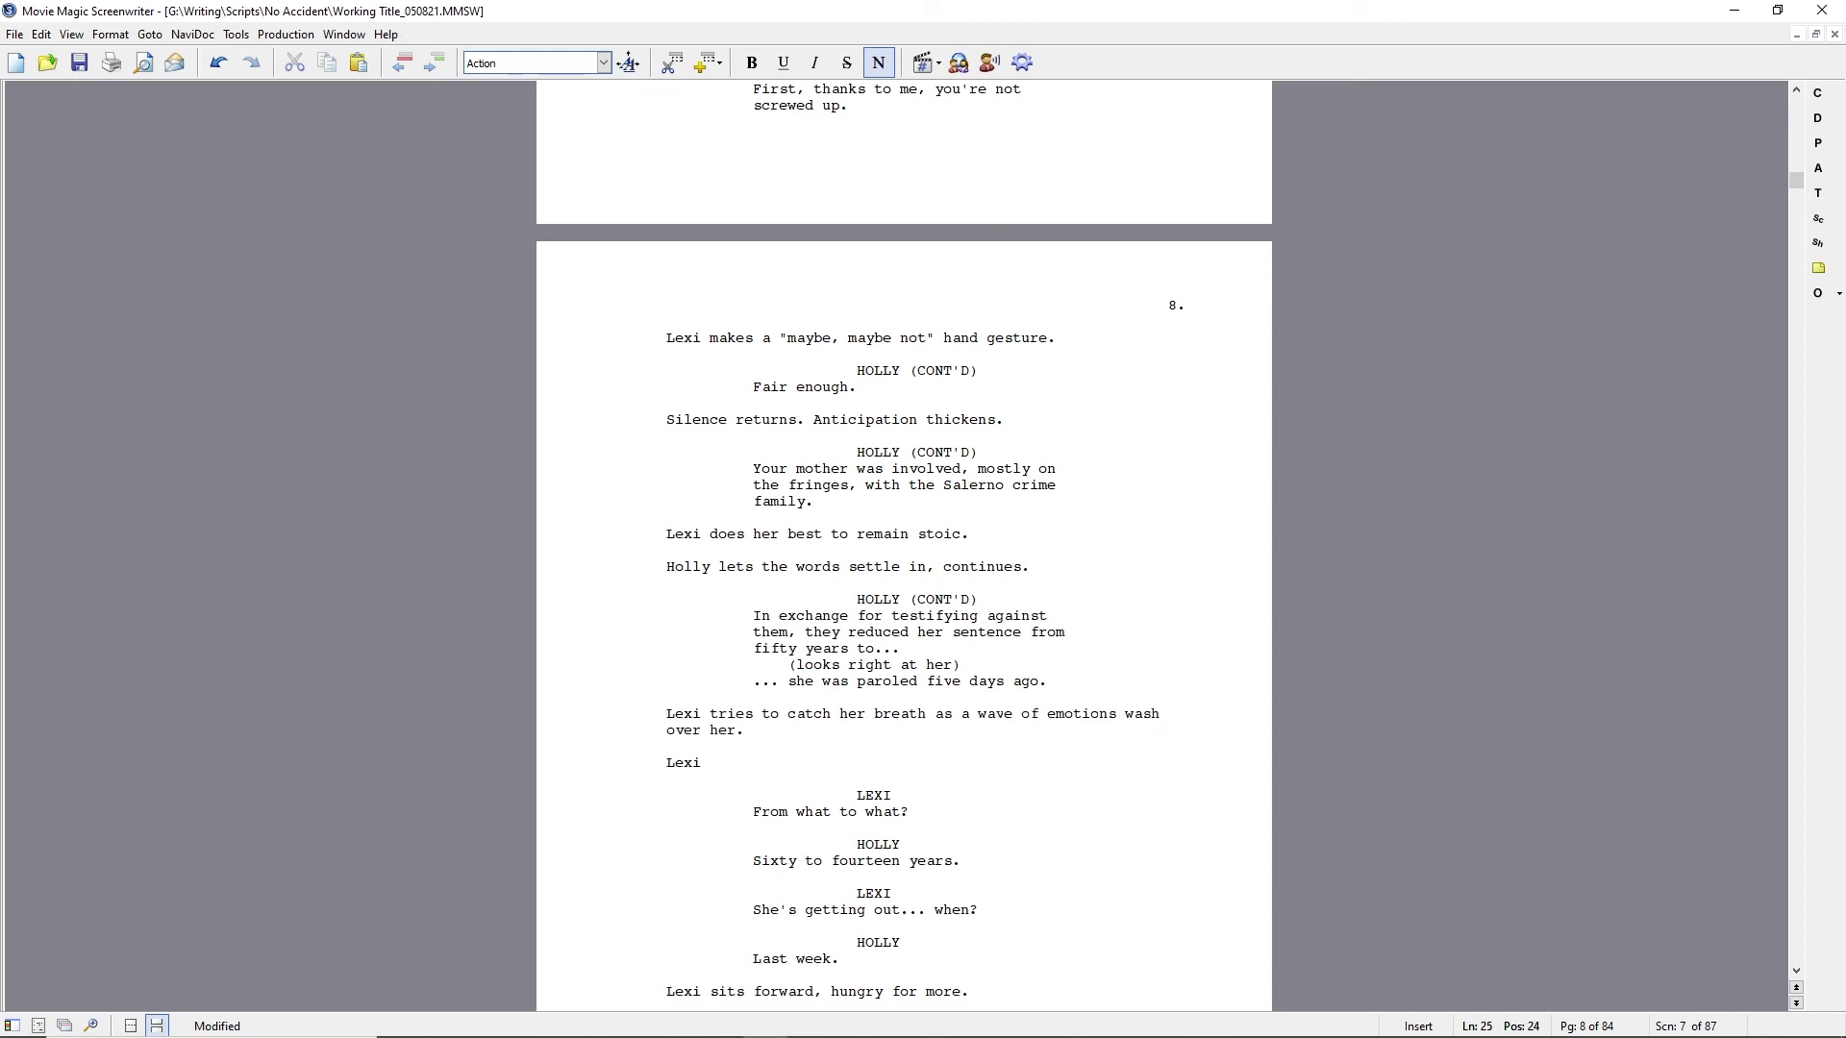
Continue Lexi's action paragraph with "She looks at Holly, away from Holly, around the room, which seems to swim around her.".
{"action": "type", "text": ". She looks at Holly, away from Holly, around the room, which s"}
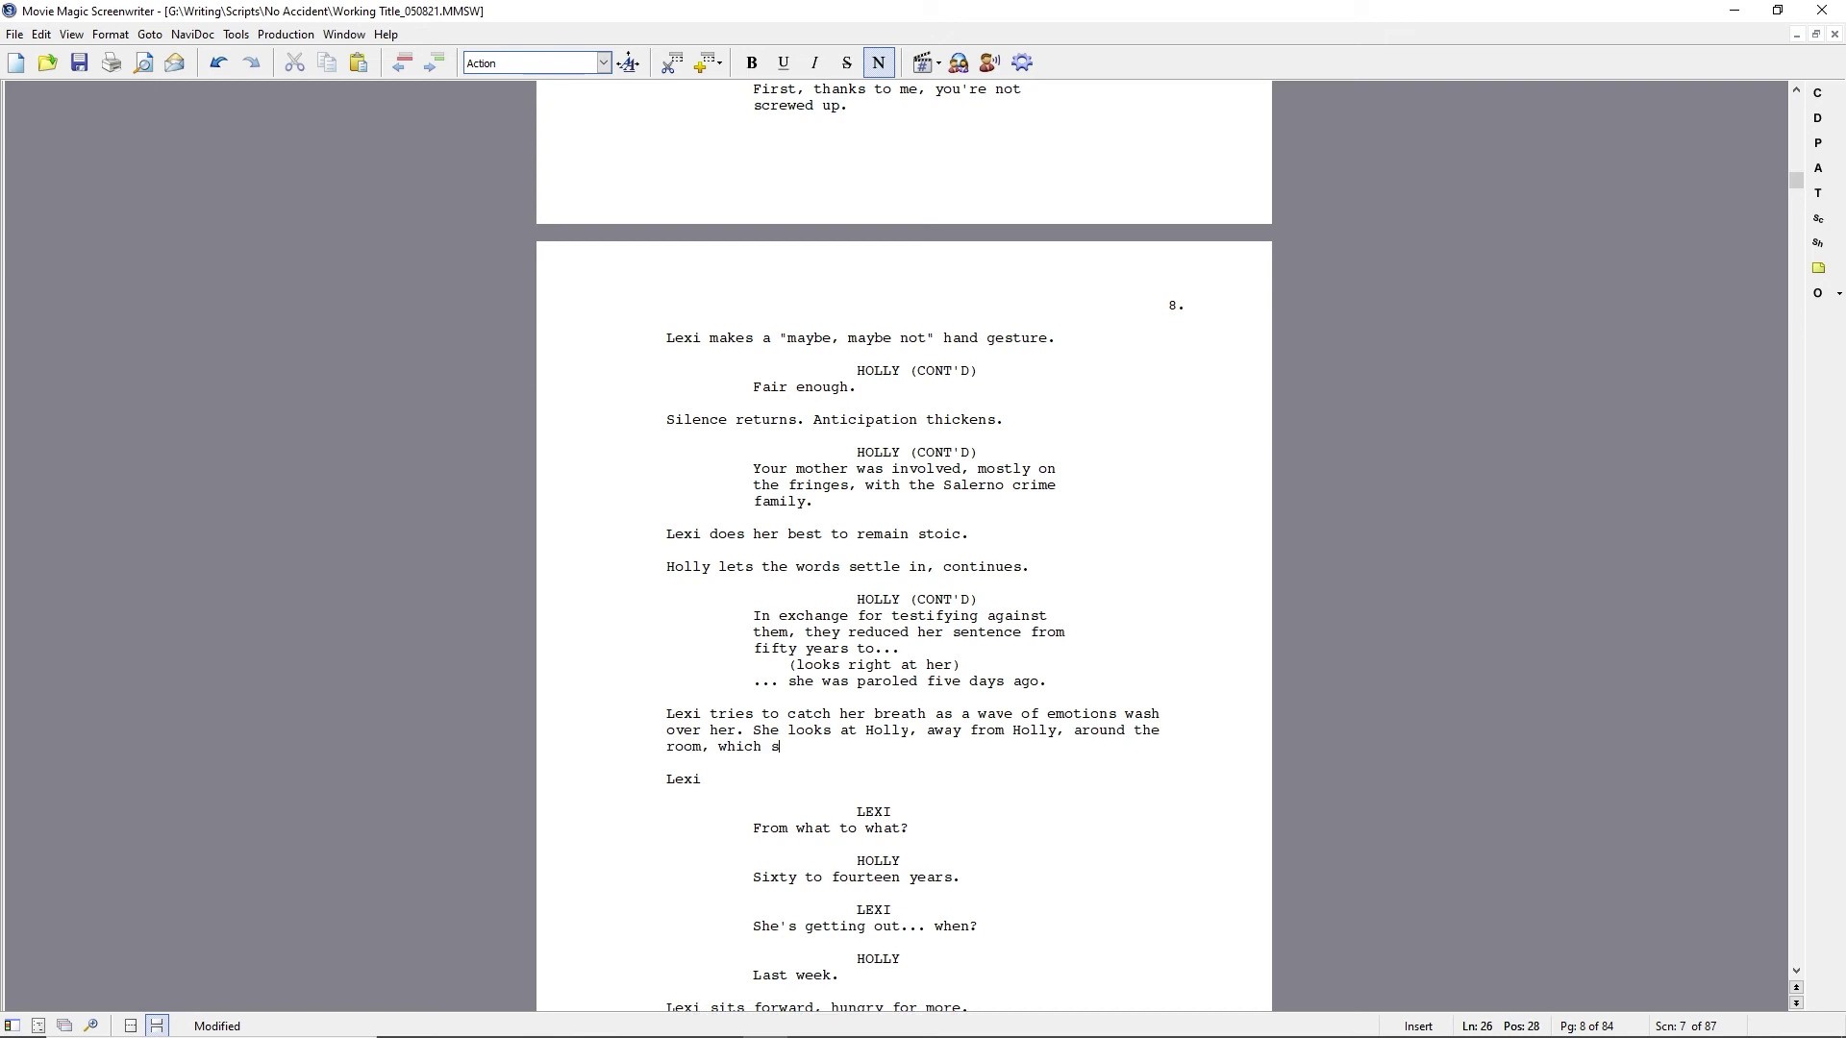
{"action": "type", "text": "eems to swim around her."}
{"action": "key", "text": "Return"}
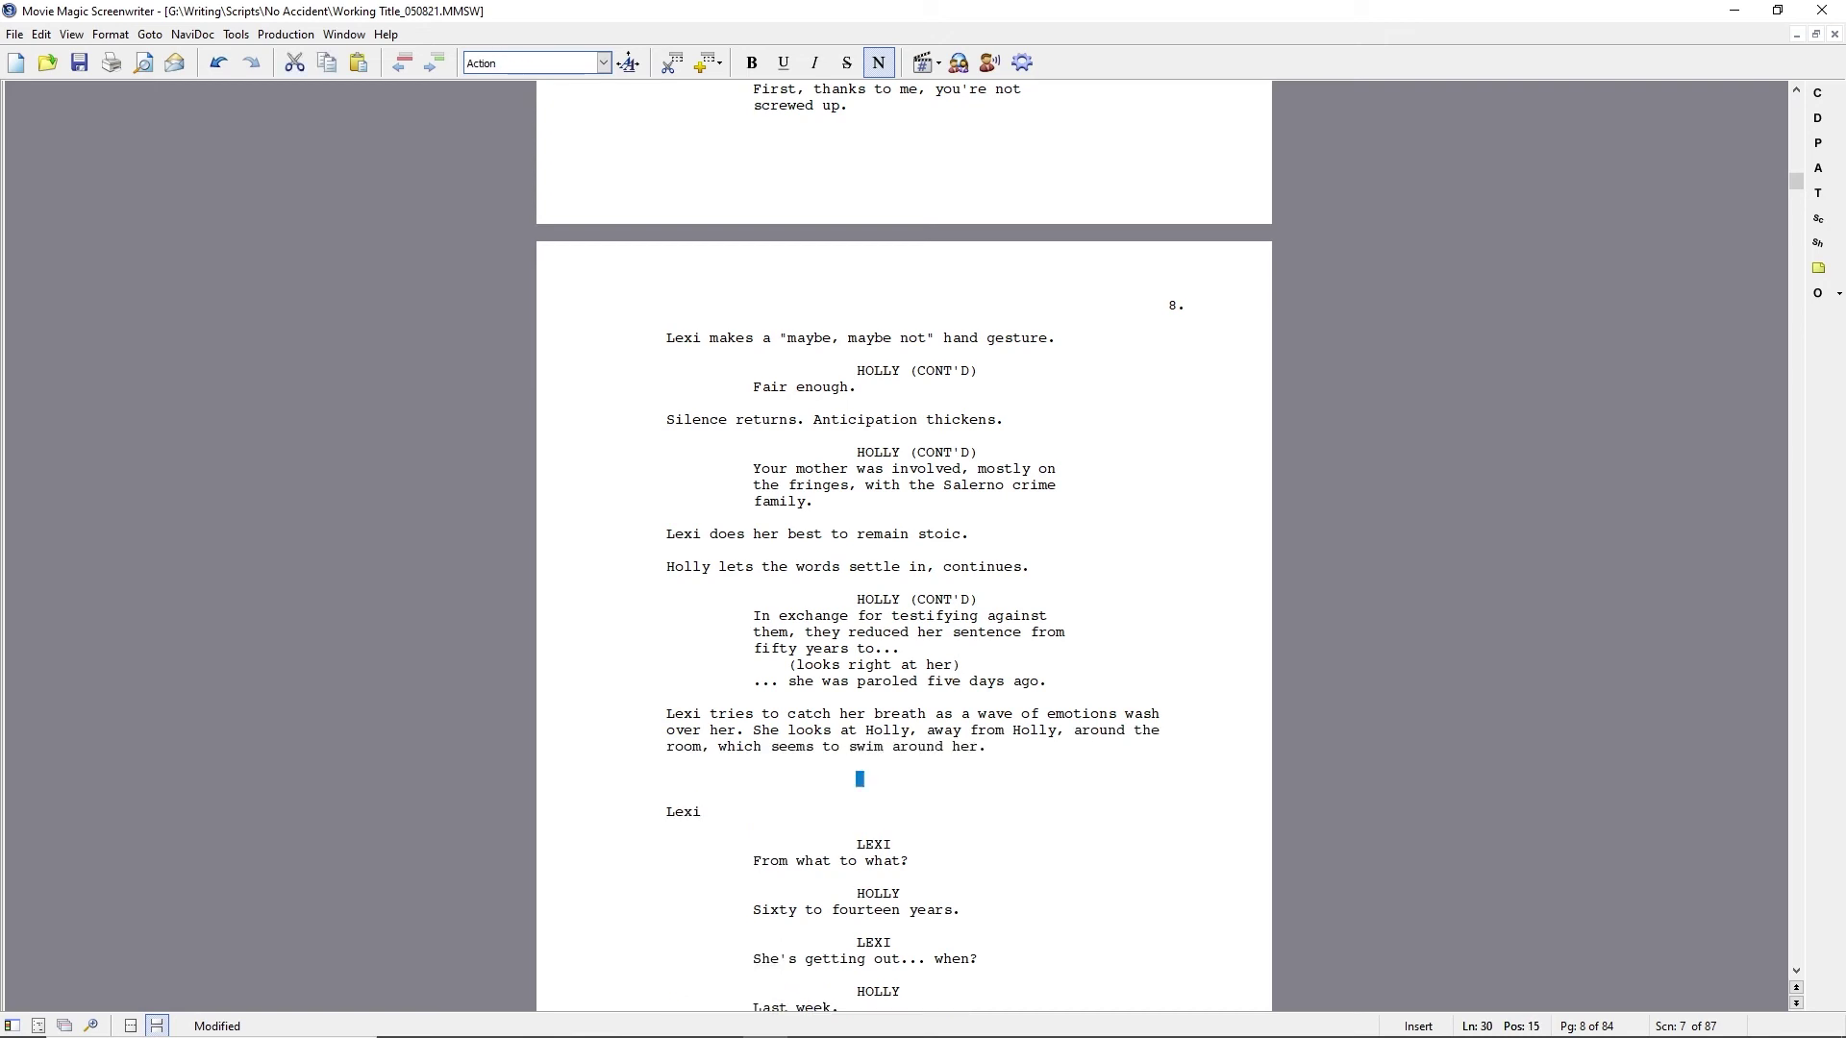
Delete the stray "Lexi" line and the old exchange from "From what to what?" through "Last week.".
{"action": "key", "text": "shift+Up"}
{"action": "key", "text": "shift+Down"}
{"action": "key", "text": "Delete"}
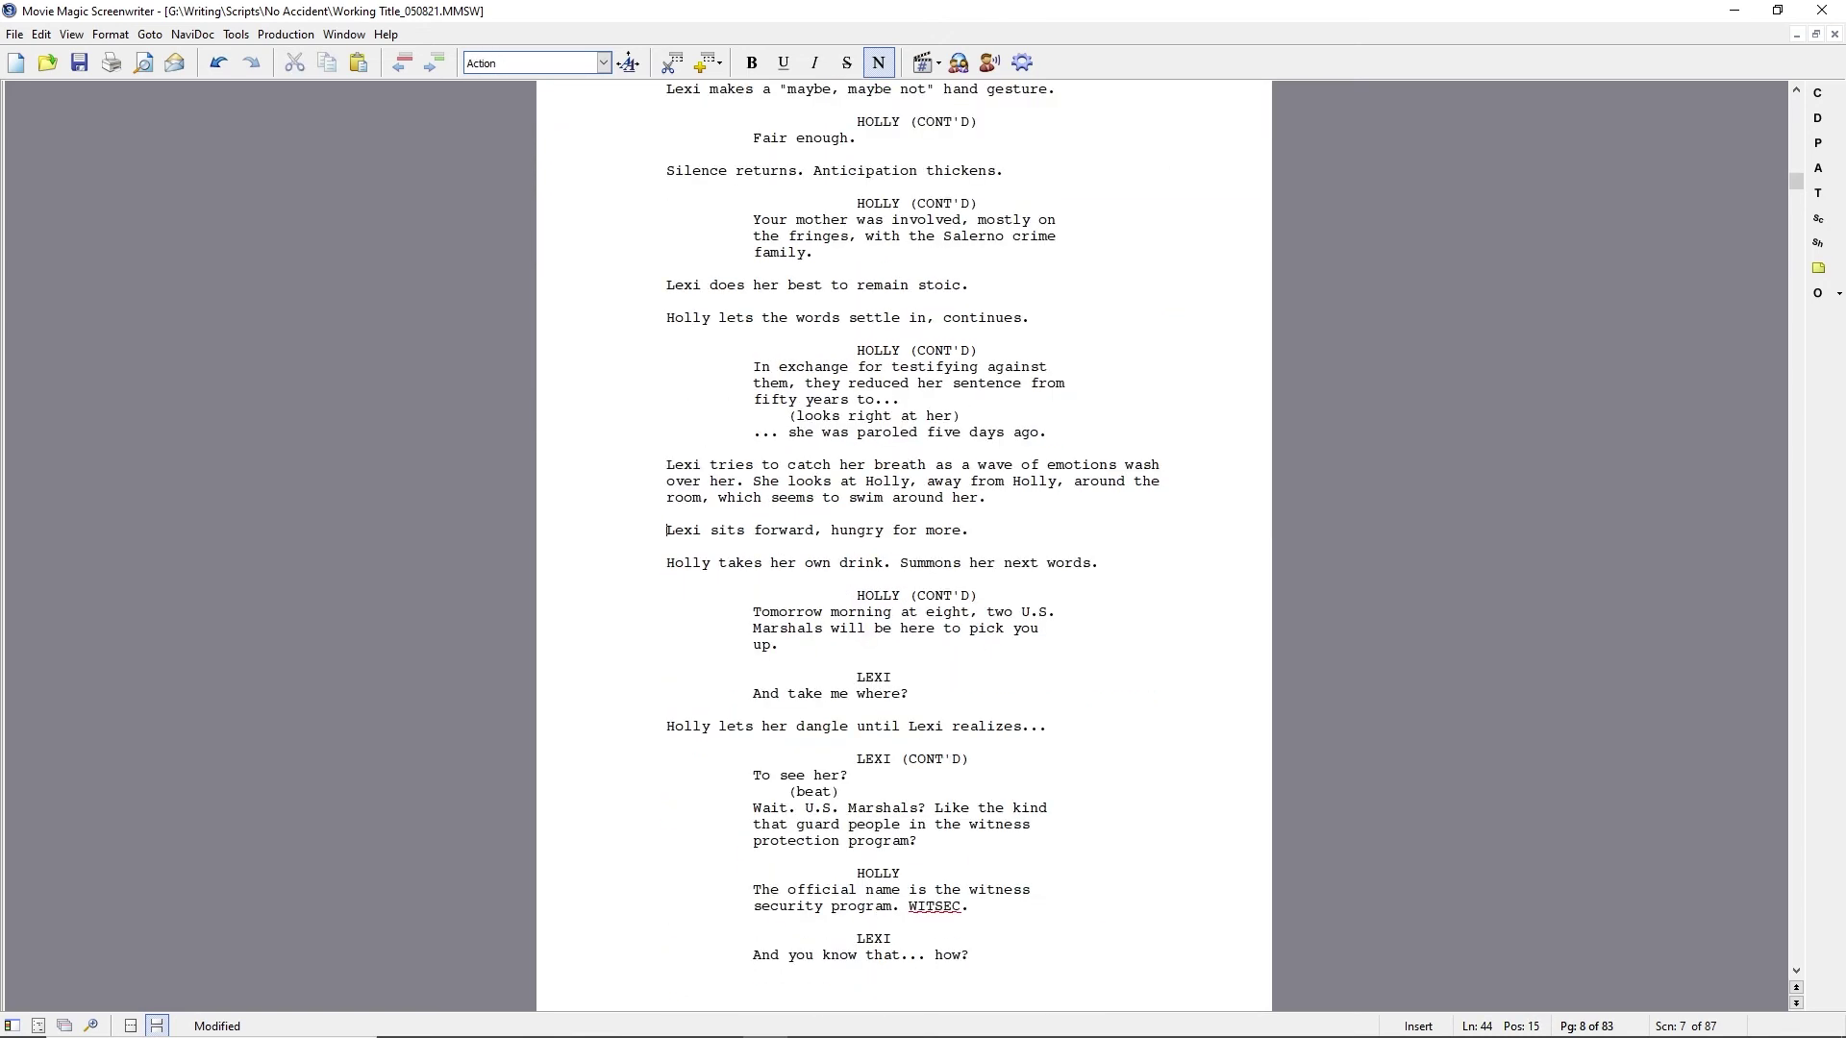
Add a speech for Holly after Lexi's action paragraph reading "You okay?".
{"action": "left_click", "coordinate": [1006, 501]}
{"action": "key", "text": "Tab"}
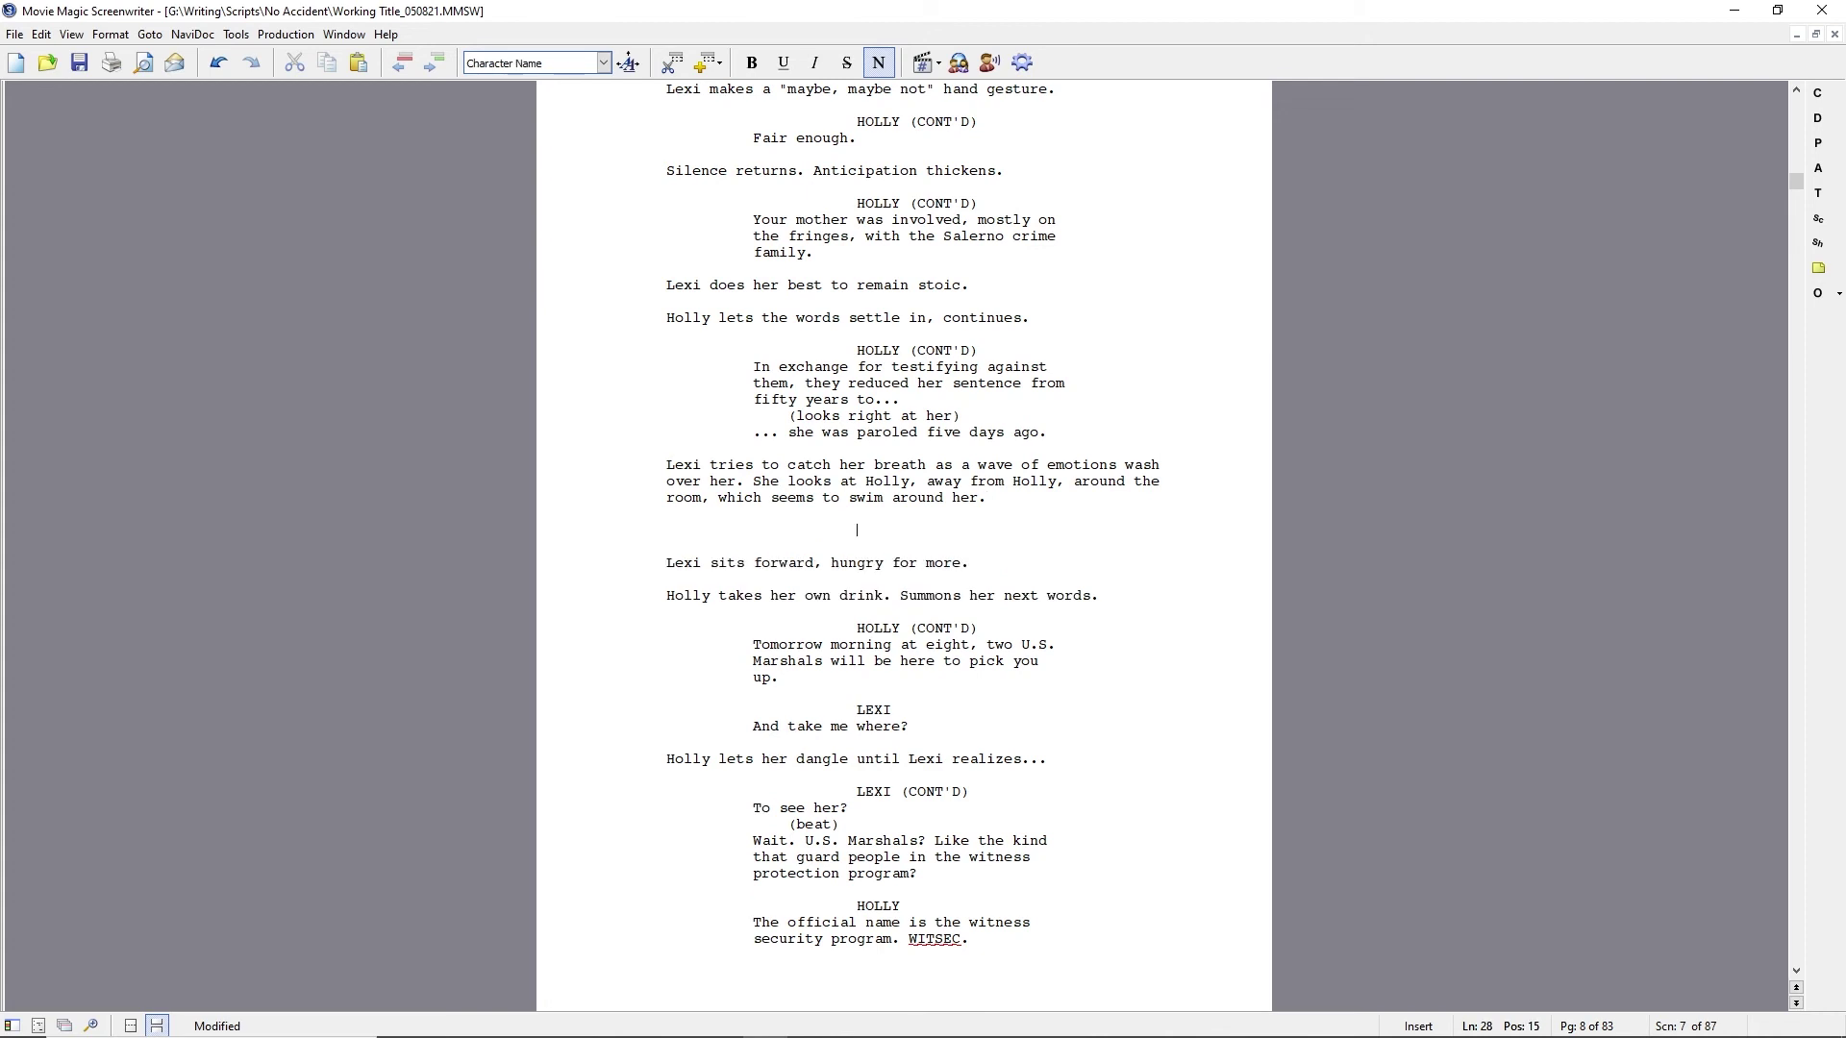
{"action": "type", "text": "HOLLY"}
{"action": "key", "text": "Return"}
{"action": "type", "text": "You okay?"}
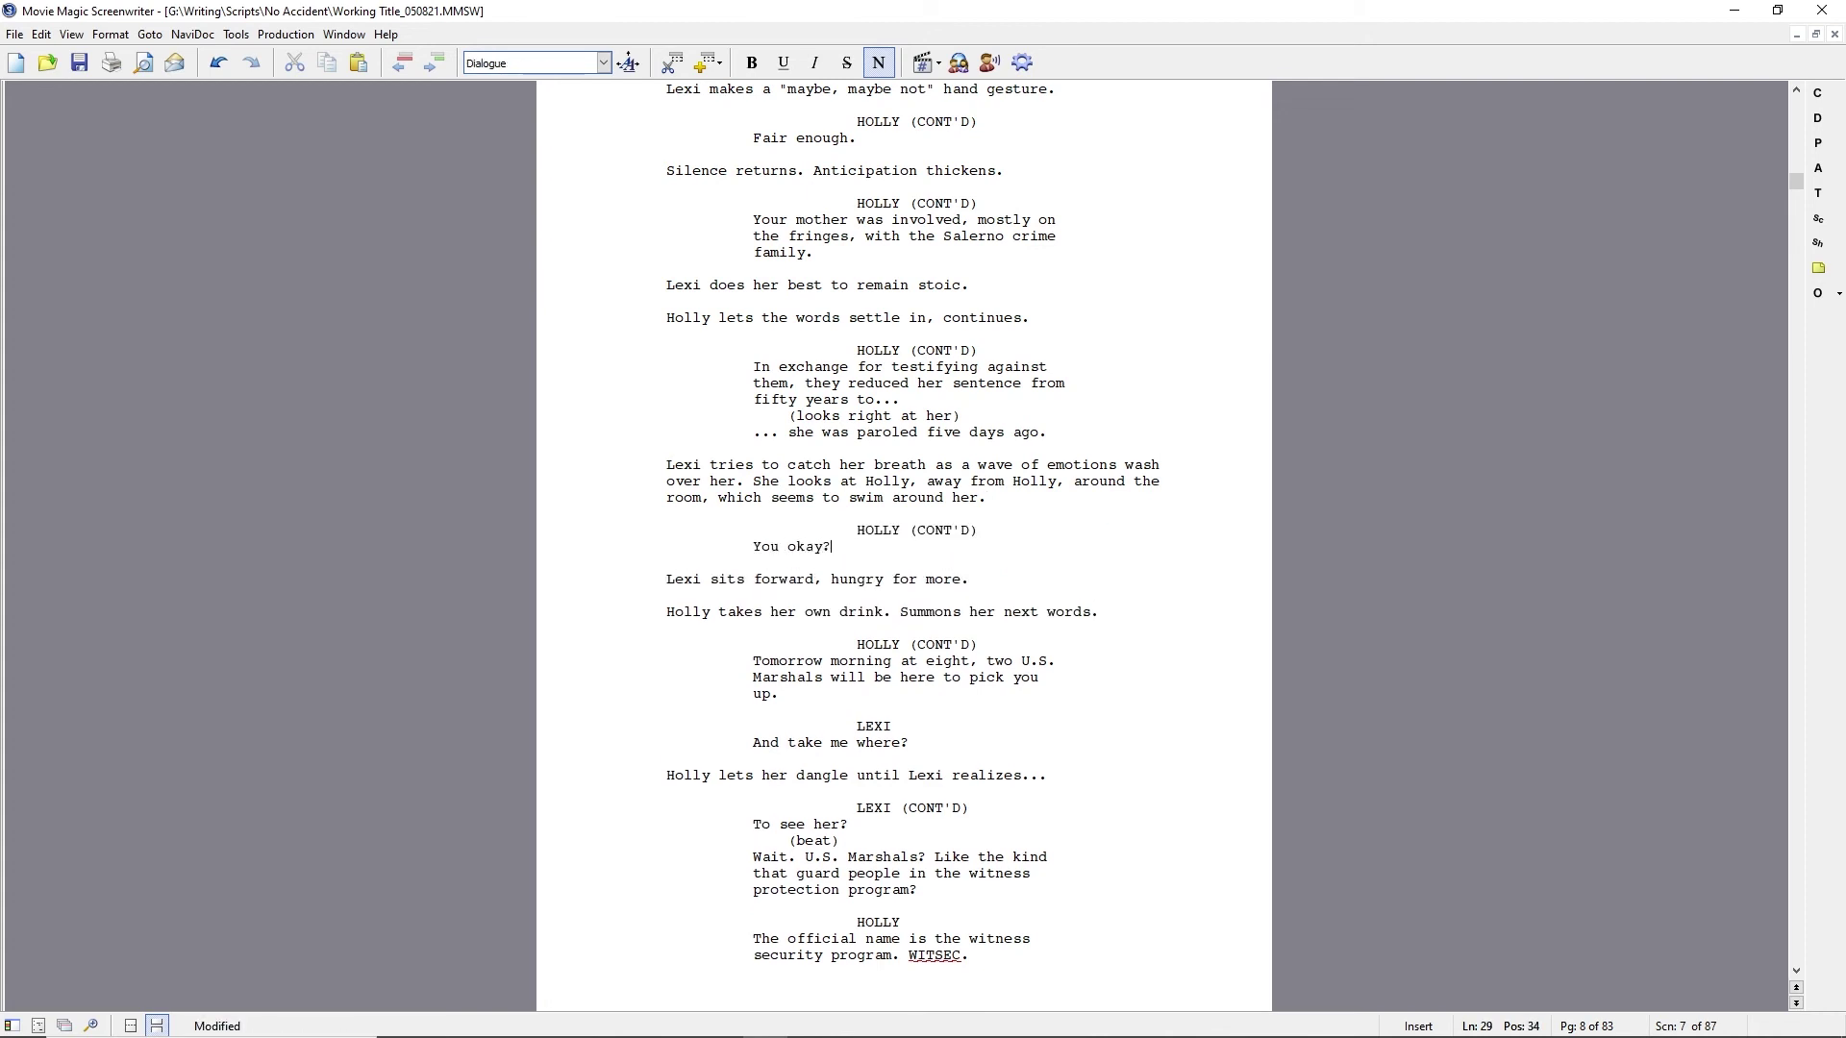
Add Lexi's reply "No offense, but stupidest question ever.".
{"action": "key", "text": "Return"}
{"action": "key", "text": "Return"}
{"action": "type", "text": "No"}
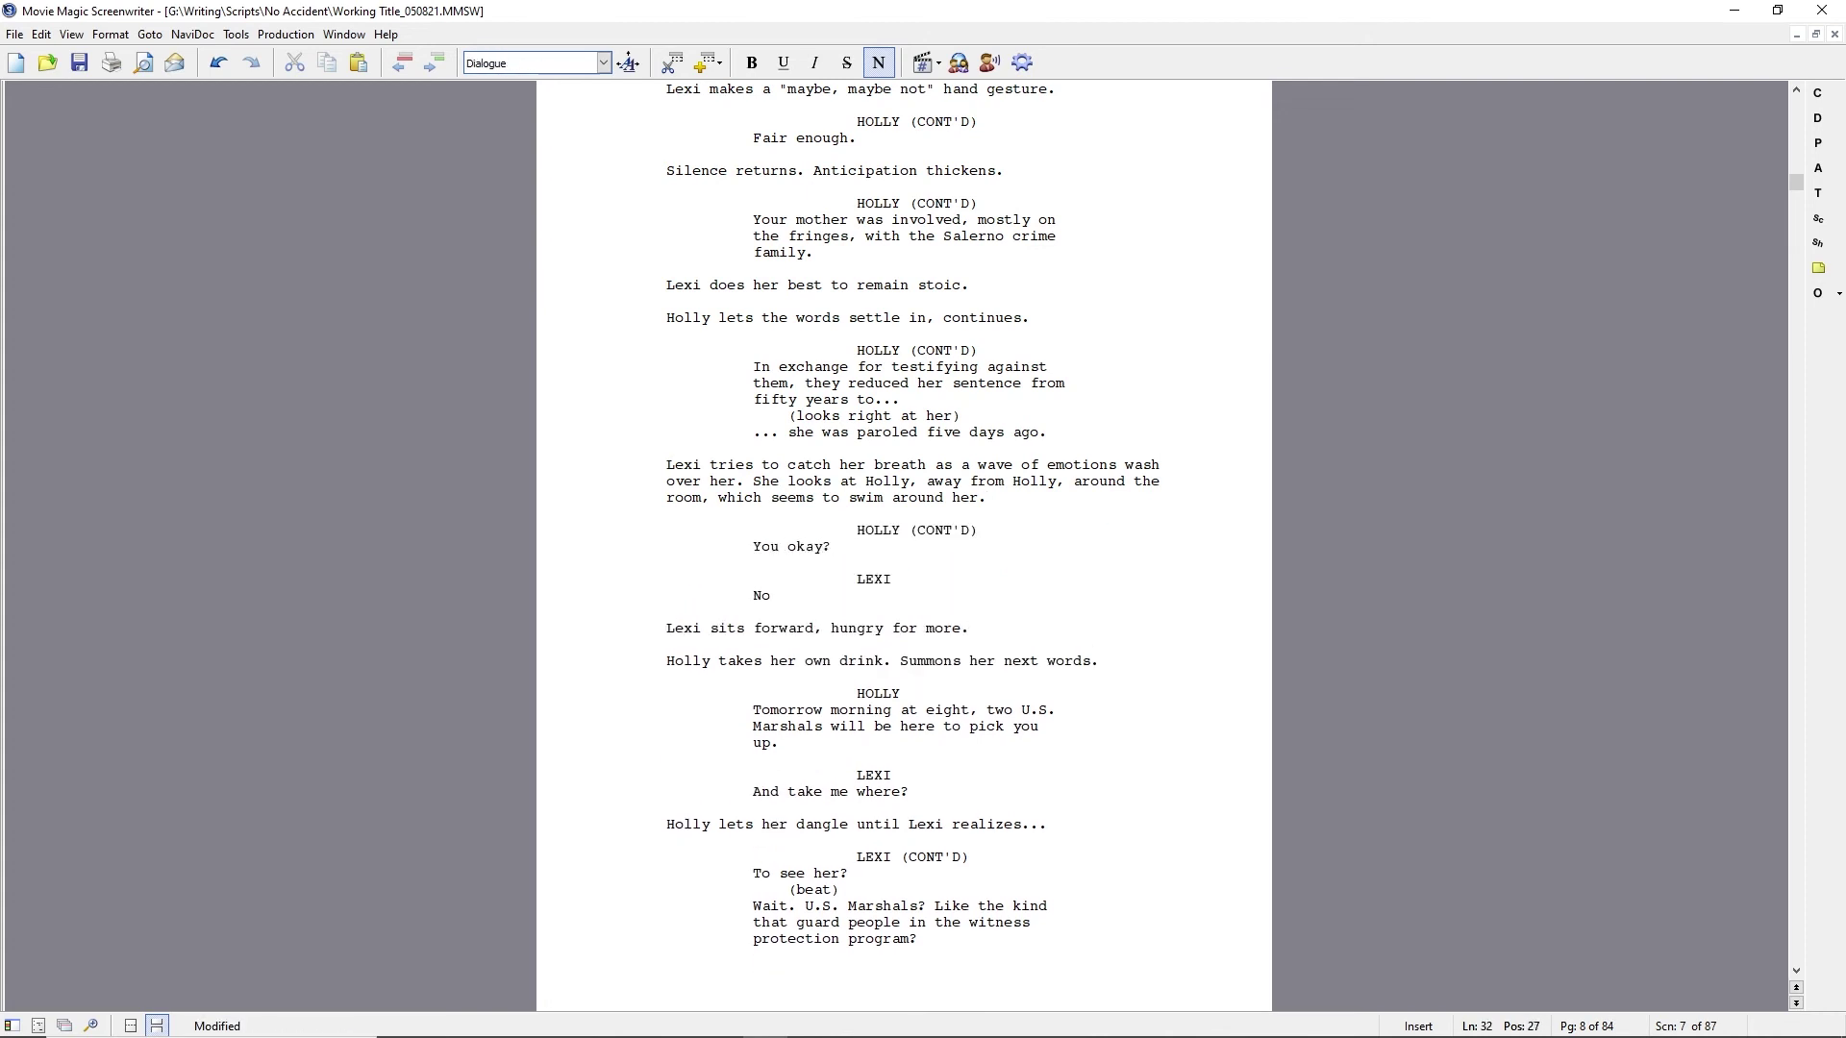
{"action": "type", "text": " offense, but stupidest question ever."}
Add the action line "Holly nods, a bit abashed." below Lexi's reply.
{"action": "key", "text": "Return"}
{"action": "type", "text": "Holly a"}
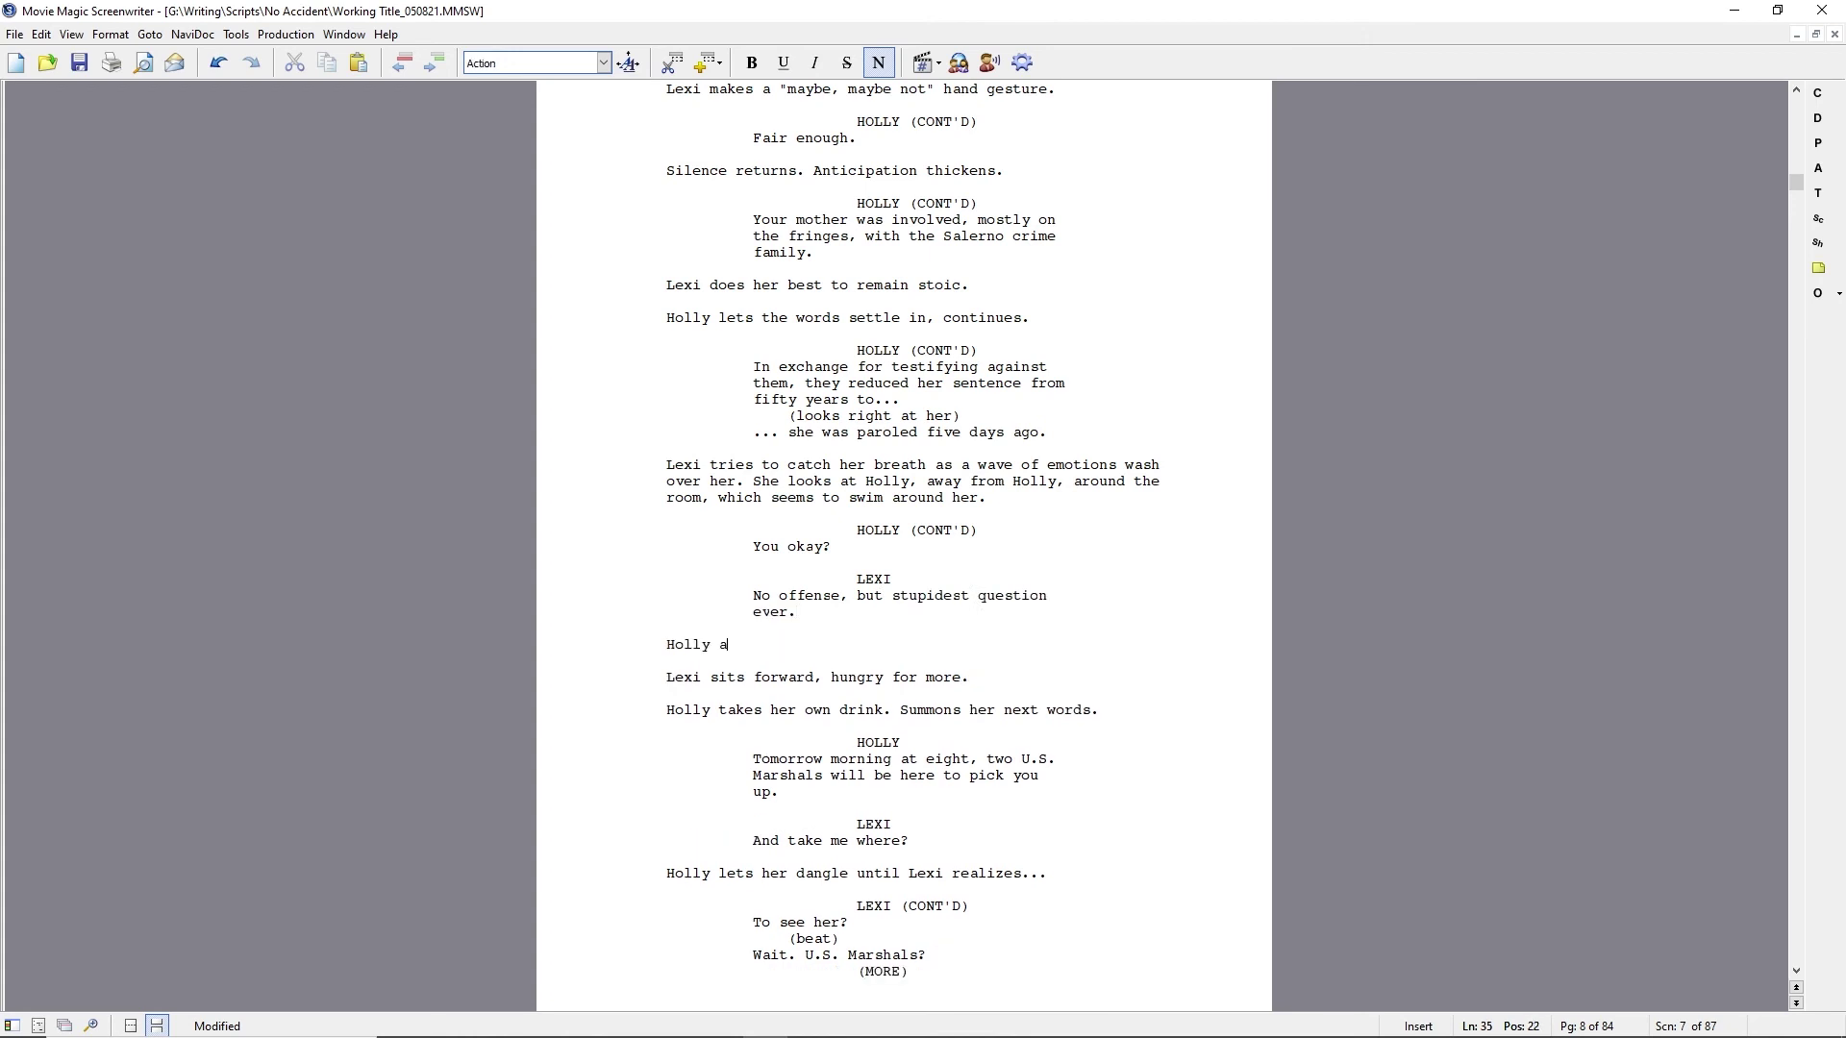
{"action": "type", "text": "ccepts this without offense."}
{"action": "left_click", "coordinate": [719, 645]}
{"action": "key", "text": "shift+End"}
{"action": "type", "text": "nods, a bit humbled."}
{"action": "key", "text": "BackSpace"}
{"action": "key", "text": "BackSpace"}
{"action": "key", "text": "BackSpace"}
{"action": "key", "text": "BackSpace"}
{"action": "key", "text": "BackSpace"}
{"action": "key", "text": "BackSpace"}
{"action": "key", "text": "BackSpace"}
{"action": "key", "text": "BackSpace"}
{"action": "type", "text": "abashed."}
Add the action line "Lexi regains her composure. Takes a beat. Looks at Holly.".
{"action": "key", "text": "Return"}
{"action": "type", "text": "Lexi regains"}
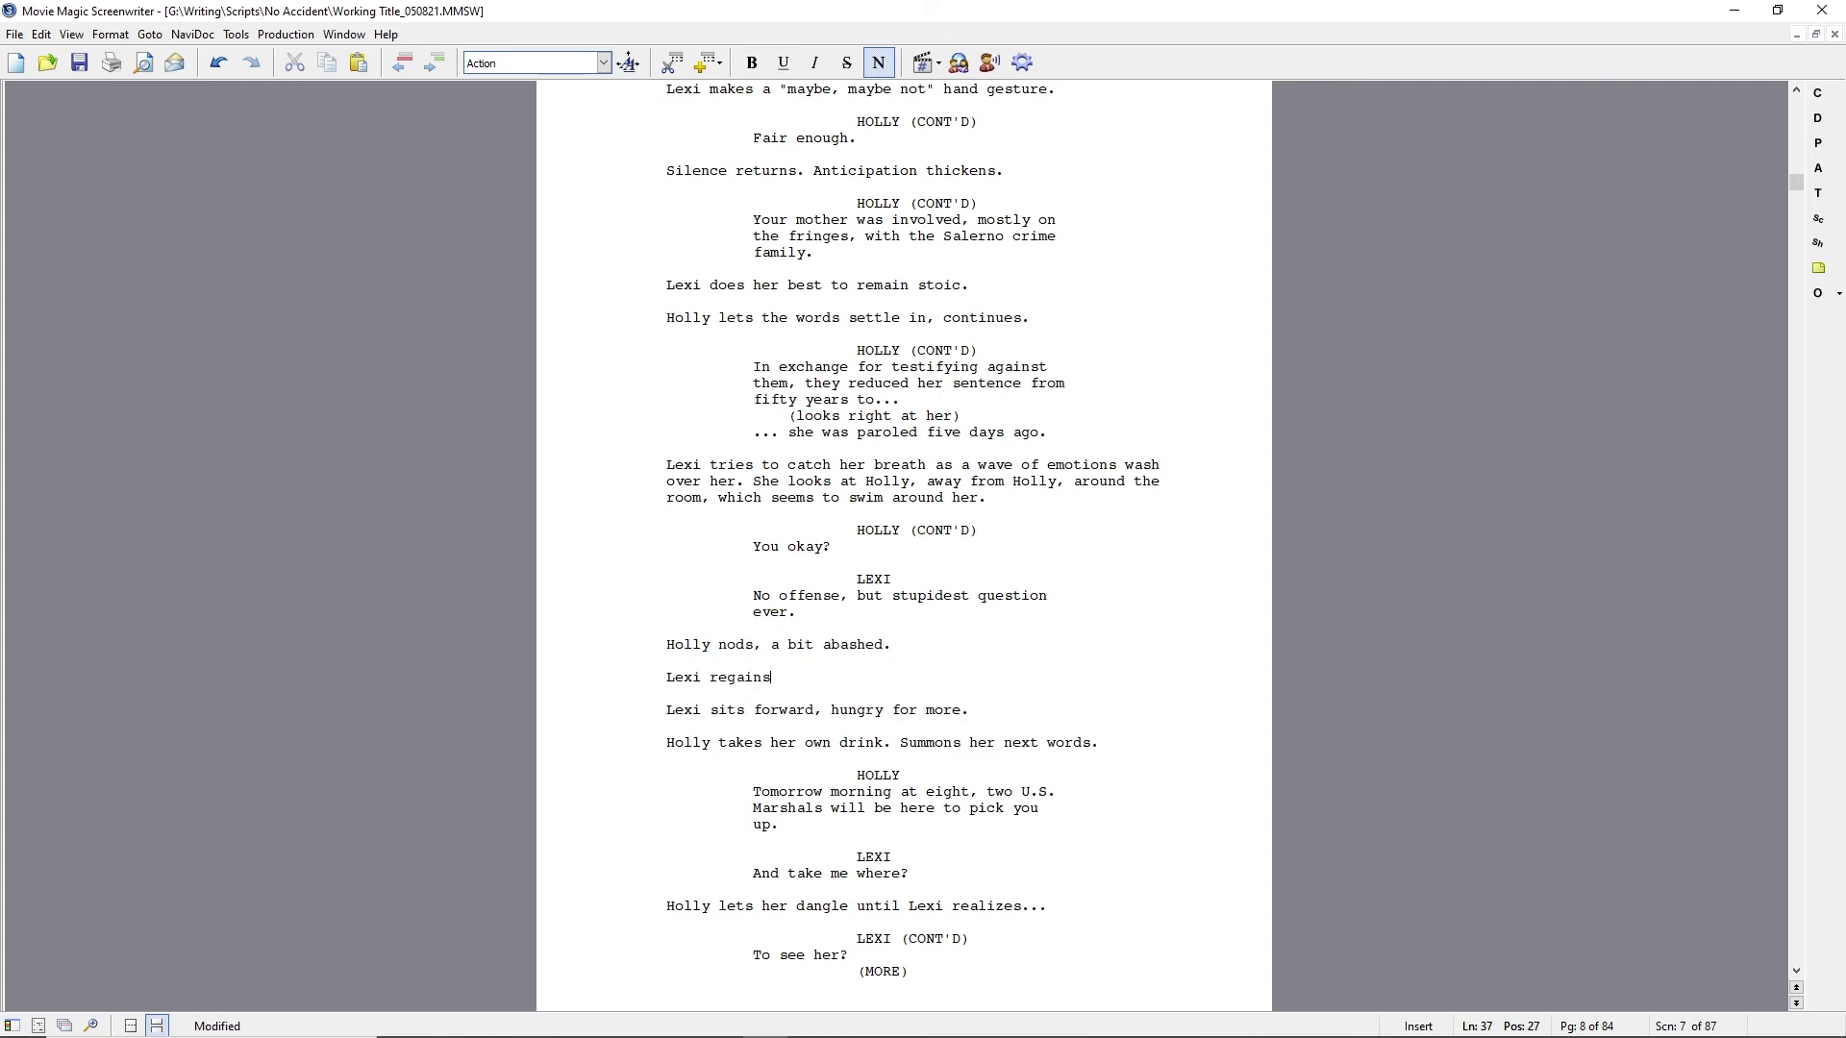
{"action": "type", "text": " her composure. Takes a beat. Looks at Holly."}
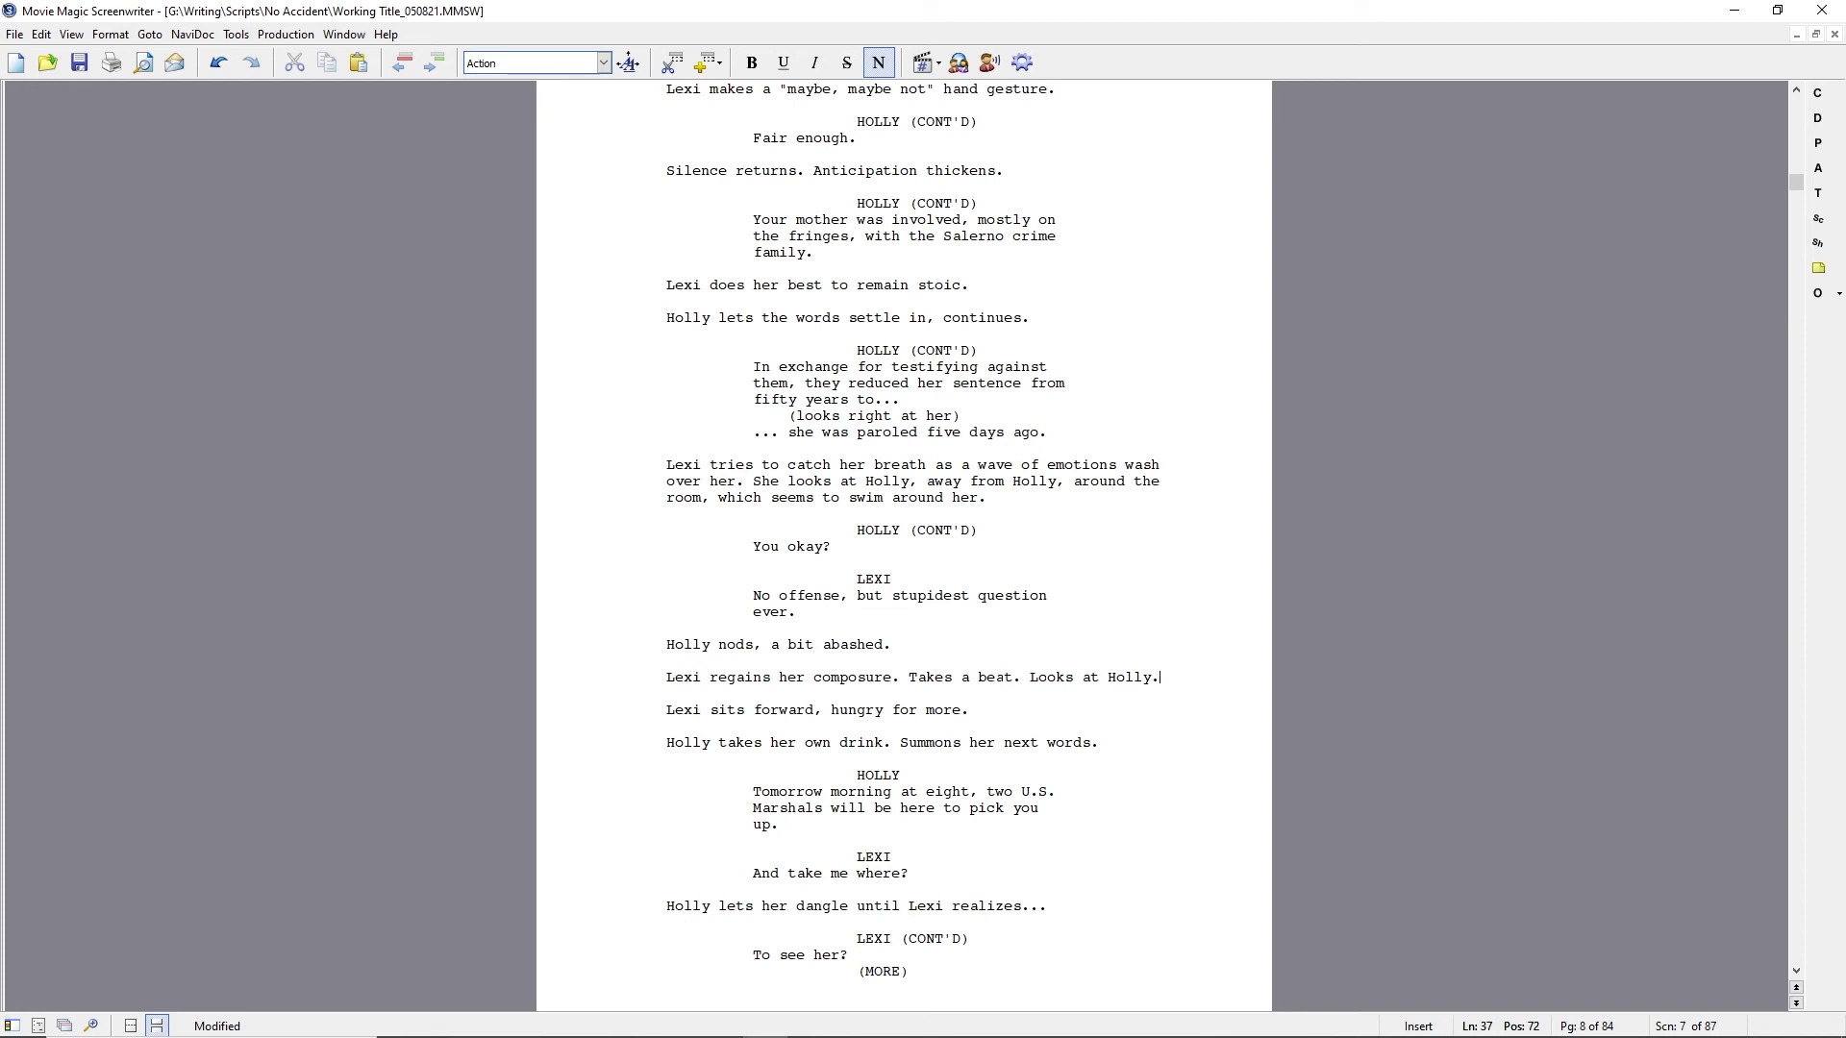
Reword the first sentence of the action line about Holly's drink to "Holly takes a drink of juice.".
{"action": "key", "text": "Down"}
{"action": "key", "text": "Down"}
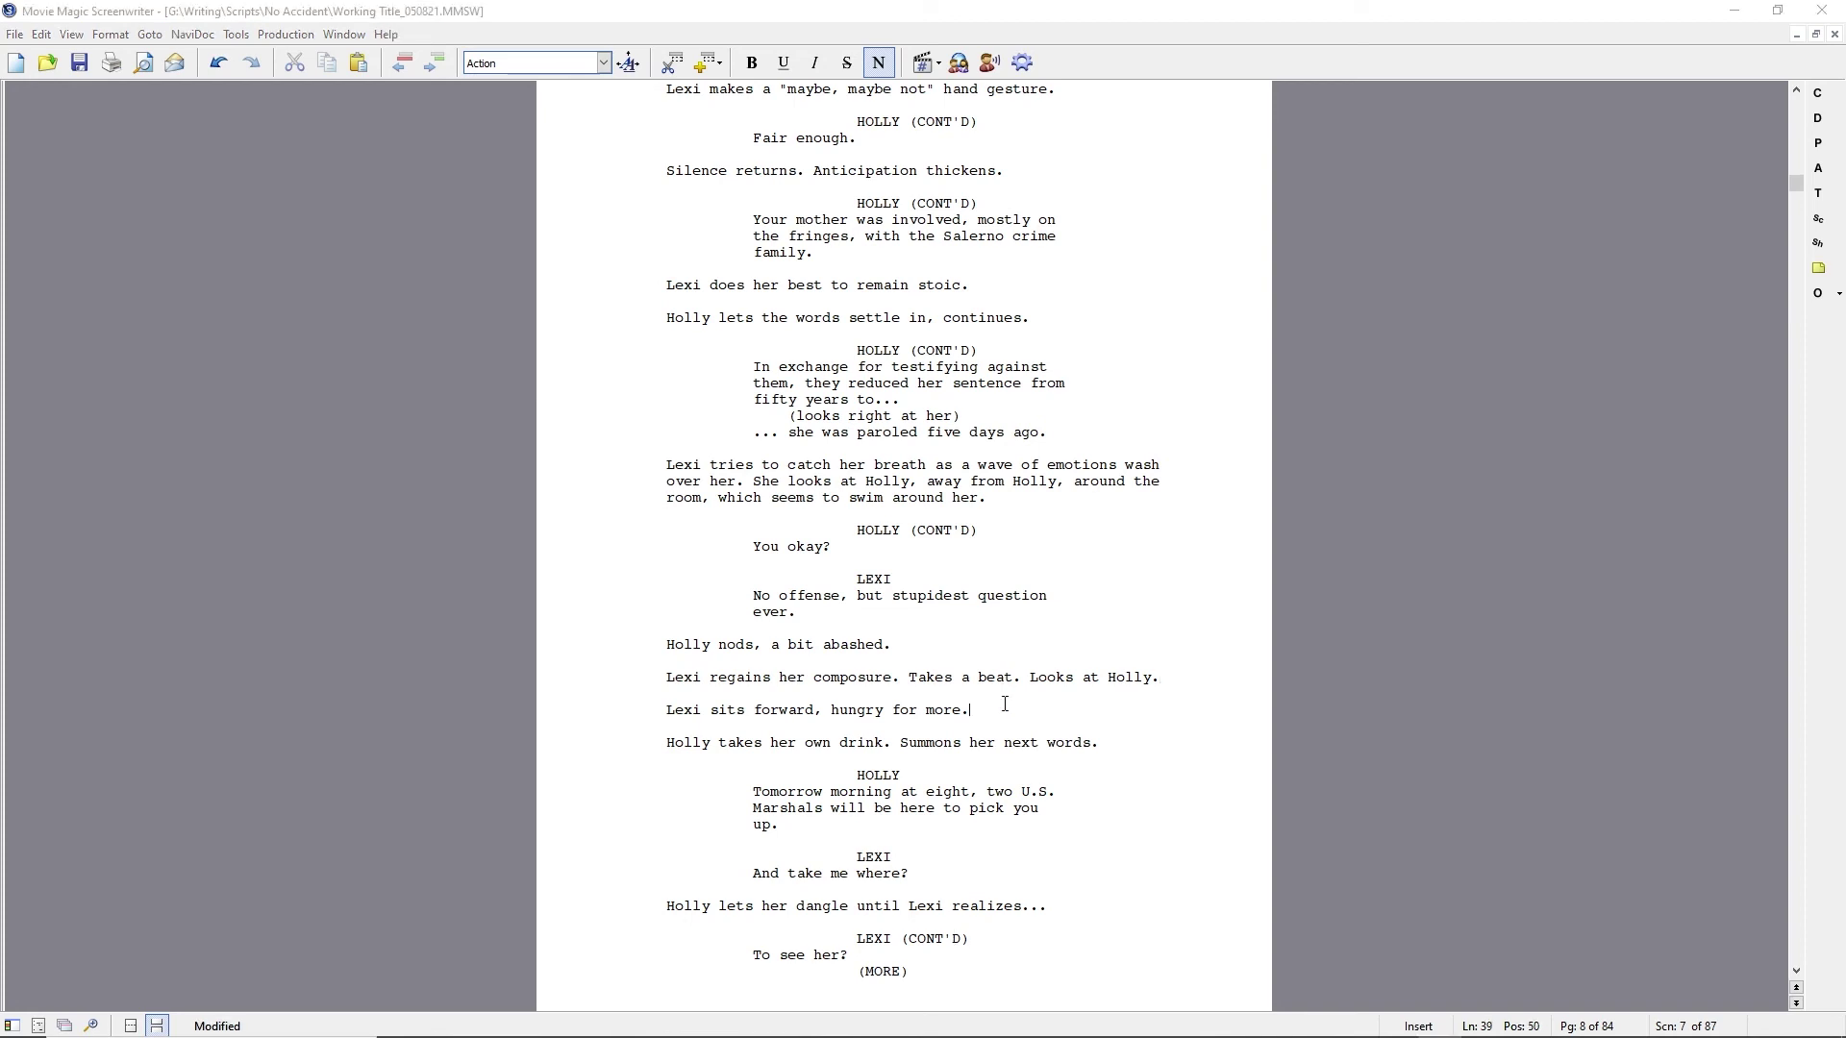
{"action": "scroll", "coordinate": [975, 638], "scroll_direction": "down", "scroll_amount": 2}
{"action": "key", "text": "Down"}
{"action": "key", "text": "Home"}
{"action": "key", "text": "ctrl+Right"}
{"action": "key", "text": "ctrl+shift+Right"}
{"action": "key", "text": "ctrl+shift+Right"}
{"action": "key", "text": "ctrl+shift+Right"}
{"action": "type", "text": "takes a drink of hoice."}
{"action": "key", "text": "BackSpace"}
{"action": "key", "text": "BackSpace"}
{"action": "key", "text": "BackSpace"}
{"action": "key", "text": "BackSpace"}
{"action": "key", "text": "BackSpace"}
{"action": "key", "text": "BackSpace"}
{"action": "type", "text": "juice."}
Replace "Summons her next words." in Holly's drink action line with "The time has come.".
{"action": "key", "text": "ctrl+shift+Right"}
{"action": "key", "text": "Right"}
{"action": "key", "text": "Delete"}
{"action": "key", "text": "ctrl+shift+Left"}
{"action": "key", "text": "Delete"}
{"action": "type", "text": "Avoiding"}
{"action": "key", "text": "BackSpace"}
{"action": "key", "text": "BackSpace"}
{"action": "key", "text": "BackSpace"}
{"action": "key", "text": "BackSpace"}
{"action": "key", "text": "BackSpace"}
{"action": "key", "text": "BackSpace"}
{"action": "key", "text": "BackSpace"}
{"action": "key", "text": "BackSpace"}
{"action": "key", "text": "BackSpace"}
{"action": "type", "text": "The time has come."}
{"action": "key", "text": "ctrl+shift+Right"}
{"action": "key", "text": "ctrl+shift+Right"}
{"action": "key", "text": "ctrl+shift+Right"}
{"action": "key", "text": "ctrl+shift+Right"}
{"action": "key", "text": "Delete"}
{"action": "key", "text": "ctrl+Left"}
{"action": "key", "text": "ctrl+Left"}
{"action": "key", "text": "ctrl+Left"}
{"action": "key", "text": "ctrl+Left"}
Rework Holly's drink action line to read "Holly takes a long drink of juice, delaying what comes next.".
{"action": "left_click_drag", "start_coordinate": [926, 661], "coordinate": [1082, 662]}
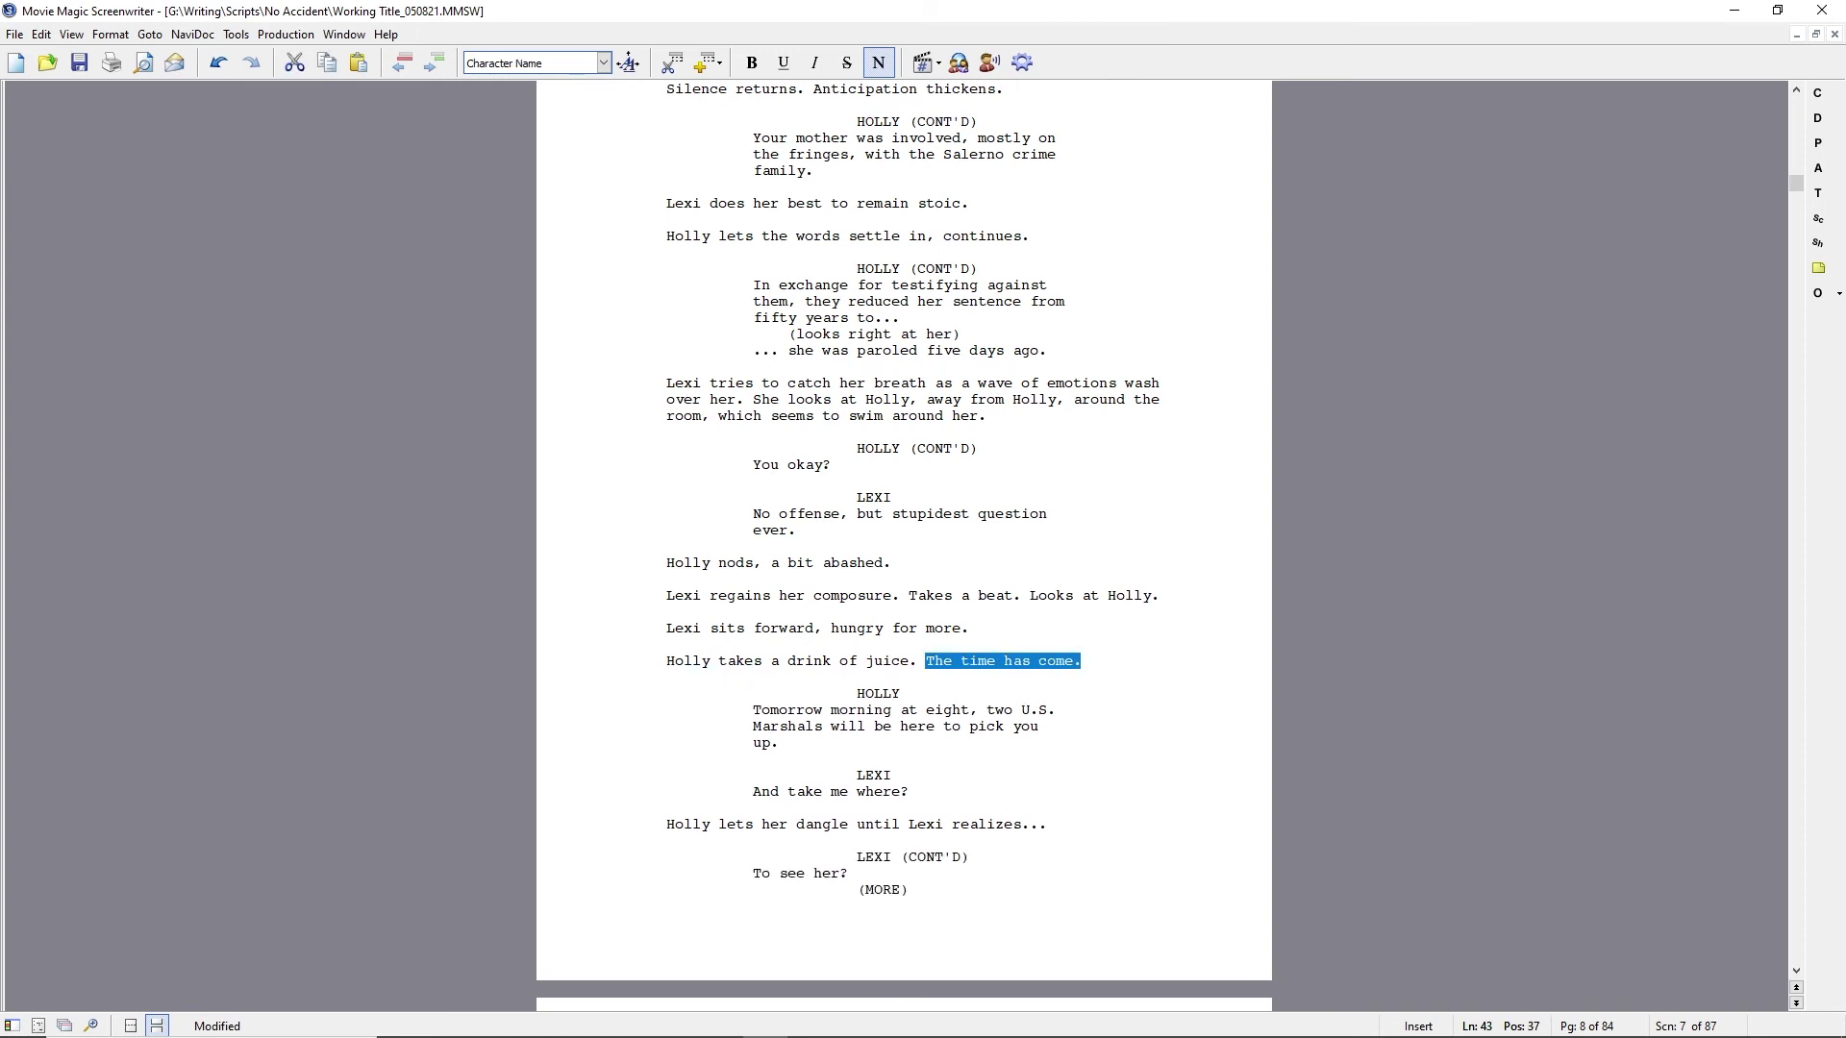
{"action": "left_click", "coordinate": [796, 661]}
{"action": "key", "text": "BackSpace"}
{"action": "type", "text": "long drink of juice, deal"}
{"action": "type", "text": "ying what comes next"}
{"action": "key", "text": "ctrl+shift+Down"}
{"action": "type", "text": "."}
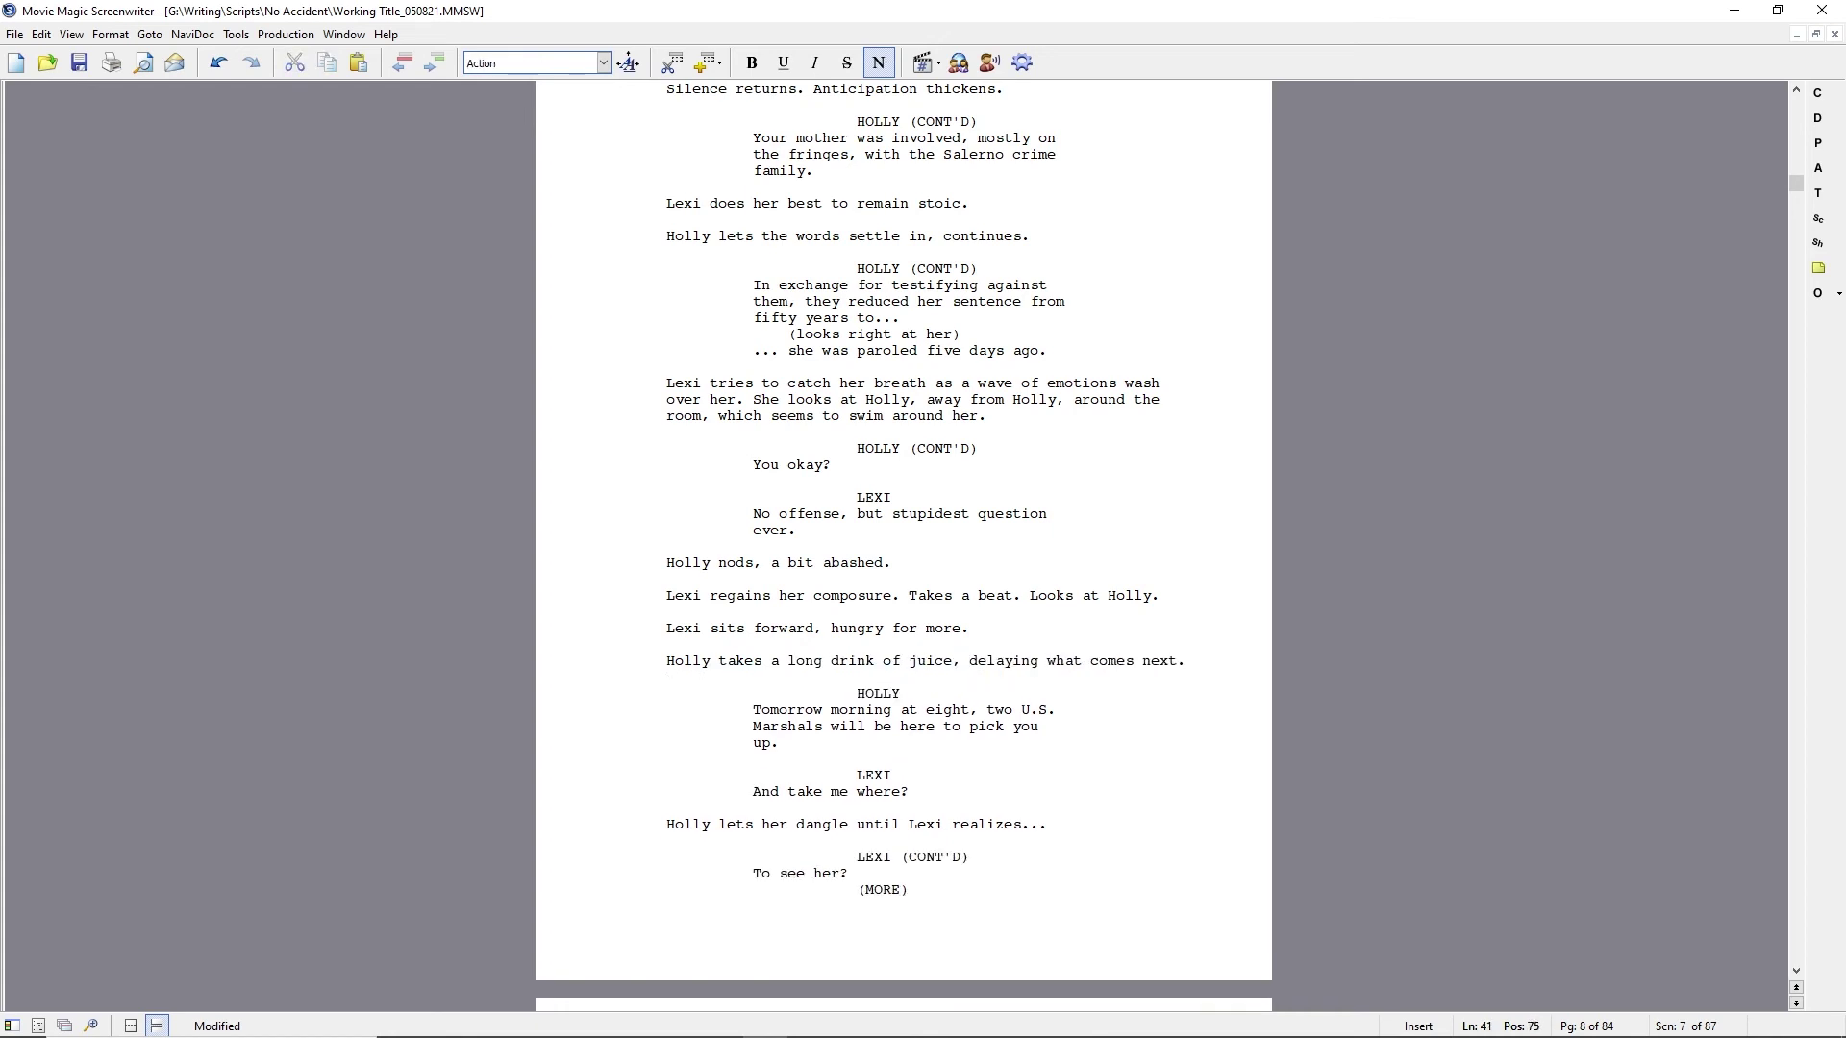
Add an ellipsis to Lexi's question so it reads "And... take me where?".
{"action": "left_click", "coordinate": [814, 747]}
{"action": "left_click", "coordinate": [780, 793]}
{"action": "type", "text": "..."}
Rewrite the action line after Lexi's question as "Holly says nothing, allowing Lexi to fill in the blank.".
{"action": "left_click", "coordinate": [736, 825]}
{"action": "type", "text": "says nothing, allowing"}
{"action": "key", "text": "ctrl+shift+Right"}
{"action": "key", "text": "ctrl+shift+Right"}
{"action": "key", "text": "ctrl+shift+Right"}
{"action": "key", "text": "ctrl+shift+Right"}
{"action": "key", "text": "Delete"}
{"action": "key", "text": "ctrl+Right"}
{"action": "type", "text": "to fill in the blank"}
{"action": "key", "text": "shift+End"}
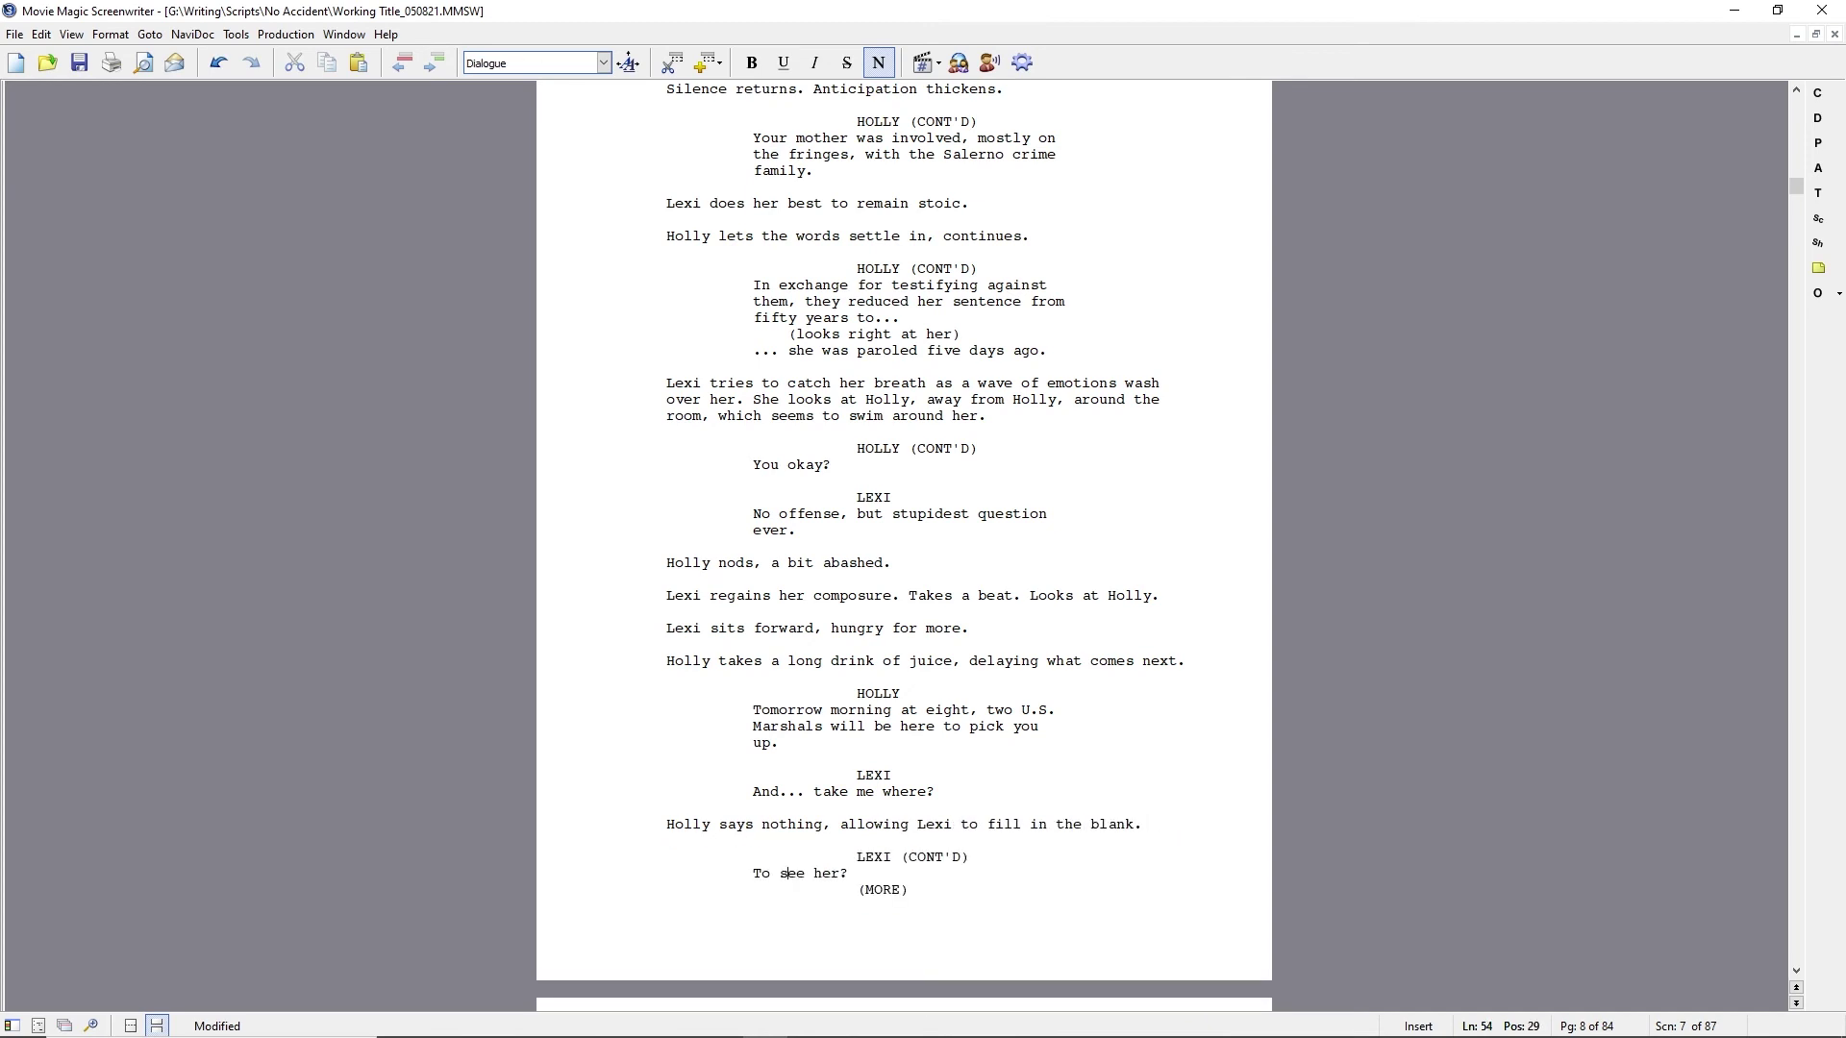
{"action": "key", "text": "BackSpace"}
{"action": "key", "text": "BackSpace"}
{"action": "type", "text": "."}
Review the dialogue continuing onto page 9, up to Lexi's reply after the WITSEC line.
{"action": "key", "text": "Down"}
{"action": "key", "text": "Down"}
{"action": "key", "text": "Down"}
{"action": "key", "text": "Down"}
{"action": "key", "text": "Down"}
{"action": "key", "text": "Down"}
{"action": "key", "text": "Down"}
{"action": "key", "text": "Down"}
{"action": "key", "text": "Down"}
{"action": "key", "text": "Down"}
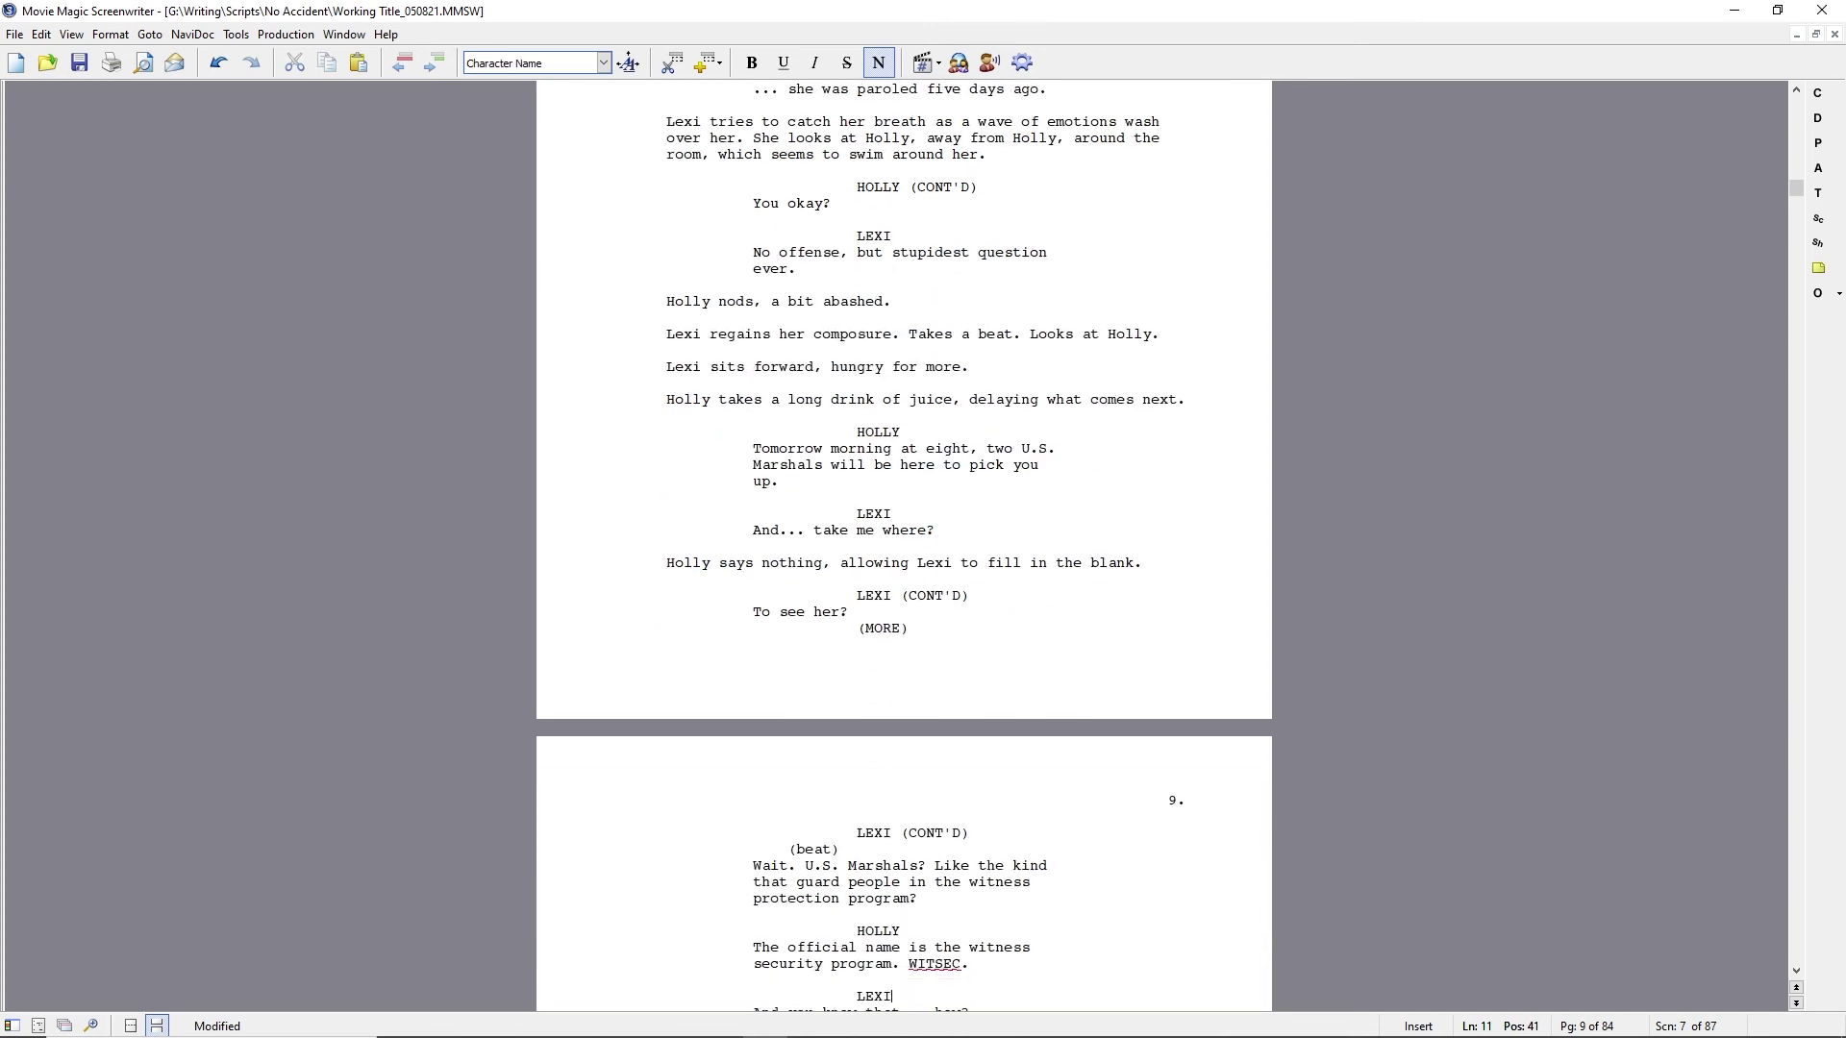
Delete the rest of Lexi's speech following "Wait. U.S. Marshals?" at the start of page 9.
{"action": "scroll", "coordinate": [952, 604], "scroll_direction": "down", "scroll_amount": 4}
{"action": "mouse_move", "coordinate": [935, 604]}
{"action": "left_mouse_down"}
{"action": "mouse_move", "coordinate": [1029, 621]}
{"action": "mouse_move", "coordinate": [925, 637]}
{"action": "left_mouse_up"}
{"action": "key", "text": "Delete"}
Add the action paragraph "A new reality hits her square in the eyes. She looks at Holly as if for the first time.".
{"action": "key", "text": "Return"}
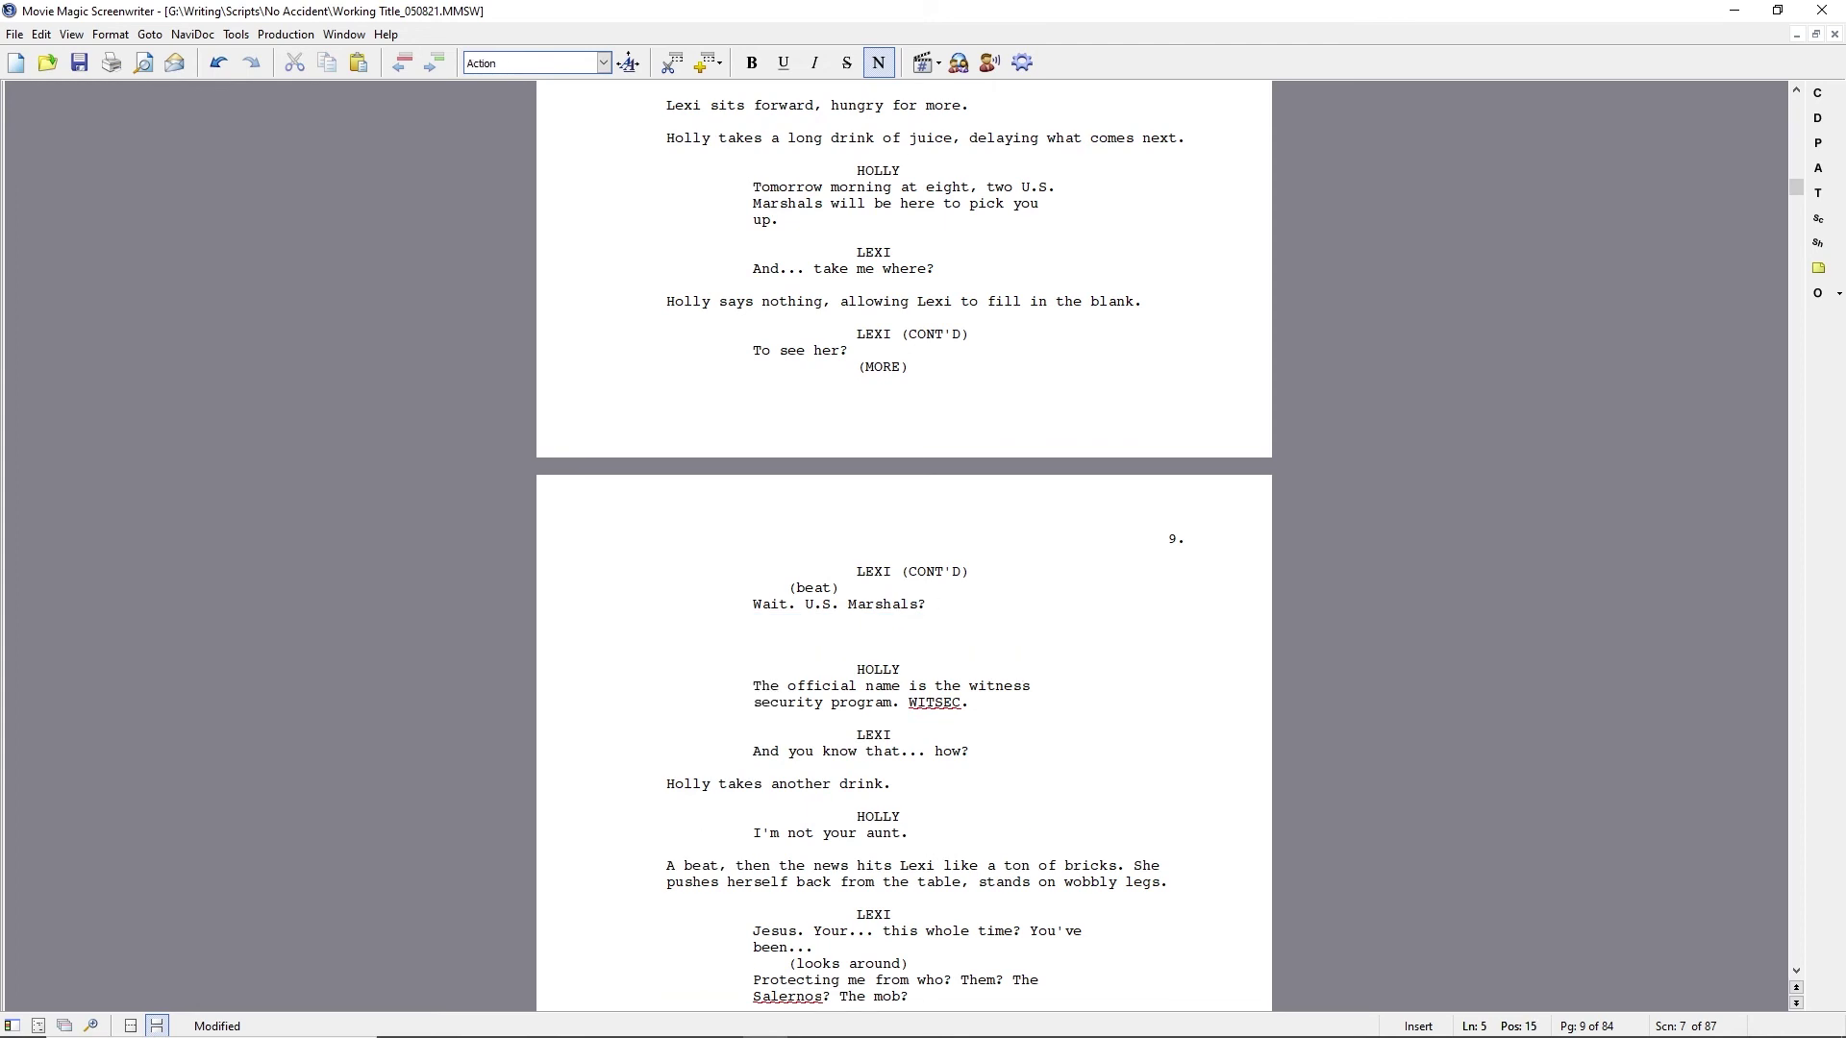
{"action": "type", "text": "As it"}
{"action": "key", "text": "BackSpace"}
{"action": "key", "text": "BackSpace"}
{"action": "key", "text": "BackSpace"}
{"action": "key", "text": "BackSpace"}
{"action": "type", "text": "new reality hits her square in the eyes"}
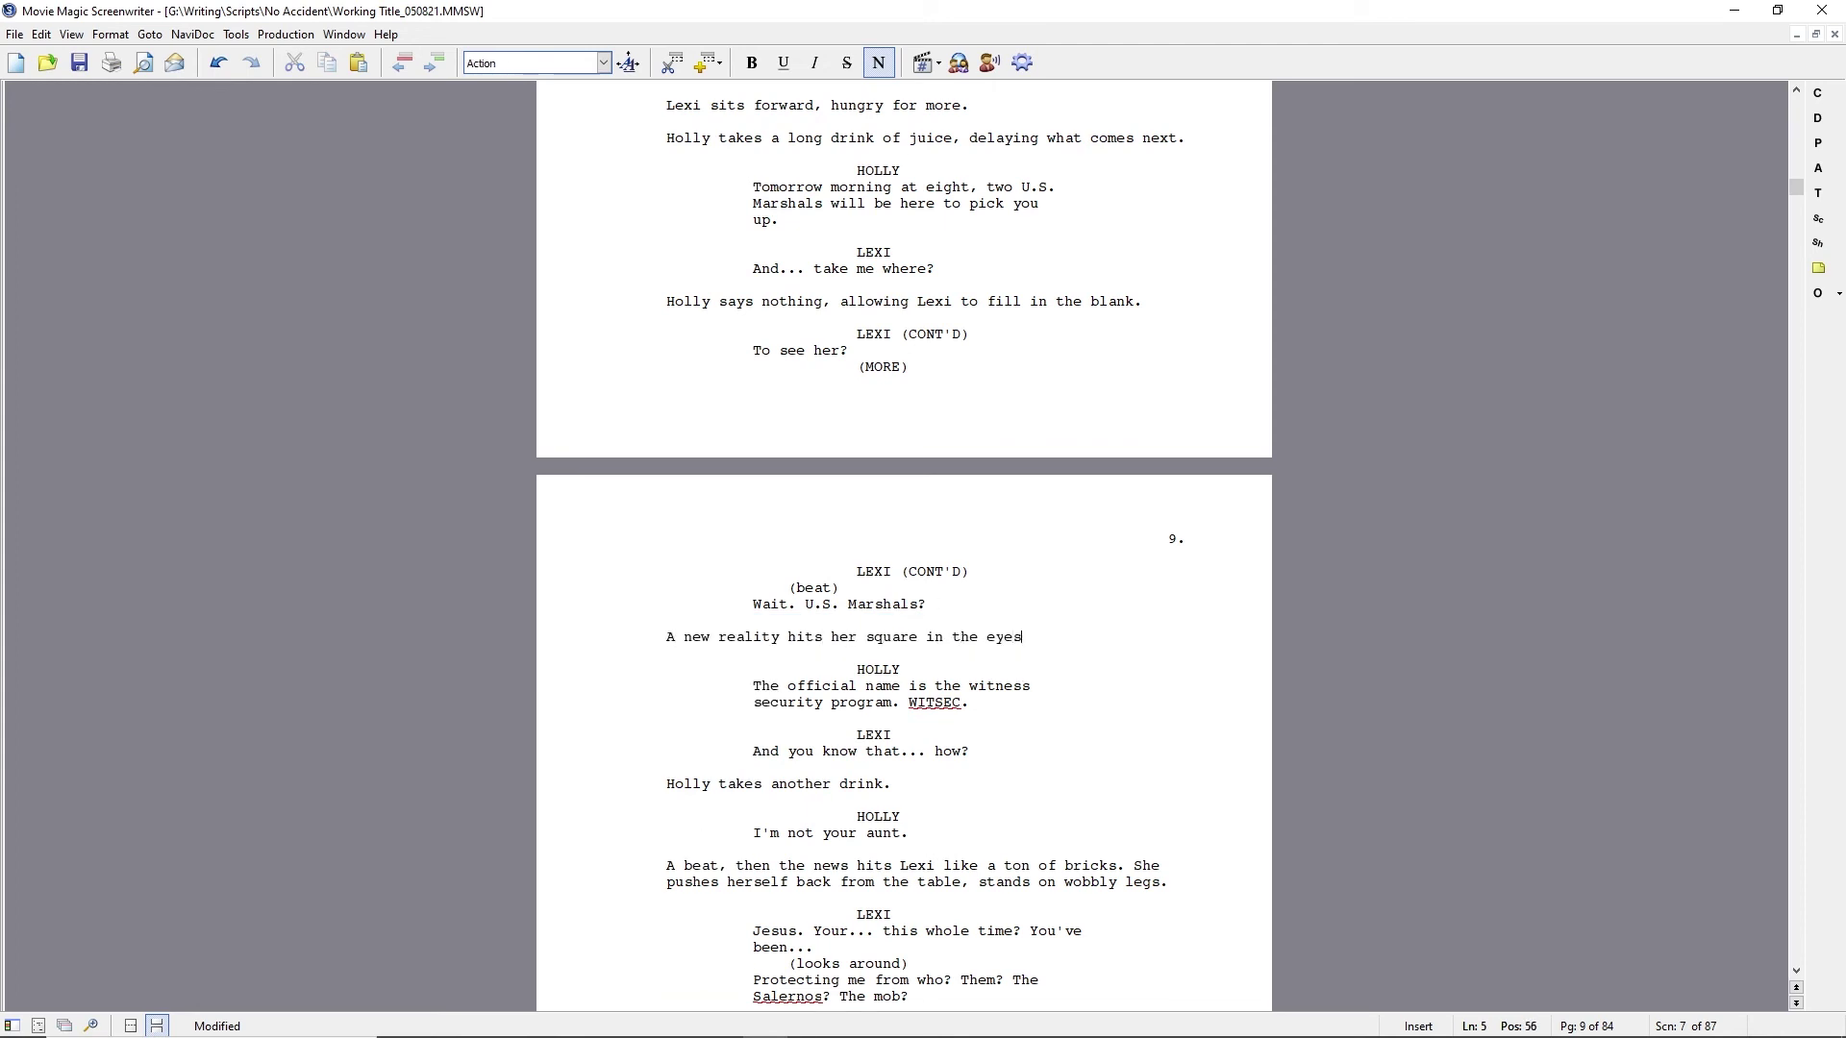
{"action": "type", "text": ". She looks at Holly as"}
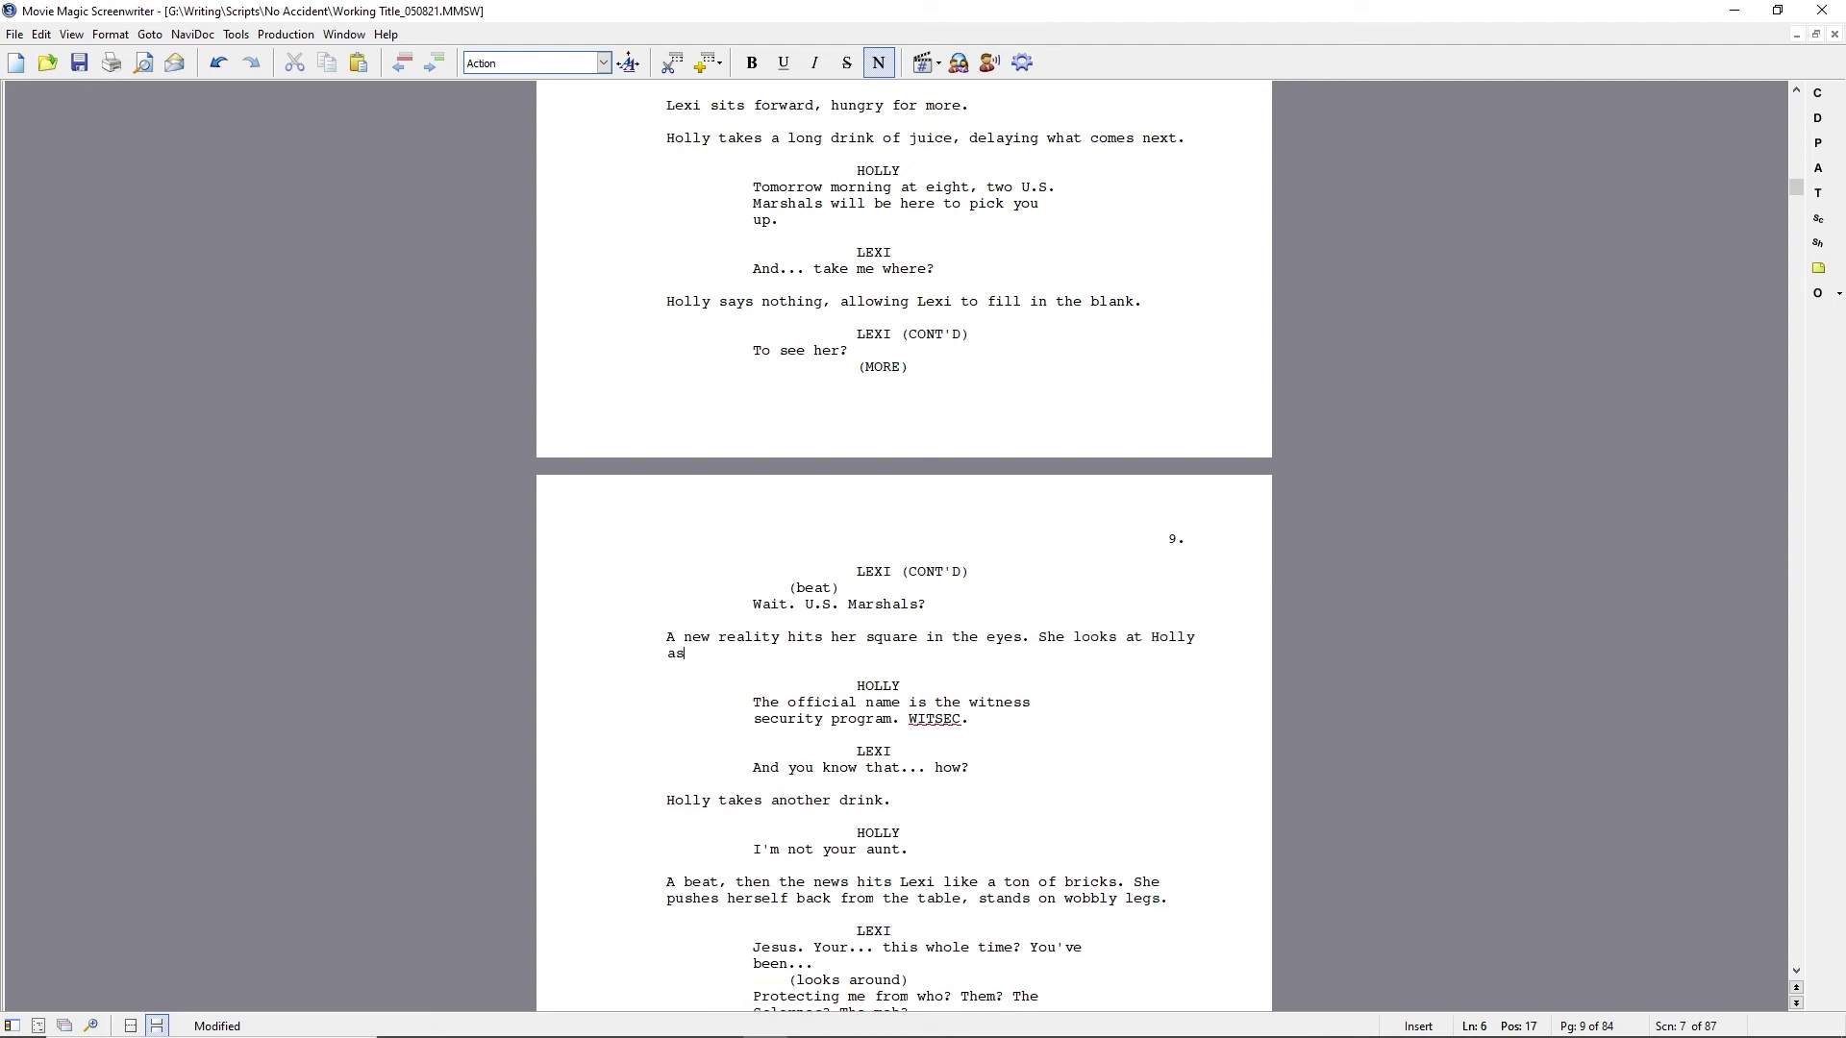
{"action": "type", "text": "if for the first time."}
Add the action line "Holly sees the question written all over Lexi's face." and a HOLLY dialogue line reading "Yes.".
{"action": "key", "text": "Return"}
{"action": "type", "text": "Holly sees the question written all over Lexi's face."}
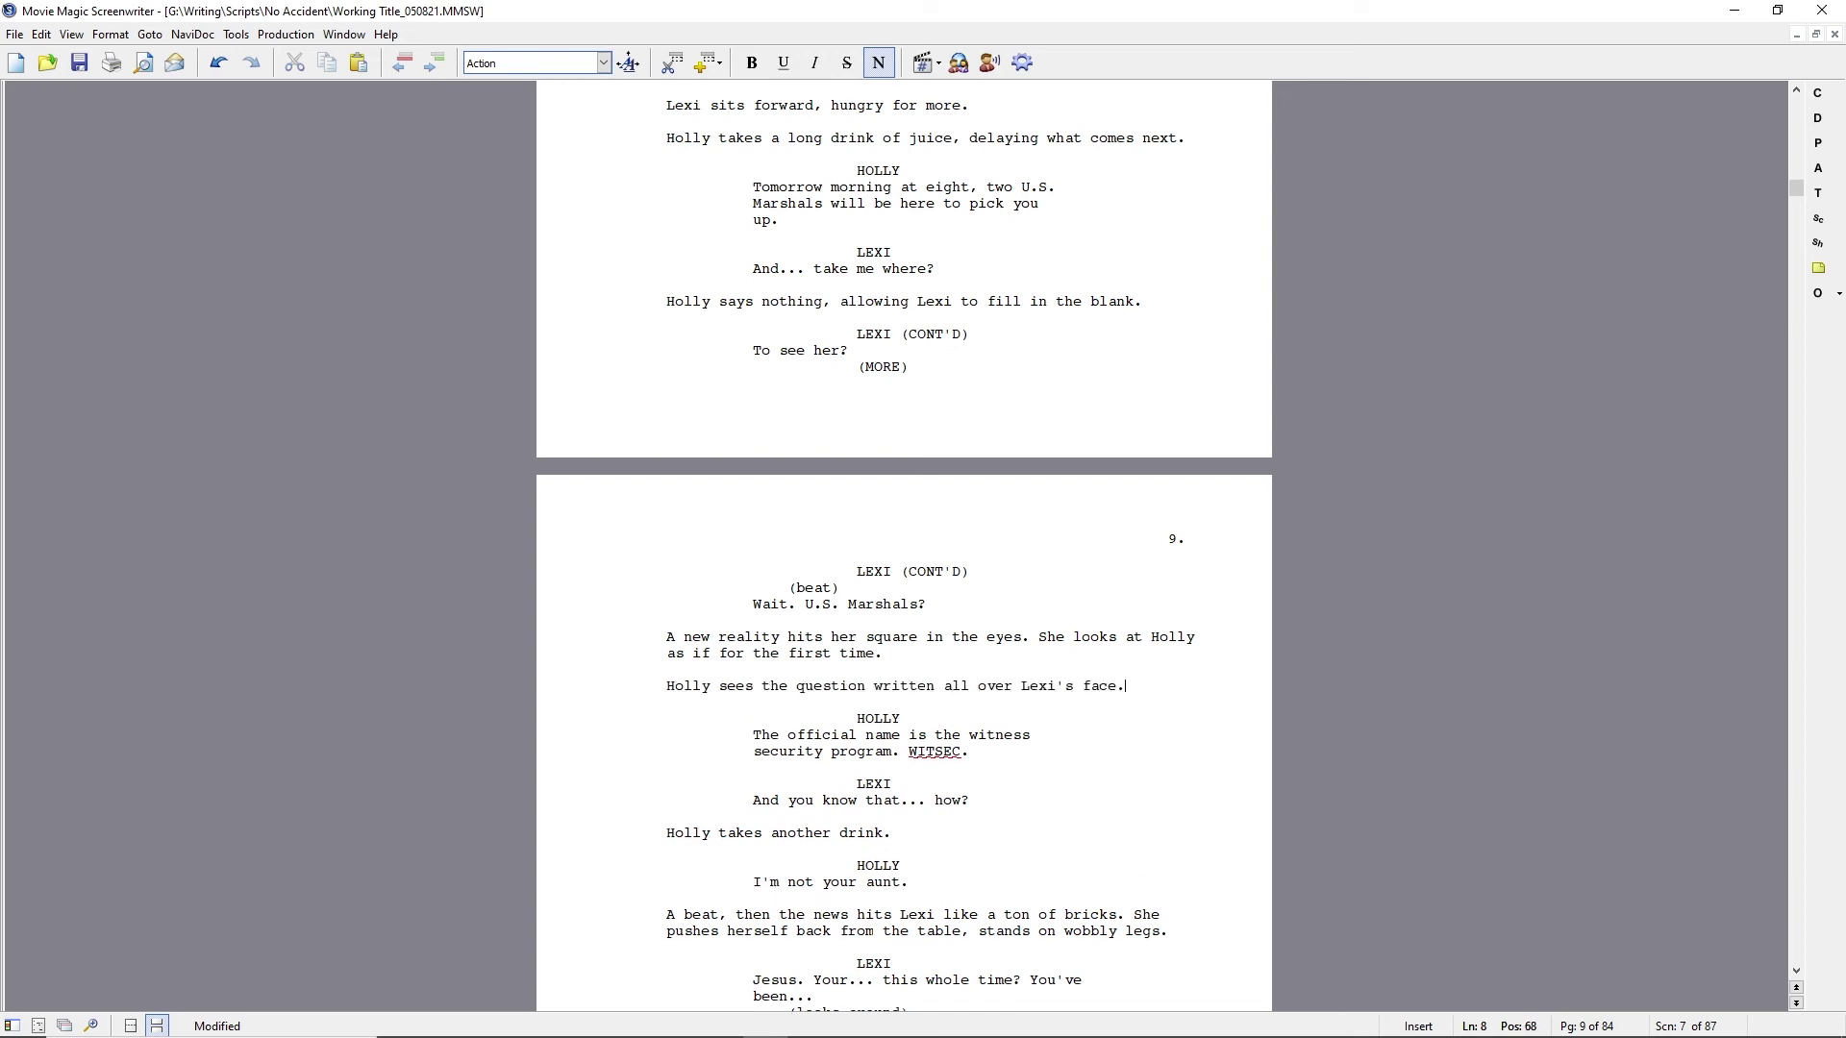
{"action": "key", "text": "Return"}
{"action": "type", "text": "HO"}
{"action": "key", "text": "Return"}
{"action": "type", "text": "Yes."}
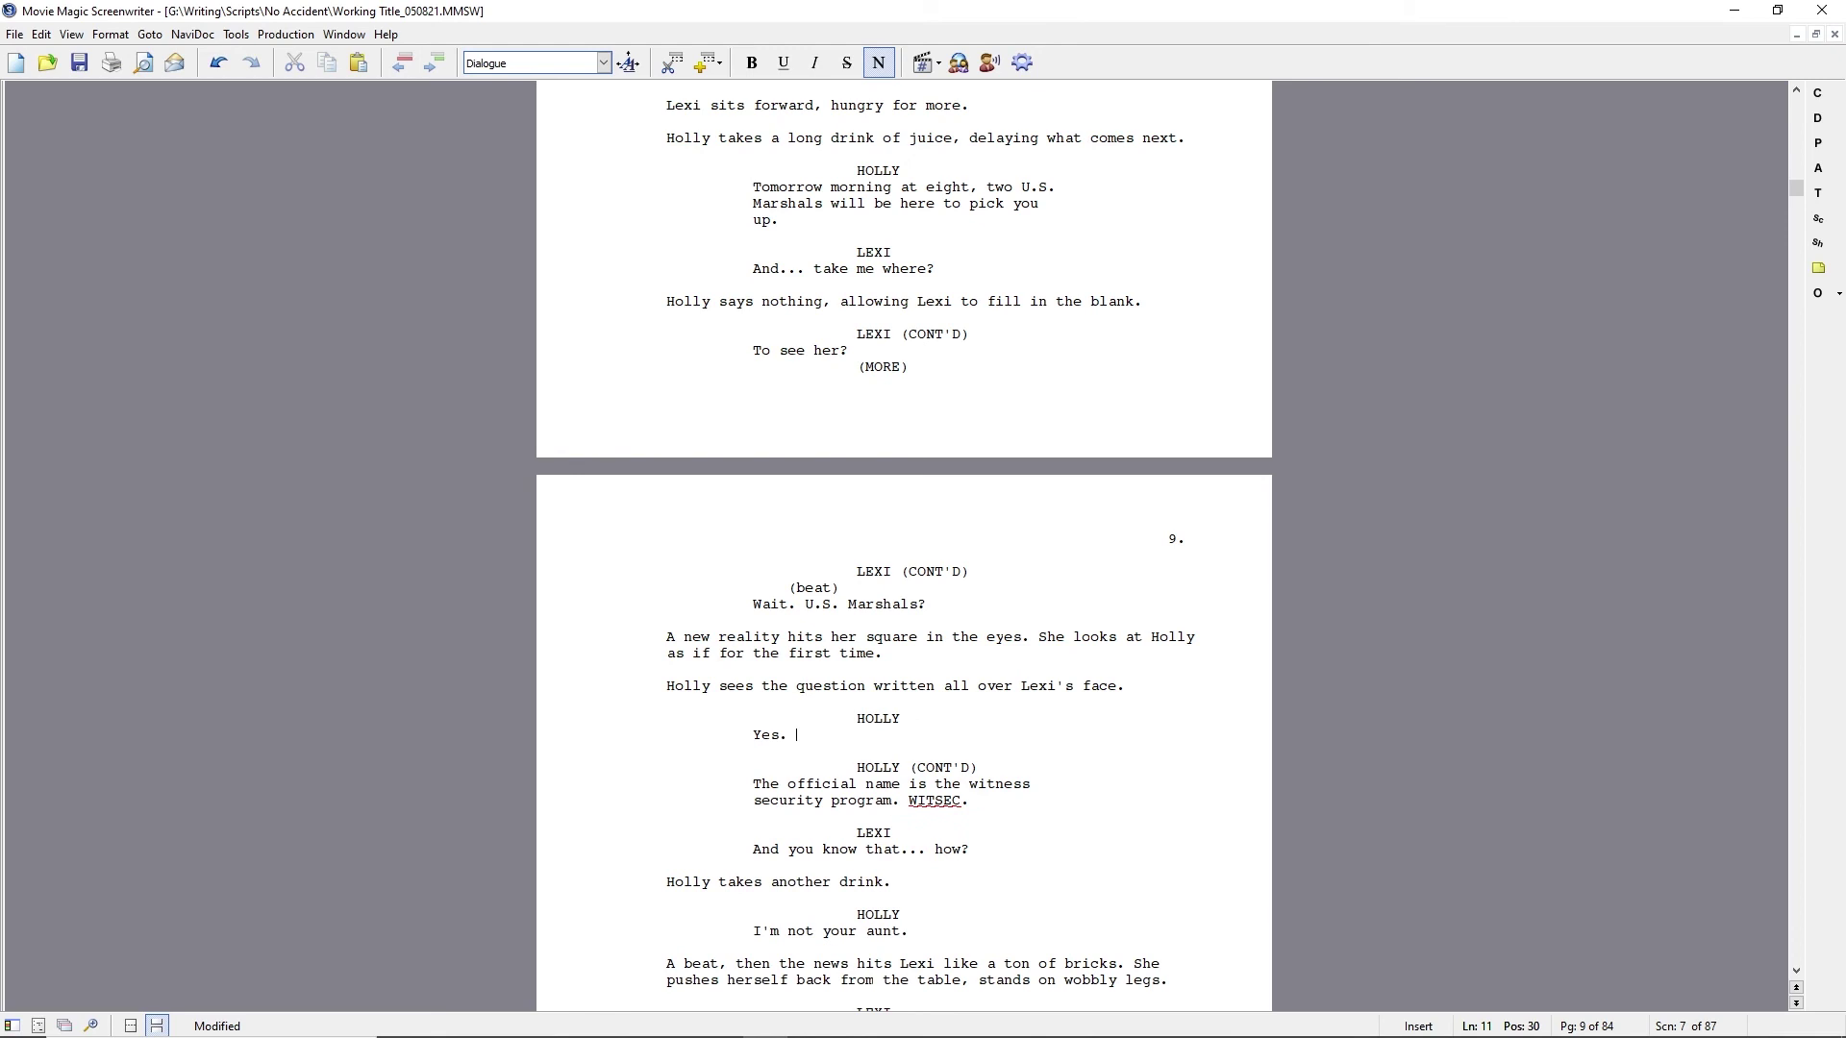
Delete from Holly's "Yes." through the WITSEC exchange so her cue leads directly into "I'm not your aunt.".
{"action": "key", "text": "Home"}
{"action": "key", "text": "shift+Down"}
{"action": "key", "text": "shift+Down"}
{"action": "key", "text": "shift+Down"}
{"action": "key", "text": "shift+Down"}
{"action": "key", "text": "shift+Down"}
{"action": "key", "text": "shift+Down"}
{"action": "key", "text": "shift+Down"}
{"action": "key", "text": "Delete"}
{"action": "key", "text": "shift+Down"}
{"action": "key", "text": "Delete"}
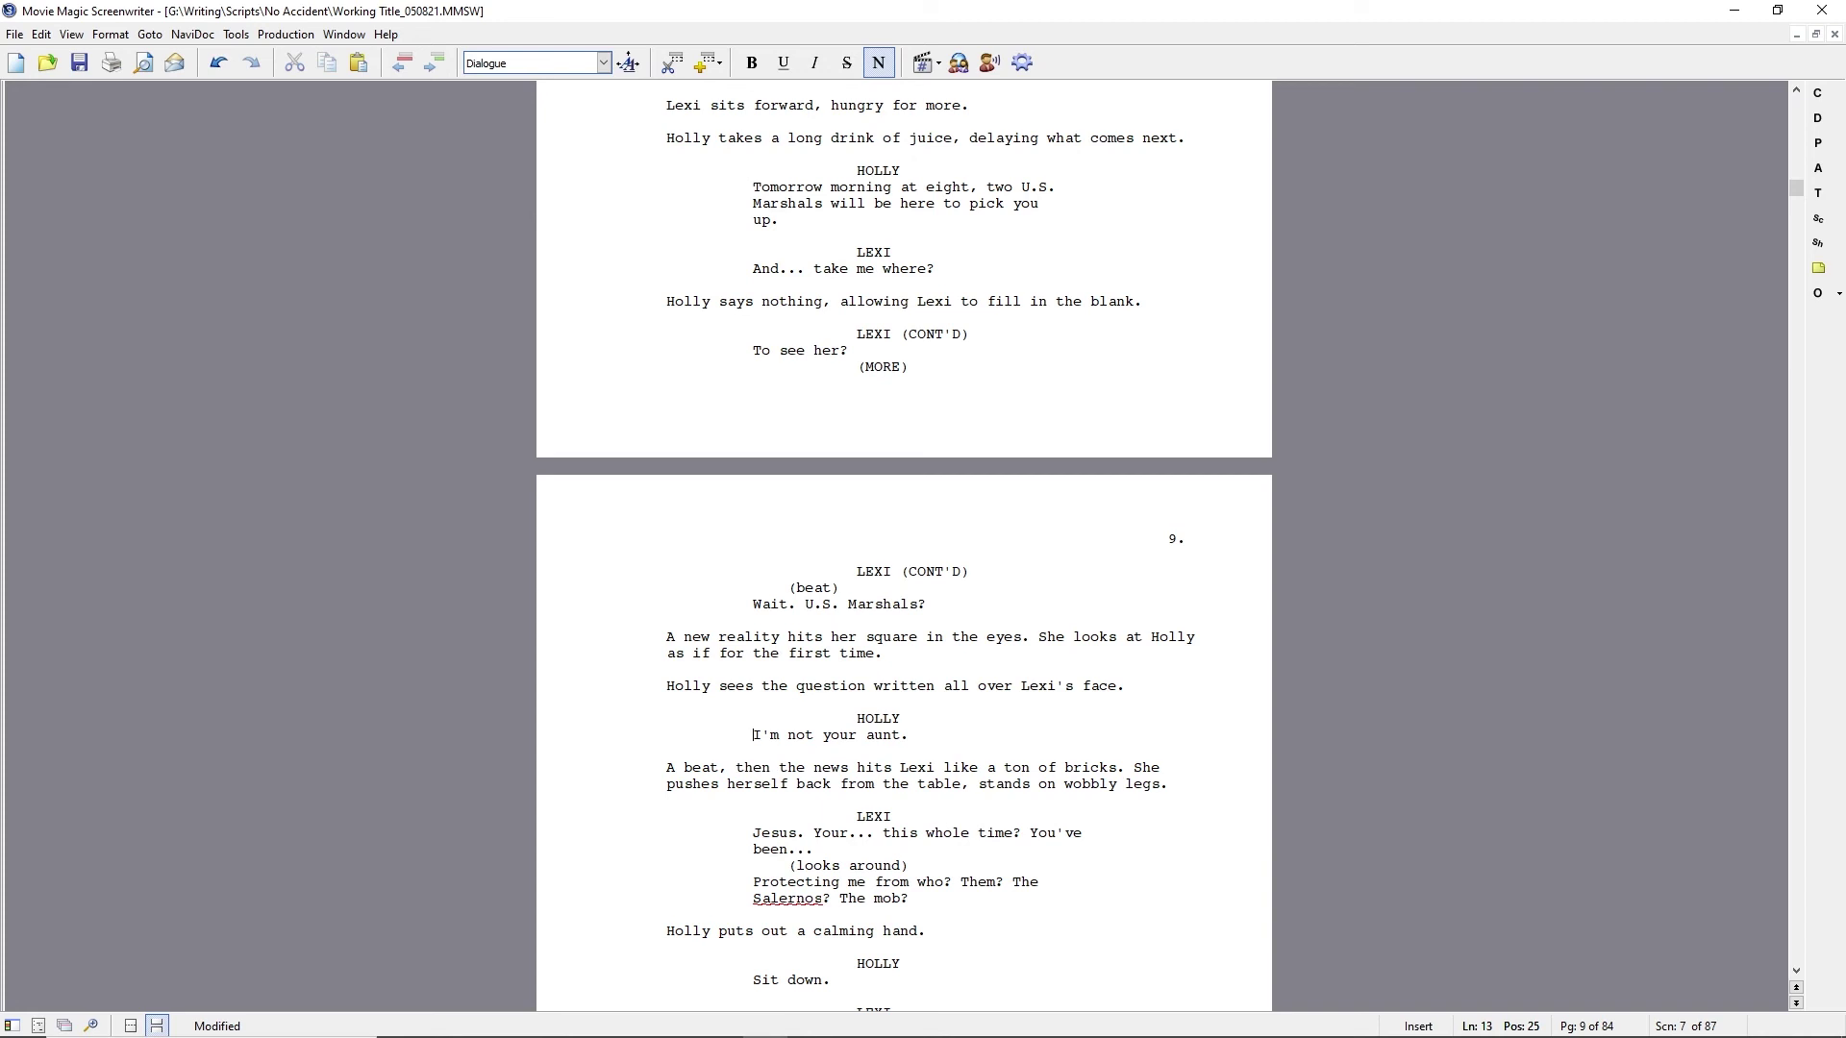
Reword the start of the next action paragraph to "The words hit Lexi like a ton of bricks.".
{"action": "key", "text": "Down"}
{"action": "key", "text": "ctrl+shift+Right"}
{"action": "key", "text": "ctrl+shift+Right"}
{"action": "key", "text": "ctrl+shift+Right"}
{"action": "key", "text": "ctrl+shift+Right"}
{"action": "type", "text": "The words"}
{"action": "key", "text": "ctrl+shift+Right"}
{"action": "key", "text": "Delete"}
{"action": "key", "text": "ctrl+Right"}
{"action": "key", "text": "Left"}
{"action": "key", "text": "BackSpace"}
Shorten "Your... this whole time?" in Lexi's speech to "This whole time?".
{"action": "key", "text": "Down"}
{"action": "key", "text": "Down"}
{"action": "key", "text": "Down"}
{"action": "key", "text": "ctrl+shift+Right"}
{"action": "key", "text": "shift+Right"}
{"action": "type", "text": "T"}
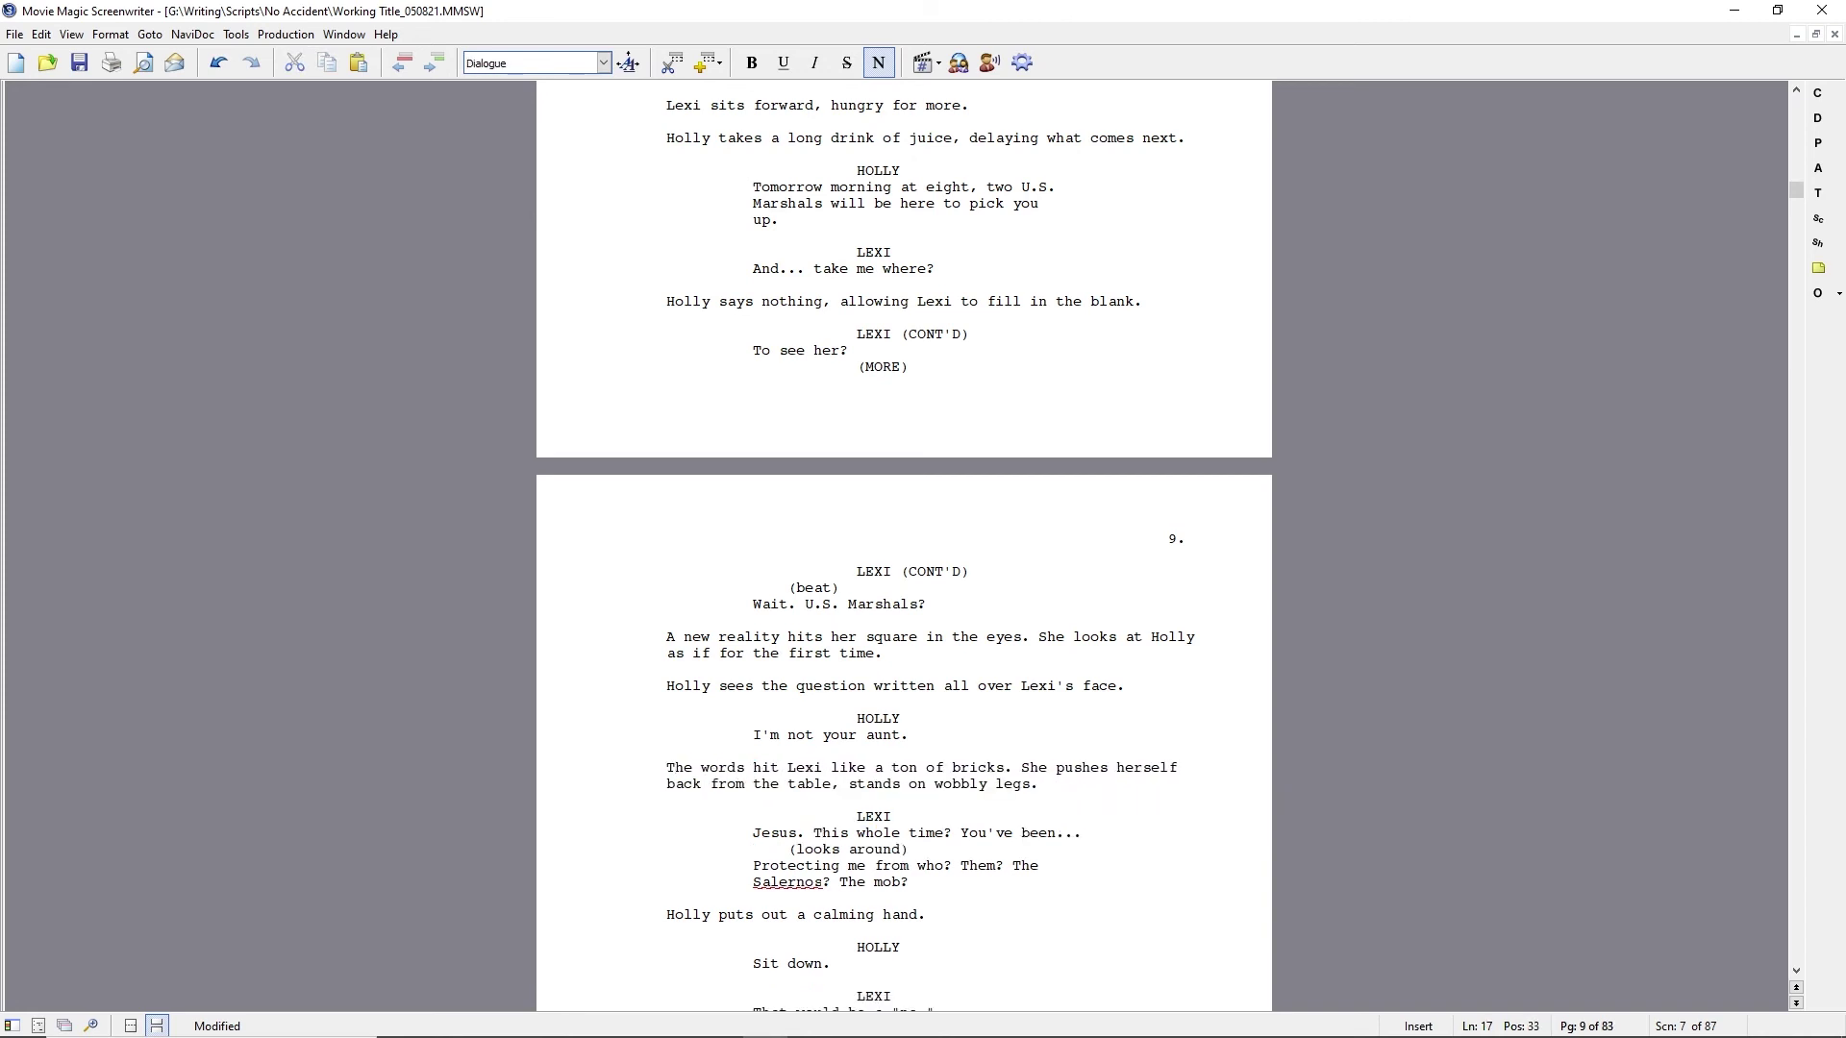
Change "The Salernos?" in Lexi's speech to "From the Salernos?".
{"action": "key", "text": "Down"}
{"action": "key", "text": "Down"}
{"action": "key", "text": "ctrl+Right"}
{"action": "key", "text": "ctrl+Right"}
{"action": "key", "text": "ctrl+Right"}
{"action": "key", "text": "ctrl+Right"}
{"action": "key", "text": "ctrl+Right"}
{"action": "type", "text": "From t"}
{"action": "key", "text": "Delete"}
{"action": "key", "text": "ctrl+Right"}
{"action": "key", "text": "ctrl+Right"}
{"action": "key", "text": "Left"}
Extend Lexi's speech with the parenthetical "(realizes)" and the line "I'm in the witness protection program?".
{"action": "key", "text": "End"}
{"action": "key", "text": "Tab"}
{"action": "type", "text": "realizes"}
{"action": "key", "text": "Return"}
{"action": "type", "text": "I'"}
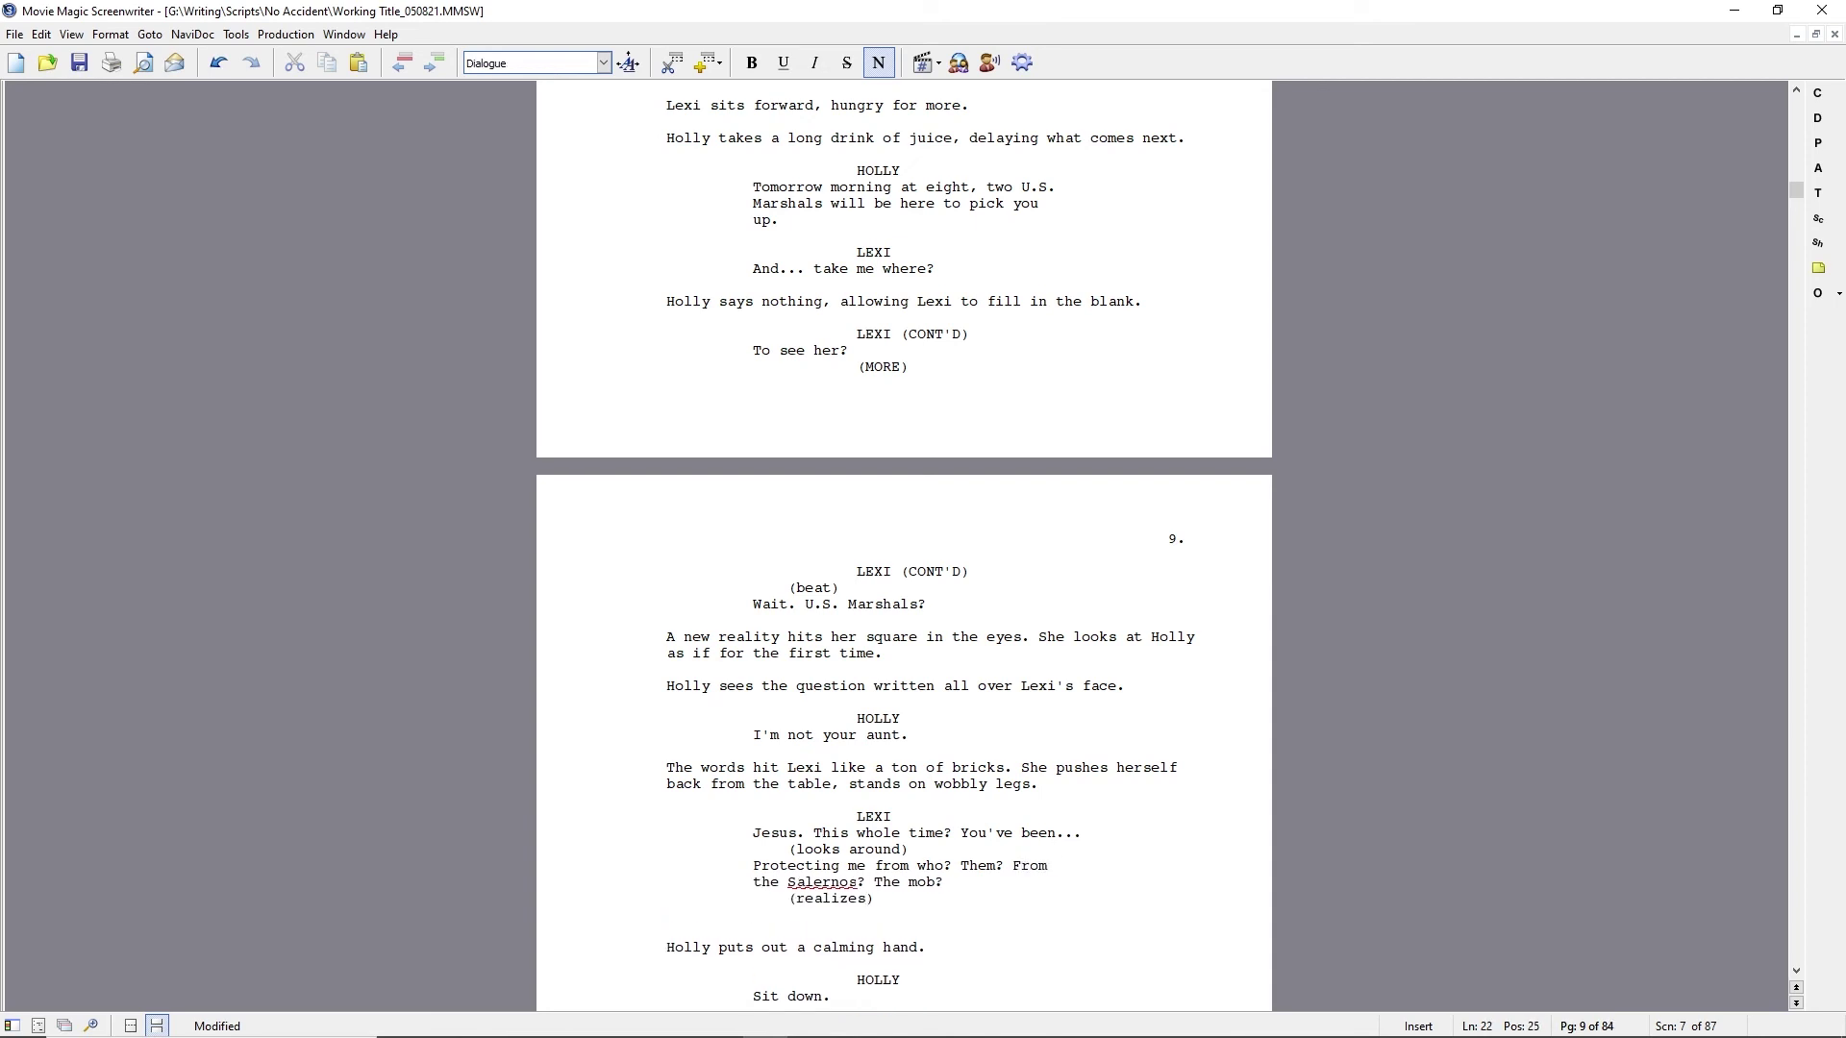
{"action": "type", "text": "m in the witness protection program"}
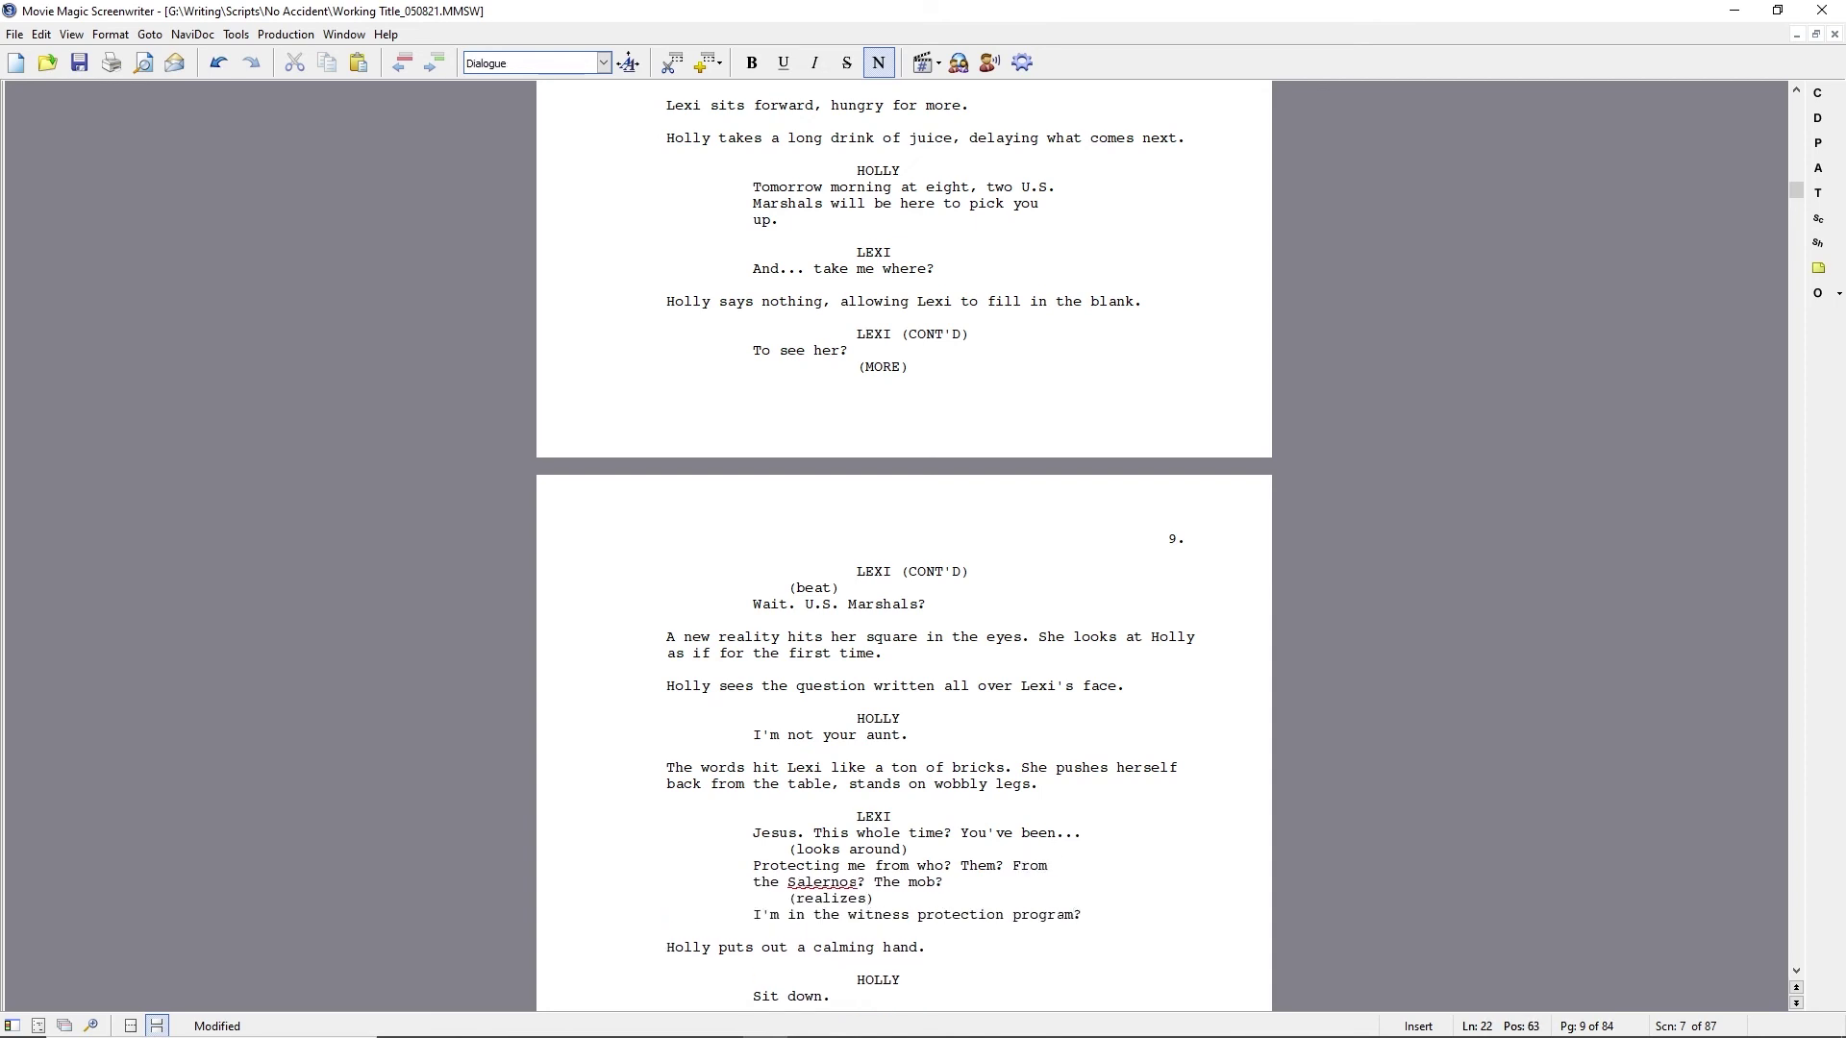
{"action": "type", "text": "?"}
Add Holly's reply "It's officially called the Witness Security Program. WITSEC.".
{"action": "key", "text": "Return"}
{"action": "type", "text": "HOLLY"}
{"action": "key", "text": "Return"}
{"action": "key", "text": "alt+Tab"}
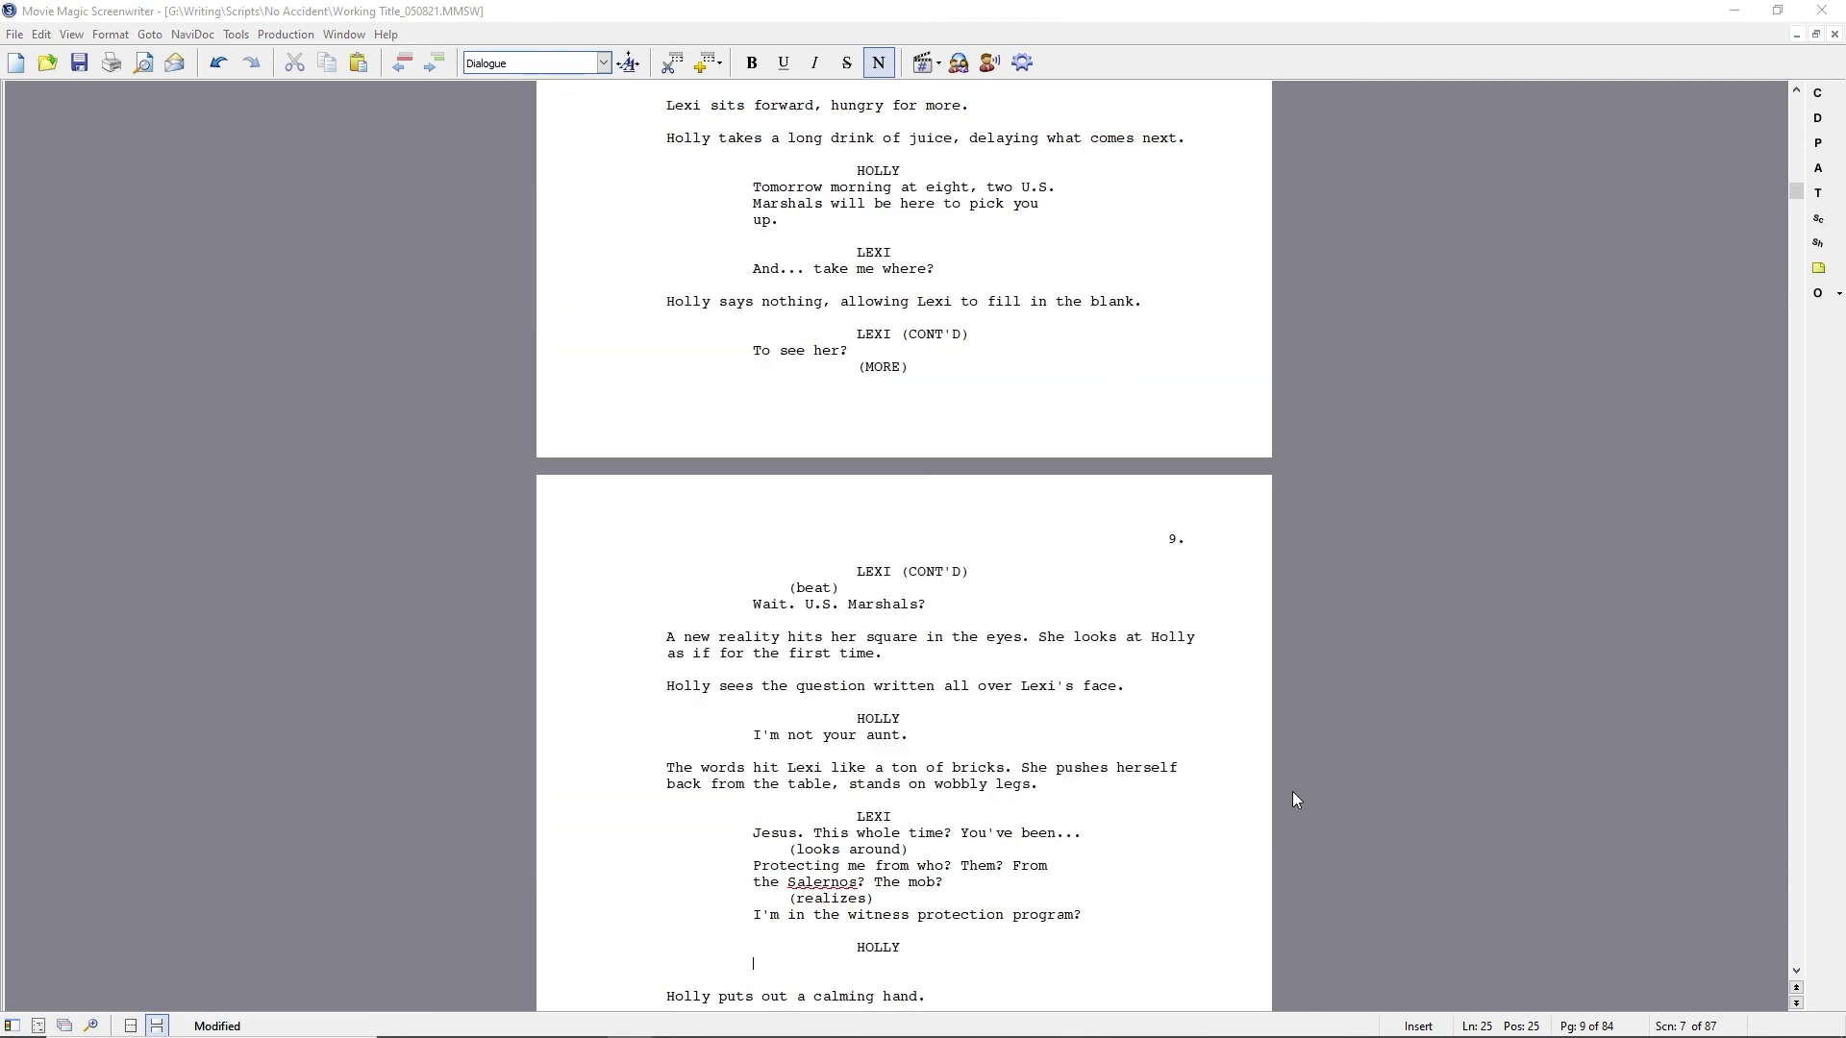
{"action": "type", "text": "It's officially called the Witness Seucirty Program. WITSEC."}
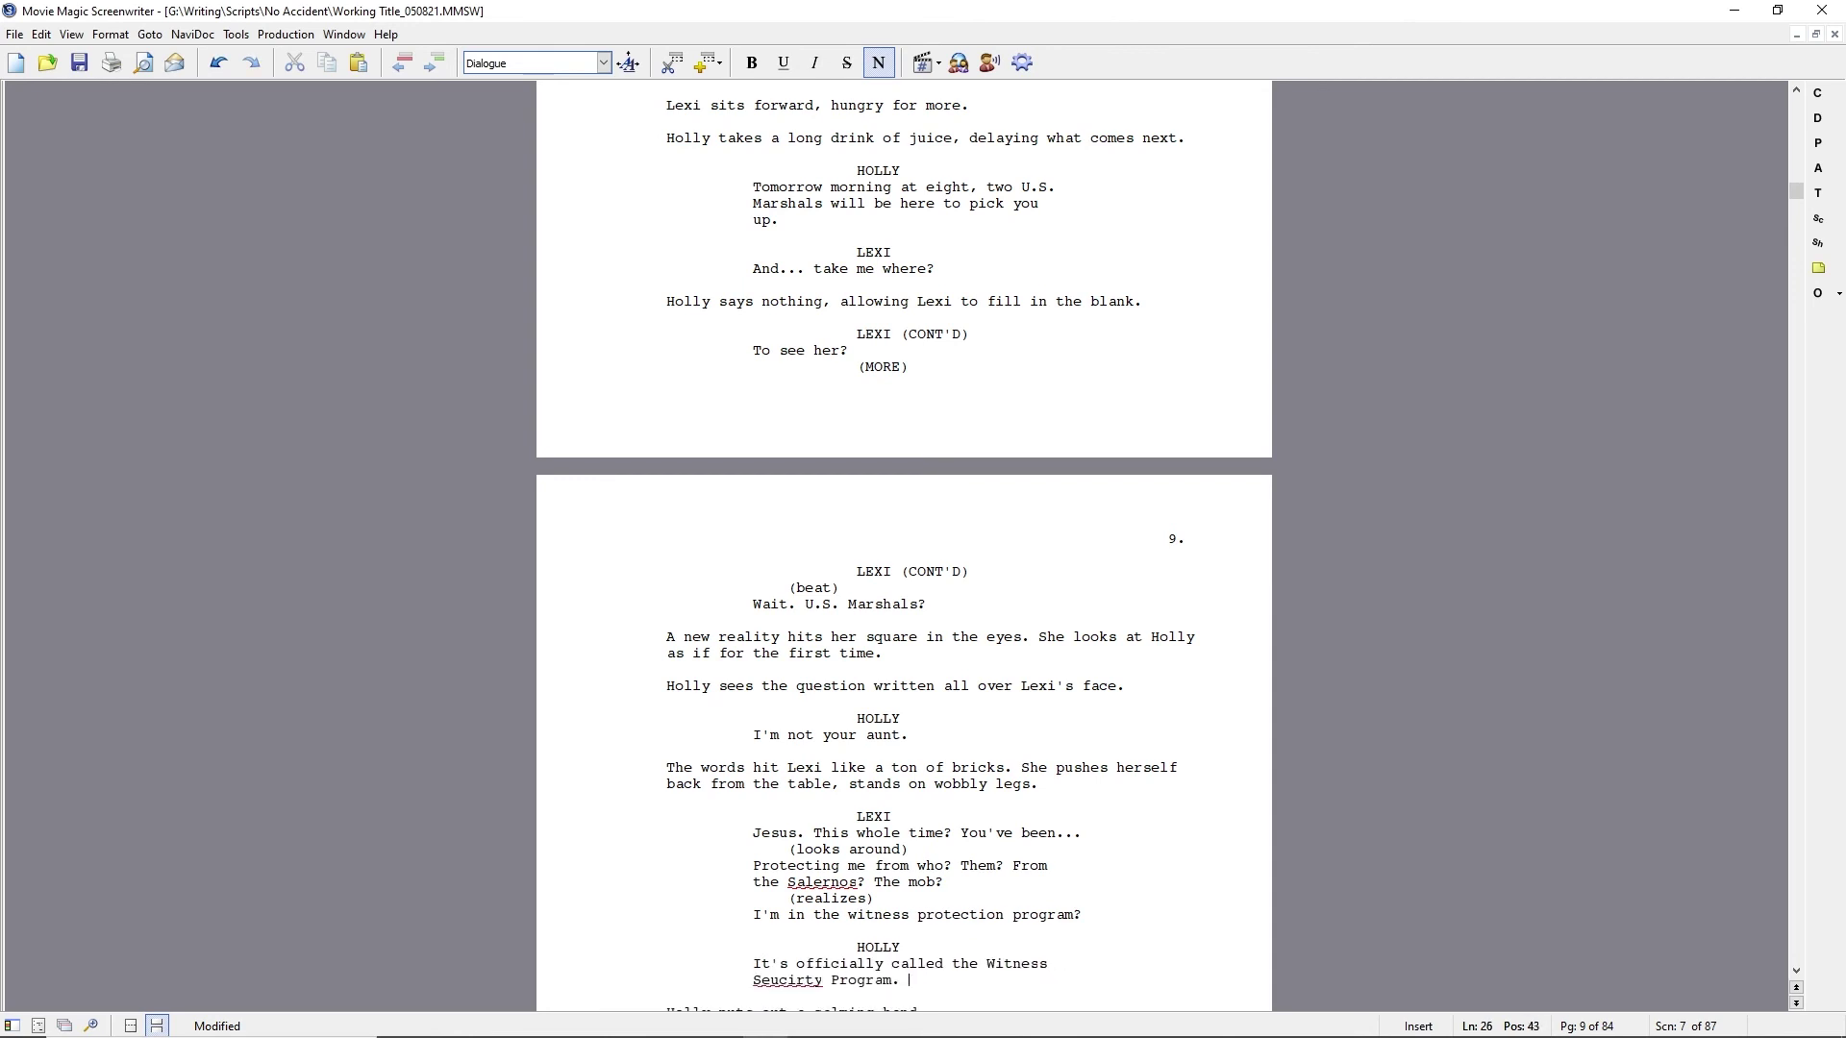
Capitalize "Witness Protection Program" in Lexi's line.
{"action": "key", "text": "Up"}
{"action": "key", "text": "Up"}
{"action": "key", "text": "Up"}
{"action": "key", "text": "ctrl+Left"}
{"action": "key", "text": "ctrl+Left"}
{"action": "key", "text": "shift+Right"}
{"action": "type", "text": "W"}
{"action": "key", "text": "ctrl+Right"}
{"action": "key", "text": "shift+Right"}
{"action": "type", "text": "P"}
{"action": "key", "text": "ctrl+Right"}
{"action": "key", "text": "shift+Right"}
{"action": "type", "text": "P"}
Correct the misspelled "Seucirty" in Holly's reply to "Security".
{"action": "key", "text": "Down"}
{"action": "key", "text": "Down"}
{"action": "key", "text": "Down"}
{"action": "key", "text": "ctrl+Left"}
{"action": "key", "text": "ctrl+Left"}
{"action": "key", "text": "Left"}
{"action": "key", "text": "Left"}
{"action": "key", "text": "Left"}
{"action": "key", "text": "Left"}
{"action": "key", "text": "Left"}
{"action": "key", "text": "Left"}
{"action": "key", "text": "Left"}
{"action": "type", "text": "curity"}
{"action": "key", "text": "Delete"}
{"action": "key", "text": "Delete"}
{"action": "key", "text": "Delete"}
{"action": "key", "text": "Delete"}
{"action": "key", "text": "Delete"}
{"action": "key", "text": "Delete"}
Add the action line "Lexi shoots her a callous WTF look." below Holly's WITSEC reply.
{"action": "key", "text": "Return"}
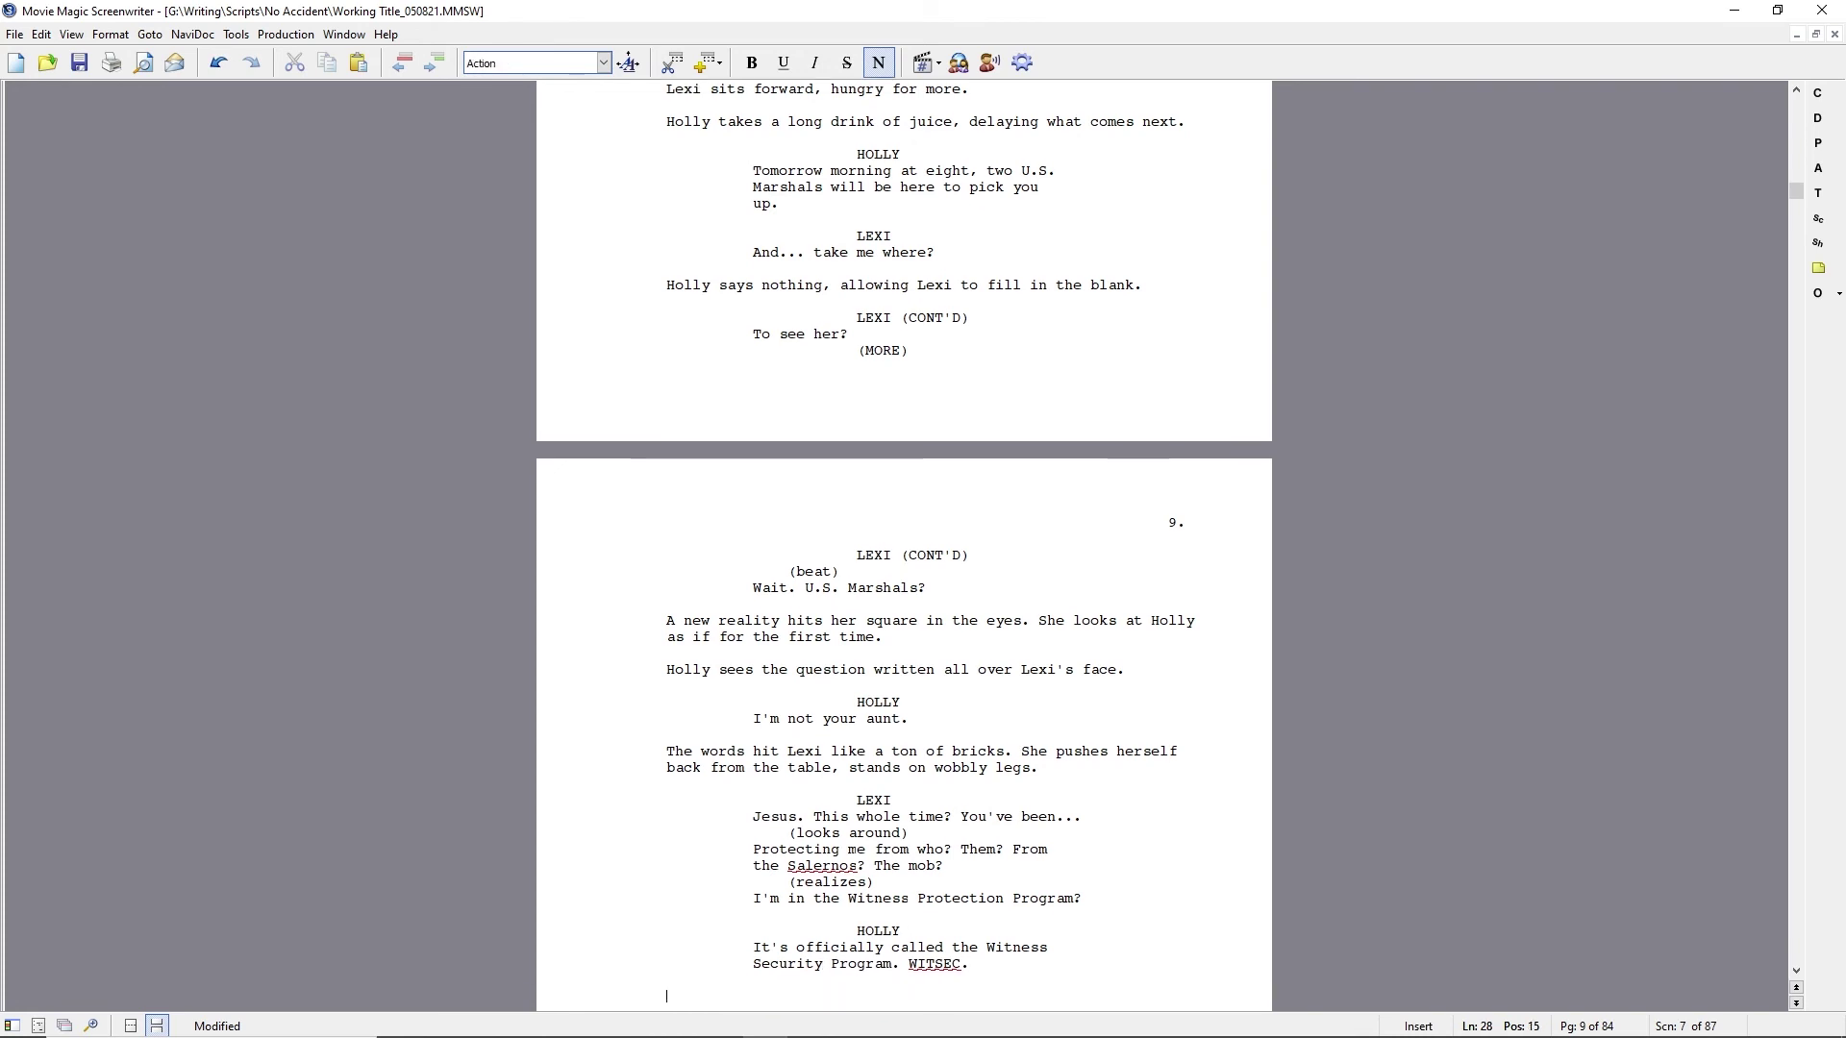
{"action": "scroll", "coordinate": [662, 755], "scroll_direction": "down", "scroll_amount": 5}
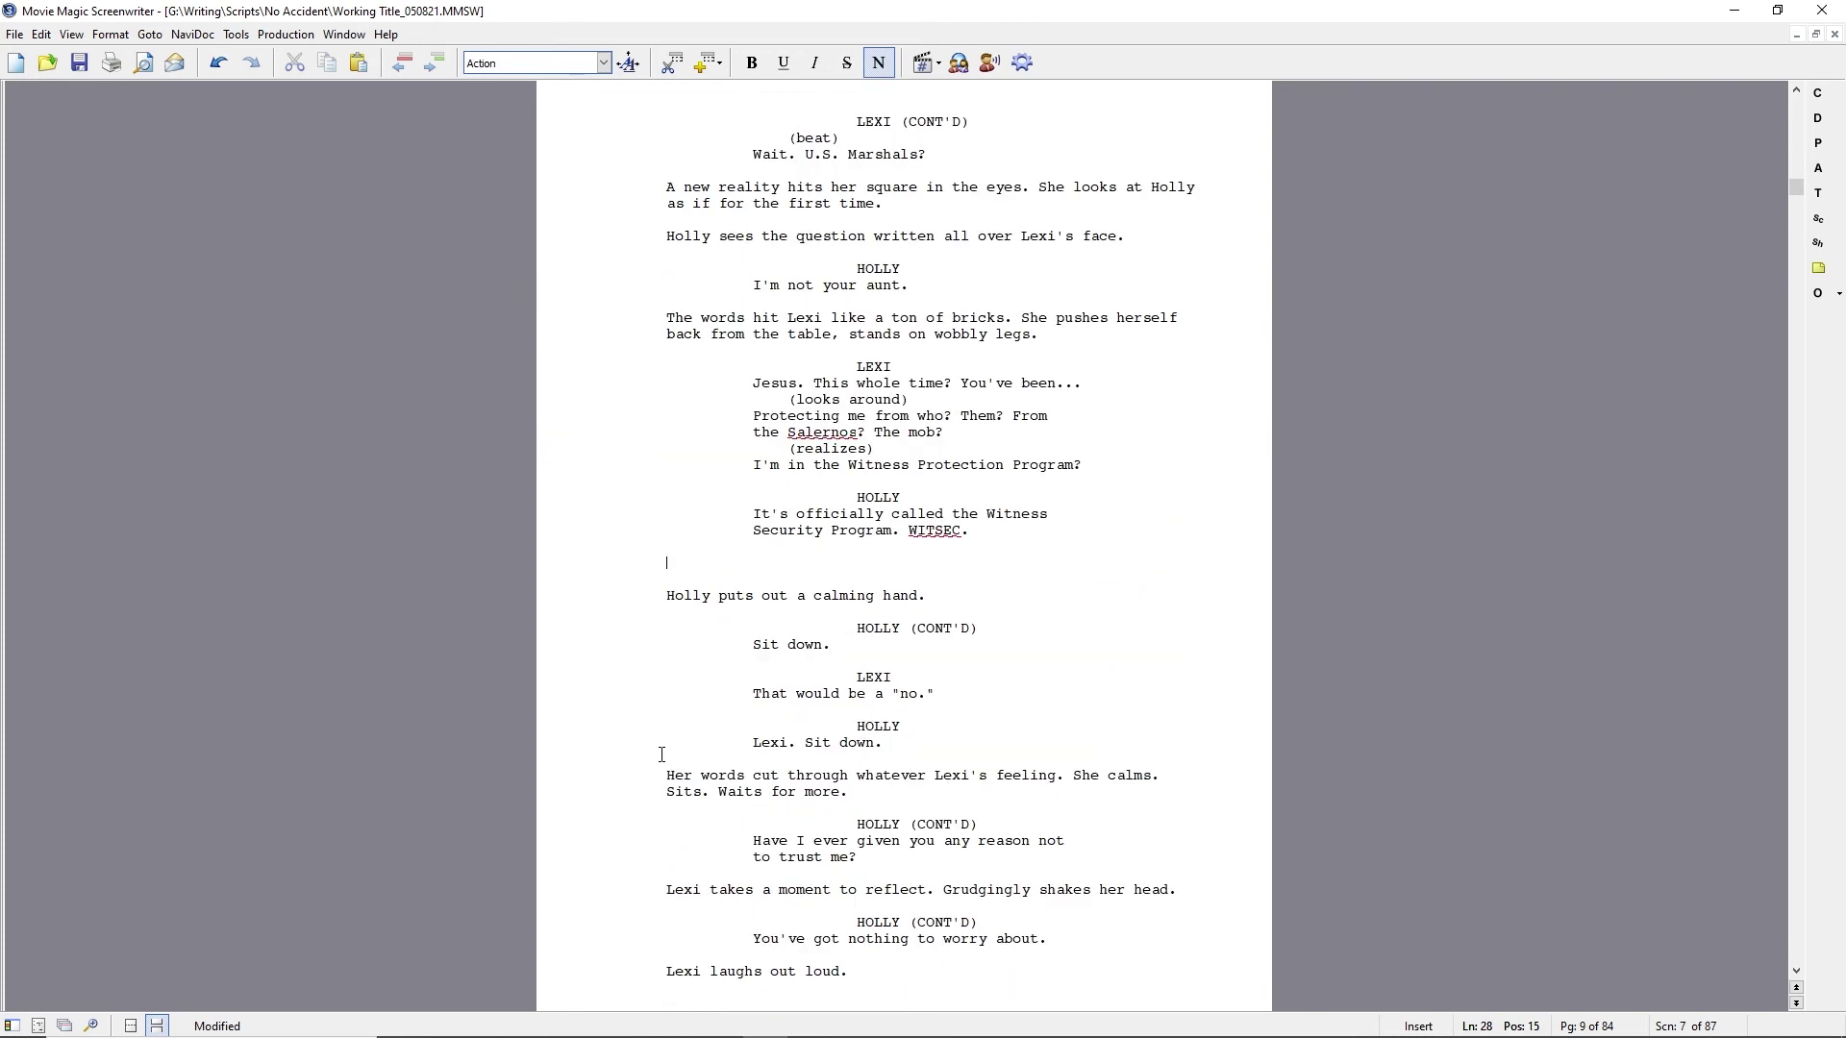
{"action": "type", "text": "Lexi shoots her a"}
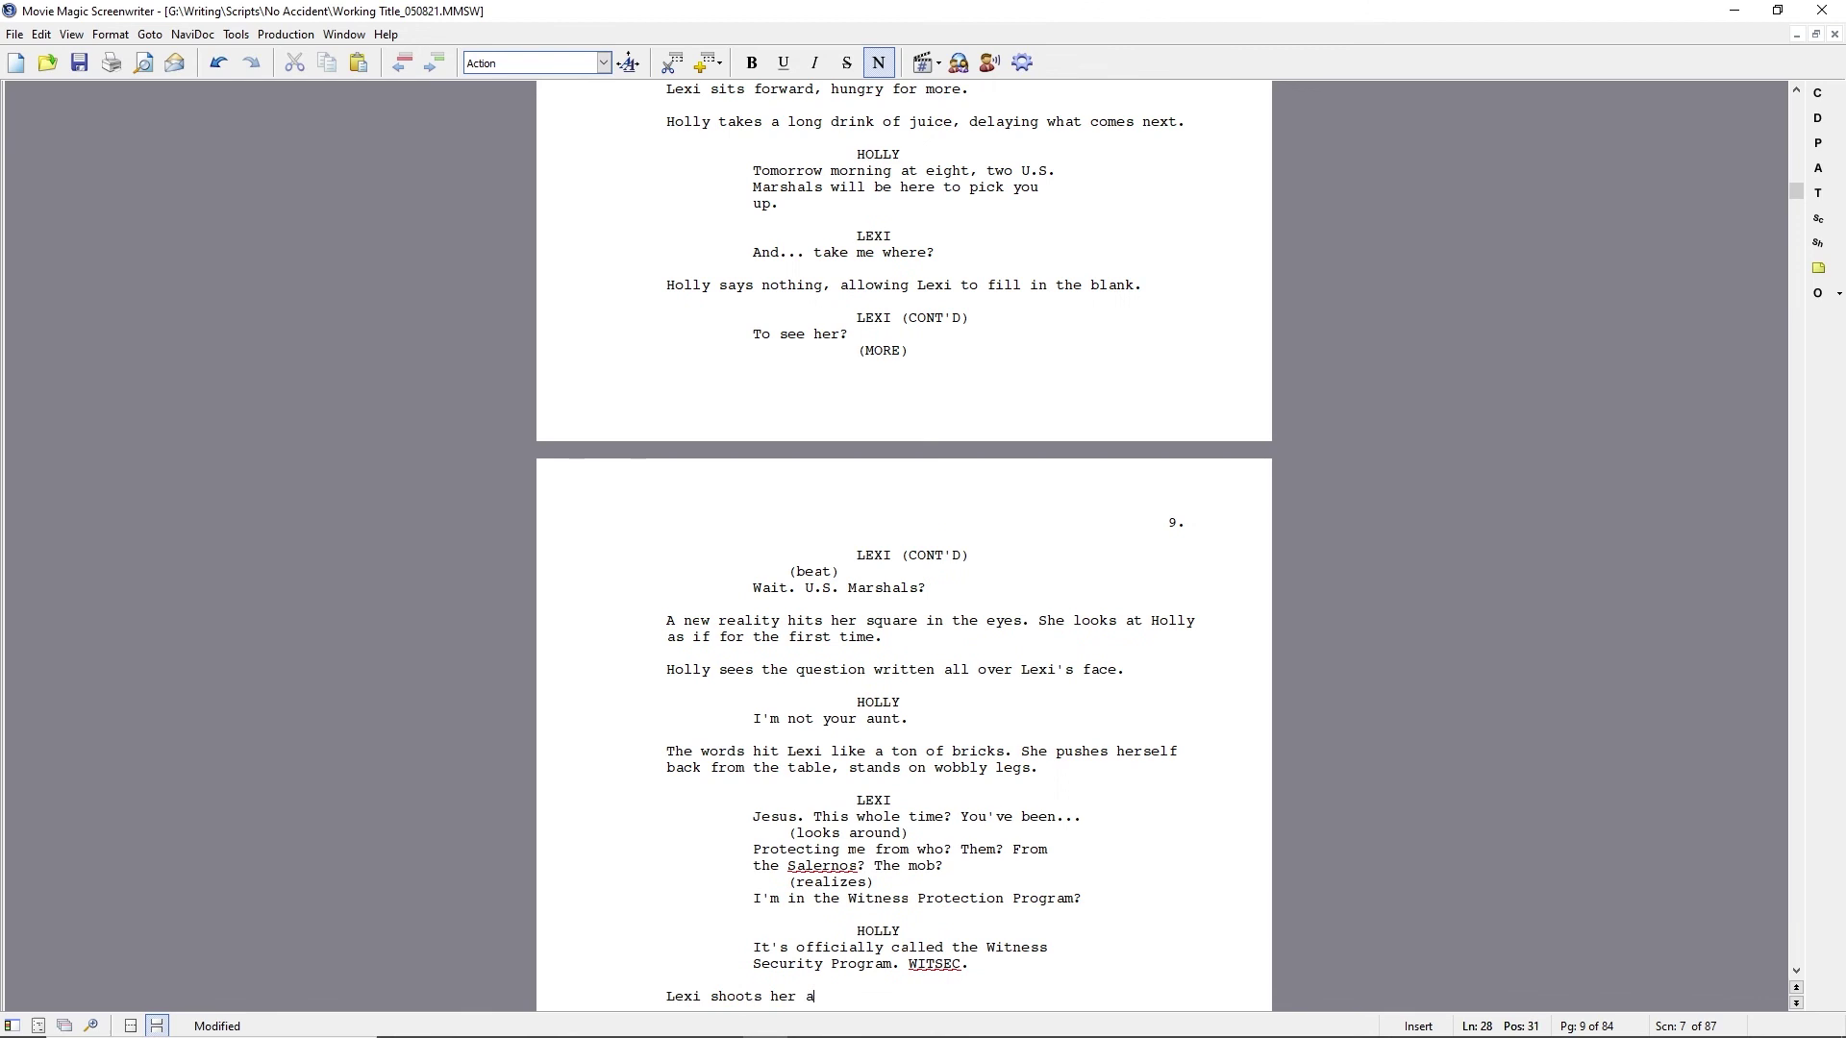
{"action": "type", "text": " callous WTF look."}
{"action": "key", "text": "Tab"}
{"action": "type", "text": "LEXI"}
{"action": "key", "text": "Return"}
{"action": "scroll", "coordinate": [903, 548], "scroll_direction": "down", "scroll_amount": 3}
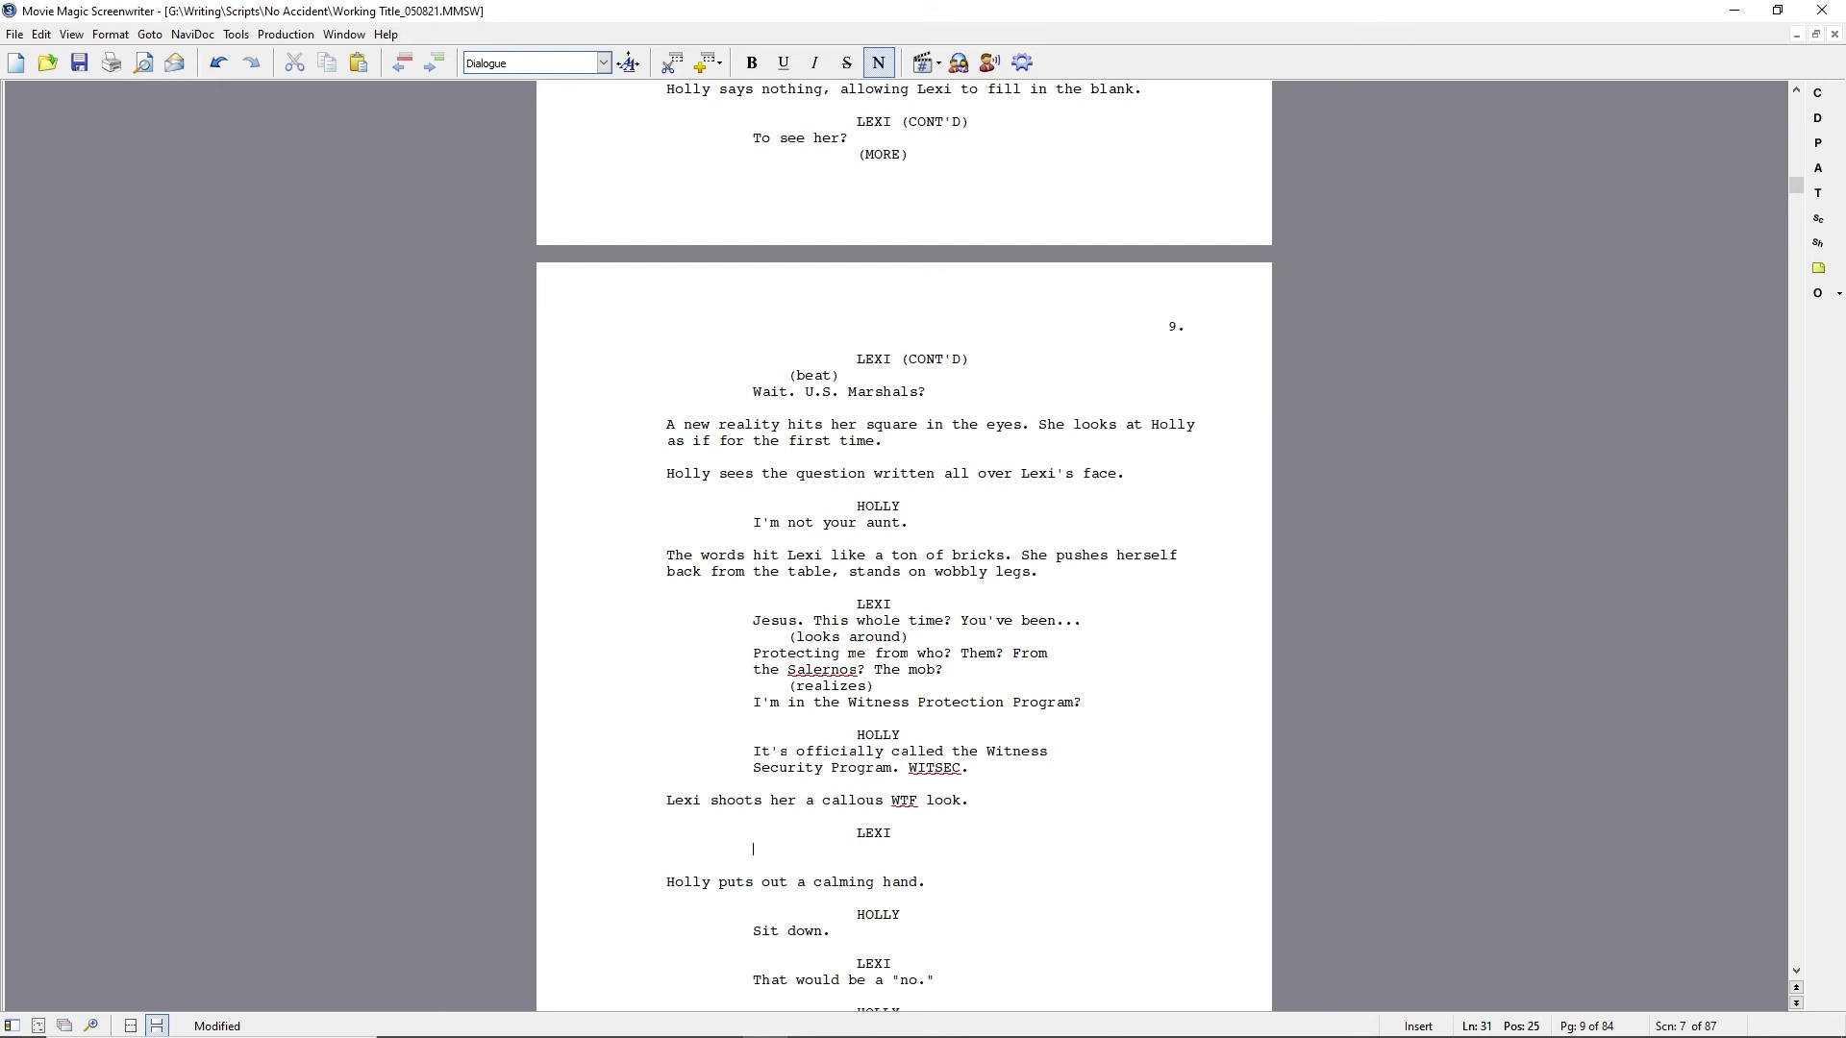
{"action": "key", "text": "Up"}
{"action": "key", "text": "shift+Down"}
{"action": "key", "text": "shift+Down"}
{"action": "key", "text": "Delete"}
Change "puts out" to "puts up" in the action line about Holly's calming hand.
{"action": "key", "text": "ctrl+Right"}
{"action": "key", "text": "ctrl+Right"}
{"action": "key", "text": "ctrl+shift+Right"}
{"action": "type", "text": "up"}
Replace Holly's first "Sit down." line with "There's a few more things I need to tell you.".
{"action": "key", "text": "Down"}
{"action": "key", "text": "Down"}
{"action": "key", "text": "shift+Home"}
{"action": "type", "text": "There's a few more things you need to"}
{"action": "key", "text": "BackSpace"}
{"action": "key", "text": "BackSpace"}
{"action": "key", "text": "BackSpace"}
{"action": "key", "text": "BackSpace"}
{"action": "key", "text": "BackSpace"}
{"action": "key", "text": "BackSpace"}
{"action": "key", "text": "BackSpace"}
{"action": "key", "text": "BackSpace"}
{"action": "key", "text": "BackSpace"}
{"action": "key", "text": "BackSpace"}
{"action": "key", "text": "BackSpace"}
{"action": "type", "text": "I need to tell you."}
Replace "Waits for more." with "Regains some measure of her composure." and add the action line "Holly gives her plenty of time.".
{"action": "key", "text": "Down"}
{"action": "key", "text": "Down"}
{"action": "key", "text": "Down"}
{"action": "key", "text": "Down"}
{"action": "key", "text": "Down"}
{"action": "key", "text": "Down"}
{"action": "key", "text": "Down"}
{"action": "key", "text": "Down"}
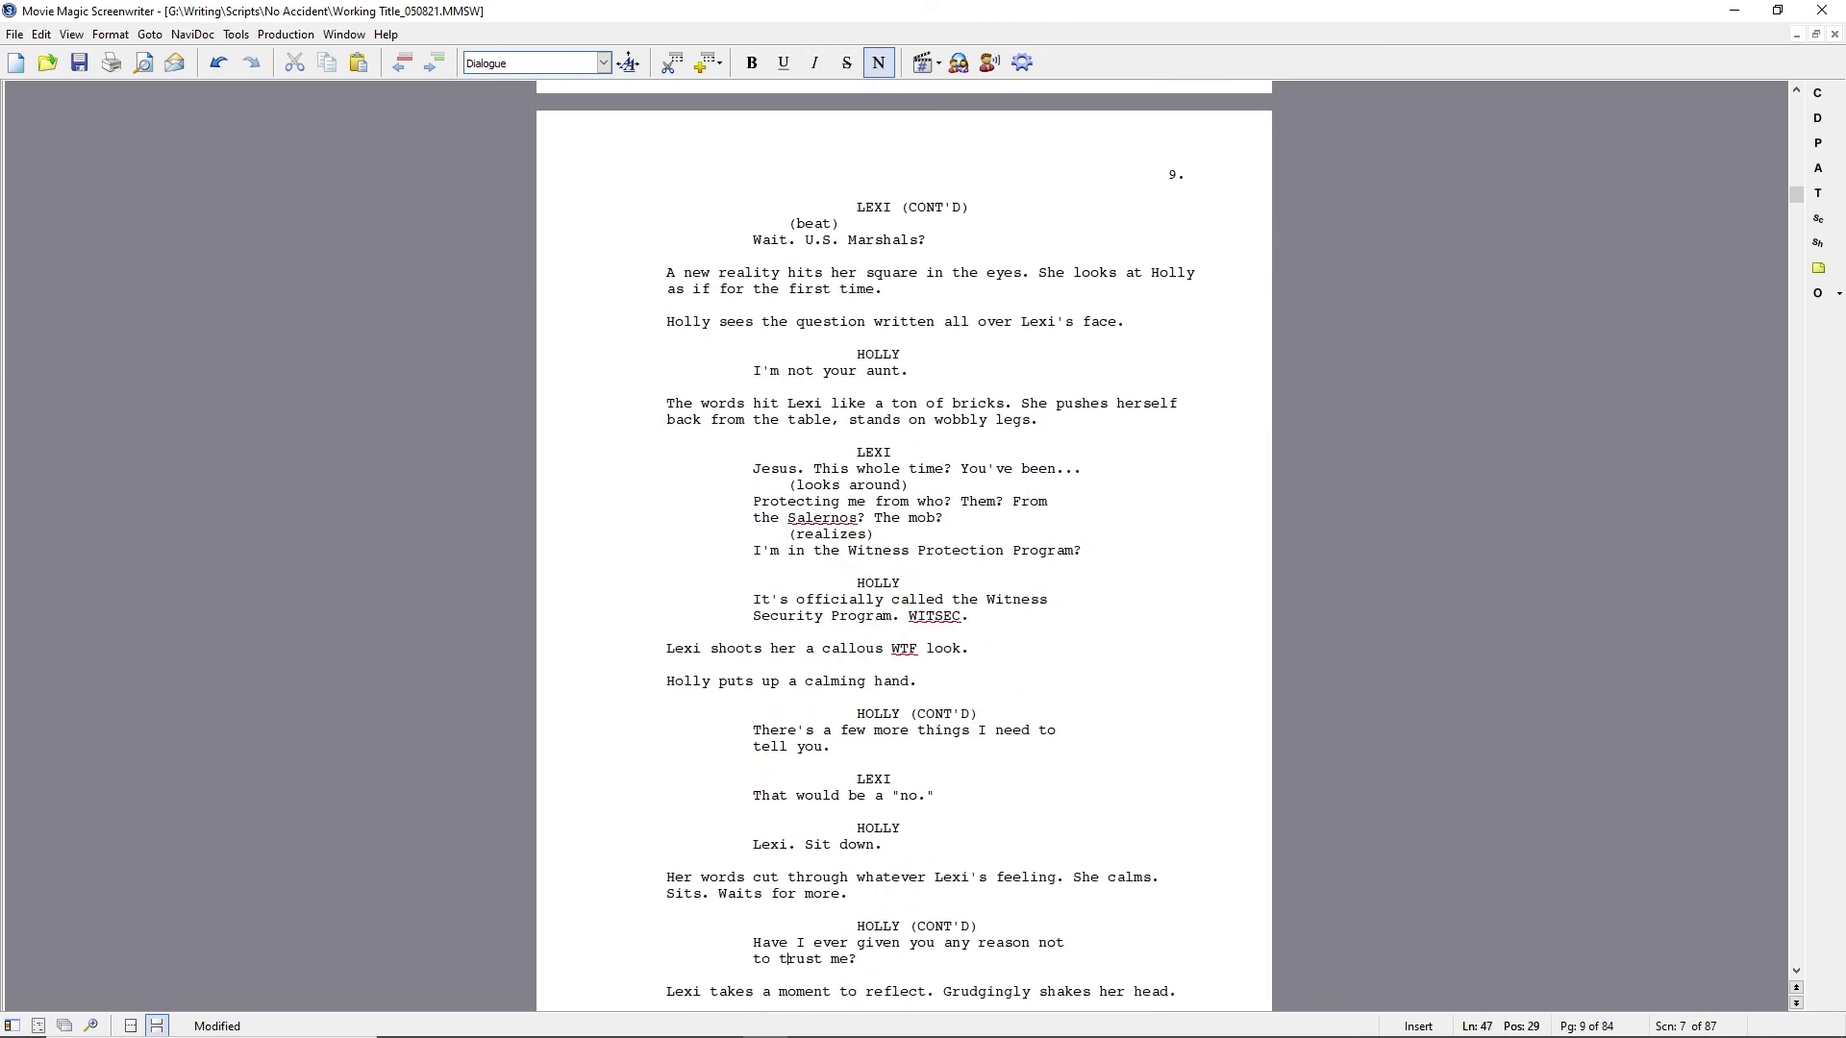
{"action": "key", "text": "Up"}
{"action": "key", "text": "Up"}
{"action": "key", "text": "End"}
{"action": "key", "text": "BackSpace"}
{"action": "key", "text": "ctrl+shift+Left"}
{"action": "key", "text": "ctrl+shift+Left"}
{"action": "key", "text": "ctrl+shift+Left"}
{"action": "type", "text": "Regains some measure of her composure."}
{"action": "key", "text": "Return"}
{"action": "type", "text": "Holly gives her plenty of time."}
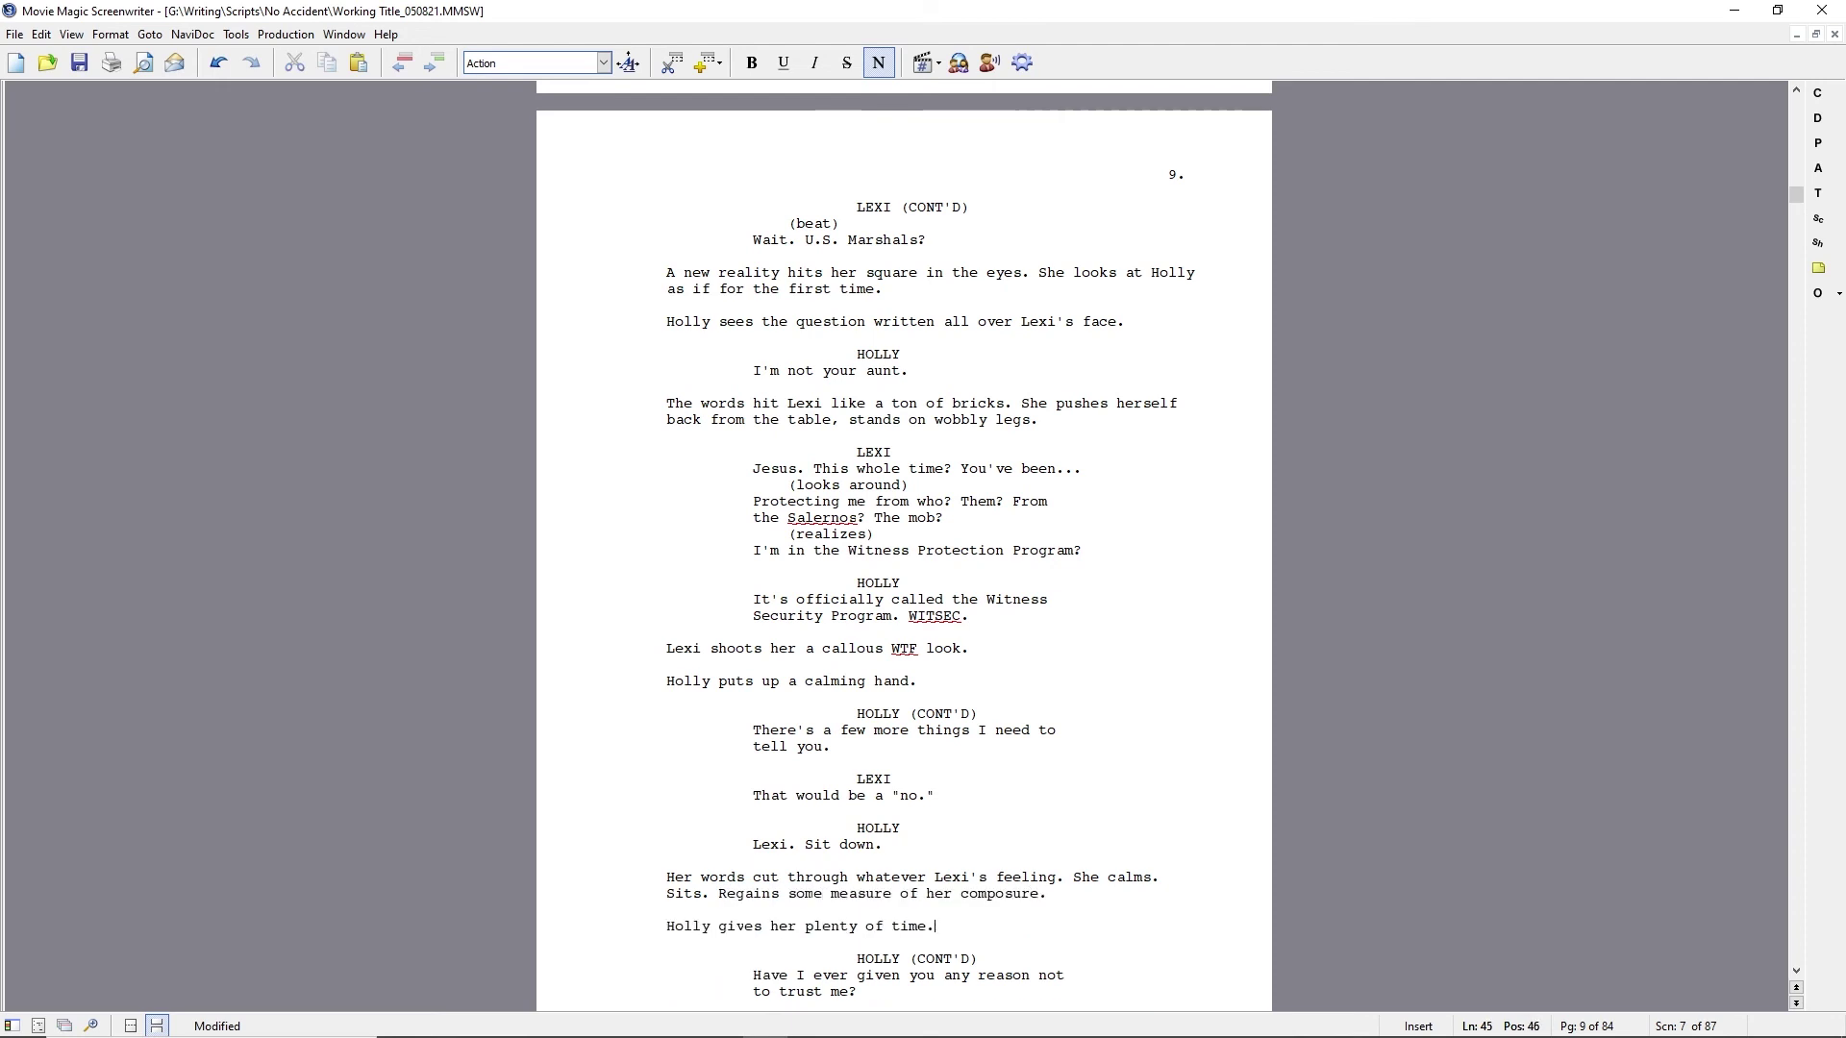
Clear everything after "Lexi" in the action line below Holly's question about any reason not to trust her.
{"action": "key", "text": "Down"}
{"action": "key", "text": "Down"}
{"action": "key", "text": "Down"}
{"action": "key", "text": "Down"}
{"action": "key", "text": "Down"}
{"action": "key", "text": "Down"}
{"action": "key", "text": "Down"}
{"action": "key", "text": "Down"}
{"action": "key", "text": "Down"}
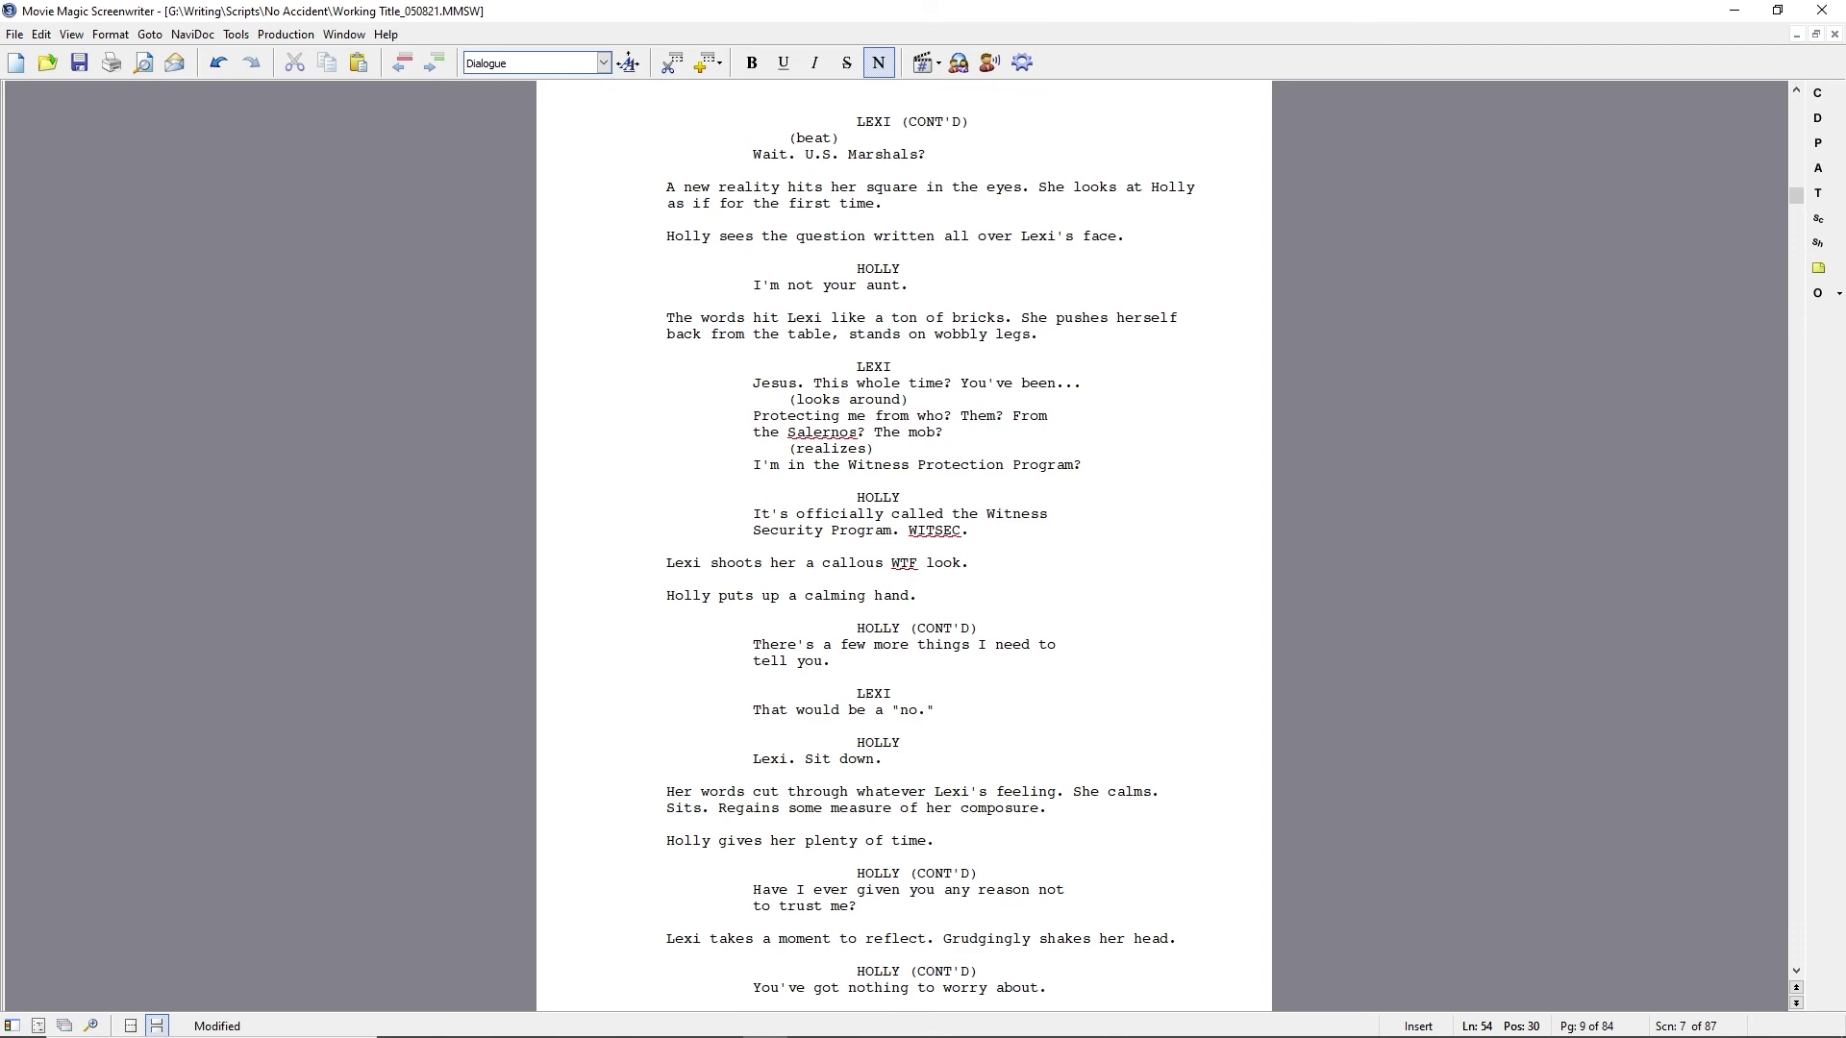
{"action": "key", "text": "Up"}
{"action": "key", "text": "Up"}
{"action": "key", "text": "Up"}
{"action": "key", "text": "Up"}
{"action": "key", "text": "Up"}
{"action": "key", "text": "shift+End"}
{"action": "key", "text": "Delete"}
{"action": "type", "text": "starts"}
{"action": "key", "text": "BackSpace"}
{"action": "key", "text": "BackSpace"}
{"action": "key", "text": "BackSpace"}
{"action": "key", "text": "BackSpace"}
{"action": "key", "text": "BackSpace"}
{"action": "key", "text": "BackSpace"}
{"action": "key", "text": "BackSpace"}
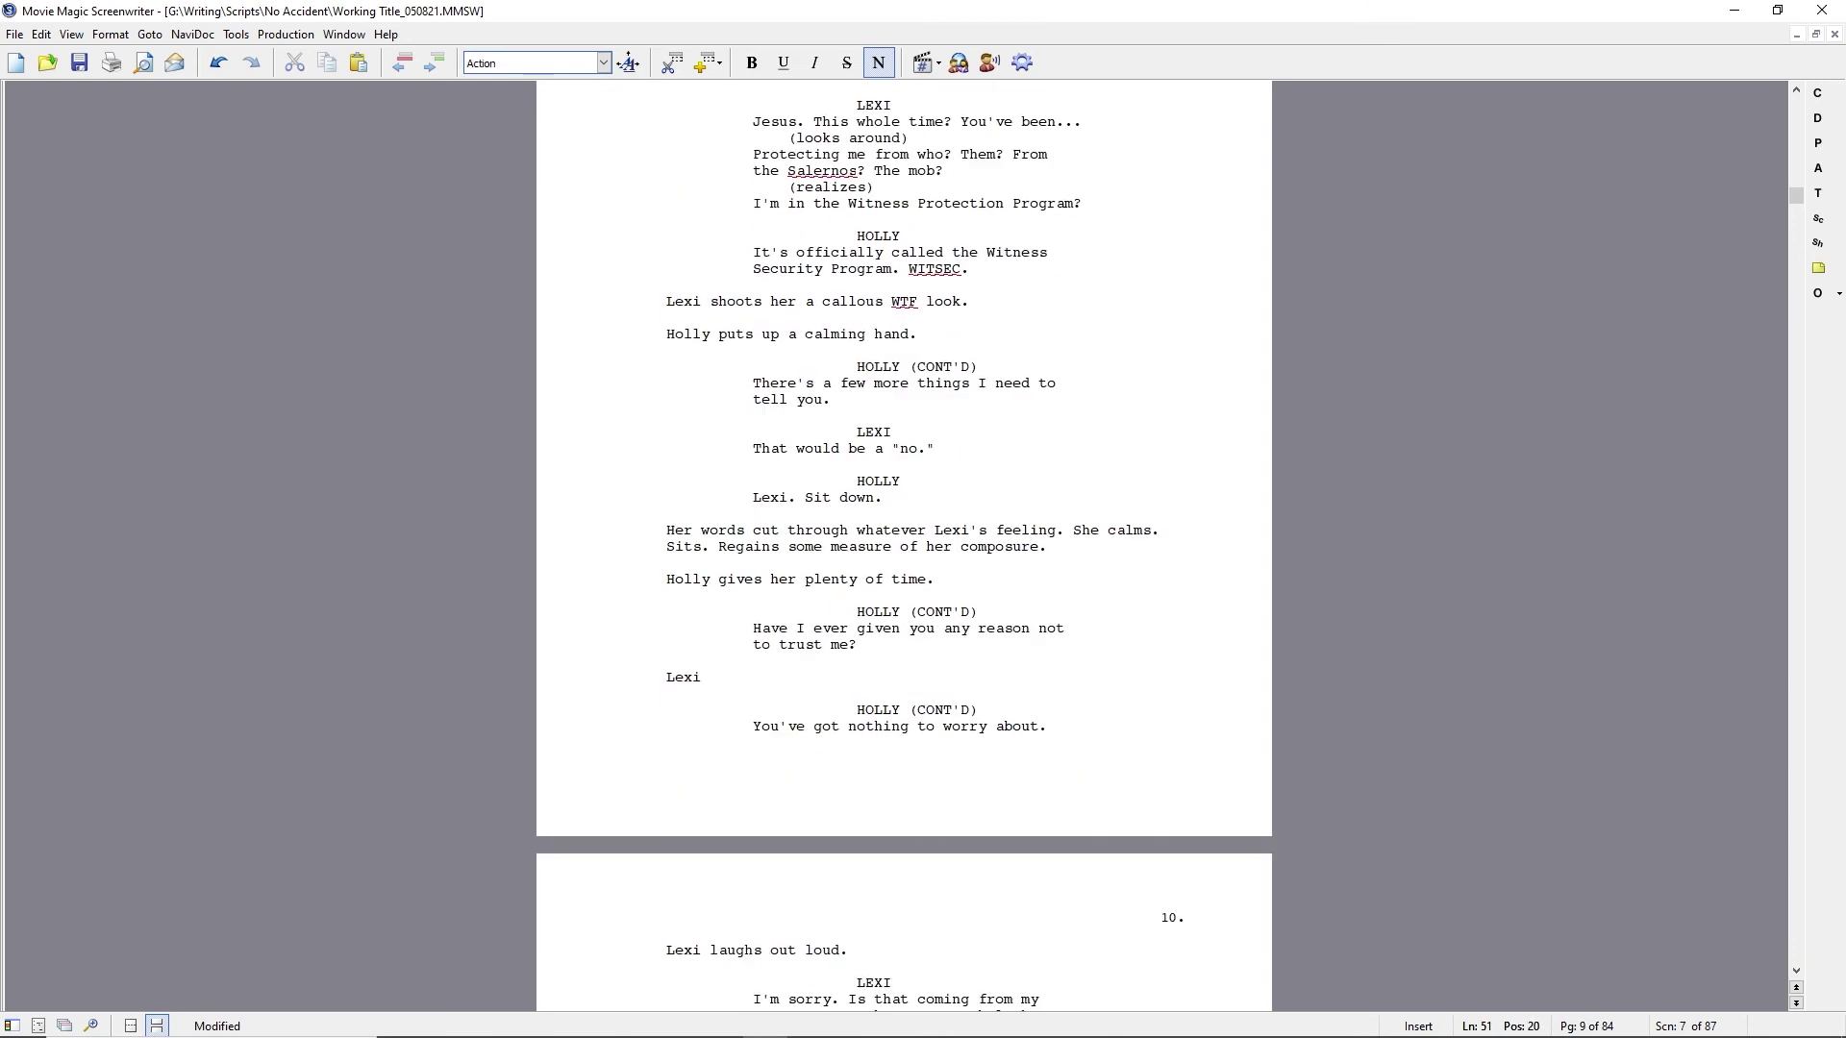
Complete that action line as "Lexi wants dearly to scream "yes," but she doesn't. She can't.".
{"action": "type", "text": "stops herself from giving a snarky"}
{"action": "key", "text": "BackSpace"}
{"action": "key", "text": "BackSpace"}
{"action": "key", "text": "BackSpace"}
{"action": "key", "text": "BackSpace"}
{"action": "key", "text": "BackSpace"}
{"action": "key", "text": "BackSpace"}
{"action": "key", "text": "BackSpace"}
{"action": "key", "text": "BackSpace"}
{"action": "key", "text": "BackSpace"}
{"action": "key", "text": "BackSpace"}
{"action": "key", "text": "BackSpace"}
{"action": "key", "text": "BackSpace"}
{"action": "key", "text": "BackSpace"}
{"action": "key", "text": "BackSpace"}
{"action": "key", "text": "BackSpace"}
{"action": "key", "text": "BackSpace"}
{"action": "key", "text": "BackSpace"}
{"action": "key", "text": "BackSpace"}
{"action": "key", "text": "BackSpace"}
{"action": "key", "text": "BackSpace"}
{"action": "type", "text": "wants dearly to say"}
{"action": "key", "text": "BackSpace"}
{"action": "key", "text": "BackSpace"}
{"action": "key", "text": "BackSpace"}
{"action": "key", "text": "BackSpace"}
{"action": "type", "text": "scream \"yes,\" but"}
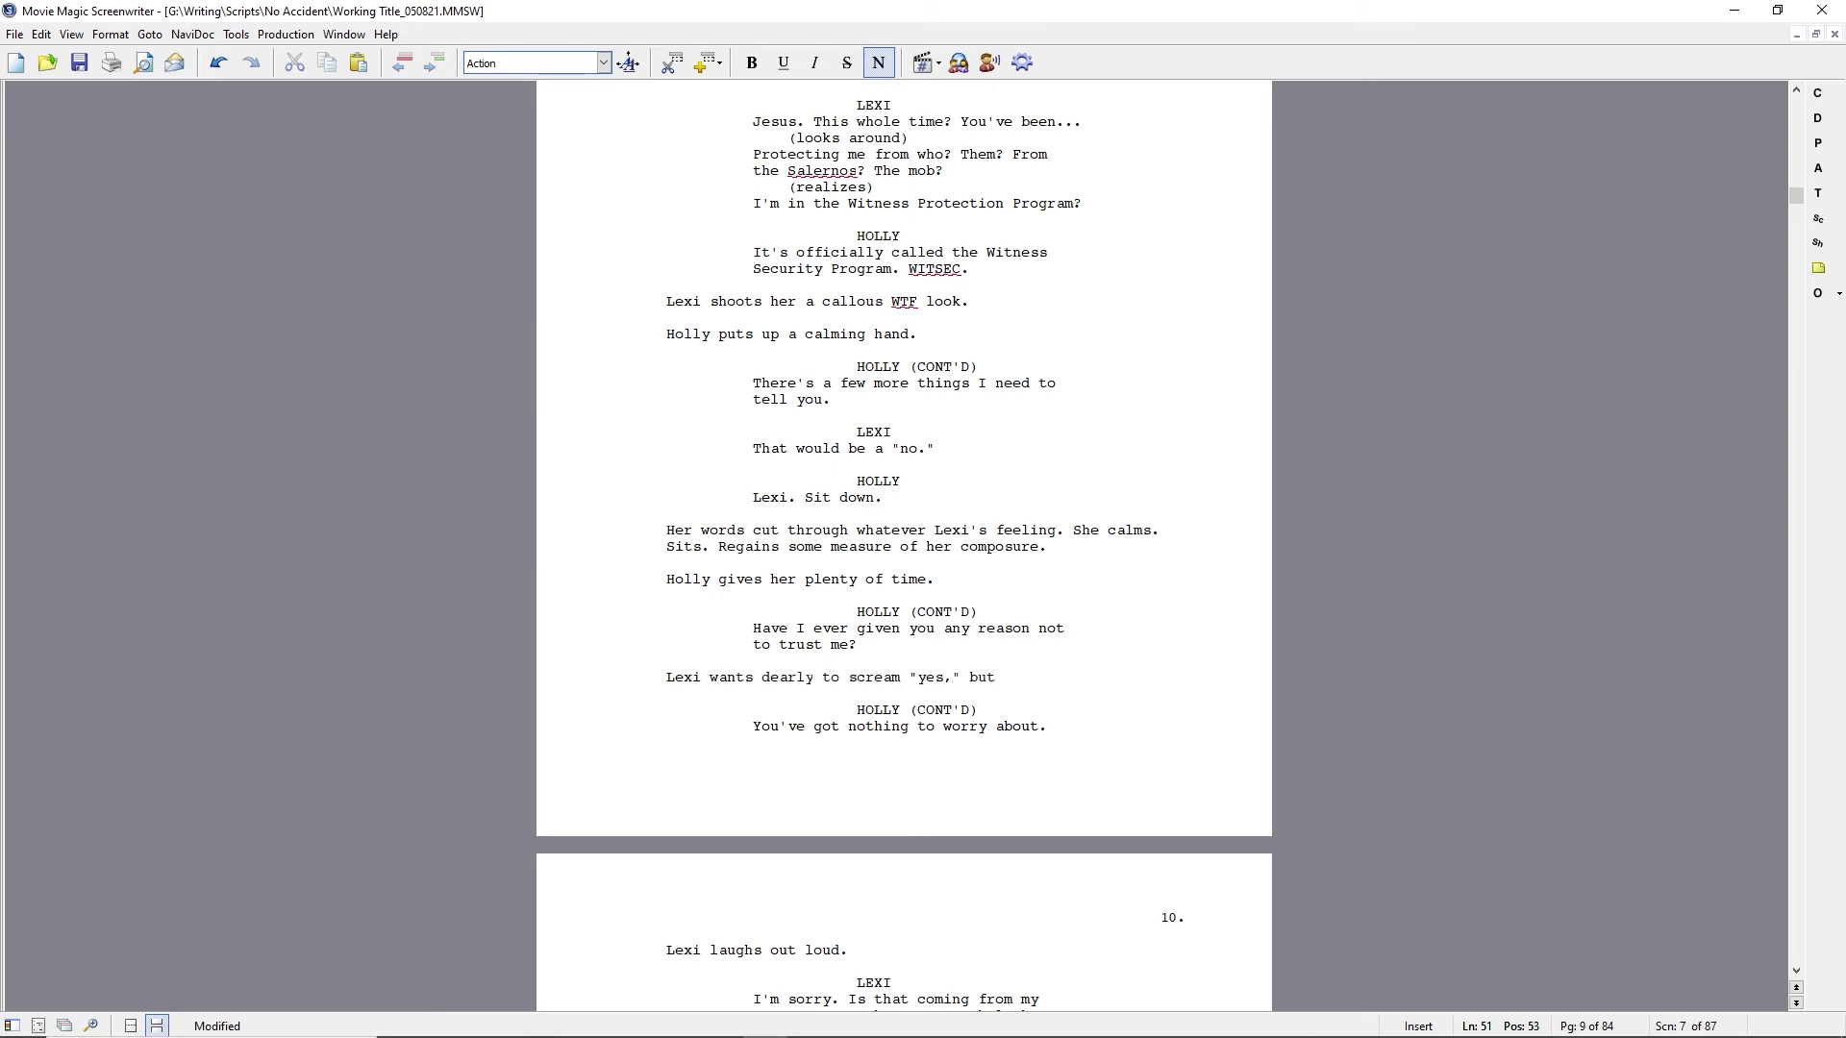
{"action": "type", "text": " she doesn't. She can't."}
Insert "Okay." at the start of Holly's "You've got nothing to worry about." line.
{"action": "left_click", "coordinate": [754, 727]}
{"action": "type", "text": "Okay."}
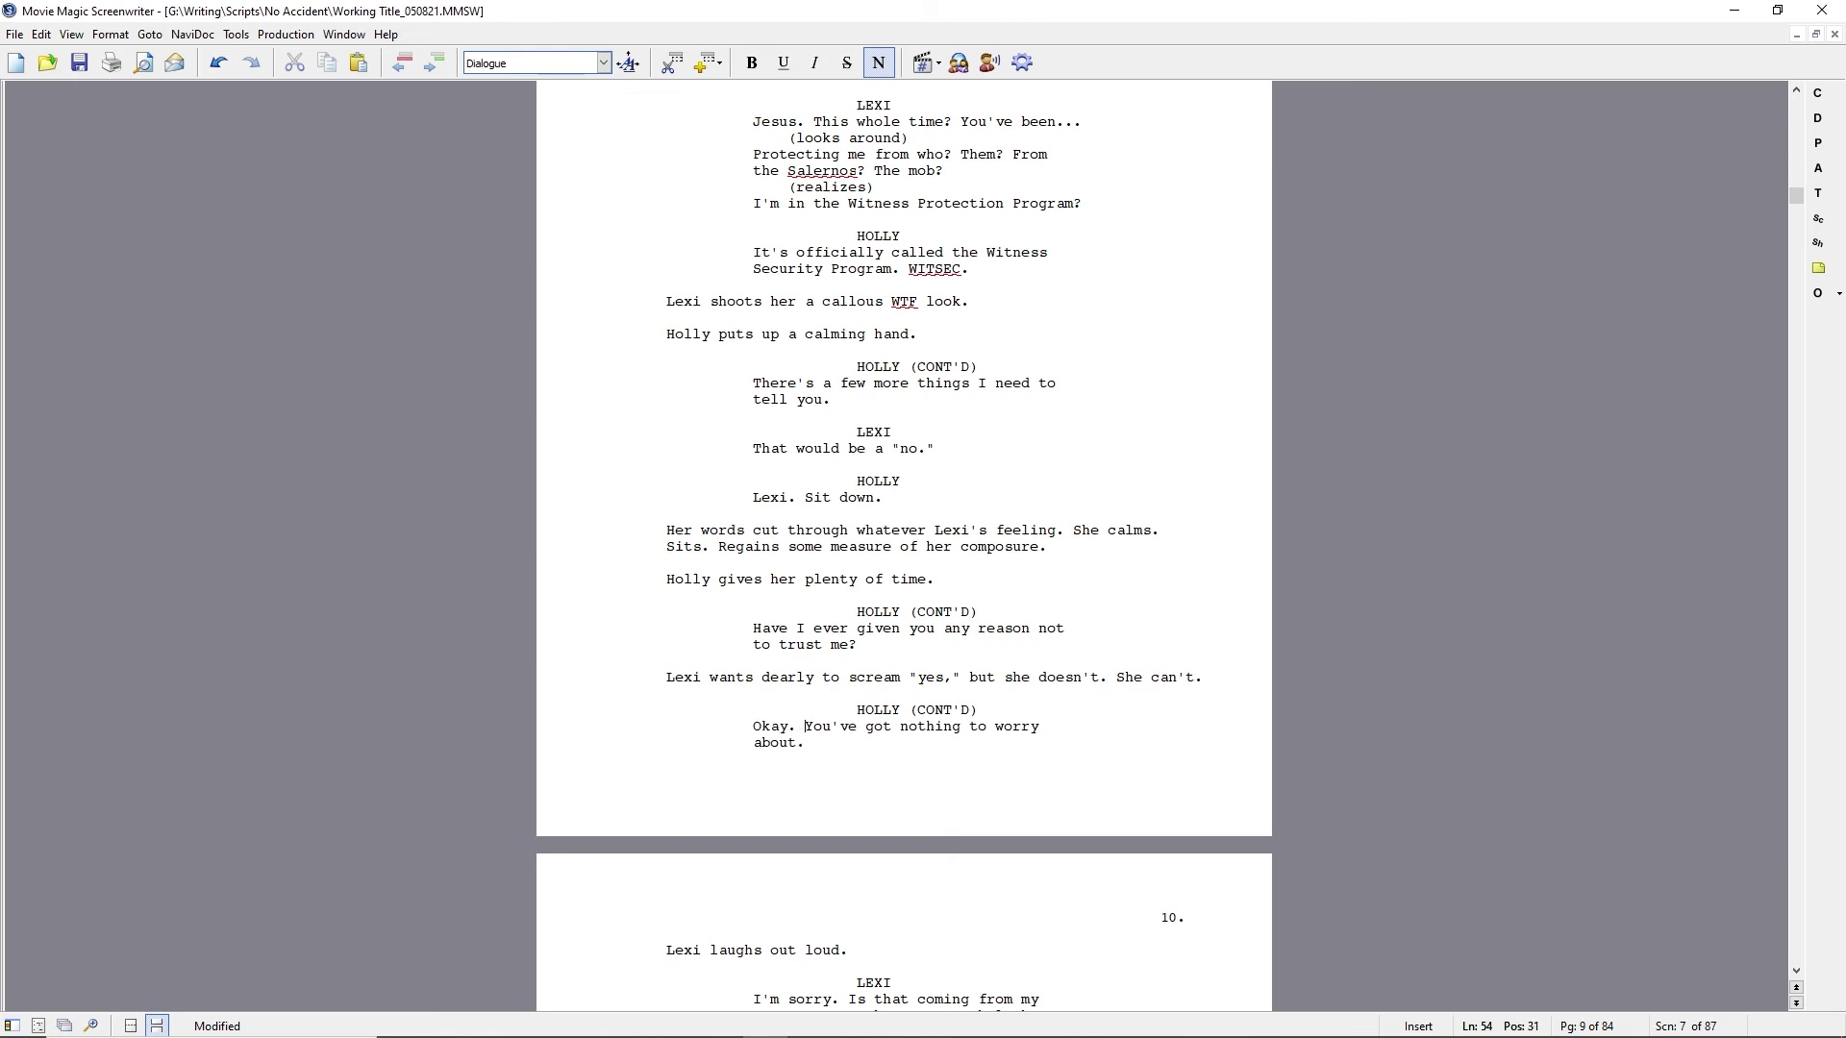
Replace "she doesn't. She can't." with "knows better." and add the action line "Holly gives her another moment.".
{"action": "left_click", "coordinate": [1004, 678]}
{"action": "key", "text": "shift+End"}
{"action": "type", "text": "knows better."}
{"action": "key", "text": "Return"}
{"action": "type", "text": "Holly gives her another moment."}
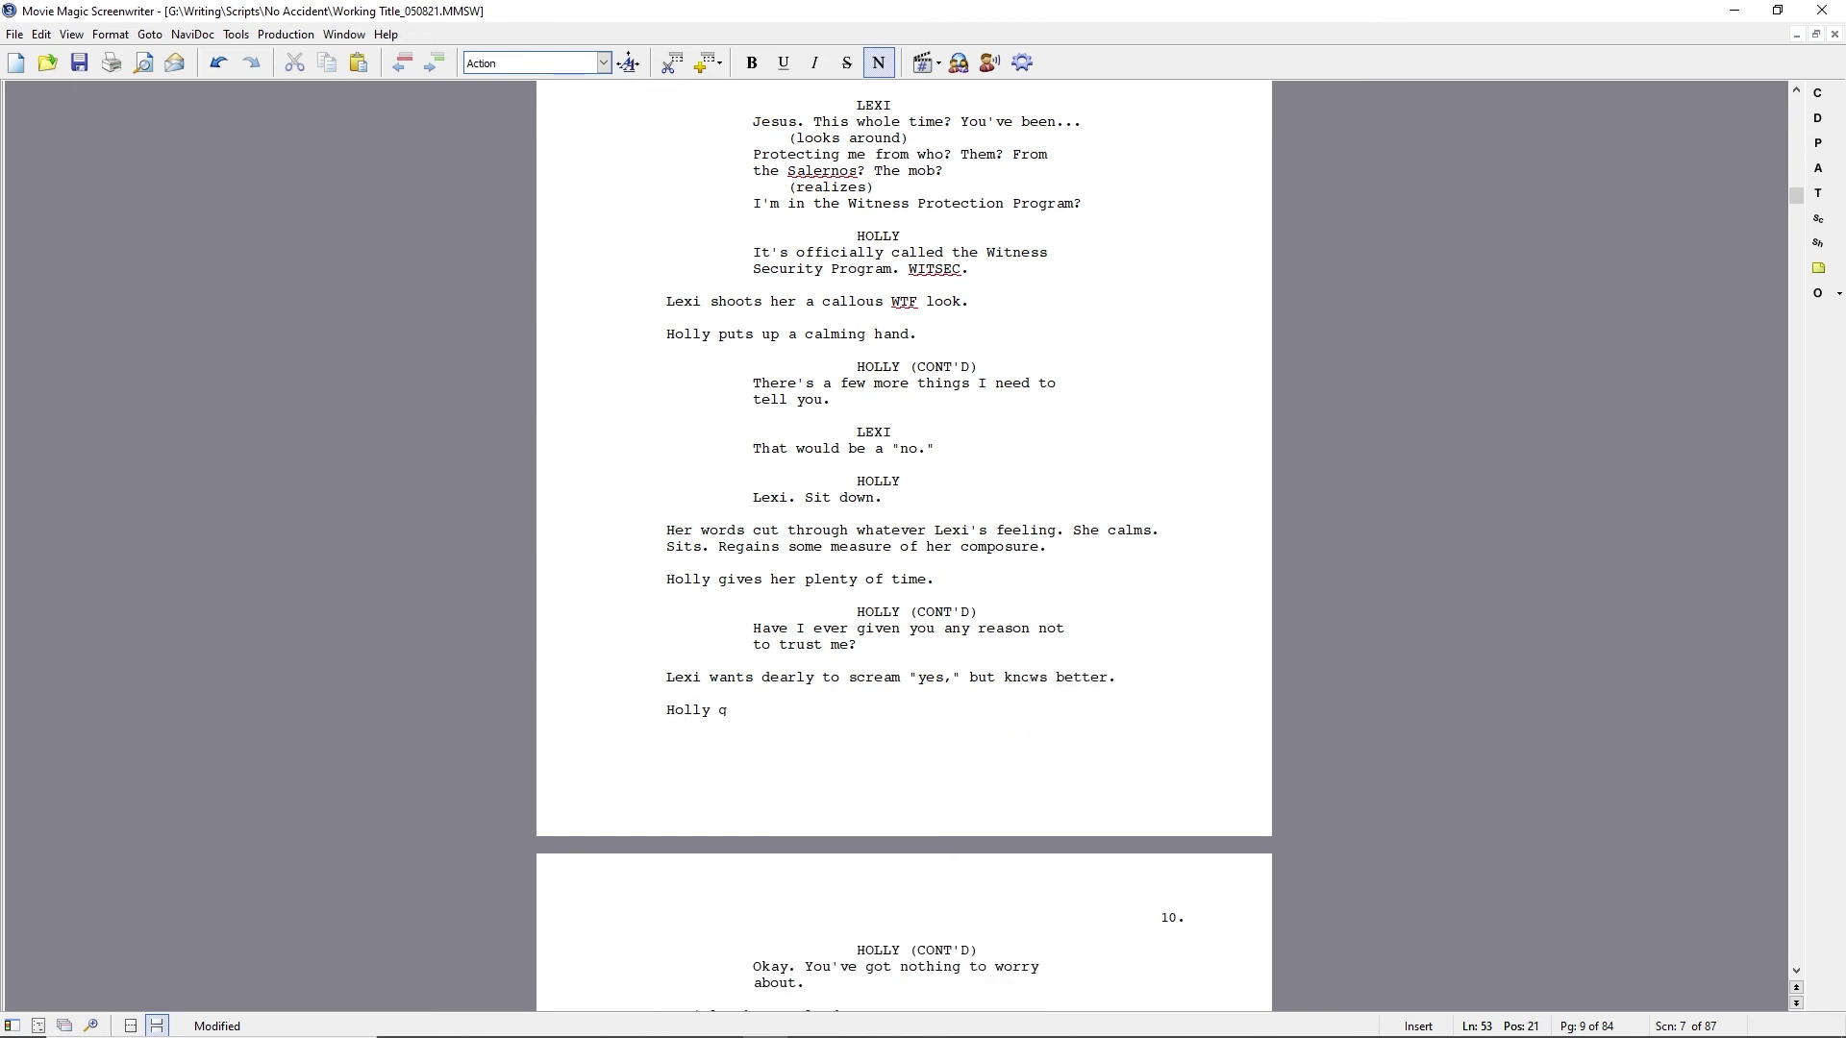
Remove "Okay." from the start of Holly's "You've got nothing to worry about." line.
{"action": "left_click", "coordinate": [754, 967]}
{"action": "key", "text": "shift+Right"}
{"action": "key", "text": "shift+Right"}
{"action": "key", "text": "shift+Right"}
{"action": "key", "text": "shift+Right"}
{"action": "key", "text": "shift+Right"}
{"action": "key", "text": "shift+Right"}
{"action": "key", "text": "Delete"}
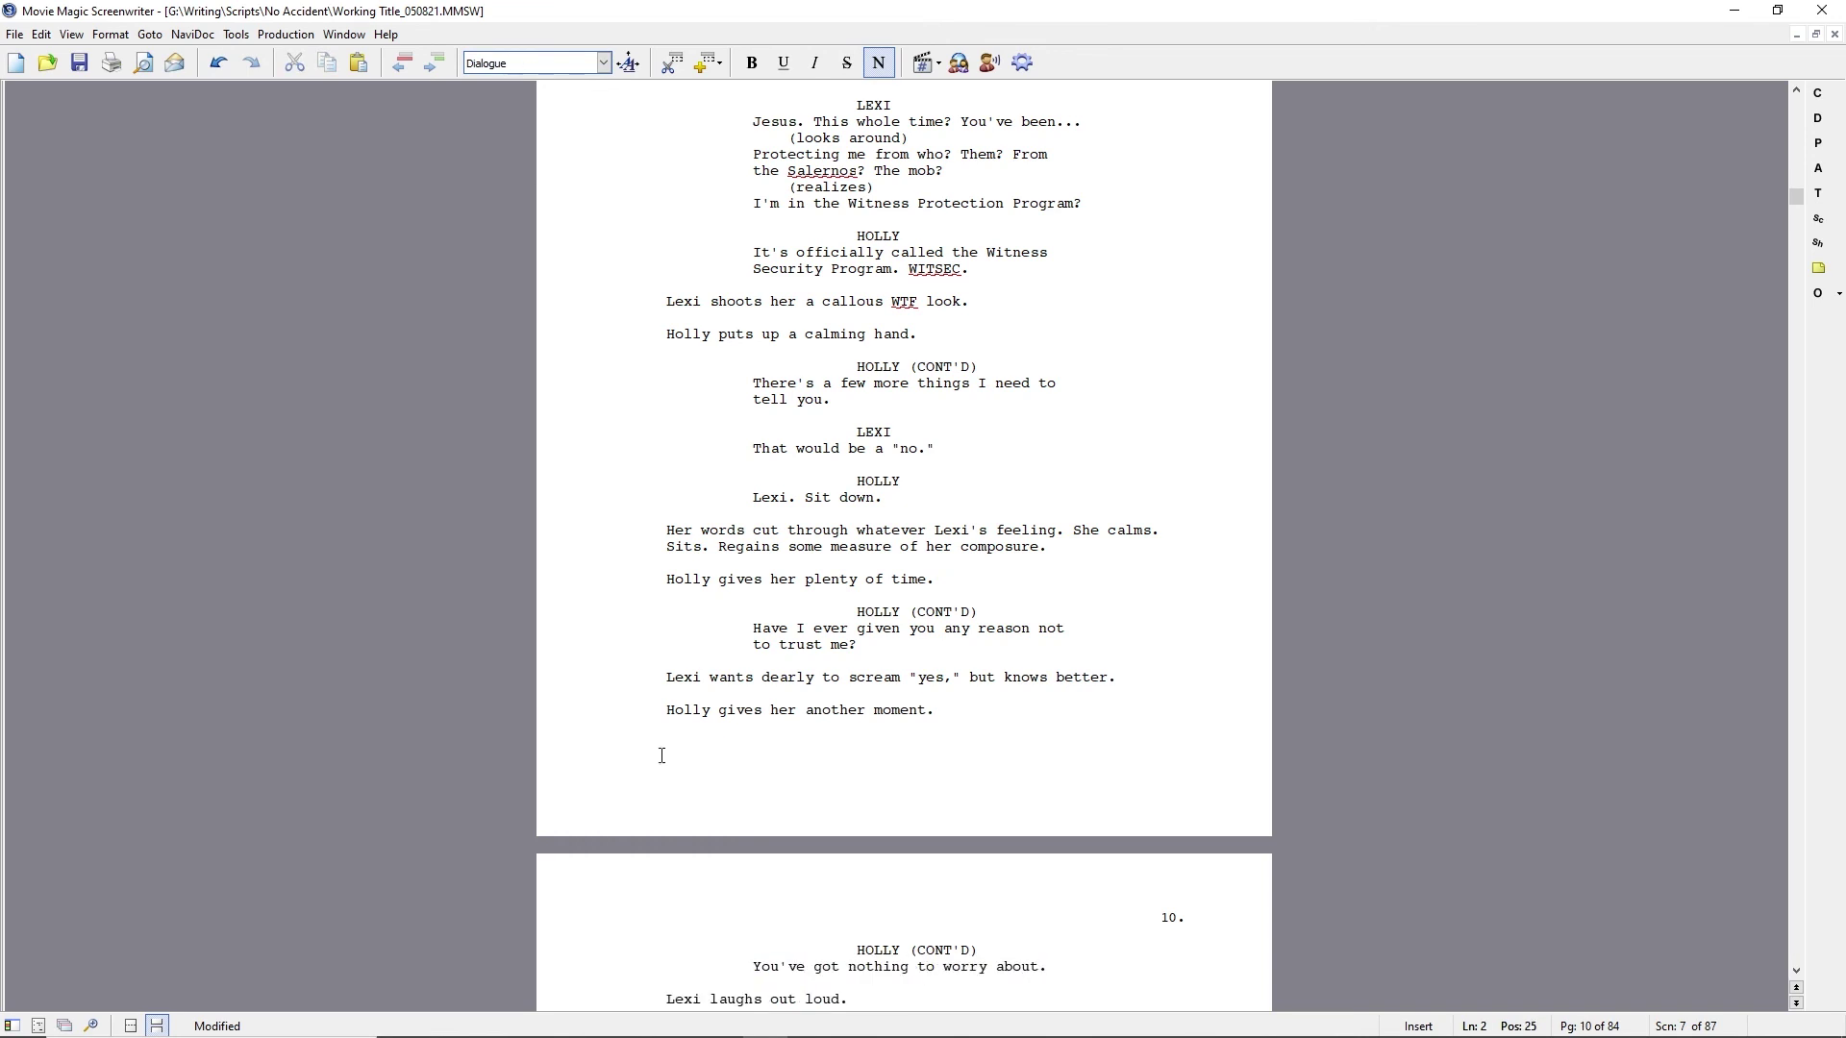
Replace Lexi's "I'm sorry. Is that coming from my non-Aunt" speech on page 10 with "Ask me that "trust" question again.".
{"action": "scroll", "coordinate": [651, 763], "scroll_direction": "down", "scroll_amount": 7}
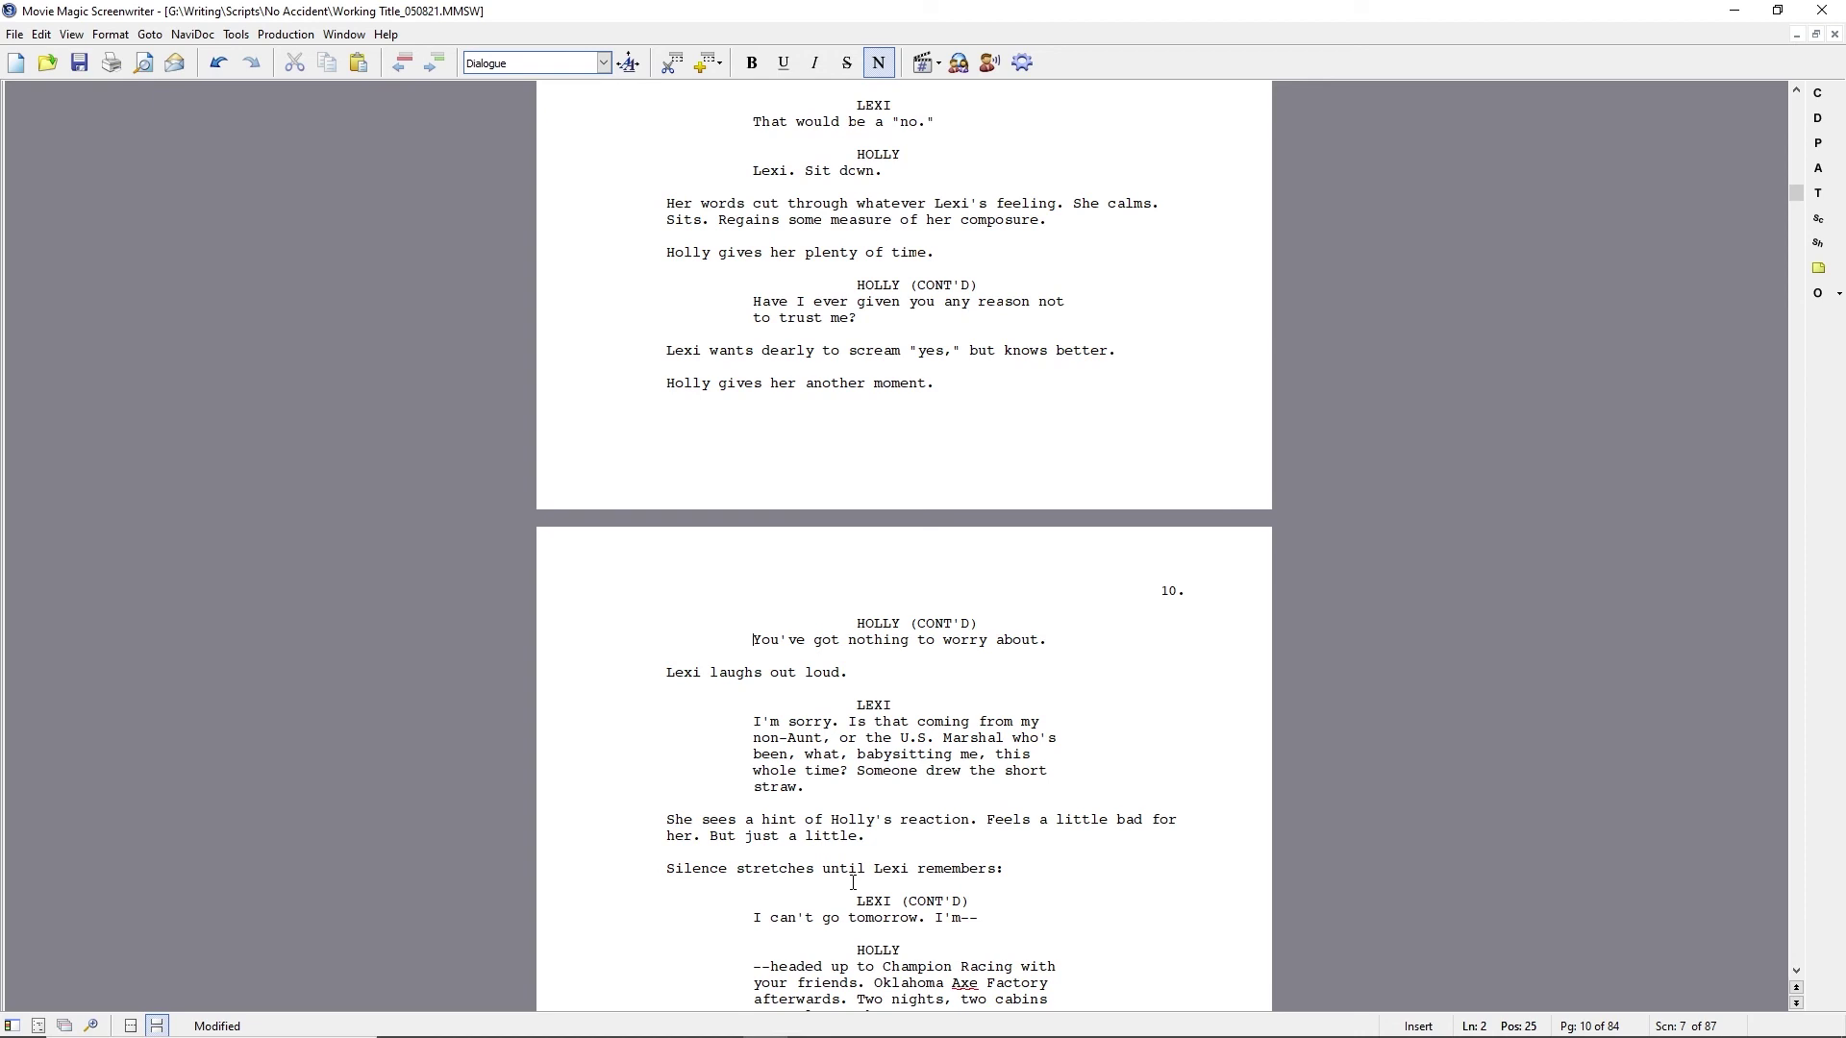
{"action": "left_click_drag", "start_coordinate": [754, 722], "coordinate": [822, 792]}
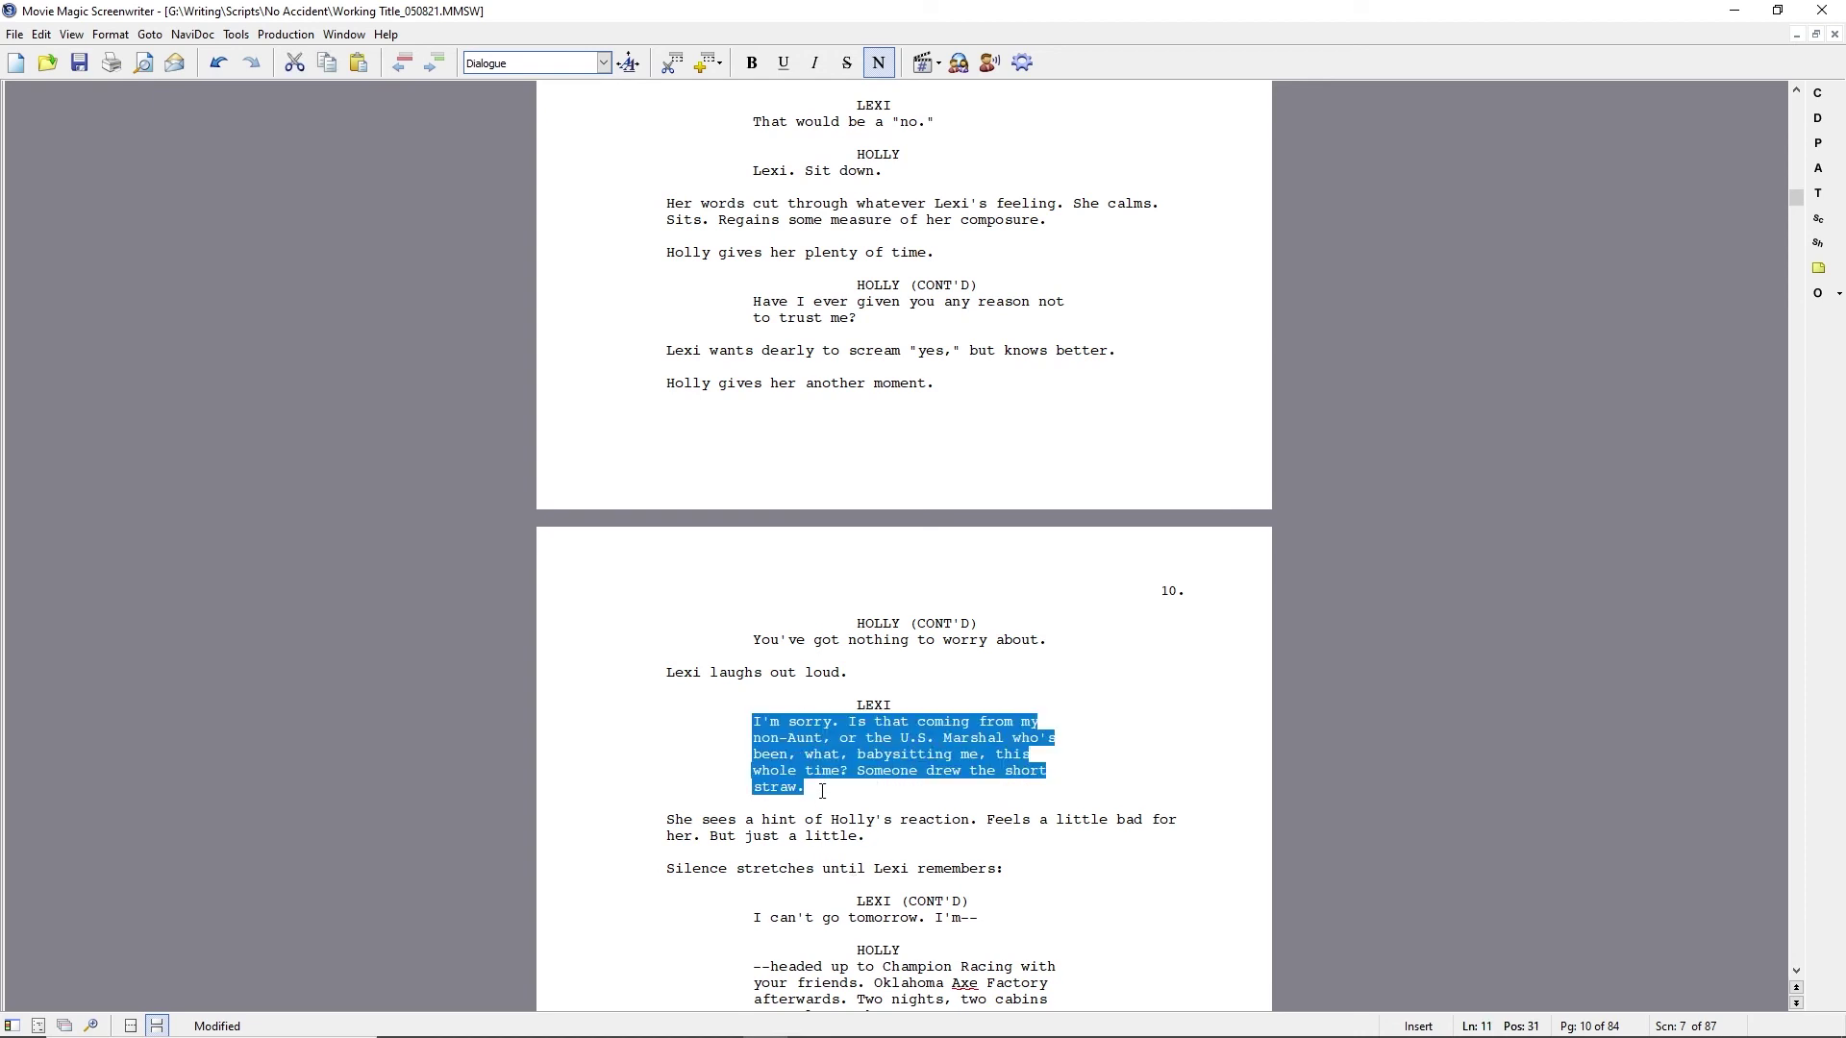
{"action": "type", "text": "Can I answer tha"}
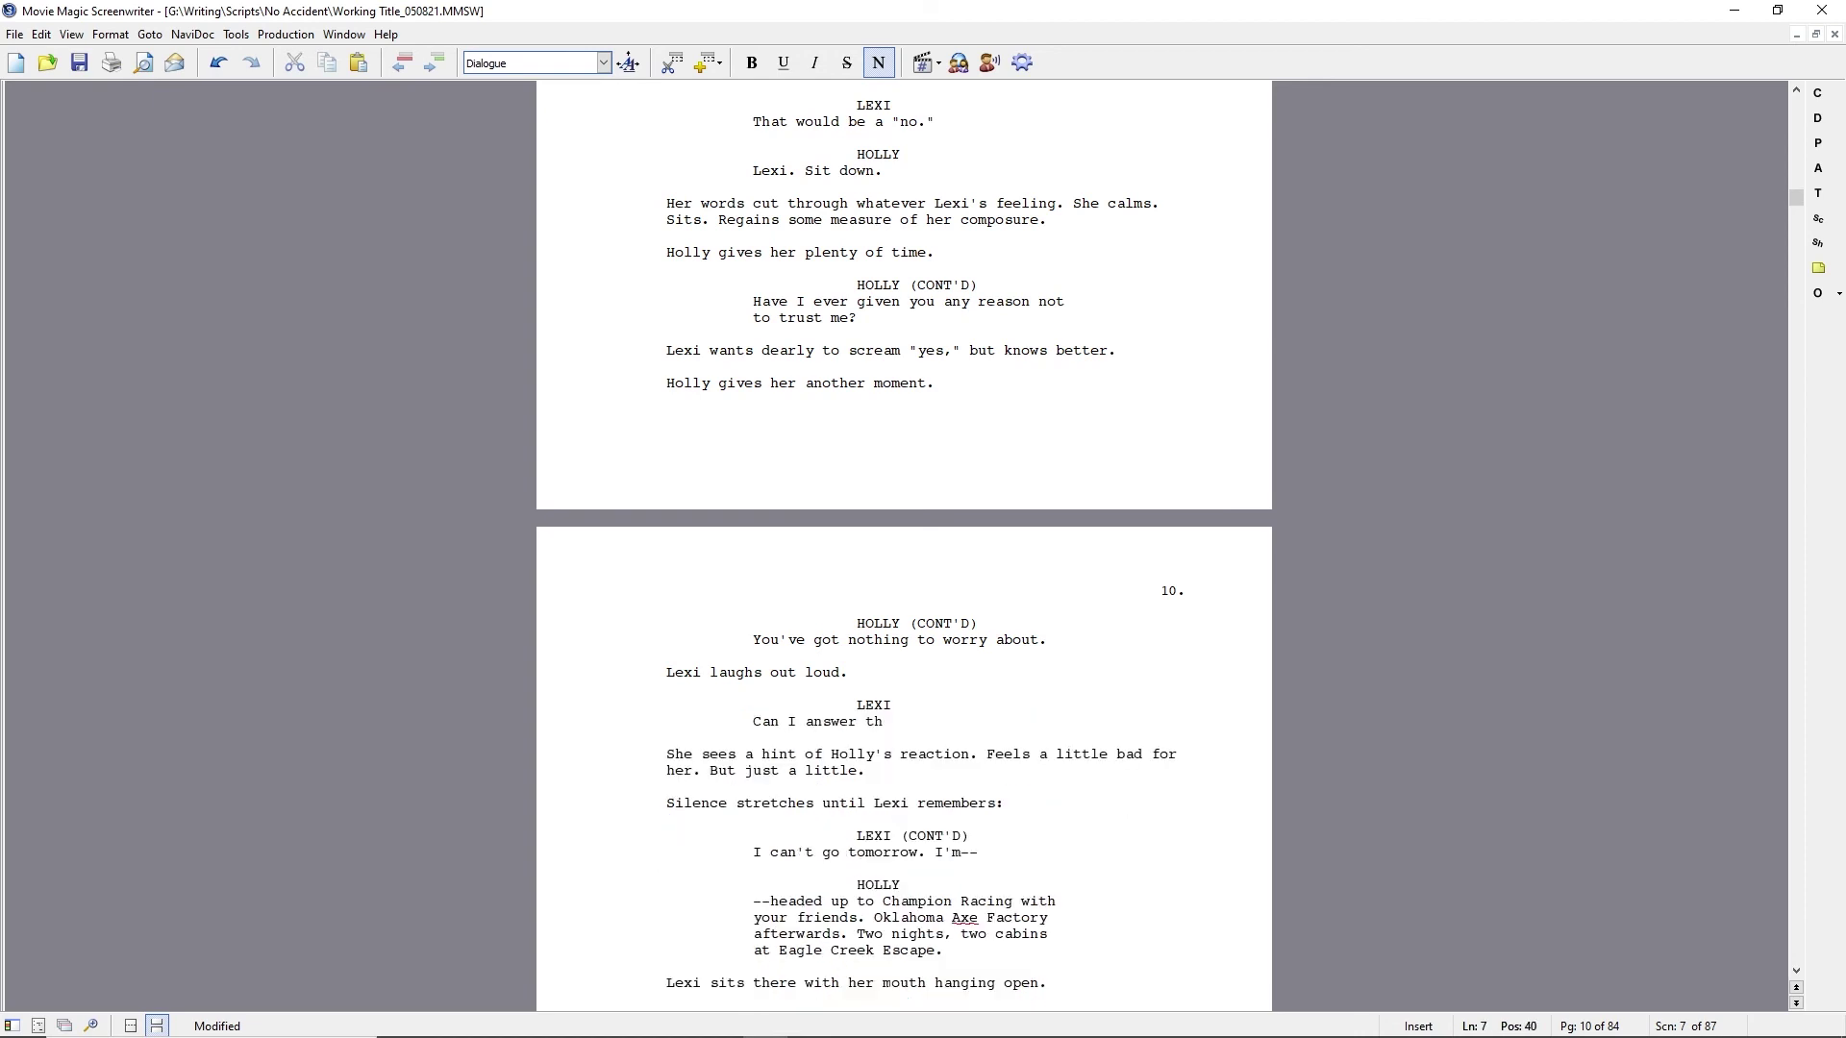
{"action": "key", "text": "BackSpace"}
{"action": "key", "text": "BackSpace"}
{"action": "key", "text": "BackSpace"}
{"action": "key", "text": "BackSpace"}
{"action": "key", "text": "BackSpace"}
{"action": "key", "text": "BackSpace"}
{"action": "key", "text": "BackSpace"}
{"action": "key", "text": "BackSpace"}
{"action": "key", "text": "BackSpace"}
{"action": "key", "text": "BackSpace"}
{"action": "key", "text": "BackSpace"}
{"action": "key", "text": "BackSpace"}
{"action": "key", "text": "BackSpace"}
{"action": "key", "text": "BackSpace"}
{"action": "key", "text": "BackSpace"}
{"action": "key", "text": "BackSpace"}
{"action": "type", "text": "I'd like anot he"}
{"action": "key", "text": "BackSpace"}
{"action": "key", "text": "BackSpace"}
{"action": "key", "text": "BackSpace"}
{"action": "type", "text": "her"}
{"action": "key", "text": "BackSpace"}
{"action": "key", "text": "BackSpace"}
{"action": "key", "text": "BackSpace"}
{"action": "key", "text": "BackSpace"}
{"action": "key", "text": "BackSpace"}
{"action": "key", "text": "BackSpace"}
{"action": "key", "text": "BackSpace"}
{"action": "key", "text": "BackSpace"}
{"action": "key", "text": "BackSpace"}
{"action": "key", "text": "BackSpace"}
{"action": "key", "text": "BackSpace"}
{"action": "key", "text": "BackSpace"}
{"action": "key", "text": "BackSpace"}
{"action": "key", "text": "BackSpace"}
{"action": "key", "text": "BackSpace"}
{"action": "key", "text": "BackSpace"}
{"action": "type", "text": "Ask me that \"trust\" question again."}
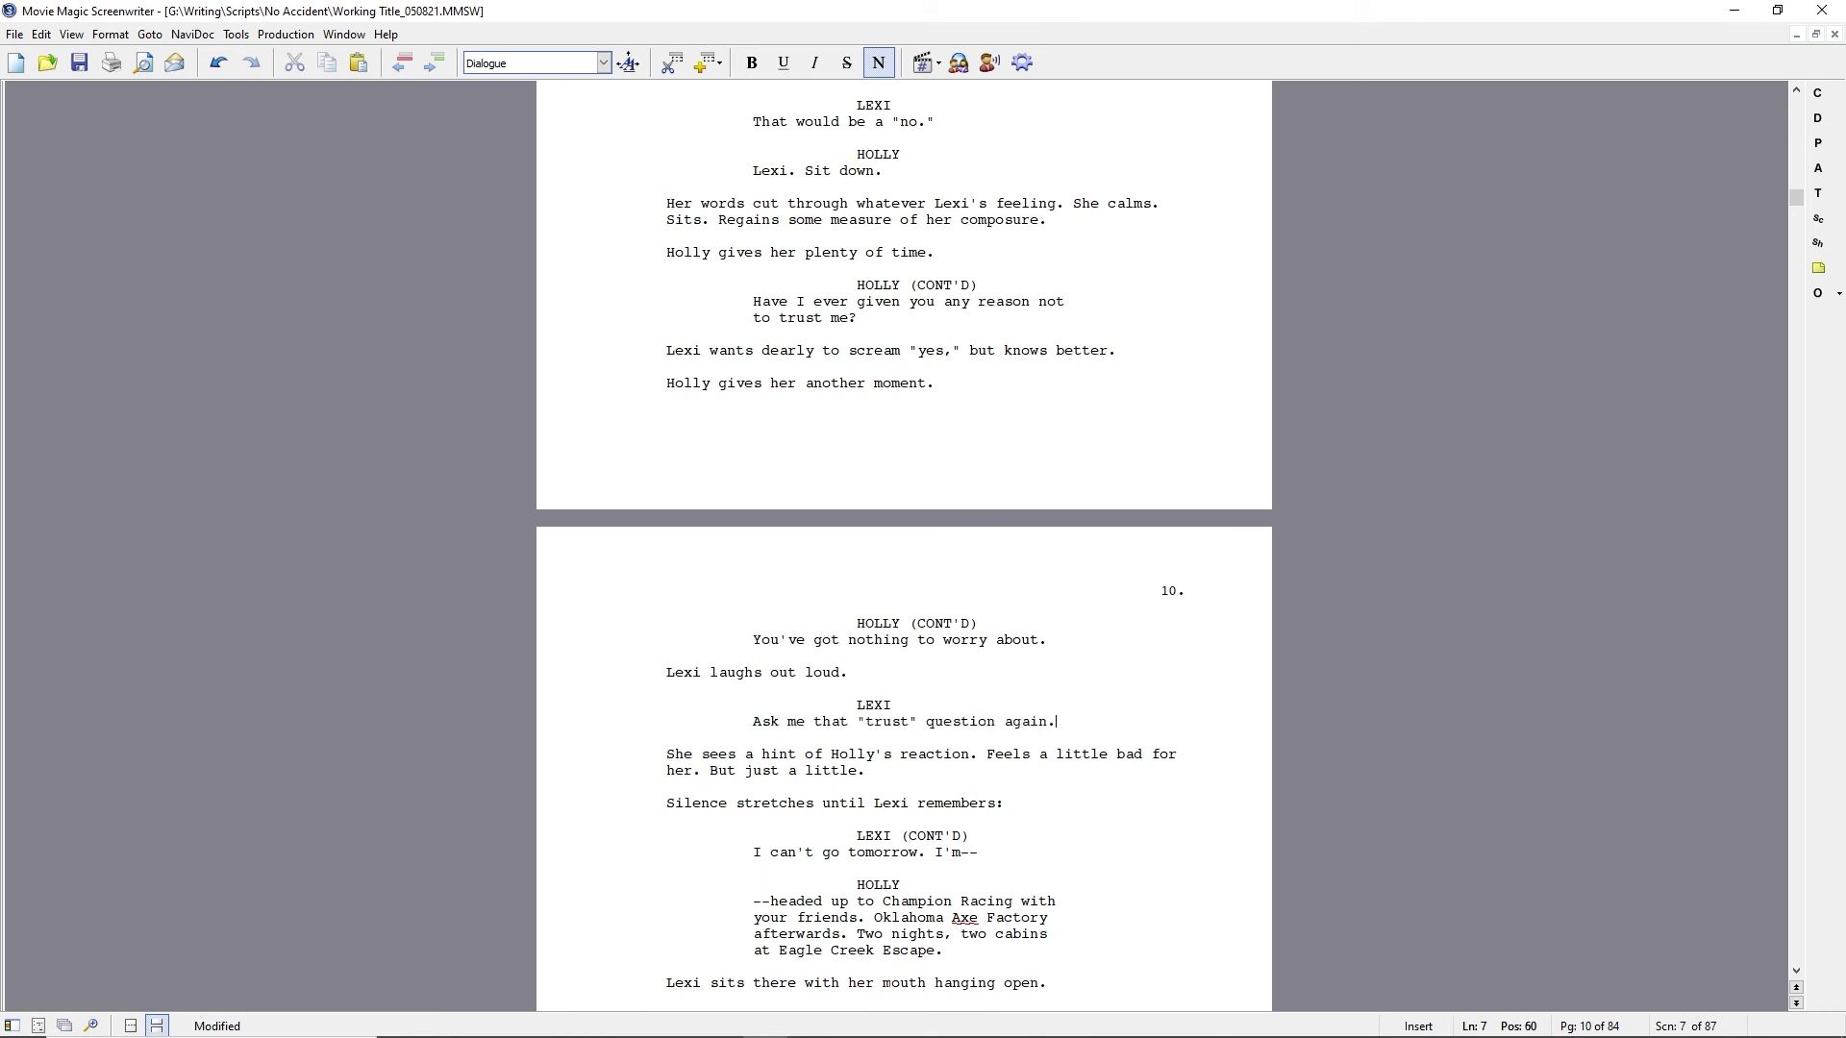
Add the action line "Holly refuses to take the bait. Lexi presses her." below Lexi's trust line.
{"action": "key", "text": "Return"}
{"action": "type", "text": "Holly refuses to take the bait."}
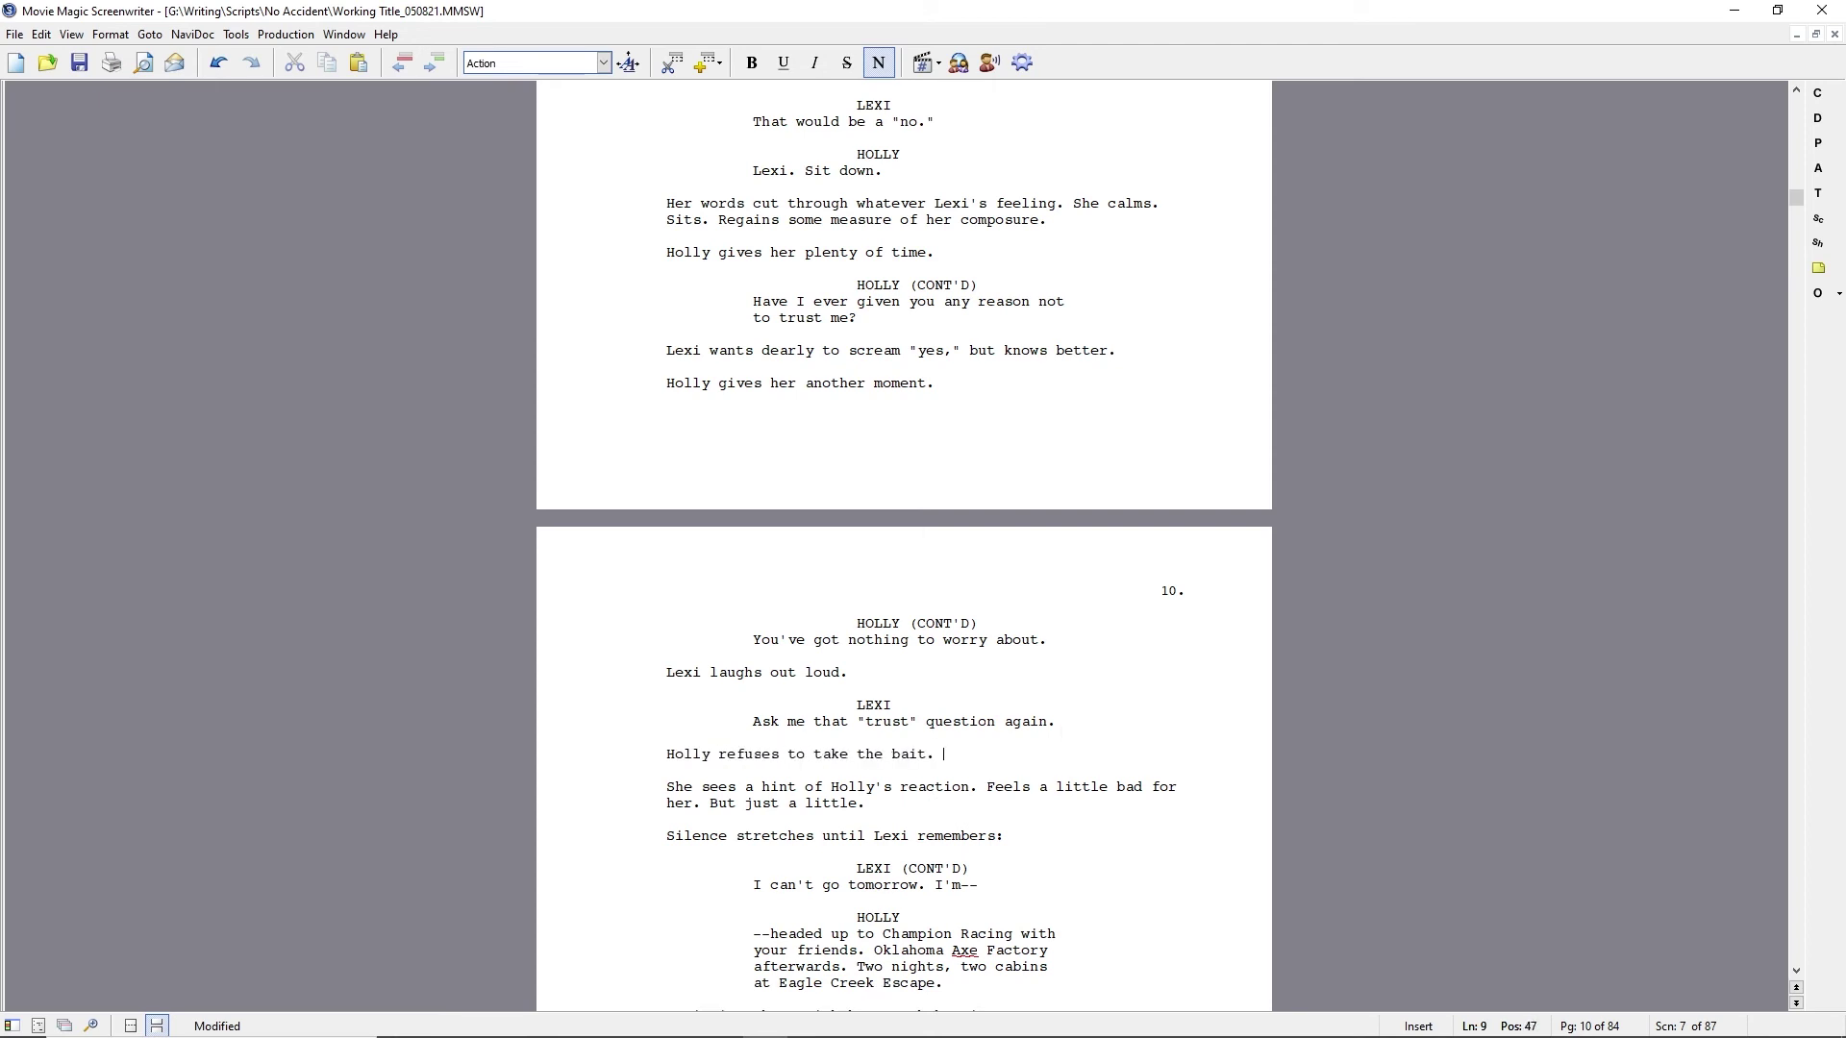
{"action": "type", "text": " Lexi presses her."}
Add a LEXI (CONT'D) speech reading "Calm, cool, and collected. All part of the training?".
{"action": "key", "text": "Return"}
{"action": "type", "text": "LEXI (CONT'D"}
{"action": "key", "text": "Return"}
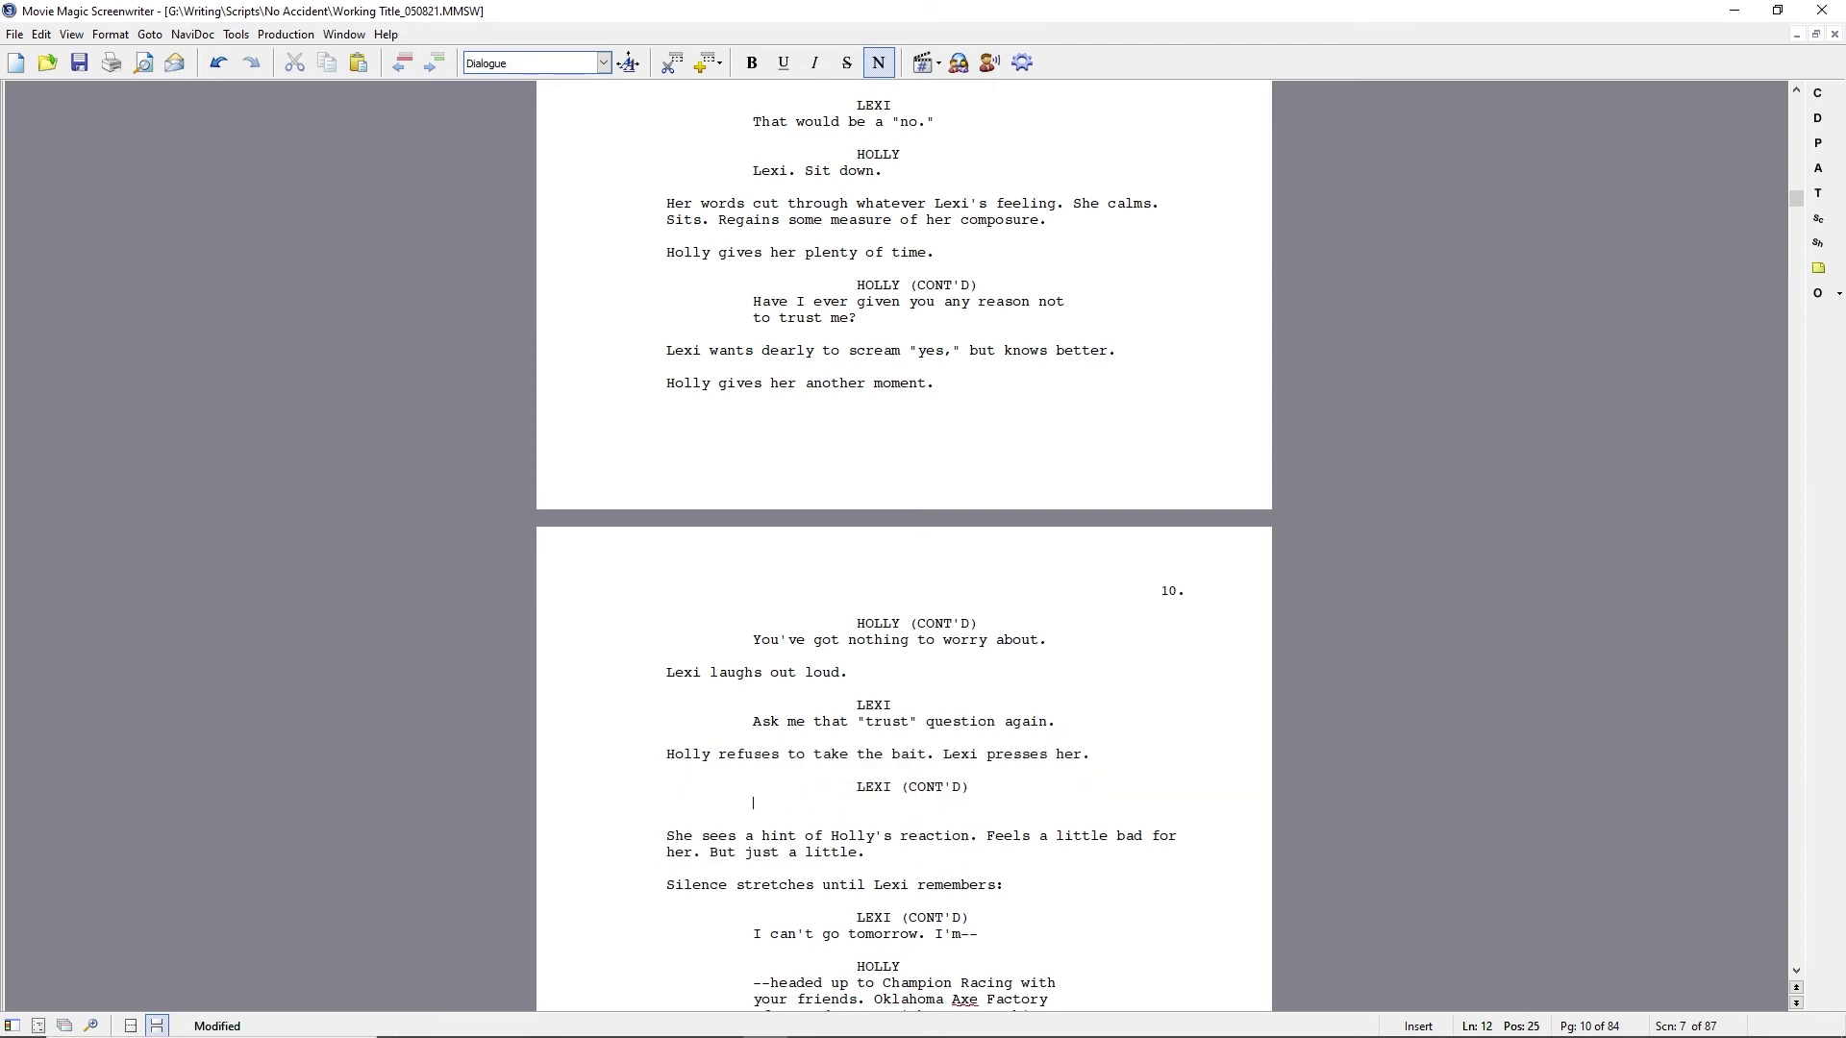
{"action": "type", "text": "Calm, cool, and collected. All part of the training, I'm sure."}
{"action": "key", "text": "Tab"}
{"action": "type", "text": "beat"}
{"action": "key", "text": "Return"}
{"action": "type", "text": "When did you have time"}
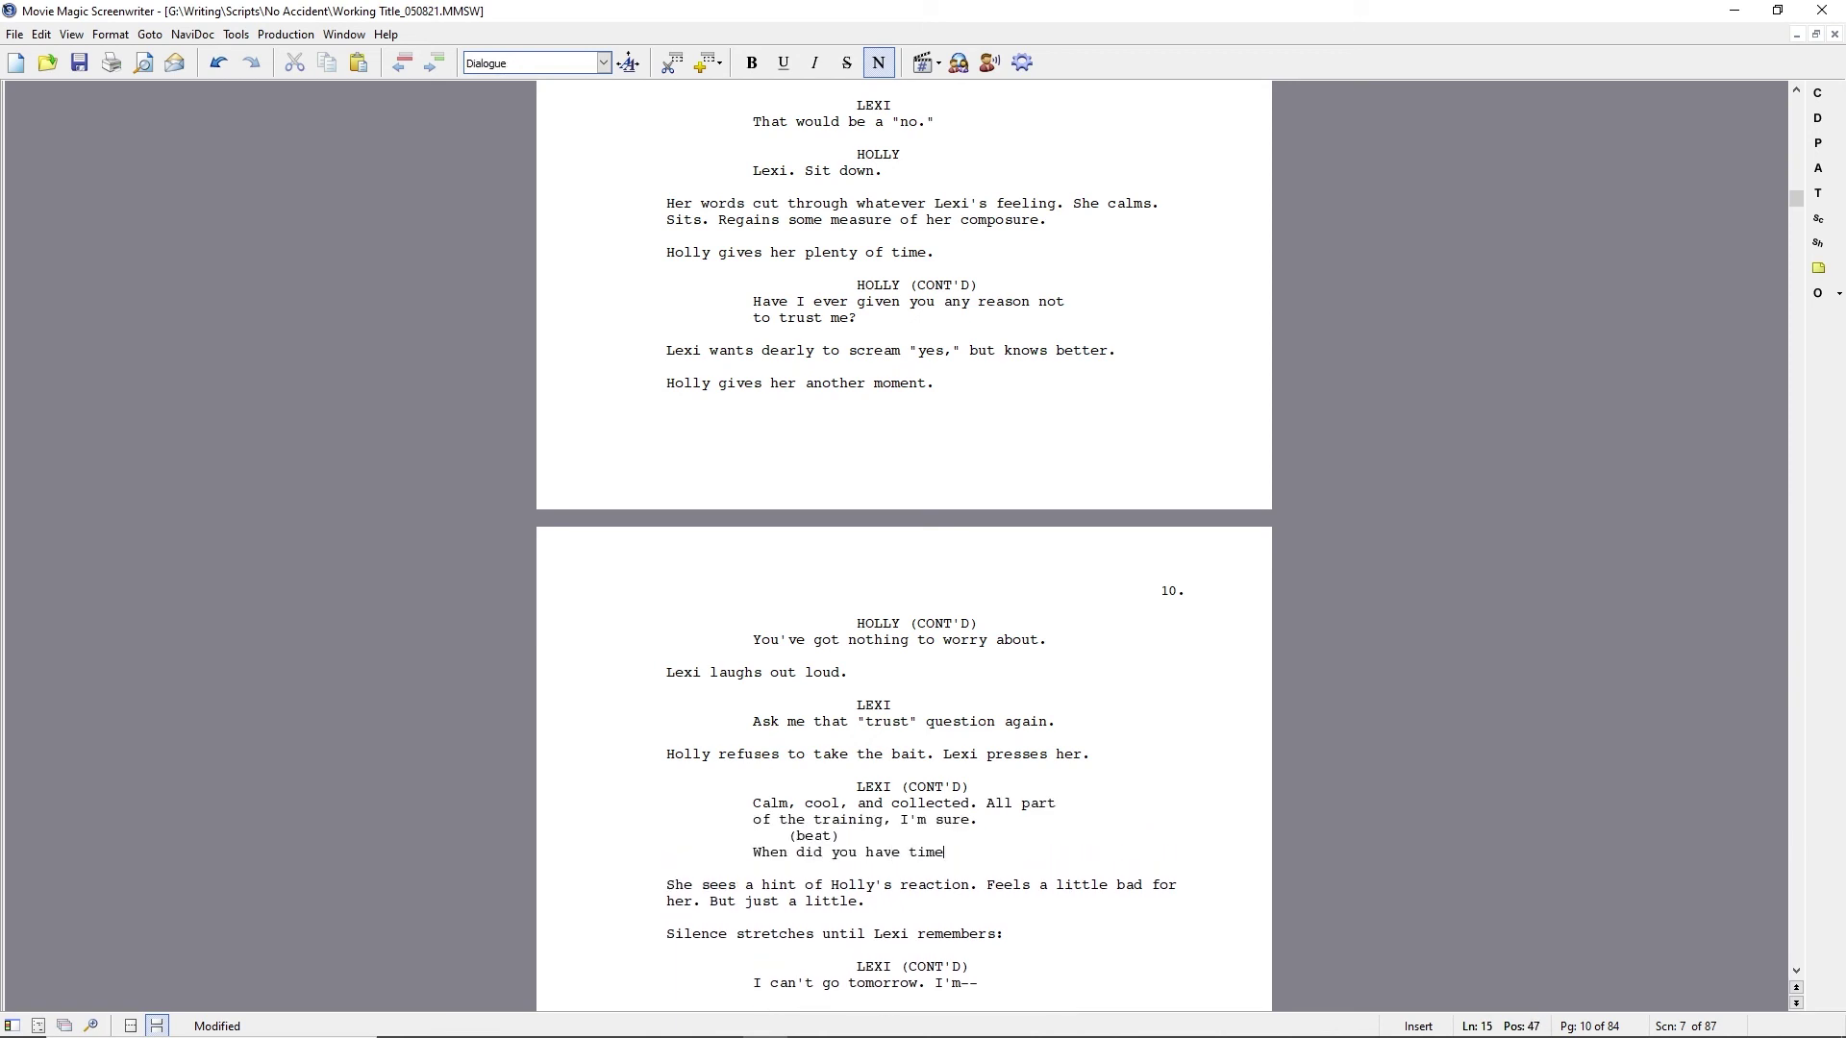
{"action": "left_click_drag", "start_coordinate": [885, 819], "coordinate": [944, 853]}
{"action": "type", "text": "?"}
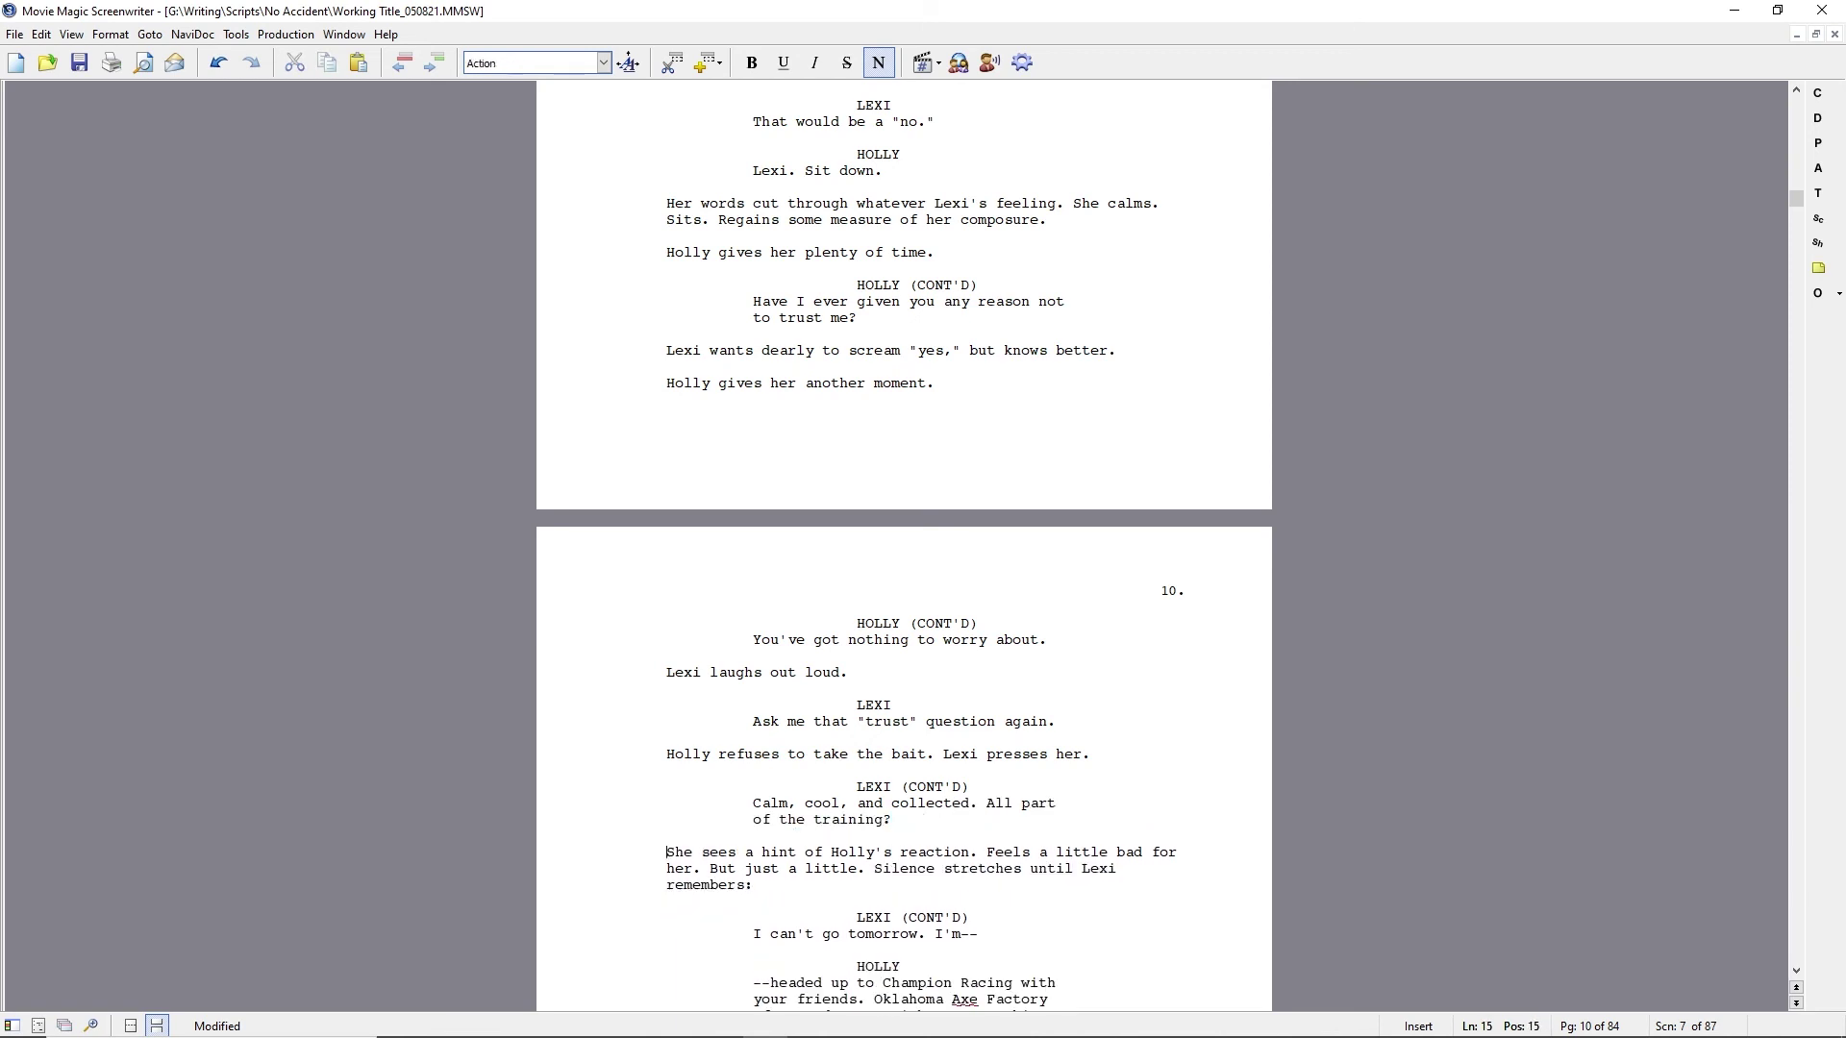
Add the action line "Holly stays quiet." followed by another LEXI (CONT'D) character cue.
{"action": "key", "text": "Return"}
{"action": "type", "text": "Holly stays quiet."}
{"action": "key", "text": "Return"}
{"action": "type", "text": "LEX"}
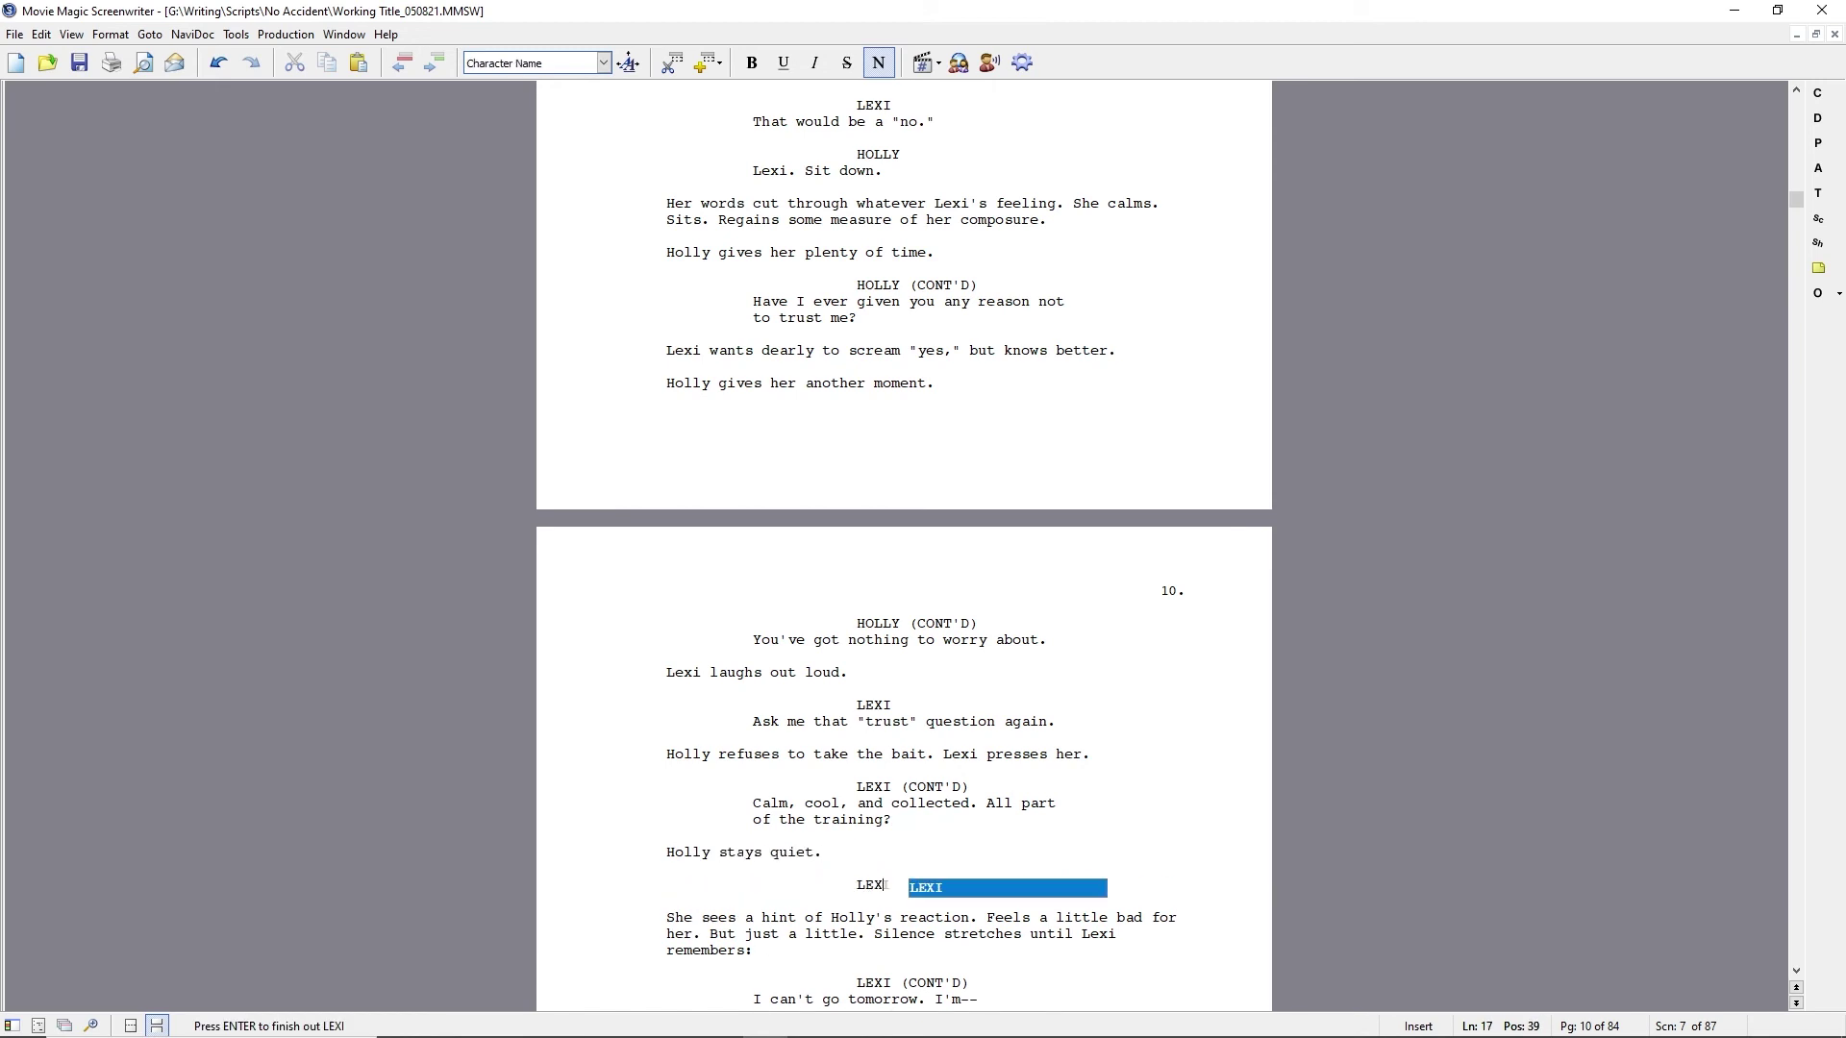
{"action": "key", "text": "Return"}
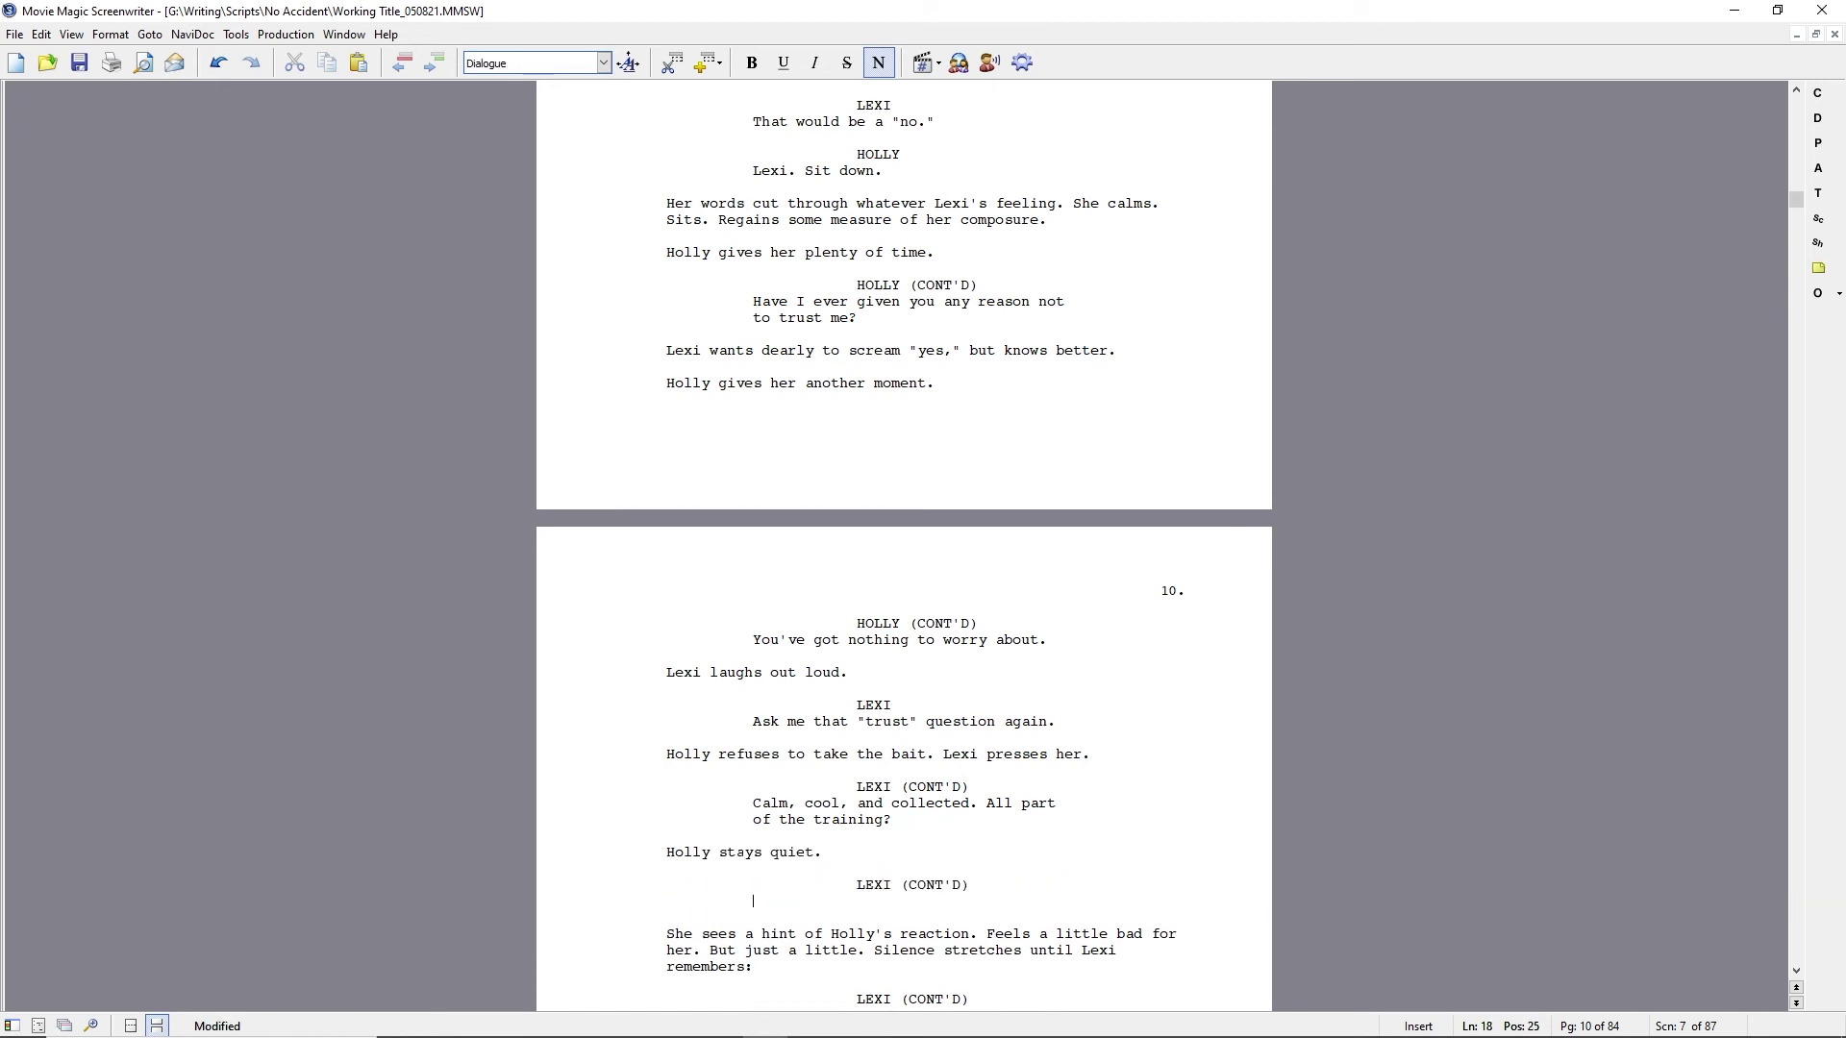
Write Lexi's dialogue "What about the "aunt" part? You pick that up on your own, or are there classes for that, too?".
{"action": "type", "text": "What about the \"aunt\" part? You pick that up on your own"}
{"action": "key", "text": "shift+Down"}
{"action": "type", "text": "On the job training, or"}
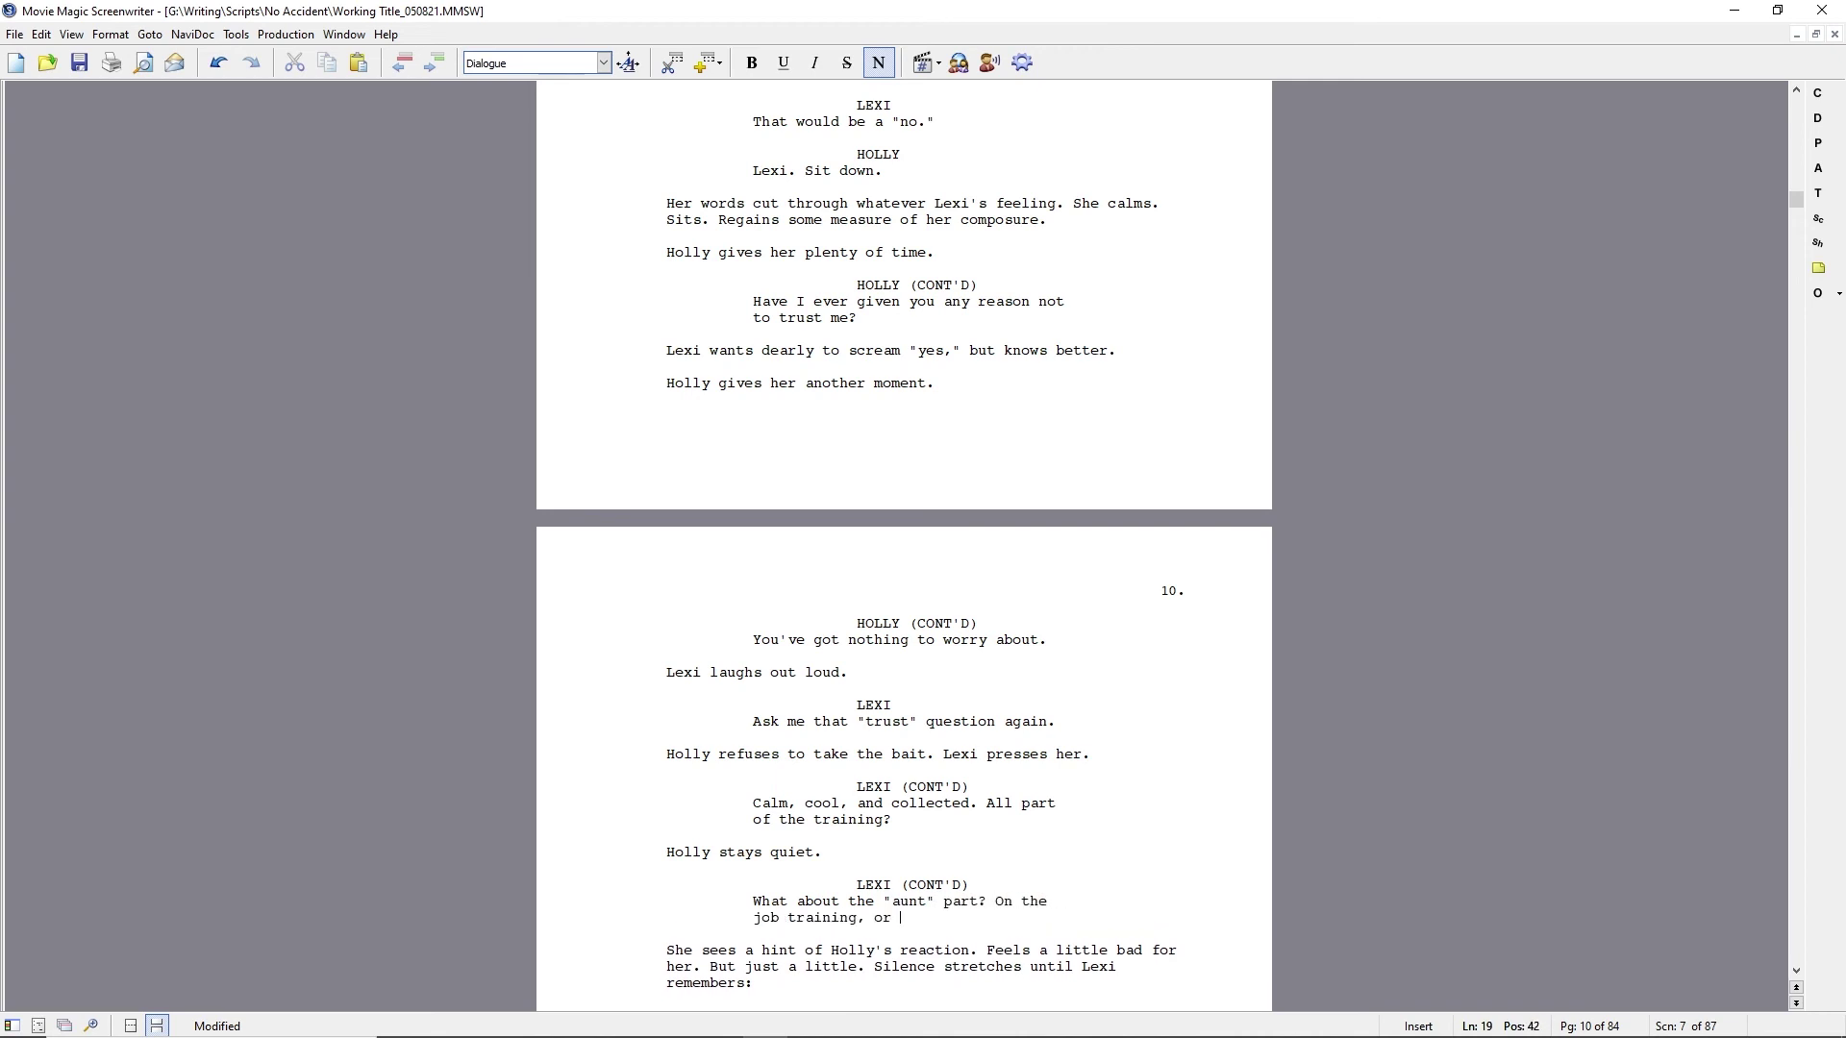
{"action": "key", "text": "shift+Down"}
{"action": "type", "text": "You pick that up on your own, "}
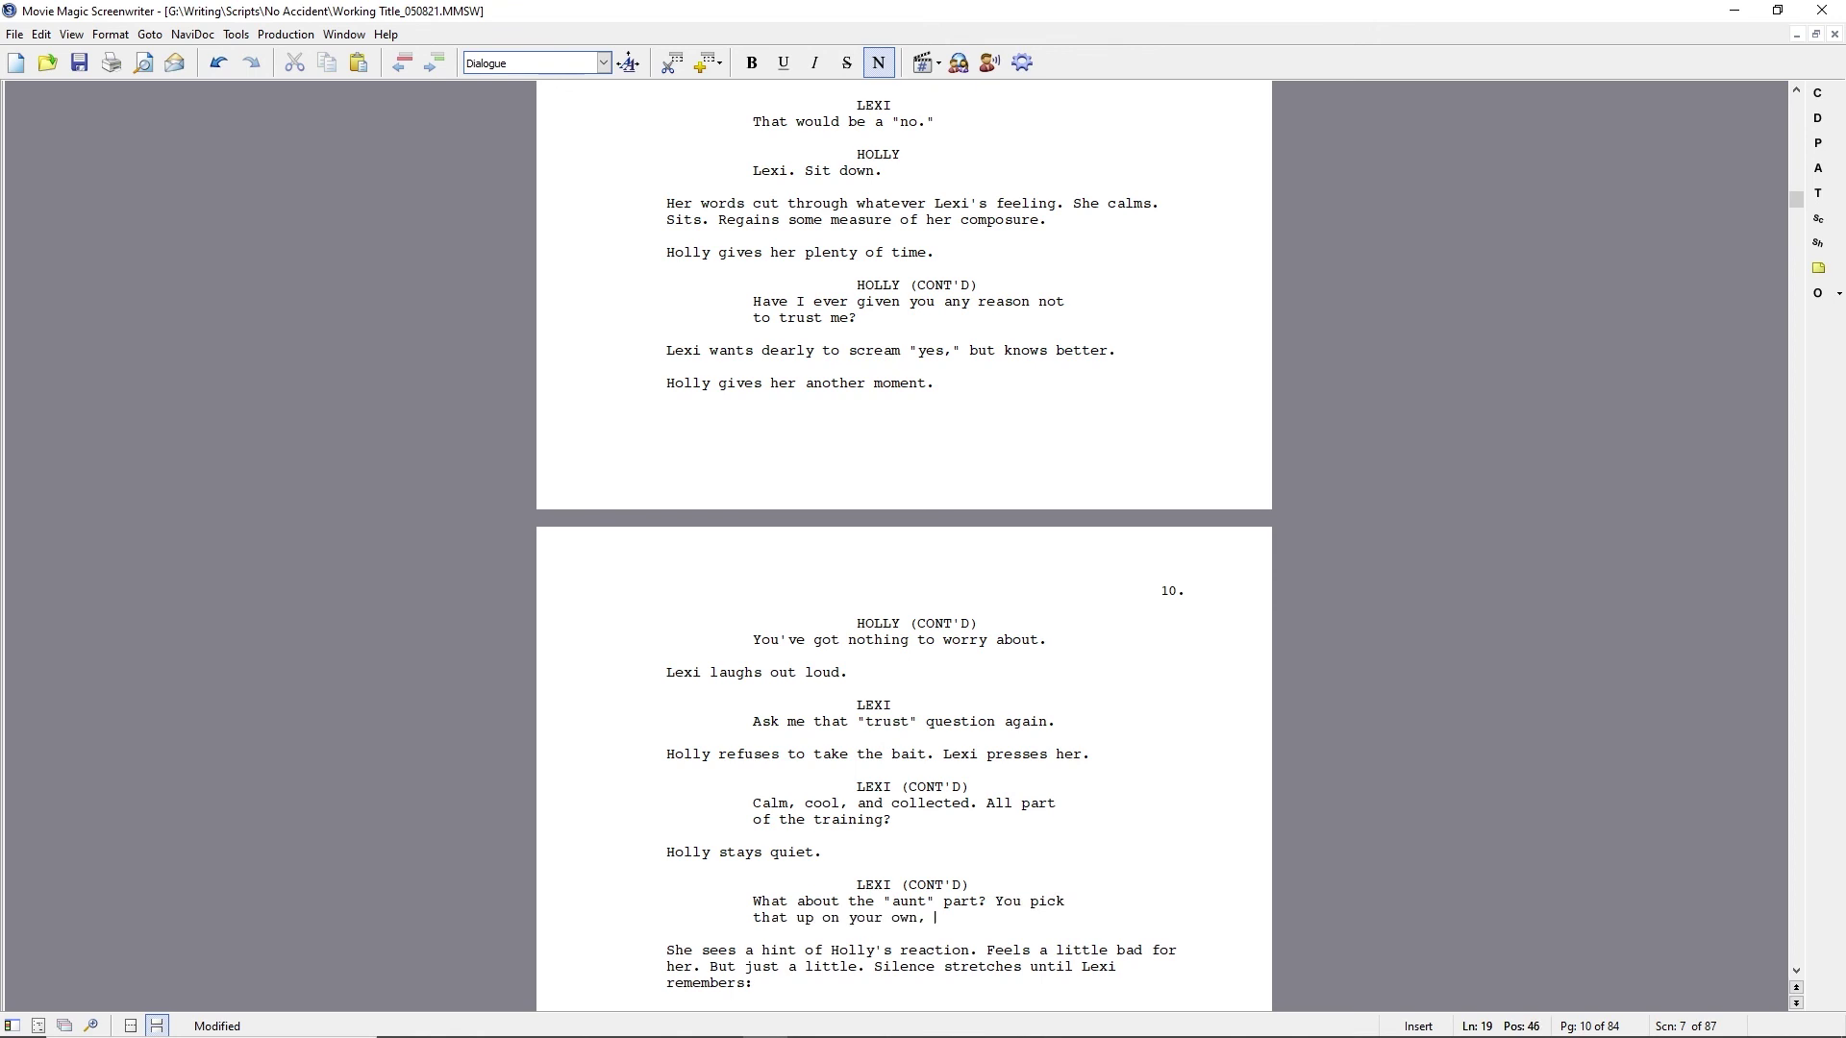
{"action": "type", "text": "or d'yago to"}
{"action": "key", "text": "BackSpace"}
{"action": "key", "text": "BackSpace"}
{"action": "key", "text": "BackSpace"}
{"action": "key", "text": "BackSpace"}
{"action": "key", "text": "BackSpace"}
{"action": "key", "text": "BackSpace"}
{"action": "key", "text": "BackSpace"}
{"action": "key", "text": "BackSpace"}
{"action": "key", "text": "BackSpace"}
{"action": "key", "text": "BackSpace"}
{"action": "type", "text": "are there classes for "}
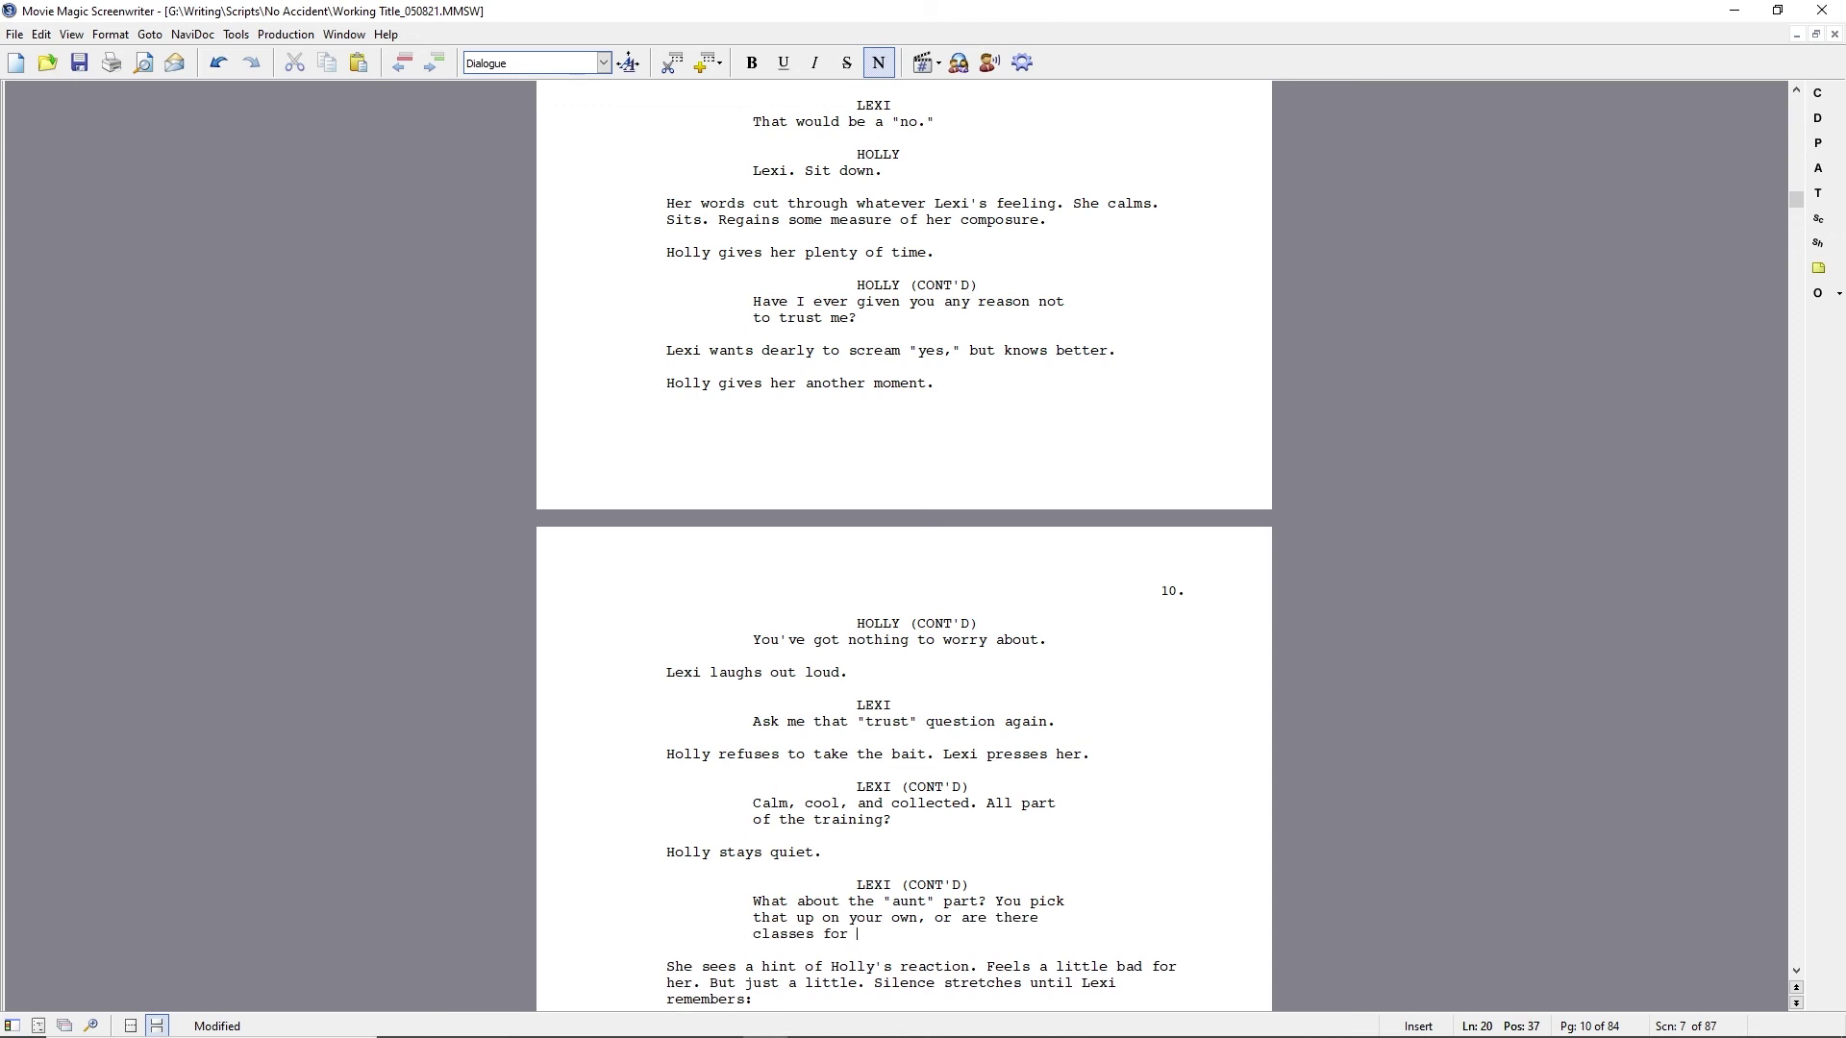
{"action": "type", "text": "that, too?"}
Add the action line "She watches Holly pick at a dinner role. Holly's silence riles Lexi up." below Lexi's speech.
{"action": "key", "text": "Return"}
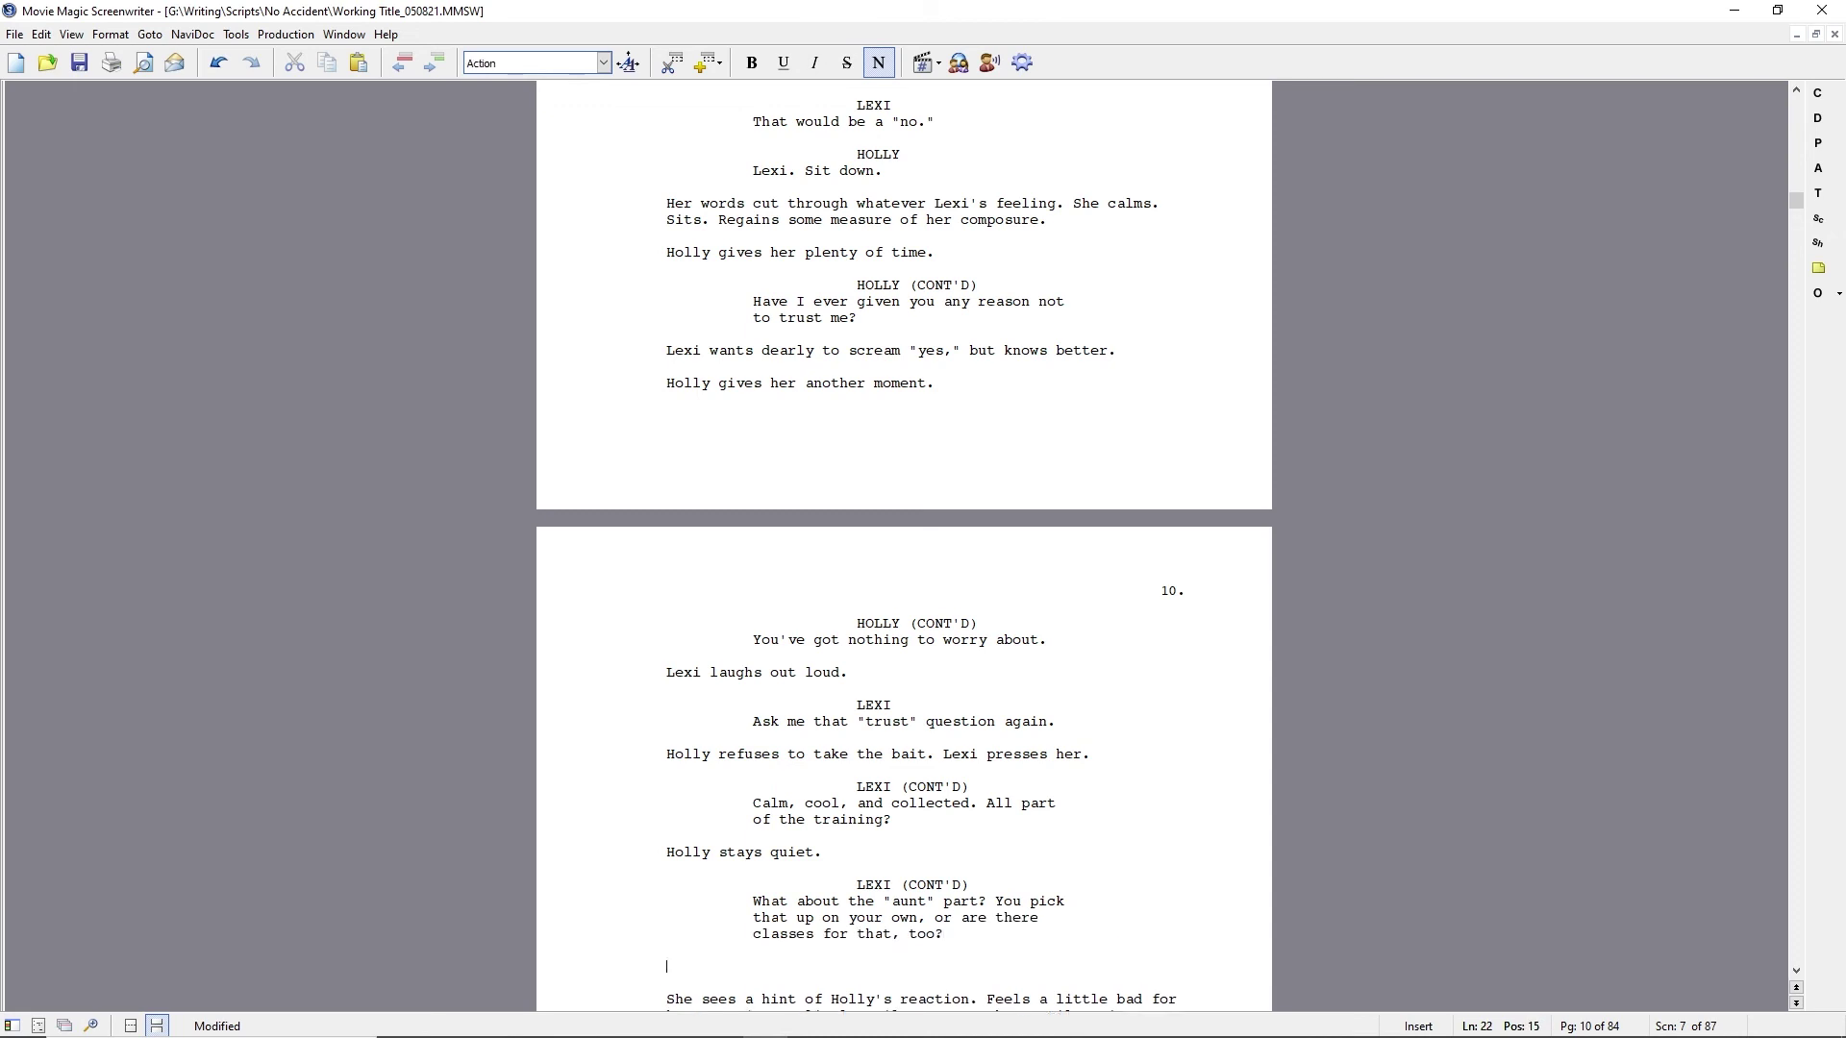
{"action": "type", "text": "Holly picks at a dinner role."}
{"action": "key", "text": "Home"}
{"action": "type", "text": "She watches"}
{"action": "key", "text": "ctrl+Right"}
{"action": "key", "text": "ctrl+Right"}
{"action": "key", "text": "Left"}
{"action": "key", "text": "BackSpace"}
{"action": "key", "text": "End"}
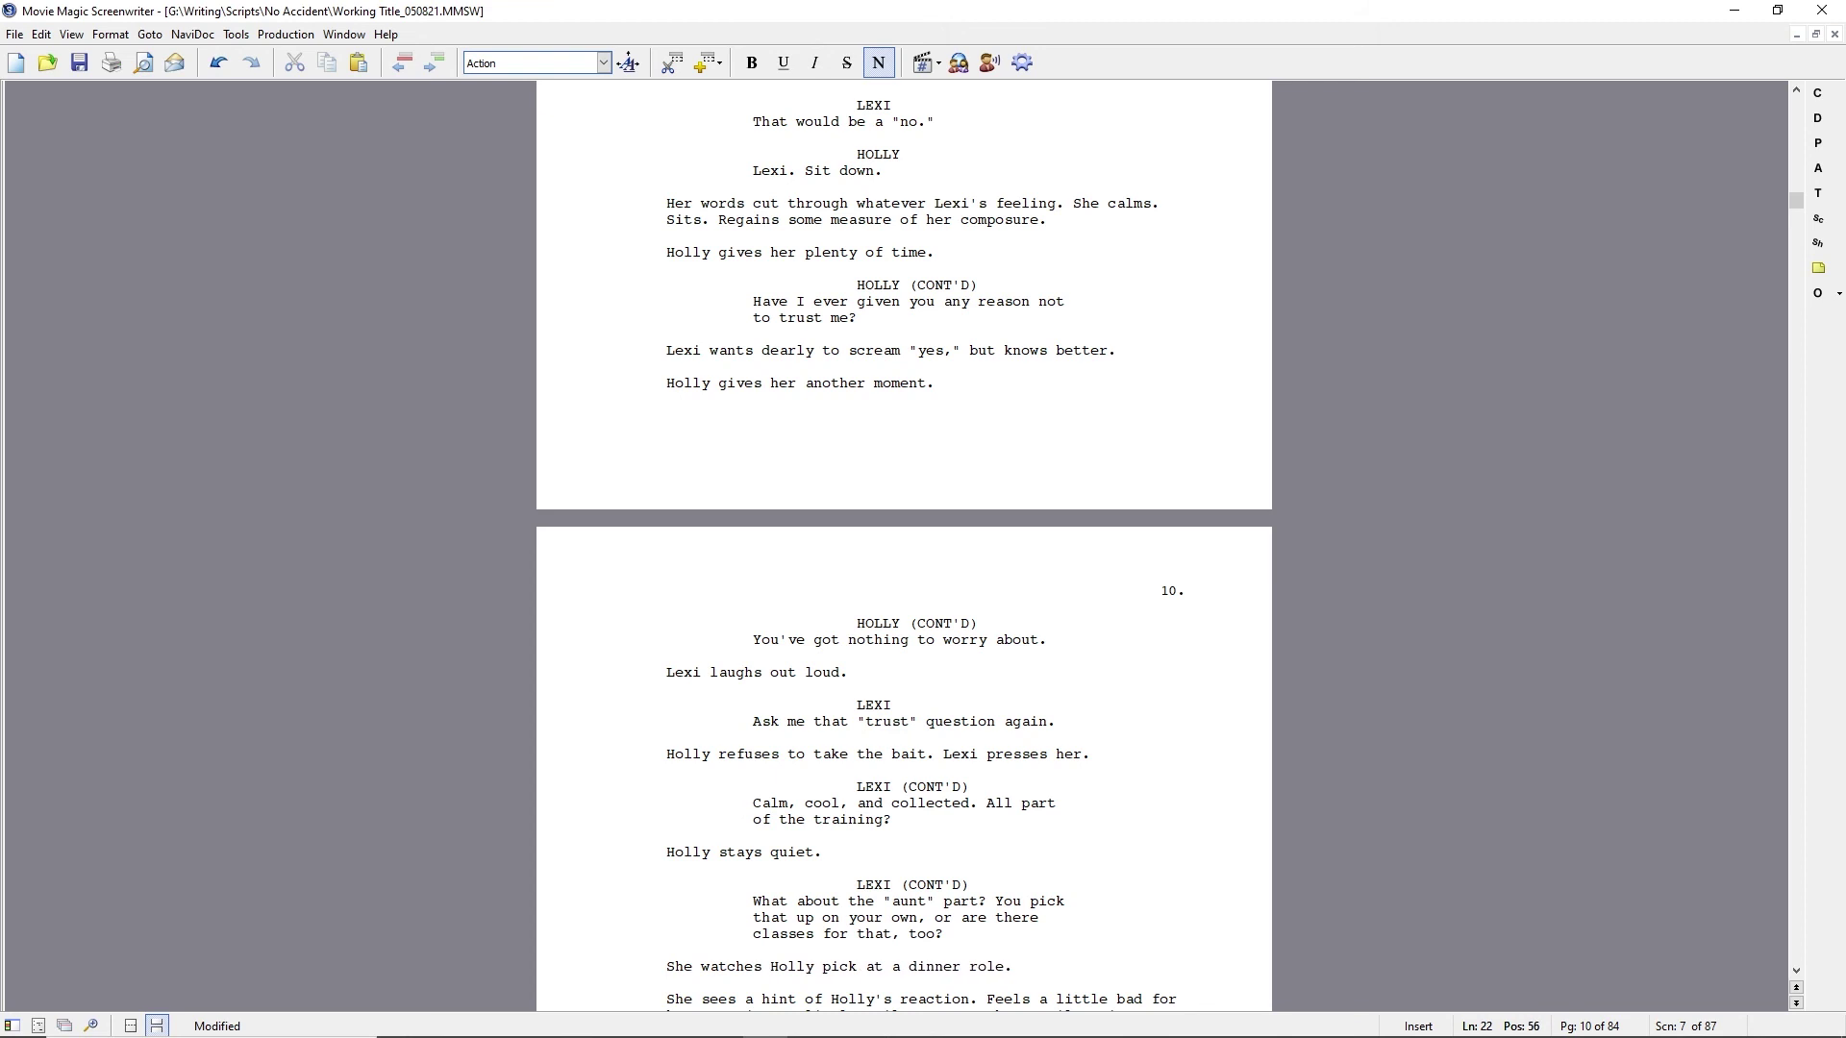
{"action": "type", "text": "Holly's silence riles Lexi up."}
{"action": "key", "text": "Return"}
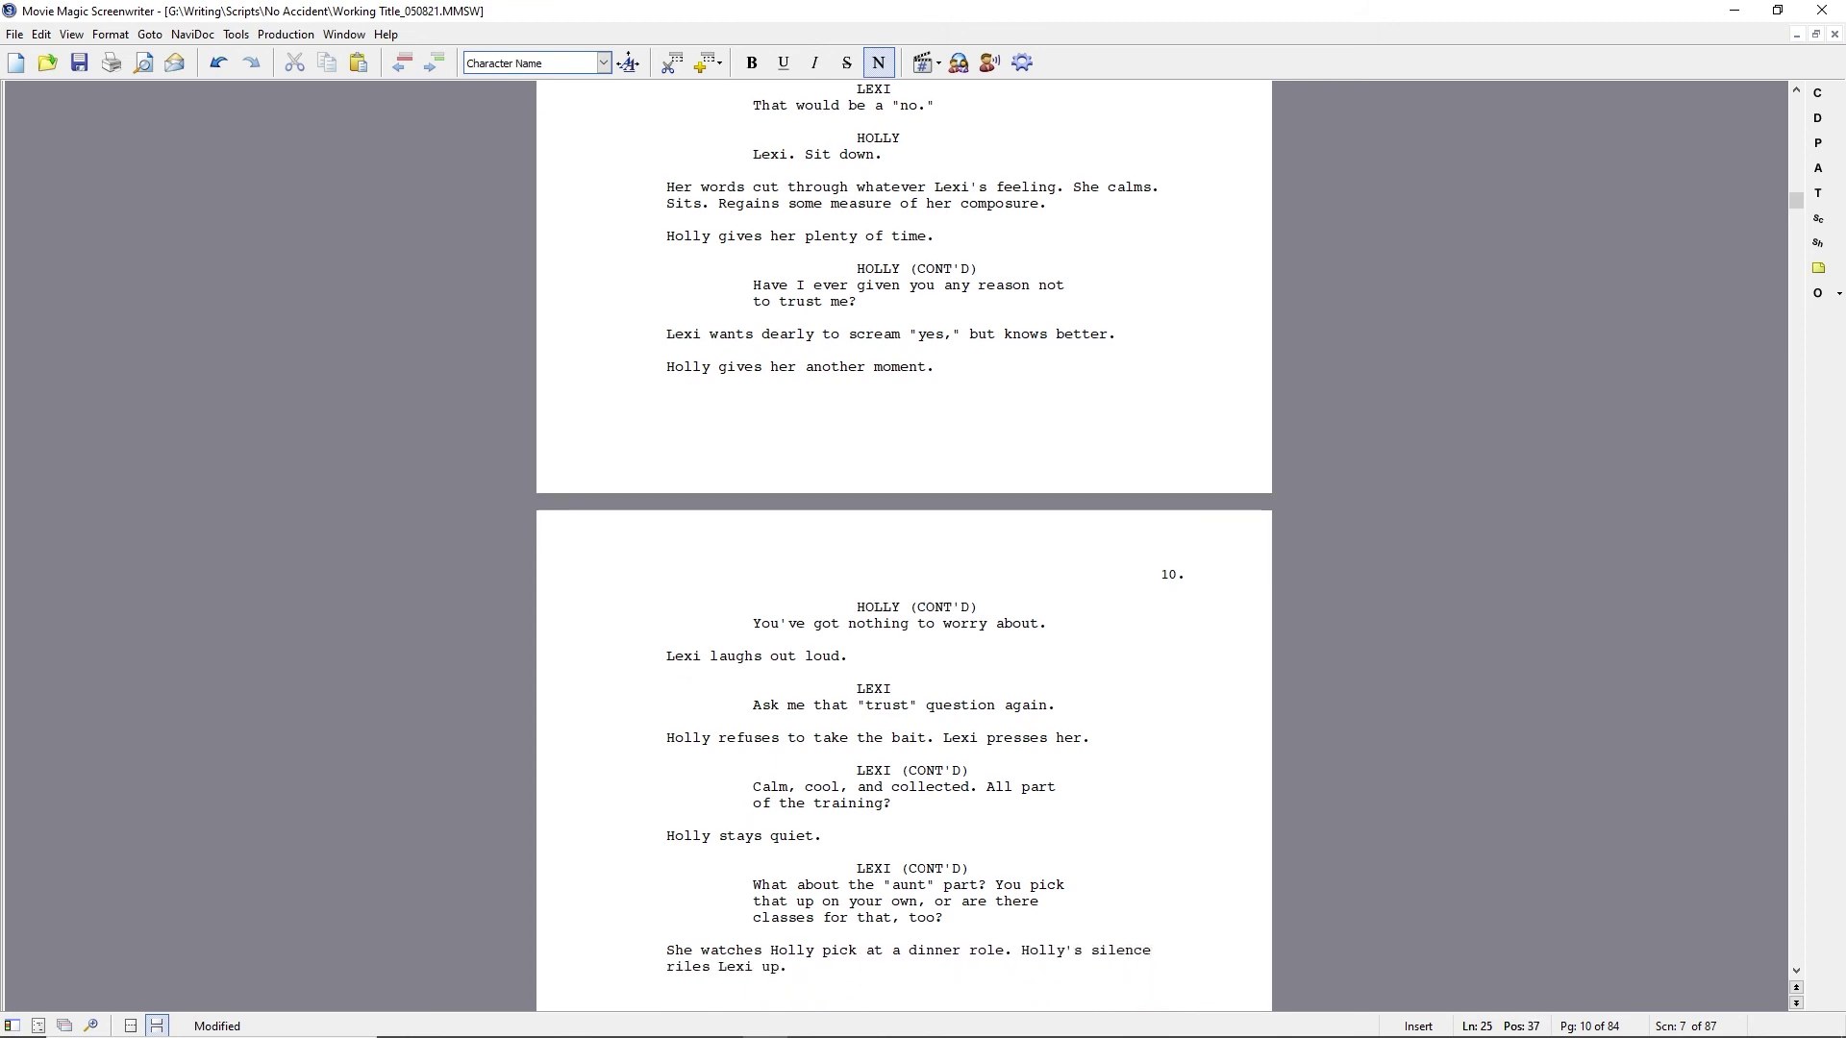
Add a LEXI (CONT'D) character cue and extend the action line above it to end with "riles Lexi up even more.".
{"action": "type", "text": "LEXI"}
{"action": "key", "text": "Return"}
{"action": "key", "text": "Up"}
{"action": "key", "text": "Up"}
{"action": "key", "text": "End"}
{"action": "key", "text": "Left"}
{"action": "type", "text": "even more"}
{"action": "key", "text": "Down"}
{"action": "key", "text": "Down"}
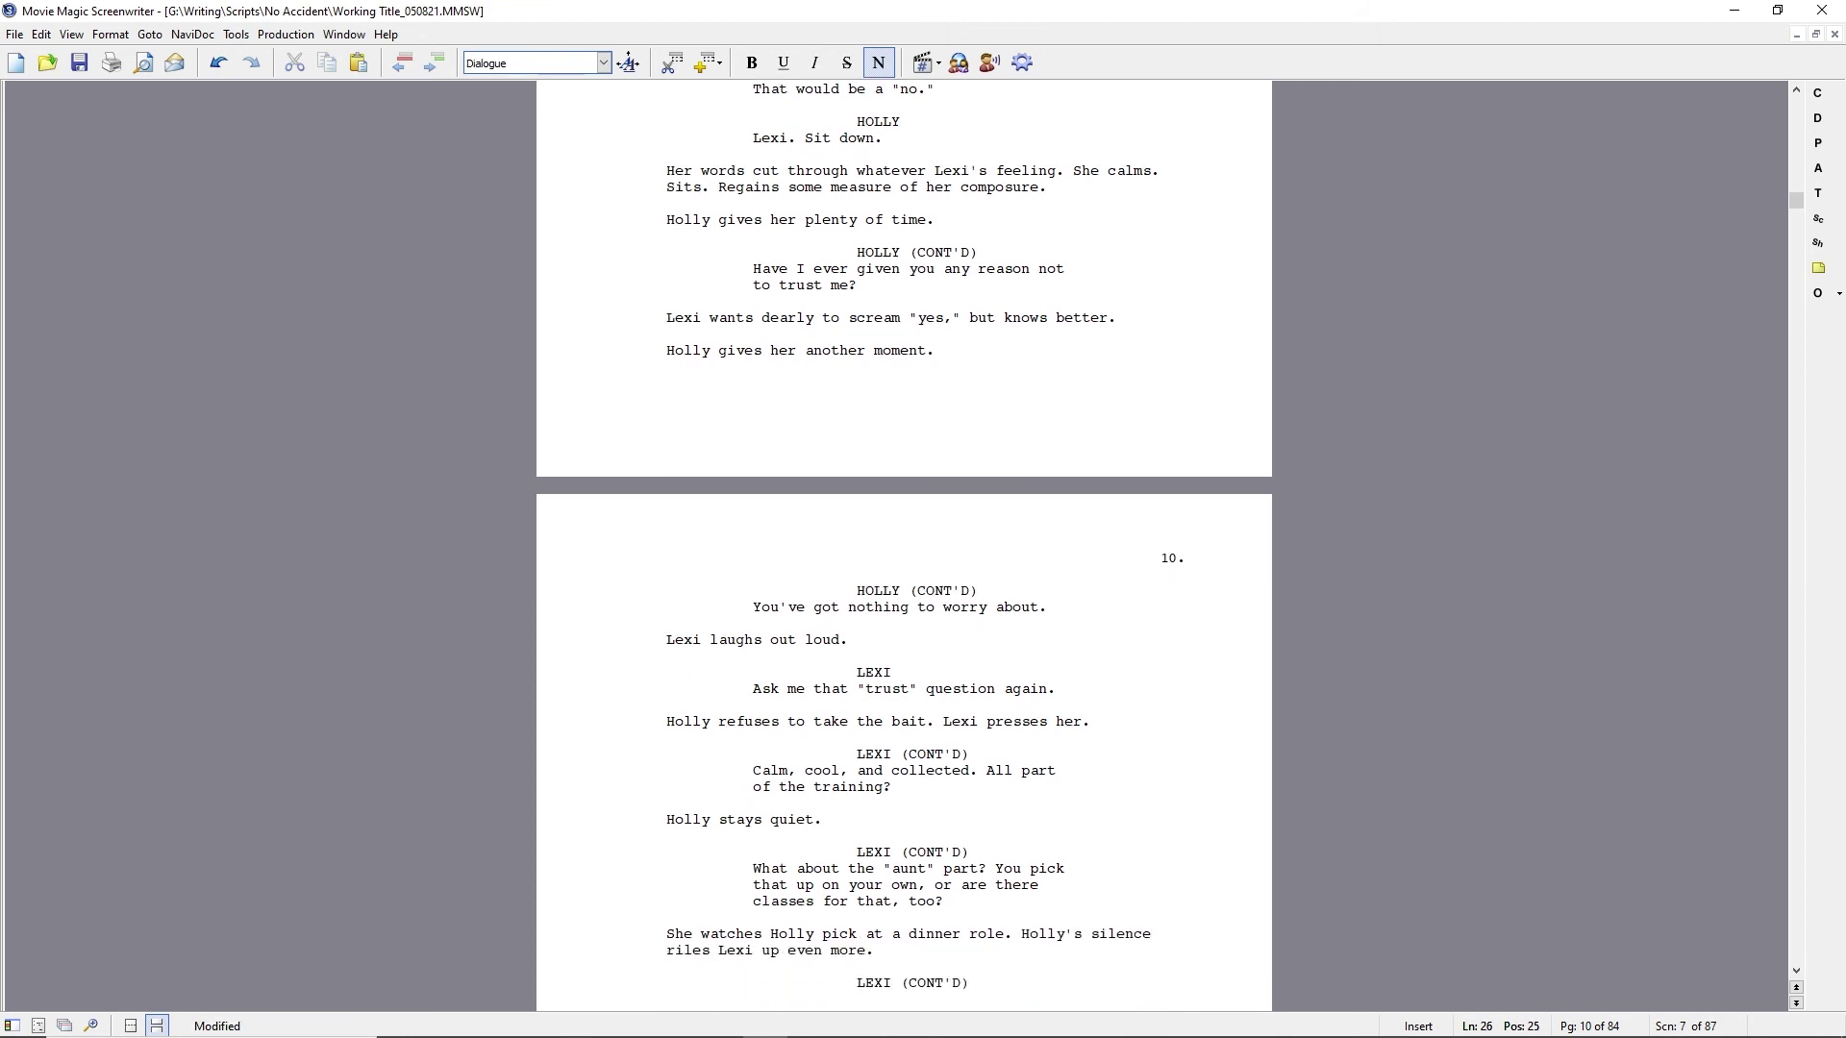
Append "Then, something occurs to her." to the action paragraph and add the action line "A snarky smile." below it.
{"action": "scroll", "coordinate": [890, 784], "scroll_direction": "down", "scroll_amount": 3}
{"action": "left_click", "coordinate": [892, 786]}
{"action": "type", "text": "Then, something occurs to "}
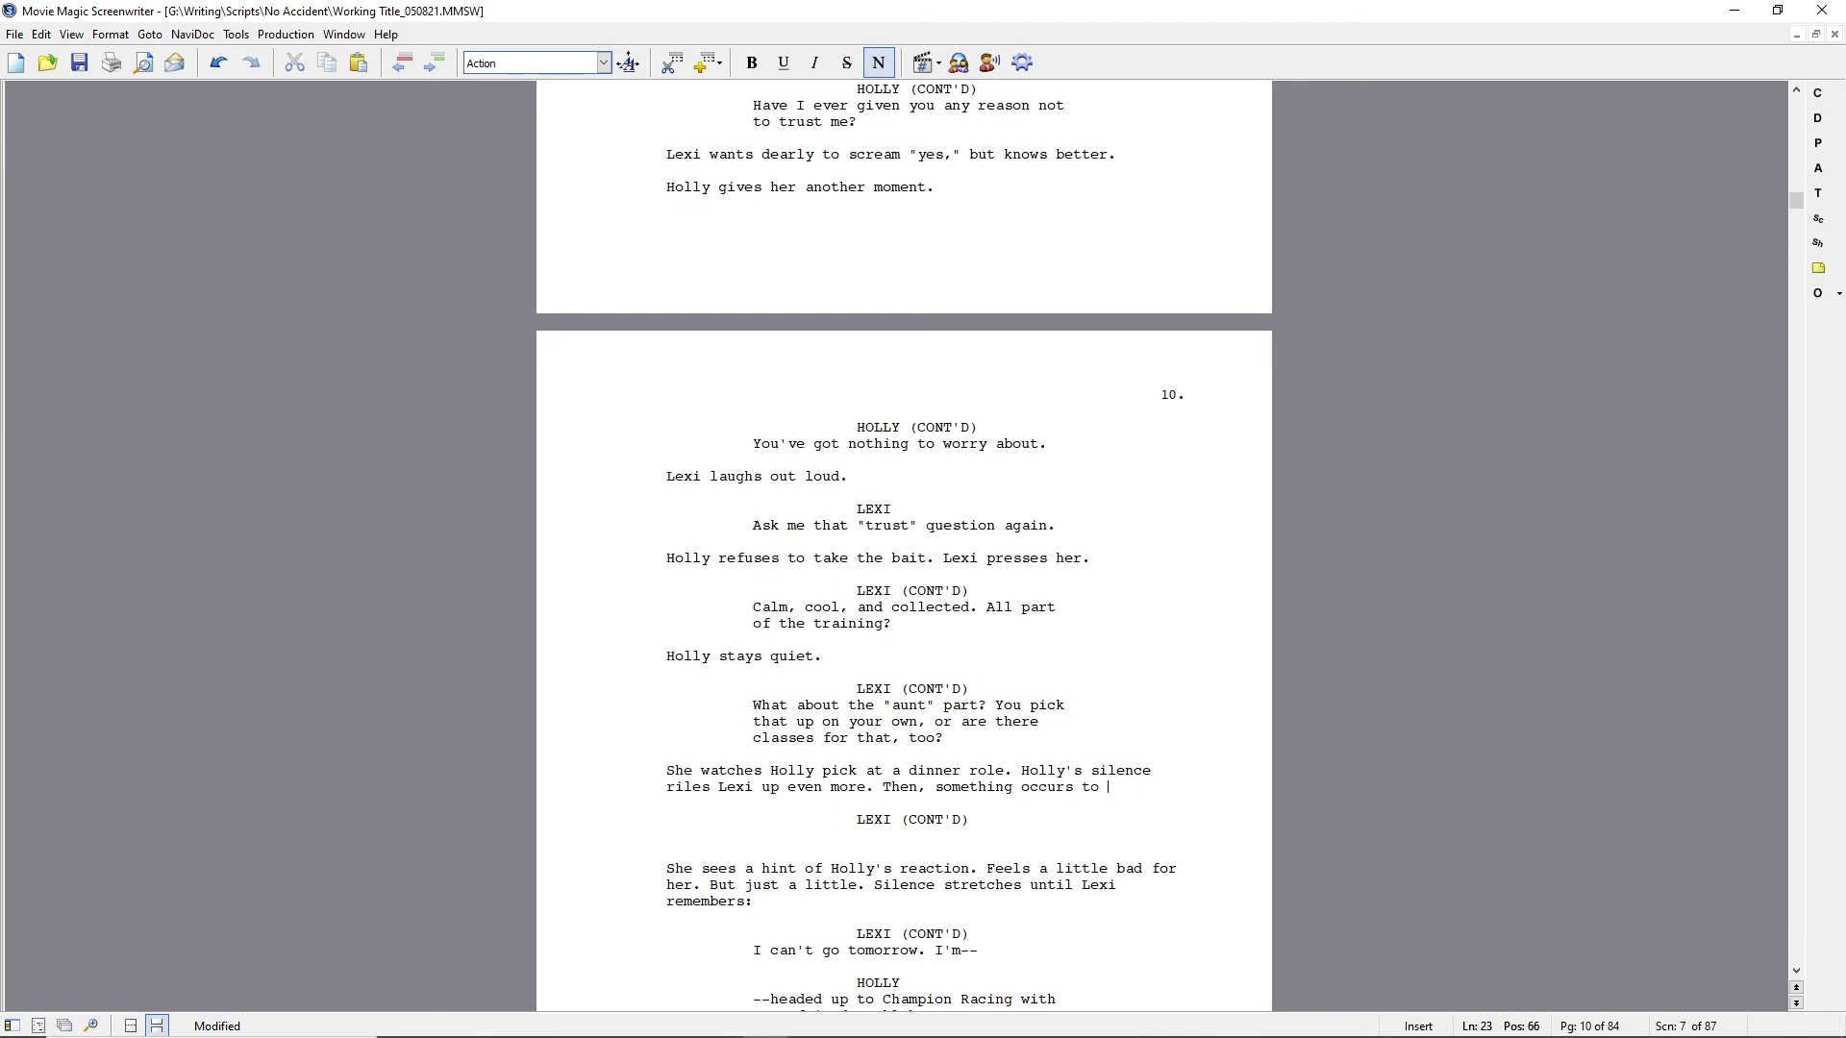
{"action": "type", "text": "her."}
{"action": "key", "text": "Down"}
{"action": "key", "text": "Down"}
{"action": "key", "text": "Up"}
{"action": "key", "text": "Up"}
{"action": "key", "text": "End"}
{"action": "key", "text": "Return"}
{"action": "type", "text": "A snarky smile."}
Start Lexi's dialogue with "Oh, darn." and delete the action paragraph about Holly's reaction together with the repeated LEXI cue.
{"action": "key", "text": "Down"}
{"action": "key", "text": "Down"}
{"action": "type", "text": "Oh, darn."}
{"action": "key", "text": "shift+Down"}
{"action": "key", "text": "shift+Down"}
{"action": "key", "text": "shift+Down"}
{"action": "key", "text": "shift+Down"}
{"action": "key", "text": "Delete"}
{"action": "key", "text": "Delete"}
Replace "I can't go tomorrow. I'm--" in Lexi's dialogue with "Tomorrow's not gonna work for me. I'm headed--".
{"action": "type", "text": "Tomorrow's not gonna work for me. I'm headed--"}
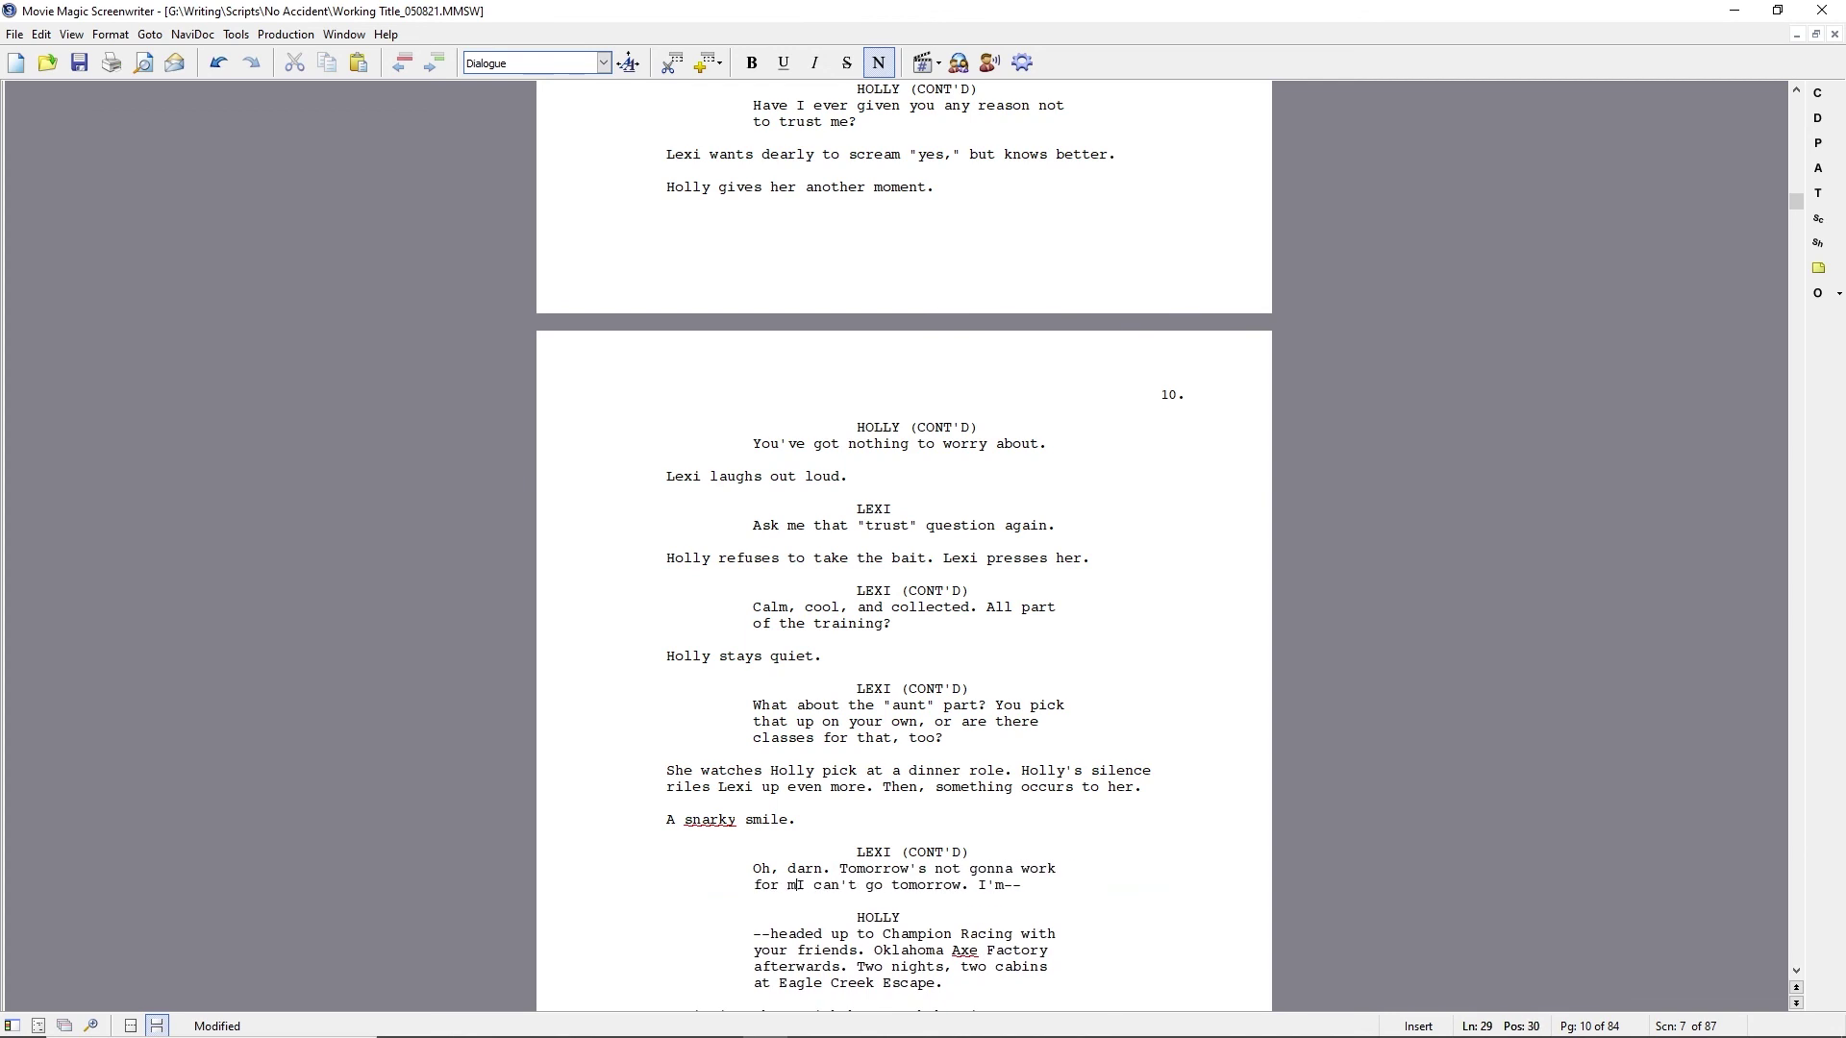
{"action": "key", "text": "ctrl+shift+Right"}
{"action": "key", "text": "ctrl+shift+Right"}
{"action": "key", "text": "ctrl+shift+Right"}
{"action": "key", "text": "ctrl+shift+Right"}
{"action": "key", "text": "ctrl+shift+Right"}
{"action": "key", "text": "Delete"}
Remove the word "headed" from Holly's reply so it begins "--up to Champion Racing".
{"action": "key", "text": "ctrl+Right"}
{"action": "key", "text": "ctrl+Right"}
{"action": "key", "text": "Right"}
{"action": "key", "text": "Right"}
{"action": "key", "text": "ctrl+shift+Right"}
{"action": "key", "text": "Delete"}
{"action": "key", "text": "alt+Tab"}
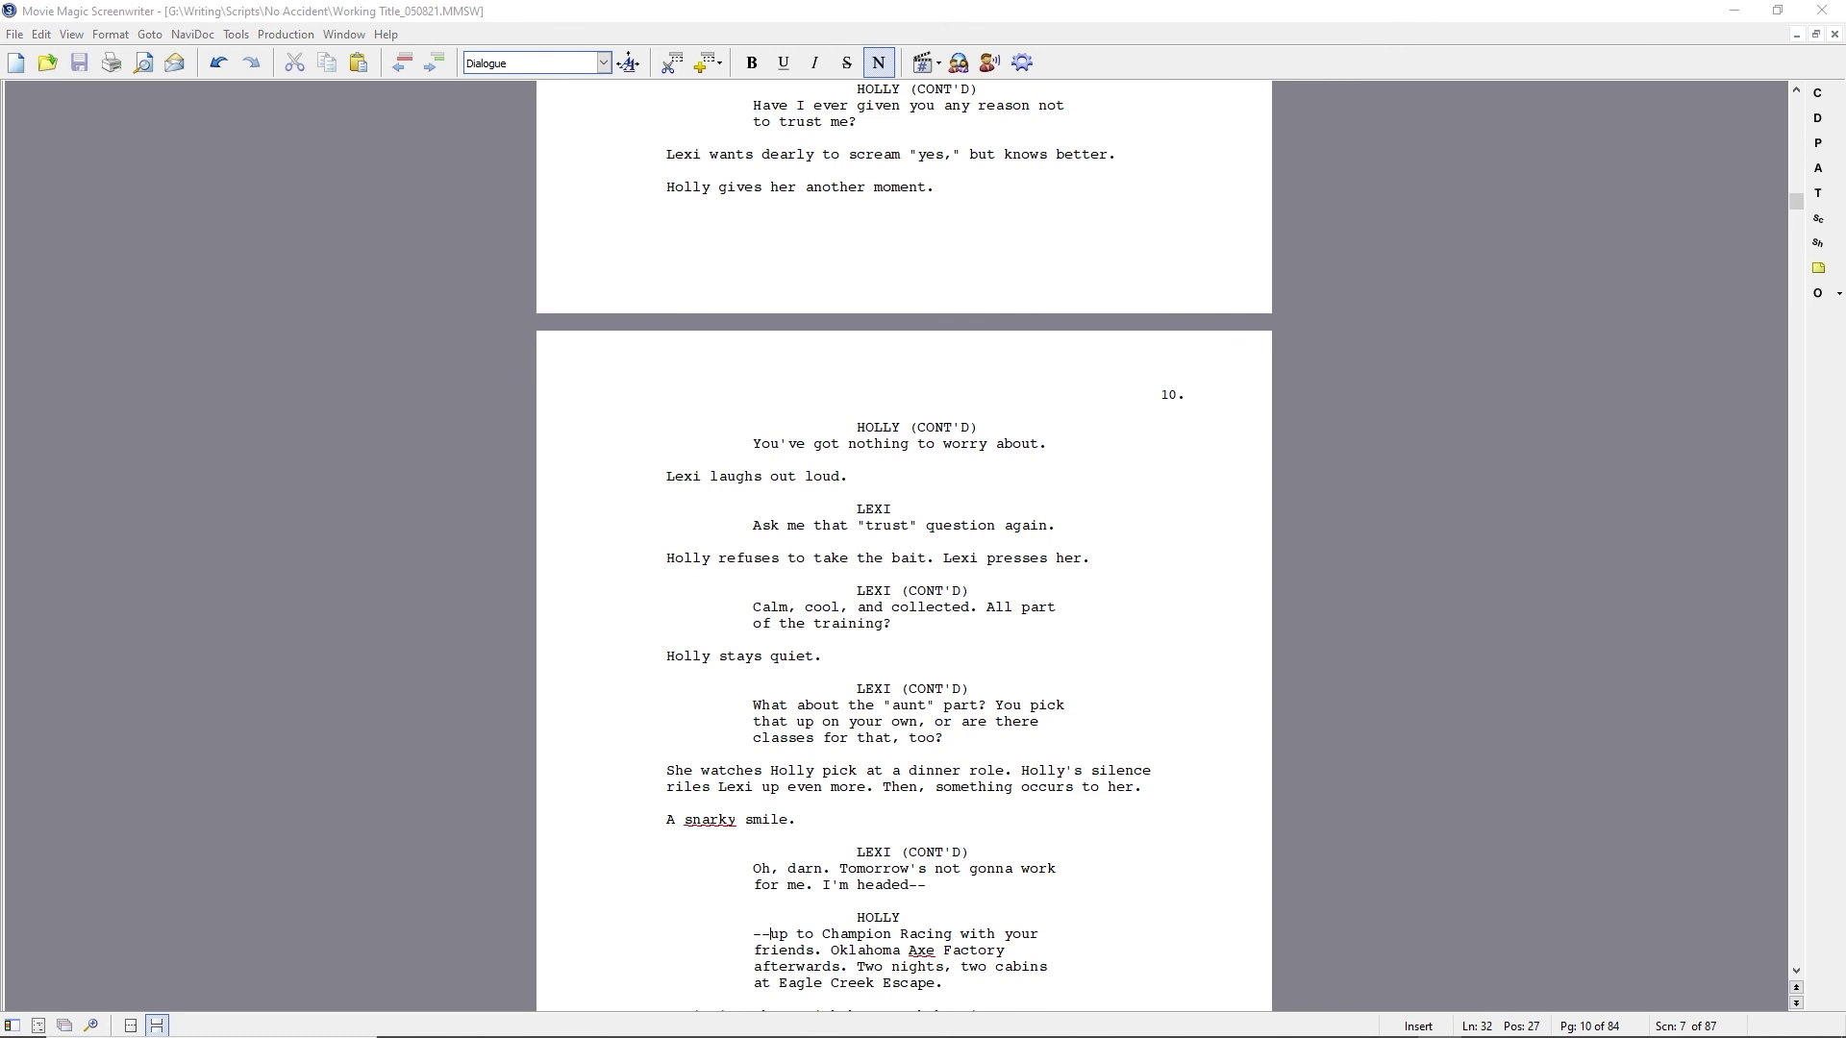
Replace "your friends'" in Holly's chaperone speech with "Abby's and the twin's", keeping the word "parents".
{"action": "scroll", "coordinate": [1409, 690], "scroll_direction": "down", "scroll_amount": 4}
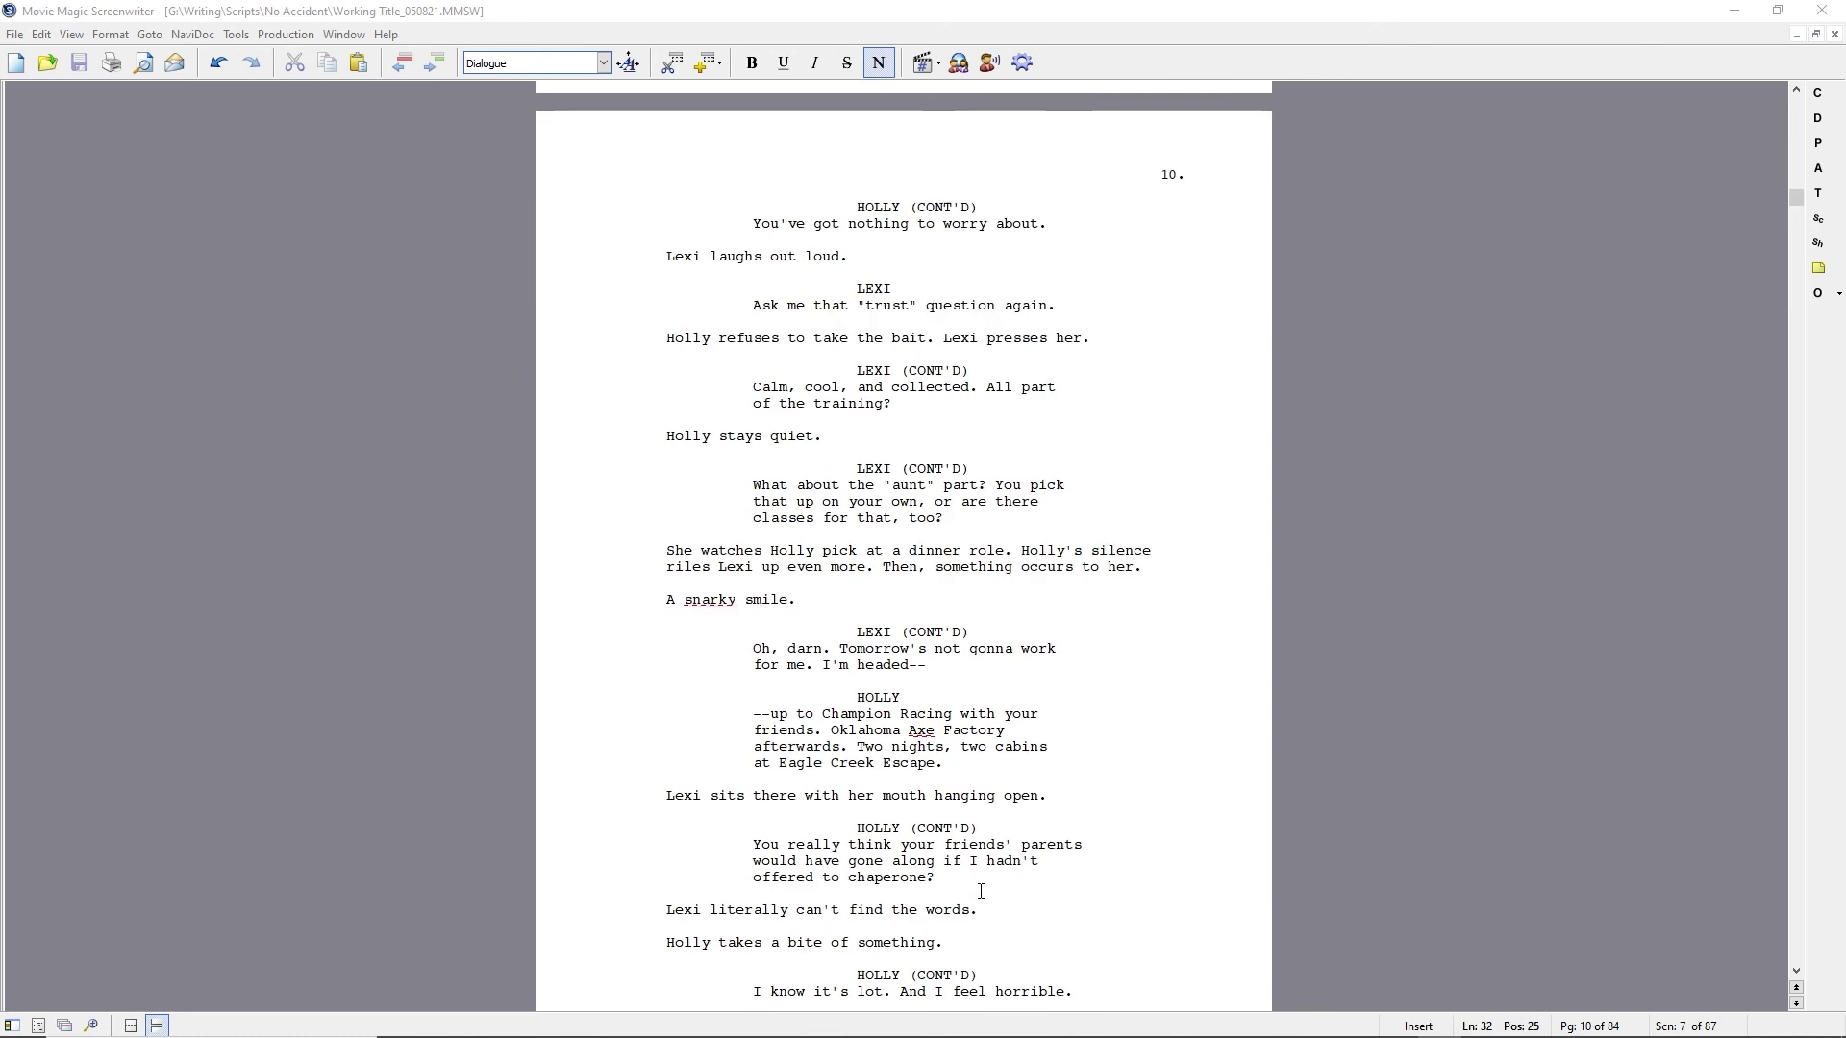
{"action": "left_click", "coordinate": [901, 845]}
{"action": "type", "text": "Abby's and the twin's"}
{"action": "key", "text": "ctrl+shift+Right"}
{"action": "key", "text": "ctrl+shift+Right"}
{"action": "key", "text": "ctrl+shift+Right"}
{"action": "key", "text": "ctrl+shift+Left"}
{"action": "key", "text": "Delete"}
{"action": "scroll", "coordinate": [904, 546], "scroll_direction": "down", "scroll_amount": 2}
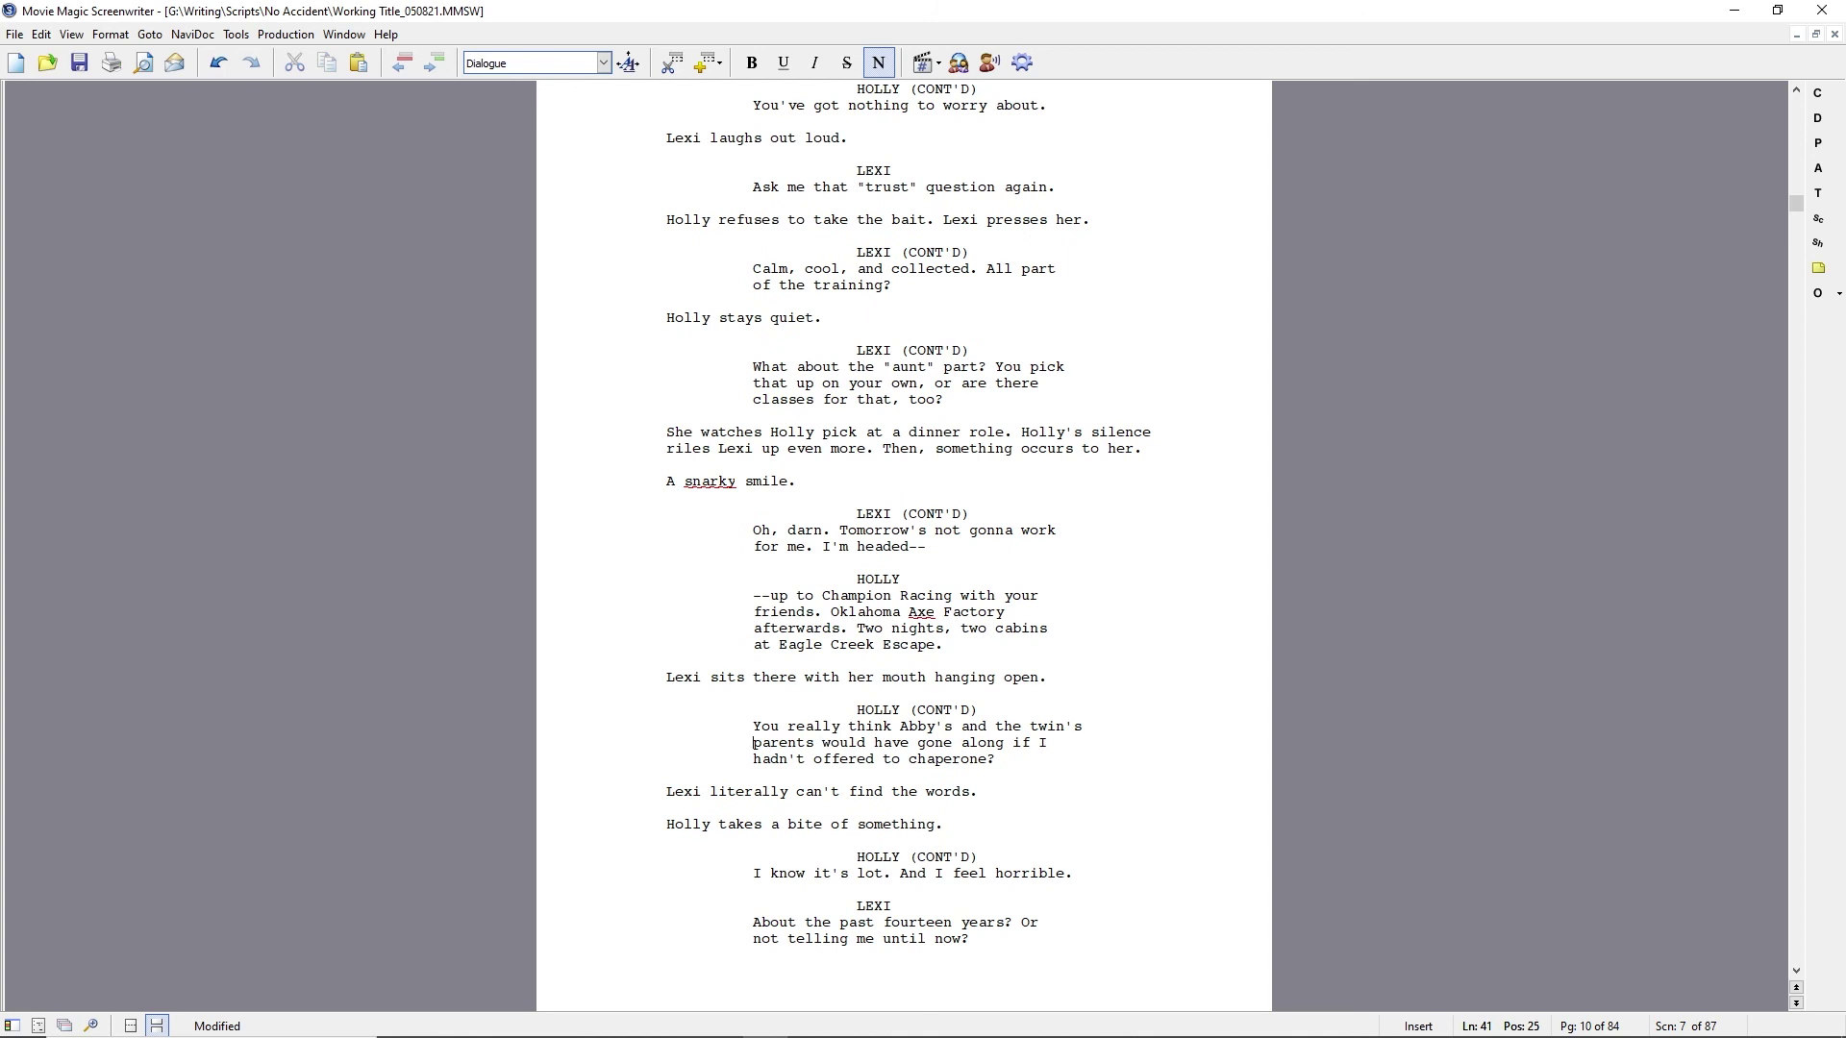
Reword Holly's chaperone speech with "have been fine with your little getaway" in place of "have gone along".
{"action": "type", "text": "have been fine with your"}
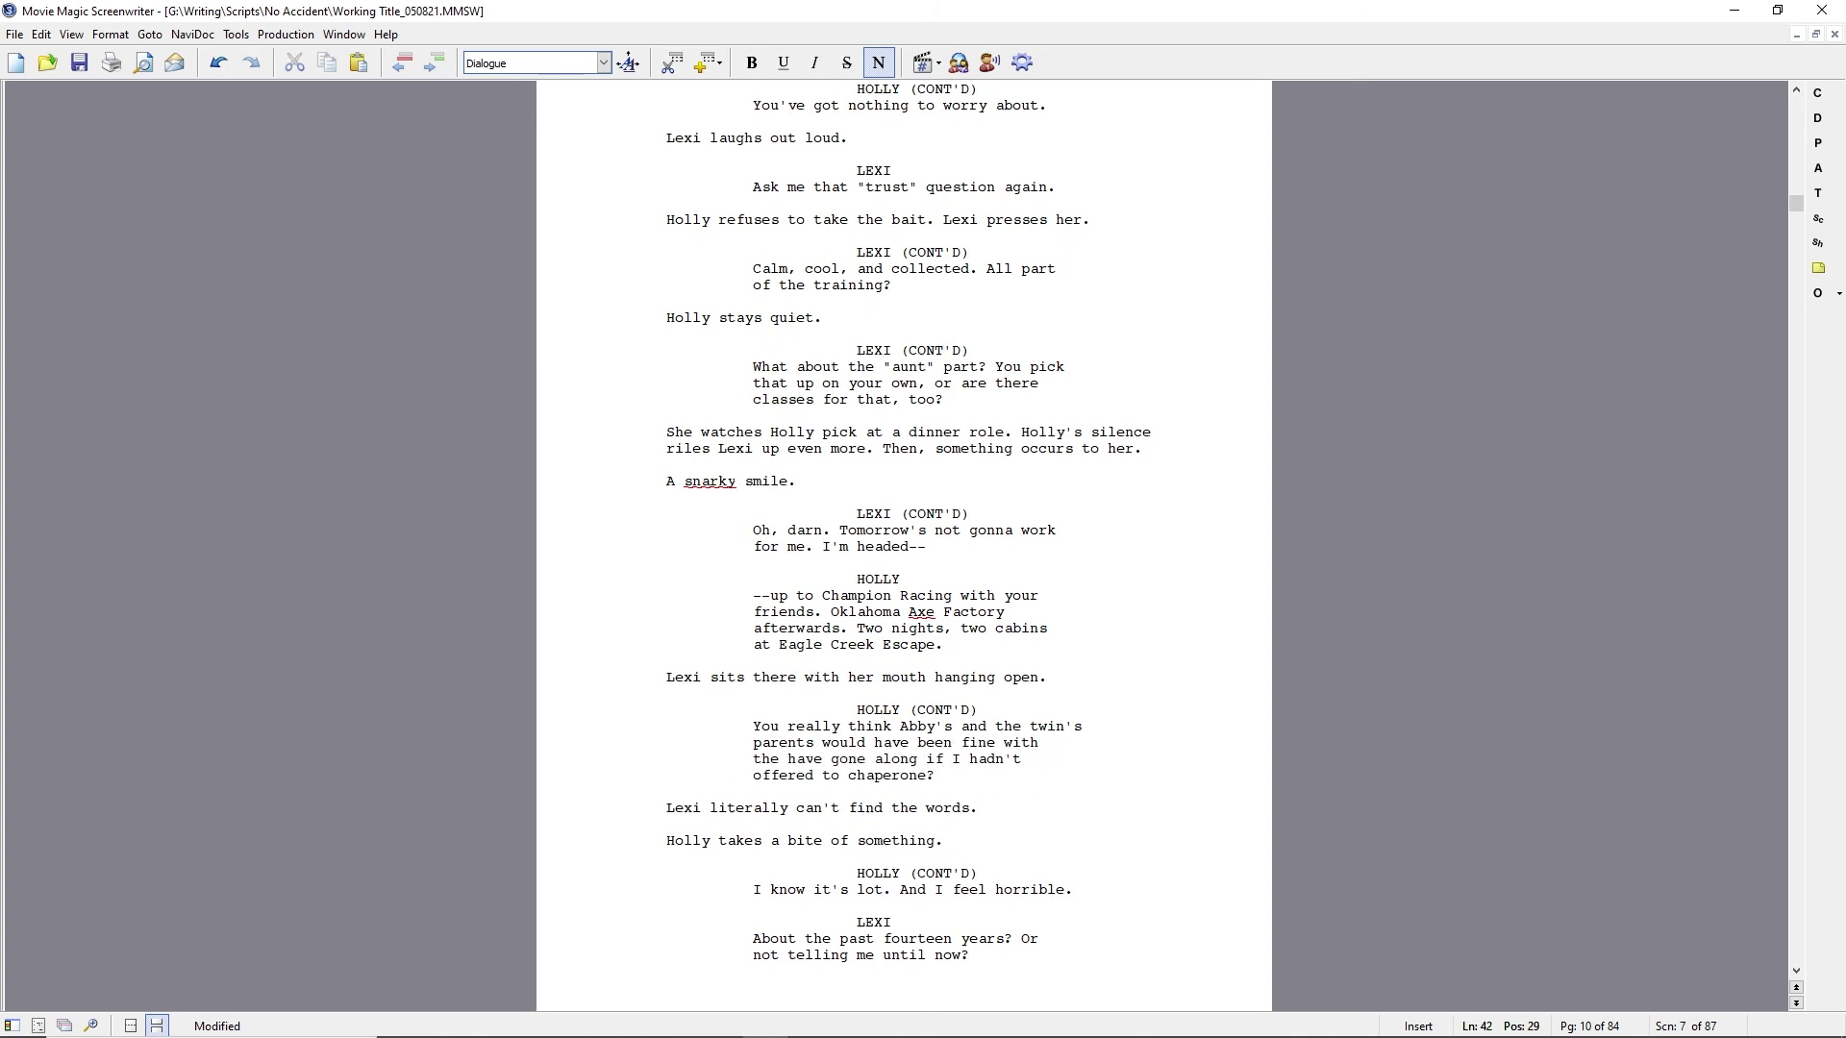
{"action": "type", "text": " little getaway"}
{"action": "key", "text": "ctrl+shift+Right"}
{"action": "key", "text": "ctrl+shift+Right"}
{"action": "key", "text": "ctrl+shift+Right"}
{"action": "key", "text": "Delete"}
{"action": "key", "text": "Down"}
Revise the phrase in Holly's chaperone speech to "gone along with your little birthday getaway".
{"action": "left_click", "coordinate": [868, 740]}
{"action": "key", "text": "ctrl+Right"}
{"action": "key", "text": "ctrl+shift+Right"}
{"action": "key", "text": "ctrl+shift+Right"}
{"action": "type", "text": "gone along with your little "}
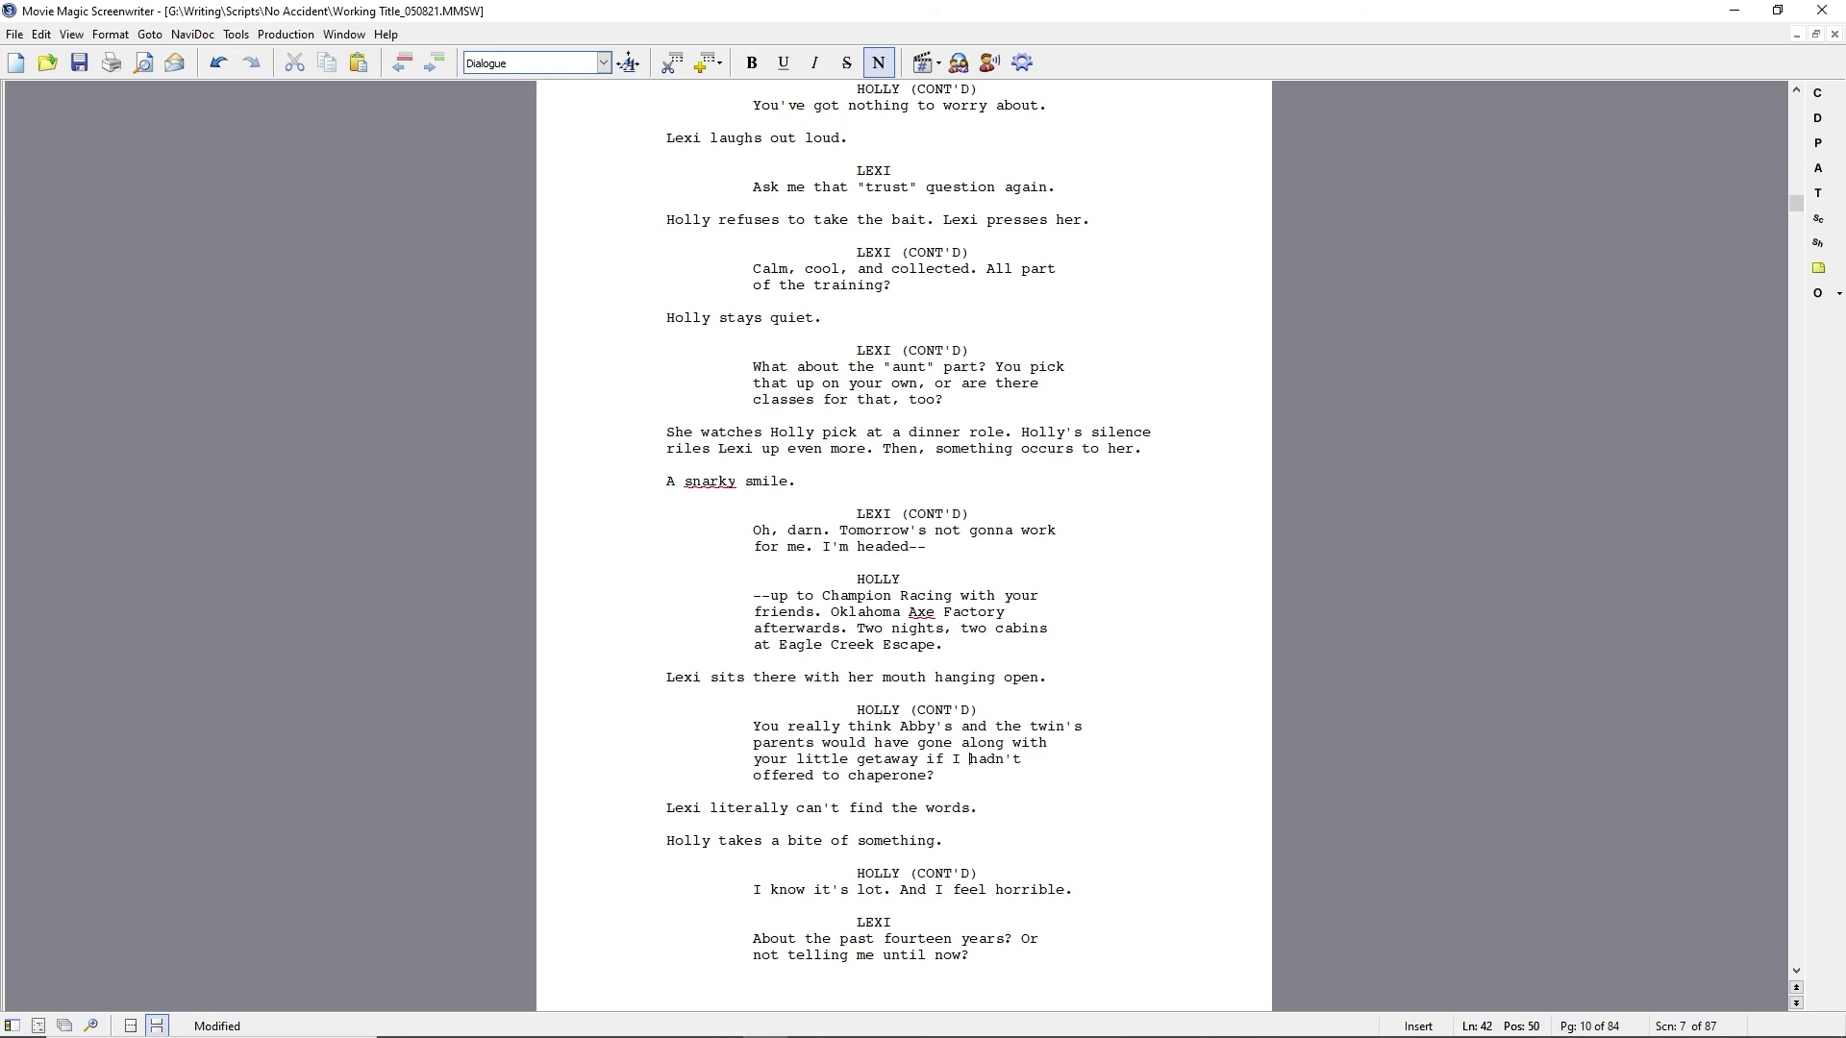
{"action": "type", "text": "birthday"}
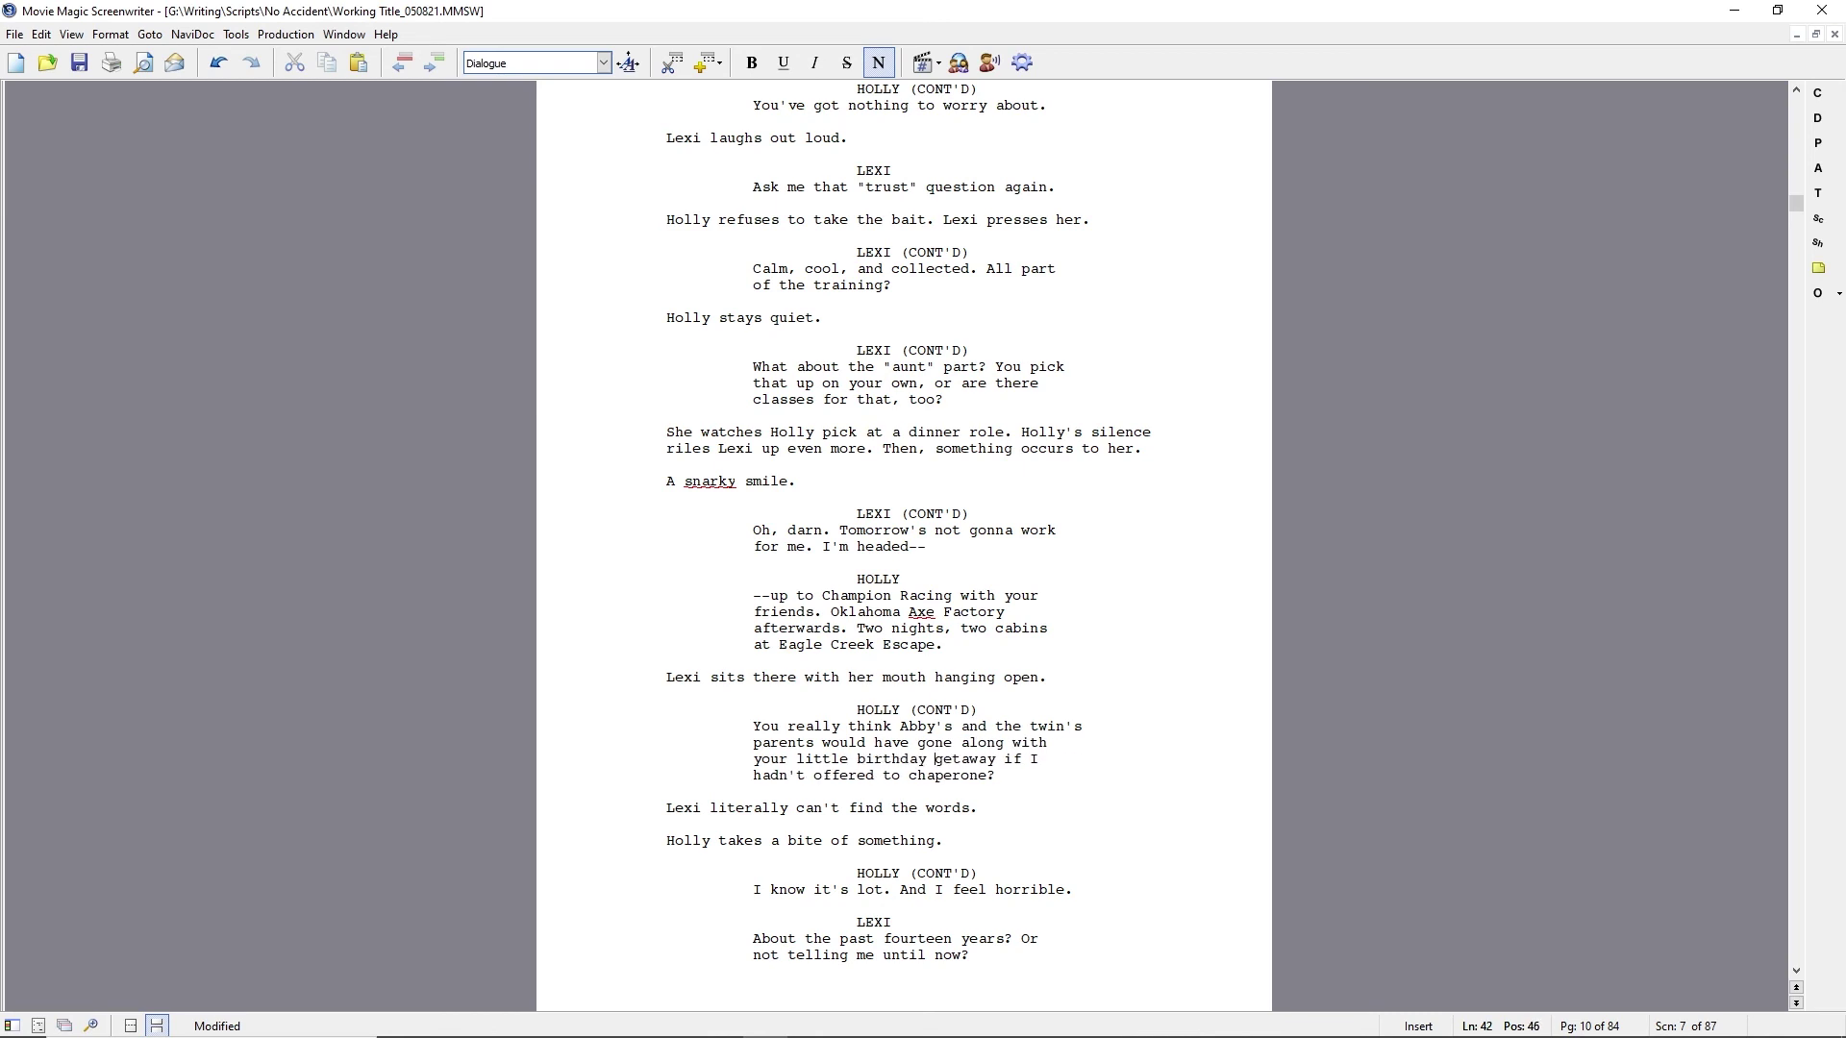
Delete "Holly takes a bite of something." and put "Holly feels a little bad." at the end of Lexi's action line.
{"action": "left_click", "coordinate": [665, 842]}
{"action": "scroll", "coordinate": [664, 842], "scroll_direction": "down", "scroll_amount": 2}
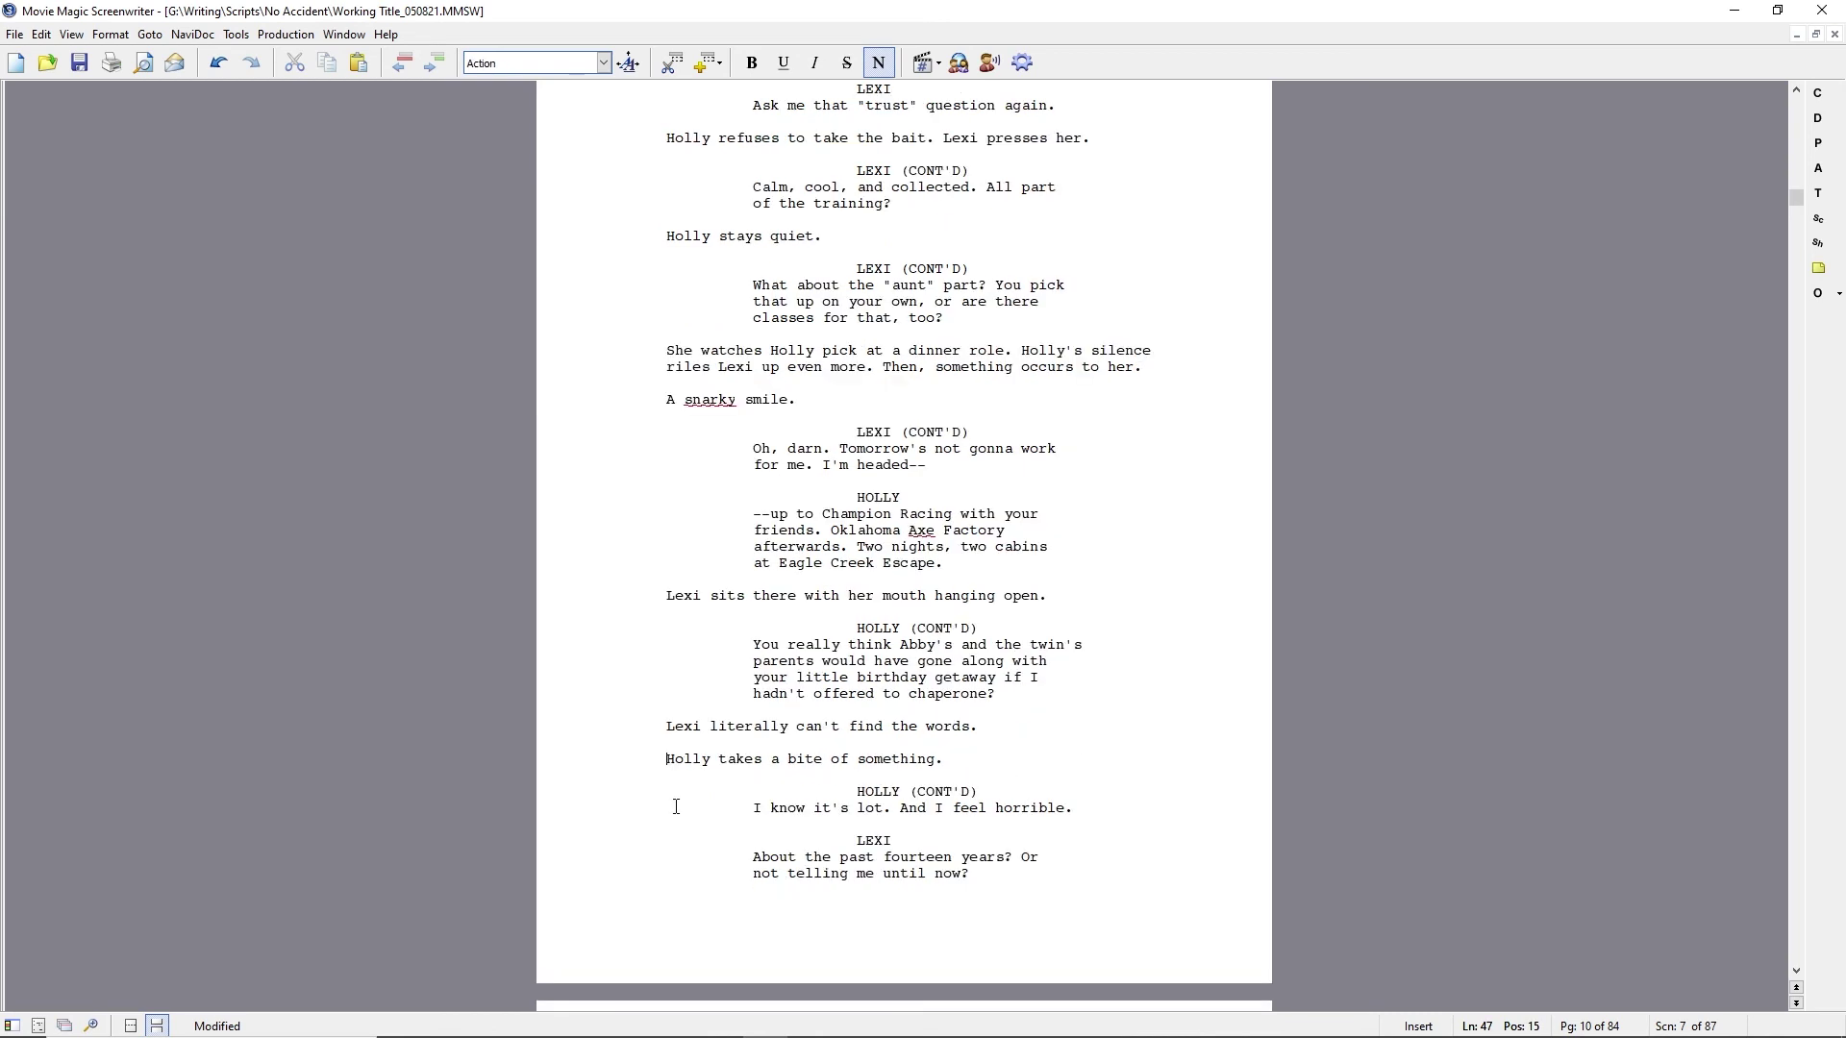
{"action": "key", "text": "shift+Down"}
{"action": "key", "text": "Delete"}
{"action": "type", "text": "And Holly feels a little bad."}
{"action": "key", "text": "Right"}
{"action": "key", "text": "ctrl+shift+Right"}
{"action": "key", "text": "Delete"}
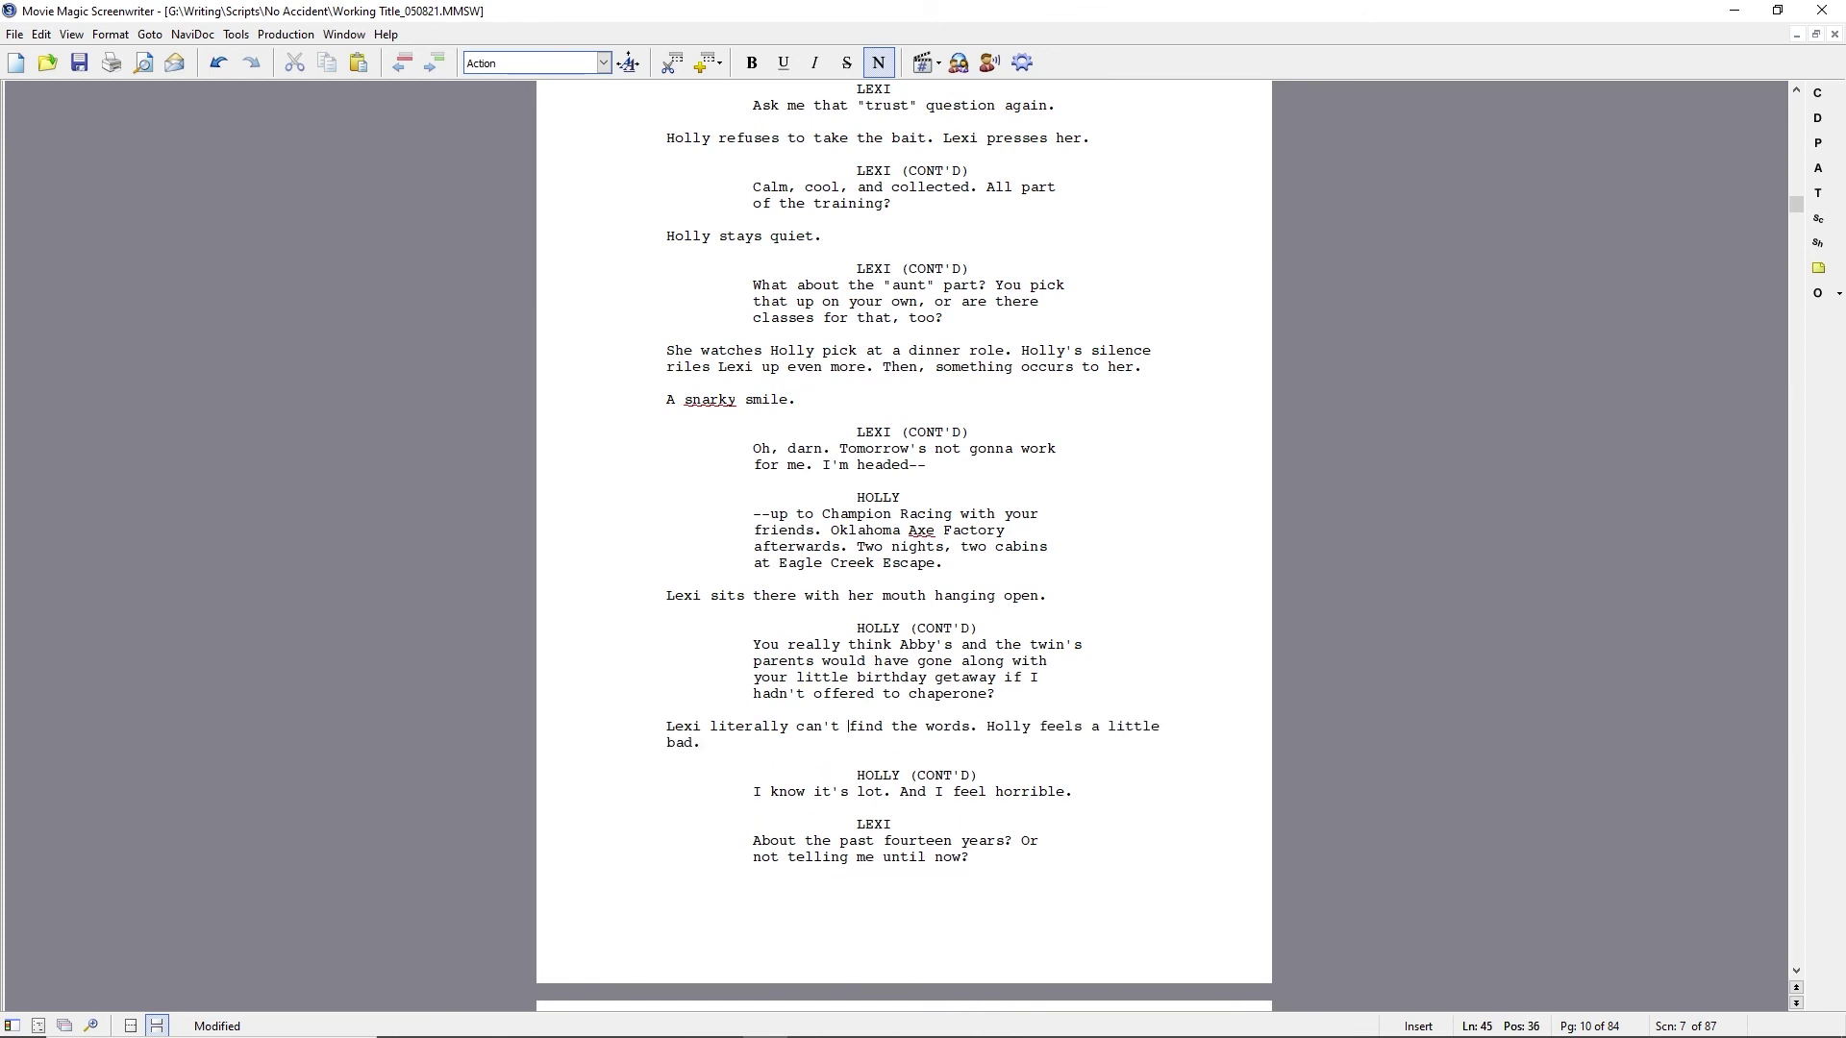
Replace "Lexi literally can't find the words." with "Lexi is speechless." in the action line.
{"action": "type", "text": "is speechless."}
{"action": "key", "text": "ctrl+shift+Right"}
{"action": "key", "text": "ctrl+shift+Right"}
{"action": "key", "text": "ctrl+shift+Right"}
{"action": "key", "text": "ctrl+shift+Right"}
{"action": "key", "text": "ctrl+shift+Right"}
{"action": "key", "text": "Delete"}
{"action": "key", "text": "Delete"}
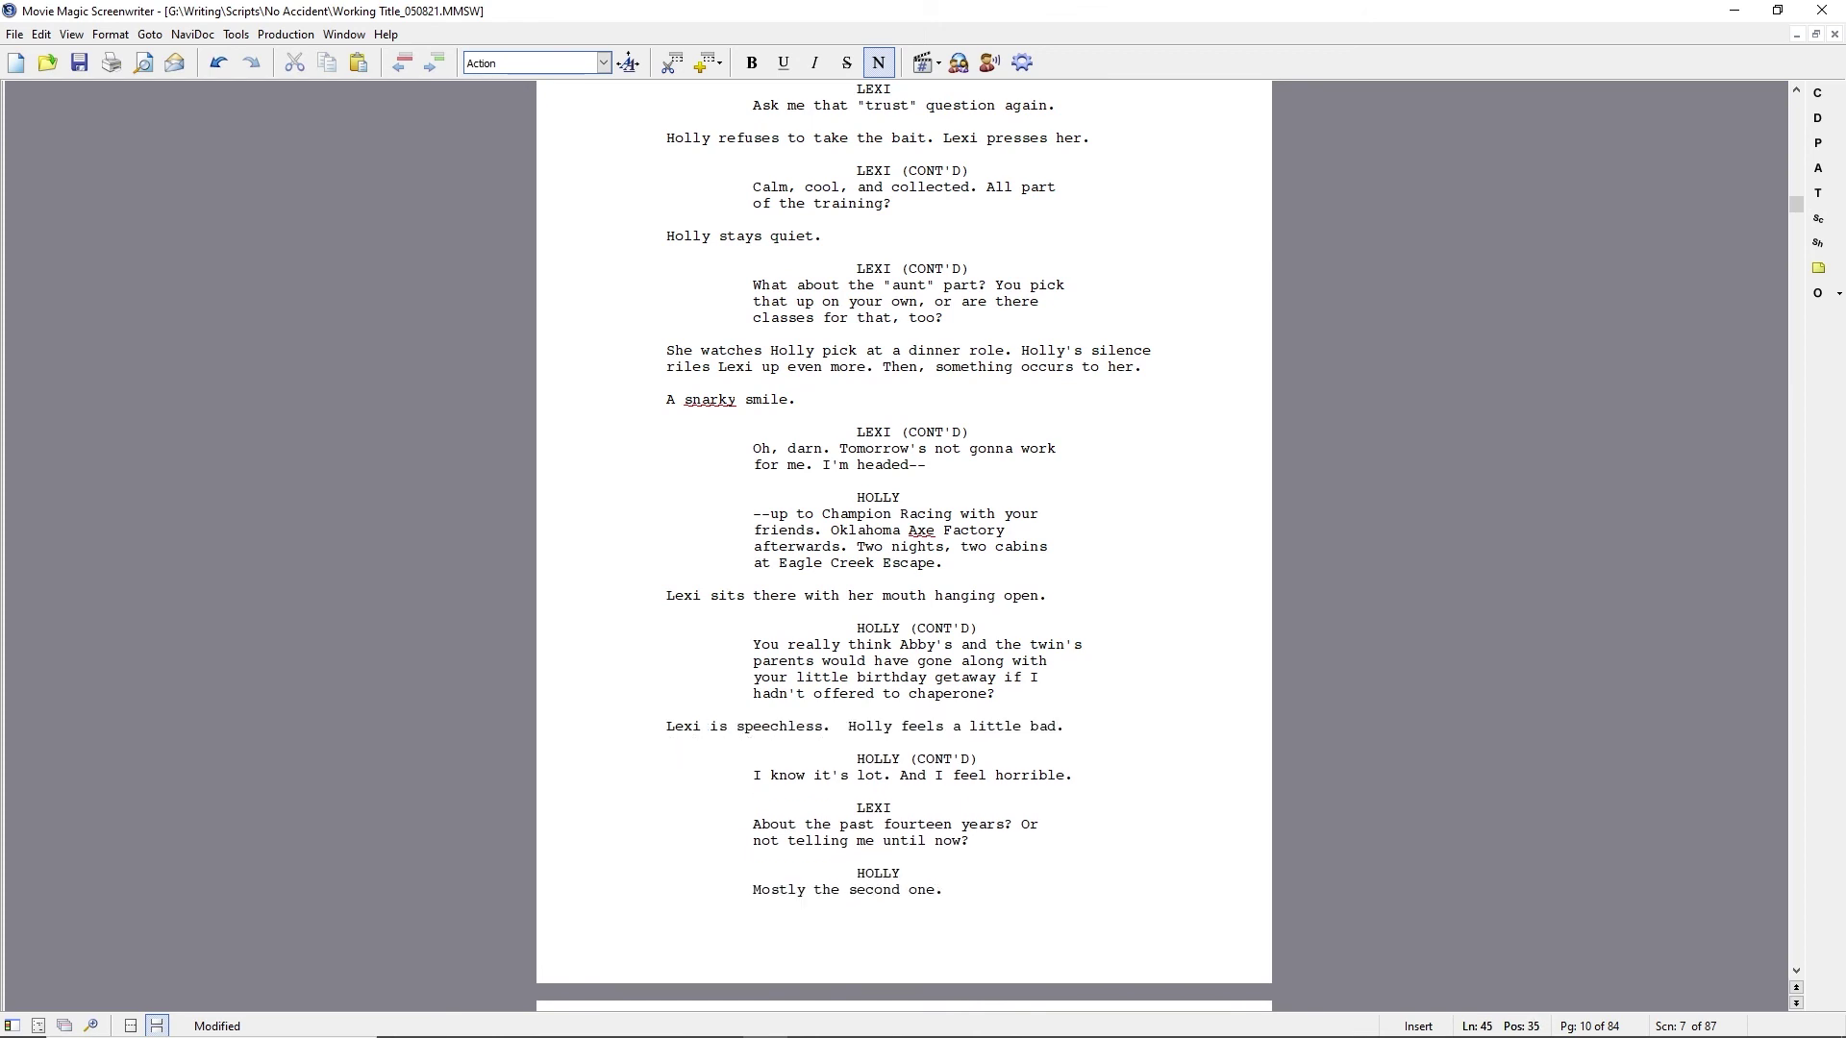
Write Holly's dialogue "If it's any consolation, the agency's paying for everything." ahead of her "I know it's lot" line.
{"action": "left_click", "coordinate": [752, 776]}
{"action": "type", "text": "If it's any consolation, the agency's picking"}
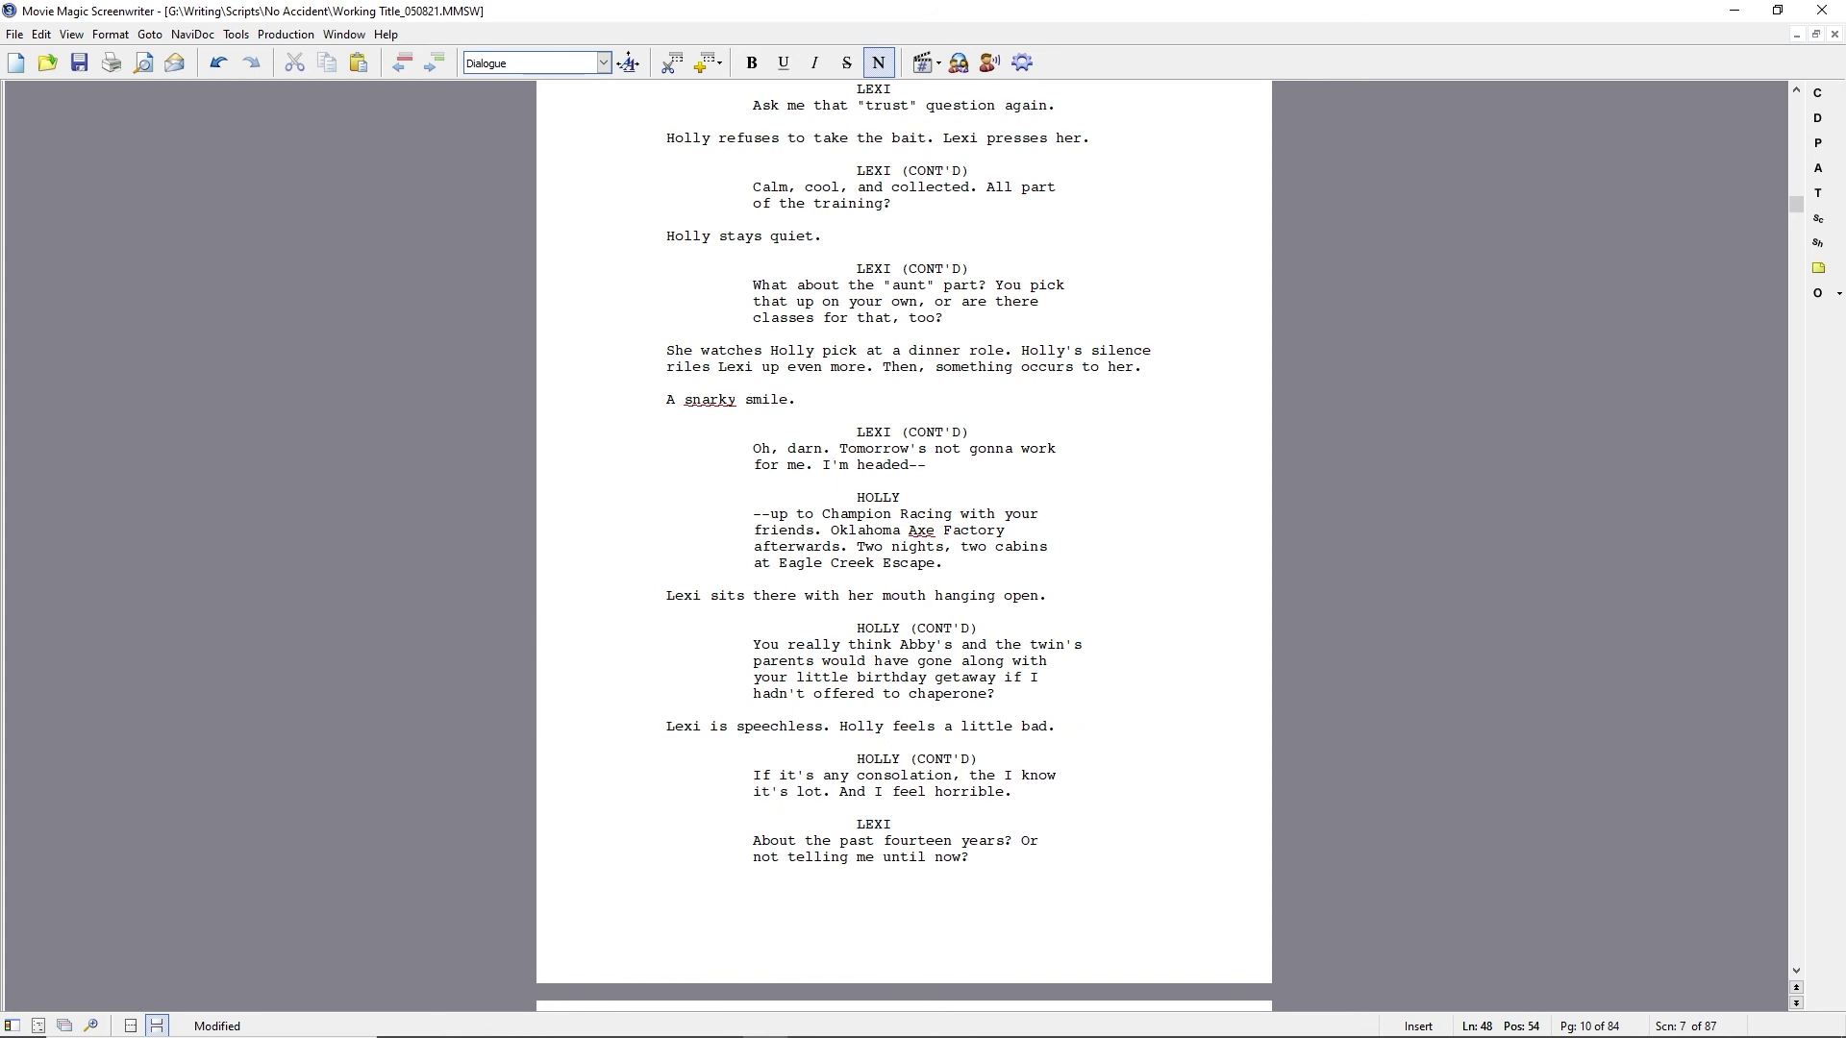
{"action": "type", "text": " up the"}
{"action": "key", "text": "BackSpace"}
{"action": "key", "text": "BackSpace"}
{"action": "key", "text": "BackSpace"}
{"action": "key", "text": "BackSpace"}
{"action": "key", "text": "BackSpace"}
{"action": "key", "text": "BackSpace"}
{"action": "key", "text": "BackSpace"}
{"action": "key", "text": "BackSpace"}
{"action": "key", "text": "BackSpace"}
{"action": "key", "text": "BackSpace"}
{"action": "key", "text": "BackSpace"}
{"action": "key", "text": "BackSpace"}
{"action": "key", "text": "BackSpace"}
{"action": "key", "text": "BackSpace"}
{"action": "type", "text": "aying for everything."}
Add action lines "Lexi stares at her uneaten meal, shaking her head." and "Holly watches until she can't take it any longer.", and save the script.
{"action": "key", "text": "Return"}
{"action": "type", "text": "Lexi shakes her"}
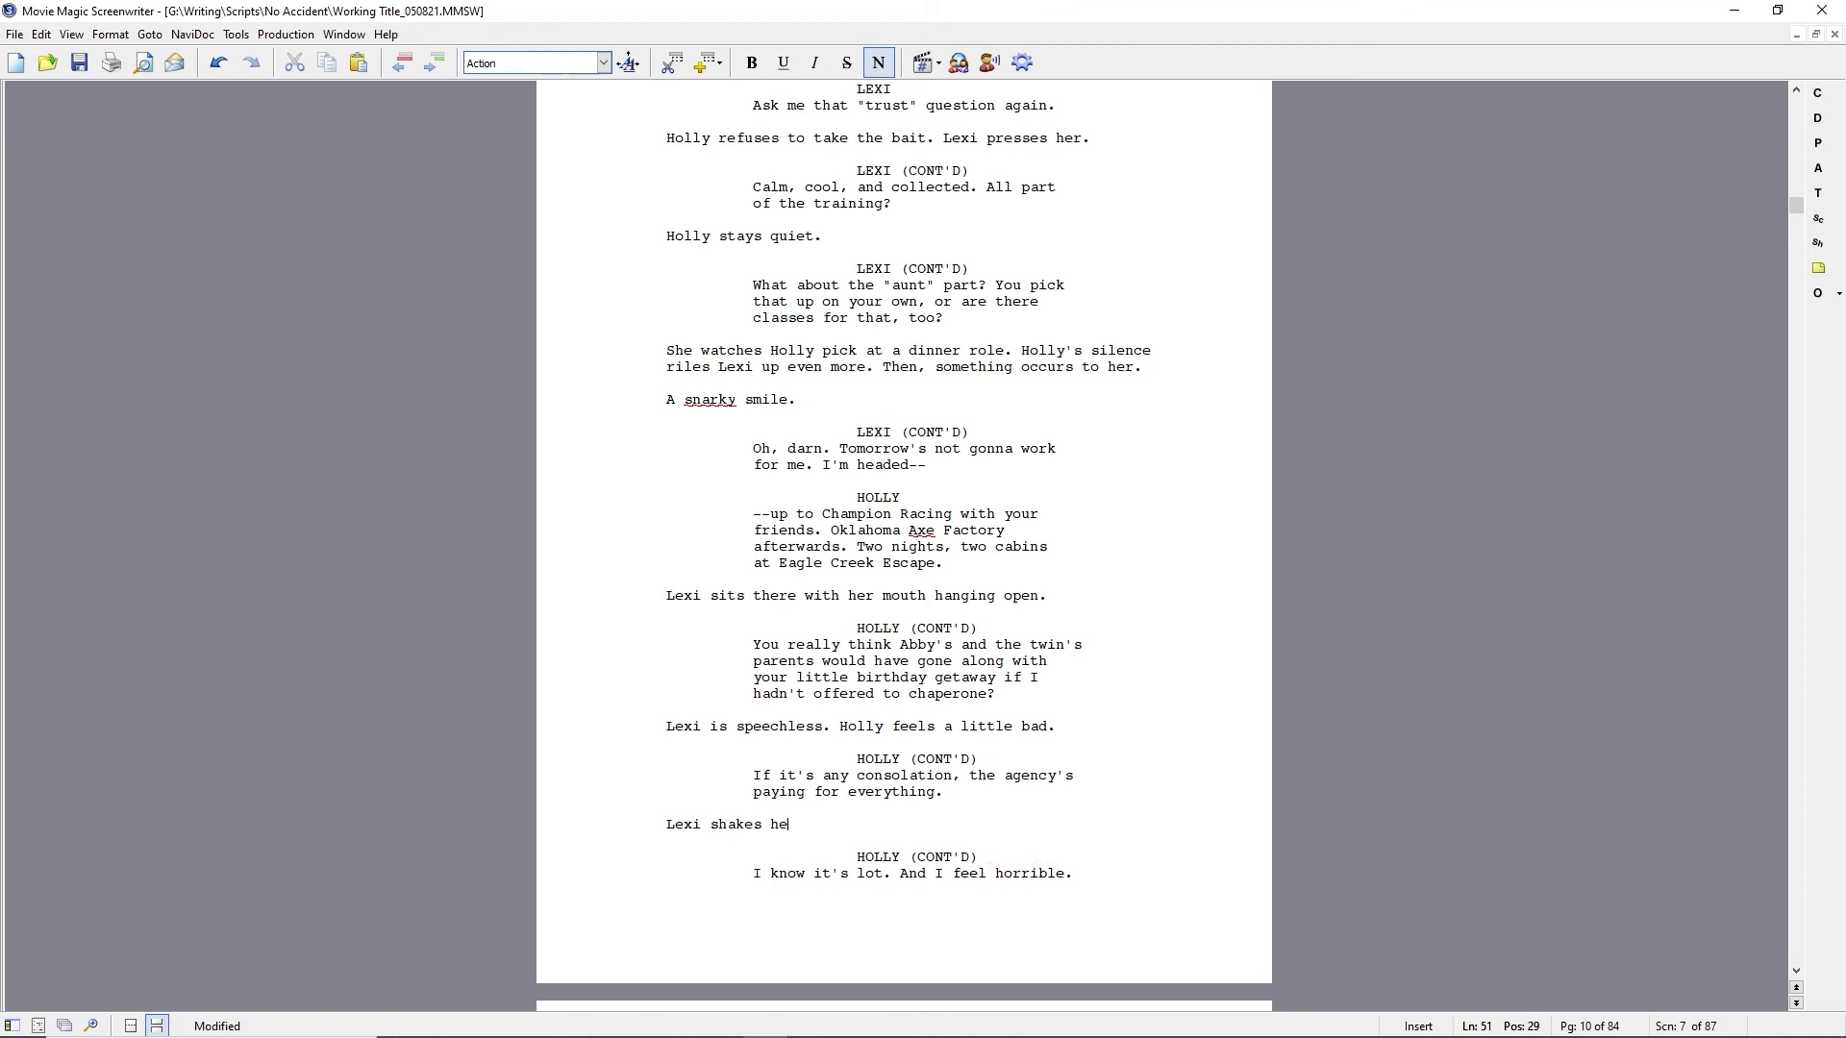
{"action": "key", "text": "BackSpace"}
{"action": "key", "text": "BackSpace"}
{"action": "key", "text": "BackSpace"}
{"action": "key", "text": "BackSpace"}
{"action": "key", "text": "BackSpace"}
{"action": "key", "text": "BackSpace"}
{"action": "key", "text": "BackSpace"}
{"action": "key", "text": "BackSpace"}
{"action": "key", "text": "BackSpace"}
{"action": "type", "text": "tares at her uneaten meal, shaking her head."}
{"action": "key", "text": "ctrl+s"}
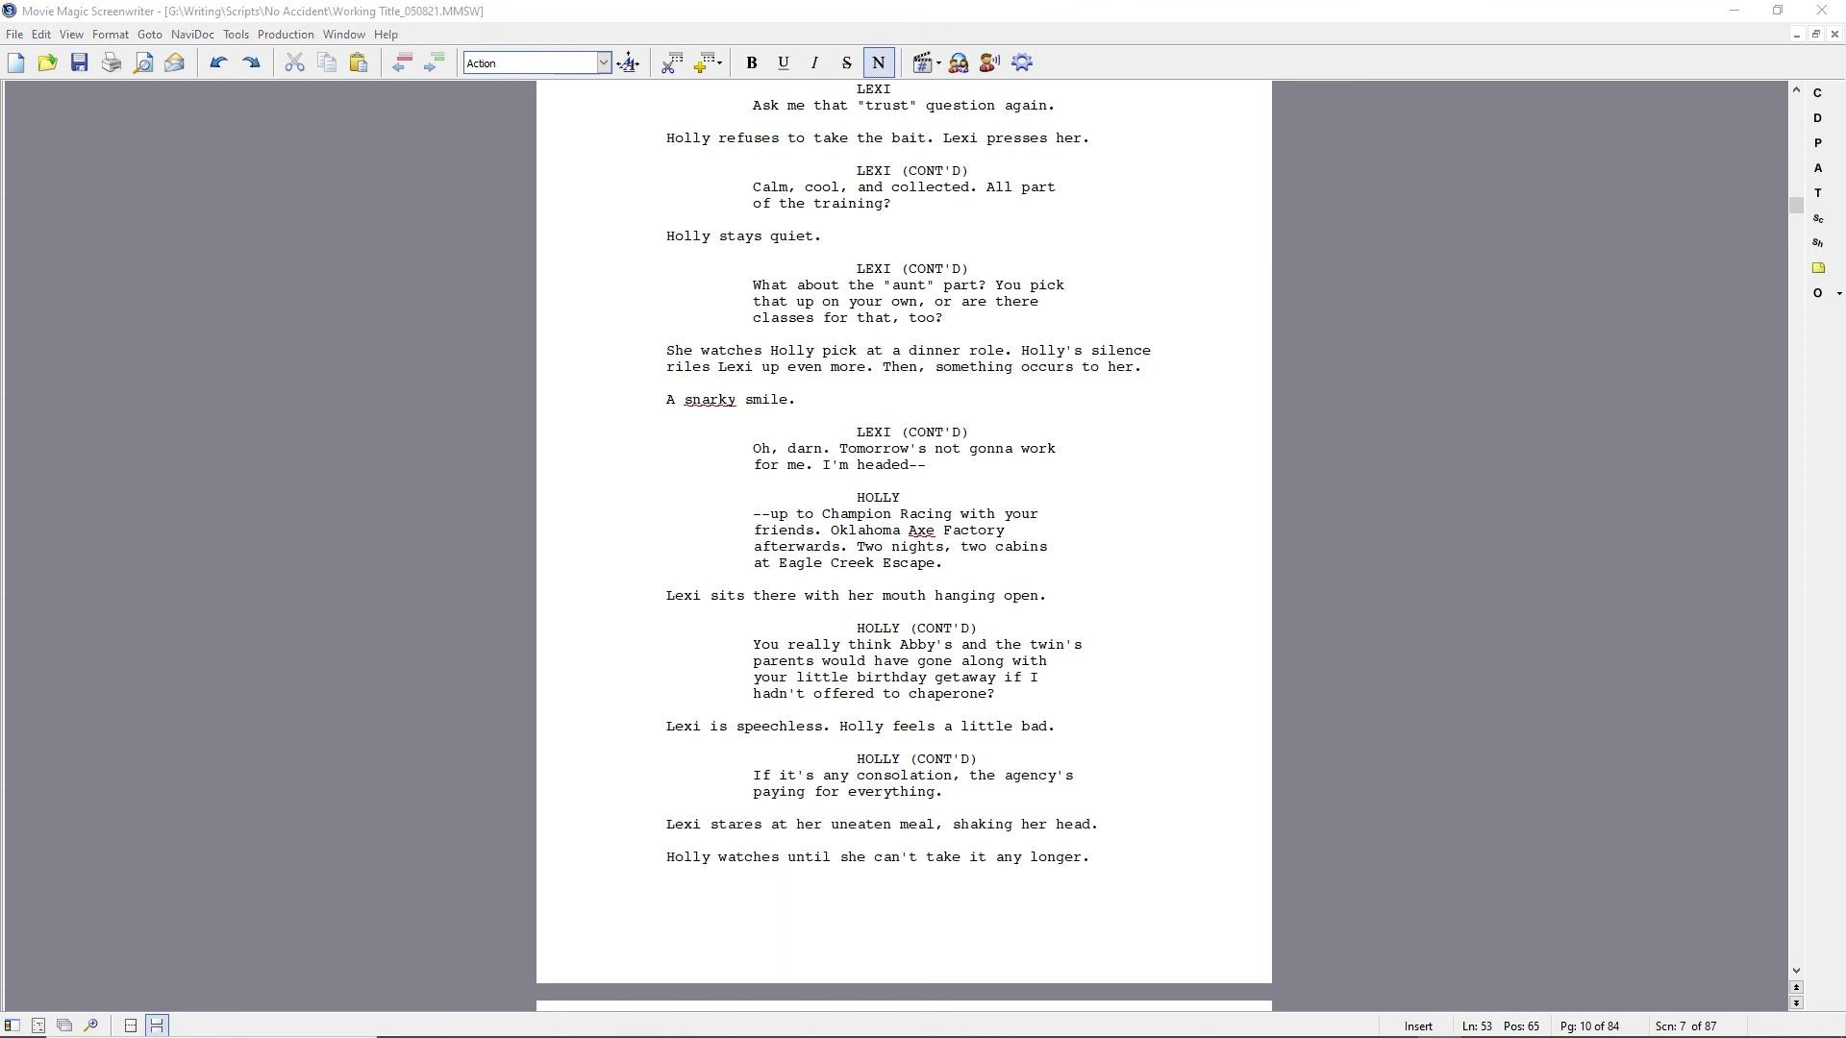
On page 11, rewrite the action line after "Mostly the second one." as "Lexi looks up. Sees a hint of a grin on Holly's face.".
{"action": "left_click", "coordinate": [1122, 862]}
{"action": "key", "text": "Down"}
{"action": "key", "text": "Down"}
{"action": "key", "text": "Right"}
{"action": "key", "text": "Right"}
{"action": "key", "text": "Right"}
{"action": "key", "text": "Right"}
{"action": "key", "text": "Right"}
{"action": "scroll", "coordinate": [799, 1000], "scroll_direction": "down", "scroll_amount": 2}
{"action": "left_click", "coordinate": [791, 999]}
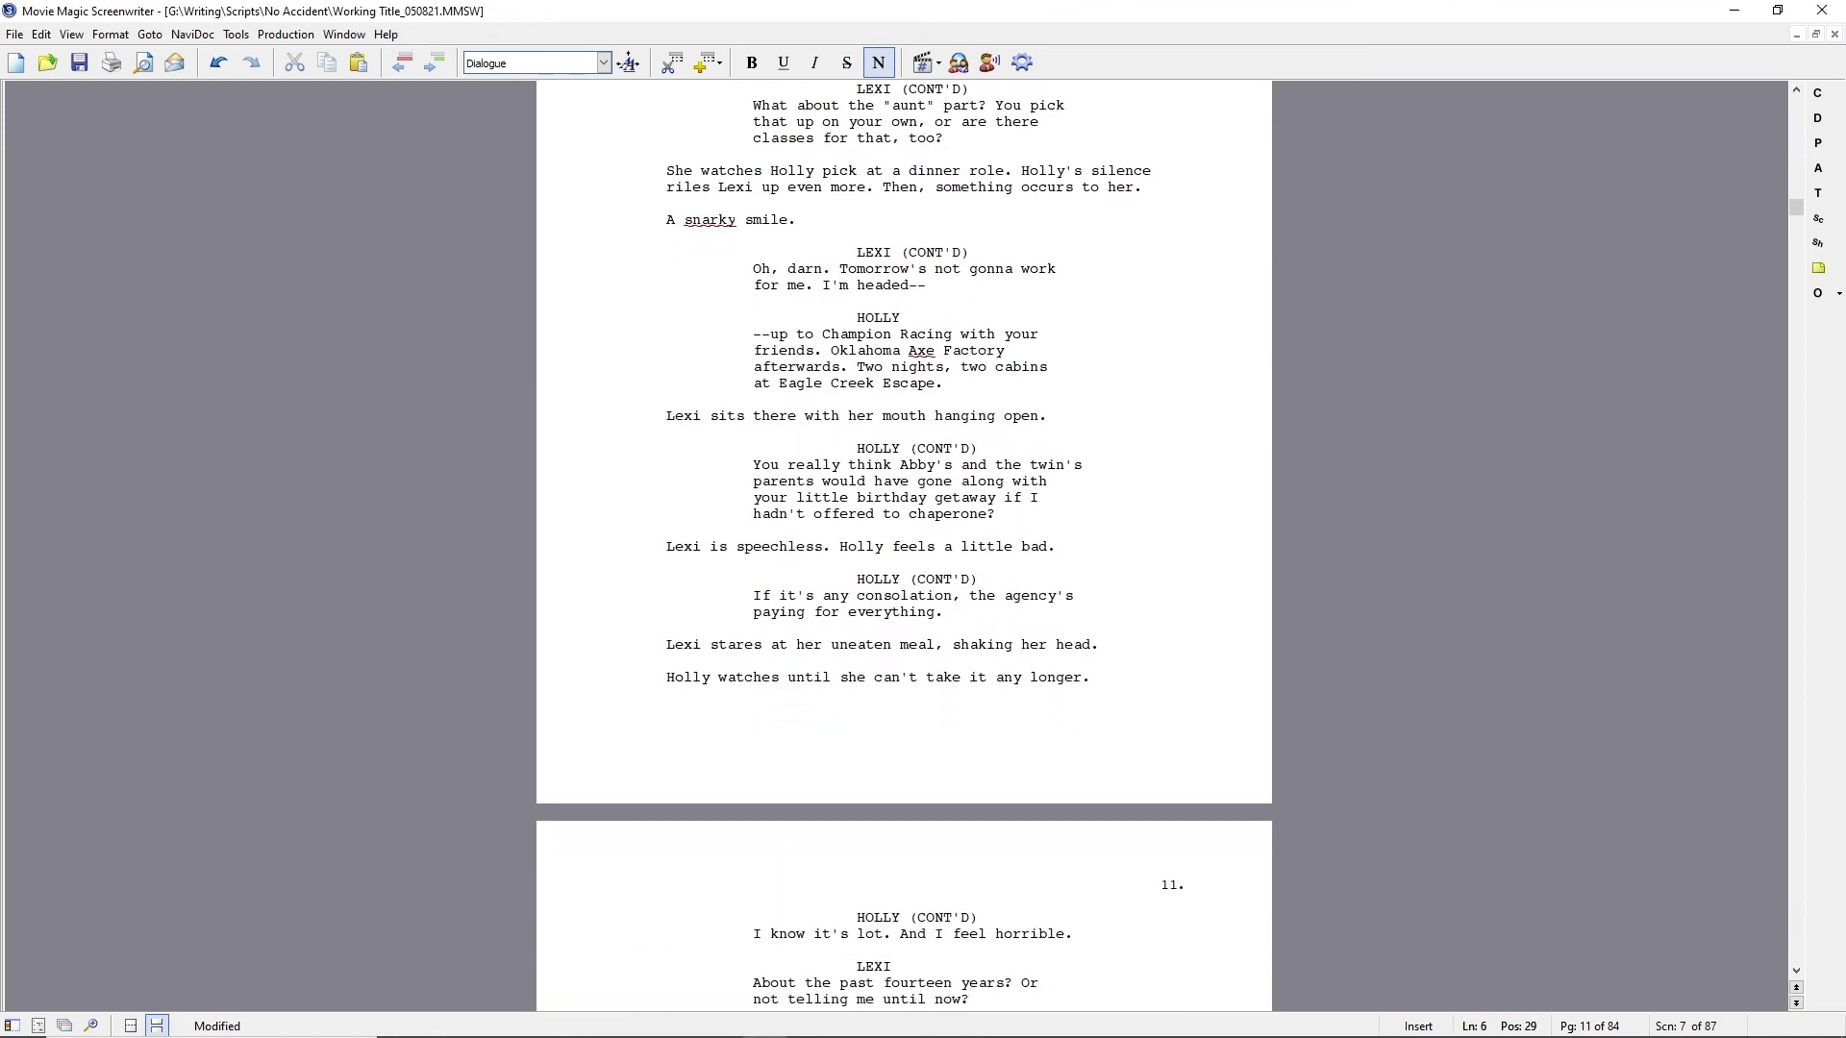
{"action": "scroll", "coordinate": [1124, 858], "scroll_direction": "down", "scroll_amount": 6}
{"action": "left_click", "coordinate": [711, 772]}
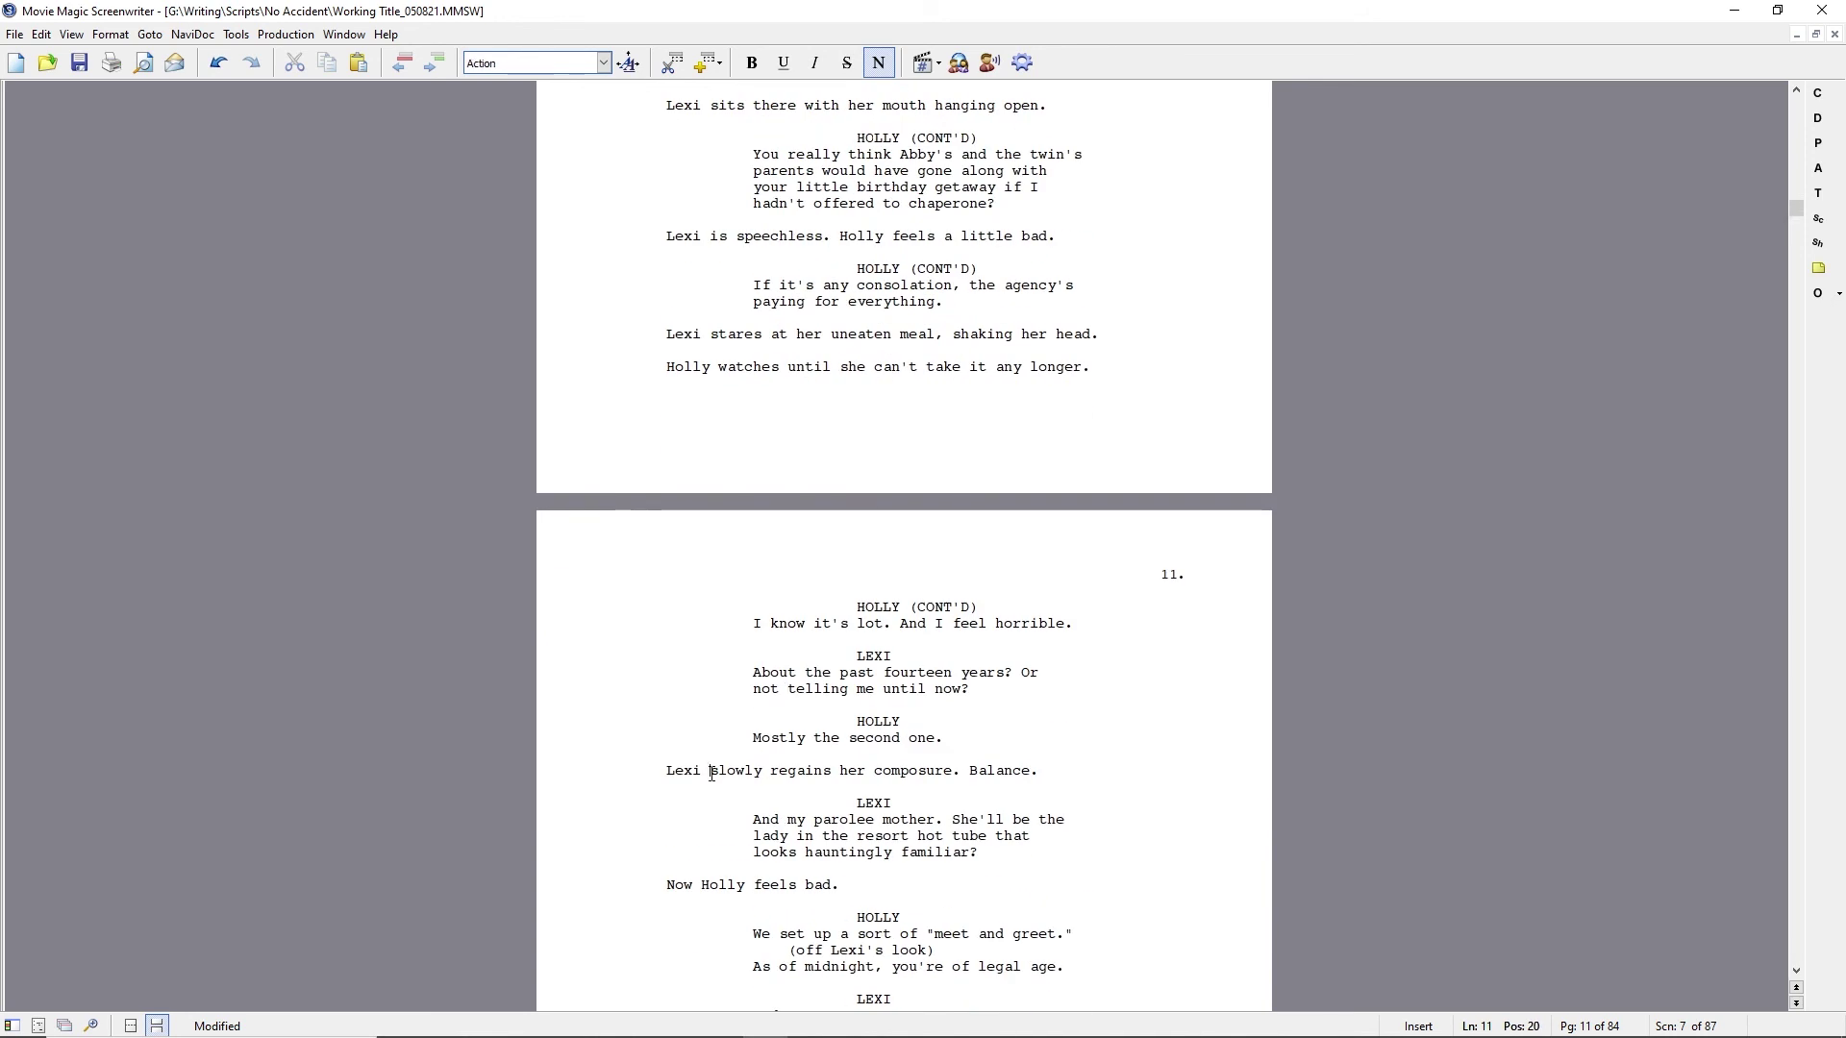
{"action": "type", "text": "looks up. Sees a hint of a grin on Holly's fac"}
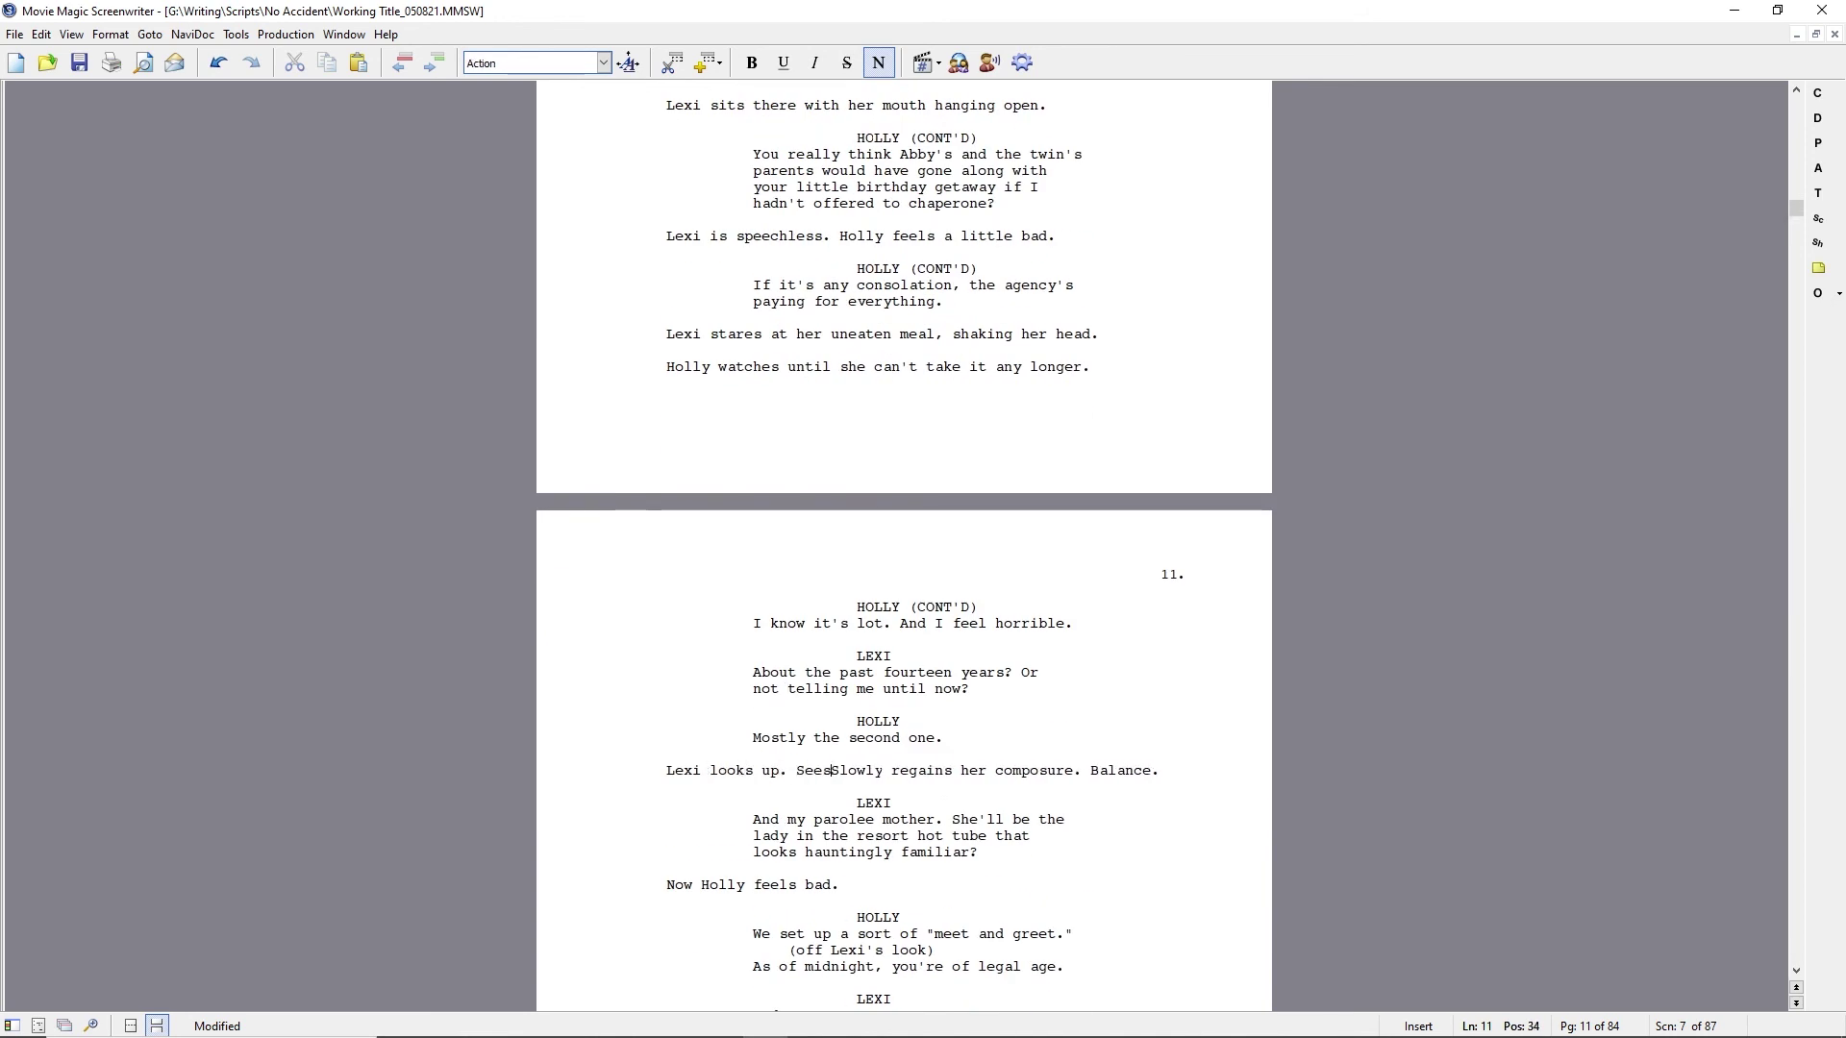
{"action": "type", "text": "e."}
{"action": "key", "text": "shift+Down"}
{"action": "key", "text": "Delete"}
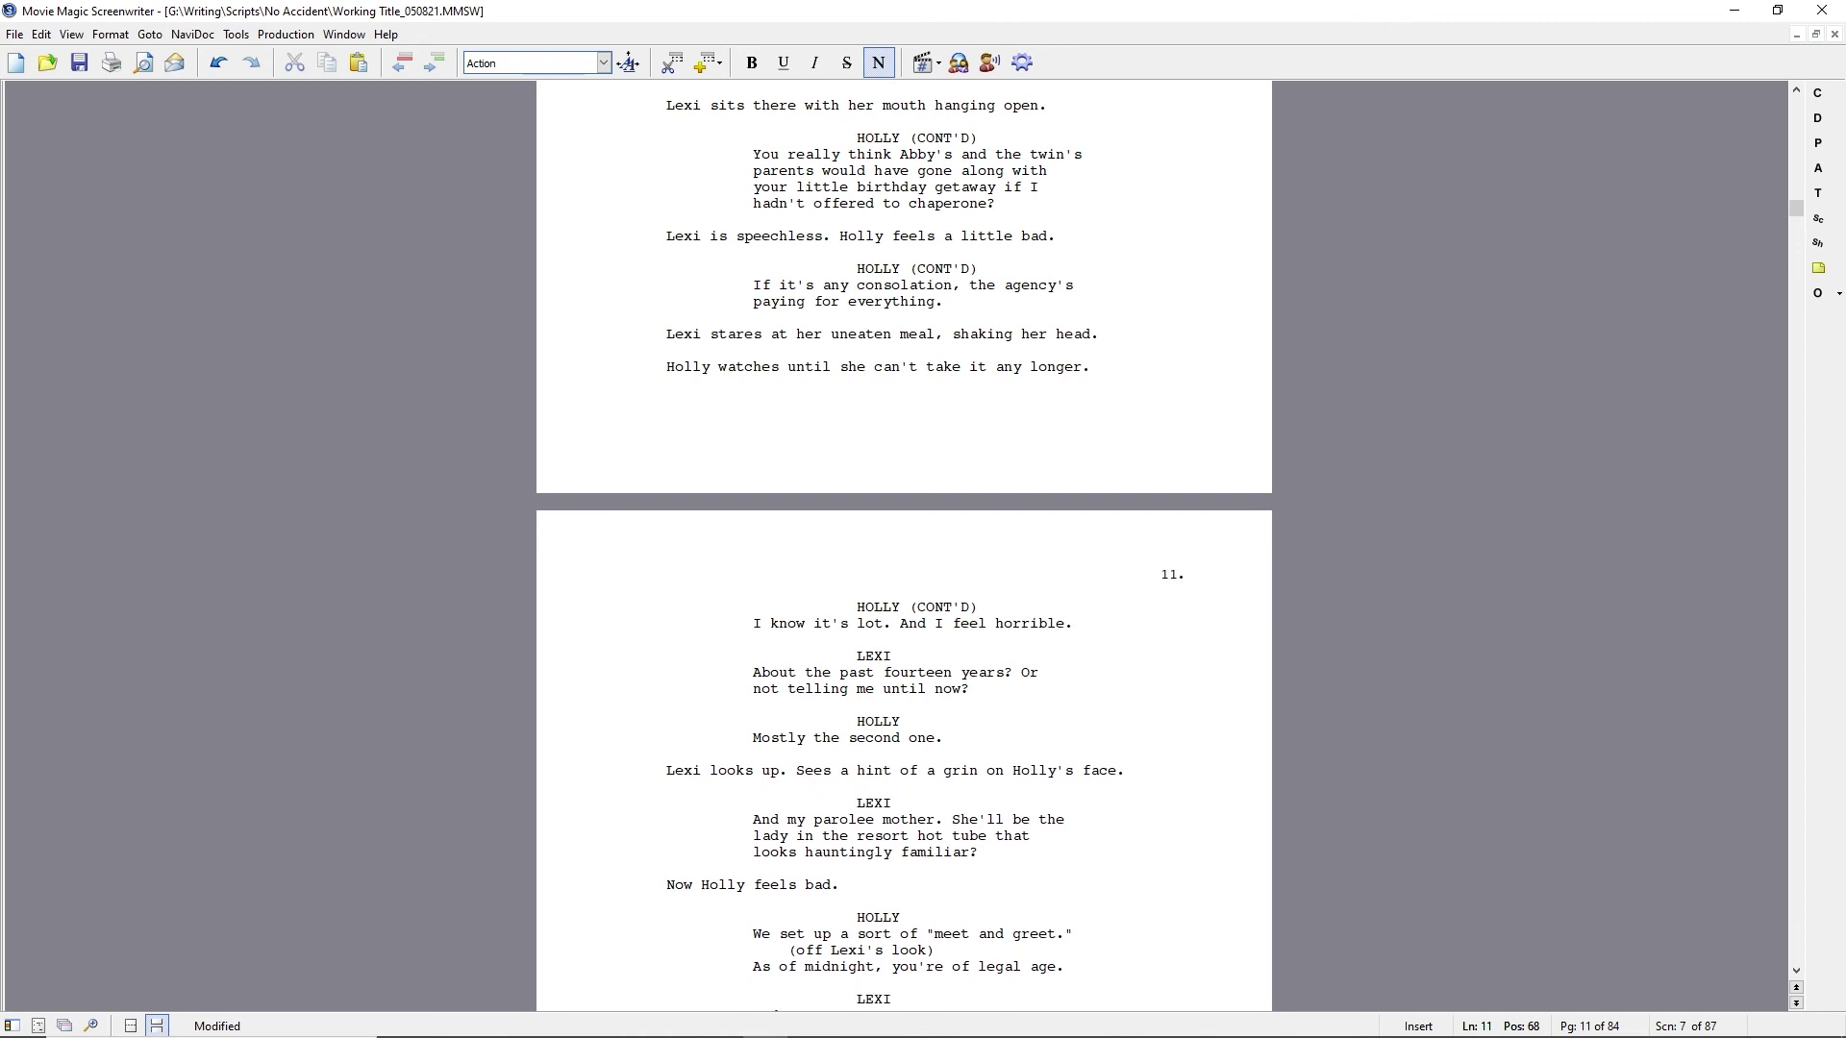
Add a HOLLY (CONT'D) speech reading "The fourteen year-part has been pretty bearable." followed by a LEXI character cue.
{"action": "key", "text": "Tab"}
{"action": "type", "text": "HOLLY"}
{"action": "key", "text": "Return"}
{"action": "type", "text": "The fourteen year-part has been pretty bearable."}
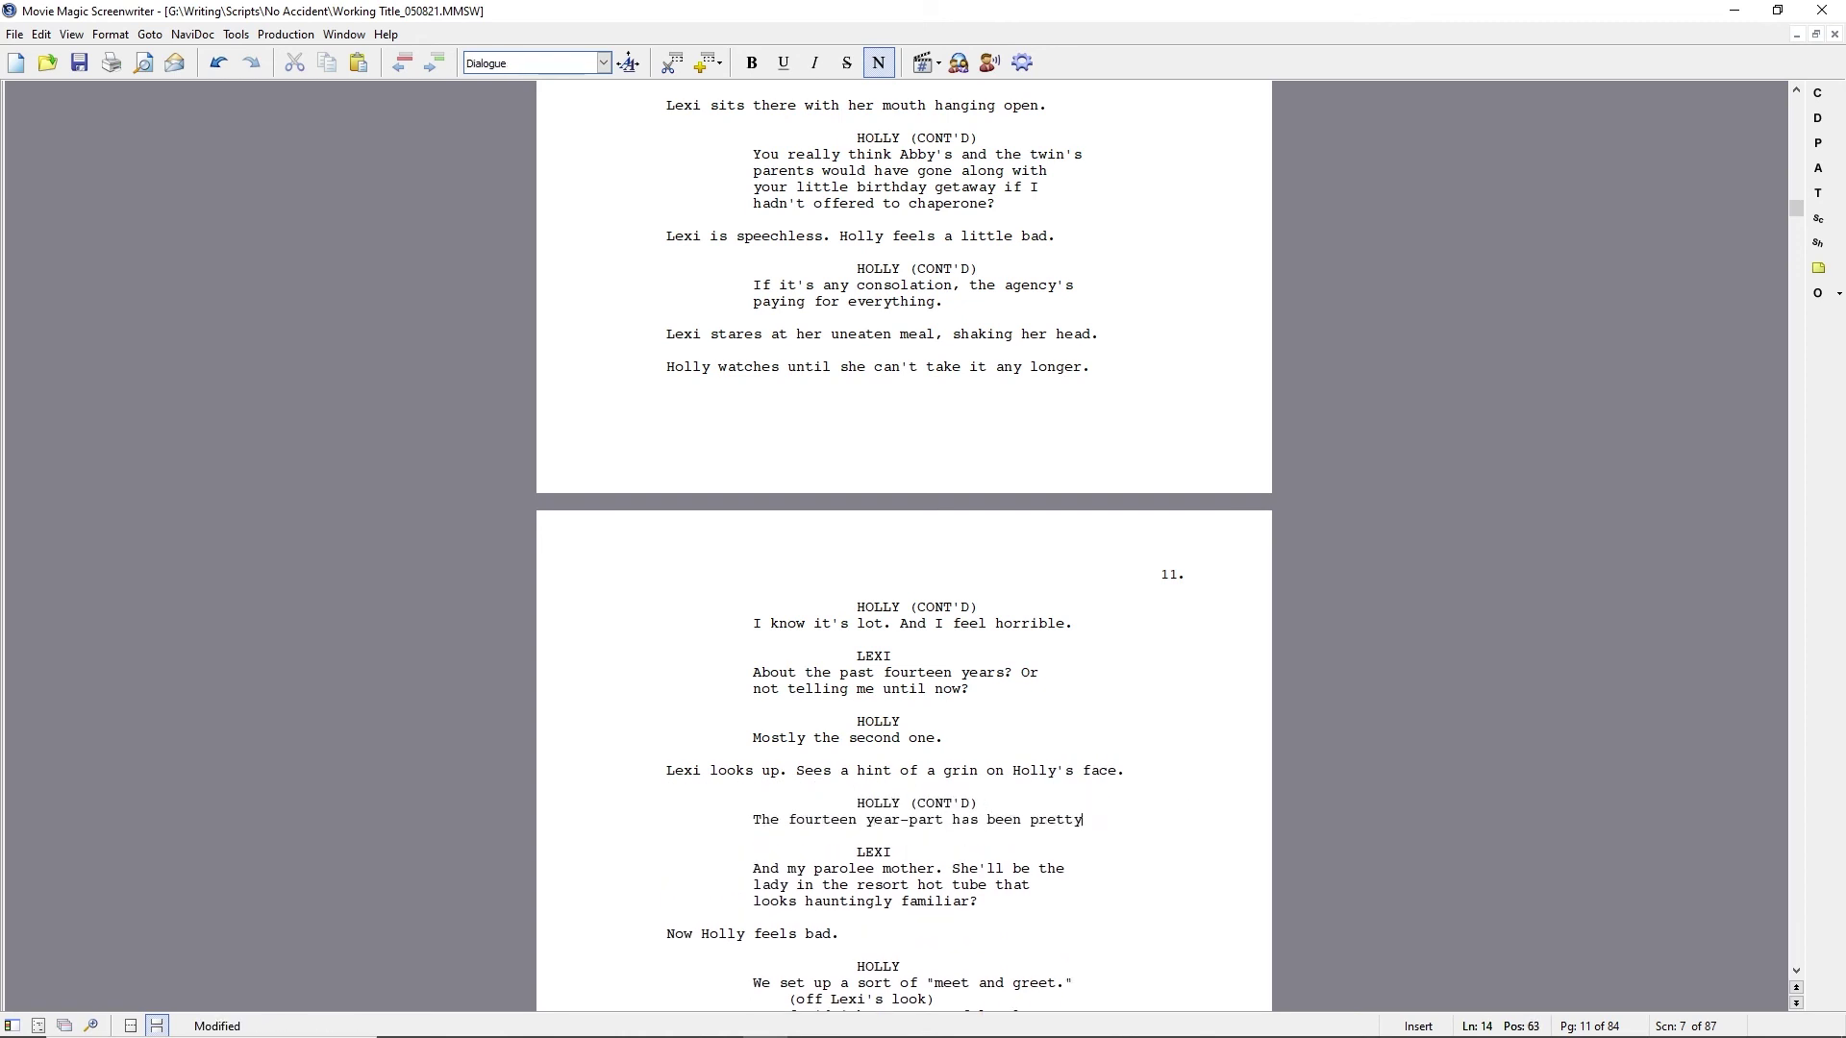
{"action": "key", "text": "Return"}
{"action": "key", "text": "Tab"}
{"action": "type", "text": "L"}
{"action": "key", "text": "Return"}
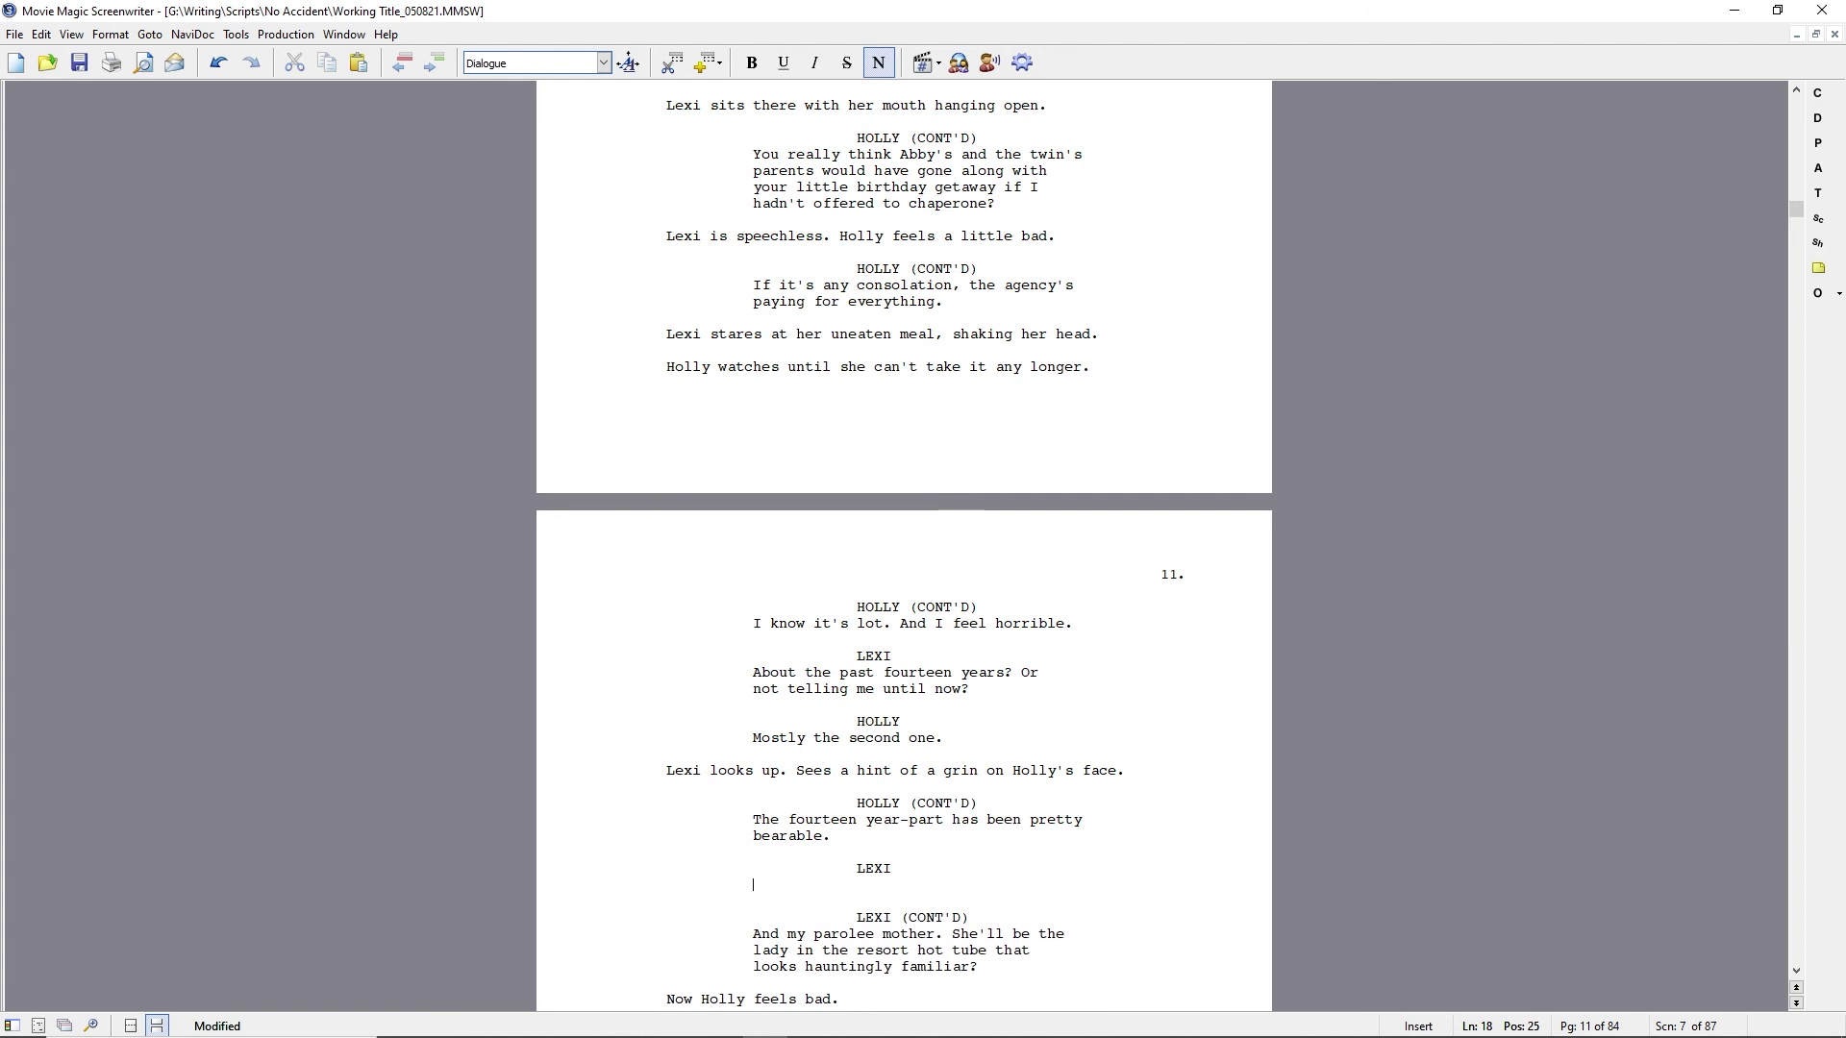
Rewrite Holly's new dialogue as "You made the fourteen-year part mostly bearable.".
{"action": "key", "text": "Up"}
{"action": "key", "text": "Up"}
{"action": "key", "text": "Up"}
{"action": "key", "text": "shift+Down"}
{"action": "key", "text": "shift+End"}
{"action": "type", "text": "You made the four"}
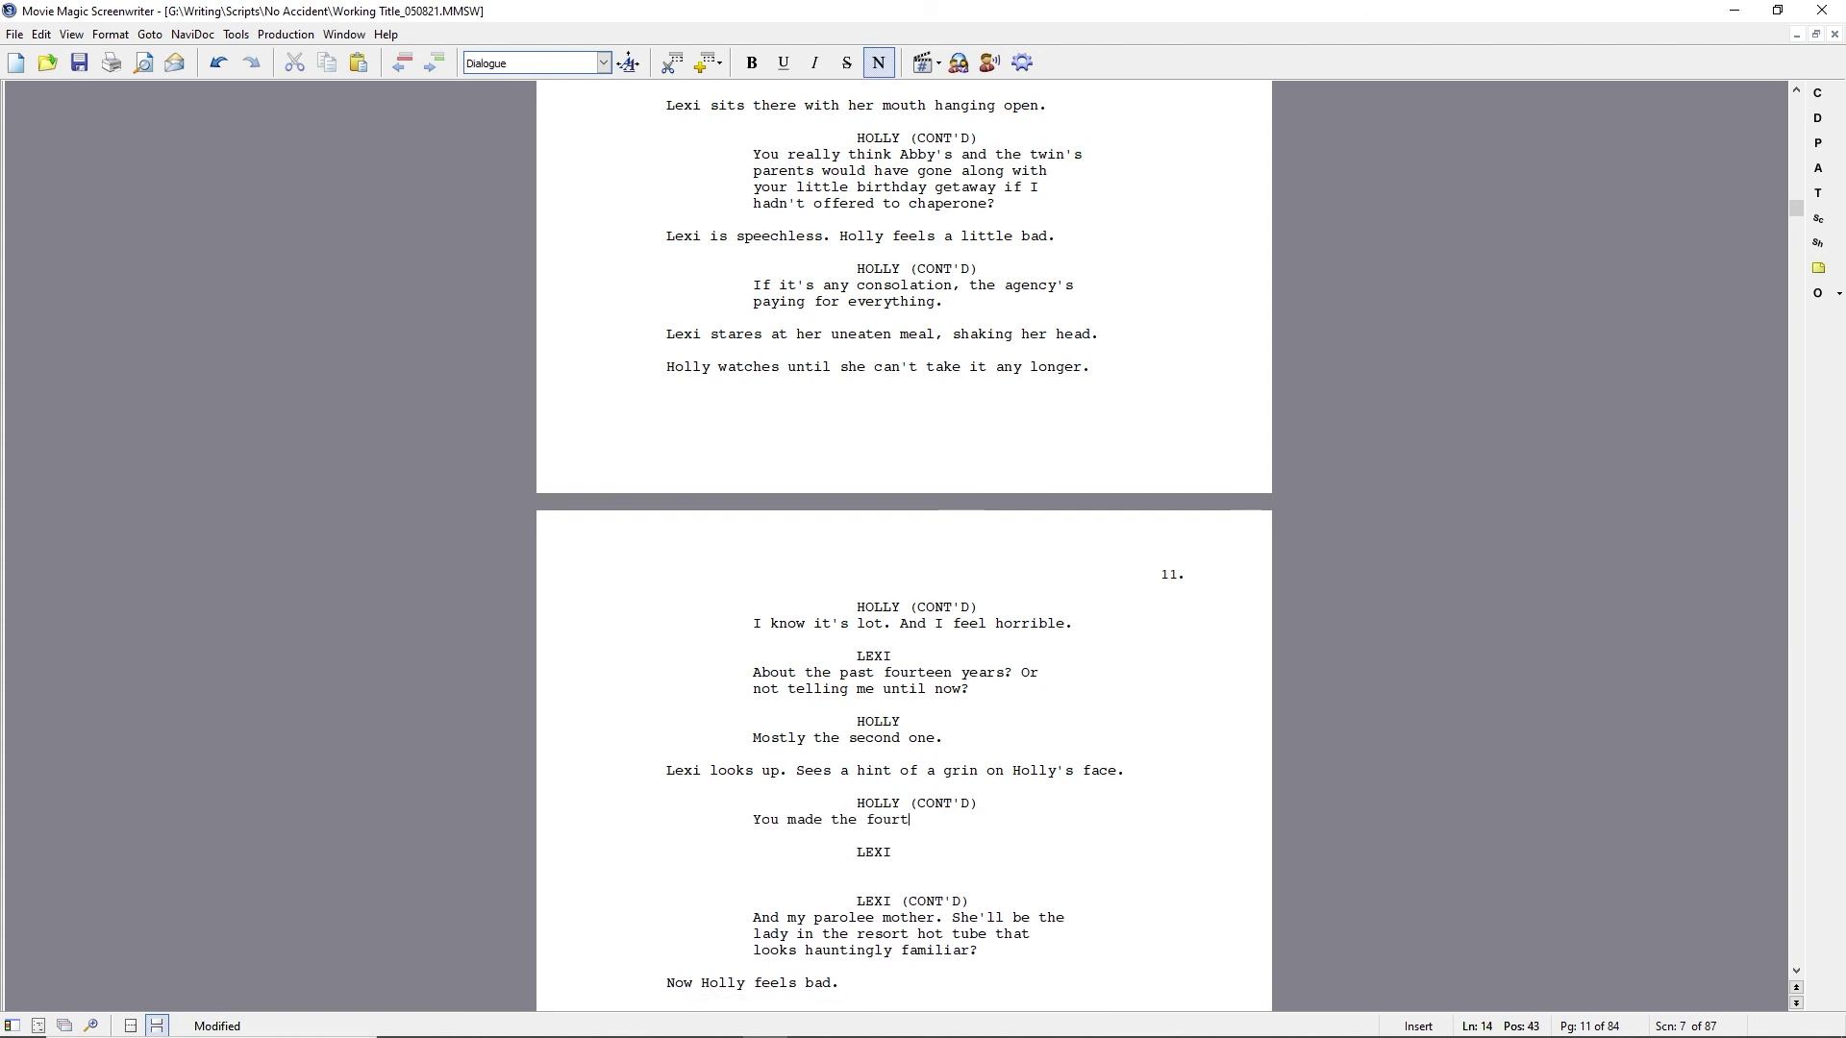
{"action": "type", "text": "teen-year part mostly bearable."}
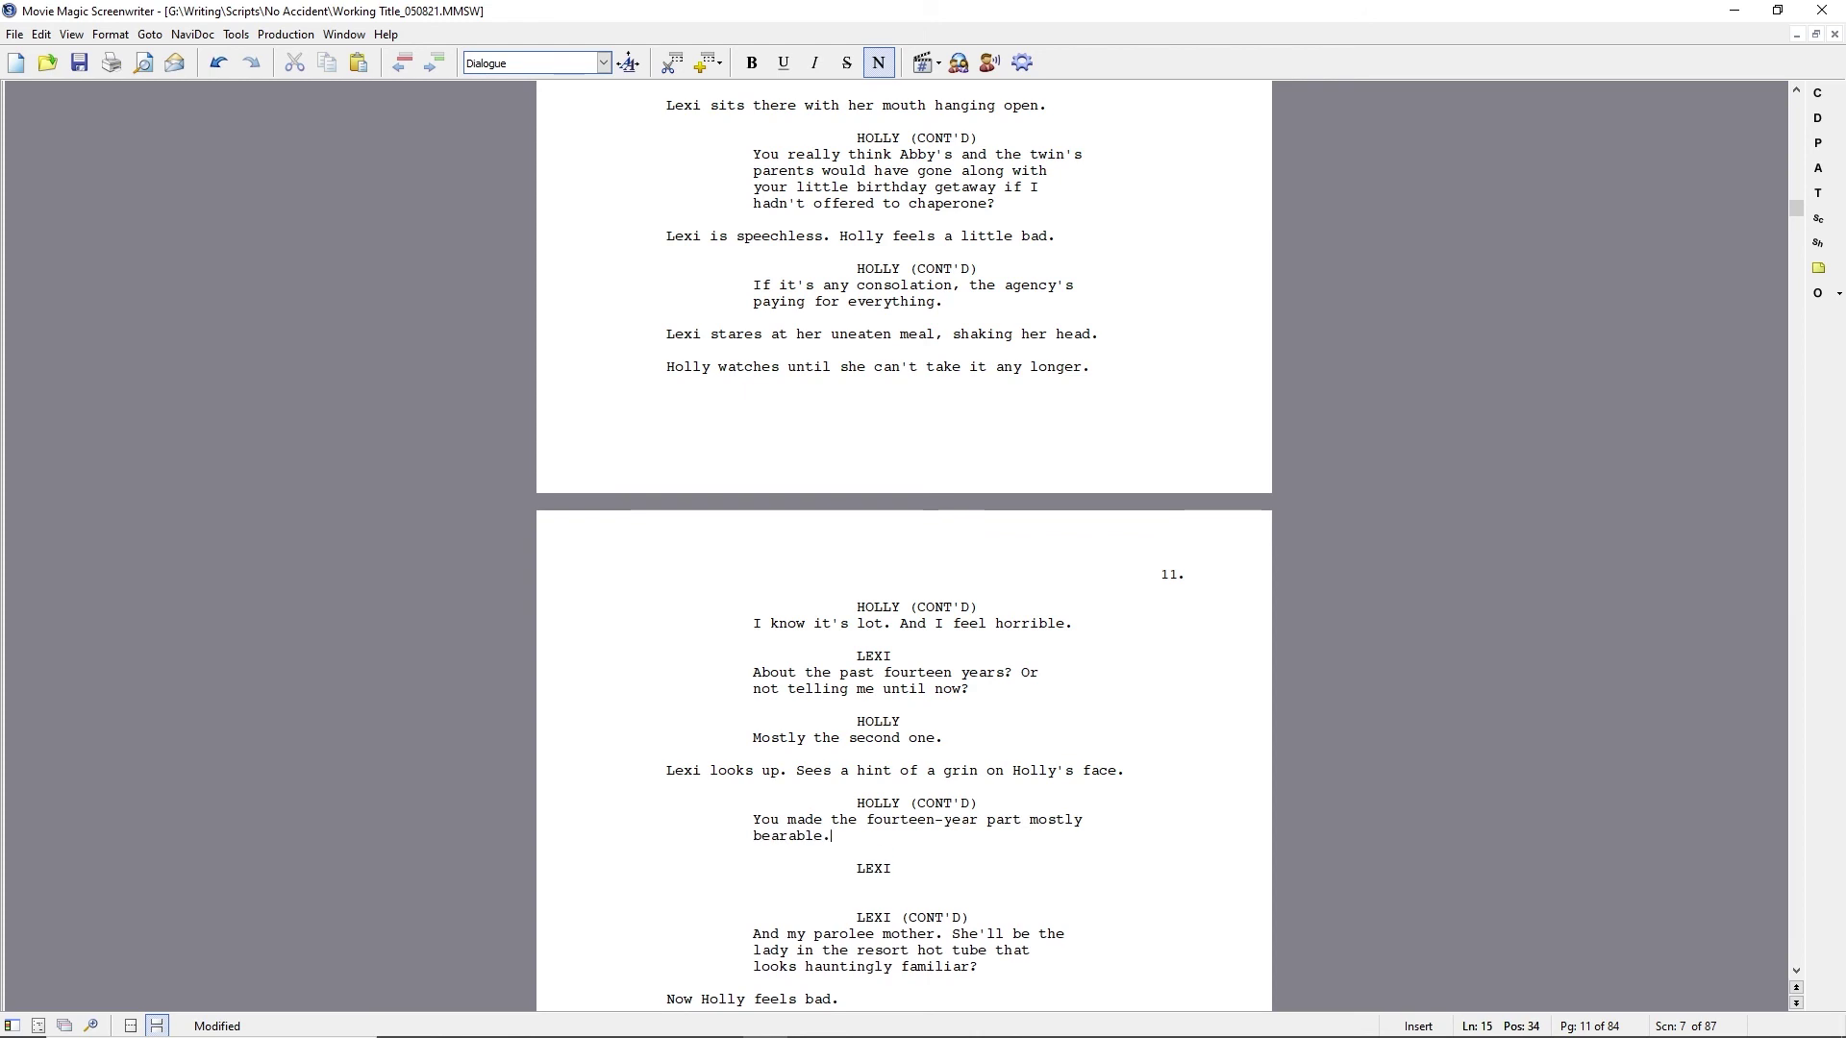
Write Lexi's reply "A little late to get on my good side." and the action "Holly shrugs, drawing a smile from Lexi that she quickly squashes.".
{"action": "key", "text": "Down"}
{"action": "key", "text": "Down"}
{"action": "type", "text": "A little late to get on my good side."}
{"action": "key", "text": "Return"}
{"action": "type", "text": "Holly shrugs, drawing a"}
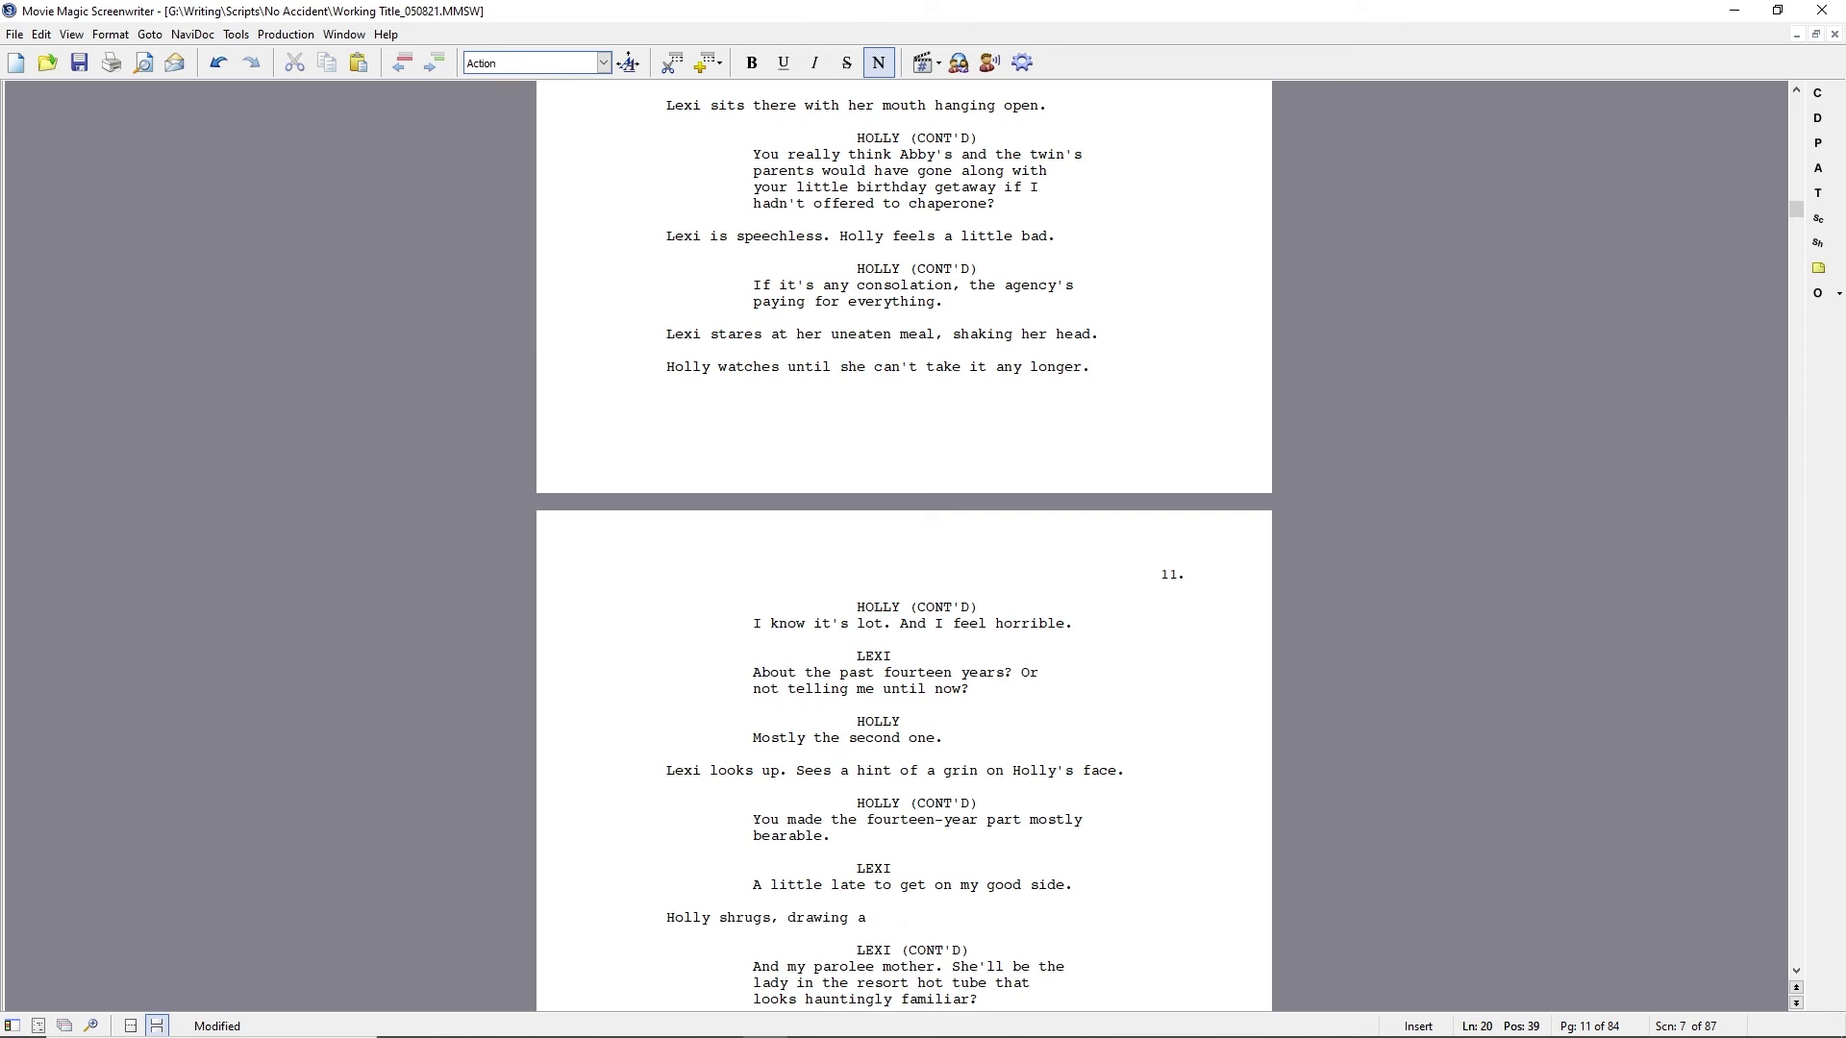
{"action": "type", "text": " smile from Lexi that she quickly squashes."}
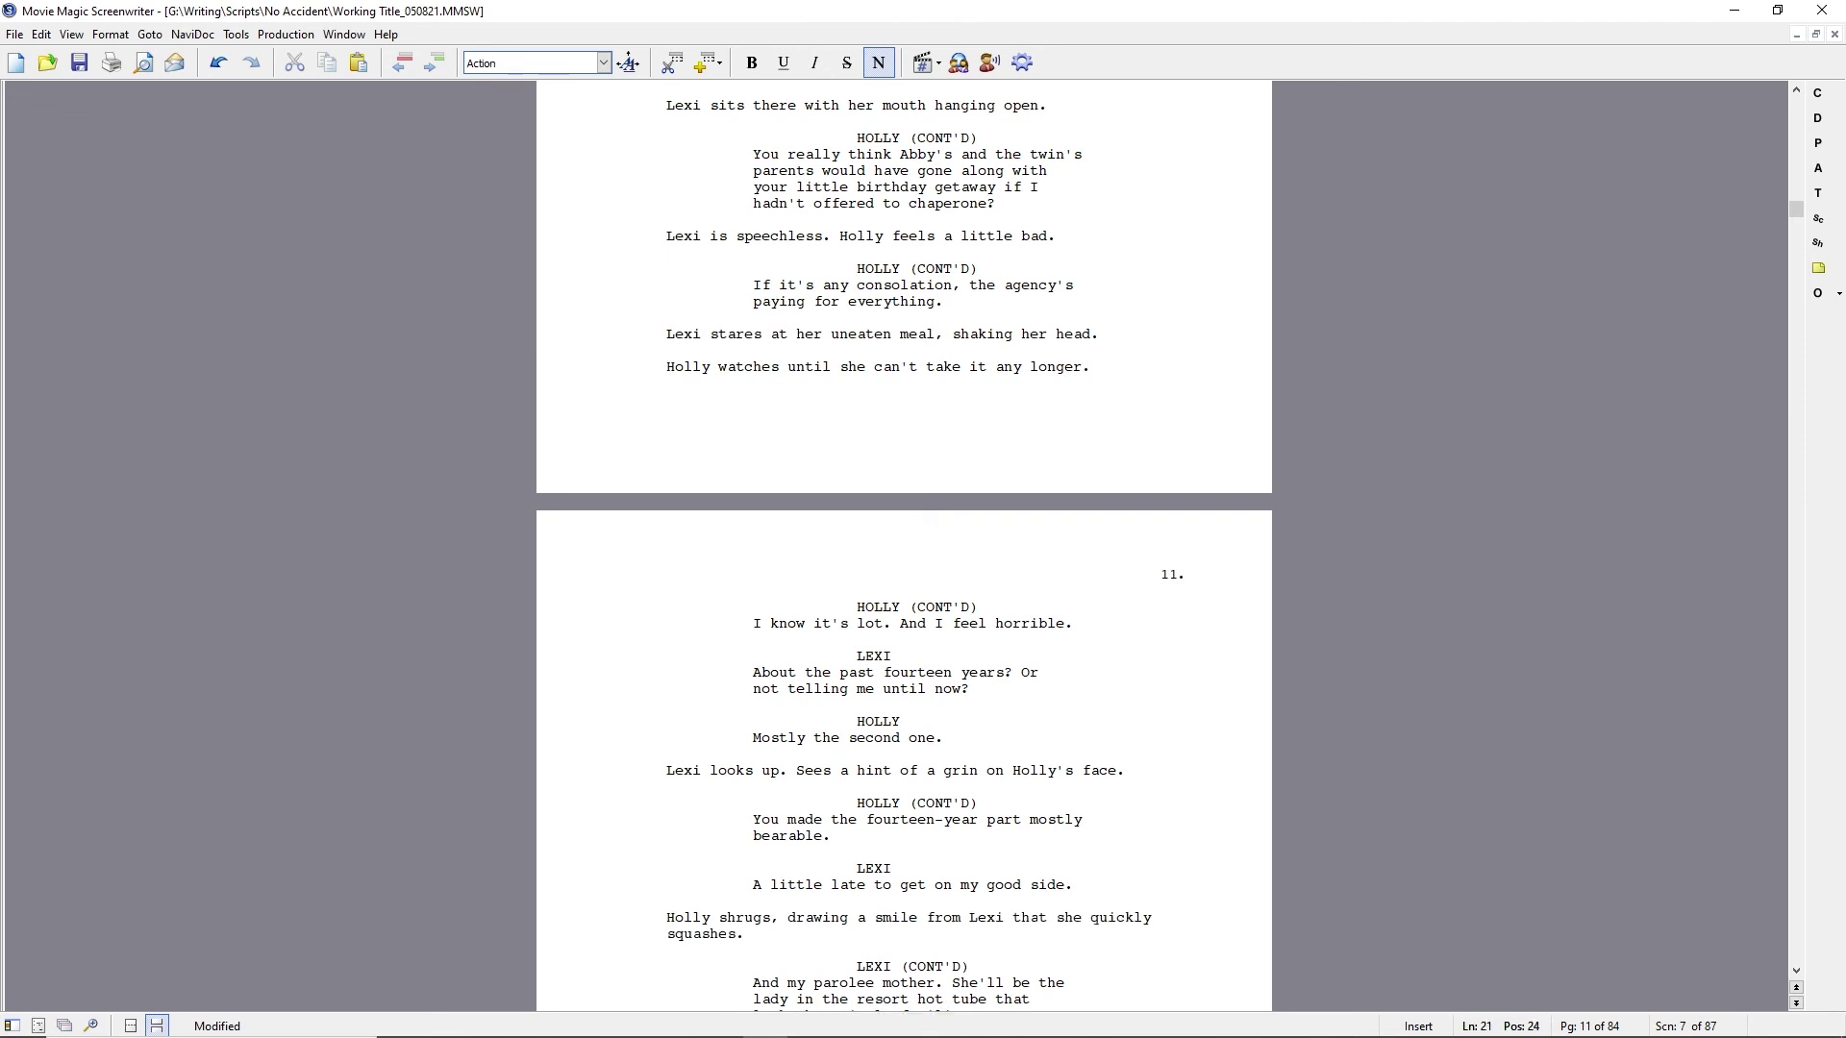
Split the action below Lexi's "good side" line into "Holly shrugs." and a separate paragraph starting with "Lexi".
{"action": "type", "text": "."}
{"action": "key", "text": "Return"}
{"action": "type", "text": "Lexi finds he"}
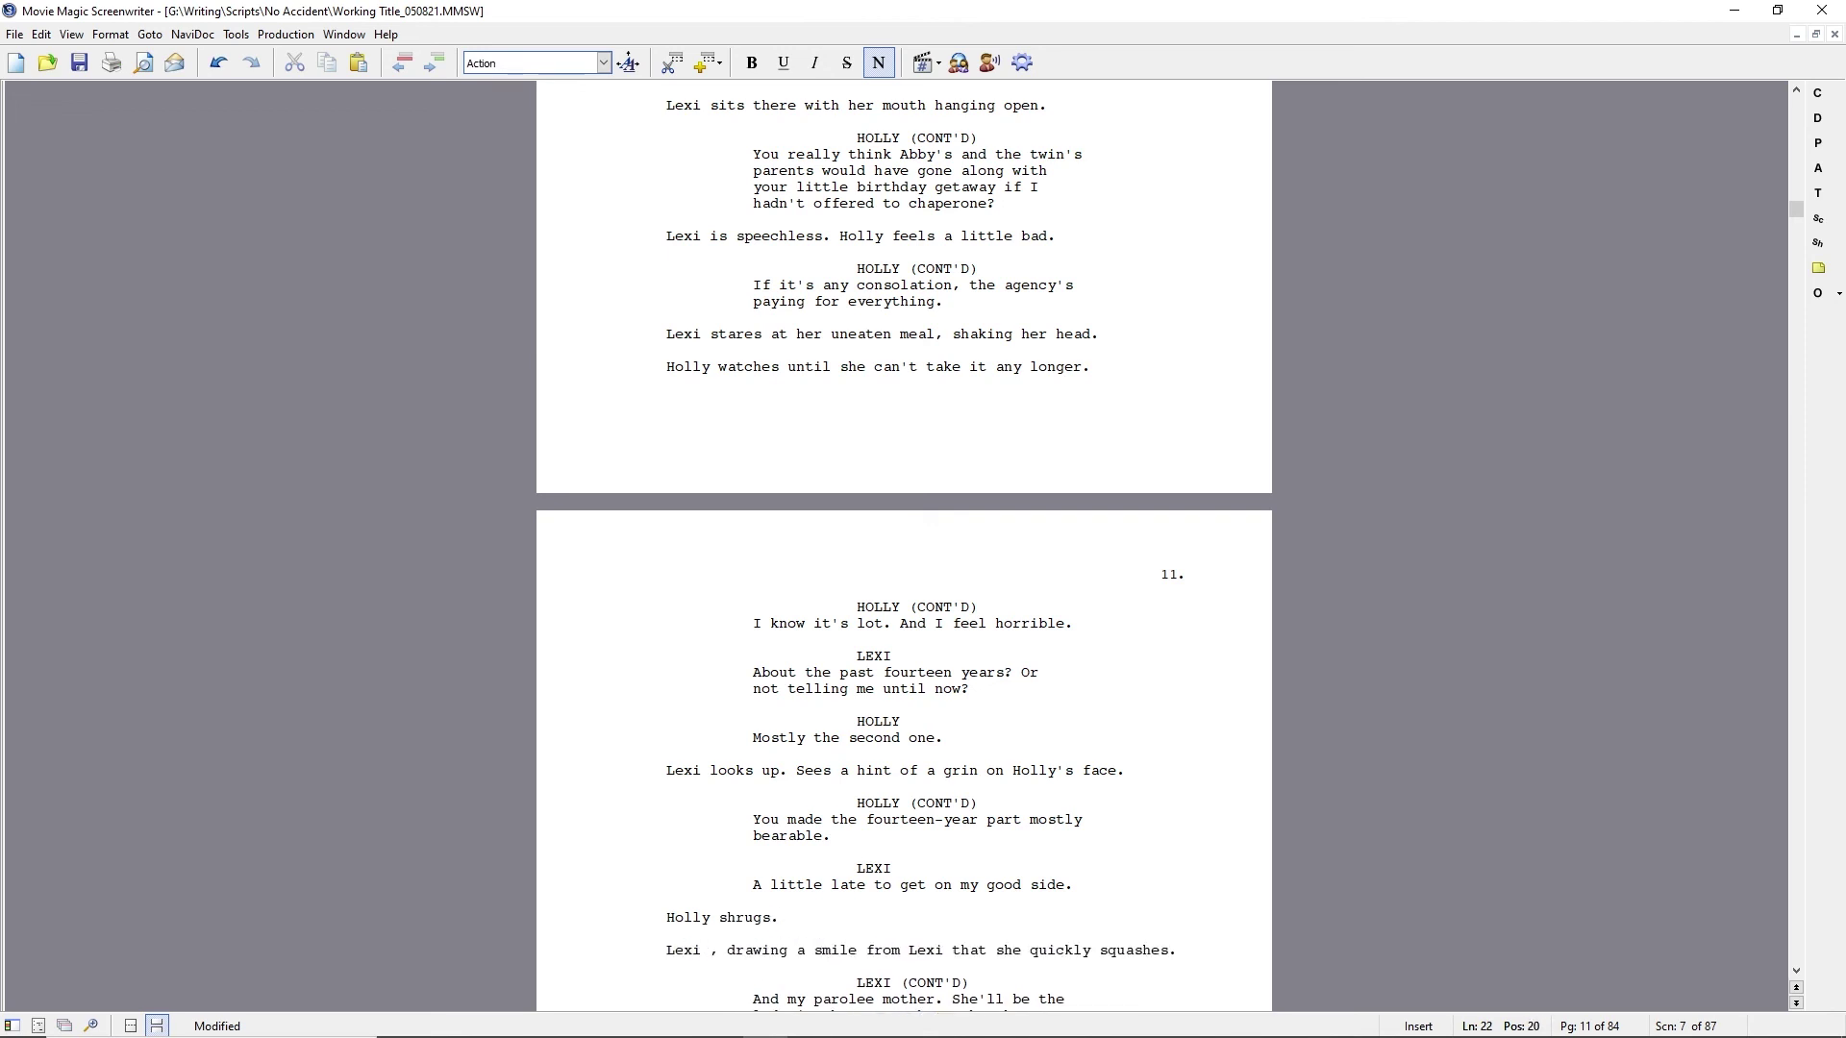
{"action": "key", "text": "BackSpace"}
{"action": "key", "text": "BackSpace"}
{"action": "key", "text": "BackSpace"}
{"action": "key", "text": "BackSpace"}
{"action": "key", "text": "BackSpace"}
{"action": "key", "text": "BackSpace"}
{"action": "key", "text": "BackSpace"}
{"action": "key", "text": "BackSpace"}
{"action": "key", "text": "BackSpace"}
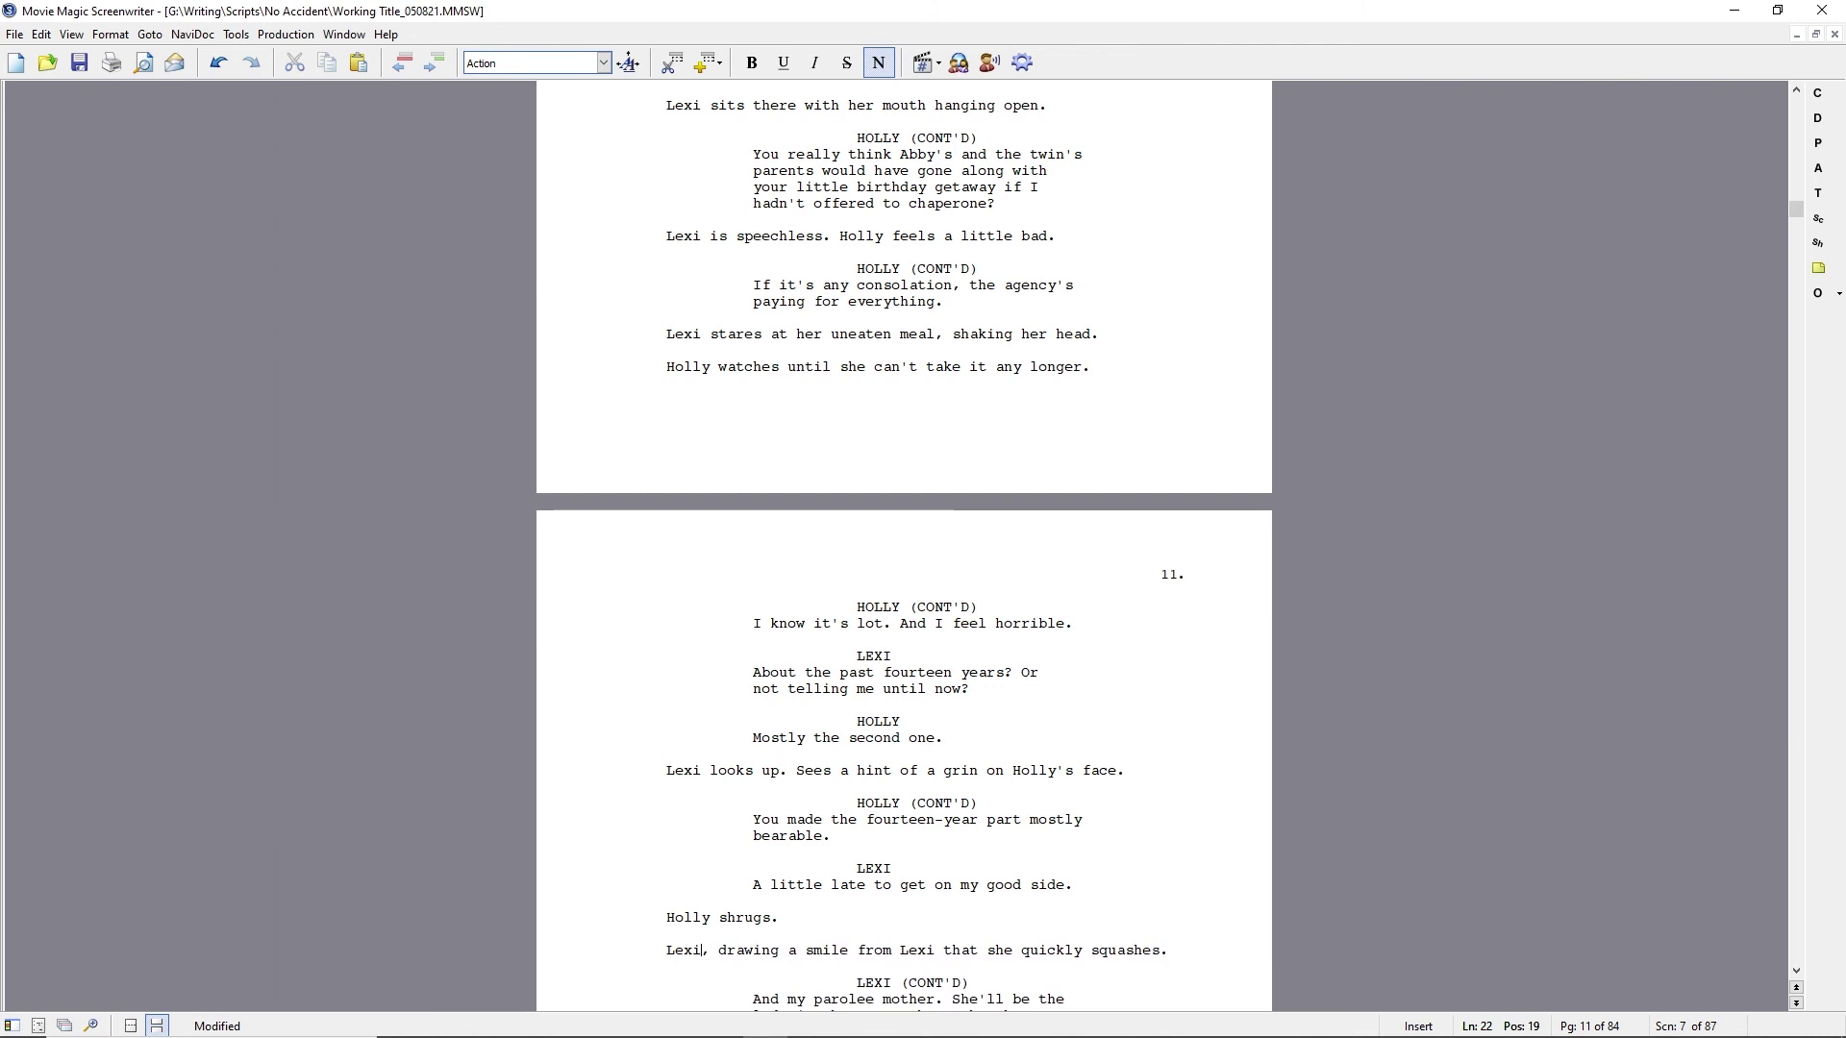
Add a HOLLY reply reading "Worth a shot." after Lexi's "good side" line and delete the action "Holly shrugs.".
{"action": "key", "text": "Up"}
{"action": "key", "text": "Up"}
{"action": "key", "text": "End"}
{"action": "key", "text": "Tab"}
{"action": "type", "text": "HOLLY"}
{"action": "key", "text": "Return"}
{"action": "type", "text": "Worth a shot."}
{"action": "key", "text": "Down"}
{"action": "key", "text": "shift+Home"}
{"action": "key", "text": "Delete"}
{"action": "key", "text": "Delete"}
Rewrite the action about Lexi's smile as "Lexi can't help but smile. Quickly squashes it.".
{"action": "key", "text": "Right"}
{"action": "key", "text": "Right"}
{"action": "key", "text": "Right"}
{"action": "key", "text": "Right"}
{"action": "type", "text": "can't help but smile. Quickly"}
{"action": "key", "text": "shift+Right"}
{"action": "key", "text": "shift+Right"}
{"action": "key", "text": "ctrl+shift+Right"}
{"action": "key", "text": "ctrl+shift+Right"}
{"action": "key", "text": "ctrl+shift+Right"}
{"action": "key", "text": "ctrl+shift+Right"}
{"action": "key", "text": "ctrl+shift+Right"}
{"action": "key", "text": "ctrl+shift+Right"}
{"action": "key", "text": "ctrl+shift+Right"}
{"action": "key", "text": "ctrl+shift+Right"}
{"action": "key", "text": "Delete"}
{"action": "key", "text": "End"}
{"action": "key", "text": "BackSpace"}
{"action": "type", "text": "it."}
Extend the action about Lexi's smile with "Breaks down and takes a bit of something. Considers as she chews.".
{"action": "key", "text": "Down"}
{"action": "key", "text": "Down"}
{"action": "key", "text": "Down"}
{"action": "key", "text": "Down"}
{"action": "key", "text": "Down"}
{"action": "key", "text": "Down"}
{"action": "key", "text": "Down"}
{"action": "key", "text": "Up"}
{"action": "key", "text": "Up"}
{"action": "key", "text": "Up"}
{"action": "key", "text": "Up"}
{"action": "key", "text": "Up"}
{"action": "key", "text": "Up"}
{"action": "key", "text": "Up"}
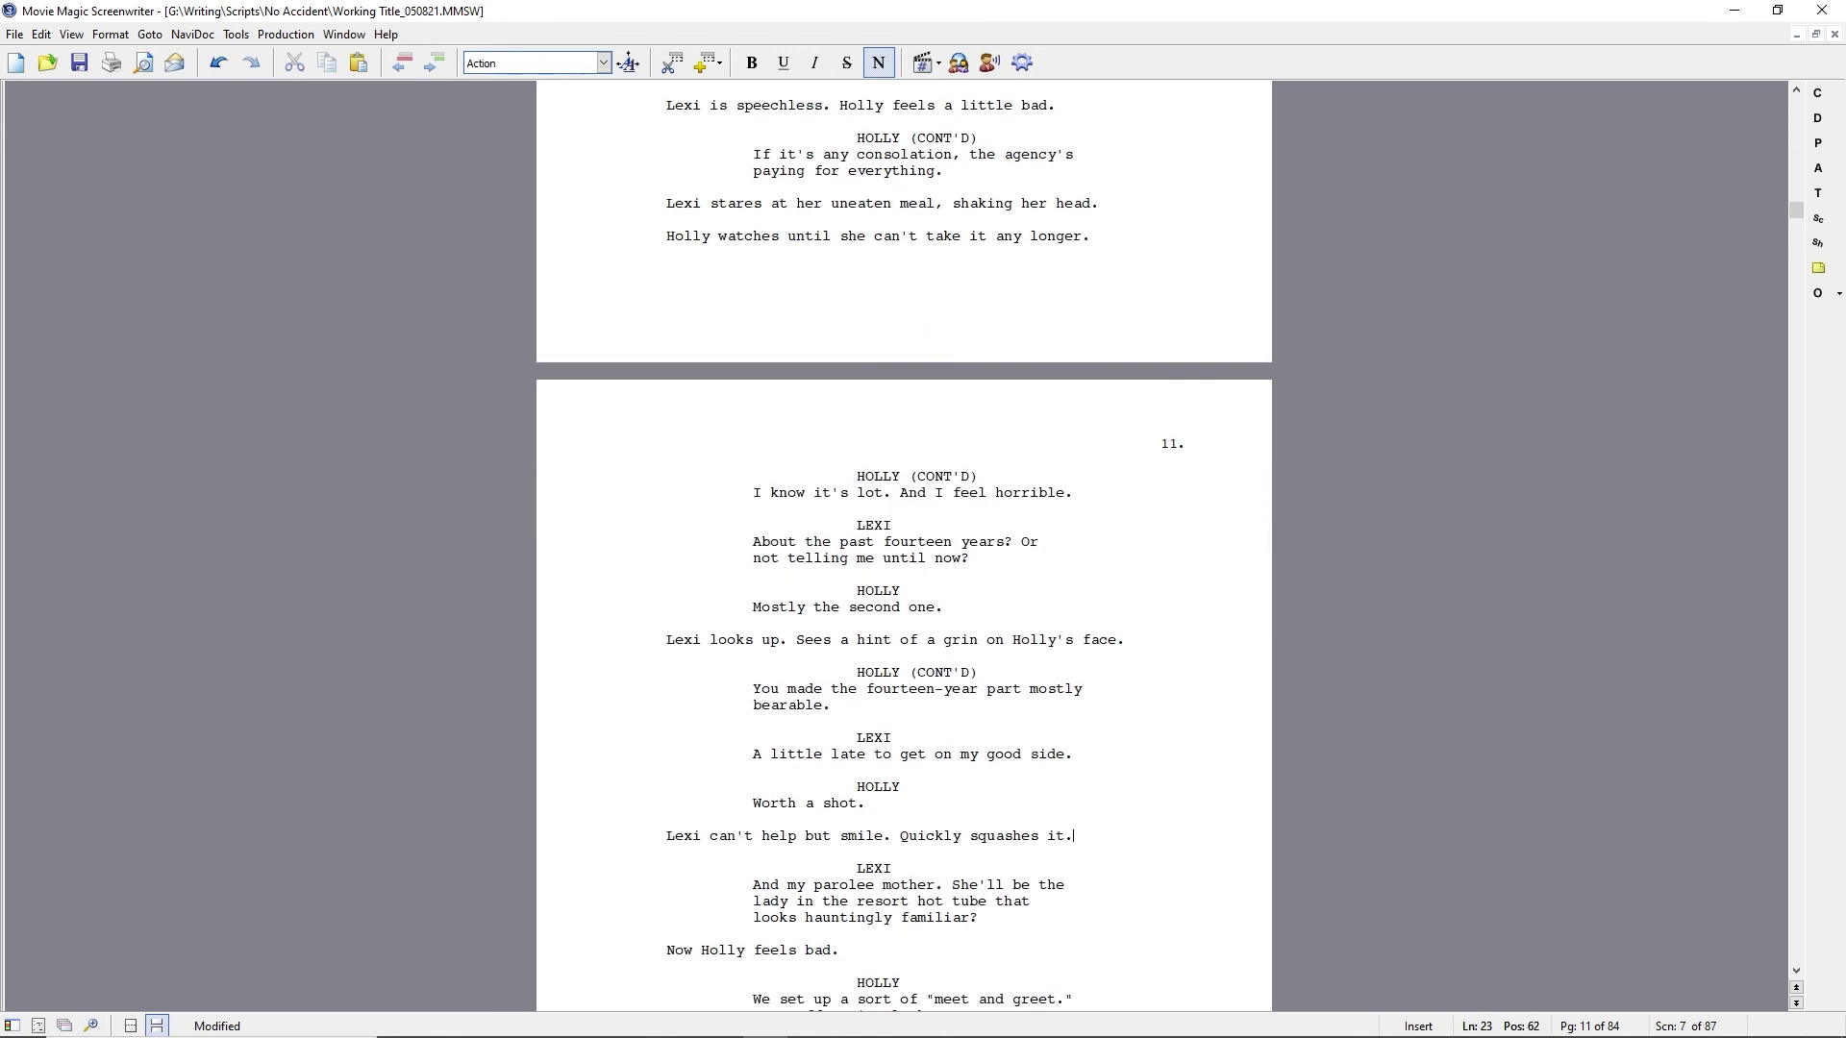
{"action": "type", "text": "Breaks down and takes a bit of something. C"}
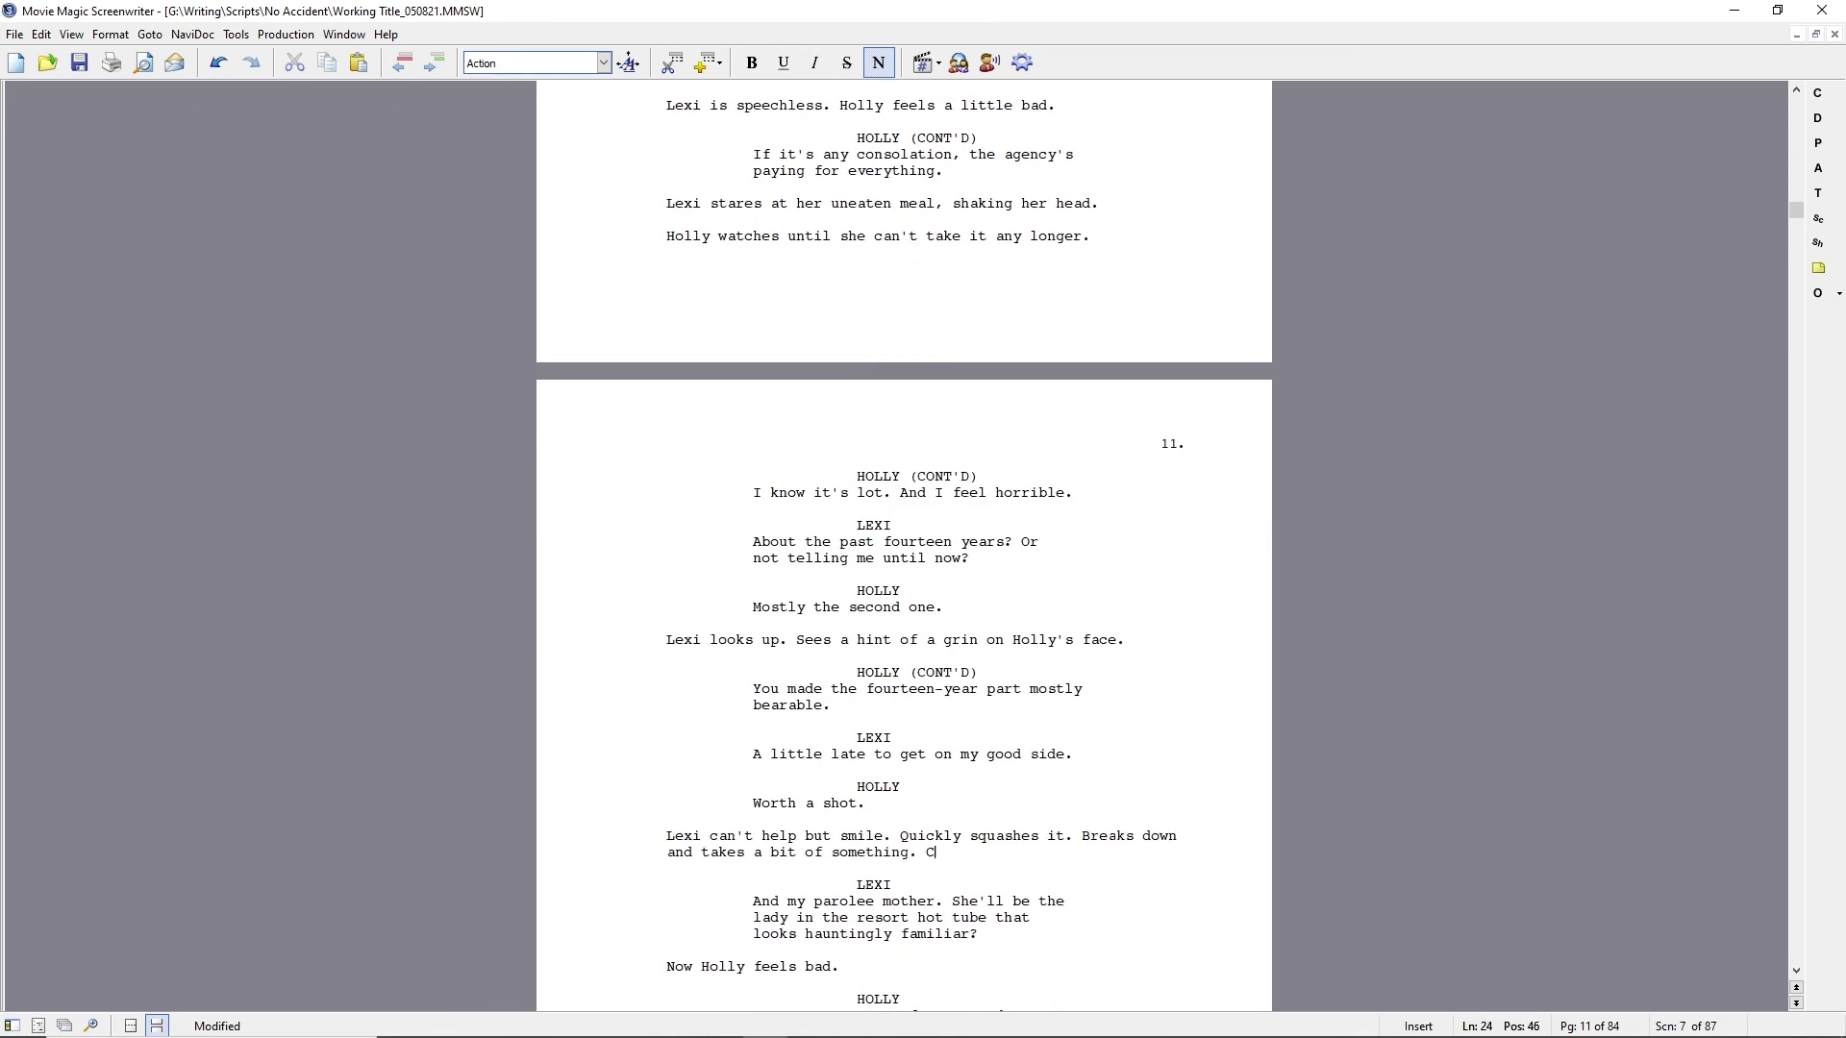
{"action": "type", "text": "onsiders as she chews."}
In Lexi's parolee mother speech, replace the resort hot tub wording with "at the cabin's hot tub".
{"action": "key", "text": "Down"}
{"action": "key", "text": "ctrl+Right"}
{"action": "key", "text": "ctrl+Right"}
{"action": "type", "text": "at the cabin's hot tub"}
{"action": "key", "text": "ctrl+shift+Right"}
{"action": "key", "text": "ctrl+shift+Right"}
{"action": "key", "text": "ctrl+shift+Right"}
{"action": "key", "text": "ctrl+shift+Right"}
{"action": "key", "text": "ctrl+shift+Right"}
{"action": "key", "text": "Delete"}
{"action": "scroll", "coordinate": [695, 773], "scroll_direction": "down", "scroll_amount": 7}
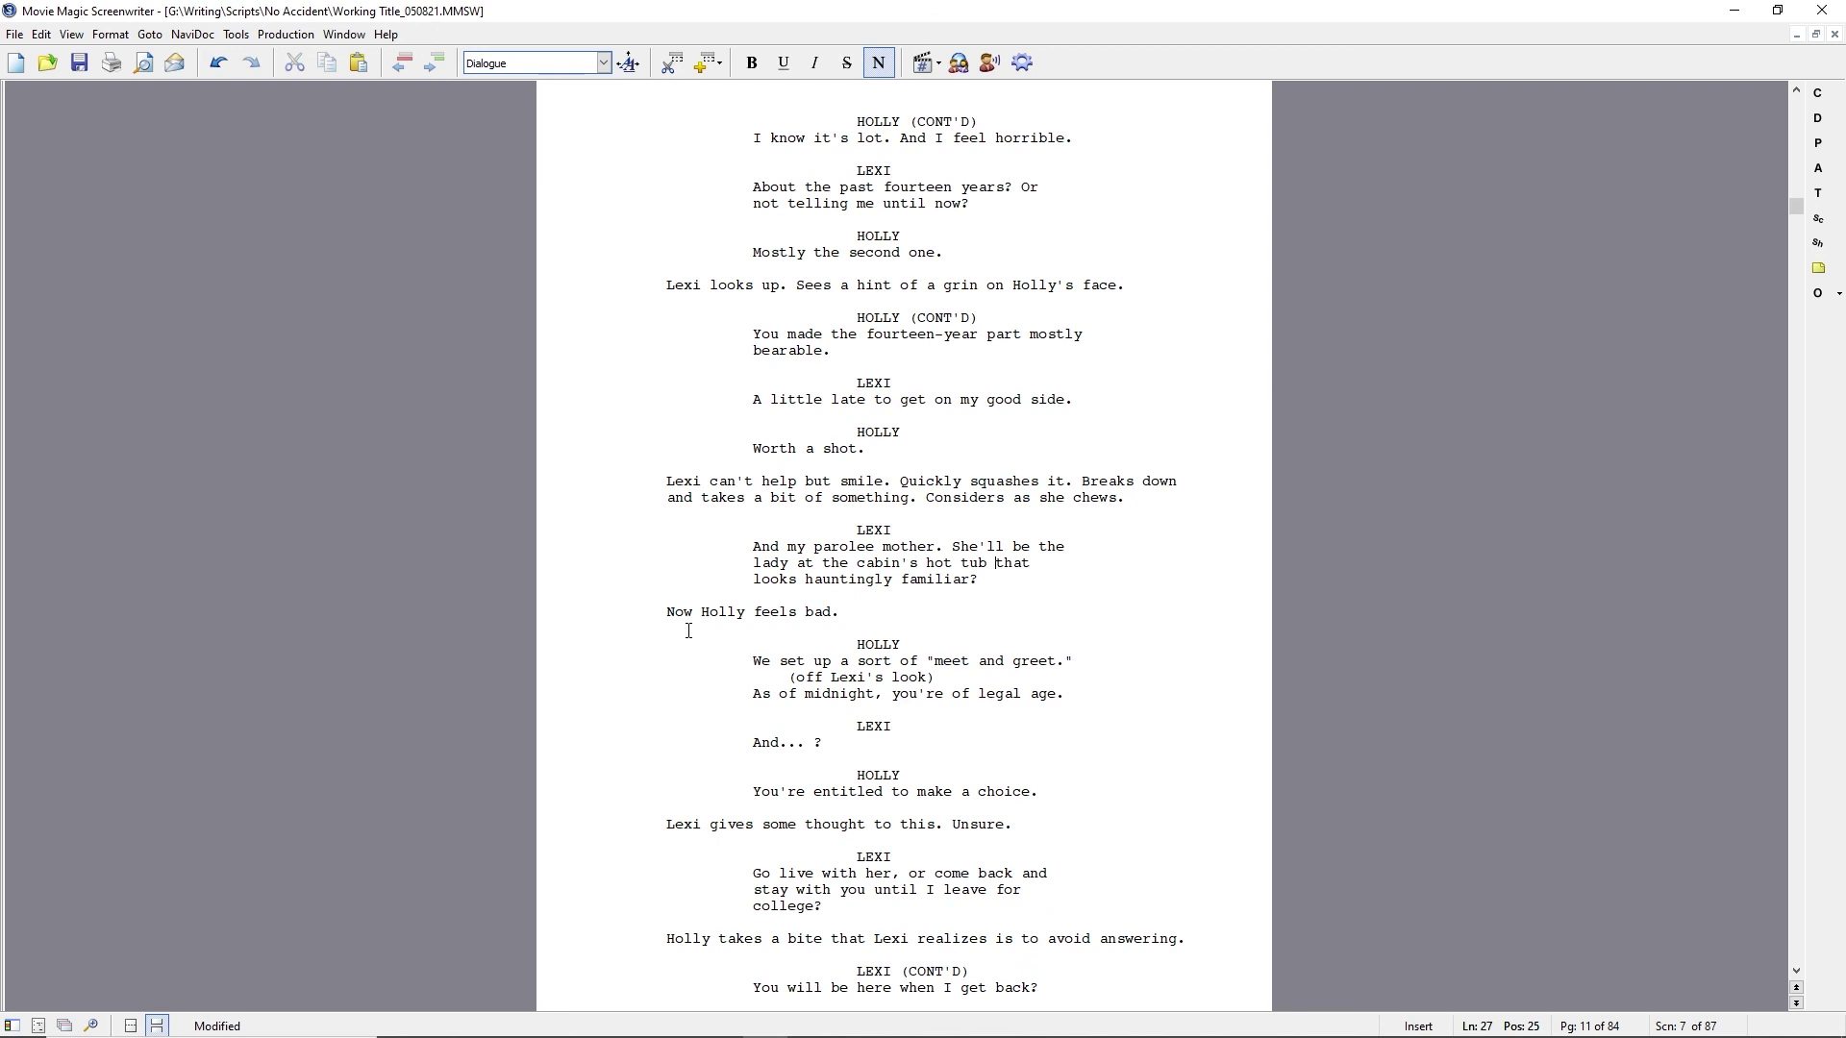
Tighten Lexi's speech to "My parolee mother. She'll be the lady in the hot tub that looks hauntingly familiar?".
{"action": "left_click_drag", "start_coordinate": [739, 548], "coordinate": [797, 548]}
{"action": "type", "text": "M"}
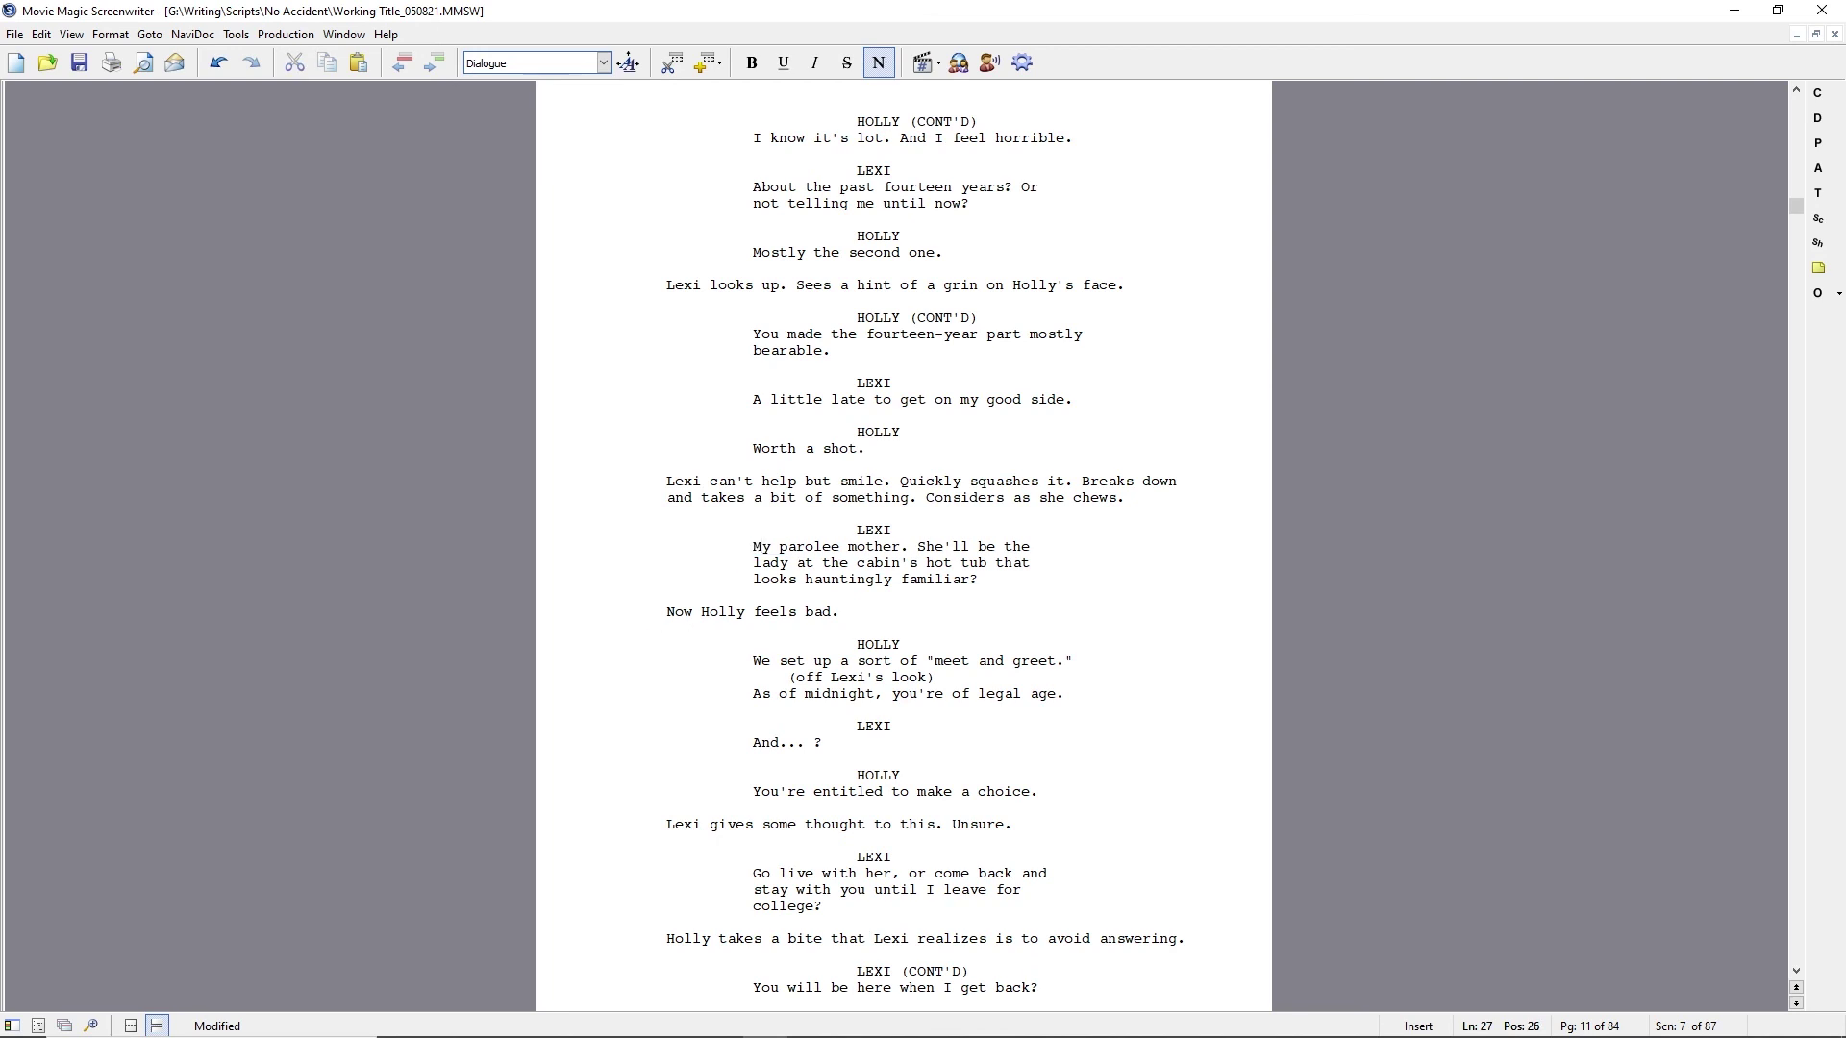
{"action": "left_click_drag", "start_coordinate": [794, 563], "coordinate": [926, 563]}
{"action": "type", "text": "in the"}
Replace the action "Now Holly feels bad." with "Holly returns to the silent treatment." and add a LEXI character cue below it.
{"action": "left_click", "coordinate": [771, 611]}
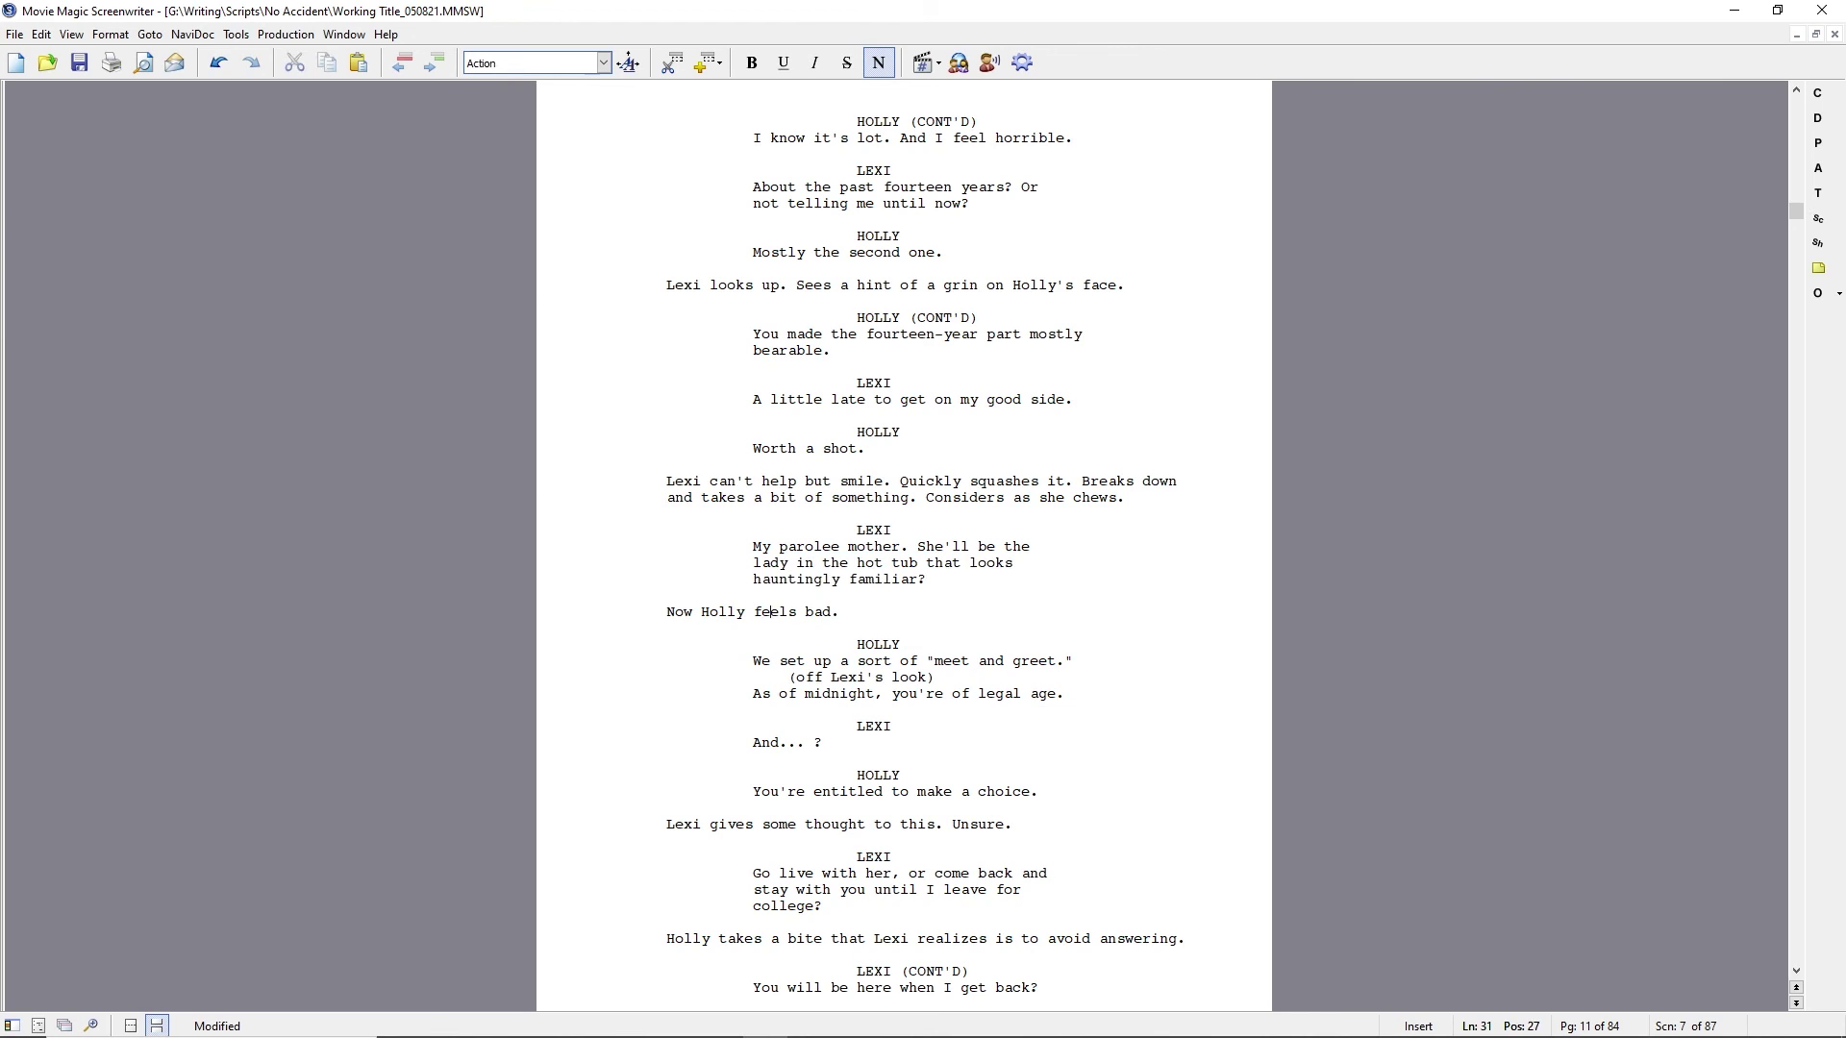
{"action": "triple_click", "coordinate": [771, 611]}
{"action": "type", "text": "Holly returns to the silent treatment."}
{"action": "key", "text": "Return"}
{"action": "type", "text": "LEXI"}
{"action": "key", "text": "Return"}
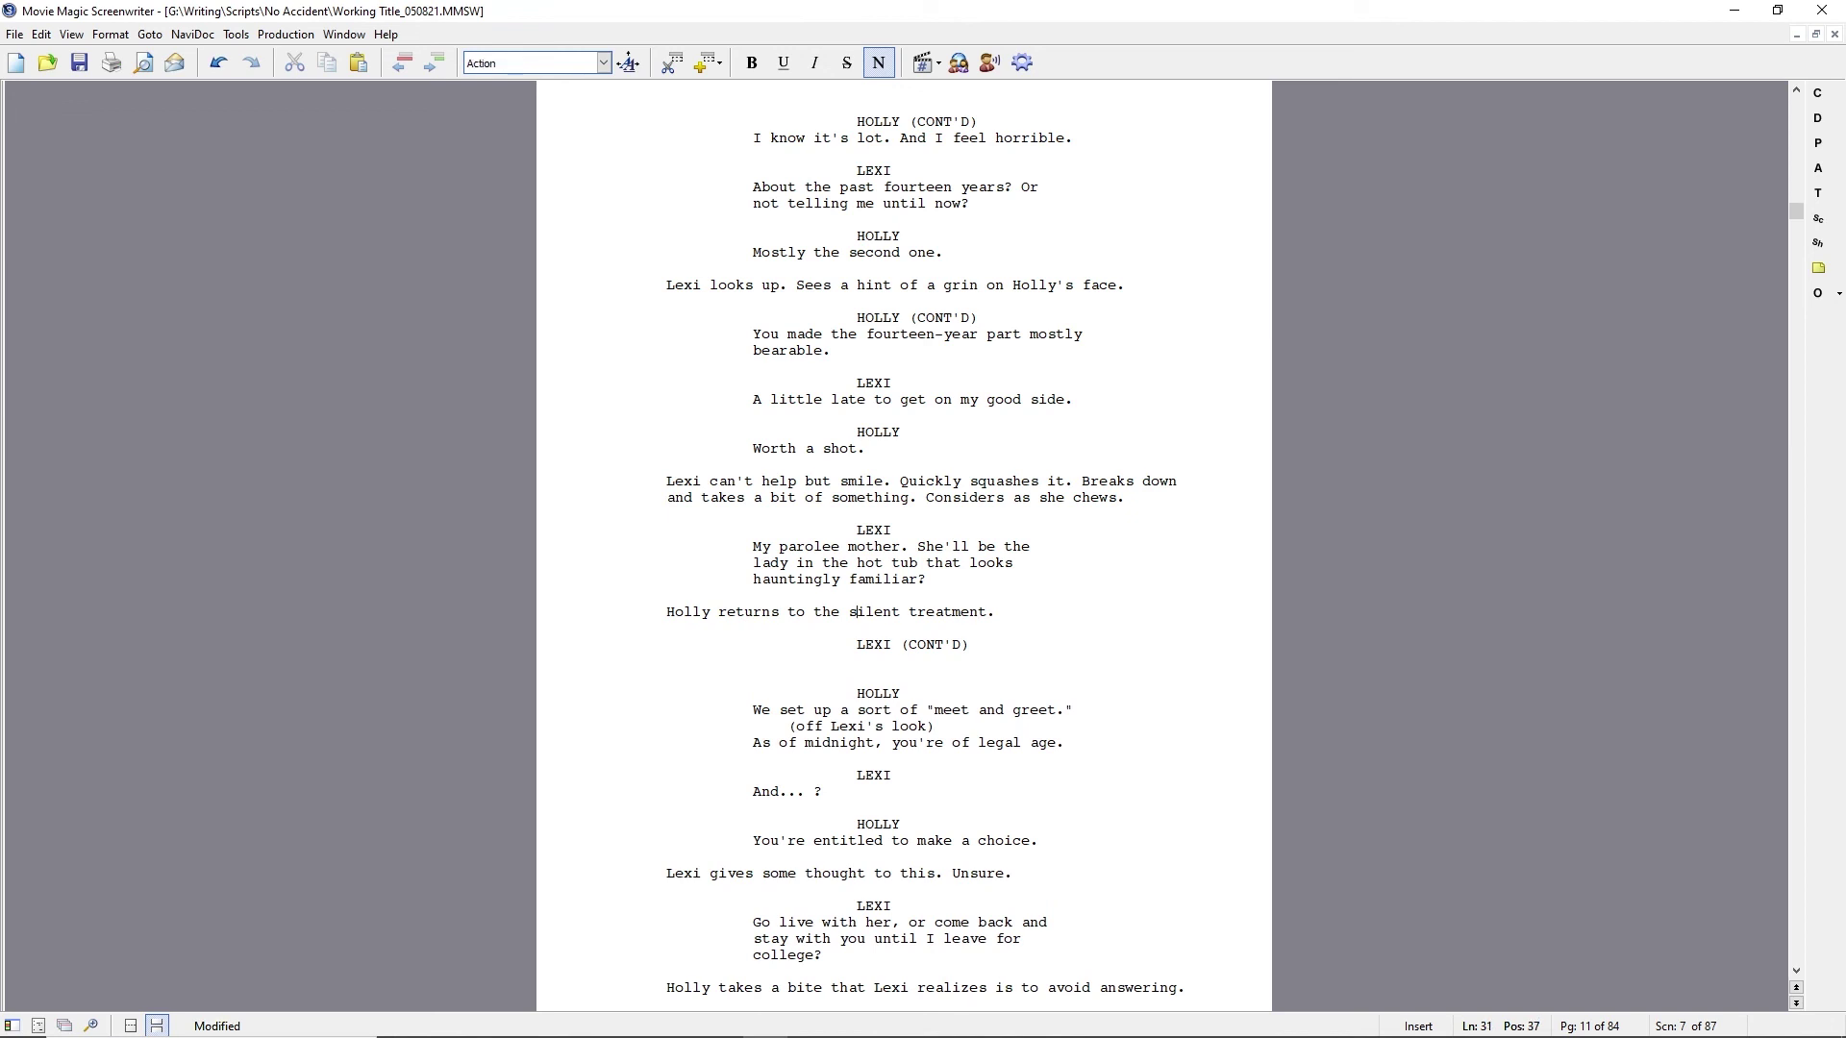
Reword the silent treatment action as "Holly gives her the silent treatment.".
{"action": "left_click_drag", "start_coordinate": [717, 611], "coordinate": [814, 612]}
{"action": "type", "text": "gives her"}
{"action": "type", "text": ", leaving Lexi to"}
{"action": "key", "text": "BackSpace"}
{"action": "key", "text": "BackSpace"}
{"action": "key", "text": "BackSpace"}
{"action": "key", "text": "BackSpace"}
{"action": "key", "text": "BackSpace"}
{"action": "key", "text": "BackSpace"}
{"action": "key", "text": "BackSpace"}
{"action": "key", "text": "BackSpace"}
{"action": "key", "text": "BackSpace"}
{"action": "key", "text": "BackSpace"}
{"action": "key", "text": "BackSpace"}
{"action": "key", "text": "BackSpace"}
{"action": "key", "text": "BackSpace"}
{"action": "key", "text": "BackSpace"}
{"action": "key", "text": "BackSpace"}
{"action": "key", "text": "BackSpace"}
{"action": "key", "text": "BackSpace"}
{"action": "type", "text": "."}
Start Lexi's new dialogue with "Tomorrow, as an official adult, if I don't like her, if we don't hit it, there's nothing stopping me from coming back".
{"action": "key", "text": "Down"}
{"action": "key", "text": "Down"}
{"action": "type", "text": "I will"}
{"action": "key", "text": "BackSpace"}
{"action": "key", "text": "BackSpace"}
{"action": "key", "text": "BackSpace"}
{"action": "key", "text": "BackSpace"}
{"action": "key", "text": "BackSpace"}
{"action": "type", "text": "Tomorrow at this time"}
{"action": "key", "text": "BackSpace"}
{"action": "key", "text": "BackSpace"}
{"action": "key", "text": "BackSpace"}
{"action": "key", "text": "BackSpace"}
{"action": "key", "text": "BackSpace"}
{"action": "key", "text": "BackSpace"}
{"action": "key", "text": "BackSpace"}
{"action": "key", "text": "BackSpace"}
{"action": "key", "text": "BackSpace"}
{"action": "key", "text": "BackSpace"}
{"action": "key", "text": "BackSpace"}
{"action": "key", "text": "BackSpace"}
{"action": "key", "text": "BackSpace"}
{"action": "type", "text": ", as an "}
{"action": "type", "text": "official adult, if I don't"}
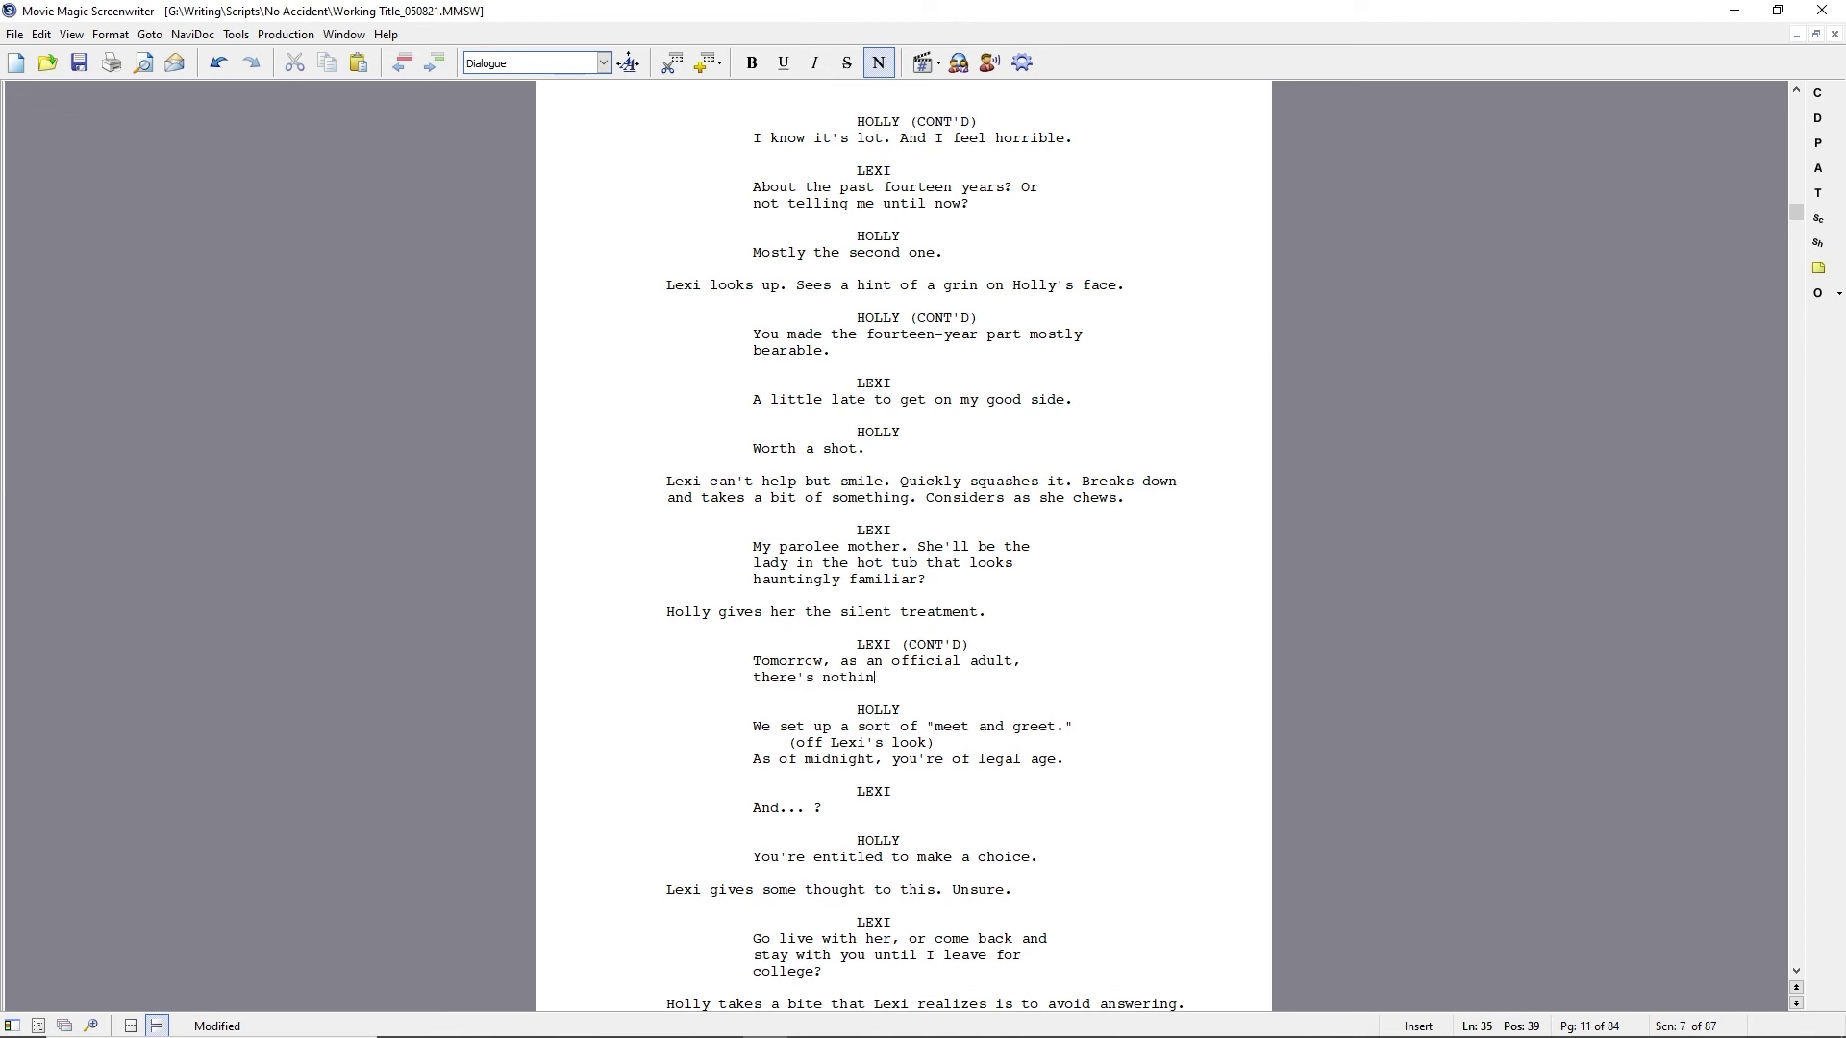
{"action": "type", "text": " like her, if we don't hit it, there's nothing stopping me from coming back"}
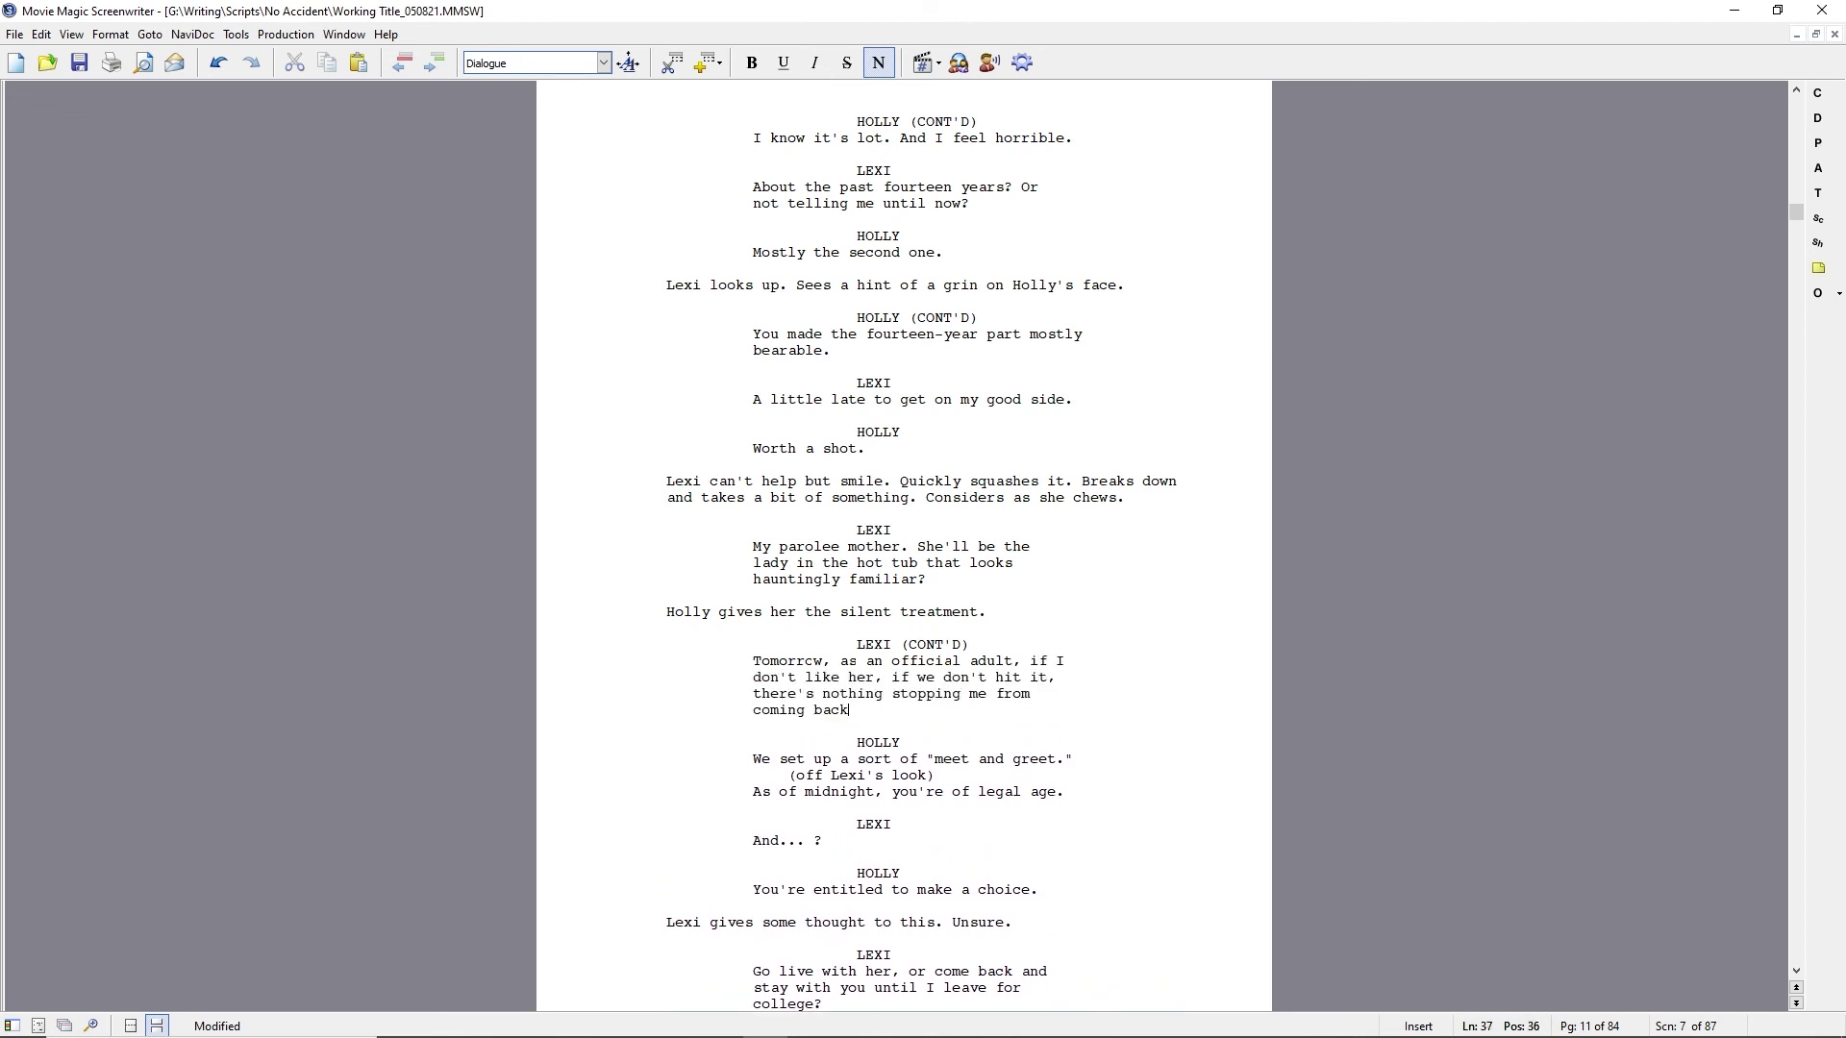
Finish the sentence in Lexi's new dialogue with "here and staying with you until I leave for college.".
{"action": "type", "text": " here, finishing"}
{"action": "key", "text": "BackSpace"}
{"action": "key", "text": "BackSpace"}
{"action": "key", "text": "BackSpace"}
{"action": "key", "text": "BackSpace"}
{"action": "key", "text": "BackSpace"}
{"action": "key", "text": "BackSpace"}
{"action": "key", "text": "BackSpace"}
{"action": "key", "text": "BackSpace"}
{"action": "key", "text": "BackSpace"}
{"action": "key", "text": "BackSpace"}
{"action": "key", "text": "BackSpace"}
{"action": "key", "text": "BackSpace"}
{"action": "key", "text": "BackSpace"}
{"action": "type", "text": "here and staying with you until "}
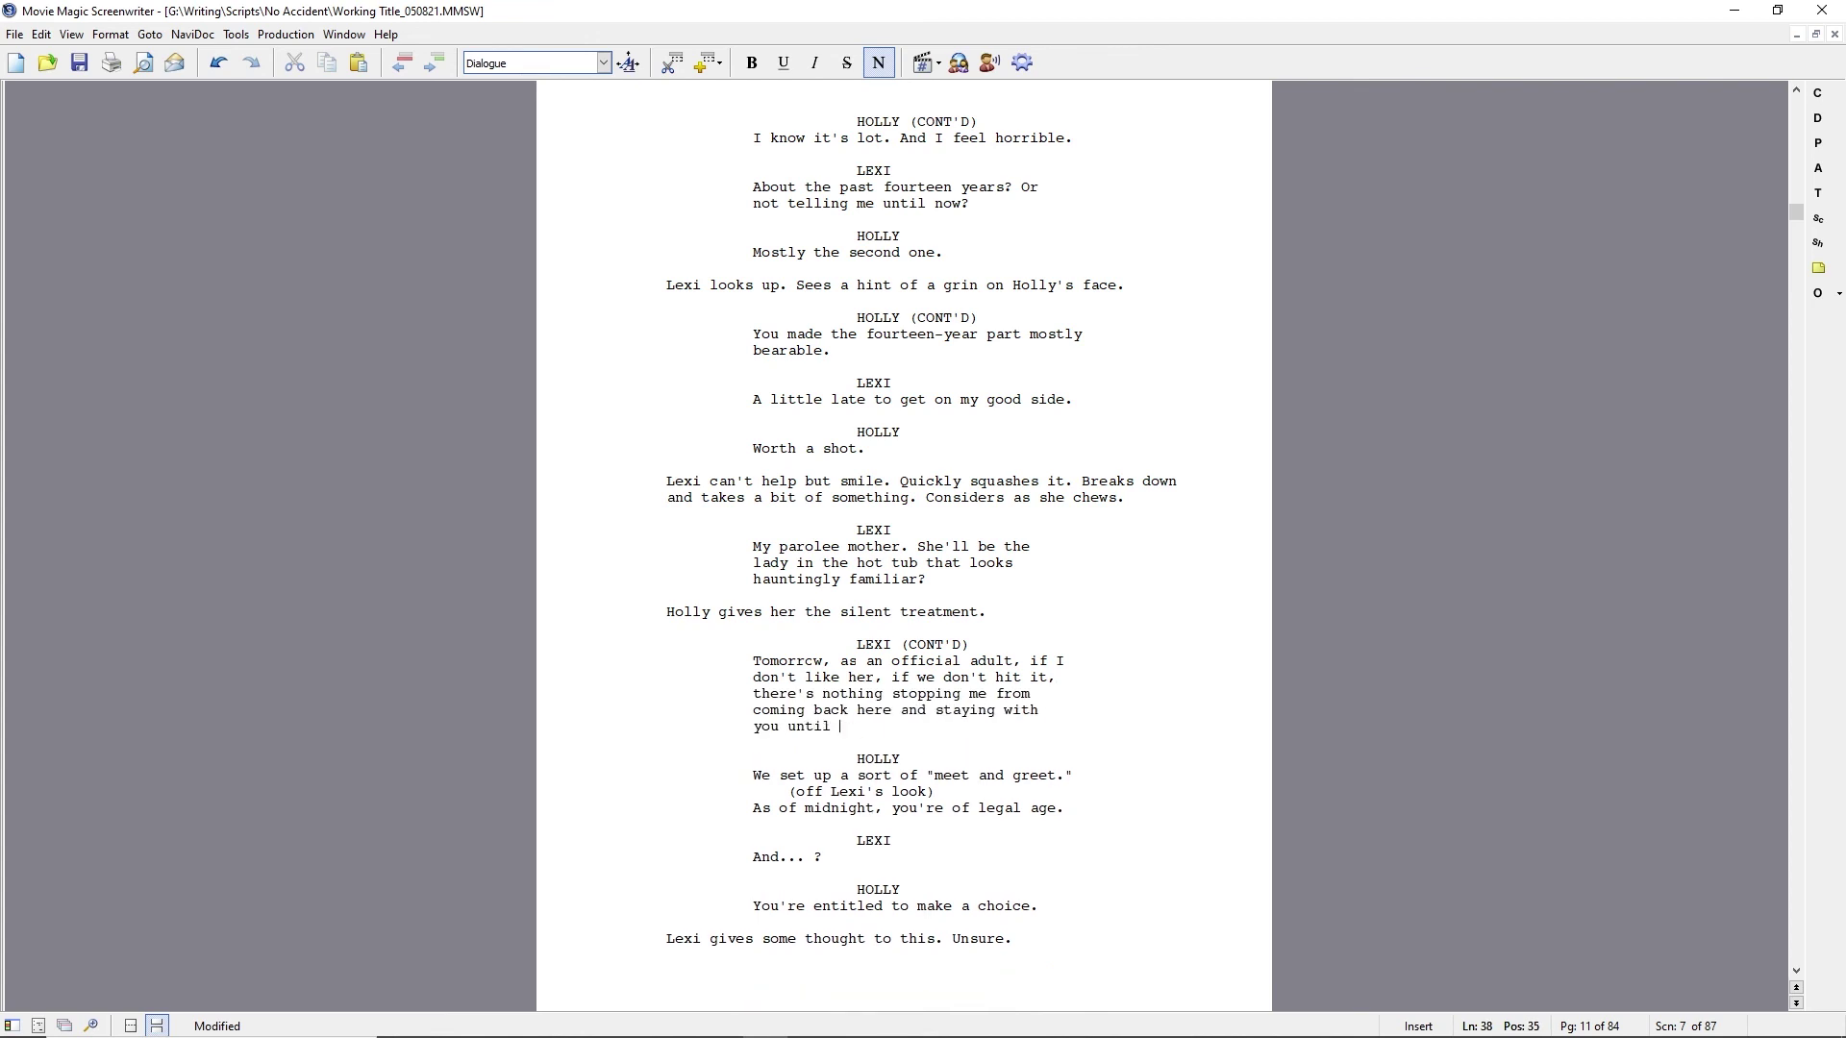
{"action": "type", "text": "I'I leave for college."}
Add a "(beat)" parenthetical to Lexi's speech, followed by the line "You know that, right?".
{"action": "key", "text": "Return"}
{"action": "type", "text": "(beat)"}
{"action": "key", "text": "Return"}
{"action": "type", "text": "You know that, right?"}
{"action": "key", "text": "Return"}
Delete Holly's "meet and greet" speech and Lexi's "And... ?" reply that follow Lexi's new speech.
{"action": "key", "text": "shift+Down"}
{"action": "key", "text": "shift+Down"}
{"action": "key", "text": "shift+Down"}
{"action": "key", "text": "shift+Down"}
{"action": "key", "text": "shift+Down"}
{"action": "key", "text": "shift+Down"}
{"action": "key", "text": "shift+Down"}
{"action": "key", "text": "Delete"}
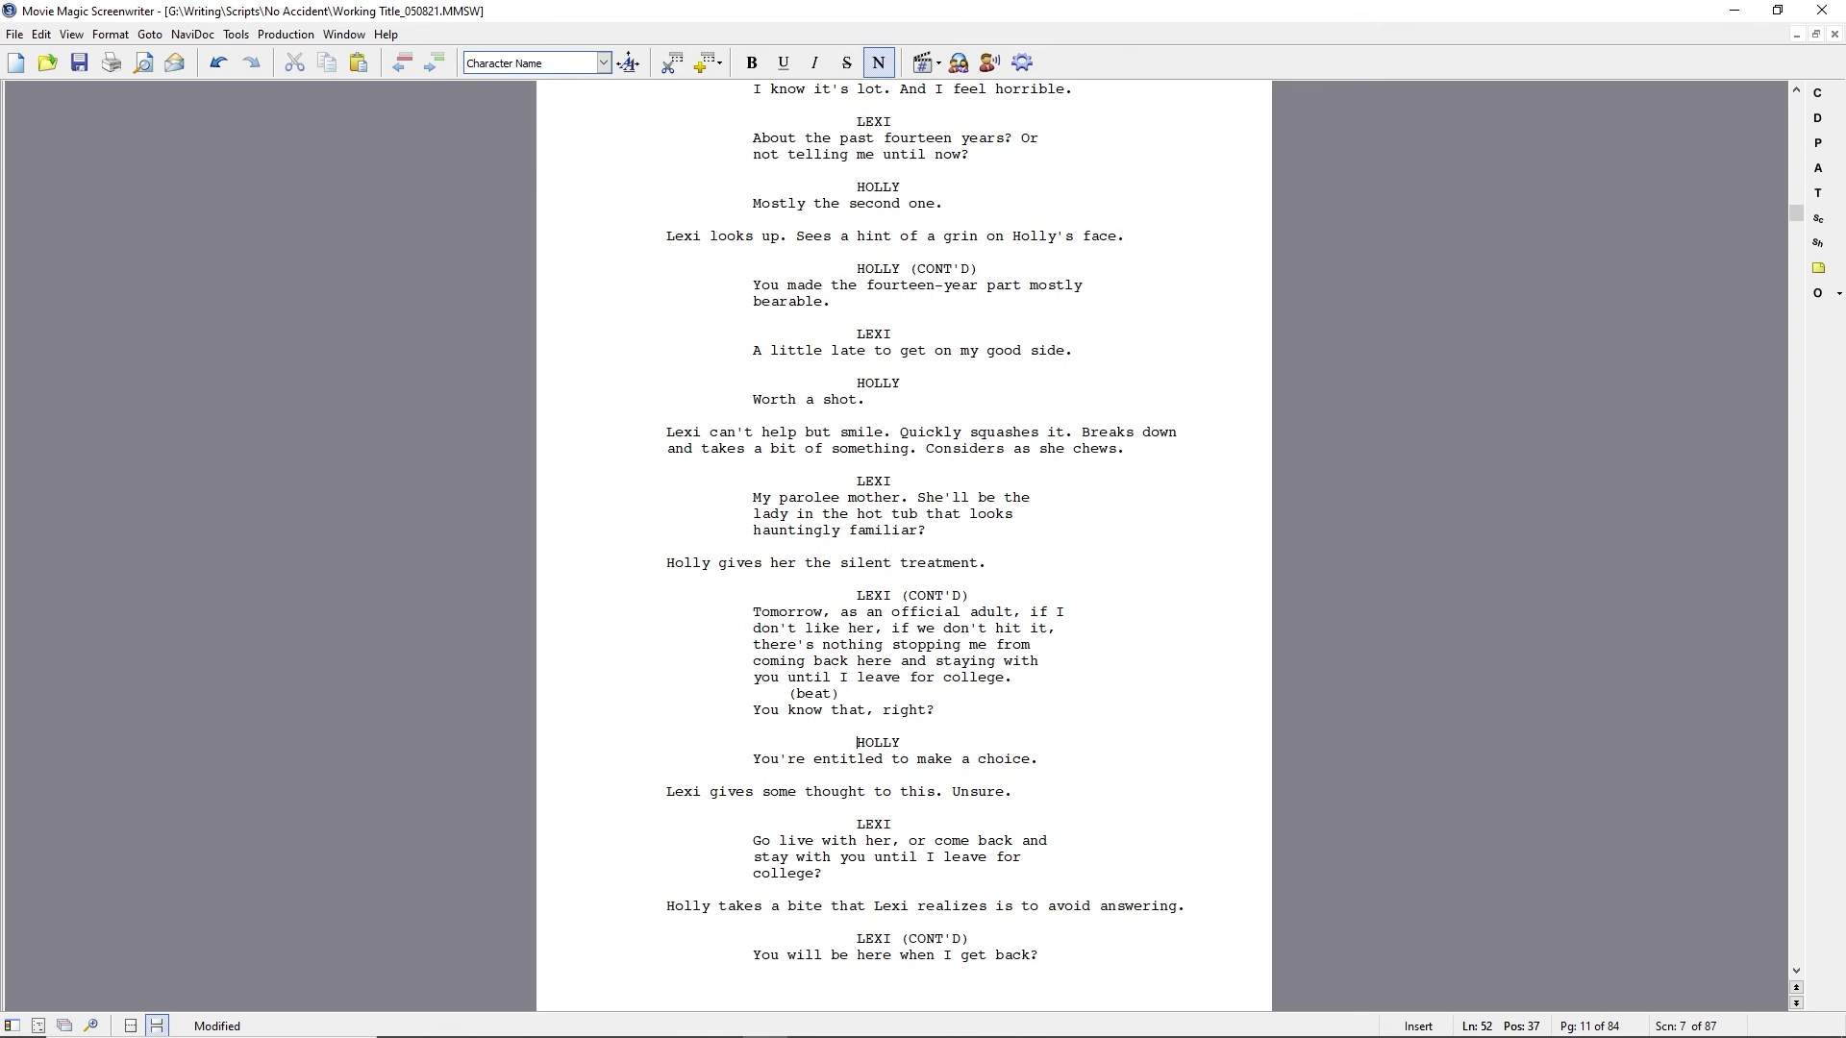
Reword Lexi's speech about not liking her mother to read "if we don't hit off, what's to stop me from coming back here".
{"action": "left_click", "coordinate": [1055, 629]}
{"action": "key", "text": "BackSpace"}
{"action": "key", "text": "BackSpace"}
{"action": "key", "text": "BackSpace"}
{"action": "type", "text": "off, "}
{"action": "type", "text": "what's to stop me"}
{"action": "key", "text": "ctrl+shift+Right"}
{"action": "key", "text": "ctrl+shift+Right"}
{"action": "key", "text": "ctrl+shift+Right"}
{"action": "key", "text": "ctrl+shift+Right"}
{"action": "key", "text": "Delete"}
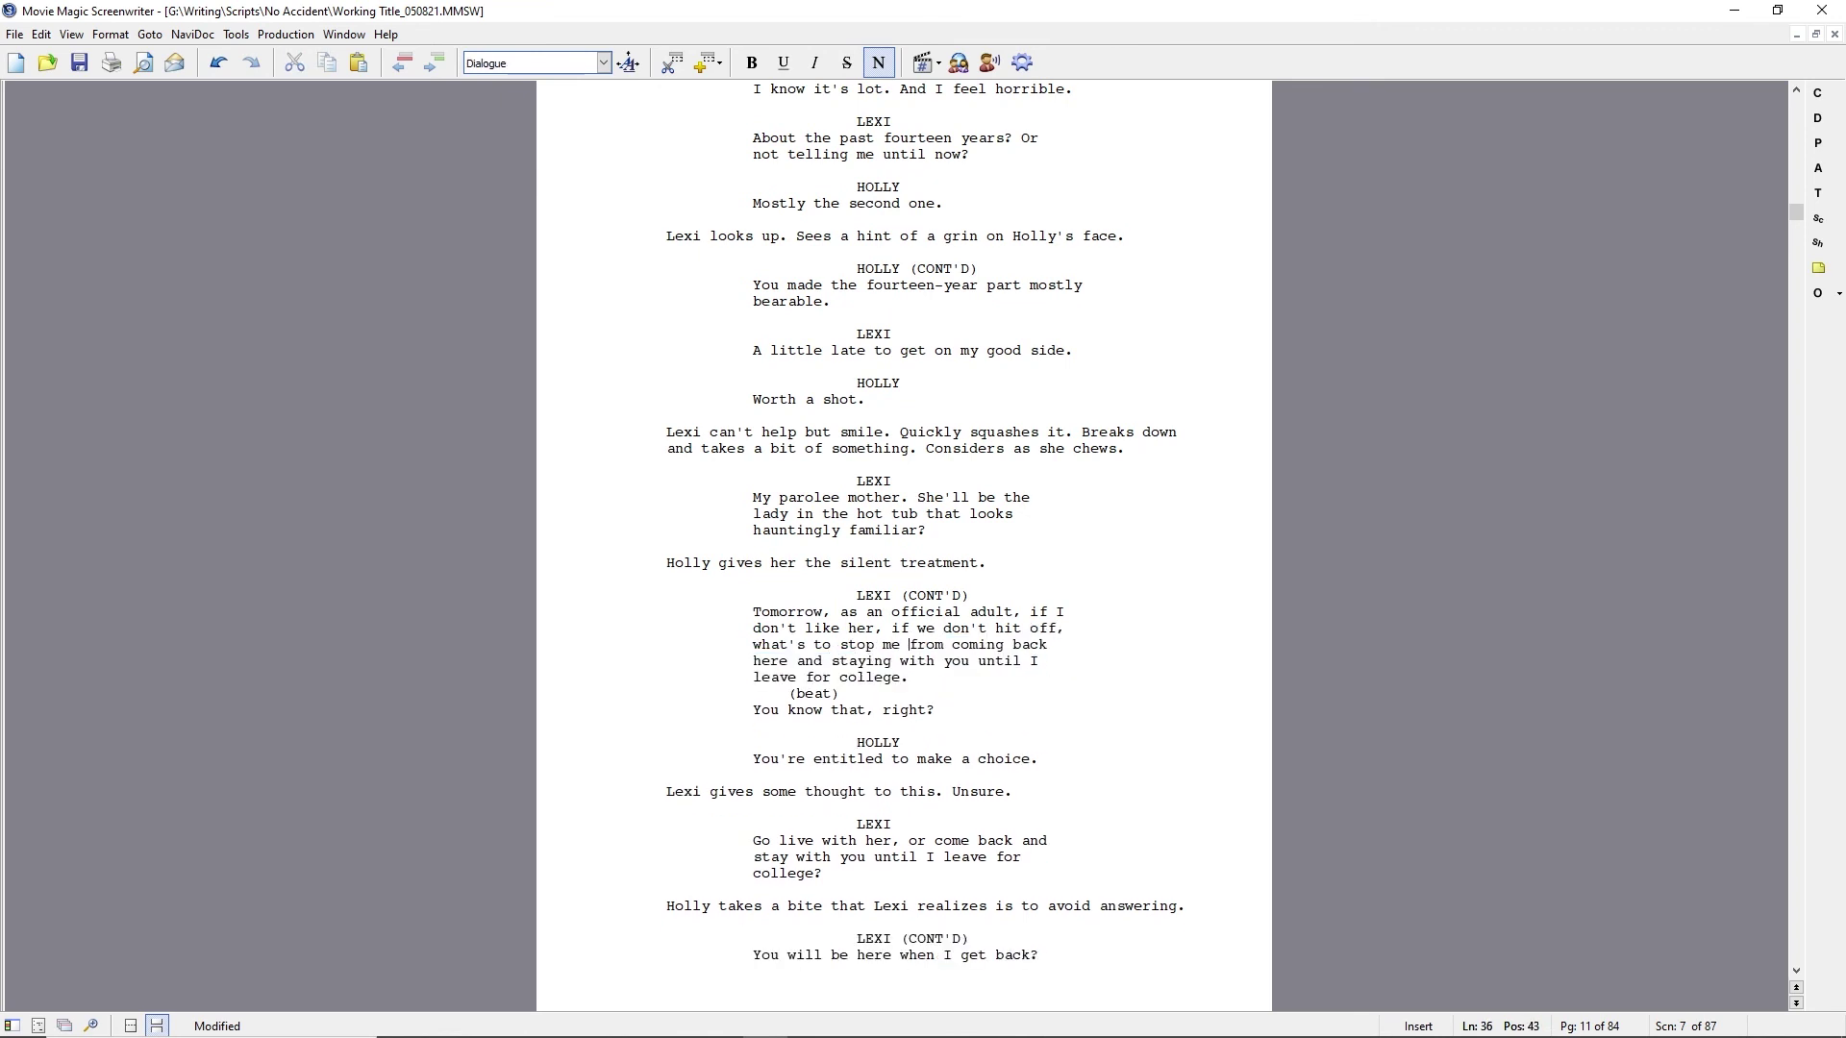
End Lexi's speech with a question mark after "college" and delete the "(beat)" parenthetical with "You know that, right?".
{"action": "key", "text": "Delete"}
{"action": "key", "text": "Insert"}
{"action": "key", "text": "shift+Down"}
{"action": "key", "text": "shift+Down"}
{"action": "key", "text": "Delete"}
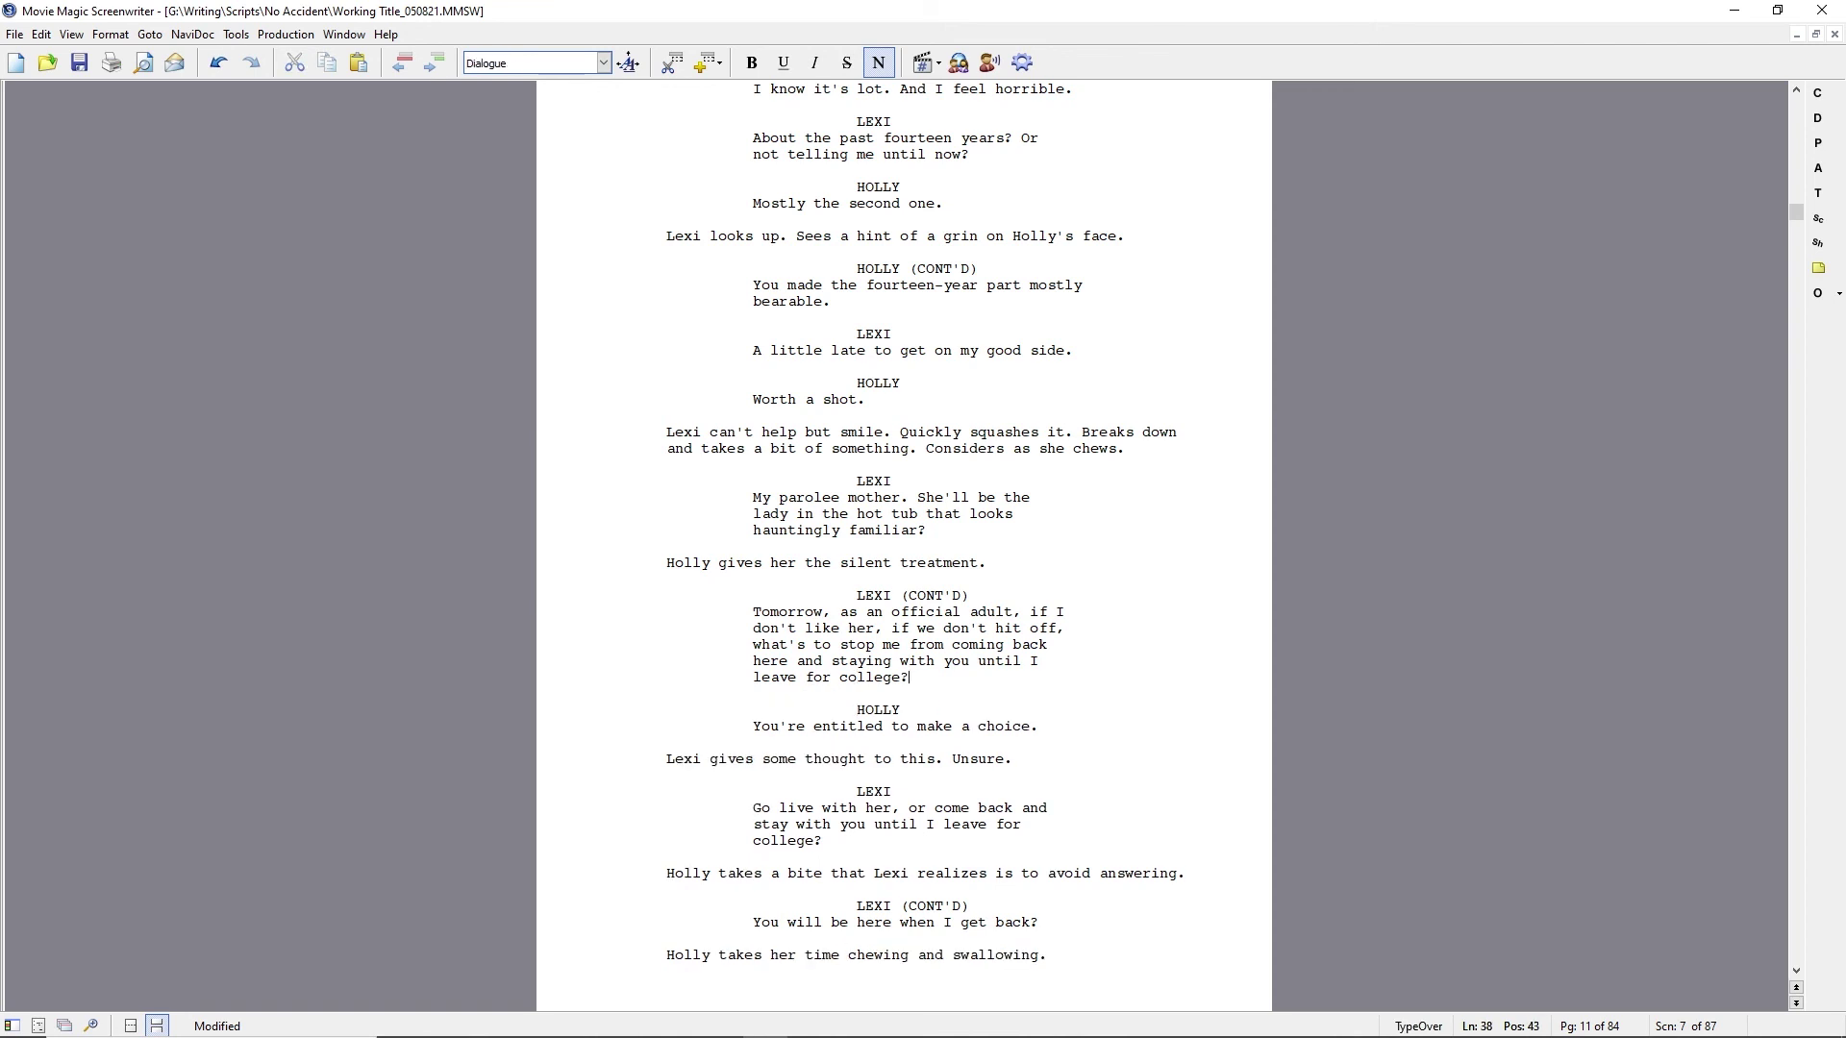
Add the action line "Holly shifts from silence to guilty silence." after Lexi's "leave for college?" speech.
{"action": "key", "text": "Return"}
{"action": "type", "text": "Holly shifts from silence"}
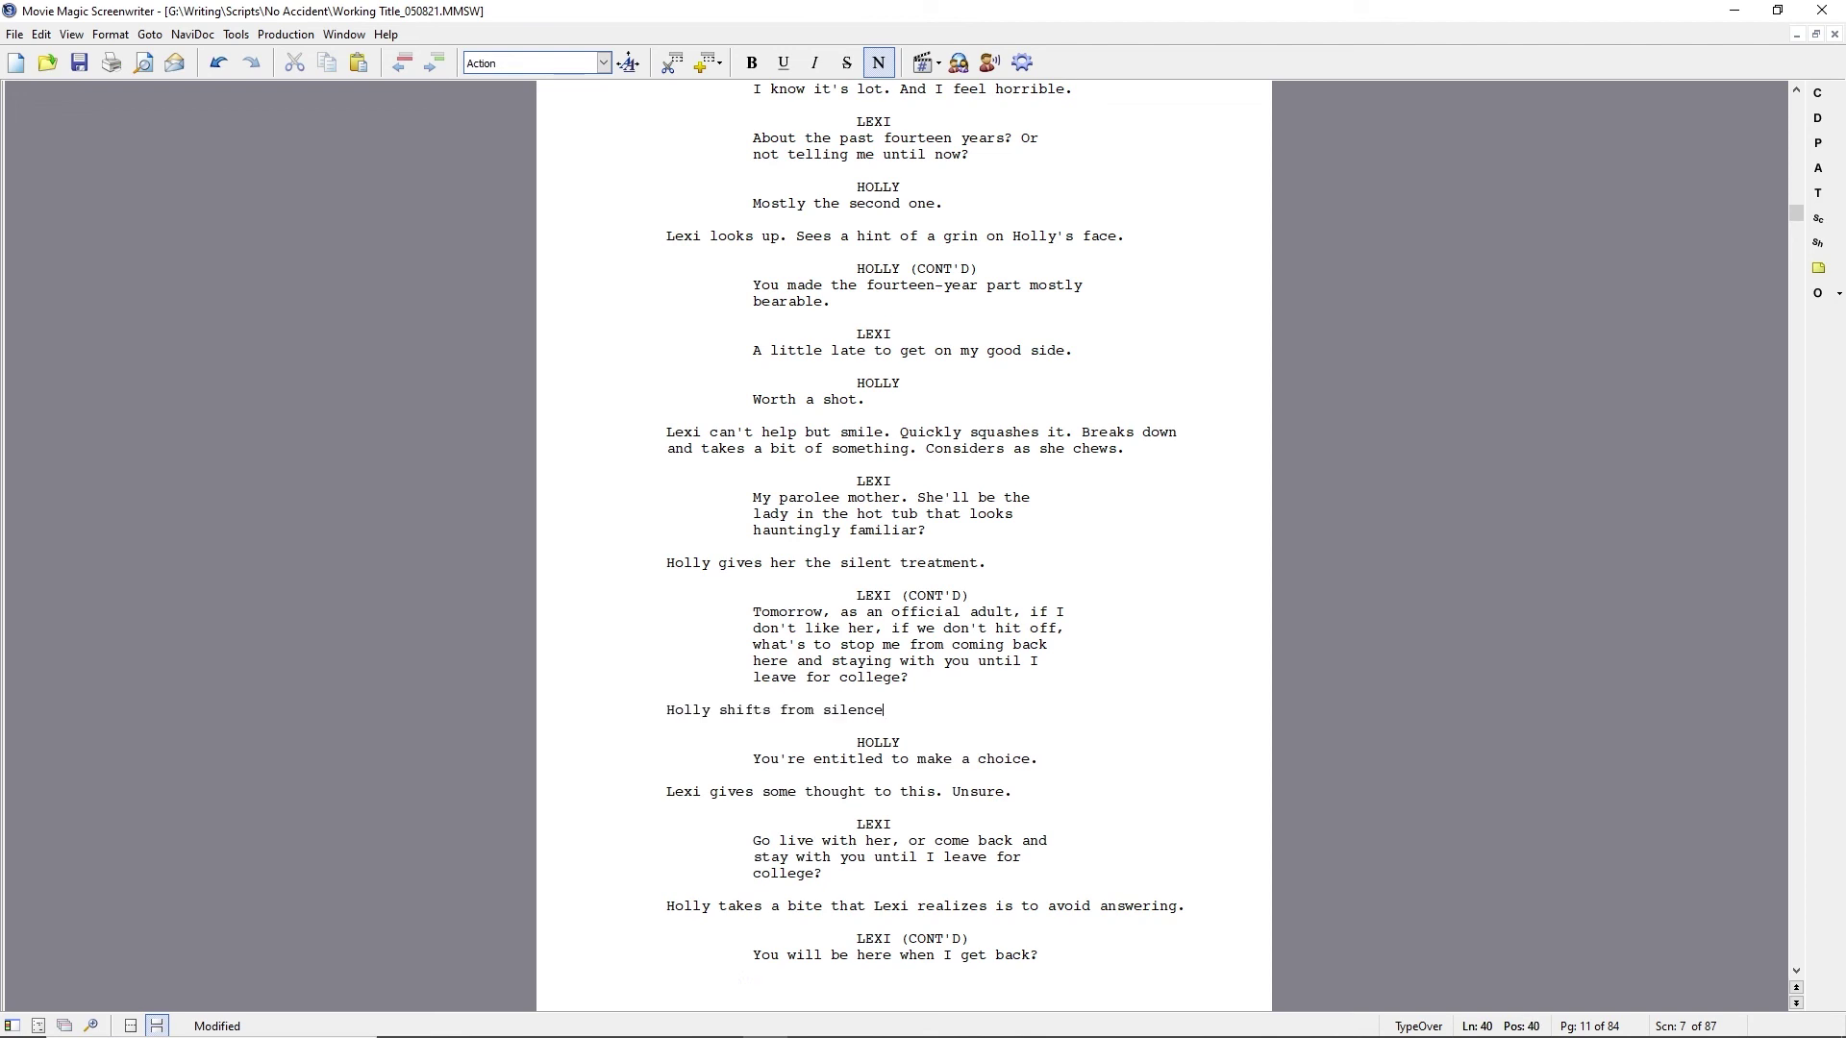
{"action": "type", "text": " to guilty silence."}
Reread the rewritten exchange between Holly and Lexi on page 11 down to the new action line.
{"action": "key", "text": "Home"}
{"action": "key", "text": "Home"}
{"action": "key", "text": "Page_Down"}
{"action": "key", "text": "Page_Down"}
{"action": "key", "text": "Page_Down"}
{"action": "key", "text": "Page_Down"}
{"action": "key", "text": "Page_Down"}
{"action": "key", "text": "Page_Down"}
{"action": "key", "text": "Page_Down"}
{"action": "key", "text": "Page_Down"}
{"action": "key", "text": "Page_Down"}
{"action": "key", "text": "Page_Down"}
{"action": "key", "text": "Down"}
{"action": "key", "text": "Down"}
{"action": "key", "text": "Down"}
{"action": "key", "text": "Down"}
{"action": "key", "text": "Down"}
{"action": "key", "text": "Down"}
{"action": "key", "text": "Down"}
{"action": "key", "text": "Down"}
{"action": "key", "text": "Down"}
{"action": "key", "text": "Down"}
{"action": "key", "text": "Down"}
{"action": "key", "text": "Down"}
{"action": "key", "text": "Down"}
{"action": "key", "text": "Down"}
{"action": "key", "text": "Down"}
{"action": "key", "text": "Down"}
{"action": "key", "text": "Down"}
{"action": "key", "text": "Down"}
{"action": "key", "text": "Down"}
{"action": "key", "text": "Down"}
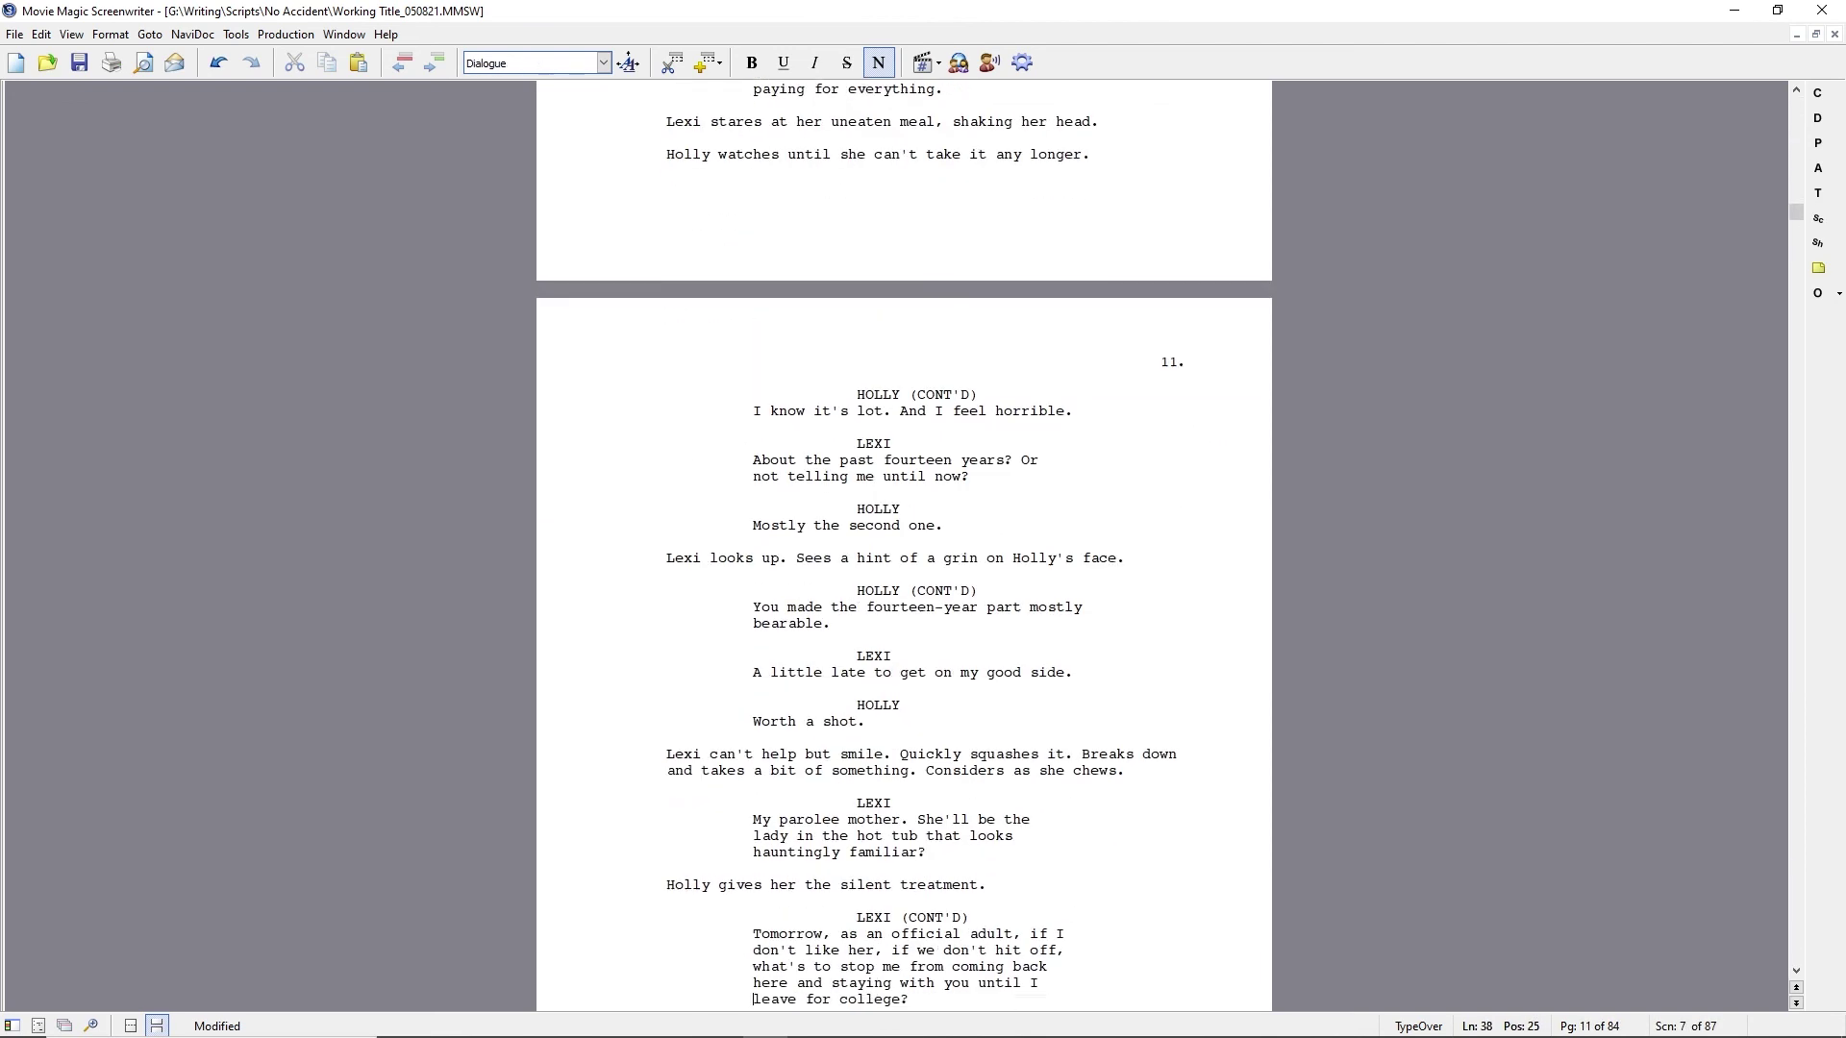
{"action": "key", "text": "Down"}
{"action": "key", "text": "Down"}
Reword the new action line to "A beat. Lexi senses Holly's shift from silence to guilty silence.".
{"action": "type", "text": "A beat."}
{"action": "key", "text": "Insert"}
{"action": "type", "text": "Lexi senses Holly's shift from"}
{"action": "key", "text": "ctrl+shift+Right"}
{"action": "key", "text": "ctrl+shift+Right"}
{"action": "key", "text": "Delete"}
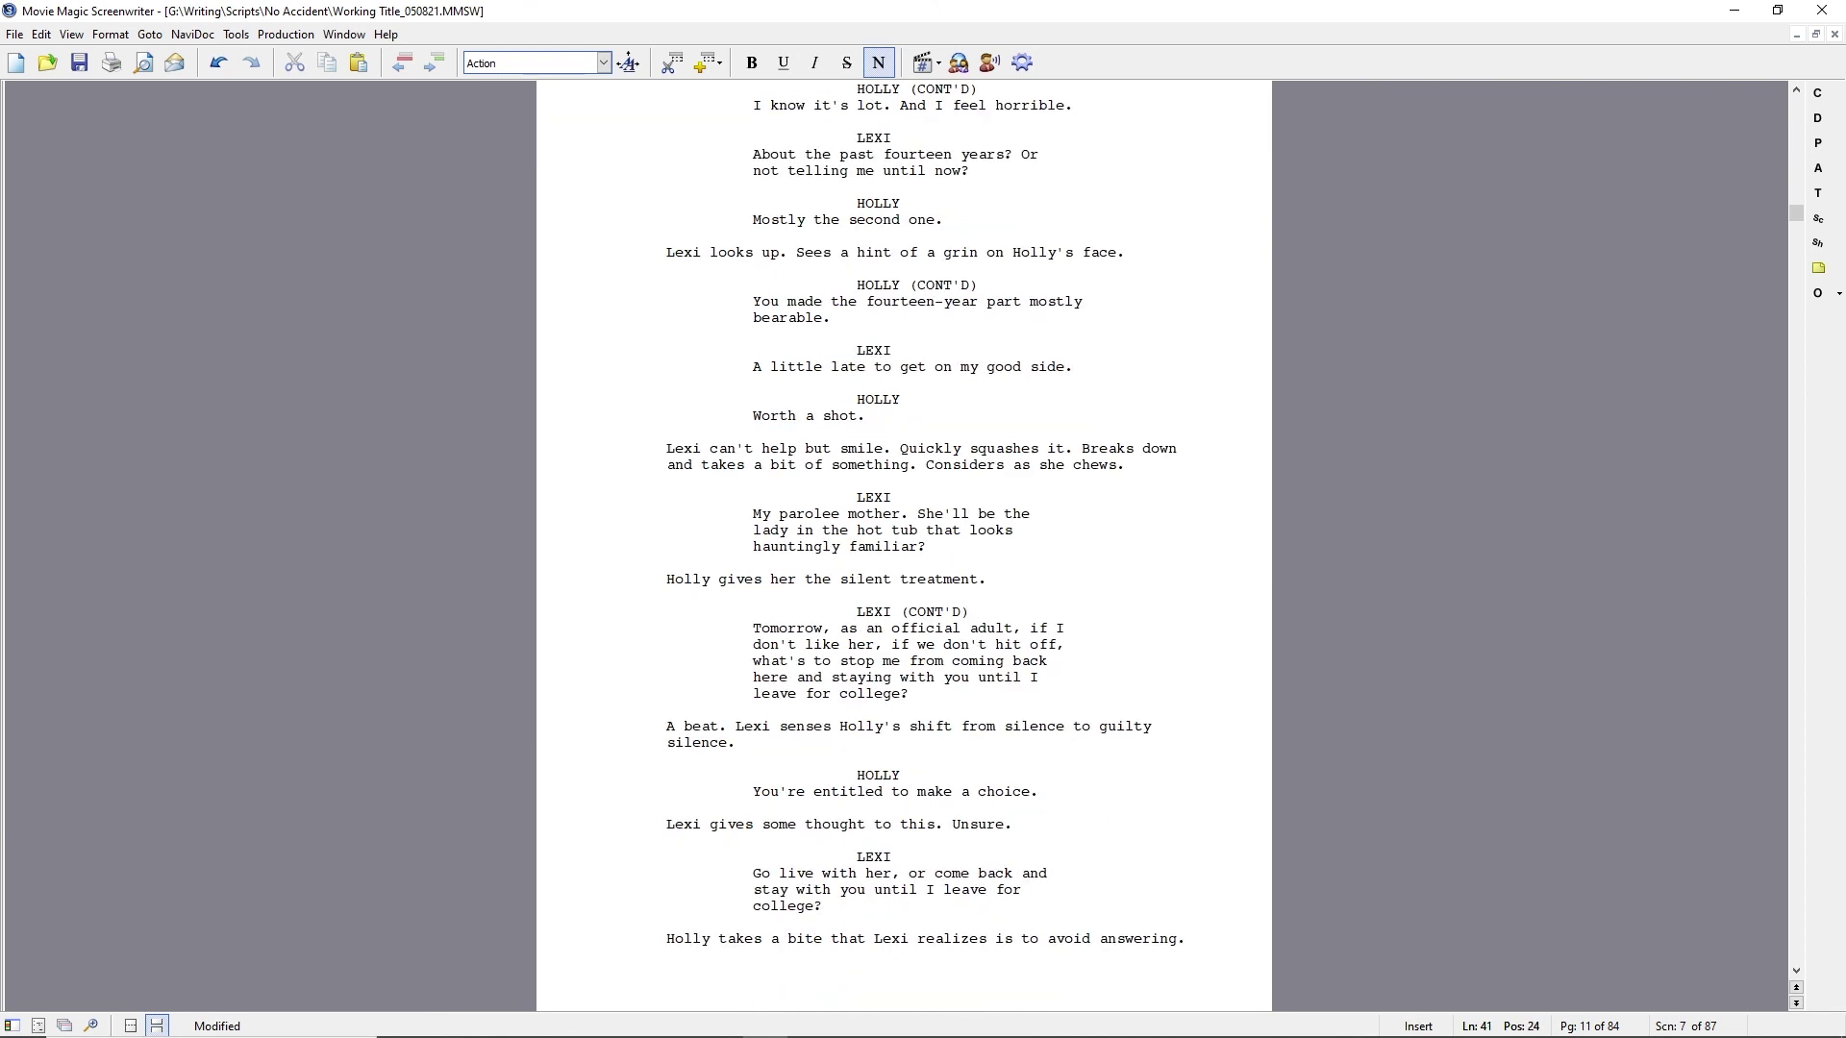
{"action": "type", "text": "Lexi's stomach"}
{"action": "key", "text": "ctrl+BackSpace"}
{"action": "key", "text": "ctrl+BackSpace"}
{"action": "key", "text": "alt+Tab"}
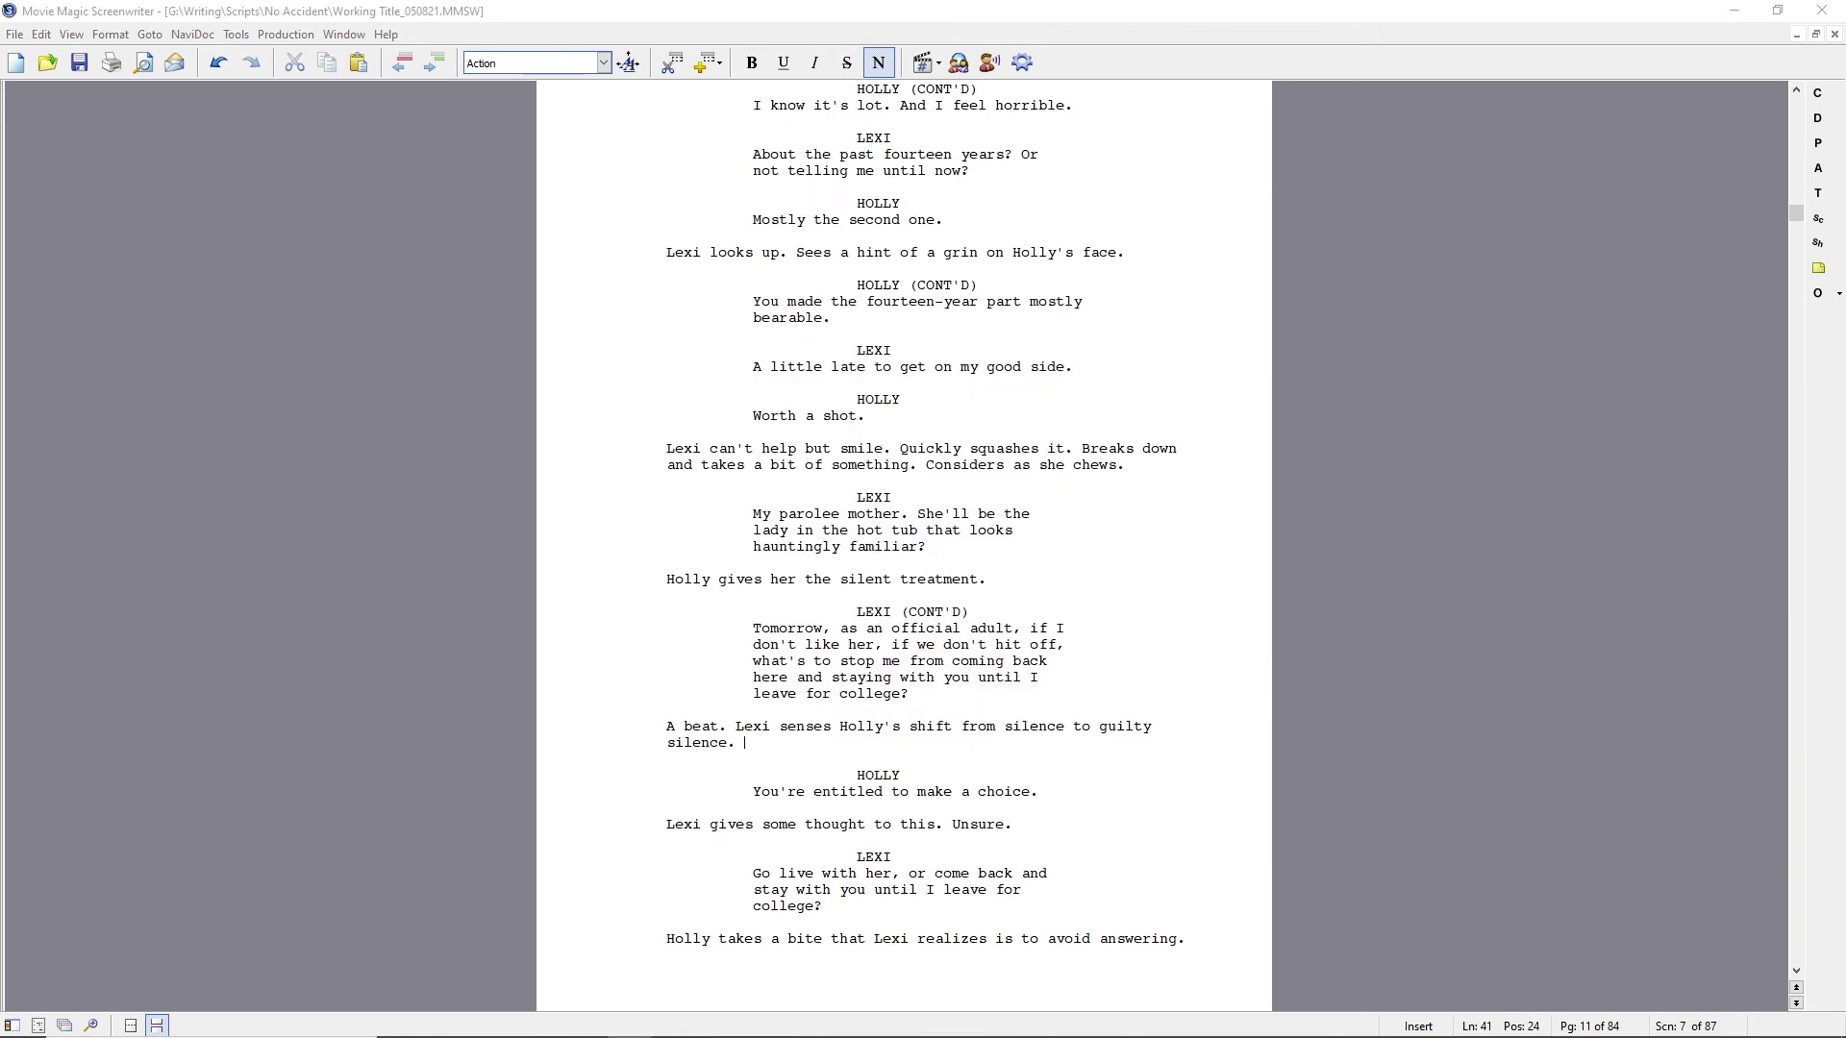
Extend the action with "Lexi feels a flutter in the pit of her stomach." and add Lexi's dialogue "You won't be here?".
{"action": "type", "text": "Lexi feels a flutter in the pit of her stomach."}
{"action": "key", "text": "Return"}
{"action": "type", "text": "LEXI"}
{"action": "key", "text": "Return"}
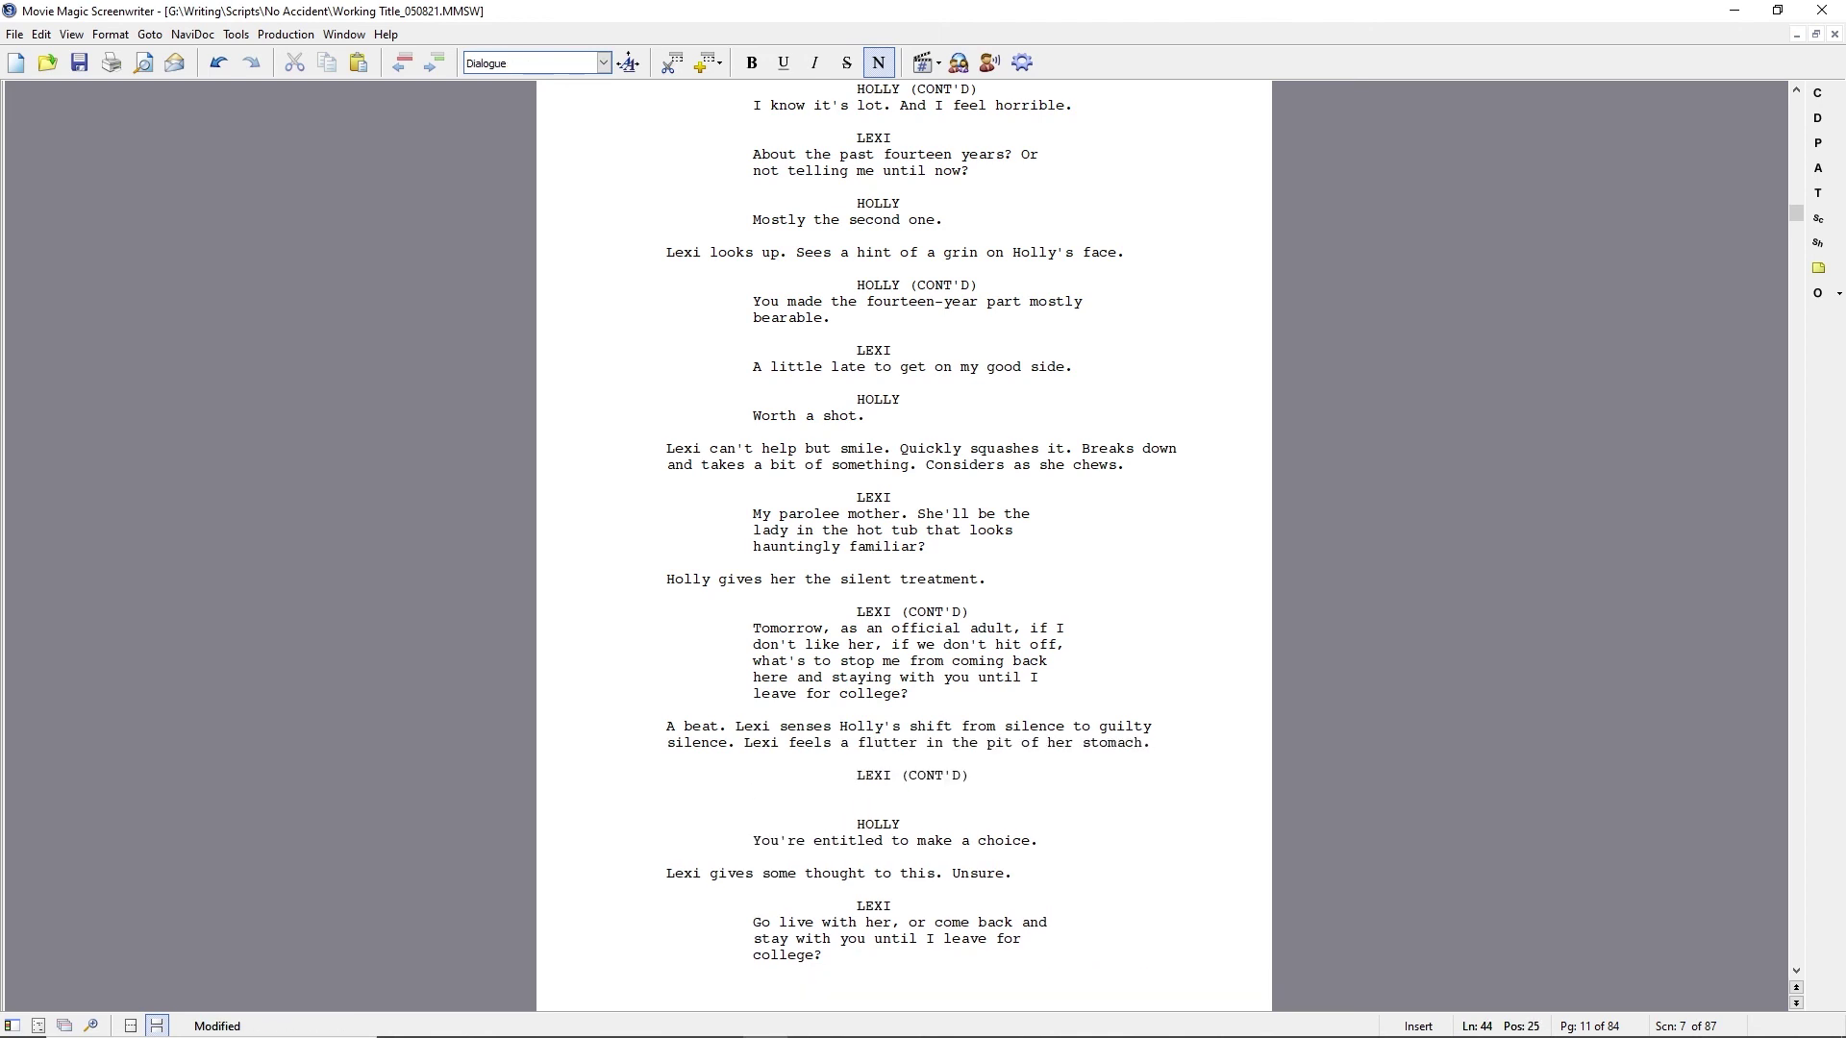
{"action": "type", "text": "You won't be here?"}
Add the action lines "Holly can't make herself raise her gaze to meet Lexi's." and "Lexi starts choking up." below Lexi's question.
{"action": "key", "text": "Return"}
{"action": "type", "text": "Holly can't make herself "}
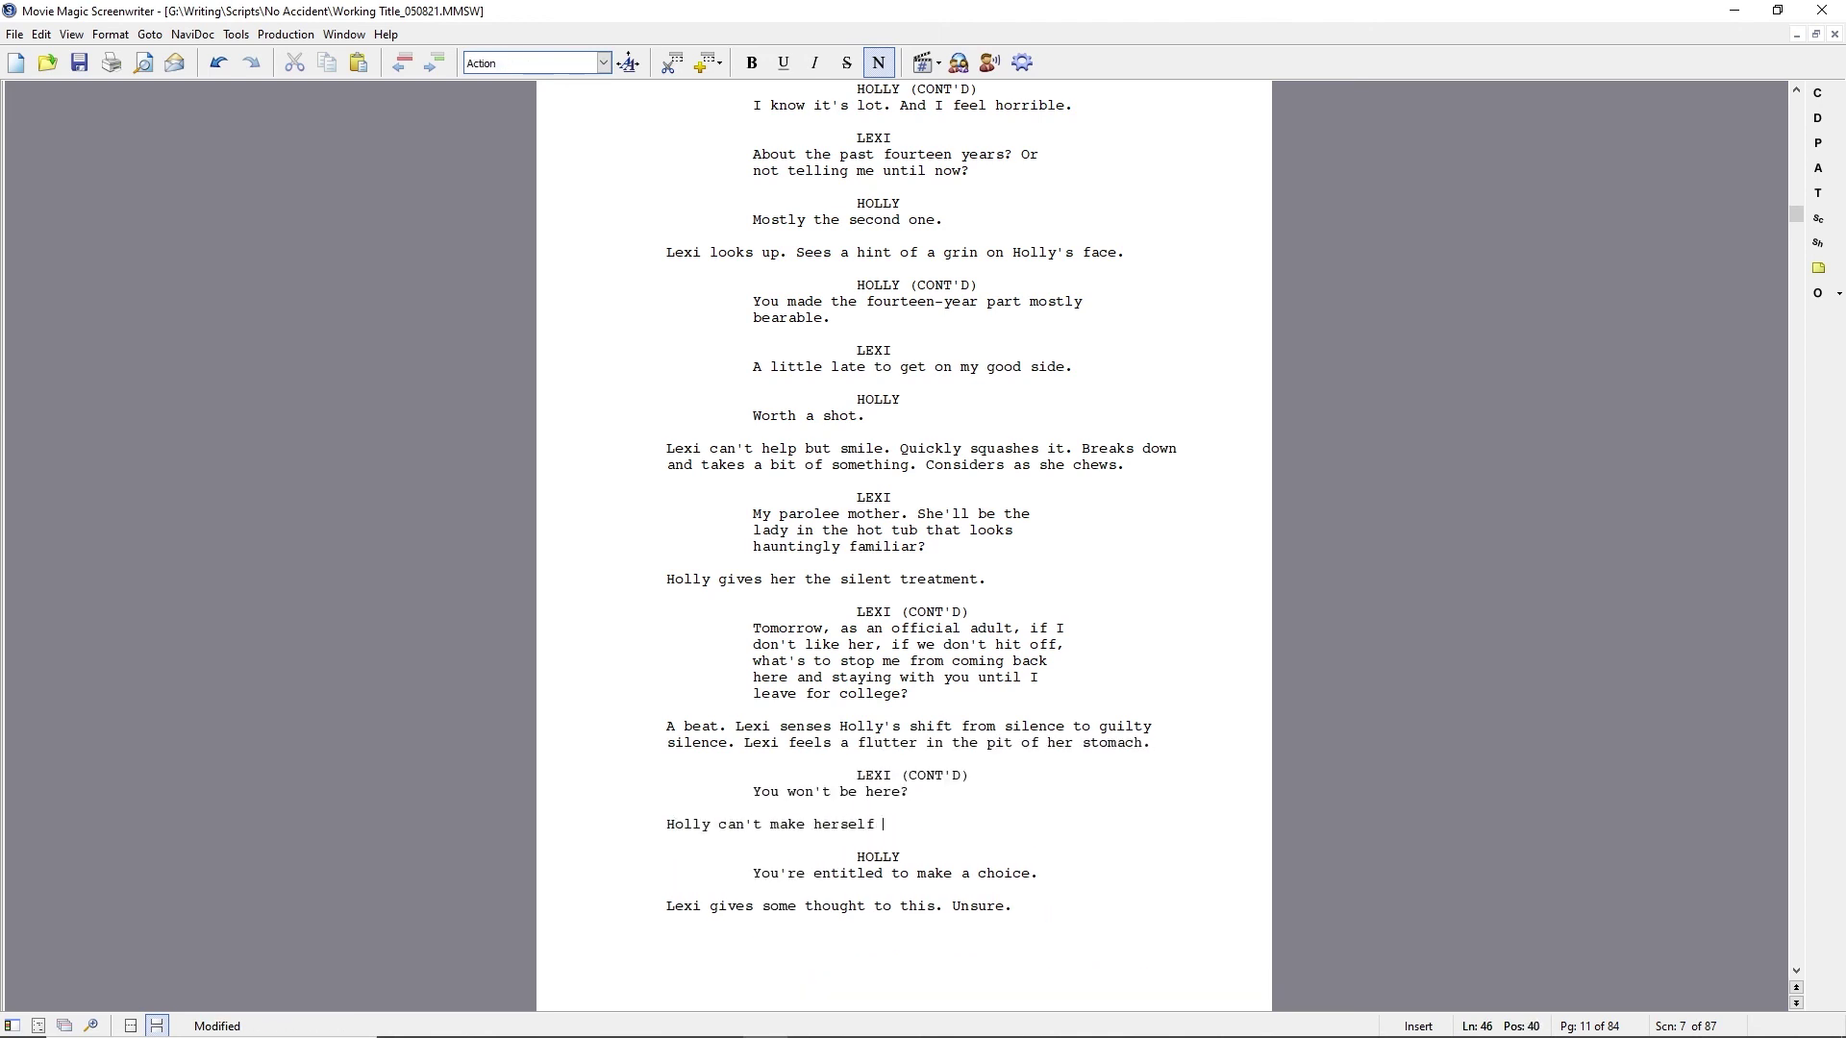
{"action": "type", "text": "raise her eyes to meet Lexi's."}
{"action": "key", "text": "ctrl+shift+Left"}
{"action": "type", "text": "gaze"}
{"action": "key", "text": "Return"}
{"action": "type", "text": "Lexi starts choking up."}
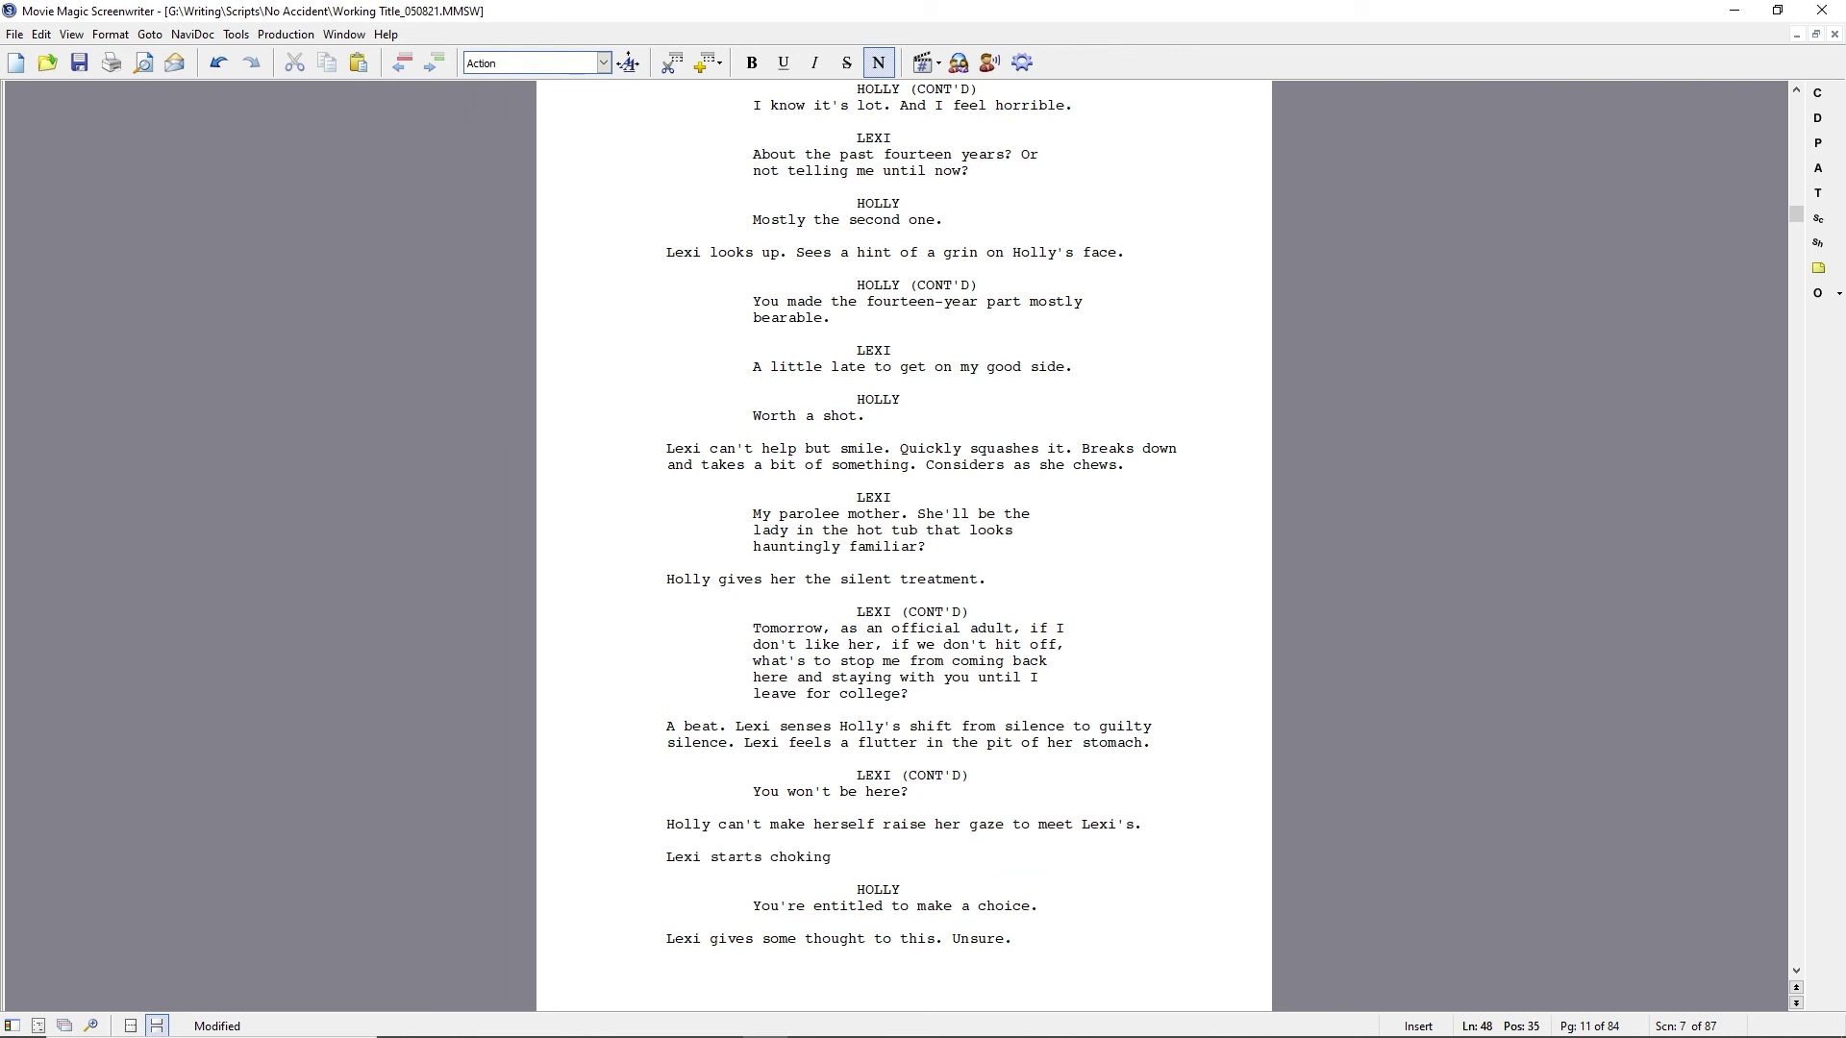
Add Lexi's dialogue "Aunt Holly." followed by the action line "She catches herself.".
{"action": "key", "text": "Return"}
{"action": "type", "text": "LEXI"}
{"action": "key", "text": "Return"}
{"action": "type", "text": "Aunt Holly."}
{"action": "key", "text": "Return"}
{"action": "type", "text": "She starts short, realiz"}
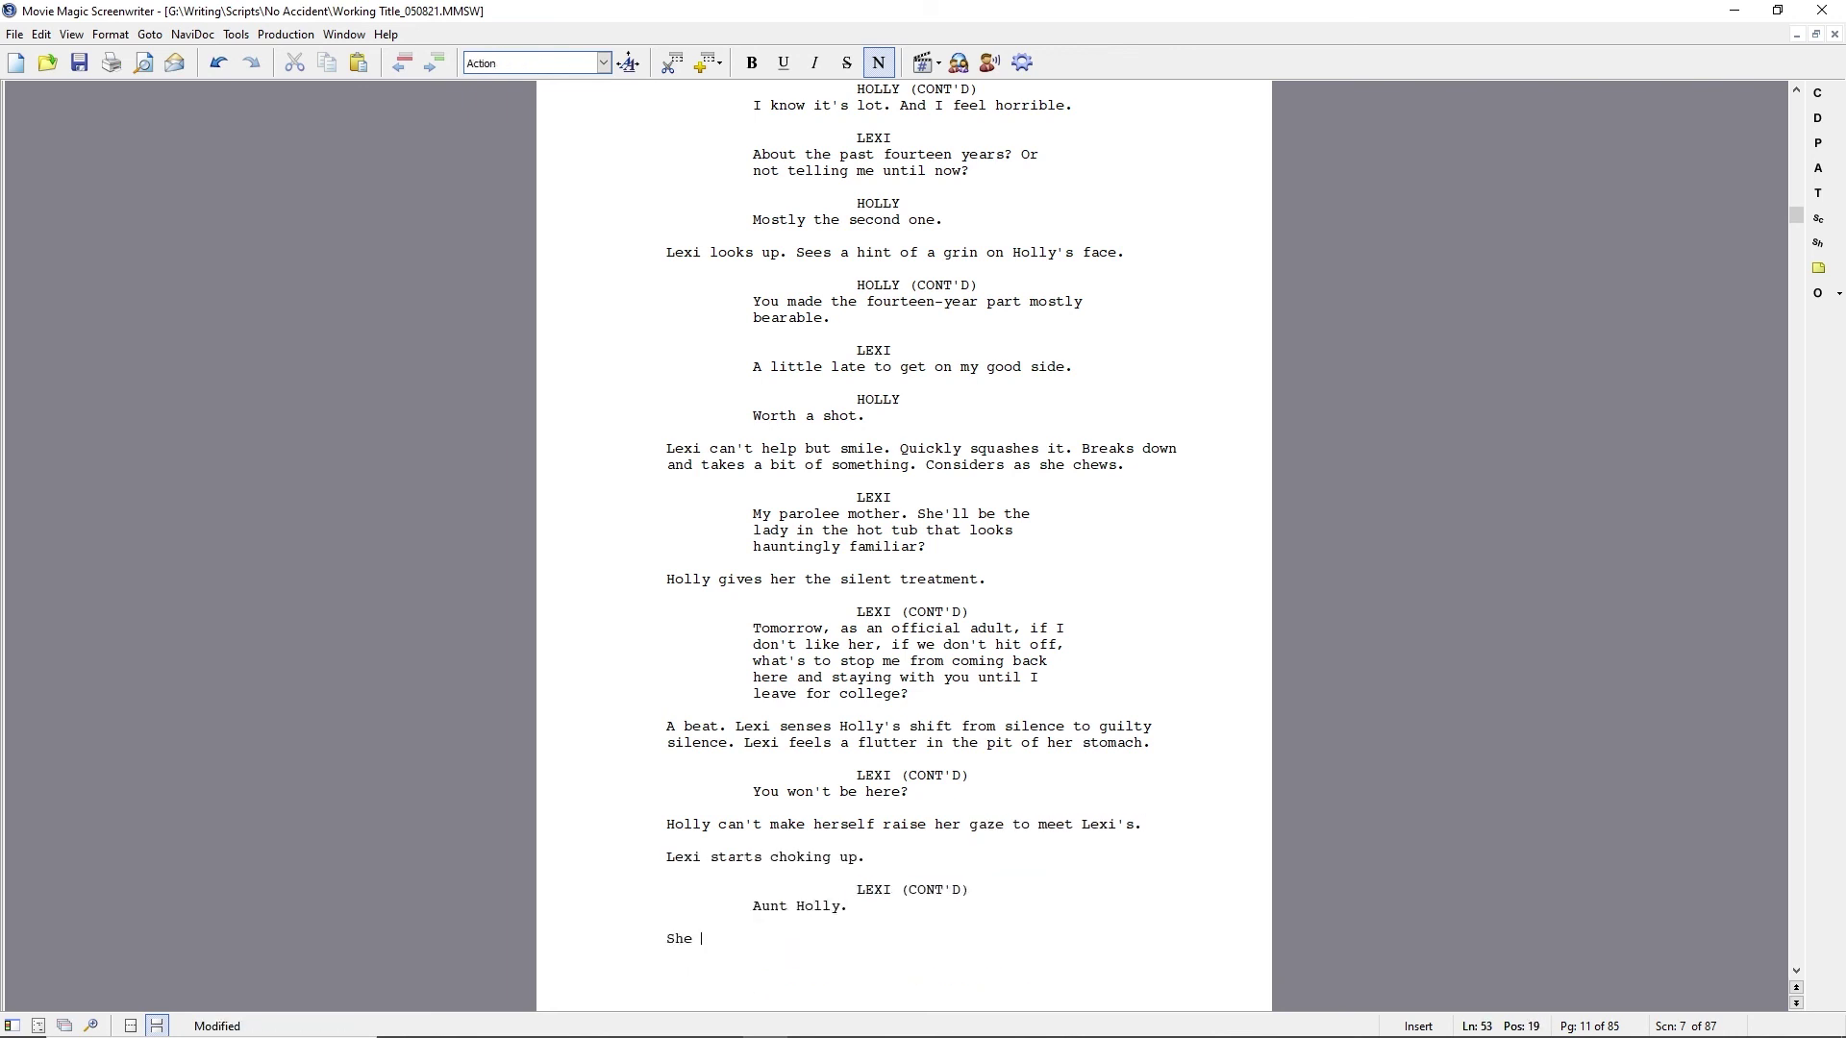
{"action": "key", "text": "BackSpace"}
{"action": "key", "text": "BackSpace"}
{"action": "key", "text": "BackSpace"}
{"action": "key", "text": "BackSpace"}
{"action": "key", "text": "BackSpace"}
{"action": "key", "text": "BackSpace"}
{"action": "key", "text": "ctrl+BackSpace"}
{"action": "key", "text": "ctrl+BackSpace"}
{"action": "type", "text": "catches herself."}
Append "Please." to Lexi's "Aunt Holly." line and "Growing distraught." to the action below it.
{"action": "left_click", "coordinate": [848, 906]}
{"action": "type", "text": "Please."}
{"action": "left_click", "coordinate": [830, 940]}
{"action": "type", "text": "Growing distraught."}
Add a Lexi speech reading "Is Holly even your real name?", a "(beat)" parenthetical and "Is Lexi even mine?".
{"action": "key", "text": "Return"}
{"action": "key", "text": "Return"}
{"action": "type", "text": "Is Holly even your real name?"}
{"action": "key", "text": "Return"}
{"action": "type", "text": "(beat)"}
{"action": "key", "text": "Return"}
{"action": "type", "text": "Is Lexi even mine?"}
Add the action "She reflects back. The harder she tries to remember, the more upset she becomes." and Lexi's dialogue "Please.".
{"action": "key", "text": "Return"}
{"action": "type", "text": "She reflects back."}
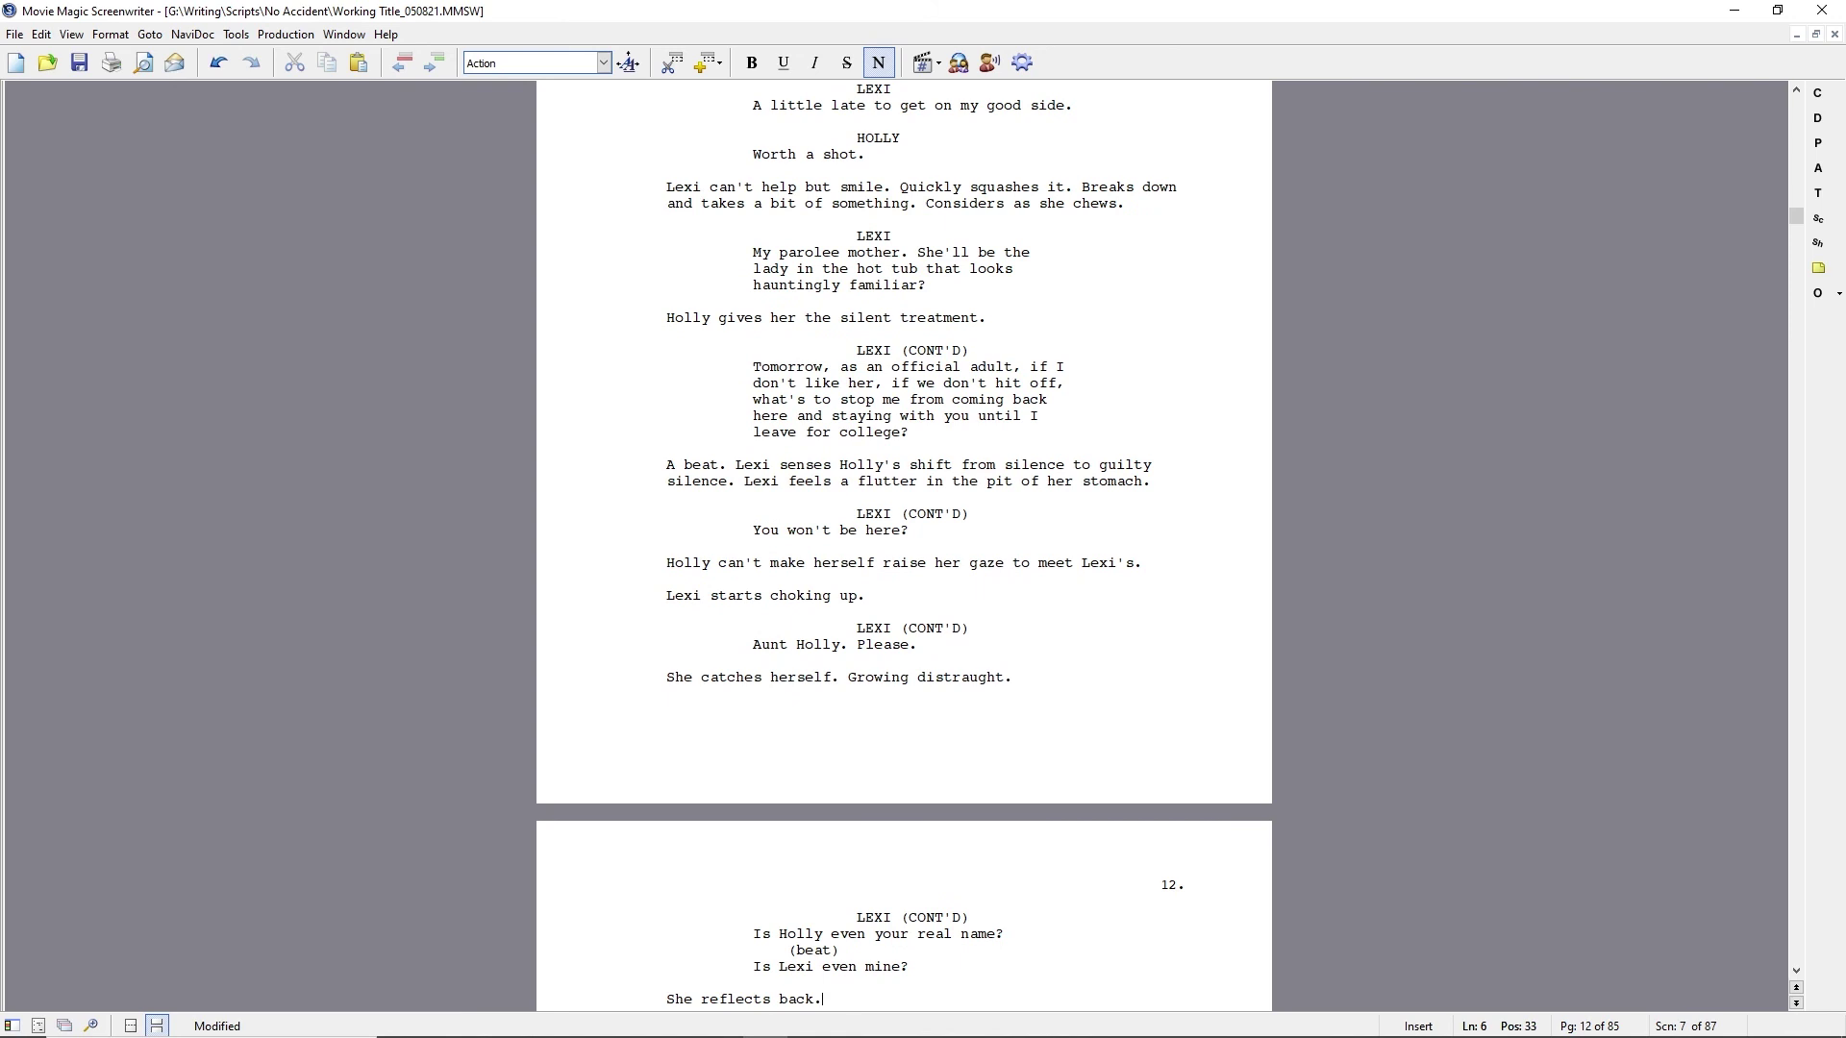
{"action": "type", "text": " The harder she tries to remember, the more upset she becomes."}
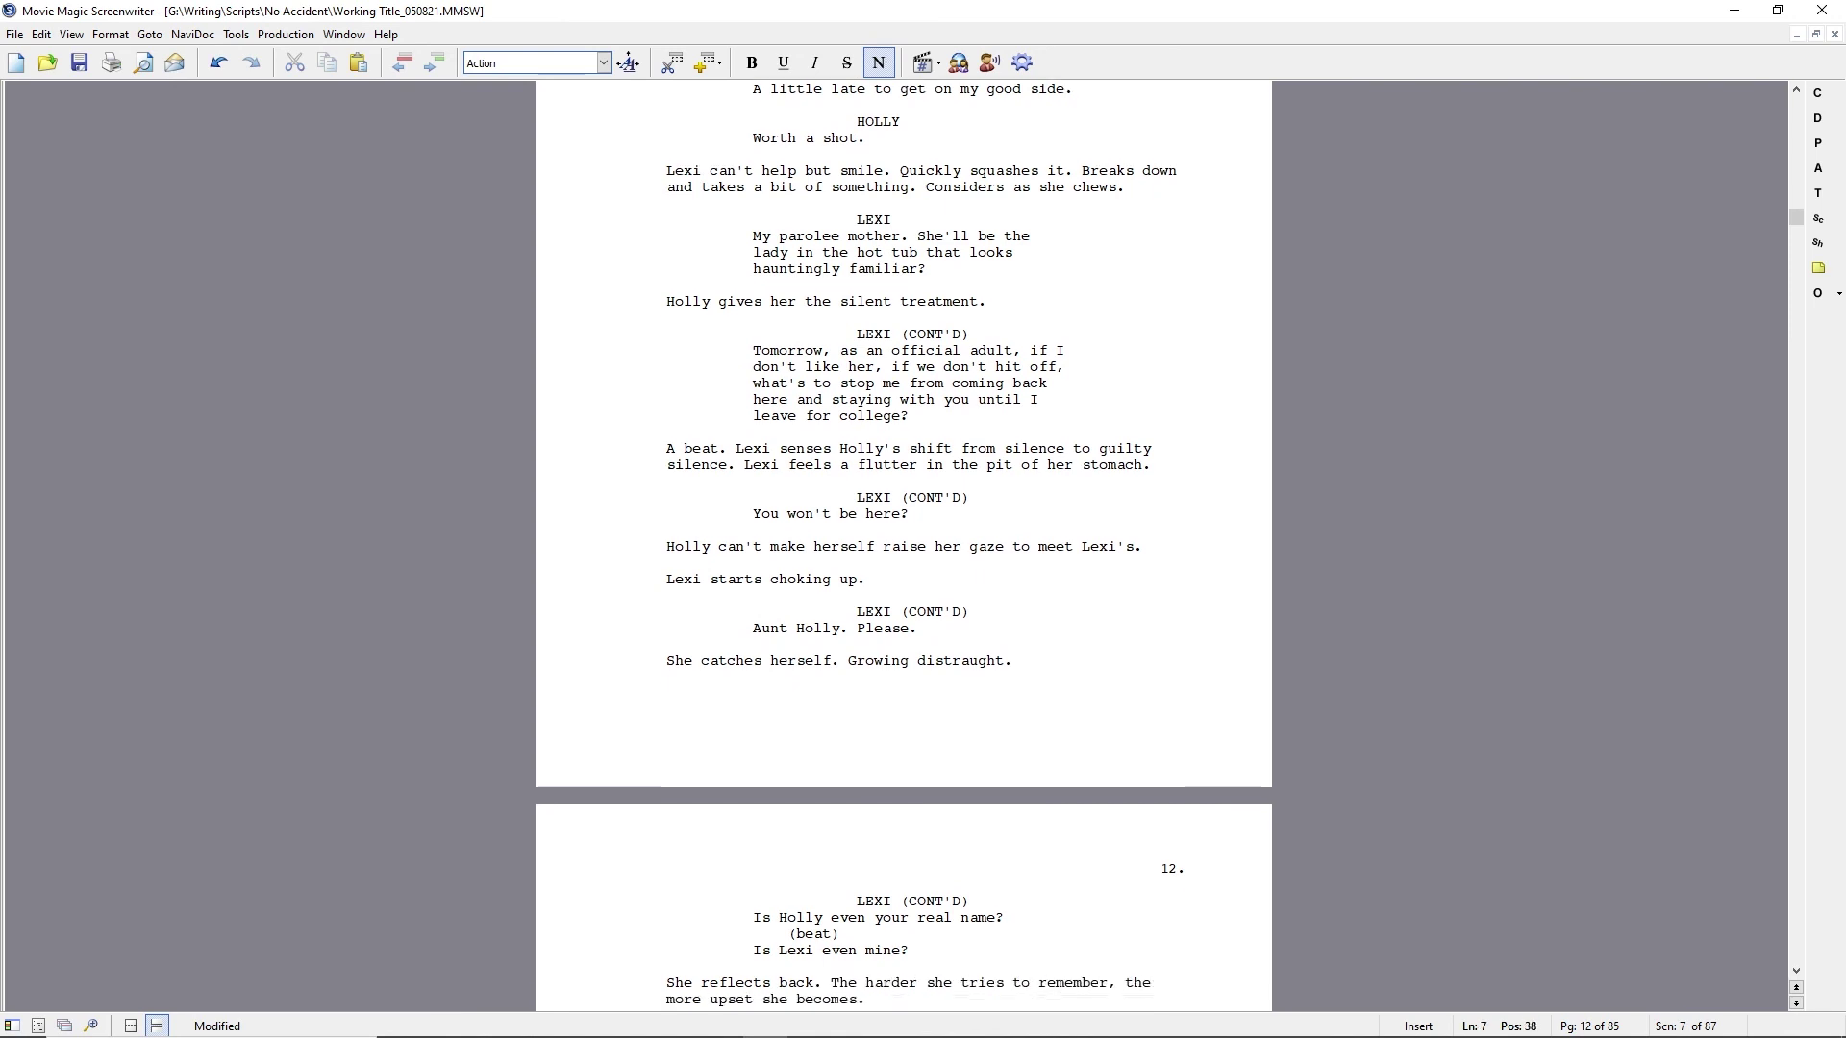
{"action": "key", "text": "Tab"}
{"action": "type", "text": "LEXI"}
{"action": "key", "text": "Return"}
{"action": "type", "text": "Please."}
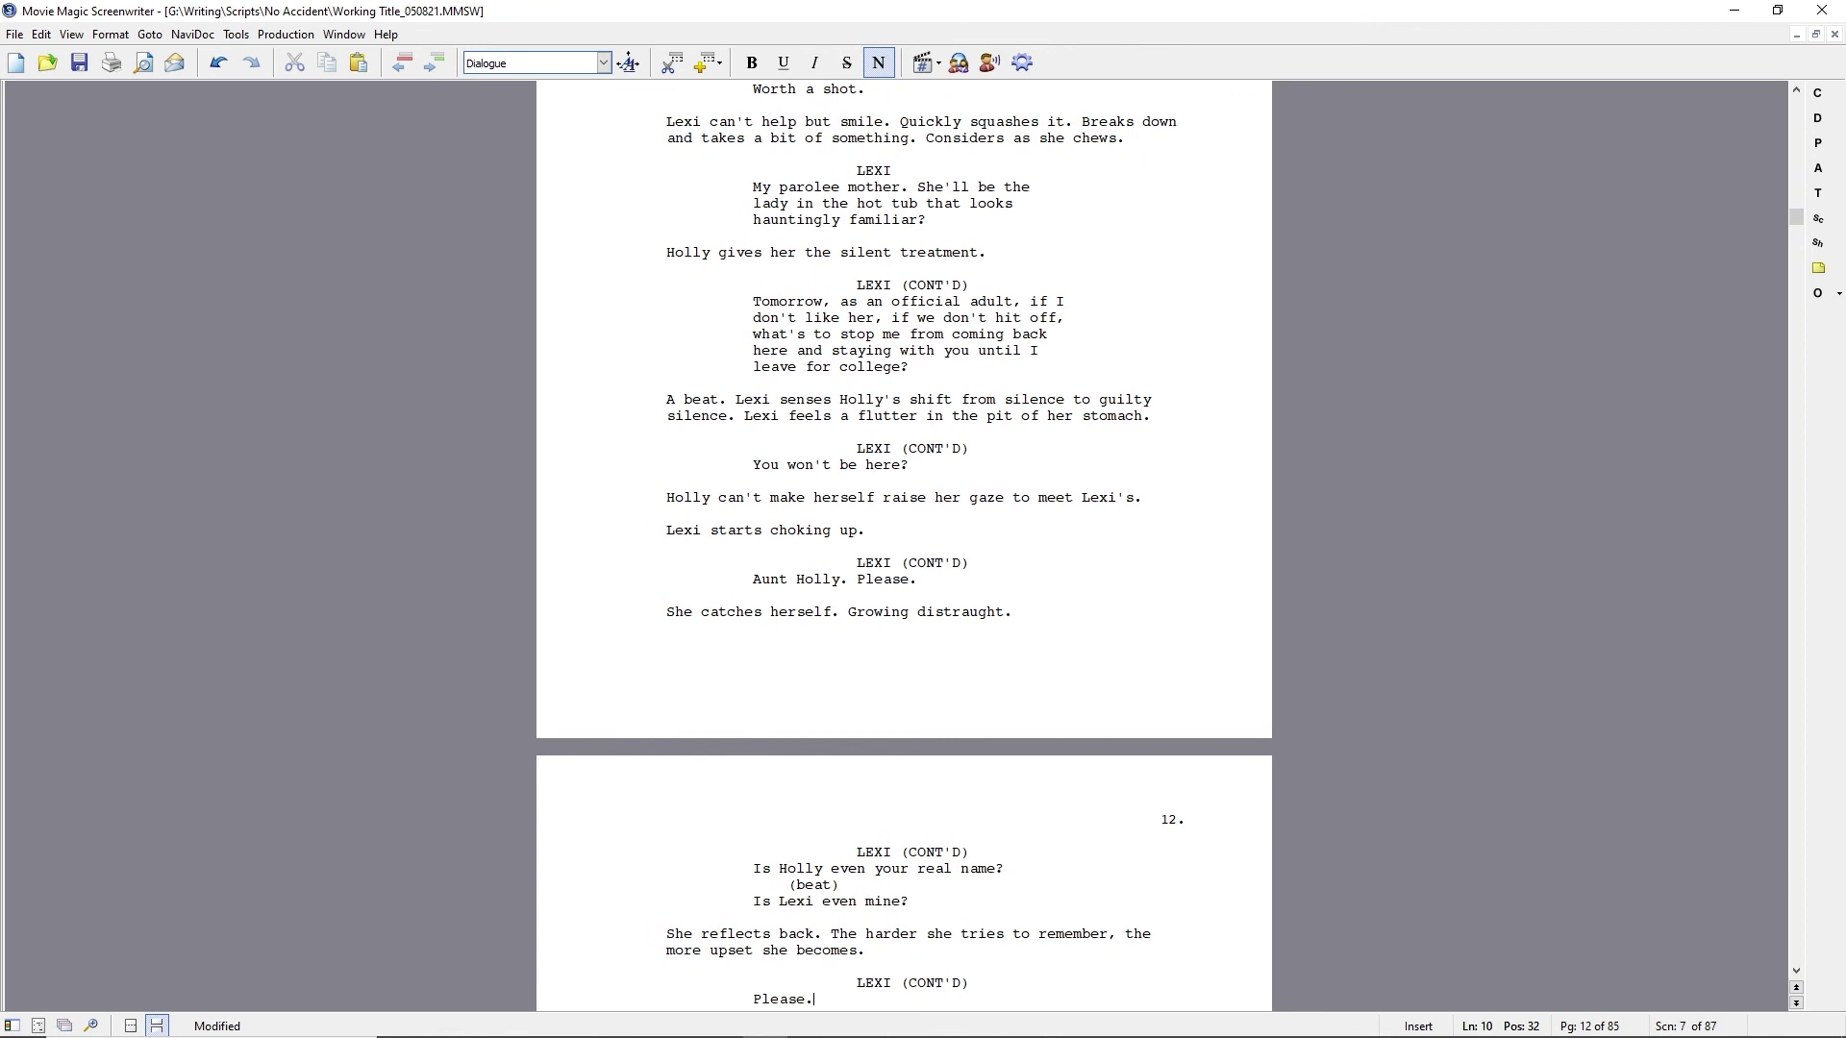
Delete the old passage from Holly's "You're entitled to make a choice." through the action "Holly takes her time chewing and swallowing.".
{"action": "scroll", "coordinate": [807, 787], "scroll_direction": "down", "scroll_amount": 5}
{"action": "left_click", "coordinate": [856, 787]}
{"action": "key", "text": "ctrl+shift+Down"}
{"action": "key", "text": "ctrl+shift+Down"}
{"action": "key", "text": "ctrl+shift+Down"}
{"action": "key", "text": "ctrl+shift+Down"}
{"action": "key", "text": "ctrl+shift+Down"}
{"action": "key", "text": "ctrl+shift+Down"}
{"action": "key", "text": "ctrl+shift+Down"}
{"action": "key", "text": "ctrl+shift+Down"}
{"action": "key", "text": "ctrl+shift+Down"}
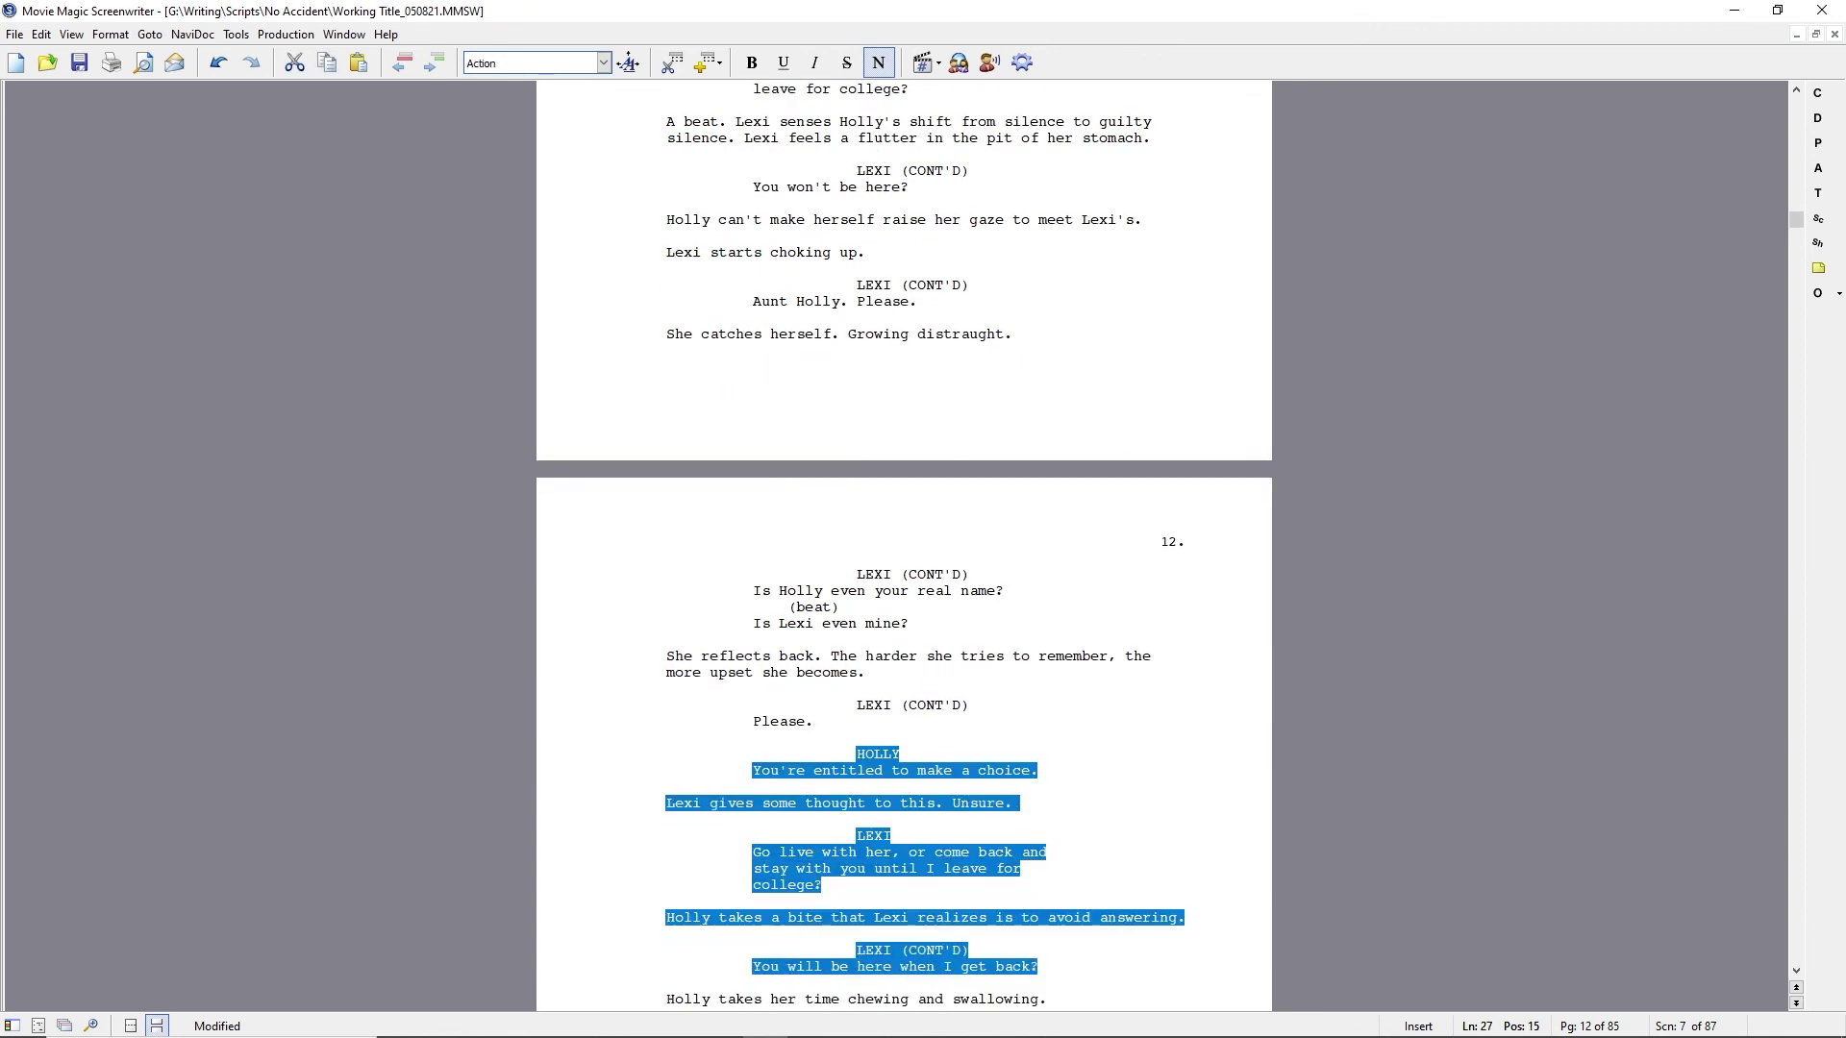
{"action": "key", "text": "Delete"}
Add the action line "Holly remains stoic. Stands. Picks up her plate and glass." after Lexi's "Please.".
{"action": "key", "text": "Return"}
{"action": "type", "text": "Holly "}
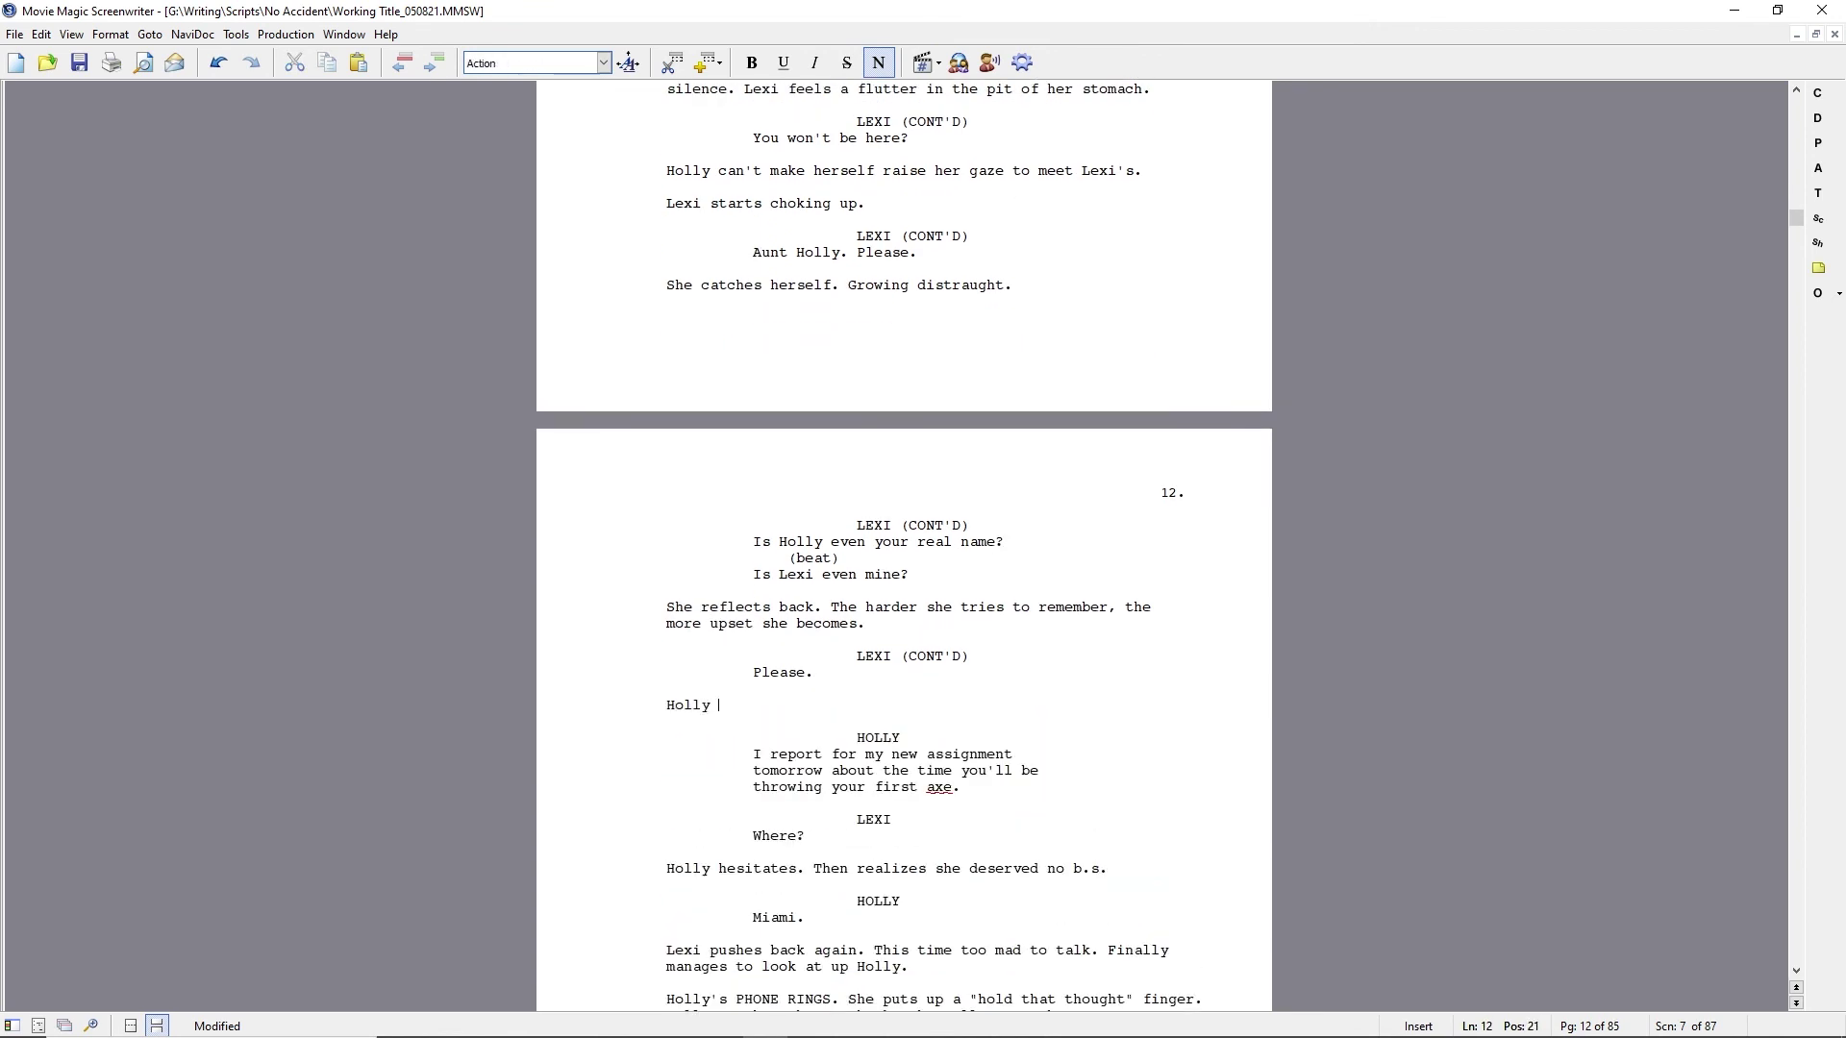
{"action": "type", "text": "remains stoic. Stands. Picks up her plate and glass."}
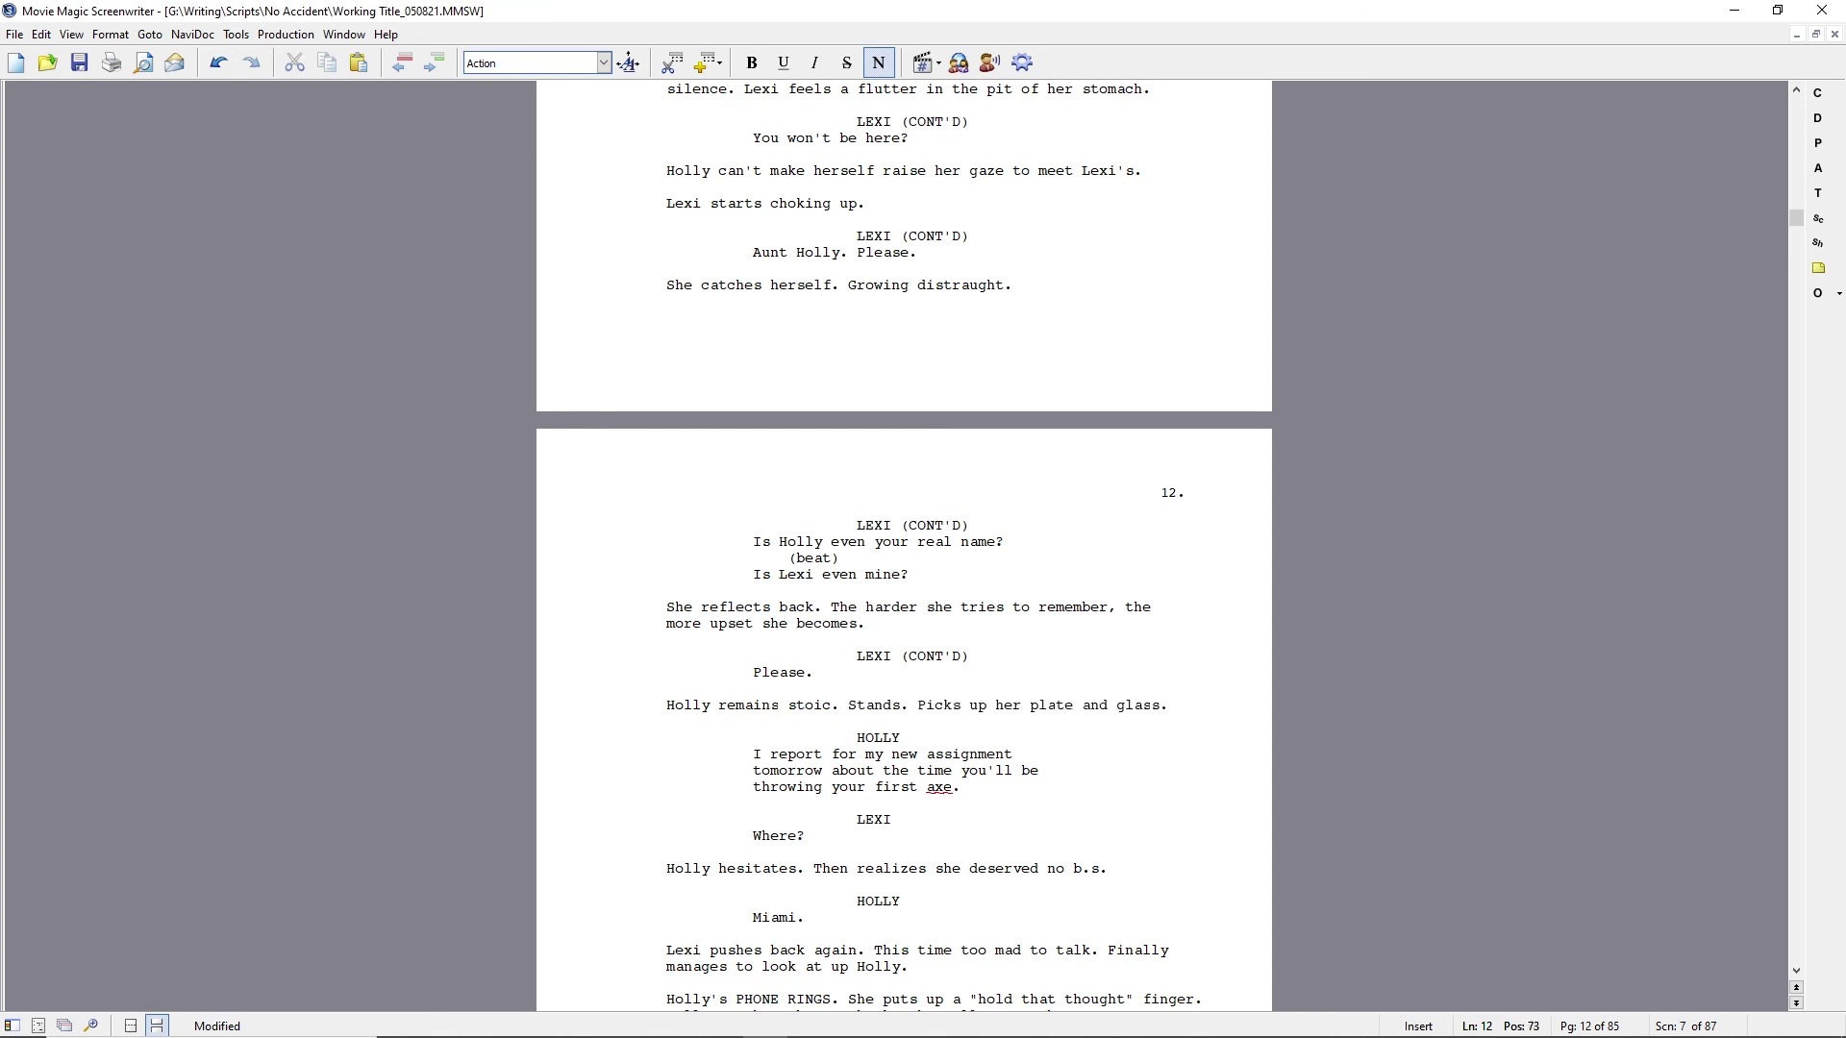
After Holly's new-assignment speech, add the action lines "She exits into the kitchen." and "Lexi sits processing. Overwhelmed. Finally?".
{"action": "key", "text": "Down"}
{"action": "key", "text": "Down"}
{"action": "key", "text": "Down"}
{"action": "key", "text": "Down"}
{"action": "key", "text": "Down"}
{"action": "key", "text": "Up"}
{"action": "key", "text": "Return"}
{"action": "type", "text": "She exits into the kitchen."}
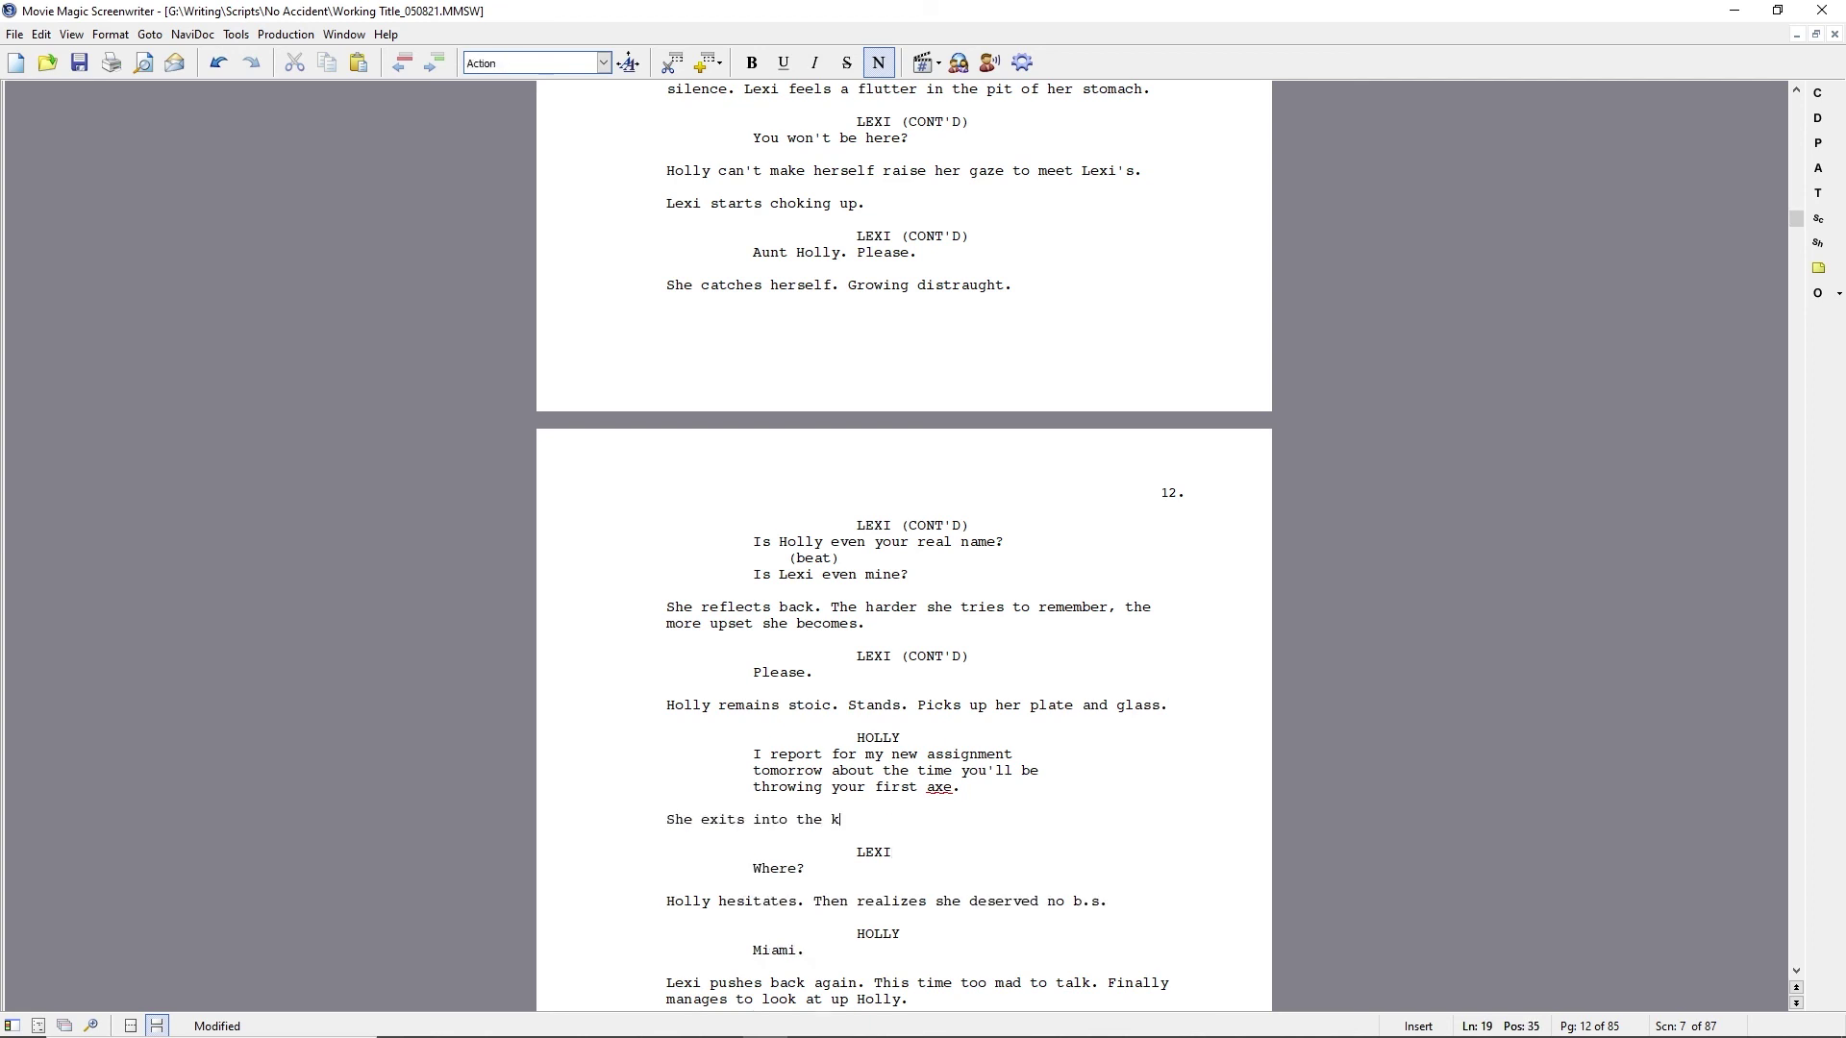
{"action": "key", "text": "Return"}
{"action": "type", "text": "Lexi stits processing. Overwhelmed. F"}
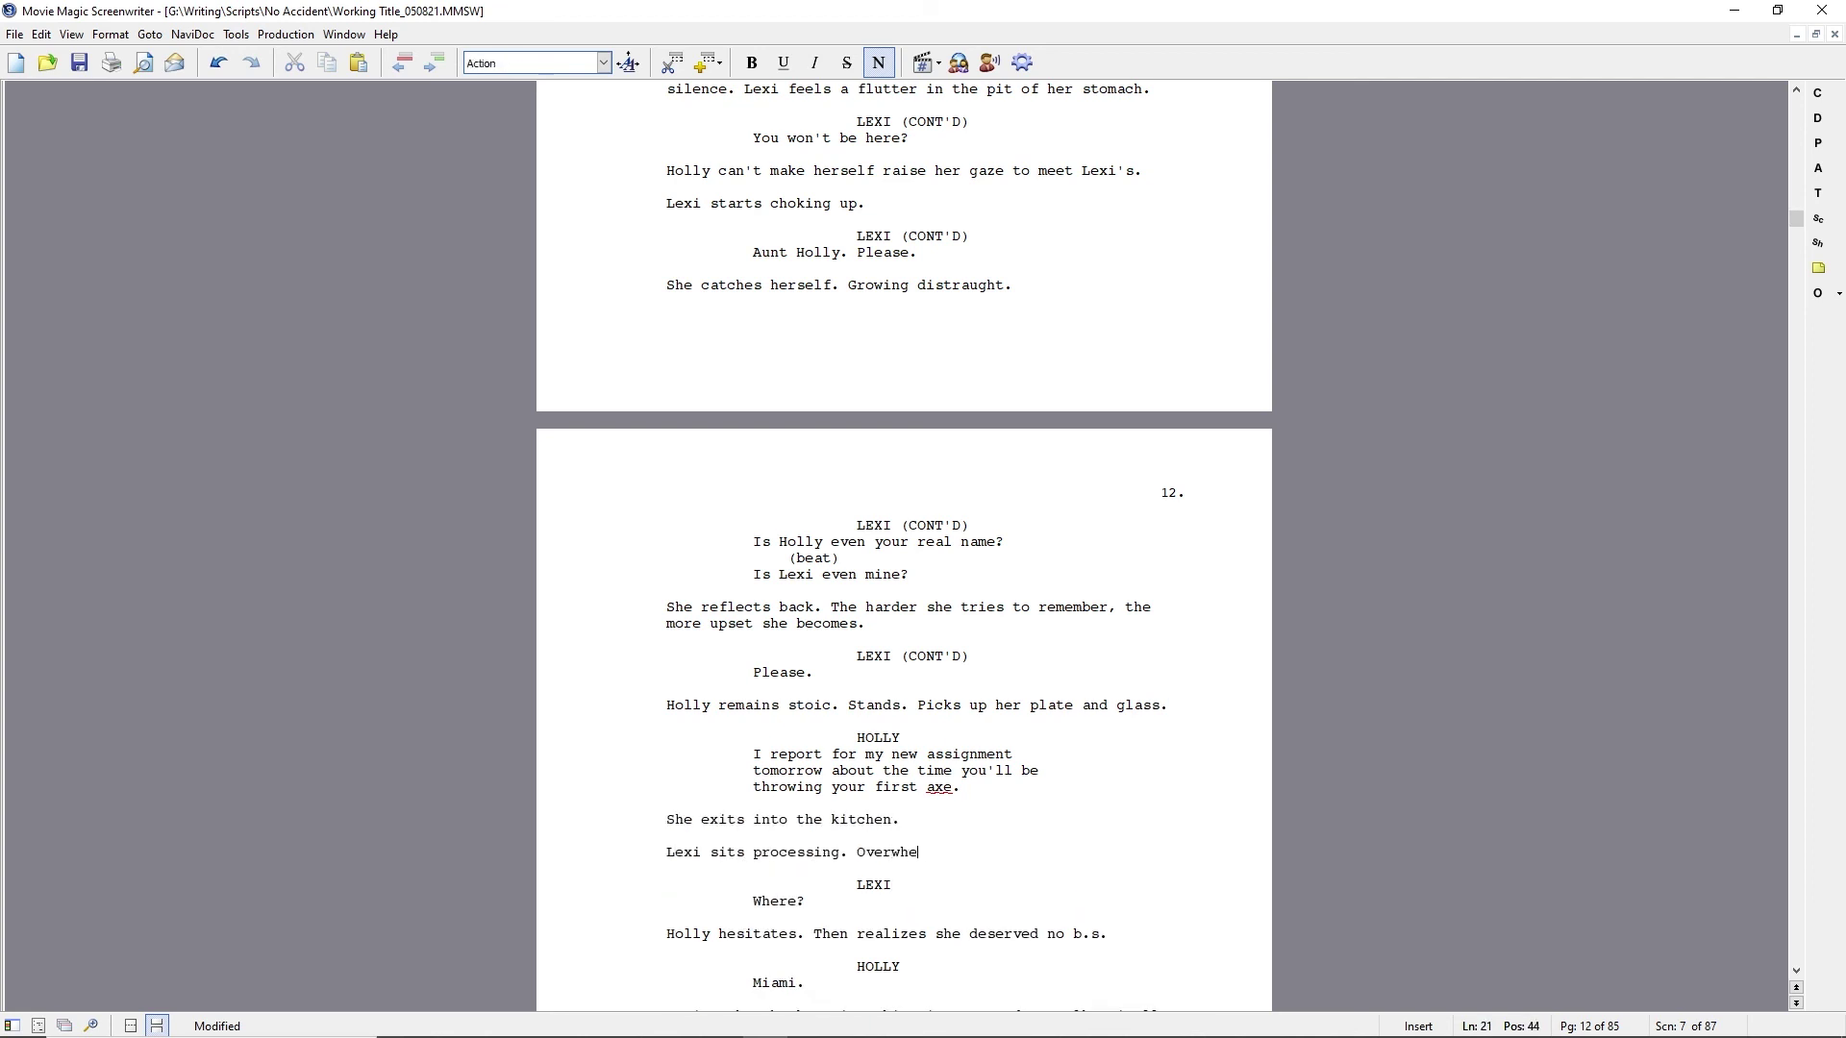
{"action": "type", "text": "inally?"}
Delete the action line about Holly hesitating after "Where?" and mark Holly's "Miami." reply as (O.S.).
{"action": "key", "text": "Down"}
{"action": "key", "text": "Down"}
{"action": "key", "text": "Down"}
{"action": "key", "text": "End"}
{"action": "key", "text": "shift+Home"}
{"action": "key", "text": "End"}
{"action": "key", "text": "shift+Home"}
{"action": "key", "text": "Delete"}
{"action": "key", "text": "Delete"}
{"action": "key", "text": "End"}
{"action": "type", "text": "(o"}
Add the action line "Lexi jumps to her feet." directly after Holly's off-screen "Miami." reply.
{"action": "key", "text": "Down"}
{"action": "key", "text": "Down"}
{"action": "key", "text": "Down"}
{"action": "key", "text": "Down"}
{"action": "key", "text": "Down"}
{"action": "key", "text": "Down"}
{"action": "key", "text": "Down"}
{"action": "key", "text": "Down"}
{"action": "key", "text": "Down"}
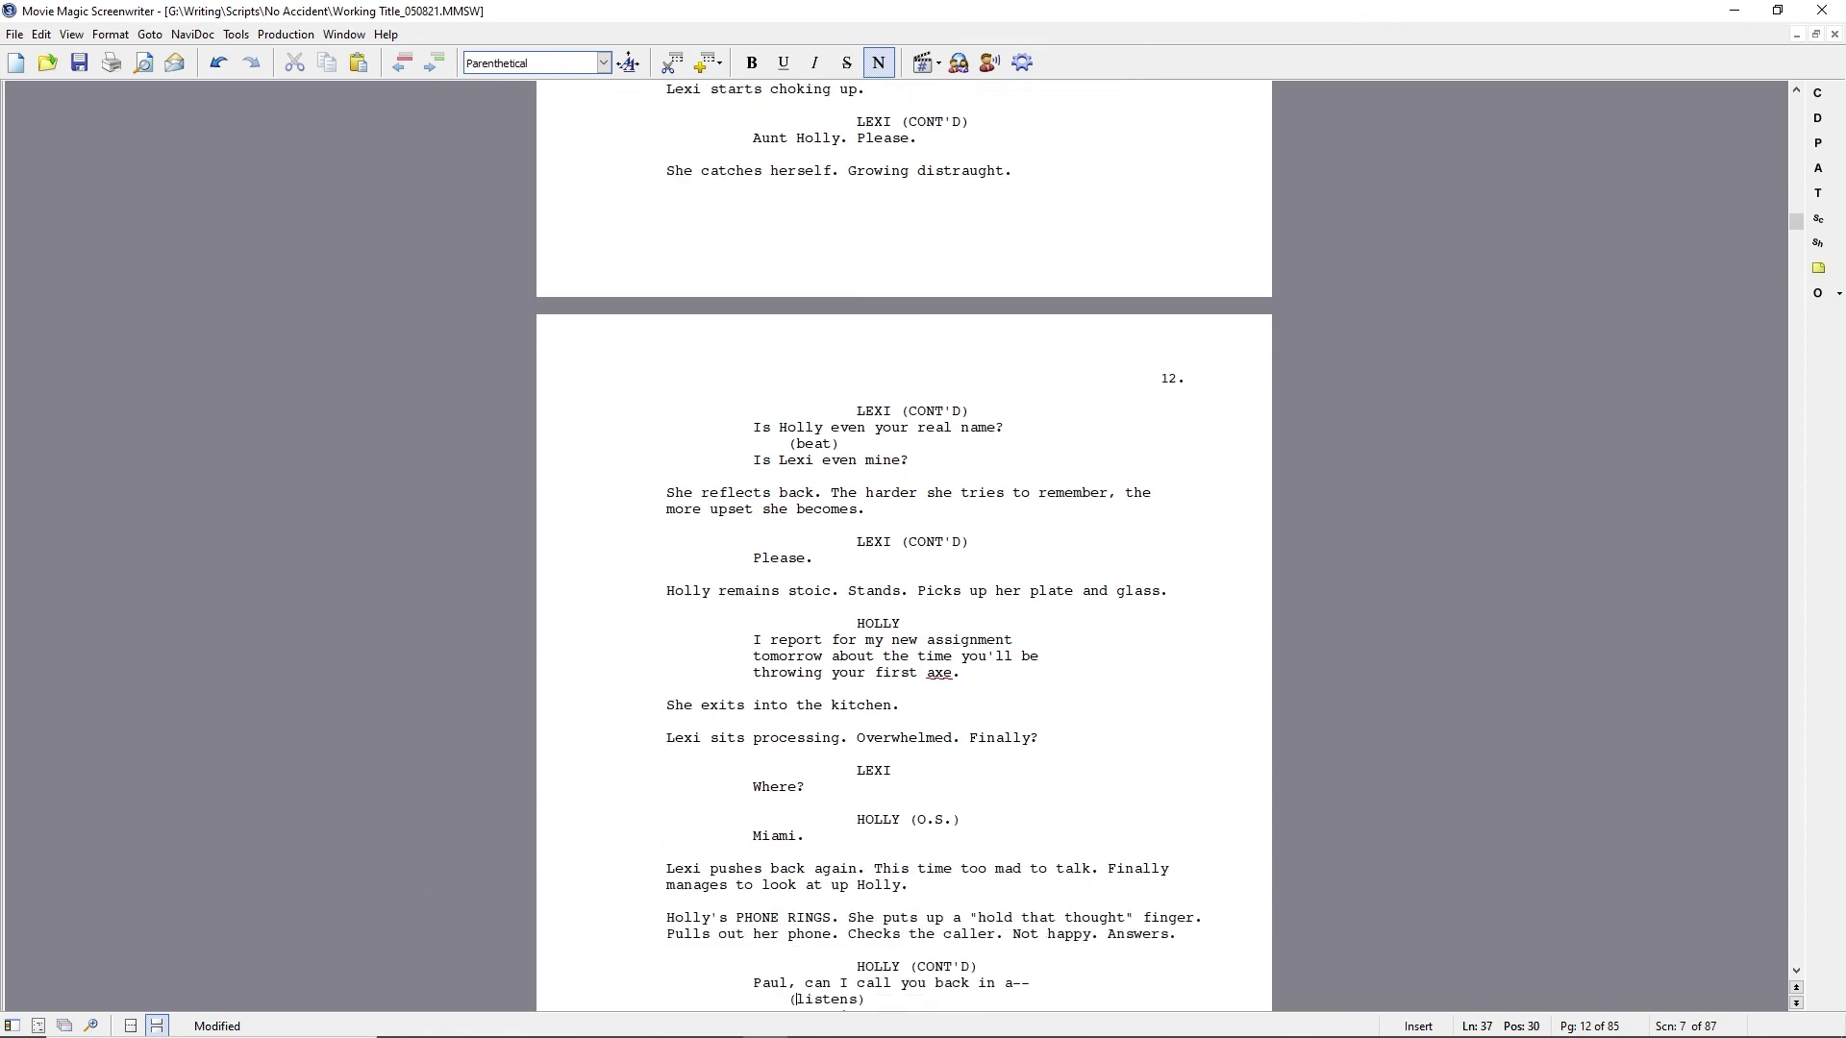
{"action": "key", "text": "Down"}
{"action": "left_click", "coordinate": [832, 764]}
{"action": "key", "text": "Return"}
{"action": "type", "text": "Lexi jumps to her feet."}
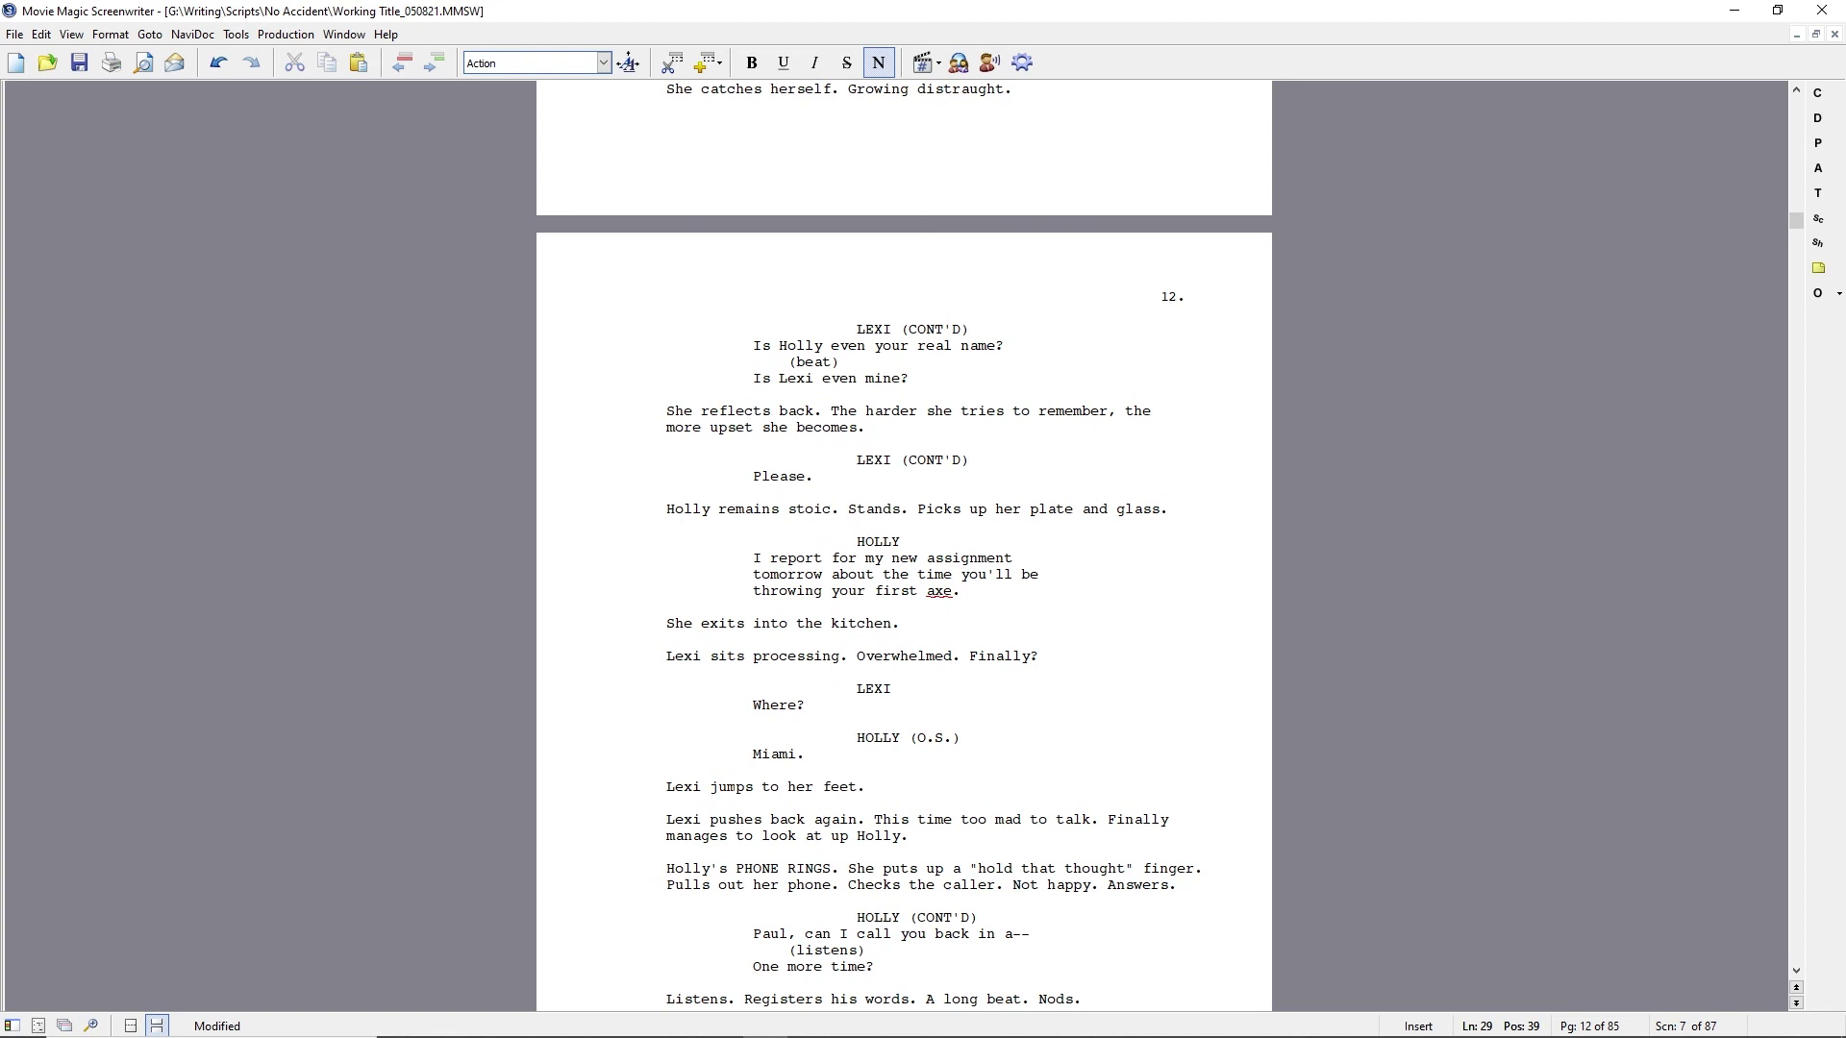
Add the scene heading "INT. KITCHEN - NIGHT" after the action line "Lexi jumps to her feet.".
{"action": "key", "text": "Return"}
{"action": "type", "text": "INT. KITCHEN - NIGHT"}
{"action": "key", "text": "Return"}
Under the kitchen heading, write the action text "Holly reaches the sink, starts scraping food off as Lexi enters,".
{"action": "type", "text": "'"}
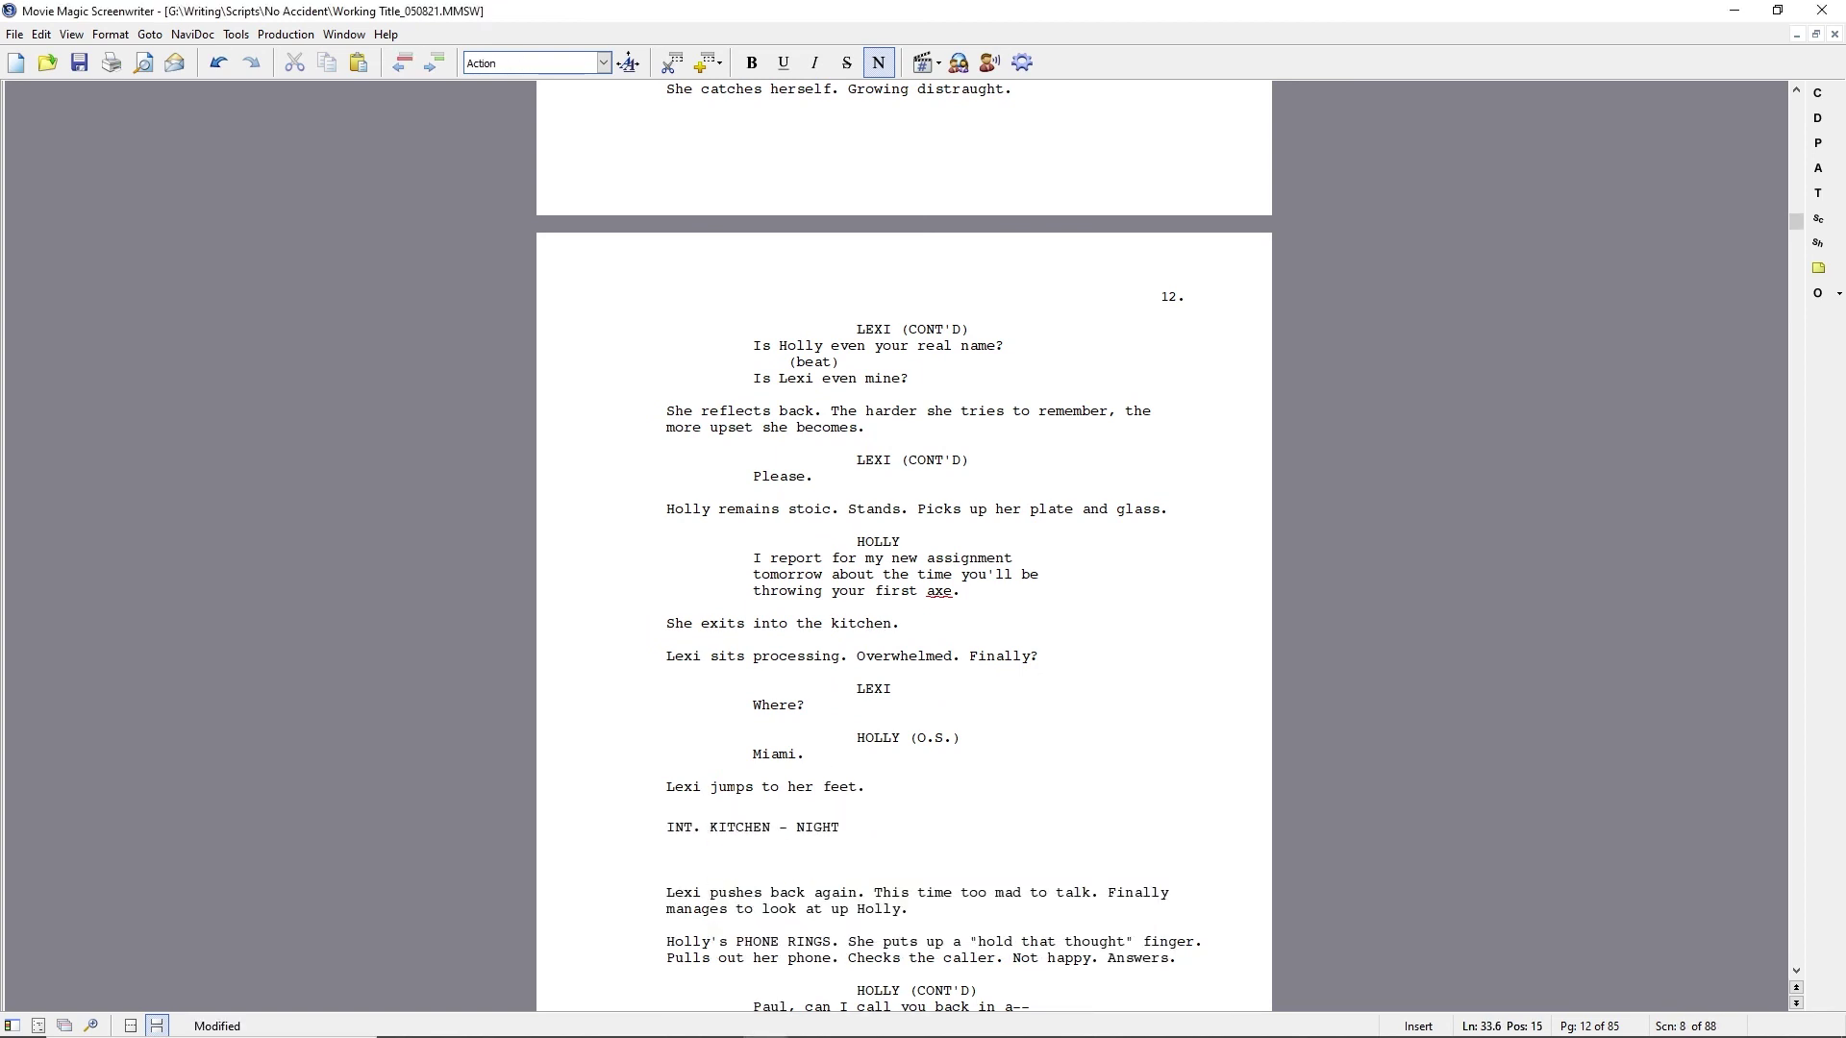
{"action": "type", "text": "Holly reaches the sink"}
{"action": "type", "text": ". Lexi"}
{"action": "key", "text": "BackSpace"}
{"action": "key", "text": "BackSpace"}
{"action": "key", "text": "BackSpace"}
{"action": "key", "text": "BackSpace"}
{"action": "key", "text": "BackSpace"}
{"action": "key", "text": "BackSpace"}
{"action": "key", "text": "BackSpace"}
{"action": "type", "text": ", starts scraping food off as Lexi enters,"}
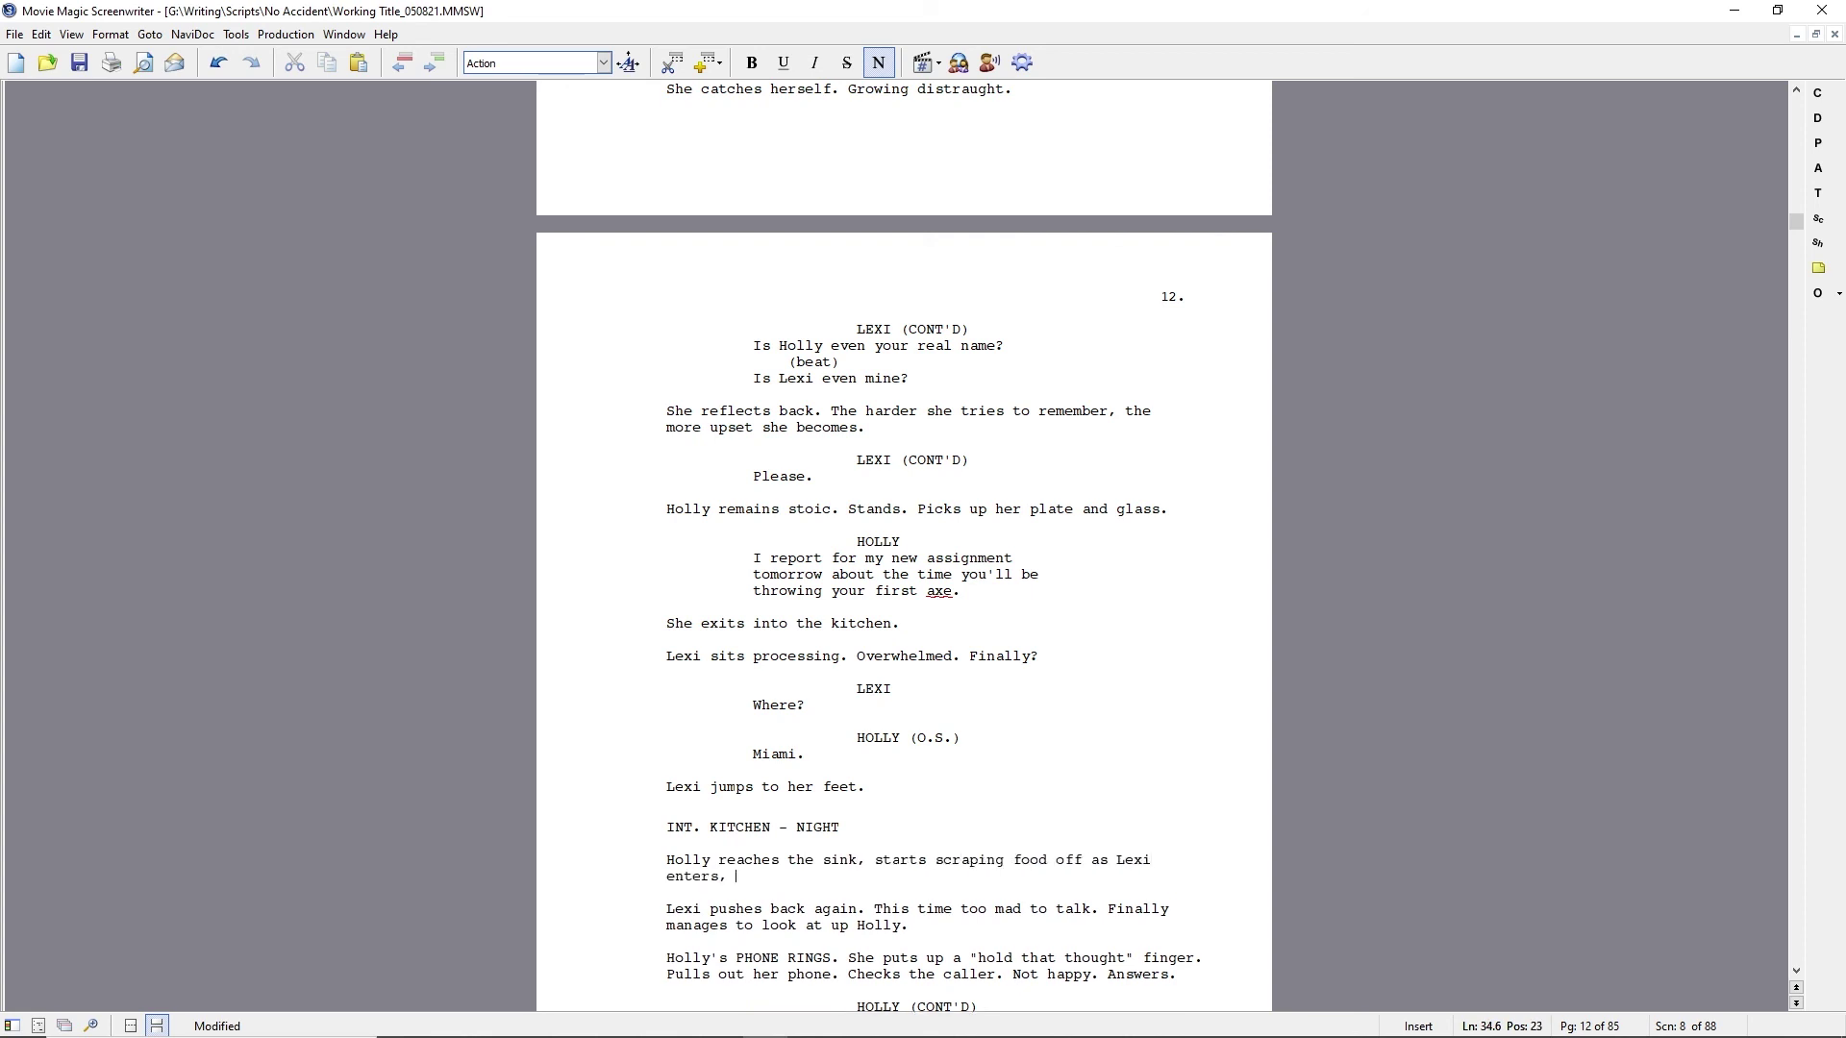
Replace the question mark after "Finally" in the action line about Lexi processing with a colon.
{"action": "left_click", "coordinate": [1048, 652]}
{"action": "key", "text": "BackSpace"}
{"action": "type", "text": ":"}
Replace the action line "Lexi jumps to her feet." with "Off Lexi's look:".
{"action": "key", "text": "ctrl+Down"}
{"action": "key", "text": "ctrl+Down"}
{"action": "key", "text": "ctrl+Down"}
{"action": "key", "text": "ctrl+Down"}
{"action": "key", "text": "ctrl+Down"}
{"action": "key", "text": "ctrl+Right"}
{"action": "key", "text": "shift+End"}
{"action": "key", "text": "shift+Home"}
{"action": "type", "text": "Off Lexi's look:"}
Review the exchange that follows on page 13 and the earlier dialogue back up to page 8.
{"action": "scroll", "coordinate": [898, 713], "scroll_direction": "down", "scroll_amount": 6}
{"action": "scroll", "coordinate": [898, 712], "scroll_direction": "down", "scroll_amount": 5}
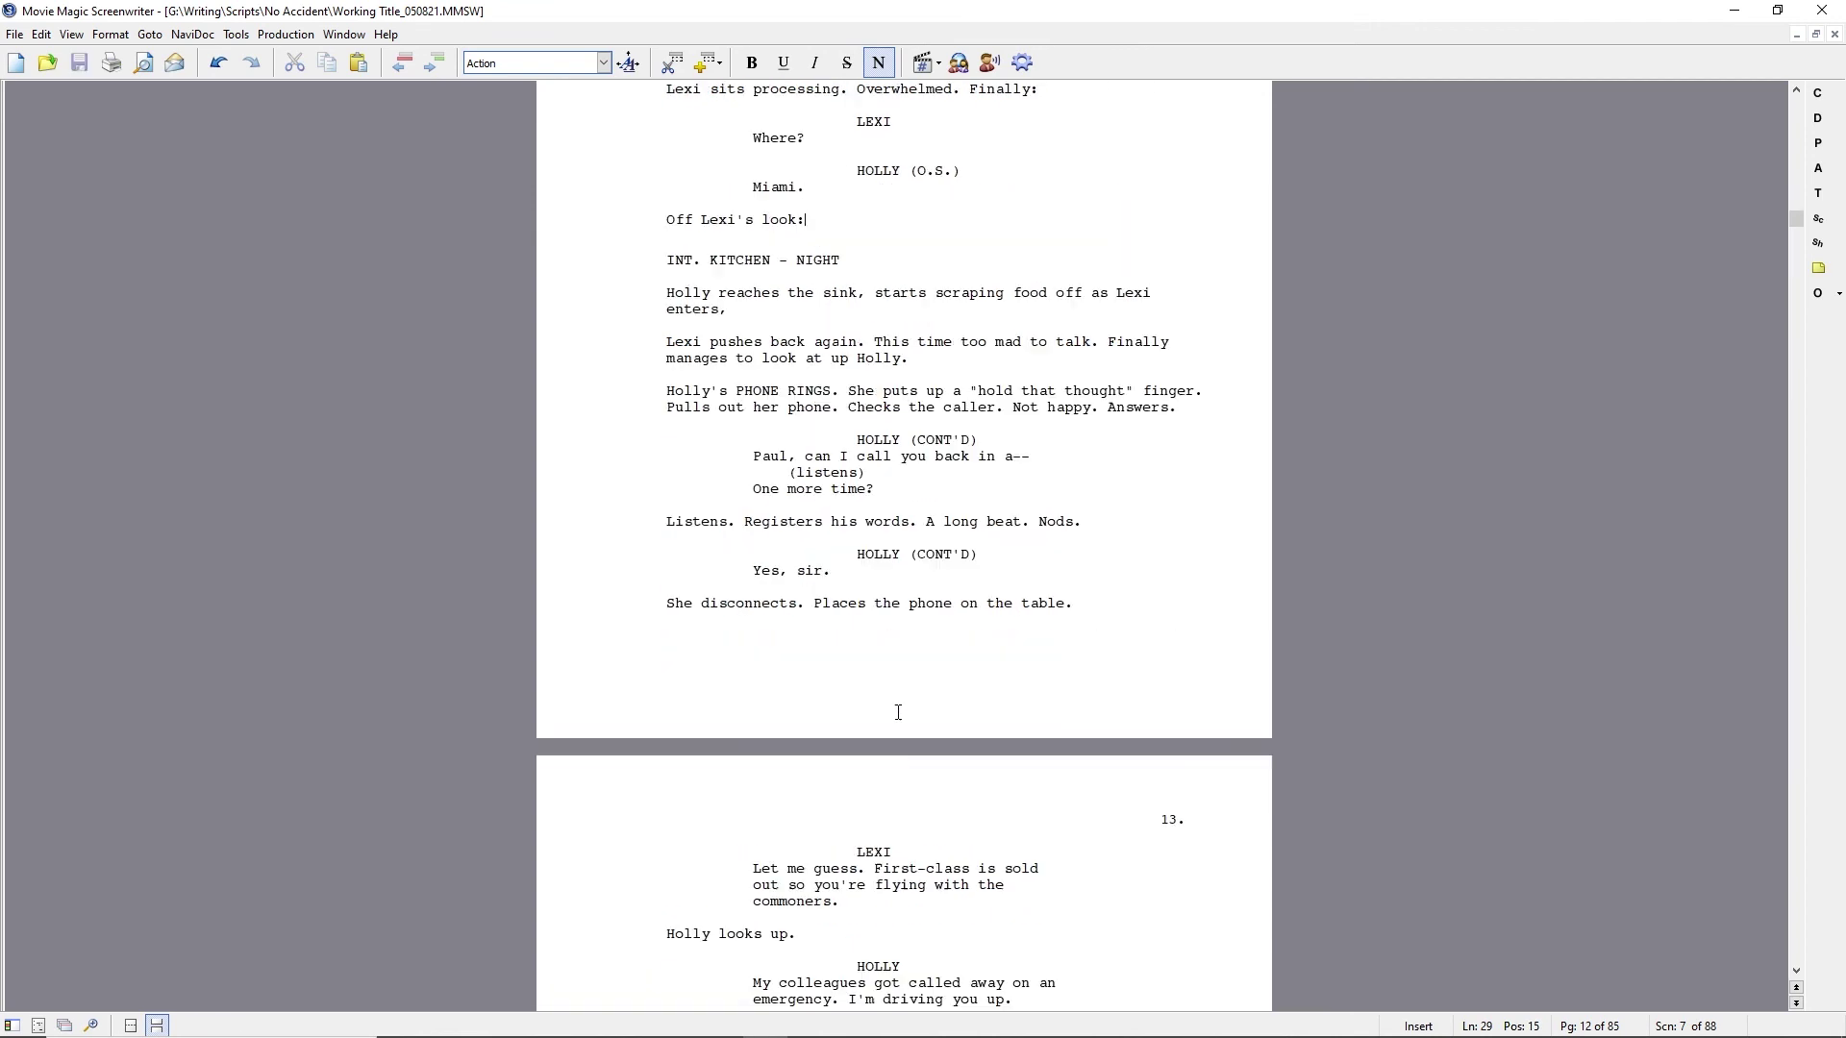
{"action": "scroll", "coordinate": [897, 712], "scroll_direction": "down", "scroll_amount": 5}
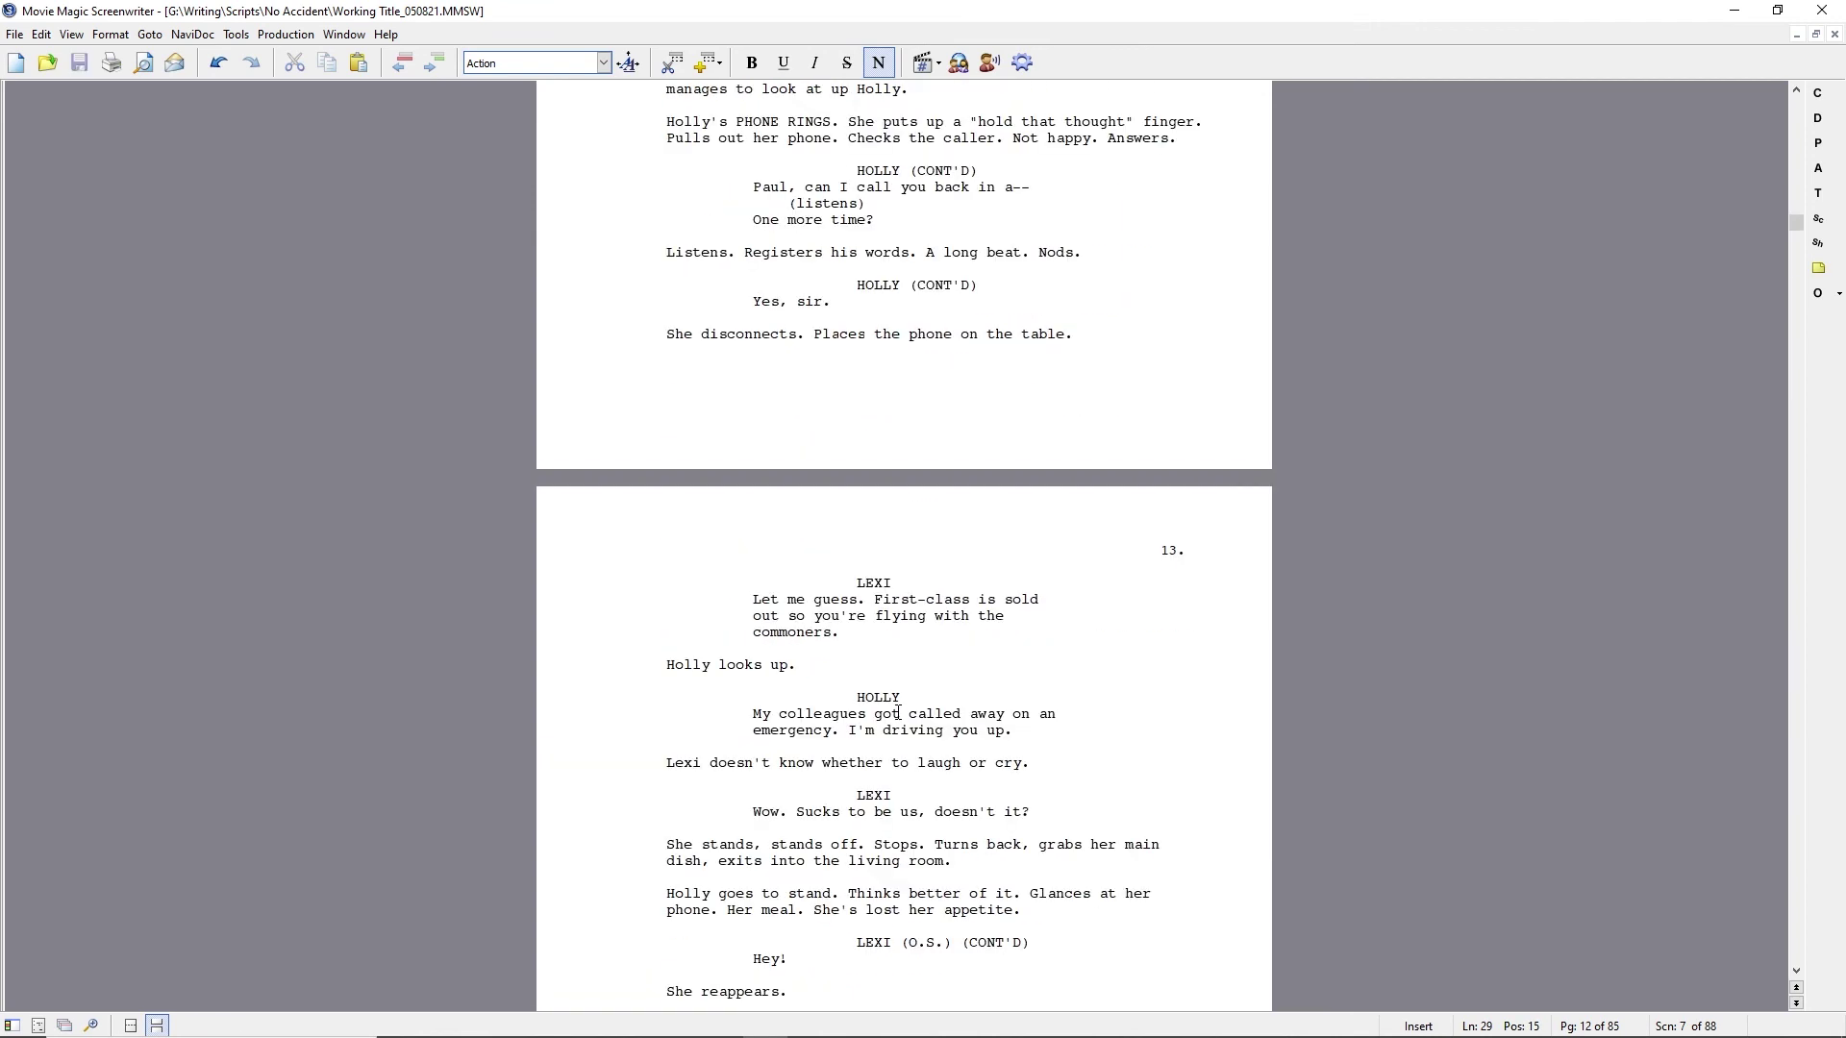
{"action": "scroll", "coordinate": [898, 713], "scroll_direction": "up", "scroll_amount": 20}
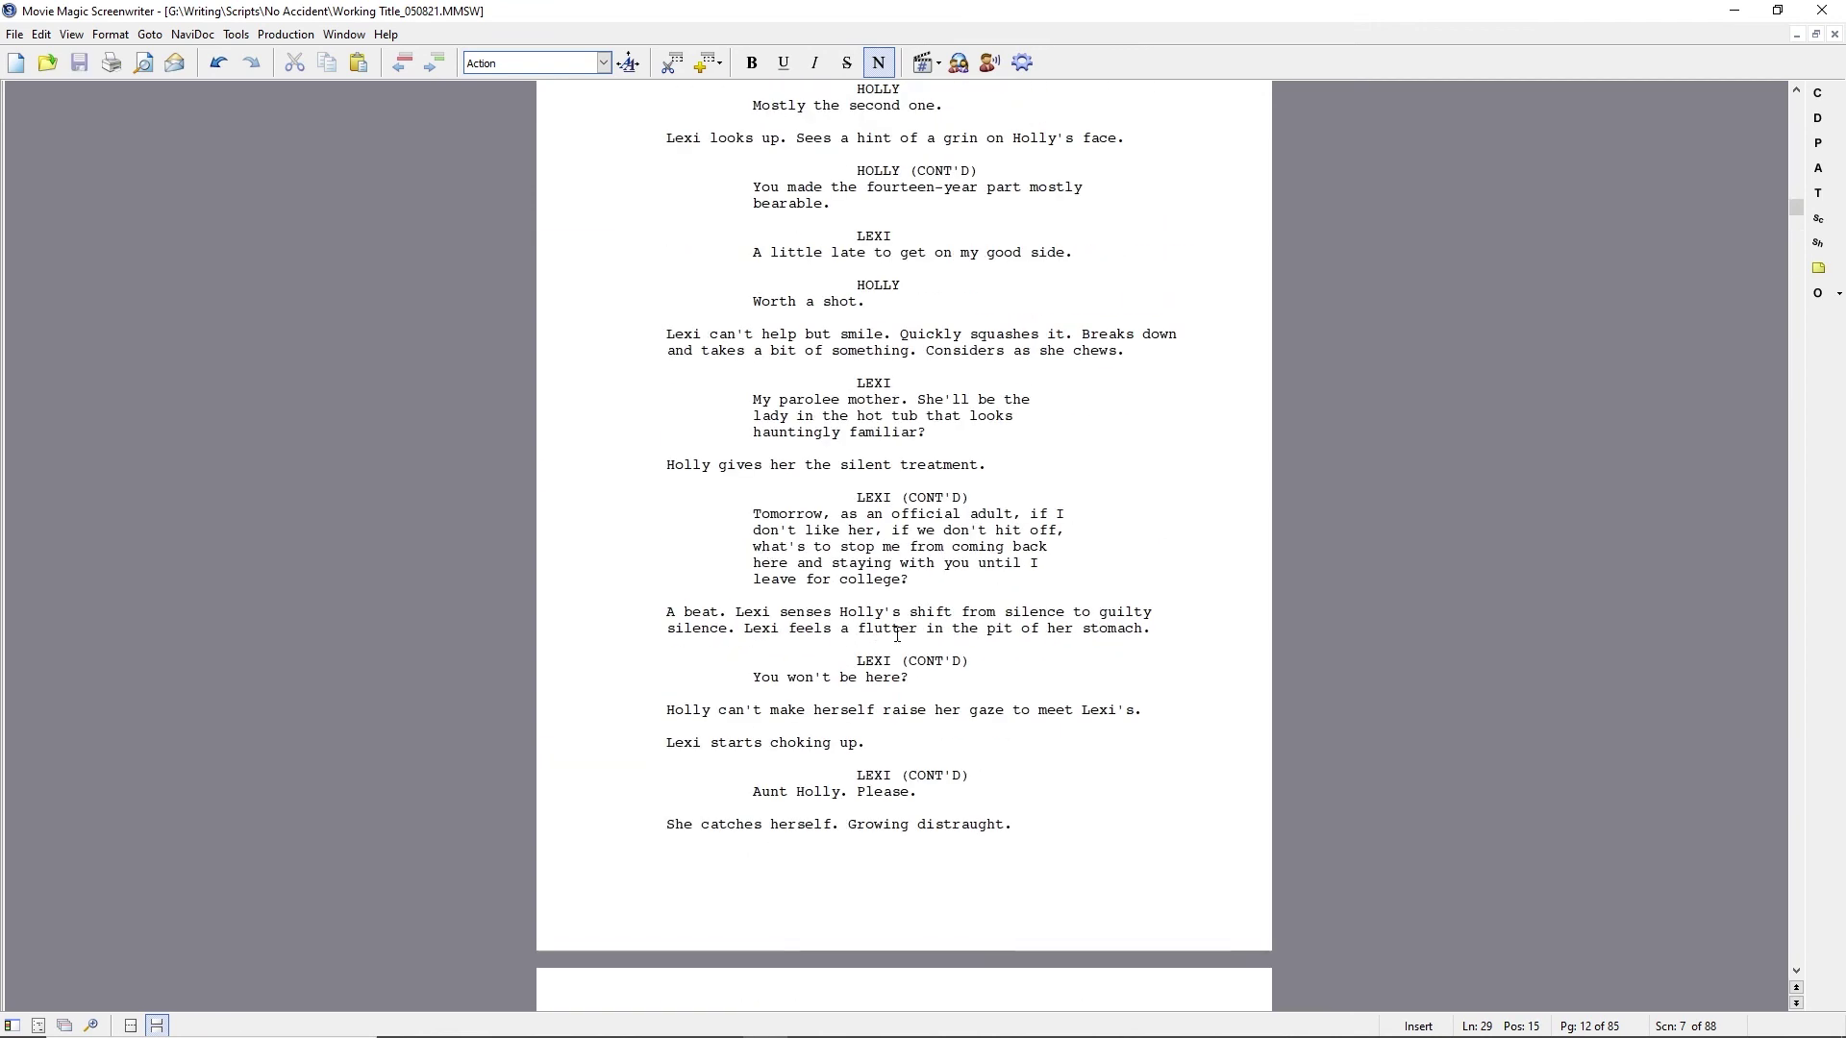
{"action": "scroll", "coordinate": [877, 532], "scroll_direction": "up", "scroll_amount": 20}
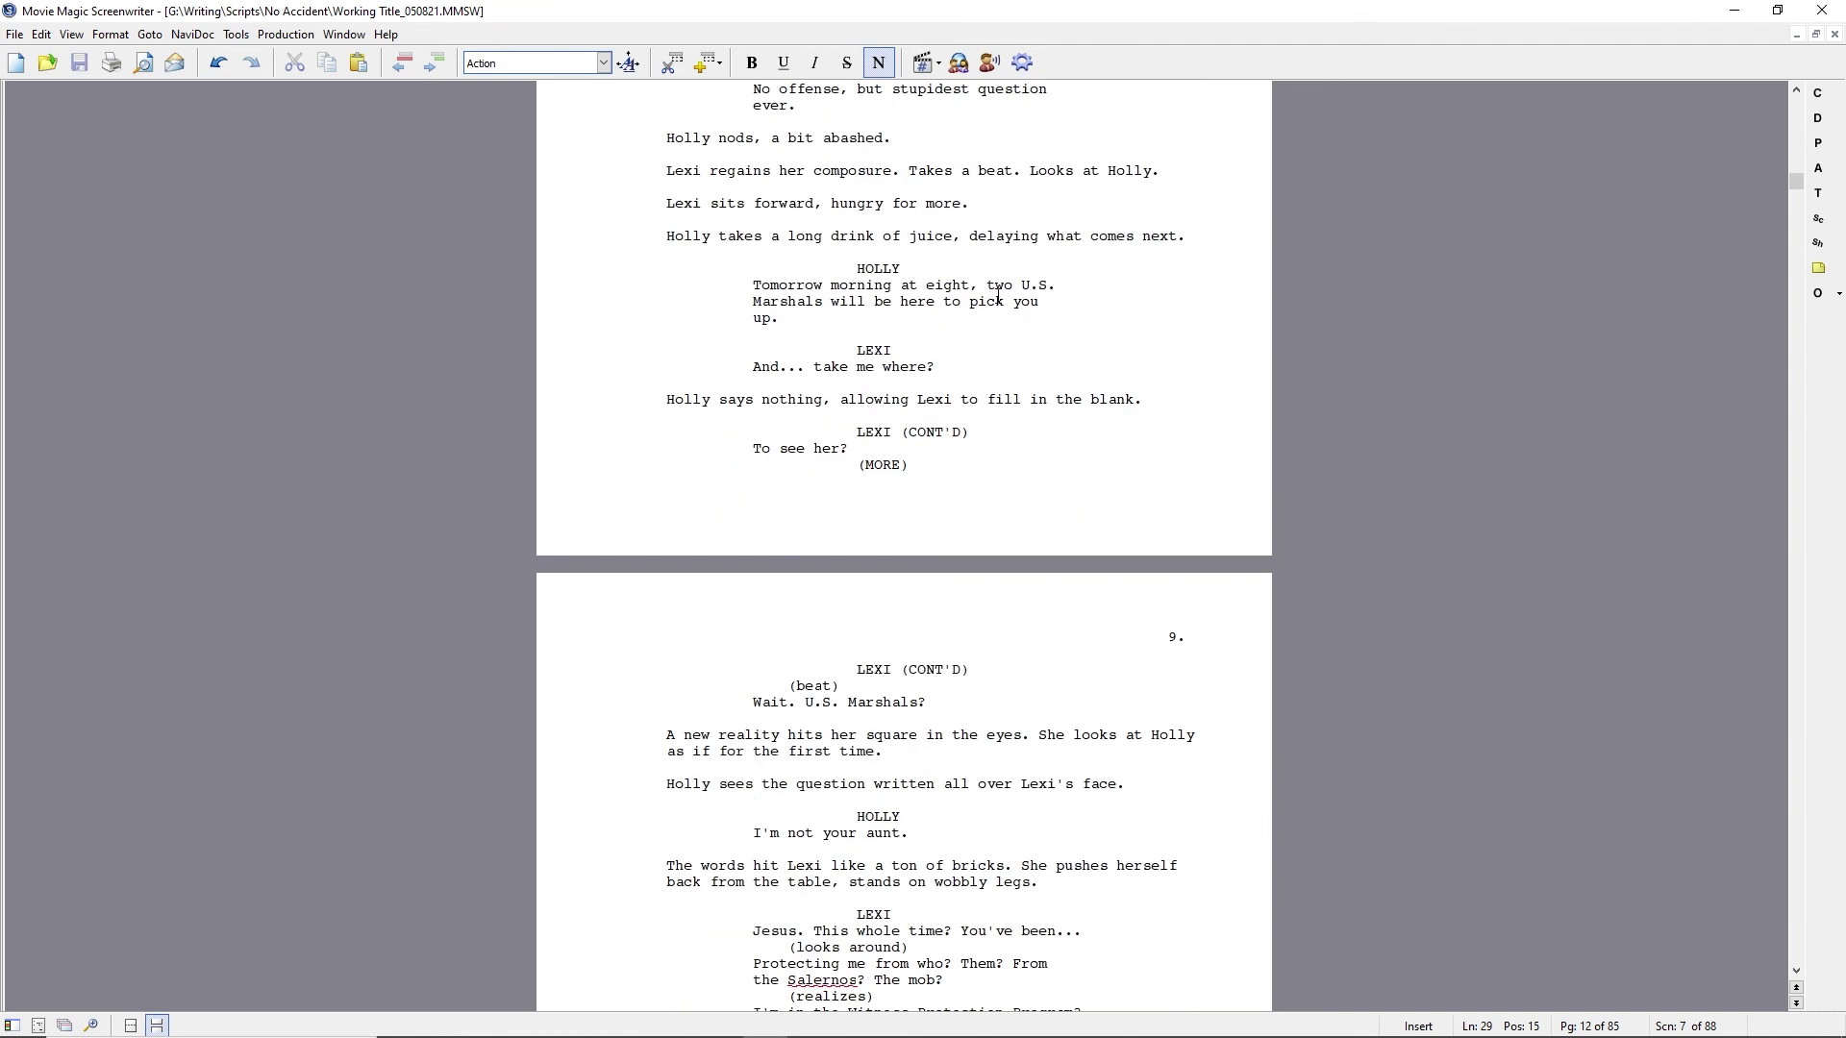
{"action": "key", "text": "alt+Tab"}
{"action": "key", "text": "Escape"}
Try rewording Holly's page 8 pickup speech to "Tomorrow morning, two other U.S. Marshals and are", dropping "at eight, two".
{"action": "left_click", "coordinate": [894, 294]}
{"action": "scroll", "coordinate": [923, 291], "scroll_direction": "up", "scroll_amount": 5}
{"action": "scroll", "coordinate": [953, 288], "scroll_direction": "down", "scroll_amount": 4}
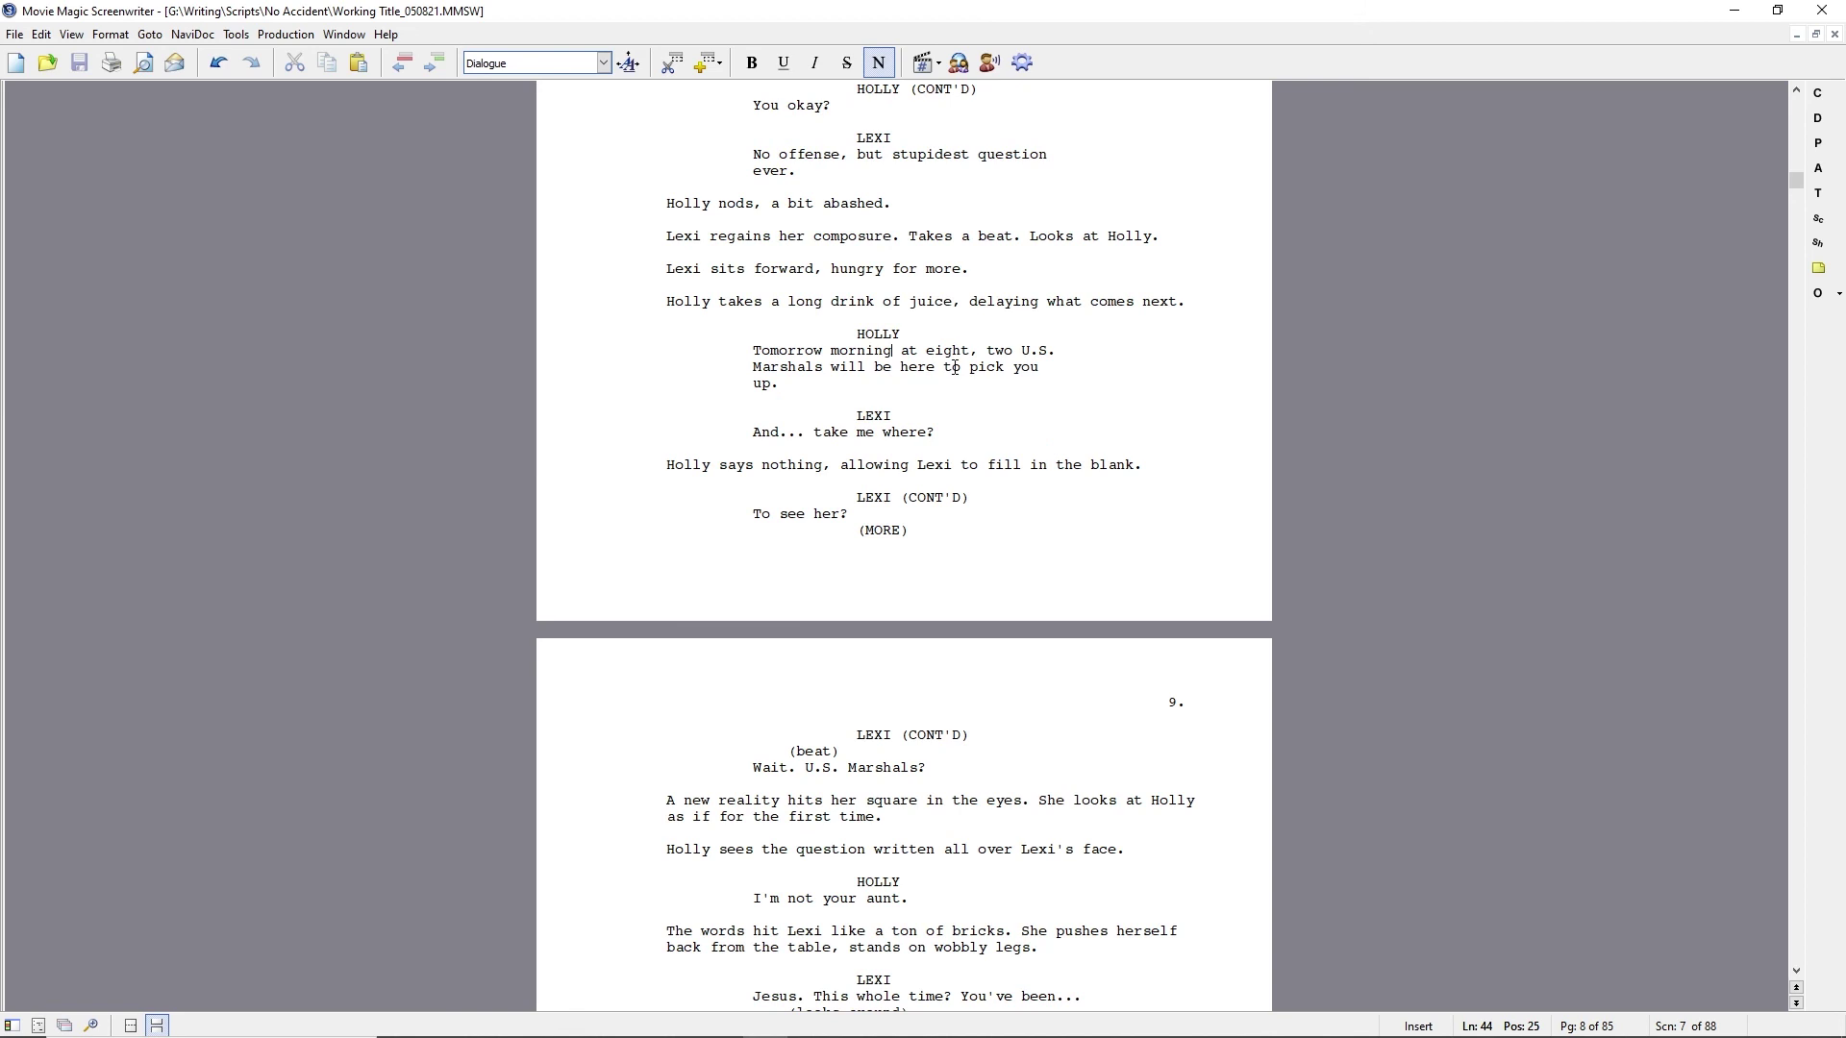
{"action": "type", "text": ", two other"}
{"action": "key", "text": "ctrl+shift+Right"}
{"action": "key", "text": "ctrl+shift+Right"}
{"action": "key", "text": "ctrl+shift+Right"}
{"action": "key", "text": "Delete"}
{"action": "key", "text": "ctrl+Right"}
{"action": "key", "text": "ctrl+Right"}
{"action": "type", "text": "and Im"}
{"action": "key", "text": "BackSpace"}
{"action": "key", "text": "BackSpace"}
{"action": "key", "text": "BackSpace"}
{"action": "type", "text": "are"}
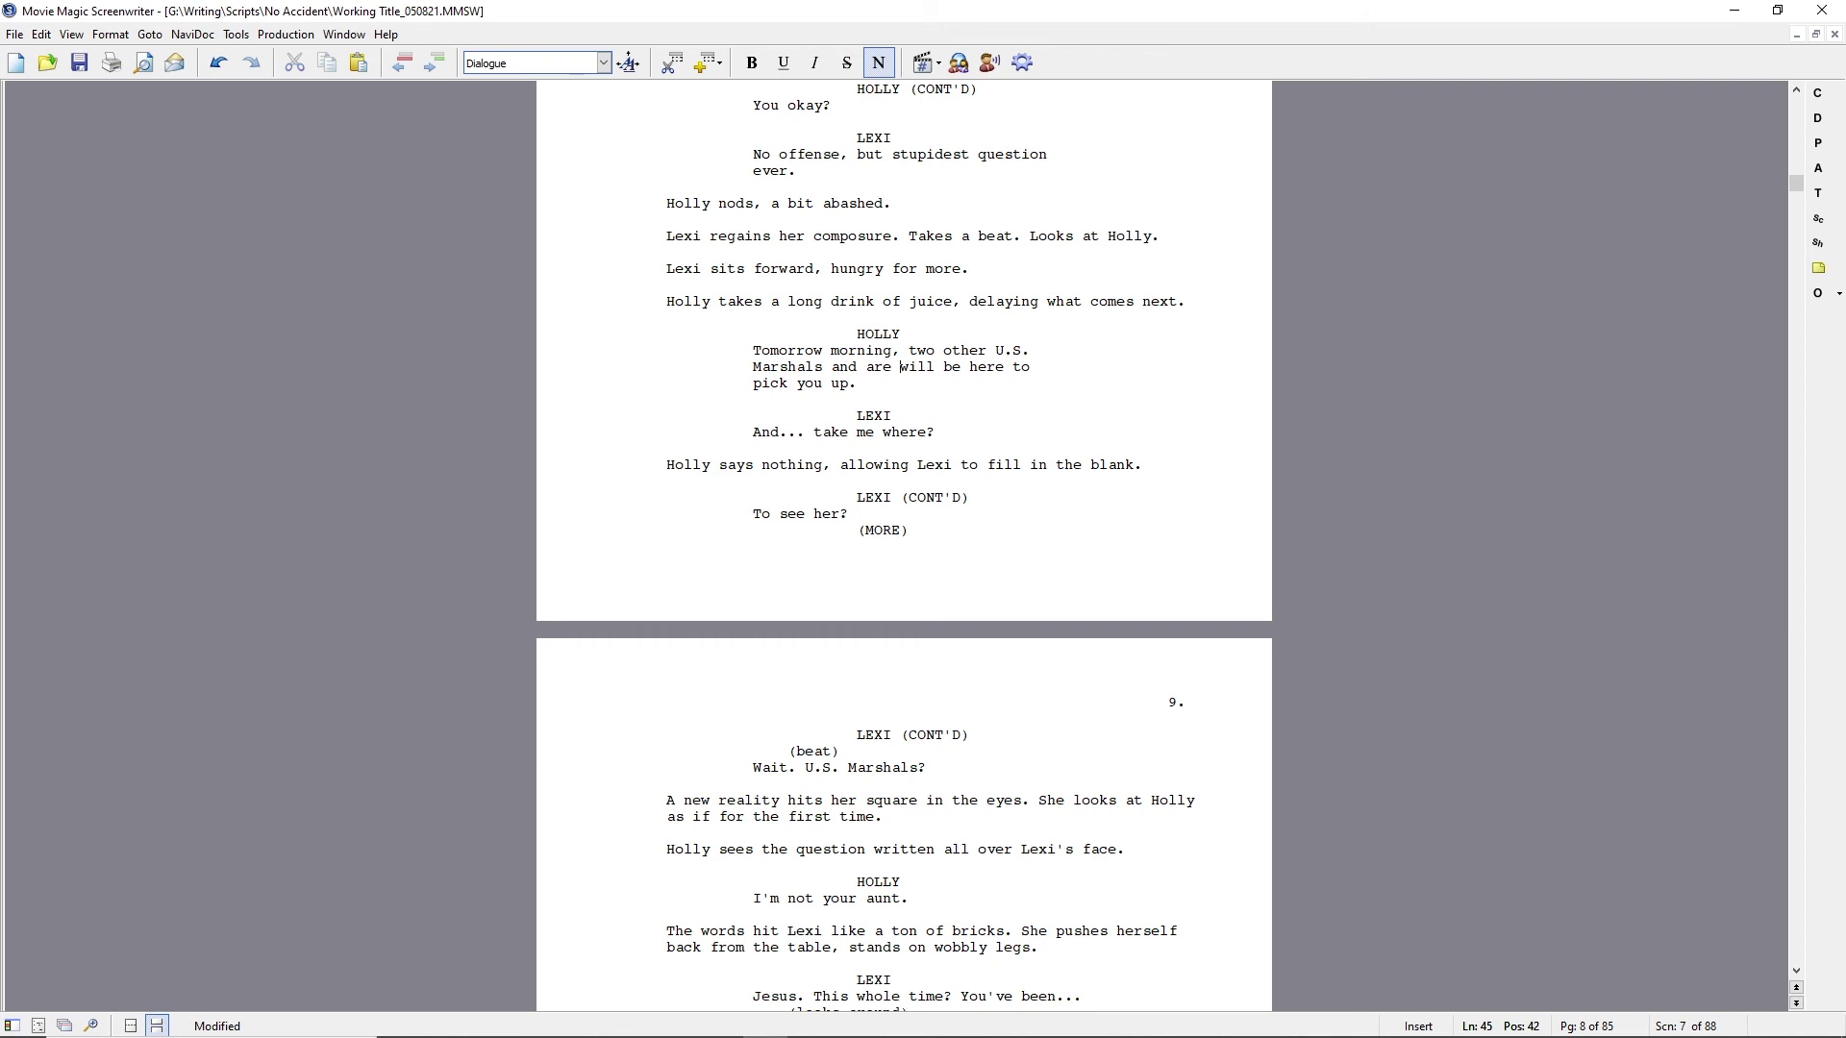
Undo the "two other" rewording and shorten Holly's speech to "Tomorrow morning, two U.S. Marshals will be here to pick you up.".
{"action": "key", "text": "ctrl+z"}
{"action": "key", "text": "ctrl+z"}
{"action": "key", "text": "ctrl+z"}
{"action": "key", "text": "ctrl+z"}
{"action": "key", "text": "ctrl+shift+Right"}
{"action": "key", "text": "ctrl+shift+Right"}
{"action": "key", "text": "ctrl+shift+Right"}
{"action": "key", "text": "Delete"}
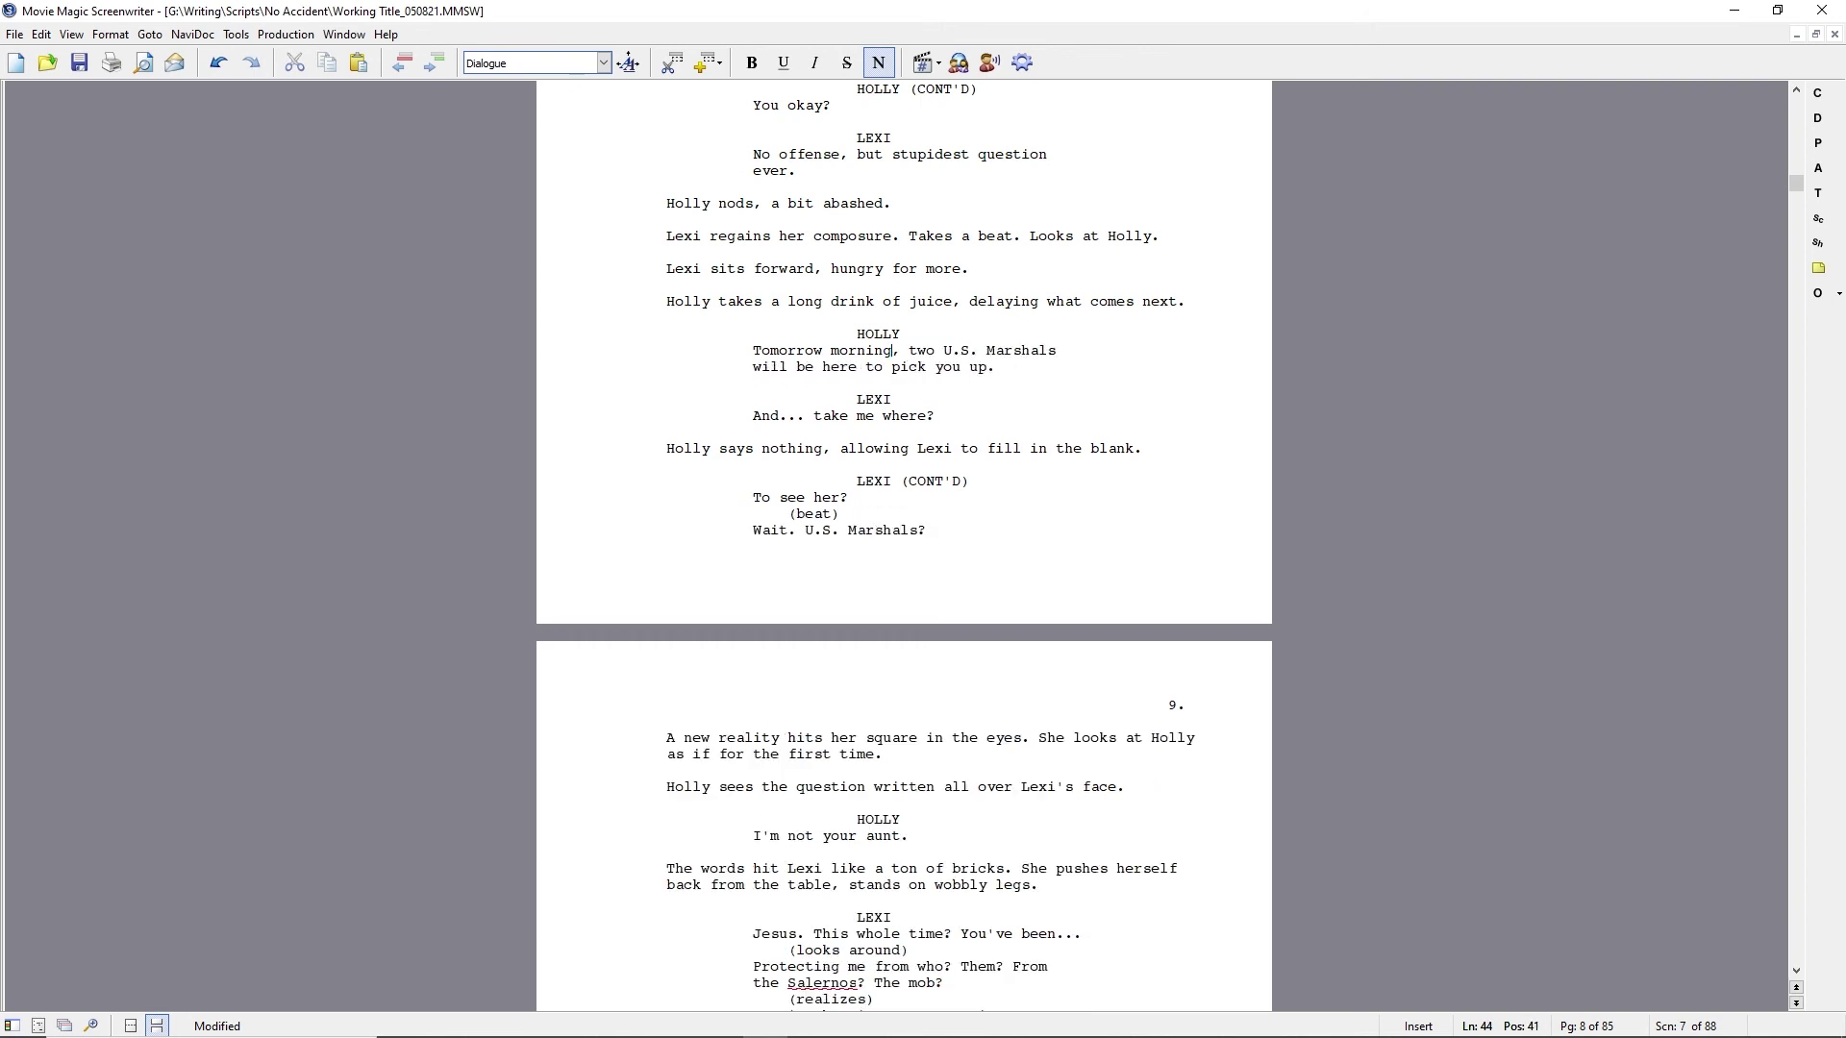
Change the parenthetical "(looks around)" in Lexi's "Jesus. This whole time?" speech to "(beat; shifts gears)".
{"action": "scroll", "coordinate": [866, 623], "scroll_direction": "down", "scroll_amount": 5}
{"action": "left_click_drag", "start_coordinate": [909, 639], "coordinate": [796, 639]}
{"action": "type", "text": "beat; shifts gears"}
Read through the scene from Lexi's "Jesus. This whole time?" speech to the birthday getaway exchange on page 10.
{"action": "key", "text": "Down"}
{"action": "key", "text": "Down"}
{"action": "key", "text": "Down"}
{"action": "key", "text": "Down"}
{"action": "key", "text": "Down"}
{"action": "key", "text": "Down"}
{"action": "key", "text": "Down"}
{"action": "key", "text": "Down"}
{"action": "key", "text": "Down"}
{"action": "key", "text": "Down"}
{"action": "key", "text": "Down"}
{"action": "key", "text": "Down"}
{"action": "key", "text": "Down"}
{"action": "key", "text": "Down"}
{"action": "key", "text": "Down"}
{"action": "key", "text": "Down"}
{"action": "key", "text": "Down"}
{"action": "key", "text": "Down"}
{"action": "key", "text": "Down"}
{"action": "key", "text": "Down"}
{"action": "key", "text": "Down"}
{"action": "key", "text": "Down"}
{"action": "key", "text": "Down"}
{"action": "key", "text": "Down"}
{"action": "key", "text": "Down"}
{"action": "key", "text": "Down"}
{"action": "key", "text": "Down"}
{"action": "key", "text": "Down"}
{"action": "key", "text": "Down"}
{"action": "key", "text": "Down"}
{"action": "key", "text": "Down"}
{"action": "key", "text": "Down"}
{"action": "key", "text": "Down"}
{"action": "key", "text": "Down"}
{"action": "key", "text": "Down"}
{"action": "key", "text": "Down"}
{"action": "key", "text": "Down"}
{"action": "key", "text": "Down"}
{"action": "key", "text": "Down"}
{"action": "key", "text": "Down"}
{"action": "key", "text": "Down"}
{"action": "key", "text": "Down"}
{"action": "key", "text": "Down"}
{"action": "key", "text": "Down"}
{"action": "key", "text": "Down"}
{"action": "key", "text": "Down"}
{"action": "key", "text": "Down"}
{"action": "key", "text": "Down"}
{"action": "key", "text": "Down"}
{"action": "key", "text": "Down"}
{"action": "key", "text": "Down"}
{"action": "key", "text": "Down"}
{"action": "key", "text": "Down"}
{"action": "key", "text": "Down"}
{"action": "key", "text": "Down"}
{"action": "key", "text": "Down"}
{"action": "key", "text": "Down"}
{"action": "key", "text": "Down"}
{"action": "key", "text": "Down"}
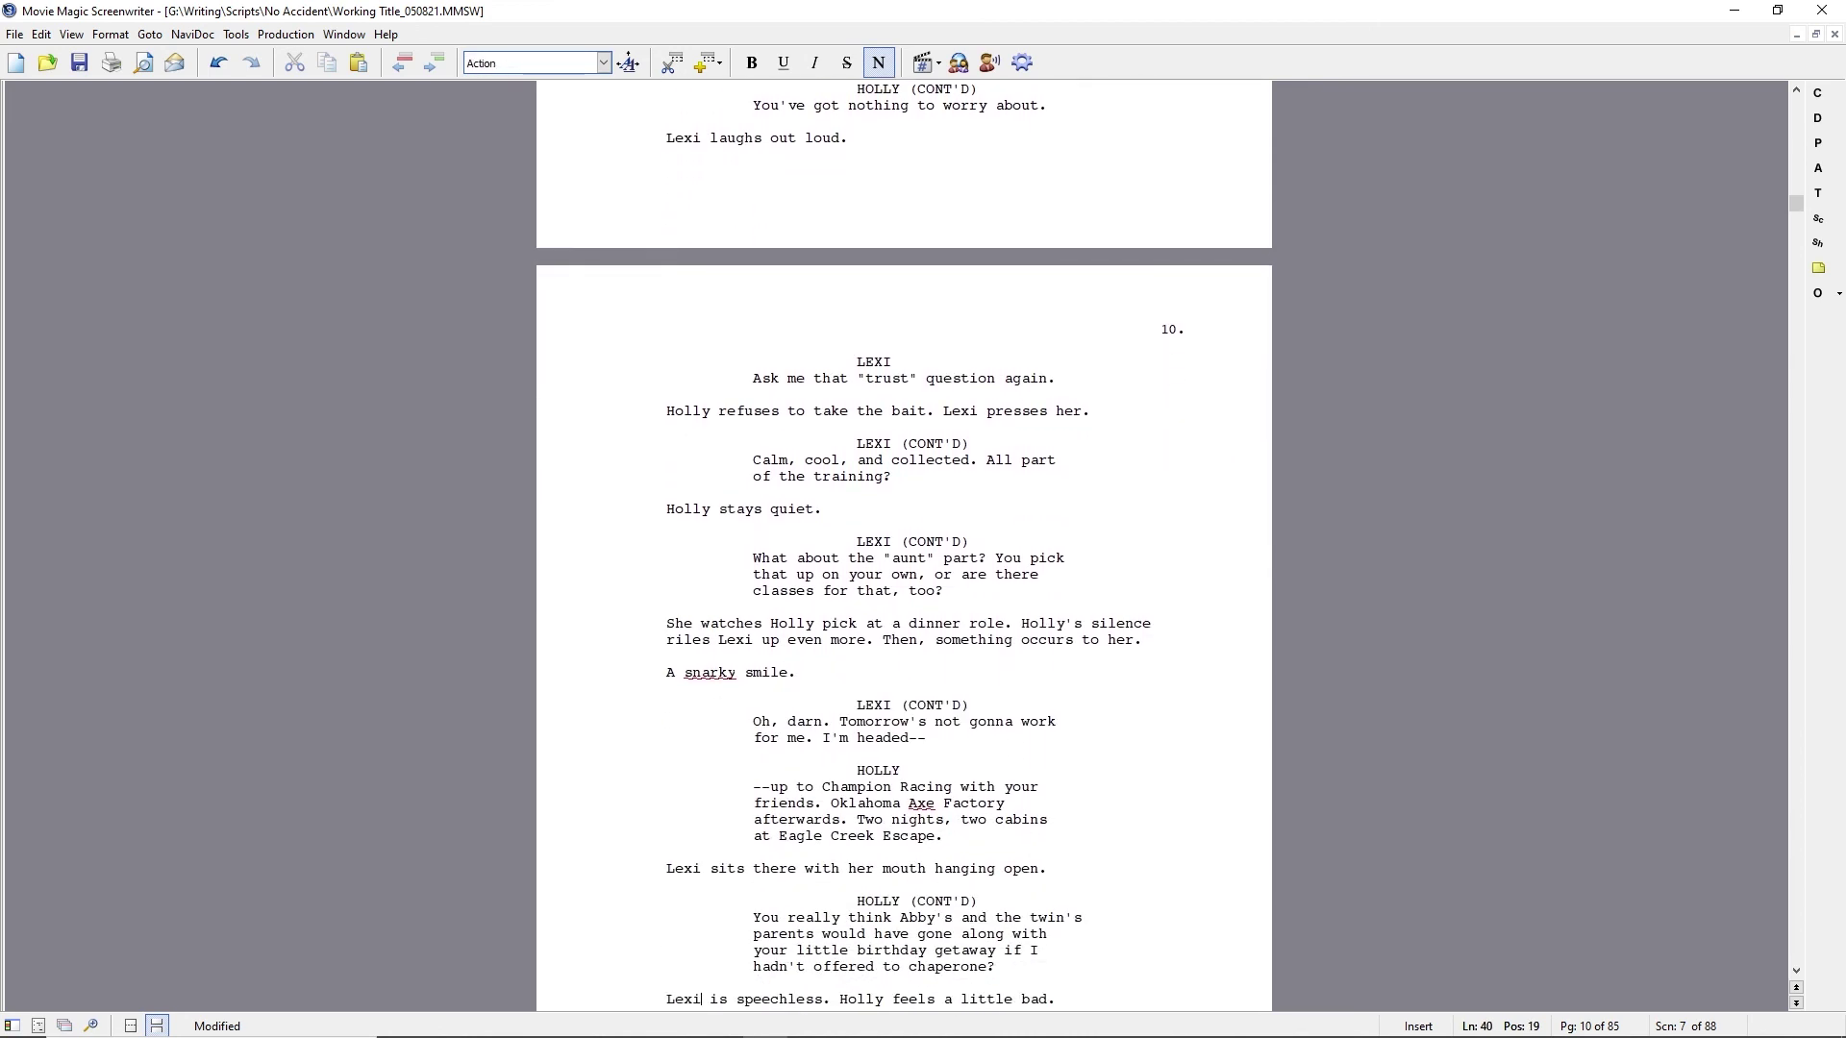
Replace Holly's page 8 speech about the two U.S. Marshals with "I'm going with you tomorrow.".
{"action": "scroll", "coordinate": [908, 477], "scroll_direction": "up", "scroll_amount": 15}
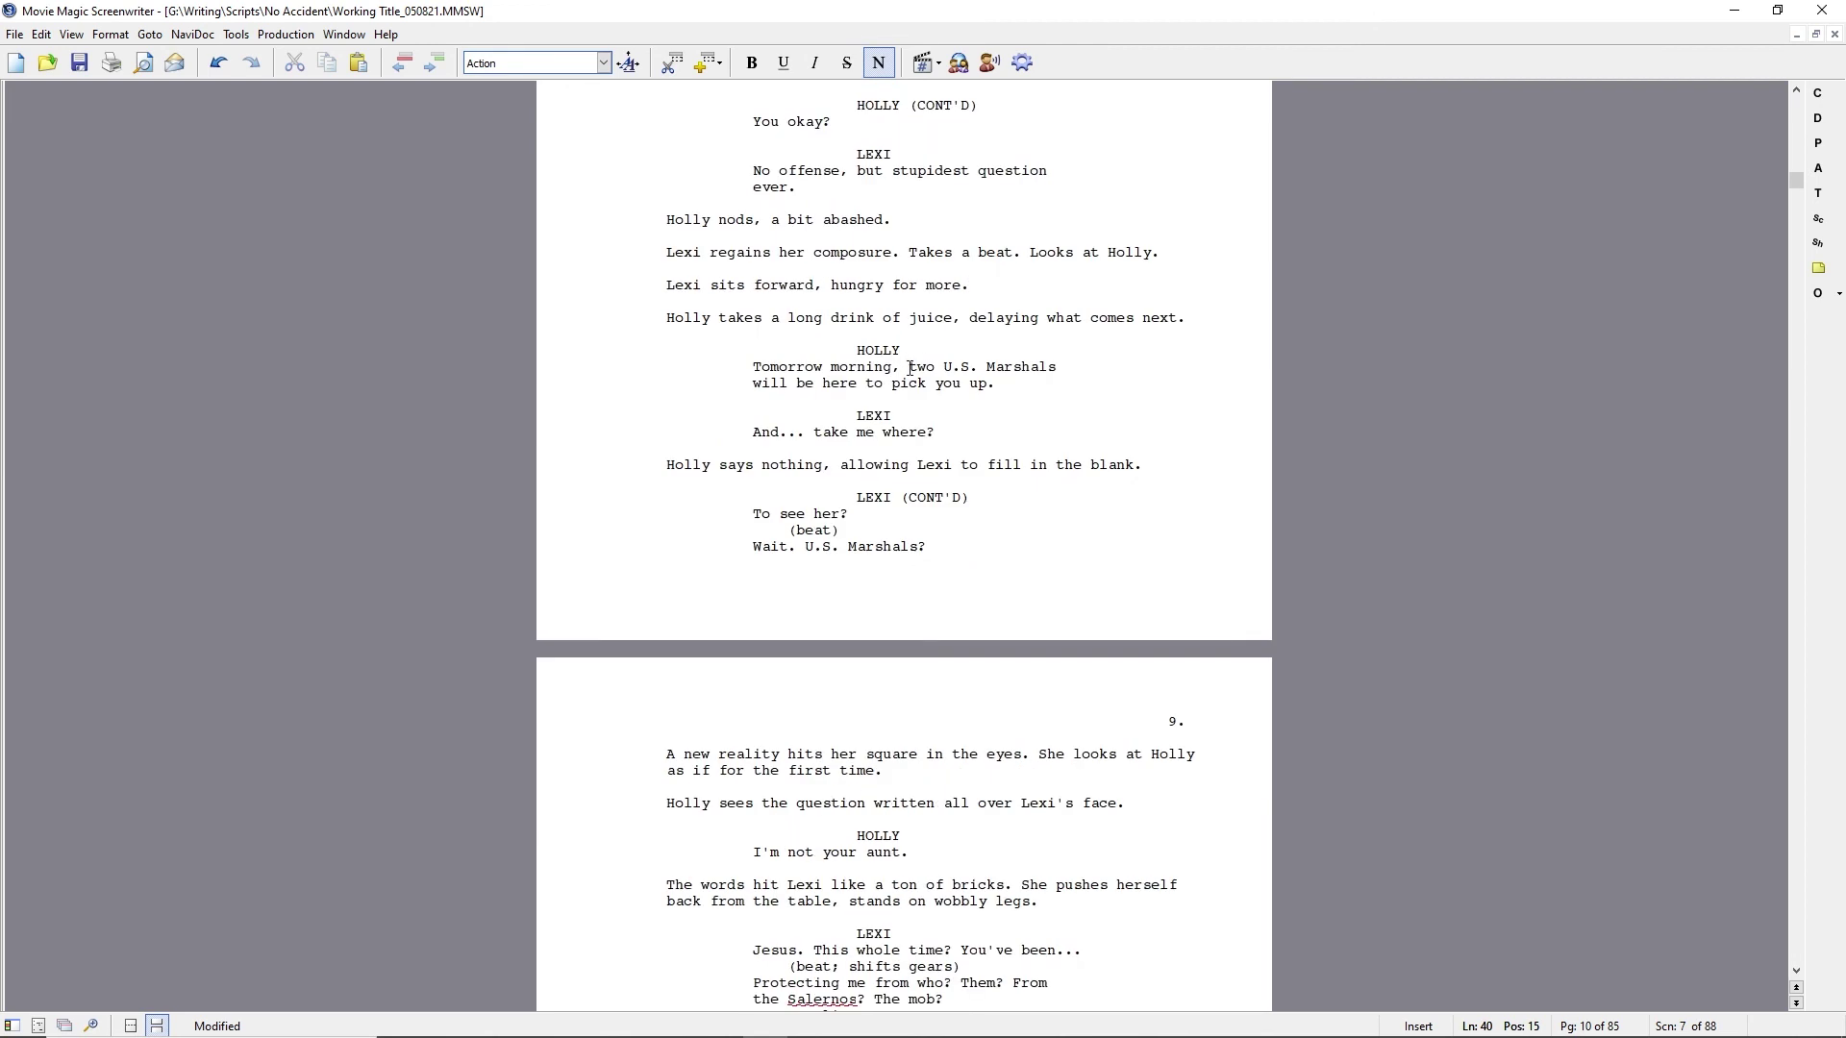
{"action": "triple_click", "coordinate": [756, 367]}
{"action": "type", "text": "I'm going with you tomorrcw."}
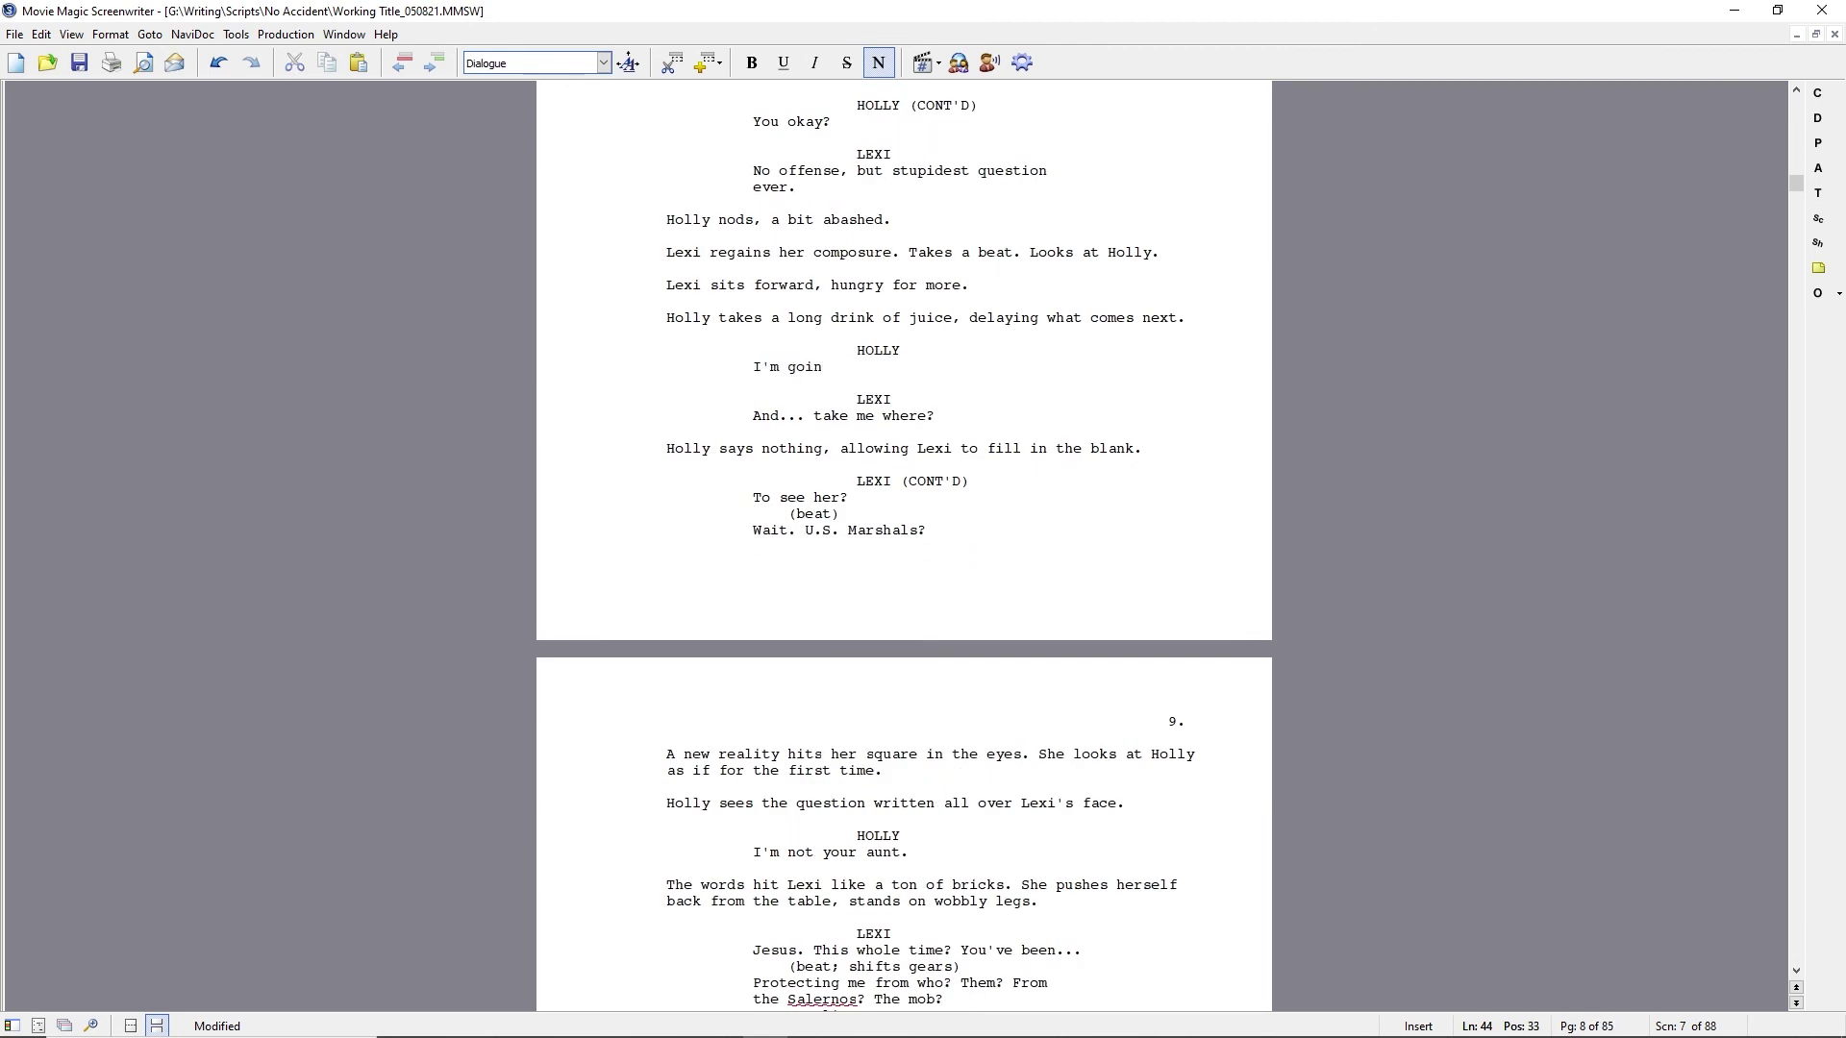
Below Holly's speech, add the action line "Lexi laughs... until she sees the look on Holly's face.".
{"action": "key", "text": "Return"}
{"action": "type", "text": "Lexi laughs... until"}
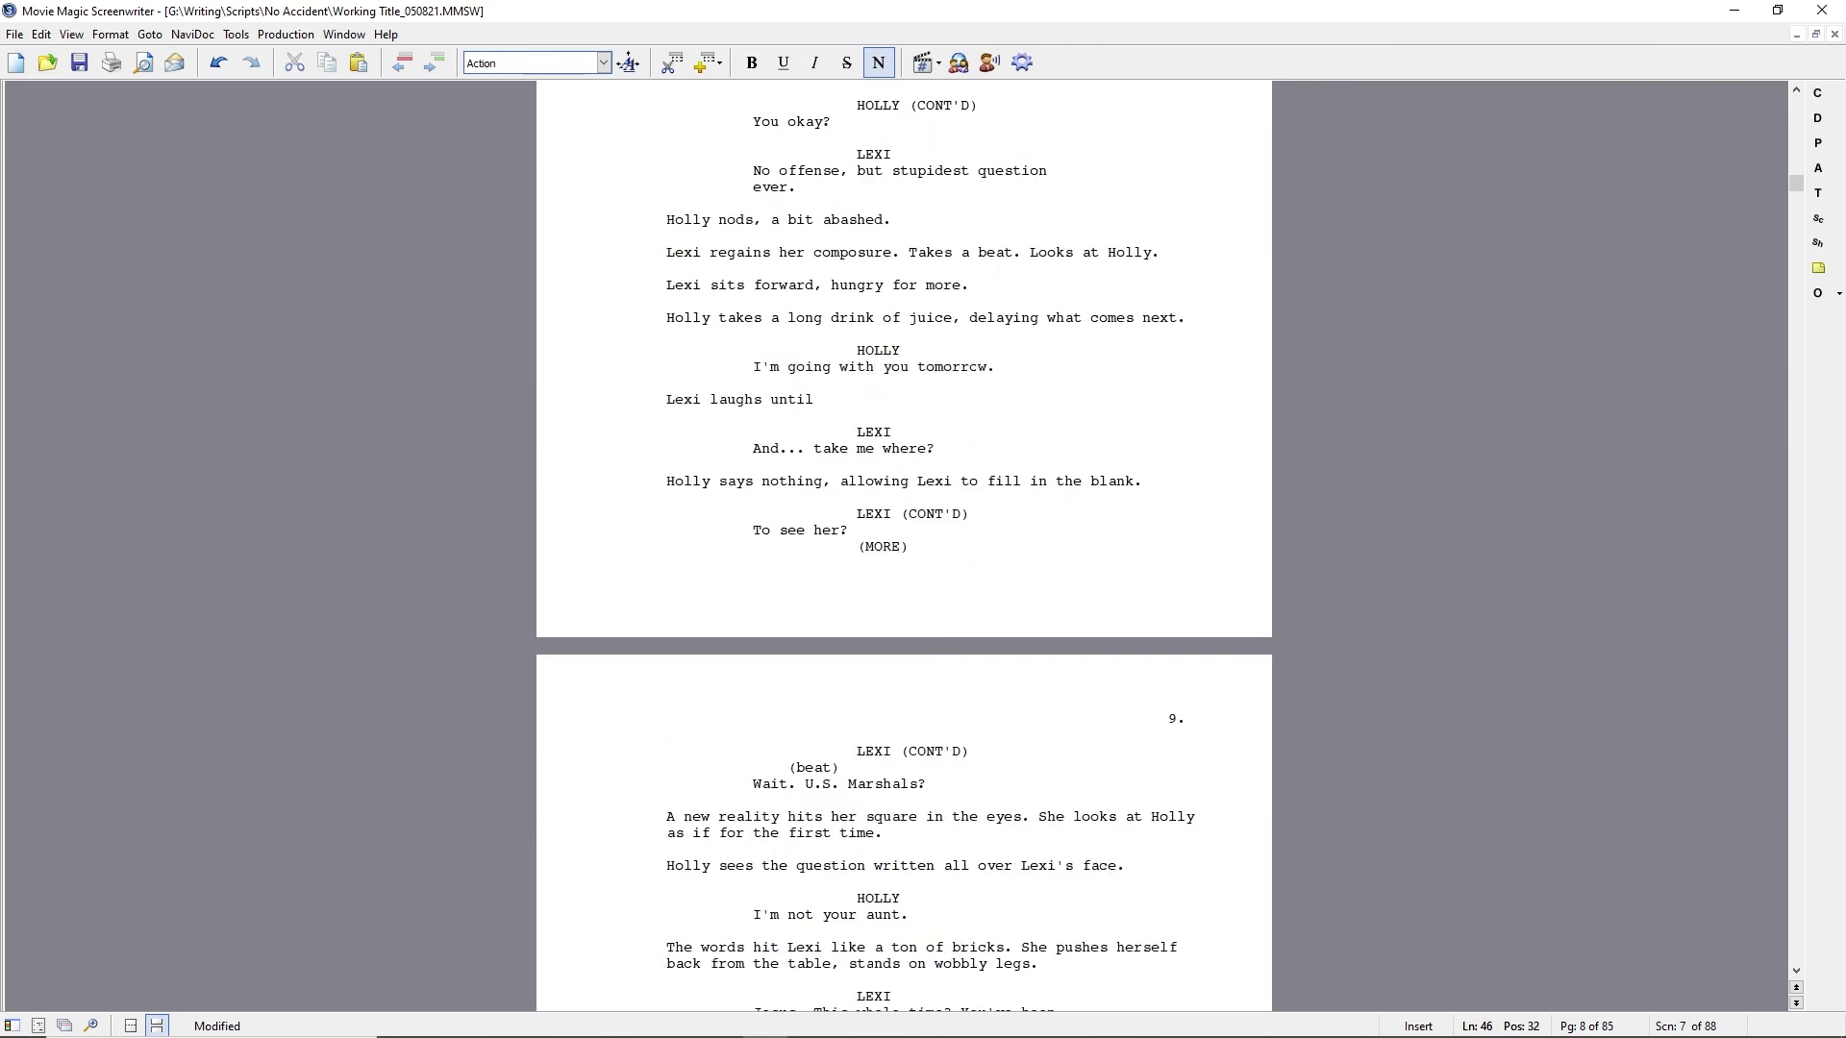
{"action": "key", "text": "BackSpace"}
{"action": "key", "text": "BackSpace"}
{"action": "key", "text": "BackSpace"}
{"action": "key", "text": "BackSpace"}
{"action": "key", "text": "BackSpace"}
{"action": "key", "text": "BackSpace"}
{"action": "type", "text": "... until she sees the look on Holly's face."}
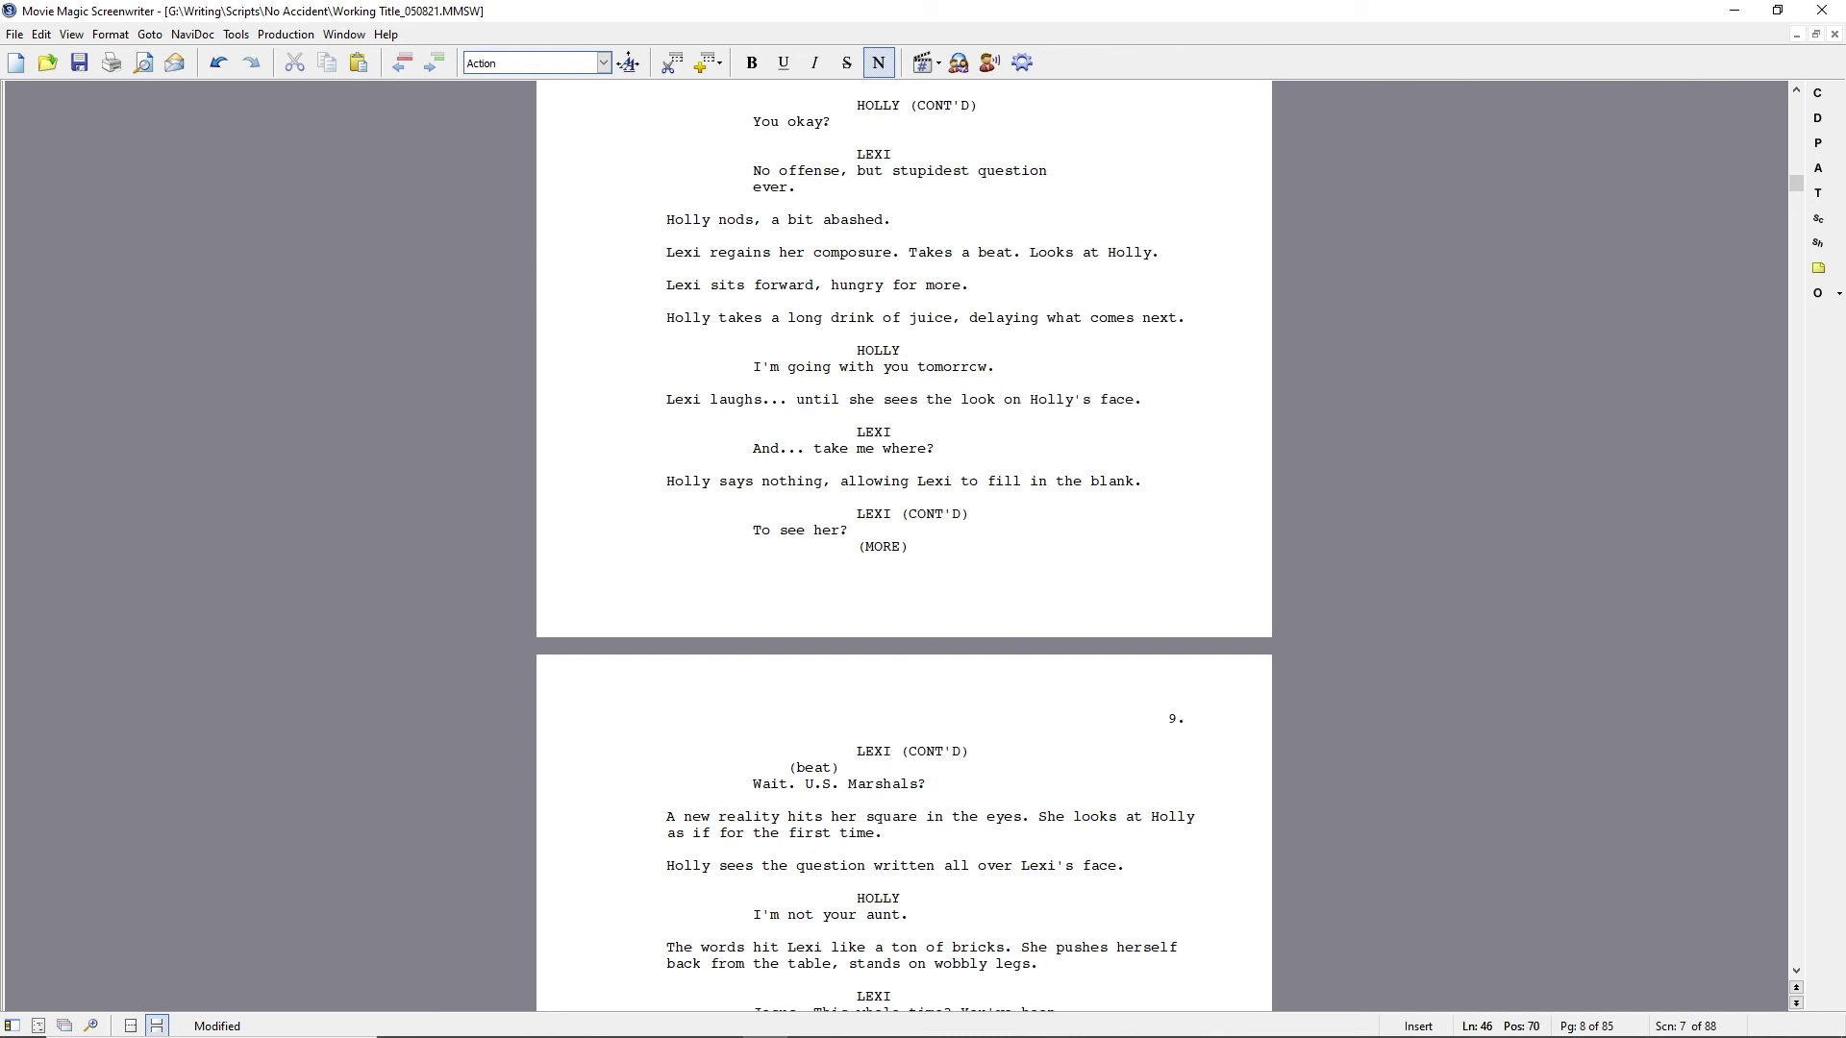
{"action": "left_click_drag", "start_coordinate": [857, 433], "coordinate": [754, 784]}
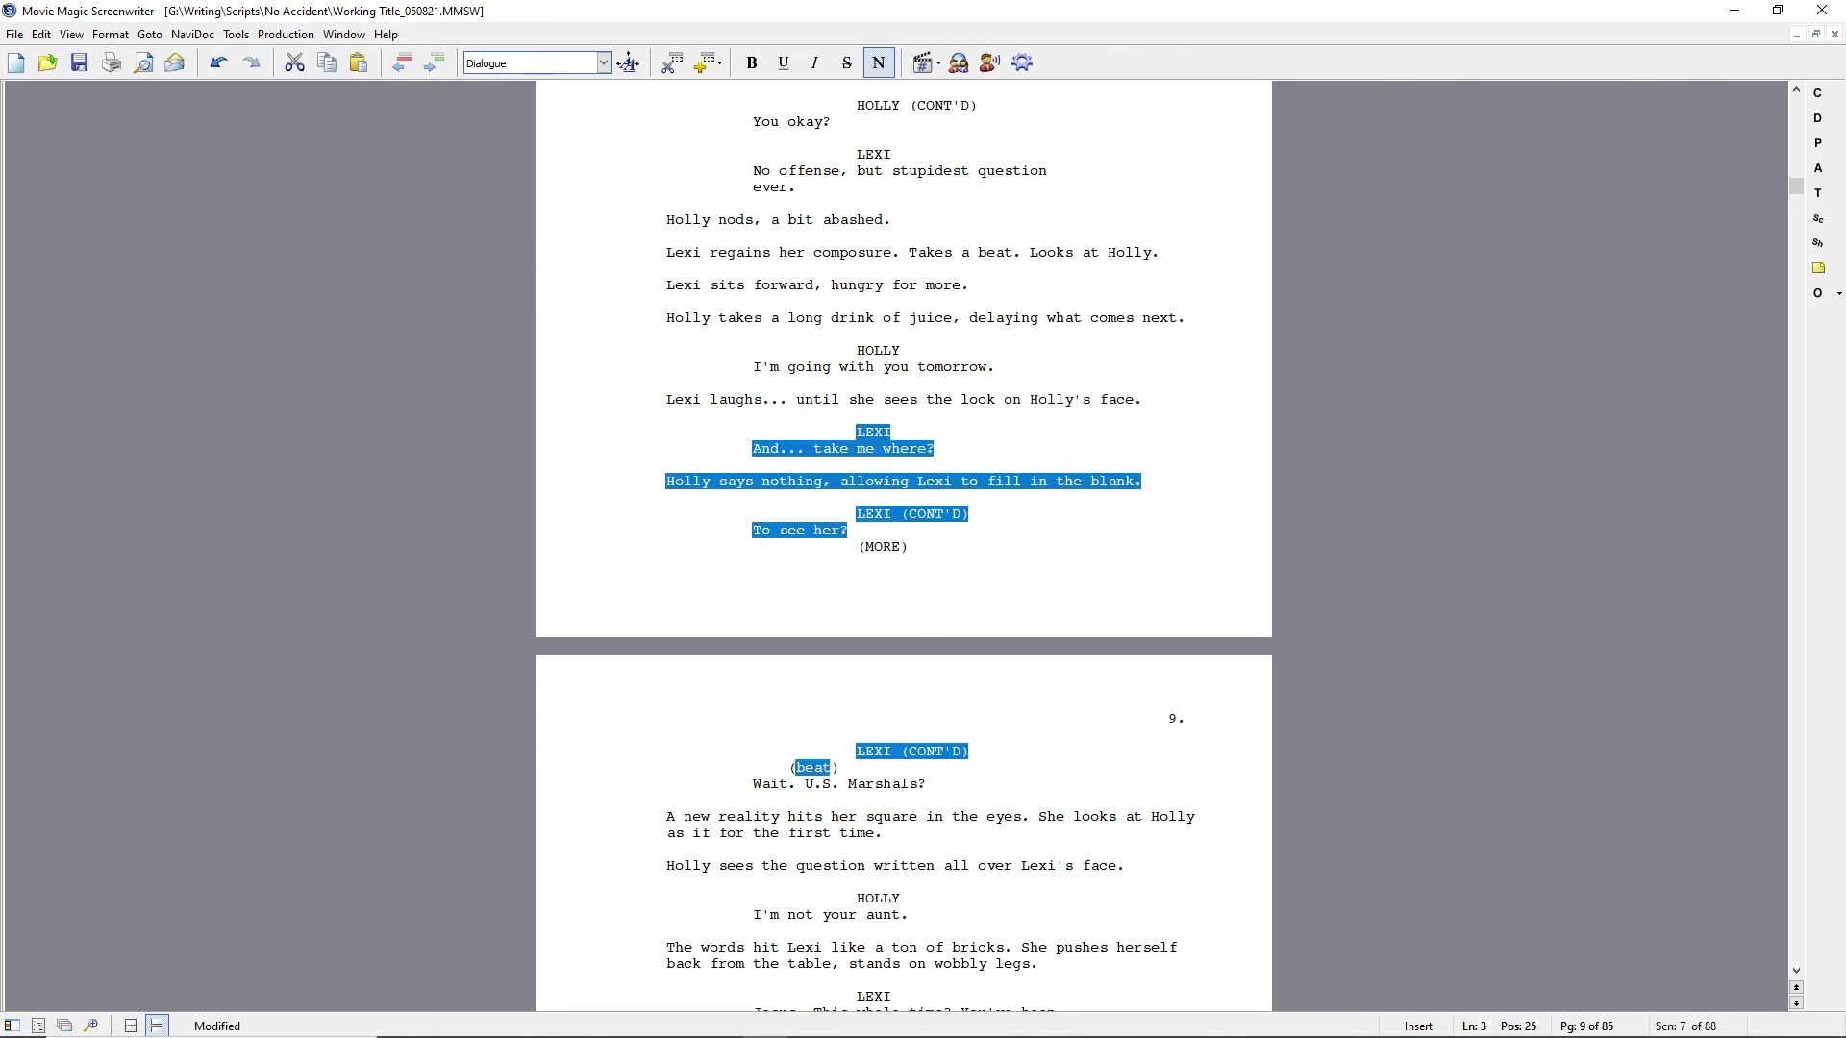
{"action": "scroll", "coordinate": [1019, 184], "scroll_direction": "up", "scroll_amount": 4}
{"action": "scroll", "coordinate": [1042, 527], "scroll_direction": "down", "scroll_amount": 9}
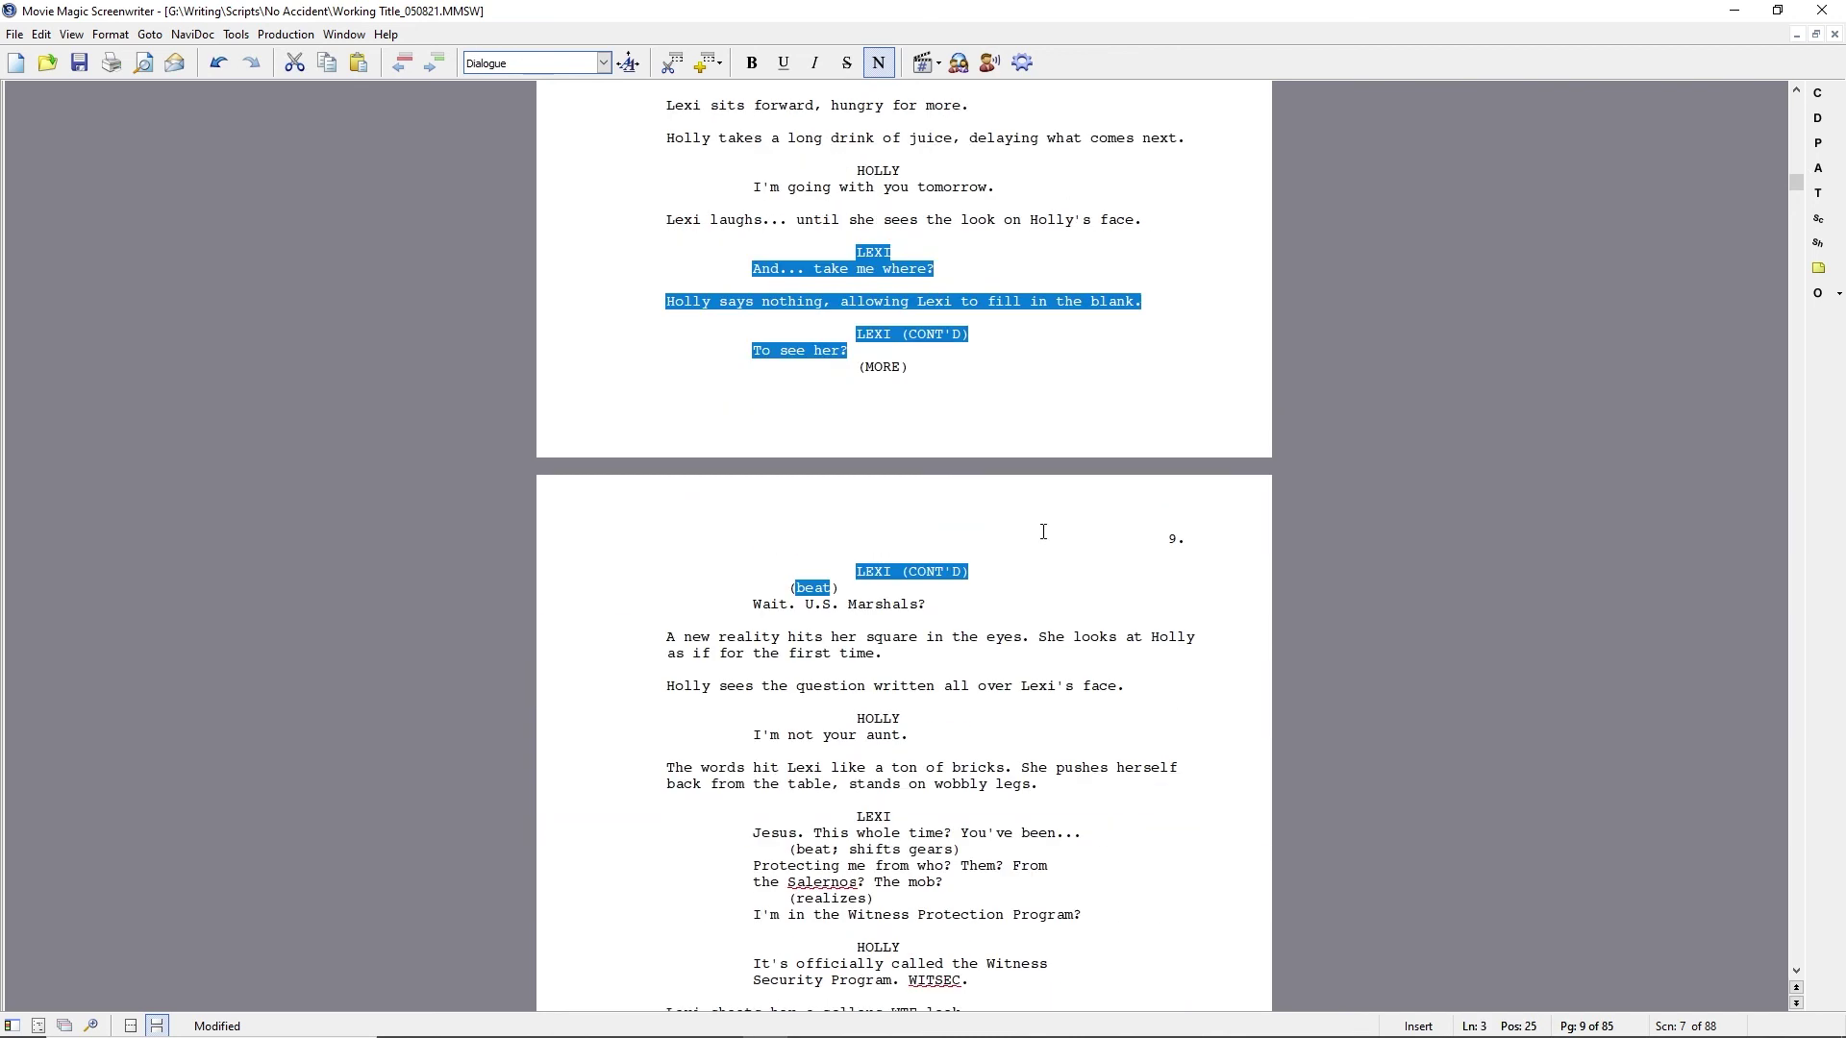
Delete the word "mostly" from Holly's speech about the mother's involvement with the Salerno crime family.
{"action": "scroll", "coordinate": [1045, 510], "scroll_direction": "up", "scroll_amount": 20}
{"action": "scroll", "coordinate": [1043, 532], "scroll_direction": "down", "scroll_amount": 6}
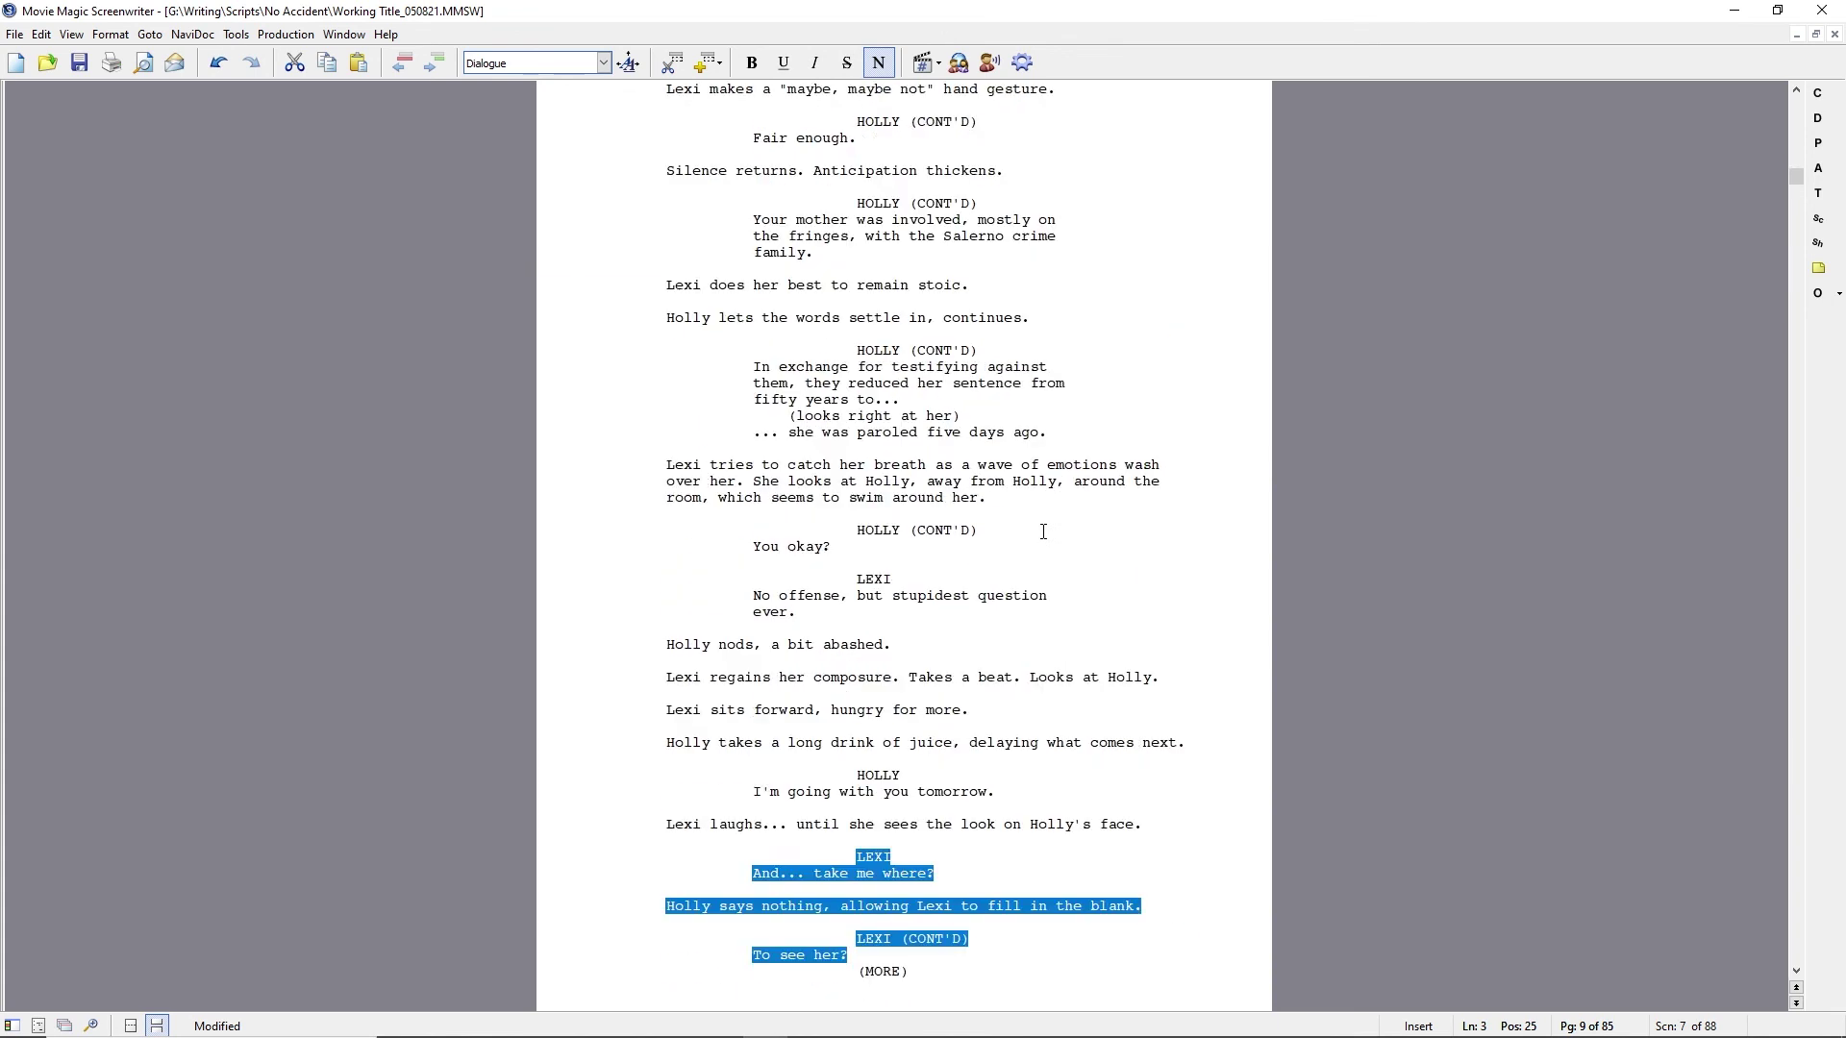
{"action": "left_click", "coordinate": [983, 220]}
{"action": "key", "text": "ctrl+Delete"}
{"action": "left_click", "coordinate": [893, 775]}
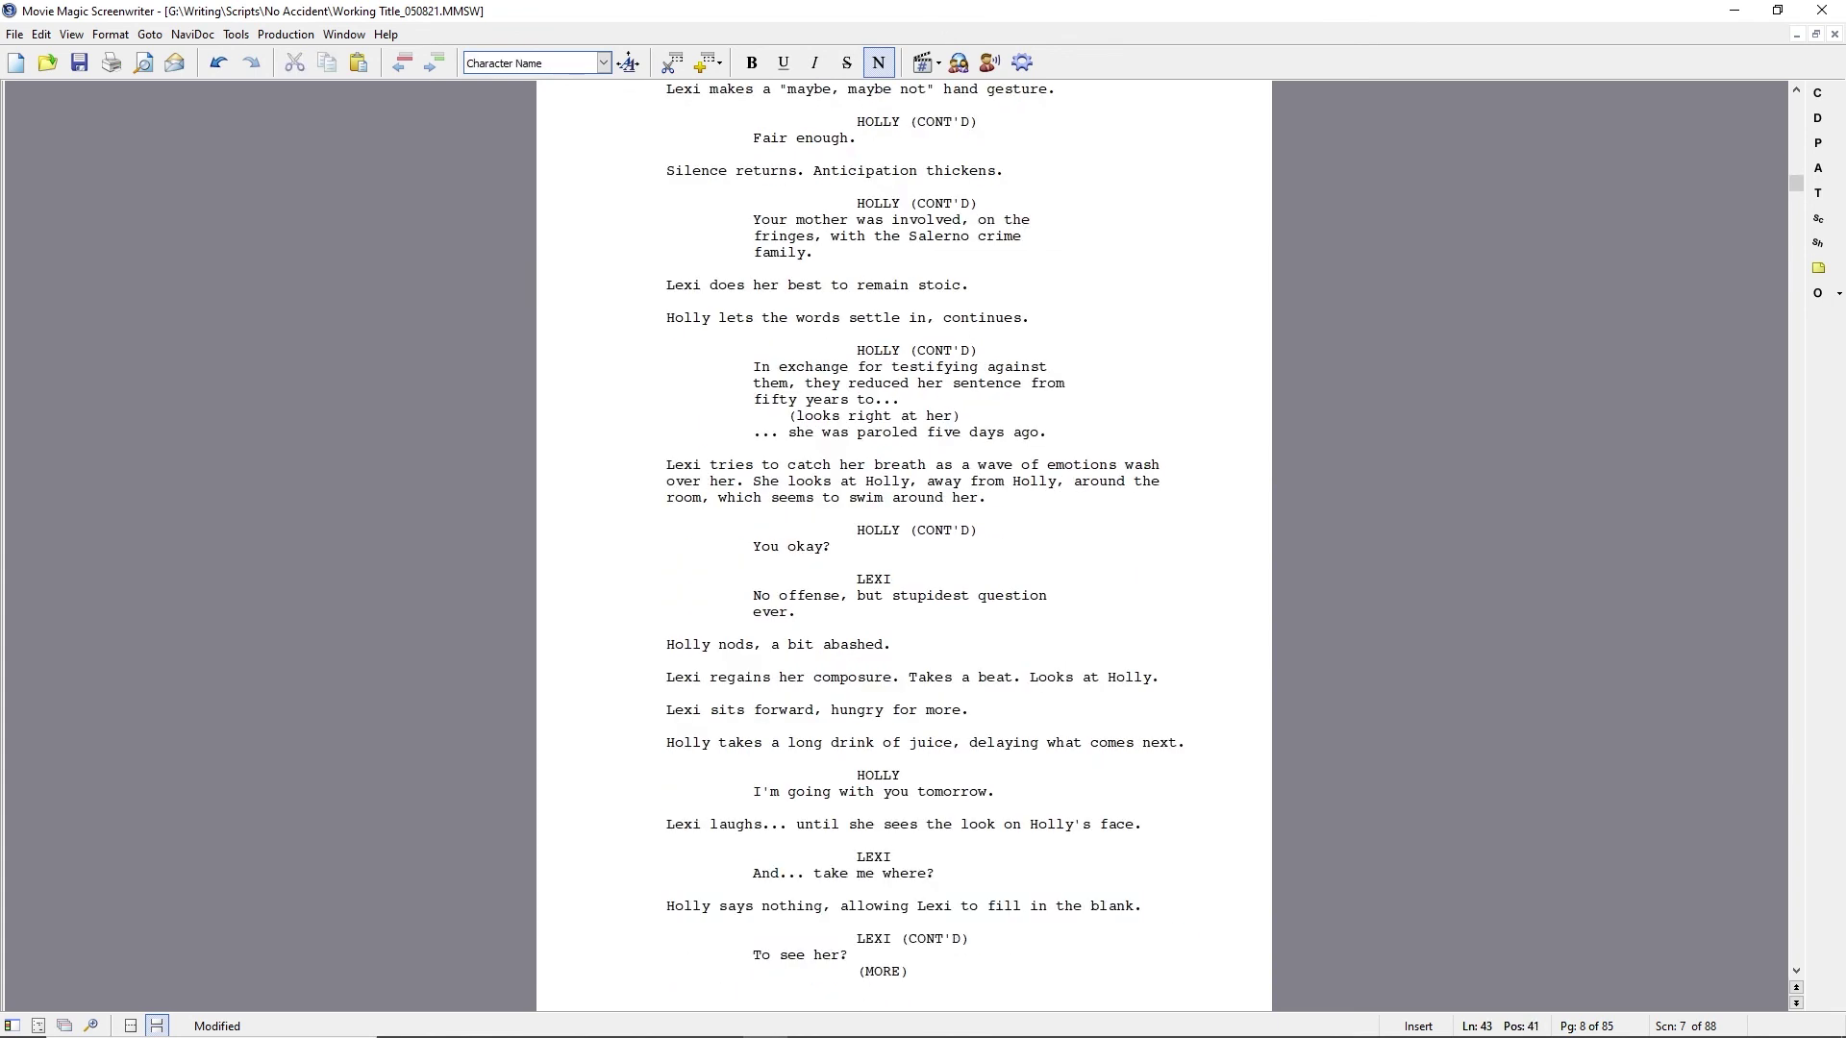
Save the script as a new version named "Working Title_050821_2".
{"action": "scroll", "coordinate": [907, 400], "scroll_direction": "down", "scroll_amount": 6}
{"action": "key", "text": "ctrl+shift+s"}
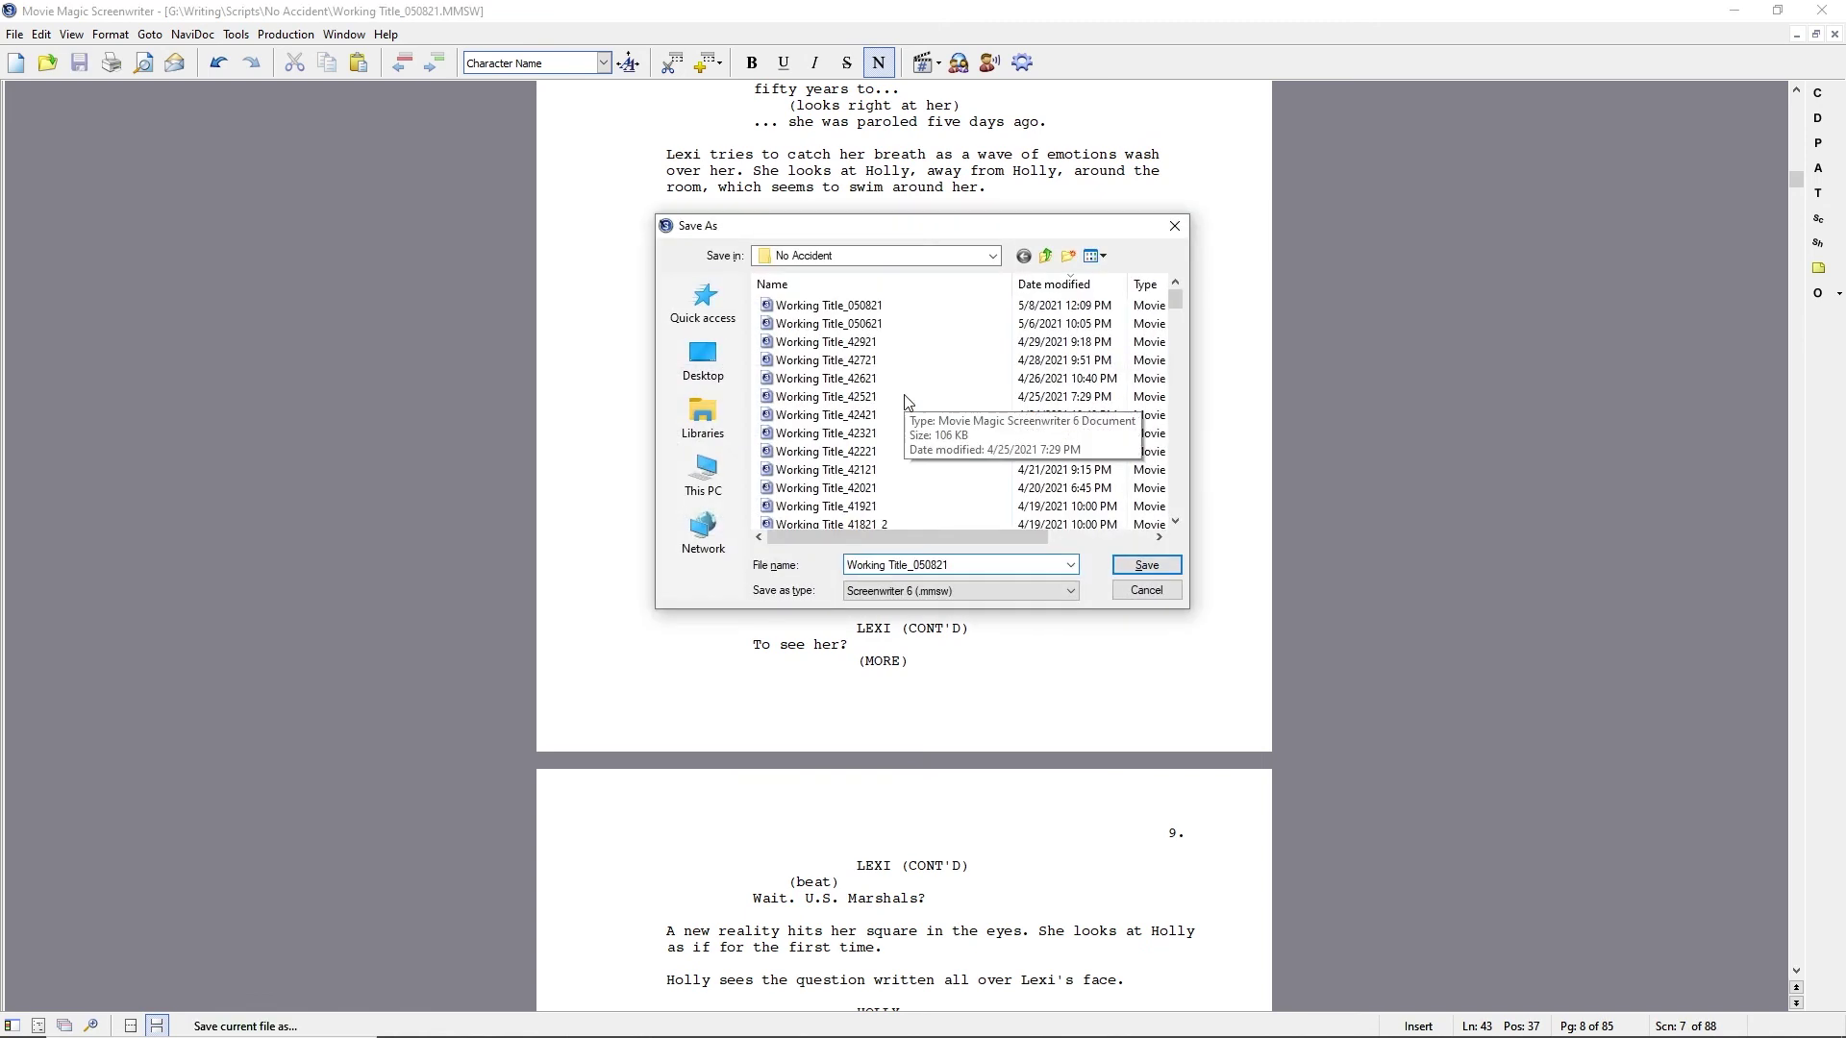
{"action": "type", "text": "_2"}
{"action": "key", "text": "Return"}
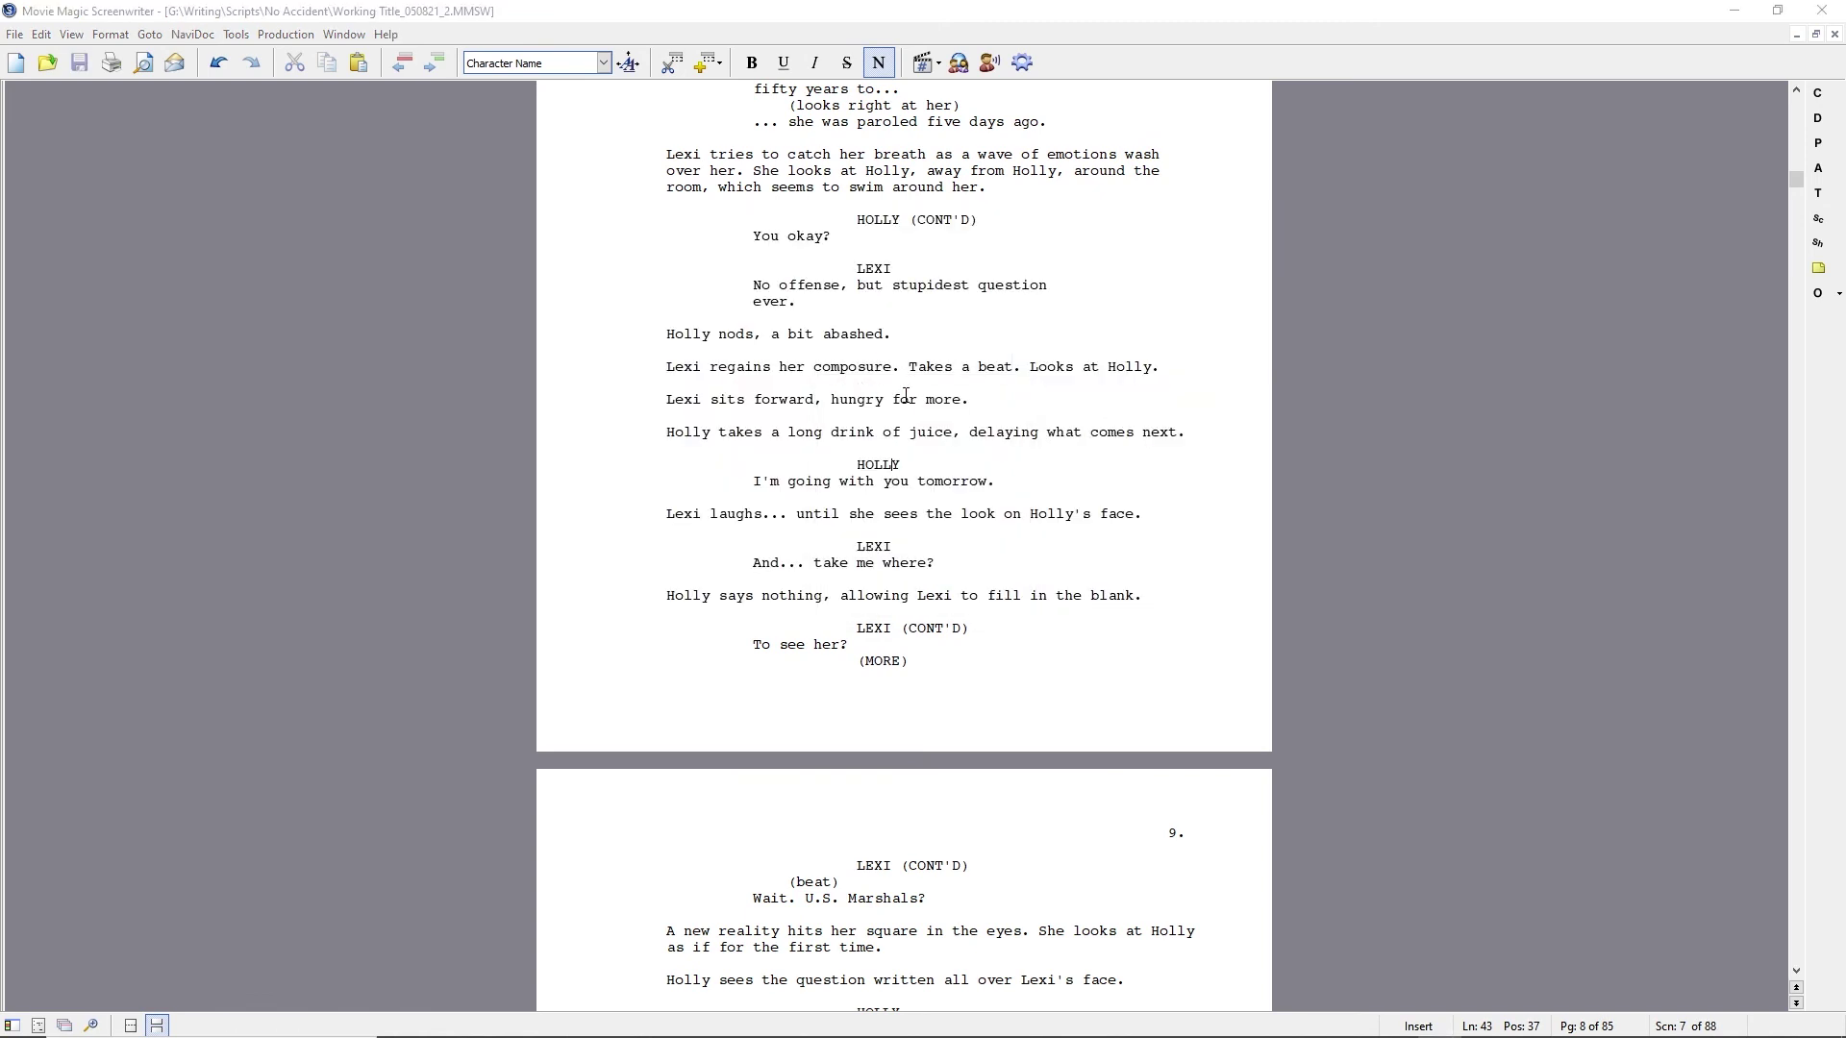
Replace Holly's speech "I'm going with you tomorrow." with "I'm not your aunt.".
{"action": "left_click", "coordinate": [753, 481]}
{"action": "type", "text": "I'm not your aunt."}
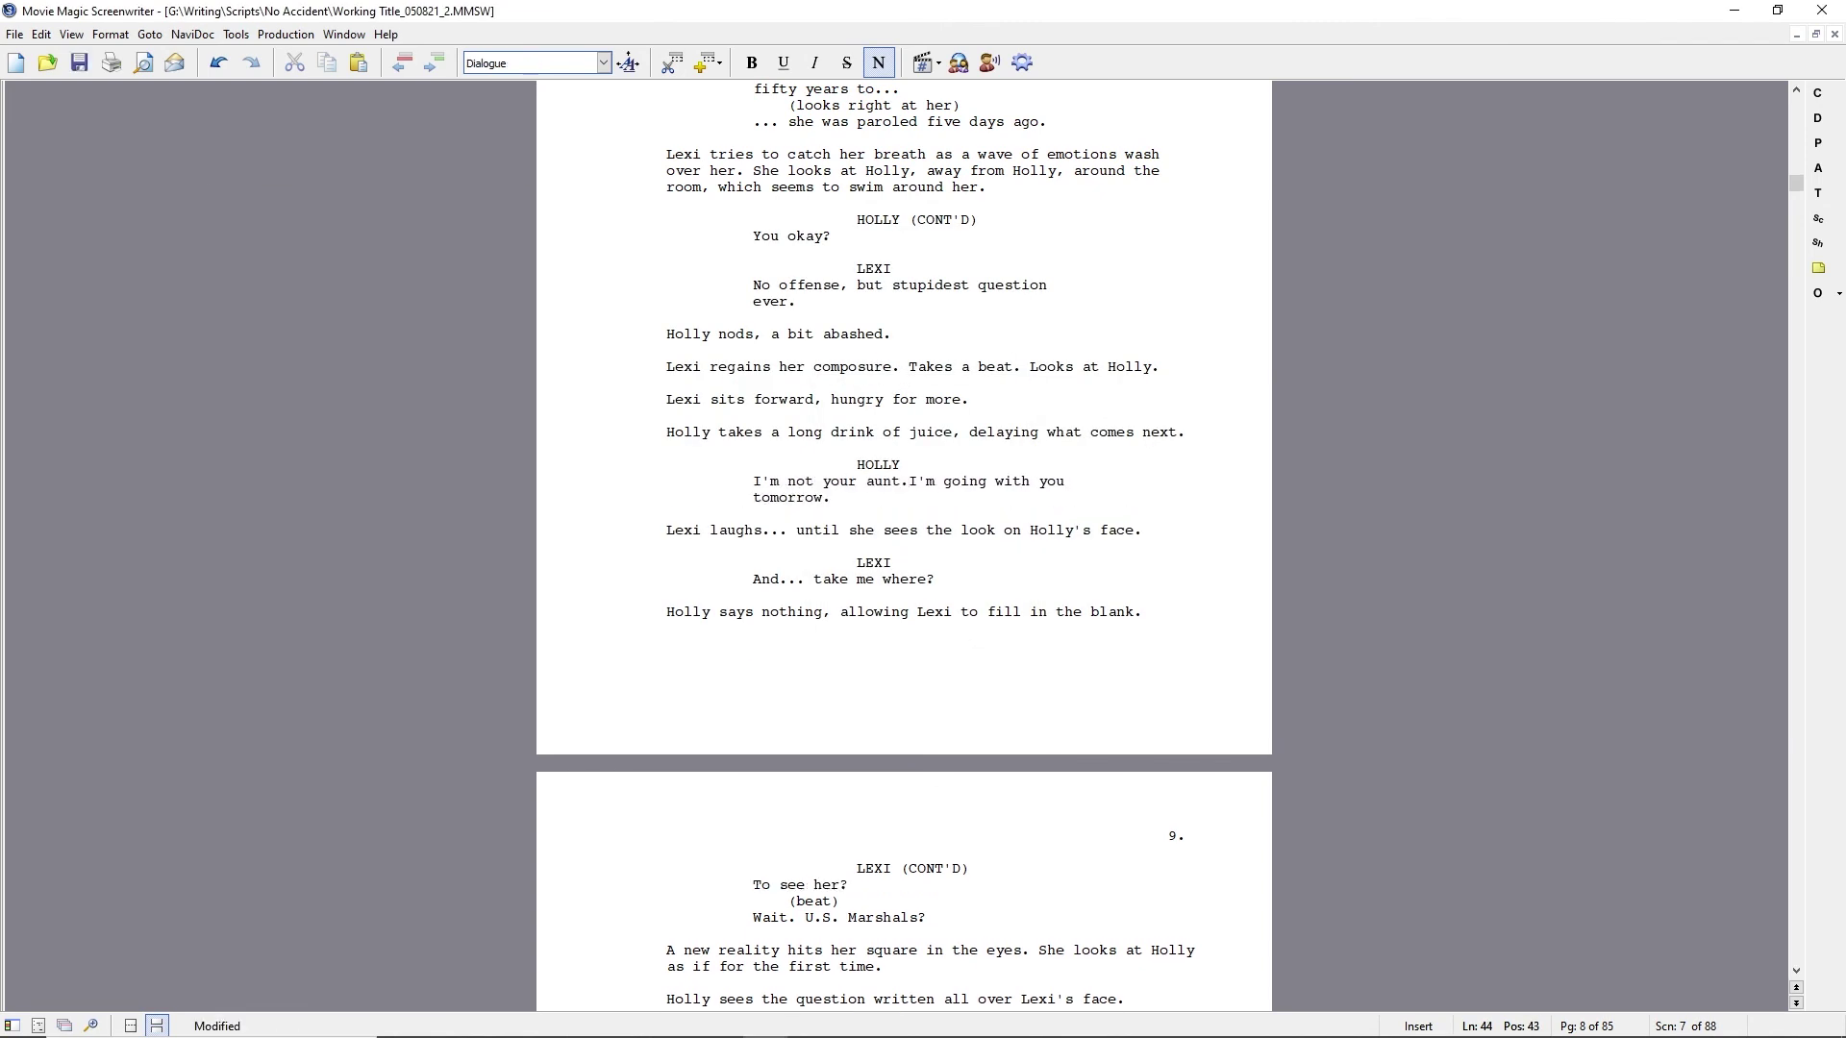
{"action": "key", "text": "shift+Down"}
{"action": "key", "text": "Delete"}
Append "Suddenly, Lexi can barely breathe." to the action line about Lexi laughing.
{"action": "left_click", "coordinate": [894, 547]}
{"action": "scroll", "coordinate": [903, 547], "scroll_direction": "down", "scroll_amount": 7}
{"action": "scroll", "coordinate": [708, 710], "scroll_direction": "down", "scroll_amount": 5}
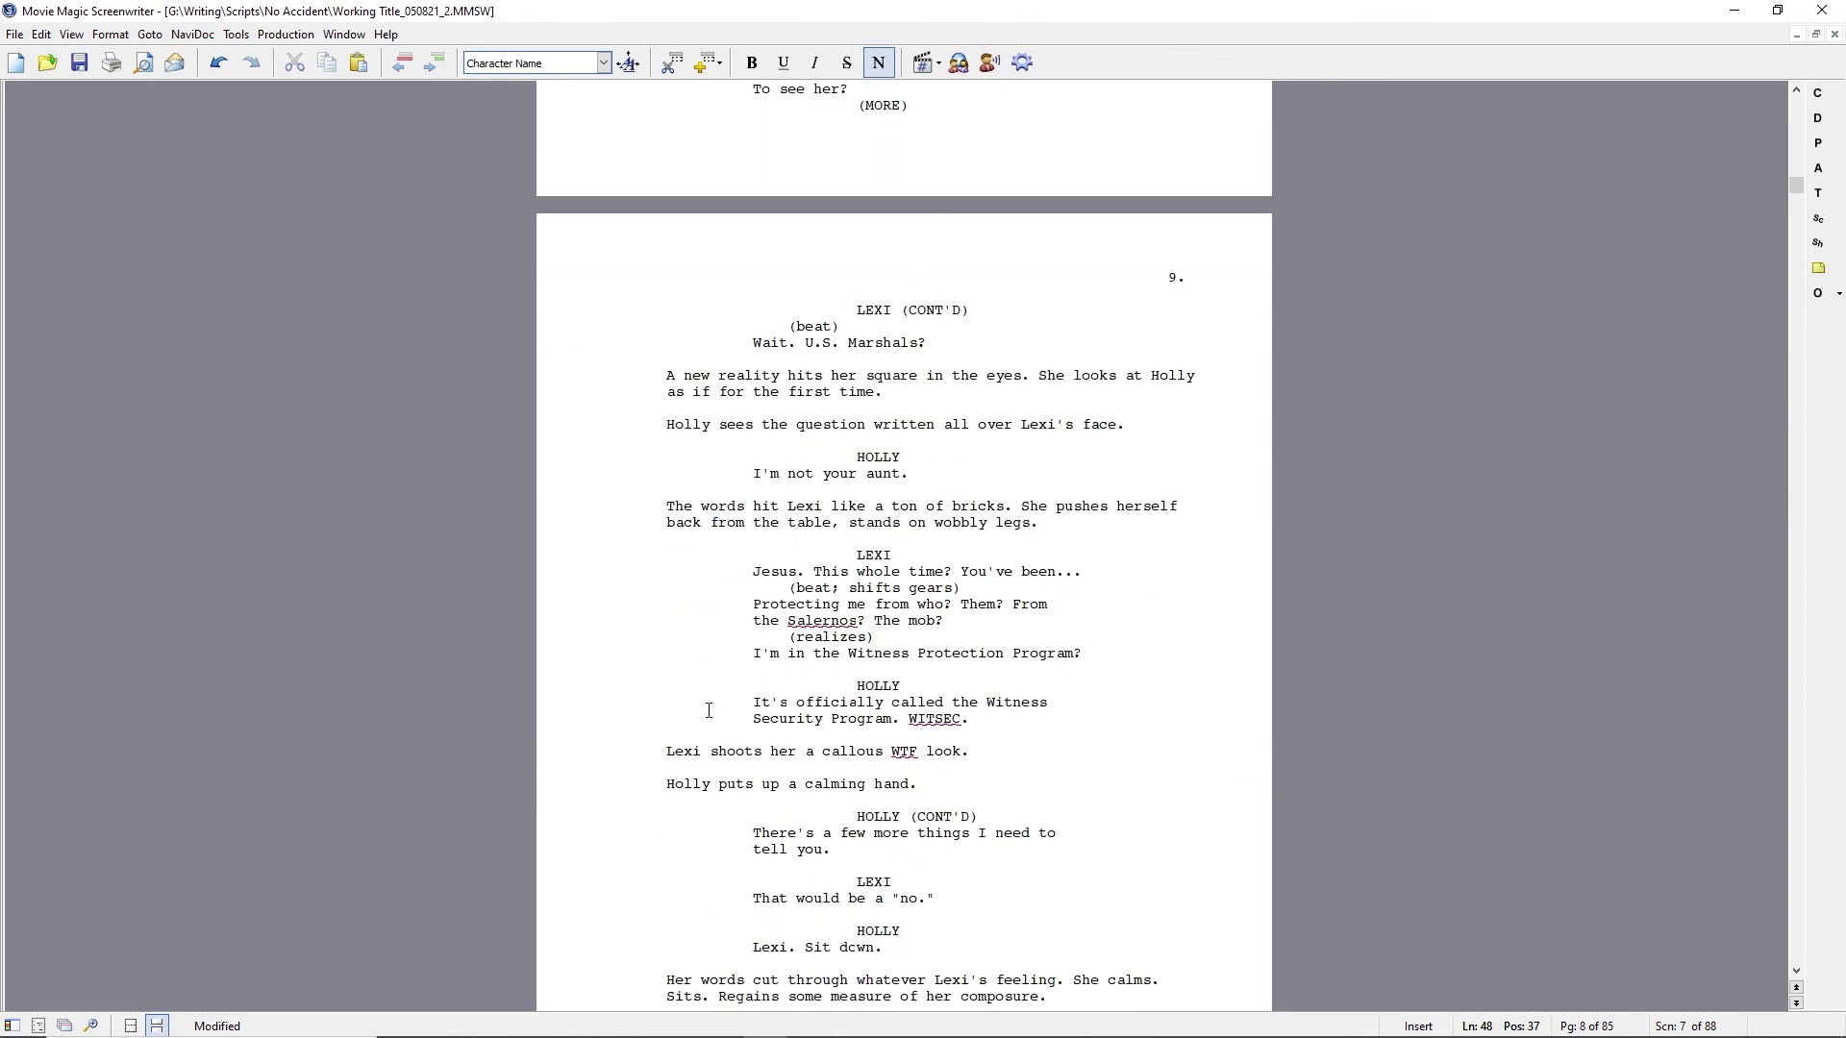
{"action": "scroll", "coordinate": [708, 710], "scroll_direction": "up", "scroll_amount": 9}
{"action": "left_click", "coordinate": [1171, 400]}
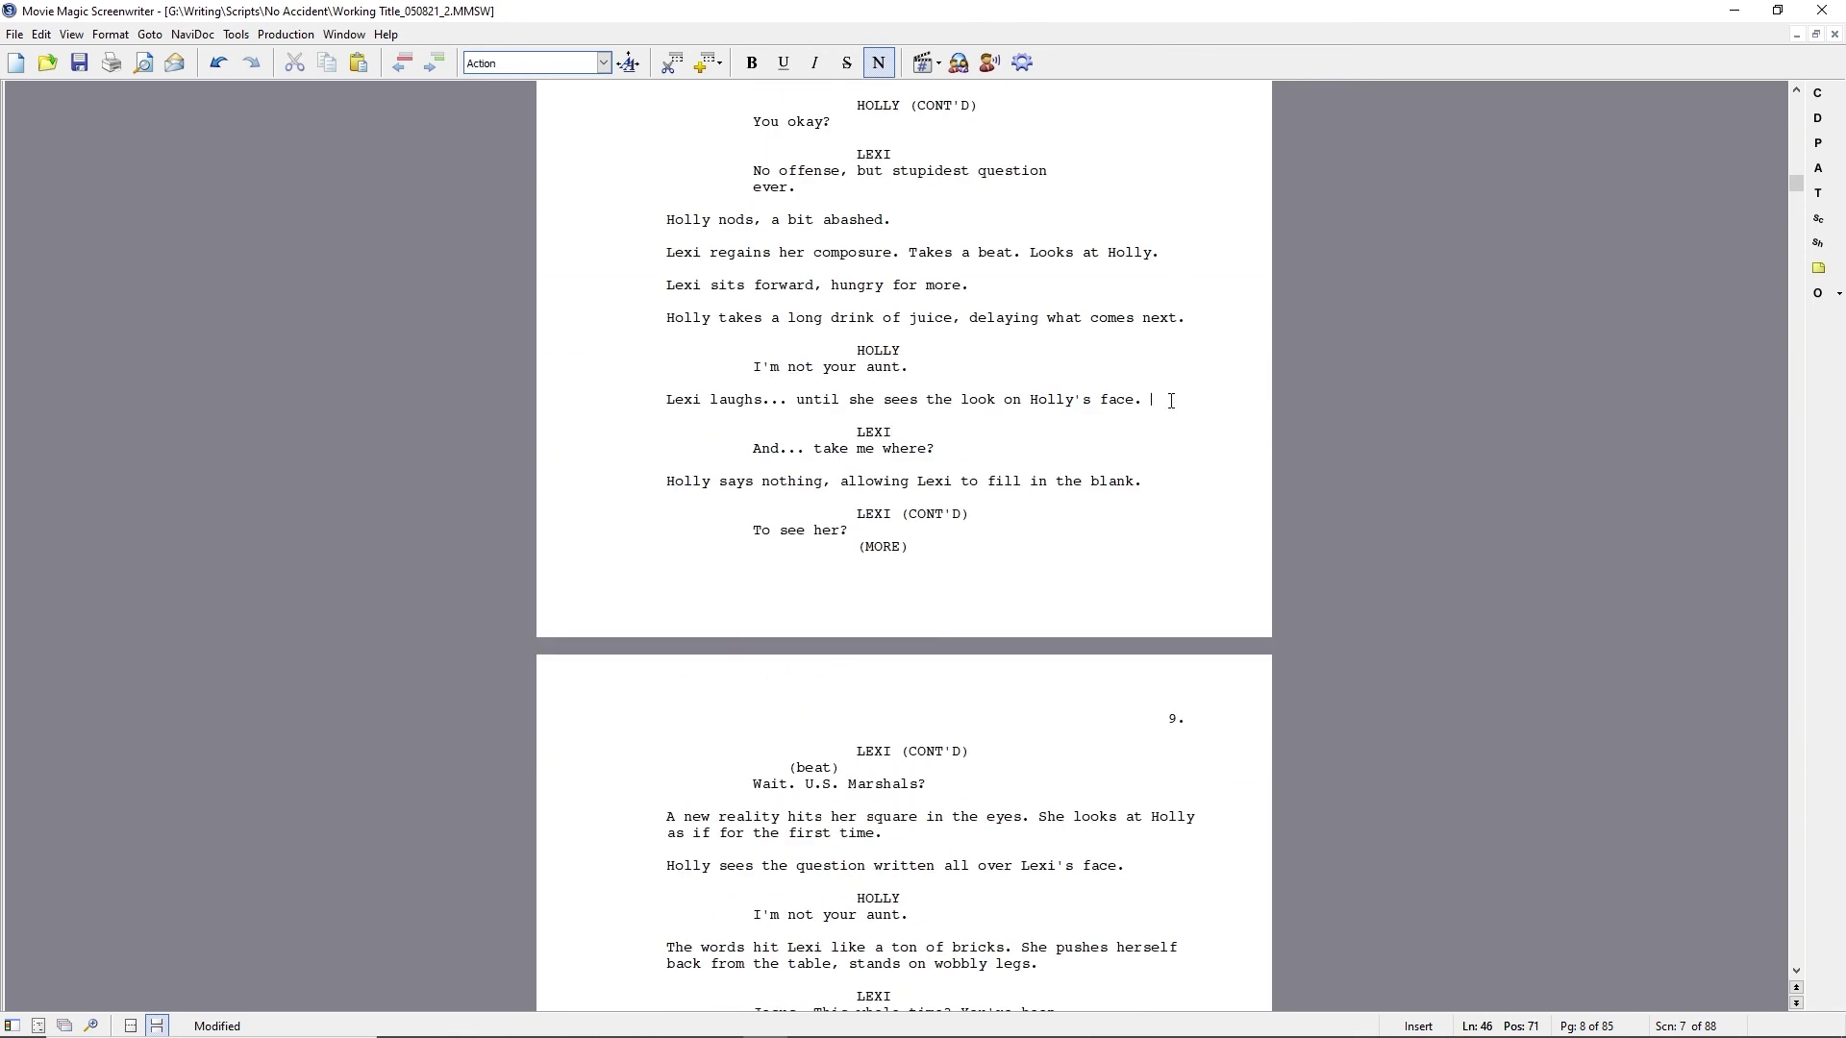
{"action": "type", "text": "Suddenly, Lexi can barely breathe."}
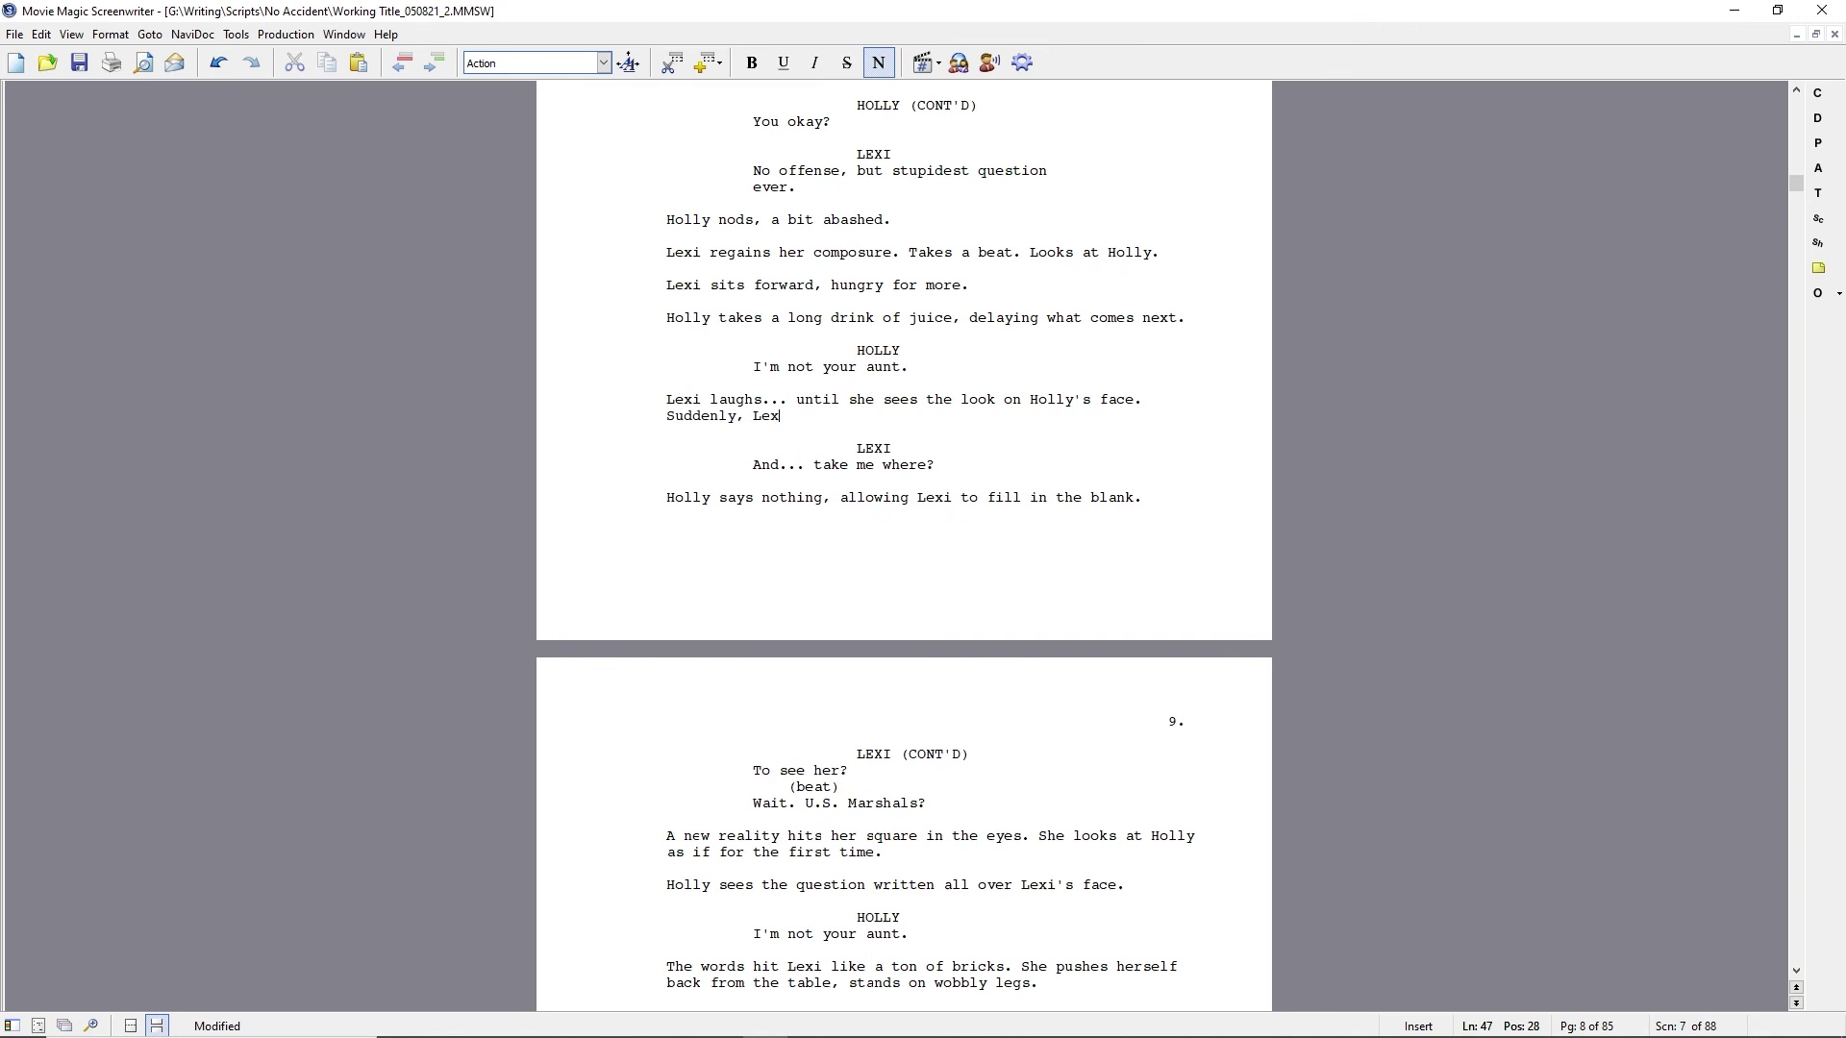
Add the action line "Holly presses on." followed by Holly's speech "I'm a U.S. Marshal.".
{"action": "key", "text": "Return"}
{"action": "type", "text": "Holly presses on."}
{"action": "key", "text": "Tab"}
{"action": "type", "text": "HOLLY"}
{"action": "key", "text": "Return"}
{"action": "type", "text": "I'm a U.S. Marshal."}
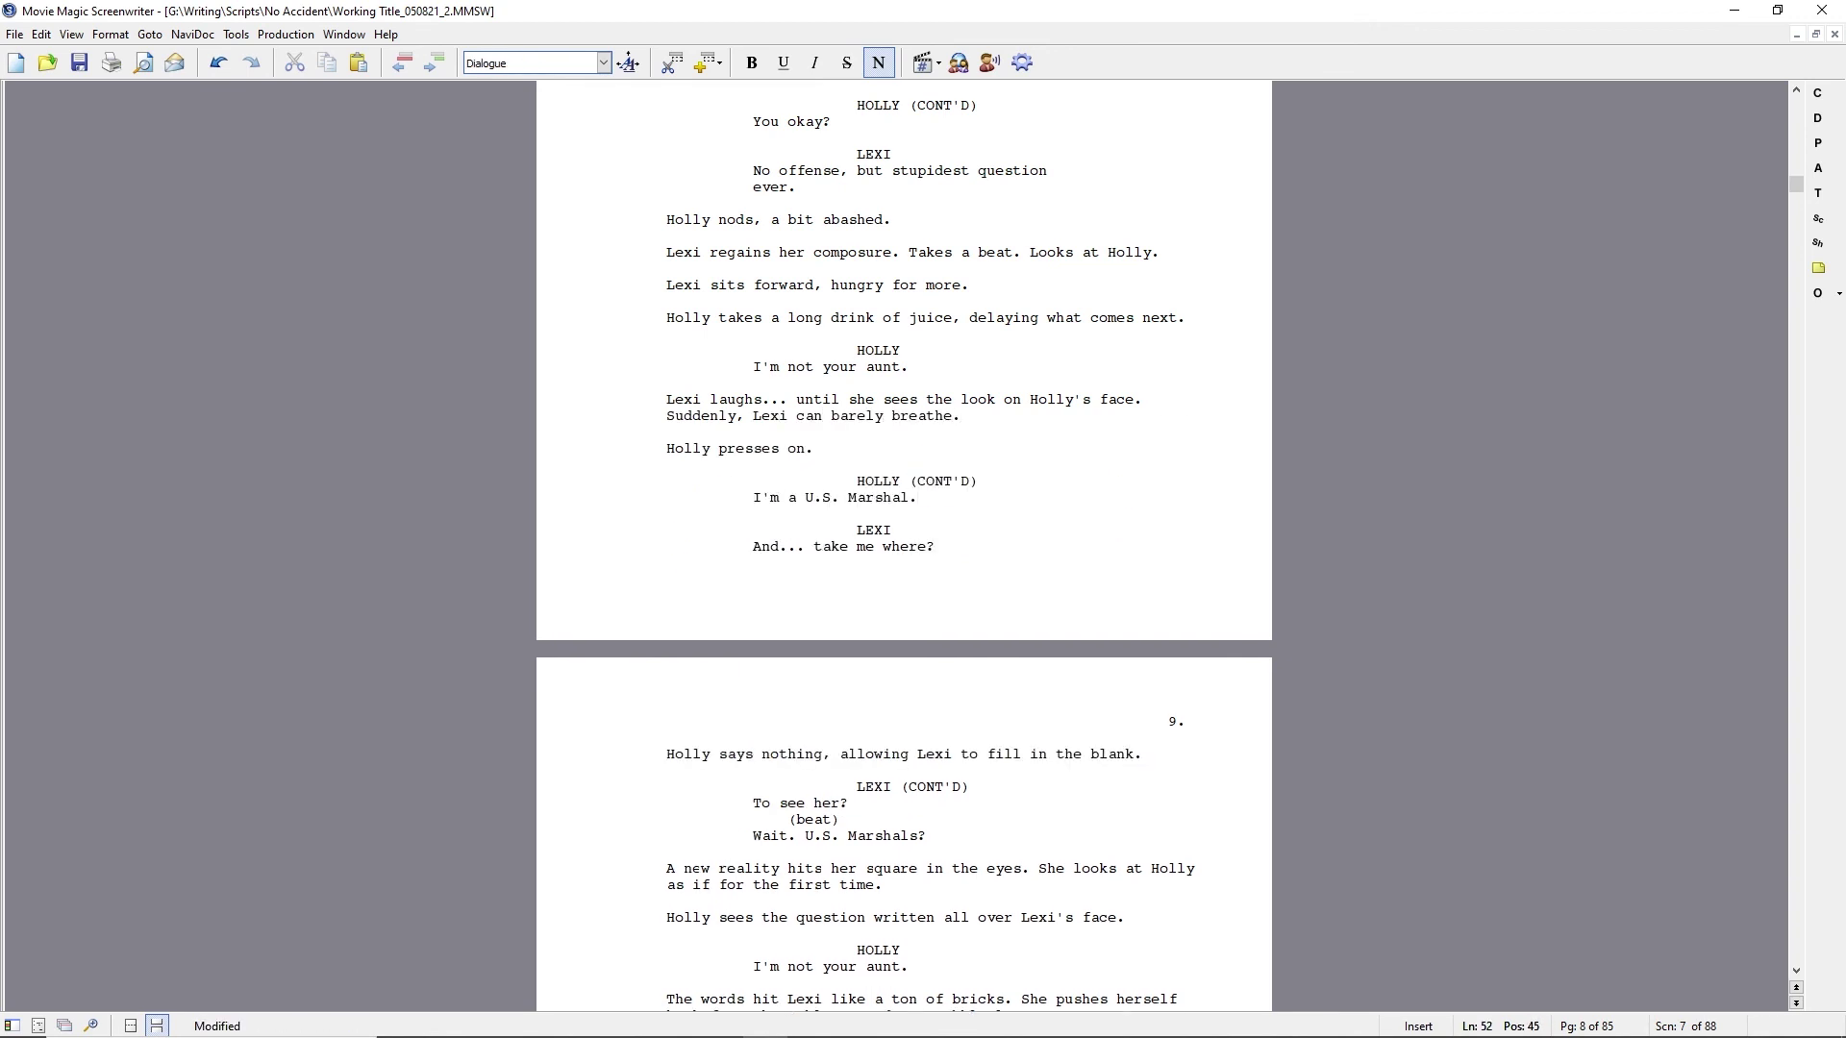
Delete the block from Lexi's "And... take me where?" through Holly's second "I'm not your aunt.".
{"action": "key", "text": "shift+Down"}
{"action": "key", "text": "shift+Down"}
{"action": "key", "text": "shift+Down"}
{"action": "key", "text": "shift+Down"}
{"action": "key", "text": "shift+Down"}
{"action": "key", "text": "shift+Down"}
{"action": "key", "text": "shift+Down"}
{"action": "key", "text": "shift+Down"}
{"action": "key", "text": "shift+Down"}
{"action": "key", "text": "shift+Down"}
{"action": "key", "text": "shift+Down"}
{"action": "key", "text": "shift+Down"}
{"action": "key", "text": "shift+Down"}
{"action": "key", "text": "shift+Down"}
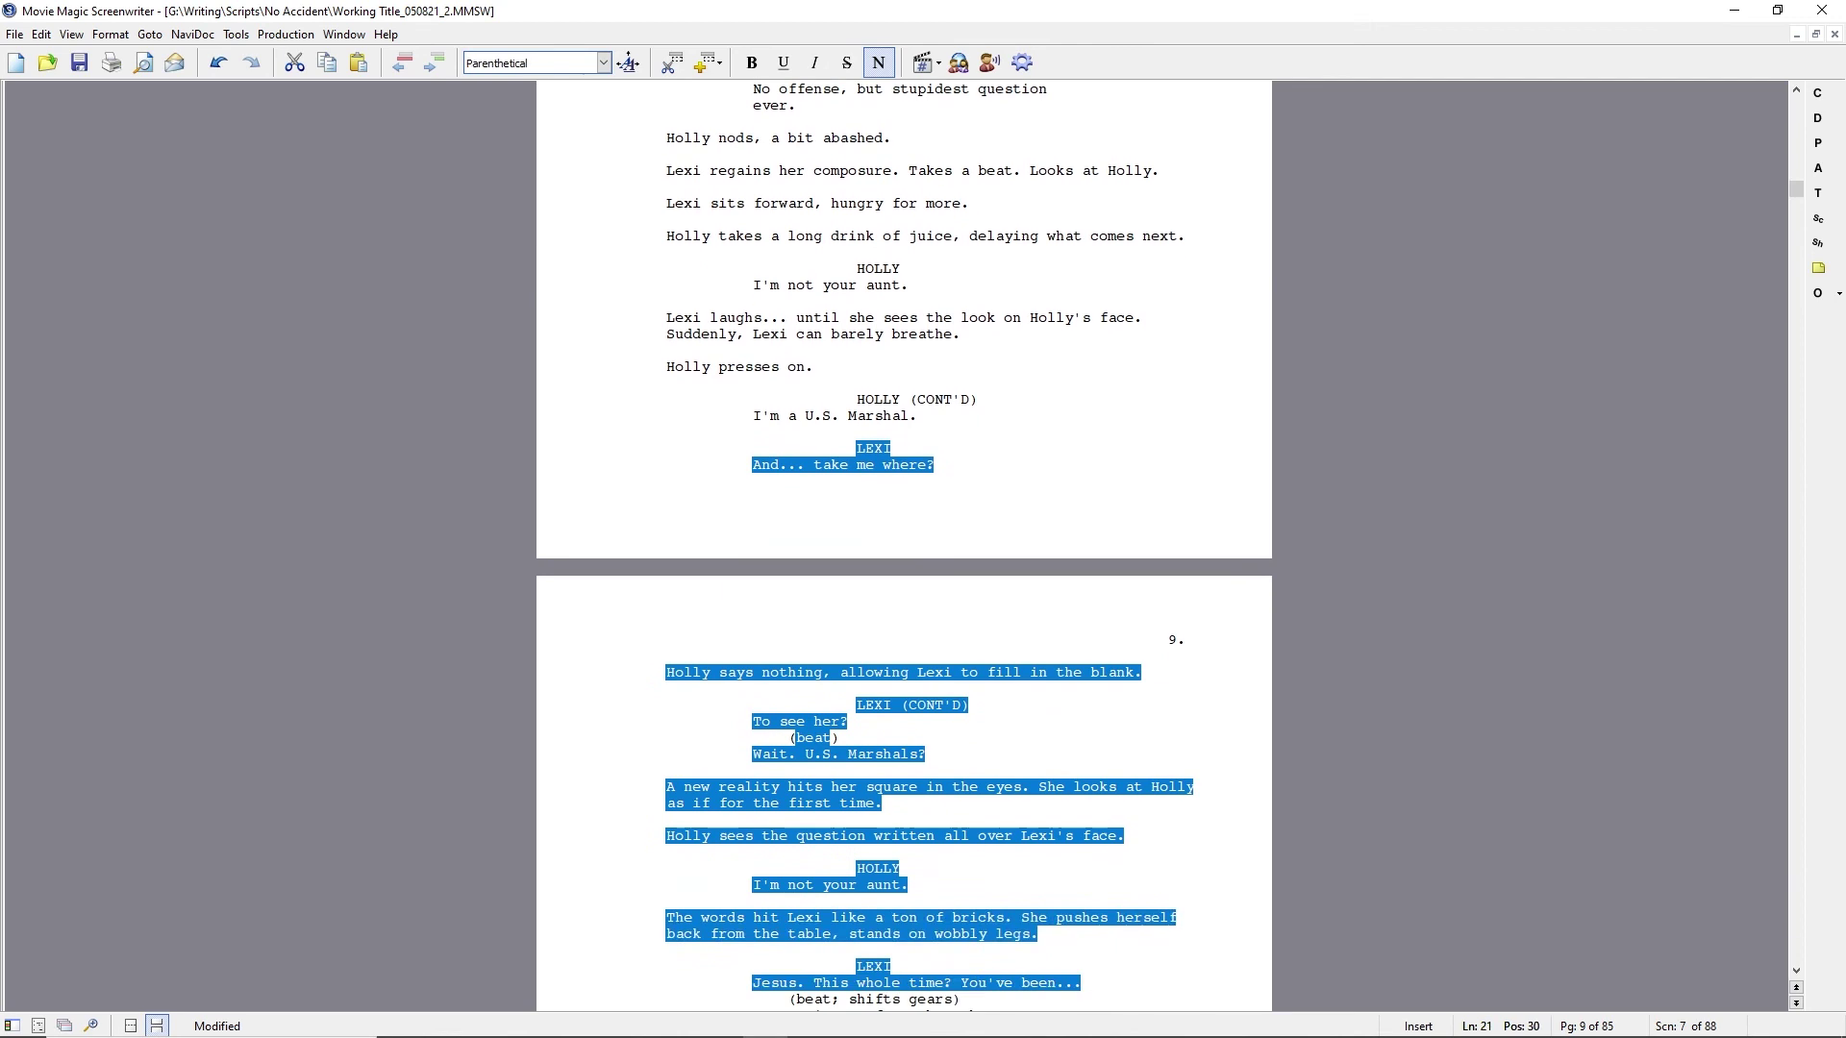
{"action": "key", "text": "shift+Up"}
{"action": "key", "text": "shift+Up"}
{"action": "key", "text": "Delete"}
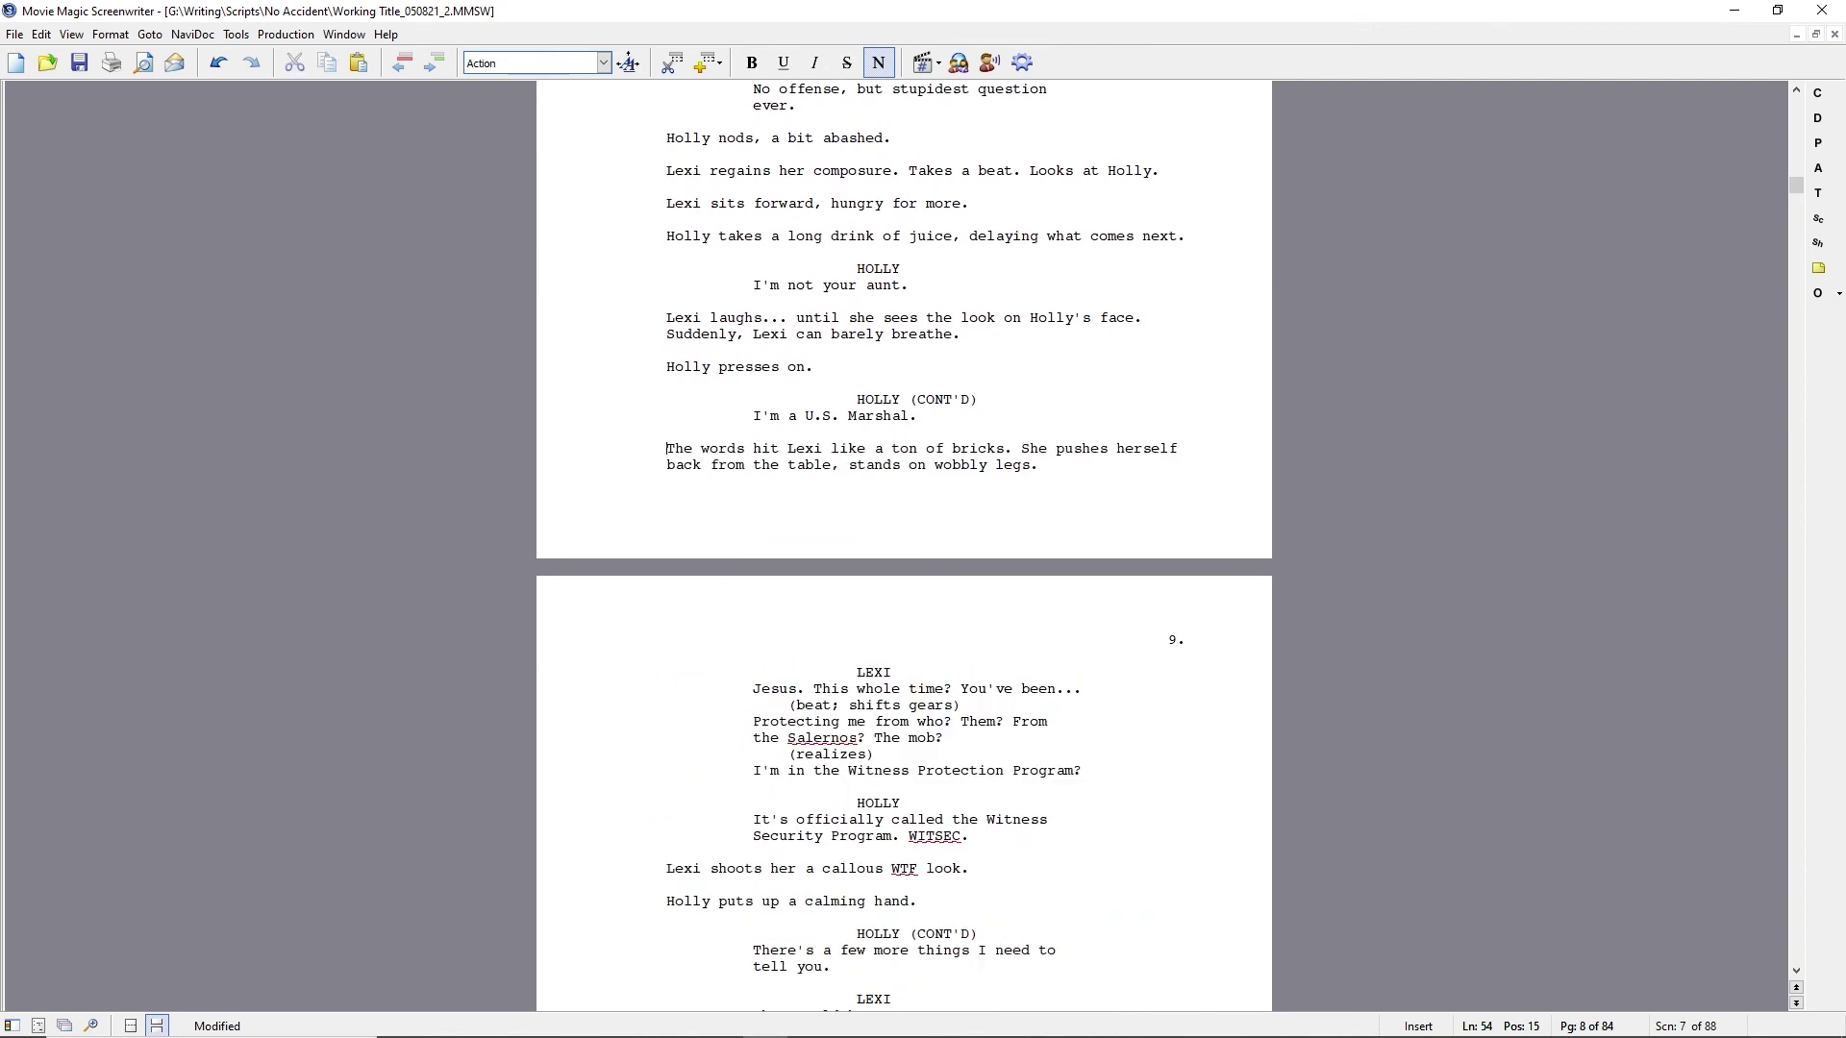
Cut "pushes herself back from the table" from the ton-of-bricks action line, leaving "She stands on wobbly legs.".
{"action": "left_click", "coordinate": [1062, 471]}
{"action": "type", "text": "Tries"}
{"action": "key", "text": "BackSpace"}
{"action": "key", "text": "BackSpace"}
{"action": "key", "text": "BackSpace"}
{"action": "key", "text": "BackSpace"}
{"action": "key", "text": "BackSpace"}
{"action": "key", "text": "Right"}
{"action": "key", "text": "ctrl+shift+Right"}
{"action": "key", "text": "ctrl+shift+Right"}
{"action": "key", "text": "ctrl+shift+Right"}
{"action": "key", "text": "ctrl+shift+Right"}
{"action": "key", "text": "ctrl+shift+Right"}
{"action": "key", "text": "ctrl+shift+Right"}
{"action": "key", "text": "Delete"}
{"action": "key", "text": "Delete"}
Append "Scrambling to process everything." to the action line about Lexi's wobbly legs.
{"action": "key", "text": "Down"}
{"action": "type", "text": "Trying to process everything."}
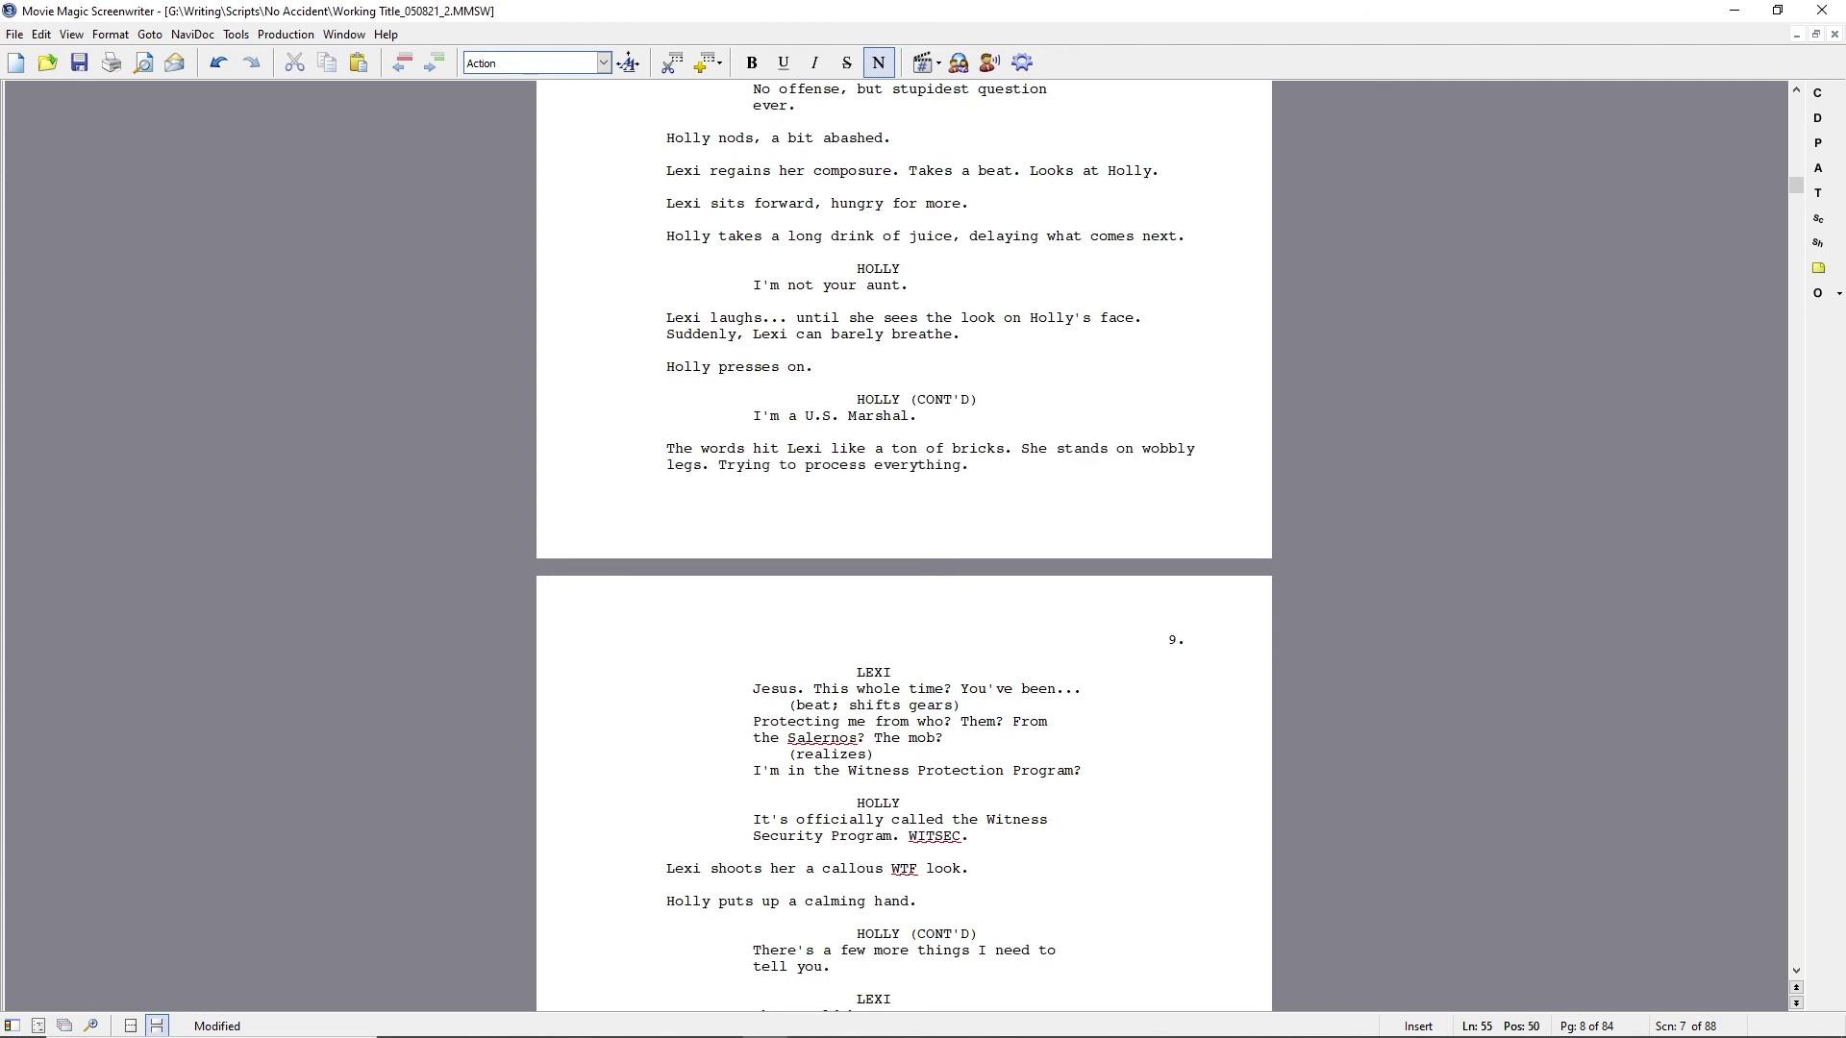
{"action": "key", "text": "ctrl+Left"}
{"action": "key", "text": "ctrl+Left"}
{"action": "key", "text": "ctrl+Left"}
{"action": "key", "text": "ctrl+shift+Left"}
{"action": "type", "text": "Scrambling"}
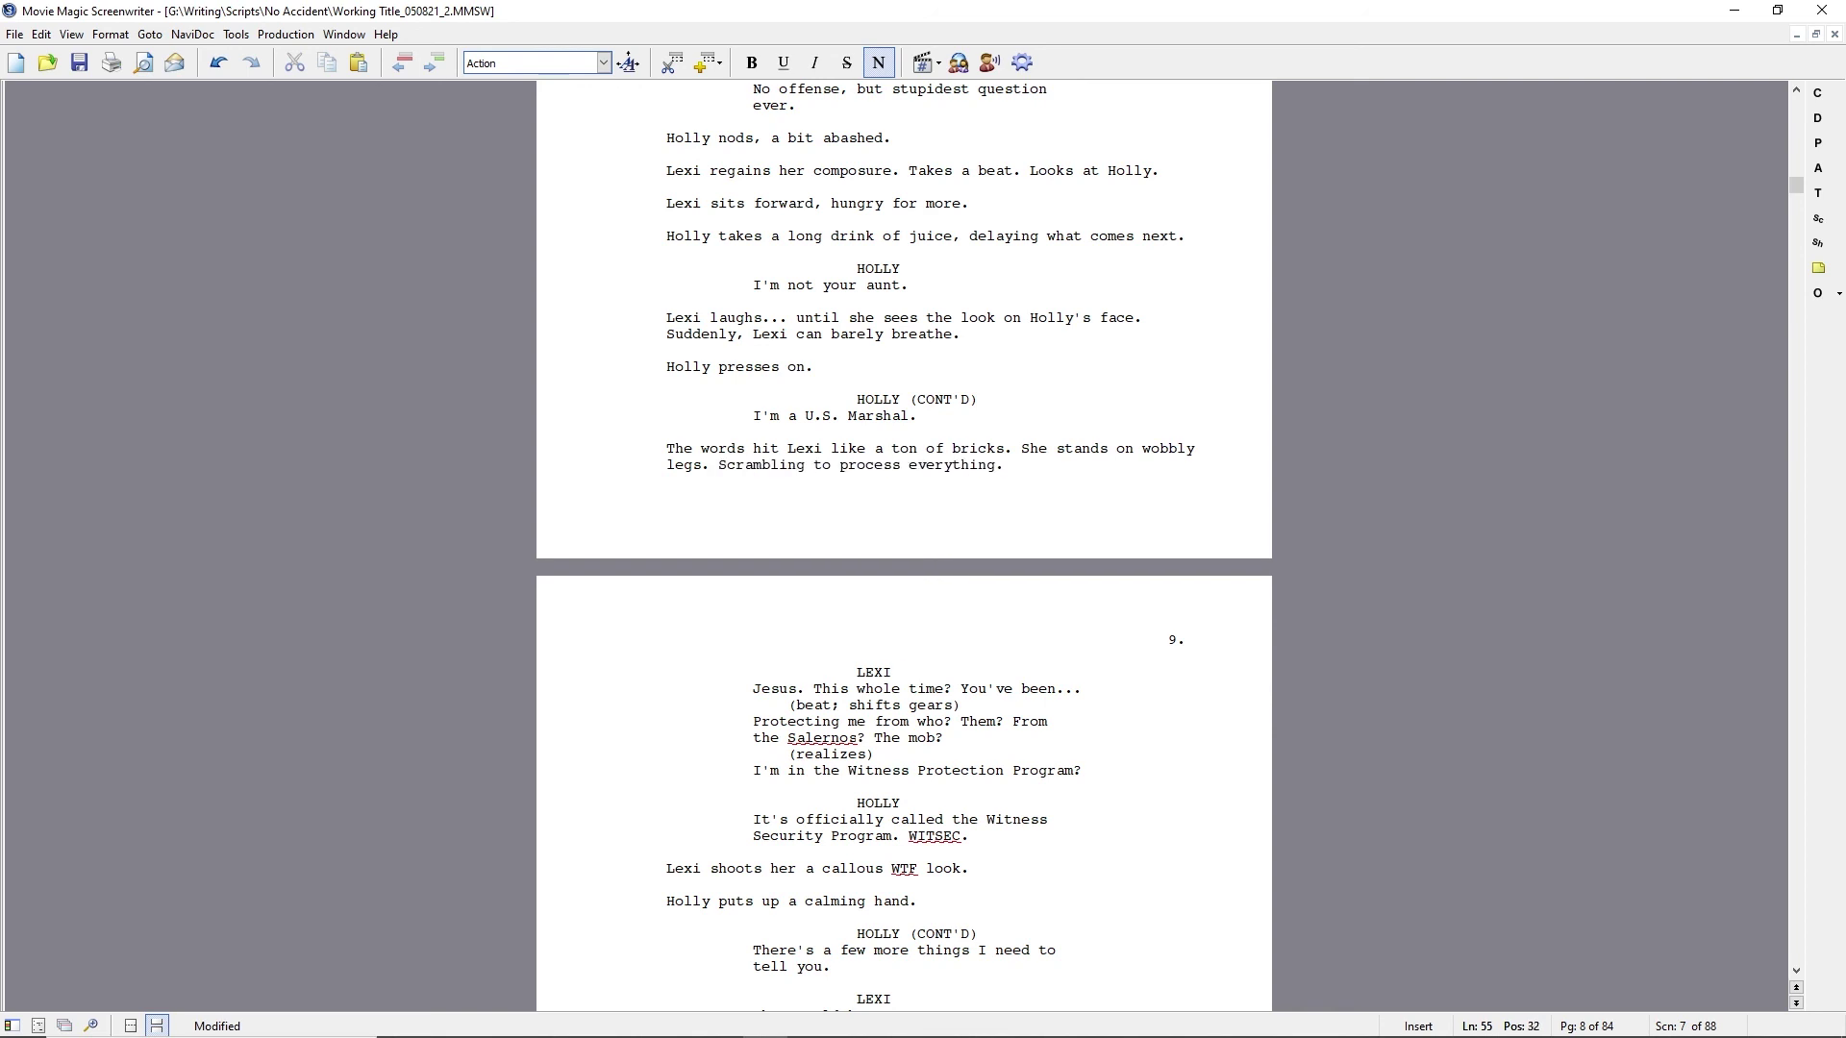
Change the parenthetical before Lexi's line about the Witness Protection Program from "realizes" to "terrified".
{"action": "key", "text": "Down"}
{"action": "key", "text": "Down"}
{"action": "key", "text": "Down"}
{"action": "left_click", "coordinate": [789, 737]}
{"action": "left_click", "coordinate": [795, 754]}
{"action": "type", "text": "terrified"}
{"action": "key", "text": "Delete"}
{"action": "key", "text": "Delete"}
{"action": "key", "text": "Delete"}
{"action": "key", "text": "Delete"}
{"action": "key", "text": "Delete"}
{"action": "key", "text": "Delete"}
{"action": "key", "text": "Delete"}
{"action": "key", "text": "Delete"}
{"action": "key", "text": "Right"}
Replace the action line about Lexi's callous WTF look with "This doesn't help.".
{"action": "left_click", "coordinate": [666, 868]}
{"action": "key", "text": "shift+End"}
{"action": "type", "text": "This doesn't help."}
{"action": "key", "text": "Down"}
{"action": "key", "text": "Down"}
{"action": "key", "text": "Down"}
{"action": "key", "text": "Down"}
{"action": "key", "text": "Down"}
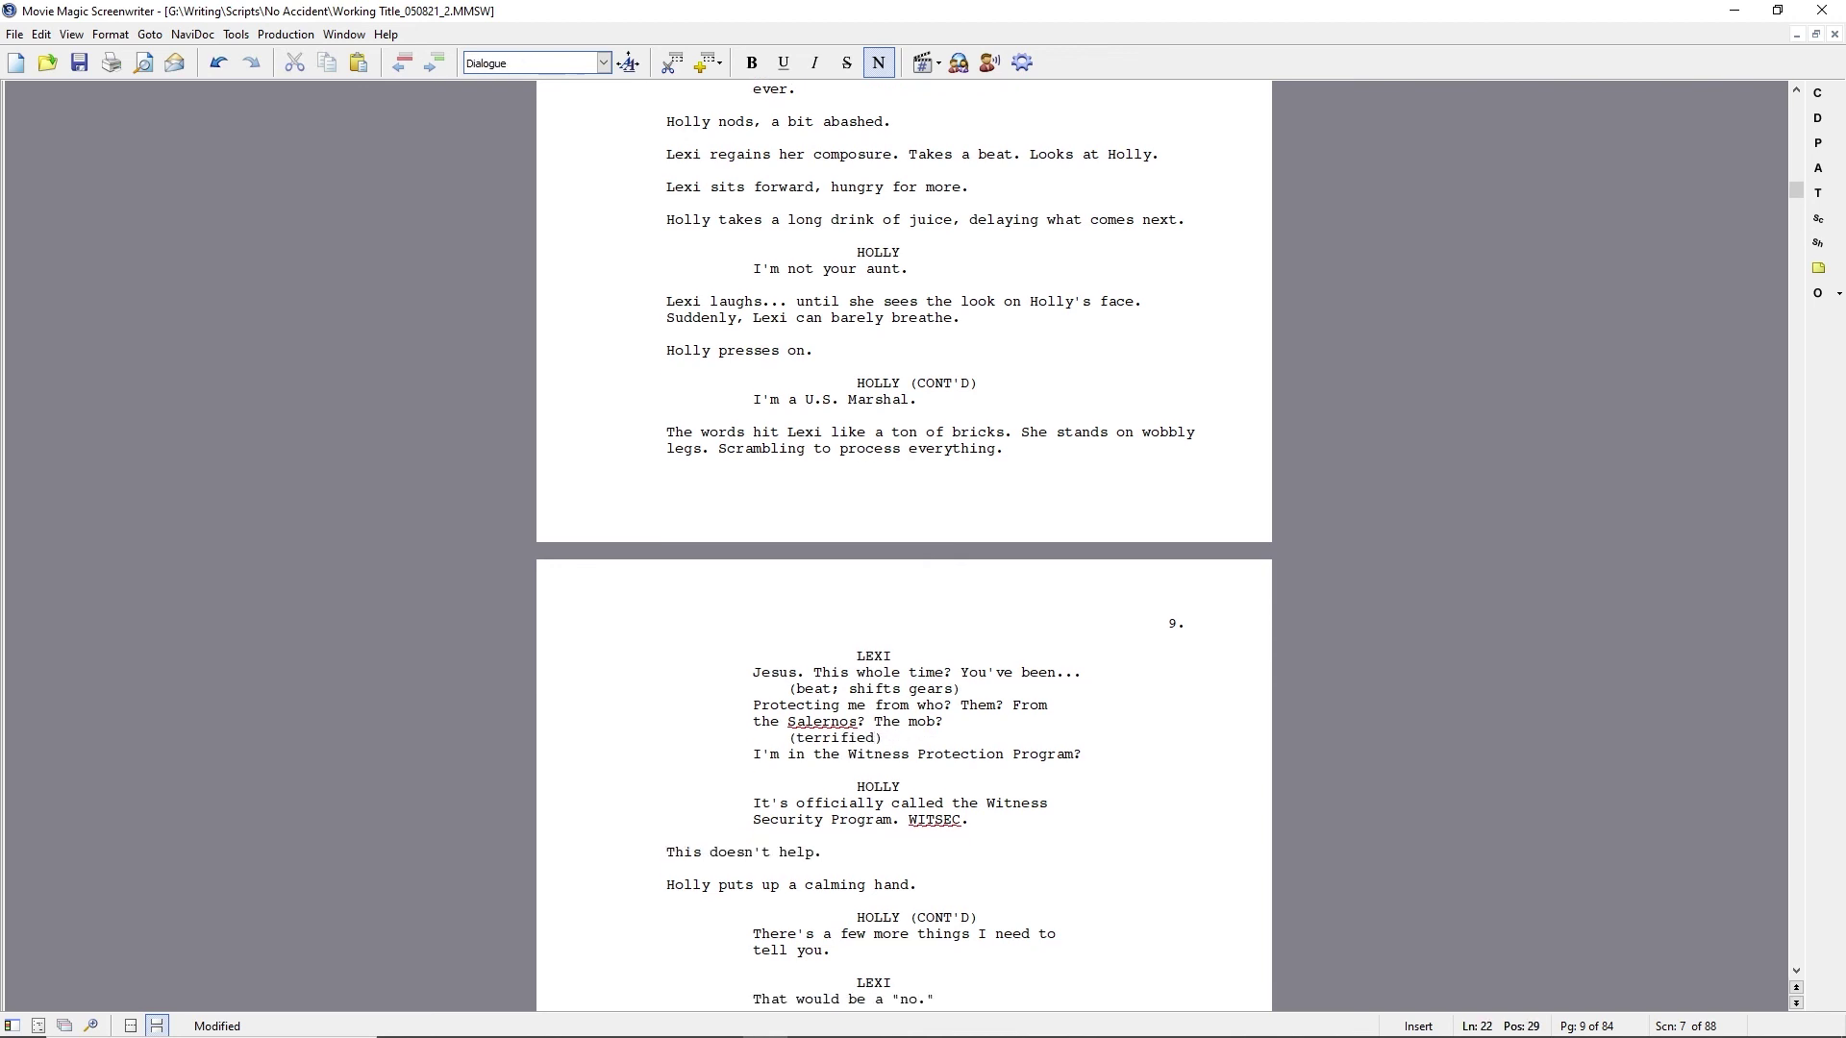
Replace Lexi's "Oh, darn" speech with "Guess what? As of midnight, I'm an adult. I can do whatever the hell I want. Starting with going up to--".
{"action": "scroll", "coordinate": [876, 584], "scroll_direction": "down", "scroll_amount": 7}
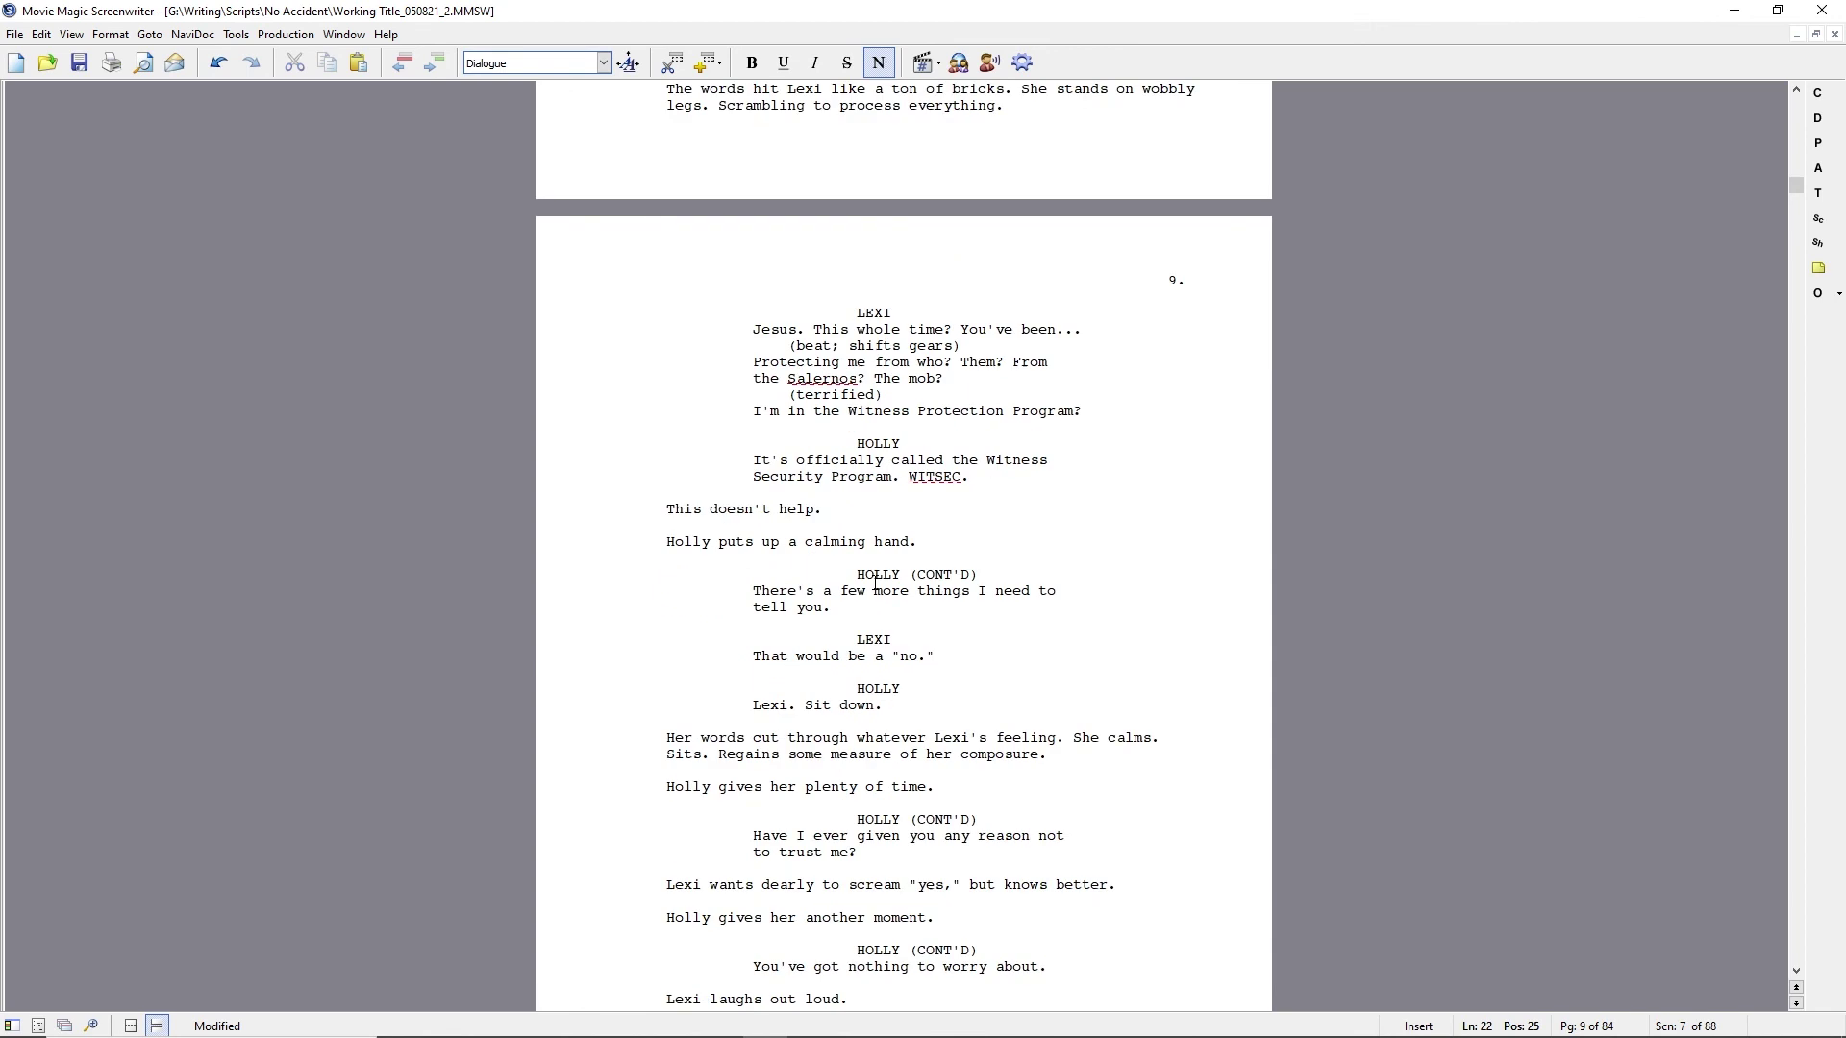
{"action": "scroll", "coordinate": [970, 659], "scroll_direction": "down", "scroll_amount": 15}
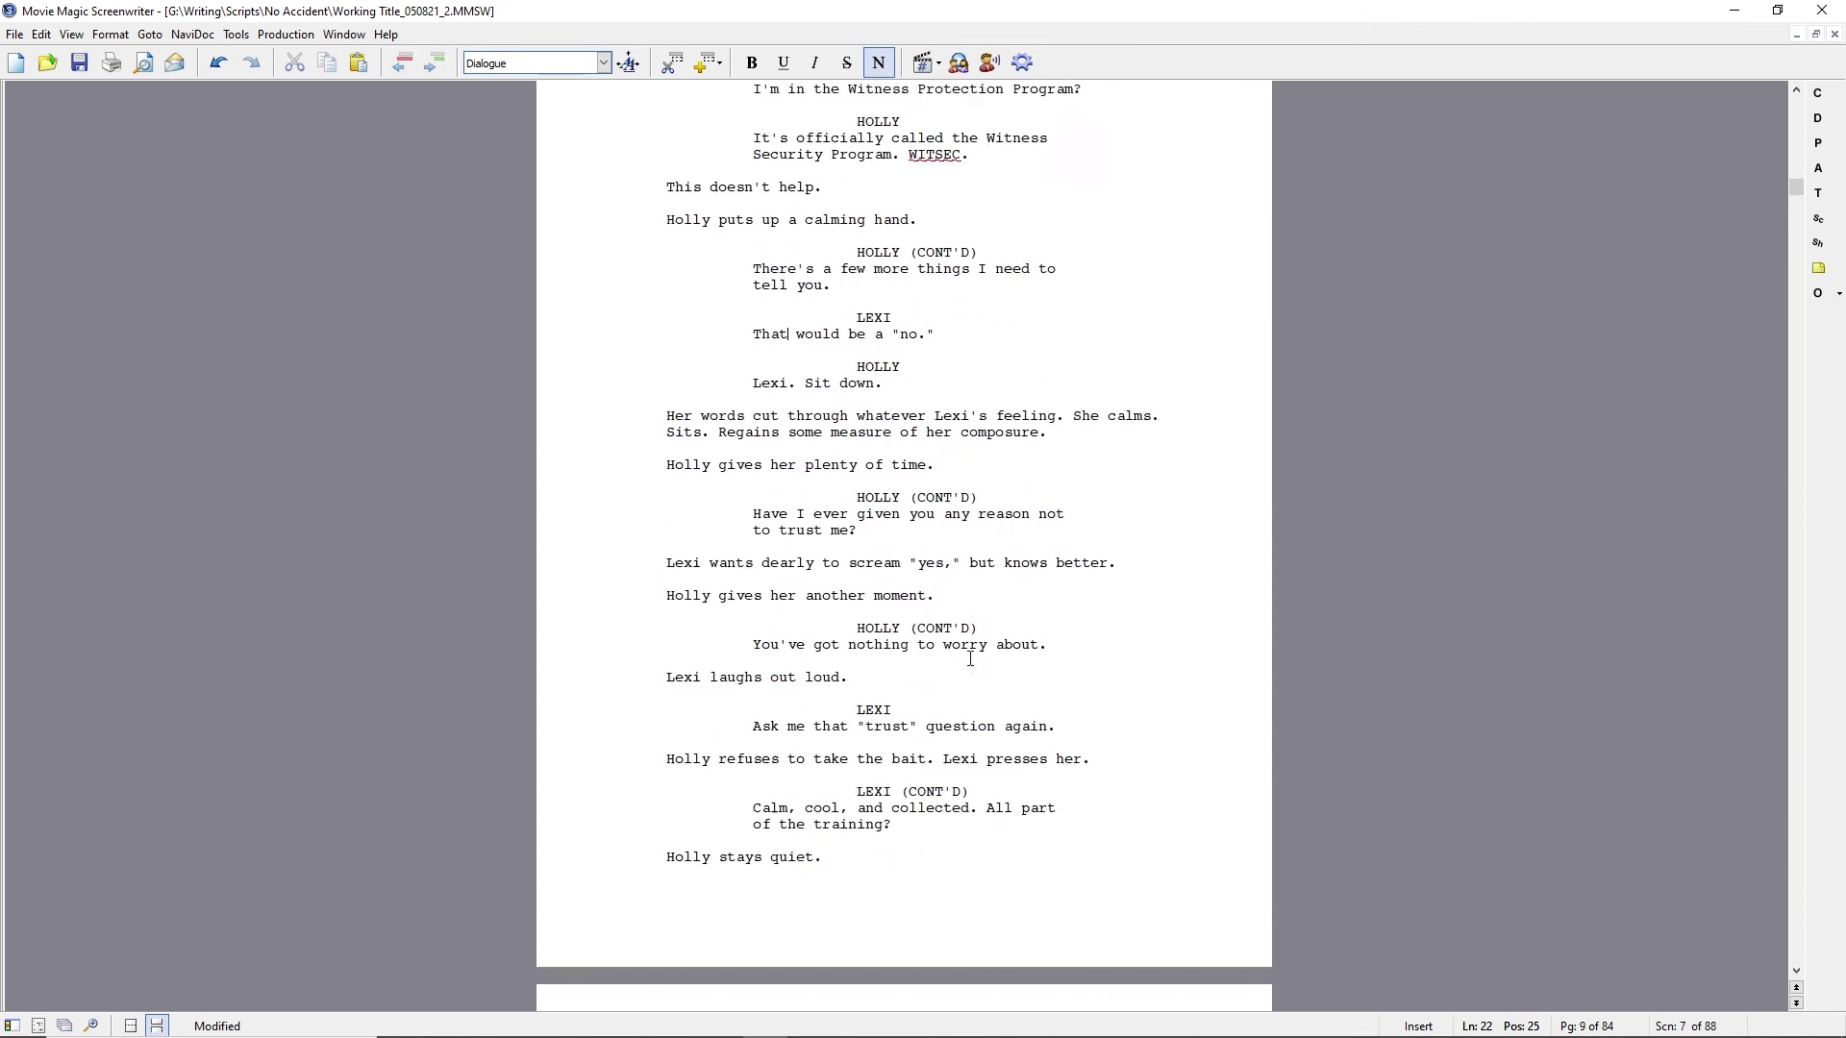
{"action": "scroll", "coordinate": [970, 658], "scroll_direction": "up", "scroll_amount": 20}
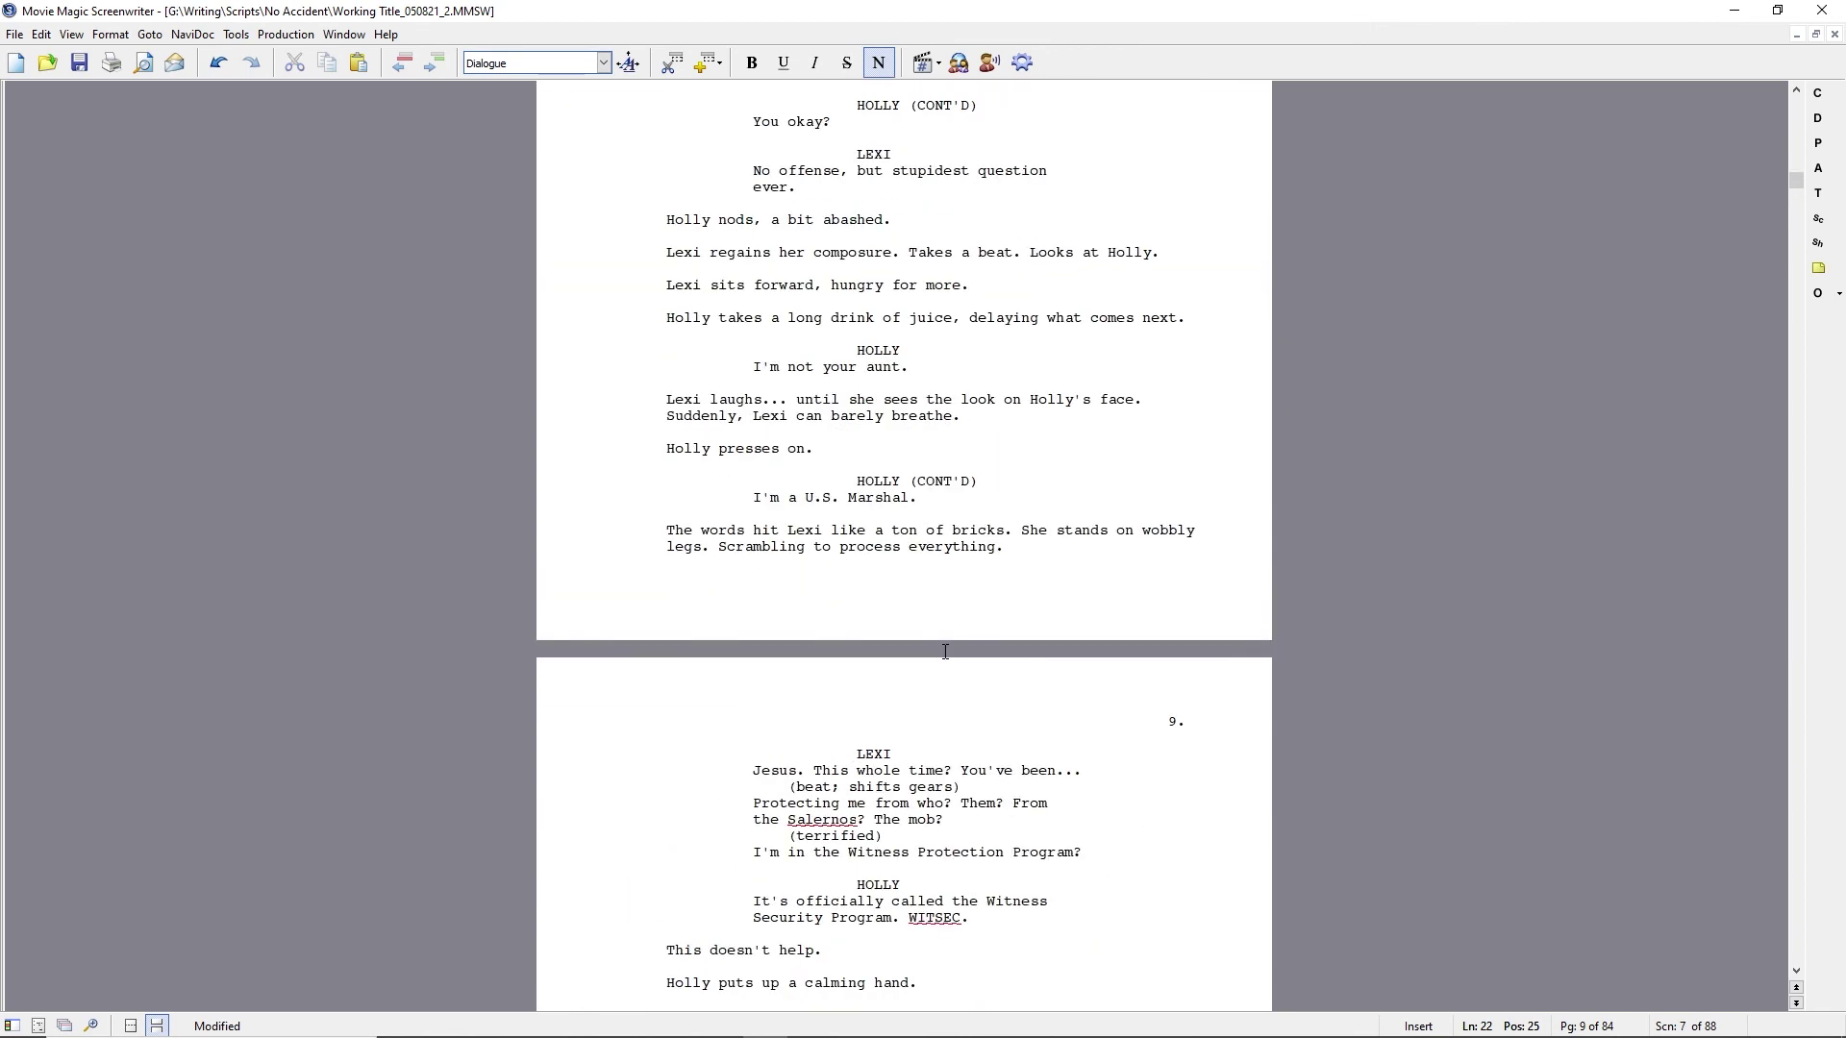
{"action": "scroll", "coordinate": [912, 467], "scroll_direction": "down", "scroll_amount": 20}
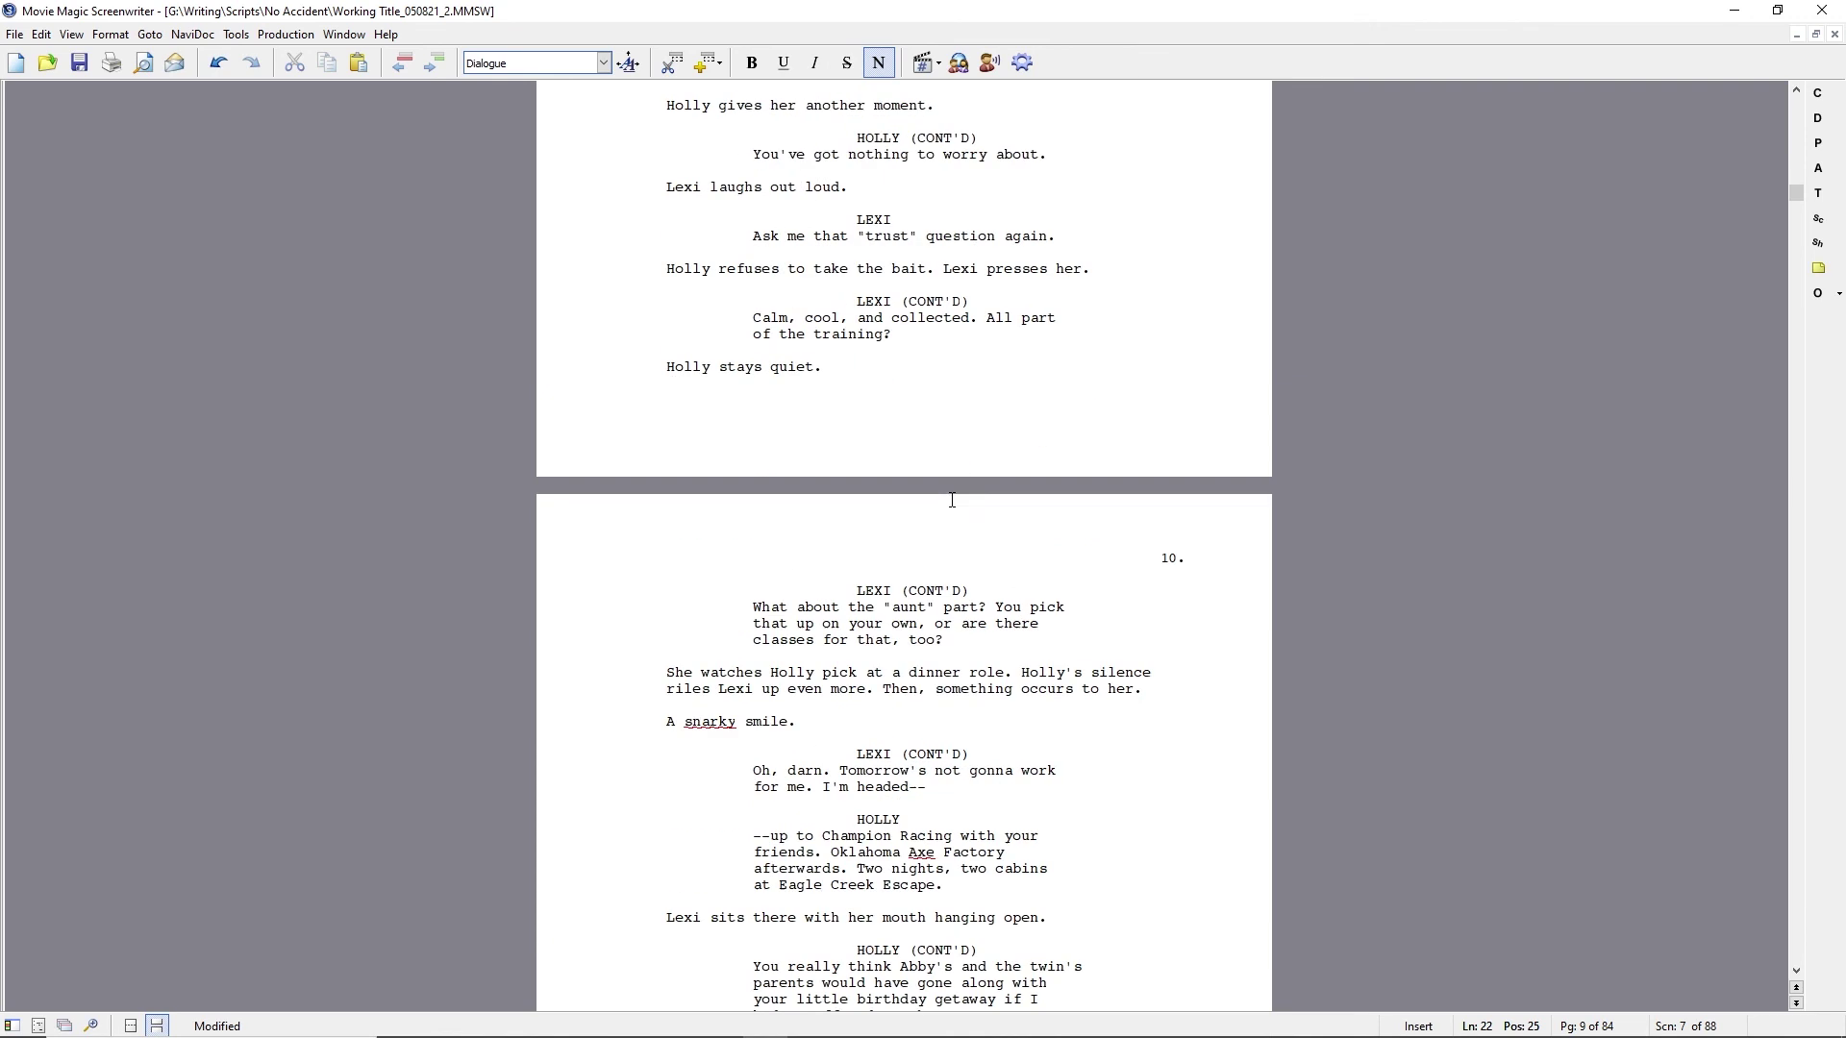
{"action": "scroll", "coordinate": [837, 661], "scroll_direction": "down", "scroll_amount": 2}
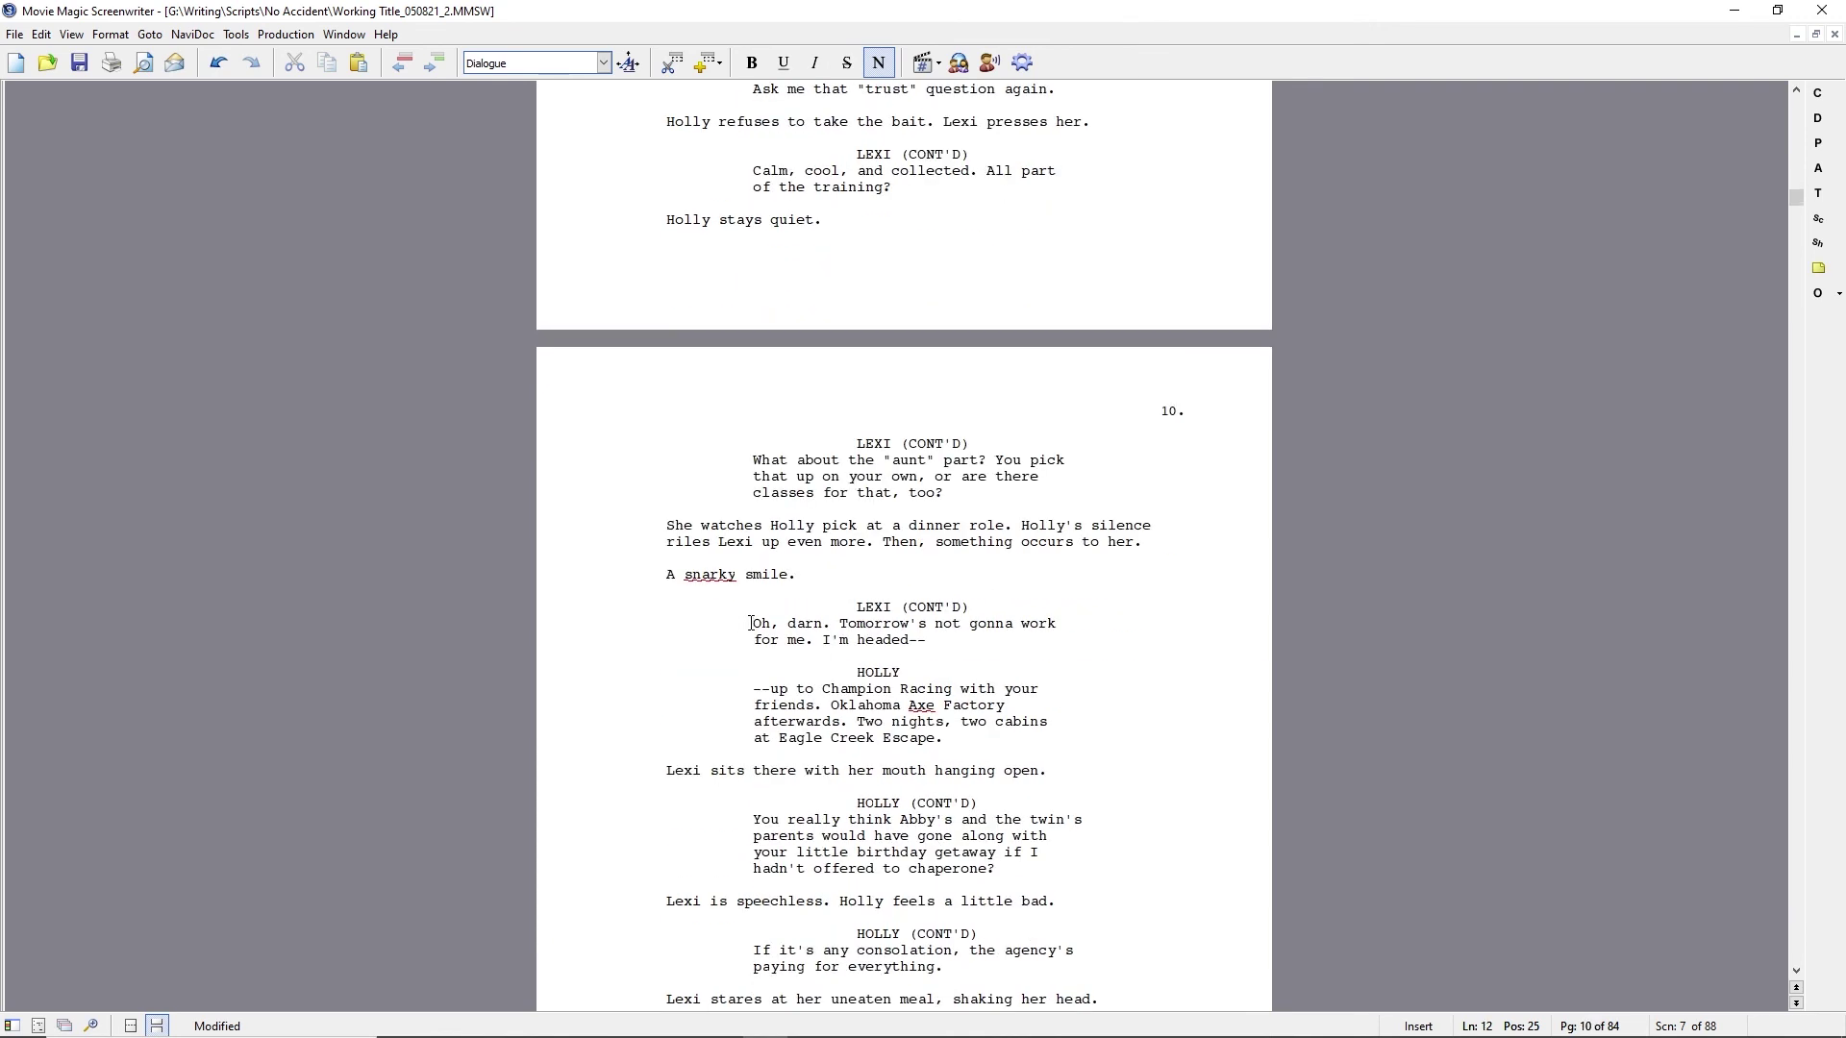
{"action": "type", "text": "Guess what? As of midni"}
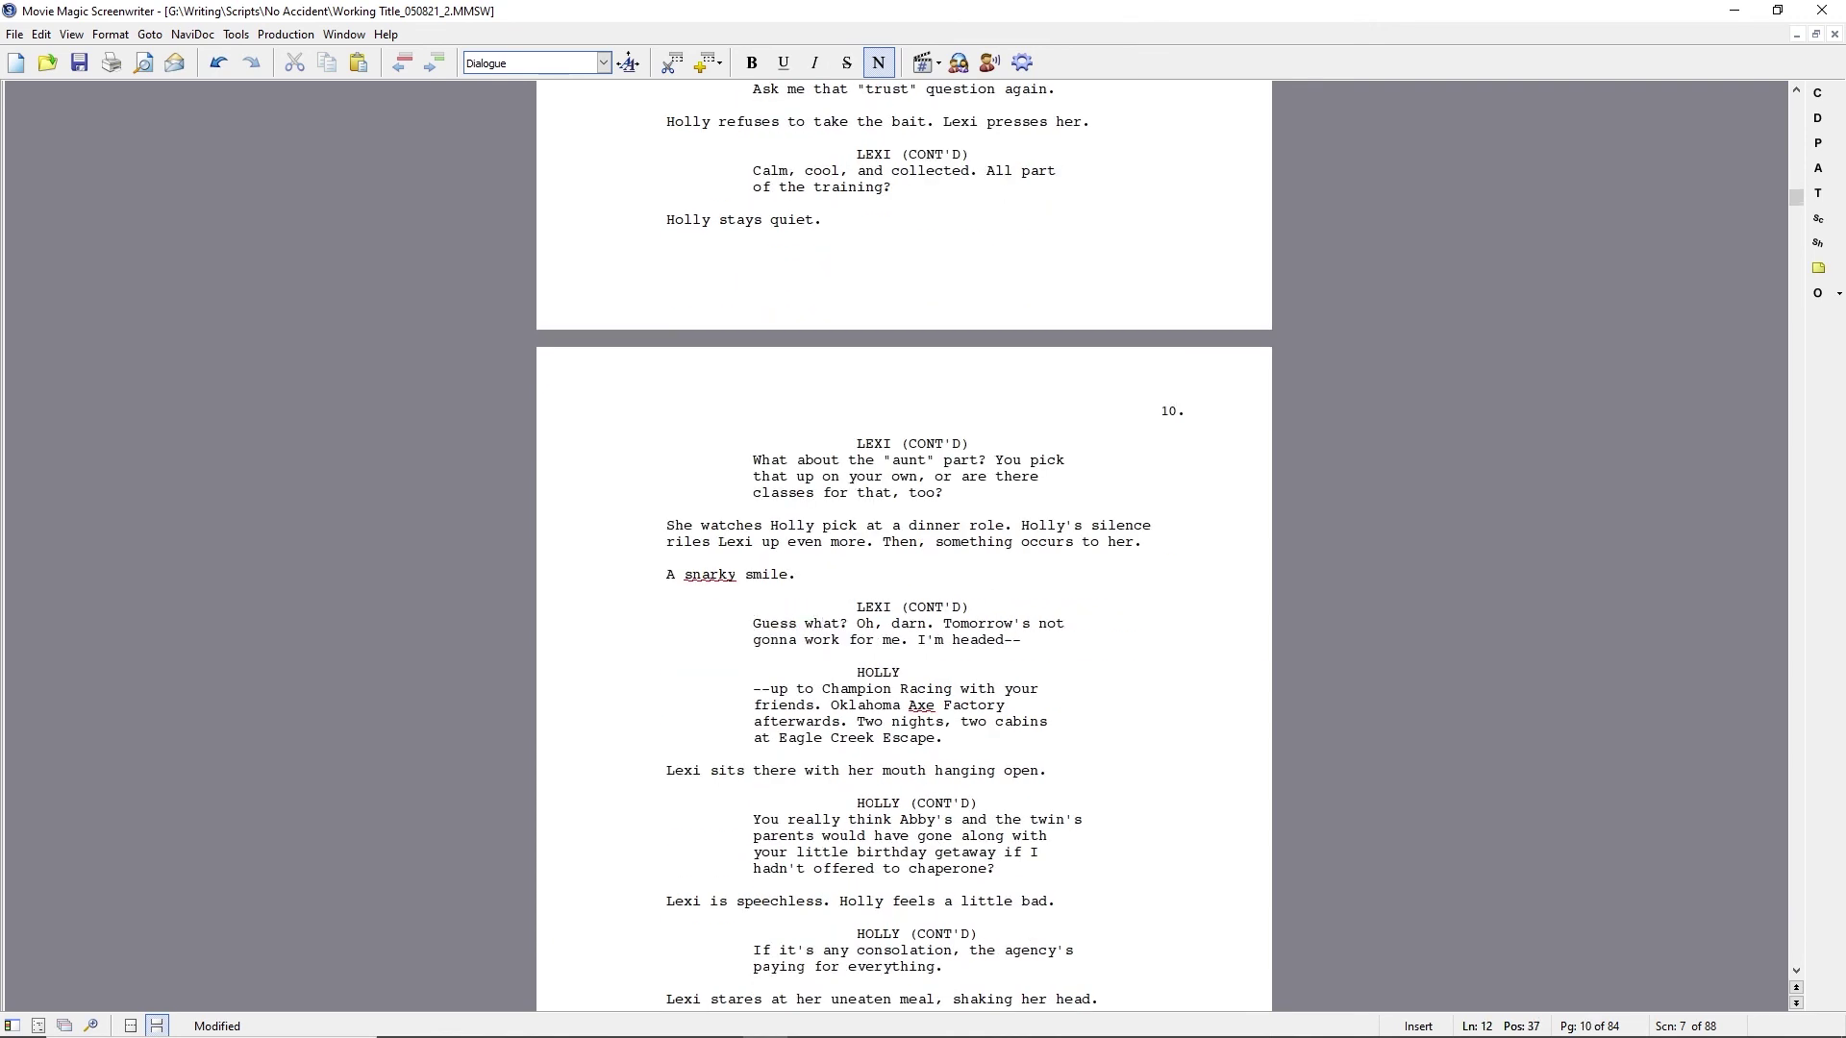
{"action": "type", "text": "ght, I'm an adult. I can do whatever the hell I want"}
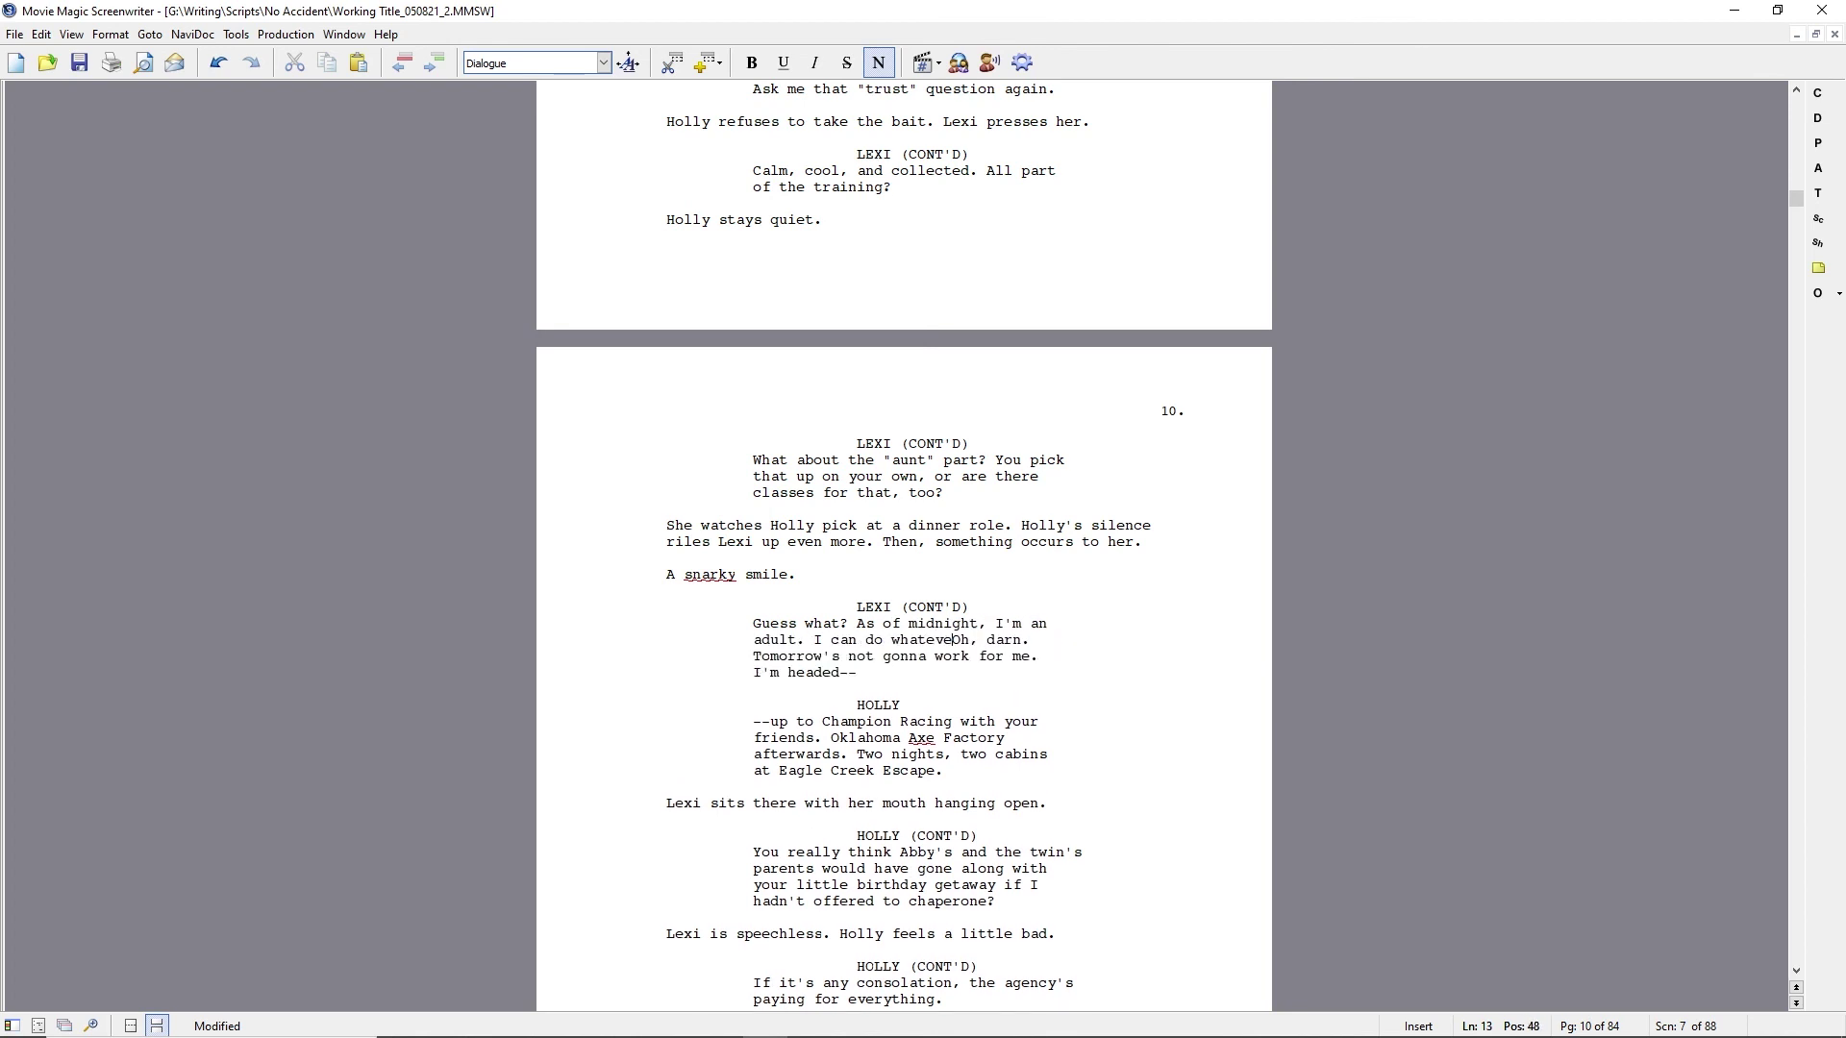
{"action": "type", "text": ". Starting with going up to--"}
{"action": "key", "text": "ctrl+shift+Down"}
{"action": "key", "text": "Delete"}
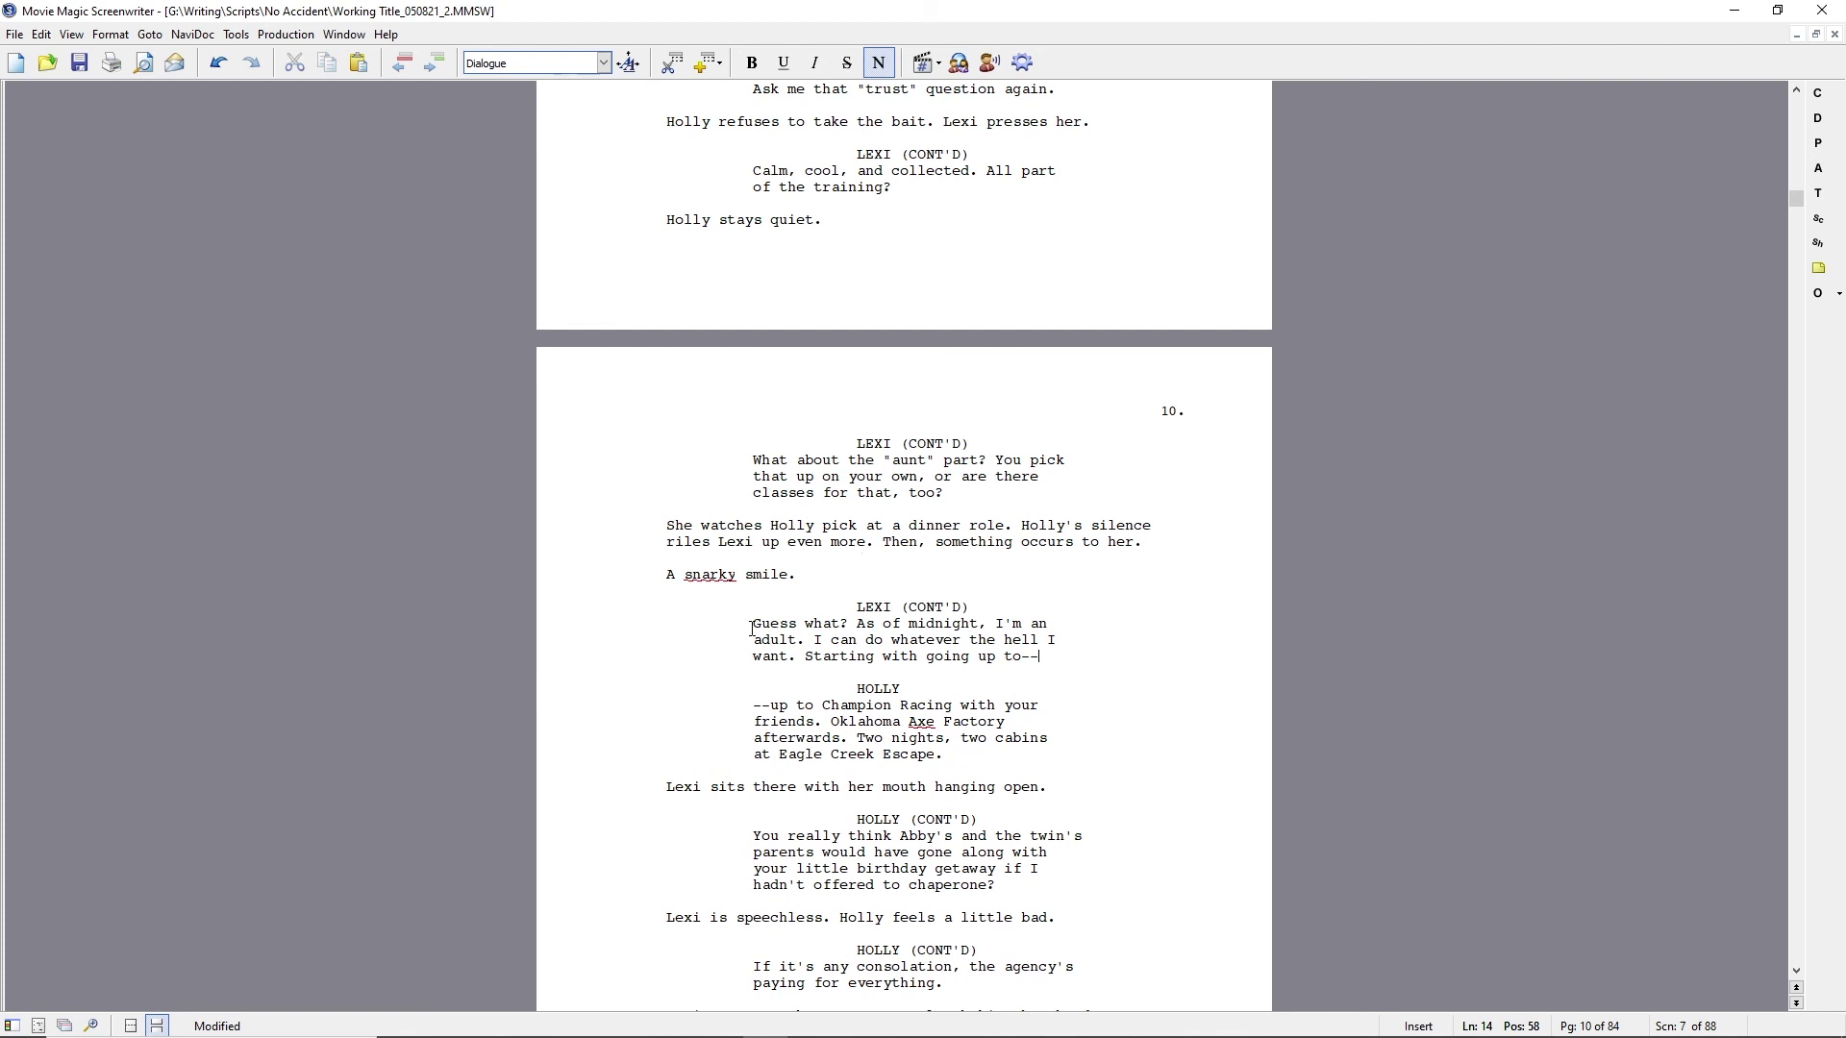
Delete "Then, something occurs to her." and the action line "A snarky smile." before Lexi's speech on page 10.
{"action": "left_click_drag", "start_coordinate": [756, 626], "coordinate": [1162, 657]}
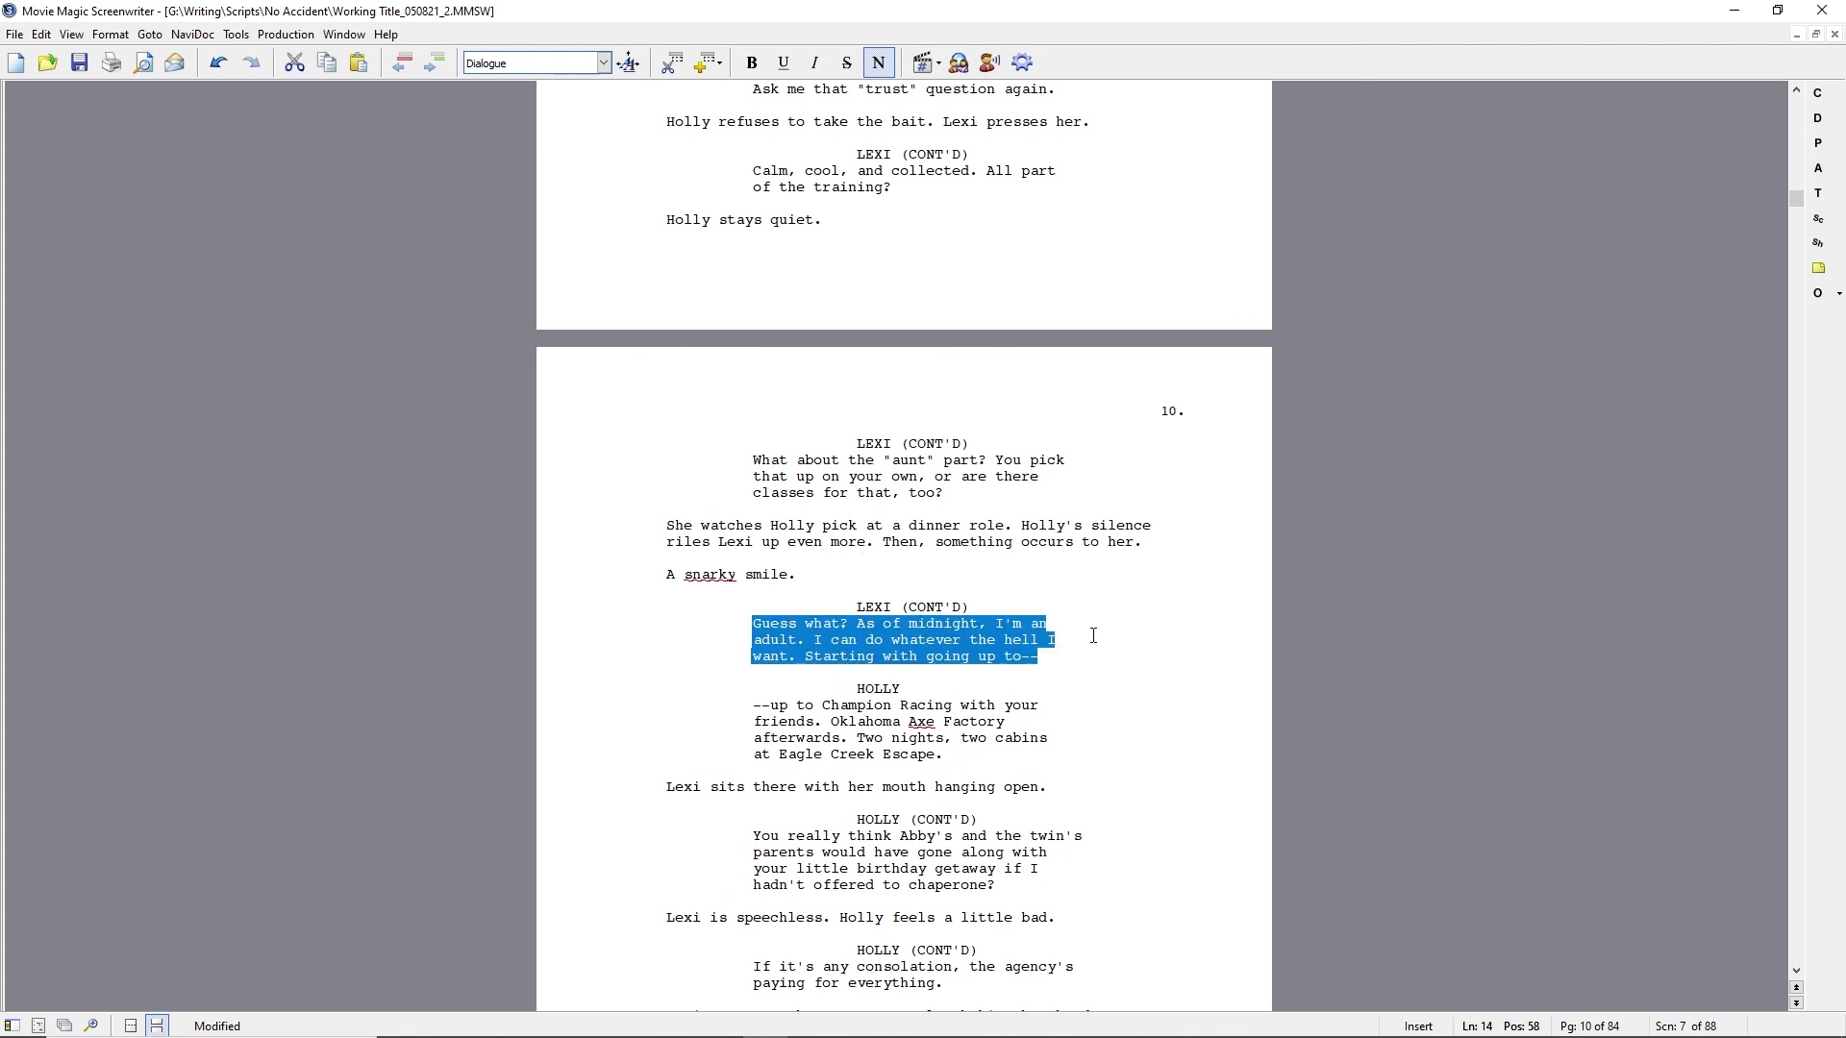
{"action": "scroll", "coordinate": [1093, 635], "scroll_direction": "up", "scroll_amount": 8}
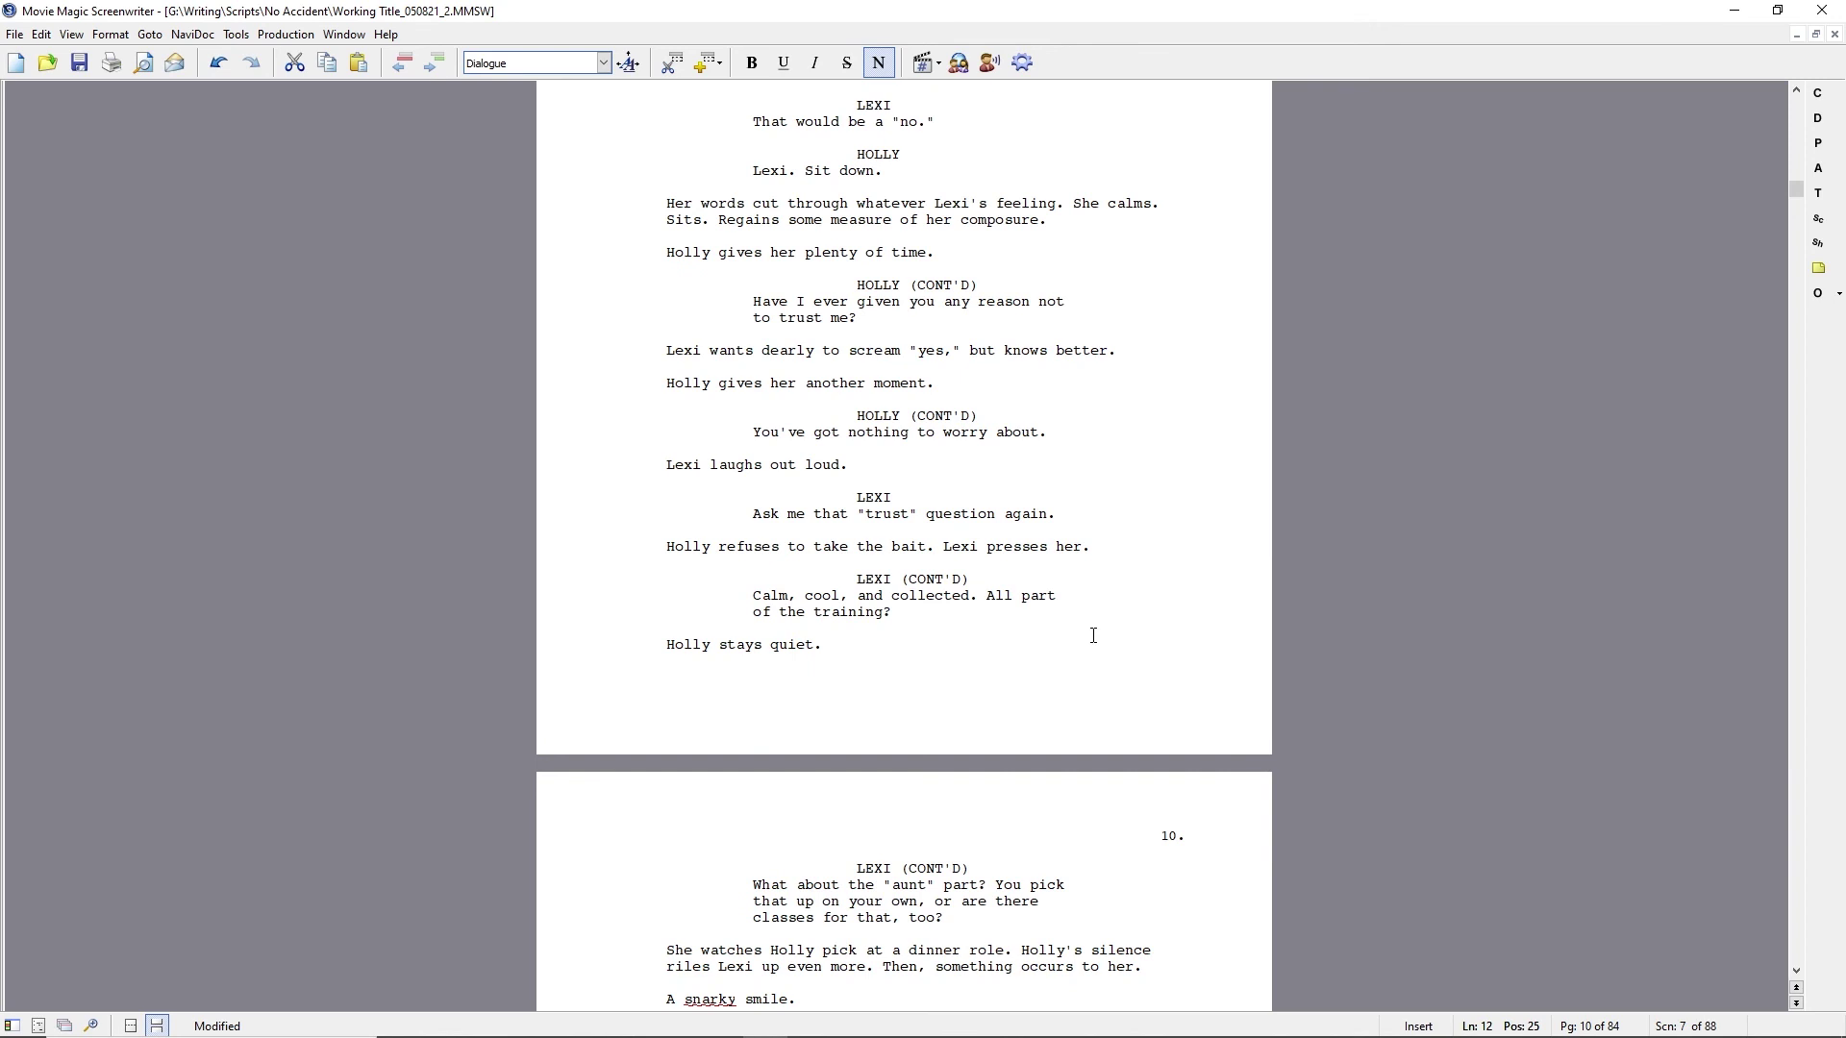
{"action": "scroll", "coordinate": [1063, 643], "scroll_direction": "down", "scroll_amount": 6}
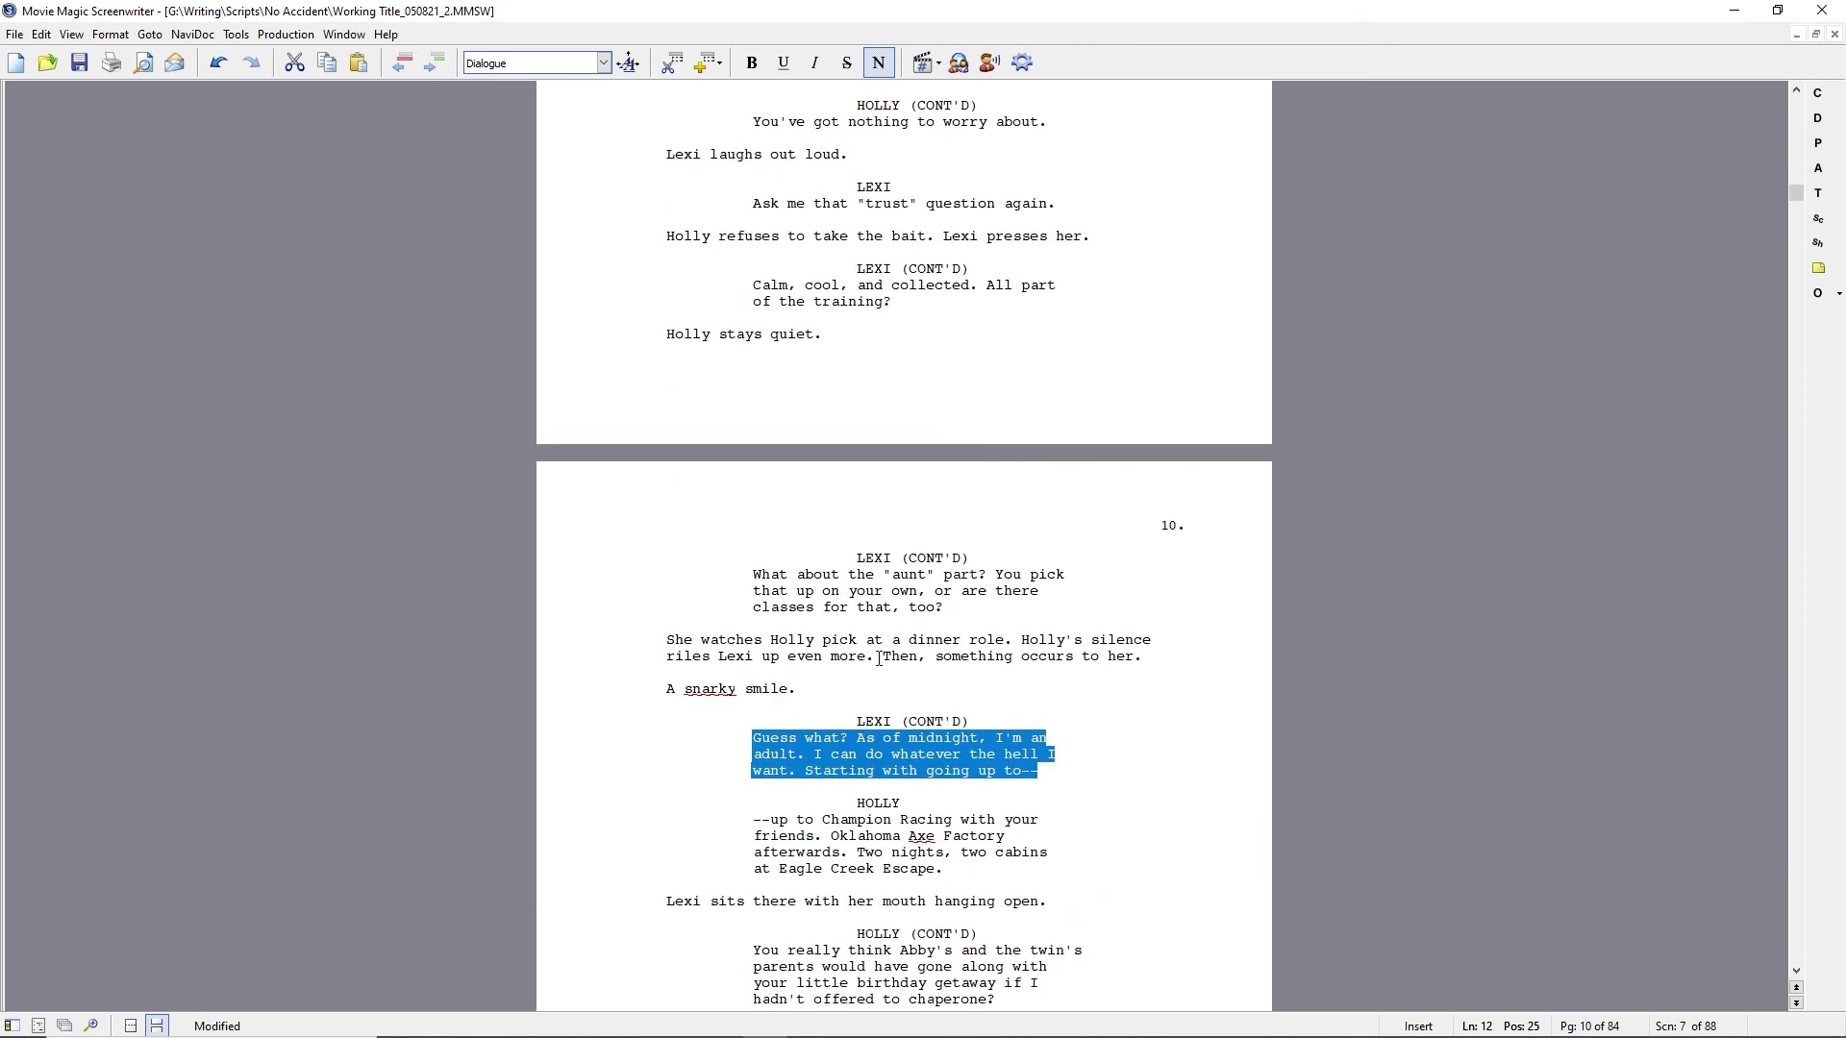
{"action": "left_click_drag", "start_coordinate": [887, 661], "coordinate": [797, 690]}
{"action": "key", "text": "Delete"}
Insert "Anything other bombs to drop?" at the start of Lexi's speech after the dinner roll action line.
{"action": "type", "text": "Anything else before I "}
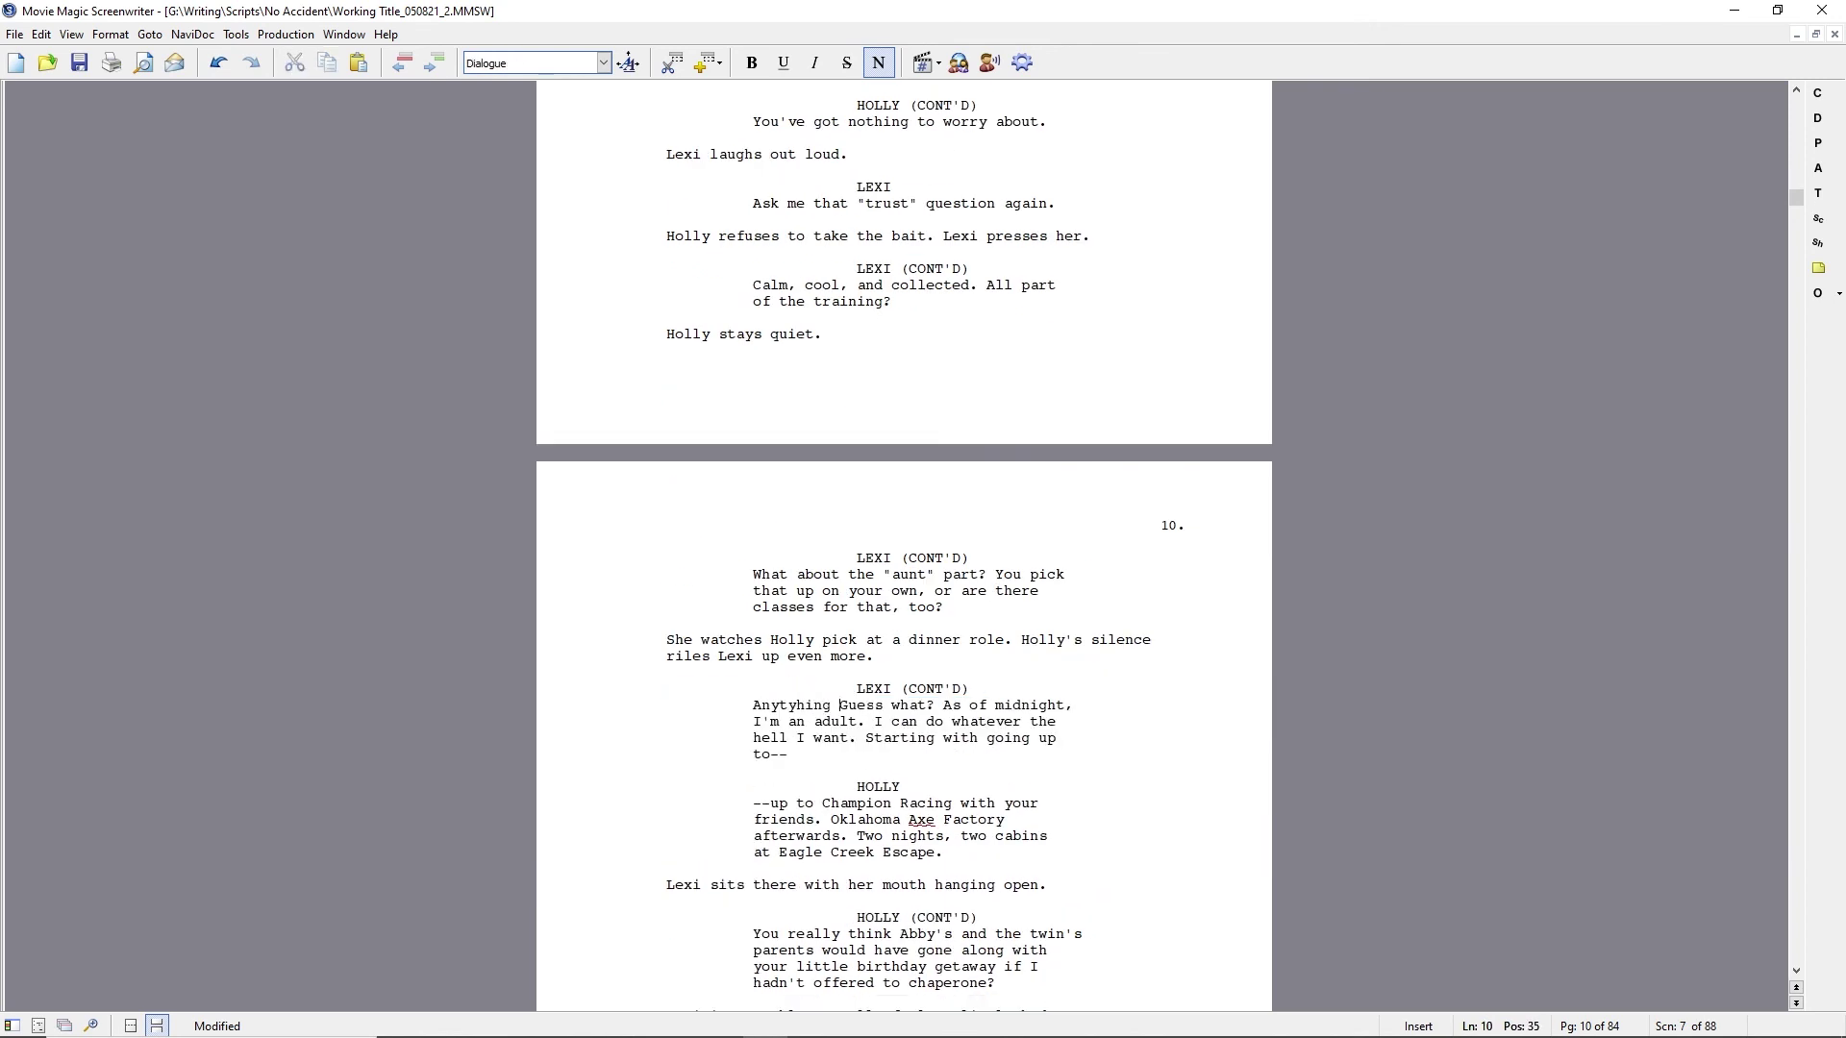
{"action": "type", "text": "celebrate"}
{"action": "key", "text": "BackSpace"}
{"action": "key", "text": "BackSpace"}
{"action": "key", "text": "BackSpace"}
{"action": "key", "text": "BackSpace"}
{"action": "key", "text": "BackSpace"}
{"action": "key", "text": "BackSpace"}
{"action": "key", "text": "BackSpace"}
{"action": "key", "text": "BackSpace"}
{"action": "key", "text": "BackSpace"}
{"action": "key", "text": "BackSpace"}
{"action": "key", "text": "BackSpace"}
{"action": "key", "text": "BackSpace"}
{"action": "key", "text": "BackSpace"}
{"action": "key", "text": "BackSpace"}
{"action": "key", "text": "BackSpace"}
{"action": "key", "text": "BackSpace"}
{"action": "key", "text": "BackSpace"}
{"action": "key", "text": "BackSpace"}
{"action": "key", "text": "BackSpace"}
{"action": "key", "text": "BackSpace"}
{"action": "type", "text": "other bombs to drop?"}
Add the action line "A beat. Holly looks up." followed by Holly's speech "I'm going with you guys tomorrow.".
{"action": "key", "text": "Return"}
{"action": "type", "text": "A beat. Holly looks up."}
{"action": "key", "text": "Return"}
{"action": "type", "text": "HOLLY"}
{"action": "key", "text": "Return"}
{"action": "type", "text": "I'm going with you guys tomo"}
{"action": "type", "text": "rrcw."}
Add the action line "Lexi's expression is pure WTF." and delete Lexi's "Guess what?" speech below it.
{"action": "key", "text": "Return"}
{"action": "type", "text": "Le"}
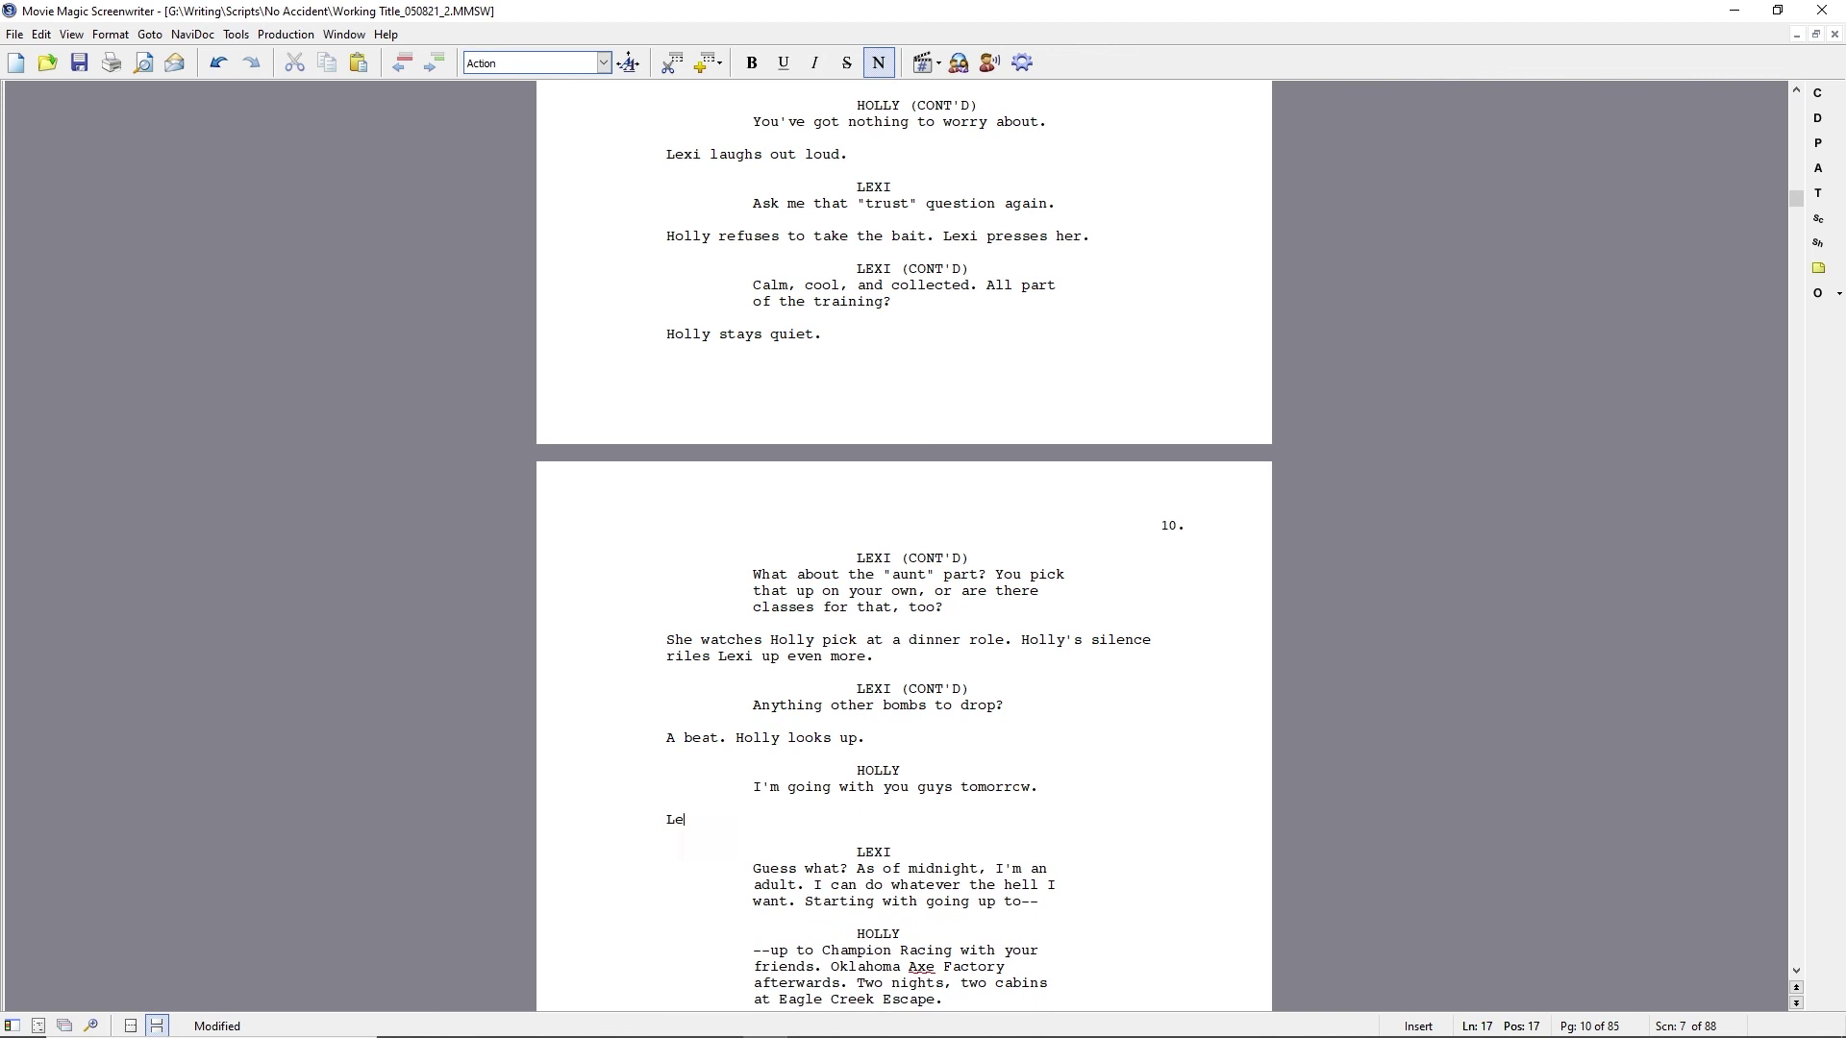
{"action": "type", "text": "xi's expression is pure WTF."}
{"action": "key", "text": "Right"}
{"action": "key", "text": "shift+Down"}
{"action": "key", "text": "shift+Down"}
{"action": "key", "text": "shift+Down"}
{"action": "key", "text": "shift+Down"}
{"action": "key", "text": "Delete"}
Trim Holly's itinerary speech to "Champion Racing. Oklahoma Axe Factory. Two nights, two cabins at Eagle Creek Escape.".
{"action": "key", "text": "Down"}
{"action": "key", "text": "ctrl+shift+Right"}
{"action": "key", "text": "ctrl+shift+Right"}
{"action": "key", "text": "Delete"}
{"action": "key", "text": "ctrl+Right"}
{"action": "key", "text": "ctrl+Right"}
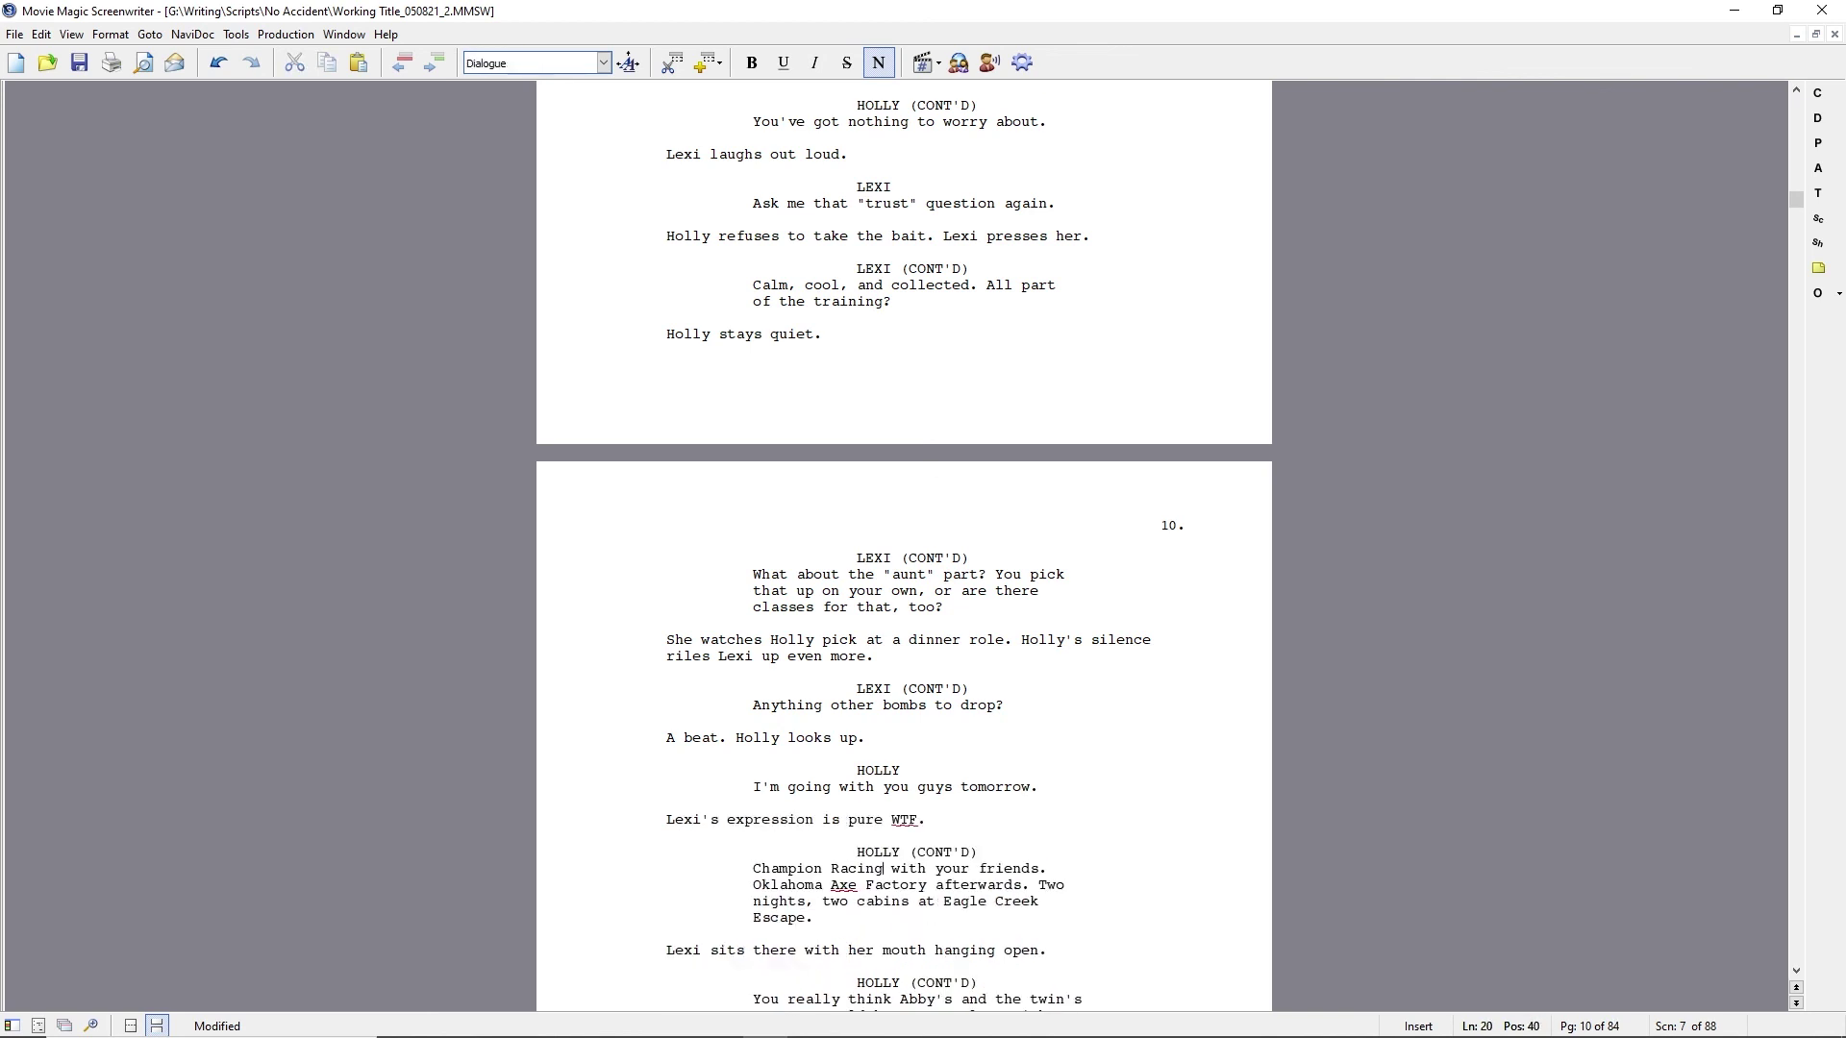
{"action": "key", "text": "BackSpace"}
{"action": "type", "text": "."}
{"action": "key", "text": "ctrl+shift+Right"}
{"action": "key", "text": "ctrl+shift+Right"}
{"action": "key", "text": "ctrl+shift+Right"}
{"action": "key", "text": "ctrl+shift+Right"}
{"action": "key", "text": "Delete"}
{"action": "key", "text": "Delete"}
{"action": "key", "text": "ctrl+Right"}
{"action": "key", "text": "ctrl+Right"}
{"action": "key", "text": "ctrl+Right"}
{"action": "key", "text": "ctrl+shift+Right"}
{"action": "key", "text": "Delete"}
{"action": "key", "text": "BackSpace"}
{"action": "key", "text": "Down"}
{"action": "key", "text": "Down"}
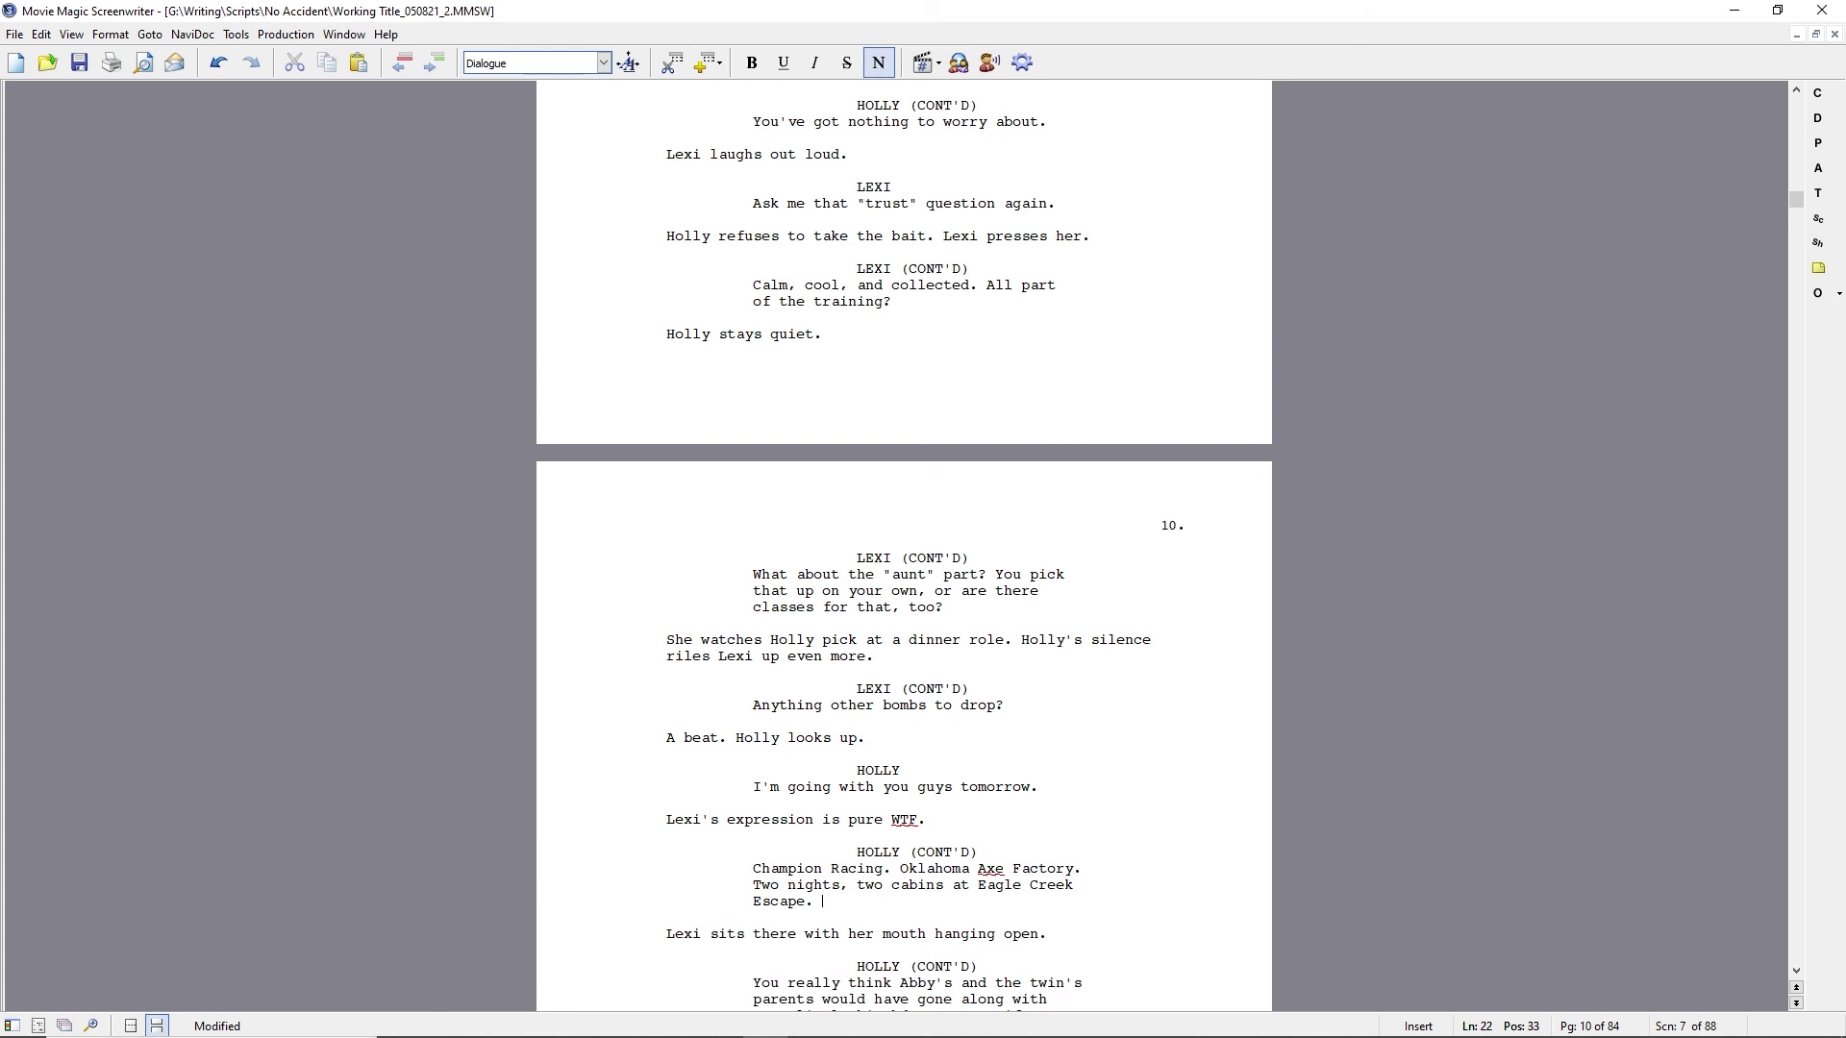
Add the parenthetical "winks" and the line "We may need to adjust the sleeping arrangements." to the end of Holly's itinerary speech.
{"action": "type", "text": "(winks"}
{"action": "key", "text": "Return"}
{"action": "type", "text": "I'll be"}
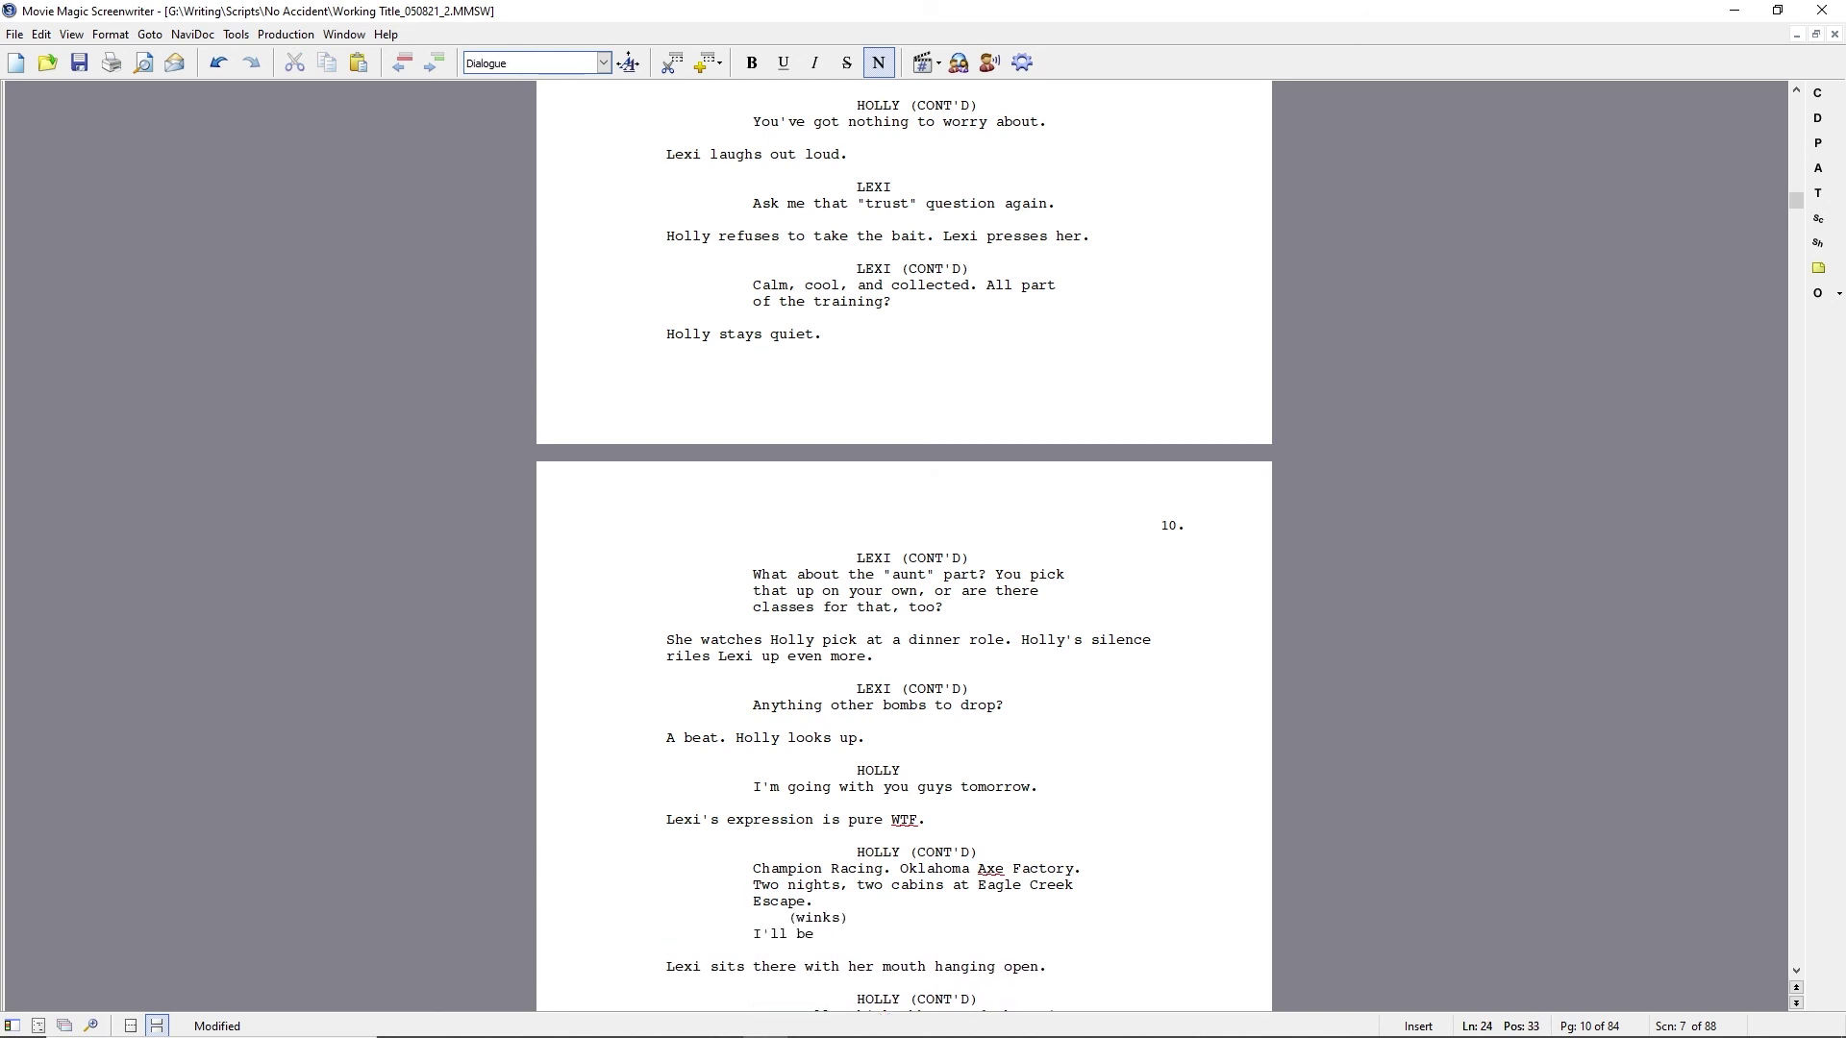
{"action": "key", "text": "BackSpace"}
{"action": "key", "text": "BackSpace"}
{"action": "key", "text": "BackSpace"}
{"action": "key", "text": "BackSpace"}
{"action": "key", "text": "BackSpace"}
{"action": "type", "text": "ll  be"}
{"action": "key", "text": "shift+Home"}
{"action": "type", "text": "We need to m"}
{"action": "key", "text": "BackSpace"}
{"action": "key", "text": "BackSpace"}
{"action": "key", "text": "BackSpace"}
{"action": "key", "text": "BackSpace"}
{"action": "key", "text": "BackSpace"}
{"action": "key", "text": "BackSpace"}
{"action": "key", "text": "BackSpace"}
{"action": "key", "text": "BackSpace"}
{"action": "key", "text": "BackSpace"}
{"action": "type", "text": "may need to adjust the sleeping arrangements."}
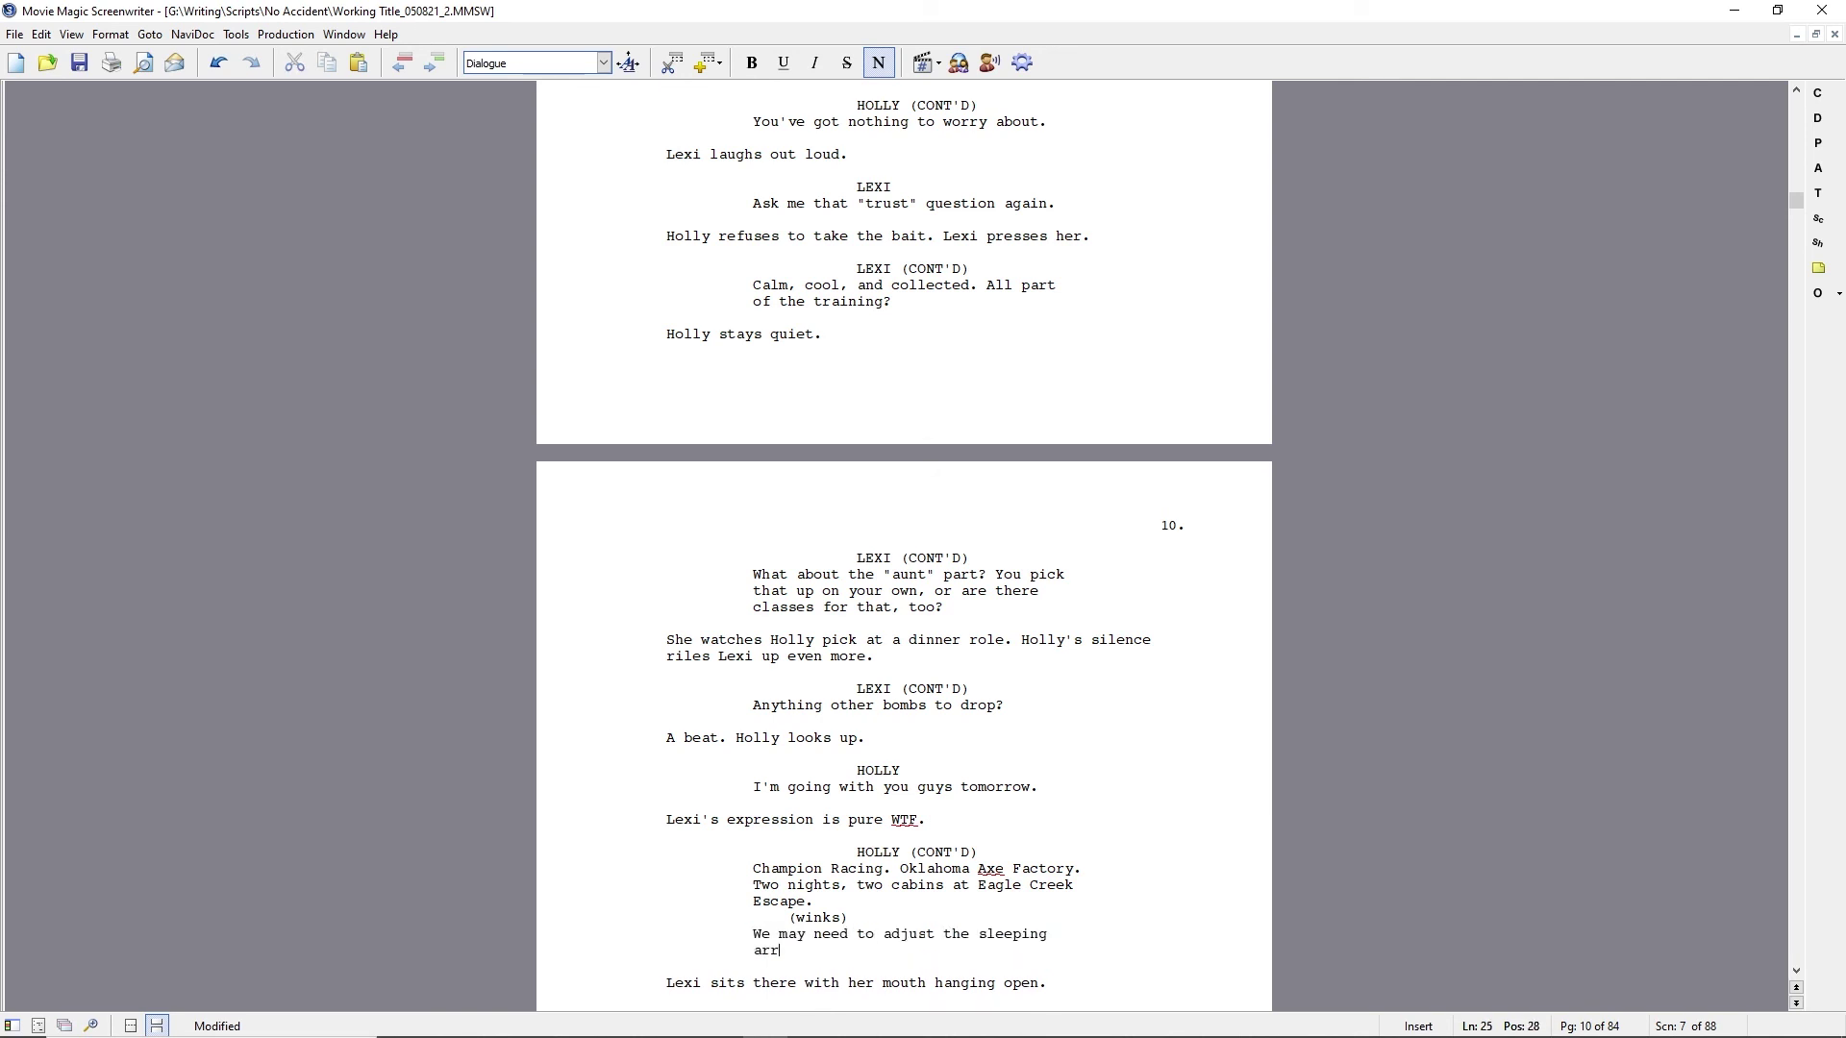
Reread the dialogue from Holly's itinerary speech on page 10 through the start of page 11.
{"action": "key", "text": "Return"}
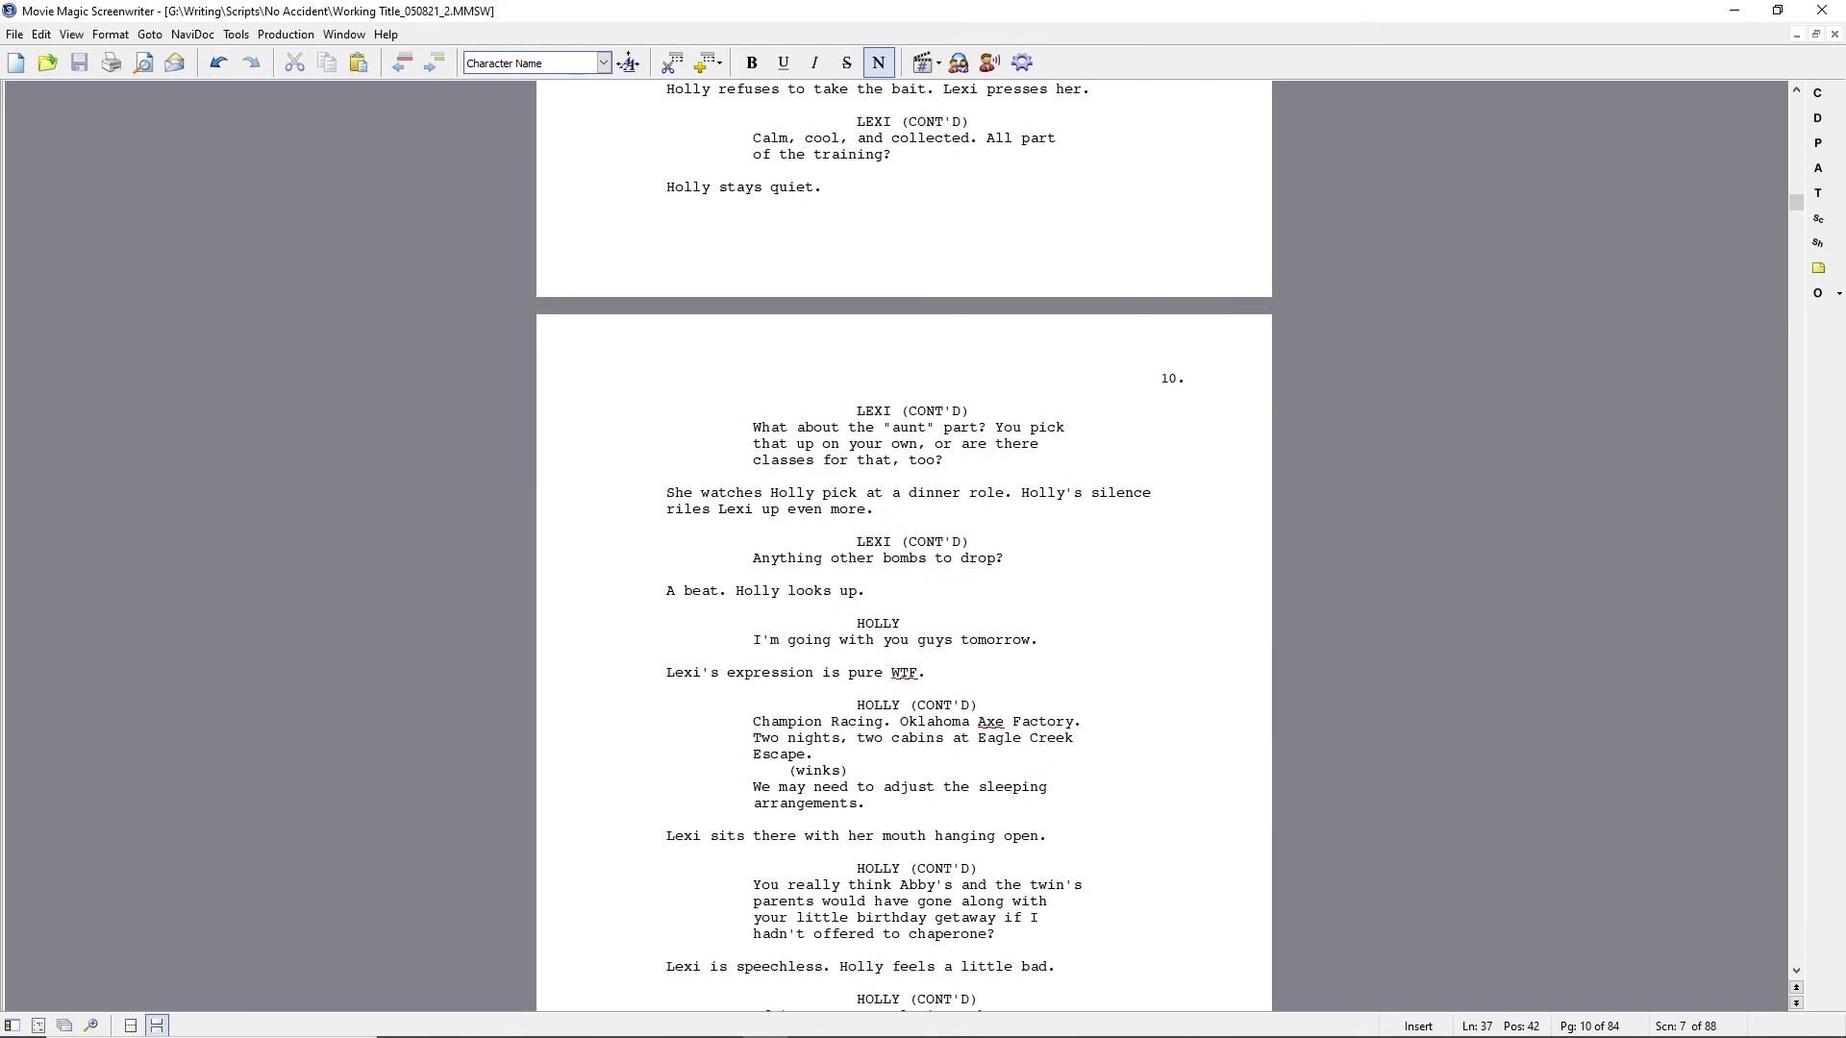
{"action": "scroll", "coordinate": [1041, 718], "scroll_direction": "down", "scroll_amount": 6}
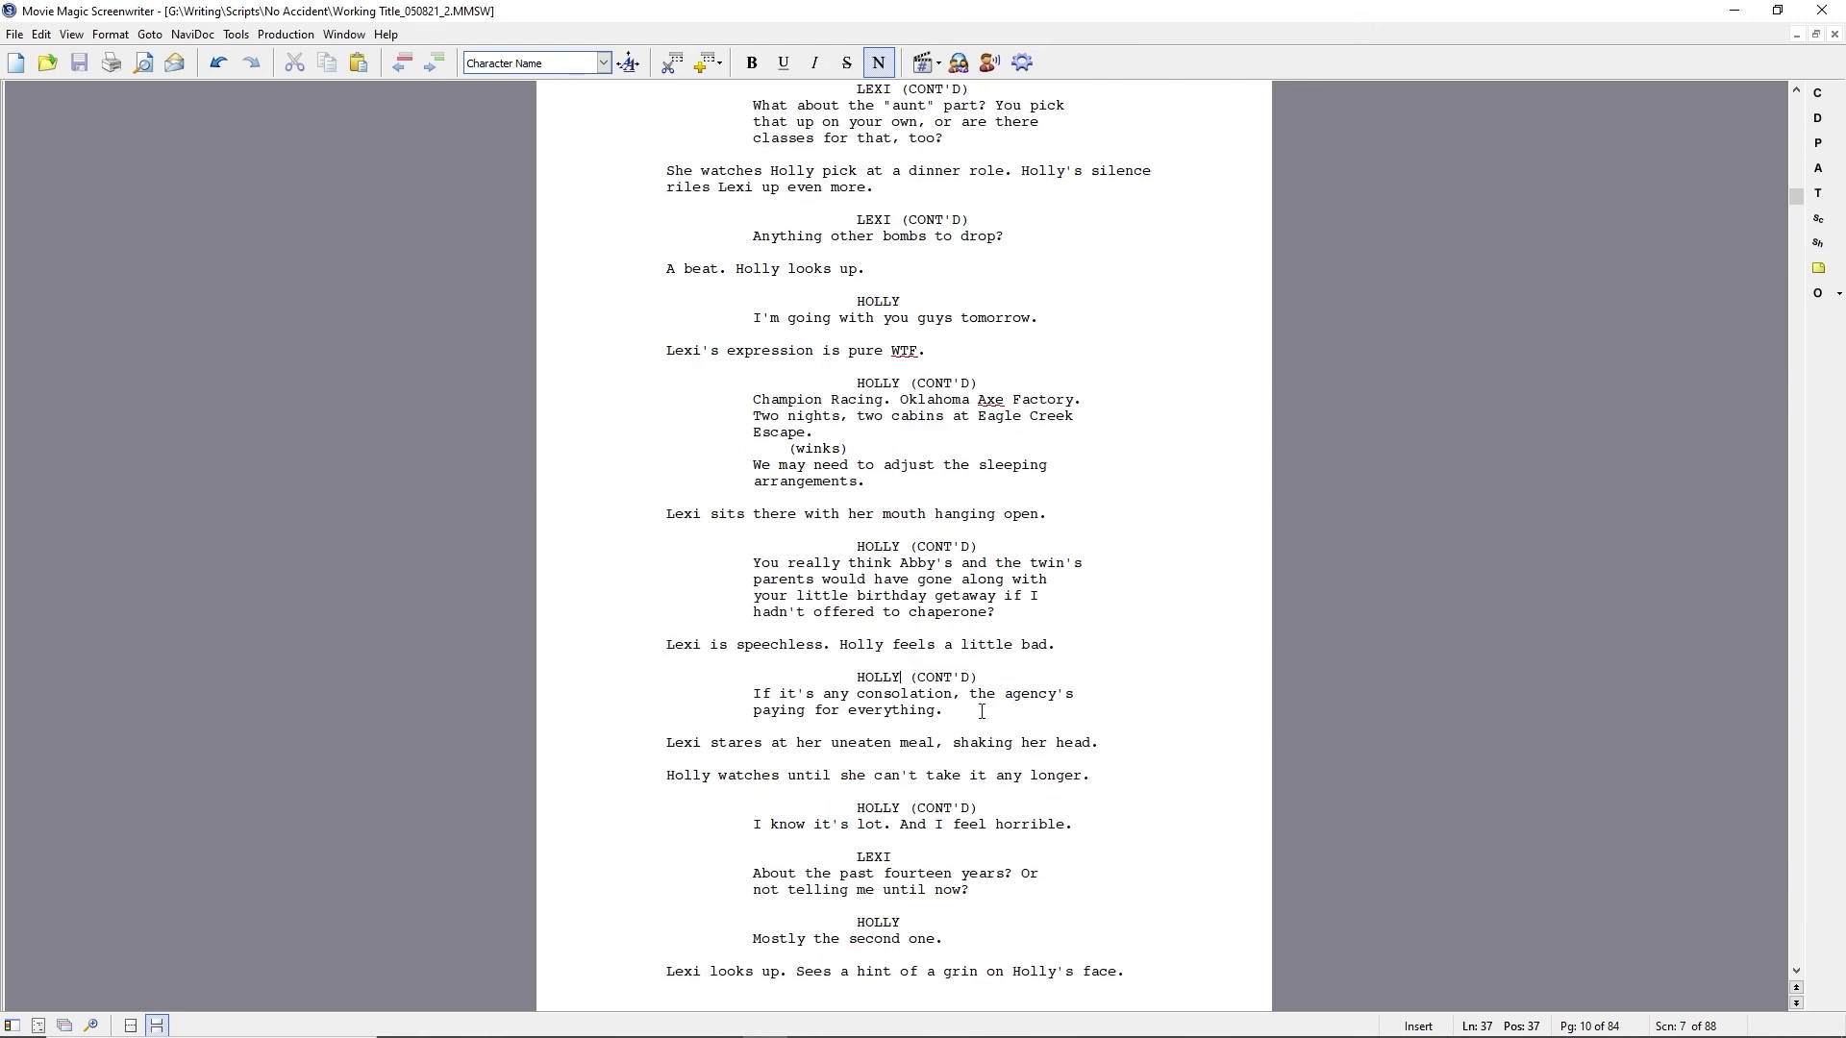
{"action": "scroll", "coordinate": [981, 712], "scroll_direction": "up", "scroll_amount": 4}
{"action": "scroll", "coordinate": [981, 711], "scroll_direction": "down", "scroll_amount": 4}
{"action": "scroll", "coordinate": [982, 711], "scroll_direction": "up", "scroll_amount": 5}
{"action": "scroll", "coordinate": [982, 712], "scroll_direction": "down", "scroll_amount": 5}
{"action": "scroll", "coordinate": [982, 711], "scroll_direction": "down", "scroll_amount": 7}
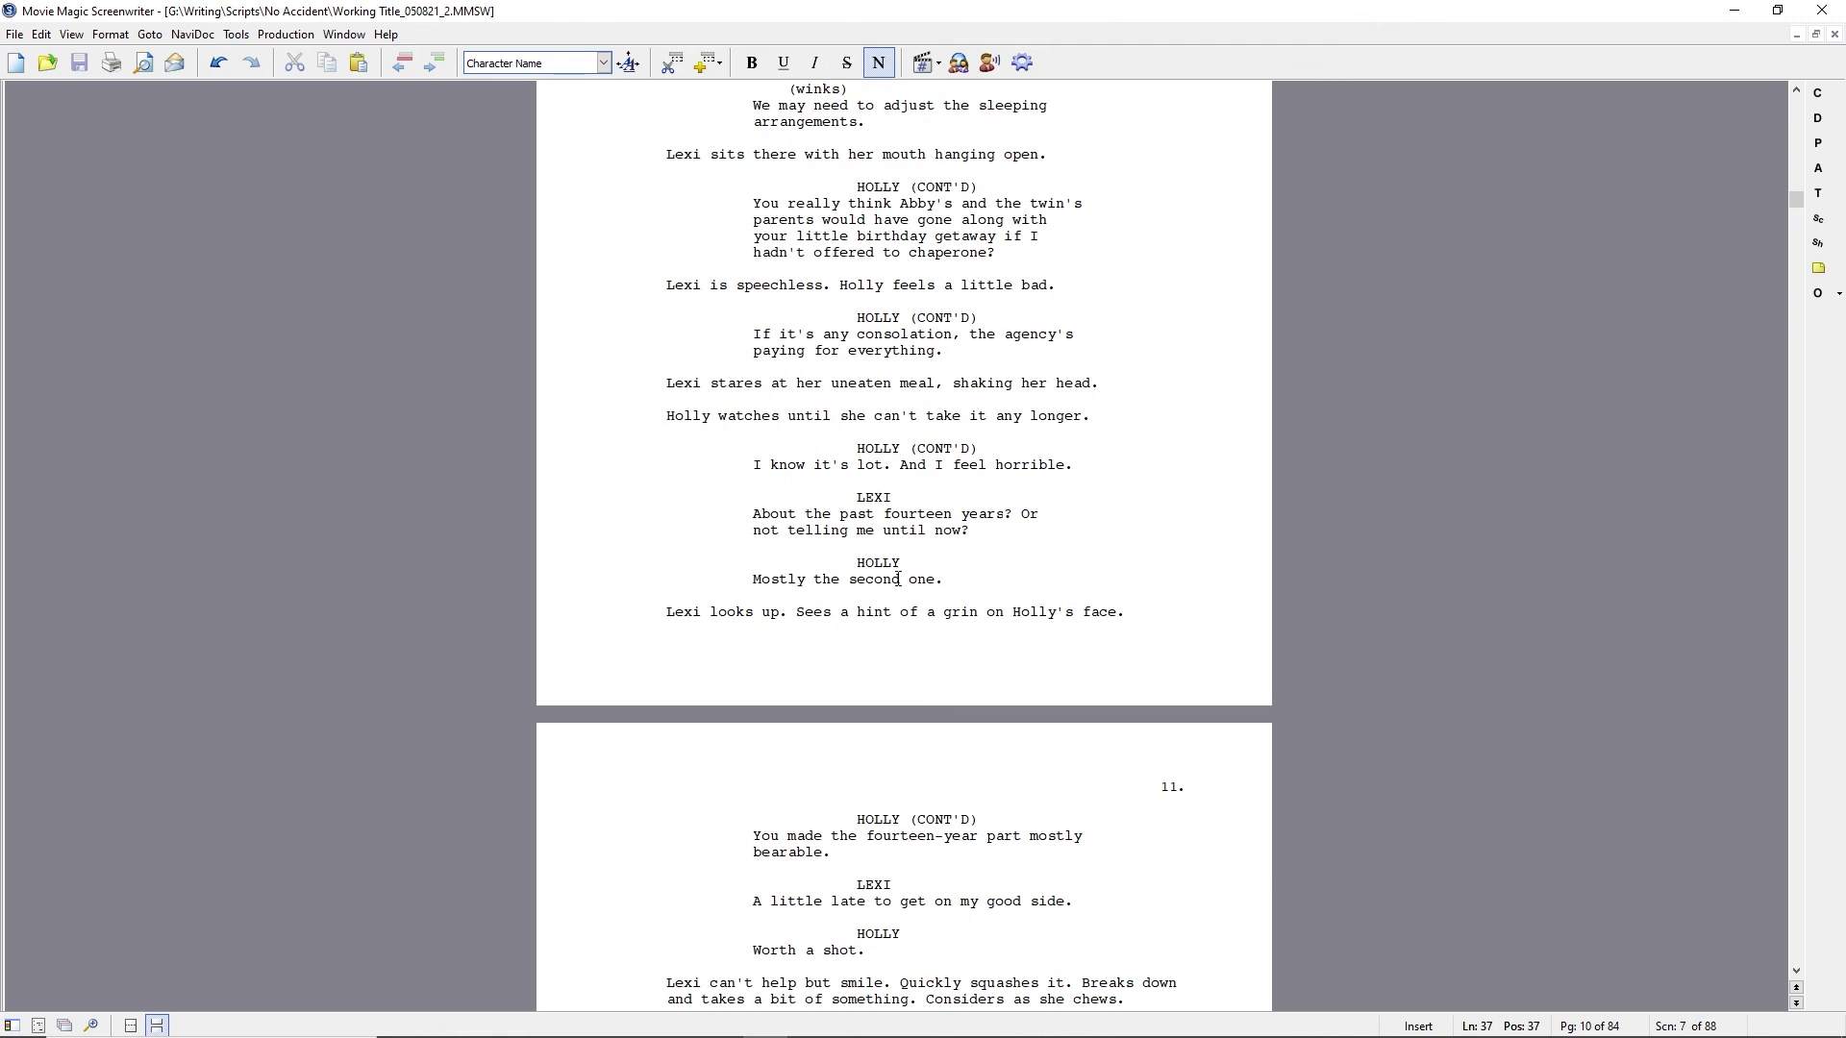
{"action": "scroll", "coordinate": [897, 579], "scroll_direction": "down", "scroll_amount": 4}
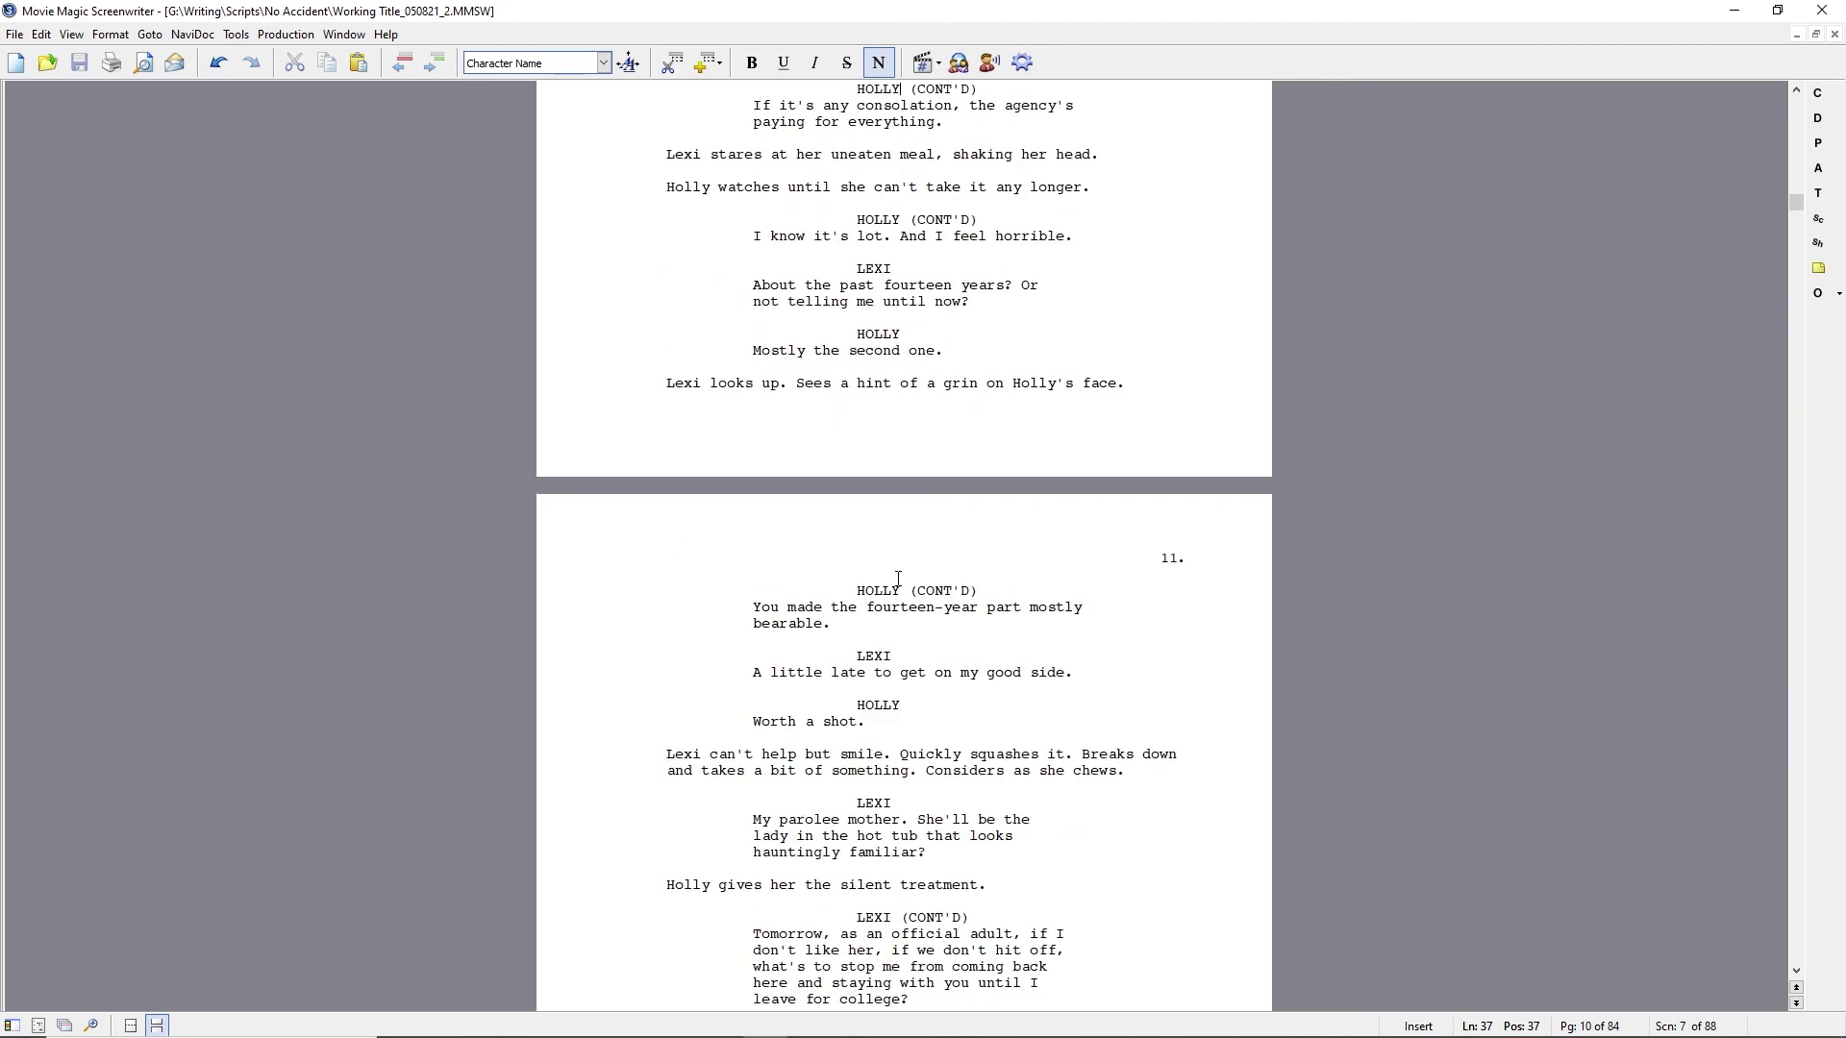
Change Holly's reply "Mostly the second one." on page 10 to "Mostly the second part.".
{"action": "left_click", "coordinate": [906, 353]}
{"action": "type", "text": "part"}
{"action": "key", "text": "Delete"}
{"action": "key", "text": "Delete"}
{"action": "key", "text": "Delete"}
Shorten Holly's "fourteen-year part" speech on page 11 to "You made the first mostly bearable.".
{"action": "key", "text": "Down"}
{"action": "key", "text": "Down"}
{"action": "key", "text": "Down"}
{"action": "key", "text": "ctrl+Left"}
{"action": "type", "text": "first"}
{"action": "key", "text": "ctrl+shift+Right"}
{"action": "key", "text": "ctrl+shift+Right"}
{"action": "key", "text": "ctrl+shift+Right"}
{"action": "key", "text": "Delete"}
Reword the opening of Lexi's reply so it reads "Kinda late to get on my good side.".
{"action": "key", "text": "Home"}
{"action": "key", "text": "Down"}
{"action": "key", "text": "Down"}
{"action": "type", "text": "Kinda"}
{"action": "key", "text": "ctrl+shift+Right"}
{"action": "key", "text": "ctrl+shift+Right"}
{"action": "key", "text": "Delete"}
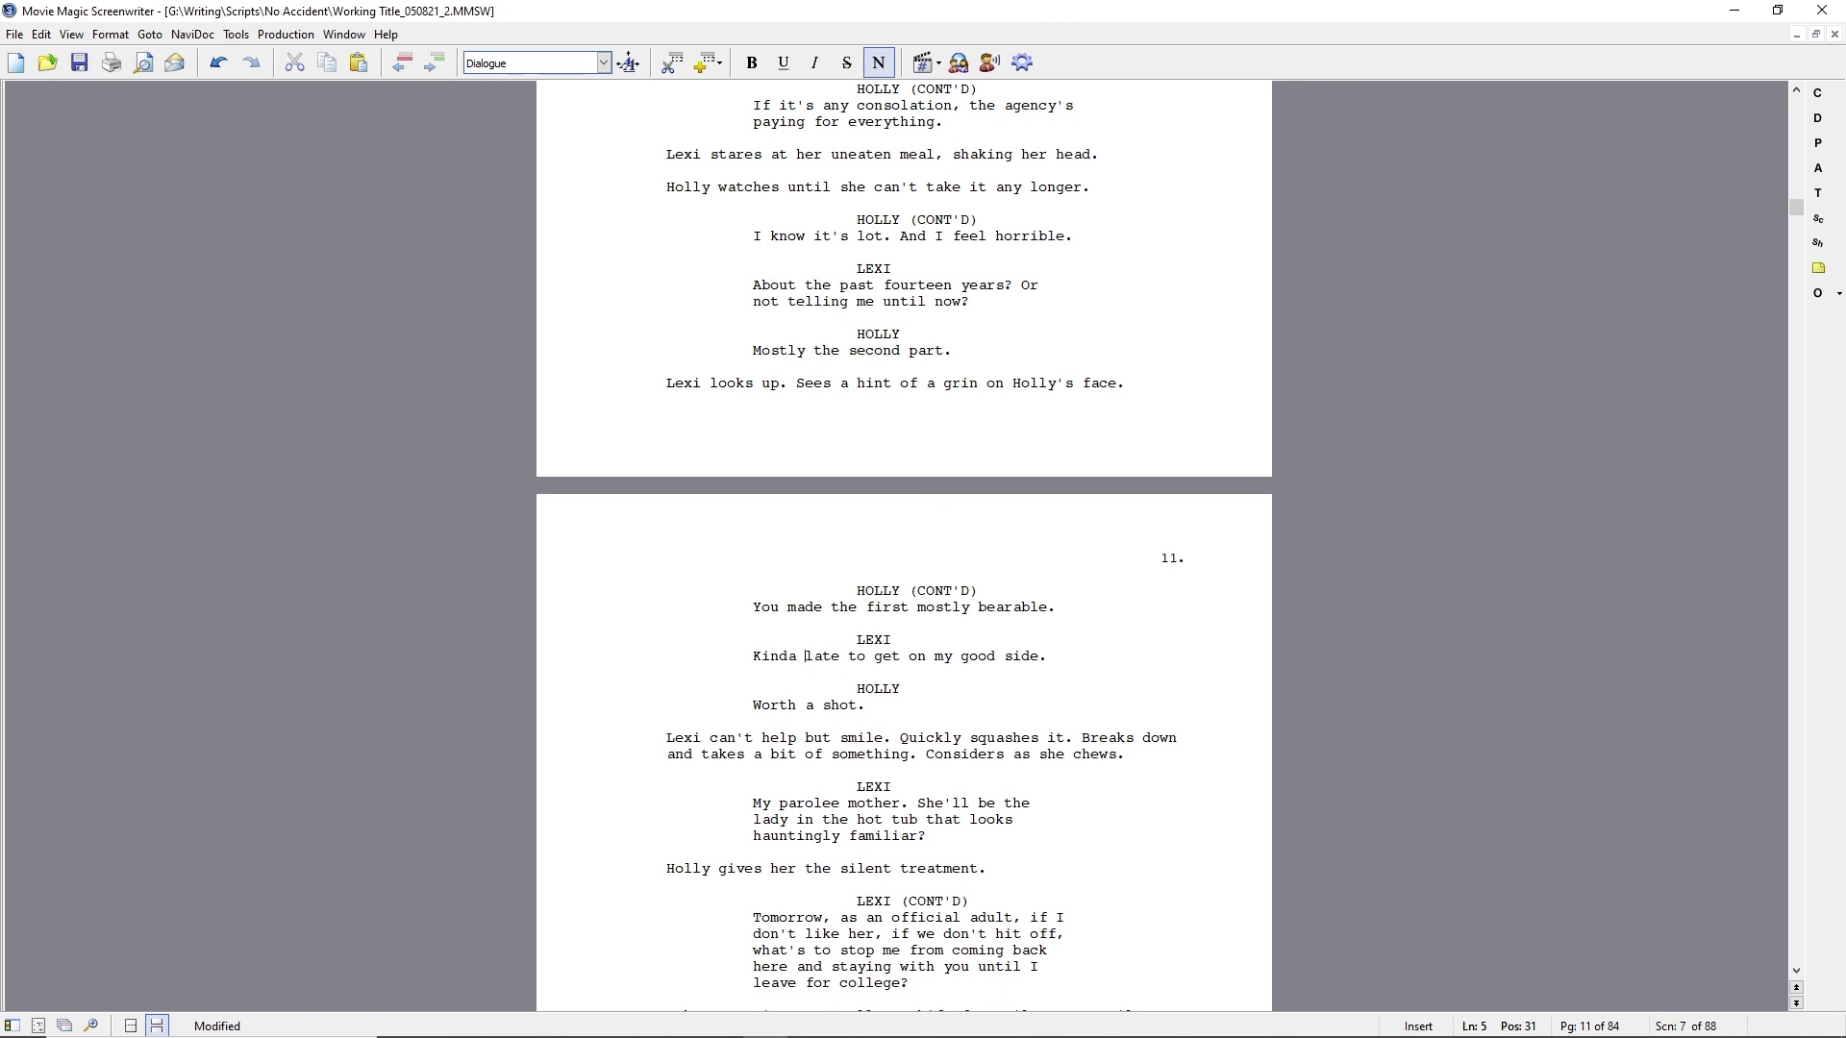
In the action line below "Worth a shot.", replace the text before "Breaks down" with "Lexi tries and fails to suppress a smile.".
{"action": "key", "text": "Down"}
{"action": "key", "text": "Down"}
{"action": "key", "text": "Down"}
{"action": "key", "text": "ctrl+Left"}
{"action": "key", "text": "ctrl+Left"}
{"action": "type", "text": "tries and fails to suppress a smil"}
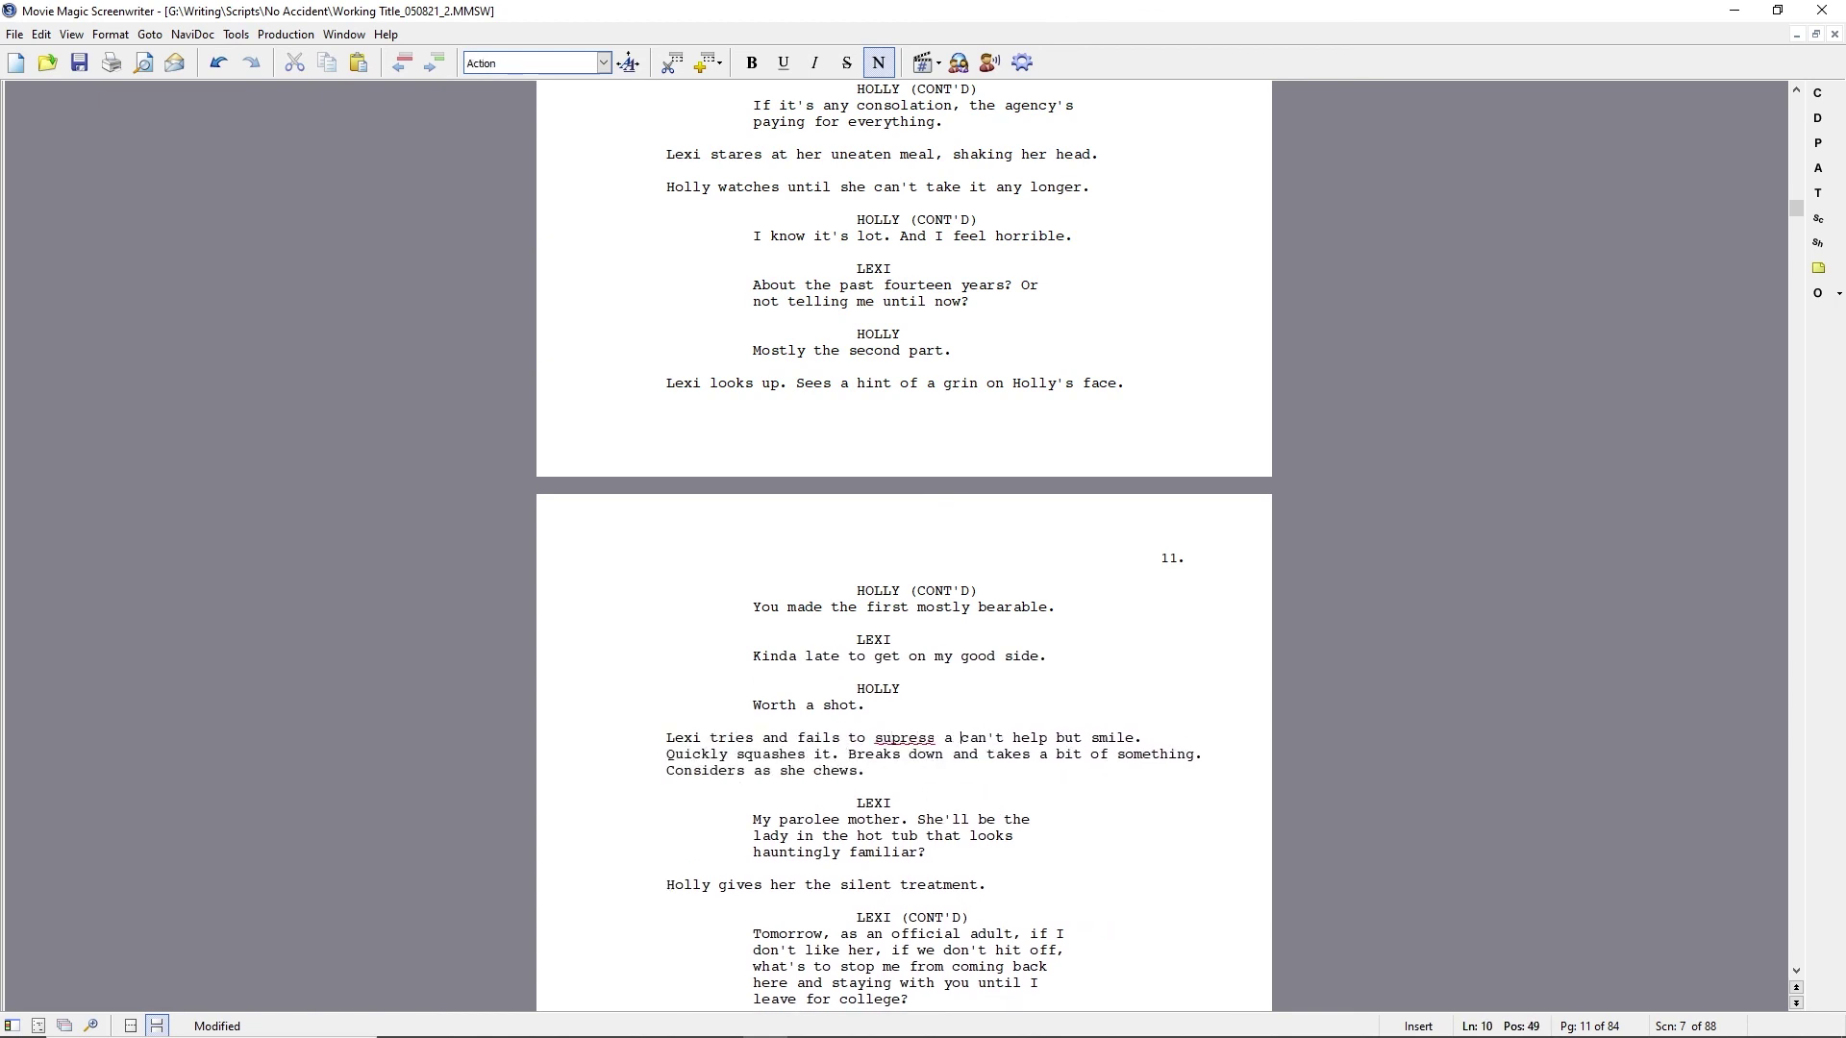
{"action": "type", "text": "e. C"}
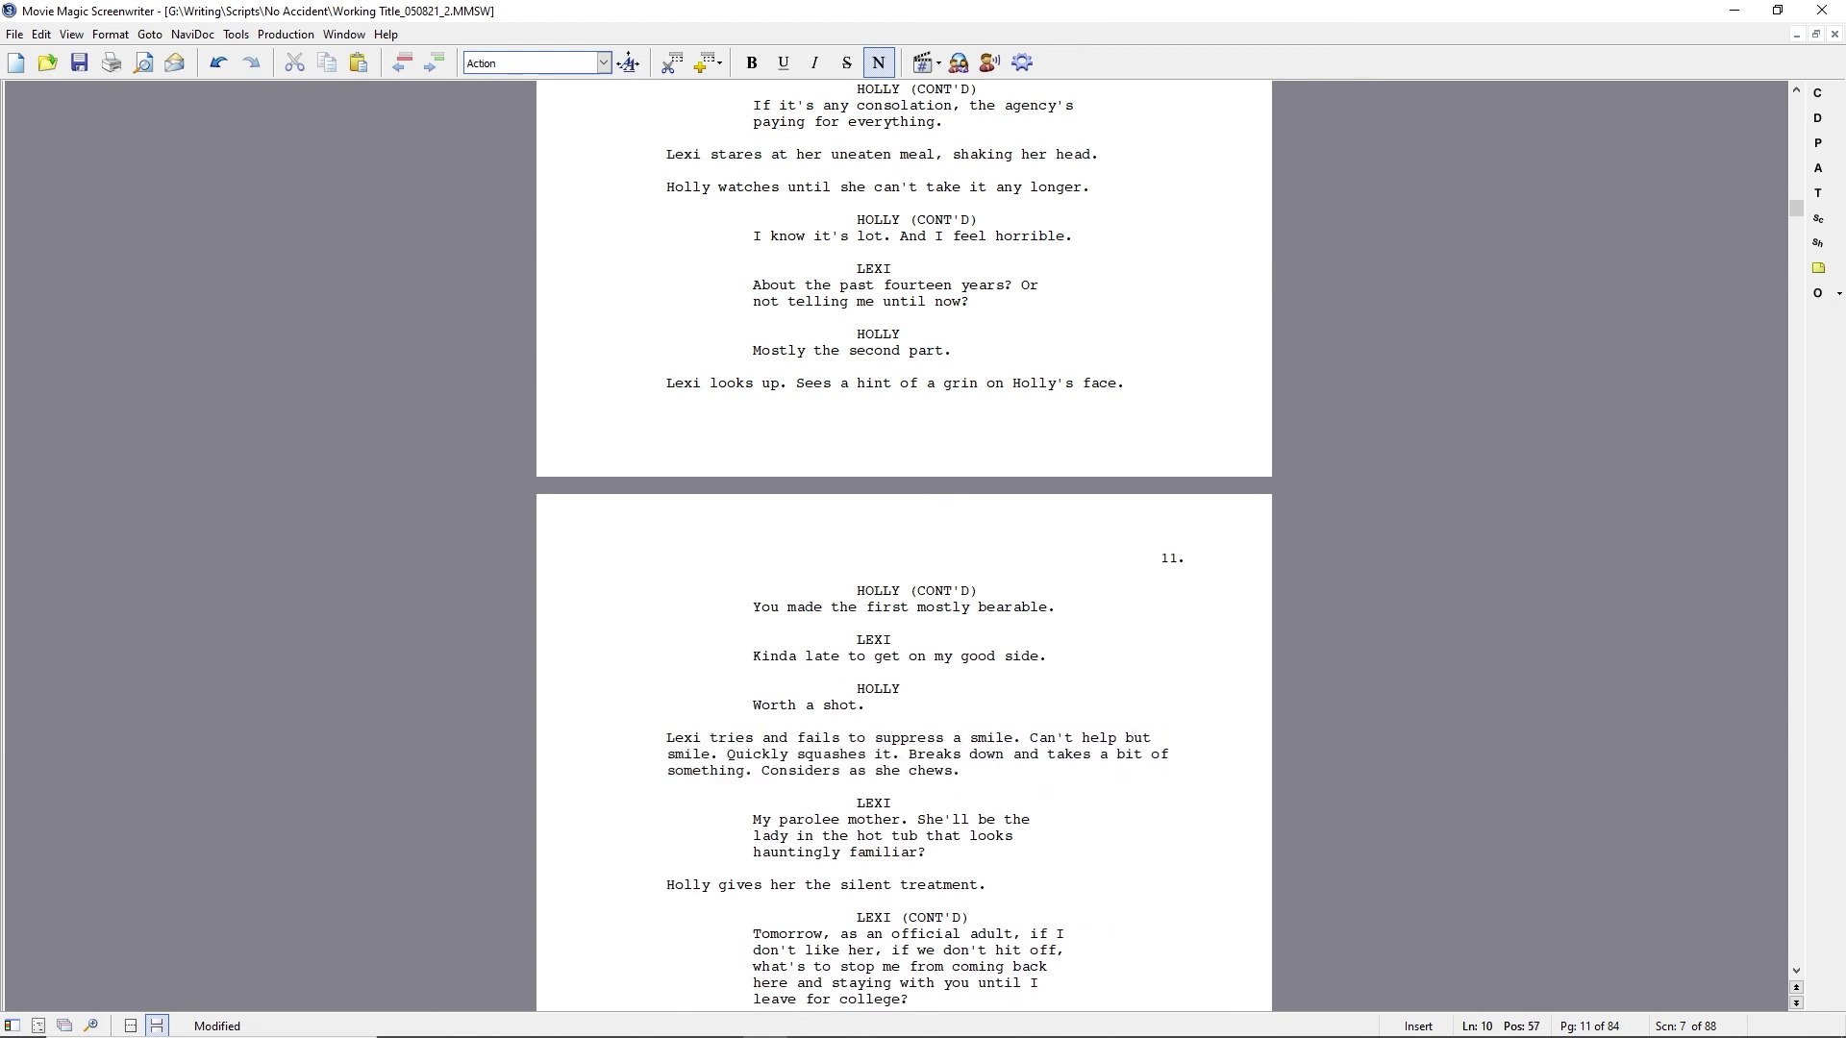
{"action": "key", "text": "ctrl+shift+Right"}
{"action": "key", "text": "ctrl+shift+Right"}
{"action": "key", "text": "ctrl+shift+Right"}
{"action": "key", "text": "ctrl+shift+Right"}
{"action": "key", "text": "ctrl+shift+Right"}
{"action": "key", "text": "ctrl+shift+Right"}
{"action": "key", "text": "Delete"}
{"action": "left_click", "coordinate": [781, 803]}
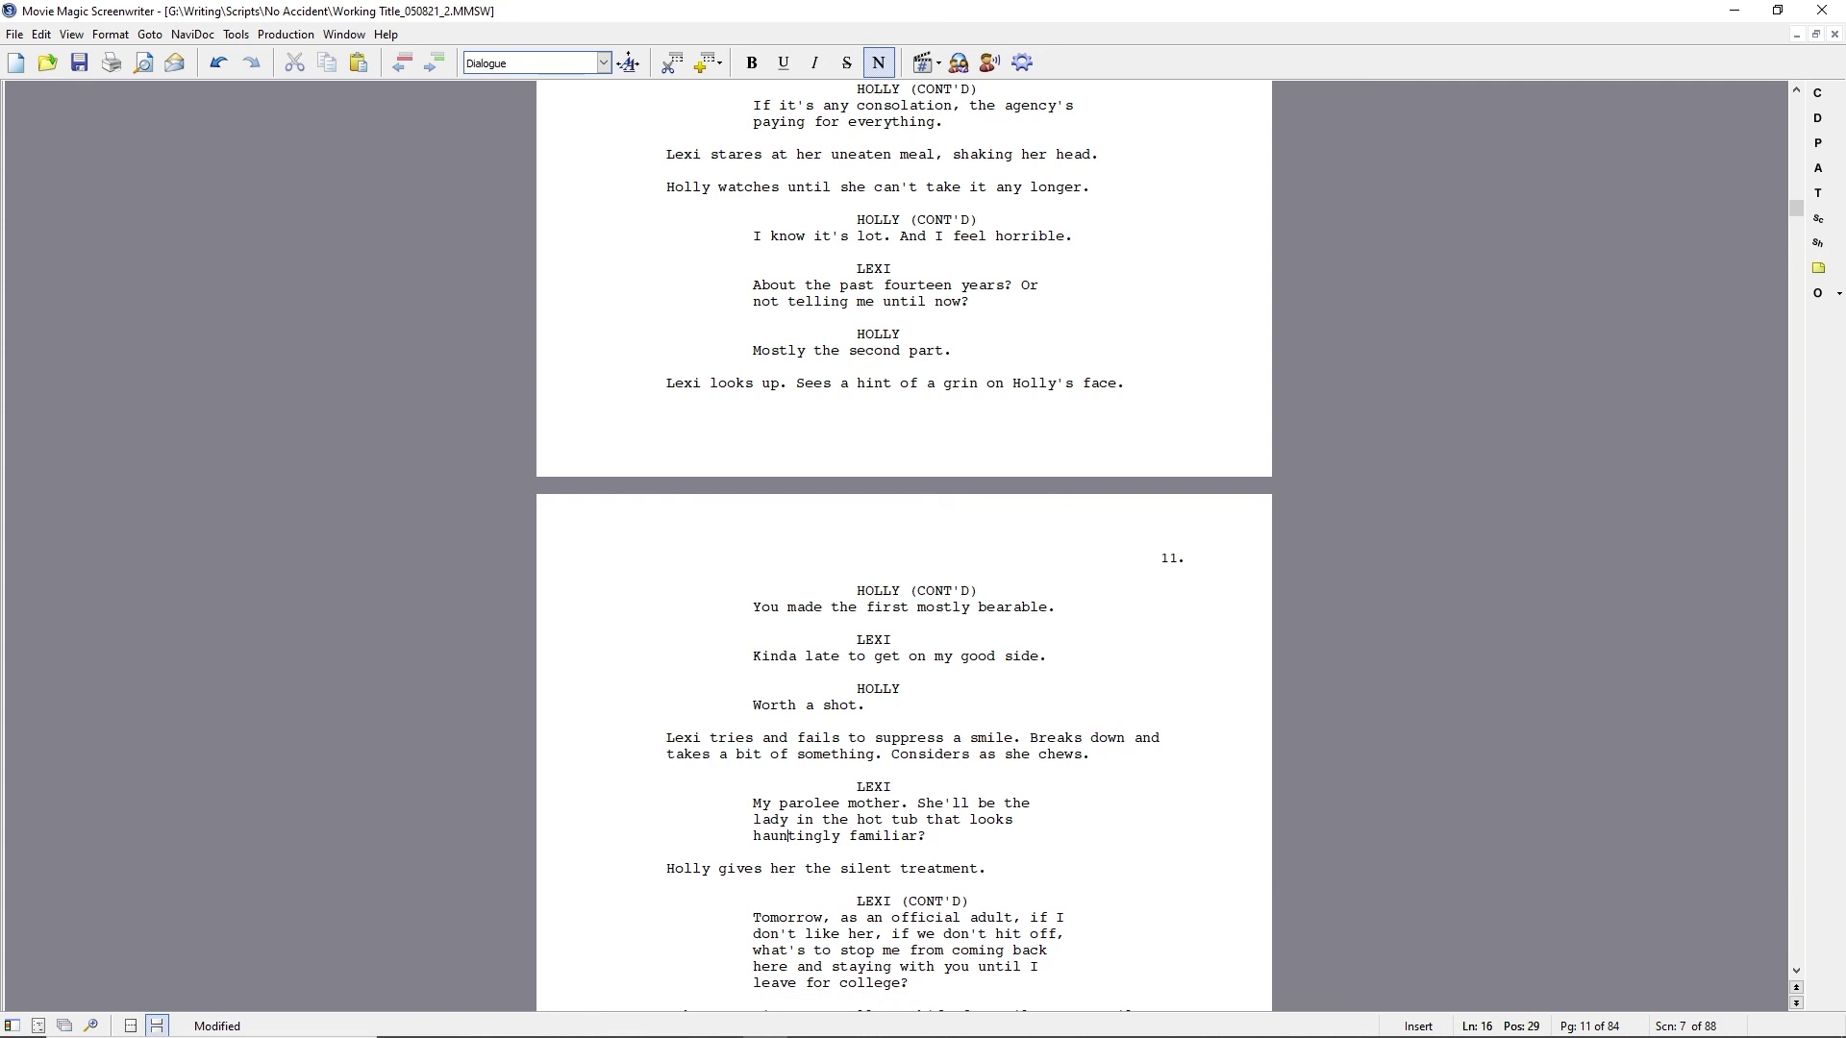
{"action": "left_click", "coordinate": [1005, 869]}
{"action": "type", "text": "More rope for Lexi to hang herself."}
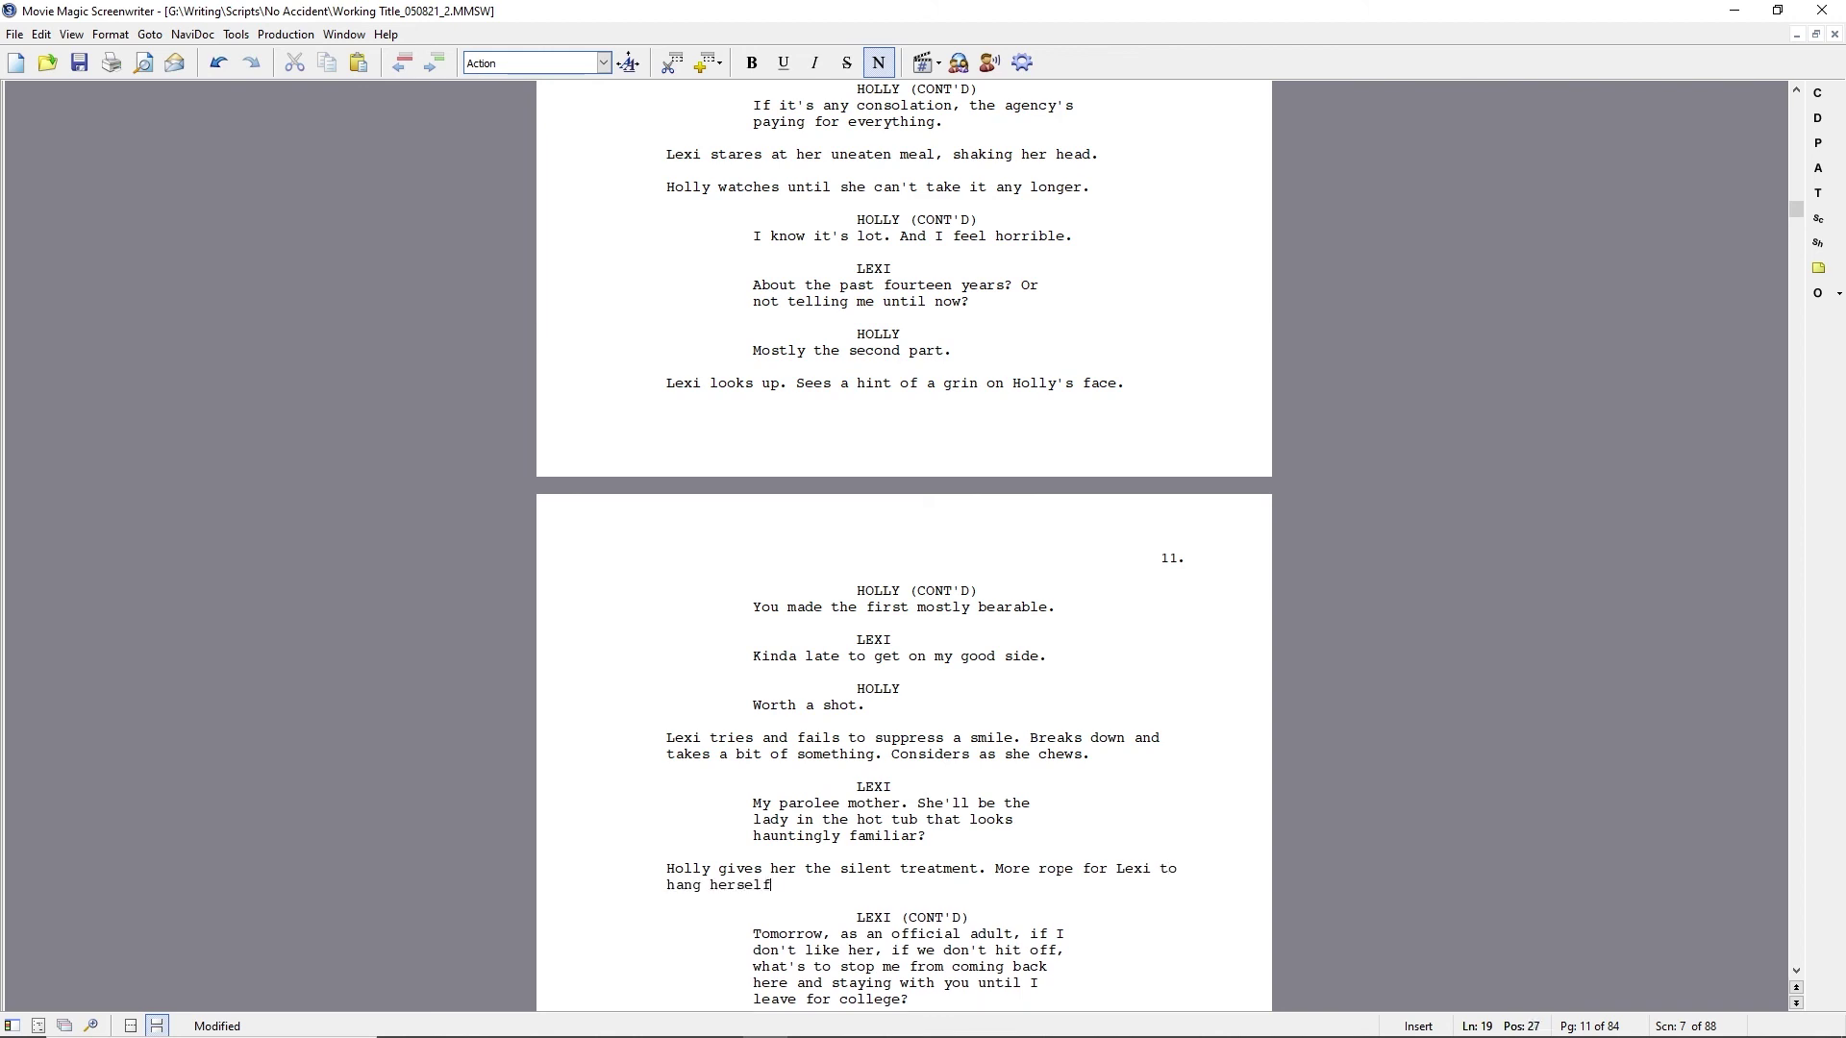
{"action": "key", "text": "BackSpace"}
{"action": "key", "text": "BackSpace"}
{"action": "key", "text": "BackSpace"}
{"action": "key", "text": "BackSpace"}
{"action": "key", "text": "BackSpace"}
{"action": "key", "text": "BackSpace"}
{"action": "key", "text": "BackSpace"}
{"action": "key", "text": "BackSpace"}
{"action": "key", "text": "BackSpace"}
{"action": "key", "text": "BackSpace"}
{"action": "key", "text": "BackSpace"}
{"action": "key", "text": "BackSpace"}
{"action": "key", "text": "BackSpace"}
{"action": "key", "text": "BackSpace"}
{"action": "key", "text": "BackSpace"}
{"action": "key", "text": "BackSpace"}
{"action": "key", "text": "BackSpace"}
{"action": "key", "text": "BackSpace"}
{"action": "key", "text": "BackSpace"}
{"action": "key", "text": "BackSpace"}
Add "Time for Lexi to realize..." after "Holly gives her the silent treatment.".
{"action": "type", "text": "Time for Lexi to realize..."}
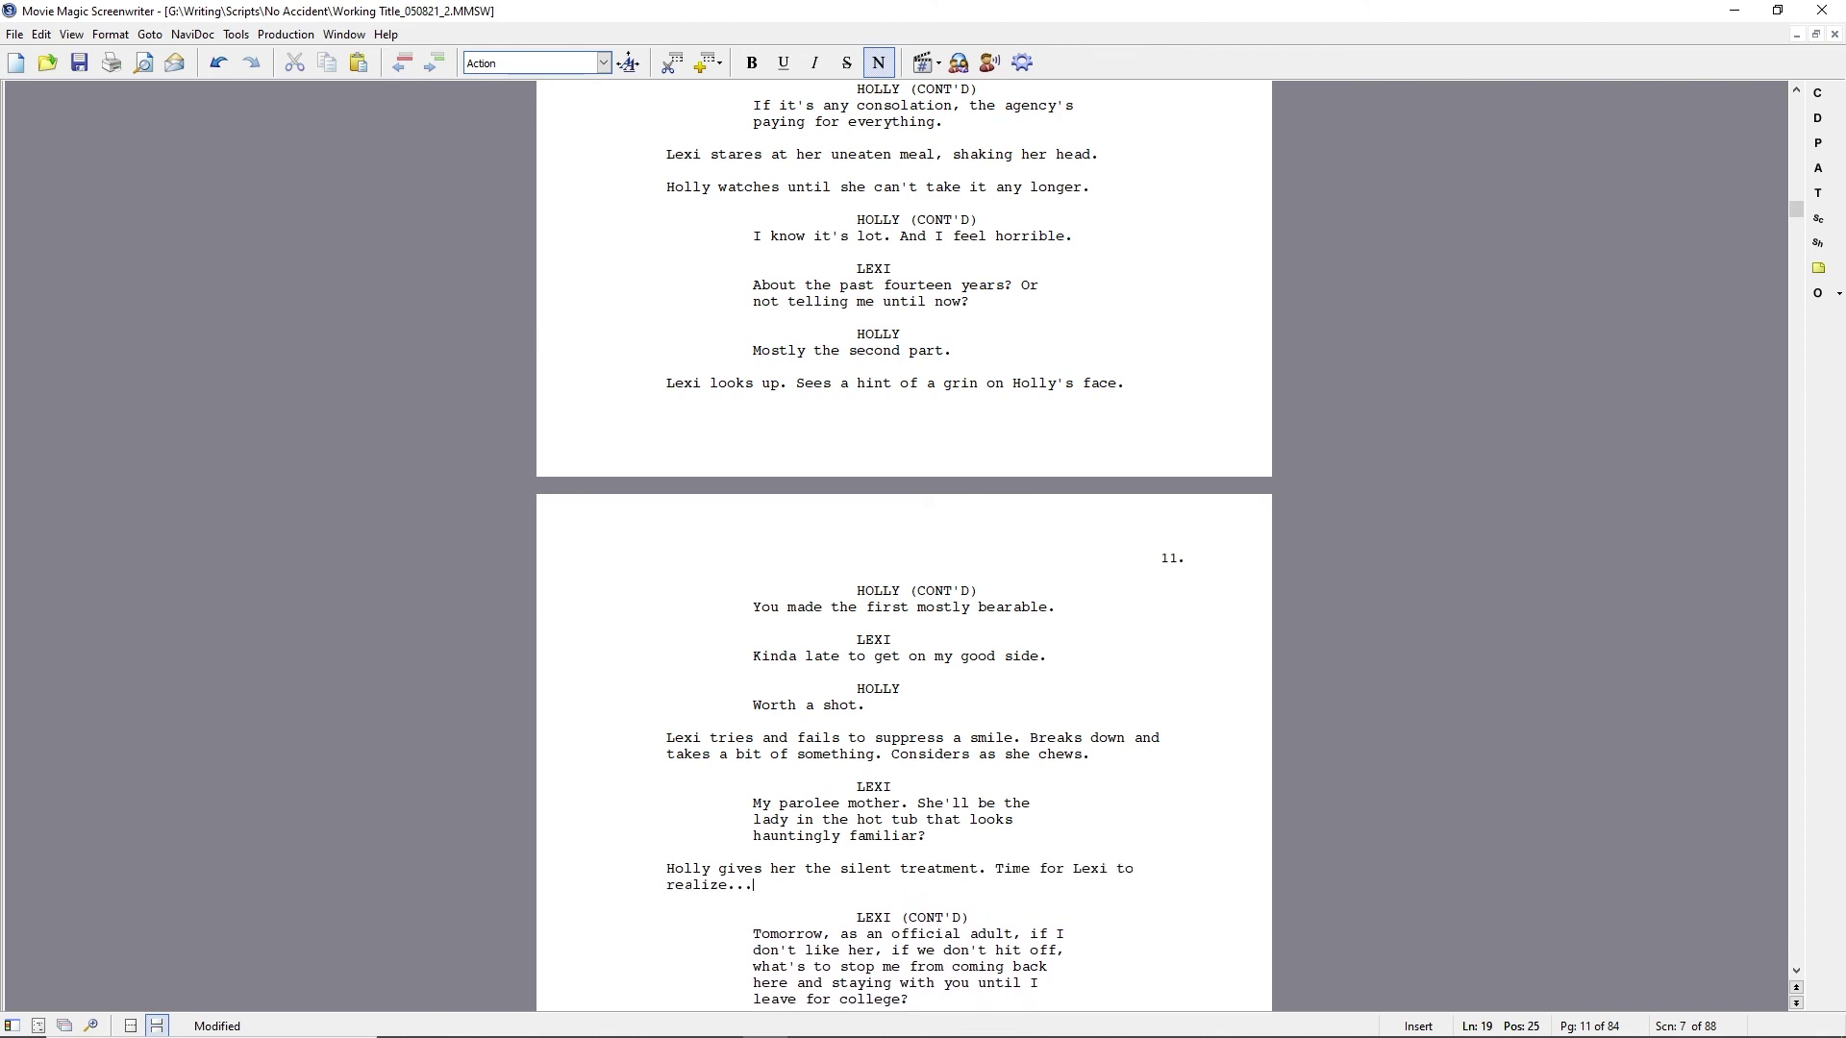
{"action": "key", "text": "Down"}
{"action": "key", "text": "Down"}
{"action": "key", "text": "Down"}
Reread the rewritten scene from page 8 through the exchange at the start of page 11.
{"action": "scroll", "coordinate": [999, 685], "scroll_direction": "up", "scroll_amount": 20}
{"action": "scroll", "coordinate": [999, 685], "scroll_direction": "up", "scroll_amount": 15}
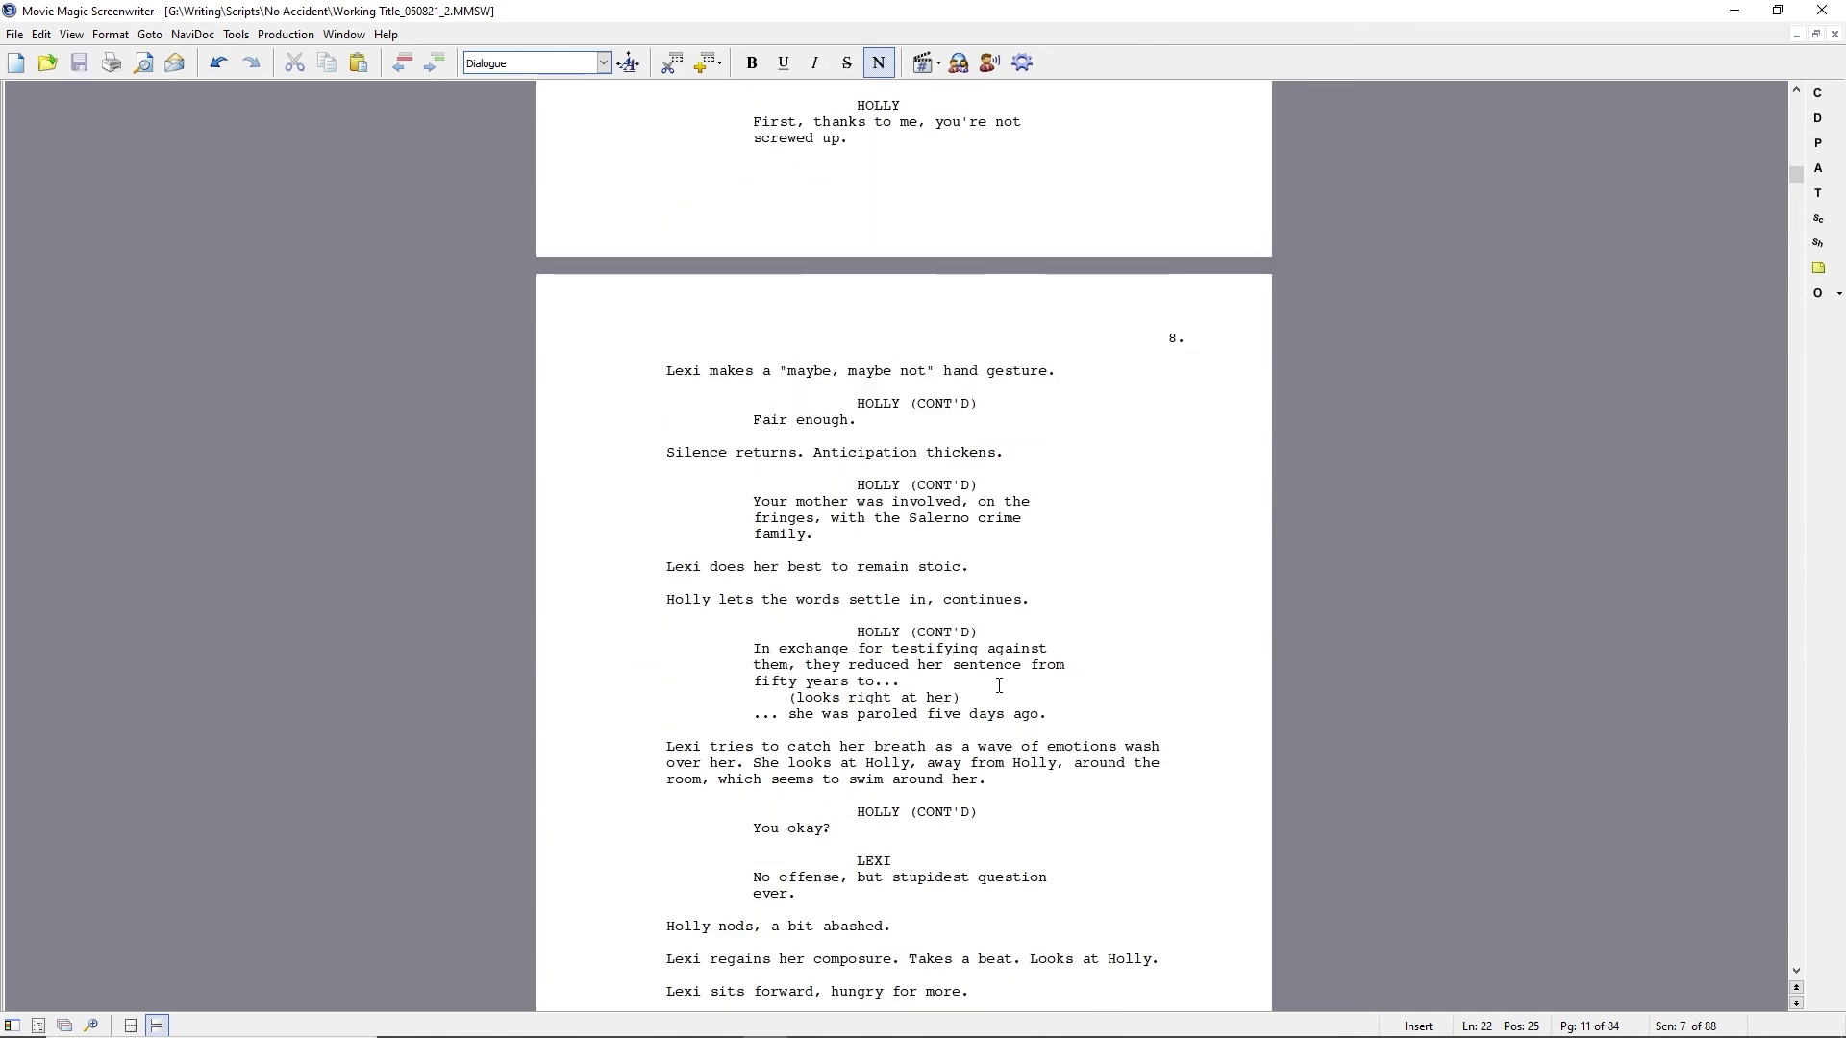
{"action": "scroll", "coordinate": [999, 686], "scroll_direction": "down", "scroll_amount": 9}
{"action": "scroll", "coordinate": [988, 685], "scroll_direction": "down", "scroll_amount": 20}
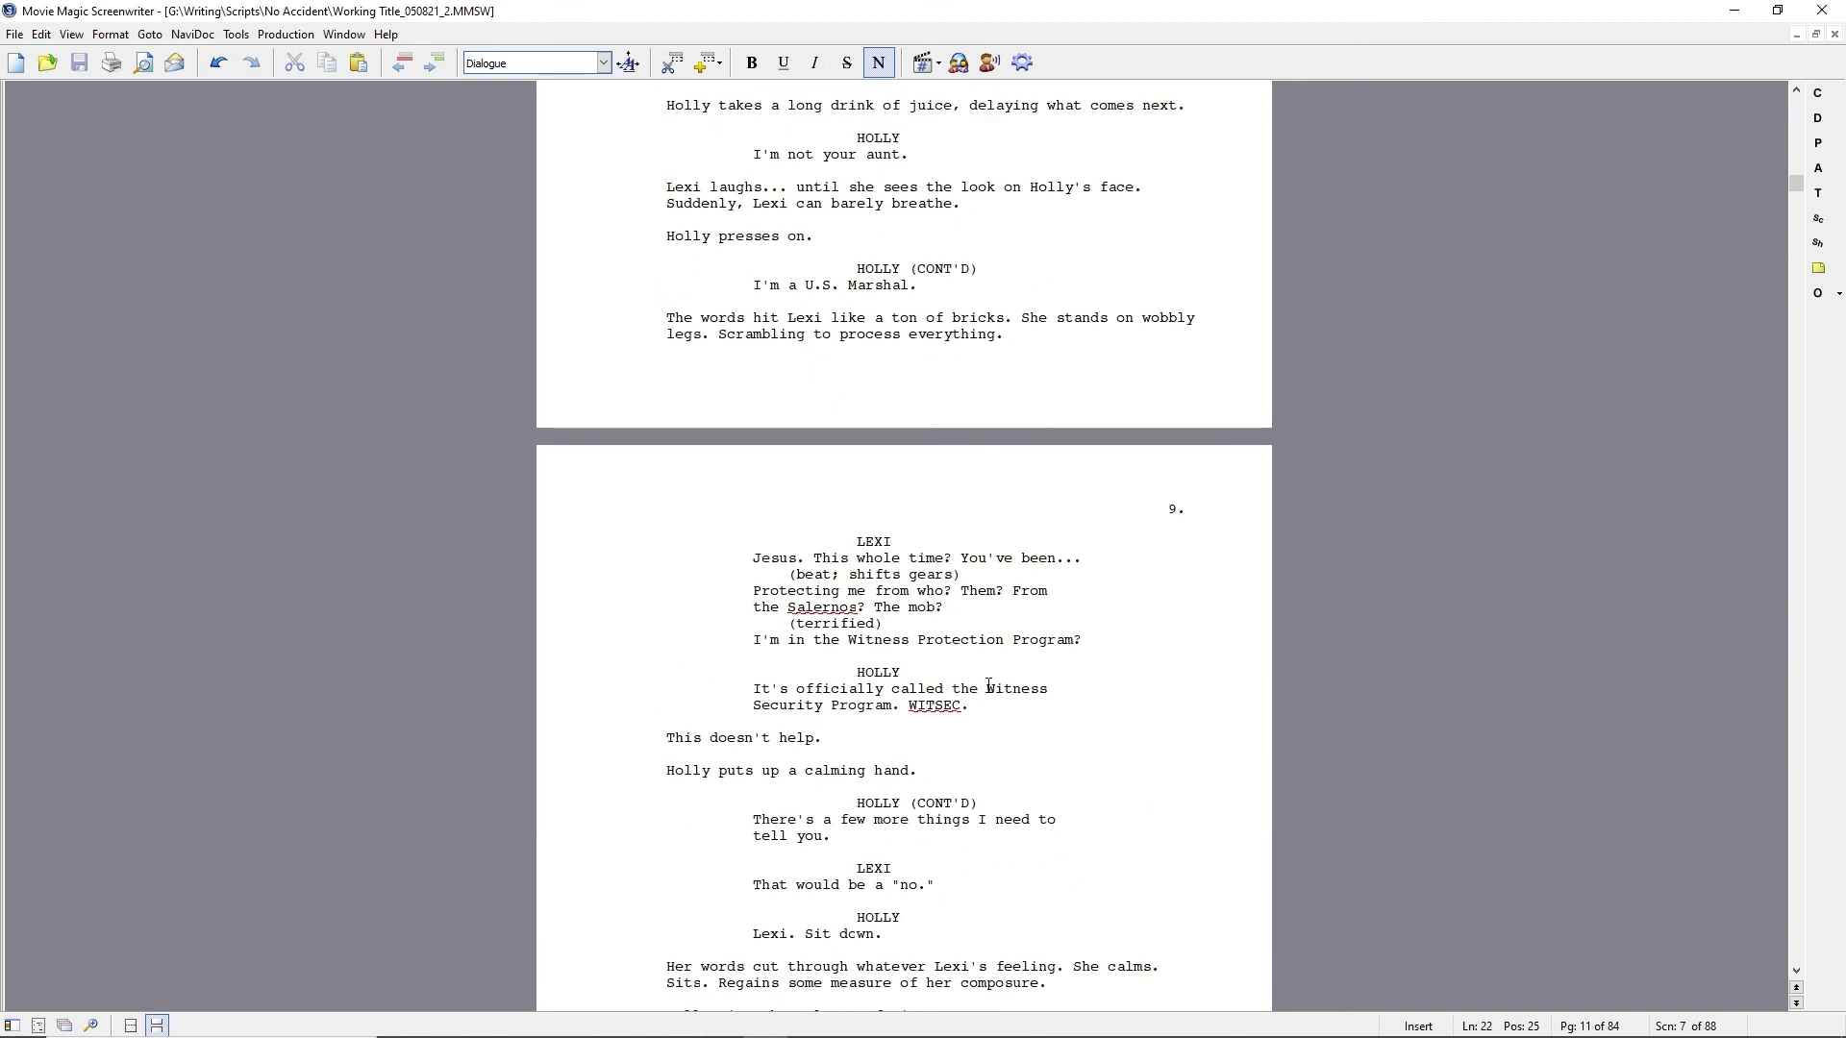
{"action": "scroll", "coordinate": [989, 686], "scroll_direction": "down", "scroll_amount": 11}
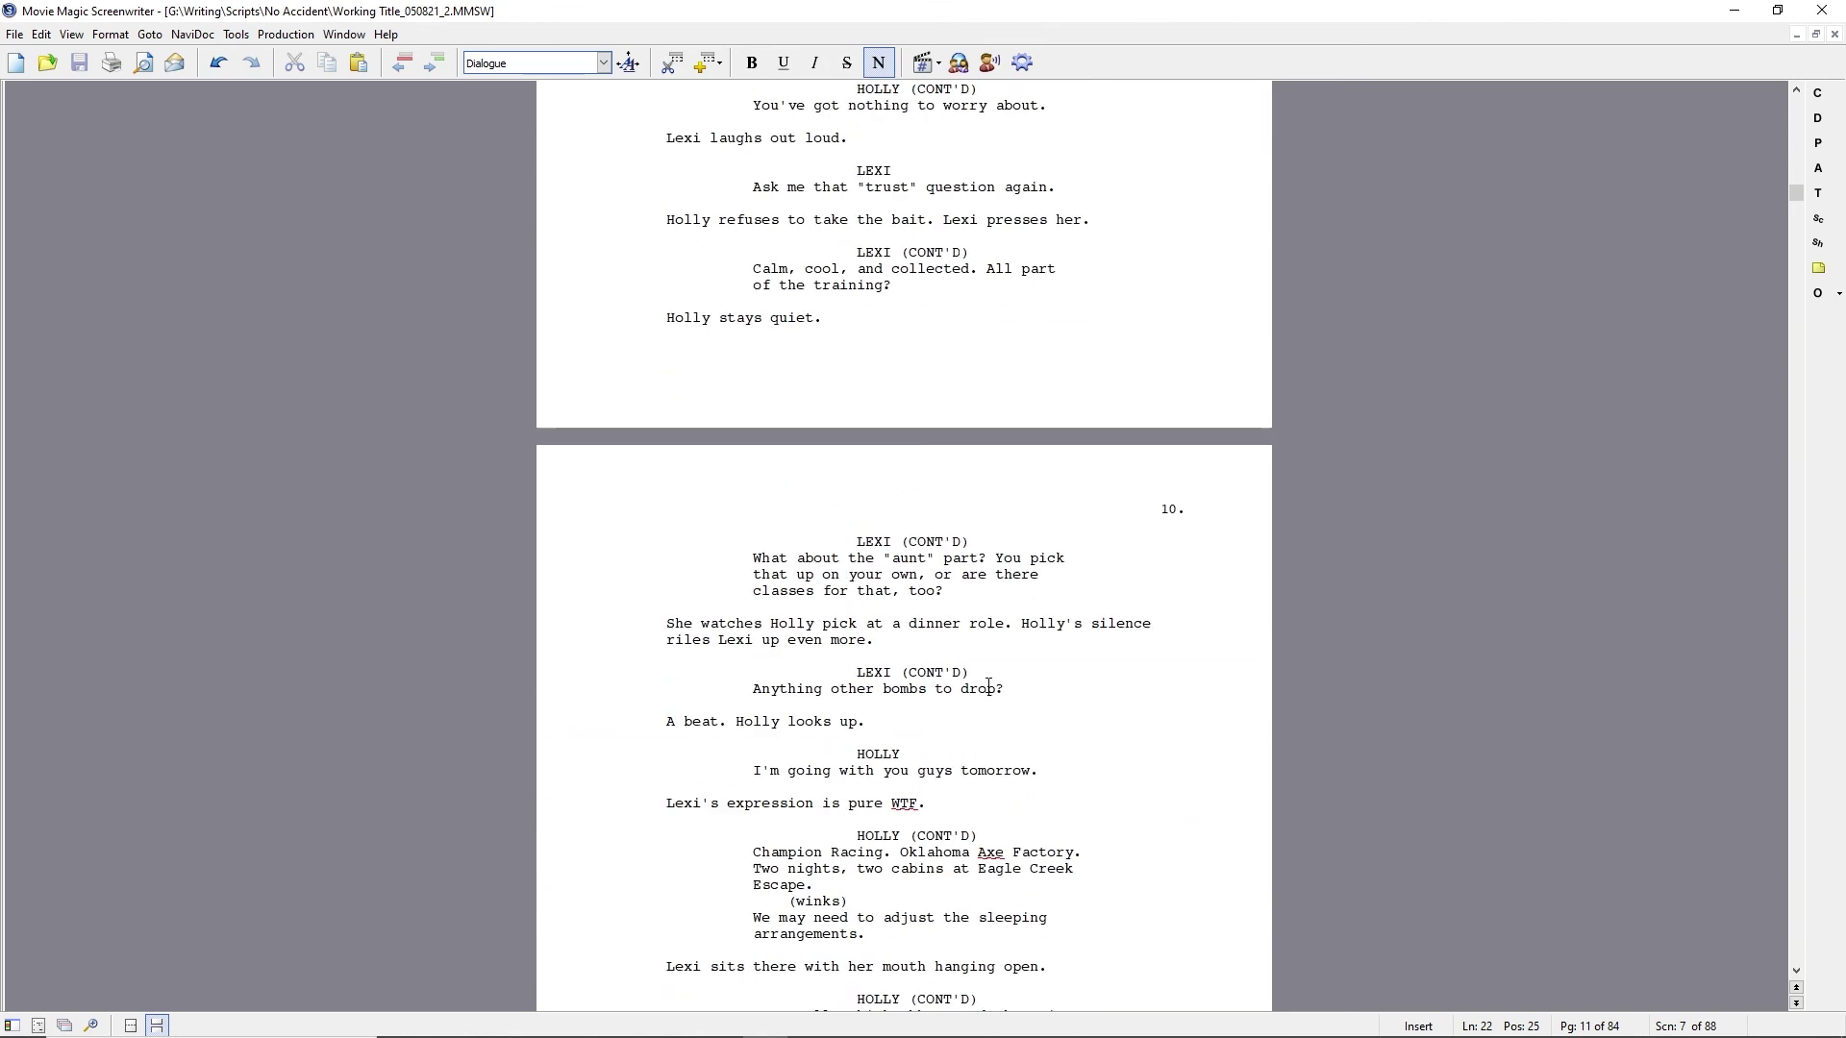
{"action": "scroll", "coordinate": [1054, 775], "scroll_direction": "down", "scroll_amount": 20}
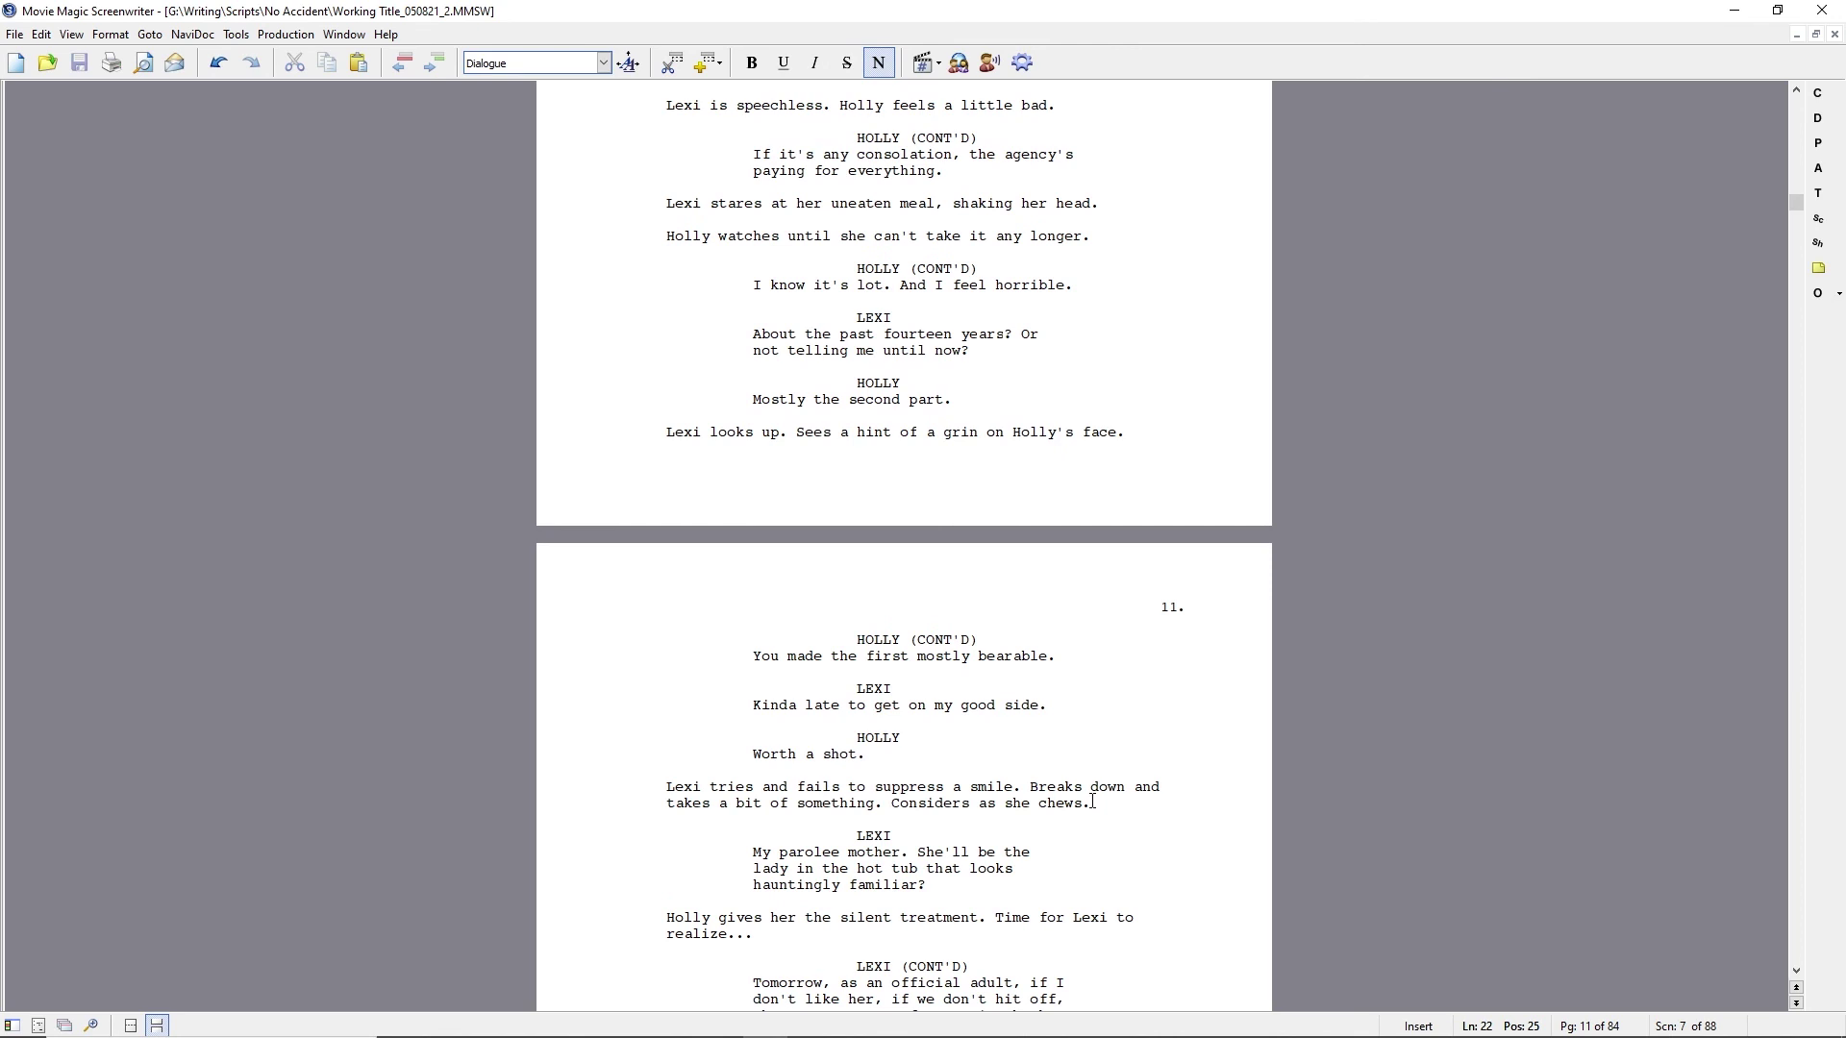
{"action": "scroll", "coordinate": [1024, 730], "scroll_direction": "up", "scroll_amount": 3}
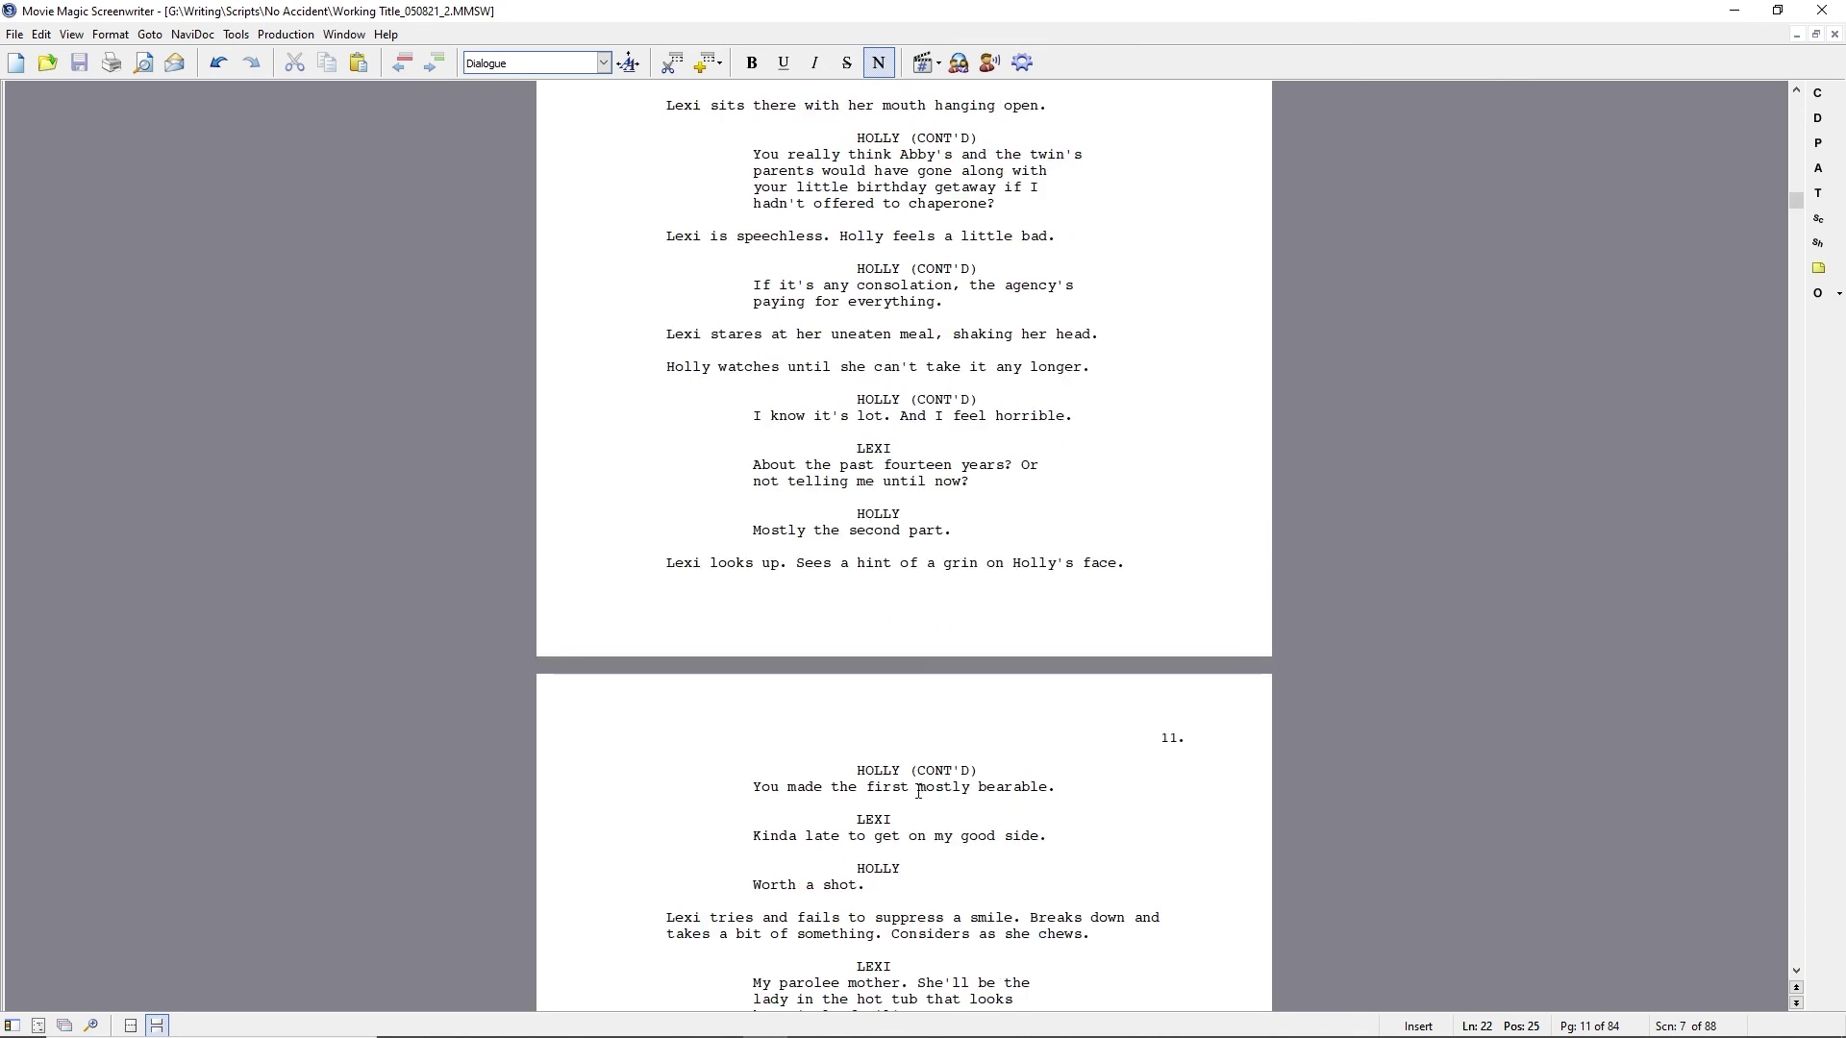
Replace Holly's first speech on page 11 with "The first part wasn't too terrible." and add Lexi's reply "You're welcome.".
{"action": "type", "text": "The first part wasn't too terrible."}
{"action": "key", "text": "shift+ctrl+Down"}
{"action": "key", "text": "Delete"}
{"action": "key", "text": "Return"}
{"action": "key", "text": "Return"}
{"action": "type", "text": "You're welcome."}
Add the action line "She stands. Starts off." followed by Lexi's speech "Guess I'll go take a few things out of my suitcase.".
{"action": "key", "text": "Return"}
{"action": "key", "text": "Return"}
{"action": "type", "text": "She stands. Starts off."}
{"action": "key", "text": "Return"}
{"action": "key", "text": "Return"}
{"action": "type", "text": "Guess I'll go "}
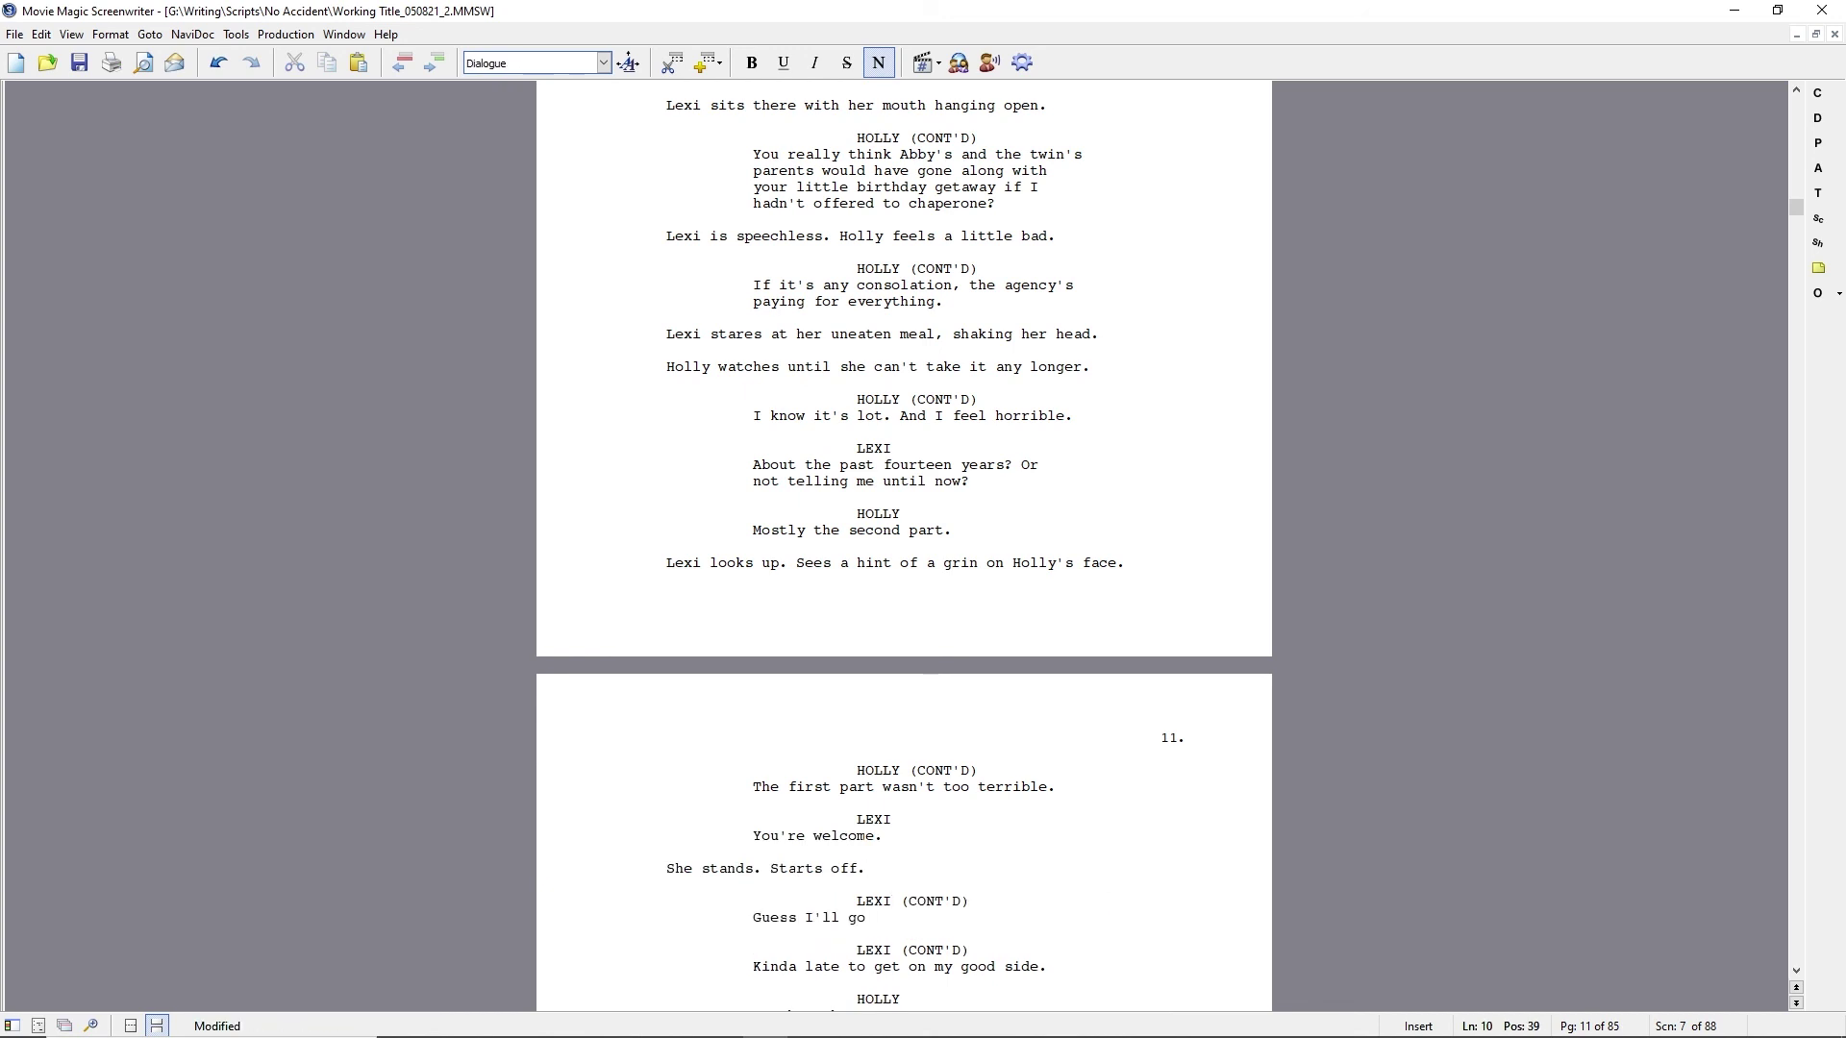
{"action": "type", "text": "repack."}
{"action": "key", "text": "shift+End"}
{"action": "type", "text": "take a few things out of my suitcase."}
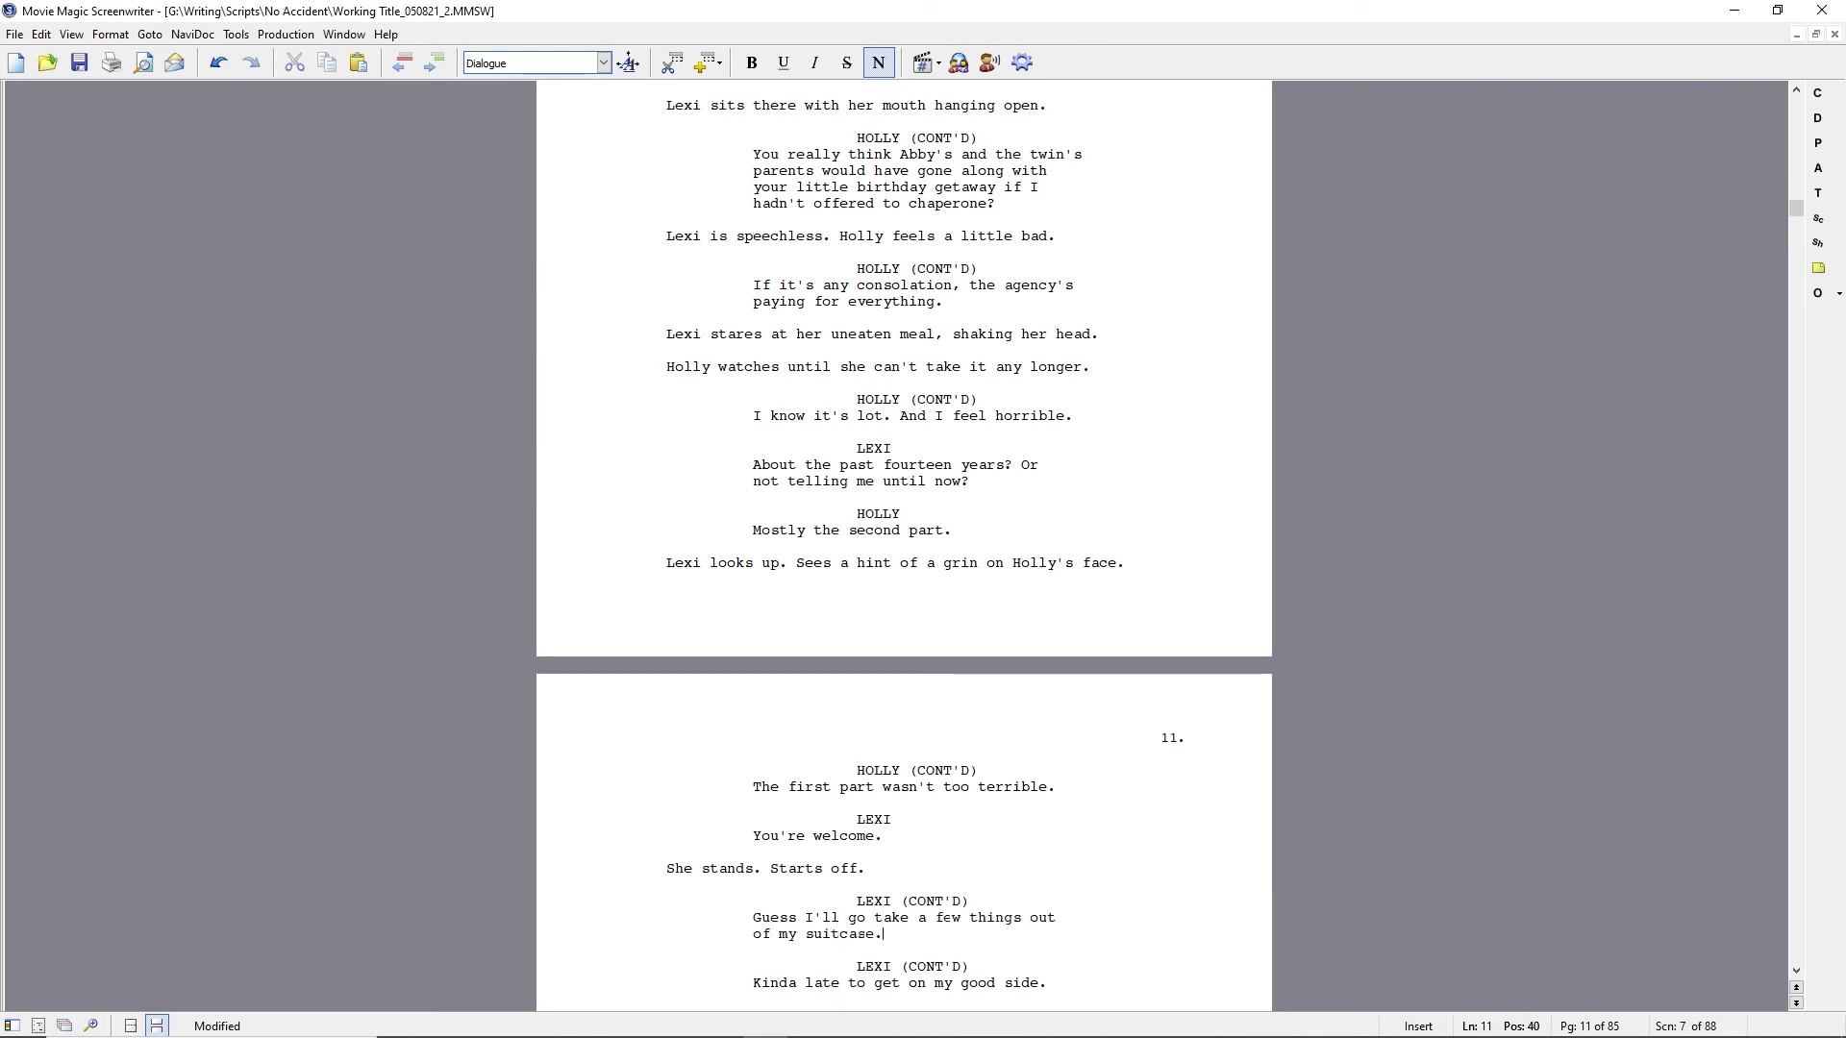
Add the action line "Holly watches her. Waits until she's about to exit." and Holly's speech "Your mom's gonna be up there.".
{"action": "key", "text": "Return"}
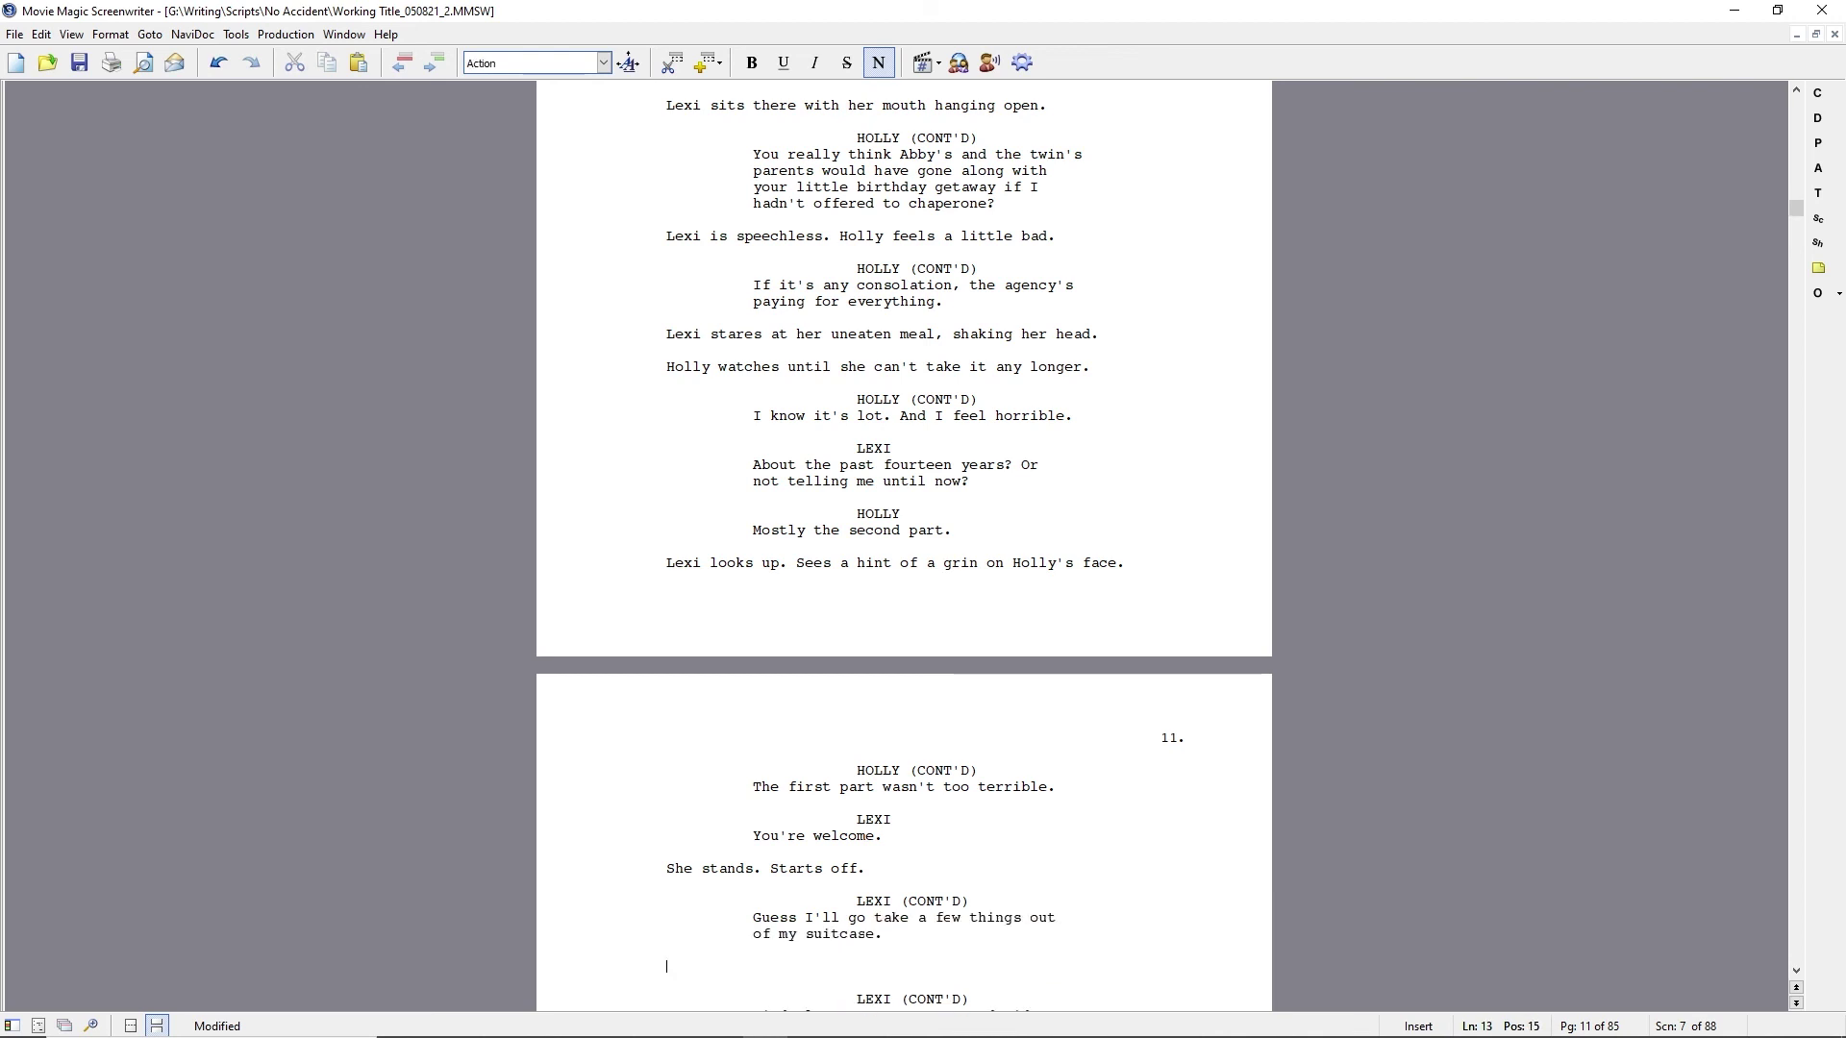
{"action": "type", "text": "Holly watches her. Waits until she's about to exit."}
{"action": "key", "text": "Return"}
{"action": "type", "text": "HOLLY"}
{"action": "key", "text": "Return"}
{"action": "type", "text": "Your mom's gonna up"}
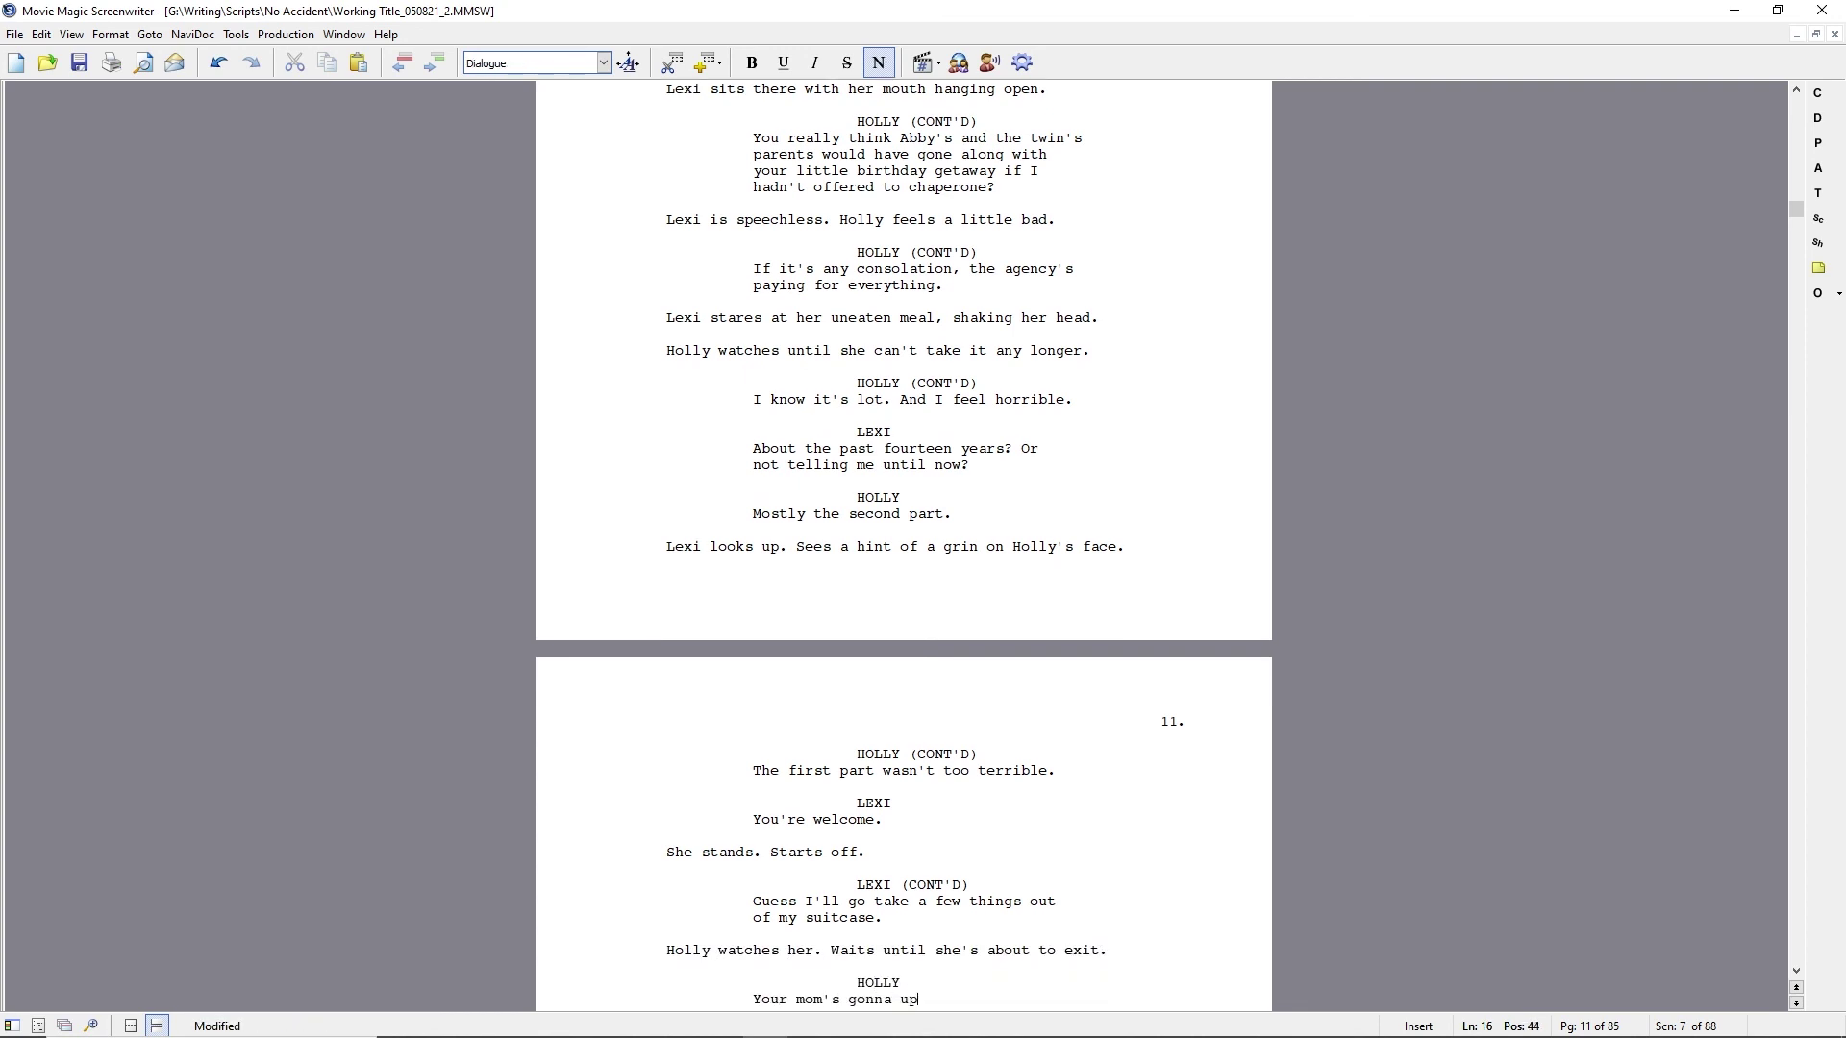
{"action": "key", "text": "Left"}
{"action": "key", "text": "Left"}
{"action": "type", "text": "be"}
{"action": "key", "text": "End"}
{"action": "type", "text": "there."}
Add the action line "Lexi stops cold. A million emotions wash over her." and save the screenplay.
{"action": "key", "text": "Return"}
{"action": "type", "text": "Lexi freezes in her t"}
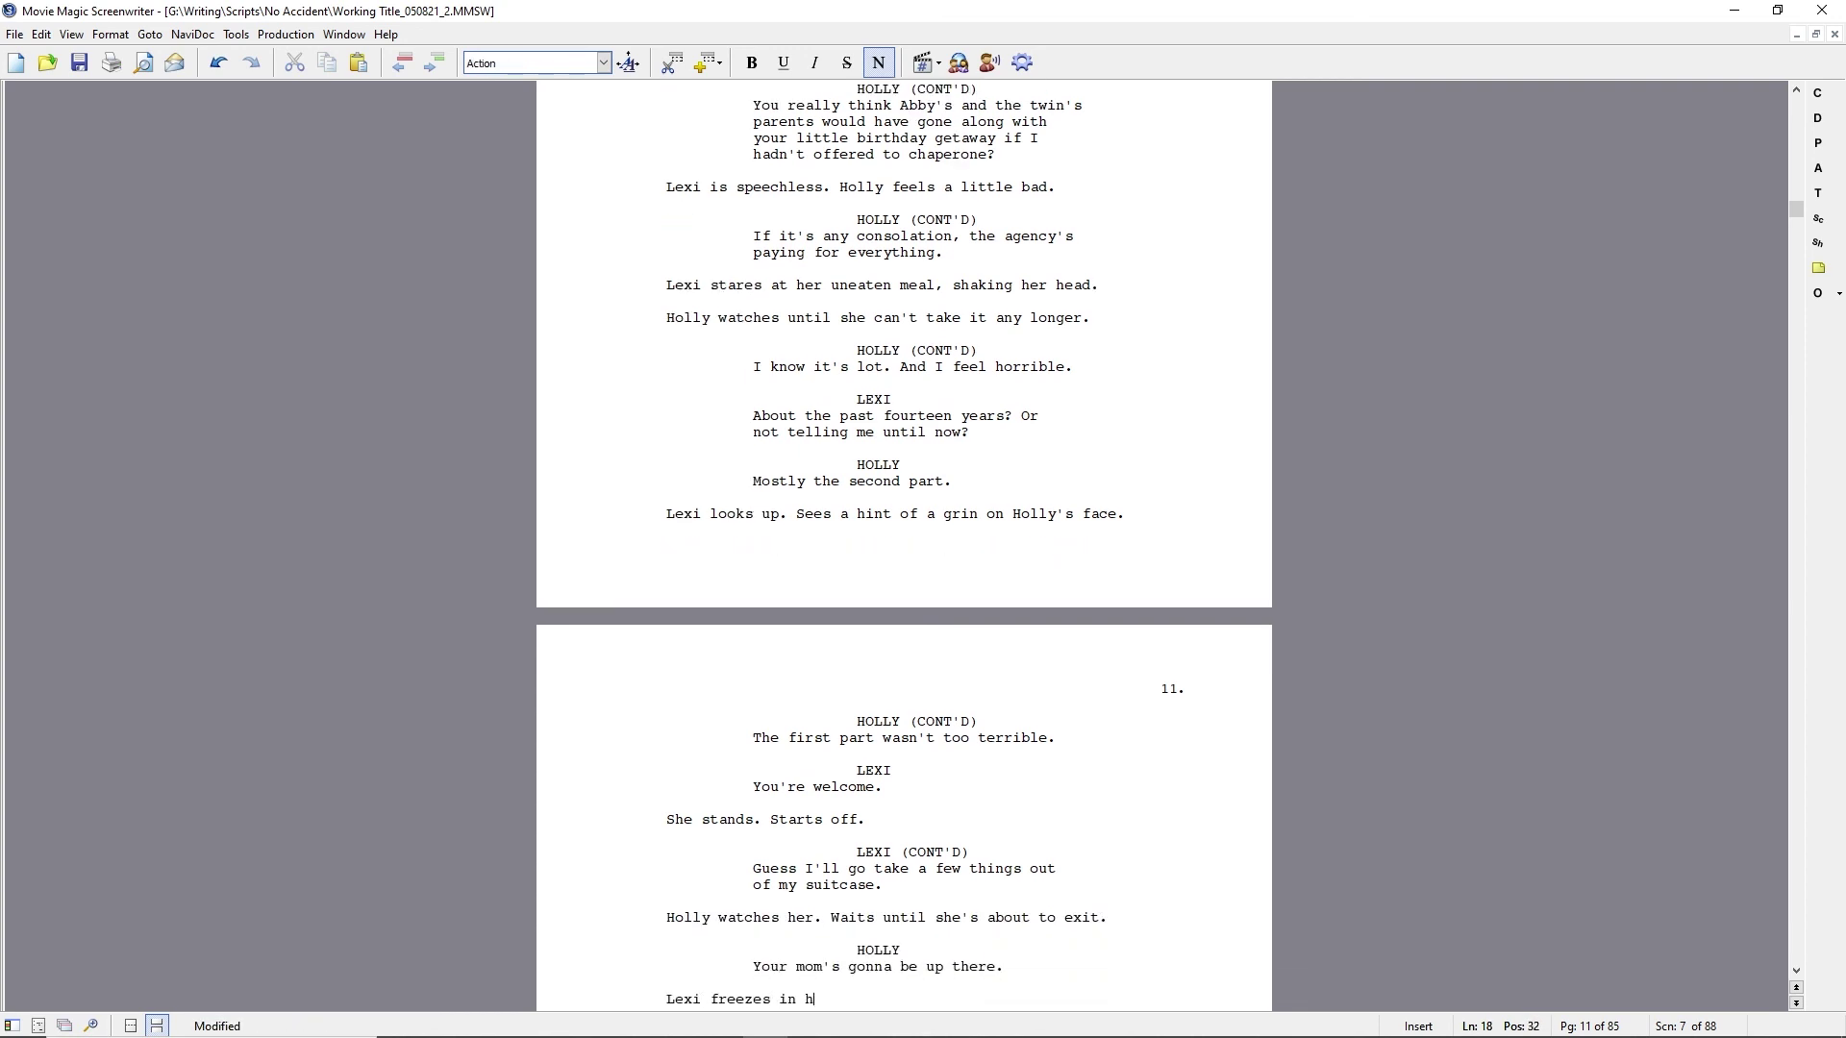
{"action": "key", "text": "BackSpace"}
{"action": "key", "text": "BackSpace"}
{"action": "key", "text": "BackSpace"}
{"action": "key", "text": "BackSpace"}
{"action": "key", "text": "BackSpace"}
{"action": "key", "text": "BackSpace"}
{"action": "key", "text": "BackSpace"}
{"action": "key", "text": "BackSpace"}
{"action": "key", "text": "BackSpace"}
{"action": "key", "text": "BackSpace"}
{"action": "key", "text": "BackSpace"}
{"action": "key", "text": "BackSpace"}
{"action": "key", "text": "BackSpace"}
{"action": "key", "text": "BackSpace"}
{"action": "key", "text": "BackSpace"}
{"action": "key", "text": "BackSpace"}
{"action": "type", "text": "stops cold."}
{"action": "type", "text": "million emotions wash over her."}
{"action": "key", "text": "ctrl+s"}
Search the script for "wash" and replace "A million emotions wash over her." on page 11 with "Her breath catches.".
{"action": "key", "text": "ctrl+f"}
{"action": "type", "text": "wash"}
{"action": "key", "text": "Return"}
{"action": "key", "text": "Return"}
{"action": "key", "text": "Return"}
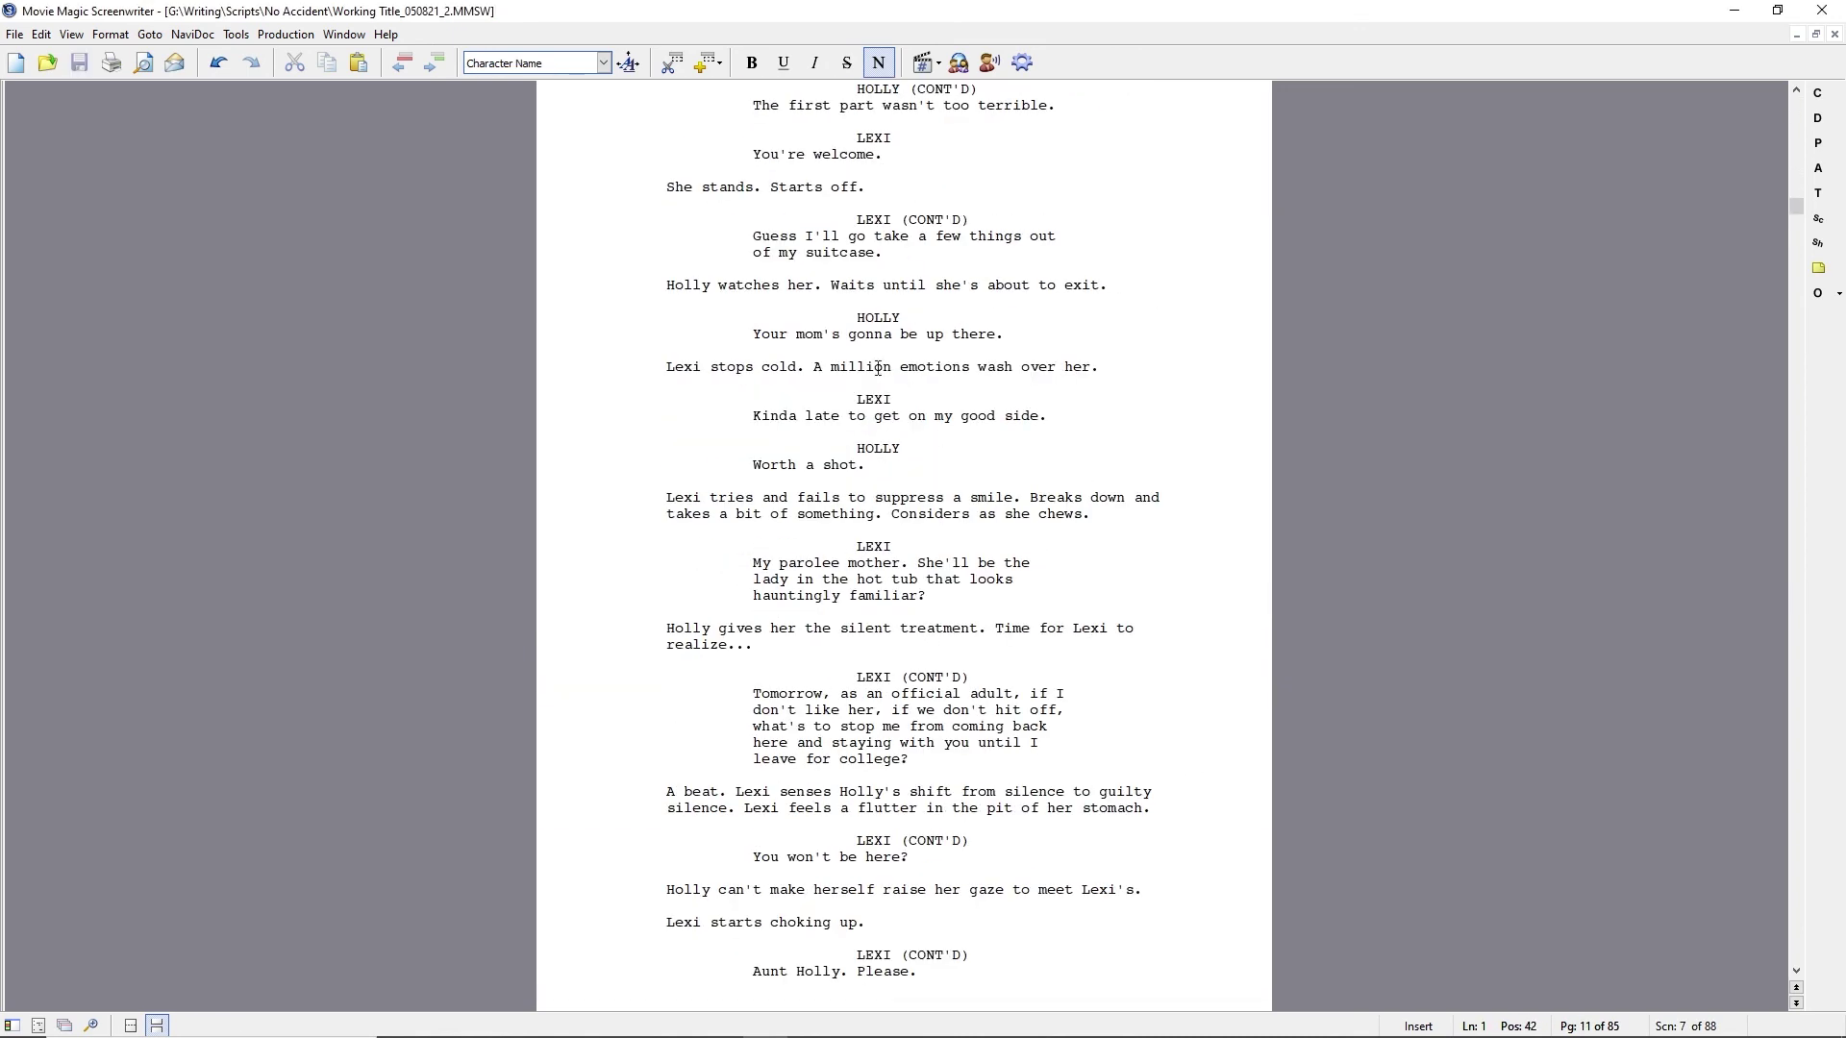
{"action": "left_click_drag", "start_coordinate": [814, 367], "coordinate": [1102, 366]}
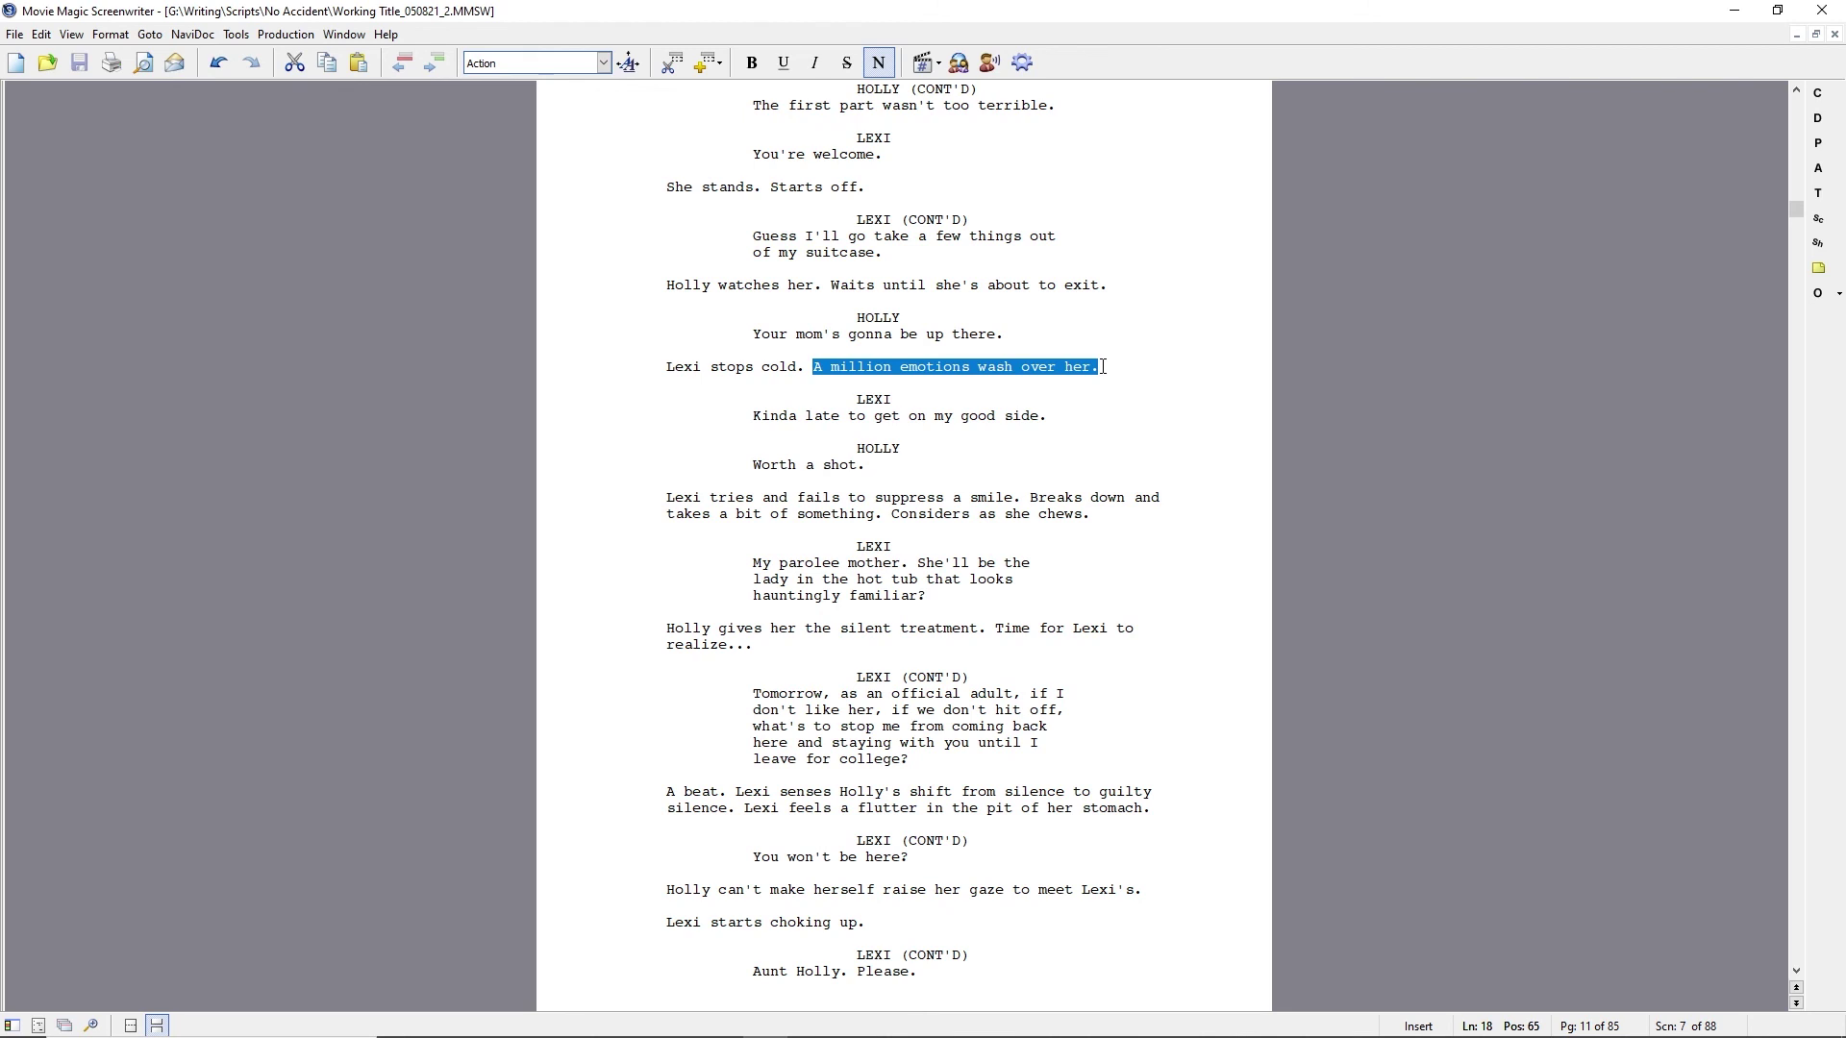
{"action": "type", "text": "Her breath catches."}
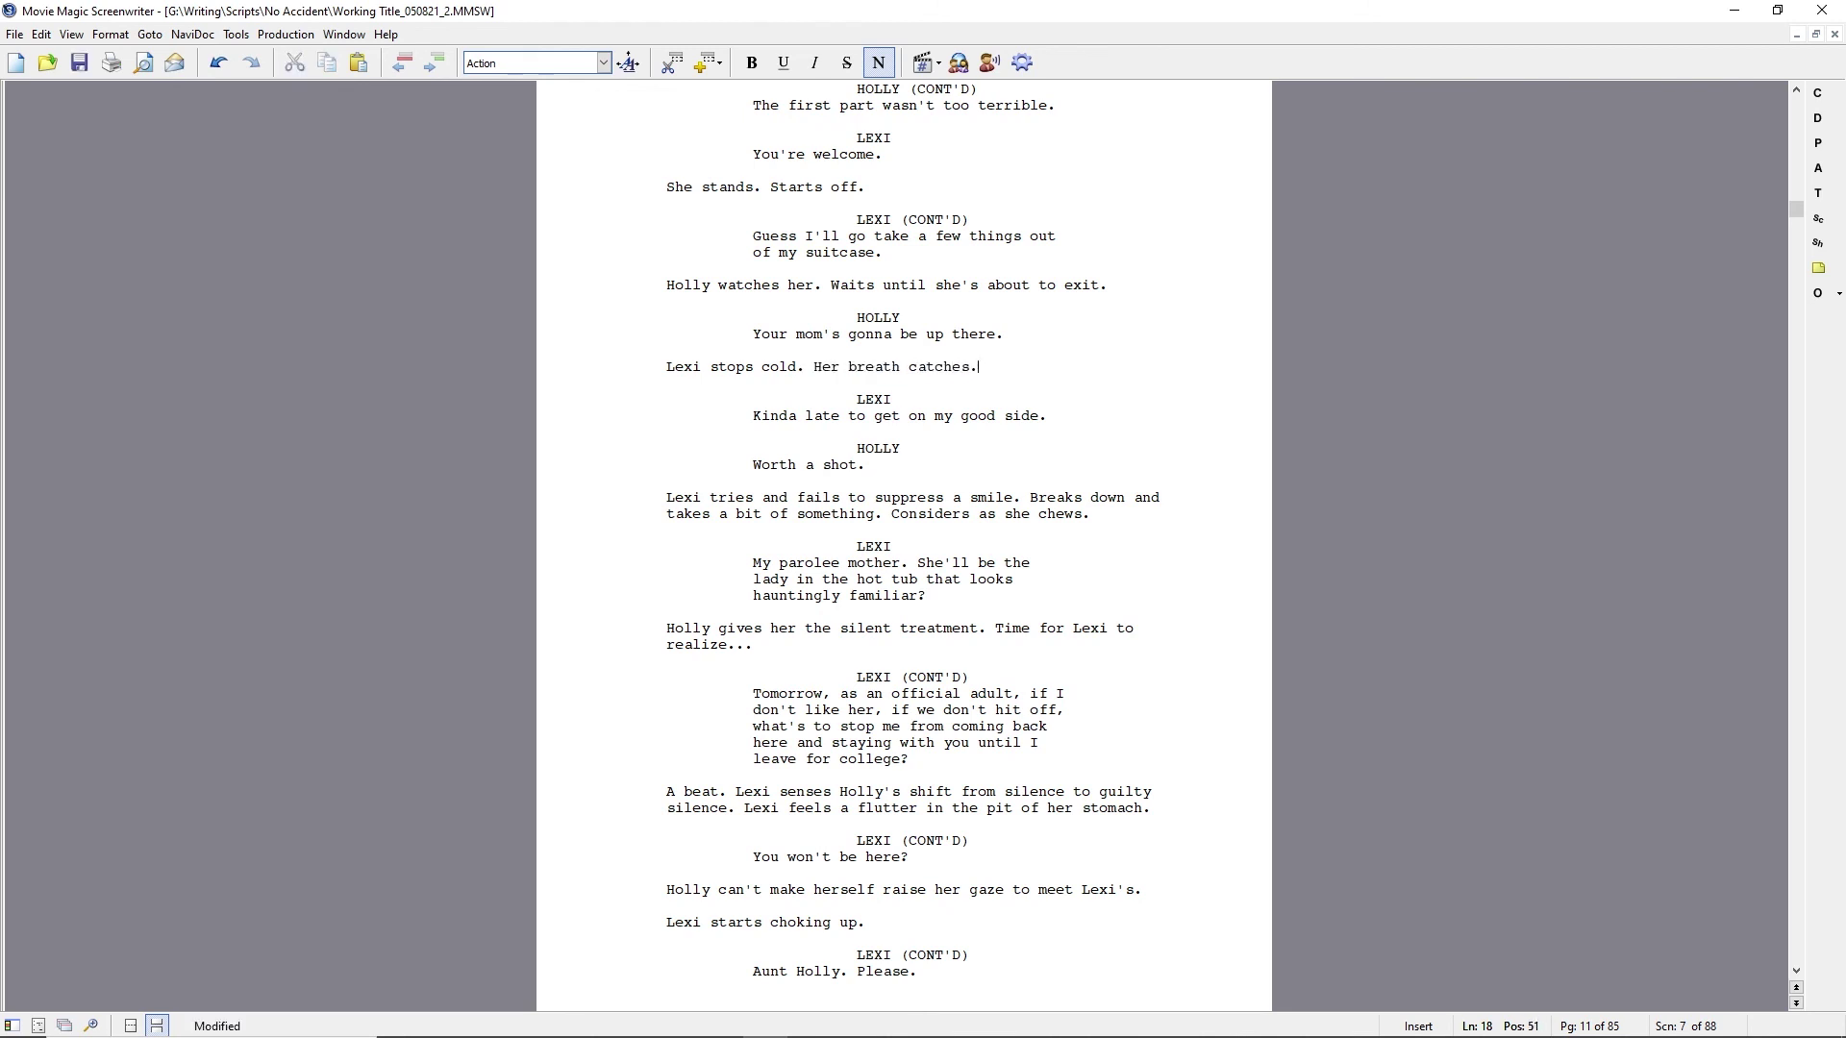
{"action": "type", "text": " She speaks without turning"}
{"action": "key", "text": "BackSpace"}
{"action": "key", "text": "BackSpace"}
{"action": "key", "text": "BackSpace"}
{"action": "key", "text": "BackSpace"}
{"action": "key", "text": "BackSpace"}
{"action": "key", "text": "BackSpace"}
{"action": "key", "text": "BackSpace"}
{"action": "key", "text": "BackSpace"}
{"action": "key", "text": "BackSpace"}
{"action": "key", "text": "BackSpace"}
{"action": "key", "text": "BackSpace"}
{"action": "key", "text": "BackSpace"}
{"action": "key", "text": "BackSpace"}
{"action": "key", "text": "BackSpace"}
{"action": "key", "text": "BackSpace"}
{"action": "key", "text": "BackSpace"}
{"action": "key", "text": "BackSpace"}
{"action": "key", "text": "BackSpace"}
{"action": "key", "text": "BackSpace"}
{"action": "key", "text": "BackSpace"}
Add Lexi's speech "And... ?" and Holly's reply "And as a legal adult, you'll have a choice.".
{"action": "key", "text": "Tab"}
{"action": "type", "text": "LEXI"}
{"action": "key", "text": "Return"}
{"action": "type", "text": "And... ?"}
{"action": "key", "text": "Return"}
{"action": "type", "text": "H"}
{"action": "key", "text": "Return"}
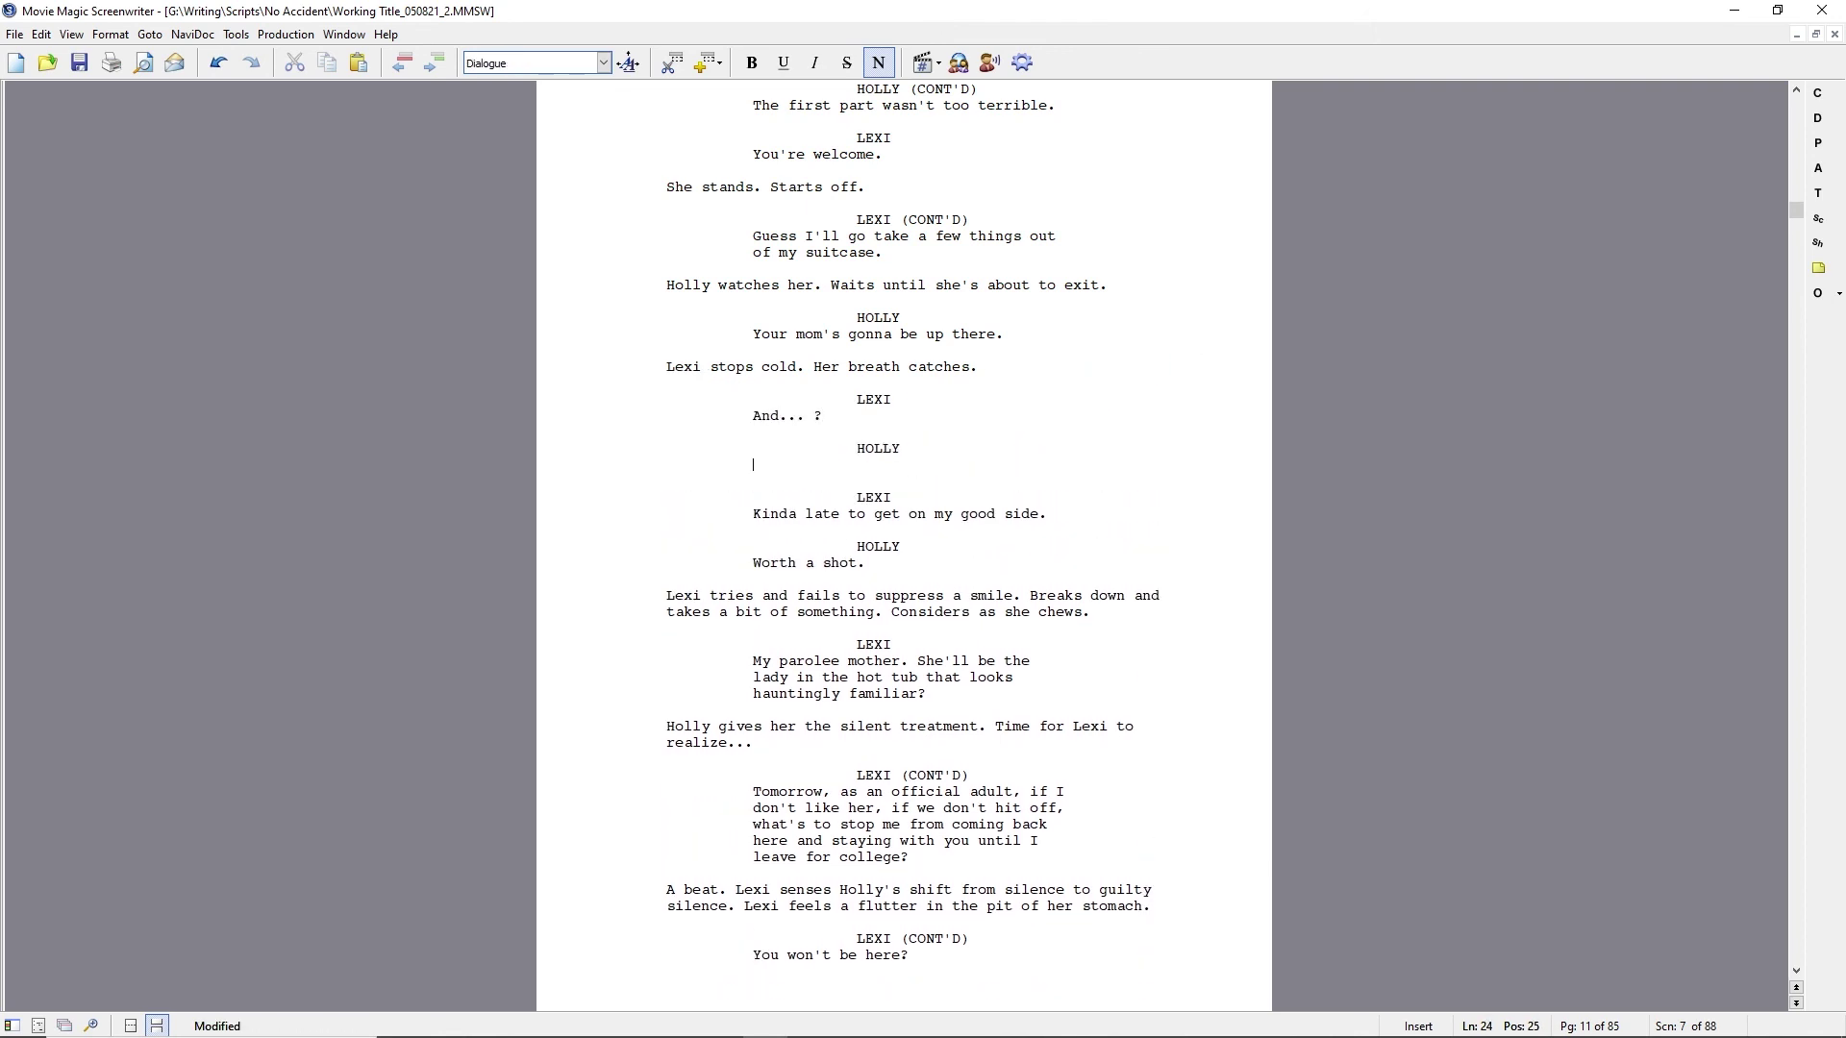
{"action": "type", "text": "And as a legal adult, you'll have a choice."}
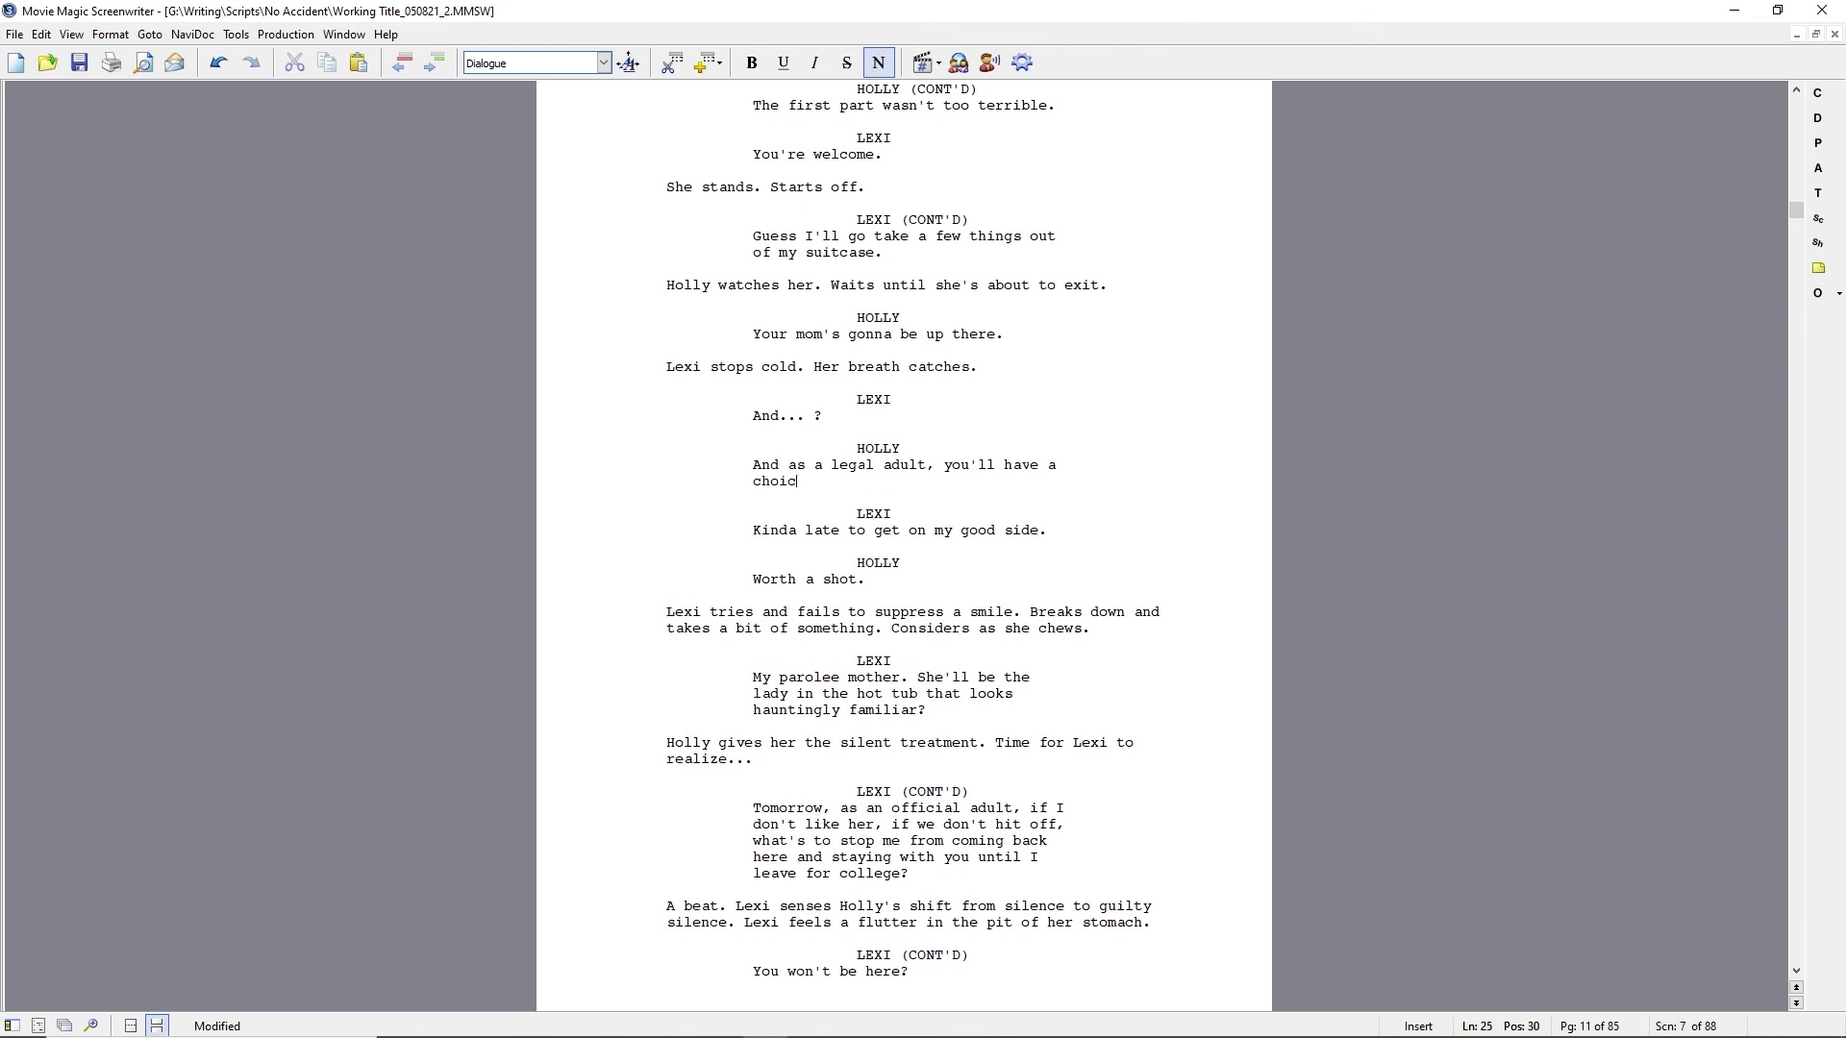
Add the action line "Lexi gives this some thought. Turns back." and delete the old exchange from "Kinda late to get on my good side." through "realize...".
{"action": "key", "text": "Return"}
{"action": "type", "text": "Lexi gives this some thought. Turns back."}
{"action": "key", "text": "Down"}
{"action": "key", "text": "shift+Down"}
{"action": "key", "text": "shift+Down"}
{"action": "key", "text": "shift+Down"}
{"action": "key", "text": "shift+Down"}
{"action": "key", "text": "shift+Down"}
{"action": "key", "text": "shift+Down"}
{"action": "key", "text": "shift+Down"}
{"action": "key", "text": "shift+Down"}
{"action": "key", "text": "shift+Down"}
{"action": "key", "text": "shift+Down"}
{"action": "key", "text": "shift+Down"}
{"action": "key", "text": "shift+Down"}
{"action": "key", "text": "shift+Down"}
{"action": "key", "text": "Delete"}
Remove "Tomorrow, as an official adult," from Lexi's speech so it opens with "If I don't like her".
{"action": "key", "text": "Down"}
{"action": "key", "text": "shift+Right"}
{"action": "key", "text": "shift+Right"}
{"action": "key", "text": "shift+Right"}
{"action": "key", "text": "shift+Right"}
{"action": "key", "text": "shift+Right"}
{"action": "key", "text": "shift+Right"}
{"action": "key", "text": "shift+Right"}
{"action": "key", "text": "shift+Right"}
{"action": "key", "text": "shift+Right"}
{"action": "key", "text": "shift+Right"}
{"action": "key", "text": "shift+Right"}
{"action": "key", "text": "shift+Right"}
{"action": "key", "text": "shift+Right"}
{"action": "key", "text": "shift+Right"}
{"action": "key", "text": "shift+Right"}
{"action": "key", "text": "shift+Right"}
{"action": "key", "text": "shift+Right"}
{"action": "key", "text": "shift+Right"}
{"action": "key", "text": "shift+Right"}
{"action": "key", "text": "shift+Right"}
{"action": "type", "text": "I"}
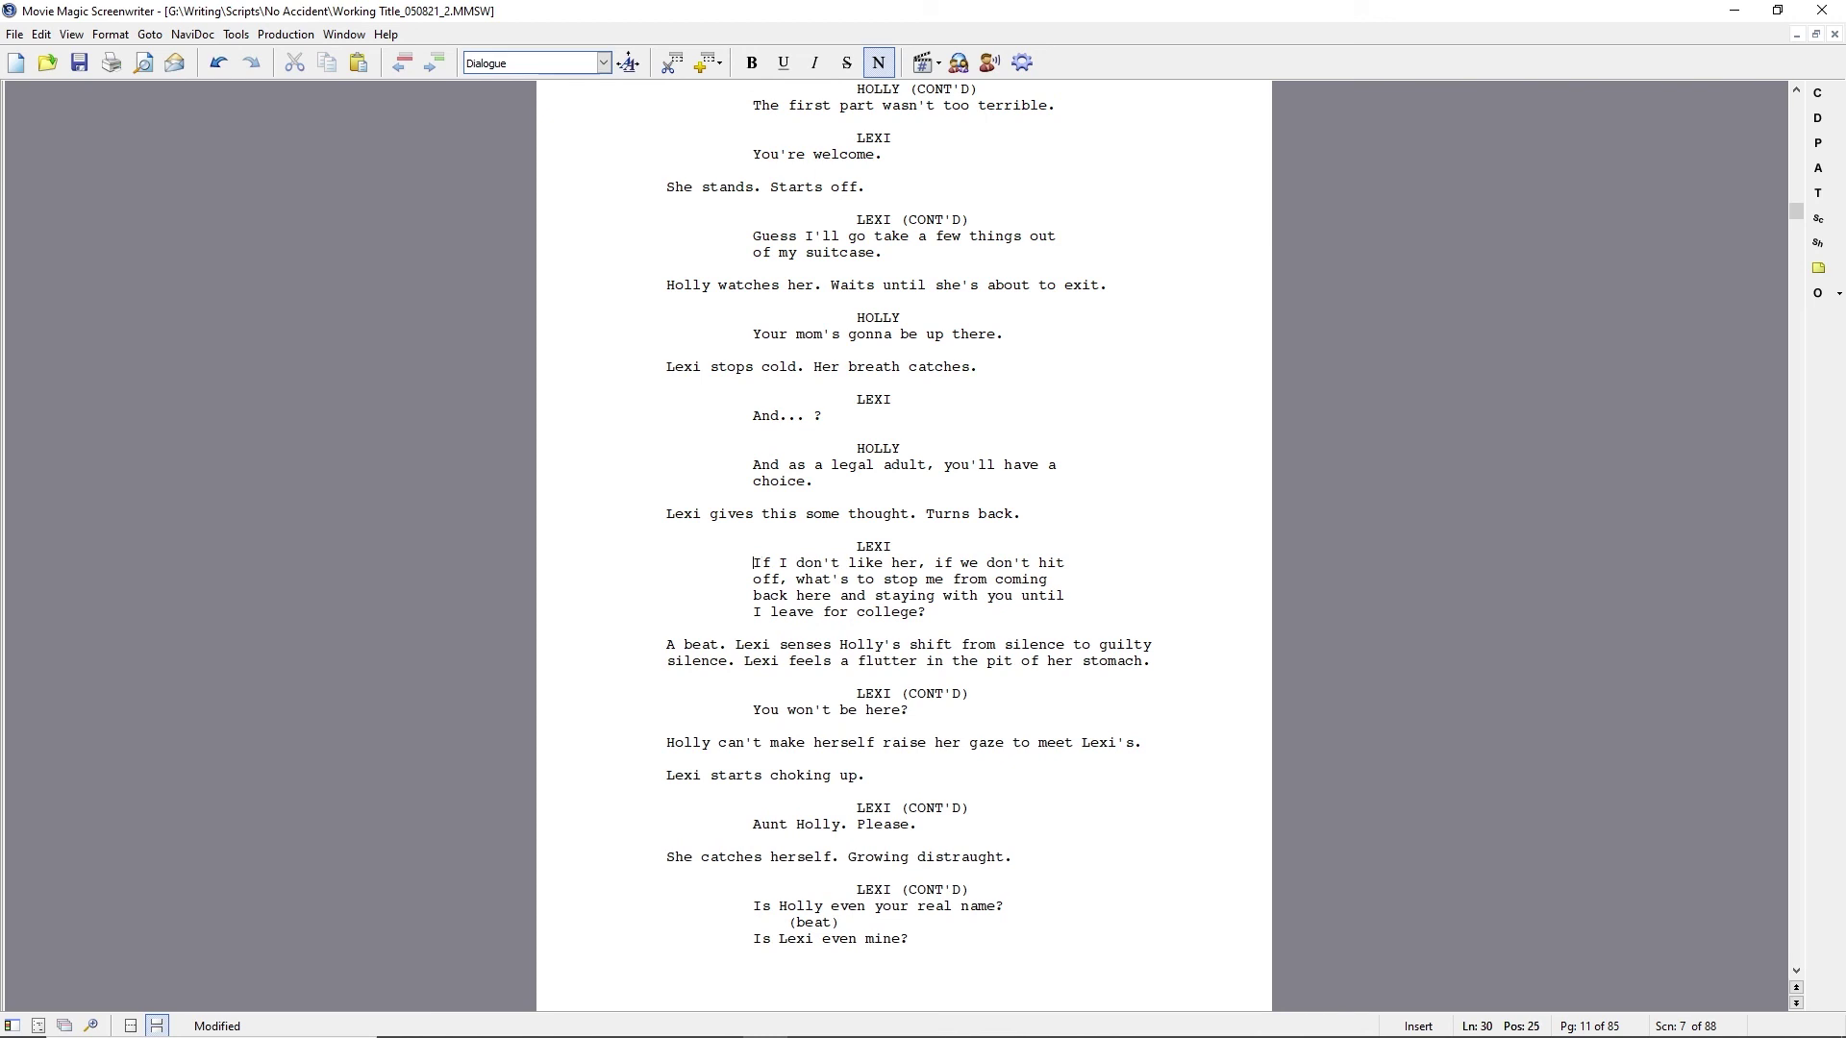
Replace "If I don't like her, if we don't hit off, what's to stop me from" with "We either become instant BFFs, or I".
{"action": "type", "text": "We either become instant BFFs, "}
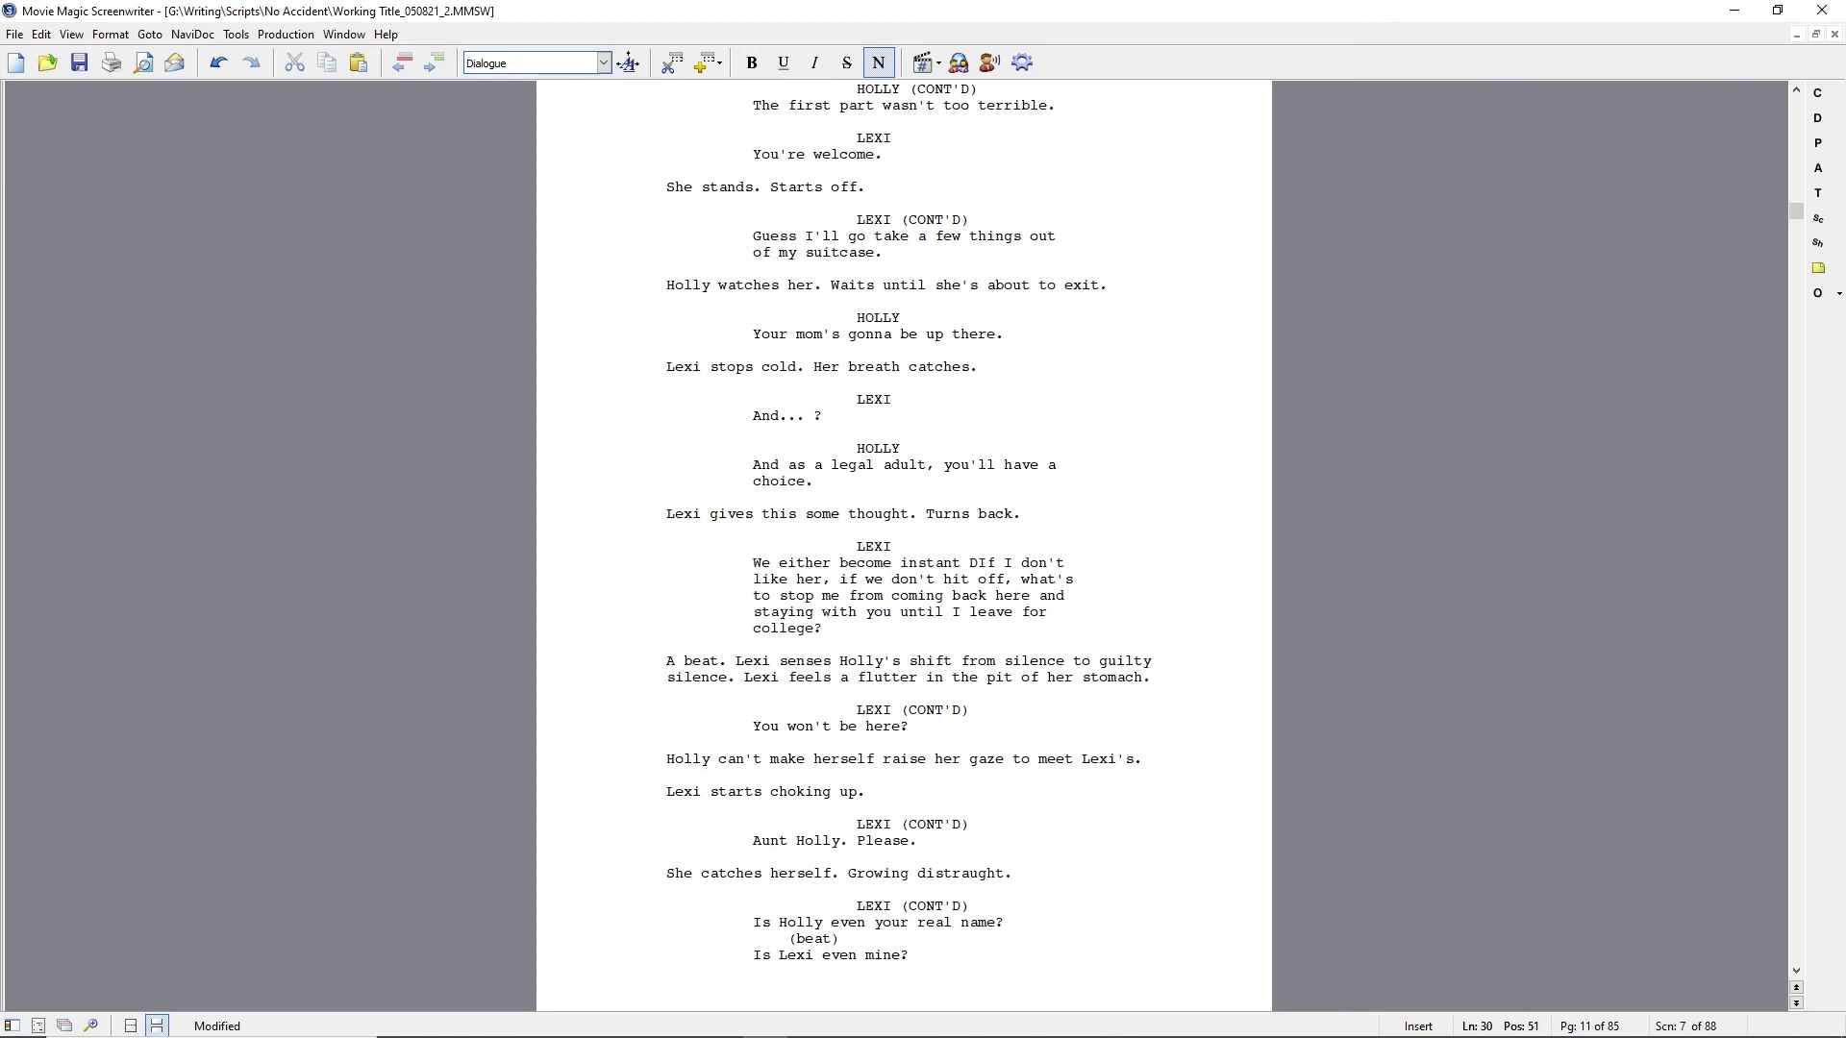
{"action": "type", "text": "or I"}
{"action": "key", "text": "ctrl+shift+Right"}
{"action": "key", "text": "ctrl+shift+Right"}
{"action": "key", "text": "ctrl+shift+Right"}
{"action": "key", "text": "ctrl+shift+Right"}
{"action": "key", "text": "ctrl+shift+Right"}
{"action": "key", "text": "ctrl+shift+Right"}
{"action": "key", "text": "ctrl+shift+Right"}
{"action": "key", "text": "ctrl+shift+Right"}
{"action": "key", "text": "ctrl+shift+Right"}
{"action": "key", "text": "ctrl+shift+Right"}
{"action": "key", "text": "ctrl+shift+Right"}
{"action": "key", "text": "ctrl+shift+Right"}
{"action": "key", "text": "ctrl+shift+Right"}
{"action": "key", "text": "ctrl+shift+Right"}
{"action": "key", "text": "ctrl+shift+Right"}
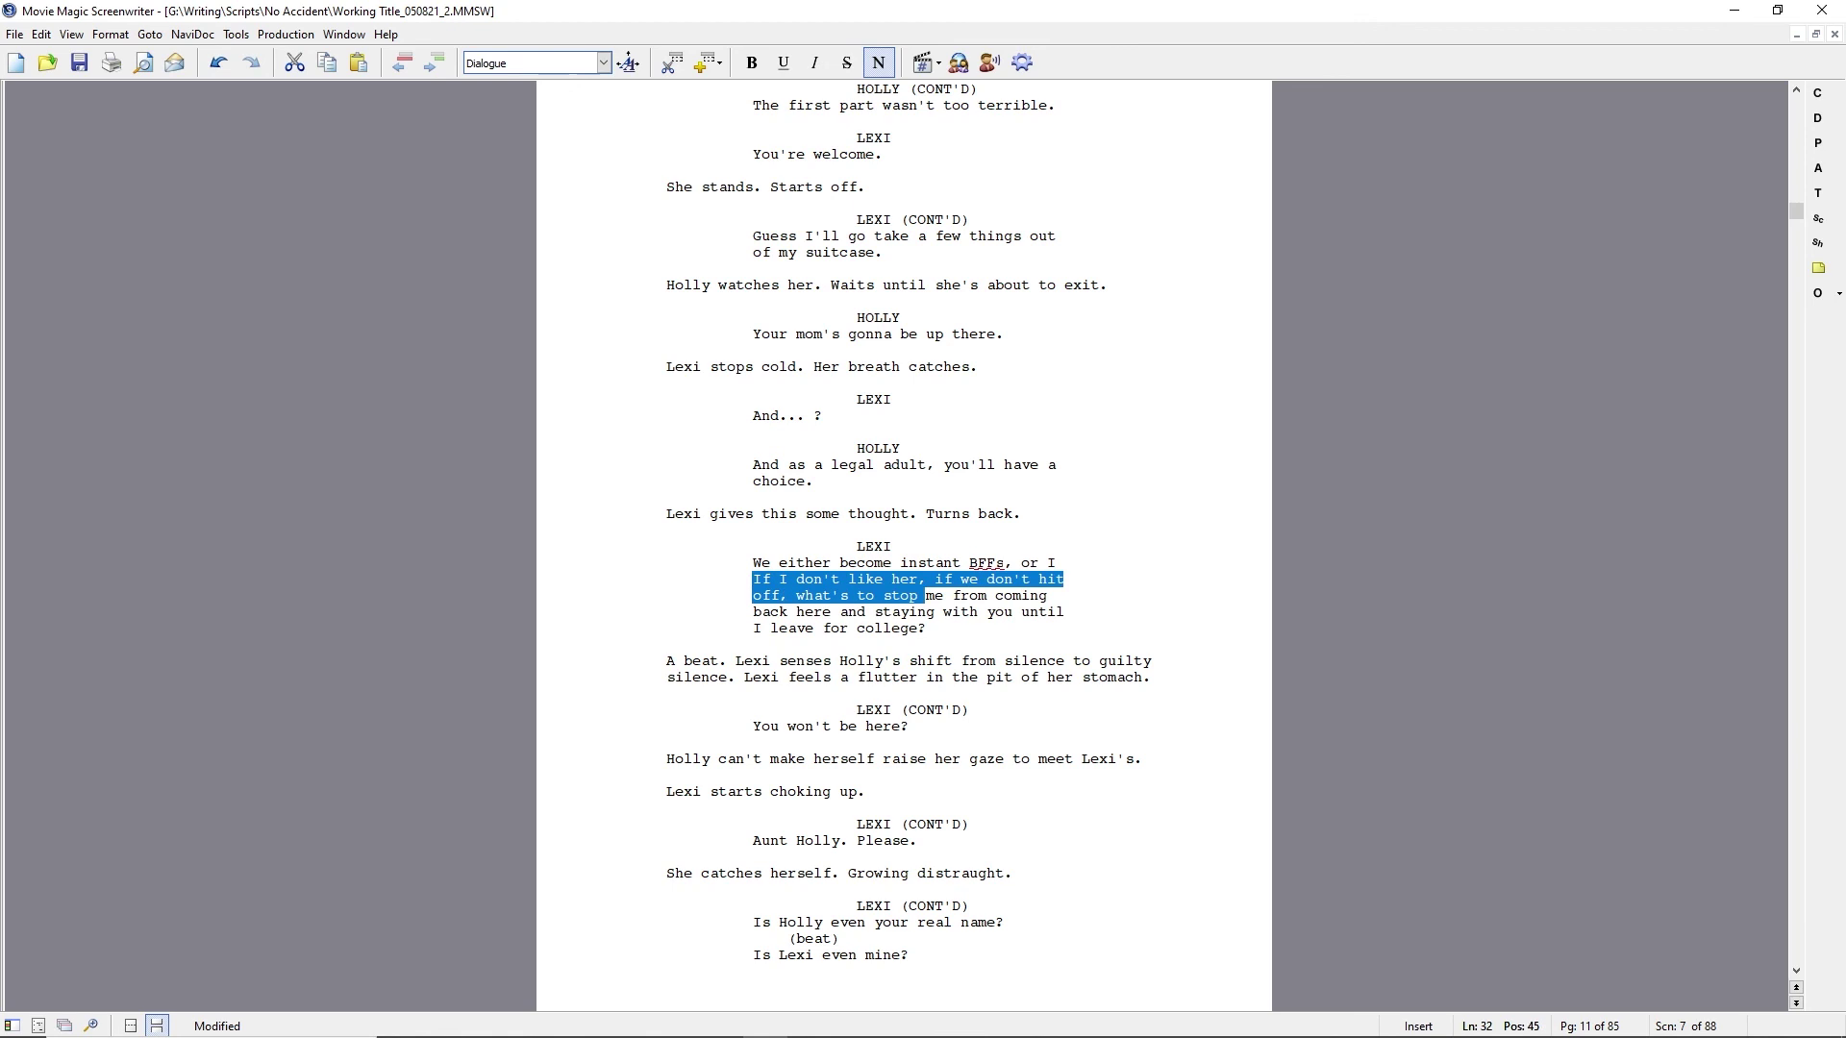
{"action": "key", "text": "Delete"}
Change "coming" to "come" before "back here" in Lexi's speech.
{"action": "key", "text": "Right"}
{"action": "key", "text": "Right"}
{"action": "key", "text": "Right"}
{"action": "type", "text": "e"}
{"action": "key", "text": "Delete"}
{"action": "key", "text": "Delete"}
{"action": "key", "text": "Delete"}
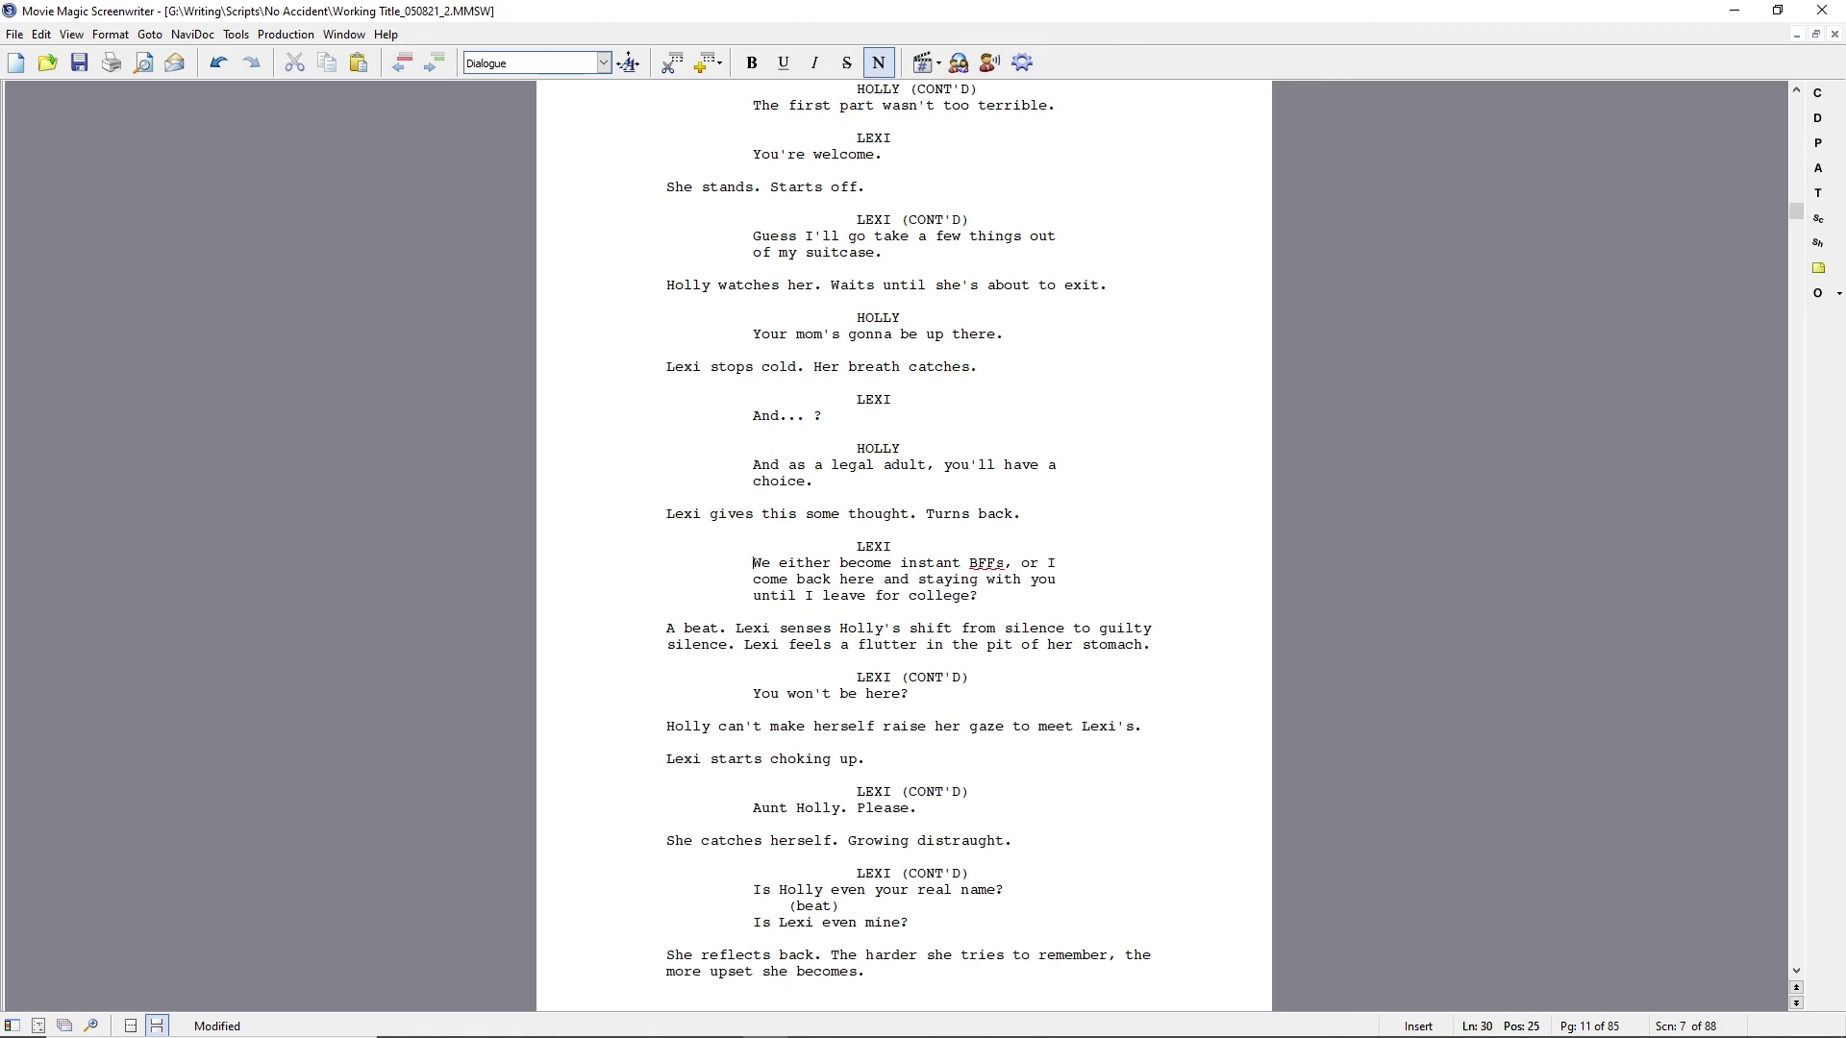
Reword the opening of Lexi's speech from "We either become" to "Either we become".
{"action": "type", "text": "Either we"}
{"action": "key", "text": "shift+Right"}
{"action": "key", "text": "shift+Right"}
{"action": "key", "text": "shift+Right"}
{"action": "key", "text": "shift+Right"}
{"action": "key", "text": "shift+Right"}
{"action": "key", "text": "shift+Right"}
{"action": "key", "text": "shift+Right"}
{"action": "key", "text": "shift+Right"}
{"action": "key", "text": "shift+Right"}
{"action": "key", "text": "shift+Right"}
{"action": "key", "text": "Delete"}
Replace "Either we become" at the start of Lexi's speech with "I meet her, we becomes".
{"action": "key", "text": "Home"}
{"action": "type", "text": "I meet her, we becomes"}
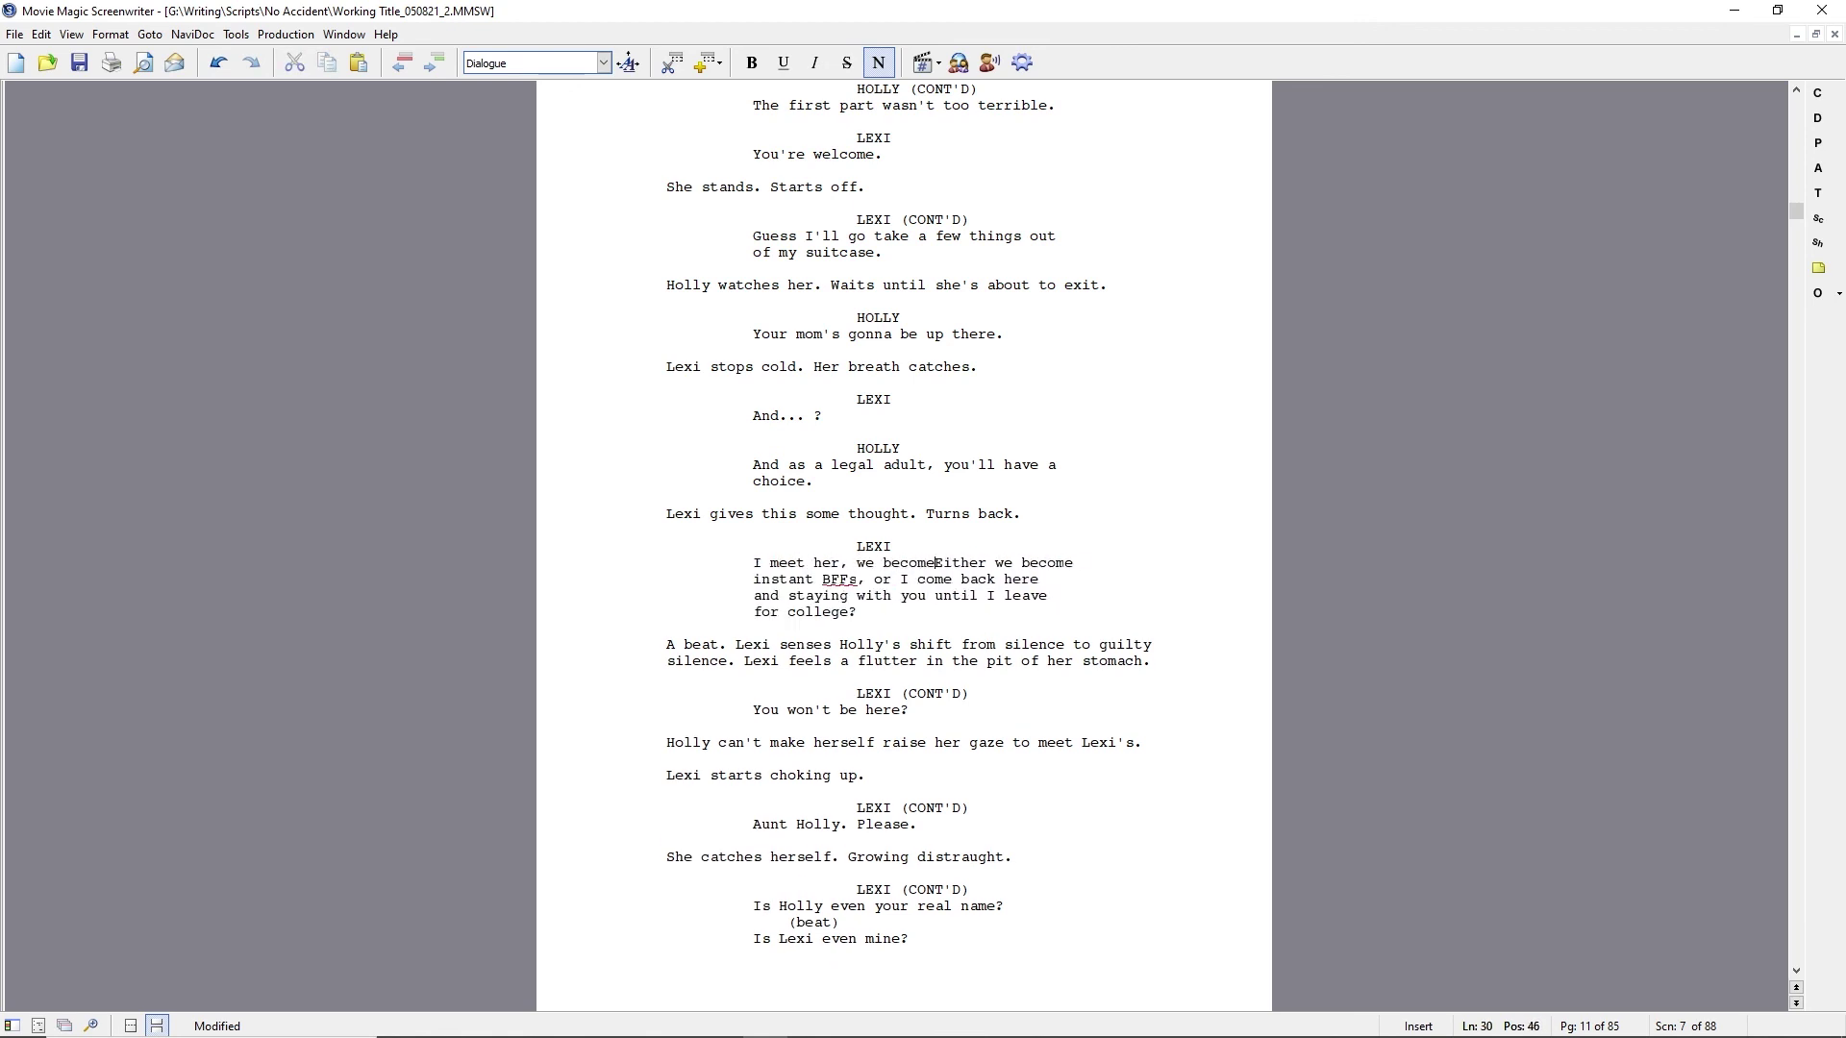
{"action": "key", "text": "ctrl+shift+Right"}
{"action": "key", "text": "ctrl+shift+Right"}
{"action": "key", "text": "ctrl+shift+Right"}
{"action": "key", "text": "Delete"}
Insert "and live happily ever after" following "instant BFFs" in Lexi's speech.
{"action": "key", "text": "ctrl+Right"}
{"action": "key", "text": "ctrl+Right"}
{"action": "type", "text": "and live happily "}
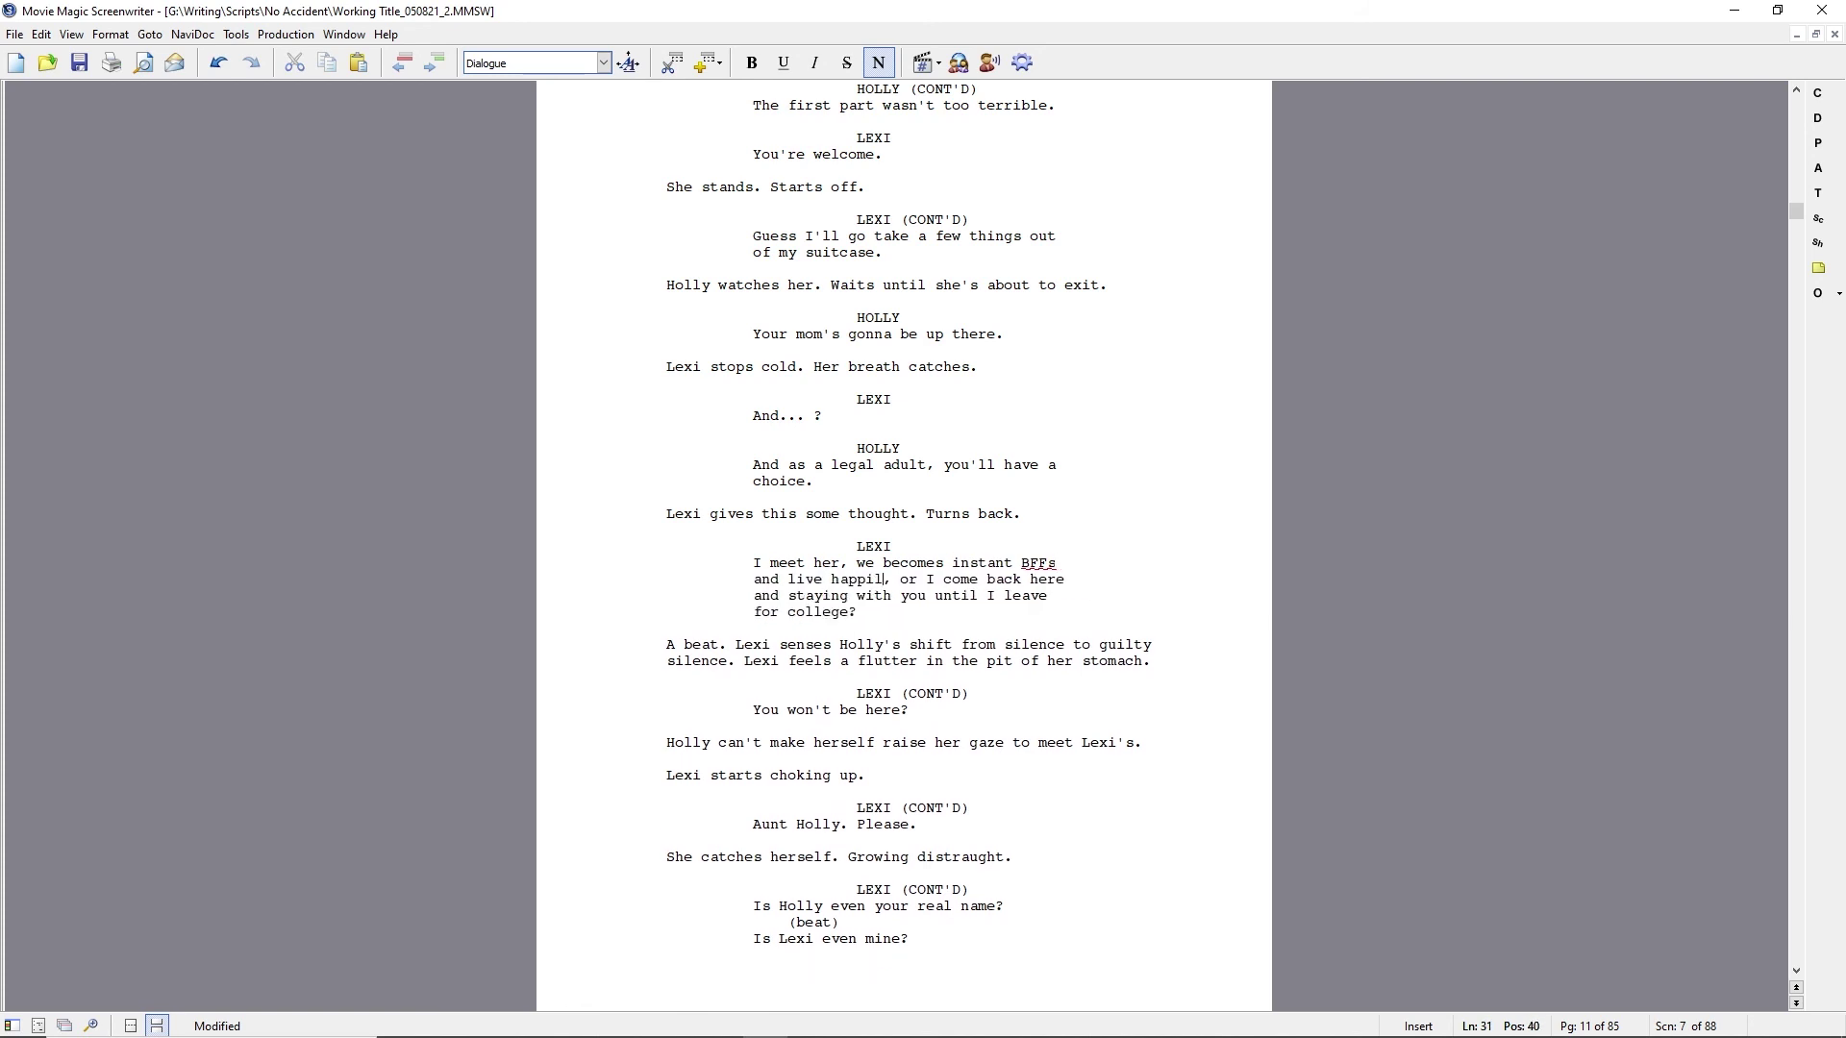
{"action": "type", "text": "ever after"}
Insert "we sucks, and" before "I come back here" and change "staying" to "stay" in Lexi's speech.
{"action": "key", "text": "ctrl+Right"}
{"action": "key", "text": "ctrl+Right"}
{"action": "type", "text": "we sucks, and"}
{"action": "key", "text": "Delete"}
{"action": "key", "text": "Delete"}
{"action": "key", "text": "Delete"}
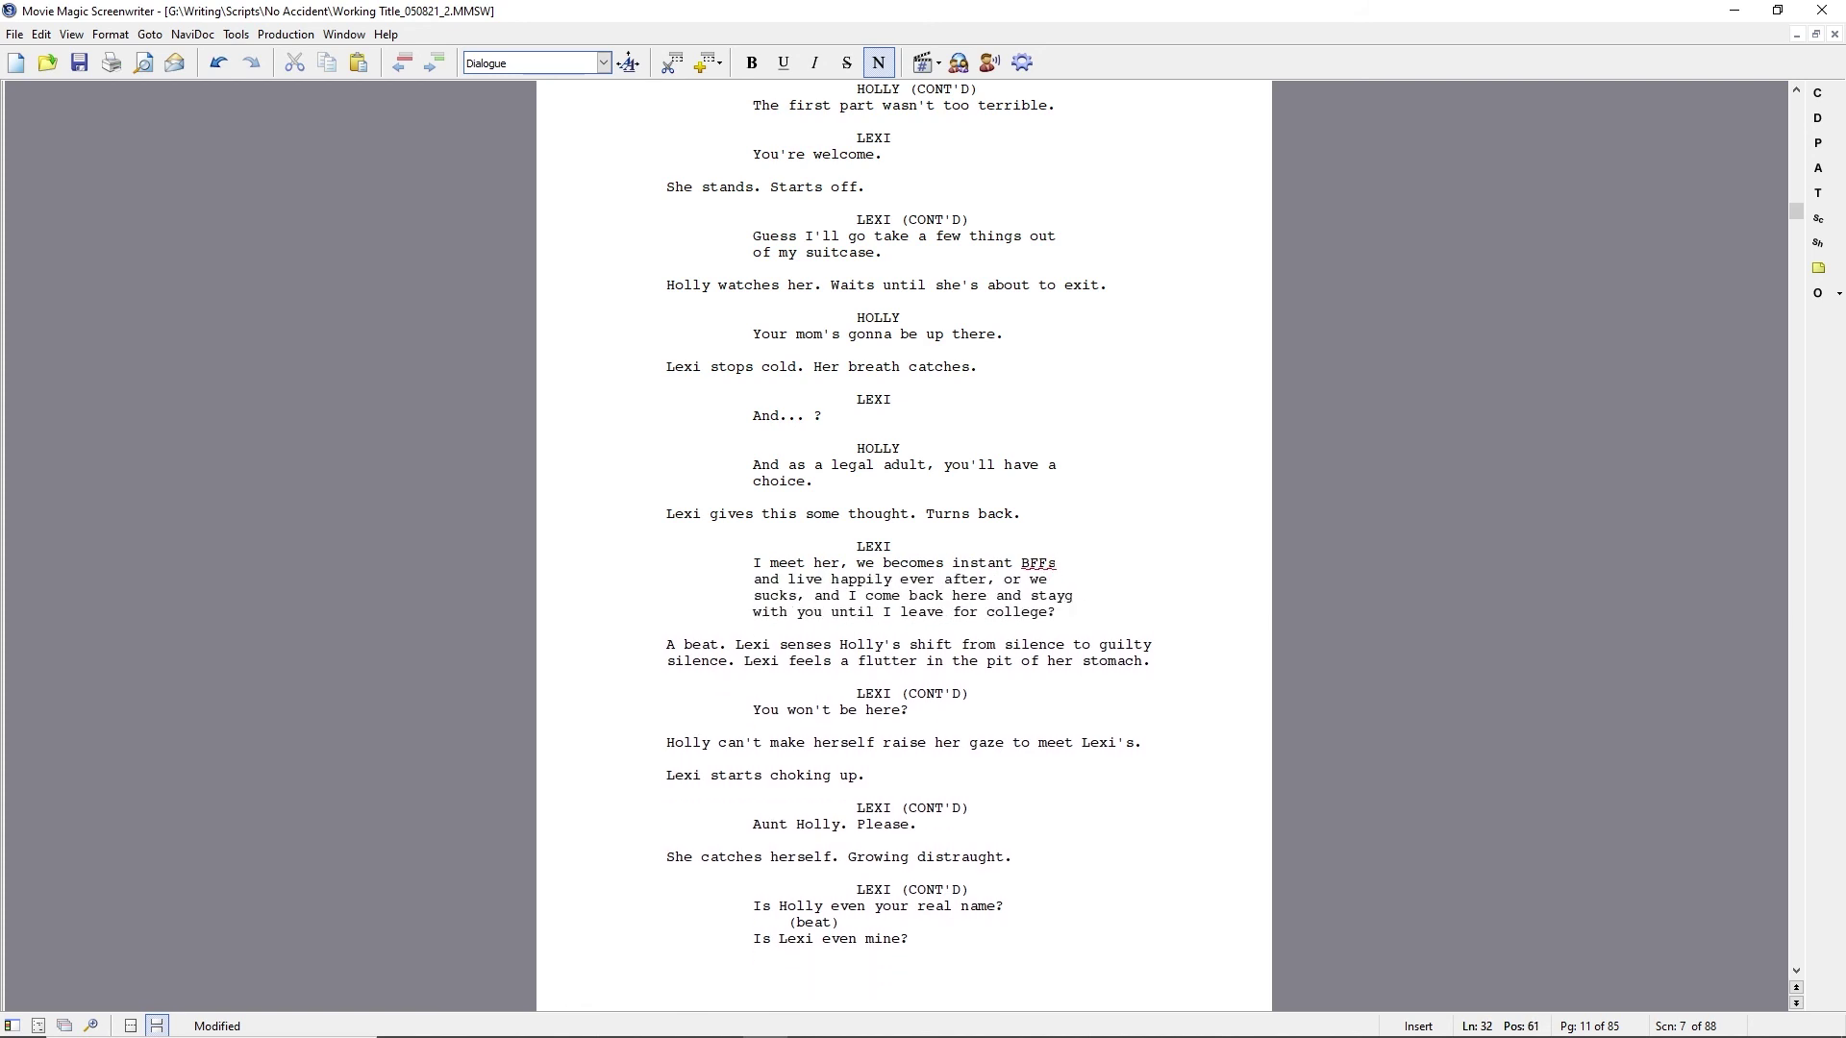
{"action": "key", "text": "Delete"}
Change ", or we sucks" to "... or she sucks" and correct "becomes" to "become" in Lexi's speech.
{"action": "key", "text": "Down"}
{"action": "key", "text": "ctrl+Right"}
{"action": "key", "text": "ctrl+Right"}
{"action": "type", "text": "... or she"}
{"action": "key", "text": "ctrl+shift+Right"}
{"action": "key", "text": "ctrl+shift+Right"}
{"action": "key", "text": "ctrl+shift+Right"}
{"action": "key", "text": "Delete"}
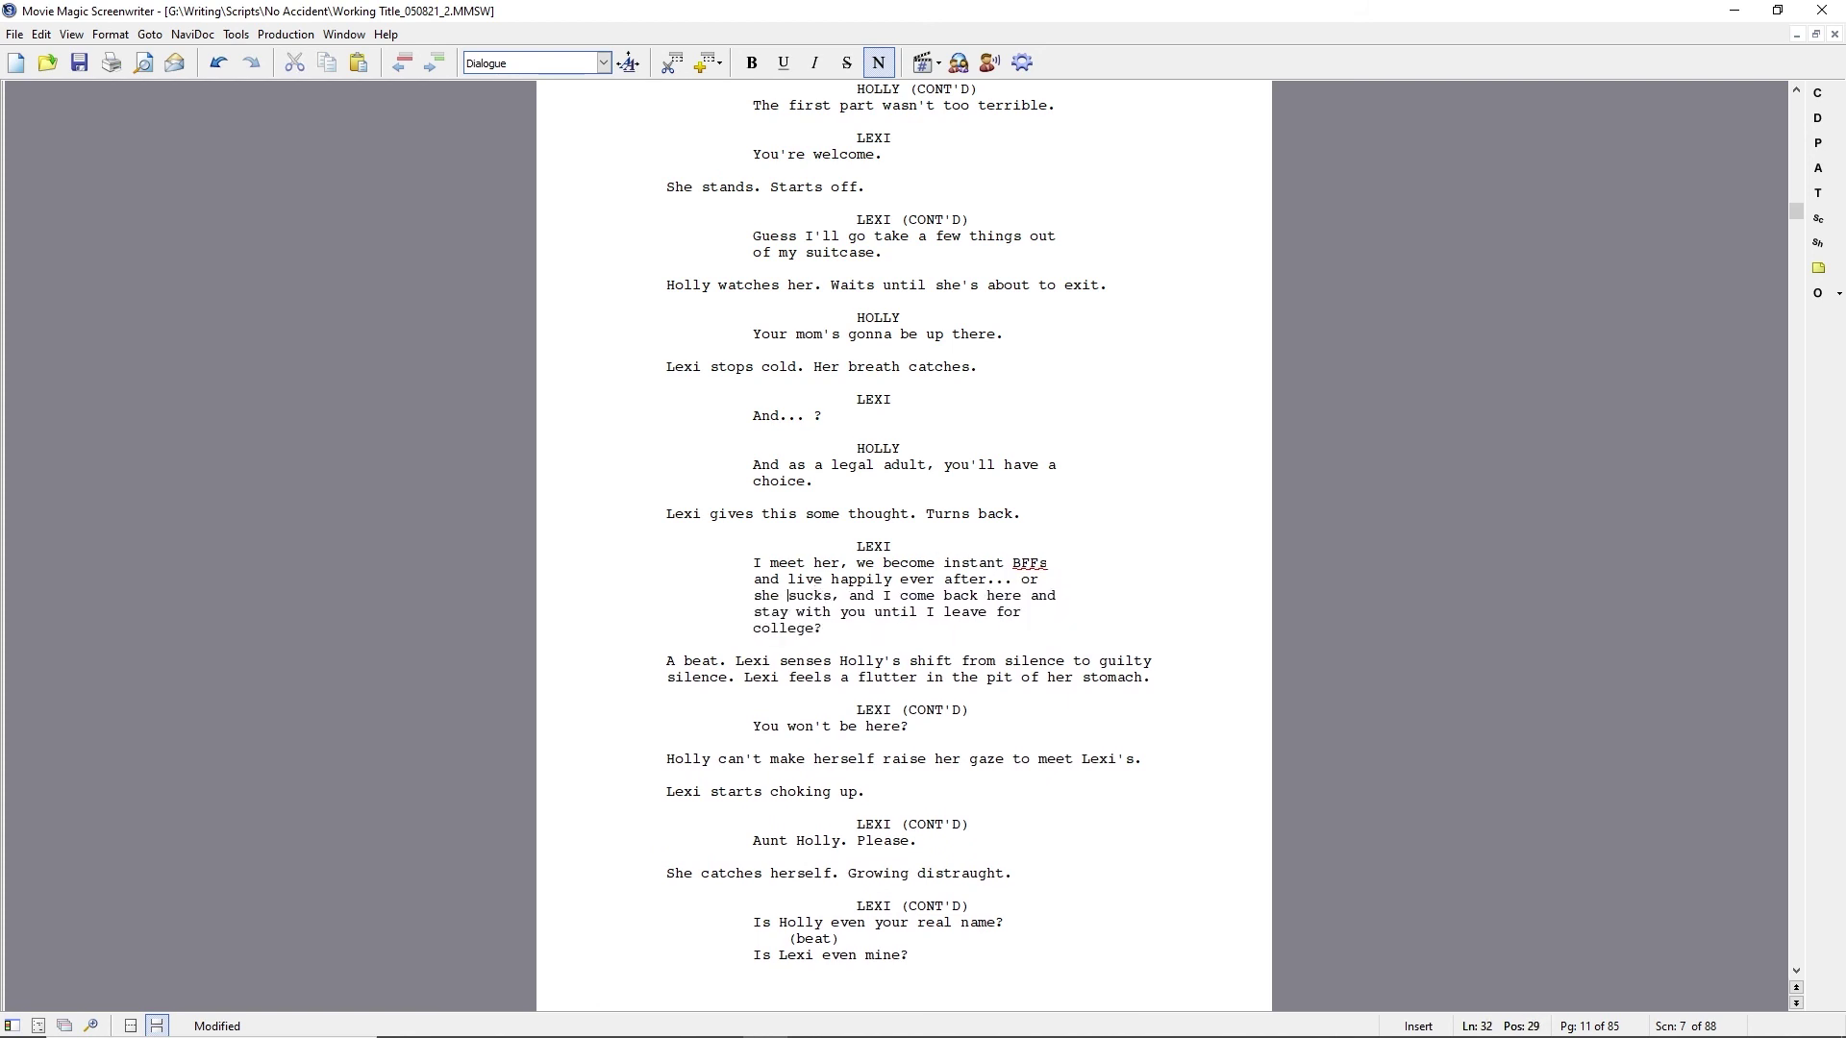
Turn Lexi's question "You won't be here?" into a statement ending with a period.
{"action": "key", "text": "Down"}
{"action": "key", "text": "Down"}
{"action": "key", "text": "Down"}
{"action": "key", "text": "Down"}
{"action": "key", "text": "Up"}
{"action": "key", "text": "Left"}
{"action": "key", "text": "Right"}
{"action": "key", "text": "Down"}
{"action": "key", "text": "ctrl+Left"}
{"action": "key", "text": "End"}
{"action": "key", "text": "BackSpace"}
{"action": "type", "text": "."}
Delete the action line "Lexi starts choking up.".
{"action": "key", "text": "Down"}
{"action": "key", "text": "Home"}
{"action": "key", "text": "shift+End"}
{"action": "key", "text": "Delete"}
Insert "After I drop you off," at the start of Holly's speech about her new assignment on page 12.
{"action": "key", "text": "Up"}
{"action": "key", "text": "Right"}
{"action": "key", "text": "Right"}
{"action": "key", "text": "Right"}
{"action": "key", "text": "Right"}
{"action": "key", "text": "Down"}
{"action": "key", "text": "Down"}
{"action": "key", "text": "Down"}
{"action": "key", "text": "Down"}
{"action": "key", "text": "Down"}
{"action": "key", "text": "Down"}
{"action": "key", "text": "Down"}
{"action": "key", "text": "Down"}
{"action": "key", "text": "Down"}
{"action": "key", "text": "Down"}
{"action": "key", "text": "Down"}
{"action": "key", "text": "Down"}
{"action": "key", "text": "Down"}
{"action": "key", "text": "Down"}
{"action": "key", "text": "Down"}
{"action": "key", "text": "Down"}
{"action": "key", "text": "Down"}
{"action": "key", "text": "Down"}
{"action": "key", "text": "Down"}
{"action": "key", "text": "Down"}
{"action": "key", "text": "Down"}
{"action": "key", "text": "Down"}
{"action": "key", "text": "Down"}
{"action": "key", "text": "Down"}
{"action": "key", "text": "Down"}
{"action": "key", "text": "Home"}
{"action": "key", "text": "Up"}
{"action": "key", "text": "Up"}
{"action": "key", "text": "Up"}
{"action": "key", "text": "Up"}
{"action": "key", "text": "Up"}
{"action": "key", "text": "Up"}
{"action": "key", "text": "Up"}
{"action": "key", "text": "Home"}
{"action": "type", "text": "After I drop you off "}
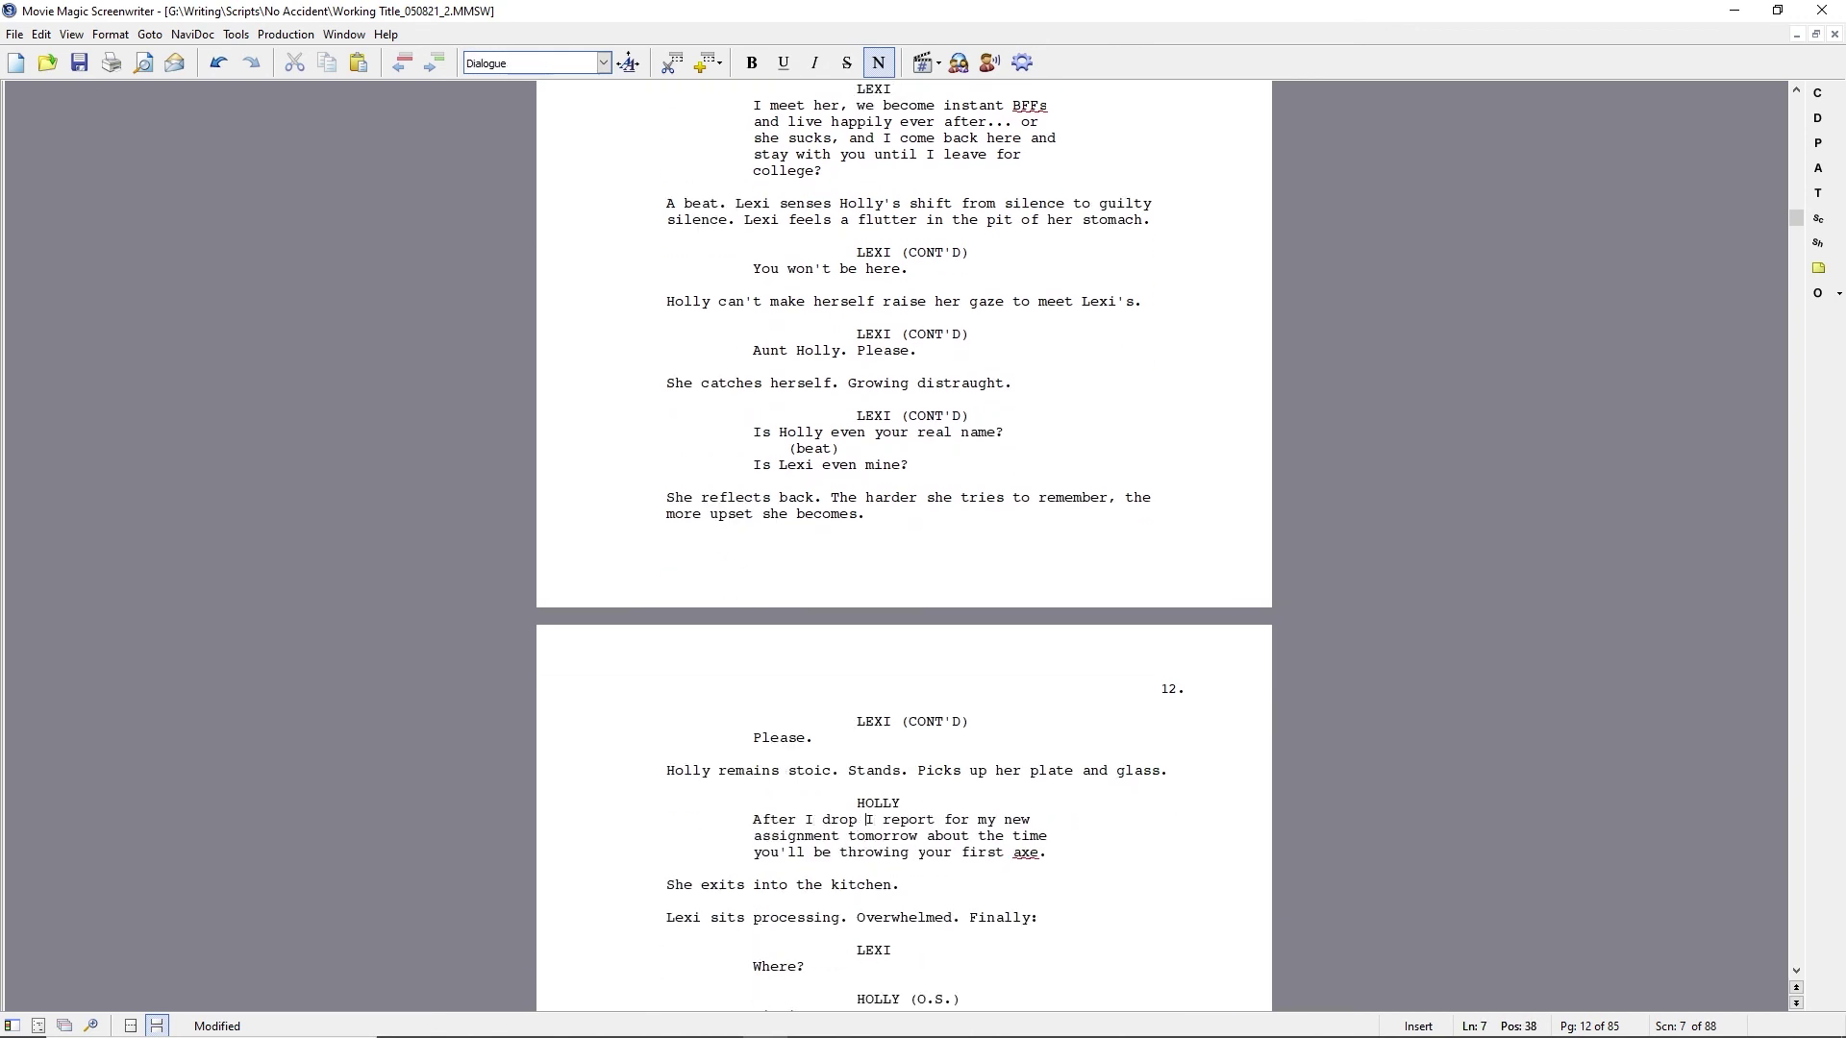
{"action": "type", "text": ","}
Insert "The agency" at the start of Holly's speech about her new assignment on page 12.
{"action": "key", "text": "Home"}
{"action": "type", "text": "The agency"}
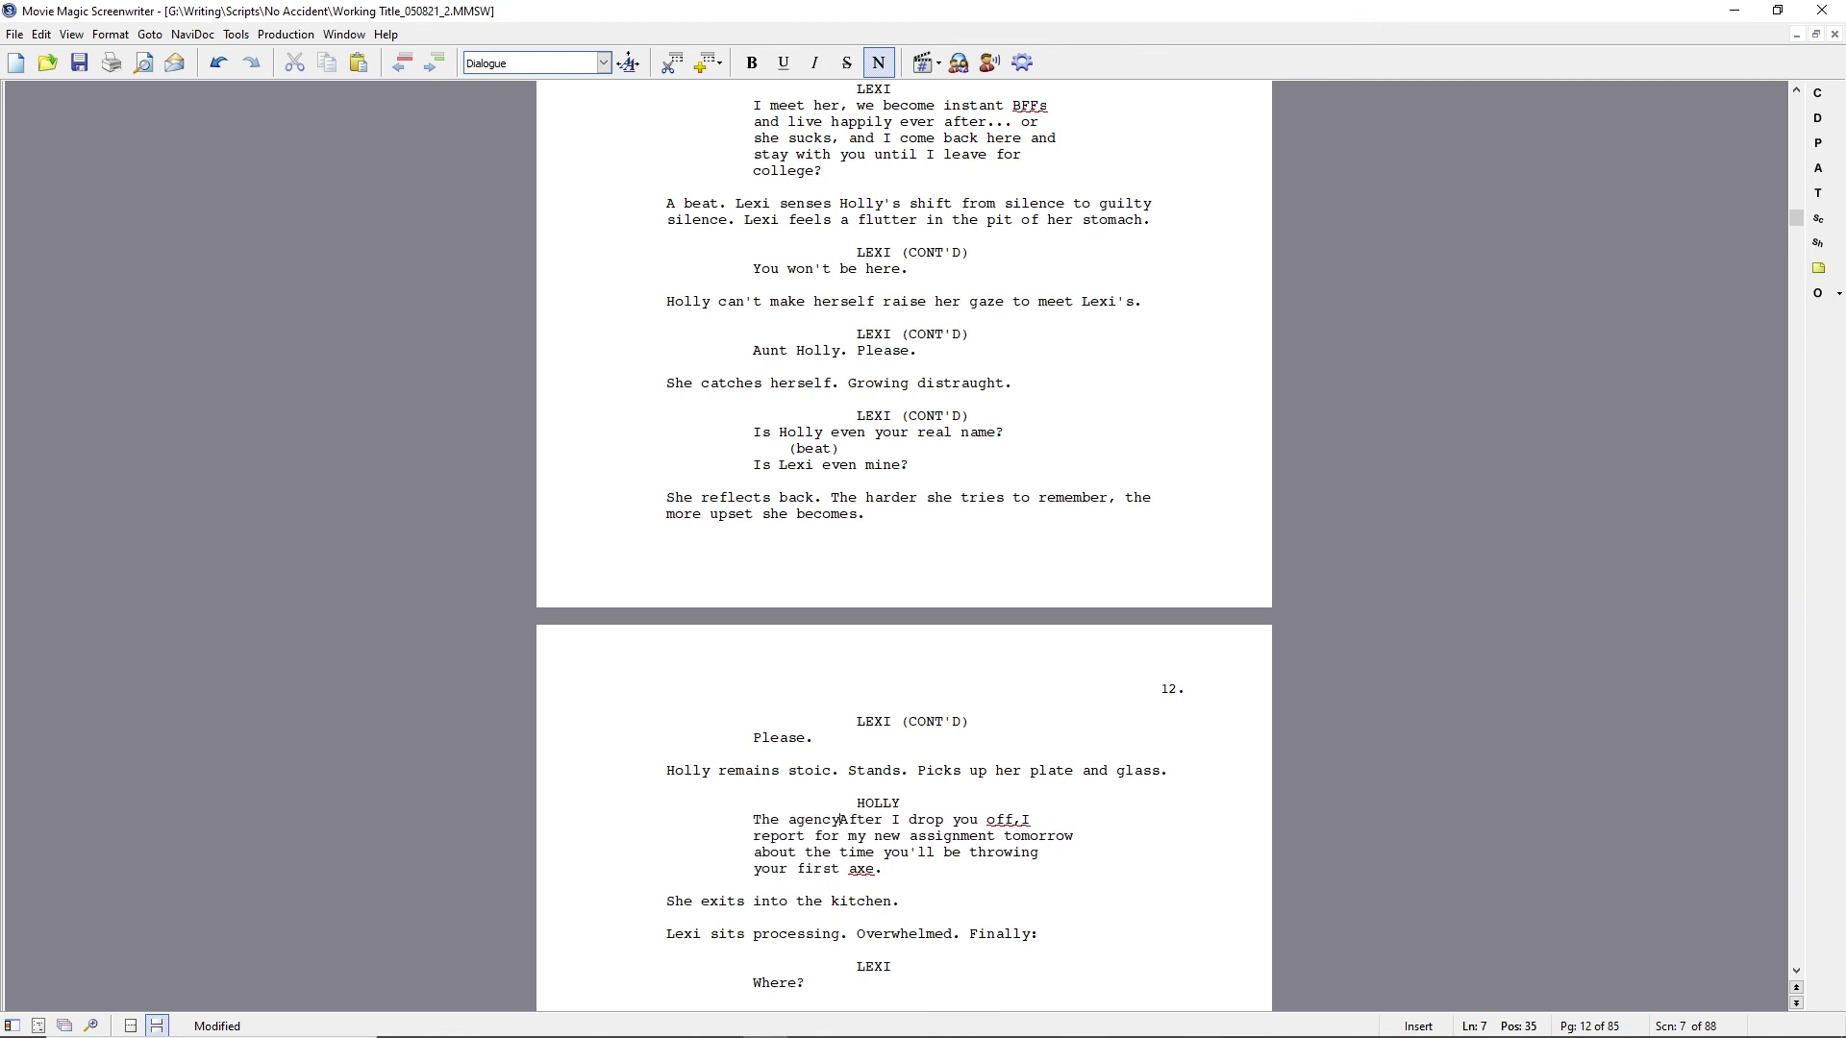
{"action": "key", "text": "ctrl+s"}
Replace Holly's line "Your mom's gonna be up there." on page 11 with "When we get back, your mom'll be here.".
{"action": "scroll", "coordinate": [1060, 425], "scroll_direction": "up", "scroll_amount": 15}
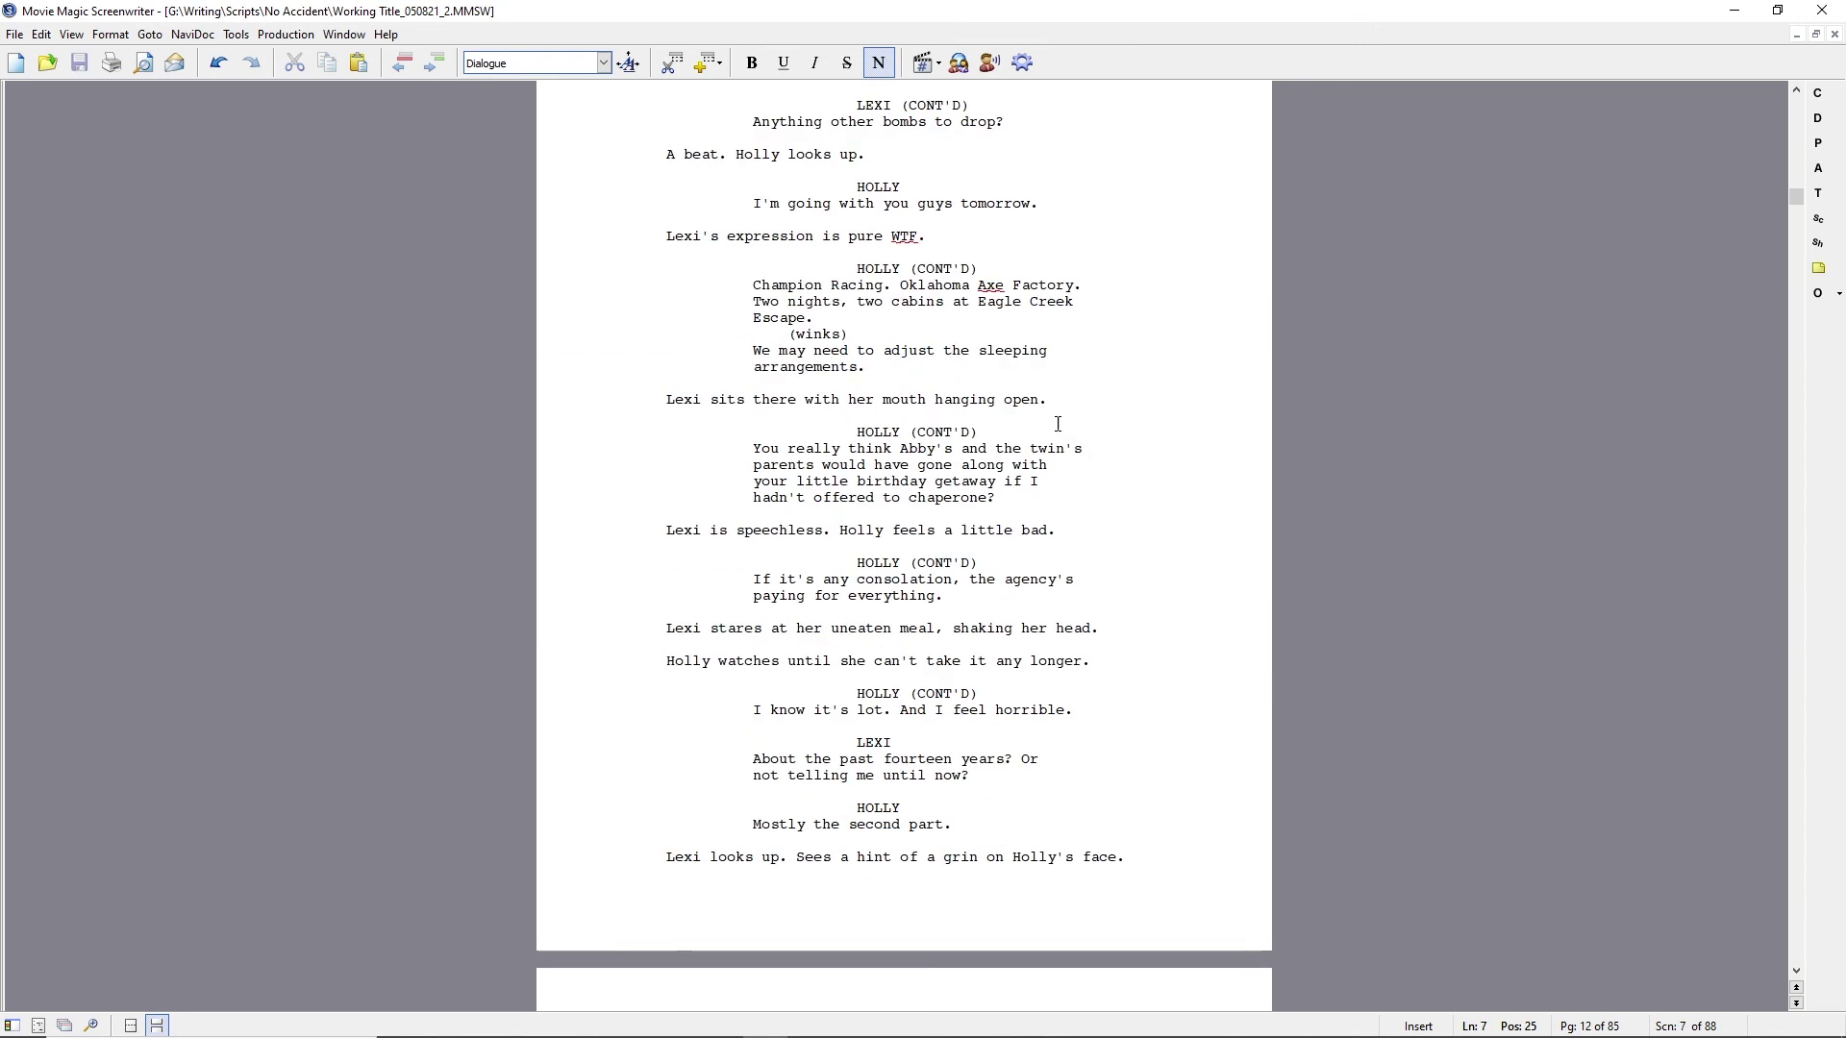
{"action": "scroll", "coordinate": [993, 495], "scroll_direction": "down", "scroll_amount": 12}
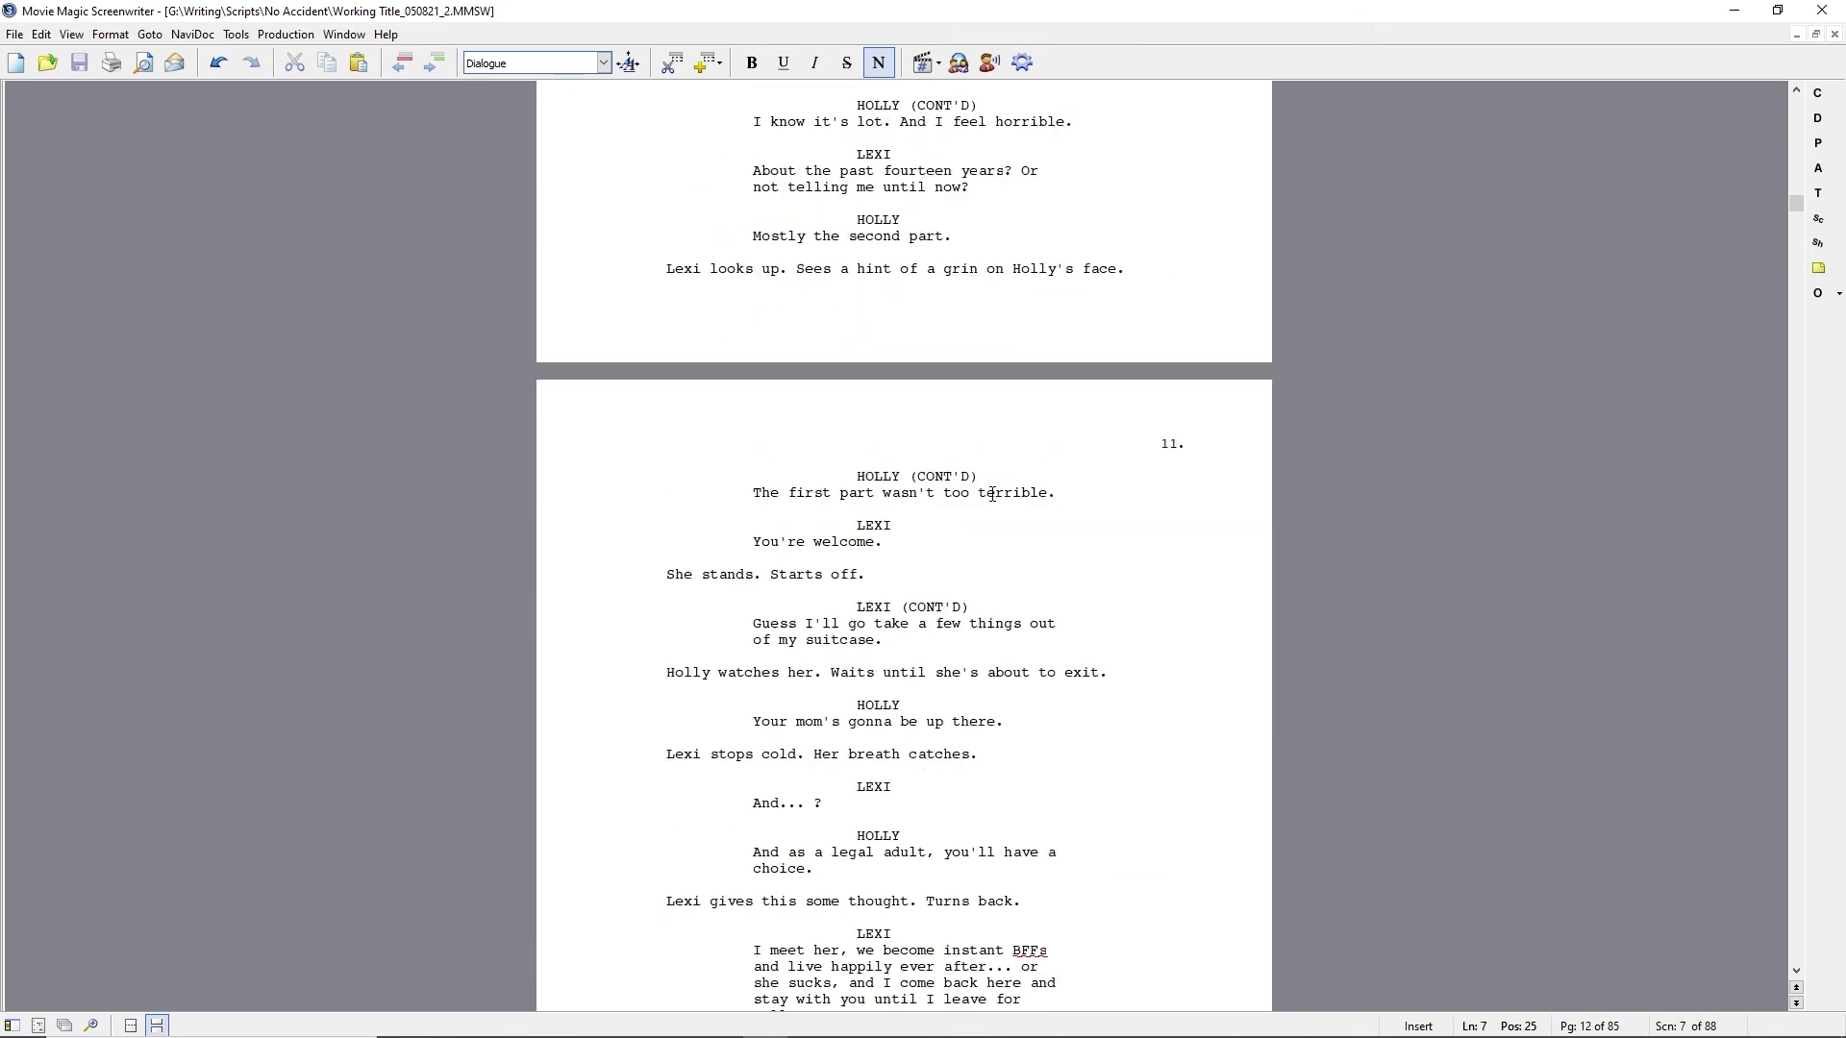
{"action": "left_click", "coordinate": [823, 721]}
{"action": "triple_click", "coordinate": [822, 721]}
{"action": "type", "text": "When we get back, your "}
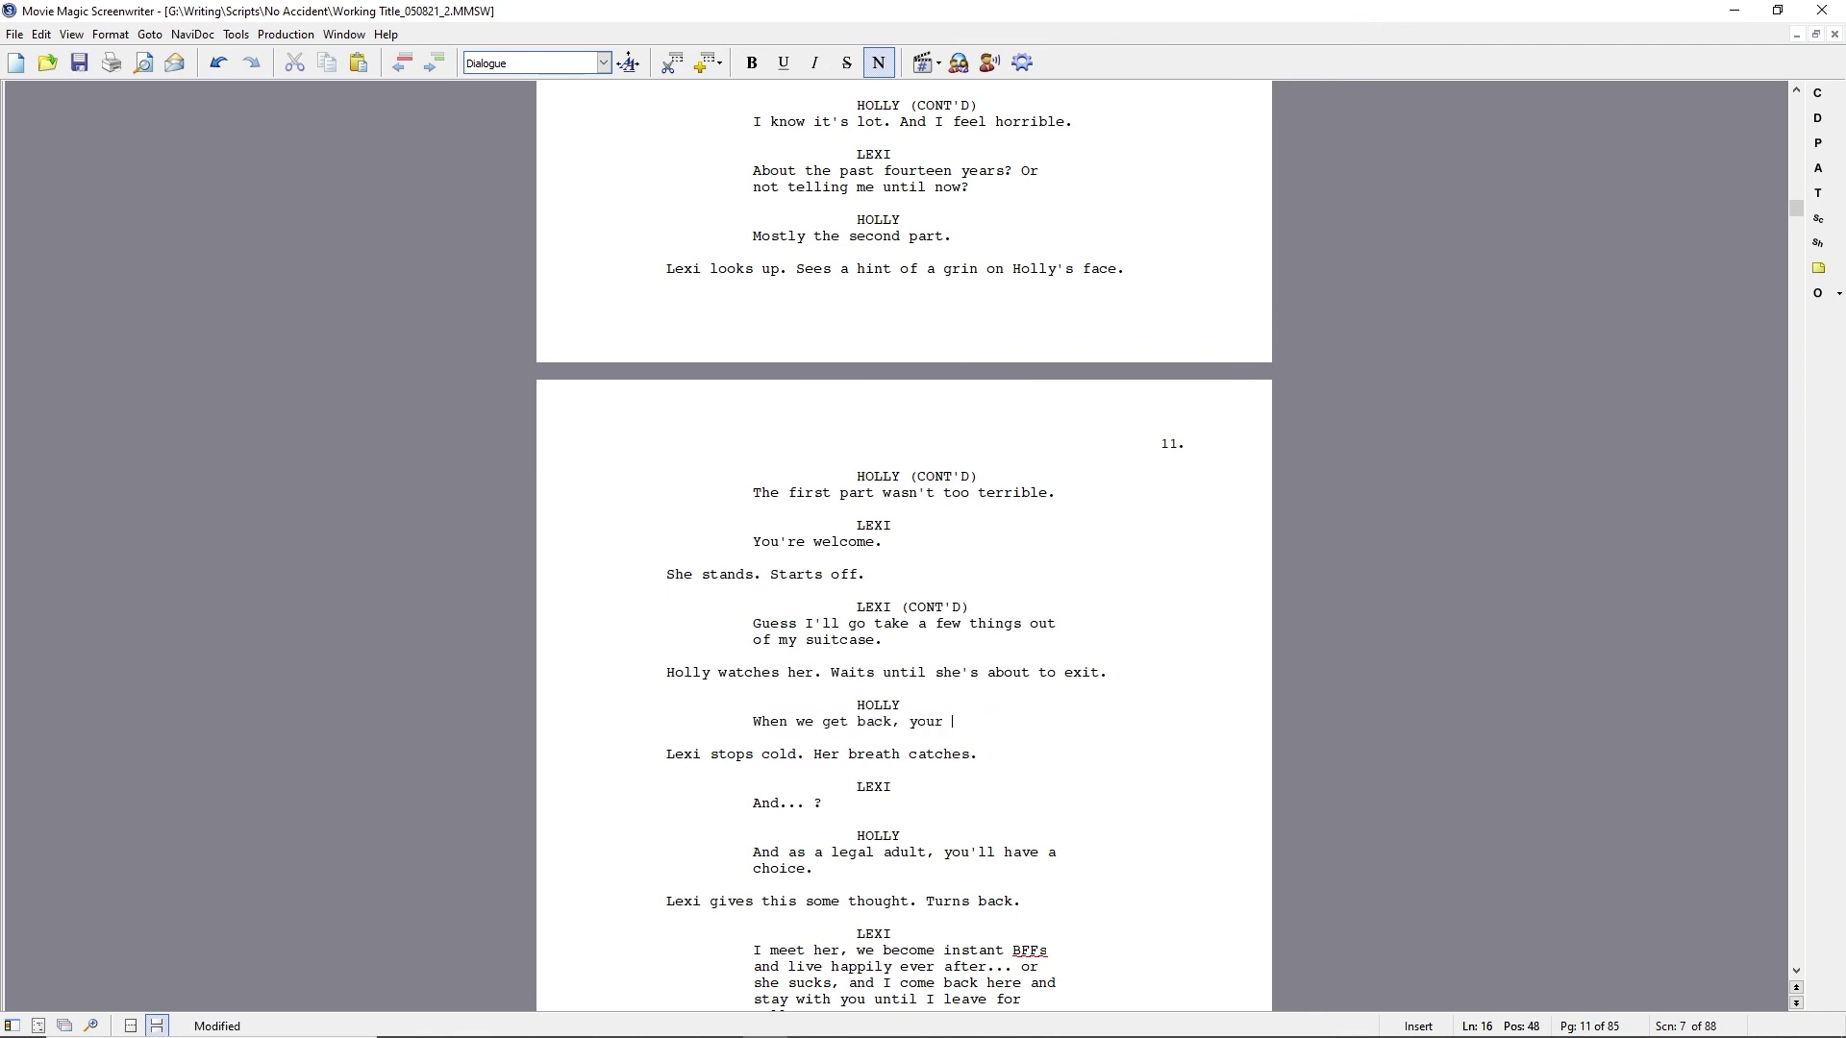
{"action": "type", "text": "mom'll be here."}
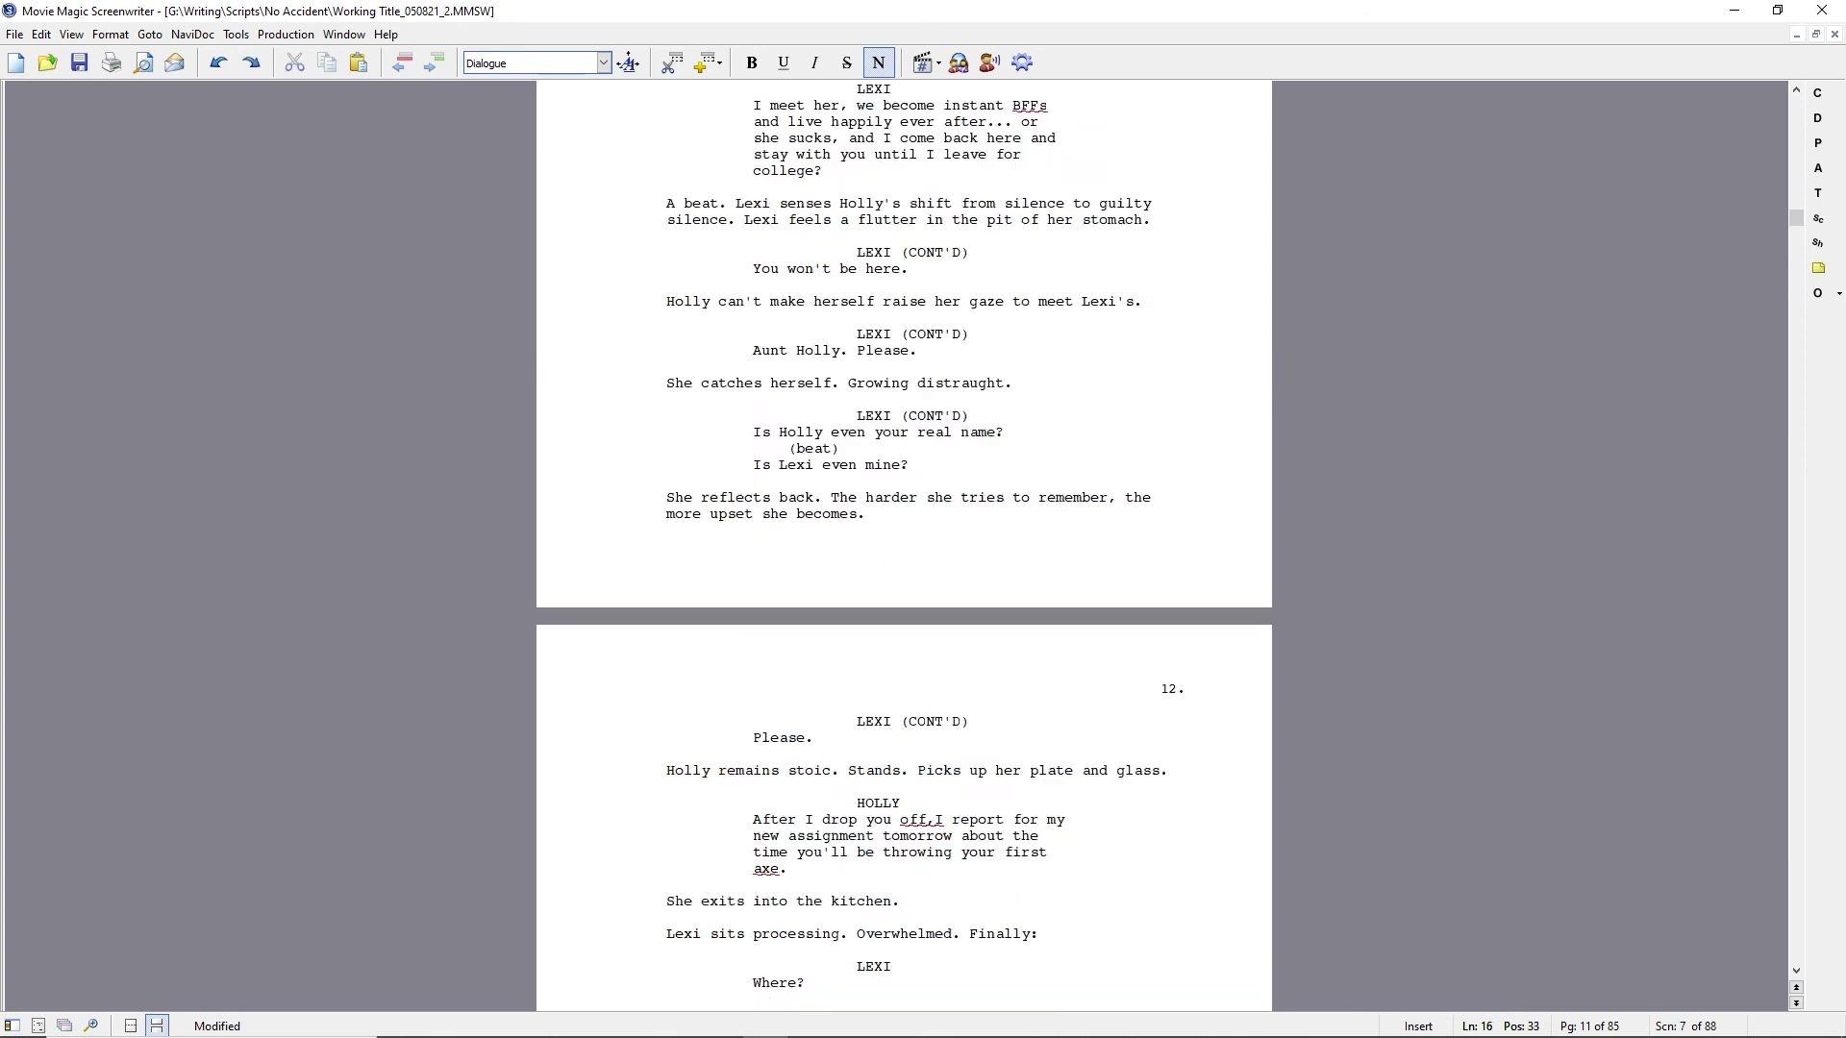
Undo the recent edits until Holly's line about Lexi's mom is back to "Your mom gets there on Sunday.".
{"action": "key", "text": "Up"}
{"action": "key", "text": "Up"}
{"action": "key", "text": "Up"}
{"action": "key", "text": "Up"}
{"action": "key", "text": "Up"}
{"action": "key", "text": "Up"}
{"action": "key", "text": "Up"}
{"action": "key", "text": "Up"}
{"action": "key", "text": "Up"}
{"action": "key", "text": "Up"}
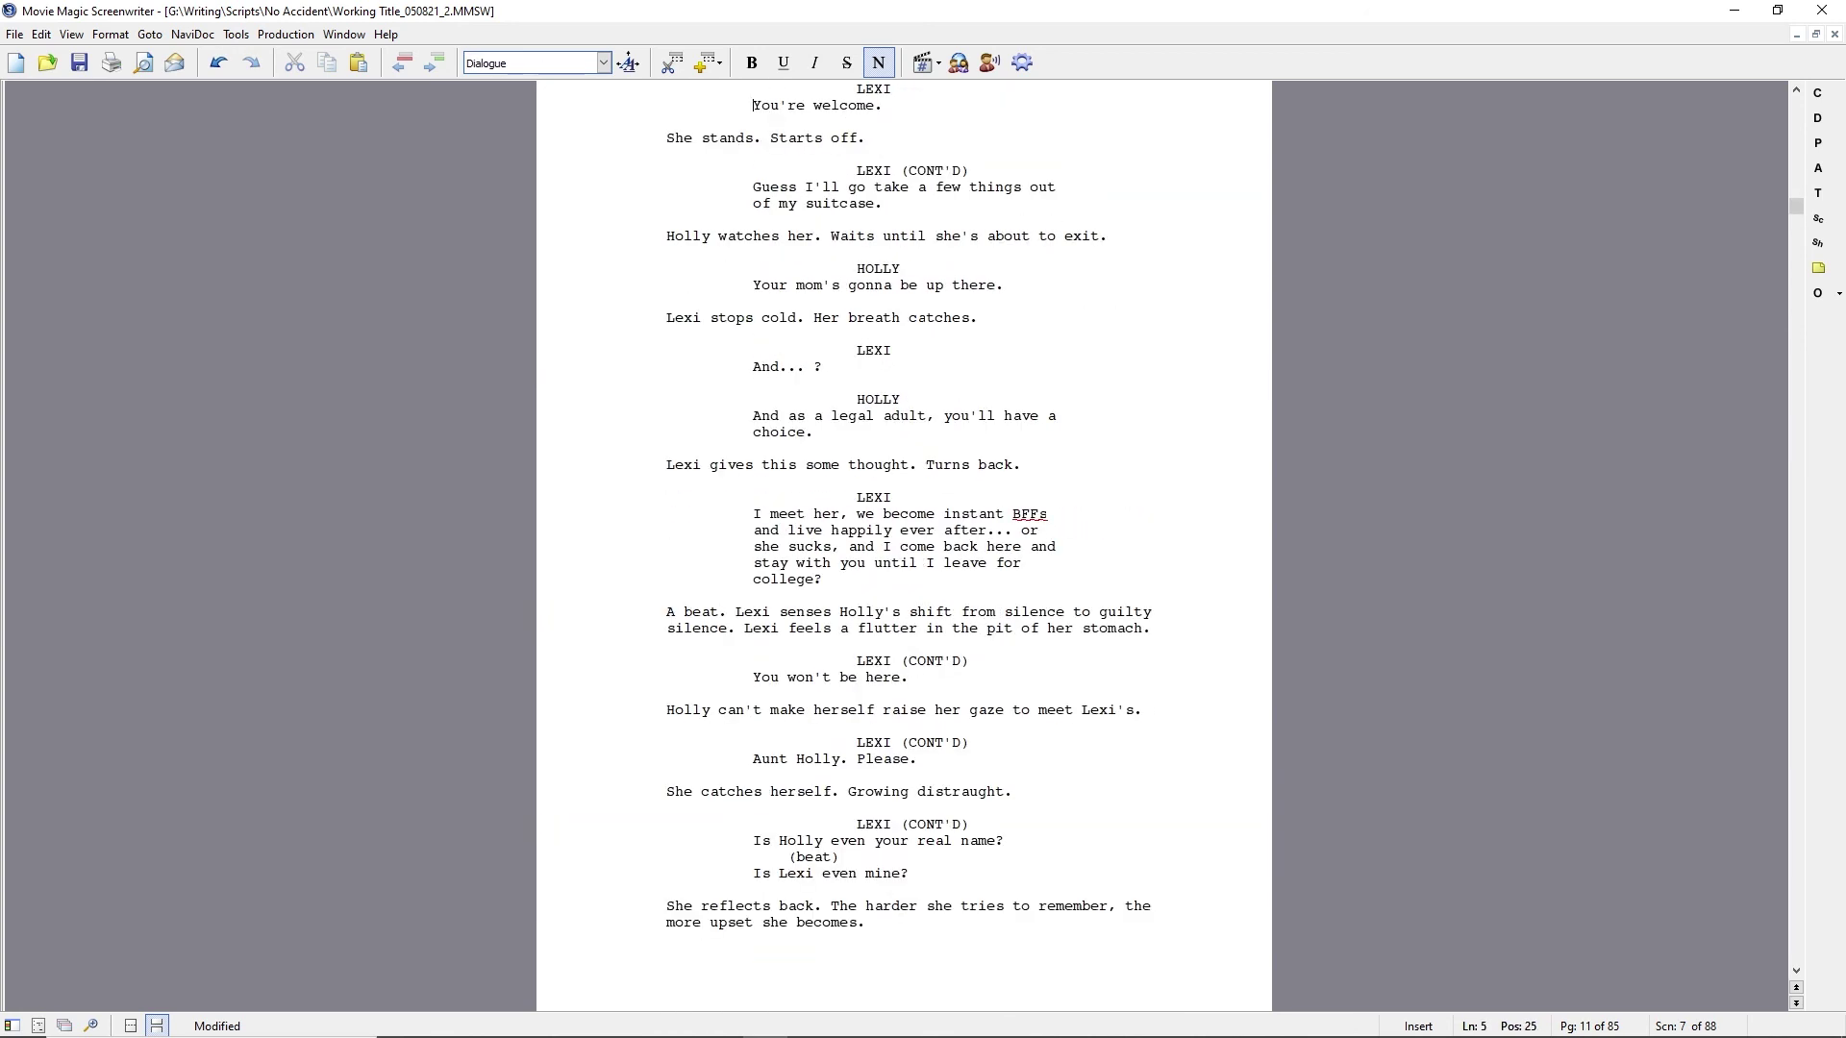
{"action": "key", "text": "ctrl+z"}
{"action": "key", "text": "ctrl+z"}
{"action": "key", "text": "ctrl+z"}
{"action": "key", "text": "ctrl+z"}
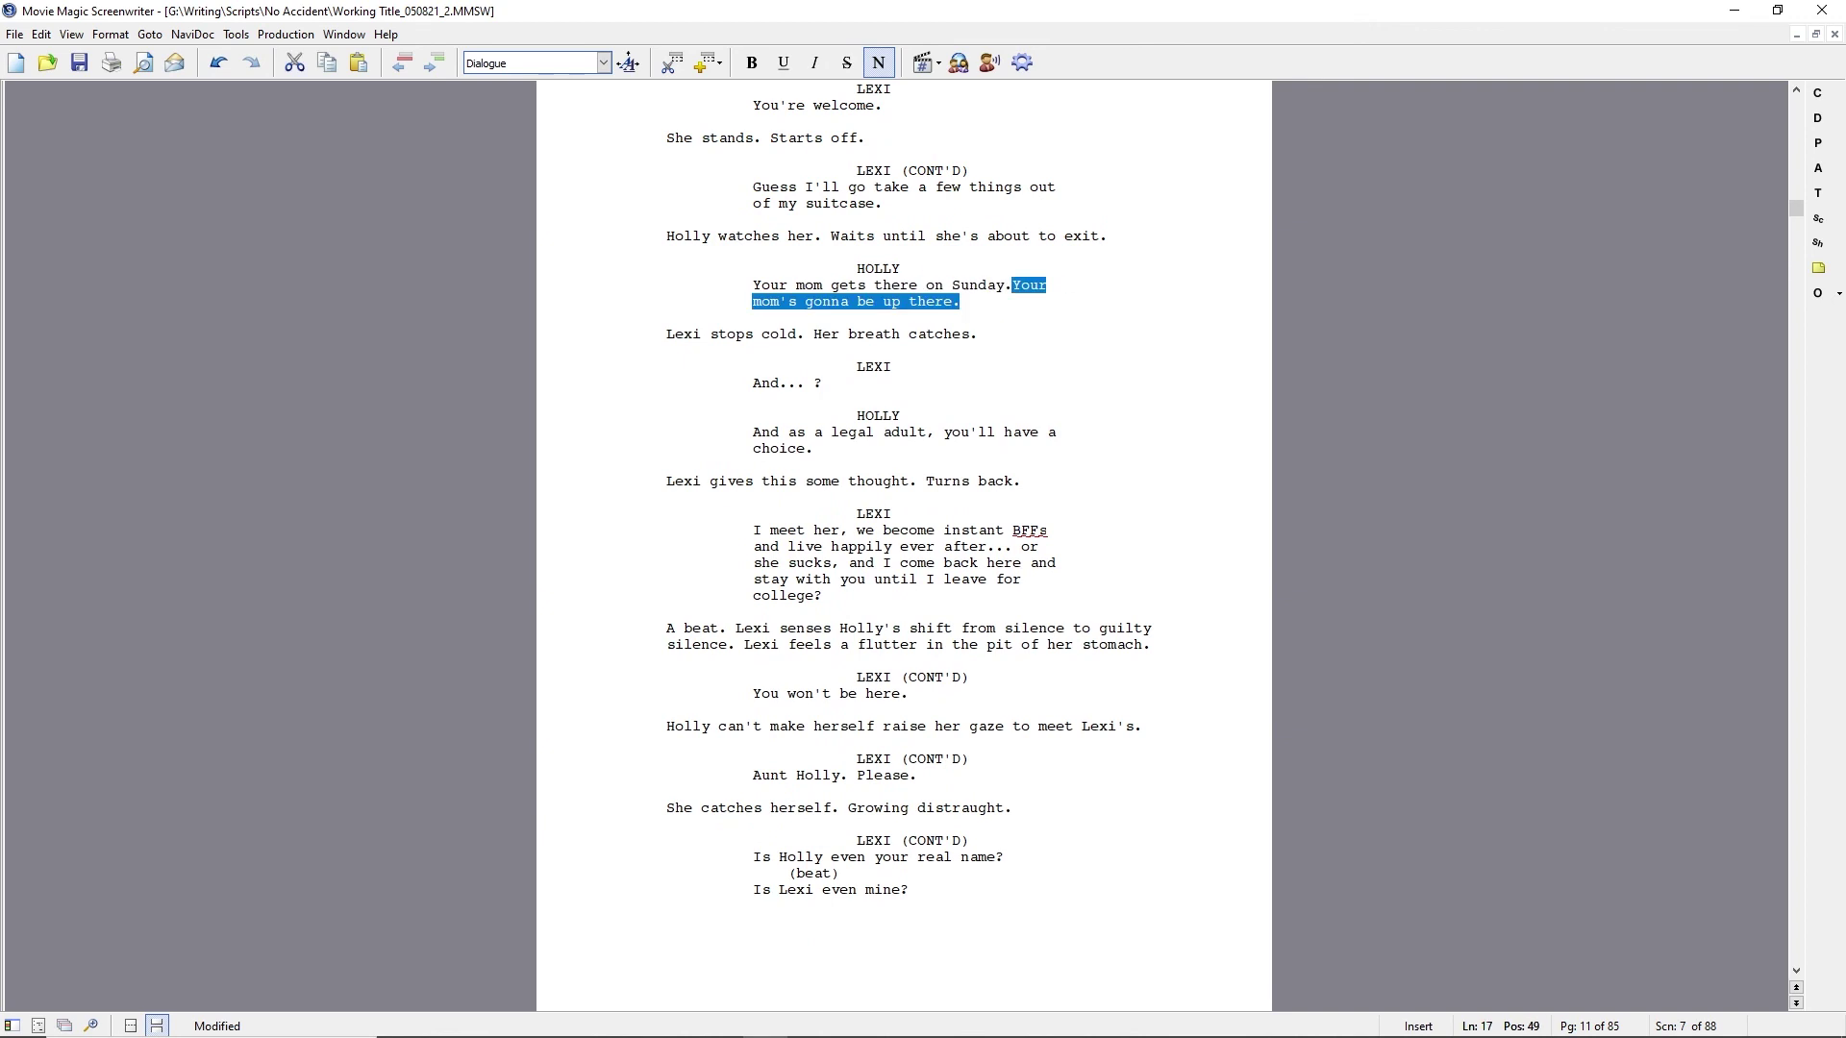
{"action": "key", "text": "ctrl+z"}
Replace "there" with "to the resort" in Holly's line about when Lexi's mom arrives.
{"action": "scroll", "coordinate": [930, 478], "scroll_direction": "up", "scroll_amount": 4}
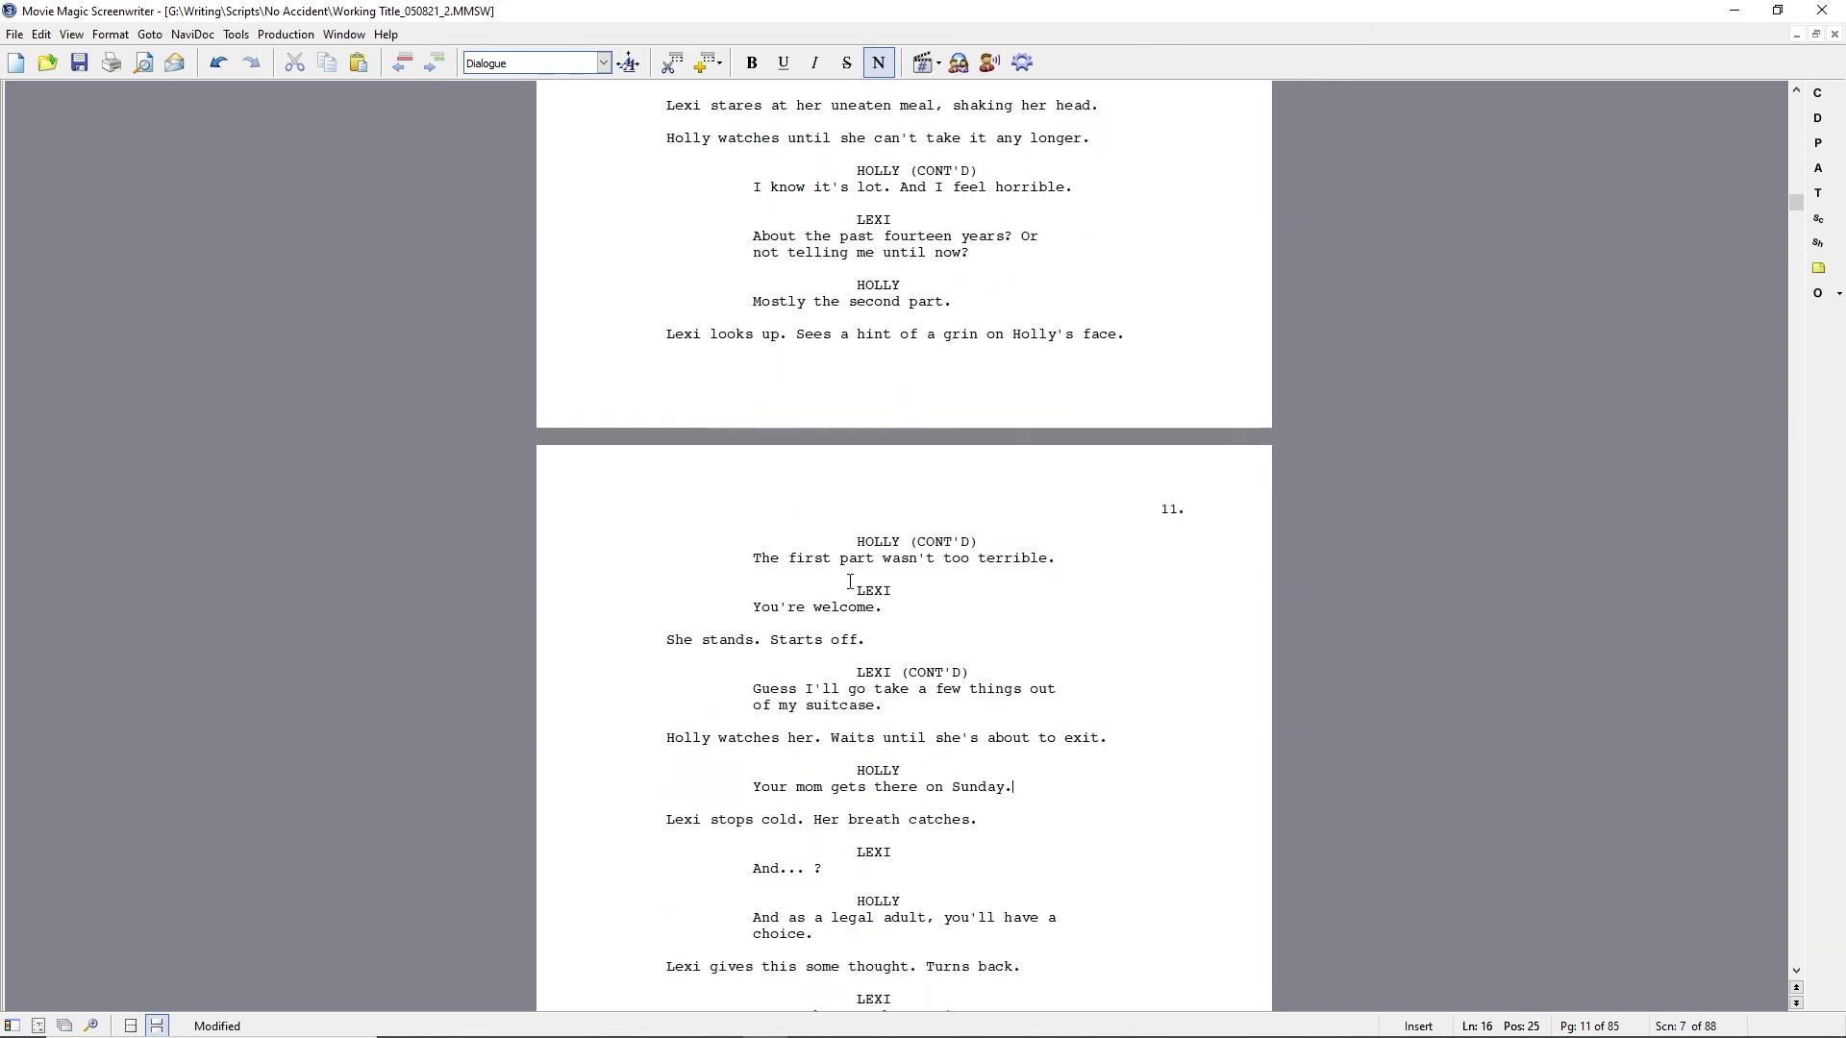
{"action": "scroll", "coordinate": [891, 579], "scroll_direction": "up", "scroll_amount": 3}
{"action": "scroll", "coordinate": [895, 574], "scroll_direction": "down", "scroll_amount": 10}
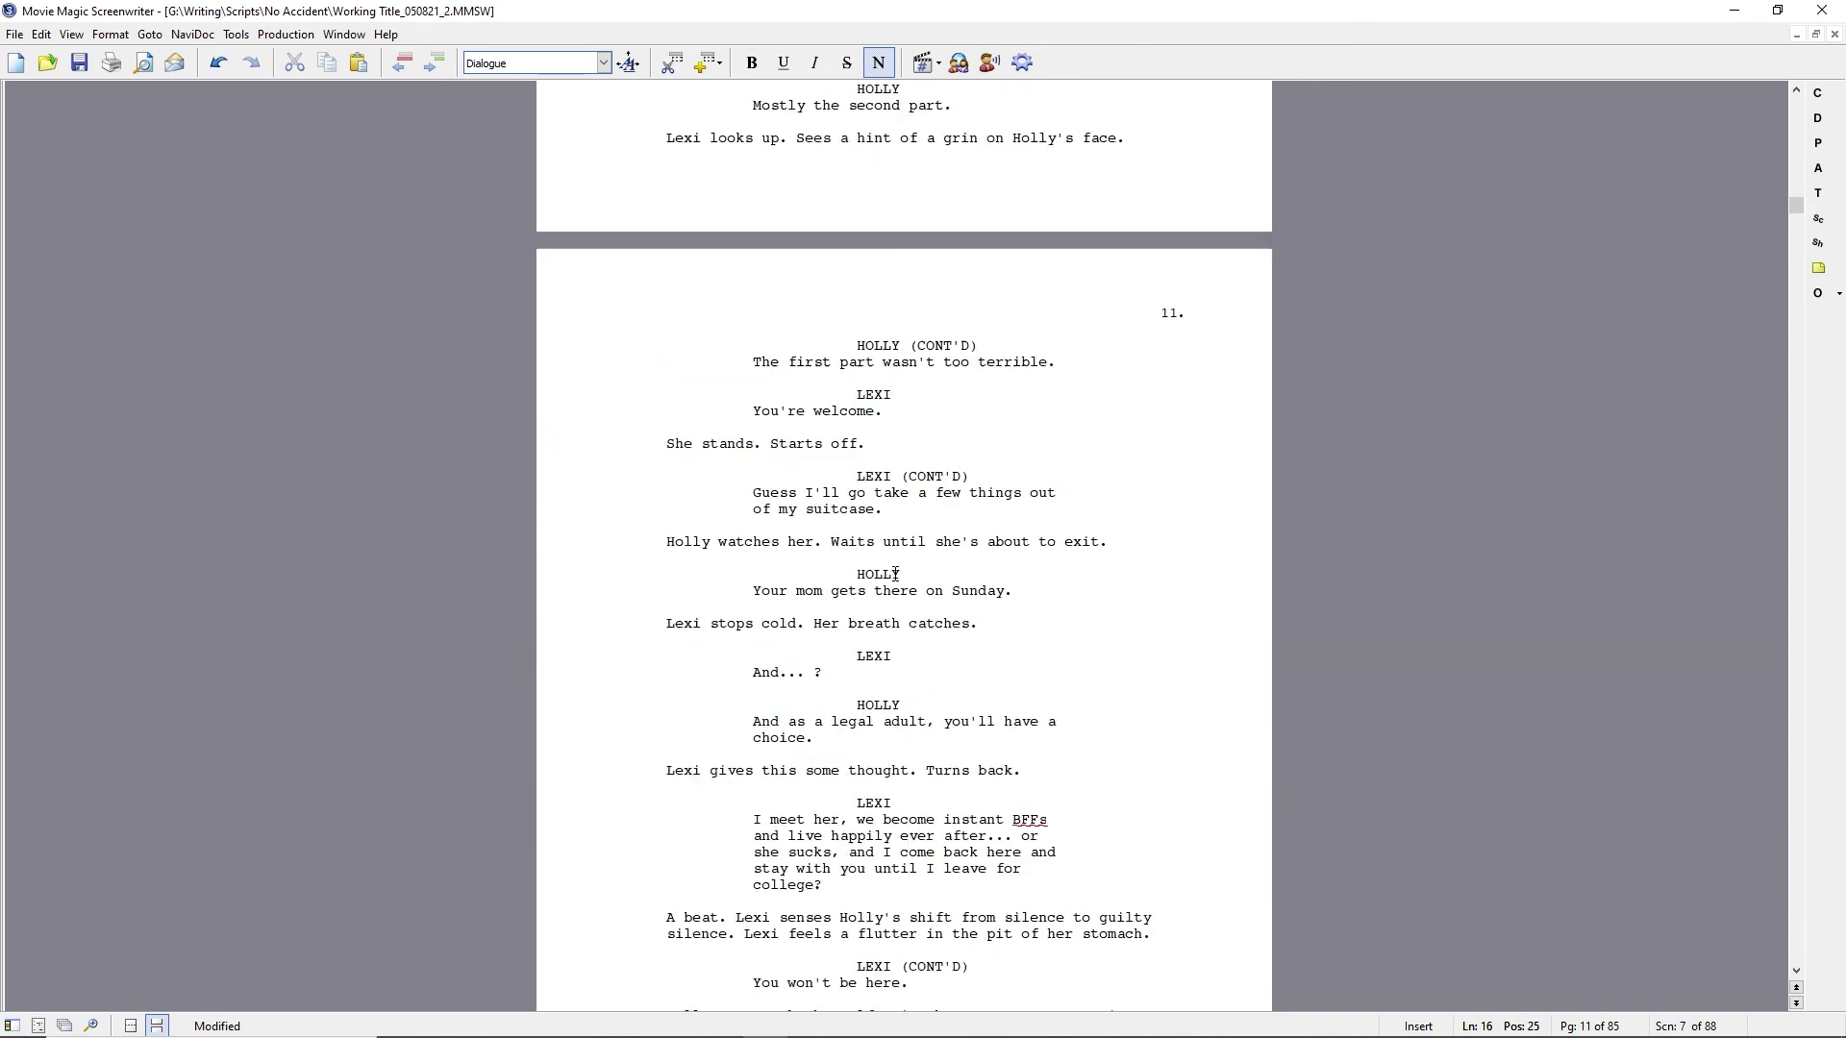
{"action": "left_click", "coordinate": [872, 591]}
{"action": "type", "text": "to the resort t"}
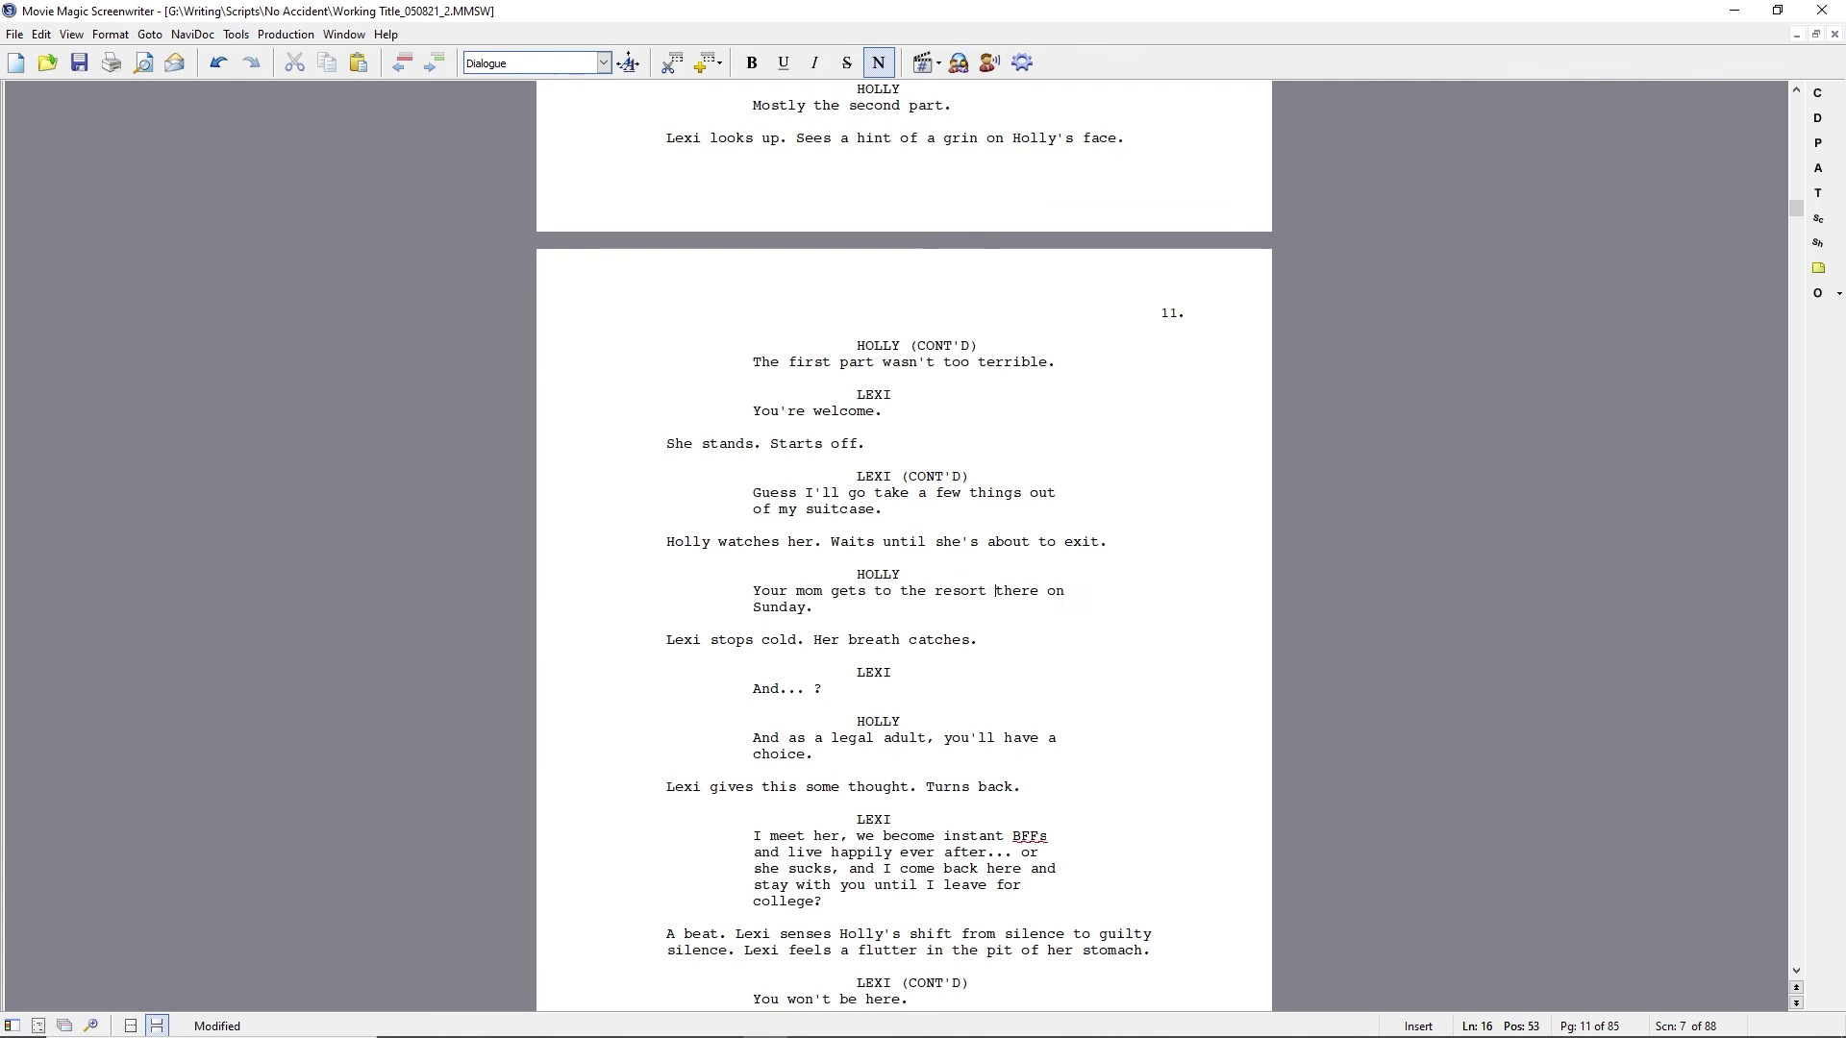
{"action": "key", "text": "ctrl+Delete"}
Change the question mark after "college" to a period in Lexi's speech about meeting her mother.
{"action": "key", "text": "Down"}
{"action": "key", "text": "Down"}
{"action": "key", "text": "Down"}
{"action": "key", "text": "Down"}
{"action": "key", "text": "Down"}
{"action": "key", "text": "Down"}
{"action": "key", "text": "Down"}
{"action": "key", "text": "Down"}
{"action": "key", "text": "Down"}
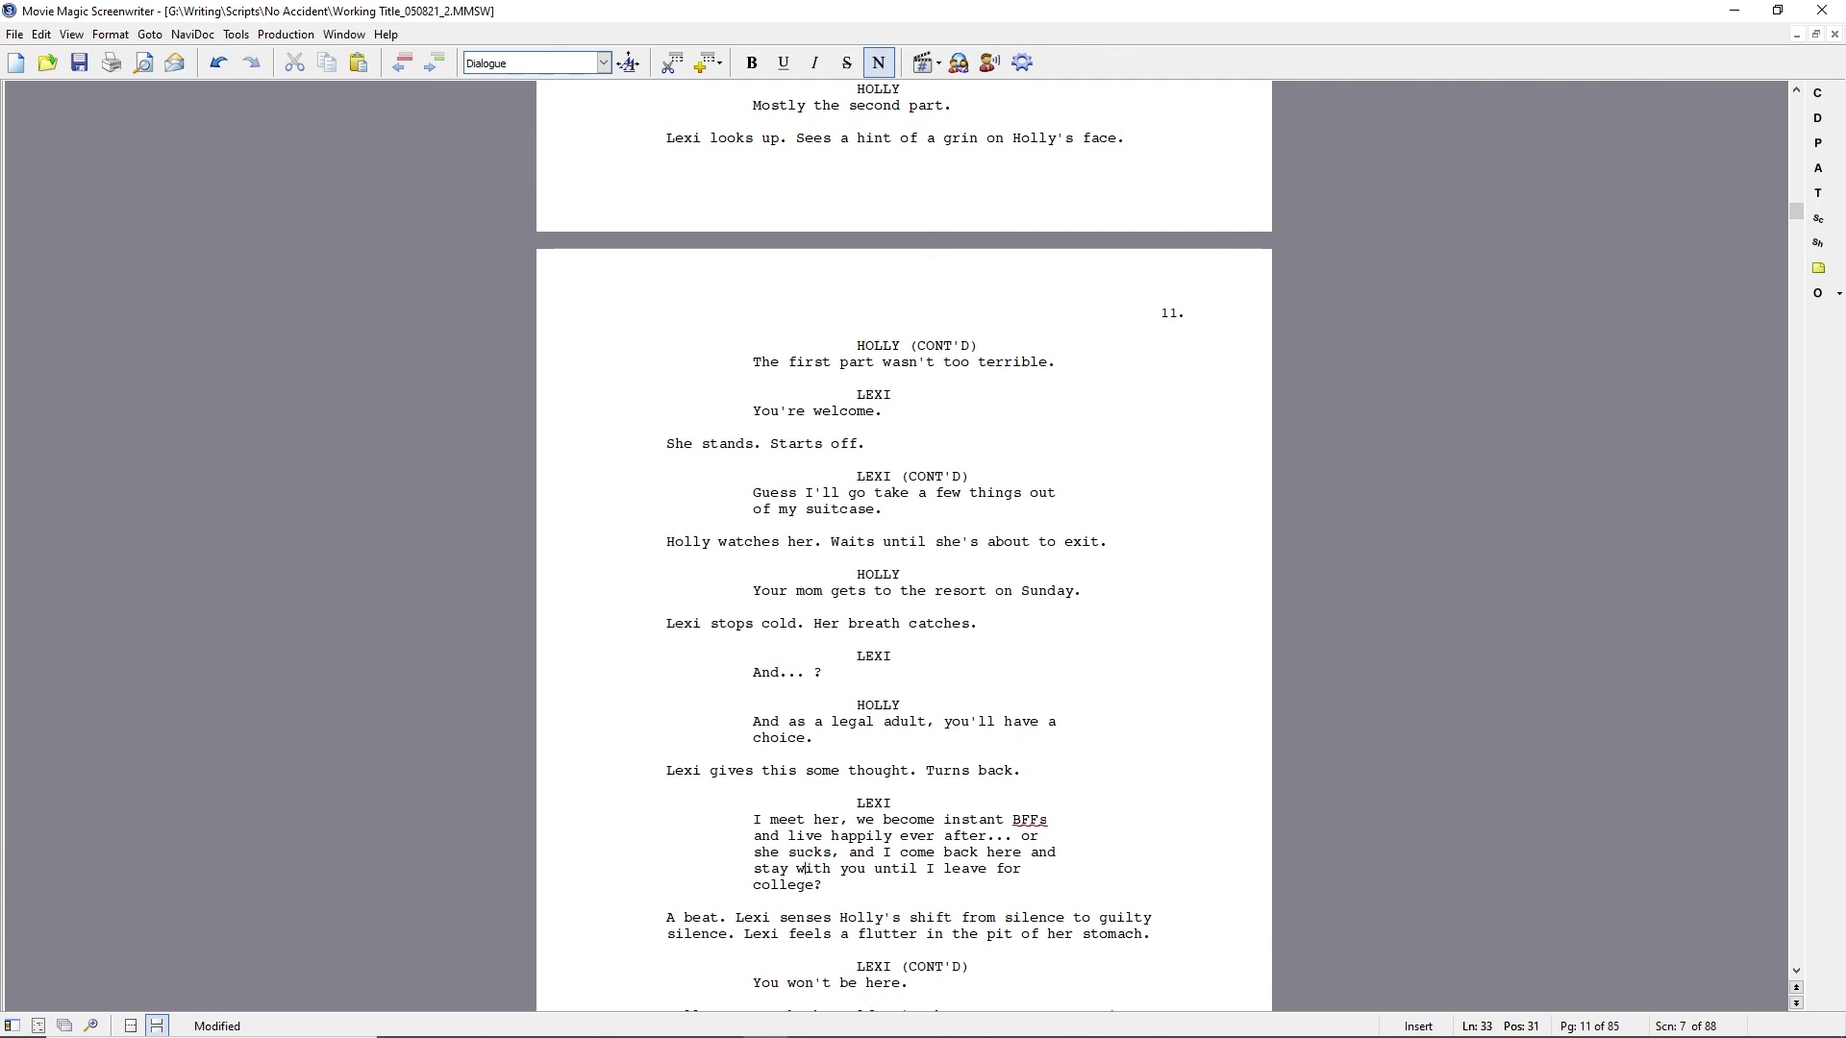
{"action": "key", "text": "Down"}
{"action": "key", "text": "Down"}
{"action": "key", "text": "Down"}
{"action": "key", "text": "Down"}
{"action": "key", "text": "Down"}
{"action": "key", "text": "Down"}
{"action": "key", "text": "Down"}
{"action": "key", "text": "Down"}
{"action": "key", "text": "Down"}
{"action": "key", "text": "Down"}
{"action": "key", "text": "Down"}
{"action": "key", "text": "Down"}
{"action": "key", "text": "Down"}
{"action": "key", "text": "Down"}
{"action": "key", "text": "Down"}
{"action": "key", "text": "Down"}
{"action": "key", "text": "Down"}
{"action": "key", "text": "Down"}
{"action": "key", "text": "Down"}
{"action": "key", "text": "Down"}
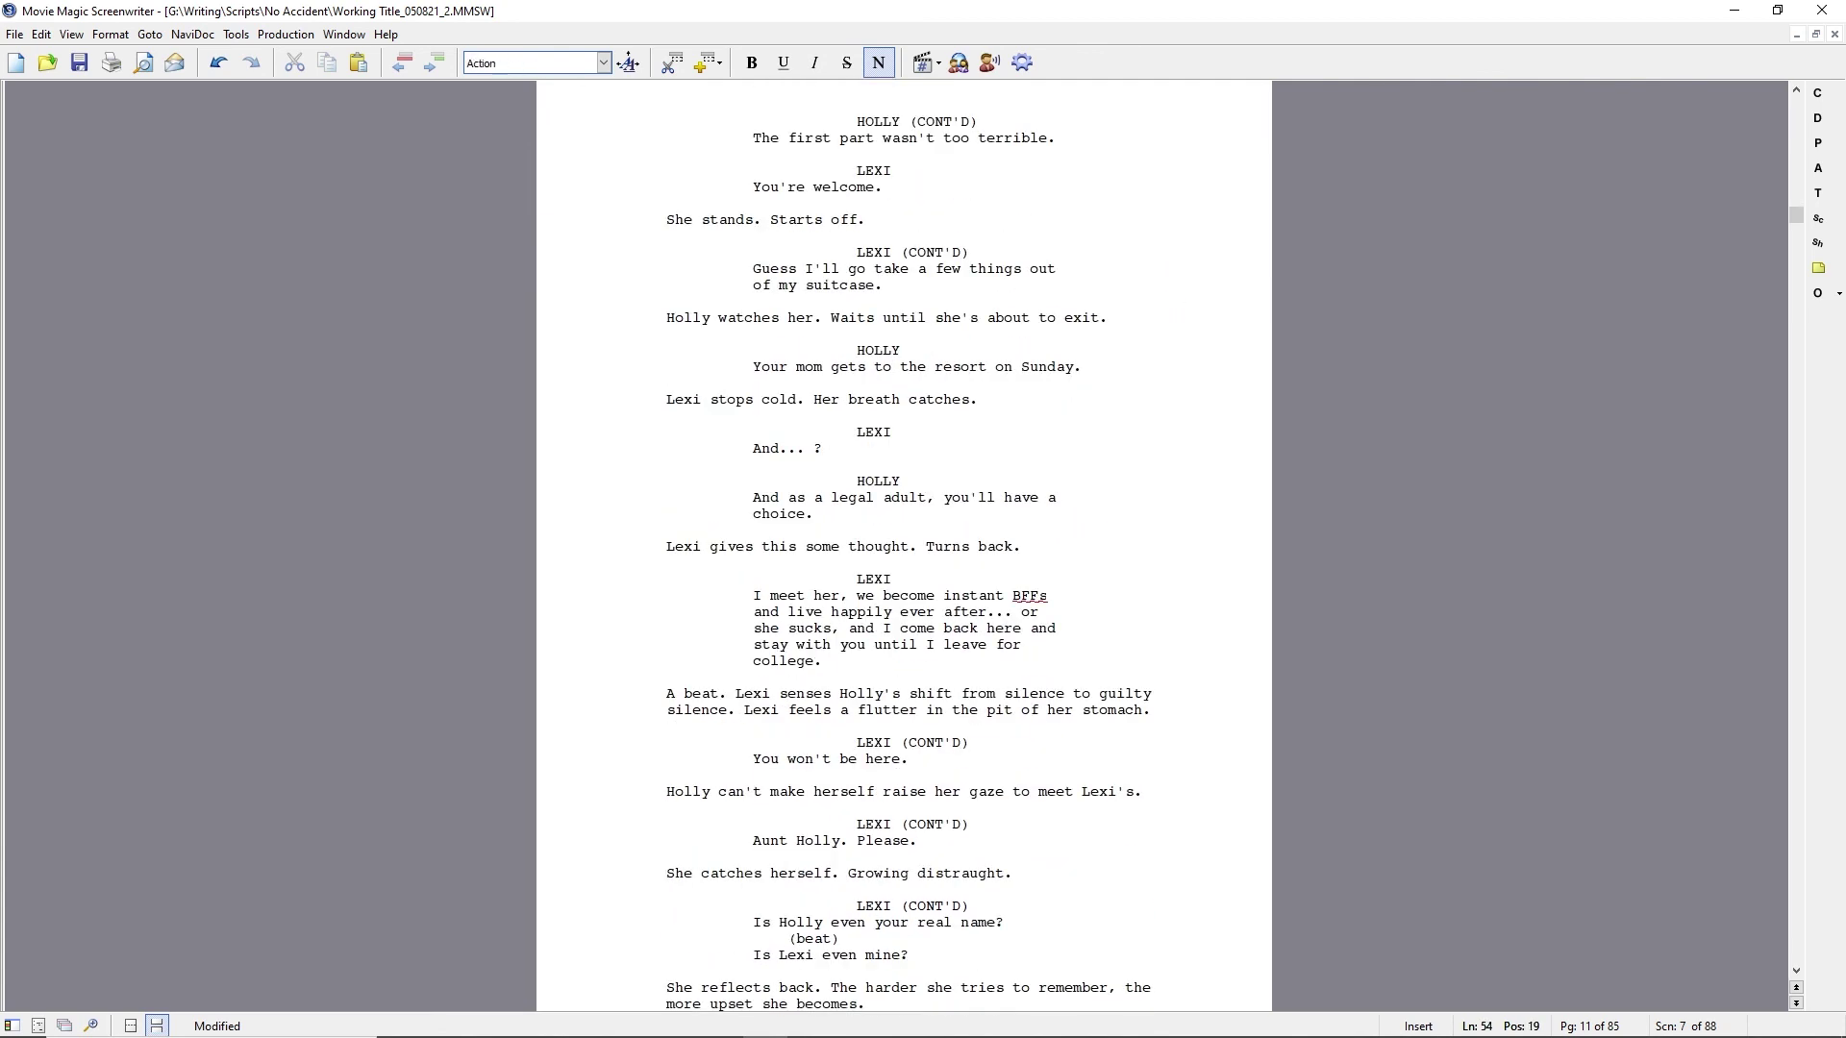
Change the character name above "You won't be here." on page 11 to HOLLY.
{"action": "scroll", "coordinate": [859, 268], "scroll_direction": "down", "scroll_amount": 10}
{"action": "left_click", "coordinate": [858, 268]}
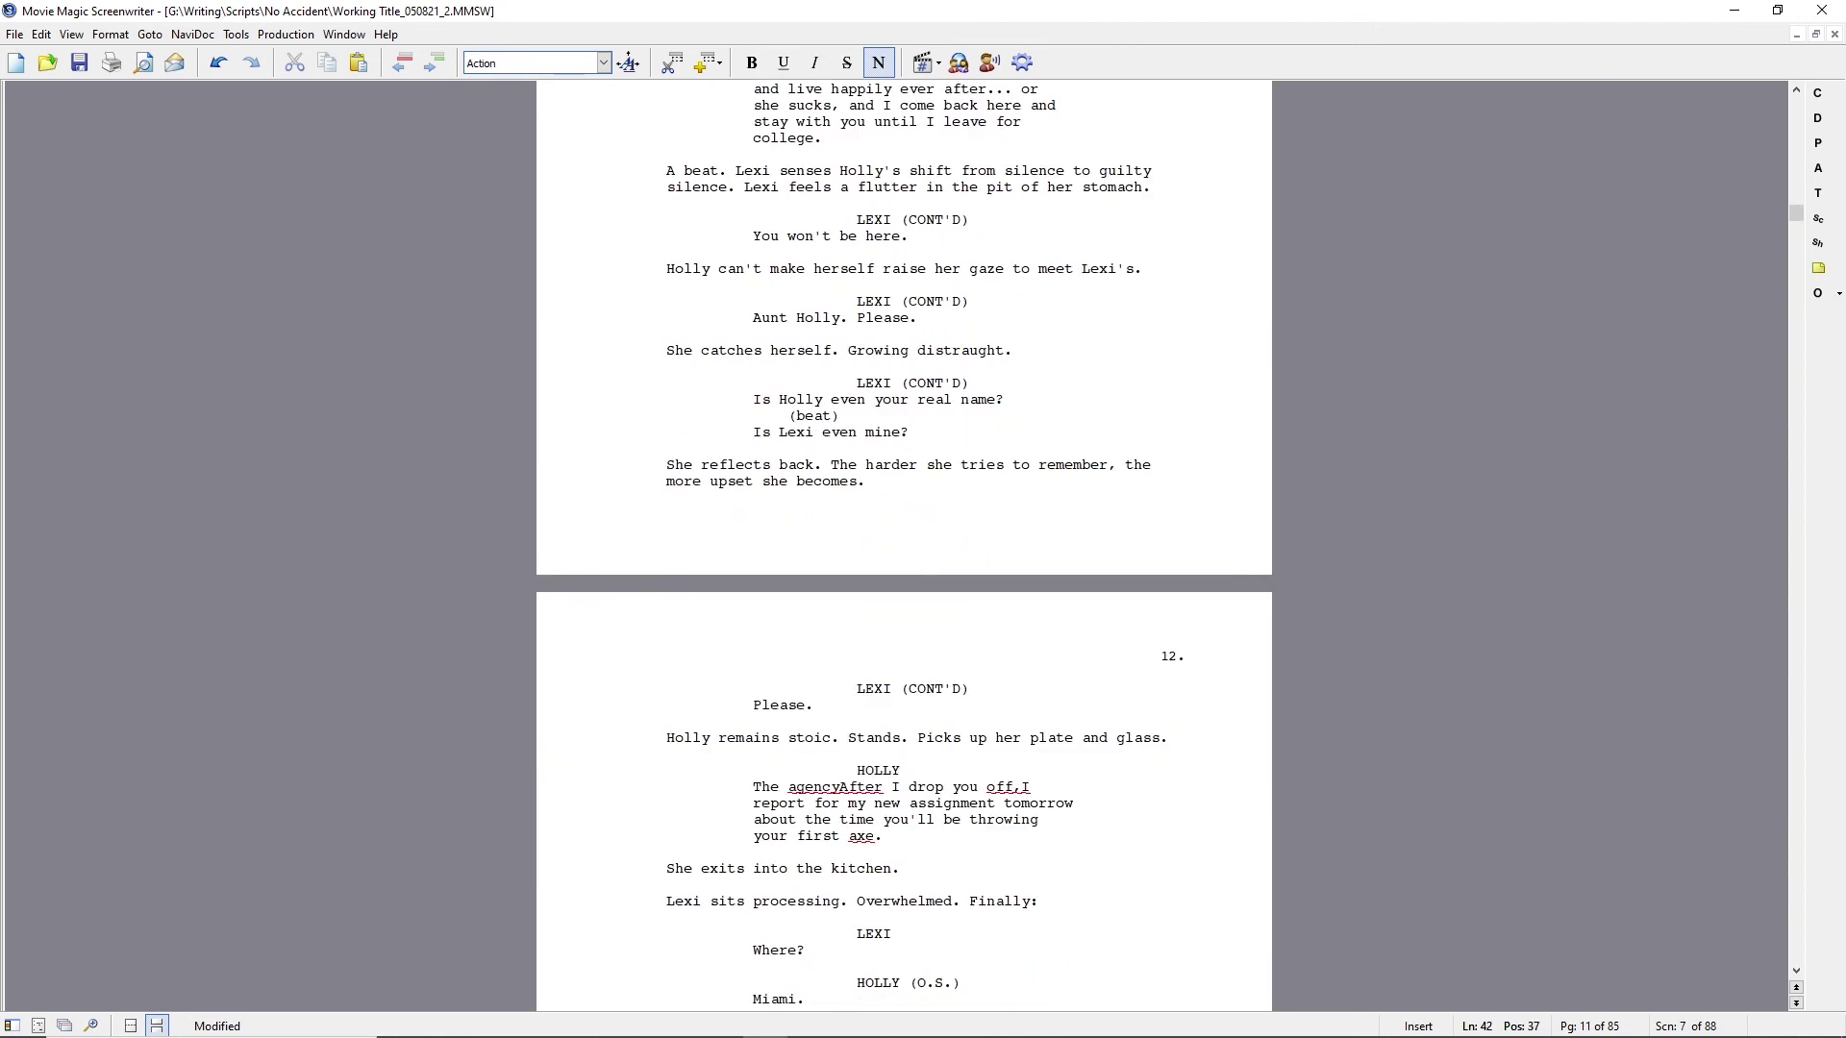
{"action": "key", "text": "Up"}
{"action": "key", "text": "Up"}
{"action": "key", "text": "Up"}
{"action": "key", "text": "Up"}
{"action": "key", "text": "Up"}
{"action": "key", "text": "Up"}
{"action": "key", "text": "Up"}
{"action": "key", "text": "Up"}
{"action": "key", "text": "Up"}
{"action": "key", "text": "Up"}
{"action": "key", "text": "Down"}
{"action": "key", "text": "Down"}
{"action": "key", "text": "Down"}
{"action": "key", "text": "Down"}
{"action": "key", "text": "Down"}
{"action": "key", "text": "Down"}
{"action": "key", "text": "Down"}
{"action": "key", "text": "Down"}
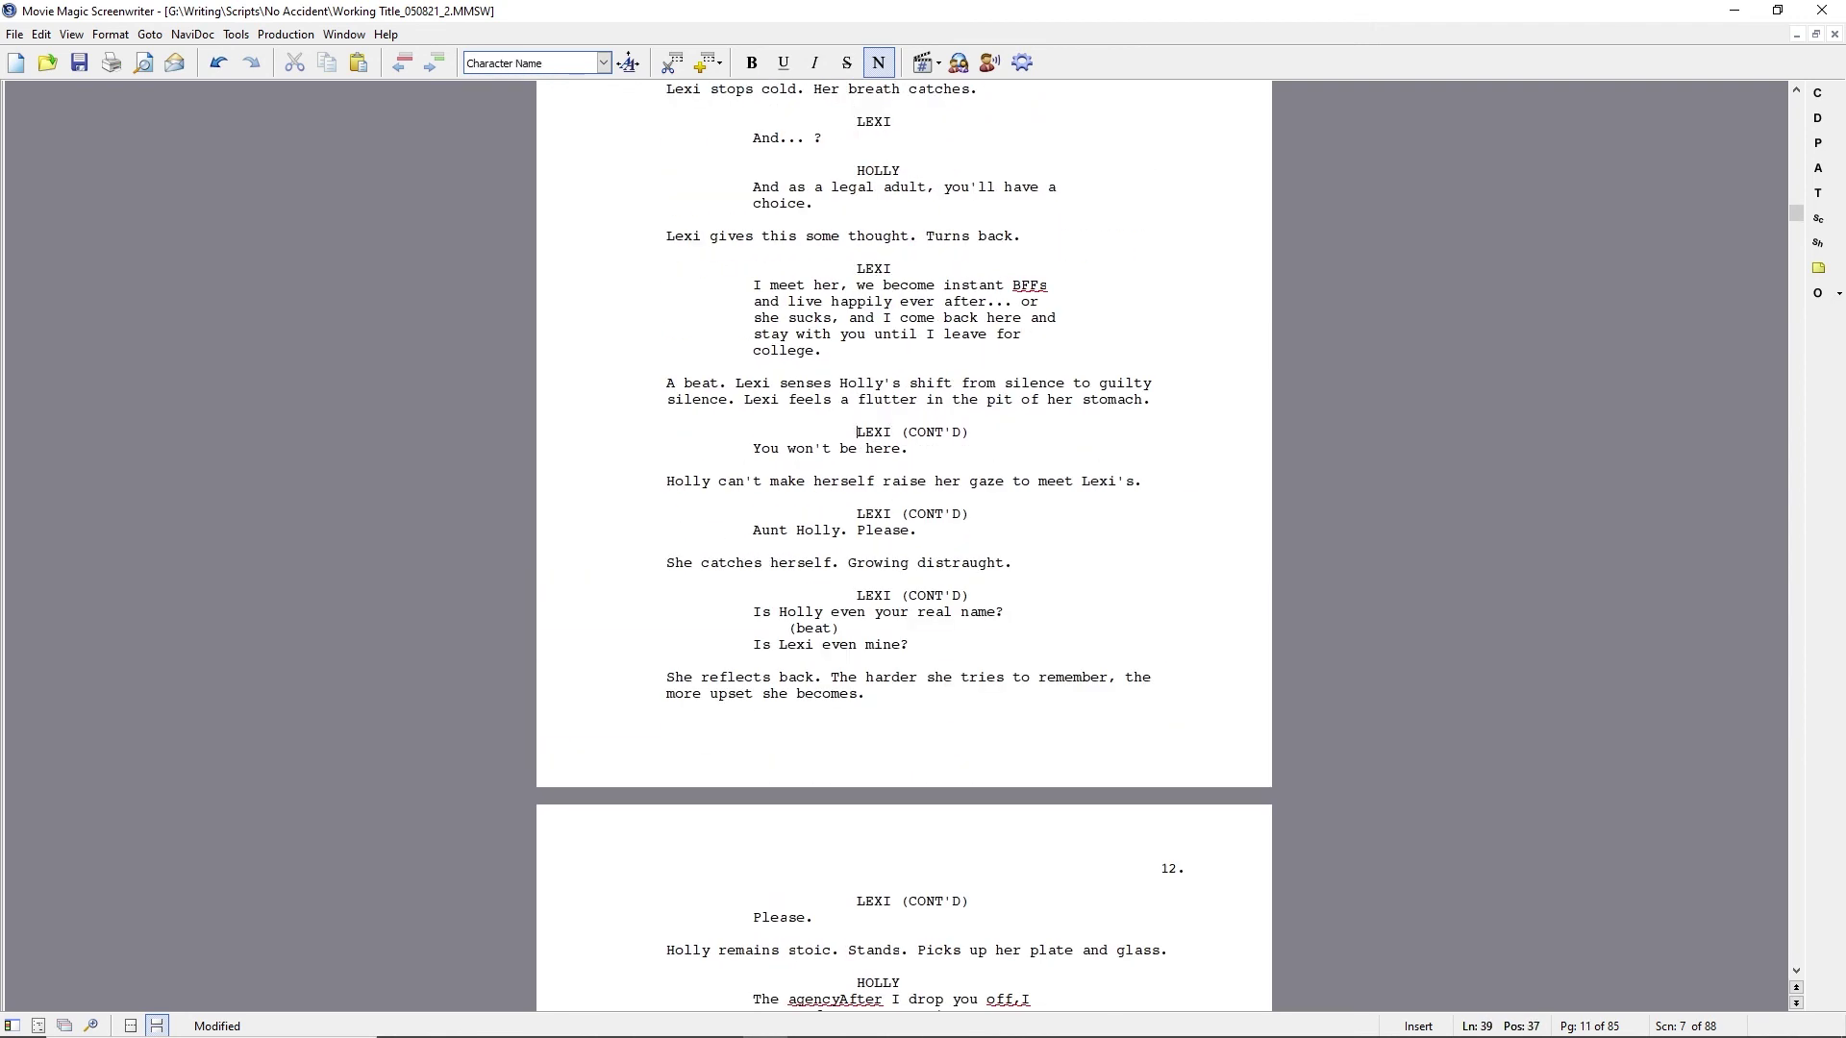
{"action": "key", "text": "shift+End"}
{"action": "type", "text": "HOLLY"}
{"action": "key", "text": "Return"}
Replace the dialogue "You won't be here." with "I leave Sunday night for my next assignment.".
{"action": "type", "text": "I leave Sunday night for my new "}
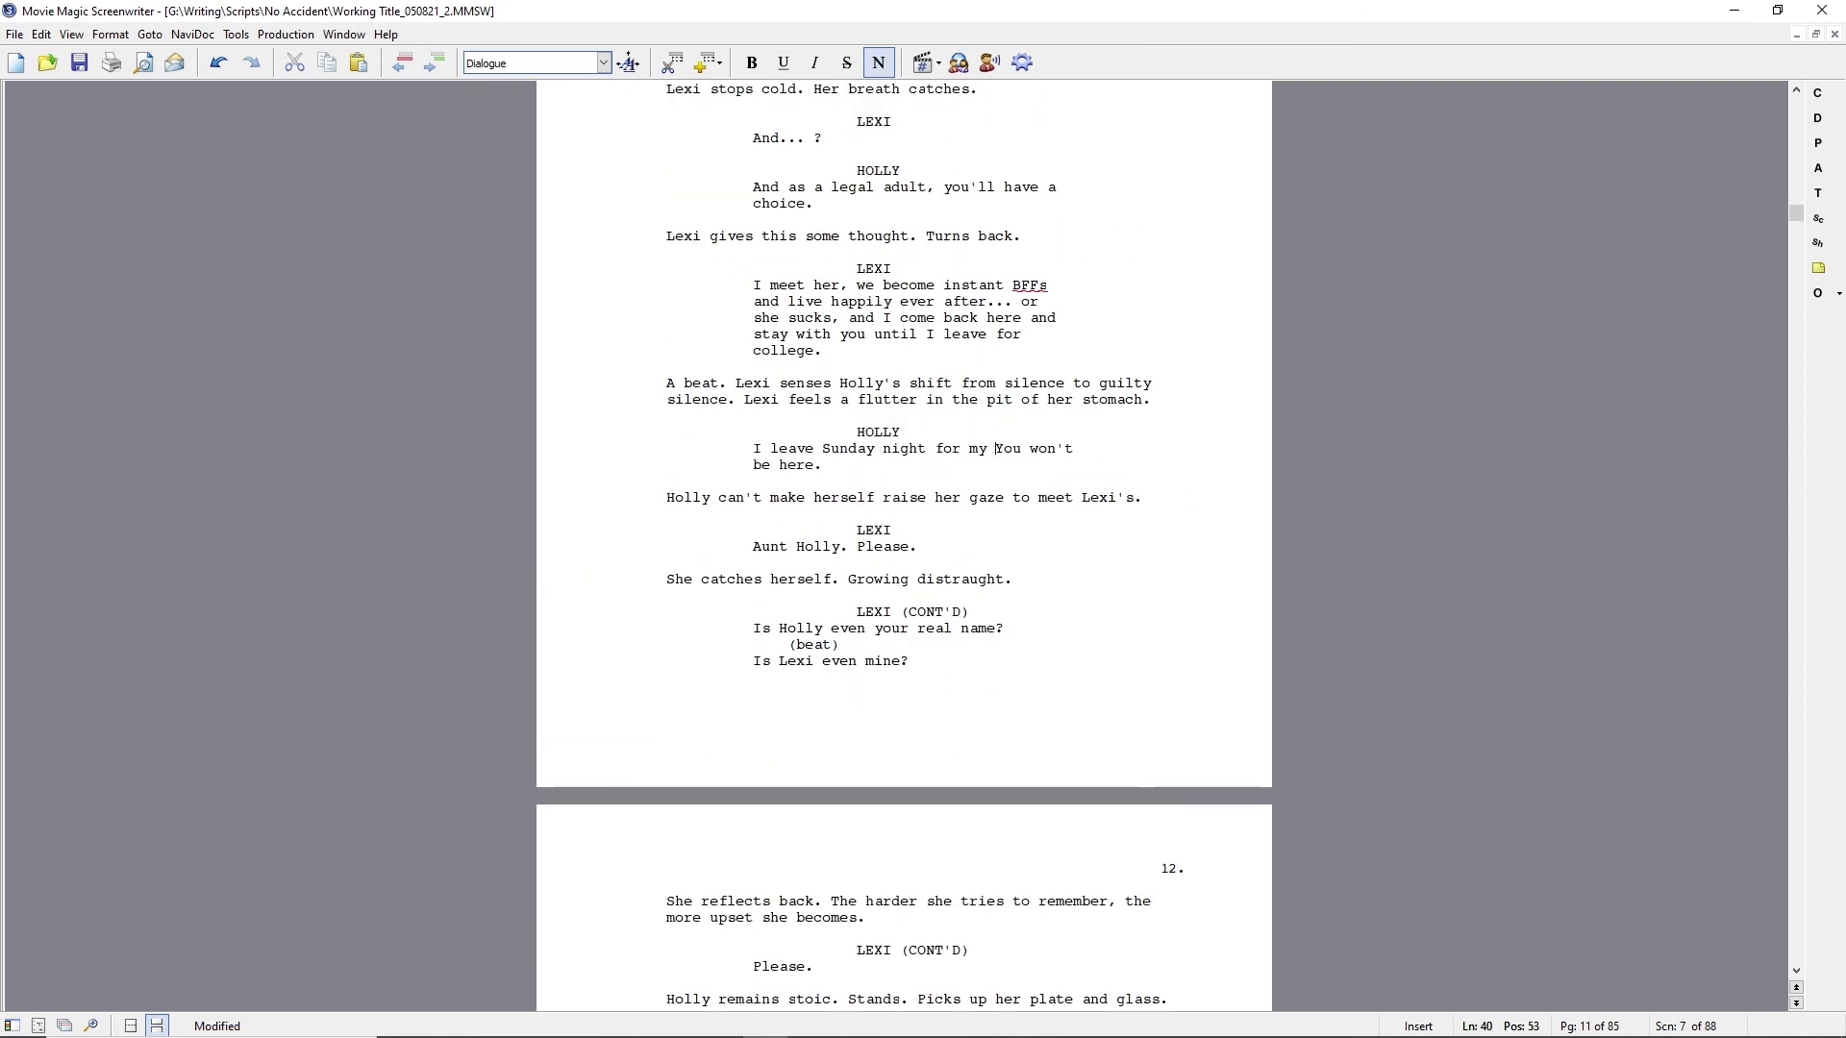
{"action": "type", "text": "assignment"}
{"action": "key", "text": "shift+End"}
{"action": "type", "text": "."}
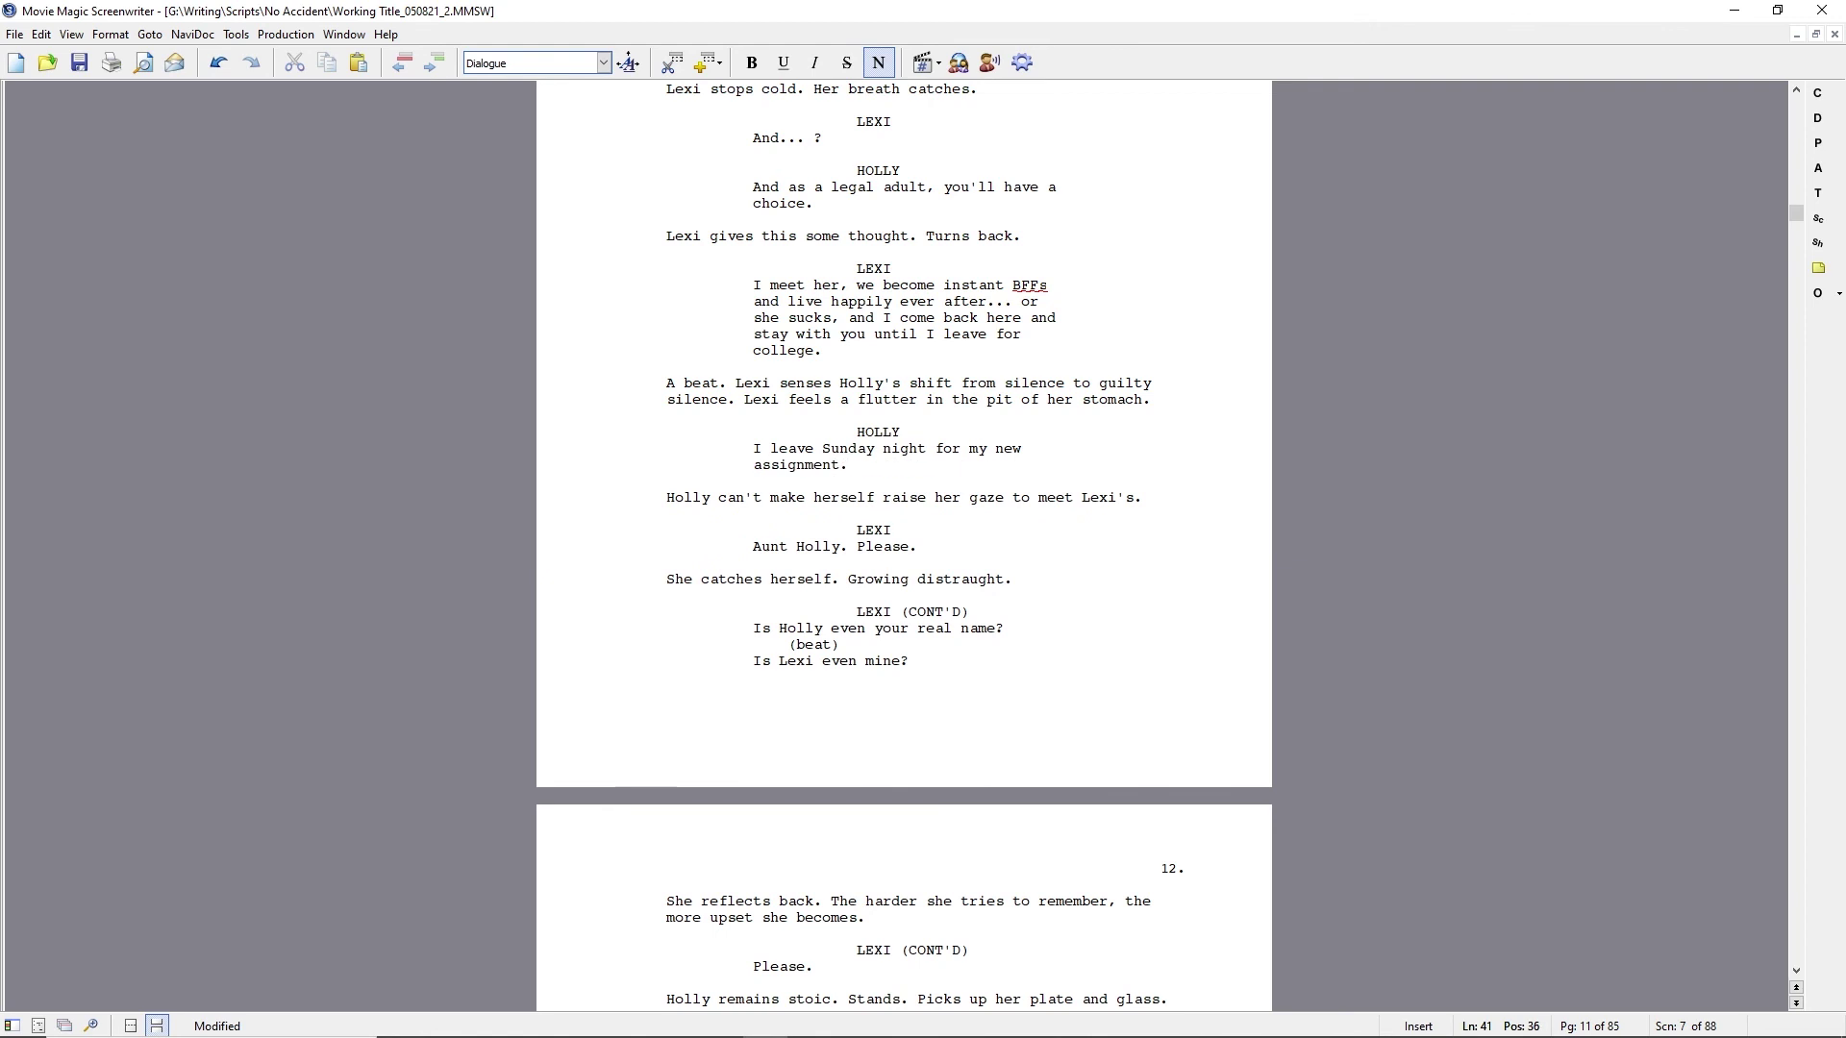
{"action": "key", "text": "End"}
{"action": "key", "text": "BackSpace"}
{"action": "key", "text": "BackSpace"}
{"action": "type", "text": "xt"}
Replace the action line about Holly's gaze with "Lexi blinks a couple of times, not comprehending.".
{"action": "key", "text": "Down"}
{"action": "key", "text": "Home"}
{"action": "key", "text": "shift+End"}
{"action": "type", "text": "Lexi b"}
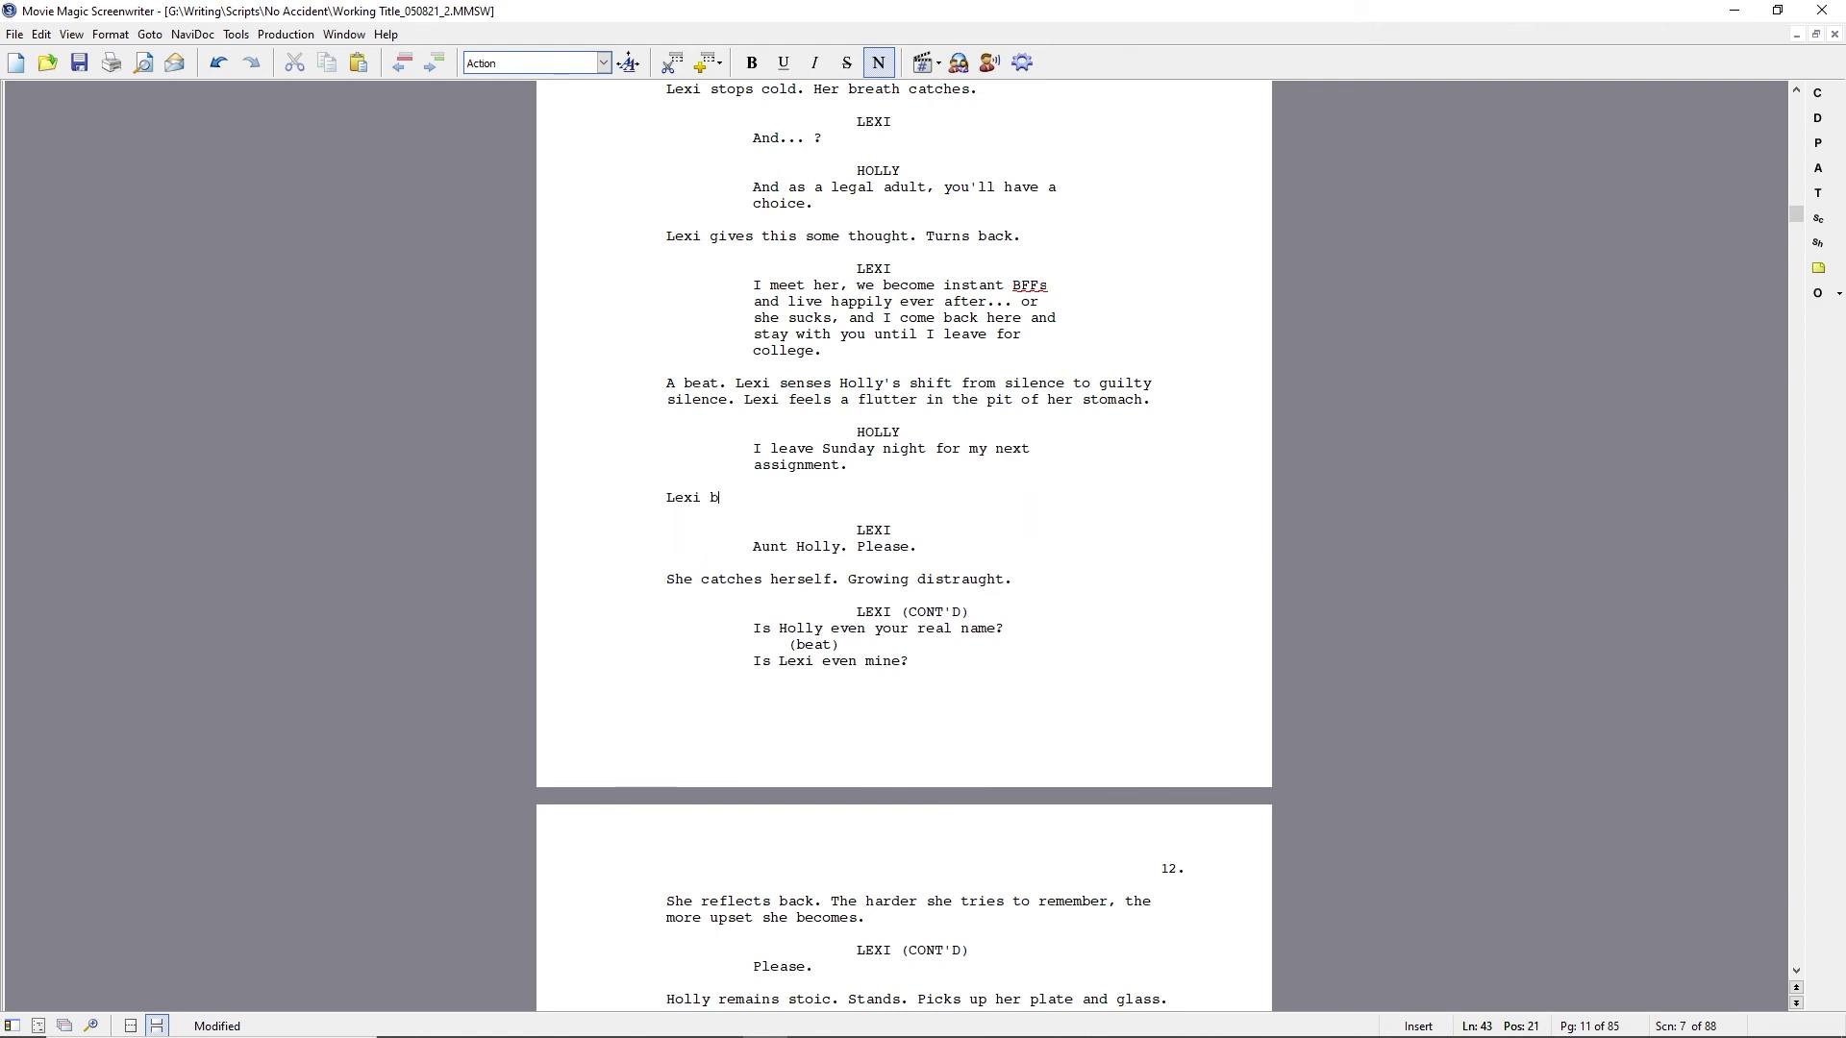
{"action": "type", "text": "links a couple of times, not comprehending."}
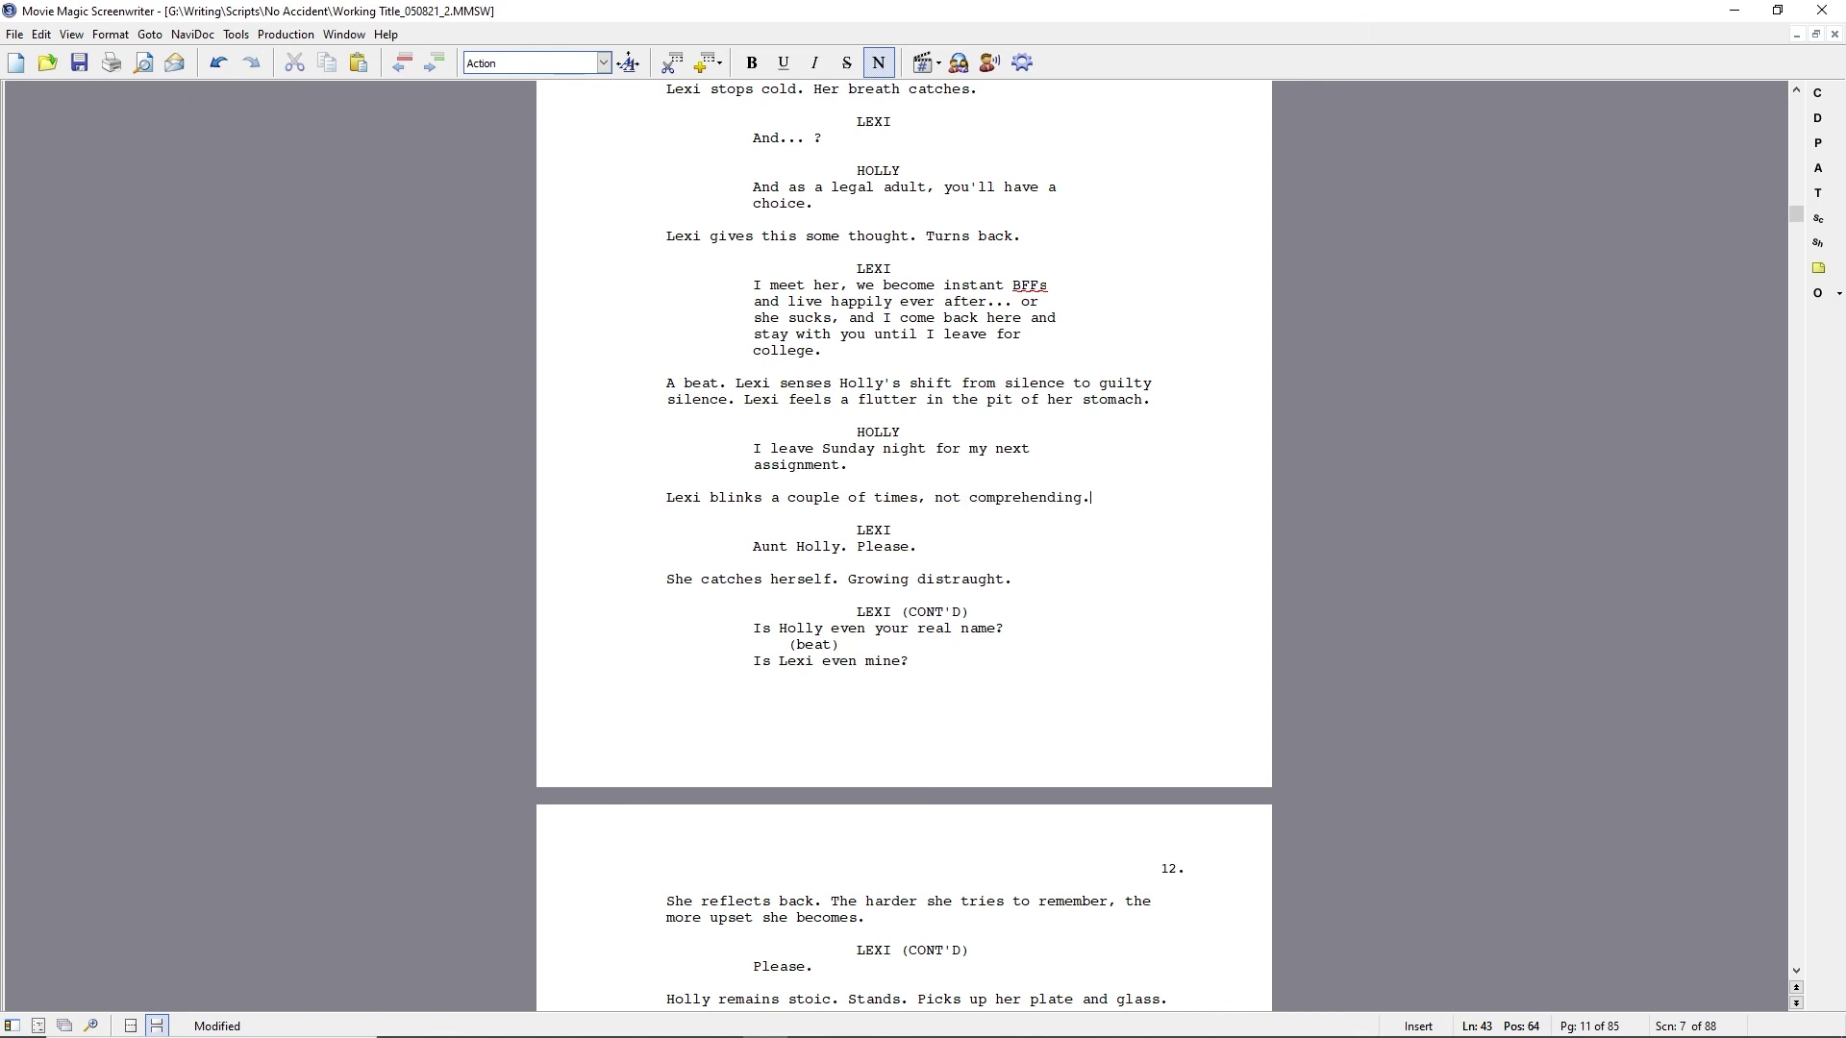
Add the action line "Holly stands, clears her plate and glass. Starts toward the kitchen. Stops. Looks back." after Lexi's blinking.
{"action": "scroll", "coordinate": [1101, 598], "scroll_direction": "down", "scroll_amount": 5}
{"action": "scroll", "coordinate": [1101, 598], "scroll_direction": "up", "scroll_amount": 7}
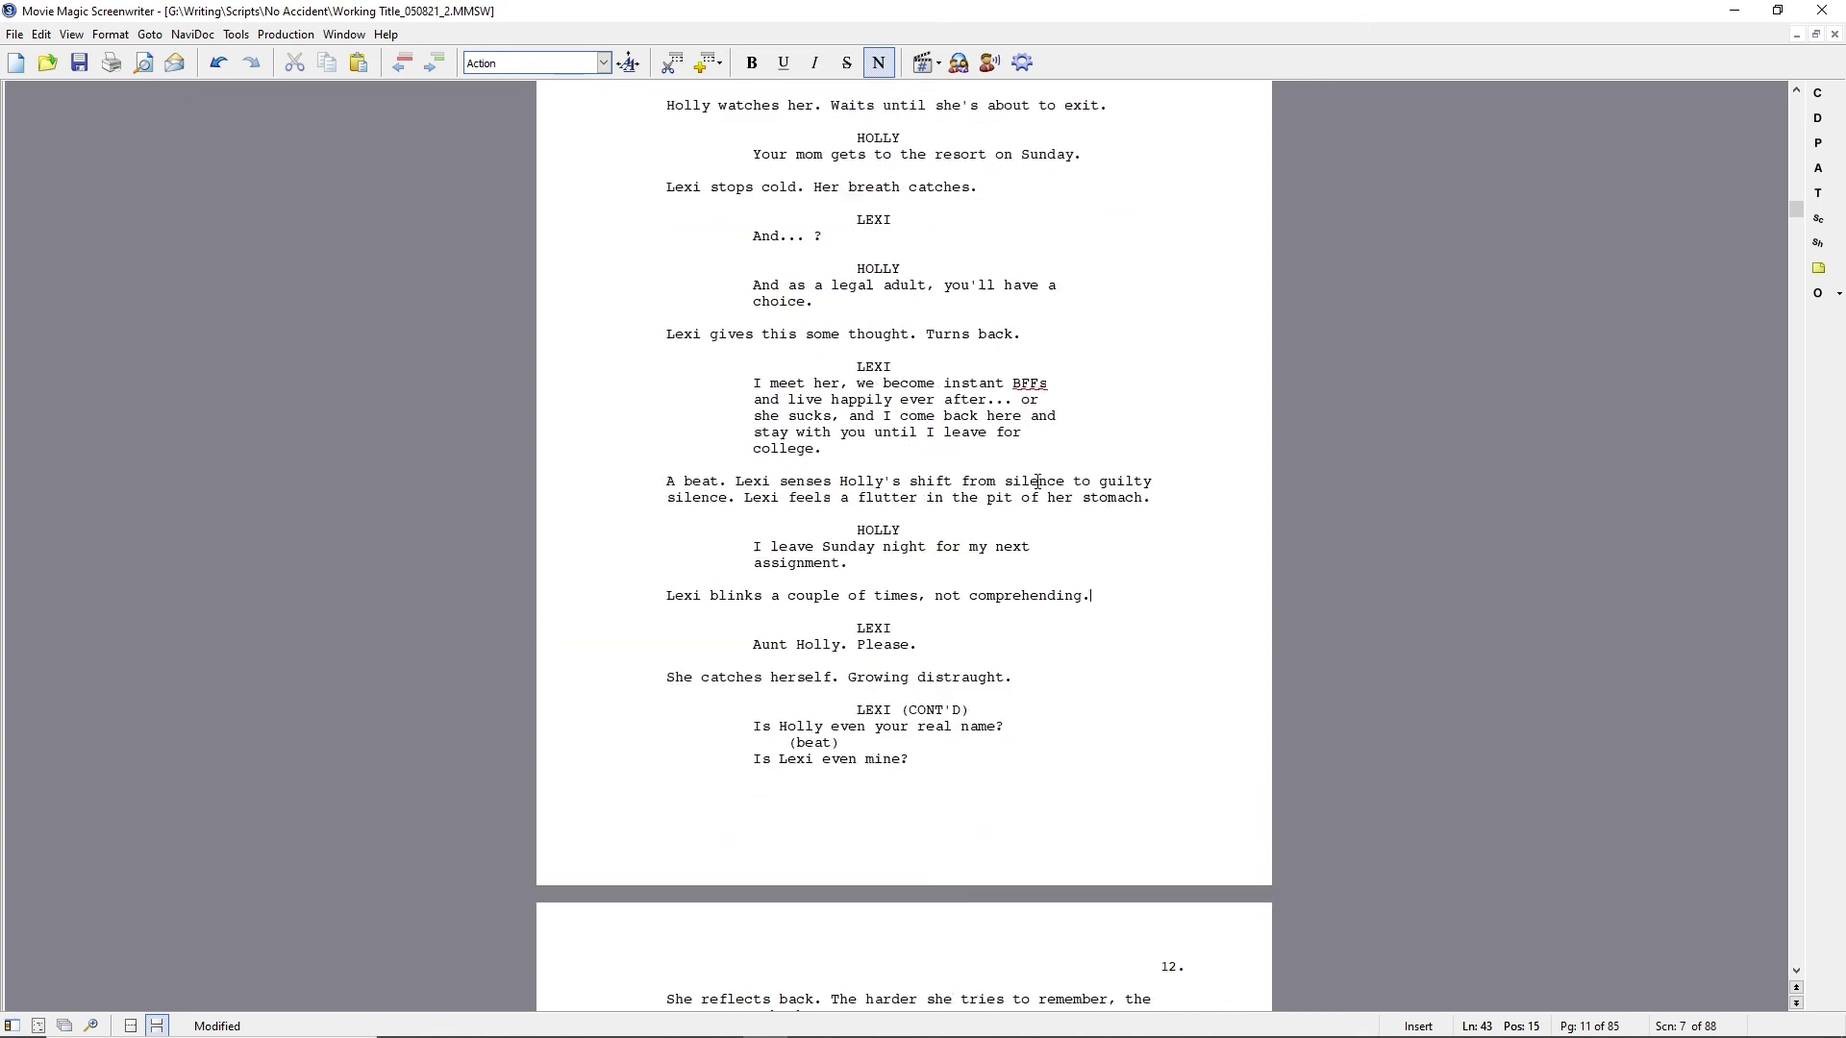
{"action": "left_click", "coordinate": [1101, 598]}
{"action": "key", "text": "Return"}
{"action": "type", "text": "Holly stands, clears her plate and glass. Start"}
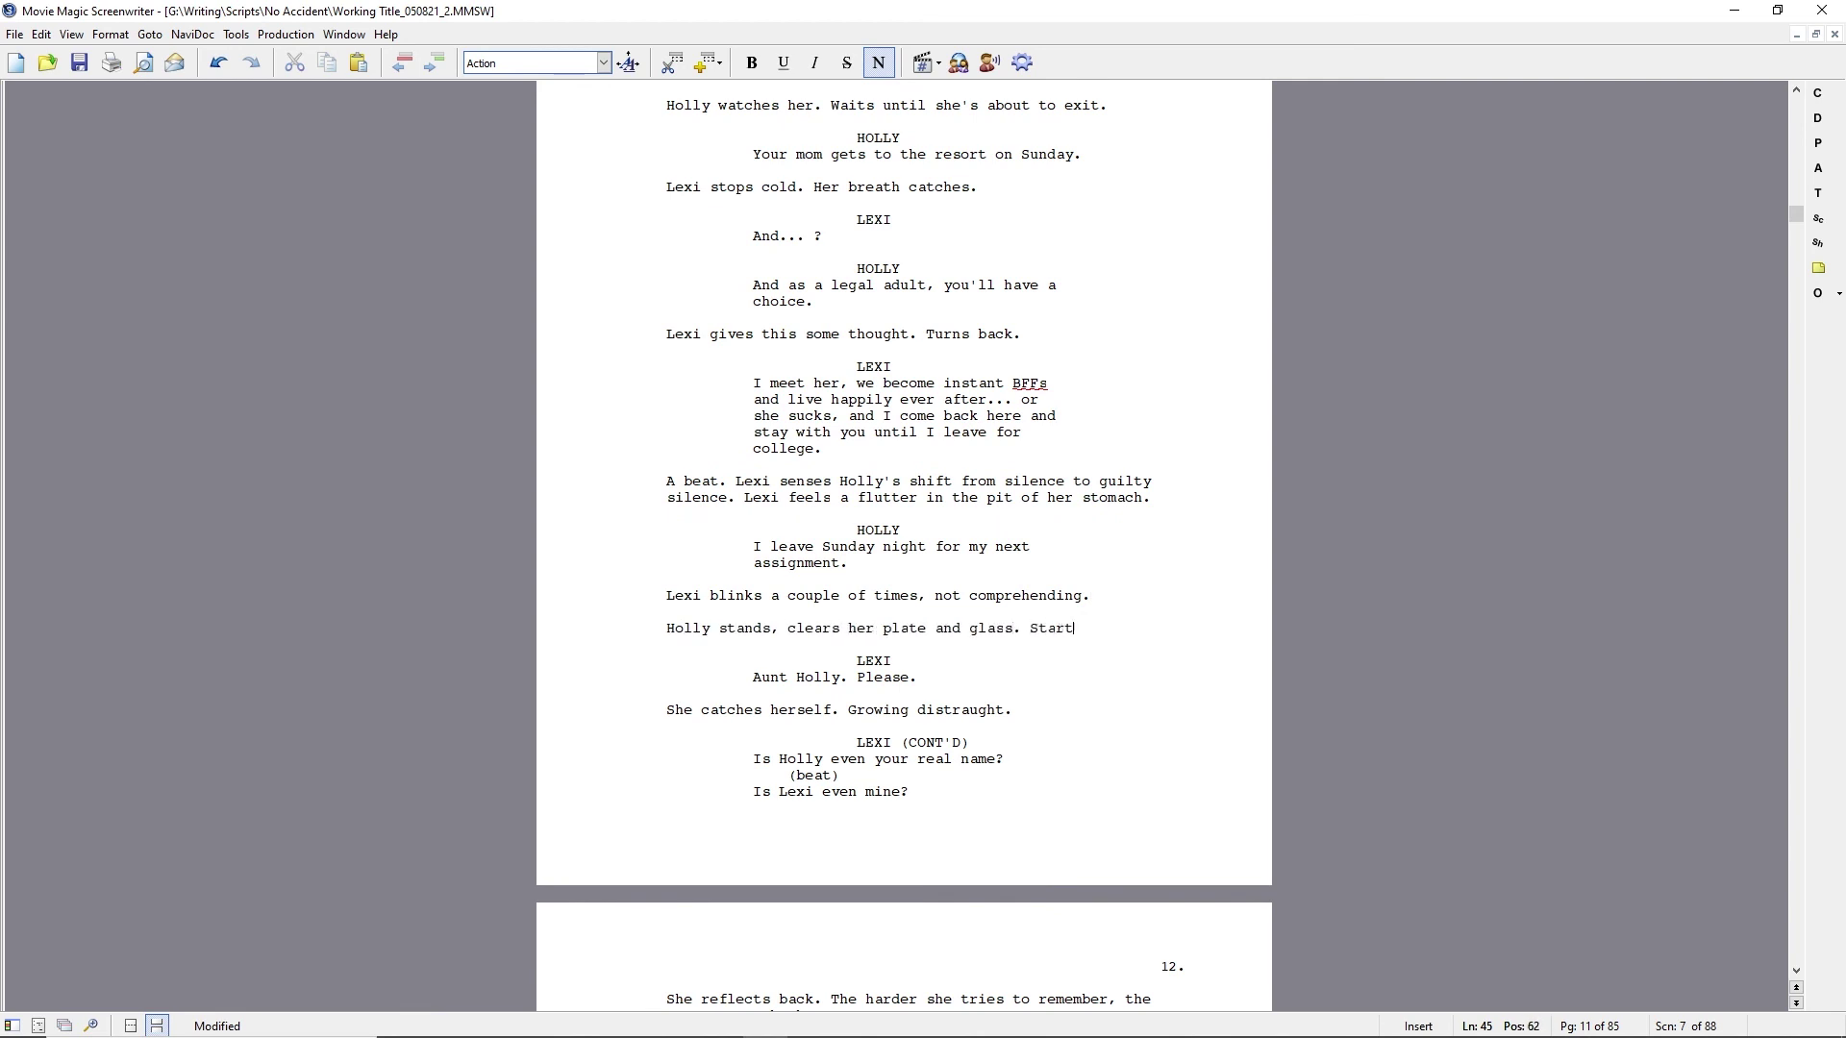
{"action": "type", "text": "s toward the kitchen. Stops. Looks back."}
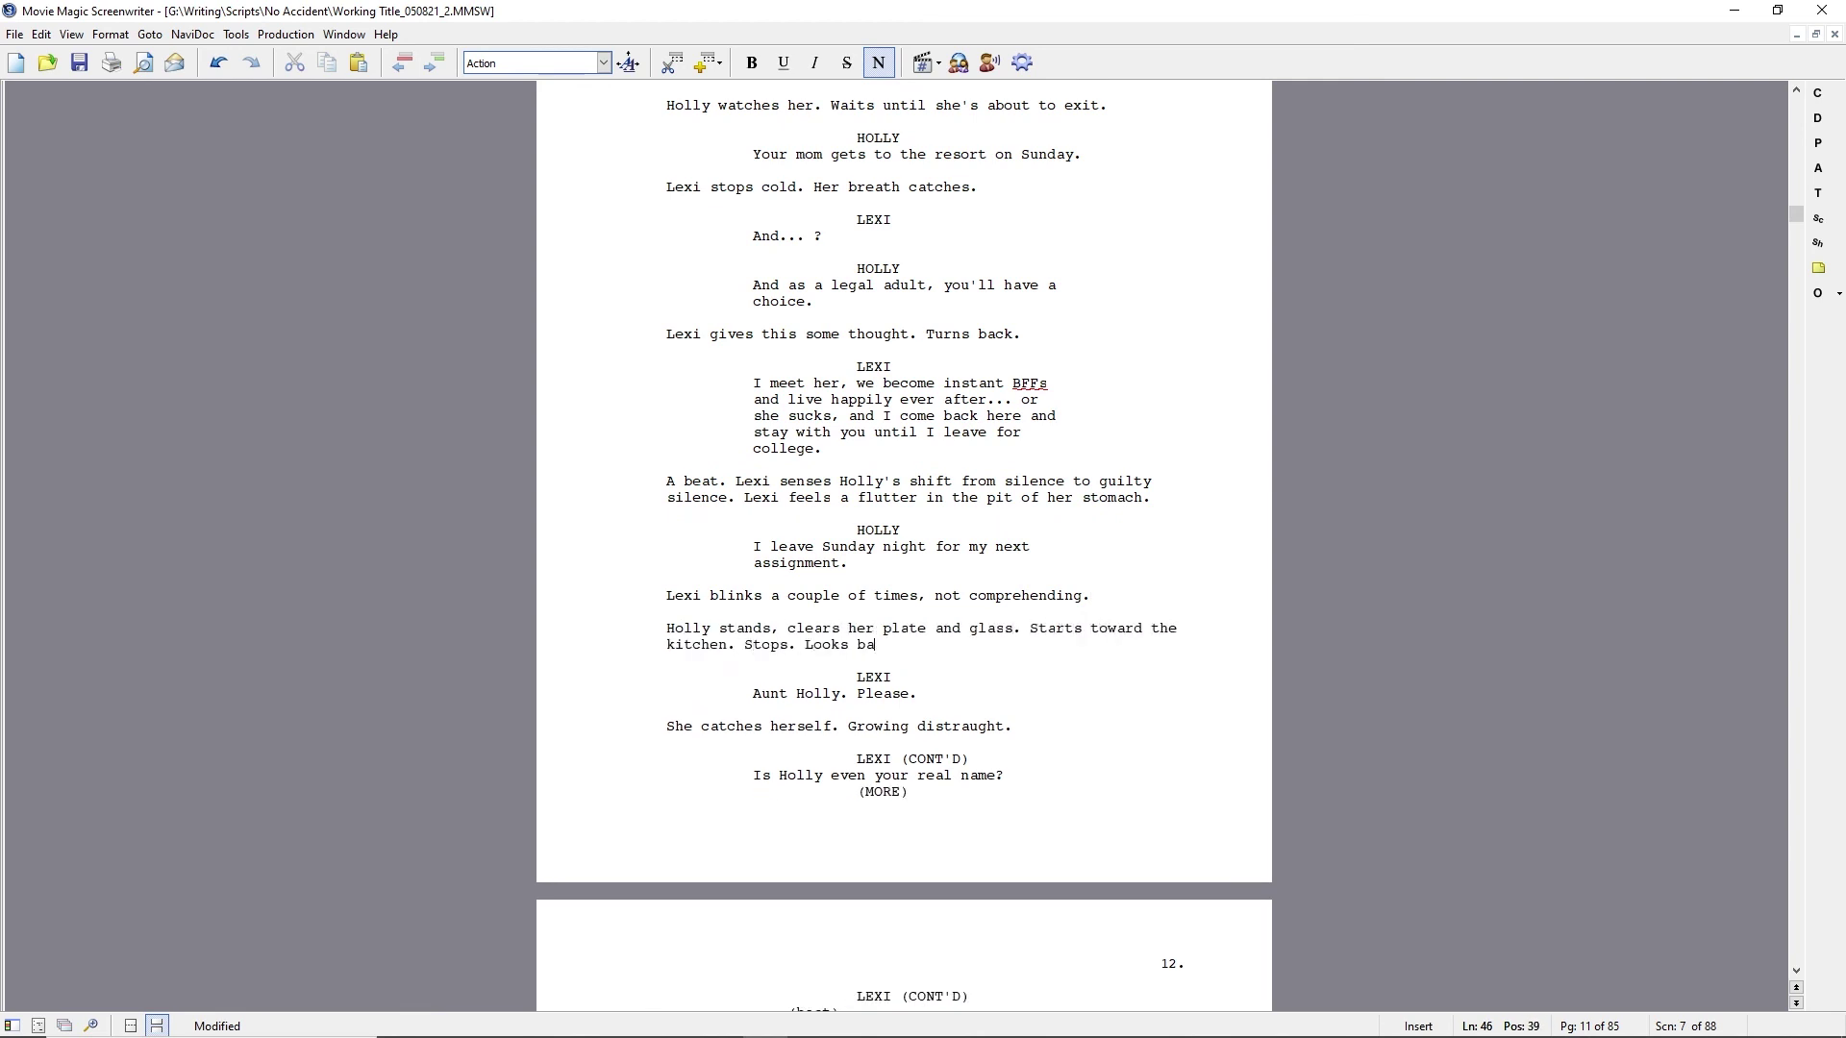
Add a continued speech for Holly after she looks back, reading "As I said, I feel horrible.".
{"action": "key", "text": "Return"}
{"action": "key", "text": "Tab"}
{"action": "key", "text": "Return"}
{"action": "type", "text": "I can't."}
{"action": "scroll", "coordinate": [1117, 527], "scroll_direction": "up", "scroll_amount": 20}
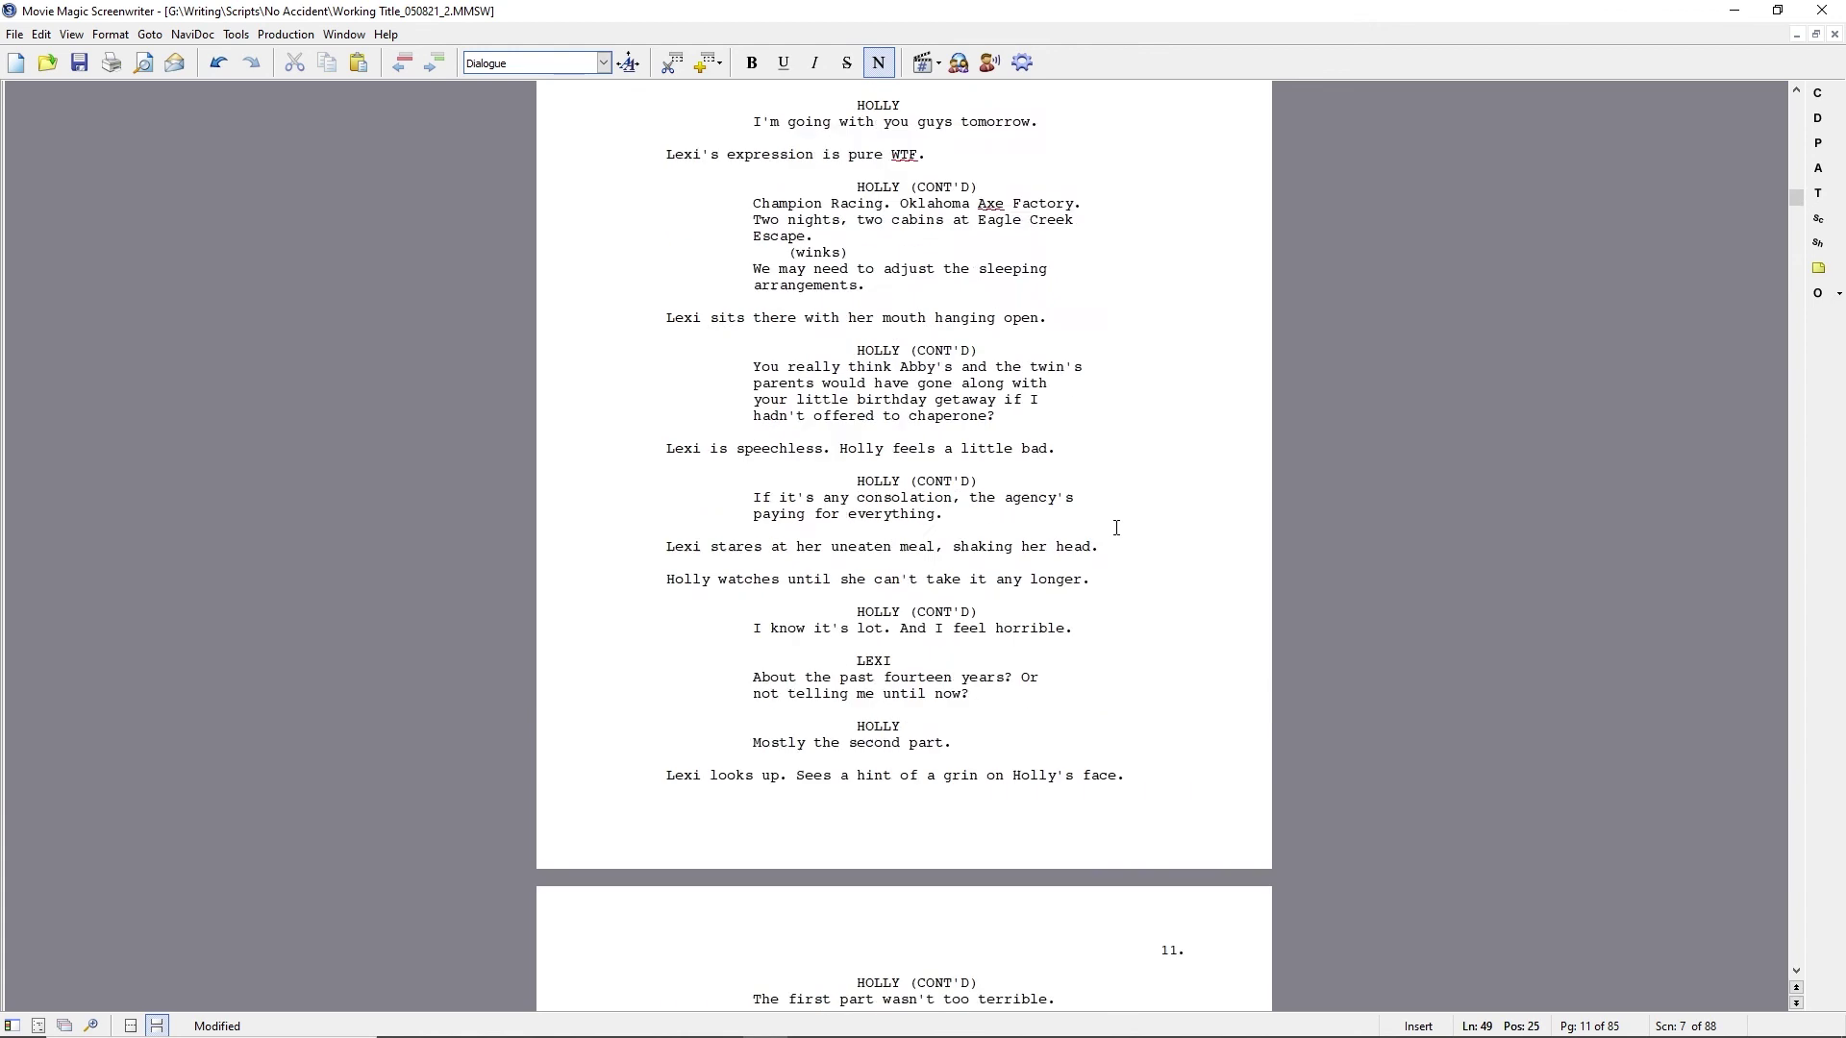
{"action": "scroll", "coordinate": [1116, 528], "scroll_direction": "up", "scroll_amount": 20}
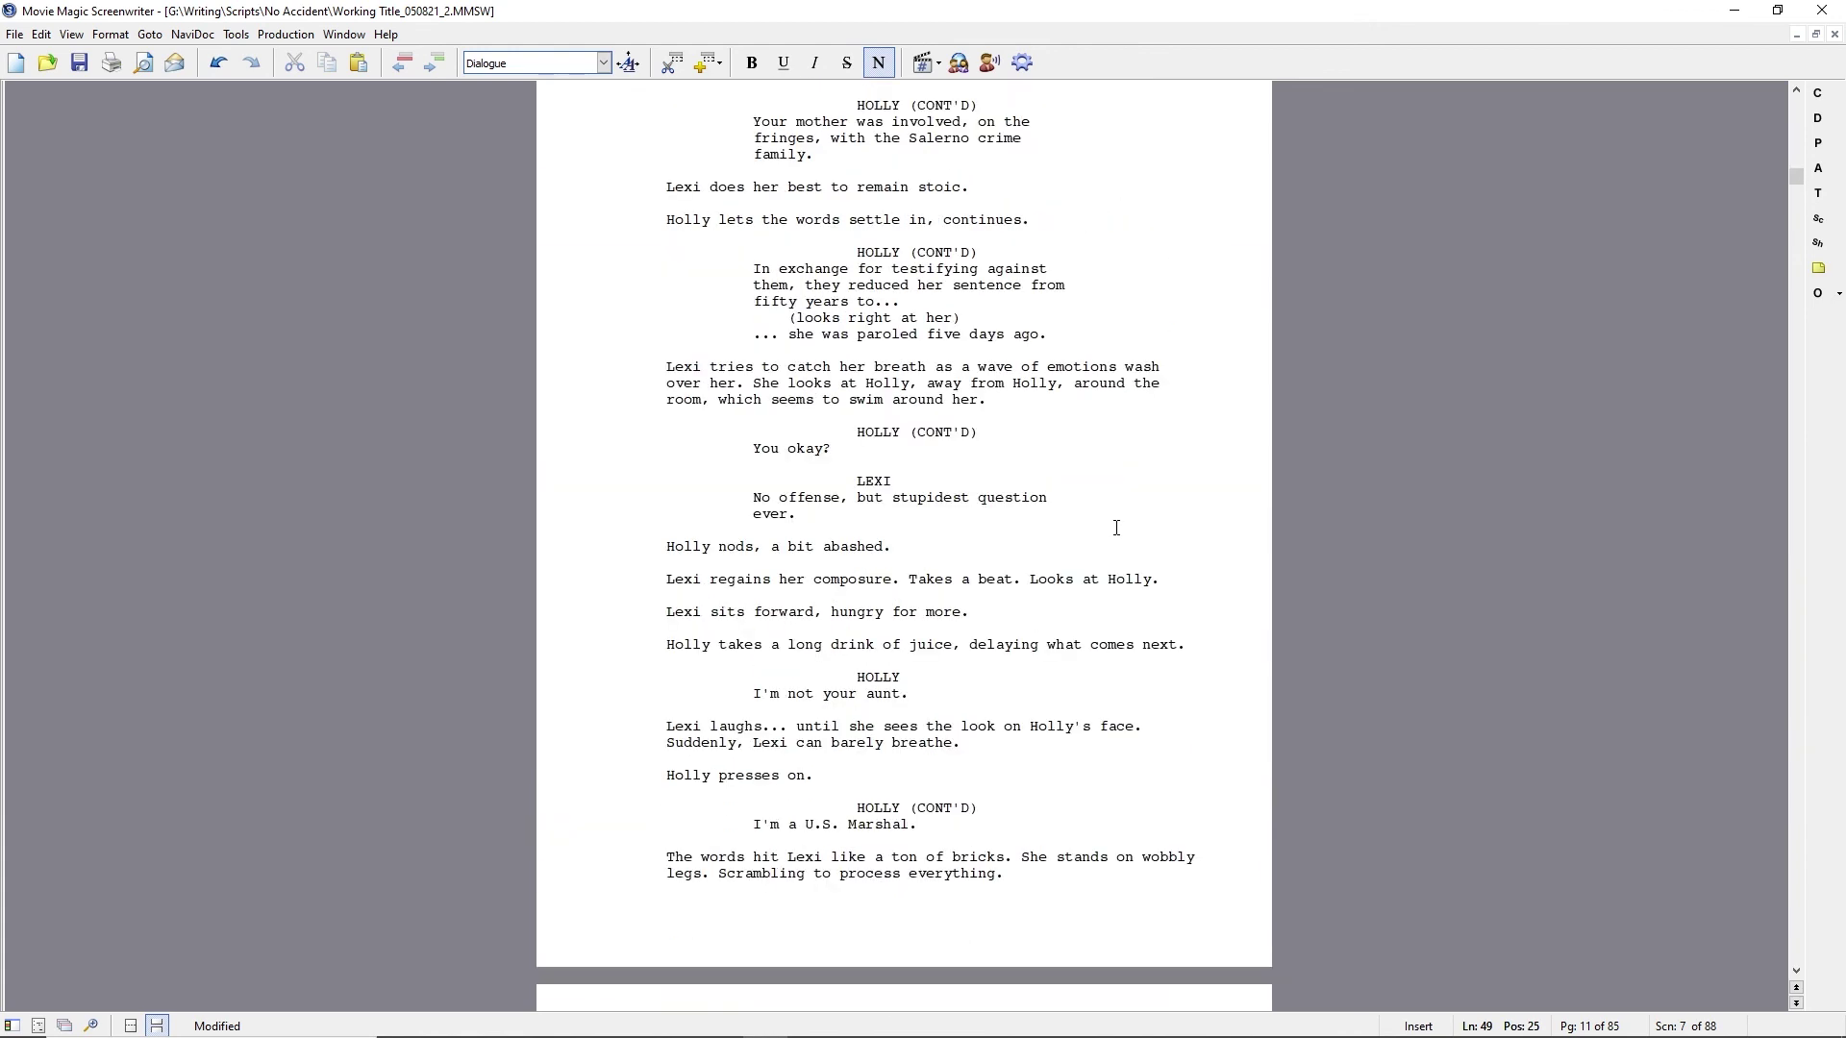
{"action": "scroll", "coordinate": [985, 297], "scroll_direction": "up", "scroll_amount": 15}
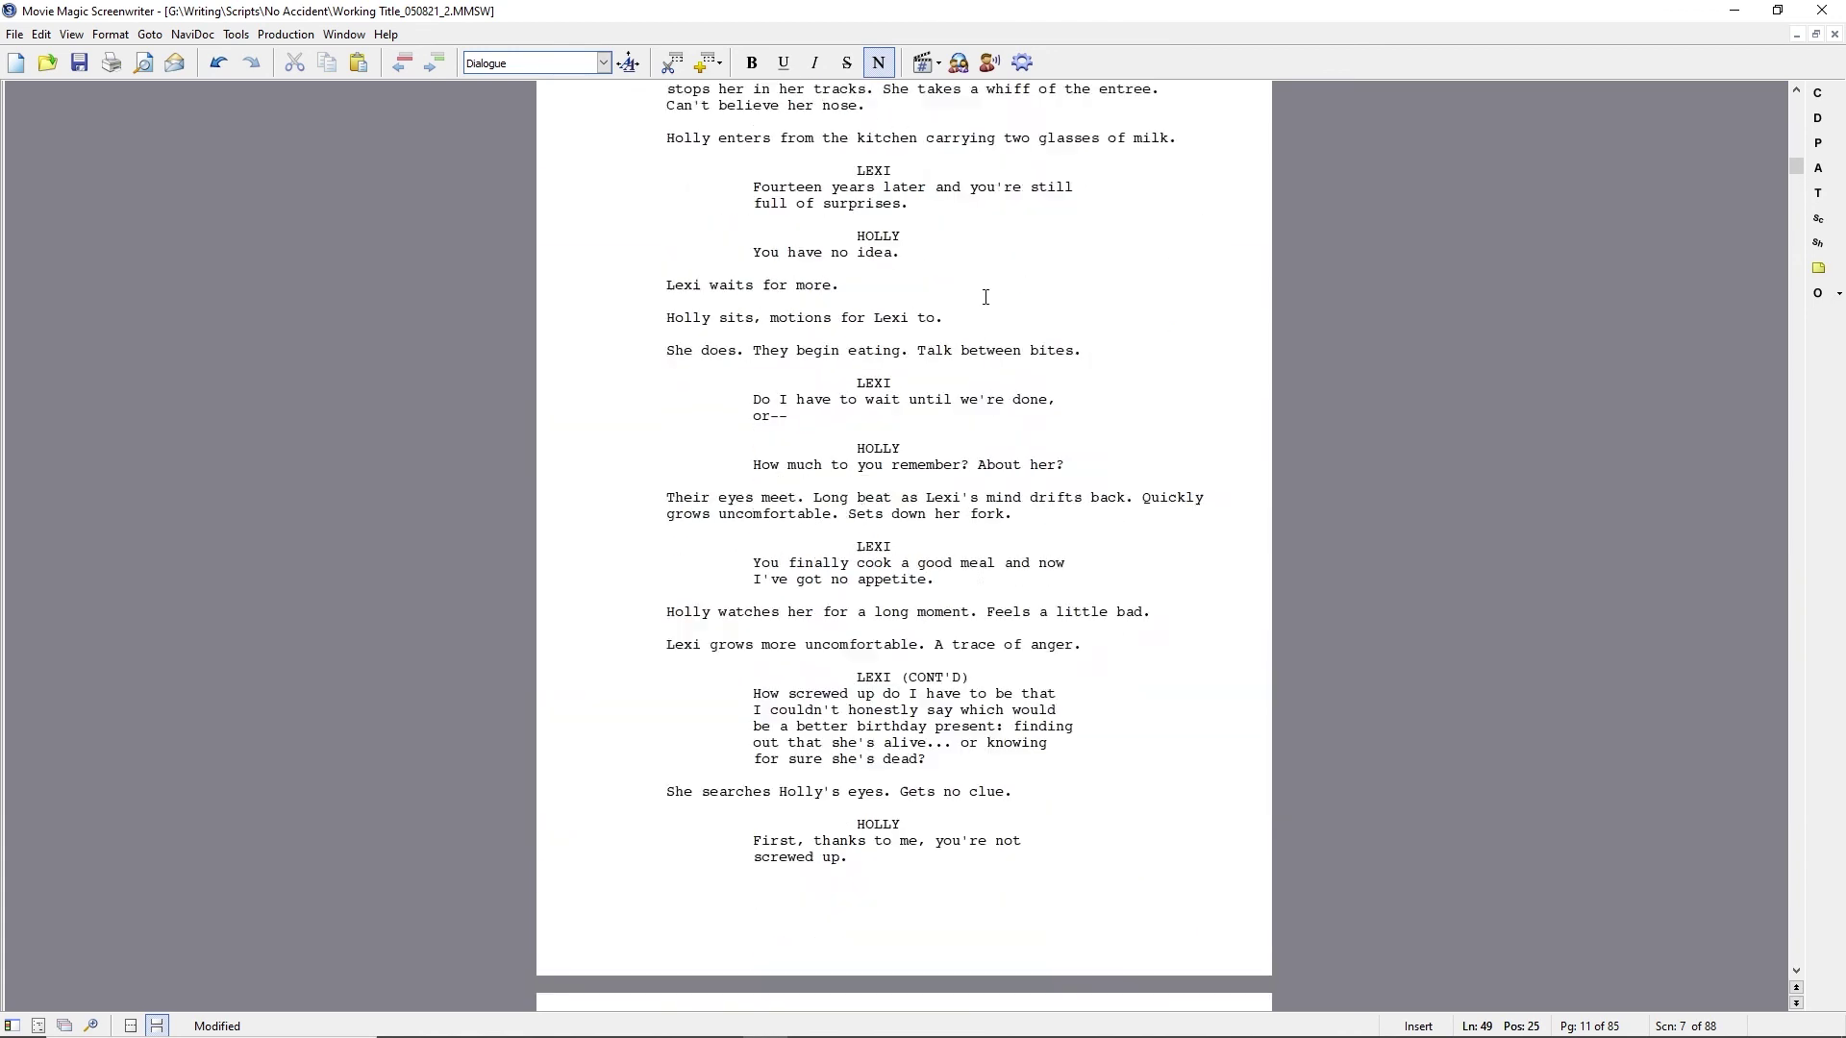
{"action": "key", "text": "ctrl+f"}
{"action": "key", "text": "Return"}
{"action": "left_click", "coordinate": [1020, 550]}
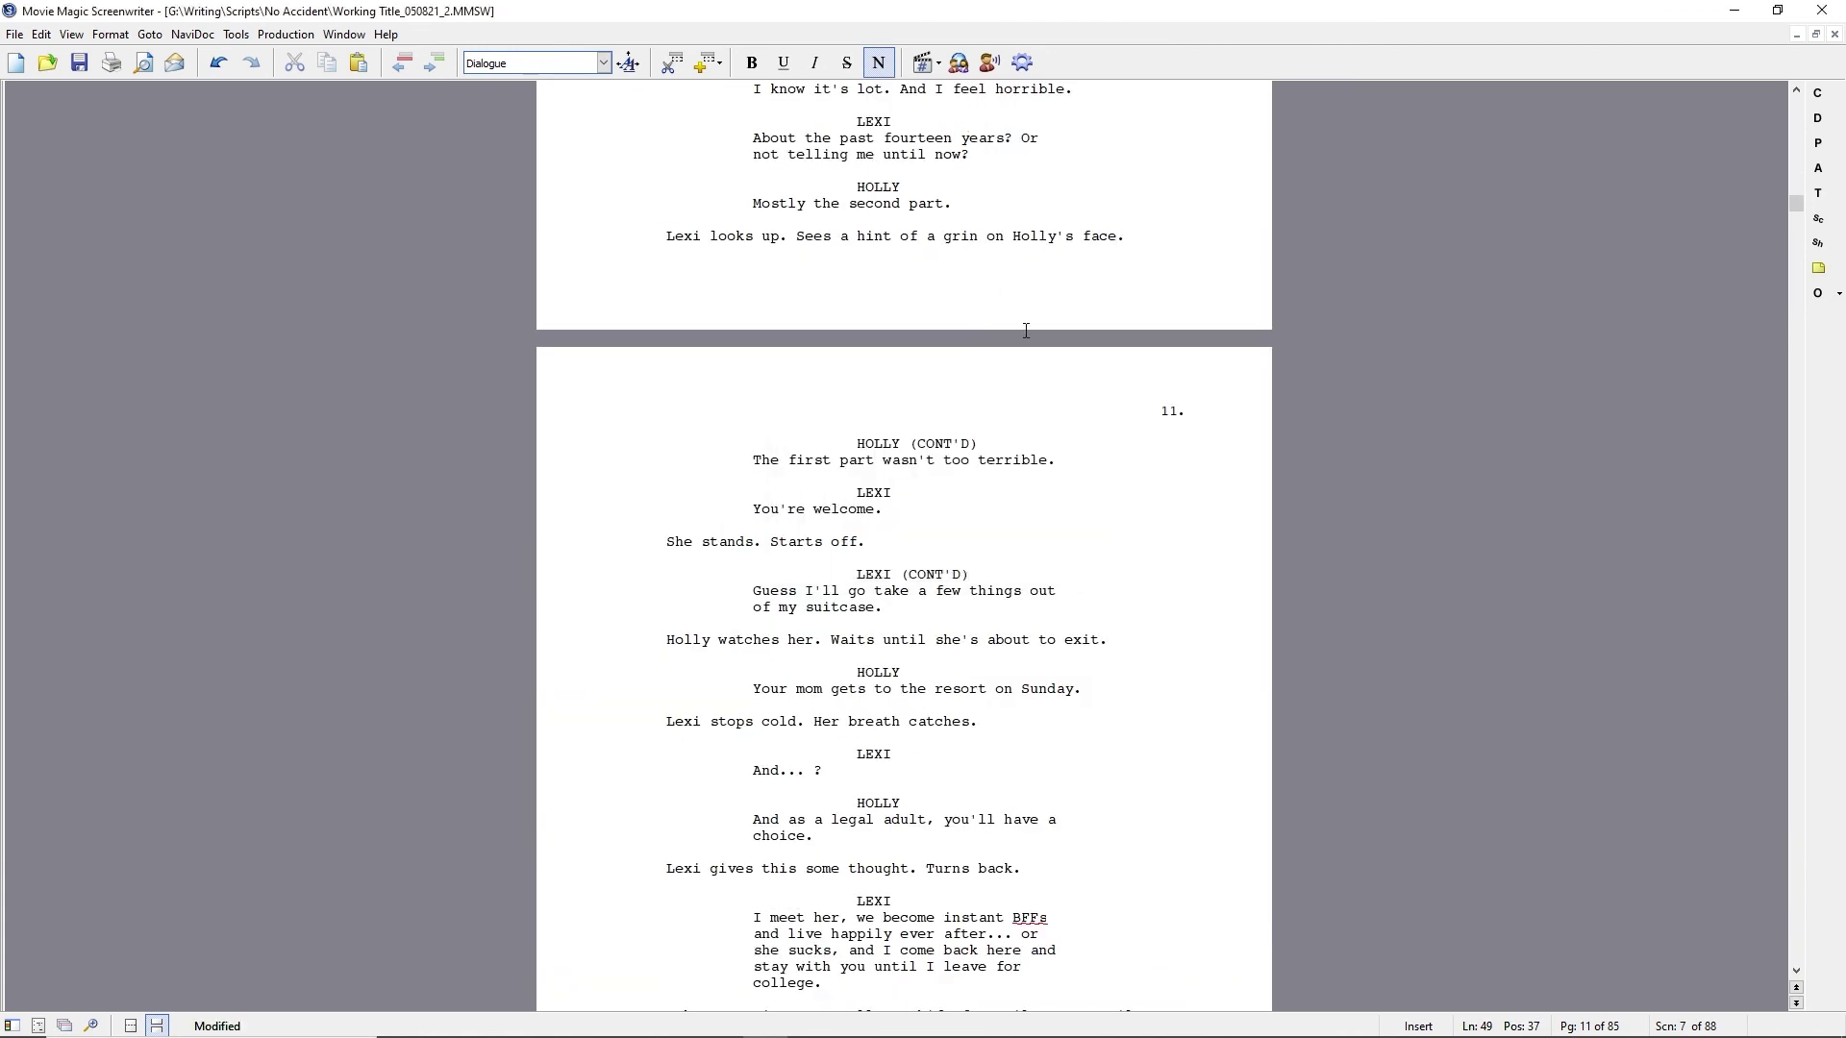
{"action": "scroll", "coordinate": [1009, 491], "scroll_direction": "down", "scroll_amount": 14}
{"action": "type", "text": "feel horrible."}
Add the action line "She exits into the kitchen, leaving a gut-punched Lexi reeling in her seat." below Holly's speech.
{"action": "key", "text": "Return"}
{"action": "type", "text": "She "}
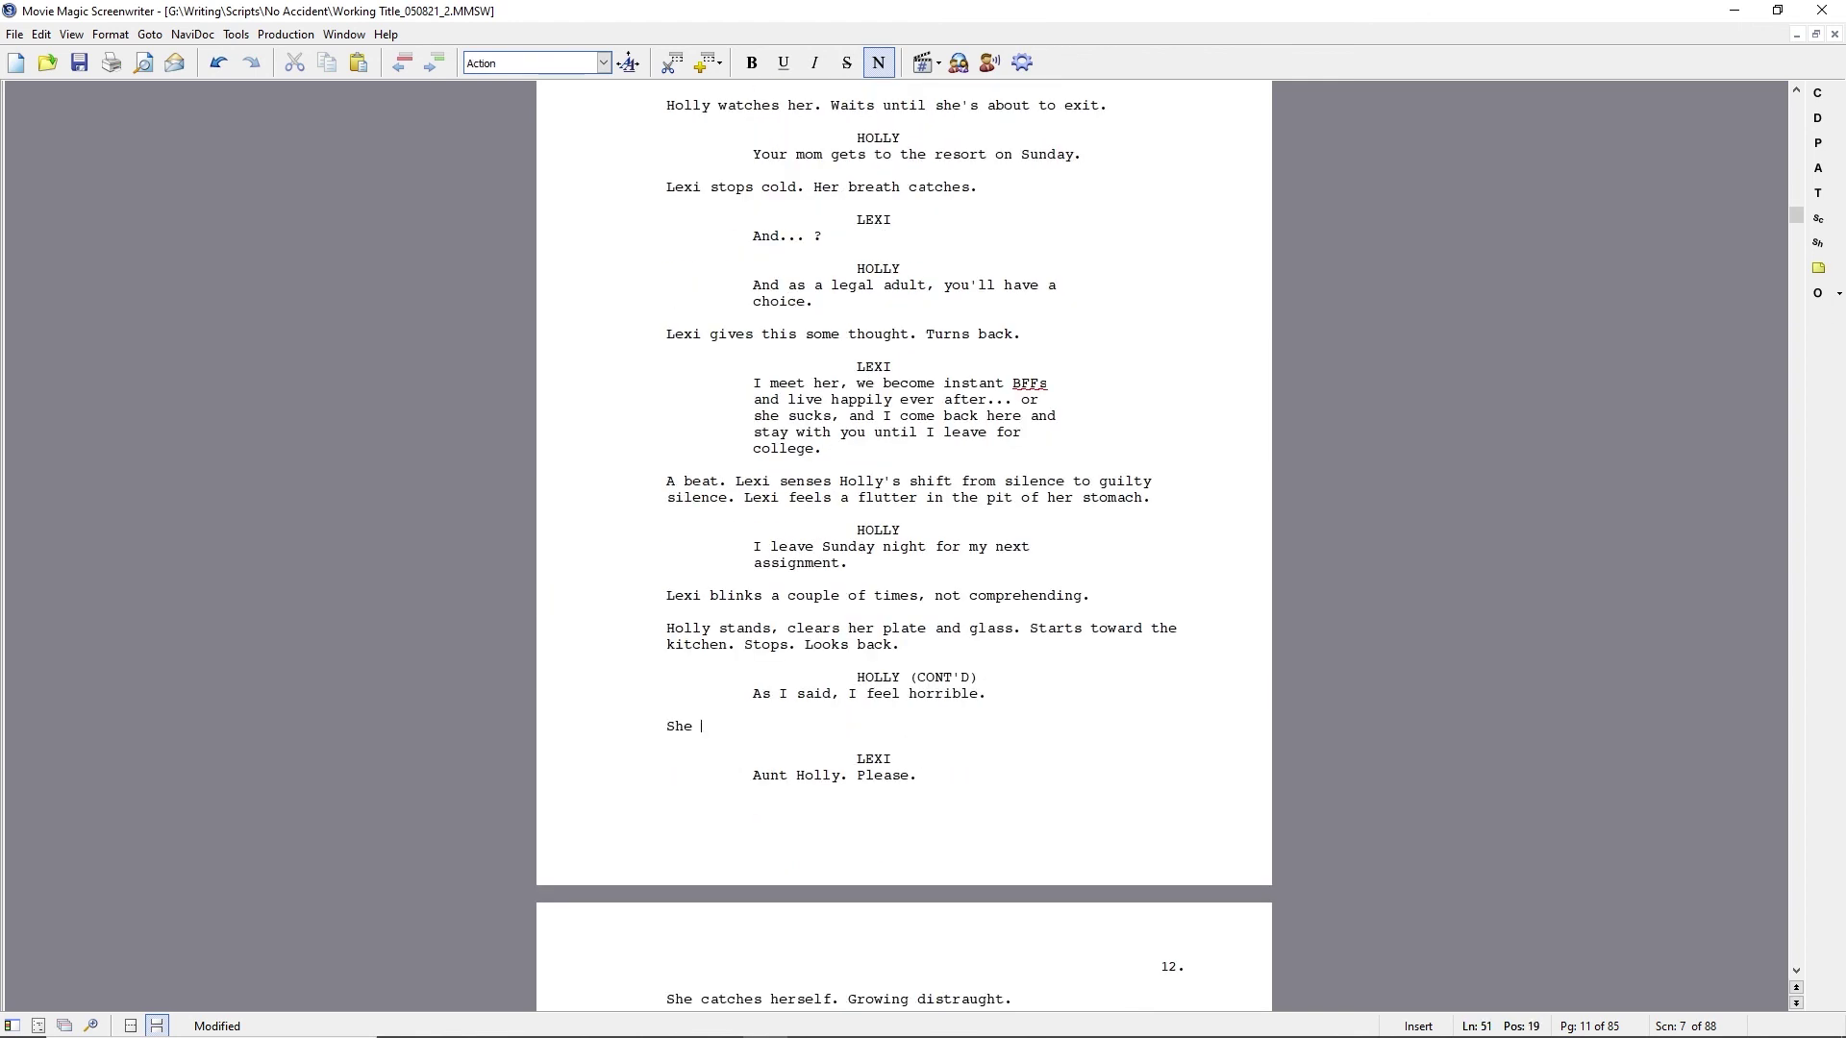
{"action": "type", "text": "exits into the kitche, leaving a gut-punched Lexi reeling."}
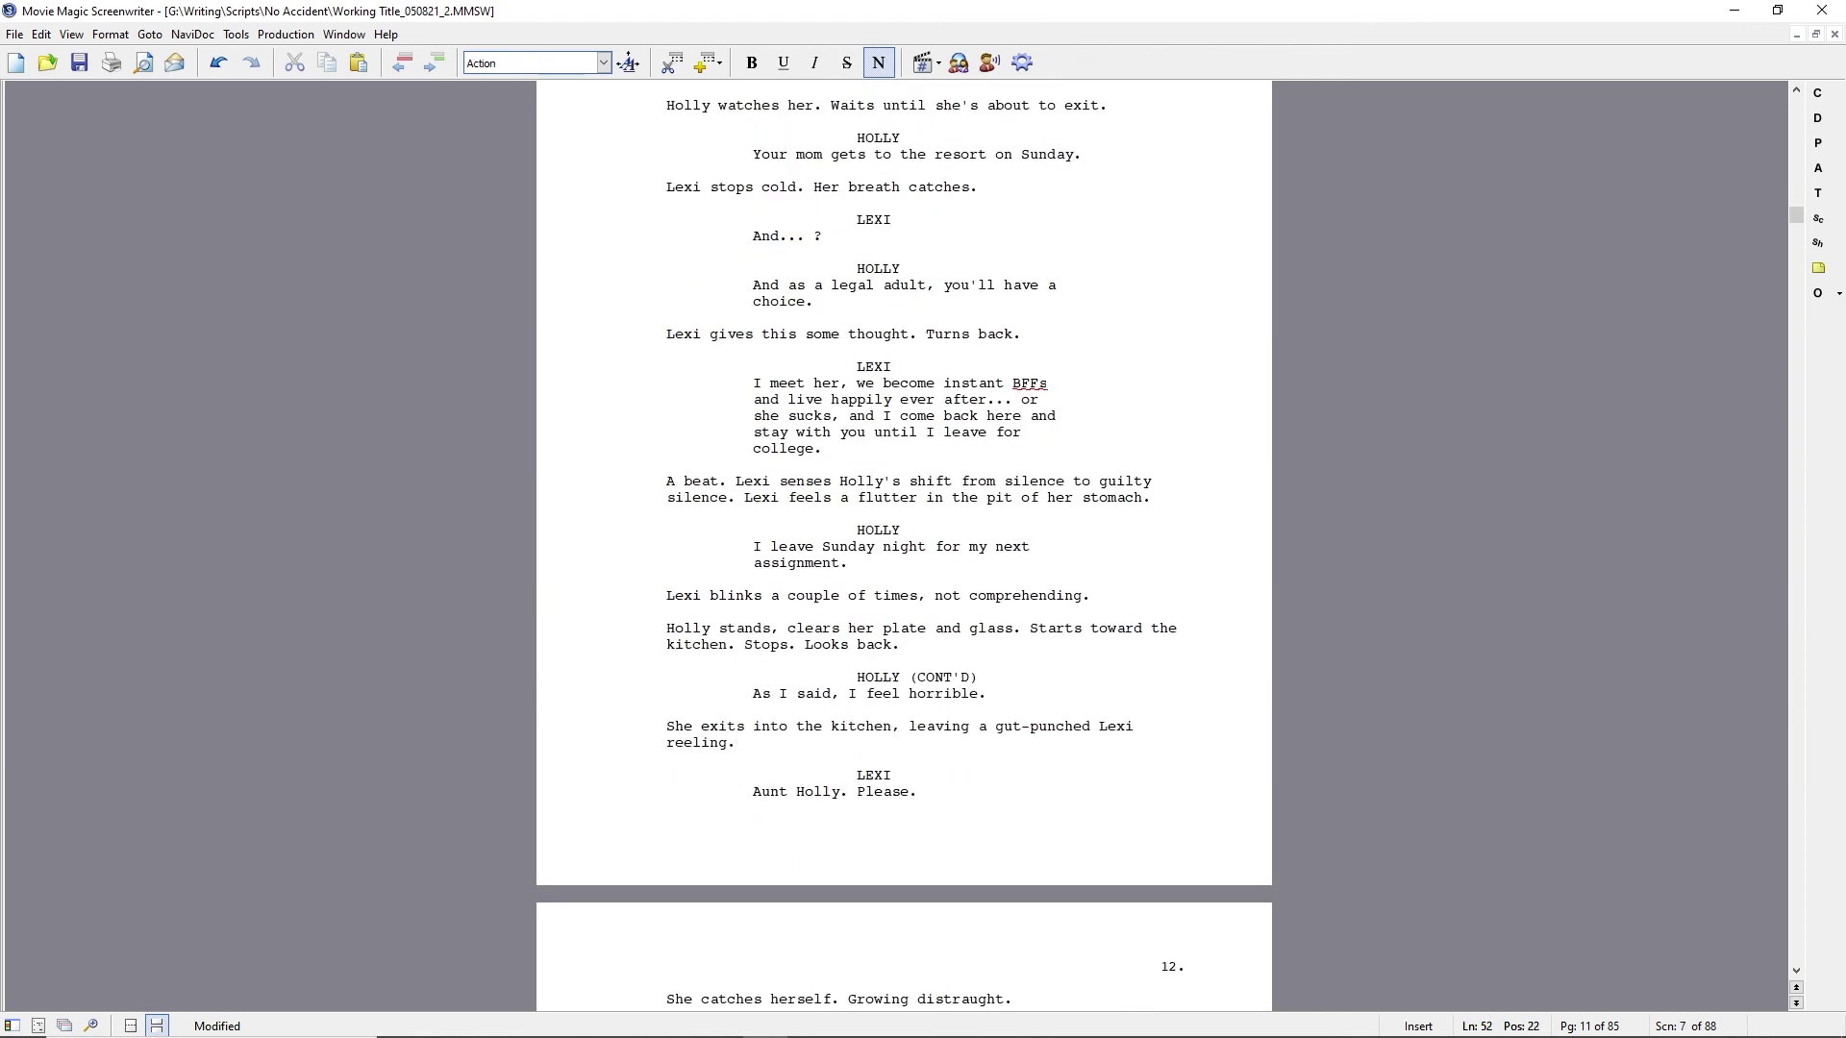
{"action": "type", "text": " in her seat"}
Delete Lexi's speech "Aunt Holly. Please." and the action line "She catches herself. Growing distraught.".
{"action": "key", "text": "shift+Down"}
{"action": "key", "text": "shift+Down"}
{"action": "key", "text": "shift+Down"}
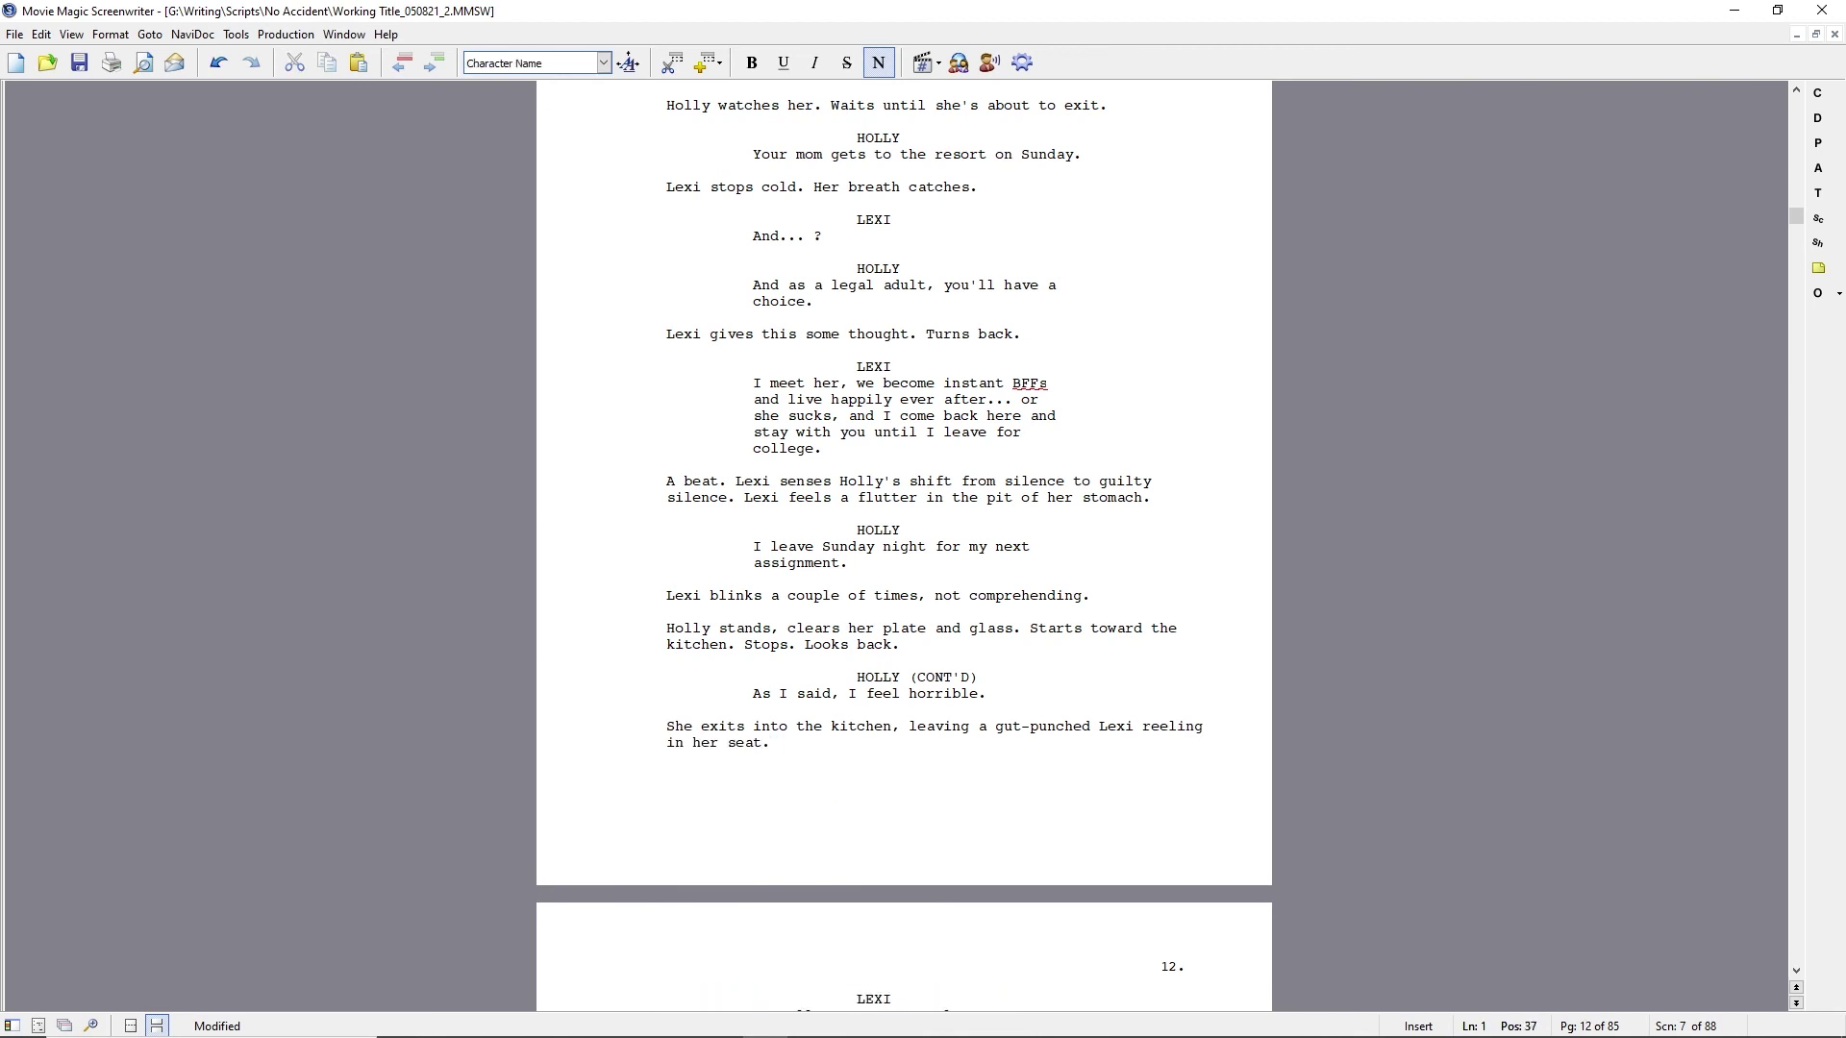